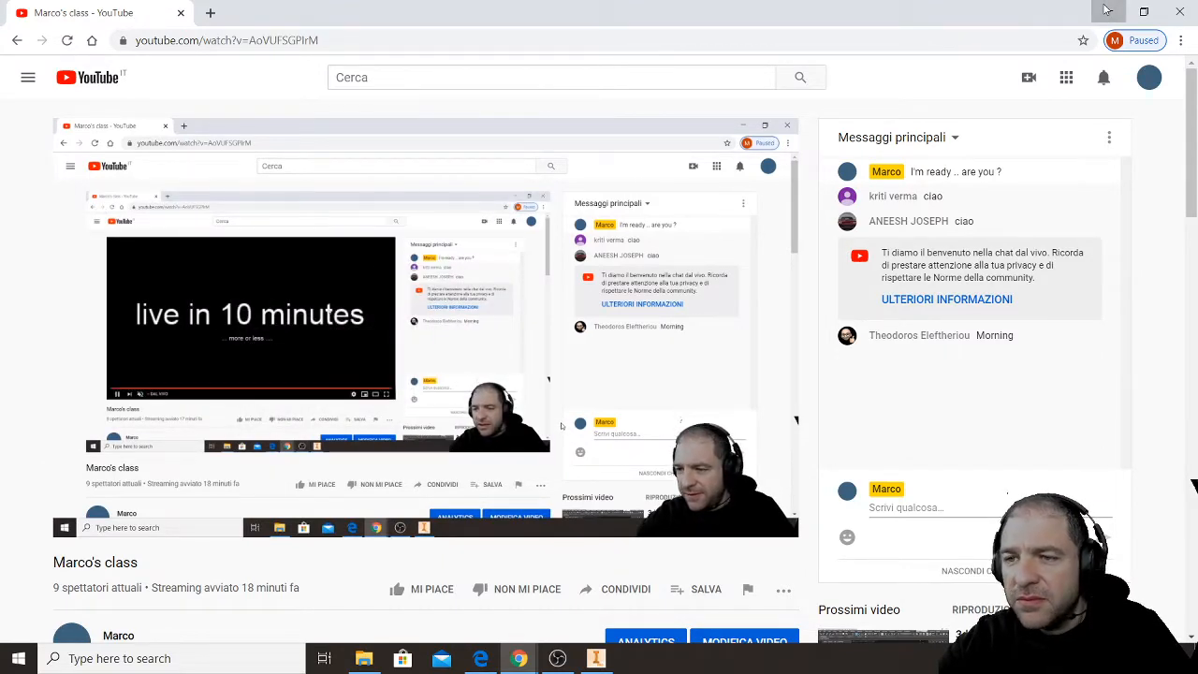
- Minimize the YouTube stream page and bring up the pop-out live chat window over Inventor
left_click(1107, 10)
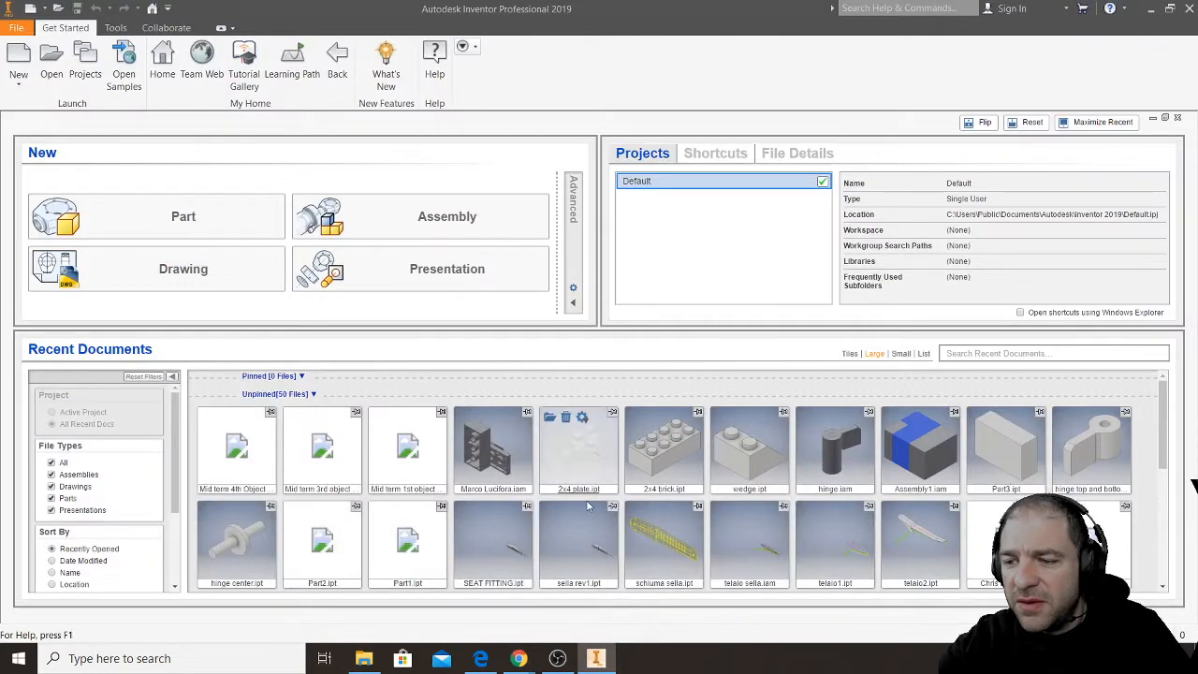
mouse_move(518, 658)
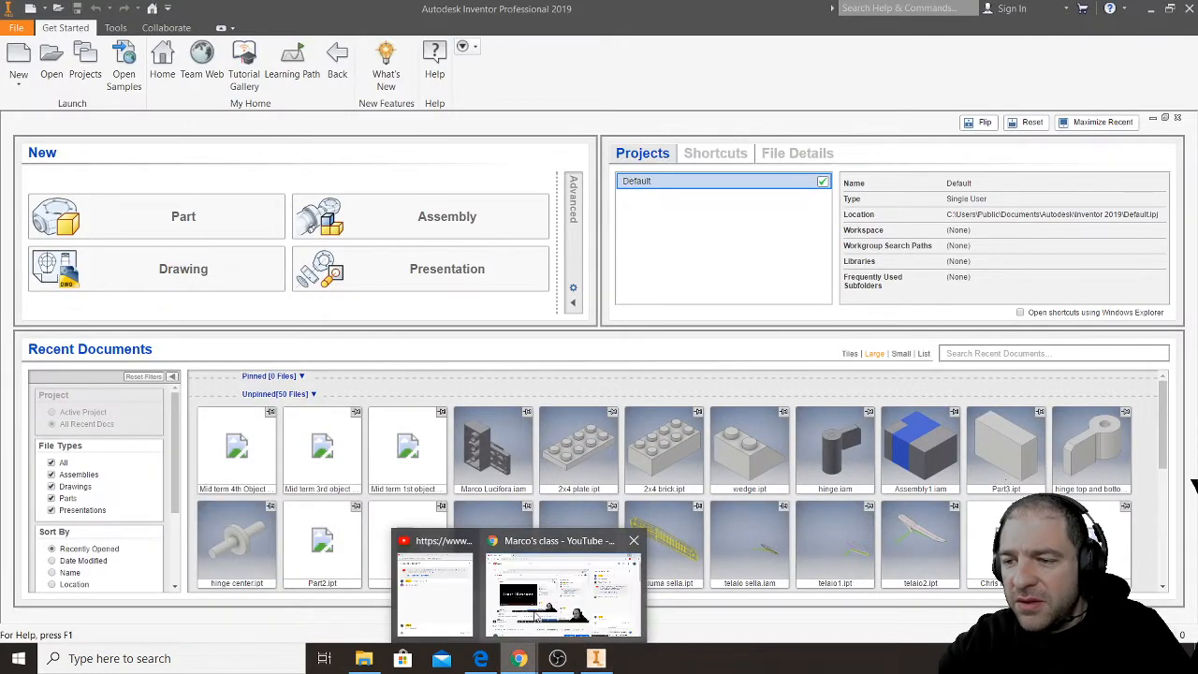
left_click(455, 610)
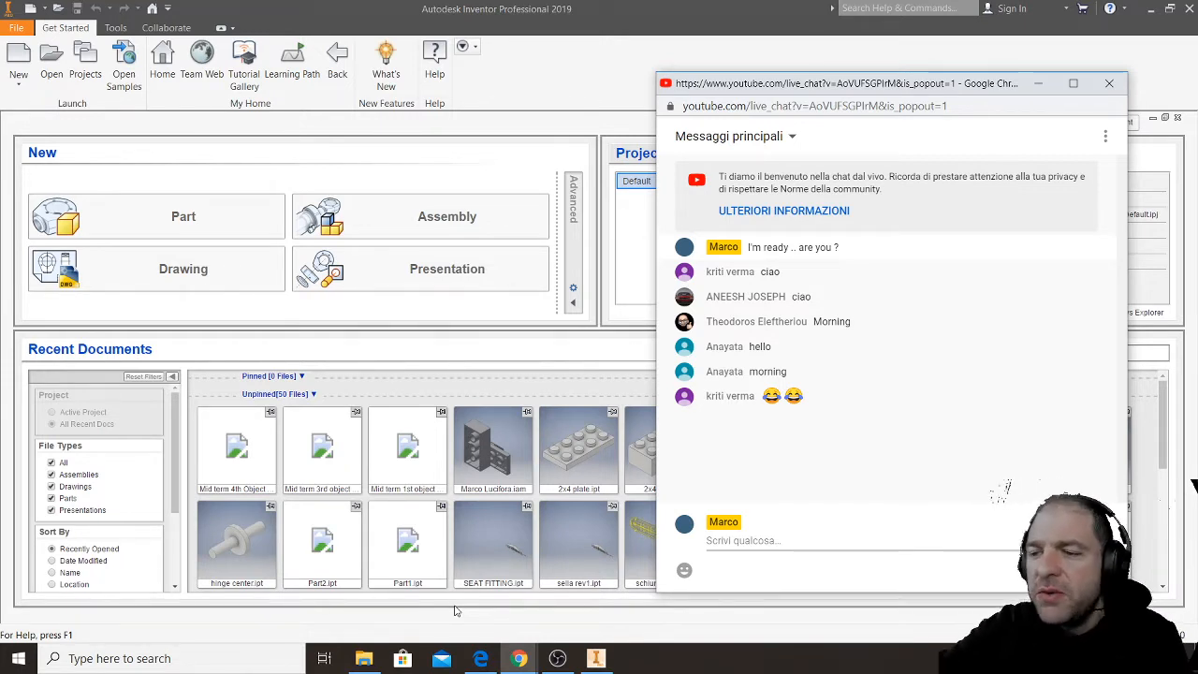
- Look at the Discord channel invitation in the YouTube stream's description alongside the pop-out live chat
mouse_move(489, 660)
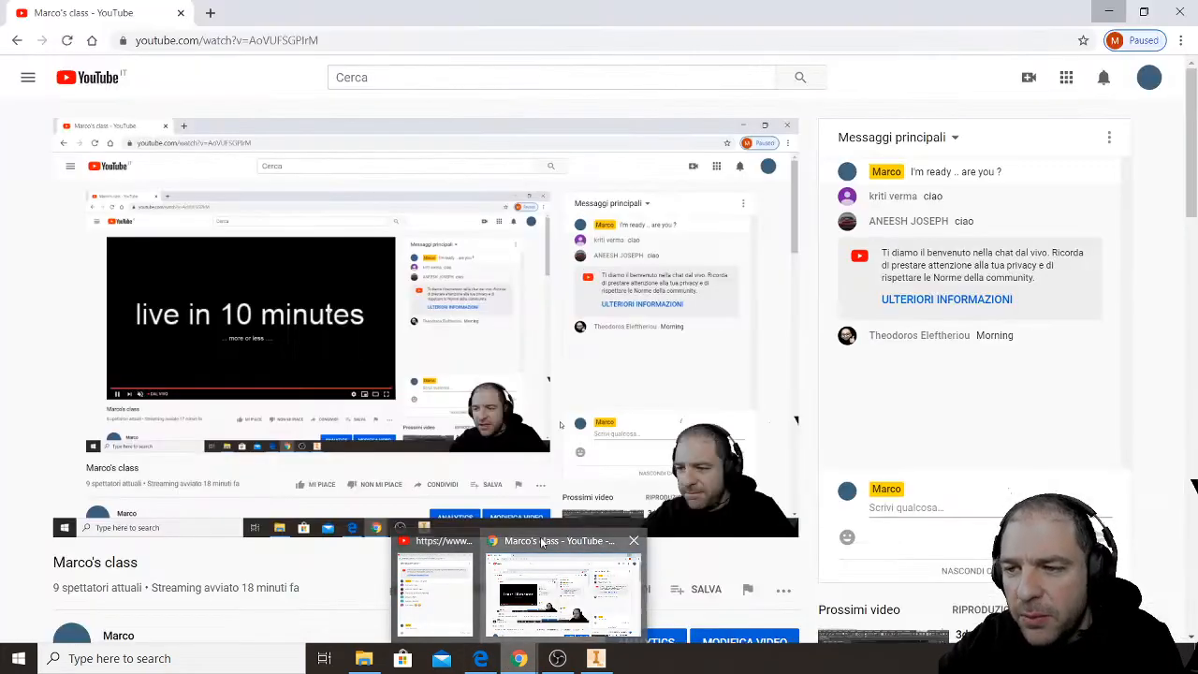
left_click(562, 590)
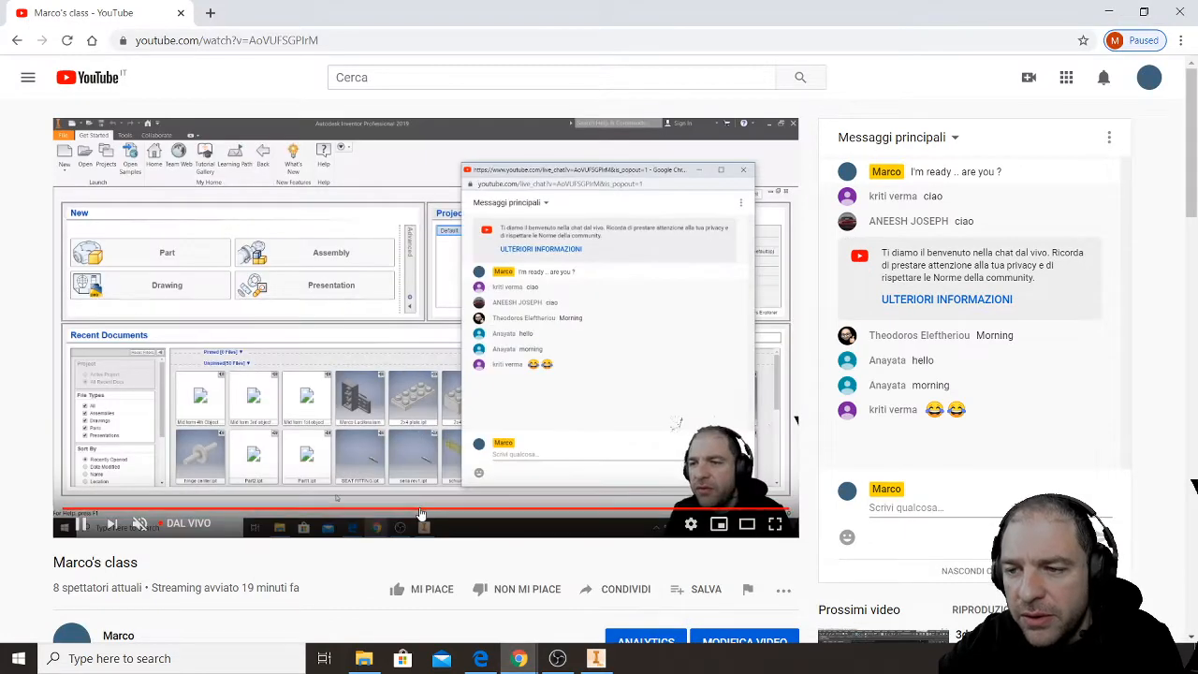
scroll(432, 518, "down", 5)
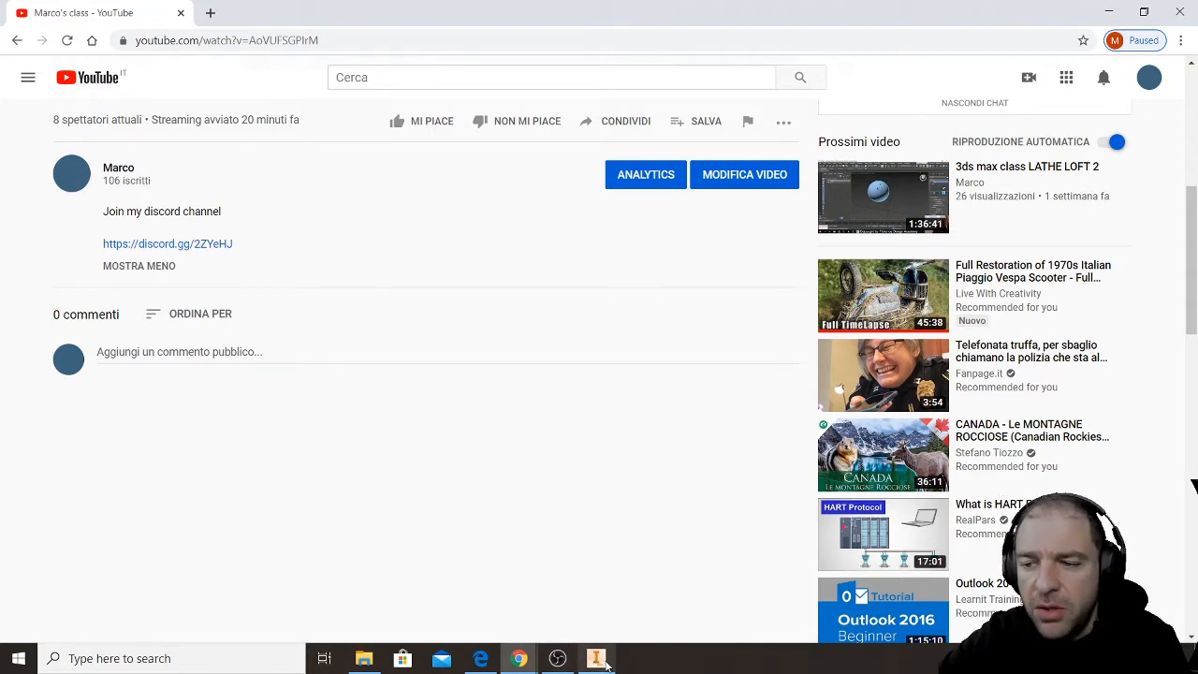
mouse_move(518, 658)
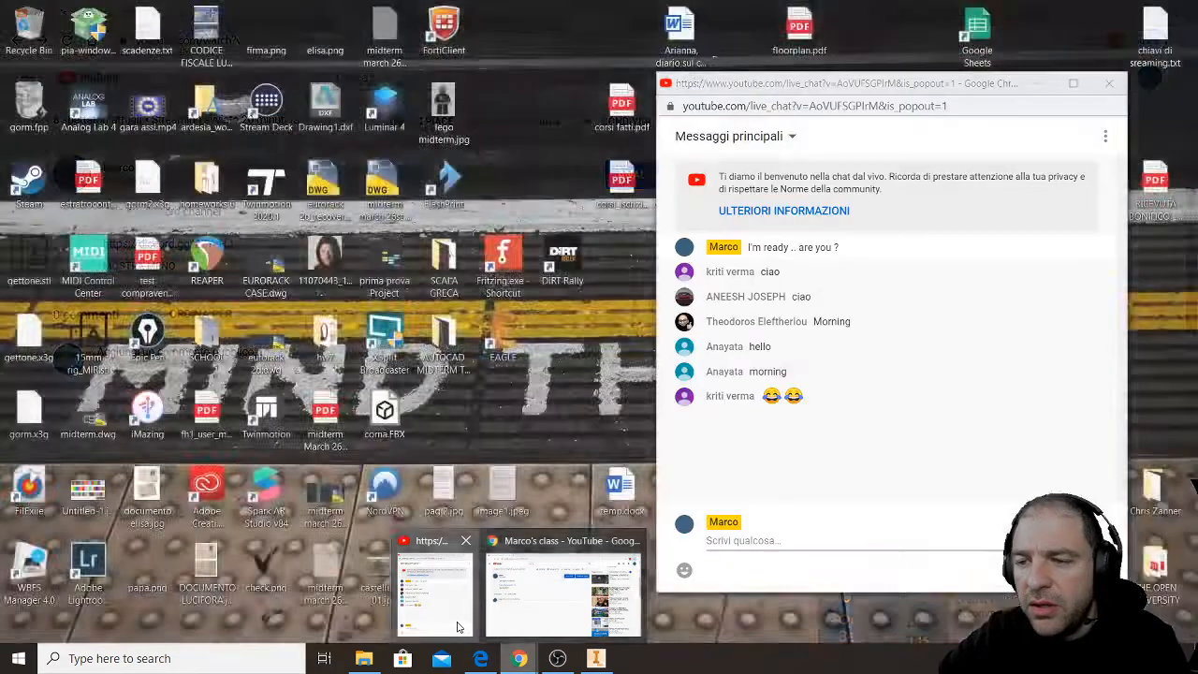
left_click(459, 613)
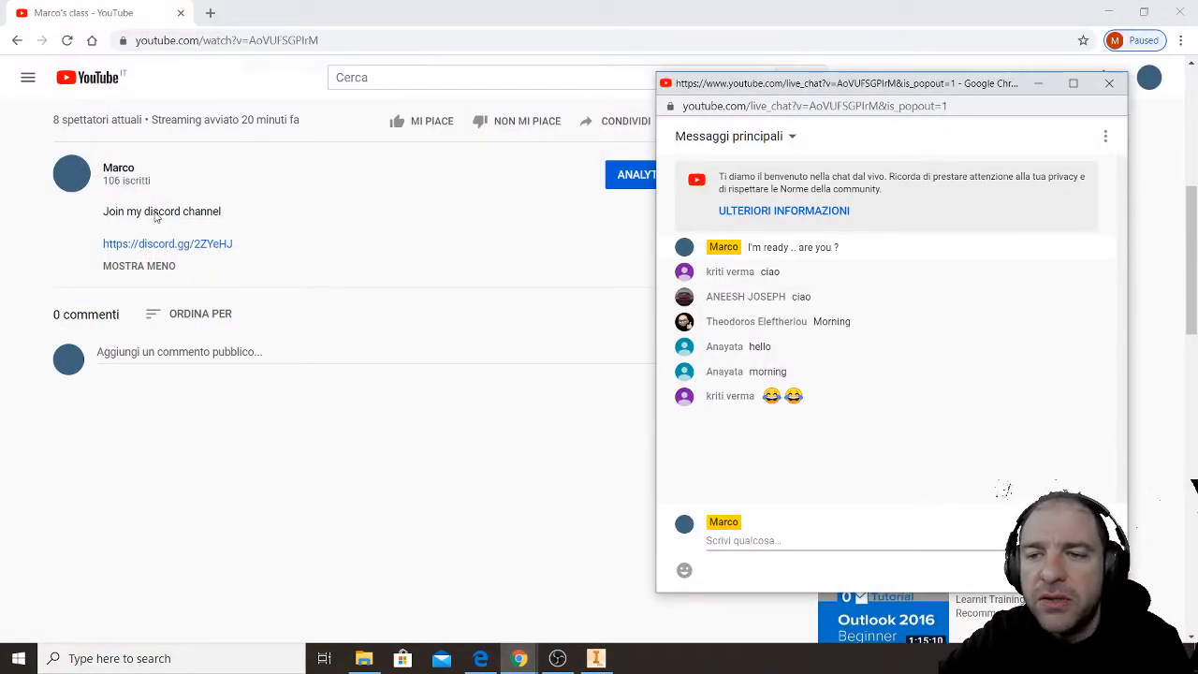
left_click_drag(146, 218, 184, 227)
left_click(418, 480)
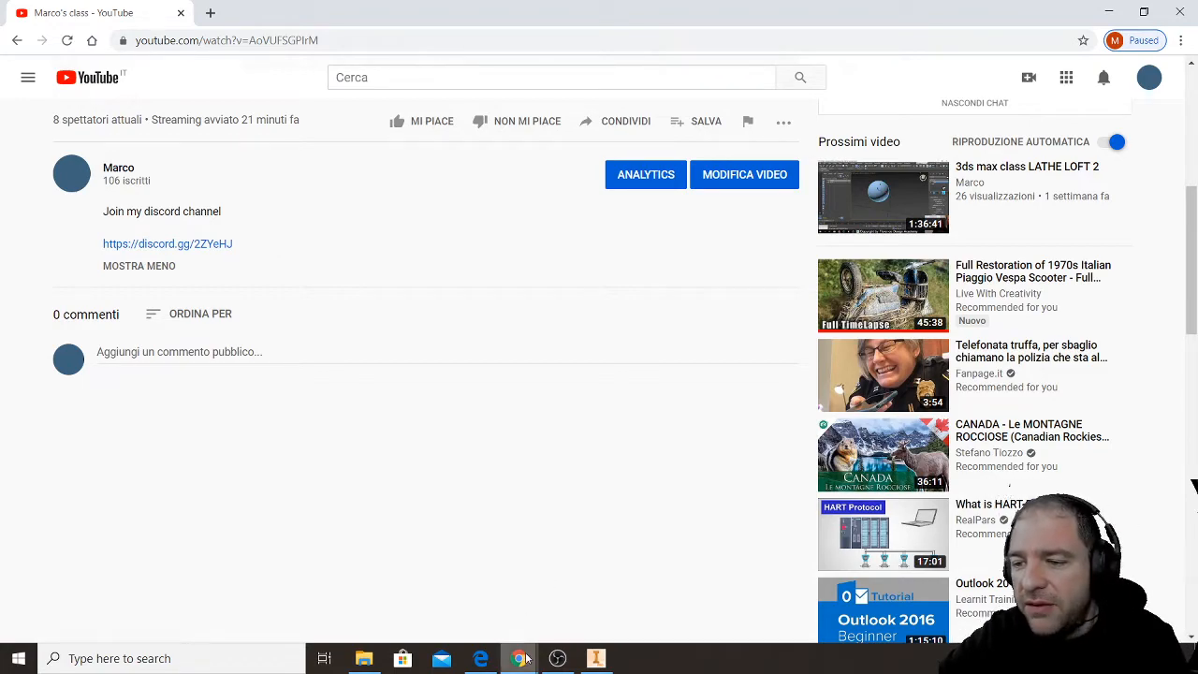
mouse_move(519, 659)
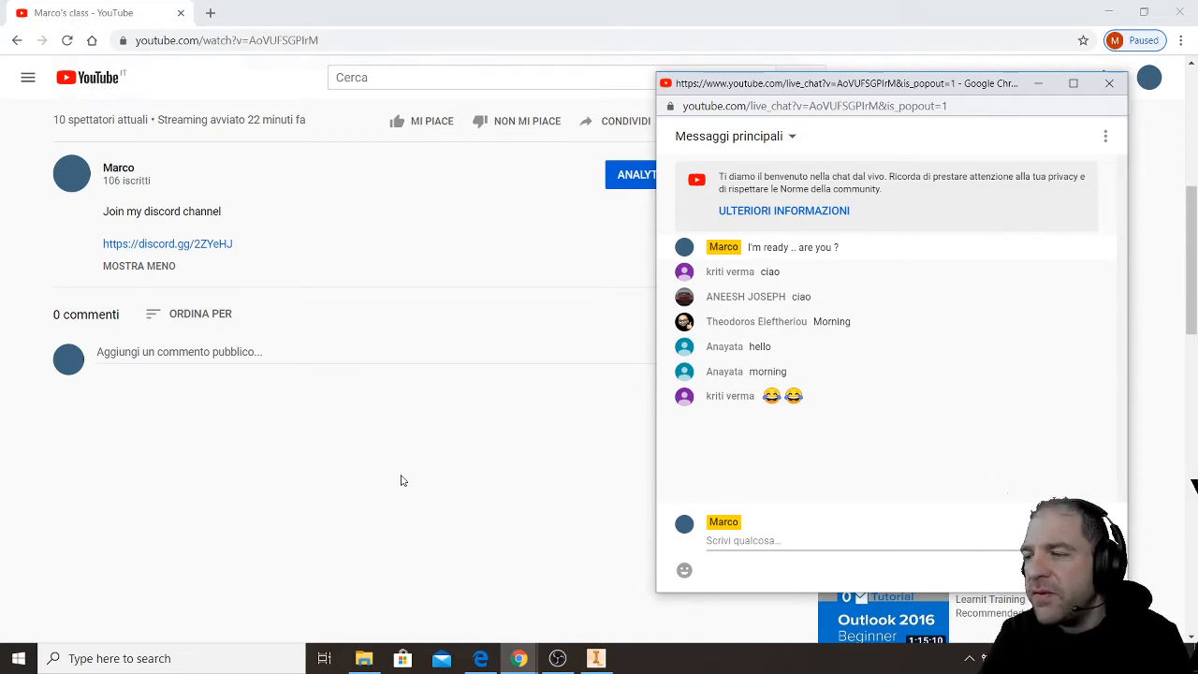
- Close the YouTube stream page and the Discord browser window, keeping the pop-out live chat open
left_click(1115, 13)
left_click(1181, 13)
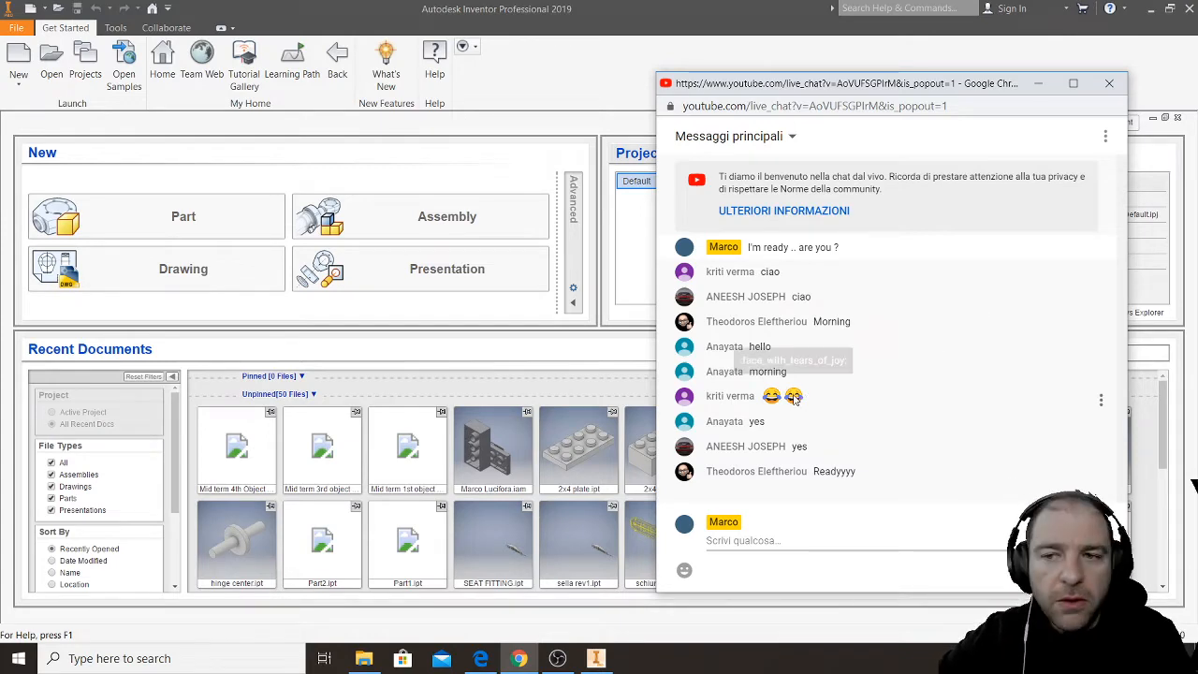
left_click(482, 660)
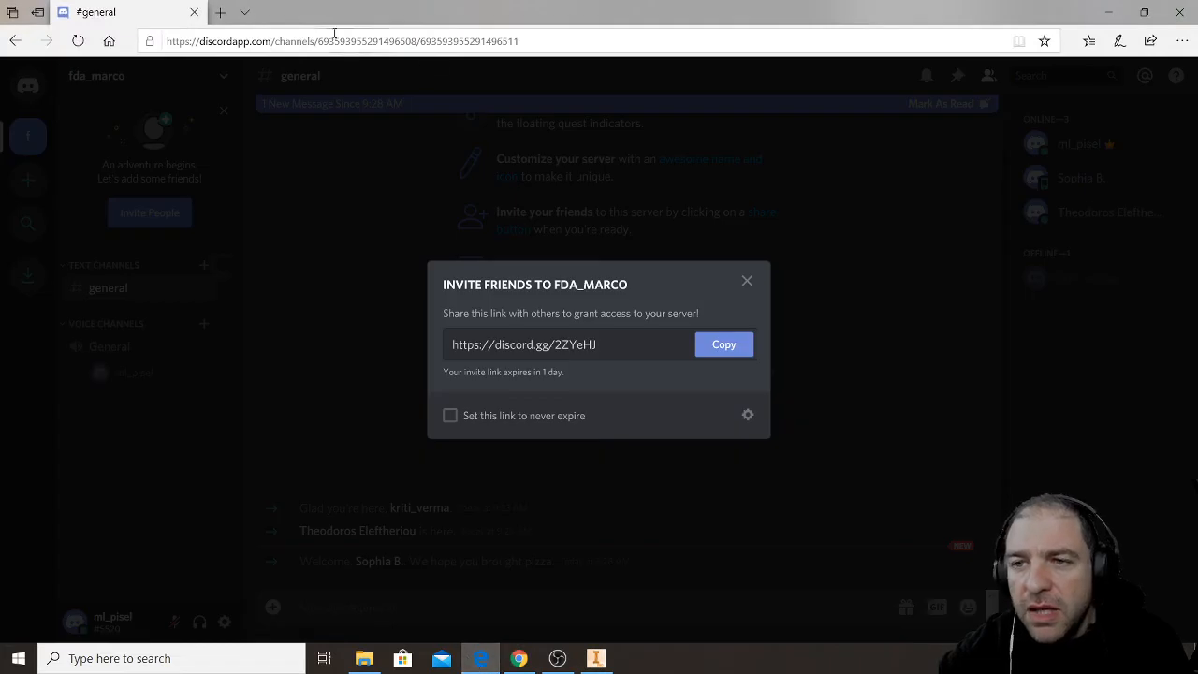
left_click(1192, 11)
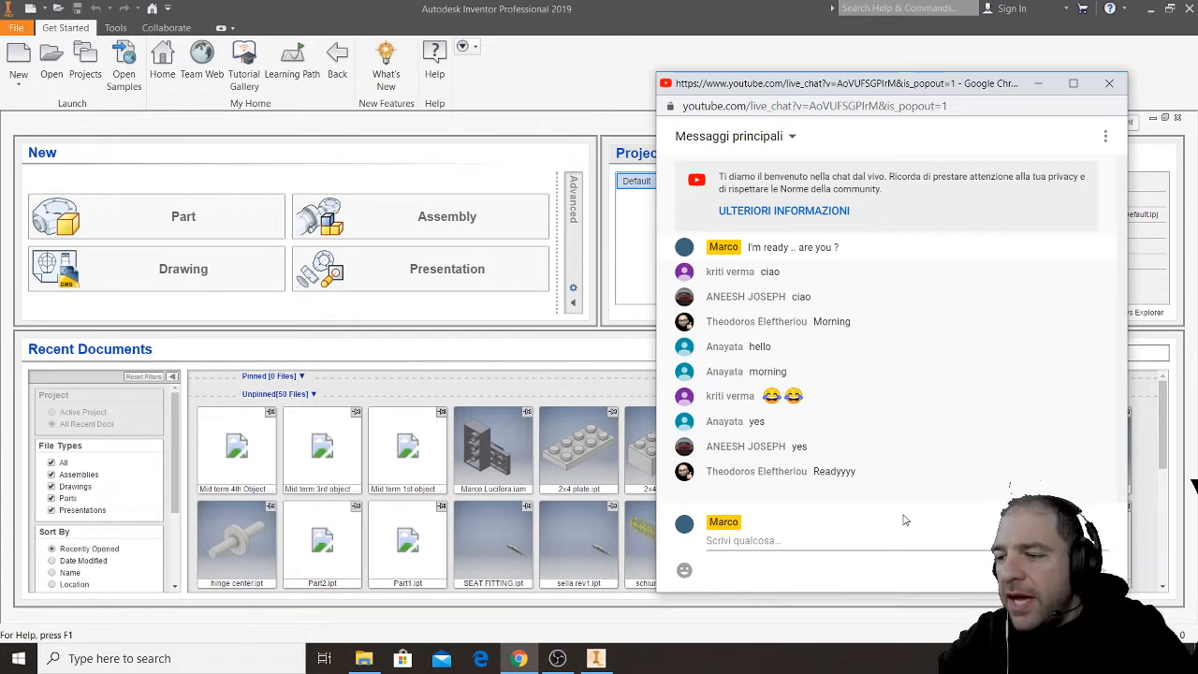
- Switch to Microsoft Whiteboard and create a new blank board, dismissing the template suggestions
left_click(1047, 658)
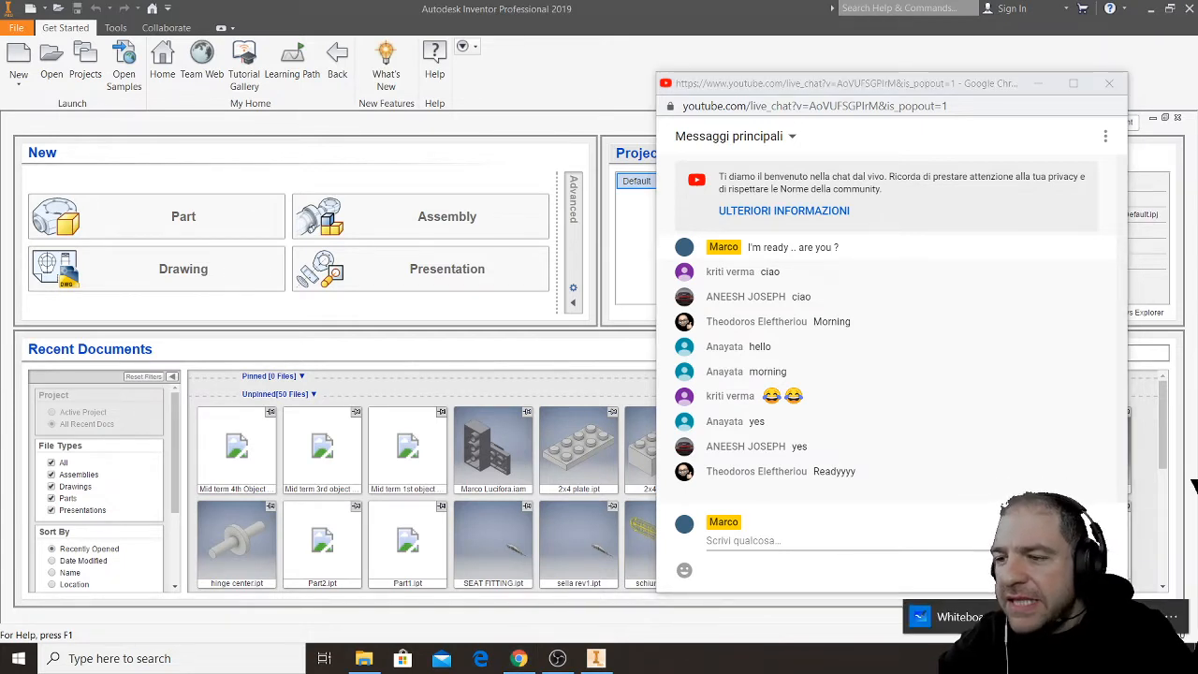
left_click(952, 618)
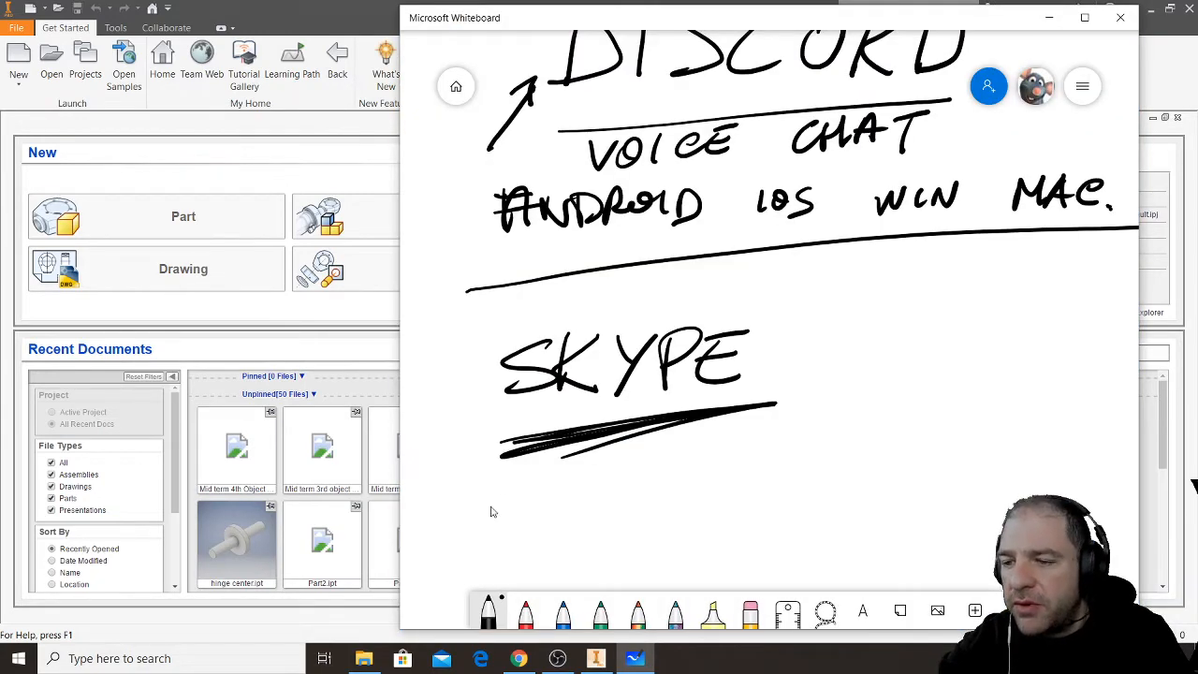
left_click(456, 86)
left_click(628, 223)
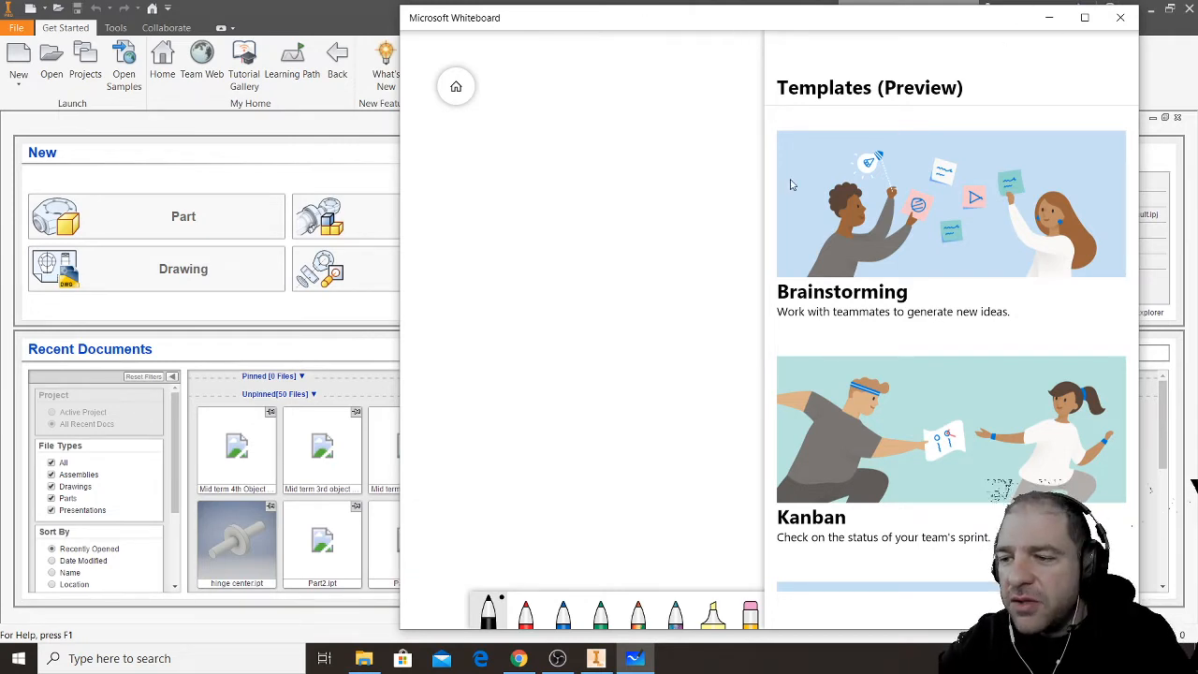
left_click(511, 110)
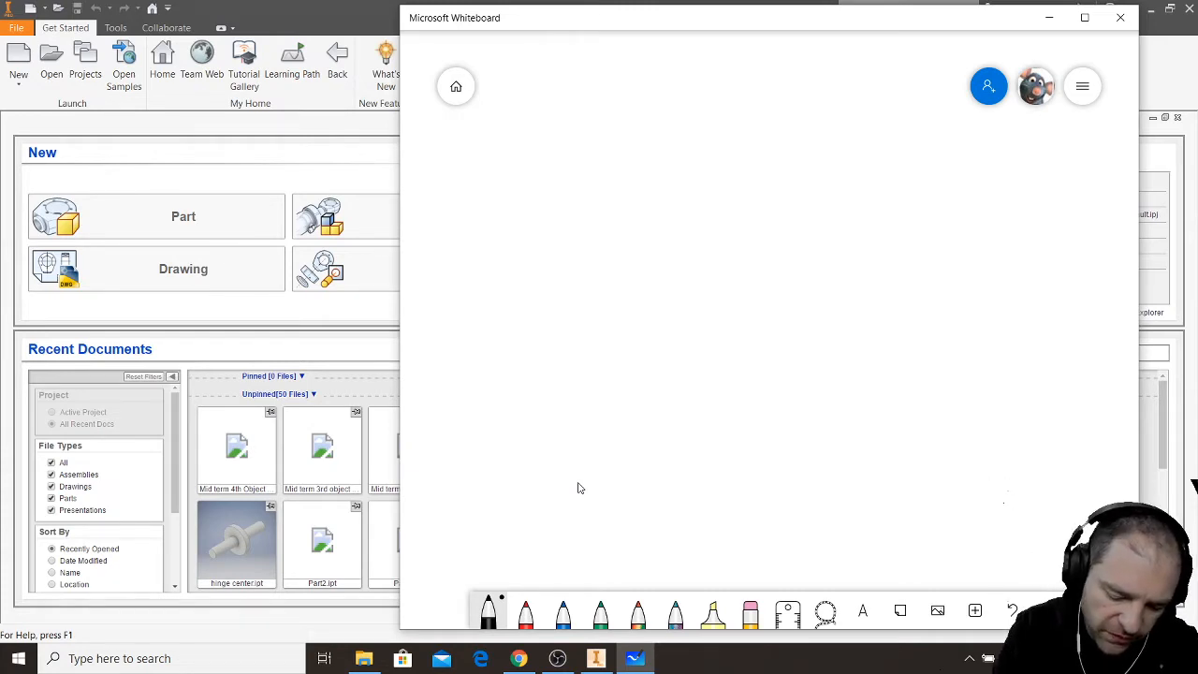
- Handwrite the title "INVENTOR" with the black pen at the head of the board
mouse_move(527, 72)
left_mouse_down()
mouse_move(524, 139)
mouse_move(558, 136)
left_mouse_up()
left_click_drag(491, 65, 563, 61)
left_click_drag(572, 111, 569, 126)
mouse_move(588, 109)
left_mouse_down()
mouse_move(588, 126)
mouse_move(611, 130)
mouse_move(573, 133)
mouse_move(604, 129)
mouse_move(608, 96)
mouse_move(634, 101)
mouse_move(658, 129)
left_mouse_up()
left_click_drag(639, 119, 661, 104)
mouse_move(668, 107)
left_mouse_down()
mouse_move(666, 129)
mouse_move(690, 104)
left_mouse_up()
mouse_move(685, 105)
left_mouse_down()
mouse_move(720, 102)
mouse_move(704, 131)
left_mouse_up()
left_click_drag(734, 97, 751, 135)
mouse_move(752, 99)
left_mouse_down()
mouse_move(755, 122)
mouse_move(779, 133)
left_mouse_up()
- Handwrite "FINAL PROJECT" below the INVENTOR title and draw a full-width horizontal line beneath it
left_click_drag(531, 163, 528, 200)
left_click_drag(515, 167, 569, 162)
left_click_drag(529, 180, 558, 176)
mouse_move(578, 167)
left_mouse_down()
mouse_move(578, 199)
mouse_move(617, 196)
left_mouse_up()
mouse_move(627, 192)
left_mouse_down()
mouse_move(640, 167)
mouse_move(646, 198)
left_mouse_up()
left_click_drag(631, 185, 682, 192)
mouse_move(756, 170)
left_mouse_down()
mouse_move(749, 197)
mouse_move(756, 176)
left_mouse_up()
mouse_move(786, 167)
left_mouse_down()
mouse_move(777, 194)
mouse_move(787, 174)
left_mouse_up()
mouse_move(784, 175)
left_mouse_down()
mouse_move(809, 193)
mouse_move(813, 159)
left_mouse_up()
mouse_move(841, 160)
left_mouse_down()
mouse_move(870, 155)
mouse_move(835, 182)
mouse_move(863, 189)
left_mouse_up()
left_click_drag(873, 161, 890, 159)
left_click_drag(875, 172, 885, 171)
left_click_drag(931, 158, 974, 150)
left_click_drag(945, 157, 938, 191)
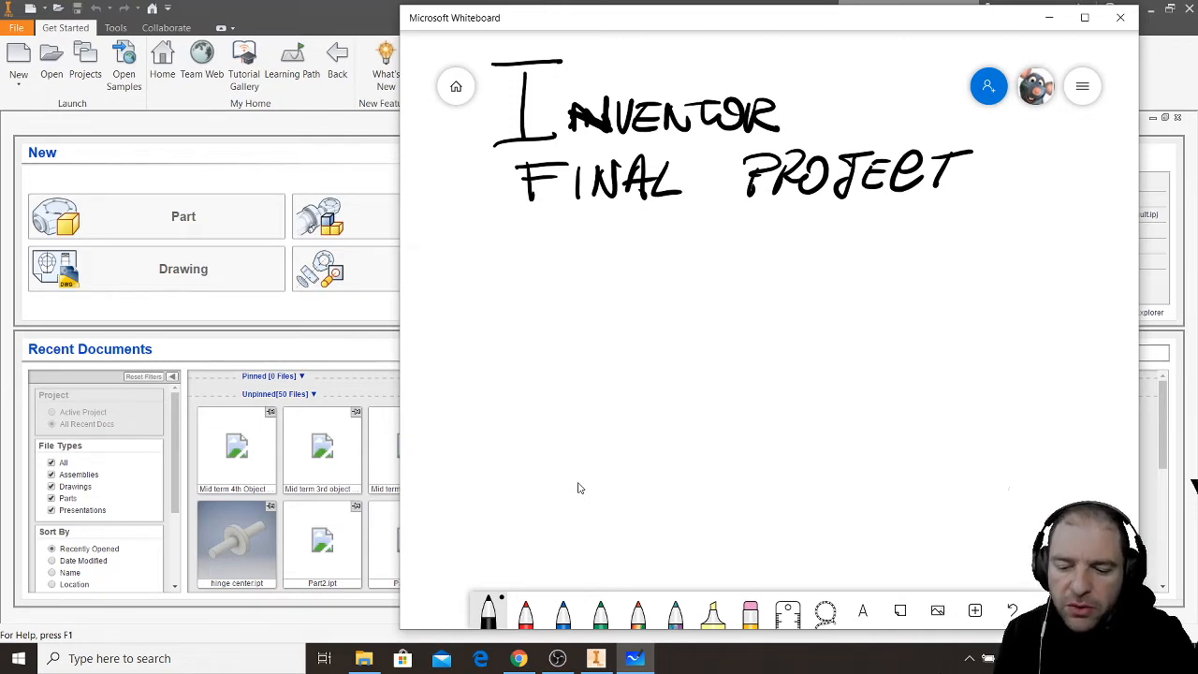
left_click_drag(430, 228, 1148, 213)
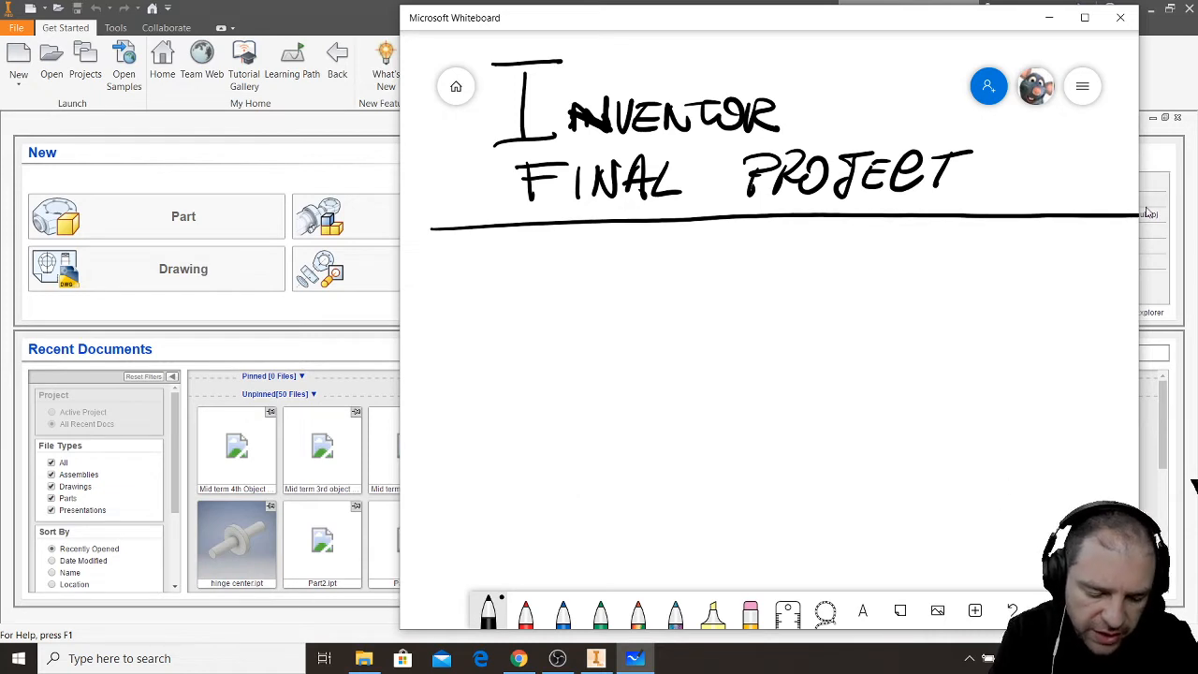
- Handwrite the heading "MOOD BOARD:" directly below the title's dividing line
mouse_move(440, 281)
left_mouse_down()
mouse_move(466, 266)
mouse_move(514, 279)
mouse_move(562, 249)
mouse_move(550, 279)
mouse_move(625, 246)
mouse_move(640, 269)
mouse_move(706, 279)
left_mouse_up()
left_click_drag(706, 246, 733, 277)
left_click_drag(743, 247, 746, 278)
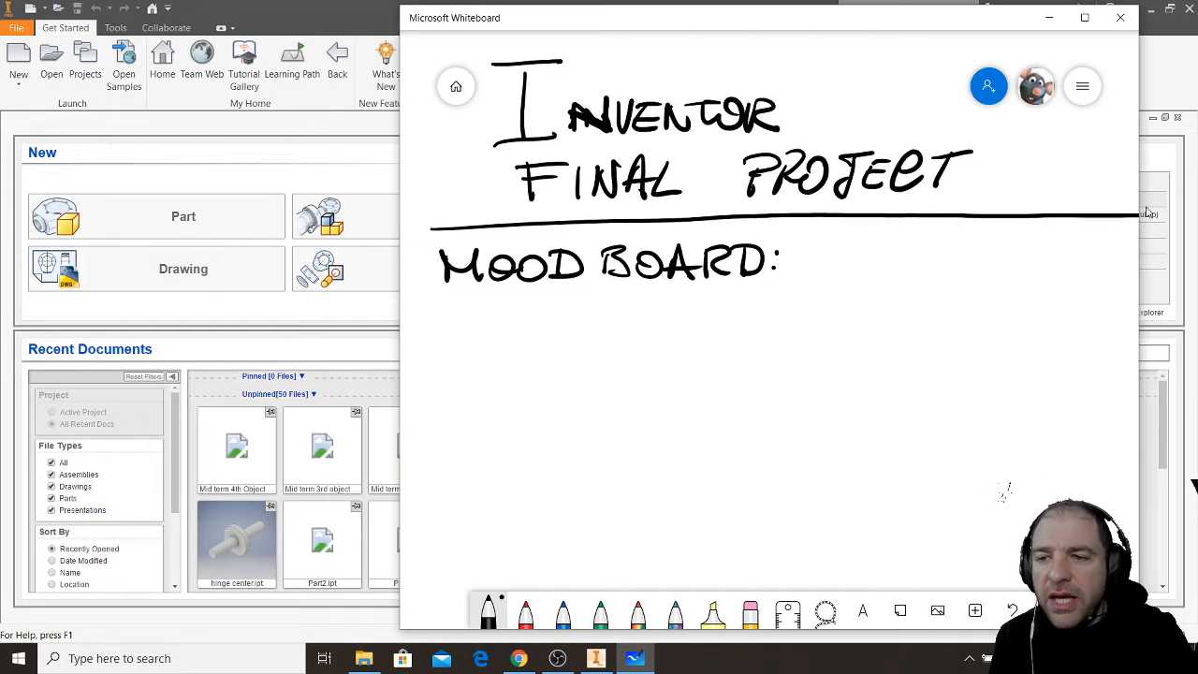
- Handwrite the word "DESCRIBE" below the MOOD BOARD heading
left_click_drag(447, 309, 449, 337)
mouse_move(485, 319)
left_mouse_down()
mouse_move(475, 337)
mouse_move(500, 337)
left_mouse_up()
left_click_drag(474, 325, 498, 325)
mouse_move(478, 313)
left_mouse_down()
mouse_move(498, 311)
mouse_move(513, 335)
mouse_move(569, 339)
left_mouse_up()
mouse_move(569, 310)
left_mouse_down()
mouse_move(590, 335)
mouse_move(612, 338)
left_mouse_up()
left_click_drag(613, 313, 620, 339)
left_click_drag(640, 317, 661, 330)
left_click_drag(640, 315, 668, 311)
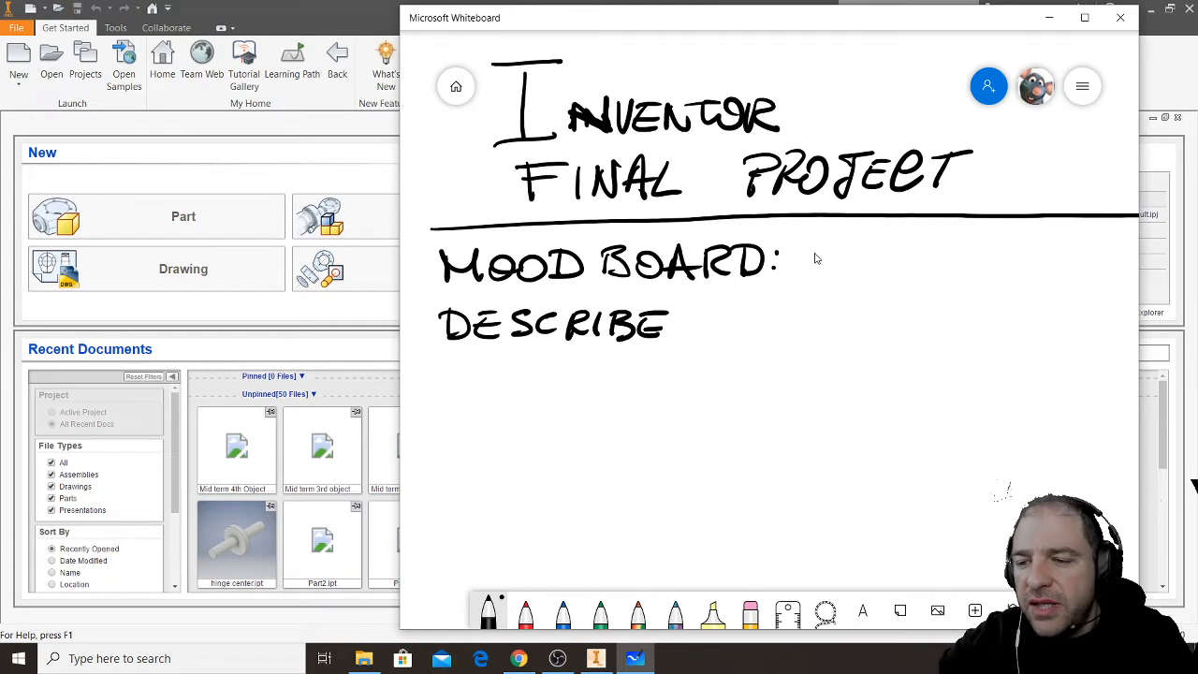
- Place the pop-out live chat window beside the whiteboard and return to the whiteboard
left_click(528, 661)
left_click_drag(939, 72, 264, 55)
left_click(577, 30)
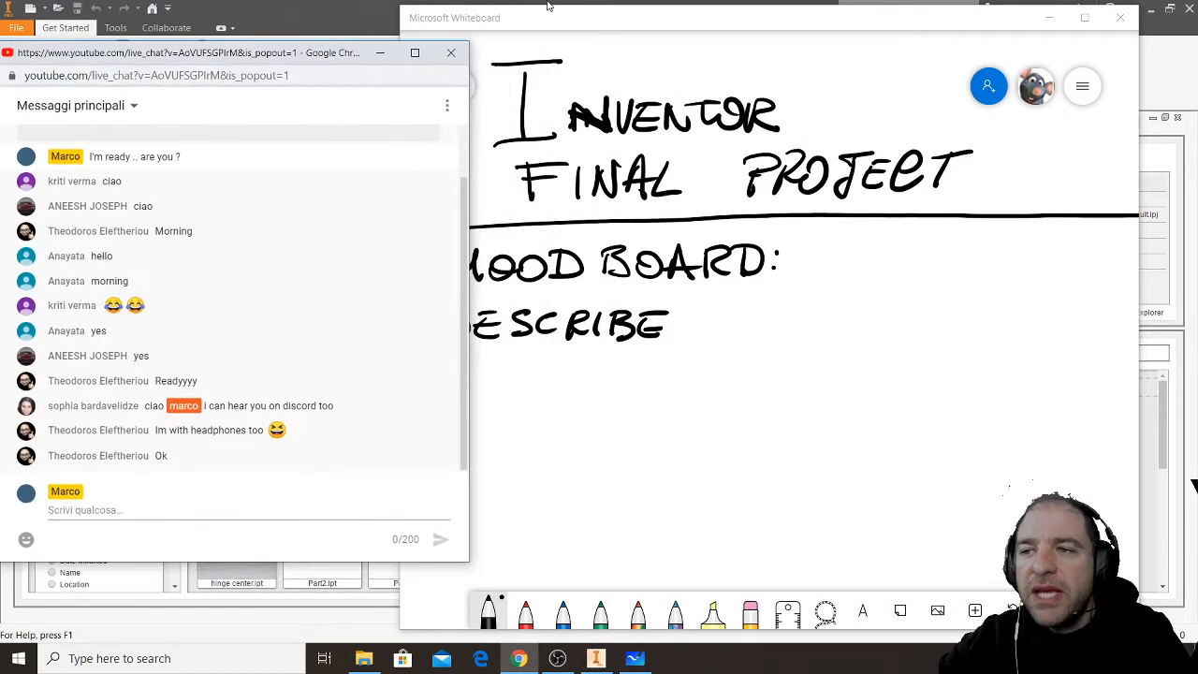
left_click(611, 23)
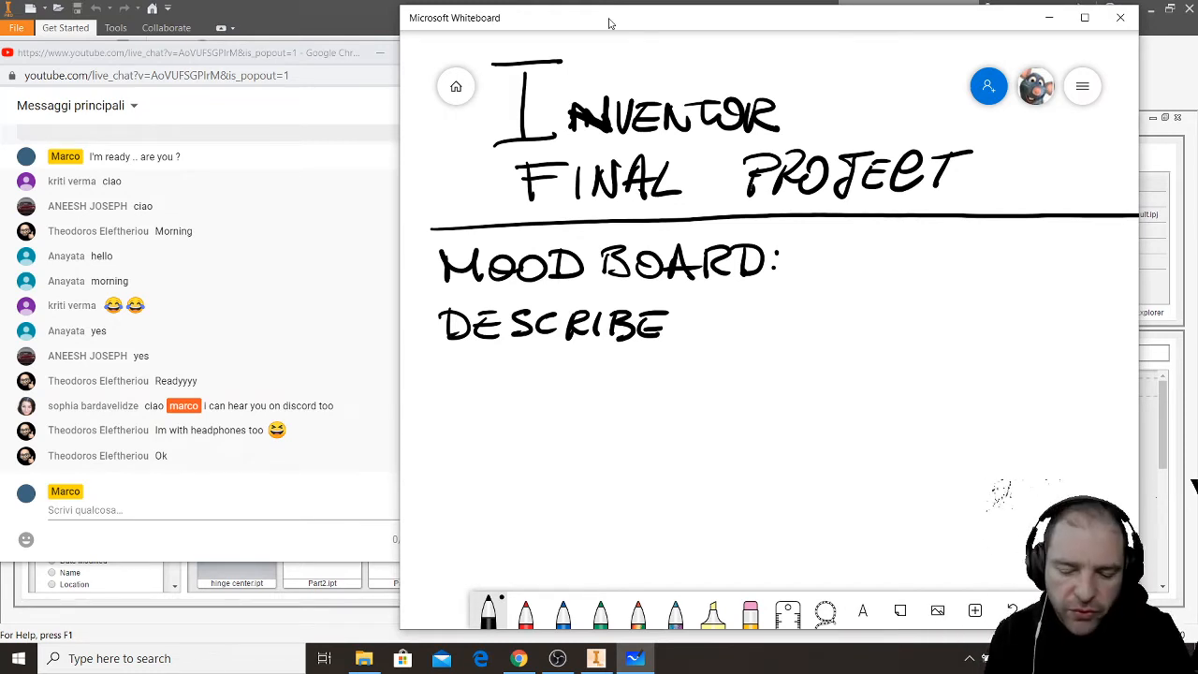
- Handwrite "THE OBJECT" after "DESCRIBE" and draw a horizontal dividing line under the row
left_click_drag(732, 319, 775, 317)
left_click_drag(765, 319, 776, 336)
left_click_drag(788, 315, 791, 337)
mouse_move(786, 328)
left_mouse_down()
mouse_move(813, 325)
mouse_move(807, 344)
left_mouse_up()
mouse_move(834, 313)
left_mouse_down()
mouse_move(835, 341)
mouse_move(842, 328)
left_mouse_up()
mouse_move(824, 315)
left_mouse_down()
mouse_move(849, 312)
mouse_move(886, 343)
mouse_move(904, 318)
left_mouse_up()
left_click_drag(916, 313, 916, 344)
left_click_drag(917, 312, 918, 346)
mouse_move(948, 322)
left_mouse_down()
mouse_move(974, 318)
mouse_move(942, 352)
left_mouse_up()
mouse_move(982, 328)
left_mouse_down()
mouse_move(968, 348)
mouse_move(989, 319)
left_mouse_up()
left_click_drag(970, 333, 987, 334)
mouse_move(1011, 320)
left_mouse_down()
mouse_move(992, 337)
mouse_move(1019, 347)
left_mouse_up()
left_click_drag(1022, 319, 1060, 315)
left_click_drag(1035, 320, 1030, 350)
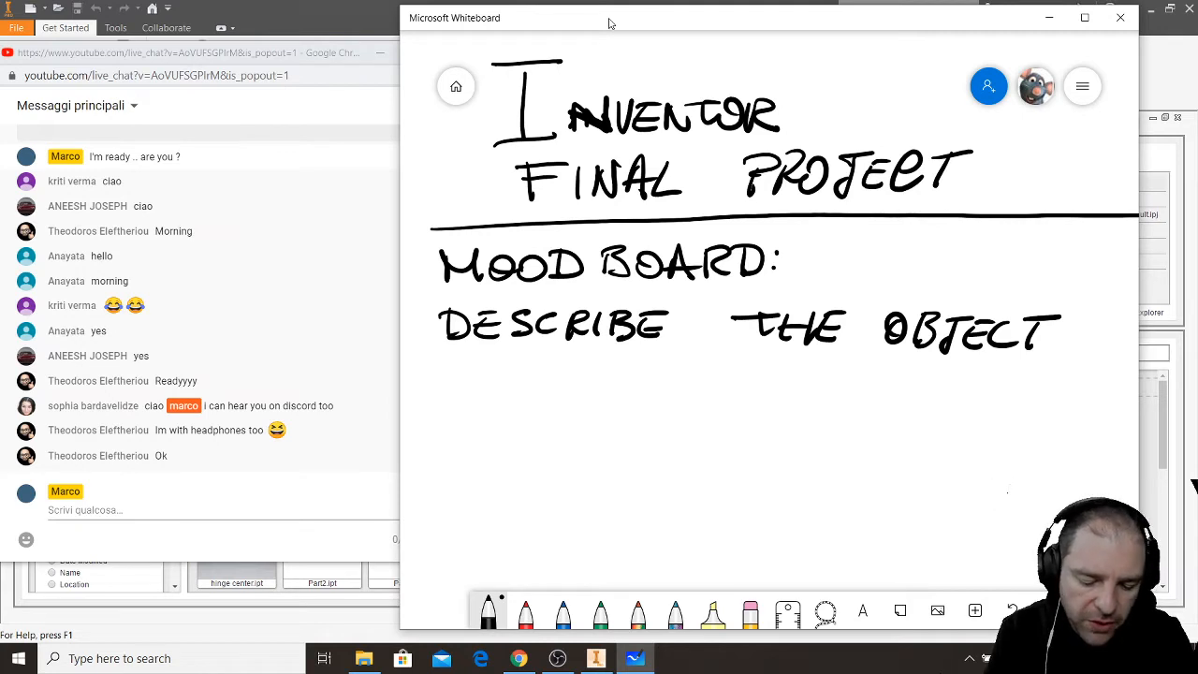
left_click_drag(437, 358, 1071, 368)
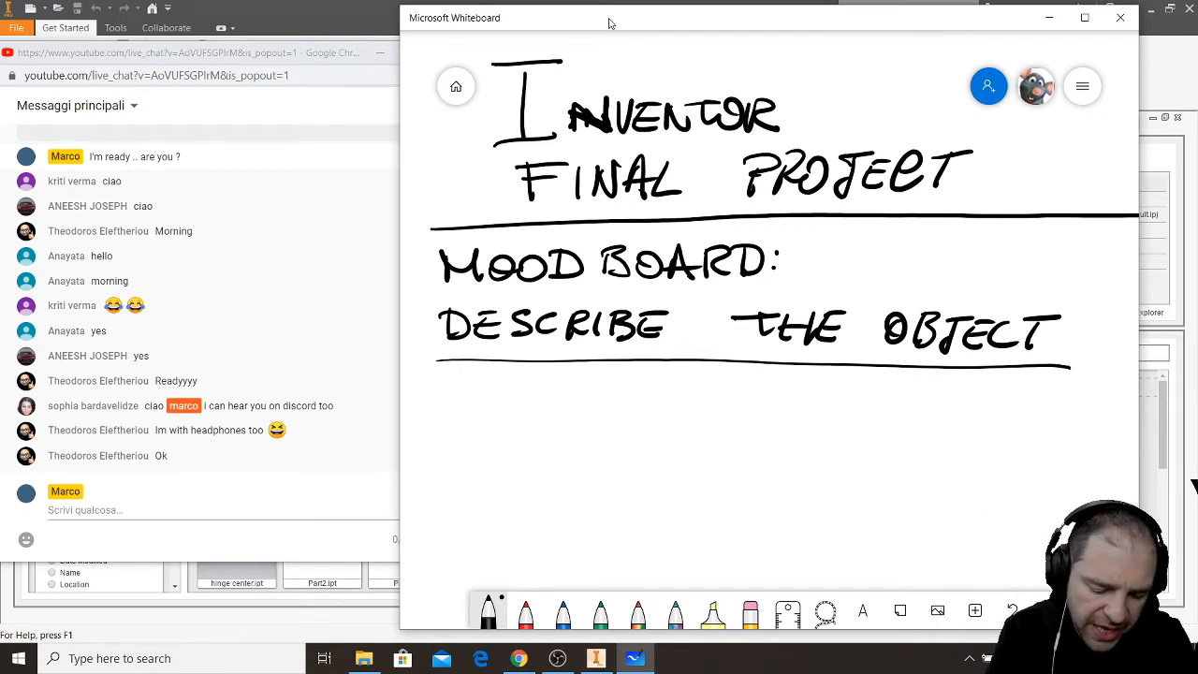
- Handwrite "PICTURES ;" below the line under "DESCRIBE THE OBJECT"
left_click_drag(476, 389, 472, 424)
mouse_move(462, 395)
left_mouse_down()
mouse_move(489, 386)
mouse_move(473, 407)
left_mouse_up()
mouse_move(500, 405)
left_mouse_down()
mouse_move(495, 425)
mouse_move(554, 412)
left_mouse_up()
left_click_drag(560, 412, 580, 423)
mouse_move(594, 410)
left_mouse_down()
mouse_move(591, 427)
mouse_move(612, 423)
left_mouse_up()
mouse_move(620, 410)
left_mouse_down()
mouse_move(616, 425)
mouse_move(633, 425)
left_mouse_up()
left_click_drag(618, 417, 631, 414)
mouse_move(621, 410)
left_mouse_down()
mouse_move(638, 408)
mouse_move(638, 428)
left_mouse_up()
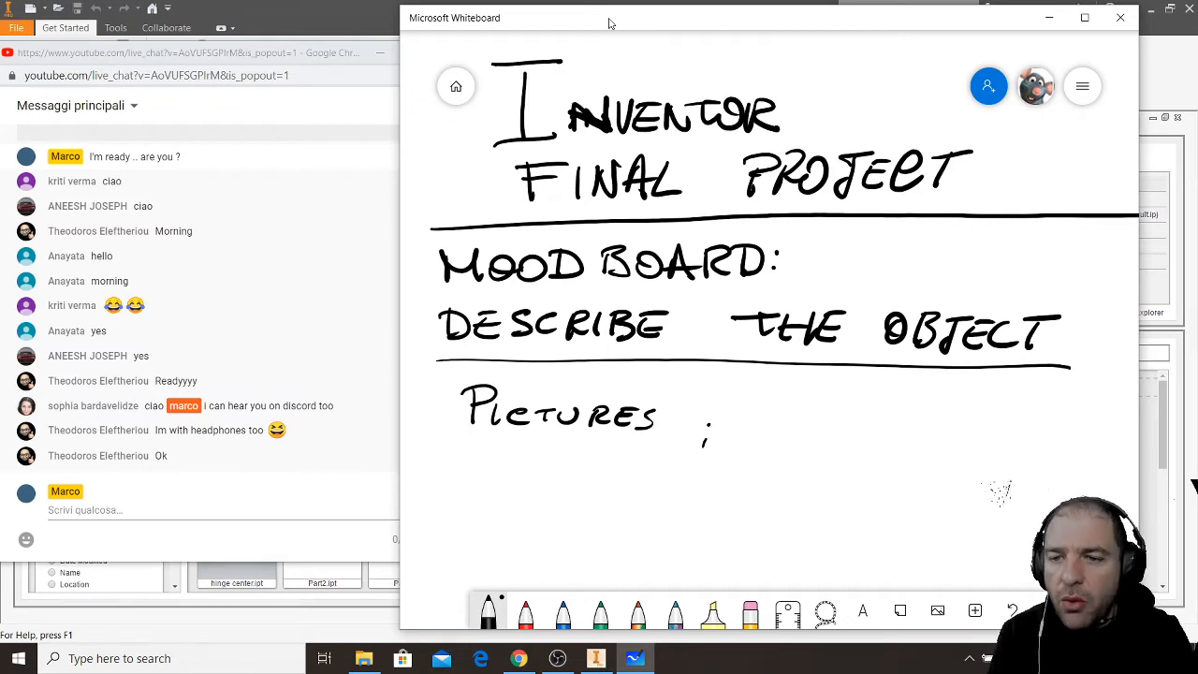
- Handwrite "Sketches" after "PICTURES ;" and draw a horizontal dividing line under the row
mouse_move(790, 400)
left_mouse_down()
mouse_move(749, 437)
mouse_move(781, 436)
left_mouse_up()
mouse_move(818, 400)
left_mouse_down()
mouse_move(788, 419)
mouse_move(807, 436)
mouse_move(828, 433)
left_mouse_up()
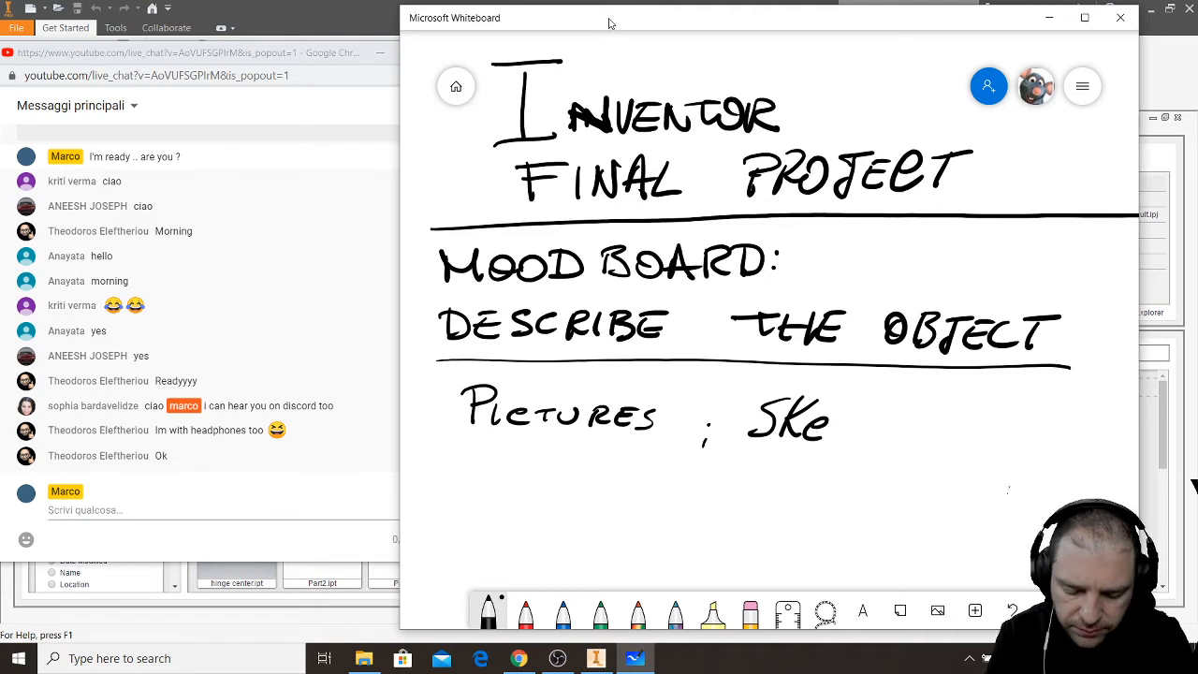
mouse_move(857, 385)
left_mouse_down()
mouse_move(852, 438)
mouse_move(867, 409)
left_mouse_up()
left_click_drag(870, 421, 855, 436)
mouse_move(880, 397)
left_mouse_down()
mouse_move(897, 438)
mouse_move(931, 446)
left_mouse_up()
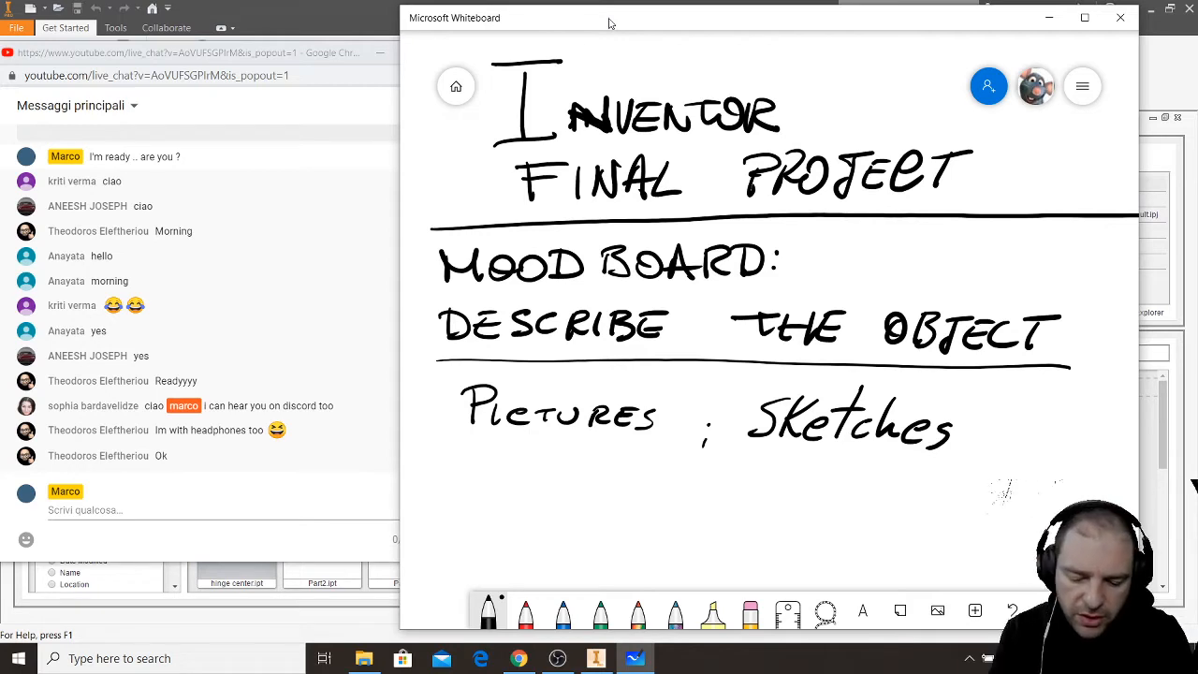
left_click_drag(424, 460, 1091, 461)
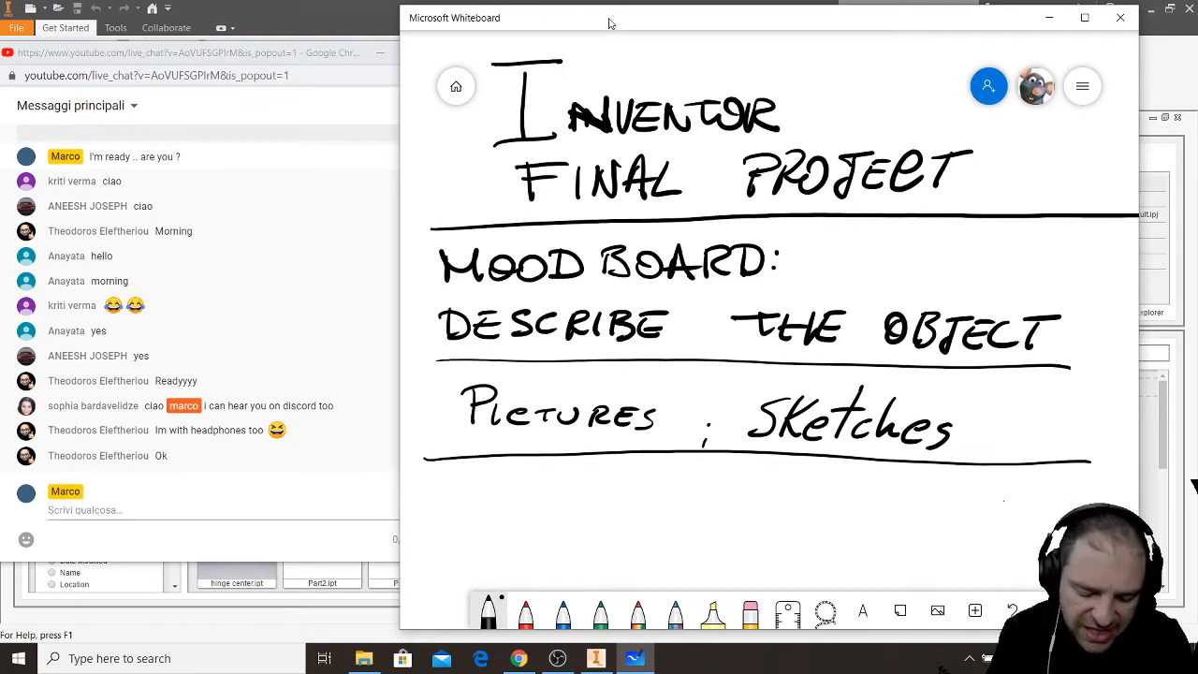
- Handwrite "MADE 3 PARTS" below the pictures and sketches row
mouse_move(478, 495)
left_mouse_down()
mouse_move(468, 530)
mouse_move(531, 530)
mouse_move(525, 517)
left_mouse_up()
mouse_move(542, 496)
left_mouse_down()
mouse_move(536, 532)
mouse_move(588, 536)
mouse_move(586, 517)
left_mouse_up()
left_click_drag(566, 498, 699, 502)
mouse_move(676, 502)
left_mouse_down()
mouse_move(676, 539)
mouse_move(704, 541)
left_mouse_up()
mouse_move(690, 526)
left_mouse_down()
mouse_move(729, 520)
mouse_move(721, 541)
mouse_move(668, 522)
mouse_move(627, 459)
mouse_move(637, 540)
left_mouse_up()
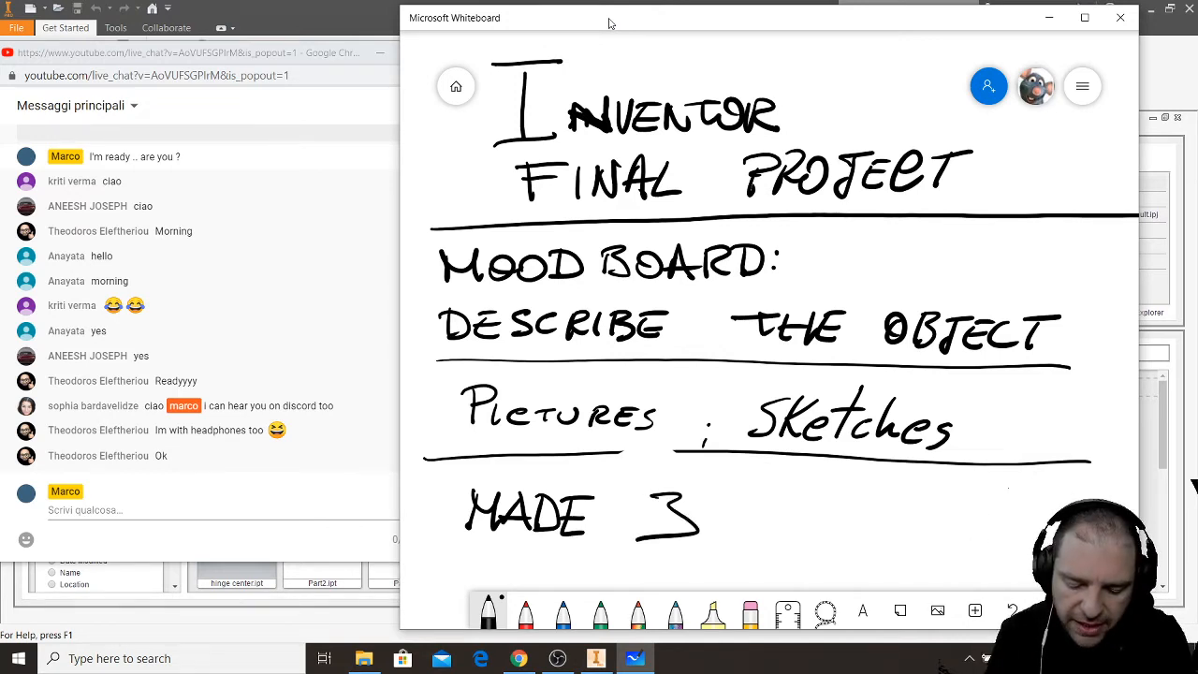
left_click_drag(757, 492, 757, 535)
left_click_drag(755, 494, 774, 528)
left_click_drag(788, 498, 807, 542)
mouse_move(809, 508)
left_mouse_down()
mouse_move(831, 540)
mouse_move(865, 511)
left_mouse_up()
left_click_drag(848, 515, 860, 548)
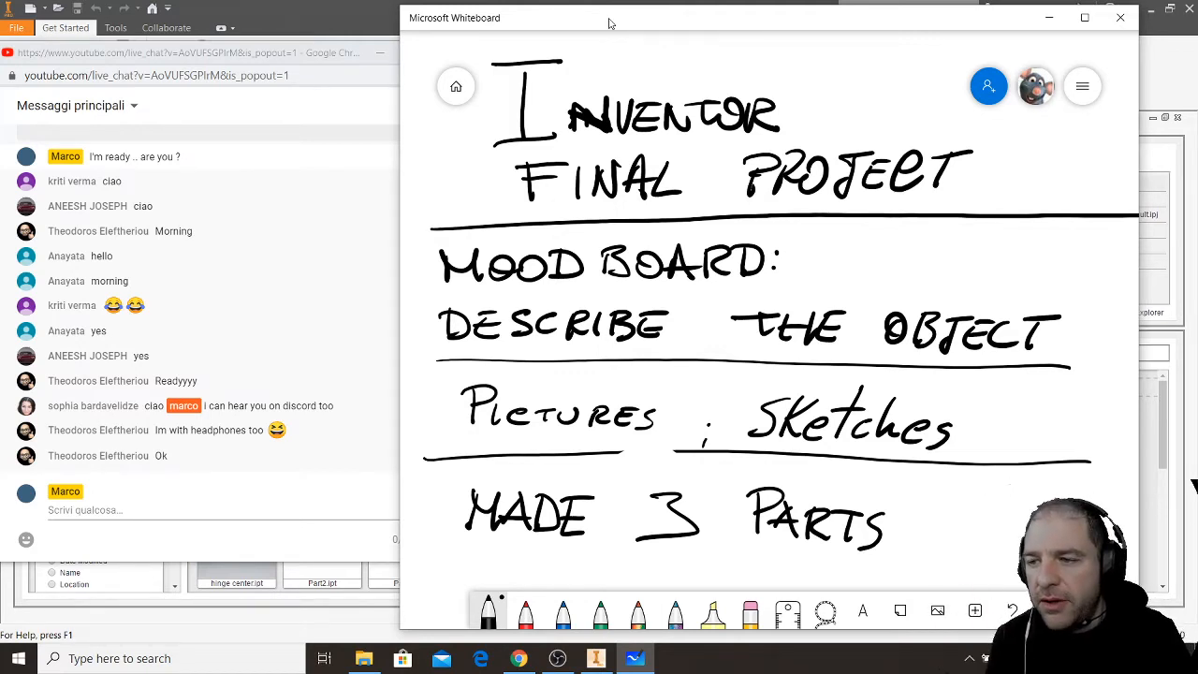
- Add the word "MINIMUM" under "MADE 3 PARTS" and draw a horizontal line beneath it
mouse_move(492, 544)
left_mouse_down()
mouse_move(491, 560)
mouse_move(523, 566)
left_mouse_up()
mouse_move(536, 550)
left_mouse_down()
mouse_move(536, 566)
mouse_move(547, 550)
left_mouse_up()
mouse_move(558, 550)
left_mouse_down()
mouse_move(557, 563)
mouse_move(589, 569)
mouse_move(621, 569)
mouse_move(636, 553)
left_mouse_up()
left_click_drag(430, 581, 925, 568)
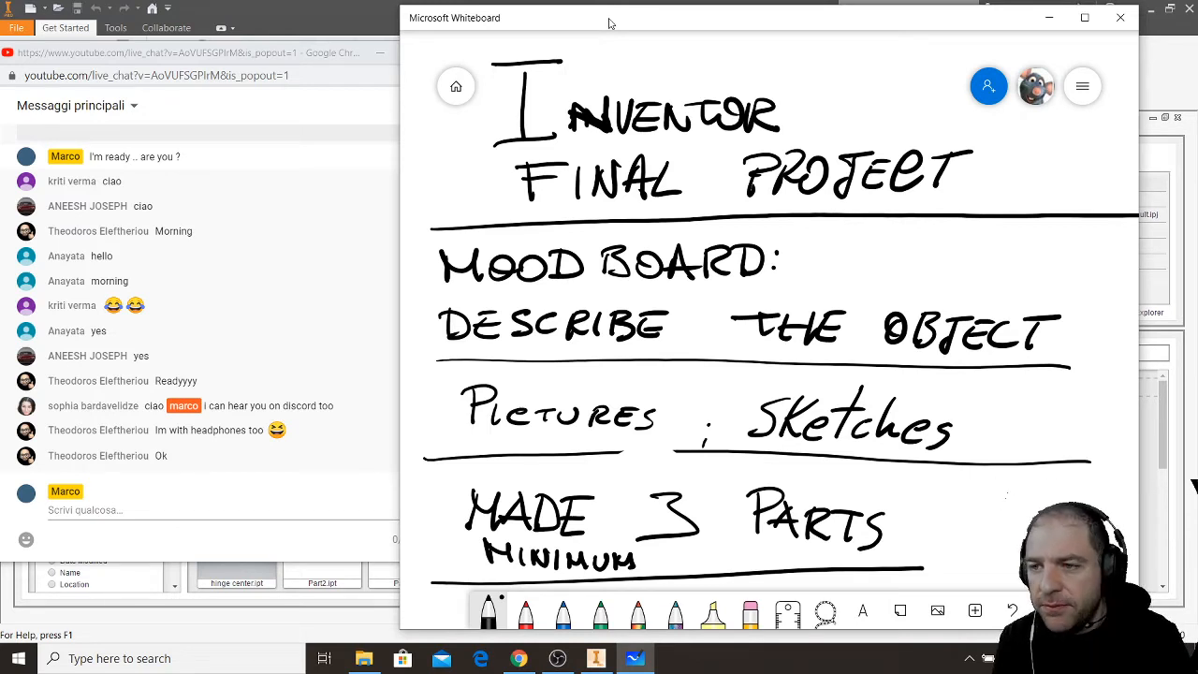
- Handwrite "TRY to 3d" at the head of a fresh empty area of the board
mouse_move(1002, 490)
left_mouse_down()
mouse_move(883, 522)
mouse_move(998, 490)
mouse_move(963, 443)
mouse_move(1064, 355)
mouse_move(946, 297)
mouse_move(1147, 285)
mouse_move(832, 99)
mouse_move(539, 68)
mouse_move(485, 134)
mouse_move(575, 166)
mouse_move(572, 209)
mouse_move(674, 213)
mouse_move(746, 187)
mouse_move(665, 324)
mouse_move(792, 350)
mouse_move(836, 415)
mouse_move(757, 500)
mouse_move(842, 546)
mouse_move(656, 495)
mouse_move(634, 427)
mouse_move(666, 347)
mouse_move(477, 327)
mouse_move(440, 415)
mouse_move(496, 462)
mouse_move(516, 514)
mouse_move(495, 567)
mouse_move(719, 564)
left_mouse_up()
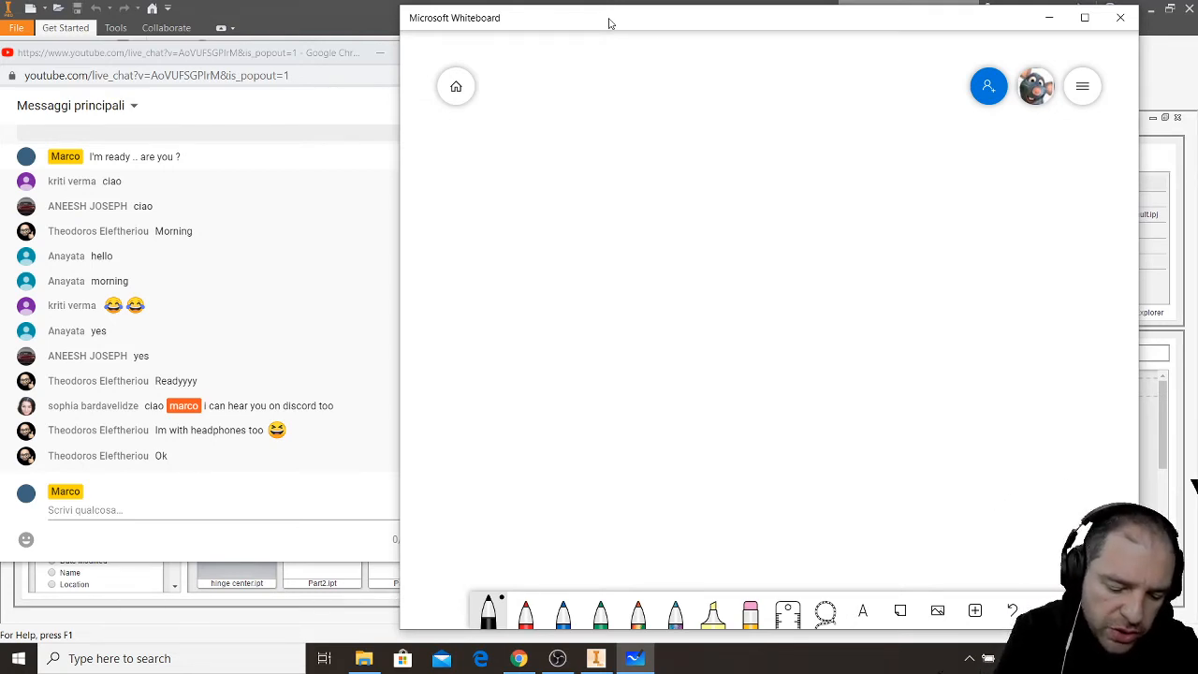
left_click_drag(533, 82, 592, 75)
left_click_drag(561, 80, 554, 115)
left_click_drag(576, 89, 570, 119)
mouse_move(575, 85)
left_mouse_down()
mouse_move(597, 113)
mouse_move(611, 110)
left_mouse_up()
left_click_drag(626, 87, 587, 140)
left_click_drag(685, 61, 670, 119)
left_click_drag(657, 91, 694, 82)
mouse_move(693, 97)
left_mouse_down()
mouse_move(685, 106)
mouse_move(695, 95)
left_mouse_up()
mouse_move(754, 91)
left_mouse_down()
mouse_move(765, 87)
mouse_move(756, 120)
left_mouse_up()
mouse_move(783, 104)
left_mouse_down()
mouse_move(798, 105)
mouse_move(785, 112)
left_mouse_up()
left_click_drag(818, 63, 797, 112)
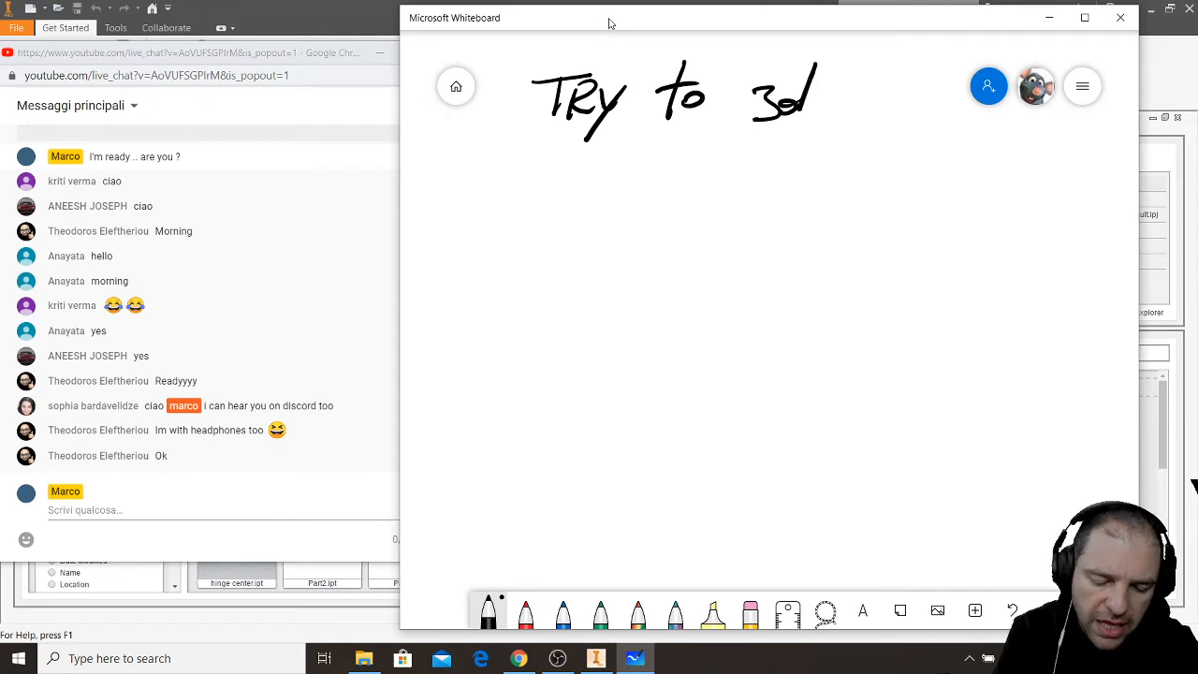
- Handwrite the word "PRINT" below "TRY to 3d"
mouse_move(625, 146)
left_mouse_down()
mouse_move(621, 176)
mouse_move(633, 157)
left_mouse_up()
mouse_move(642, 140)
left_mouse_down()
mouse_move(641, 169)
mouse_move(670, 165)
left_mouse_up()
mouse_move(682, 139)
left_mouse_down()
mouse_move(681, 165)
mouse_move(695, 144)
left_mouse_up()
mouse_move(695, 144)
left_mouse_down()
mouse_move(706, 165)
mouse_move(754, 136)
left_mouse_up()
left_click_drag(735, 141, 722, 170)
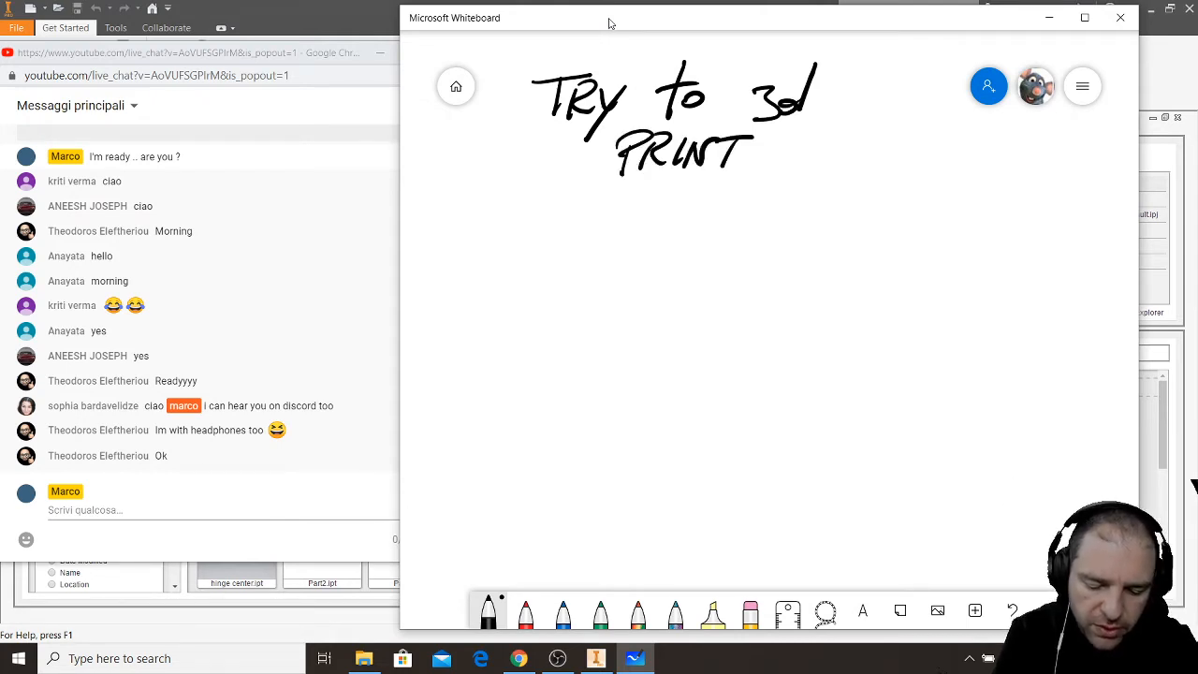
- Complete the handwritten line "PRINT SOME OF" below "TRY to 3d"
mouse_move(837, 142)
left_mouse_down()
mouse_move(811, 171)
mouse_move(884, 148)
mouse_move(889, 170)
left_mouse_up()
left_click_drag(891, 160, 919, 142)
left_click_drag(959, 144, 972, 171)
mouse_move(970, 144)
left_mouse_down()
mouse_move(1005, 139)
mouse_move(999, 156)
left_mouse_up()
left_click_drag(631, 192, 646, 212)
mouse_move(662, 190)
left_mouse_down()
mouse_move(622, 241)
mouse_move(666, 206)
left_mouse_up()
mouse_move(681, 199)
left_mouse_down()
mouse_move(680, 223)
mouse_move(686, 214)
left_mouse_up()
mouse_move(687, 214)
left_mouse_down()
mouse_move(704, 223)
mouse_move(746, 186)
mouse_move(718, 209)
mouse_move(678, 173)
left_mouse_up()
left_click_drag(620, 133, 621, 185)
mouse_move(622, 131)
left_mouse_down()
mouse_move(674, 180)
mouse_move(684, 171)
left_mouse_up()
mouse_move(698, 178)
left_mouse_down()
mouse_move(709, 150)
mouse_move(726, 148)
left_mouse_up()
mouse_move(738, 141)
left_mouse_down()
mouse_move(759, 140)
mouse_move(749, 173)
left_mouse_up()
- Handwrite "YOUR OBJECTS" below "PRINT SOME OF" and draw a long horizontal line beneath it
mouse_move(632, 217)
left_mouse_down()
mouse_move(644, 244)
mouse_move(618, 276)
left_mouse_up()
left_click_drag(671, 232, 712, 229)
left_click_drag(726, 227, 749, 251)
mouse_move(815, 226)
left_mouse_down()
mouse_move(842, 253)
mouse_move(901, 221)
left_mouse_up()
mouse_move(888, 223)
left_mouse_down()
mouse_move(871, 253)
mouse_move(895, 249)
left_mouse_up()
left_click_drag(907, 219, 931, 219)
left_click_drag(906, 232, 951, 245)
mouse_move(951, 221)
left_mouse_down()
mouse_move(983, 219)
mouse_move(966, 245)
left_mouse_up()
left_click_drag(998, 219, 955, 275)
left_click_drag(1009, 483, 1005, 498)
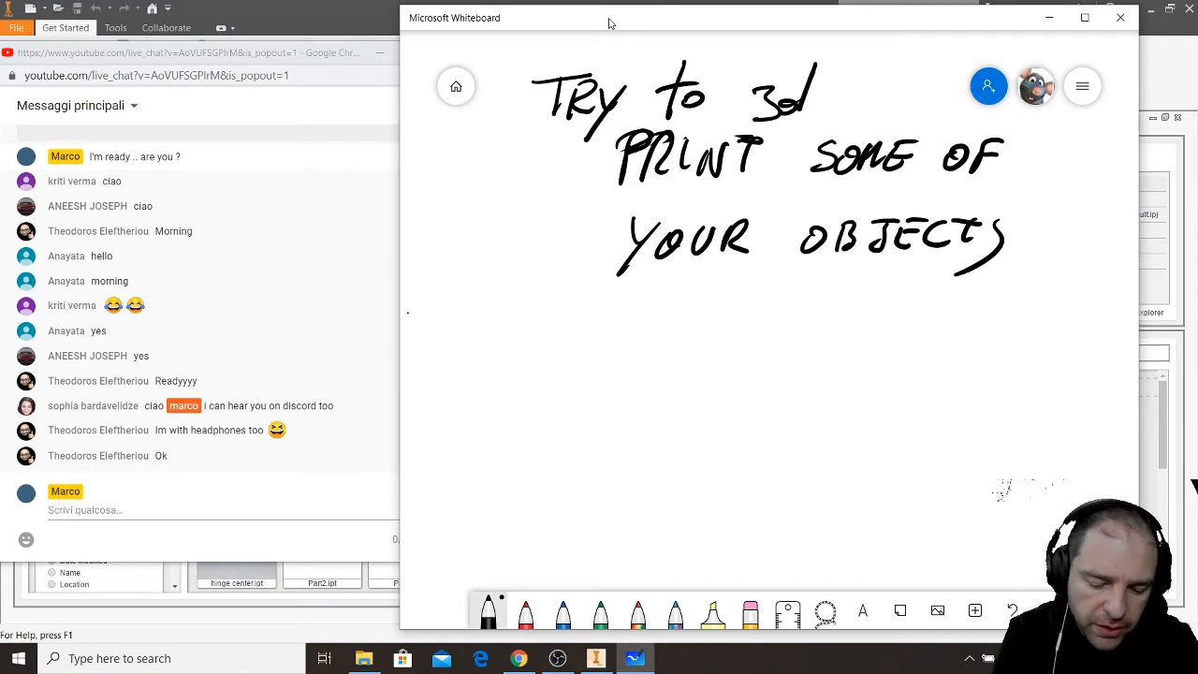
left_click_drag(410, 312, 970, 278)
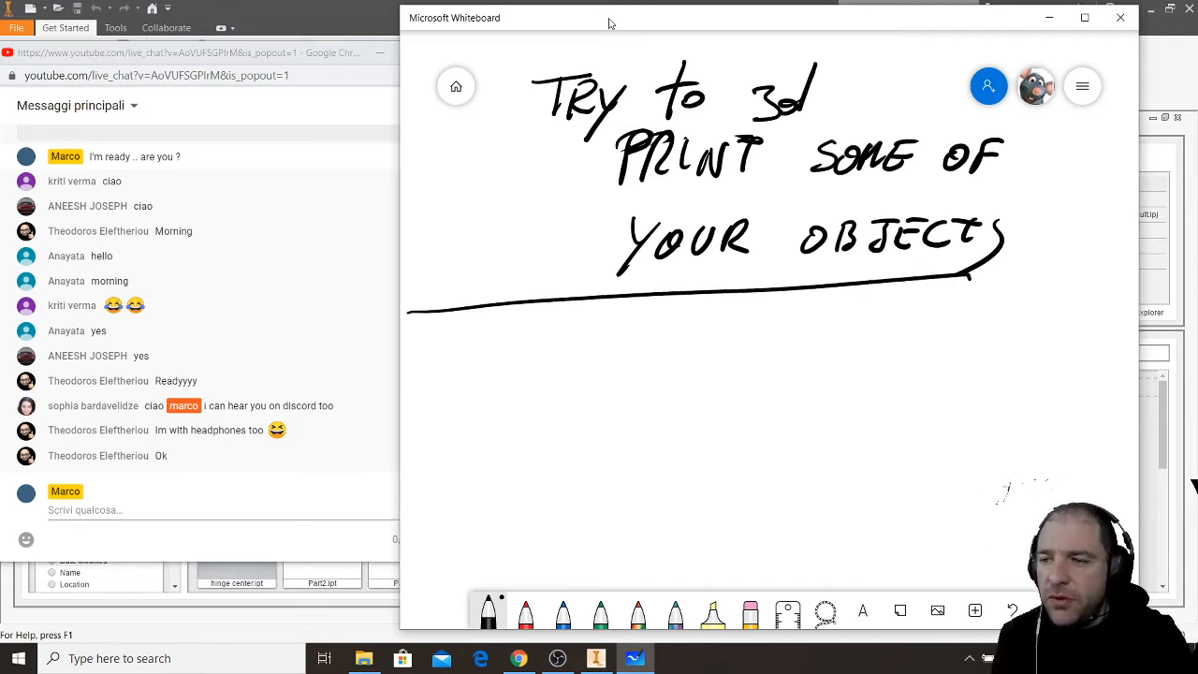
- Handwrite "PDF" at the head of a fresh empty area of the board
mouse_move(974, 248)
left_mouse_down()
mouse_move(909, 289)
mouse_move(762, 268)
mouse_move(755, 123)
mouse_move(636, 64)
mouse_move(474, 308)
mouse_move(618, 309)
left_mouse_up()
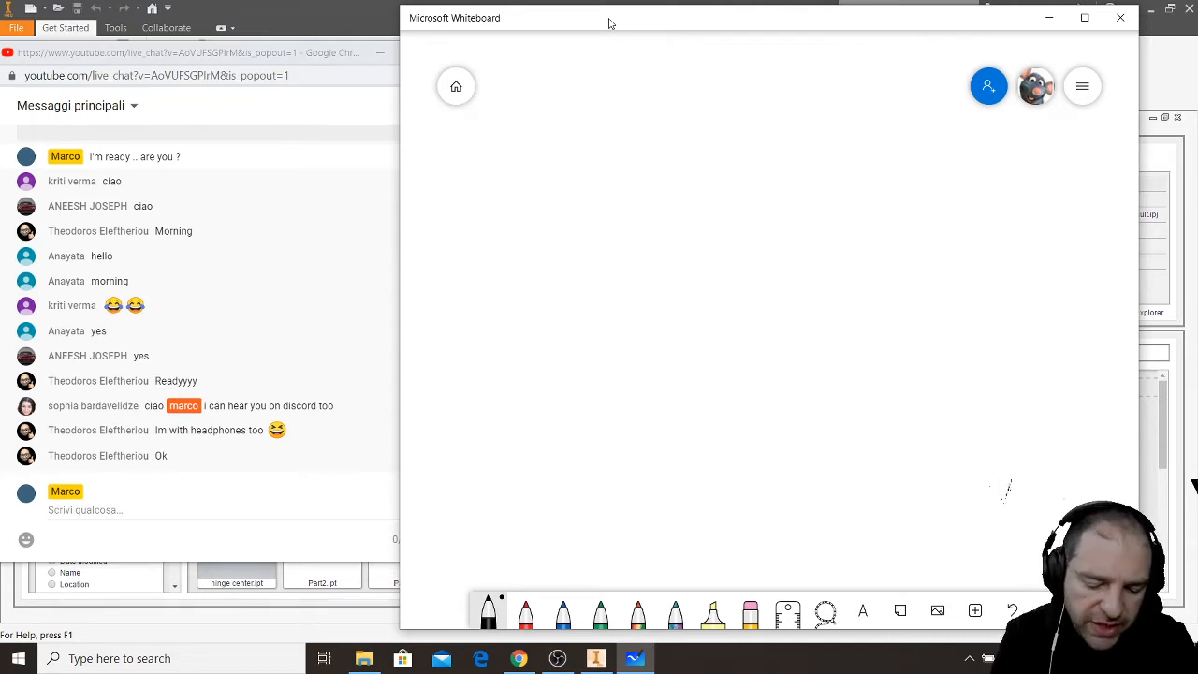
left_click_drag(532, 87, 525, 173)
left_click_drag(524, 66, 494, 134)
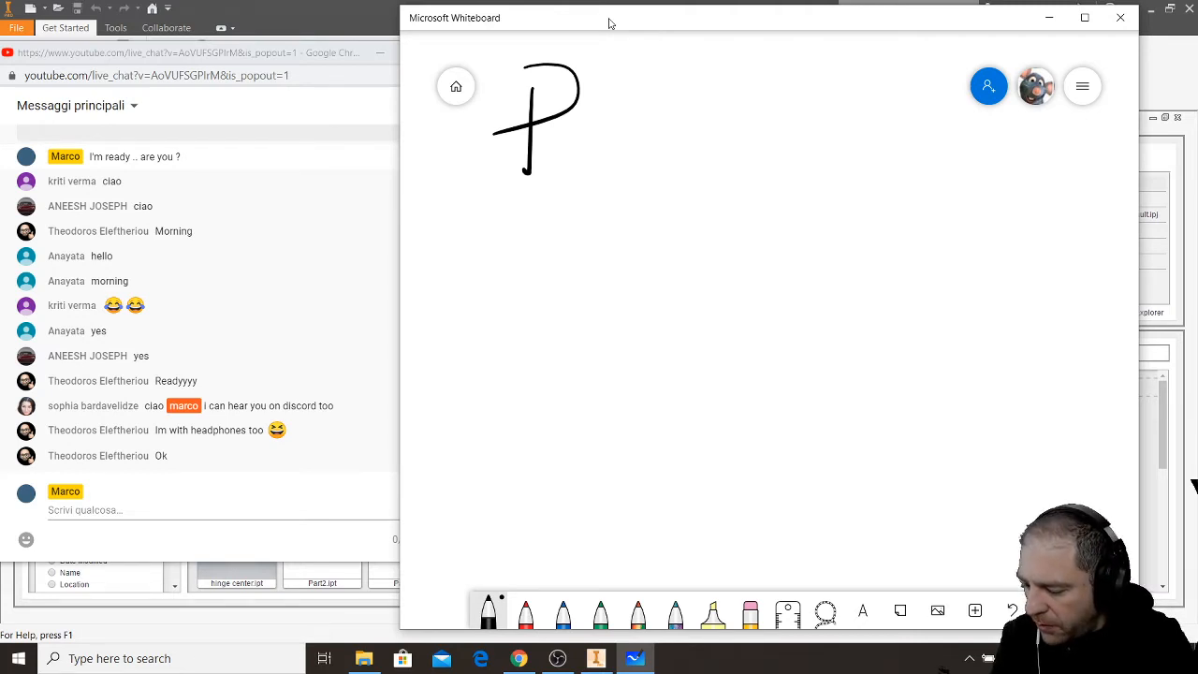
left_click_drag(560, 125, 559, 164)
mouse_move(550, 126)
left_mouse_down()
mouse_move(586, 143)
mouse_move(543, 165)
left_mouse_up()
mouse_move(588, 127)
left_mouse_down()
mouse_move(590, 166)
mouse_move(623, 126)
left_mouse_up()
left_click_drag(592, 145, 618, 141)
- Handwrite the word "FORMAT" after "PDF" on the same line
mouse_move(697, 129)
left_mouse_down()
mouse_move(694, 163)
mouse_move(734, 125)
left_mouse_up()
left_click_drag(683, 146, 719, 141)
mouse_move(731, 138)
left_mouse_down()
mouse_move(727, 162)
mouse_move(733, 133)
left_mouse_up()
mouse_move(764, 132)
left_mouse_down()
mouse_move(758, 163)
mouse_move(792, 162)
left_mouse_up()
mouse_move(796, 129)
left_mouse_down()
mouse_move(820, 128)
mouse_move(842, 165)
mouse_move(872, 170)
left_mouse_up()
left_click_drag(837, 155, 914, 131)
left_click_drag(881, 133, 884, 172)
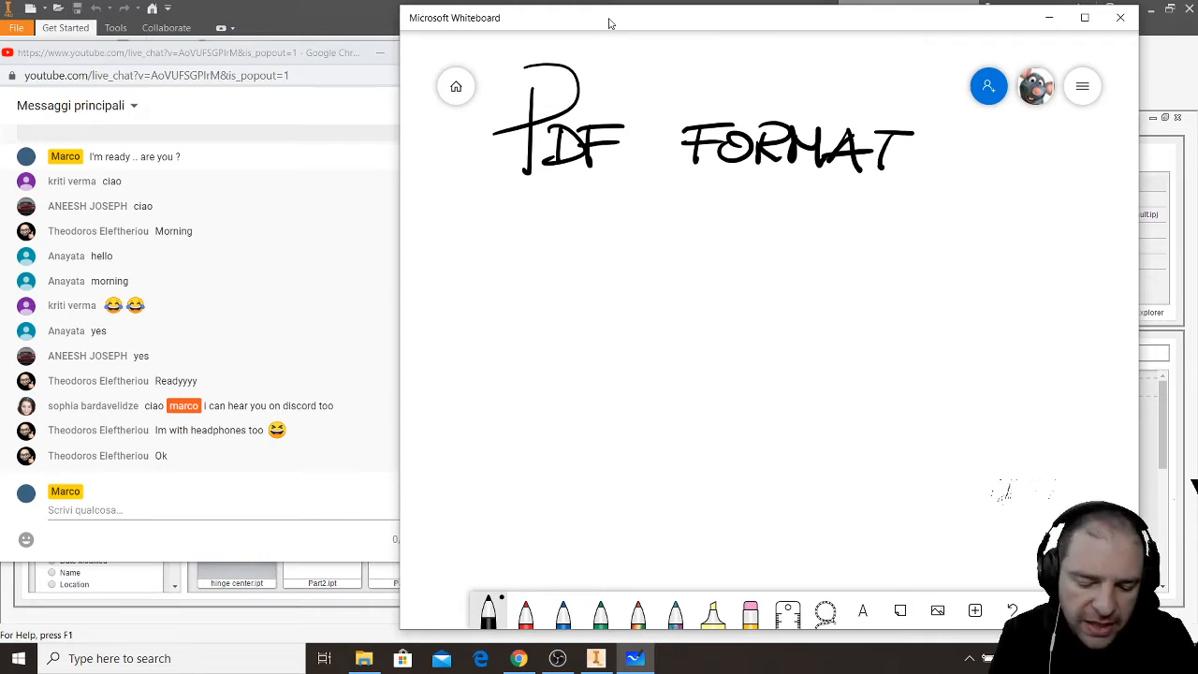
- Handwrite "3 PAGES" below "PDF FORMAT", leaving a gap between the two lines
mouse_move(466, 237)
left_mouse_down()
mouse_move(498, 281)
mouse_move(457, 293)
left_mouse_up()
left_click_drag(553, 253, 552, 320)
left_click_drag(543, 283, 546, 284)
left_click_drag(599, 245, 585, 293)
mouse_move(594, 242)
left_mouse_down()
mouse_move(612, 289)
mouse_move(620, 272)
left_mouse_up()
mouse_move(621, 279)
left_mouse_down()
mouse_move(652, 252)
mouse_move(645, 273)
mouse_move(691, 284)
mouse_move(702, 244)
left_mouse_up()
left_click_drag(663, 270, 687, 265)
left_click_drag(729, 250, 690, 290)
- Add "AT LEAST" in smaller letters between "PDF FORMAT" and "3 PAGES"
mouse_move(522, 221)
left_mouse_down()
mouse_move(531, 193)
mouse_move(540, 218)
left_mouse_up()
left_click_drag(512, 216, 583, 196)
mouse_move(564, 193)
left_mouse_down()
mouse_move(564, 215)
mouse_move(666, 215)
left_mouse_up()
left_click_drag(652, 204, 678, 191)
mouse_move(695, 187)
left_mouse_down()
mouse_move(676, 216)
mouse_move(700, 213)
left_mouse_up()
left_click_drag(687, 203, 708, 211)
mouse_move(727, 191)
left_mouse_down()
mouse_move(751, 189)
mouse_move(736, 216)
left_mouse_up()
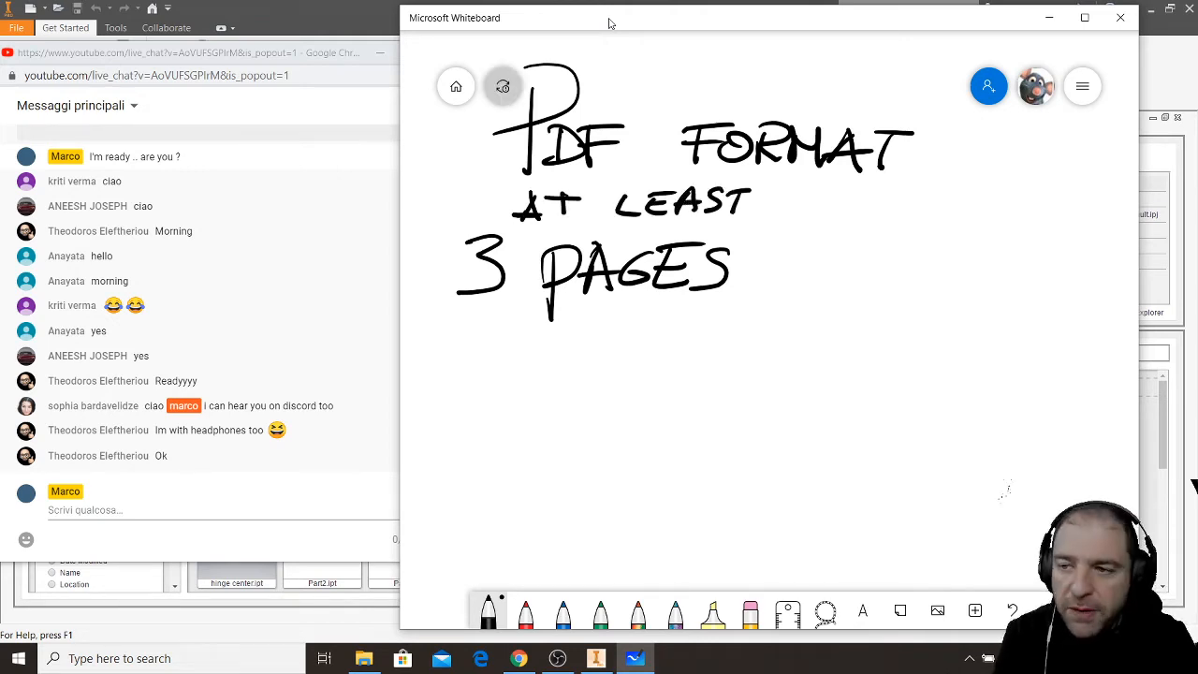
- Handwrite the paper size "A4" after "3 PAGES"
left_click_drag(800, 313, 849, 318)
left_click_drag(792, 292, 863, 277)
mouse_move(901, 244)
left_mouse_down()
mouse_move(862, 287)
mouse_move(910, 283)
left_mouse_up()
left_click_drag(899, 239, 878, 319)
- Handwrite "CONTAINING ALL" below the "3 PAGES A4" line
mouse_move(508, 360)
left_mouse_down()
mouse_move(522, 378)
mouse_move(569, 377)
left_mouse_up()
mouse_move(574, 363)
left_mouse_down()
mouse_move(599, 359)
mouse_move(584, 380)
left_mouse_up()
left_click_drag(599, 380, 625, 365)
mouse_move(626, 356)
left_mouse_down()
mouse_move(623, 378)
mouse_move(659, 350)
mouse_move(670, 375)
left_mouse_up()
mouse_move(689, 377)
left_mouse_down()
mouse_move(698, 354)
mouse_move(811, 378)
mouse_move(805, 366)
left_mouse_up()
mouse_move(818, 352)
left_mouse_down()
mouse_move(838, 377)
mouse_move(860, 376)
left_mouse_up()
- Handwrite "INFO NEEDED" below "CONTAINING ALL"
left_click_drag(505, 399, 508, 418)
mouse_move(515, 421)
left_mouse_down()
mouse_move(530, 402)
mouse_move(539, 422)
left_mouse_up()
mouse_move(541, 423)
left_mouse_down()
mouse_move(549, 401)
mouse_move(567, 401)
left_mouse_up()
left_click_drag(565, 412, 573, 412)
left_click_drag(659, 425, 669, 403)
left_click_drag(669, 403, 690, 423)
left_click_drag(705, 402, 712, 400)
mouse_move(728, 400)
left_mouse_down()
mouse_move(717, 421)
mouse_move(760, 425)
left_mouse_up()
mouse_move(762, 399)
left_mouse_down()
mouse_move(792, 424)
mouse_move(813, 408)
left_mouse_up()
left_click_drag(796, 401, 819, 399)
left_click_drag(832, 399, 828, 424)
- Draw two large exclamation marks after "INFO NEEDED"
left_click_drag(911, 354, 882, 415)
left_click_drag(936, 359, 904, 417)
left_click(880, 429)
left_click(897, 438)
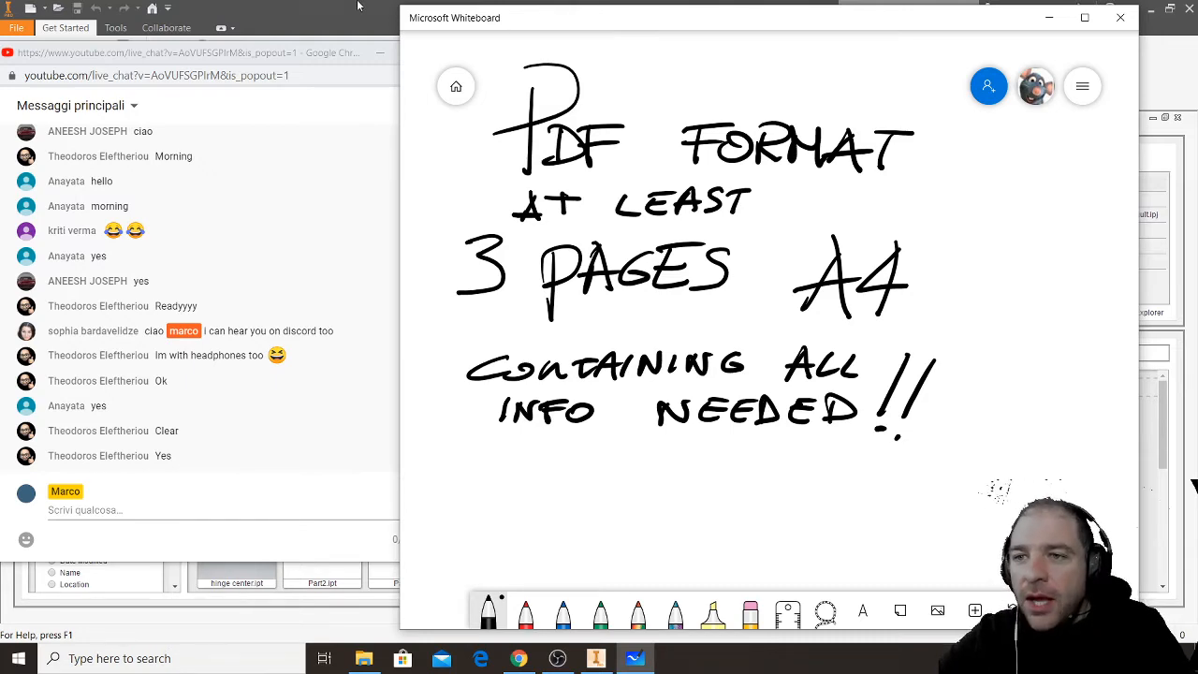
- Try twice to open Part1.ipt in Inventor from the AUTOCAD MIDTERM TO CHECK folder in File Explorer
key("alt+Tab")
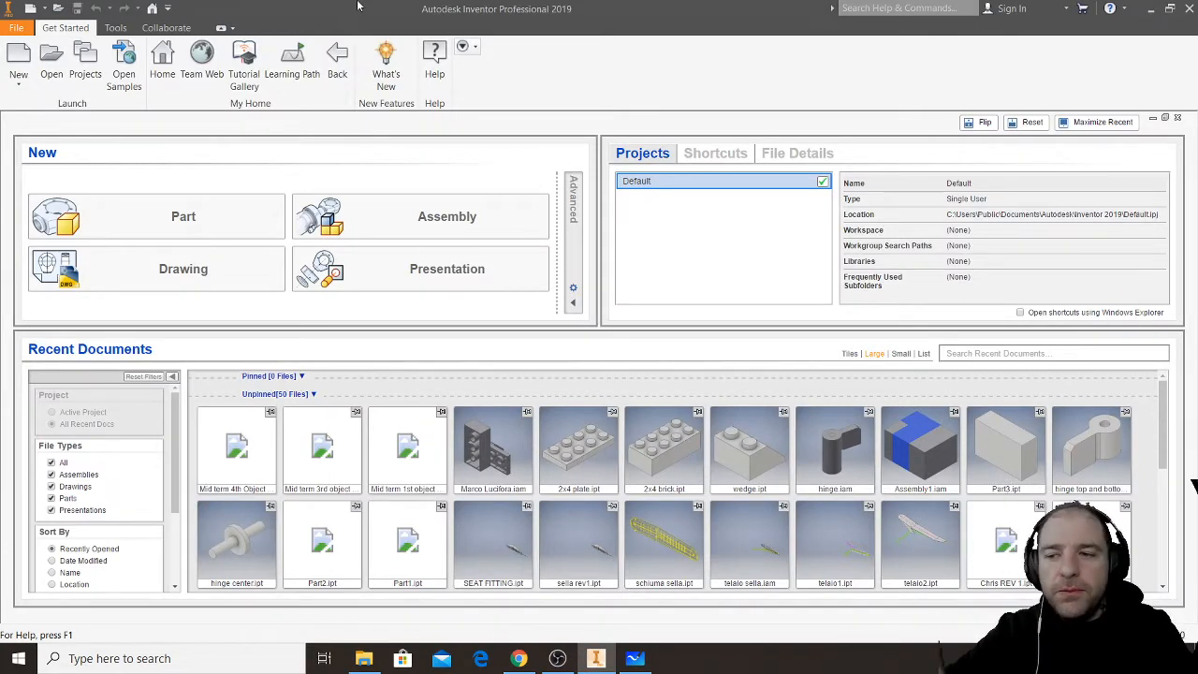
left_click(375, 667)
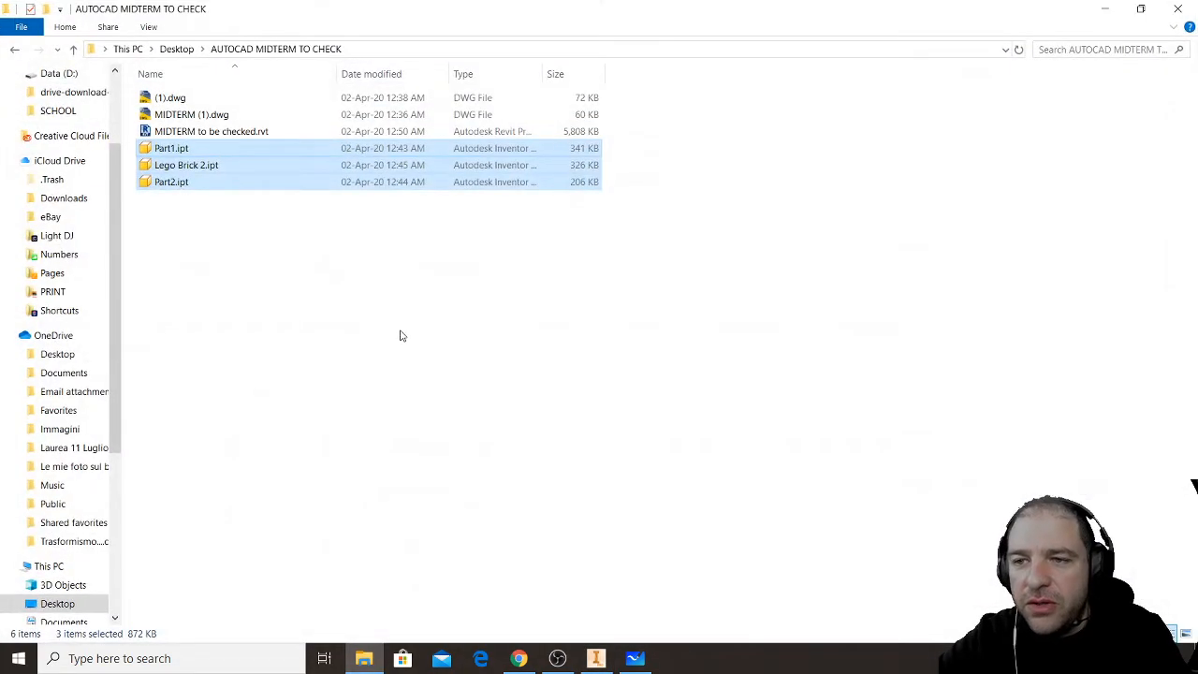
left_click(191, 152)
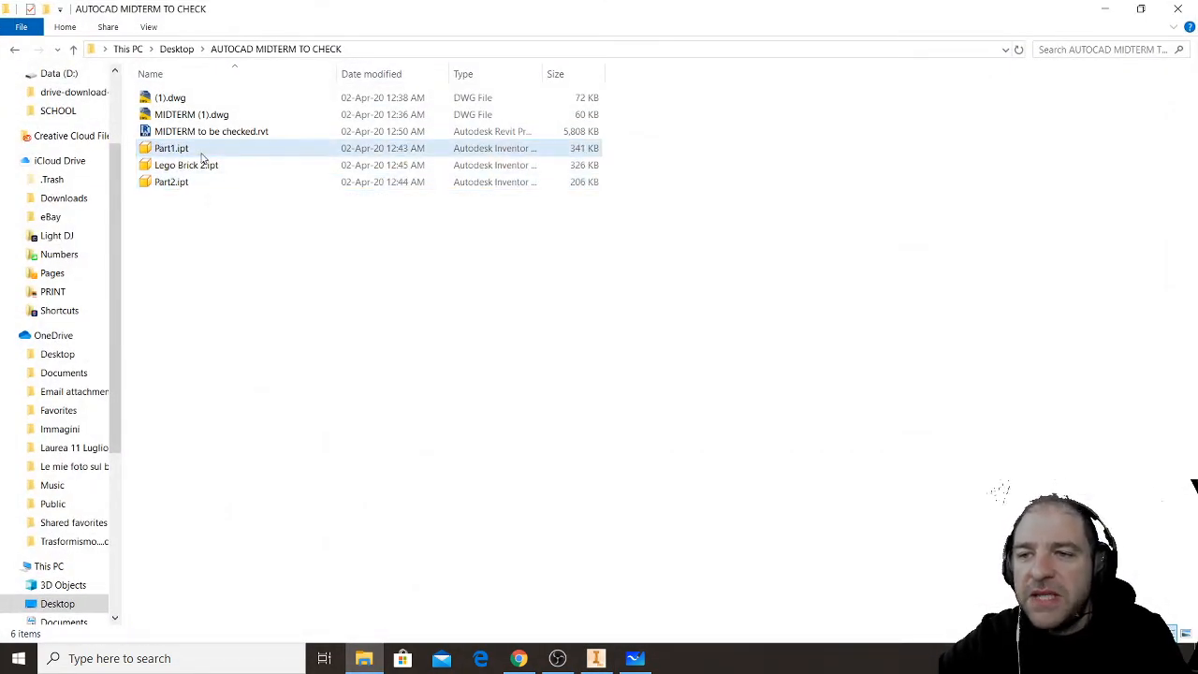
mouse_move(187, 152)
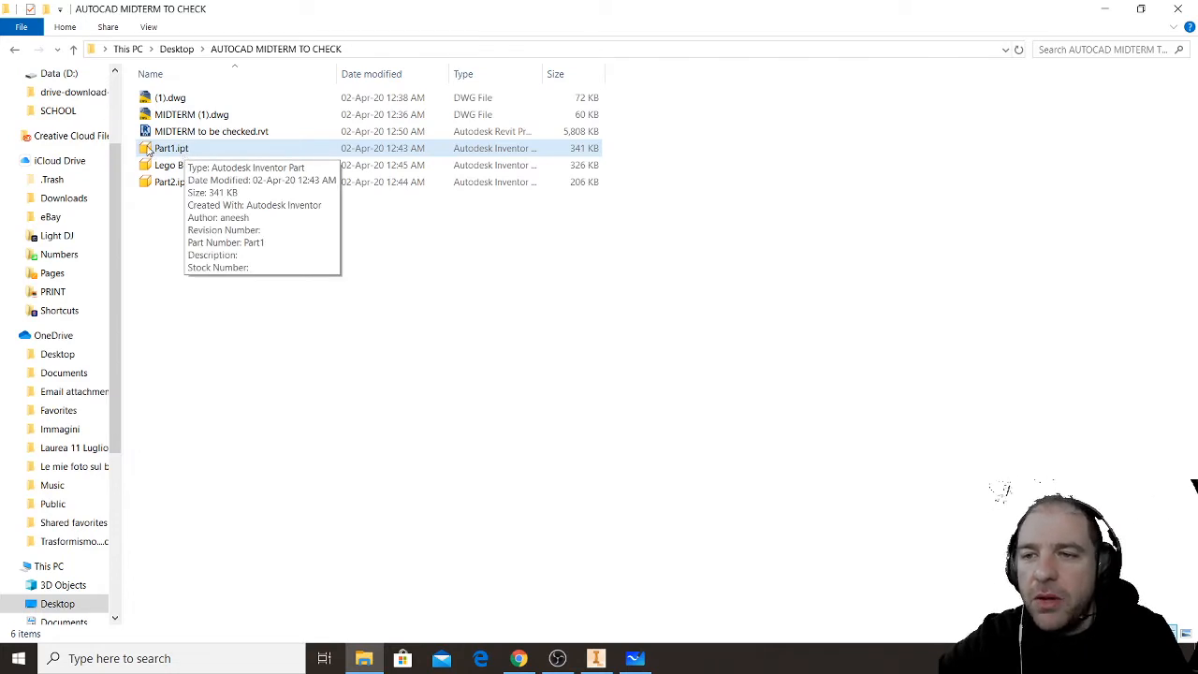
double_click(159, 150)
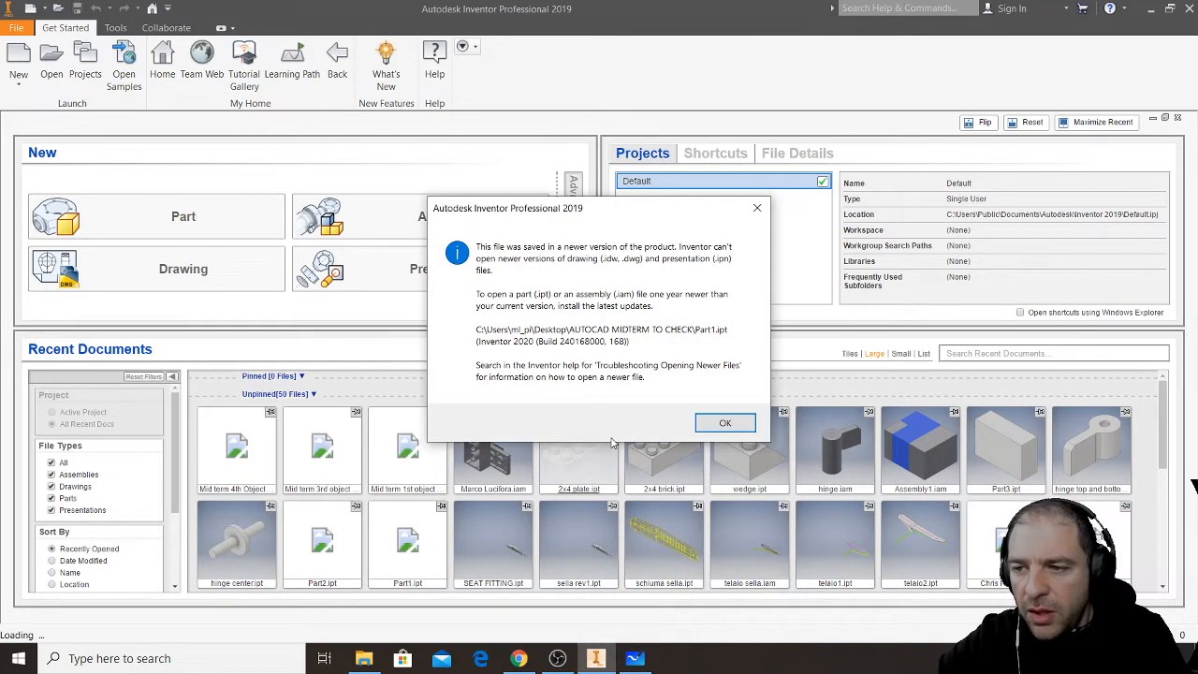
left_click(725, 421)
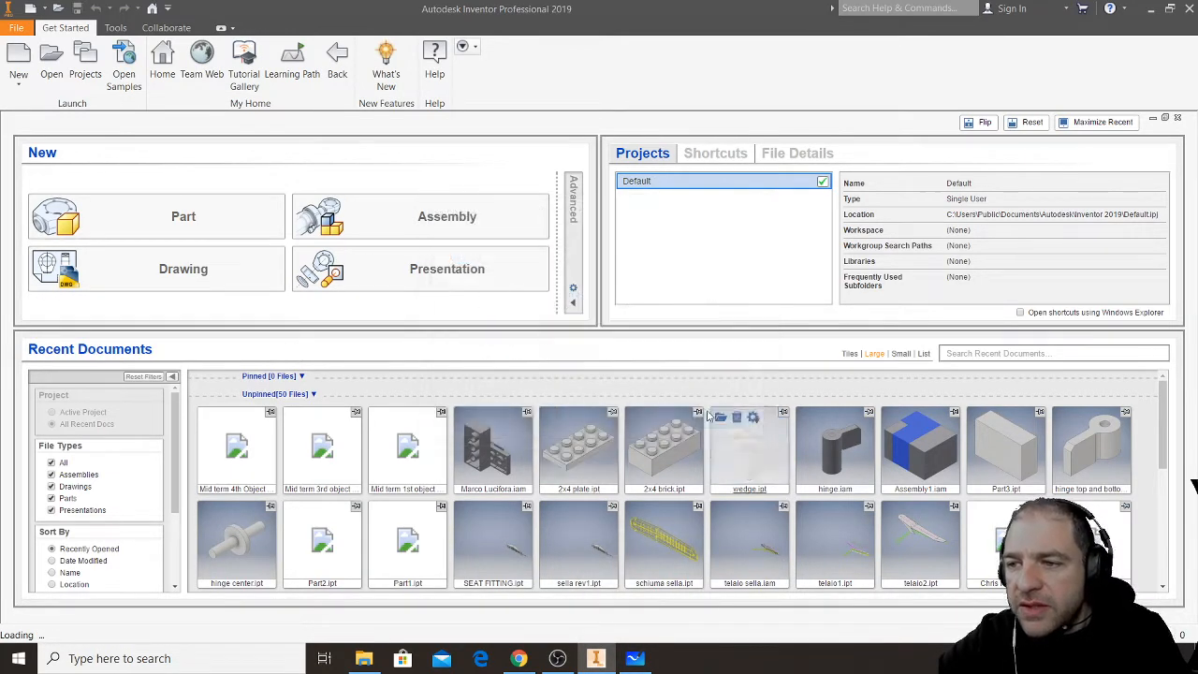
left_click(364, 658)
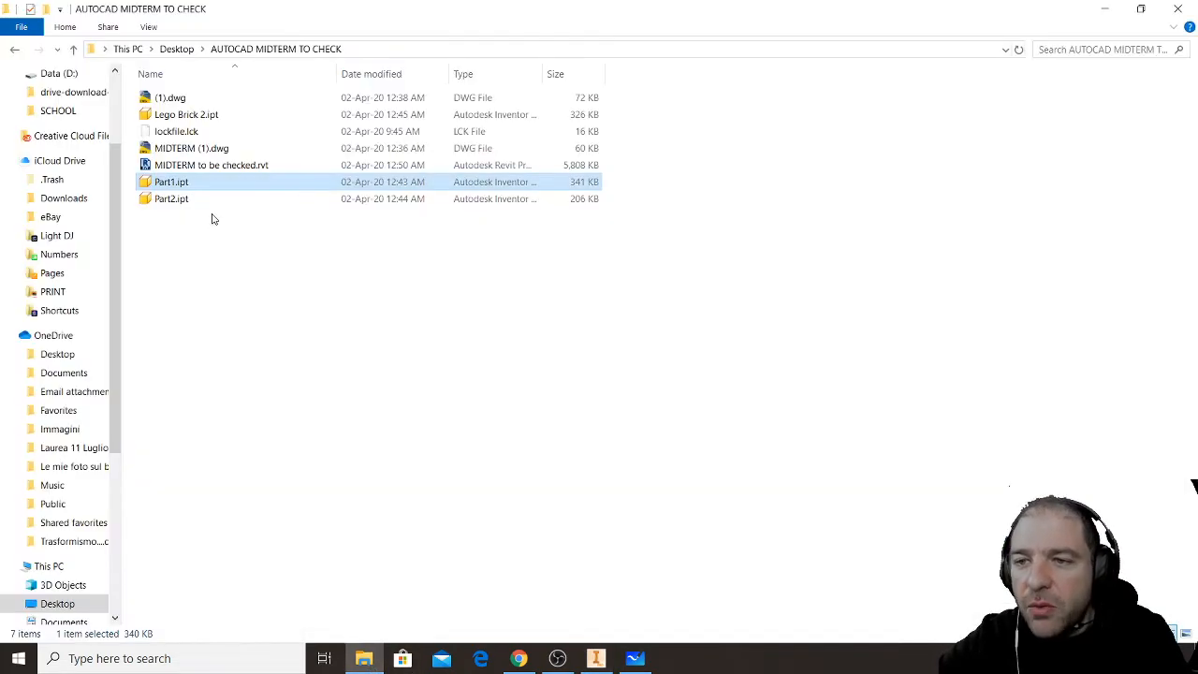
double_click(167, 182)
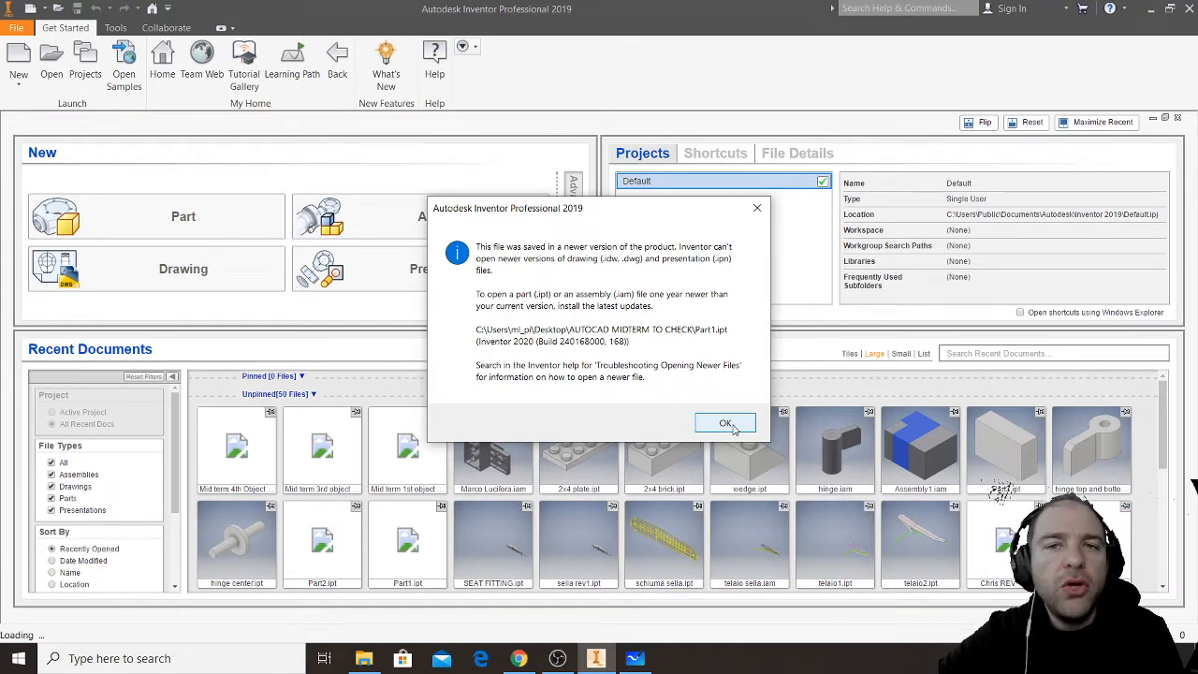
left_click(727, 424)
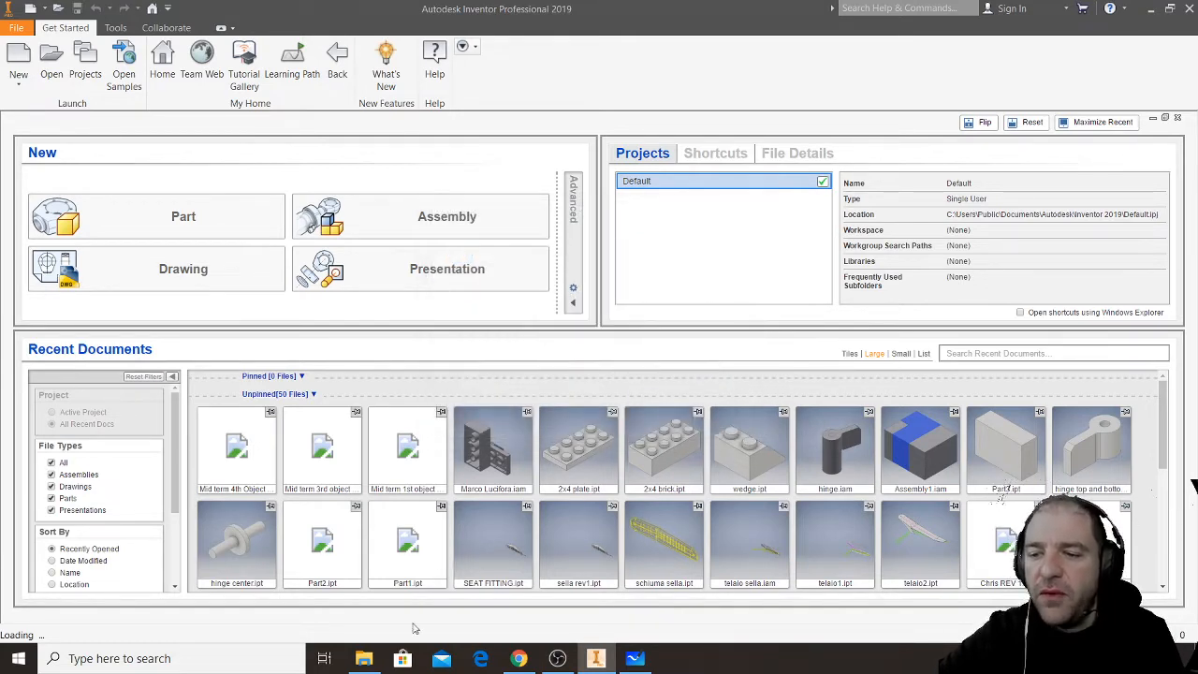
- Switch to Microsoft Edge, copy the viewer.autodesk.com address, and open the site to check which account is signed in
left_click(482, 661)
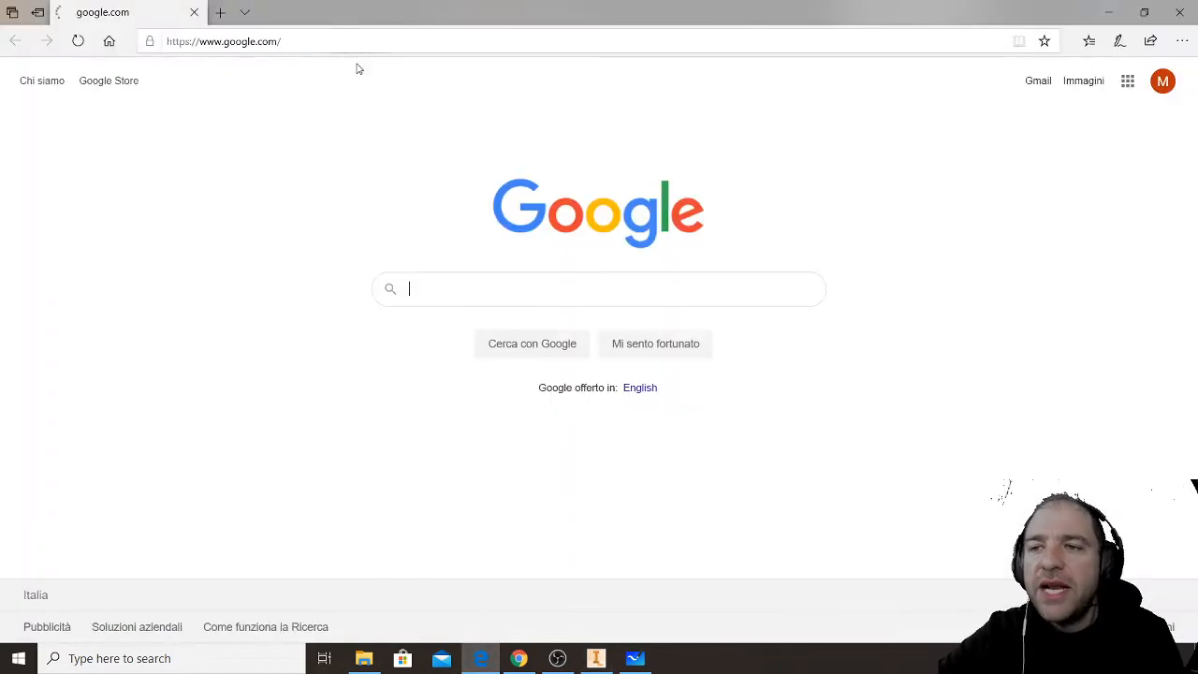
left_click(349, 41)
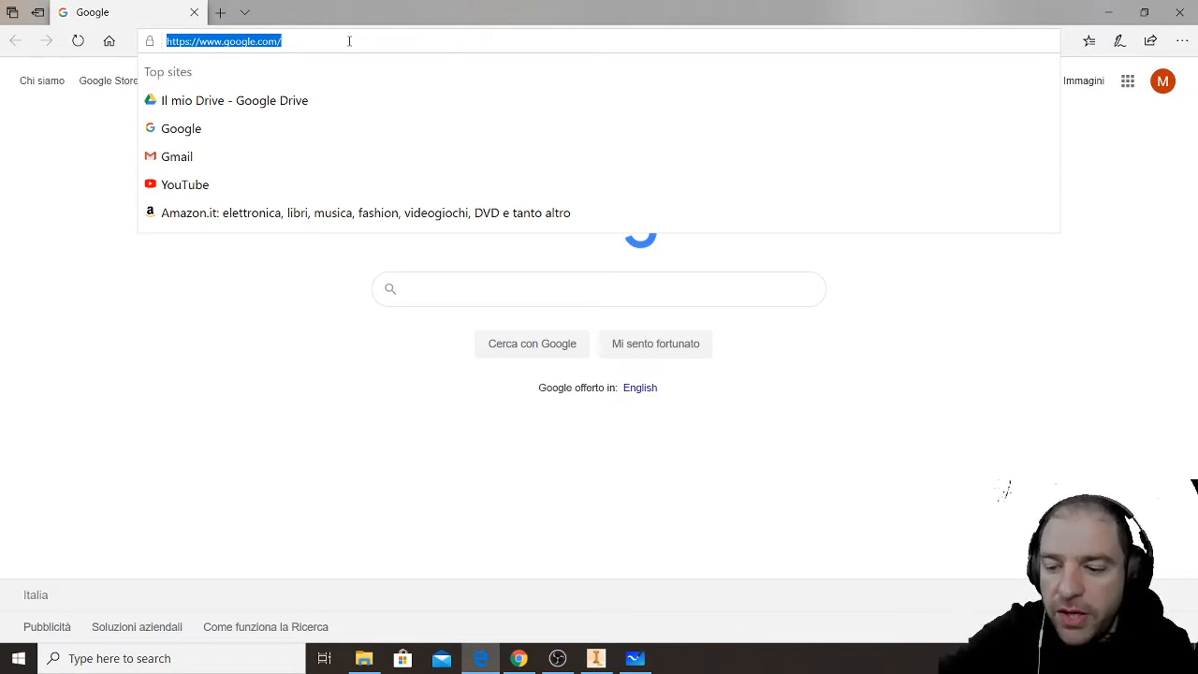
type("vi")
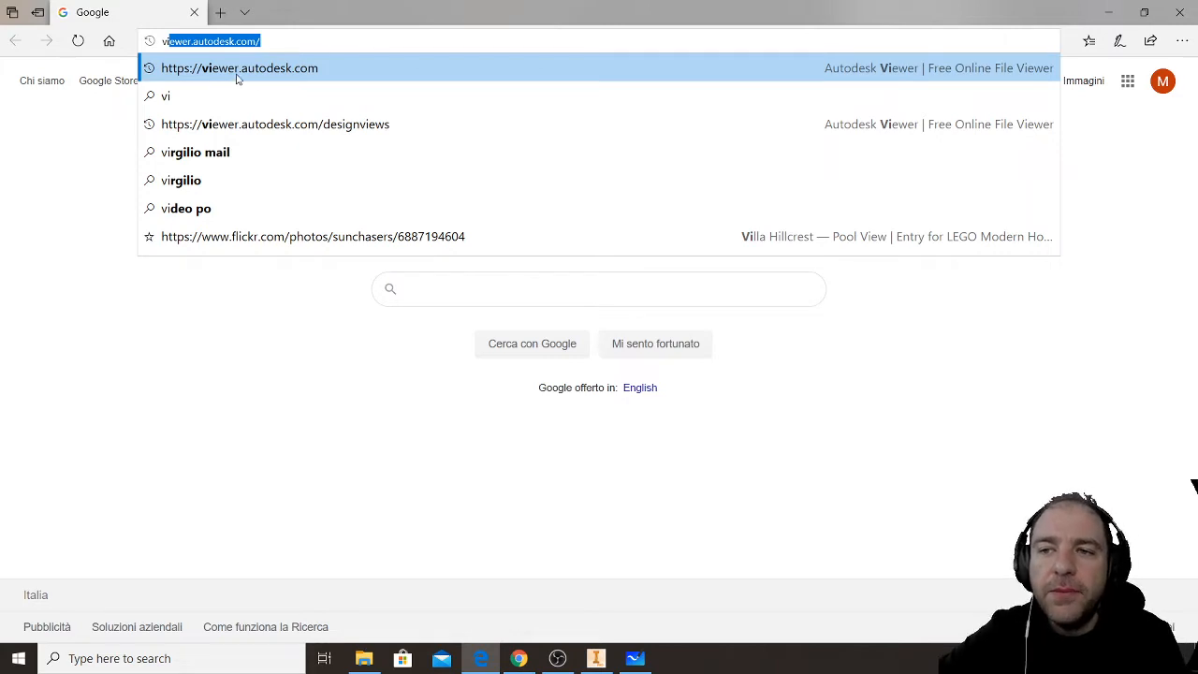
triple_click(228, 41)
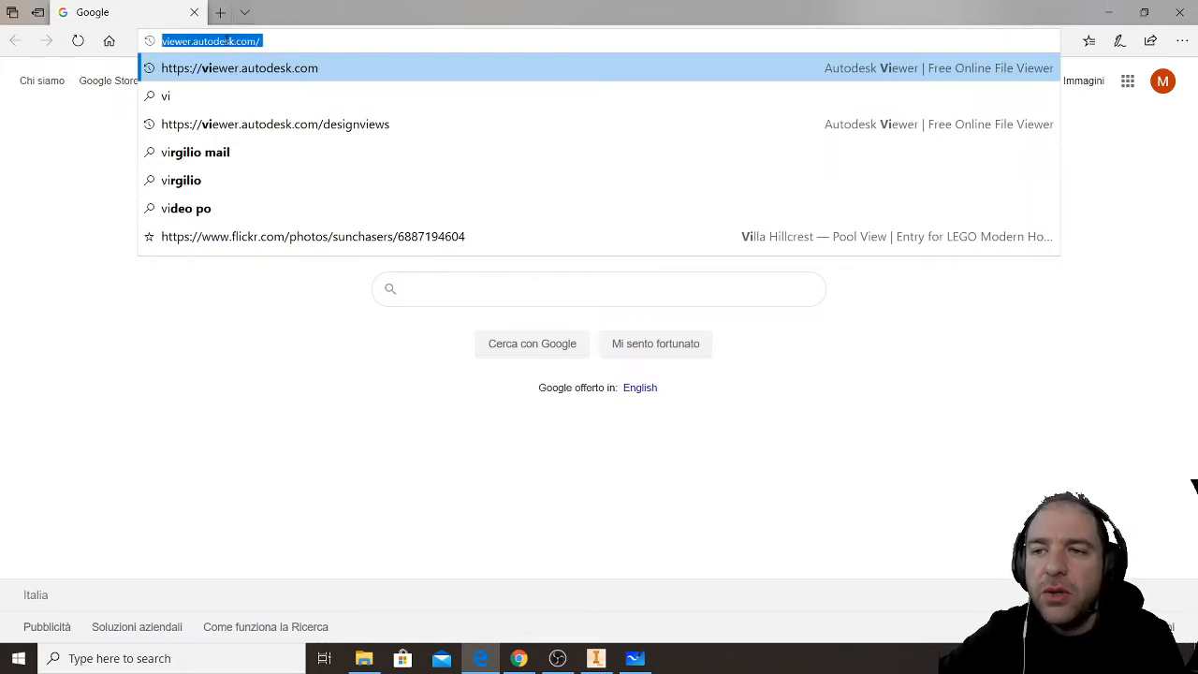
right_click(194, 43)
left_click(240, 88)
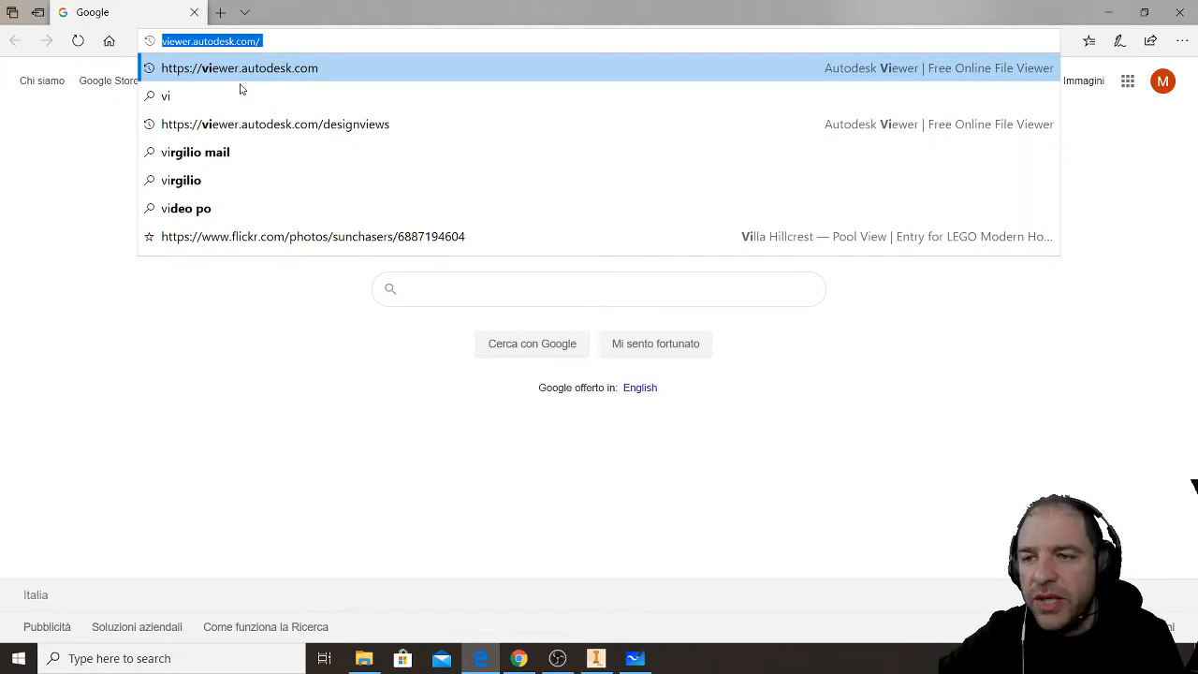
left_click(287, 72)
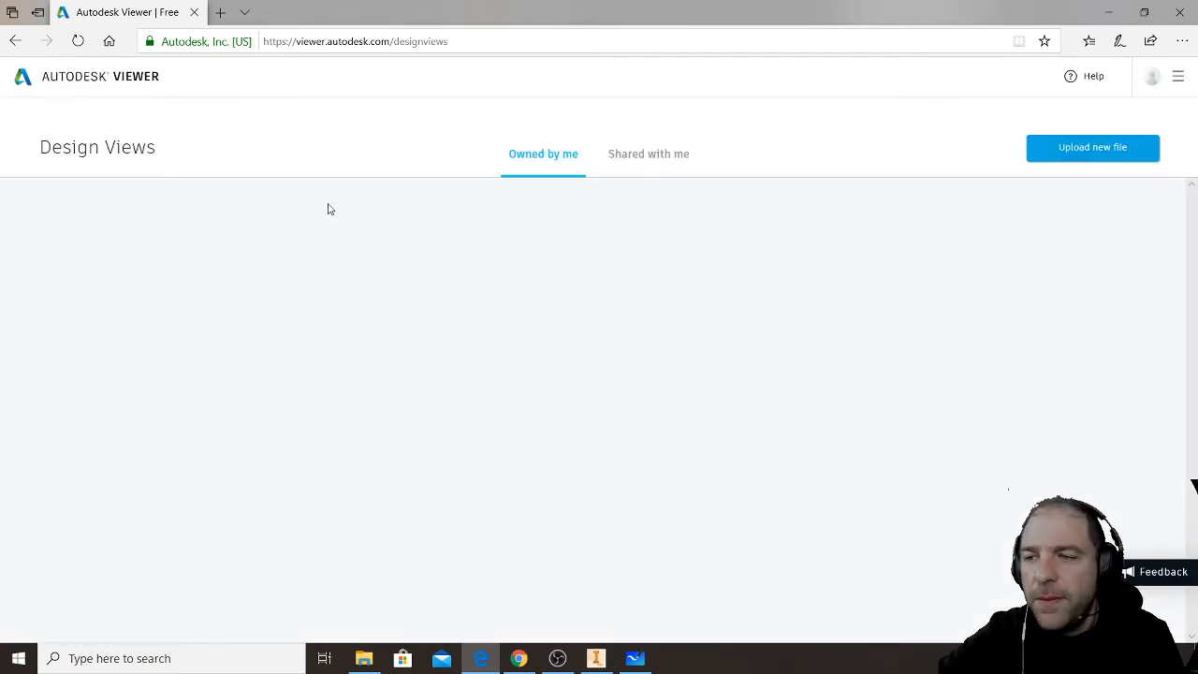
left_click(1153, 82)
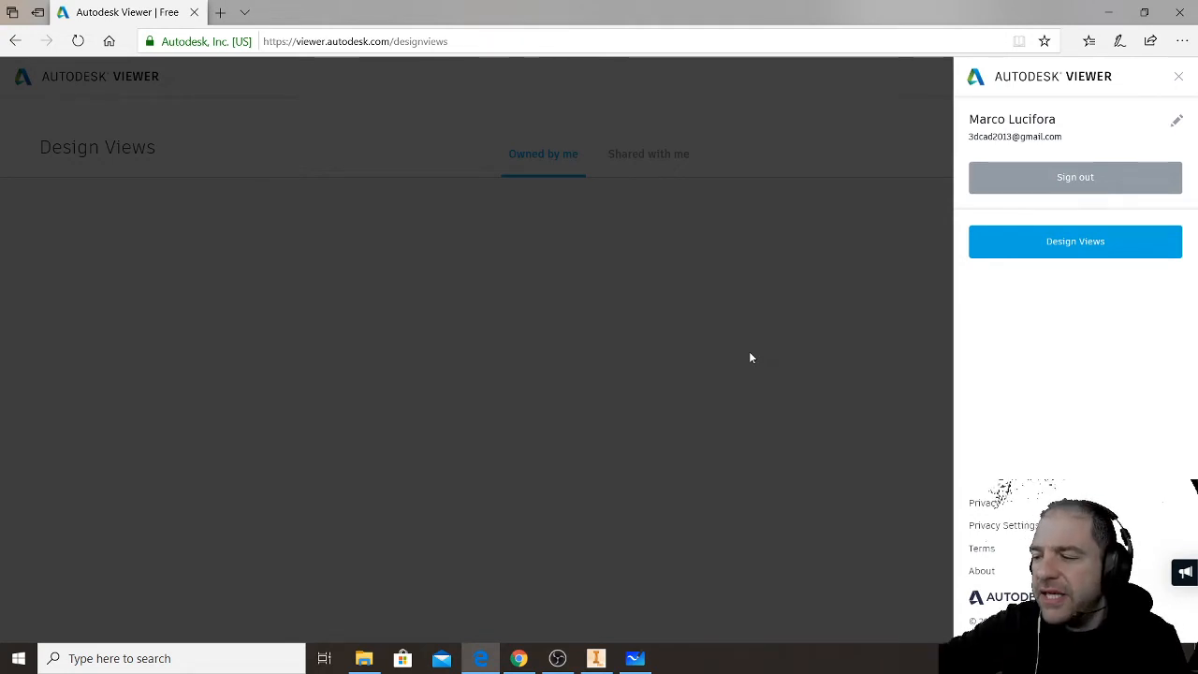
left_click(1179, 77)
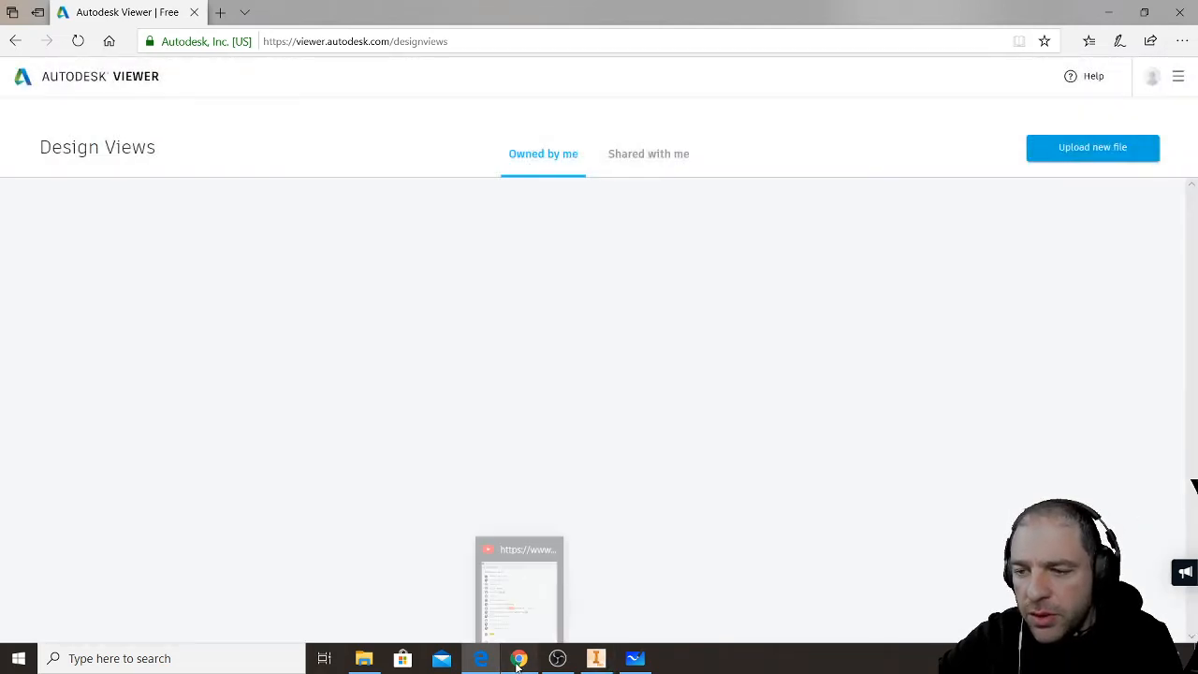
- Switch to the YouTube live chat window and send the copied viewer.autodesk.com/ address as a message
left_click(519, 658)
right_click(148, 511)
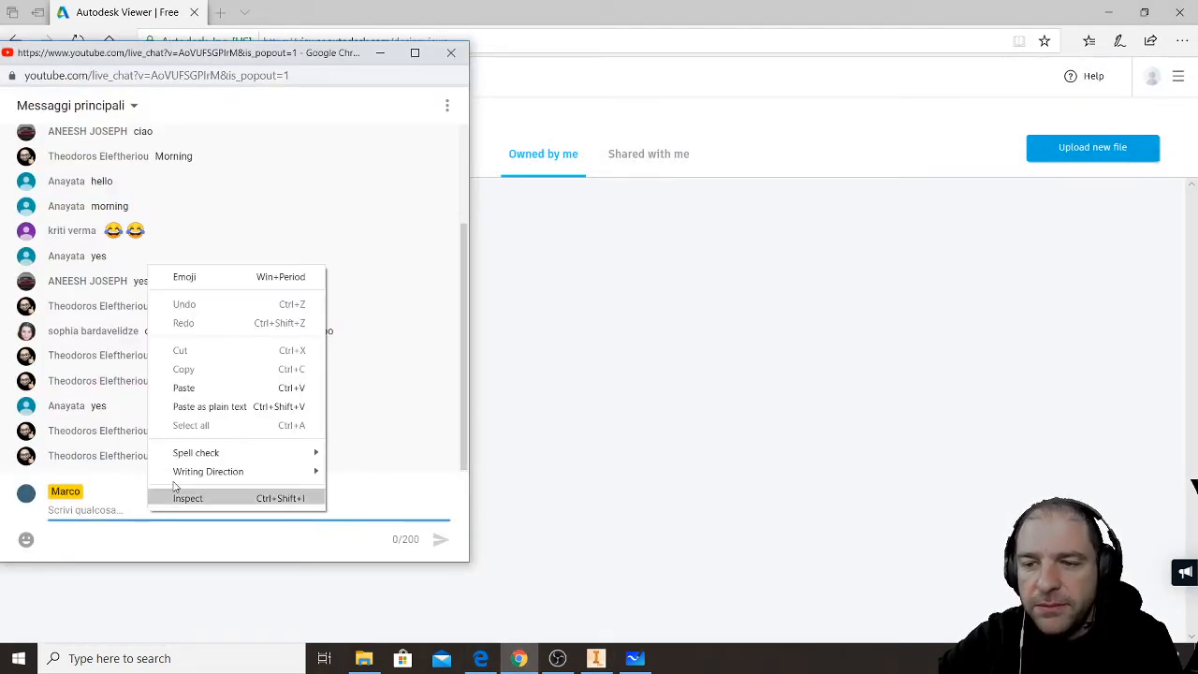
left_click(219, 389)
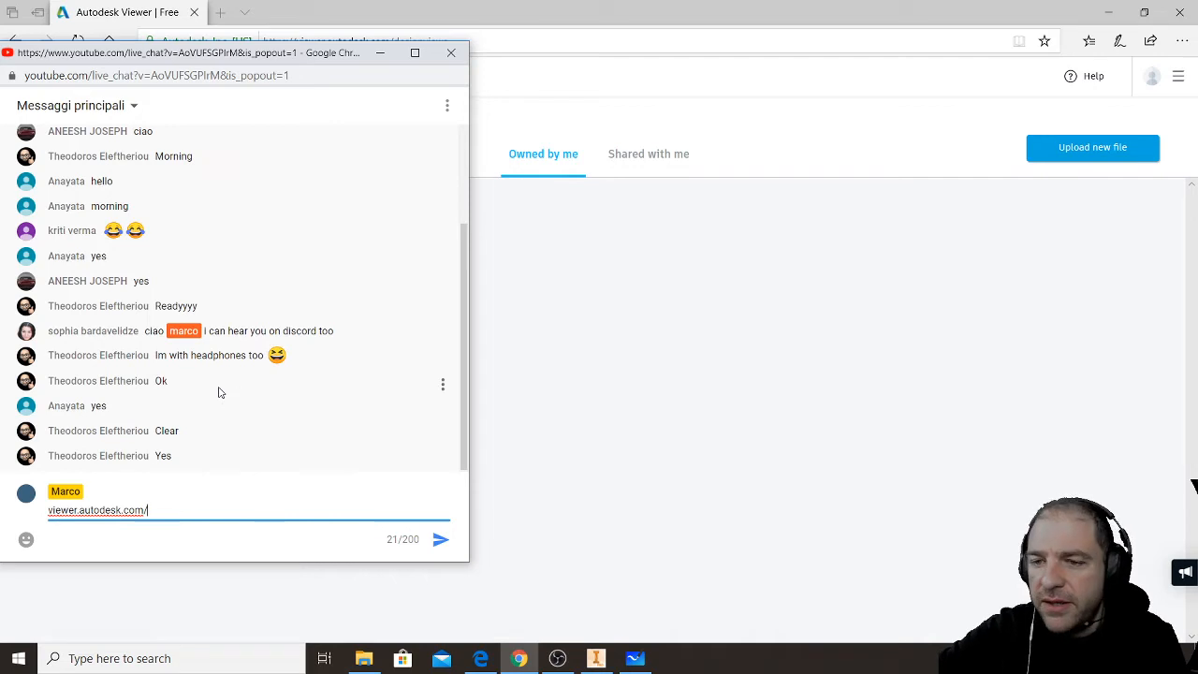
key("Return")
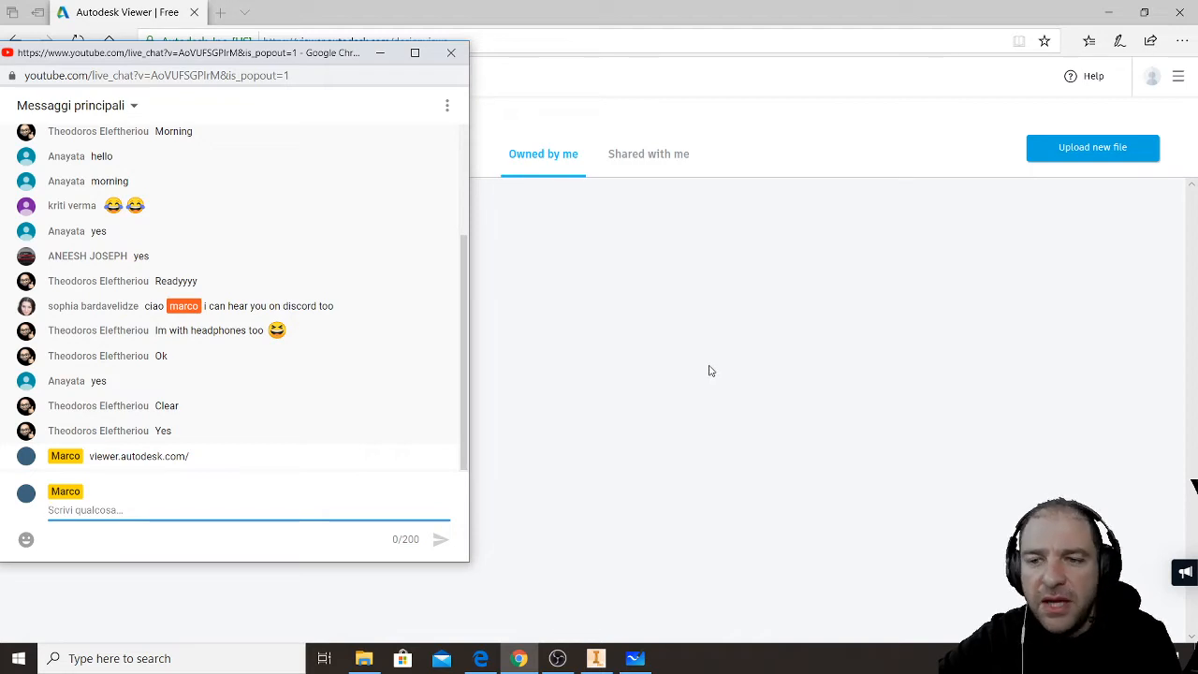
- Upload Part1.ipt from the AUTOCAD MIDTERM TO CHECK folder to Autodesk Viewer in Edge
left_click(789, 361)
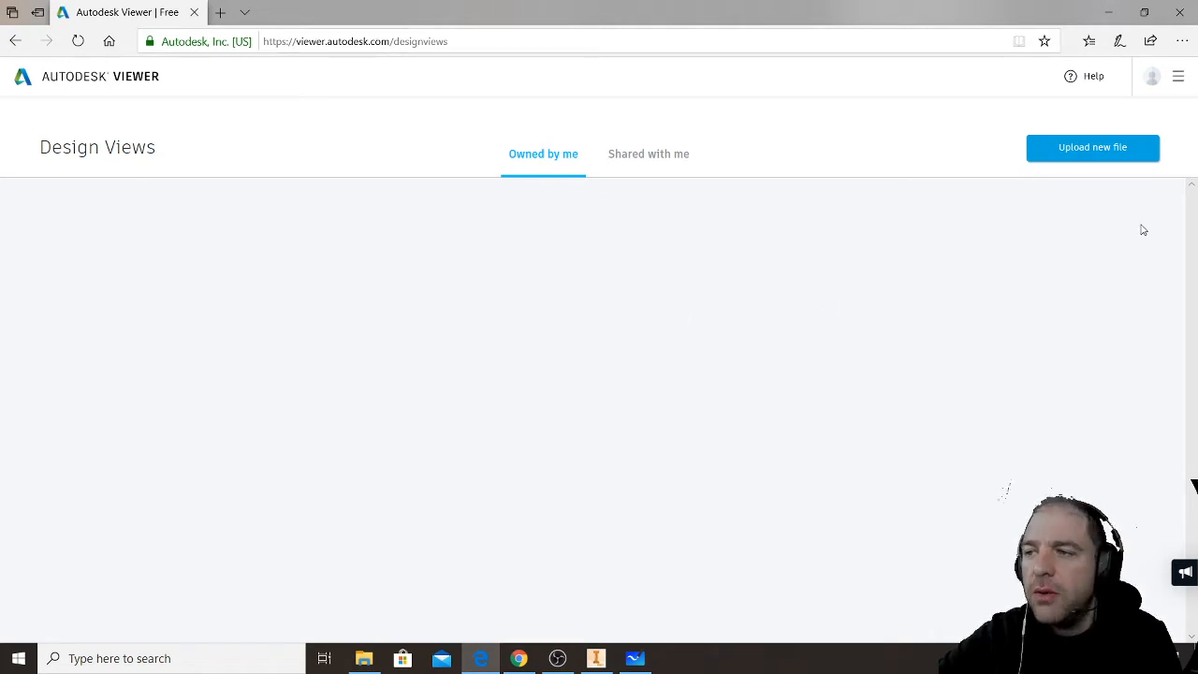
left_click(1101, 150)
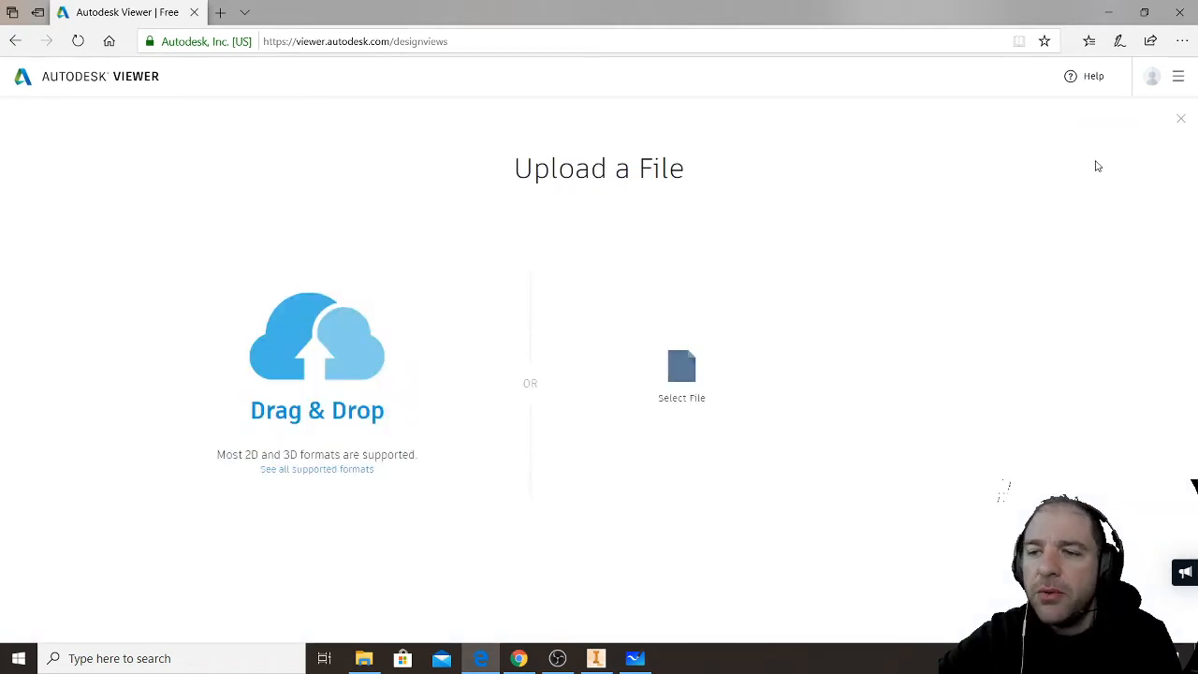
left_click(369, 659)
left_click_drag(366, 6, 959, 99)
left_click_drag(727, 278, 337, 339)
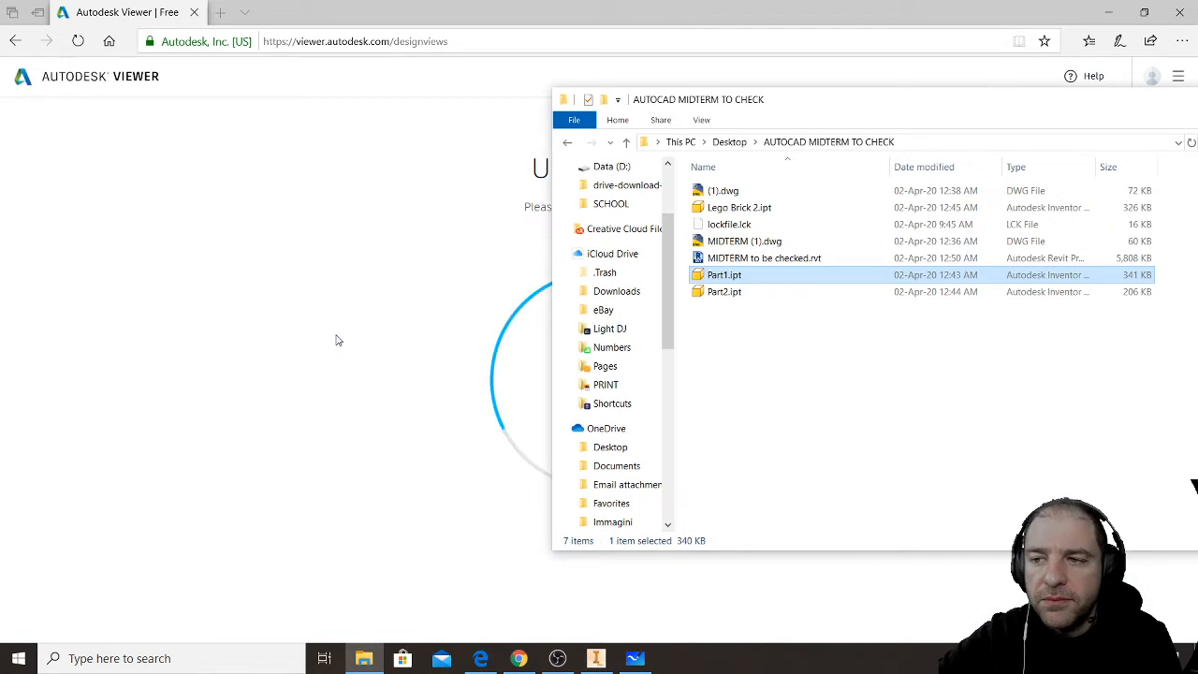
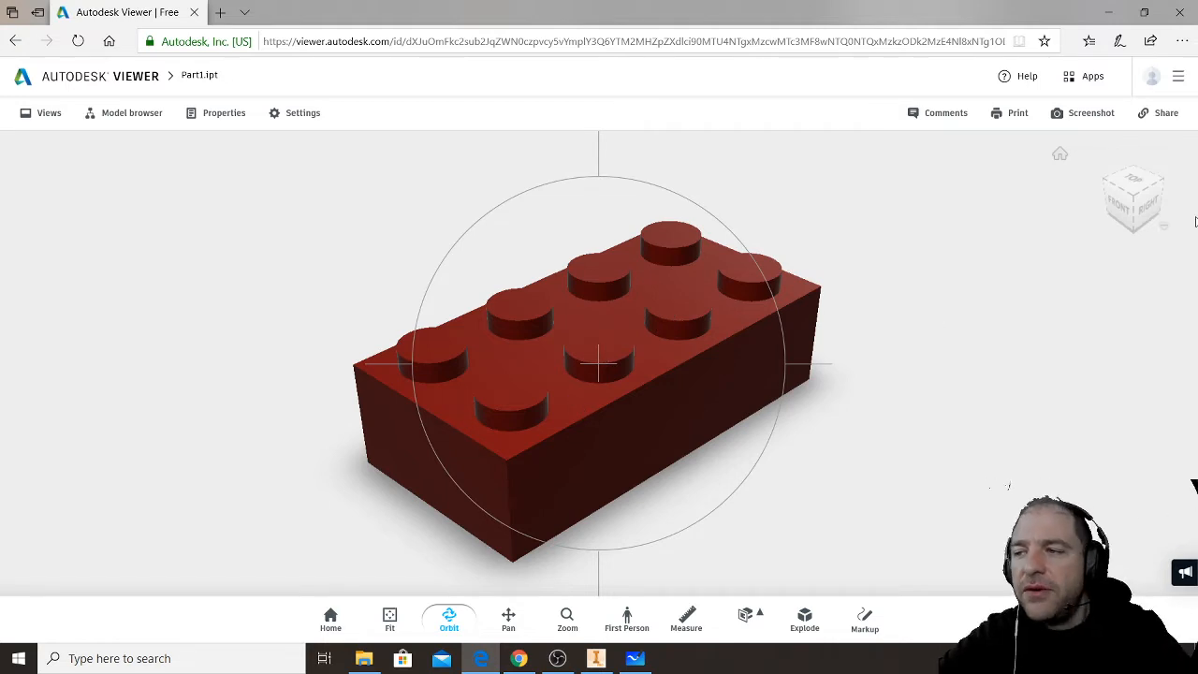
- Orbit the red Lego brick to examine its sides, studded top and hollow underside, ending on a view from above
left_click(1129, 200)
left_click_drag(1127, 70, 1064, 137)
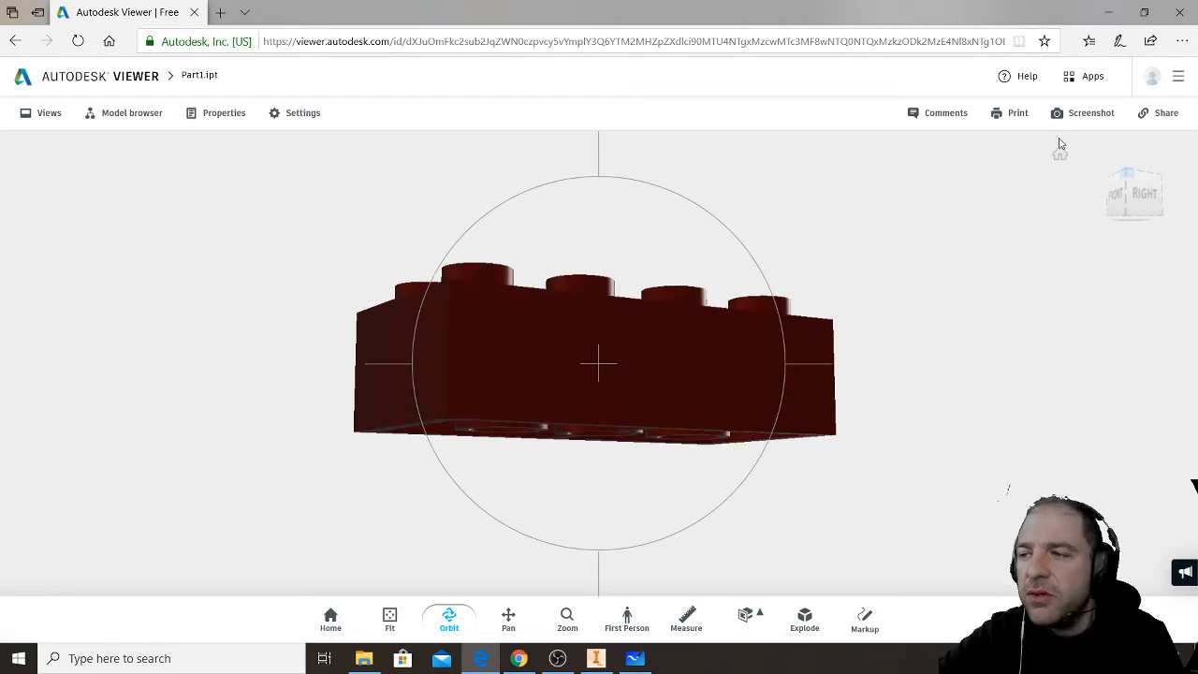
left_click_drag(1129, 215, 1113, 539)
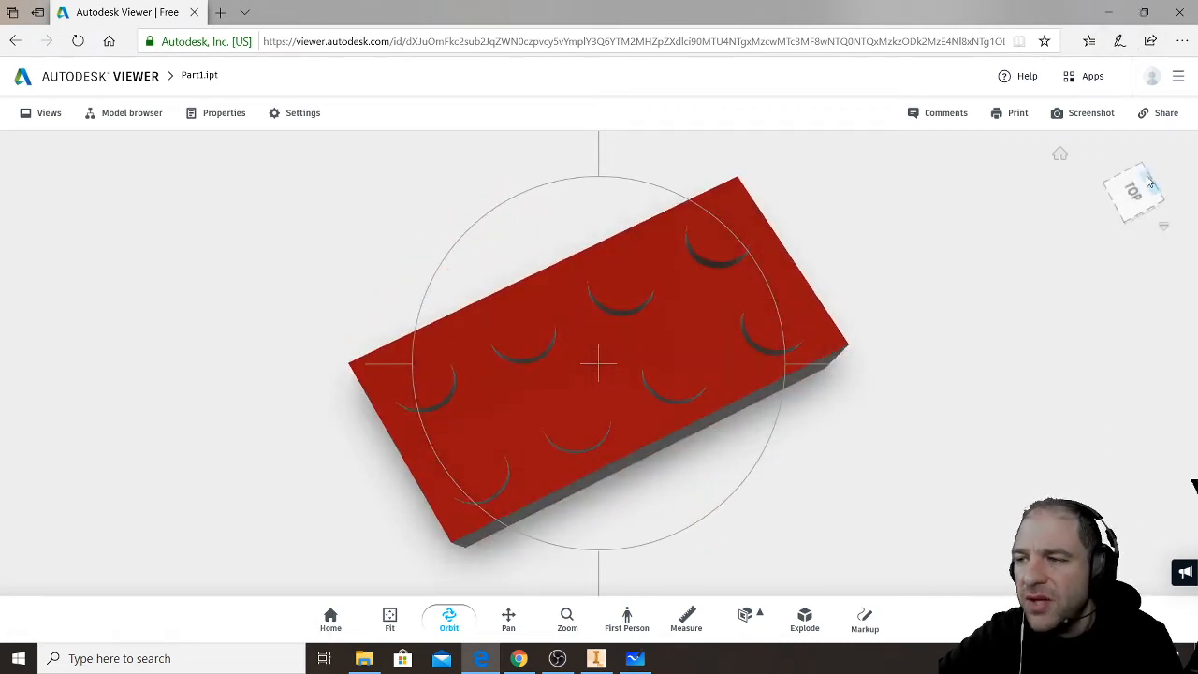
left_click_drag(1141, 172, 1120, 622)
left_click_drag(1118, 531, 1105, 527)
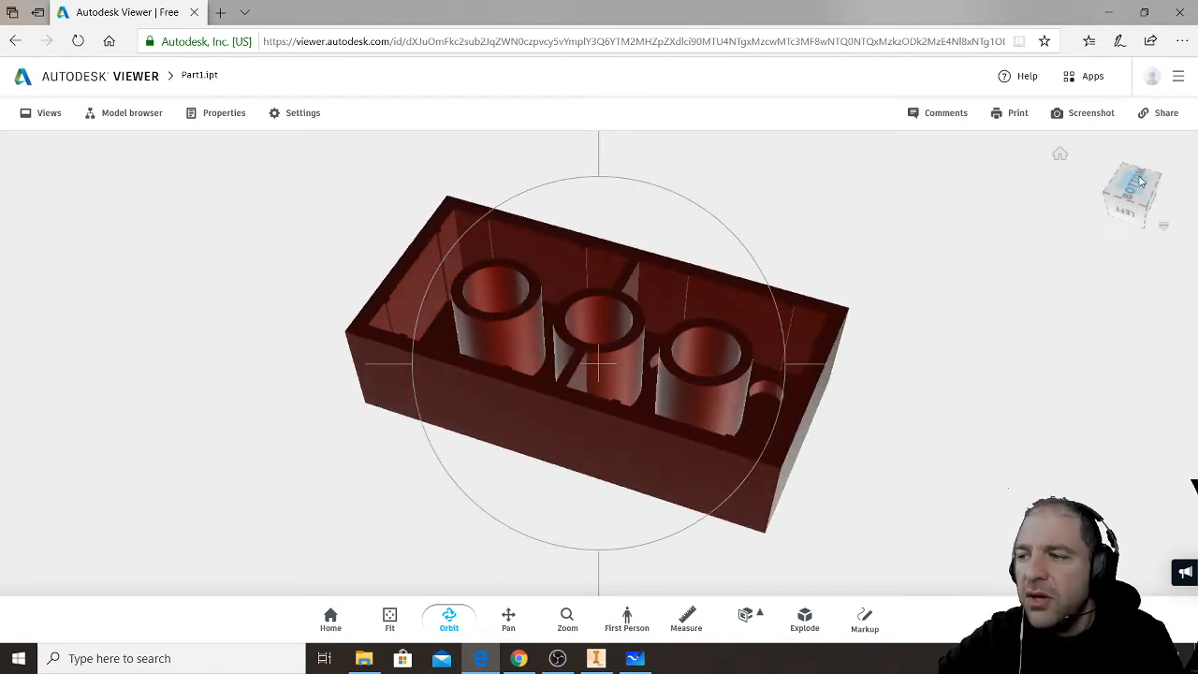
left_click_drag(1129, 174, 1078, 242)
left_click_drag(1127, 171, 1074, 330)
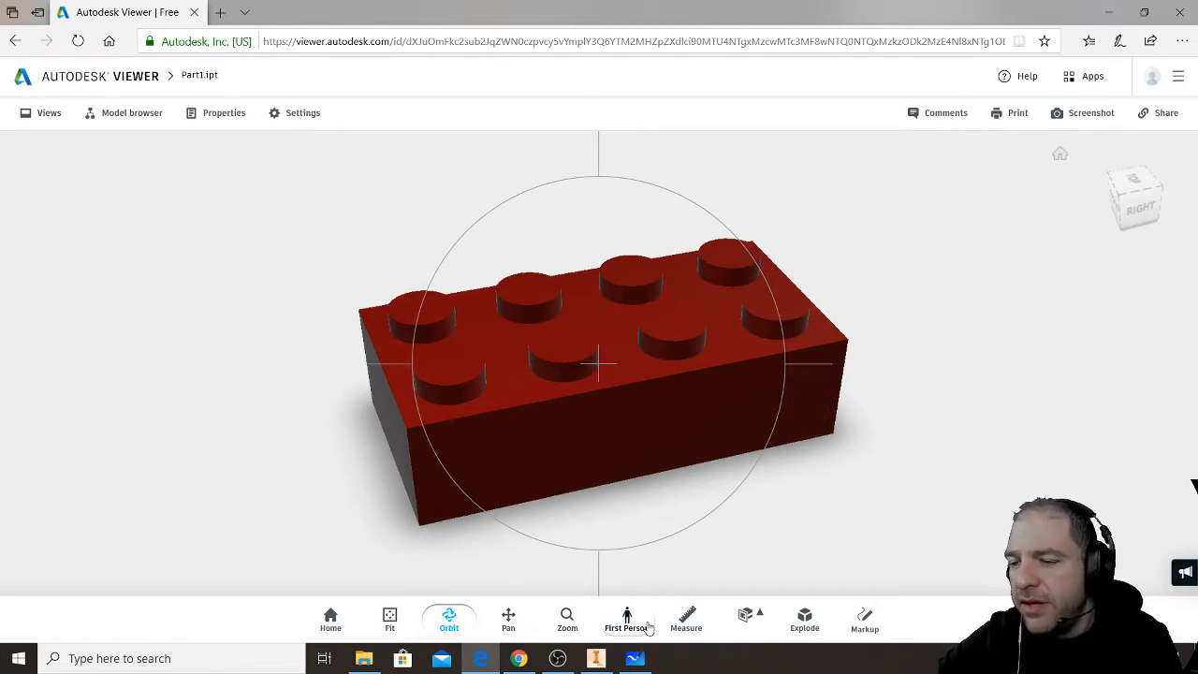
left_click(688, 618)
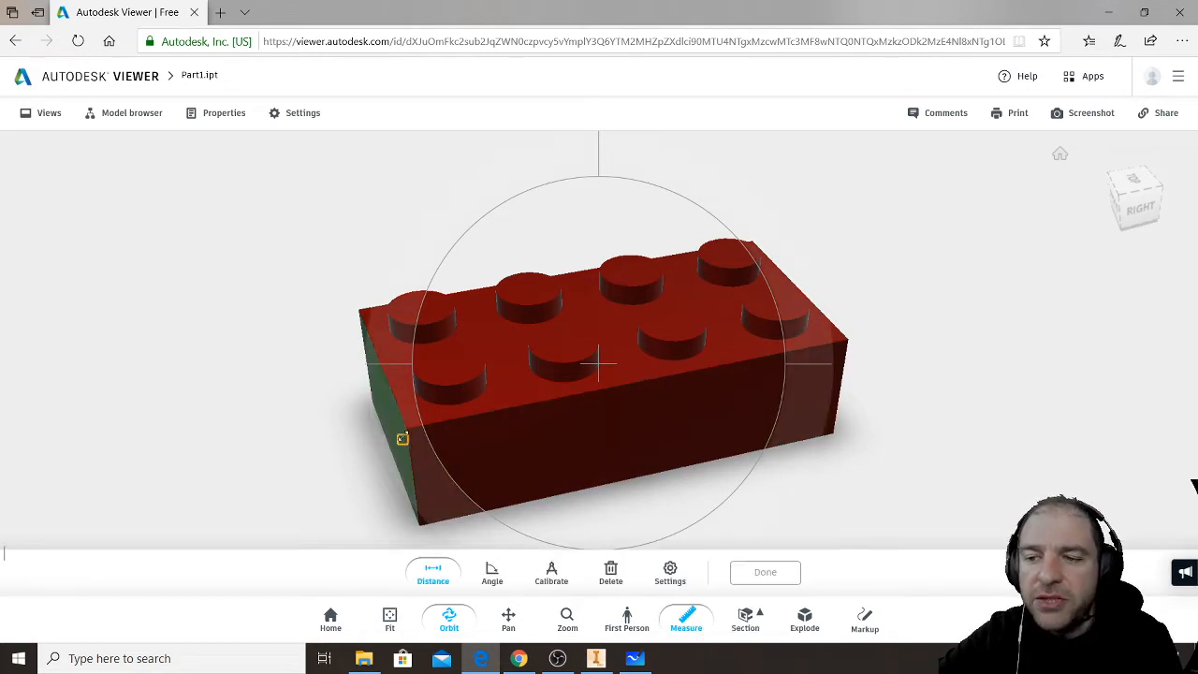
left_click(848, 340)
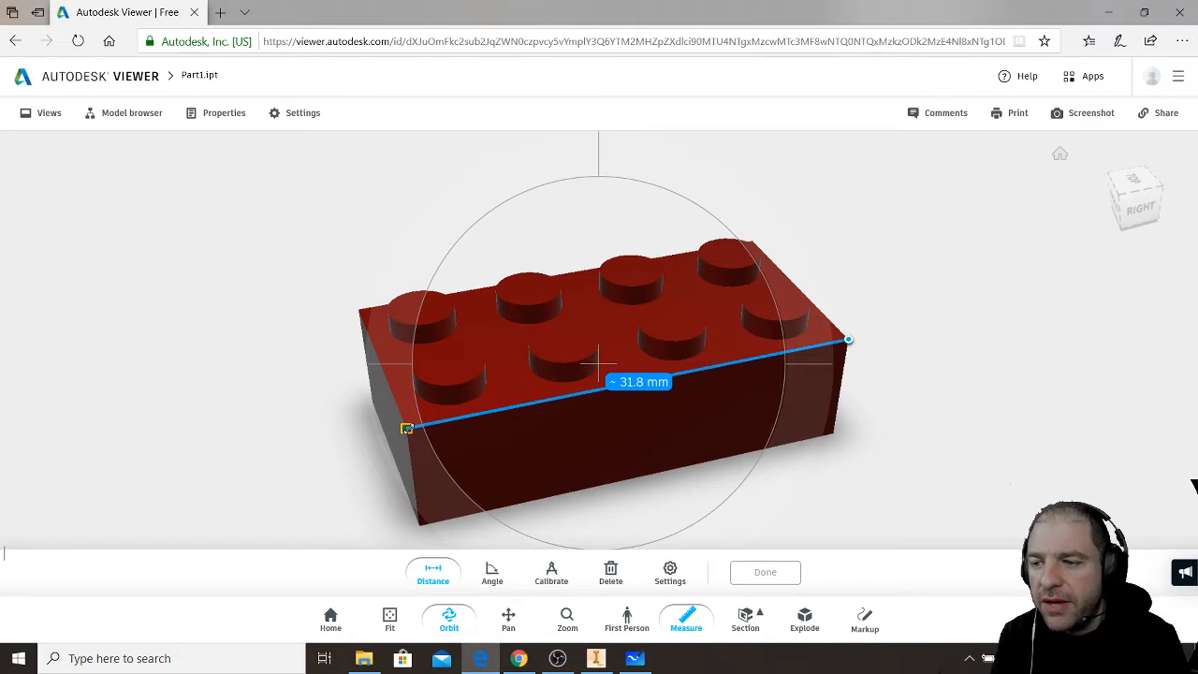
left_click(745, 616)
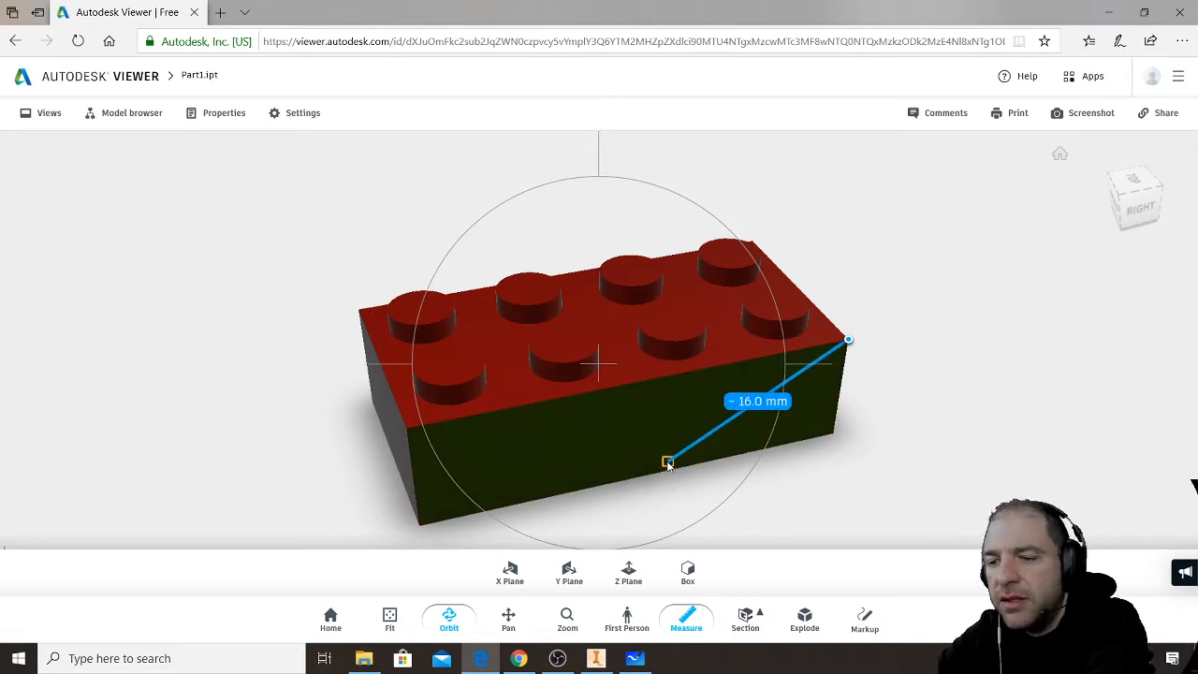
key("Escape")
left_click(755, 626)
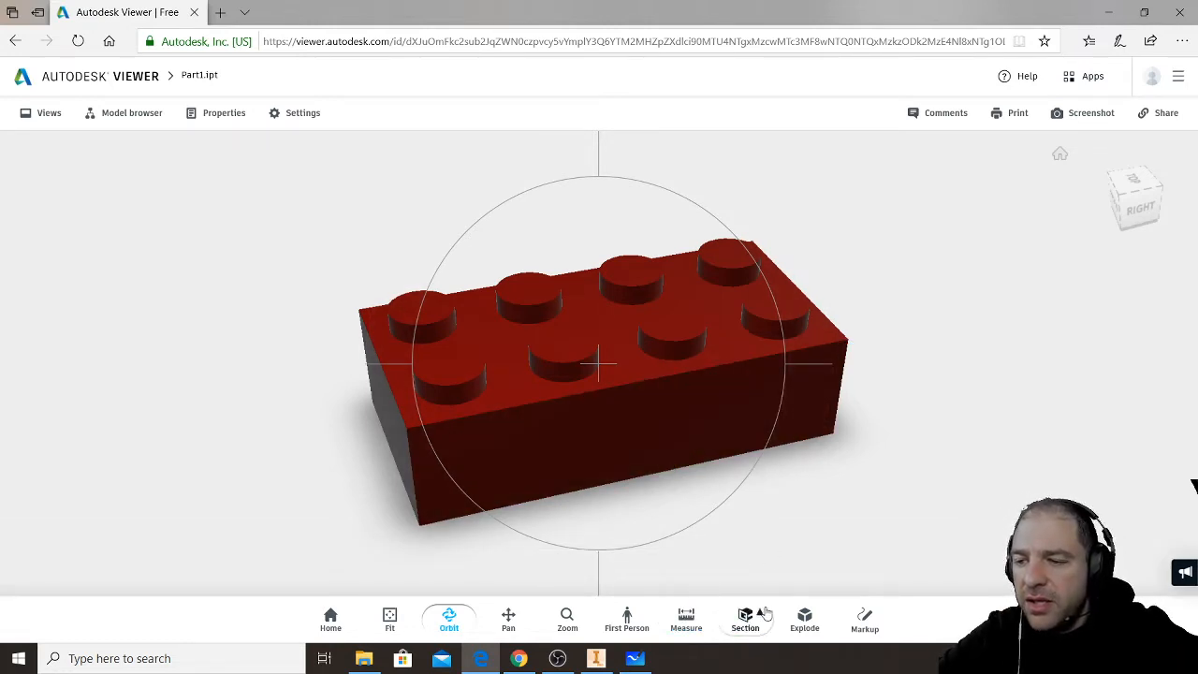
- Section the brick with an X plane and orbit to inspect the cut walls and inner tubes
left_click_drag(647, 405, 520, 410)
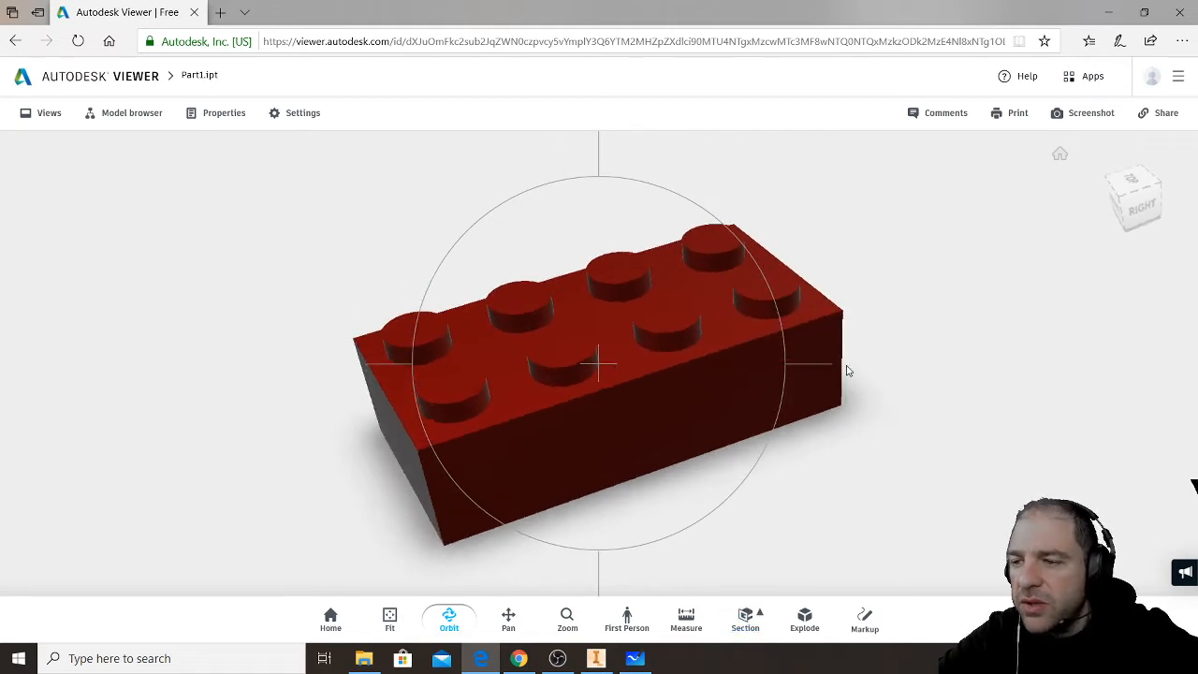
left_click(763, 619)
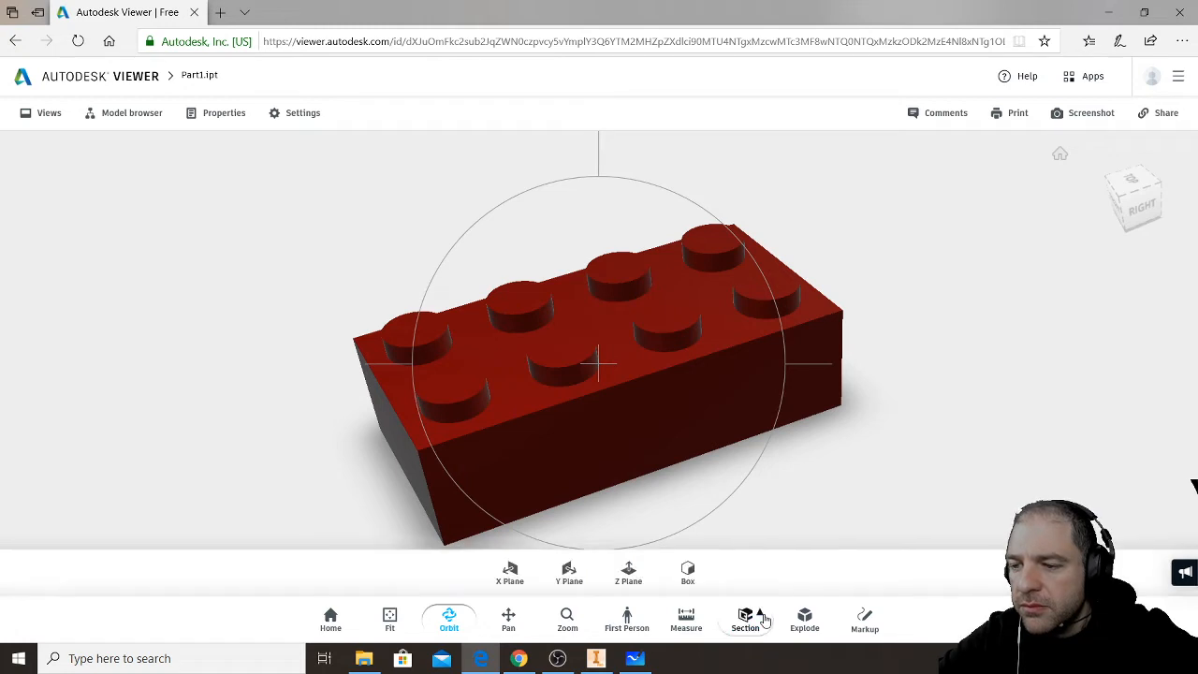
left_click(508, 572)
left_click_drag(654, 426, 732, 344)
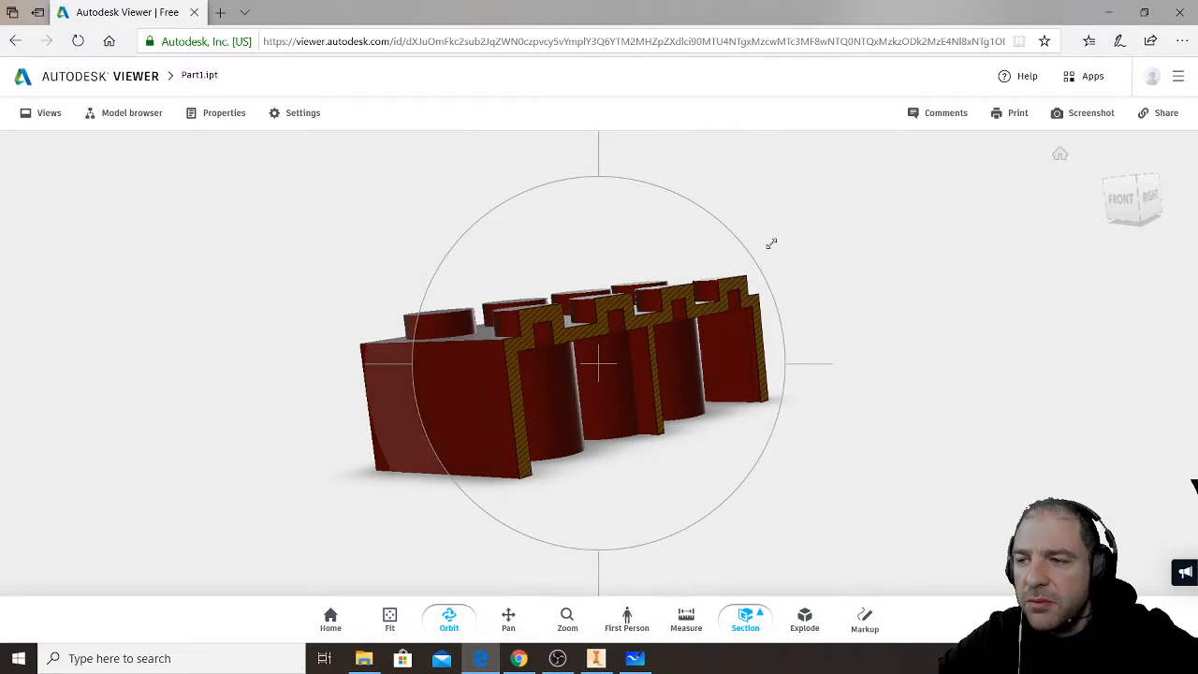
left_click_drag(778, 291, 834, 297)
- Switch the section to a Y plane and move the cutting plane upward until it clears the brick's studs
left_click(746, 613)
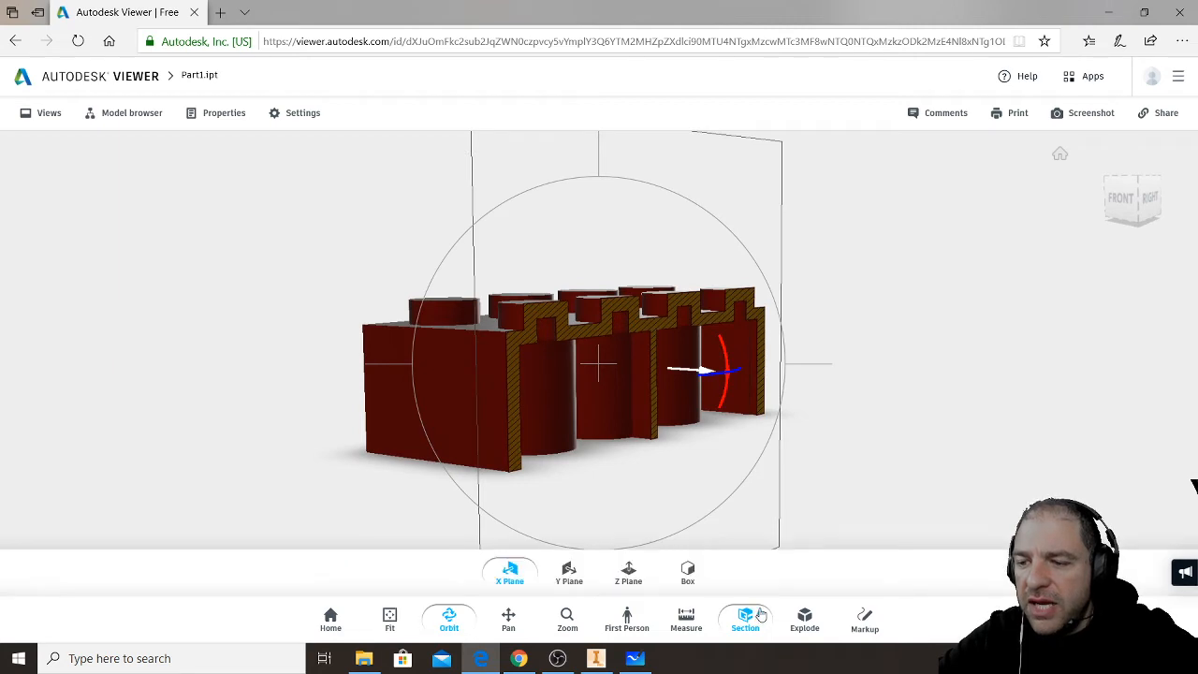
left_click(570, 575)
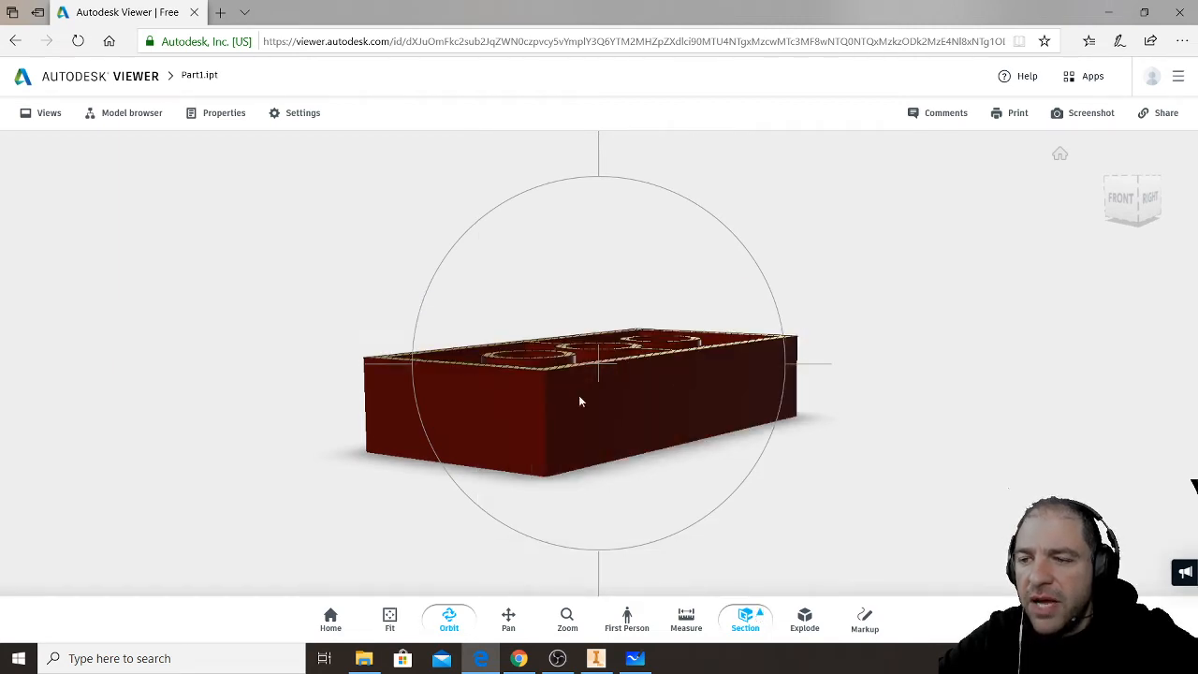
mouse_move(614, 284)
left_mouse_down()
mouse_move(629, 316)
mouse_move(666, 337)
mouse_move(646, 286)
mouse_move(589, 241)
mouse_move(611, 263)
left_mouse_up()
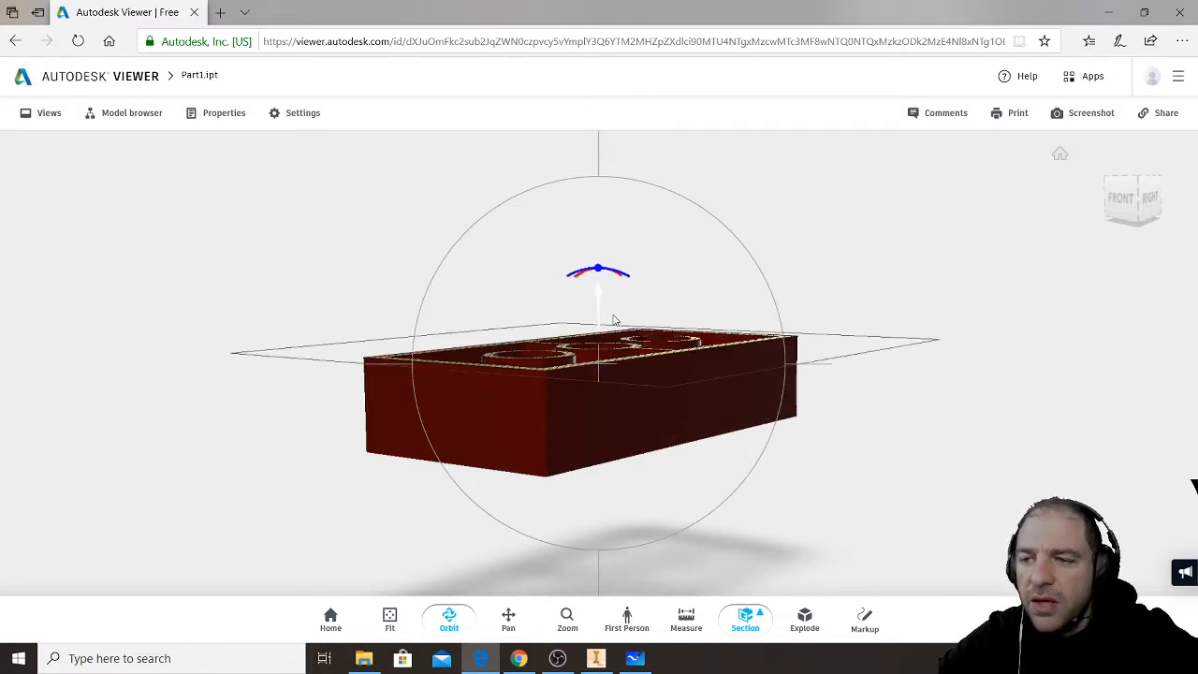
left_click_drag(600, 270, 606, 246)
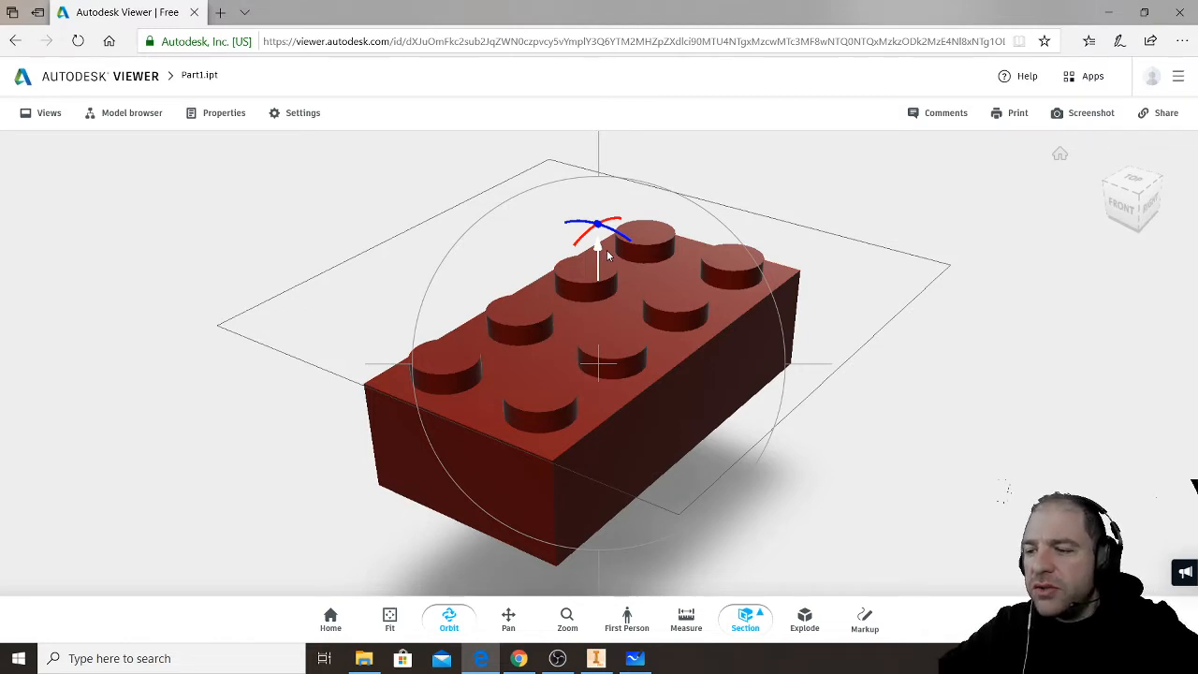
- Try the Explode tool on the brick across its full slider range
left_click(803, 620)
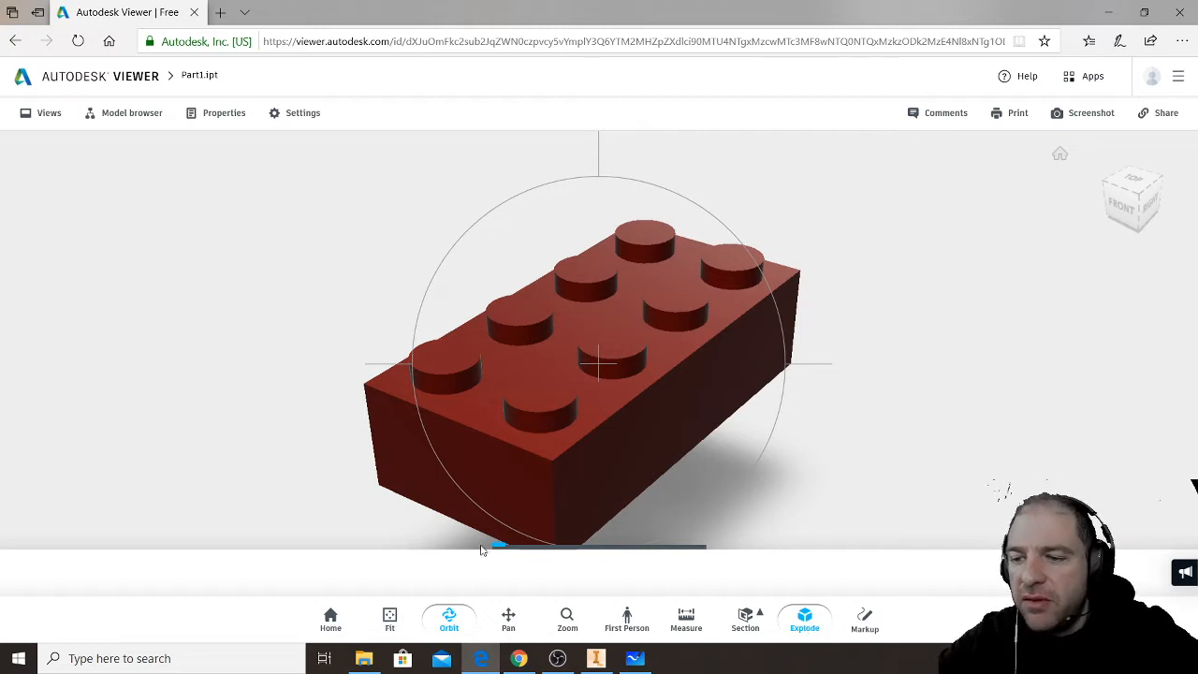
left_click_drag(522, 545, 695, 544)
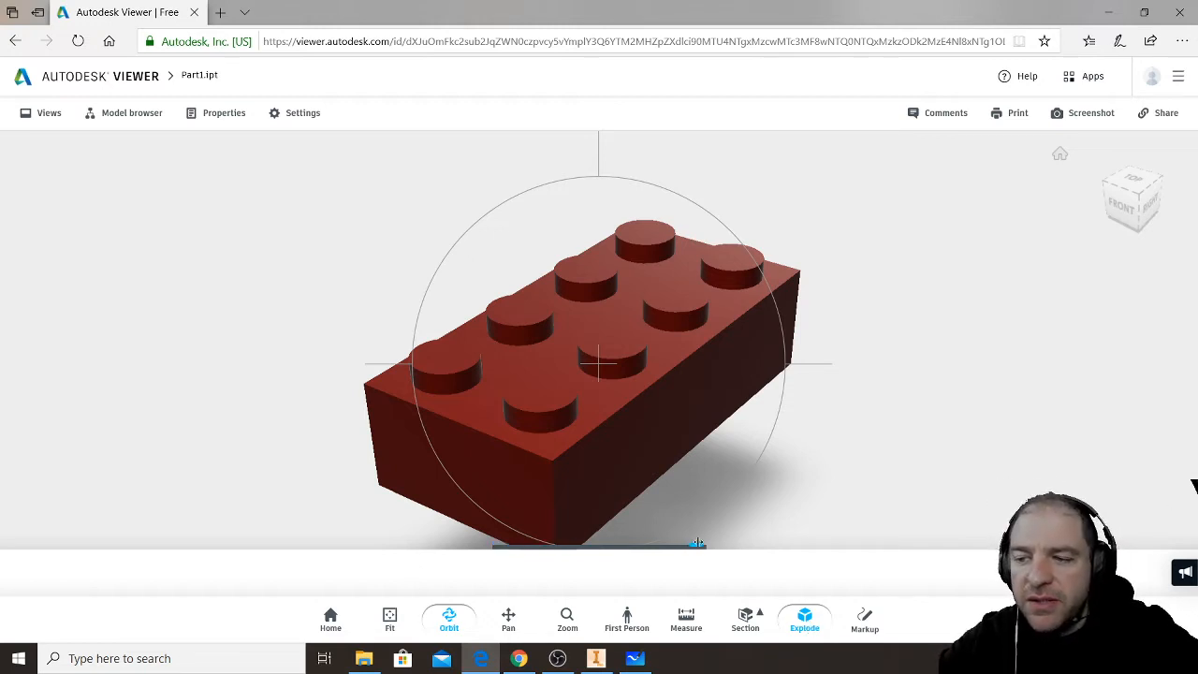
left_click_drag(496, 548, 702, 544)
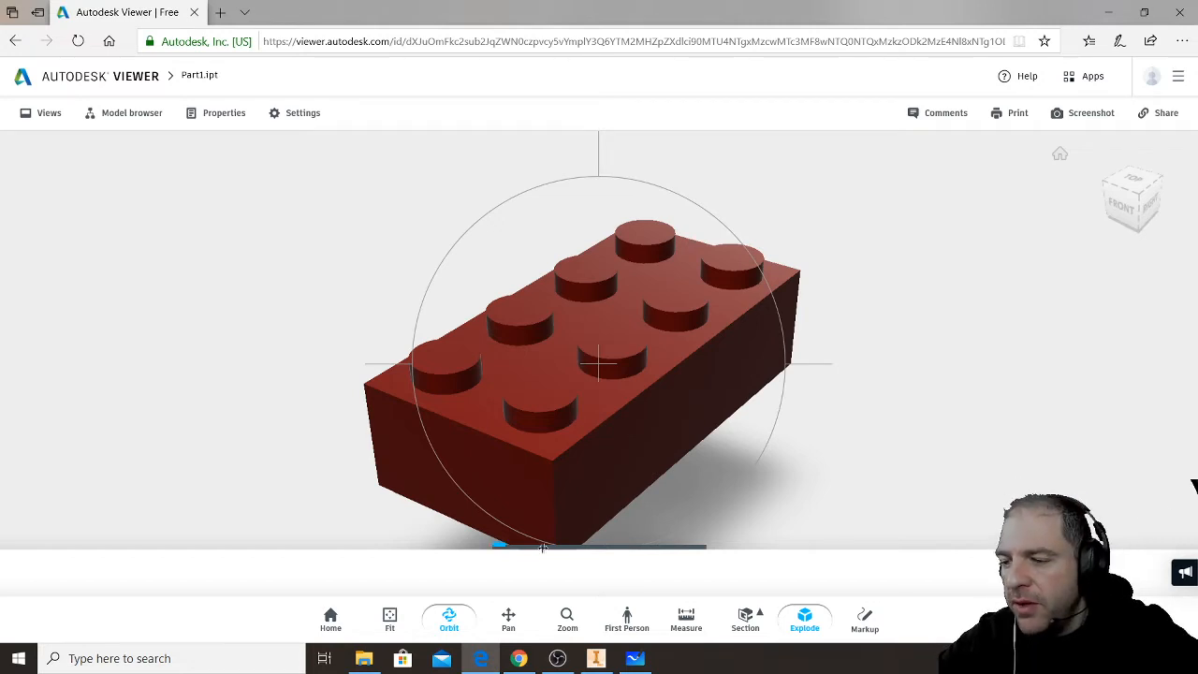
- Start a markup, draw a red freehand zigzag with the Pencil, and move it onto the brick's long top edge
left_click(865, 618)
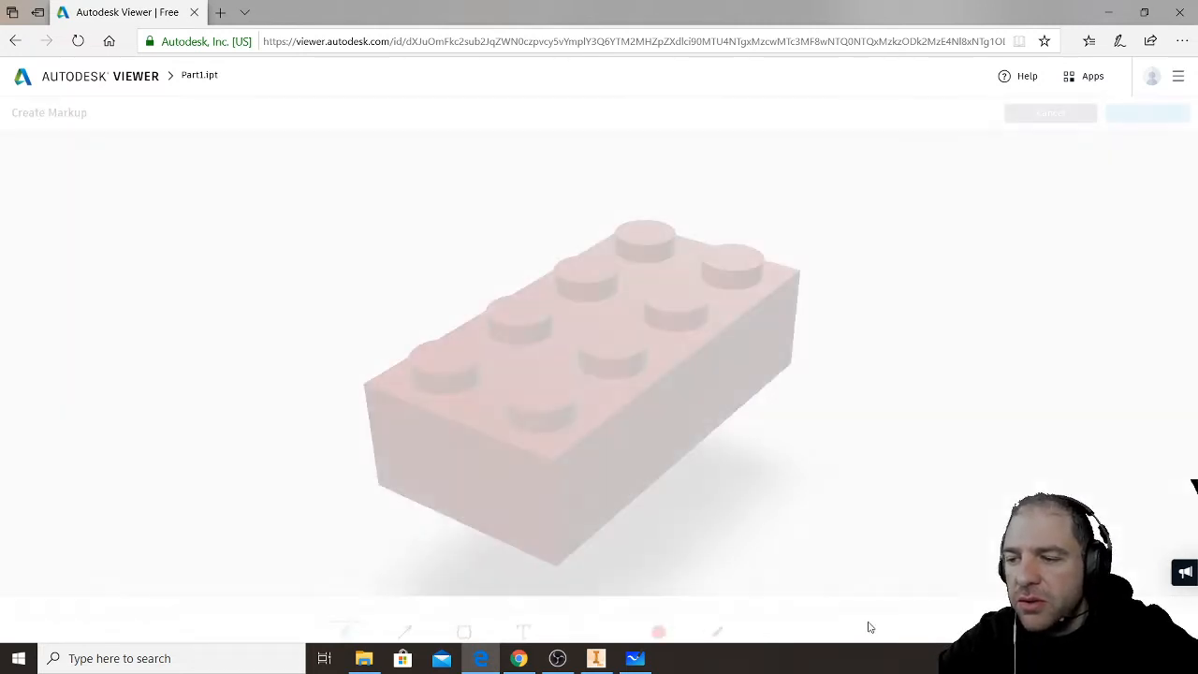
mouse_move(645, 426)
left_mouse_down()
mouse_move(701, 393)
mouse_move(768, 386)
left_mouse_up()
mouse_move(688, 415)
left_mouse_down()
mouse_move(791, 434)
mouse_move(701, 330)
left_mouse_up()
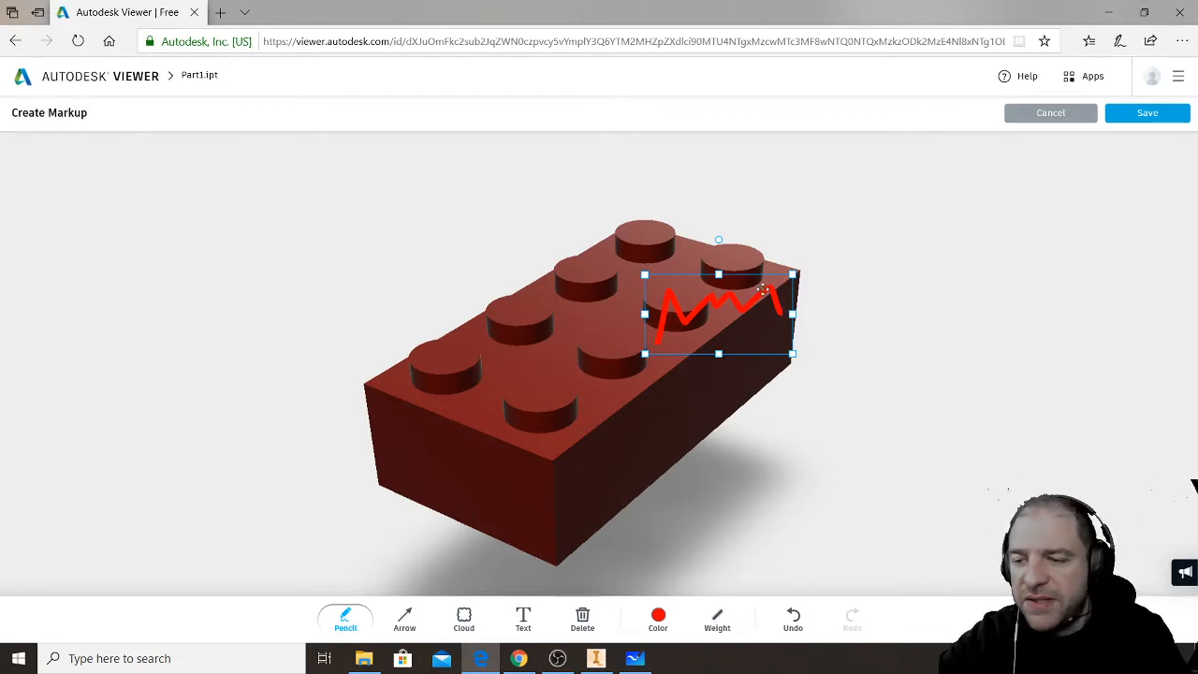
- Add a red cloud around the brick's front corner and a red arrow pointing at one of the rear studs
left_click(463, 618)
mouse_move(420, 311)
left_mouse_down()
mouse_move(373, 337)
mouse_move(408, 437)
mouse_move(219, 473)
mouse_move(253, 494)
left_mouse_up()
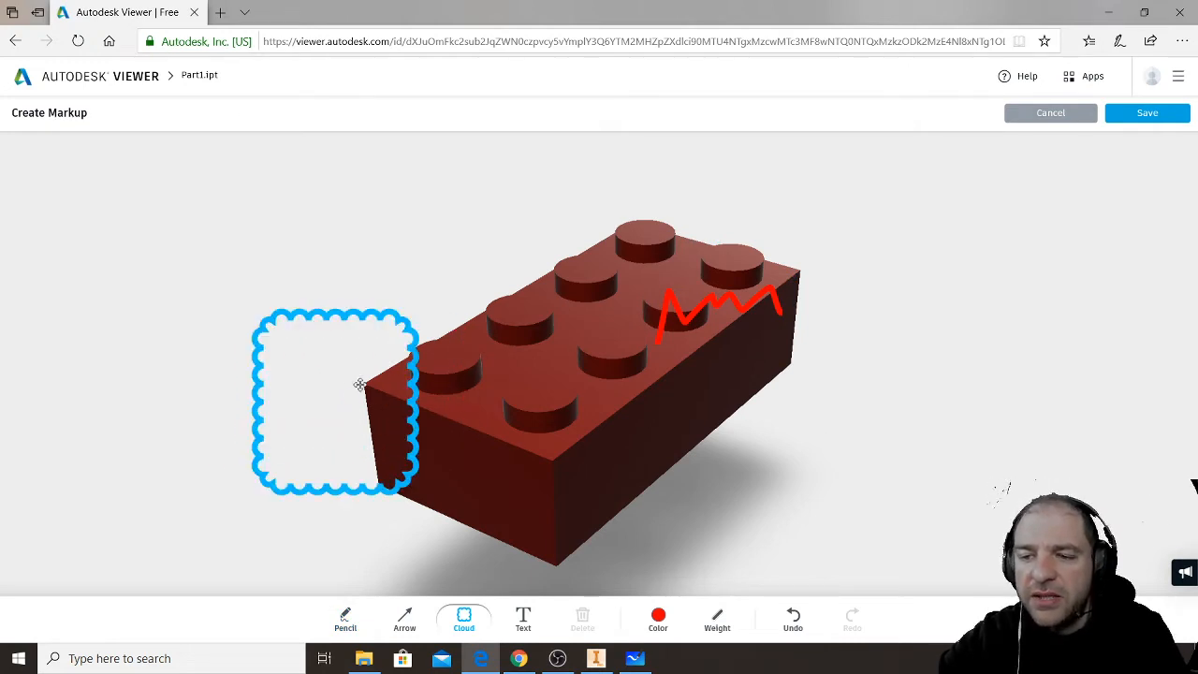
left_click(405, 618)
left_click_drag(426, 206, 496, 299)
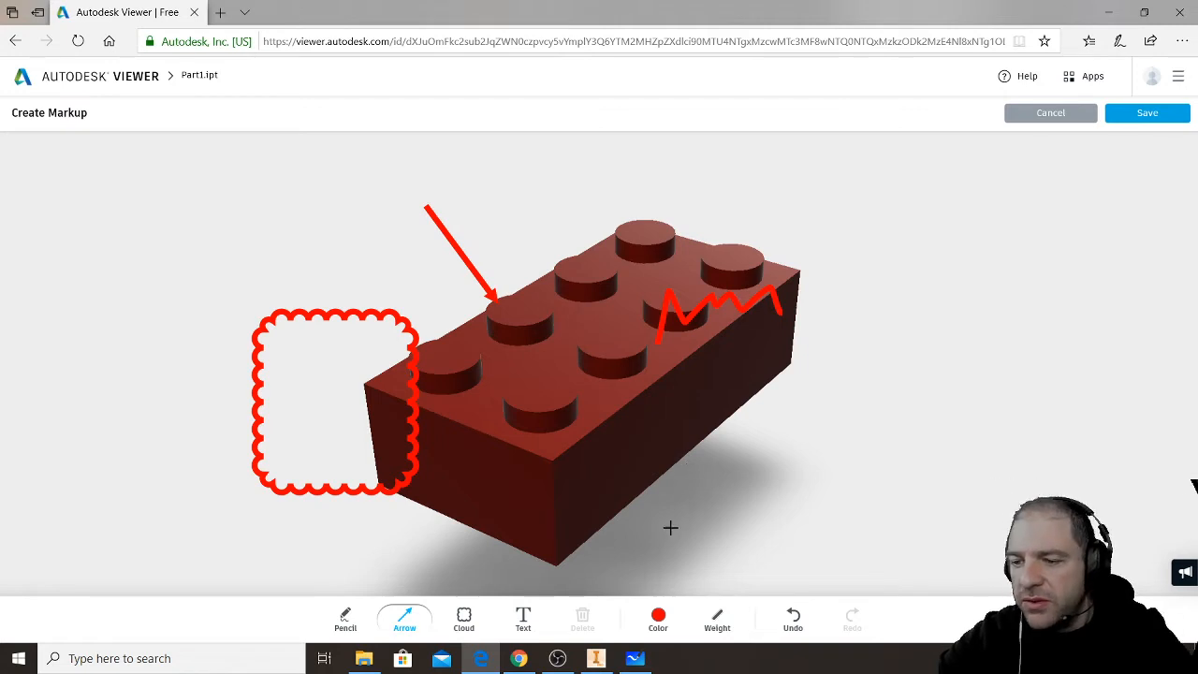
- Check the YouTube live chat for student messages and view the More from Autodesk app list in Autodesk Viewer
left_click(519, 658)
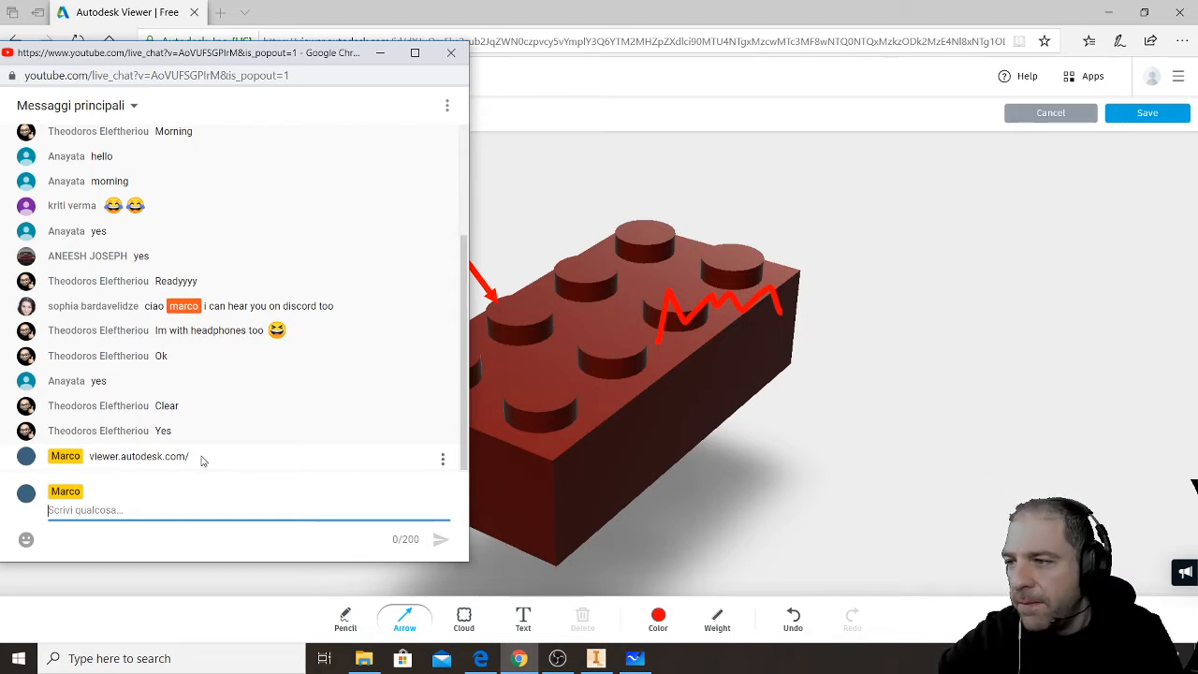
left_click(1085, 76)
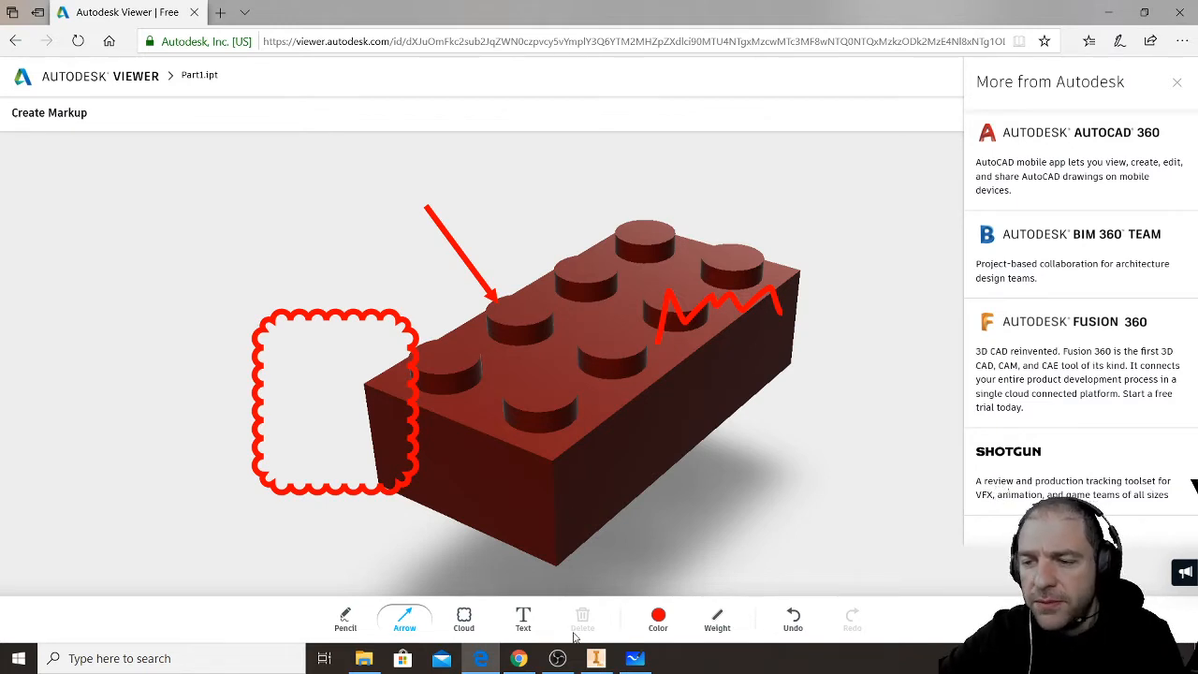
left_click(521, 657)
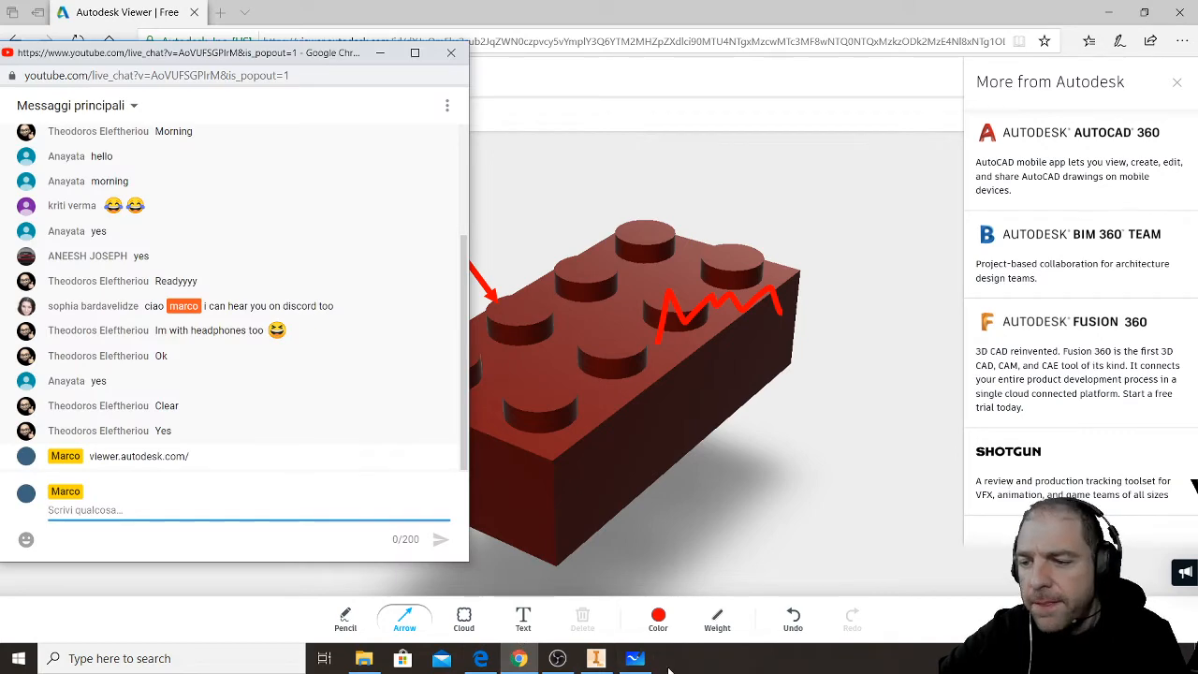
- Switch to File Explorer and try to open Part2.ipt from the AUTOCAD MIDTERM TO CHECK folder in Inventor
left_click(365, 659)
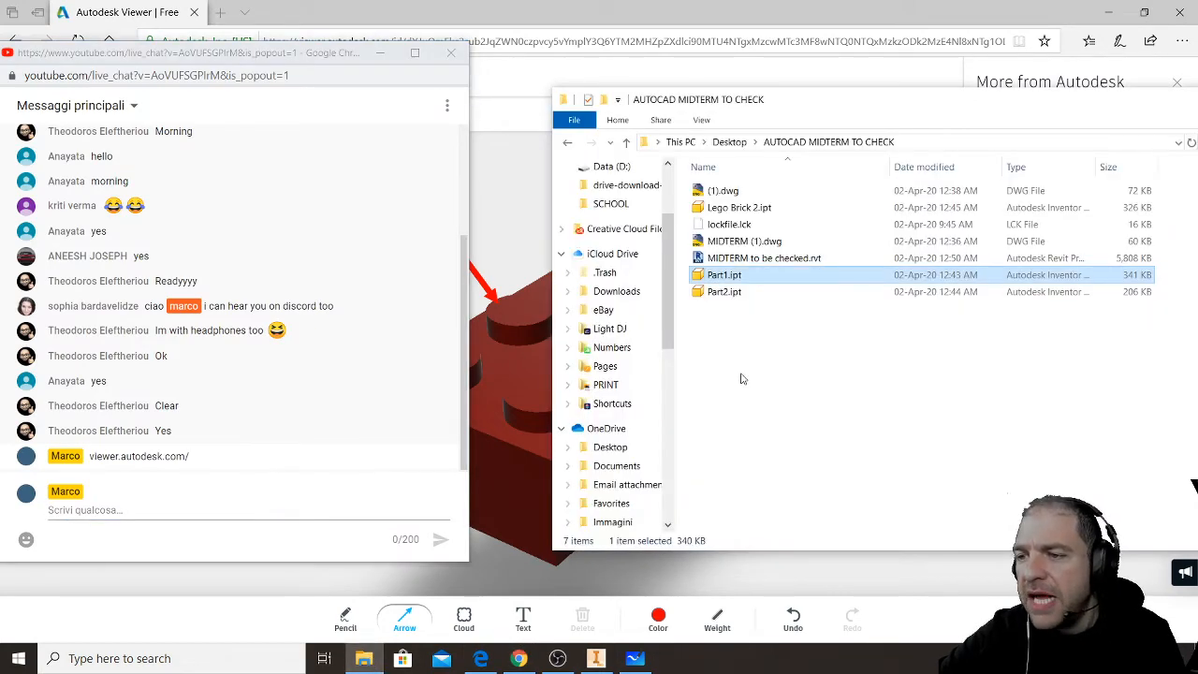
double_click(744, 293)
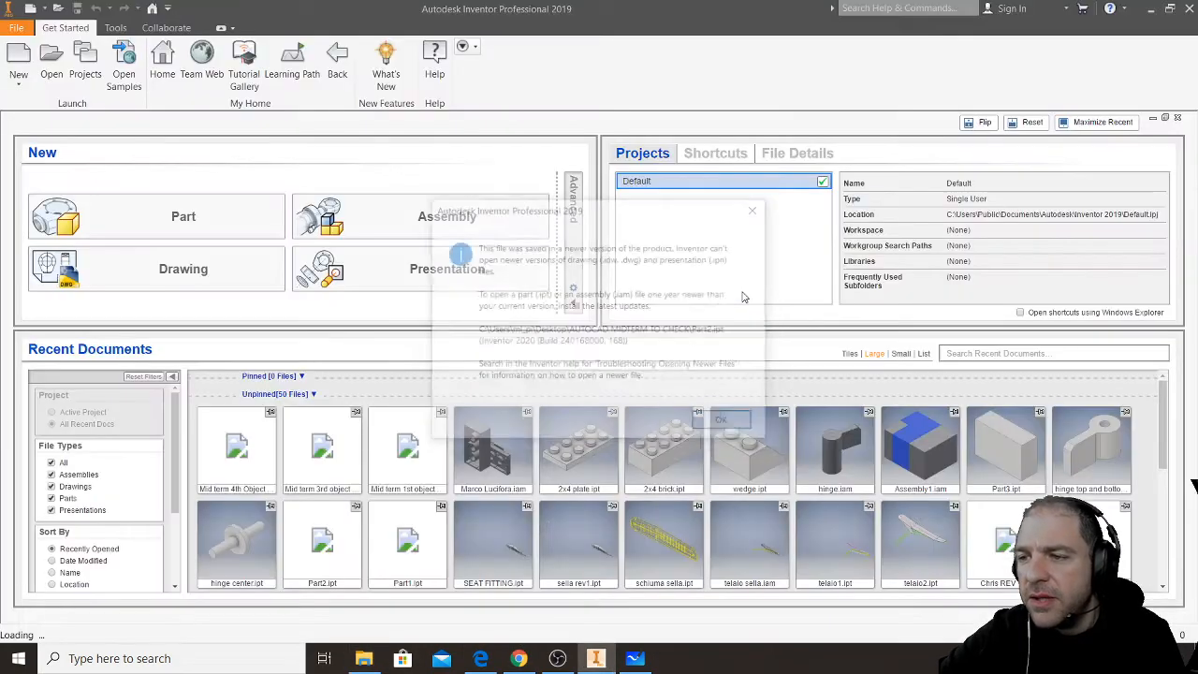
left_click(725, 422)
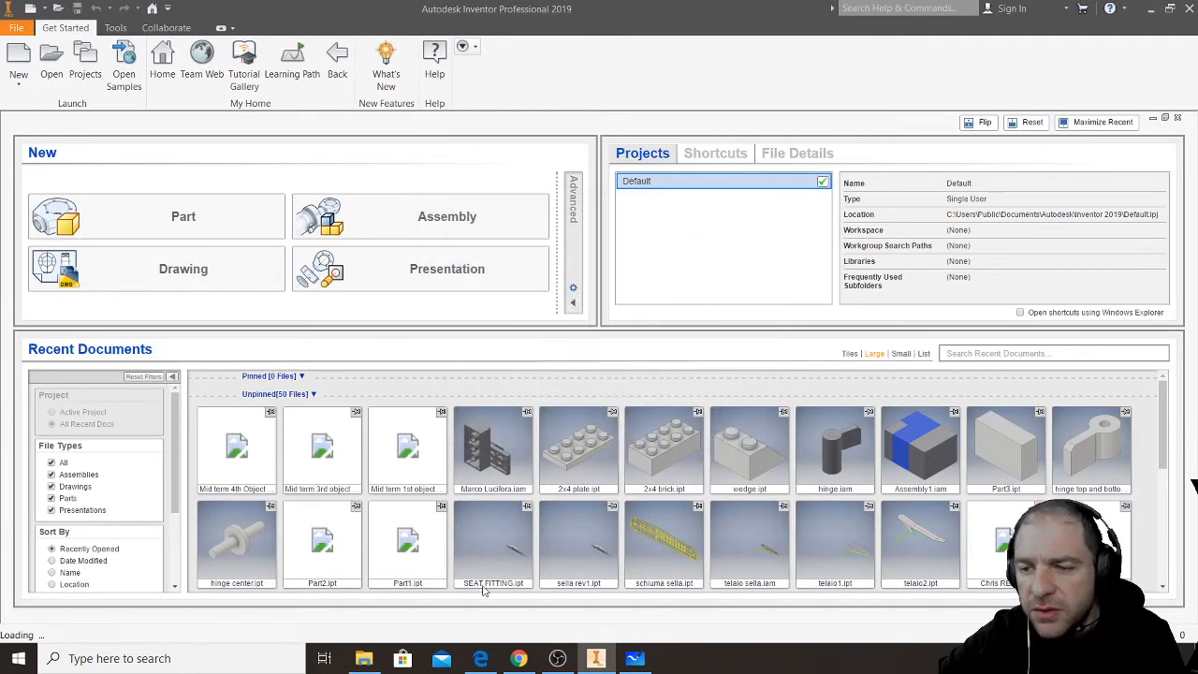
- Open Lego Brick 2.ipt from the AUTOCAD MIDTERM TO CHECK folder in Inventor
left_click(365, 658)
double_click(753, 211)
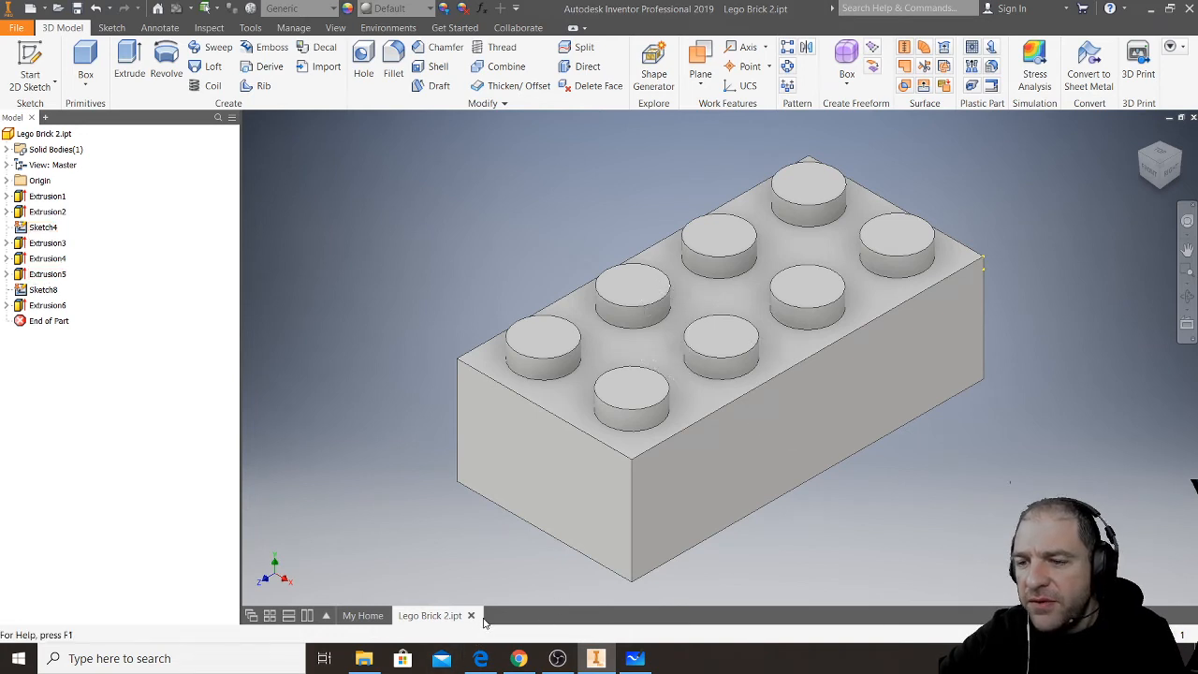
mouse_move(652, 490)
middle_mouse_down()
mouse_move(660, 476)
mouse_move(651, 489)
middle_mouse_up()
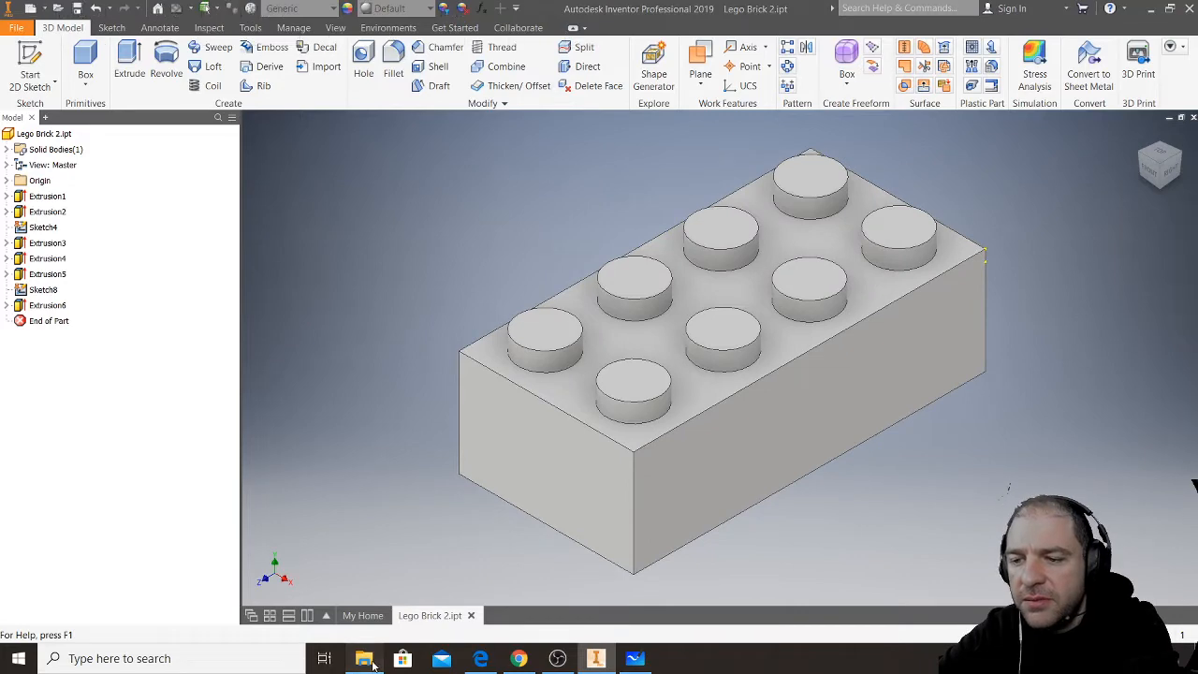
- Look through the Downloads folder in File Explorer for submitted files, and switch back to Autodesk Viewer in Edge
left_click(364, 658)
scroll(618, 281, "up", 3)
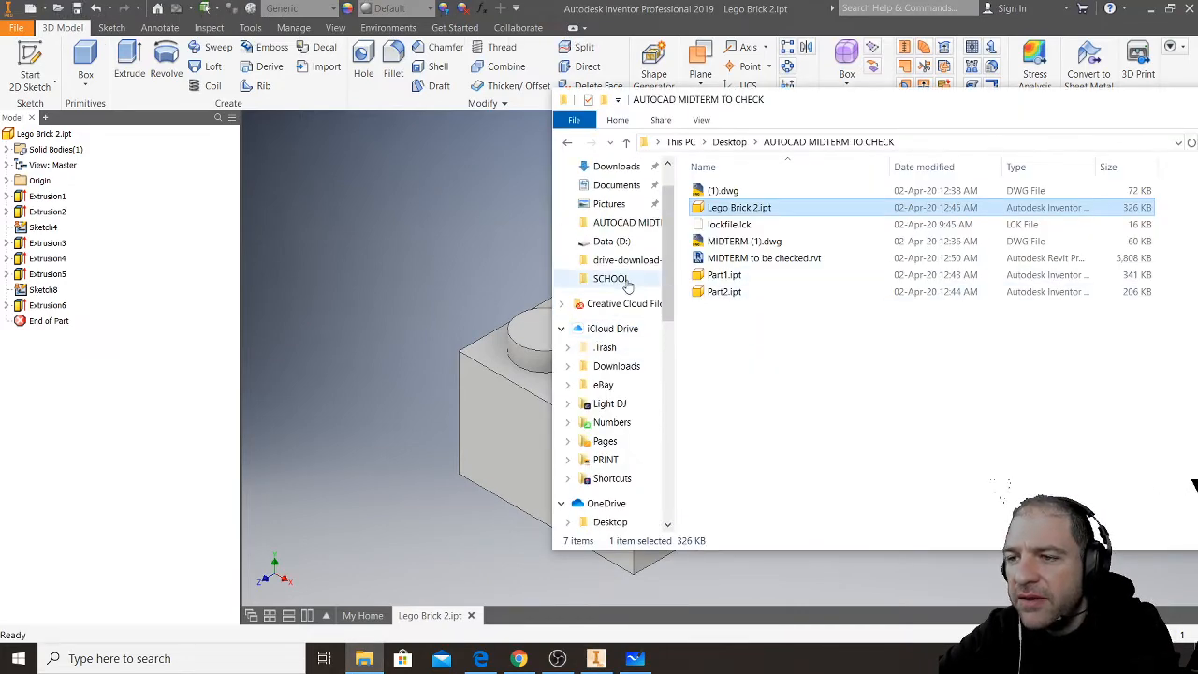
left_click(618, 217)
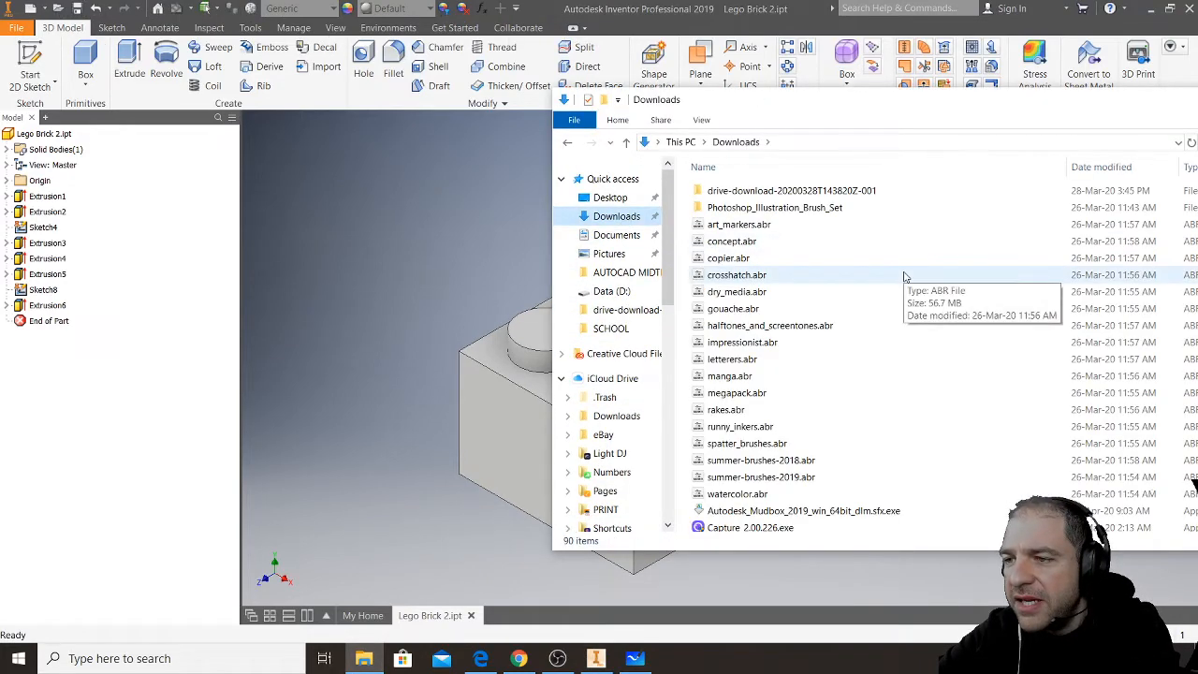
scroll(946, 307, "down", 6)
scroll(945, 306, "down", 15)
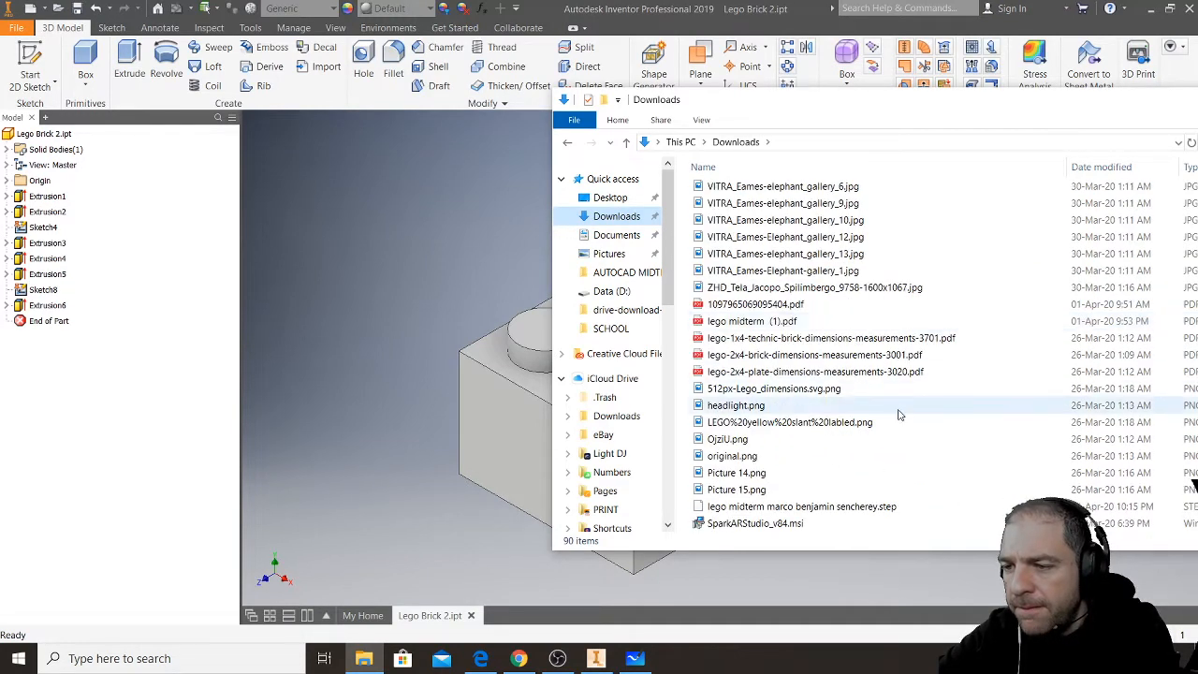
scroll(901, 440, "up", 20)
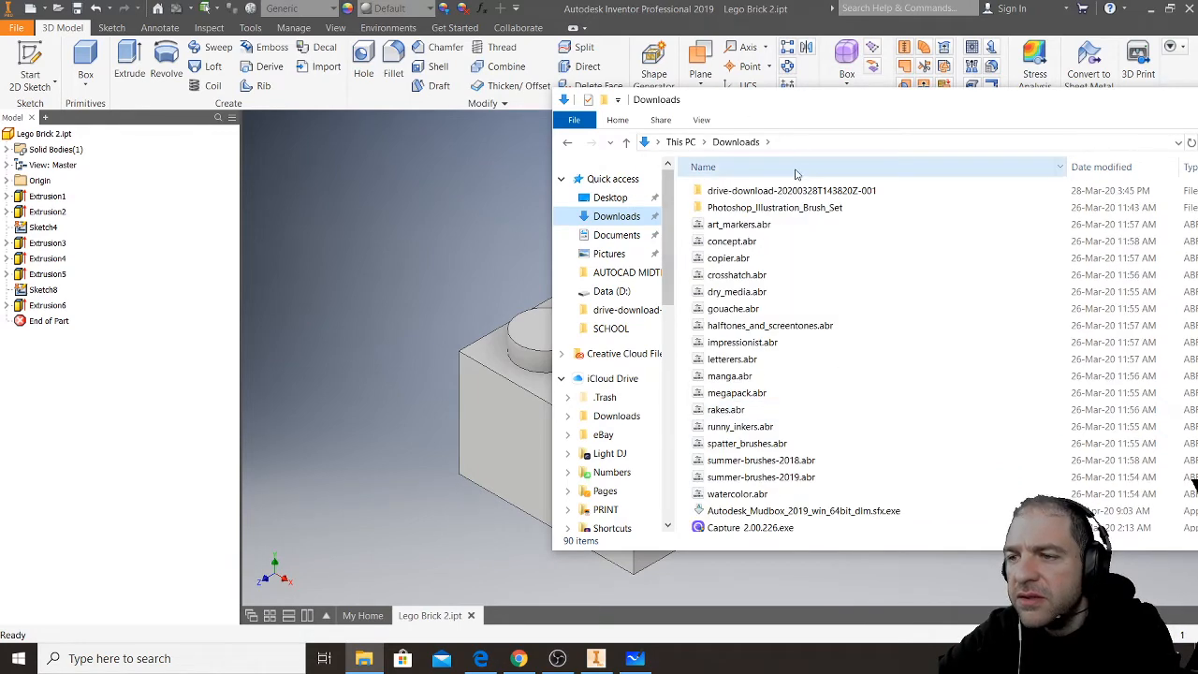
left_click(488, 663)
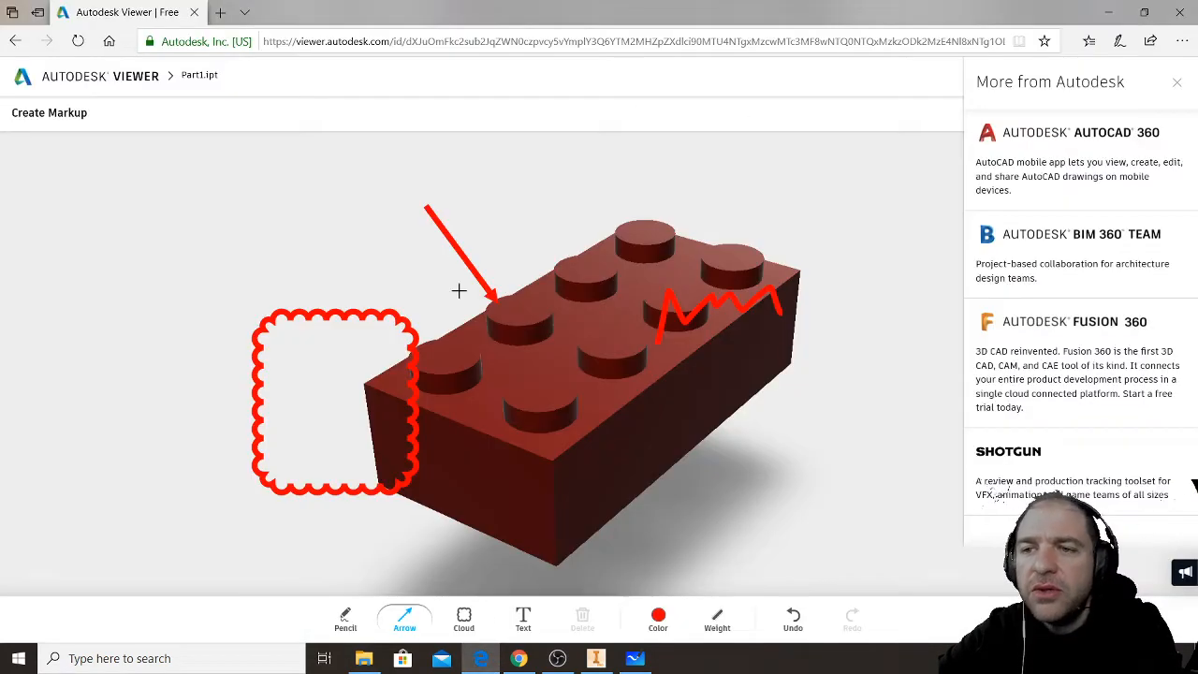
- Open Google Drive at drive.google.com in a new browser tab
left_click(220, 13)
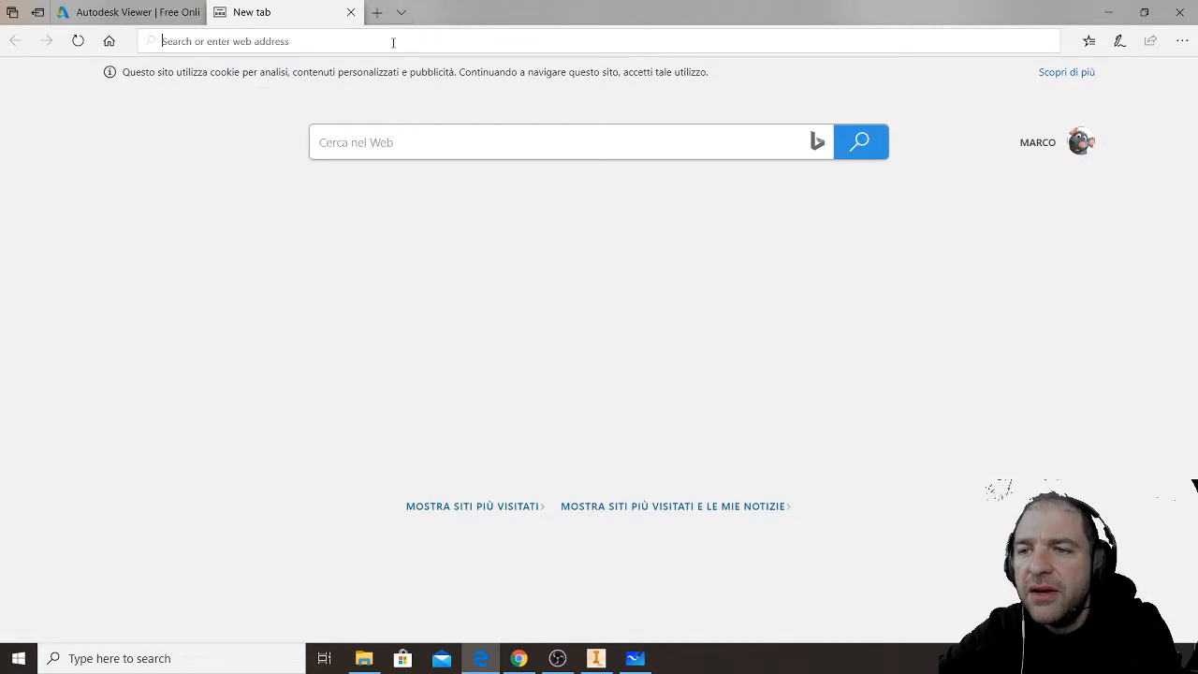
type("drive.google.com/")
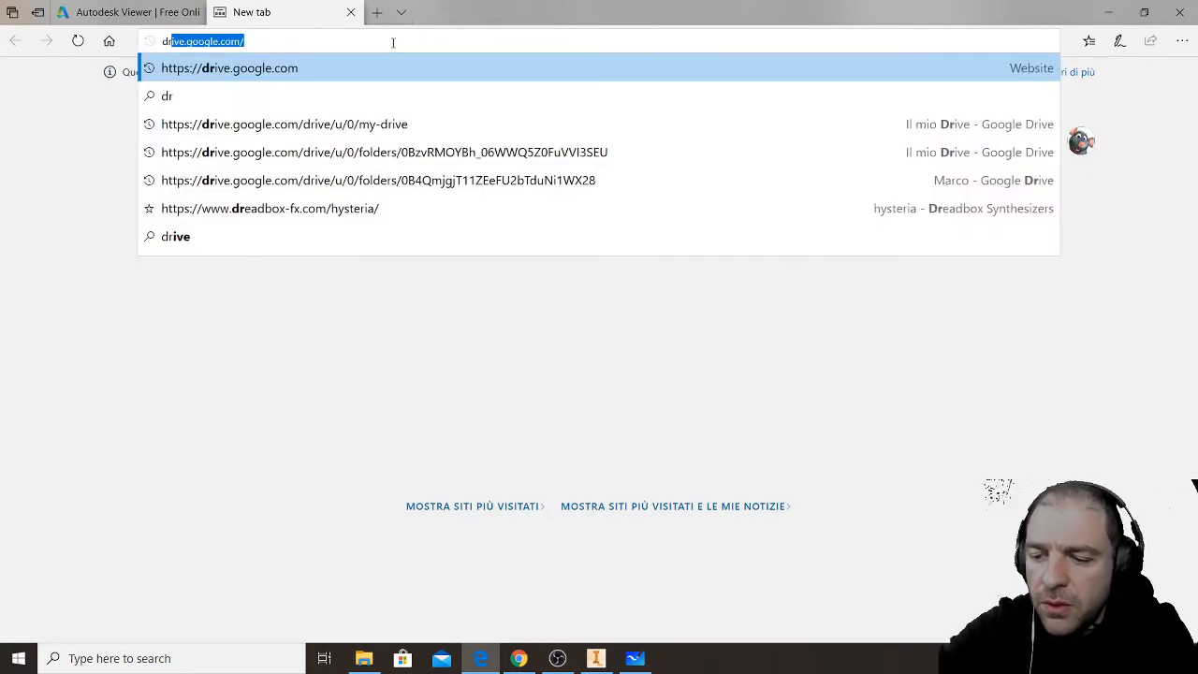
key("Return")
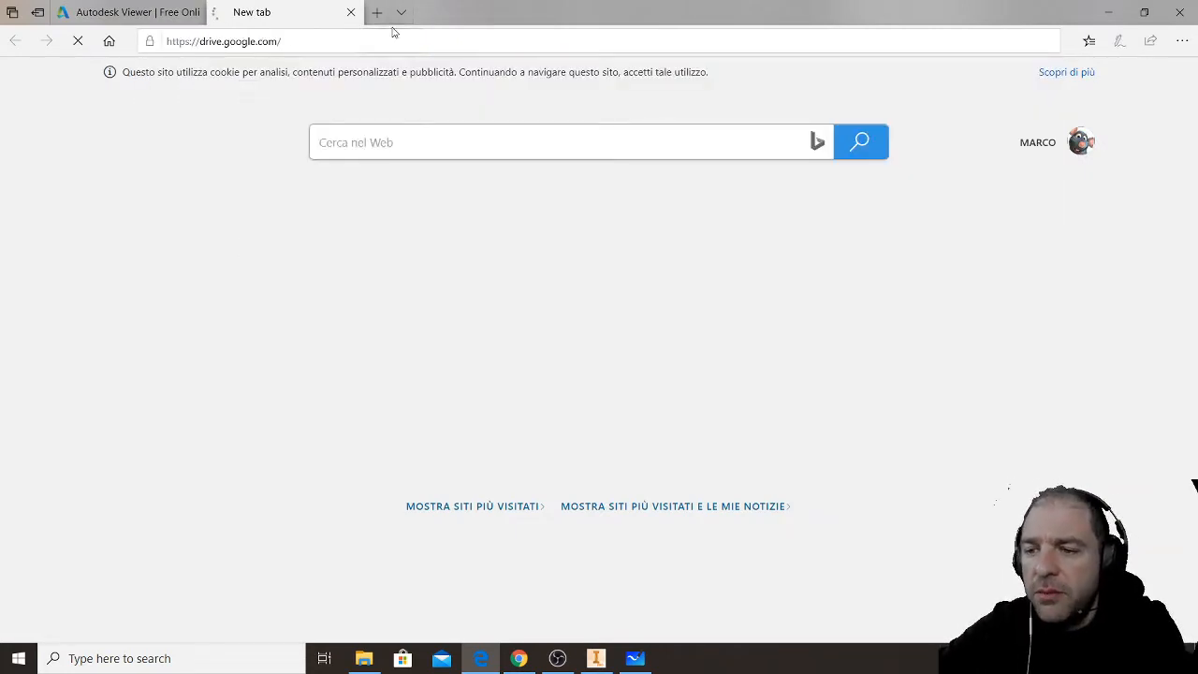
- Switch to Inventor and review Extrusion6's extrude settings while viewing the brick's underside, leaving the settings as they are
left_click(597, 659)
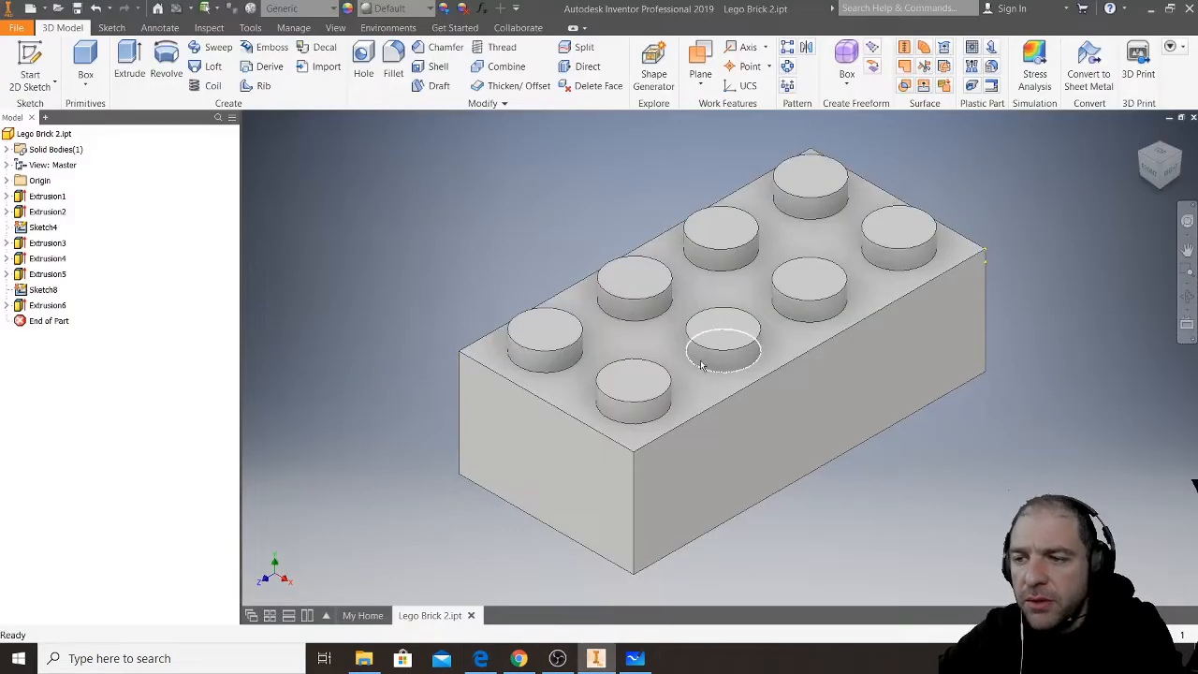
left_click(44, 307)
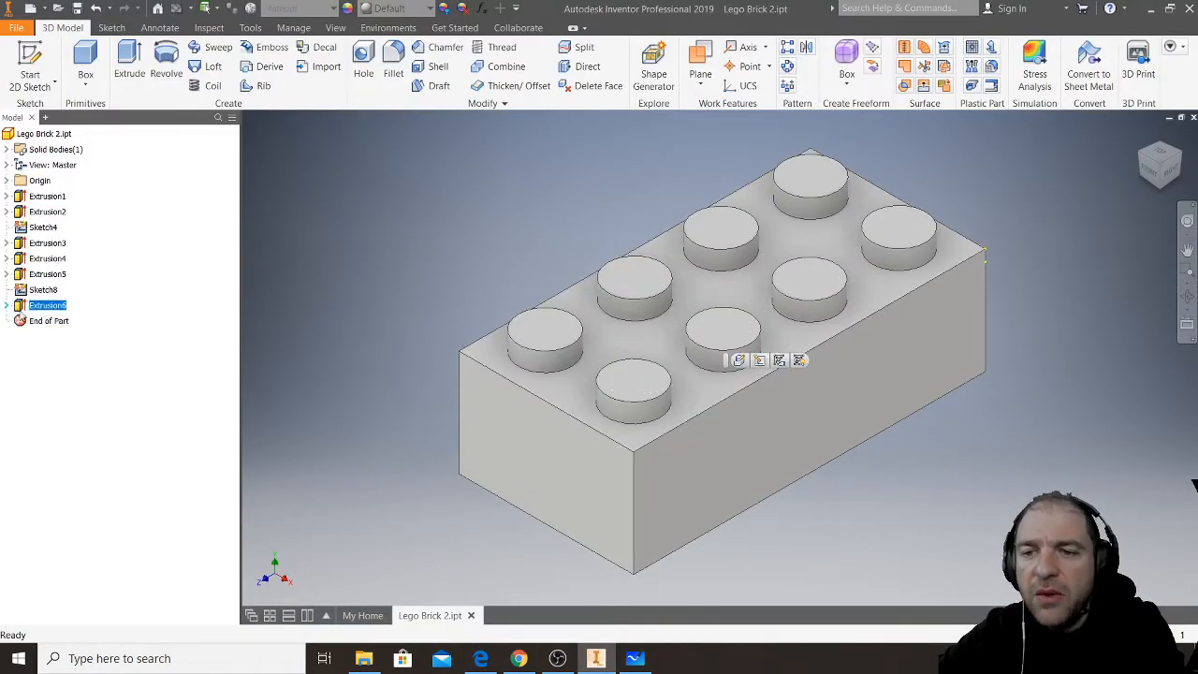
middle_click_drag(756, 449, 691, 400)
left_click(845, 297)
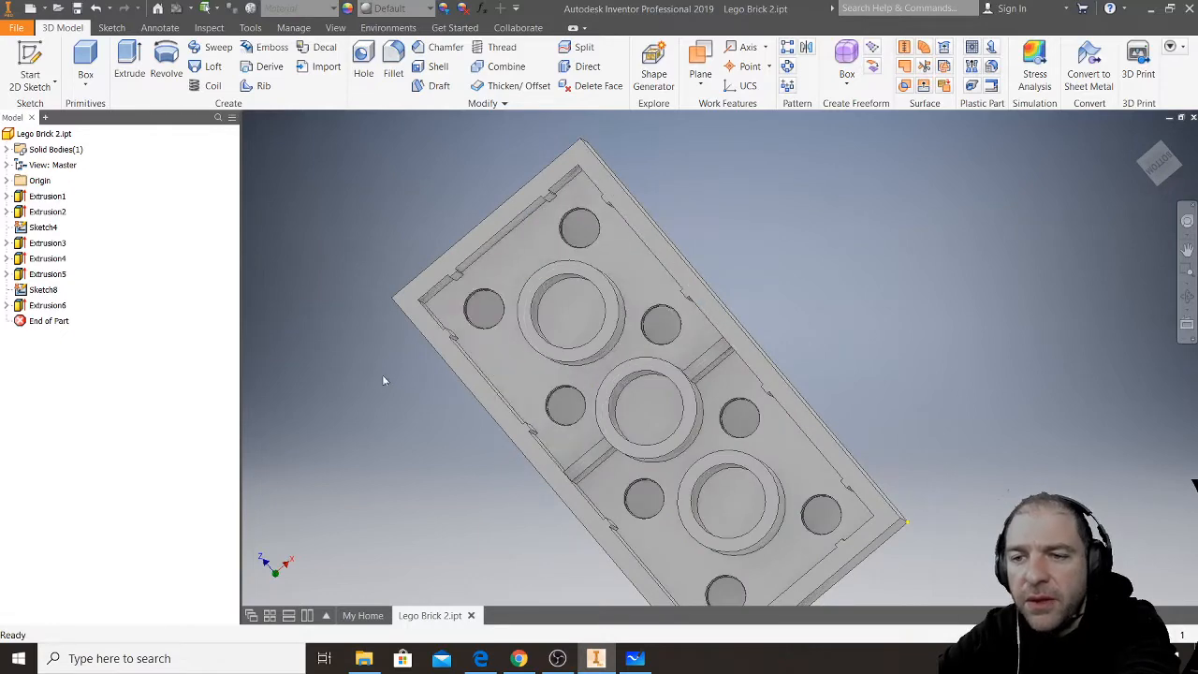
double_click(21, 307)
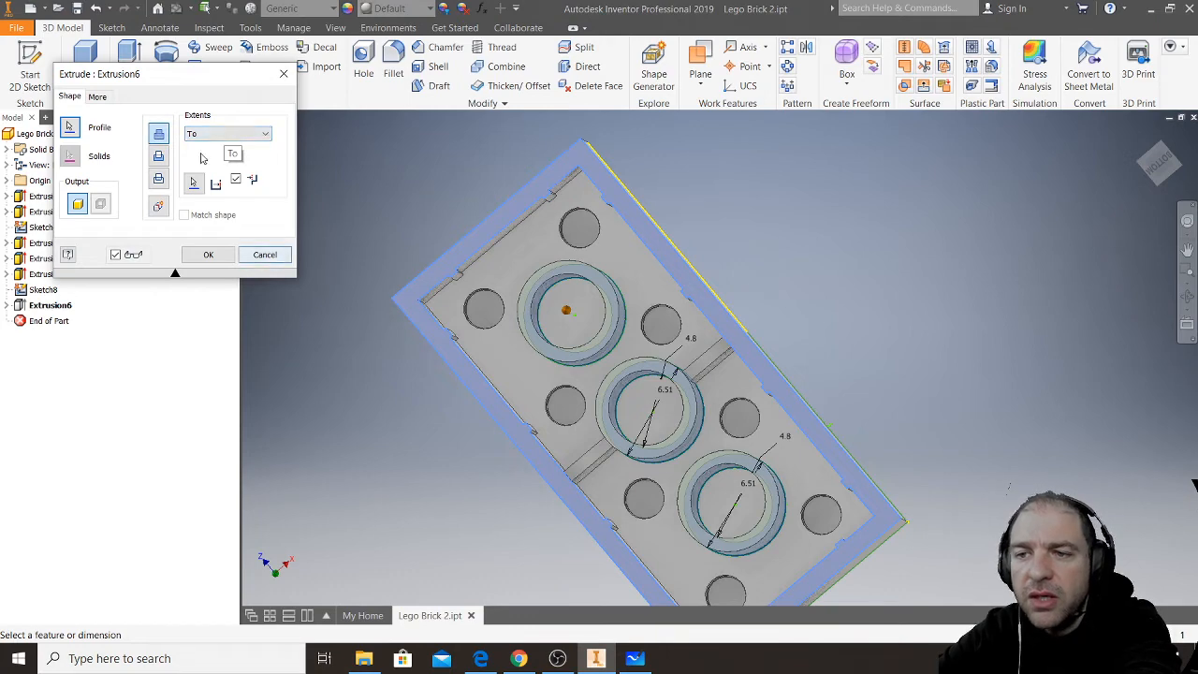
left_click(269, 253)
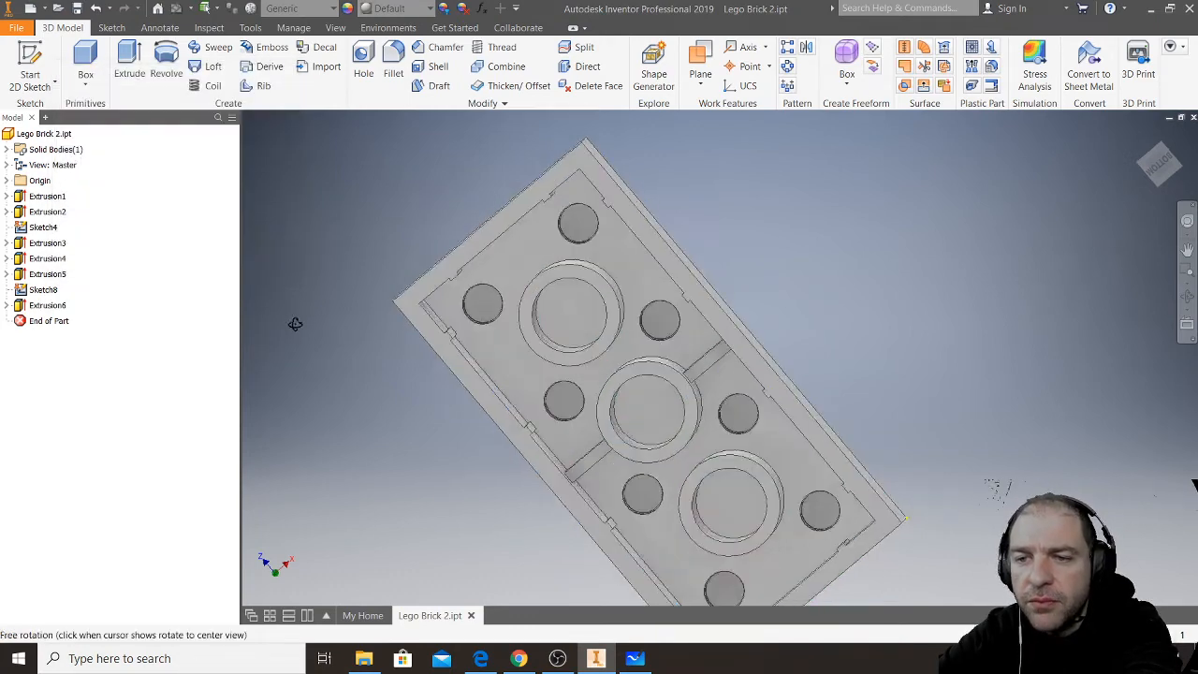
- Highlight Extrusion5, Extrusion4 and Extrusion3 one after another to examine the geometry each contributes to the brick
left_click(47, 274)
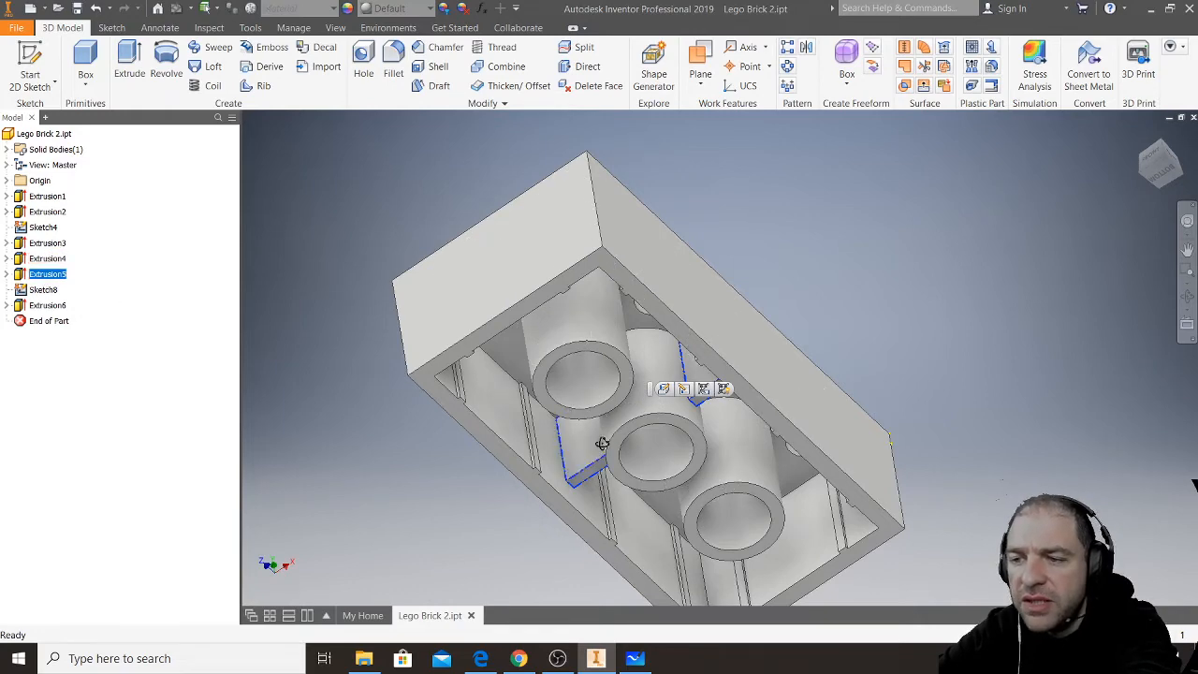
middle_click_drag(602, 451, 602, 438, "shift")
scroll(602, 456, "up", 3)
scroll(601, 456, "down", 4)
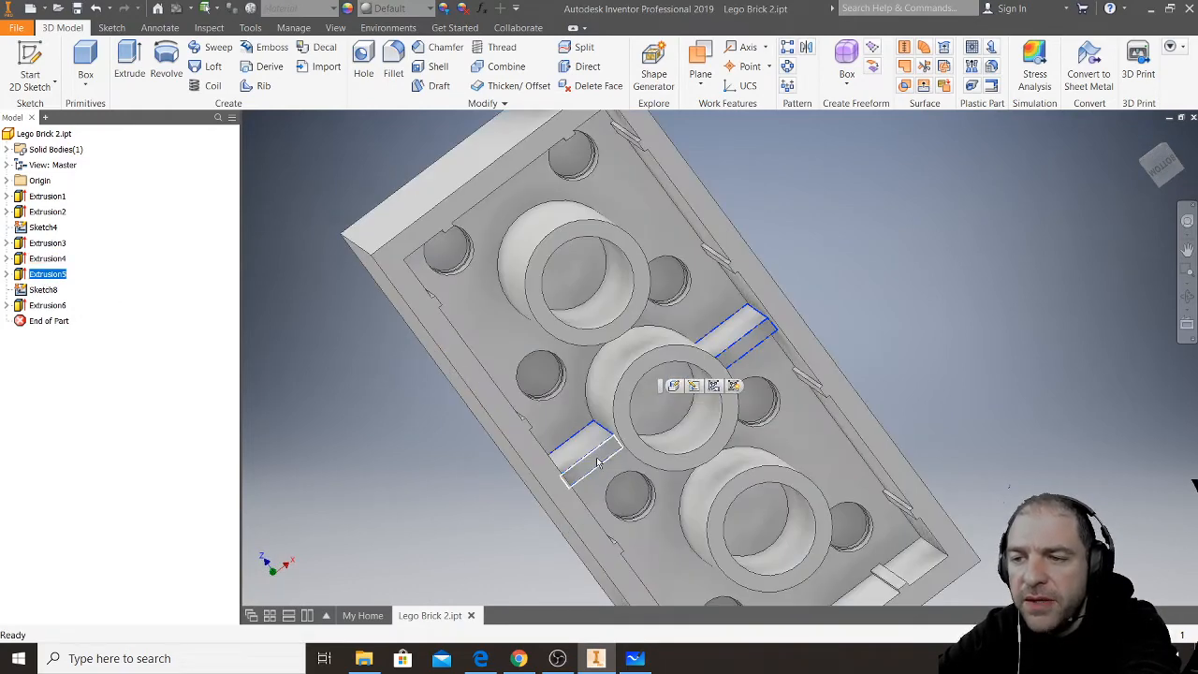
left_click(52, 260)
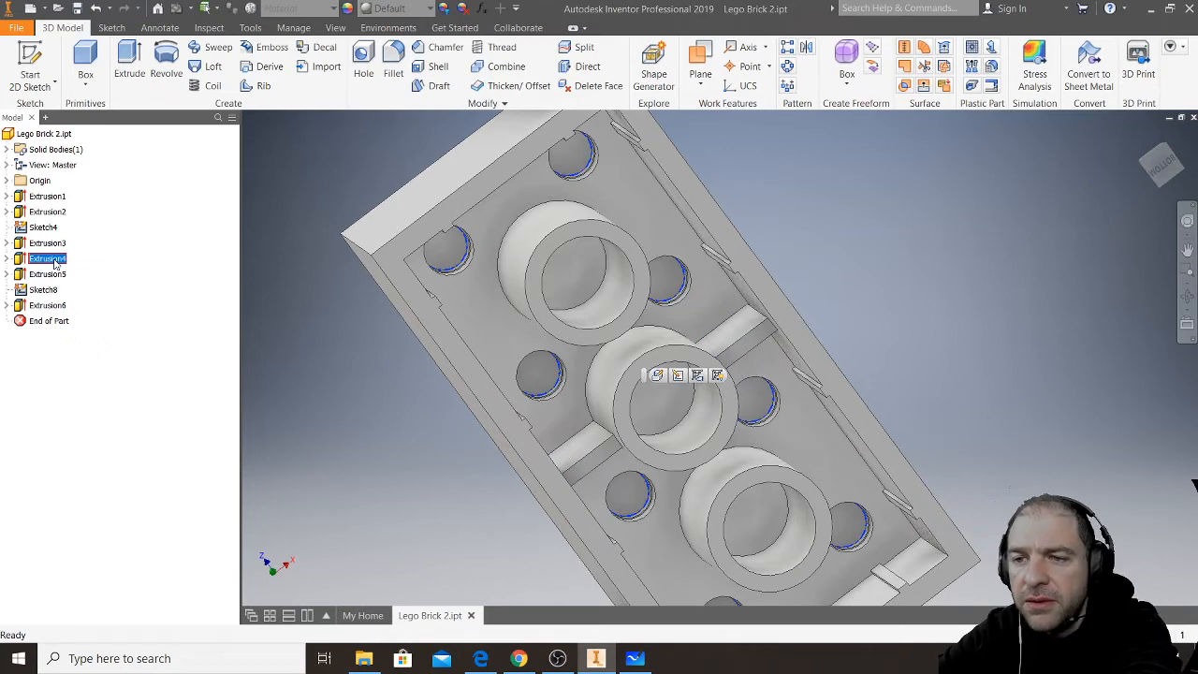
left_click(53, 246)
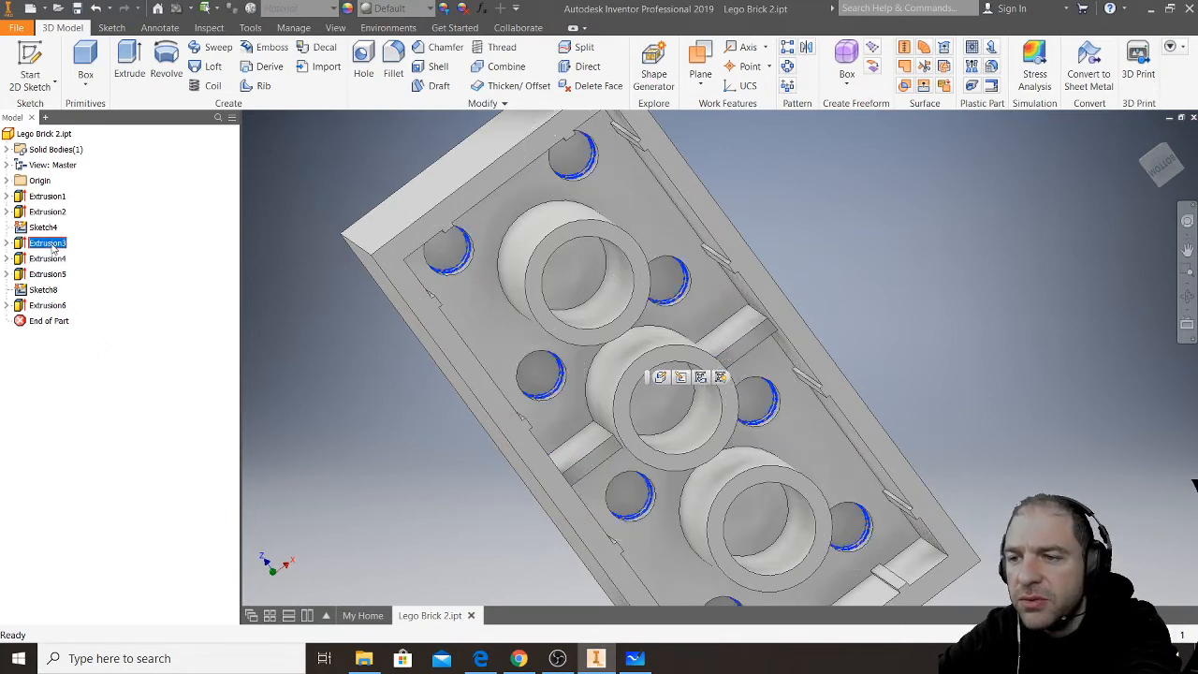
middle_click_drag(582, 325, 596, 408, "shift")
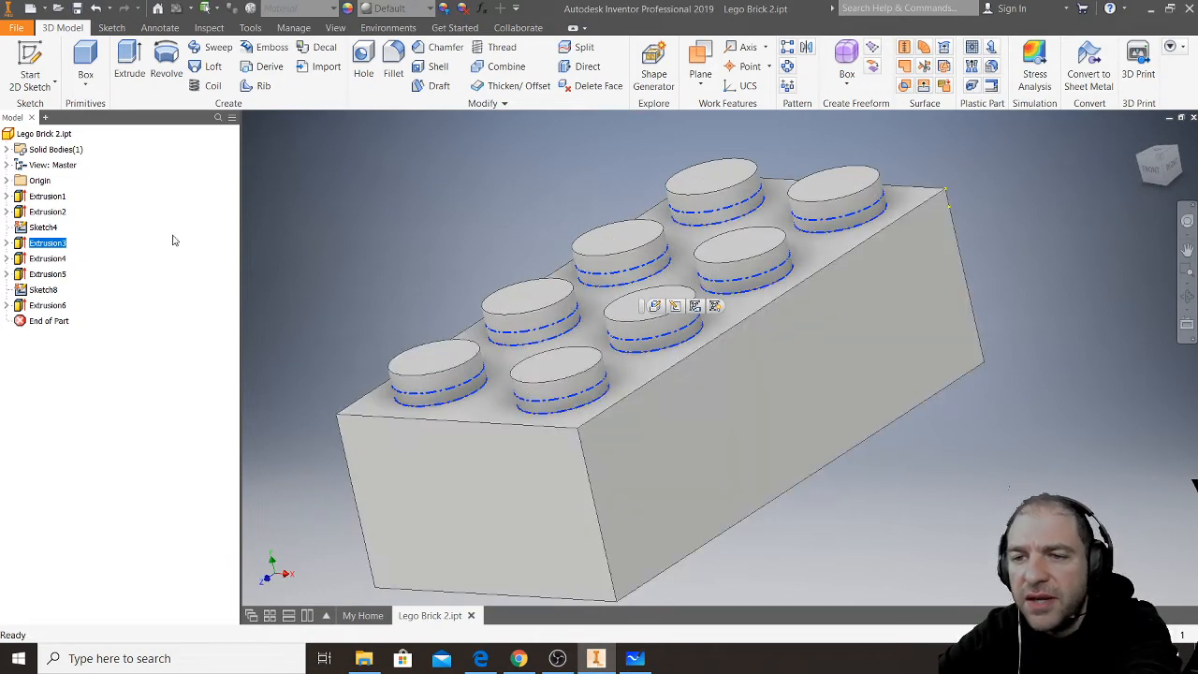
- Examine what Sketch4, Extrusion2 and Extrusion1 contribute to the brick's top plate and walls
left_click(41, 229)
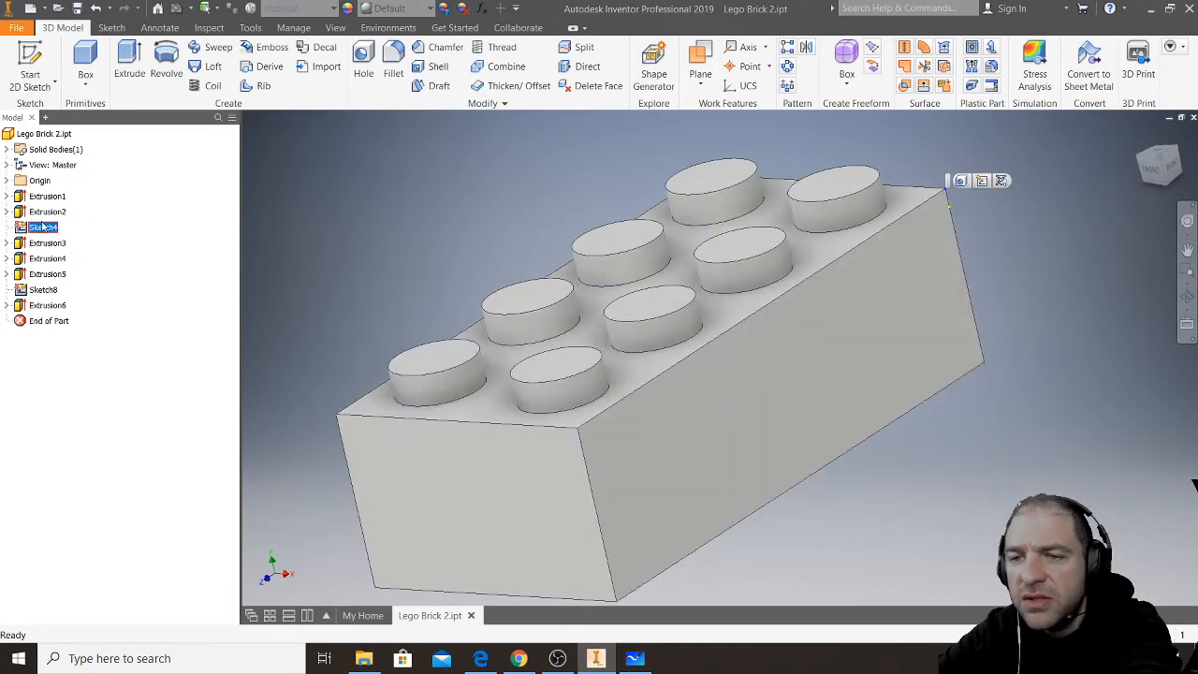
left_click(41, 212)
left_click(45, 197)
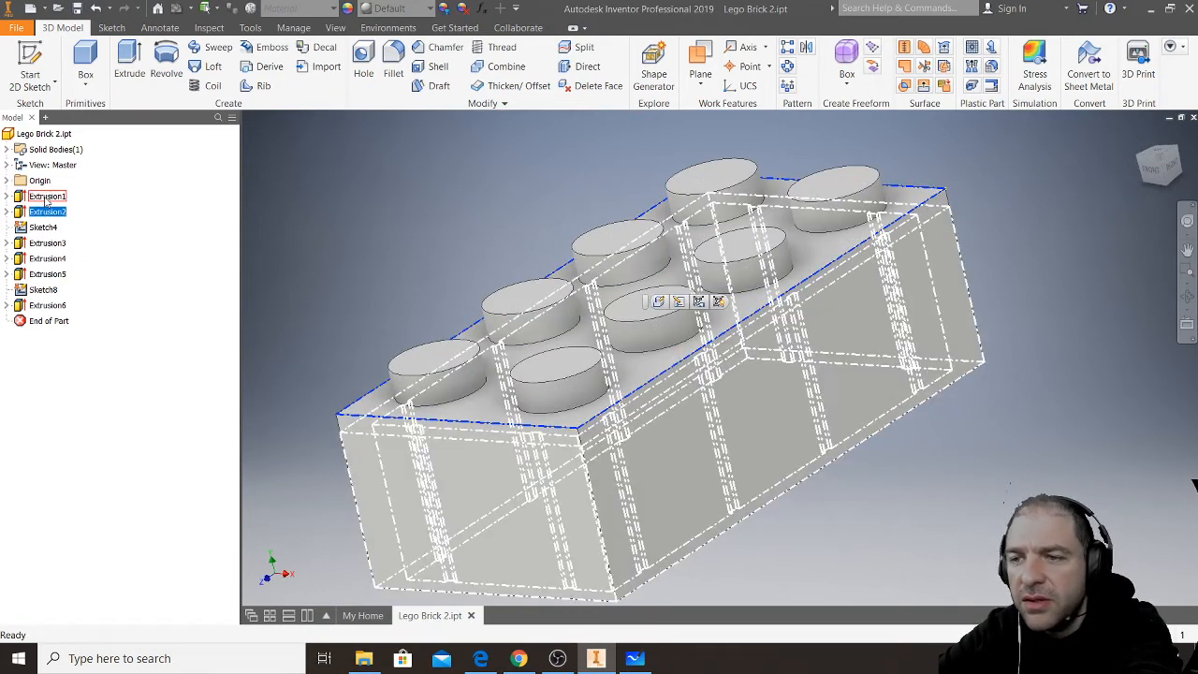
left_click(42, 213)
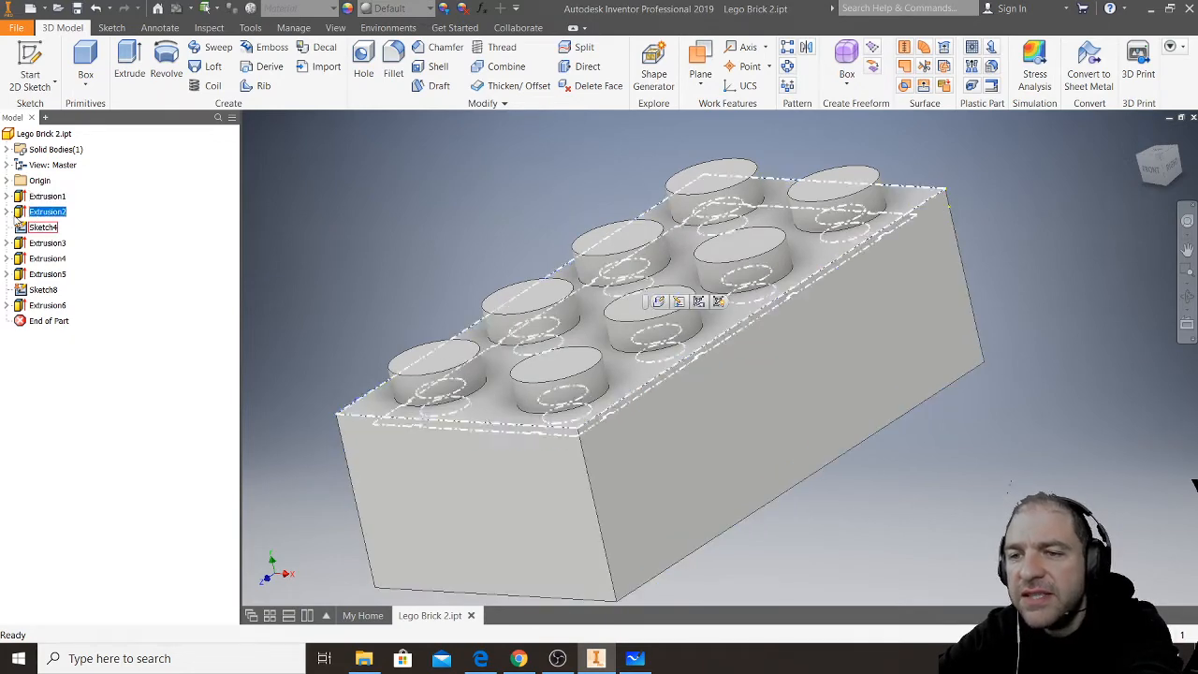
- Delete all features from Sketch4 through Extrusion6, including their consumed sketches and features
left_click(43, 306)
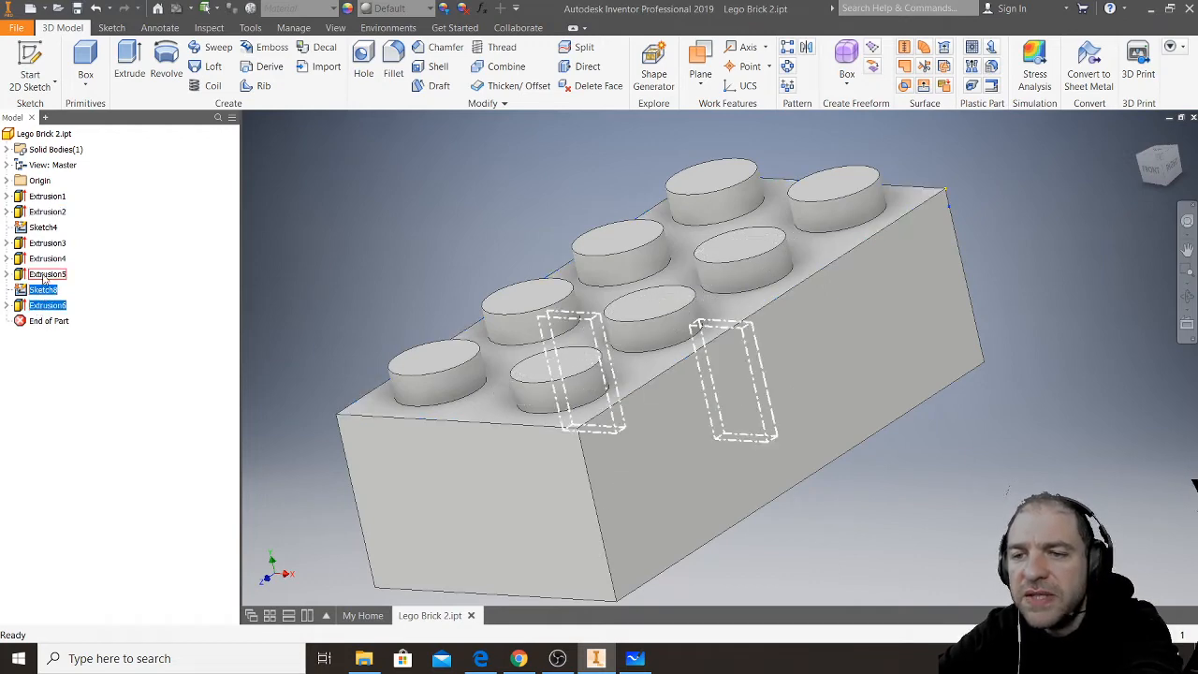
left_click(44, 243, "shift")
left_click(44, 229, "shift")
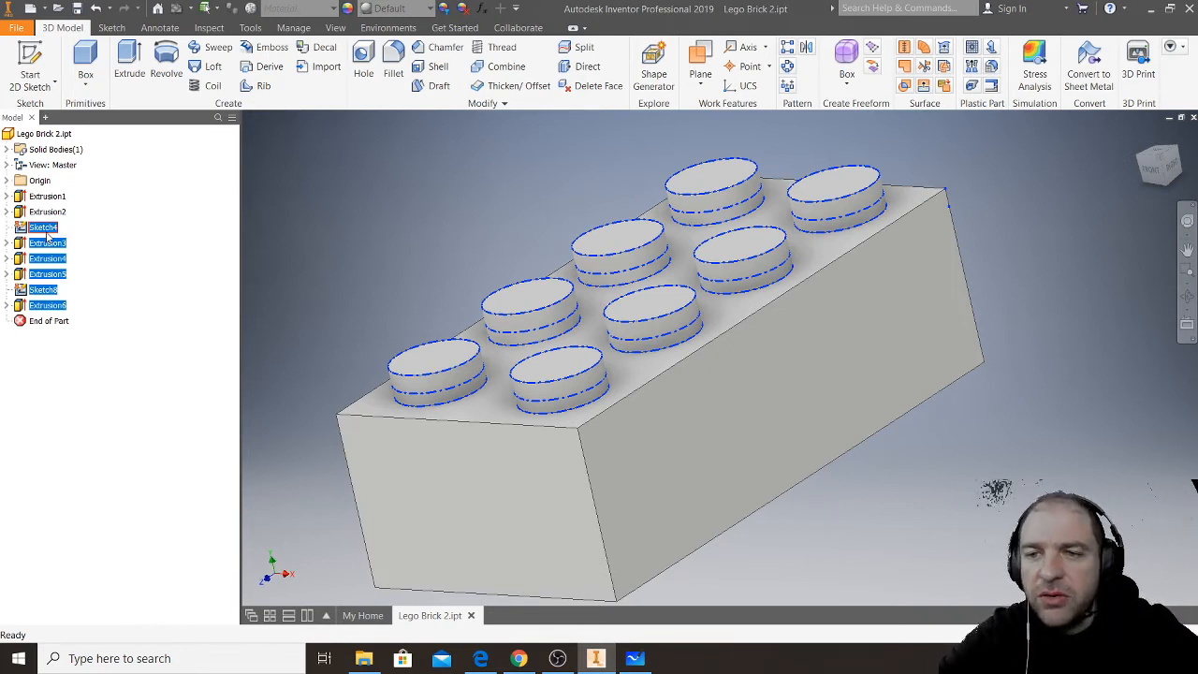
key("Delete")
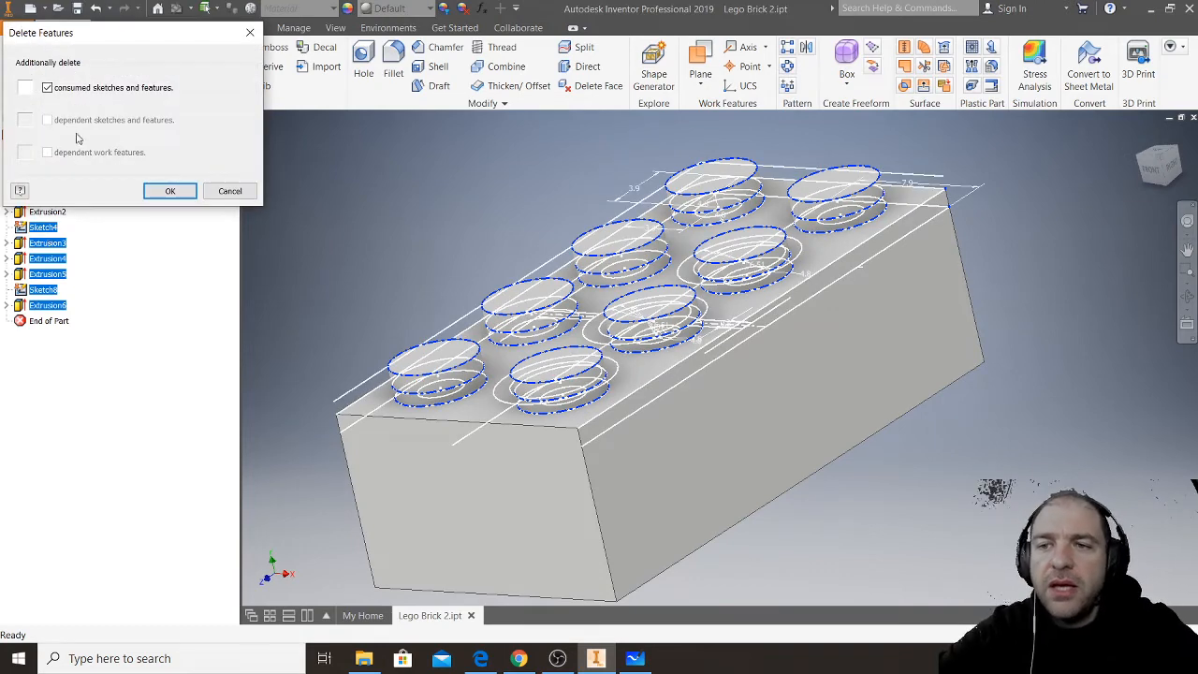
left_click(170, 191)
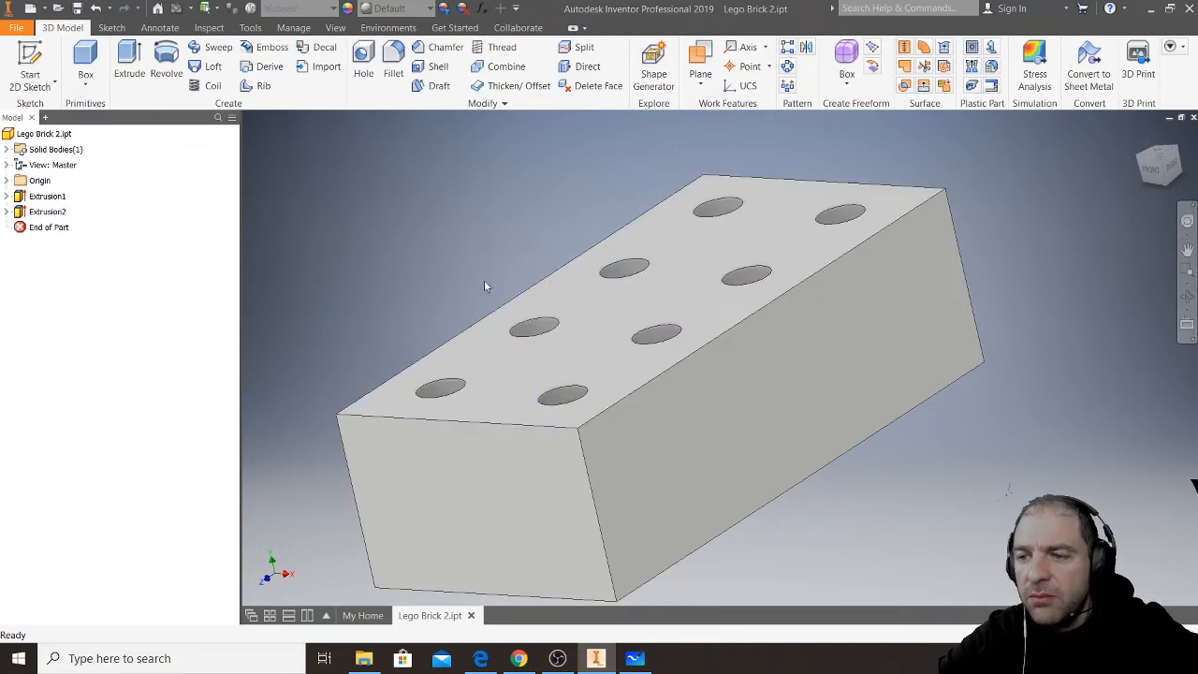
- Inspect the remaining brick from below, list Extrusion2's sketch and review its extrude settings for the top plate
middle_click_drag(750, 424, 731, 378)
key("alt")
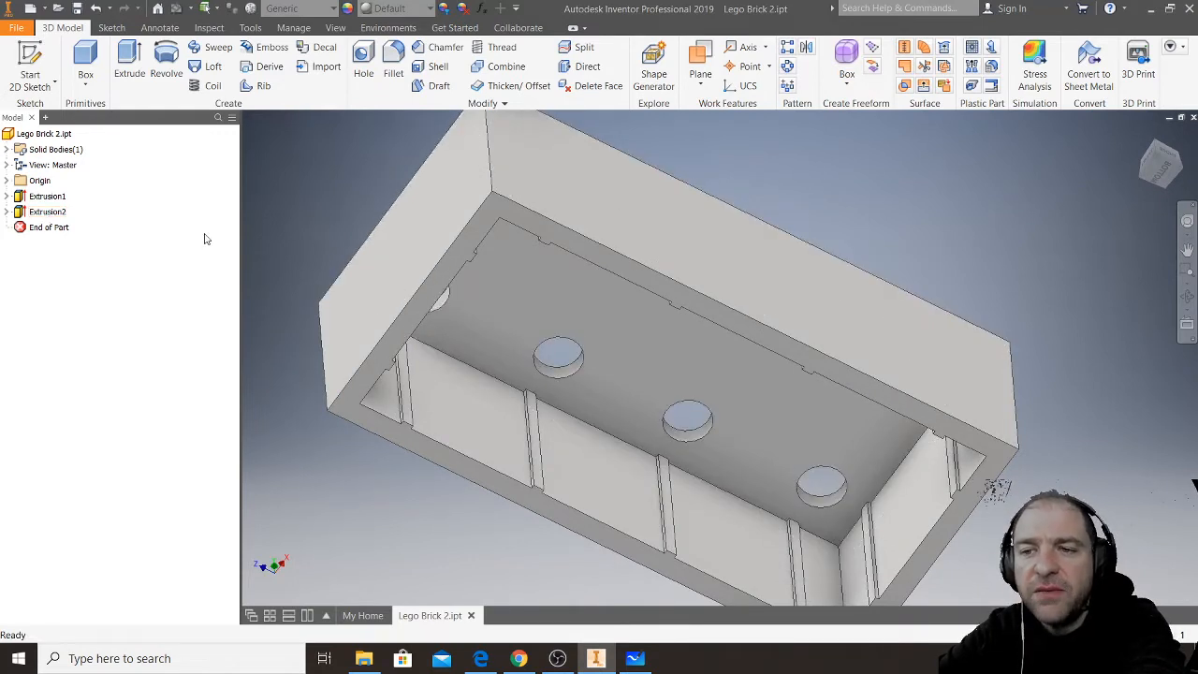
left_click(6, 211)
left_click(57, 215)
right_click(57, 216)
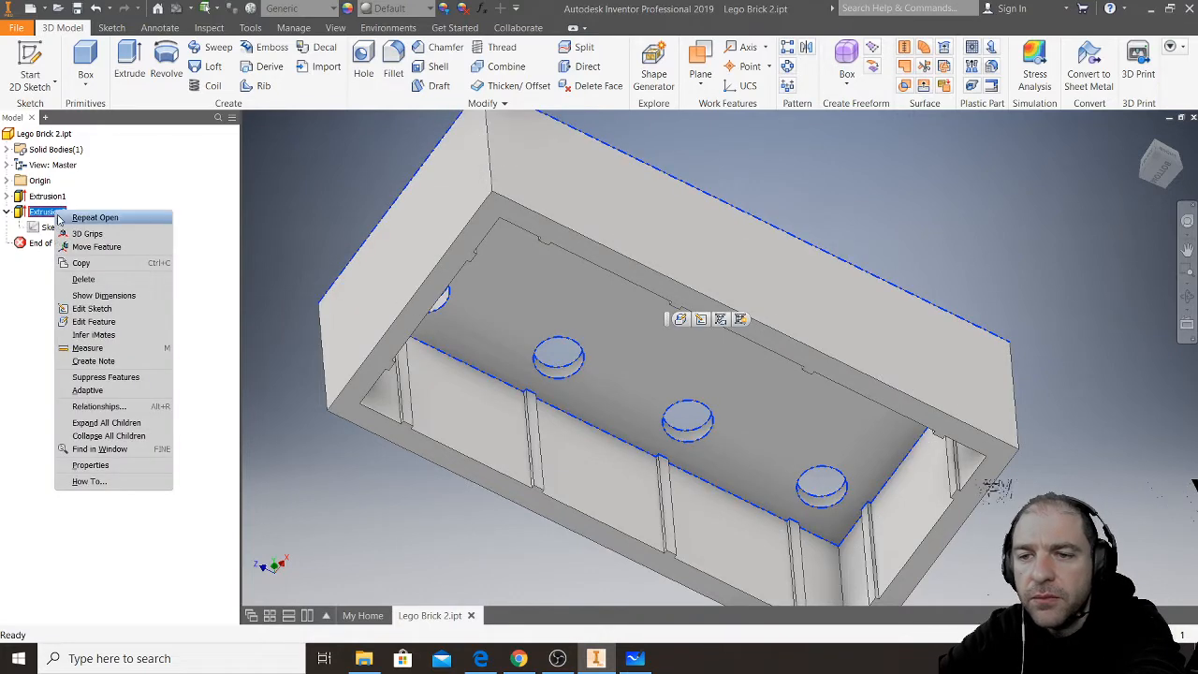
key("Escape")
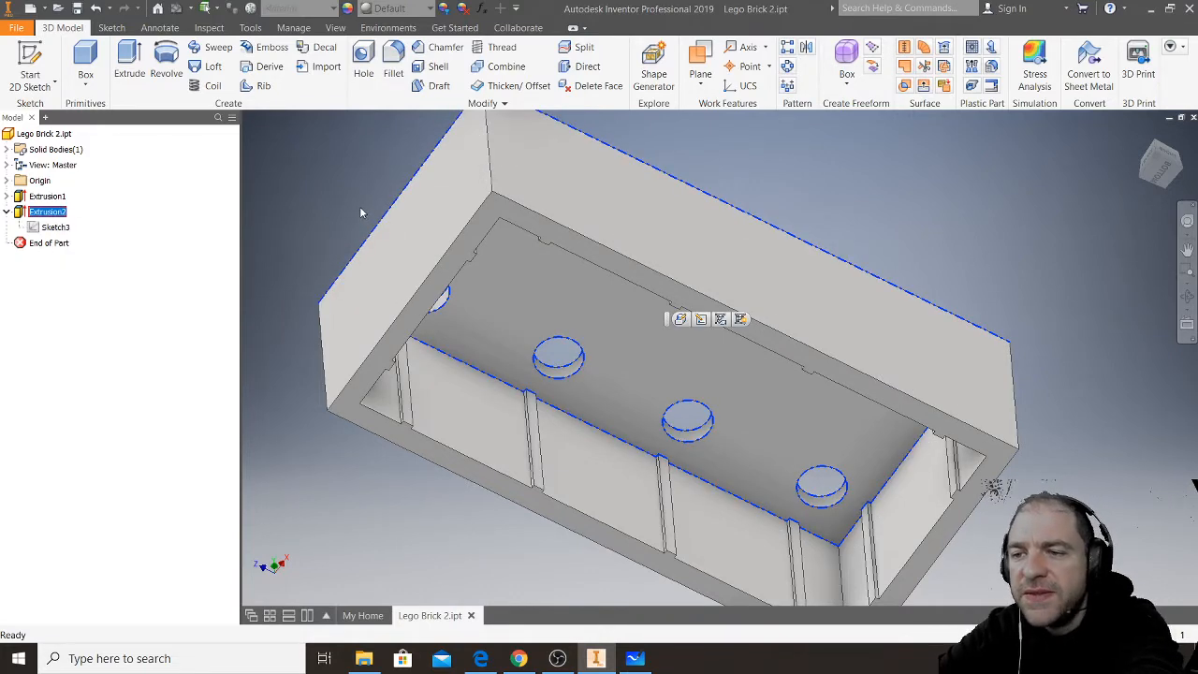
key("F6")
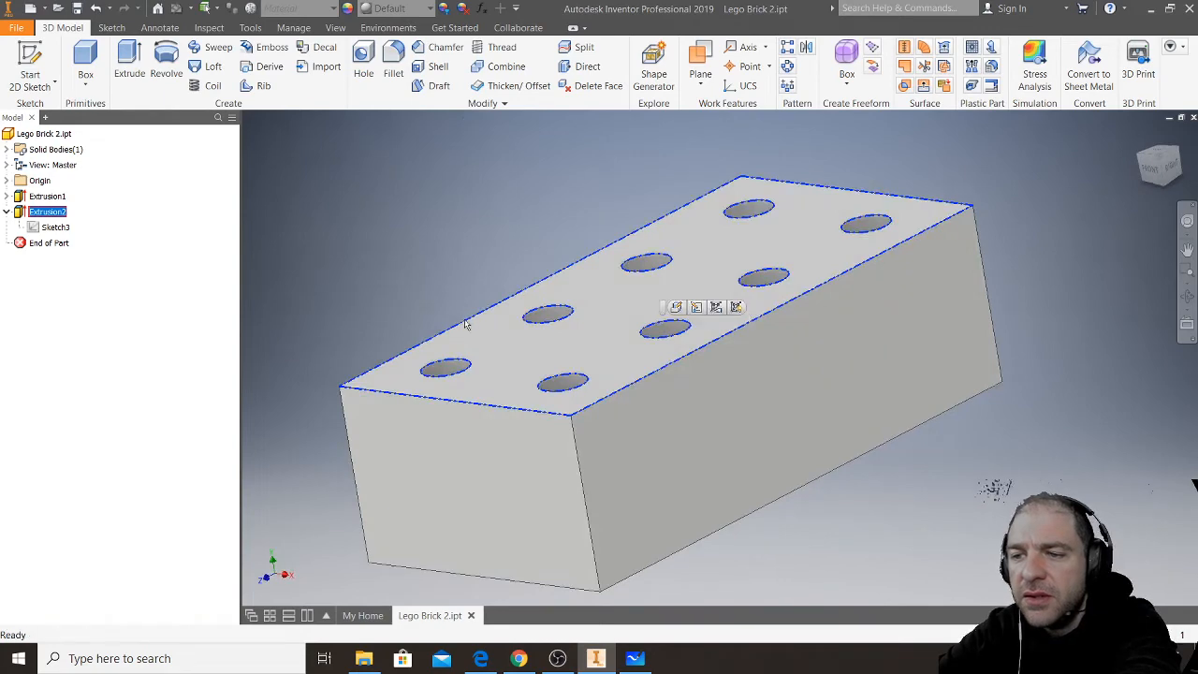
double_click(21, 215)
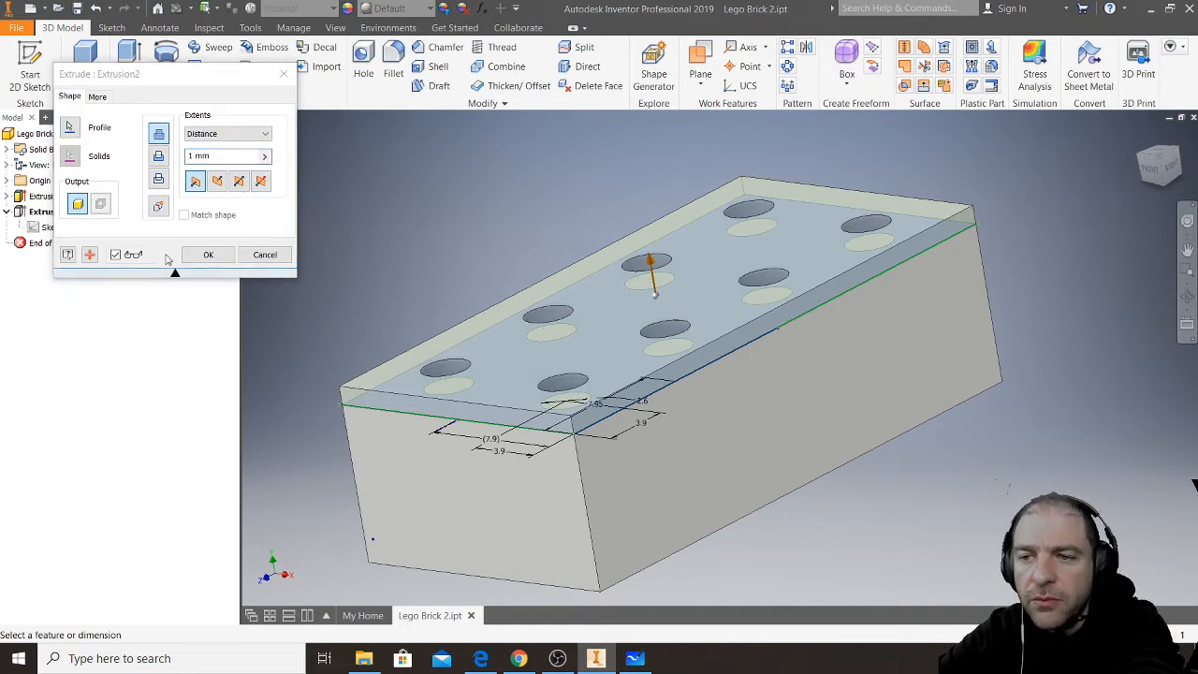
left_click(215, 254)
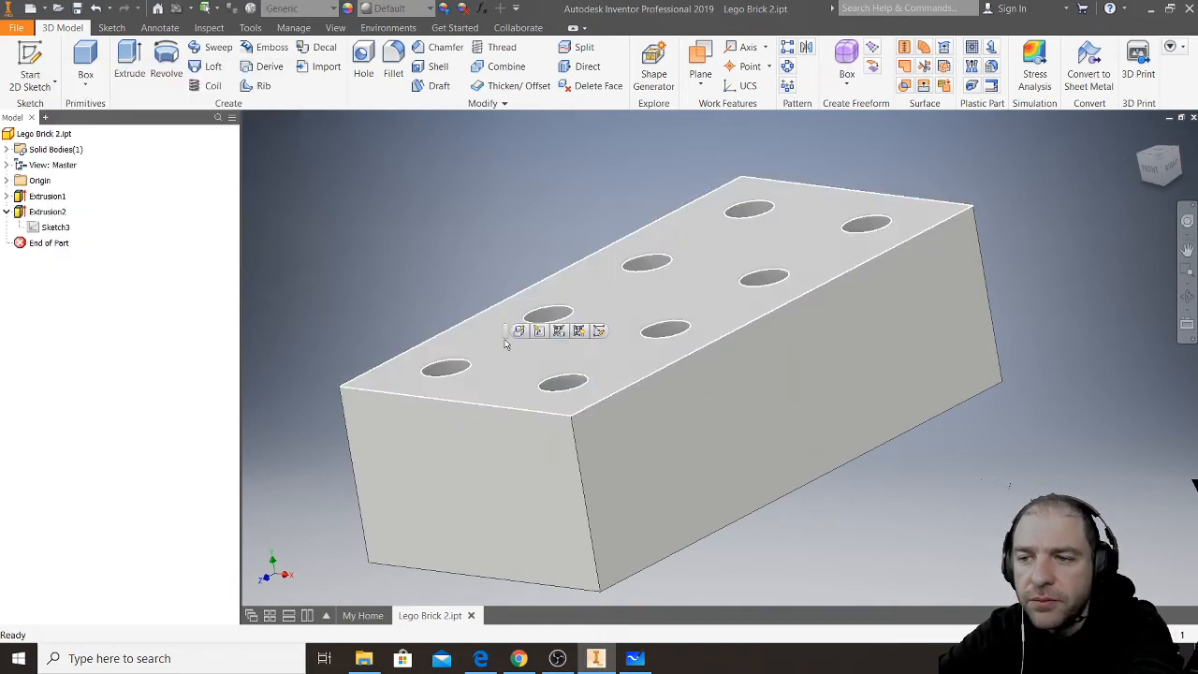
- Delete Extrusion2, the perforated top plate, together with its consumed sketch
left_click(505, 345)
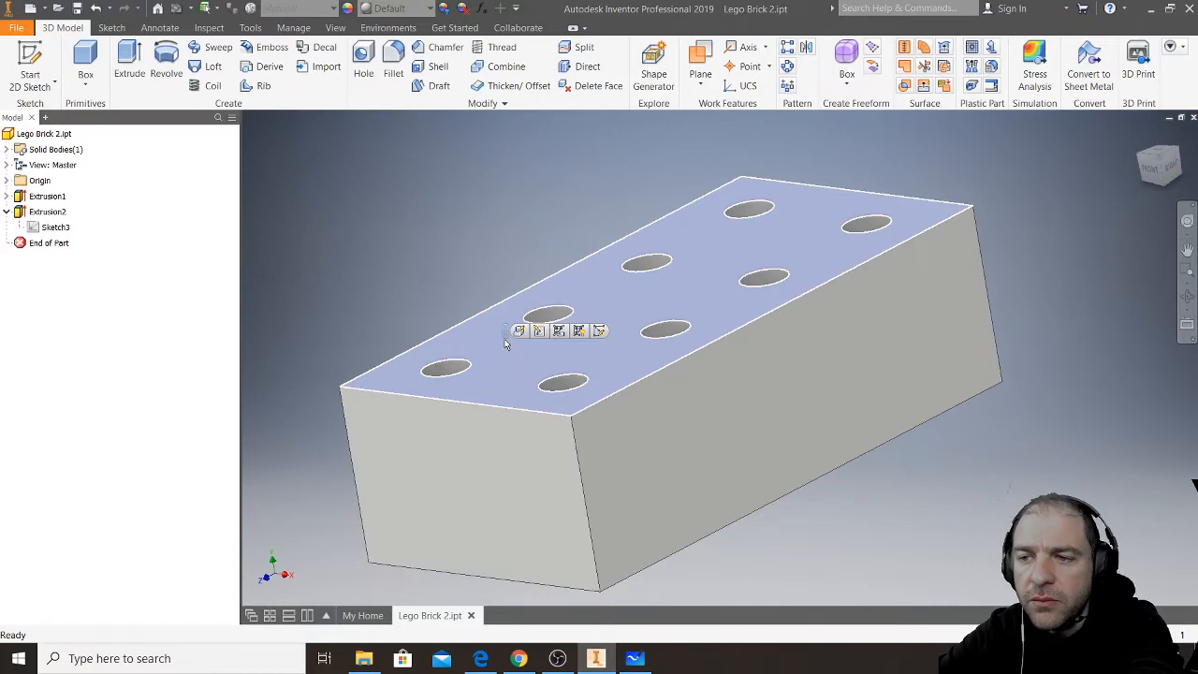
left_click(34, 214)
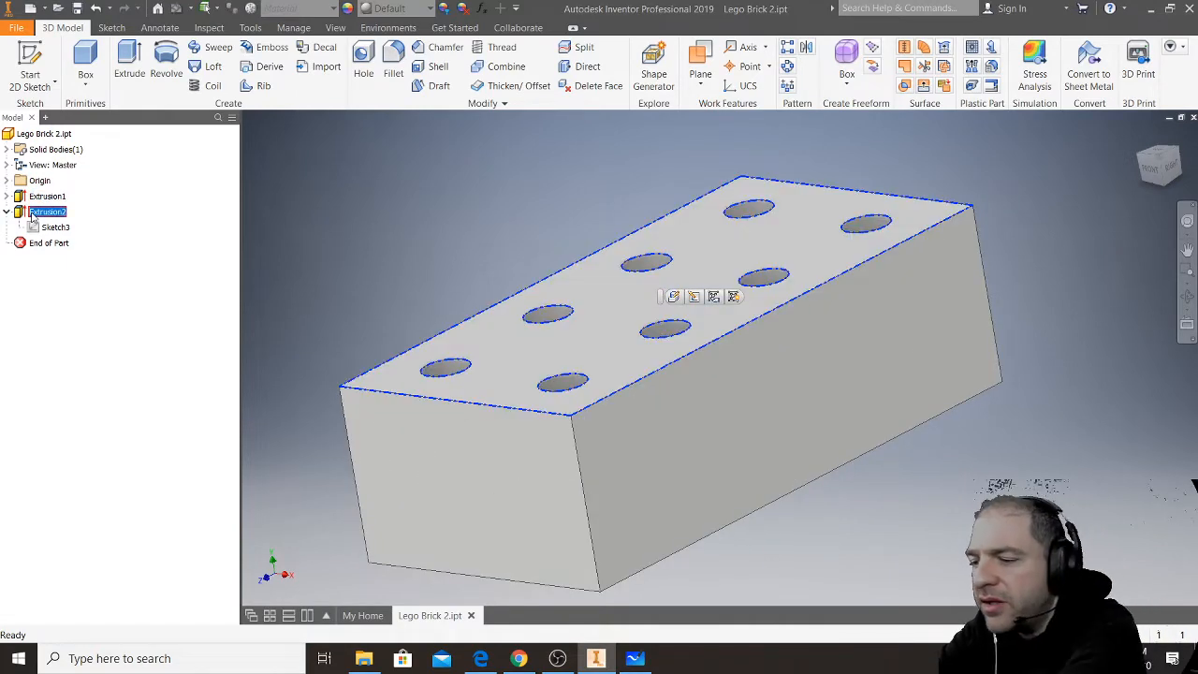
key("Delete")
left_click(169, 190)
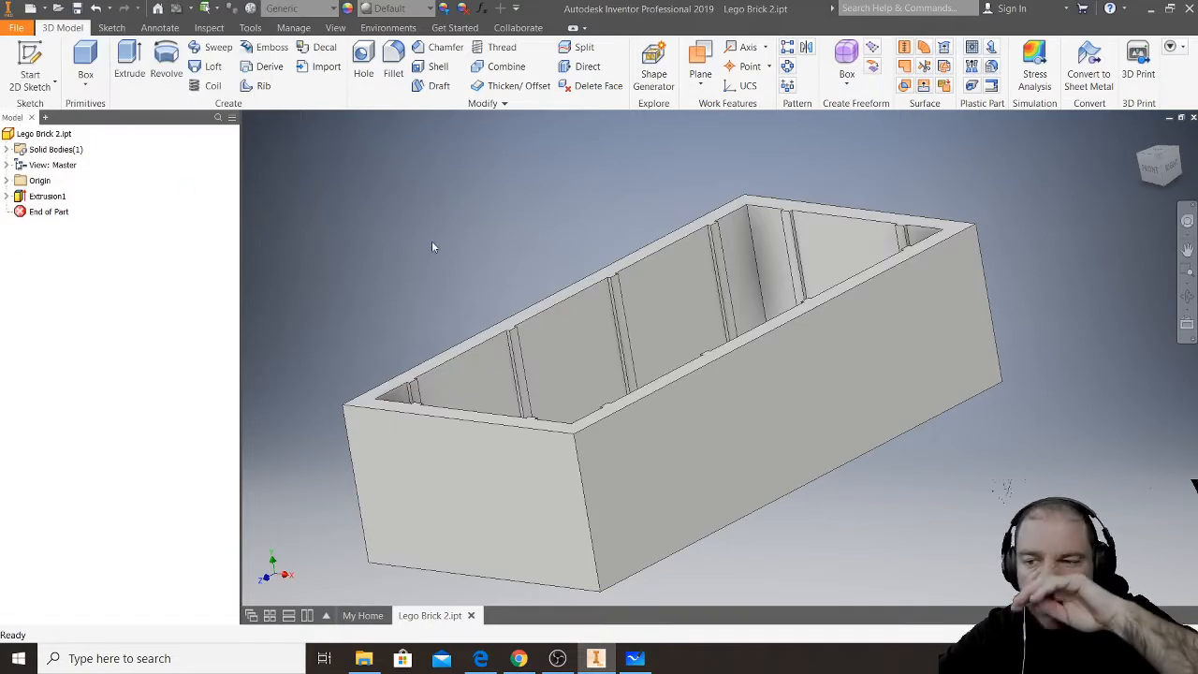
- View the remaining wall frame from above and highlight Sketch2 under Extrusion1
middle_click_drag(537, 250, 511, 208)
middle_click_drag(596, 254, 580, 327, "shift")
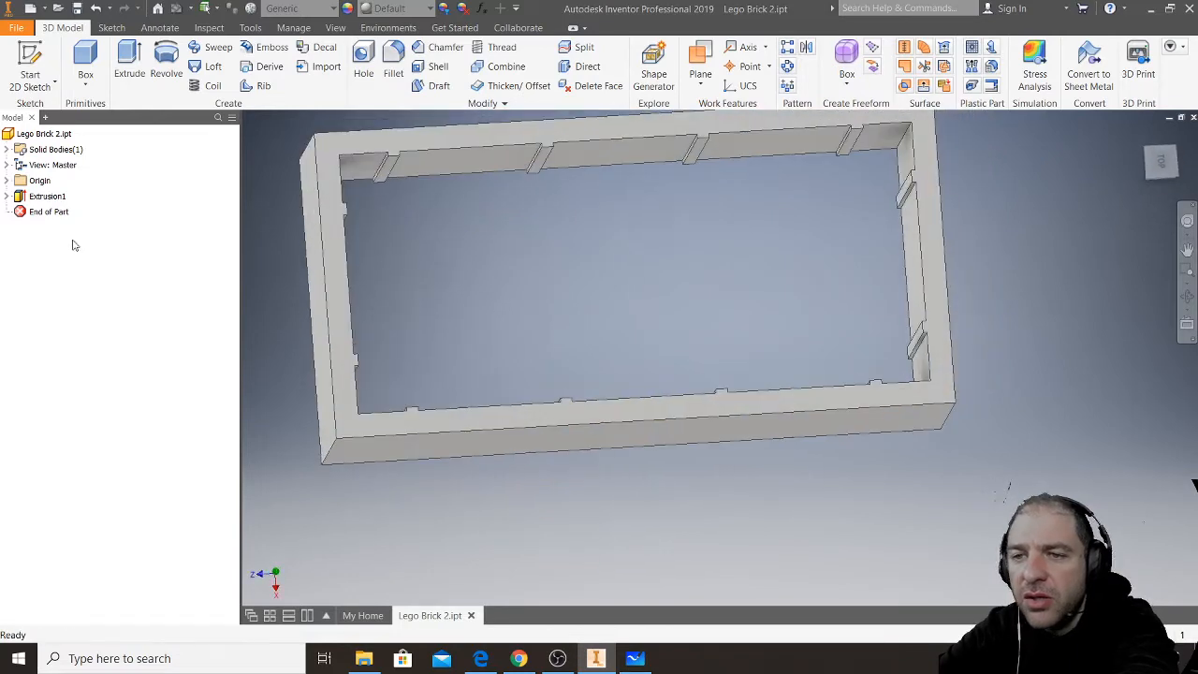
left_click(7, 196)
left_click(51, 212)
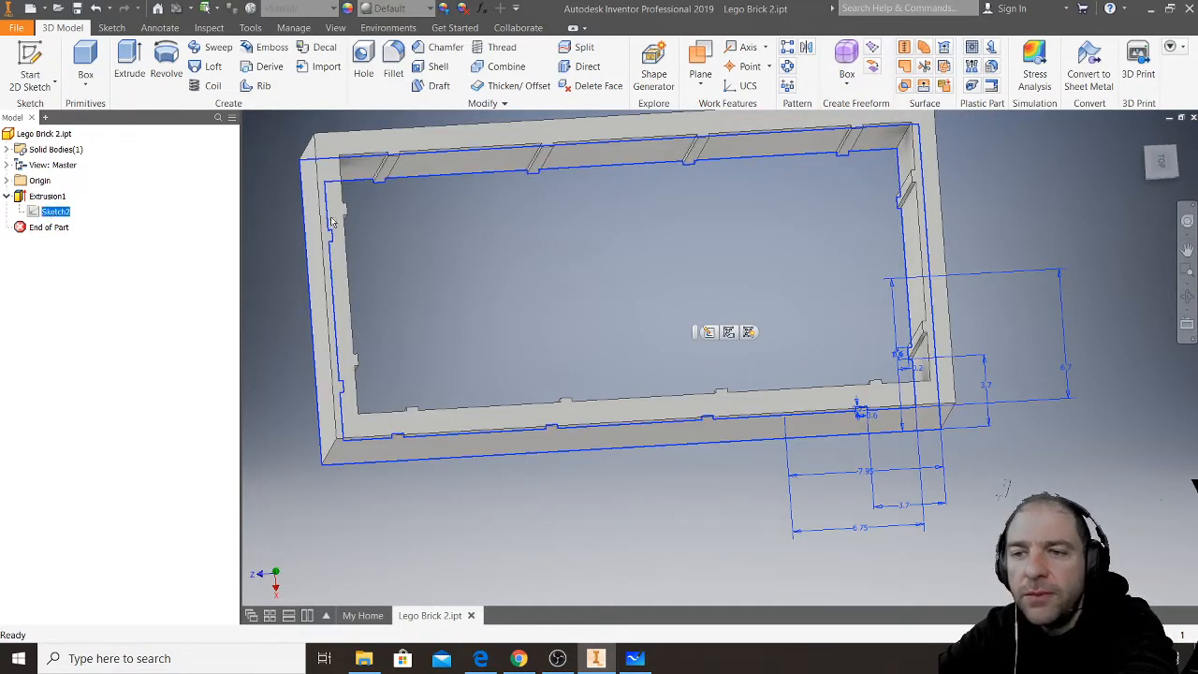
- Open Sketch2 for editing, examine the constraint state of its wall and notch lines, and finish the sketch without changes
double_click(35, 214)
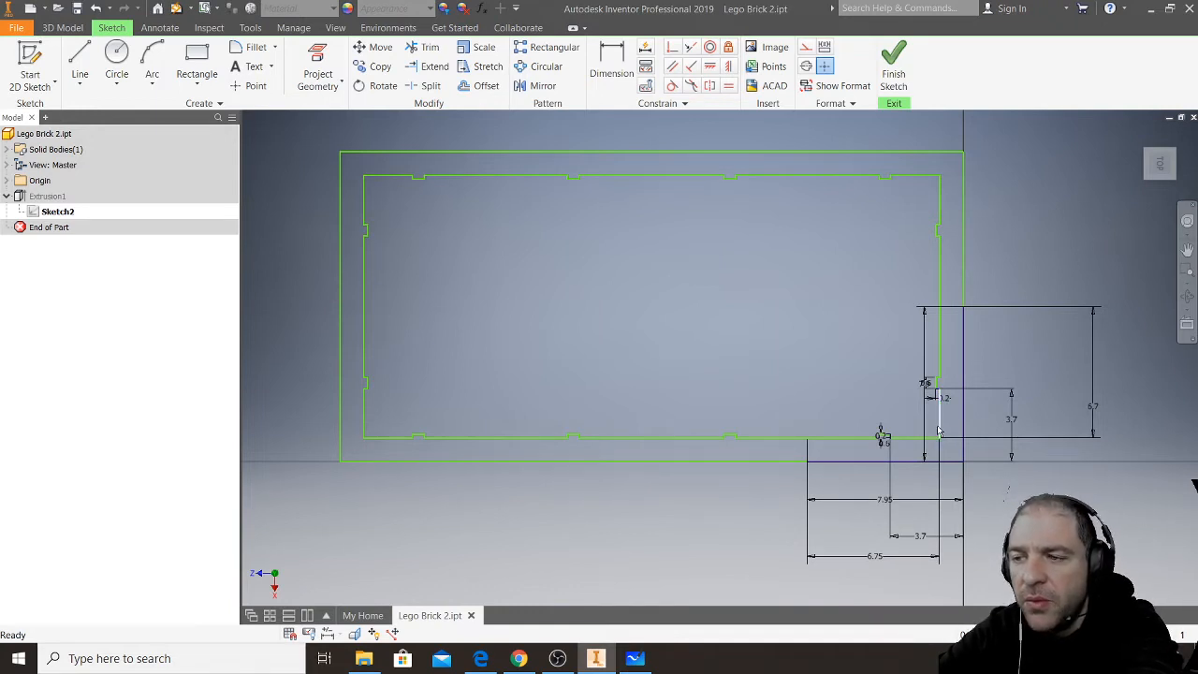
left_click(962, 291)
left_click(940, 241)
left_click(936, 226)
left_click(870, 224)
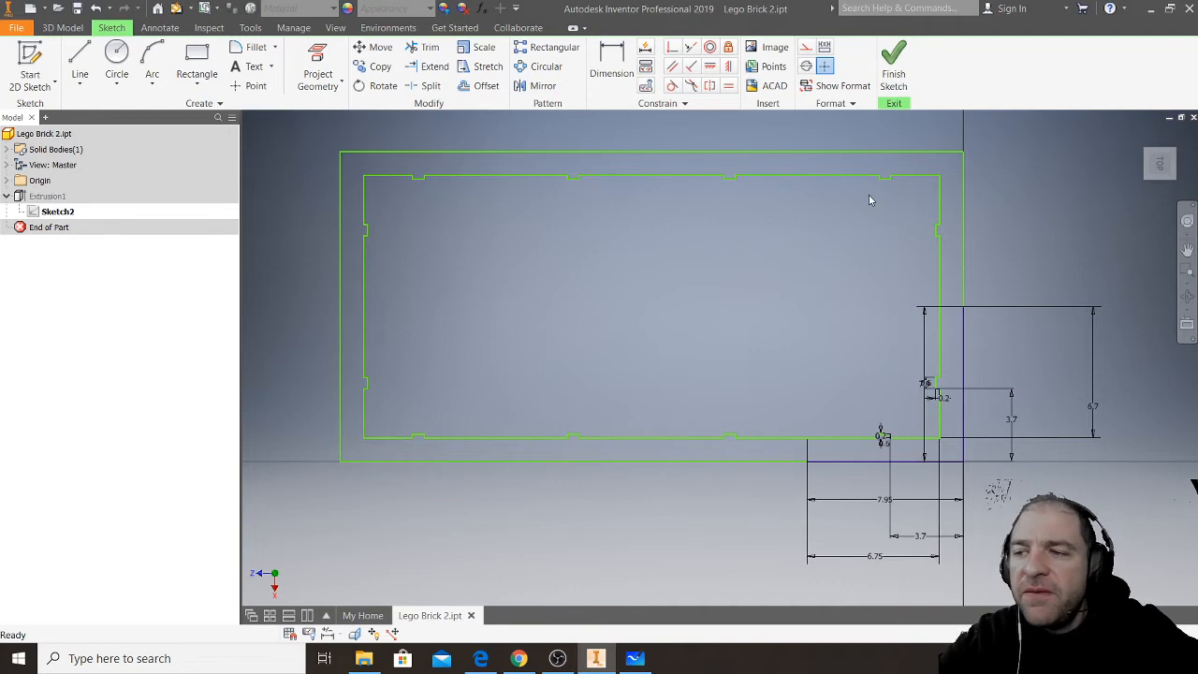
left_click(48, 213)
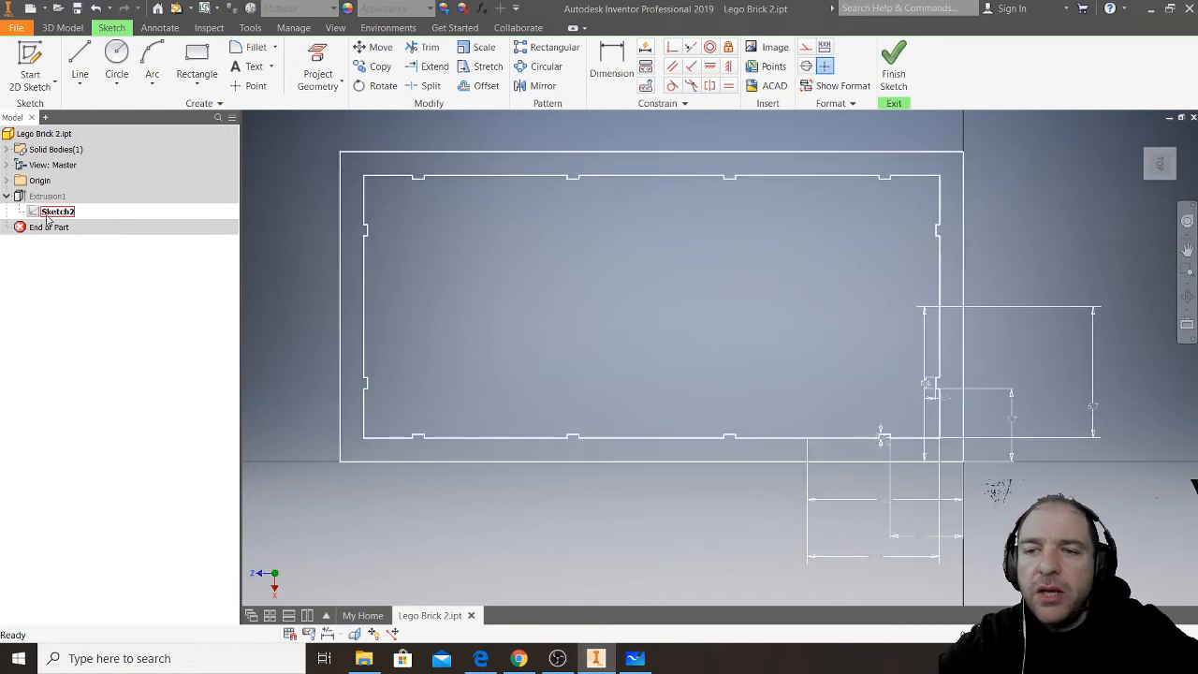
left_click(894, 66)
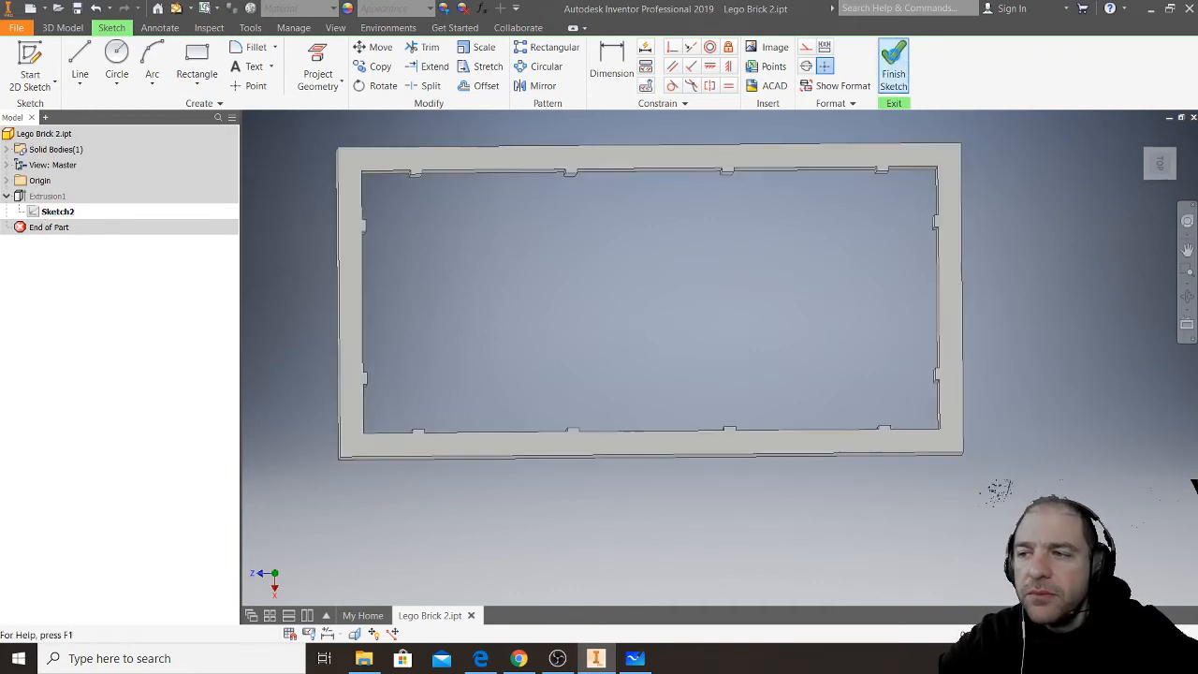
- Tilt the wall frame to show its inner notches and launch Epic Pen for on-screen annotation
middle_click_drag(588, 241, 622, 303)
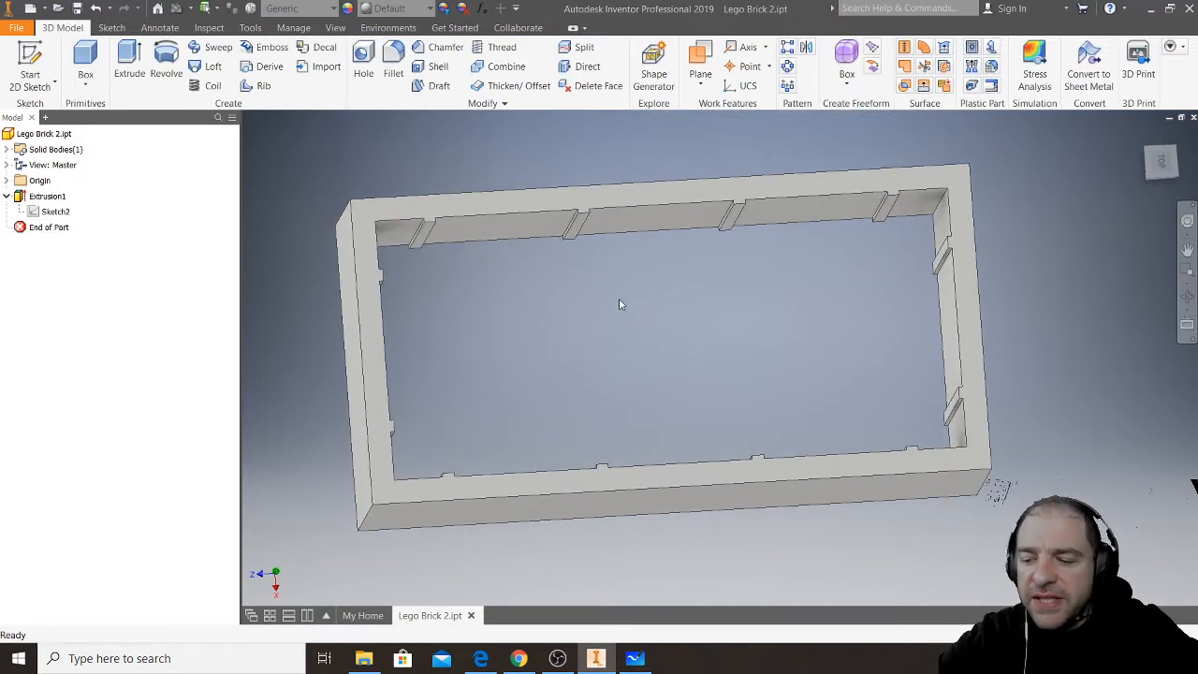
left_click(19, 658)
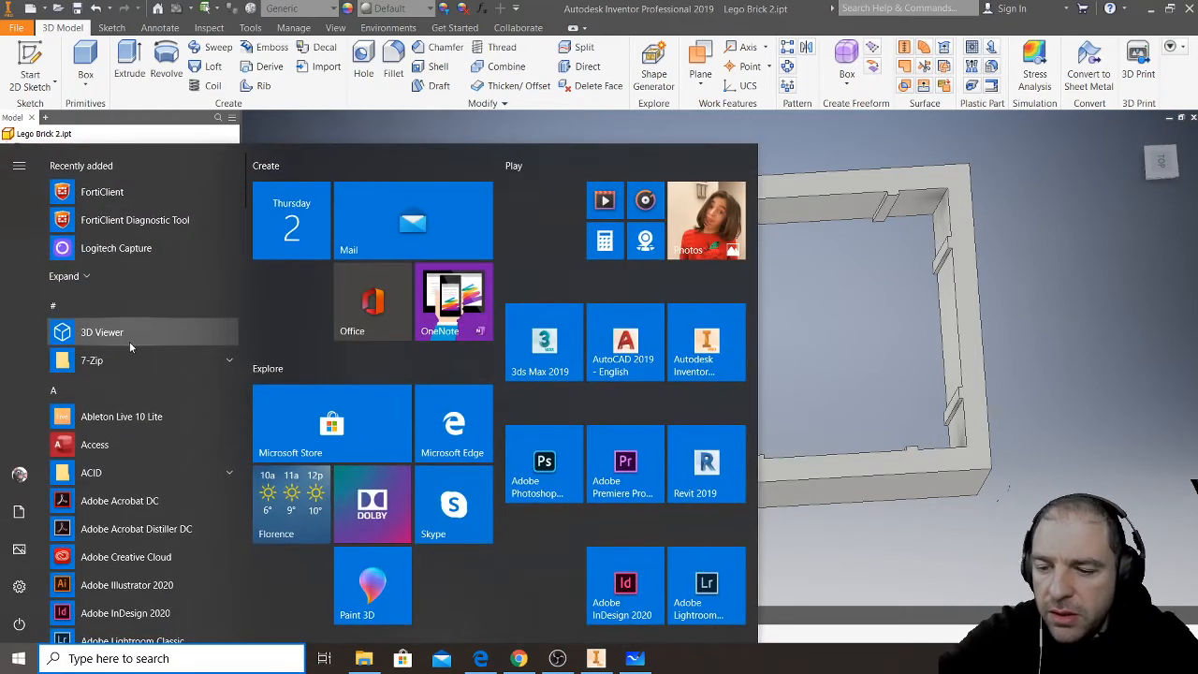
type("ep")
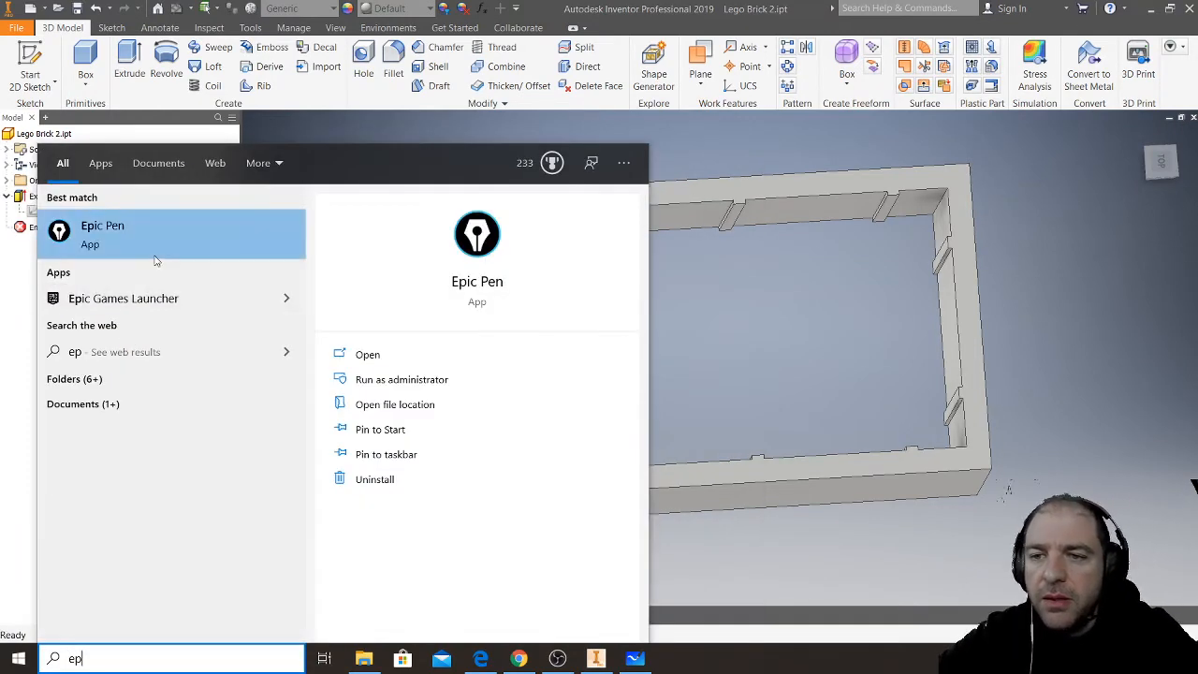
left_click(155, 255)
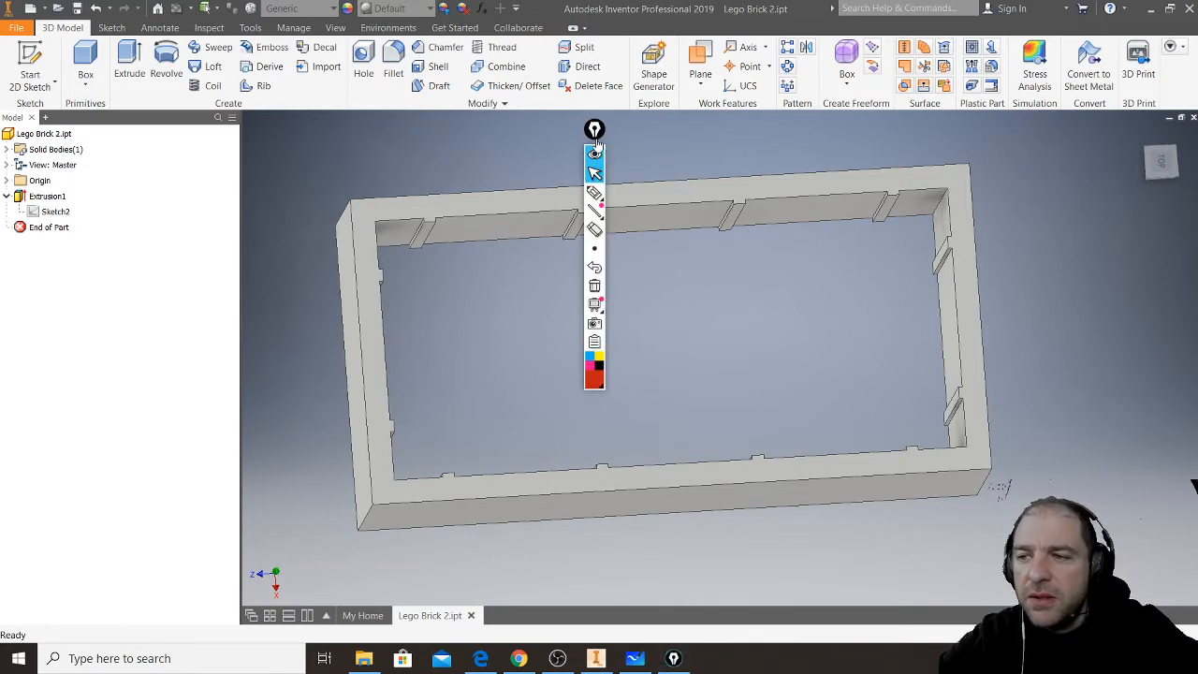
- Handwrite the red annotation "2x4 BRICK" inside the opening of the wall frame
left_click(595, 195)
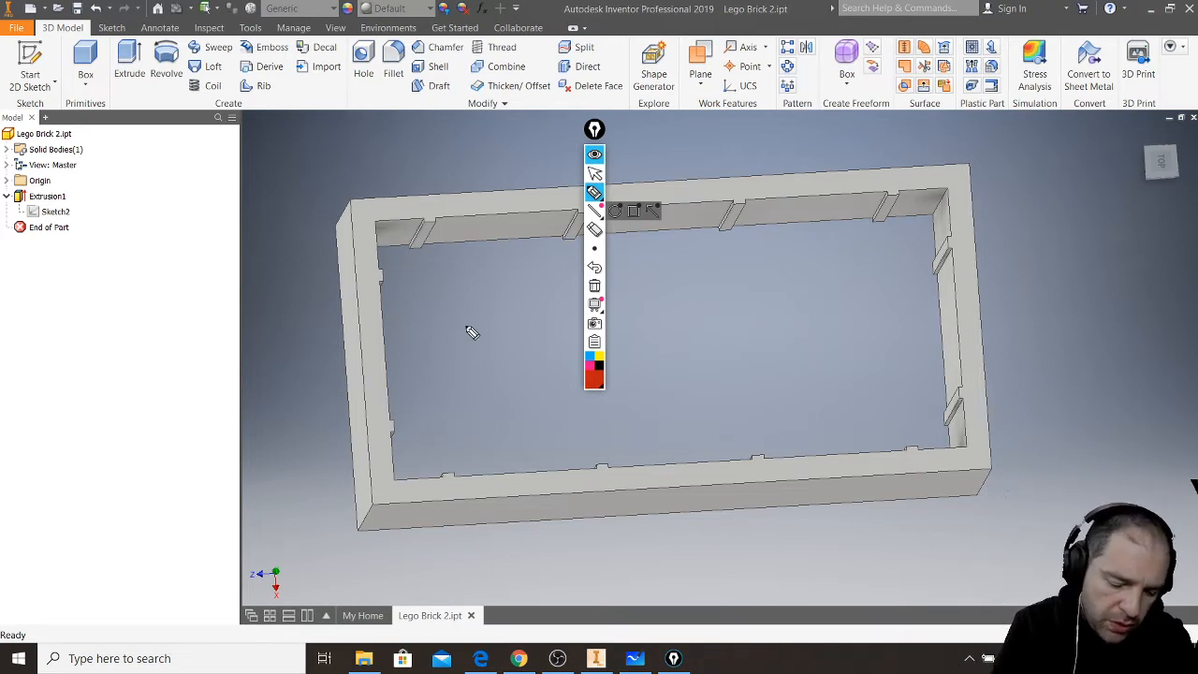
left_click_drag(445, 333, 479, 375)
left_click_drag(496, 326, 514, 364)
left_click_drag(531, 322, 494, 373)
mouse_move(550, 317)
left_mouse_down()
mouse_move(544, 351)
mouse_move(554, 348)
left_mouse_up()
left_click_drag(554, 312, 541, 383)
mouse_move(654, 328)
left_mouse_down()
mouse_move(658, 316)
mouse_move(682, 347)
mouse_move(727, 335)
mouse_move(763, 372)
mouse_move(789, 335)
mouse_move(805, 342)
left_mouse_up()
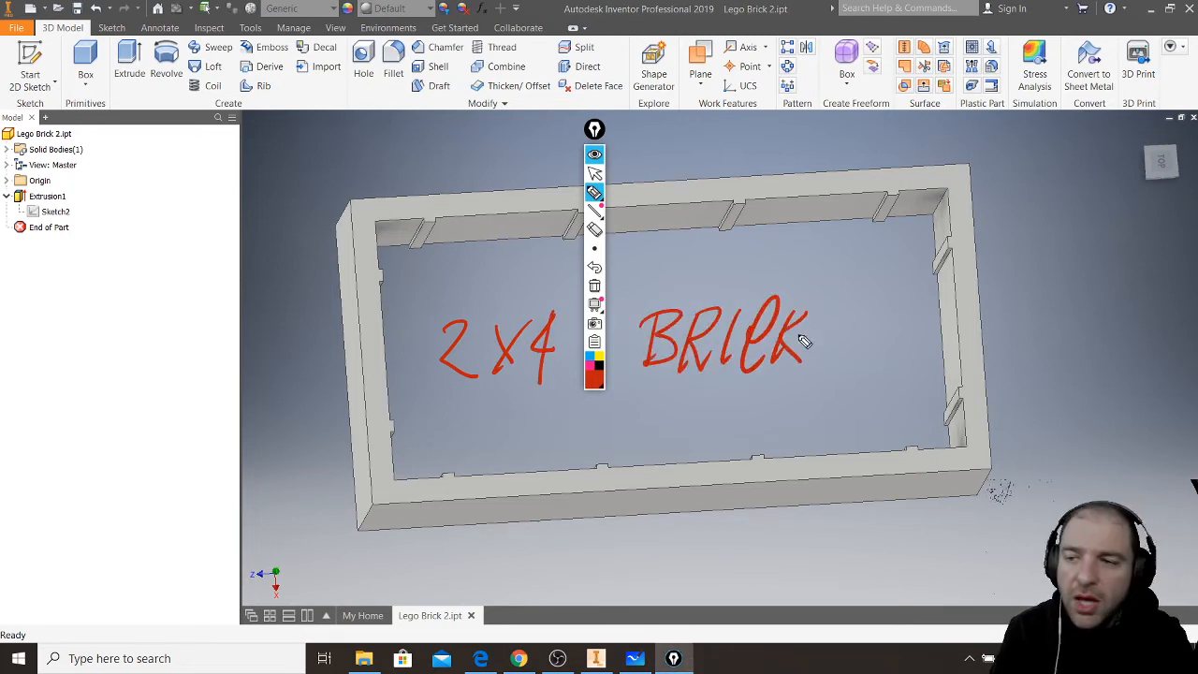
- Park the Epic Pen toolbar over the empty model browser area and draw eight red circles in two rows of four inside the frame
left_click(595, 174)
left_click_drag(595, 129, 41, 287)
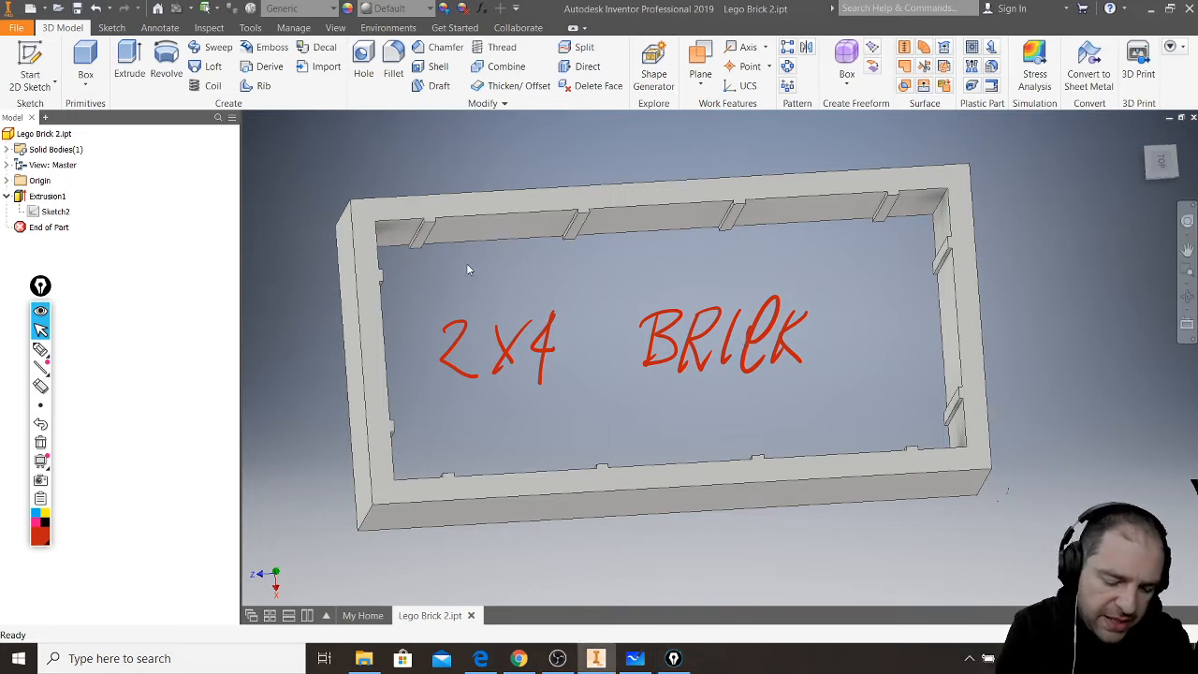
left_click(40, 348)
left_click_drag(426, 257, 429, 255)
left_click_drag(473, 412, 432, 401)
left_click_drag(562, 248, 560, 249)
mouse_move(604, 398)
left_mouse_down()
mouse_move(608, 421)
mouse_move(599, 395)
left_mouse_up()
mouse_move(712, 237)
left_mouse_down()
mouse_move(690, 273)
mouse_move(710, 236)
left_mouse_up()
left_click_drag(740, 378, 736, 378)
left_click_drag(880, 226, 875, 228)
mouse_move(906, 368)
left_mouse_down()
mouse_move(930, 393)
mouse_move(906, 368)
left_mouse_up()
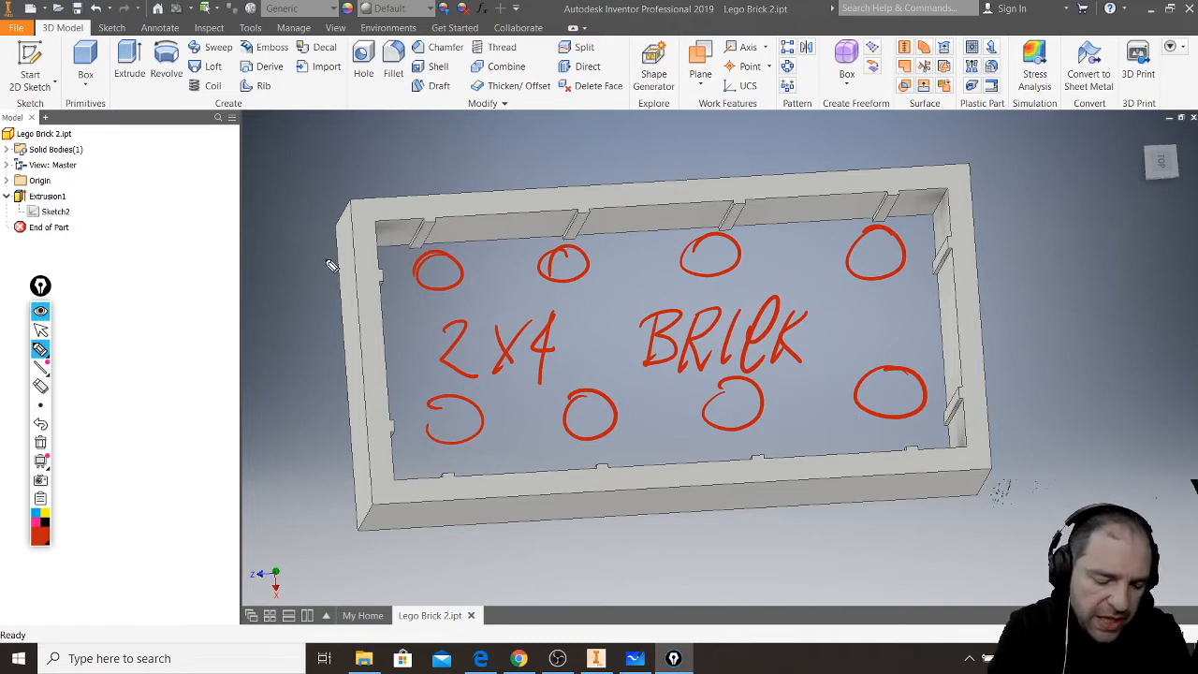
- Draw double-headed arrows along the frame's short and long sides, and mark its height with an I-shaped bar labelled H
mouse_move(316, 236)
left_mouse_down()
mouse_move(323, 440)
mouse_move(341, 418)
mouse_move(324, 250)
left_mouse_up()
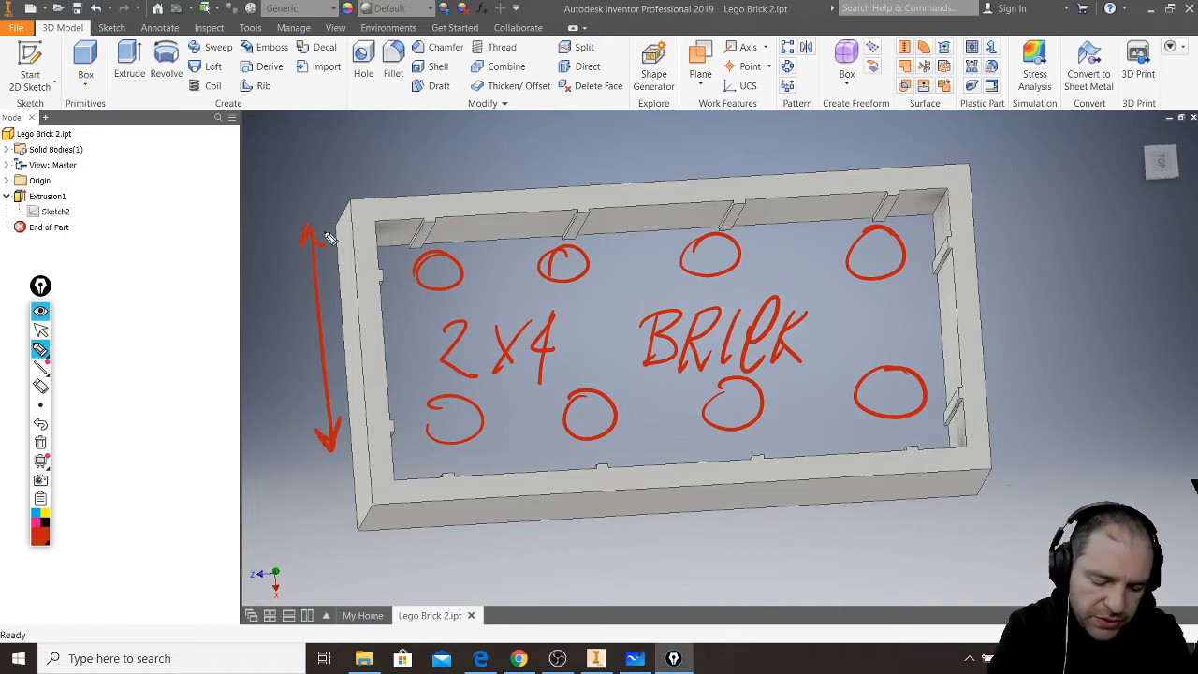
mouse_move(441, 535)
left_mouse_down()
mouse_move(908, 480)
mouse_move(901, 493)
mouse_move(473, 548)
left_mouse_up()
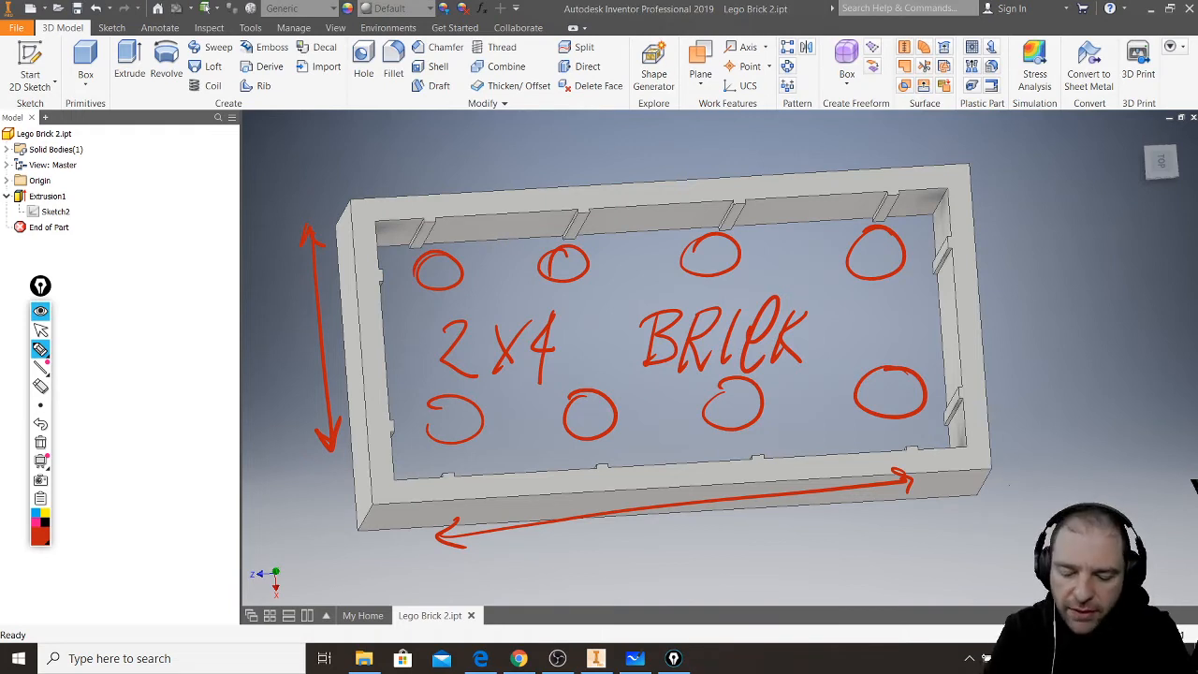
left_click_drag(1024, 442, 1029, 506)
left_click_drag(1000, 512, 1045, 506)
mouse_move(1007, 437)
left_mouse_down()
mouse_move(1050, 433)
mouse_move(1071, 498)
mouse_move(1104, 466)
left_mouse_up()
left_click_drag(1103, 431, 1108, 501)
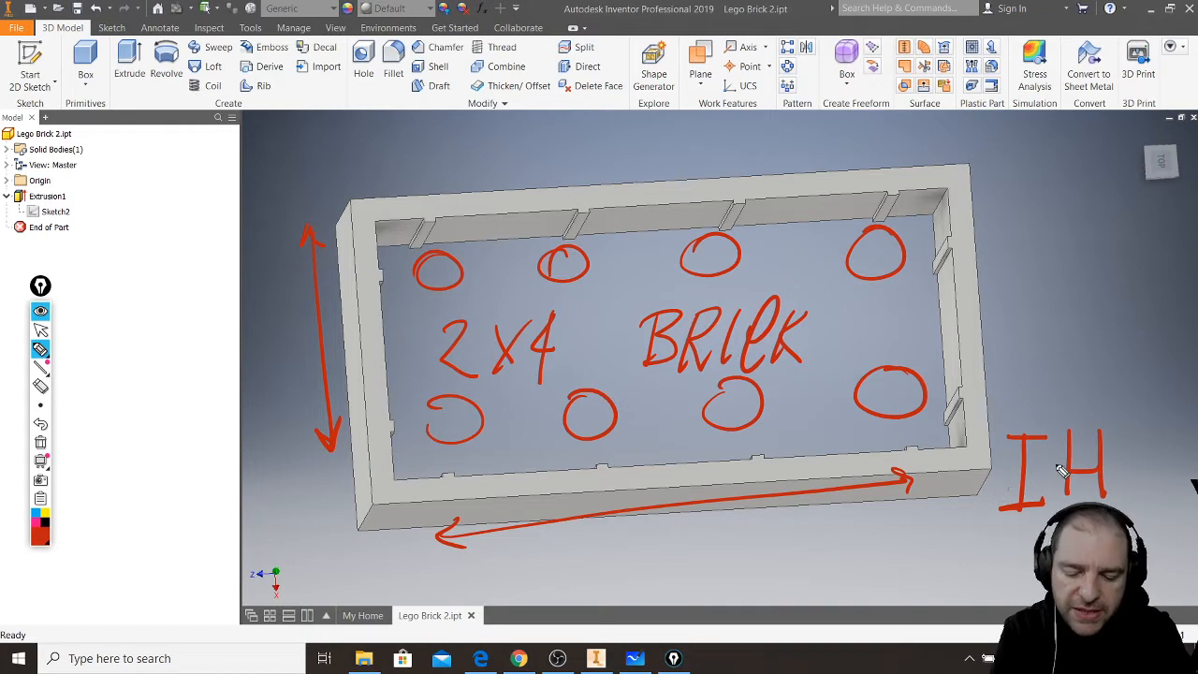
- Draw four level lines beside the frame spanned by a double-headed arrow and label them 3
left_click_drag(978, 411, 1072, 417)
left_click_drag(979, 373, 1064, 386)
left_click_drag(983, 333, 1065, 347)
mouse_move(979, 300)
left_mouse_down()
mouse_move(1073, 309)
mouse_move(1018, 410)
mouse_move(1031, 397)
left_mouse_up()
left_click_drag(1017, 317, 1092, 336)
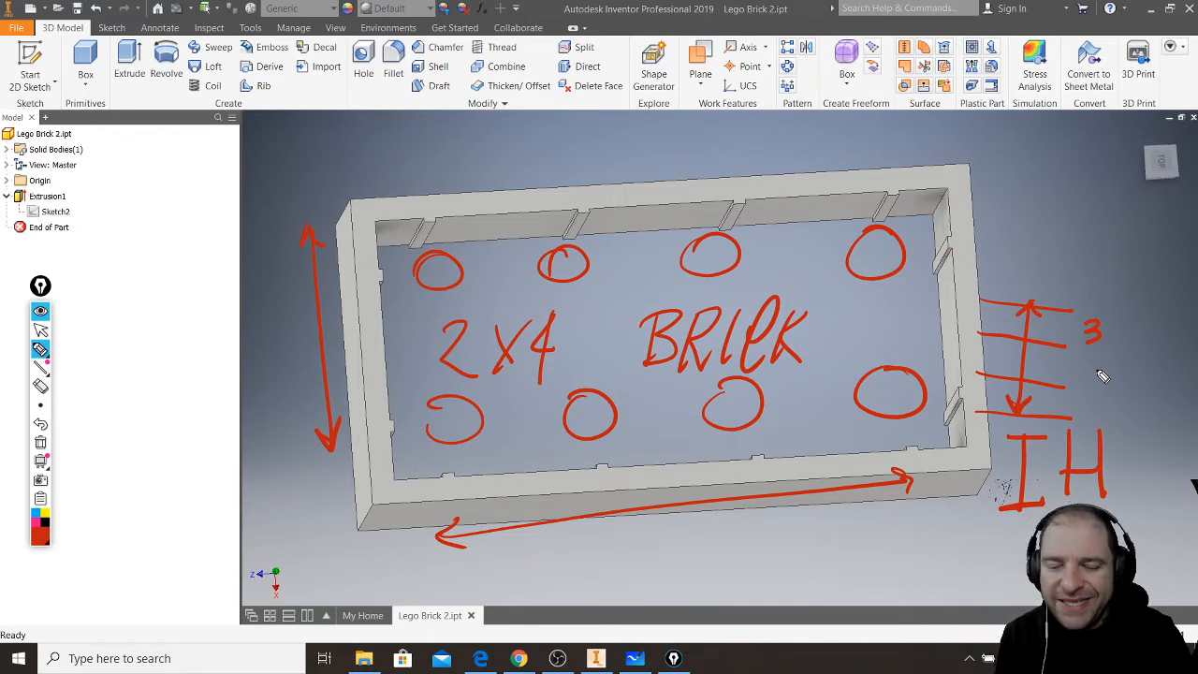
- Sketch a stack of three plates with studs beside a single brick of equal height, and clear all annotations
mouse_move(729, 569)
left_mouse_down()
mouse_move(927, 582)
mouse_move(763, 556)
mouse_move(926, 579)
left_mouse_up()
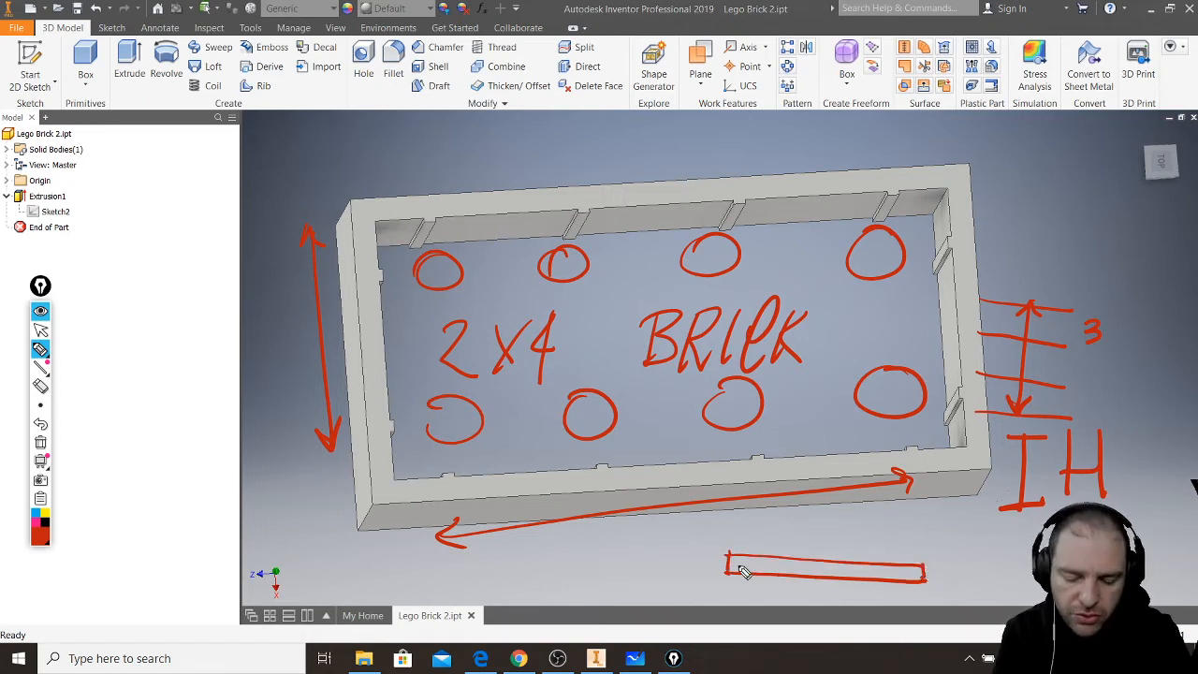
mouse_move(731, 561)
left_mouse_down()
mouse_move(733, 533)
mouse_move(923, 551)
mouse_move(925, 562)
left_mouse_up()
mouse_move(732, 531)
left_mouse_down()
mouse_move(735, 517)
mouse_move(921, 526)
mouse_move(921, 542)
left_mouse_up()
mouse_move(762, 512)
left_mouse_down()
mouse_move(894, 513)
mouse_move(956, 567)
mouse_move(1037, 579)
left_mouse_up()
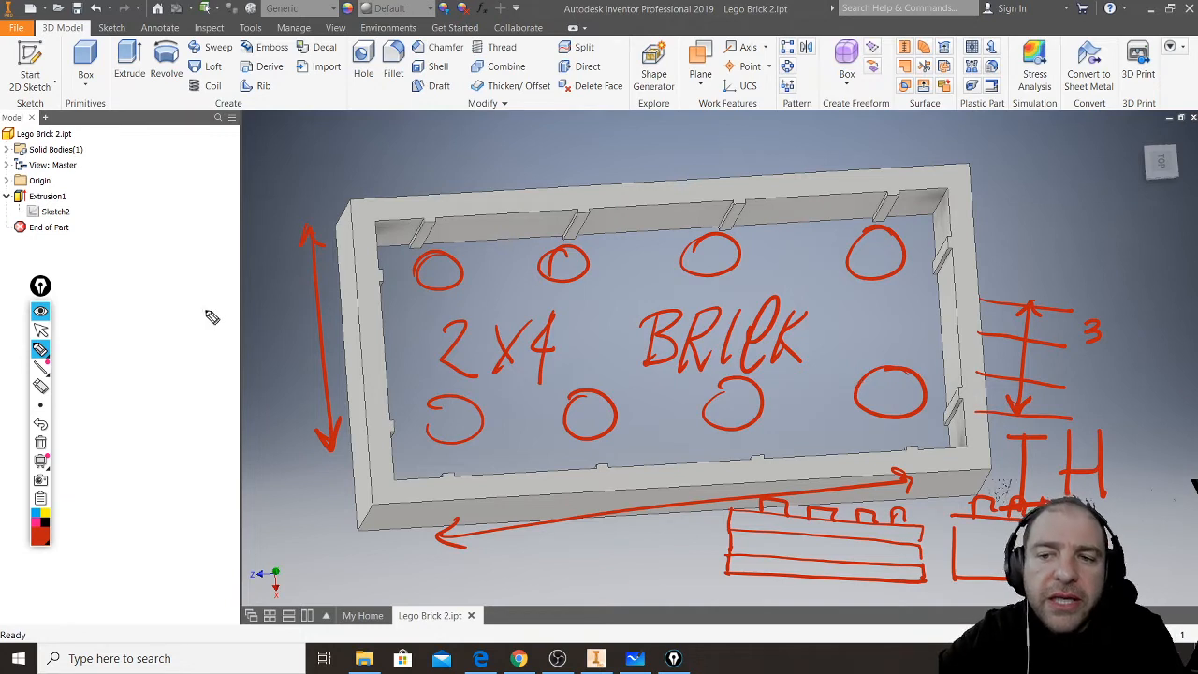
left_click(40, 442)
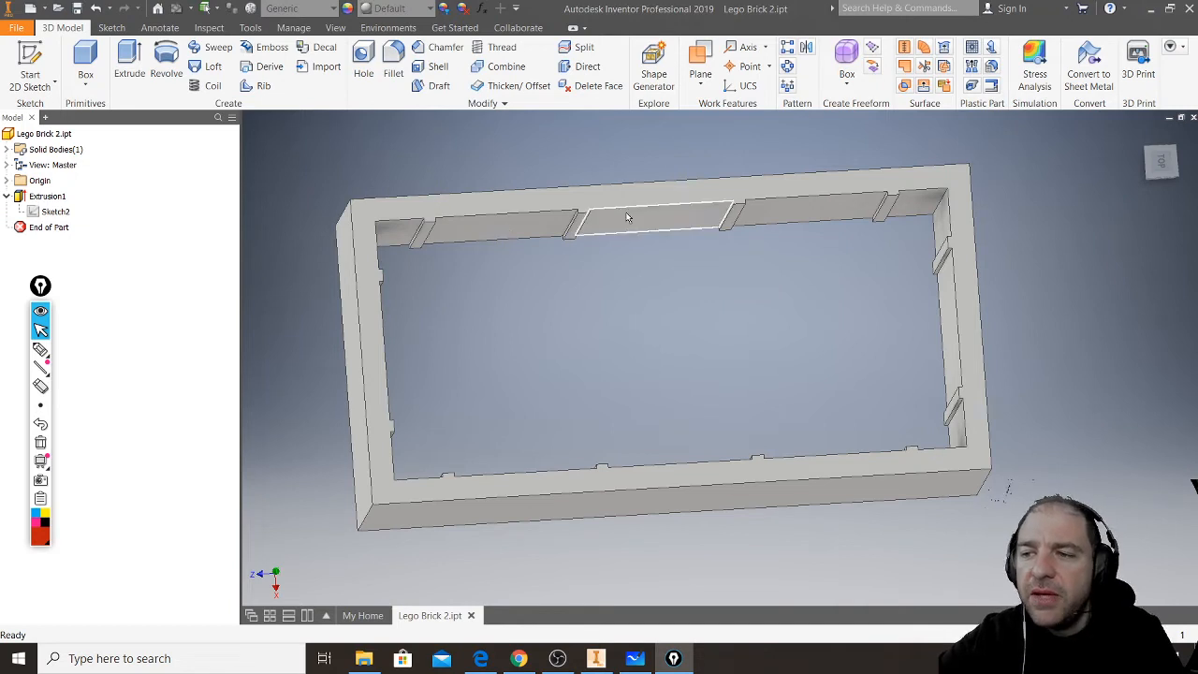
- Open Sketch2 under Extrusion1 and examine the wall outlines, notches and dimensions
left_click(977, 330)
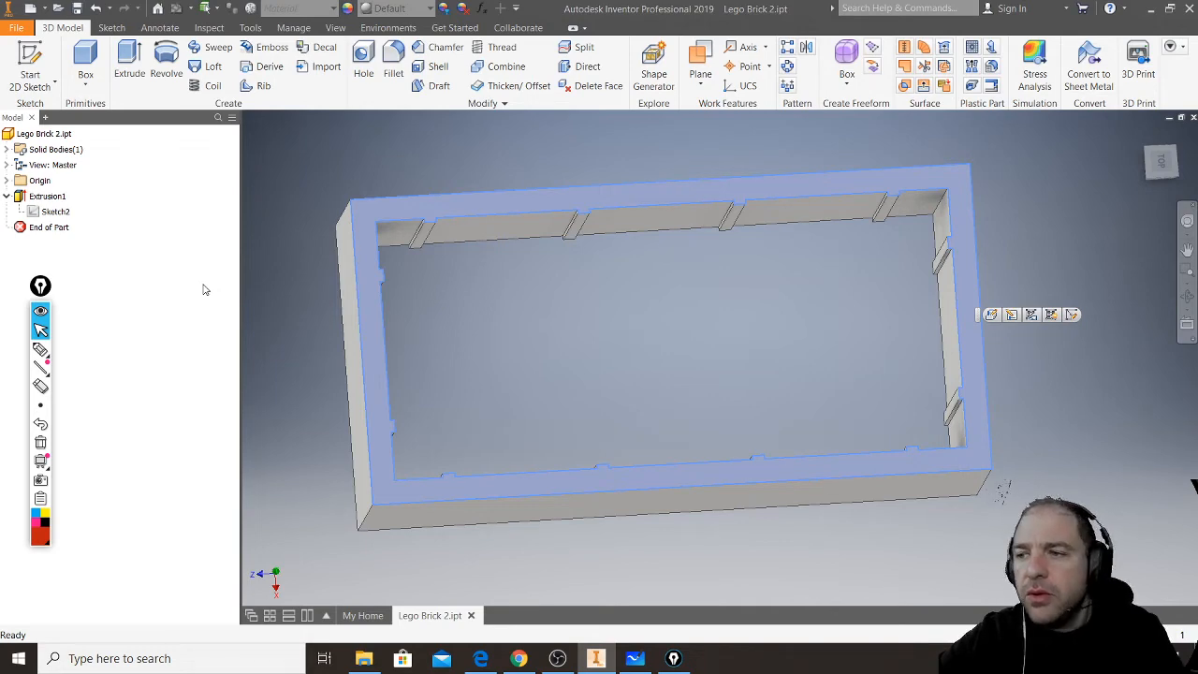
double_click(54, 213)
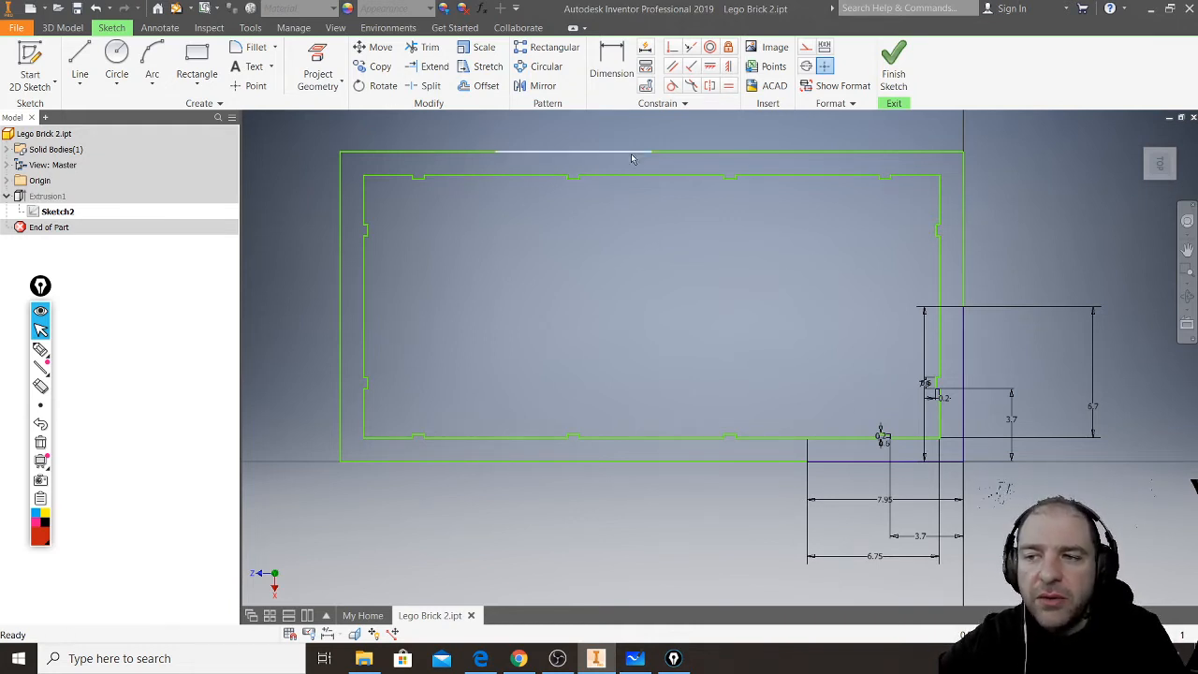
left_click_drag(650, 129, 664, 496)
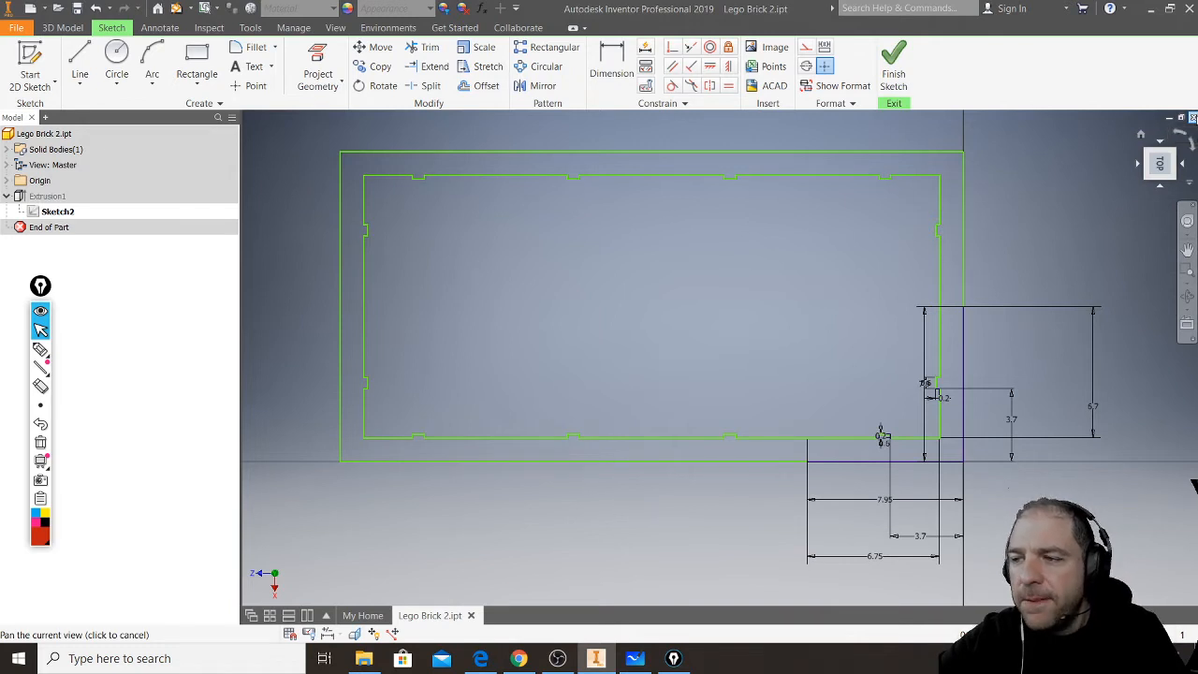
left_click(1193, 117)
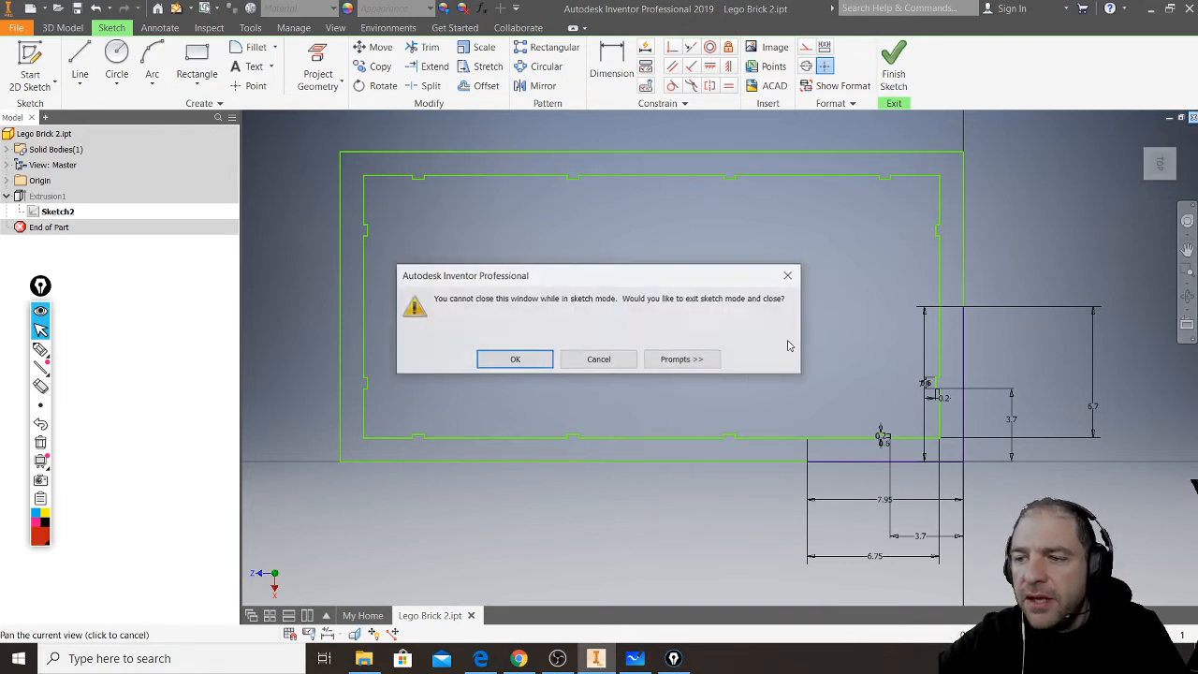
left_click(592, 360)
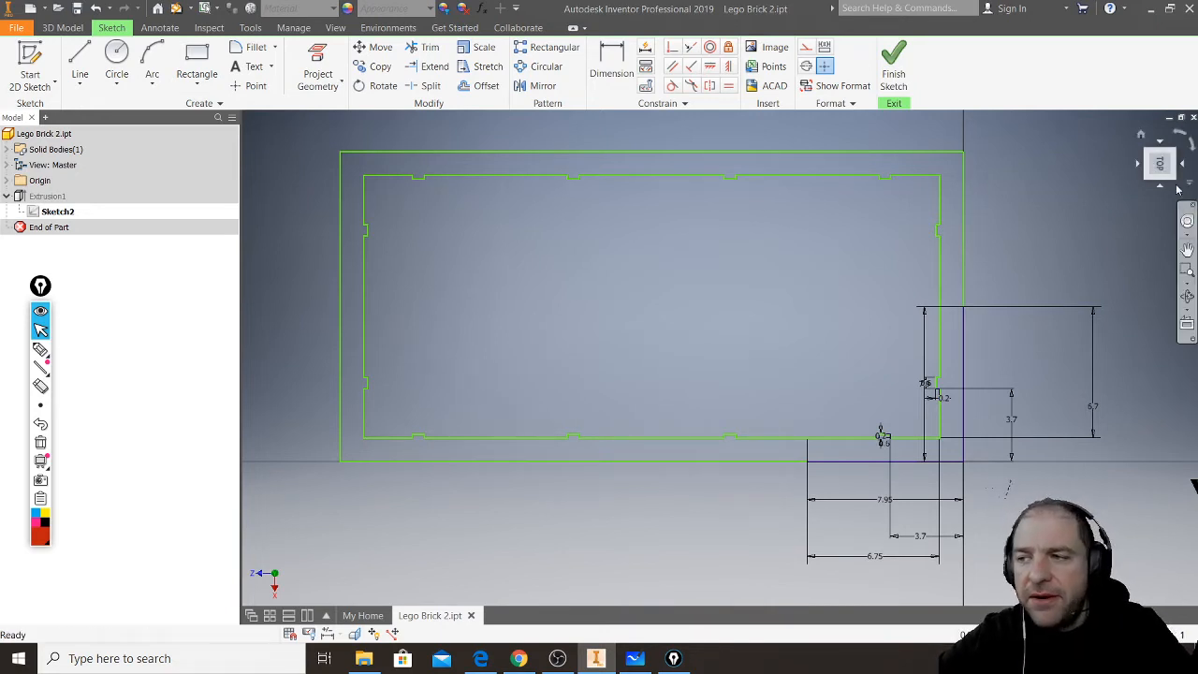
left_click(1193, 117)
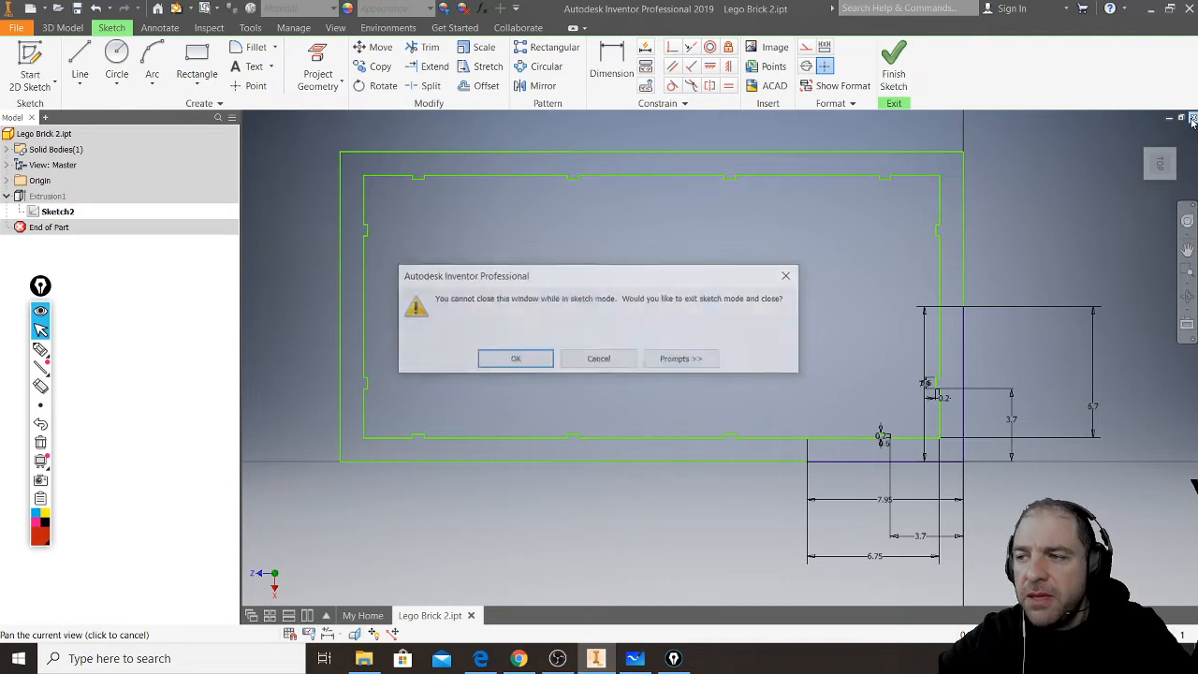
left_click(596, 359)
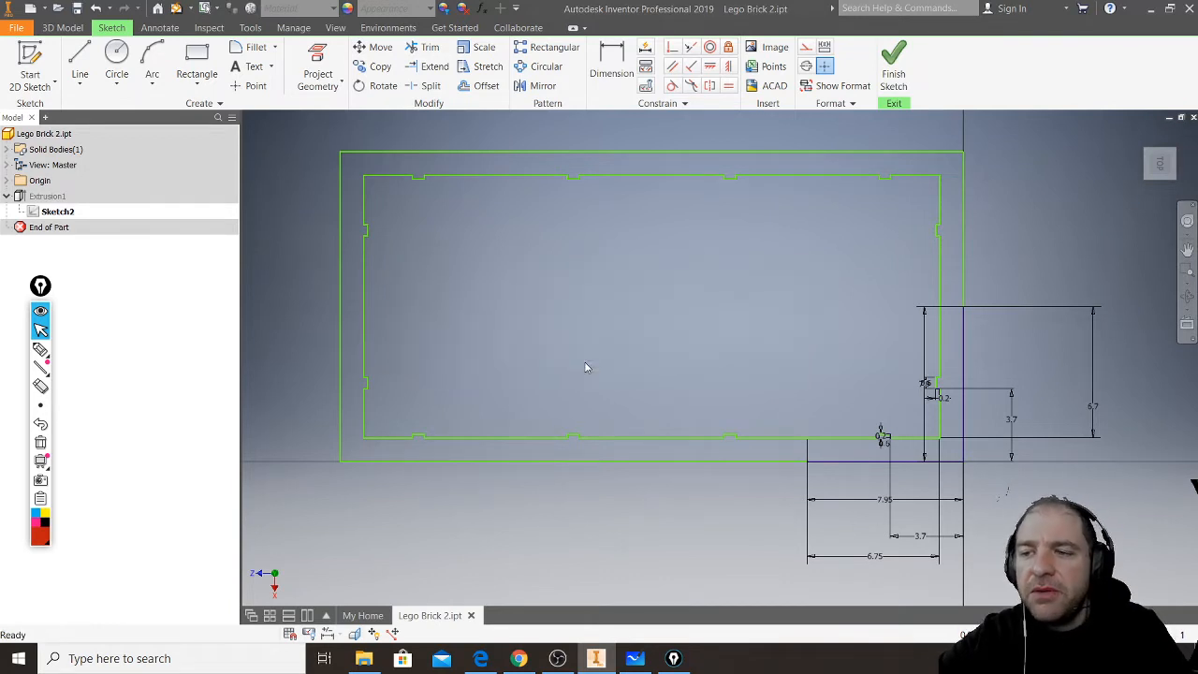
- Close Lego Brick 2.ipt without saving, exiting its sketch, and open 2x4 brick.ipt from the recent documents
left_click(1193, 117)
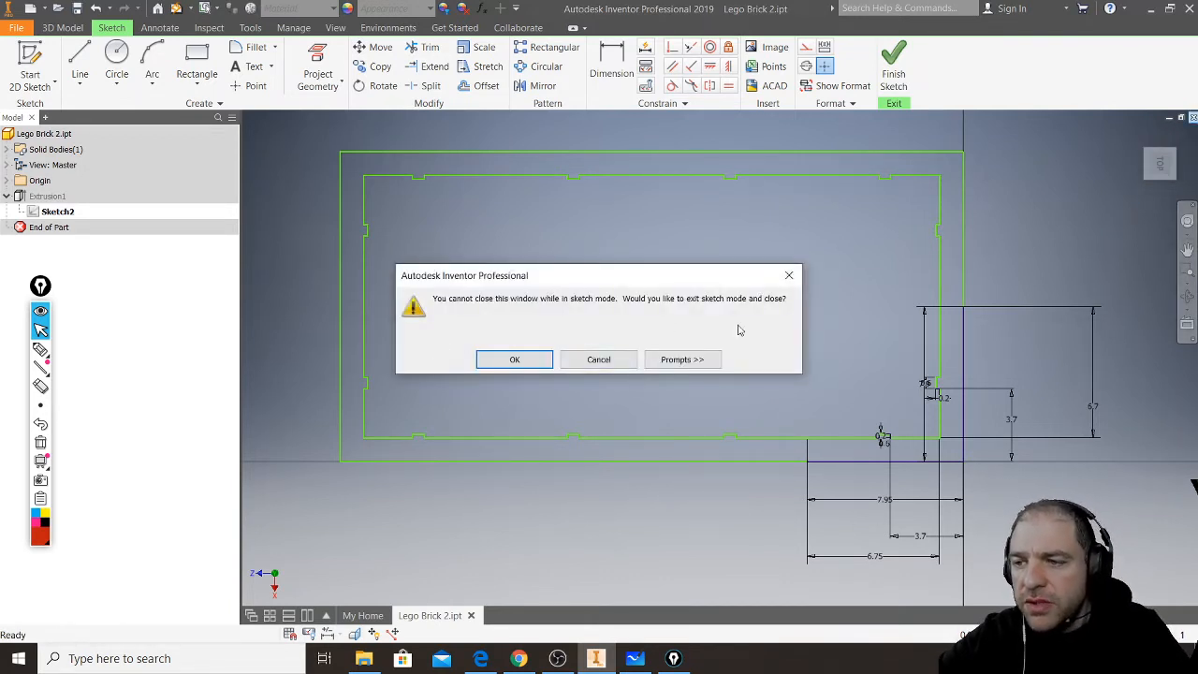
left_click(513, 359)
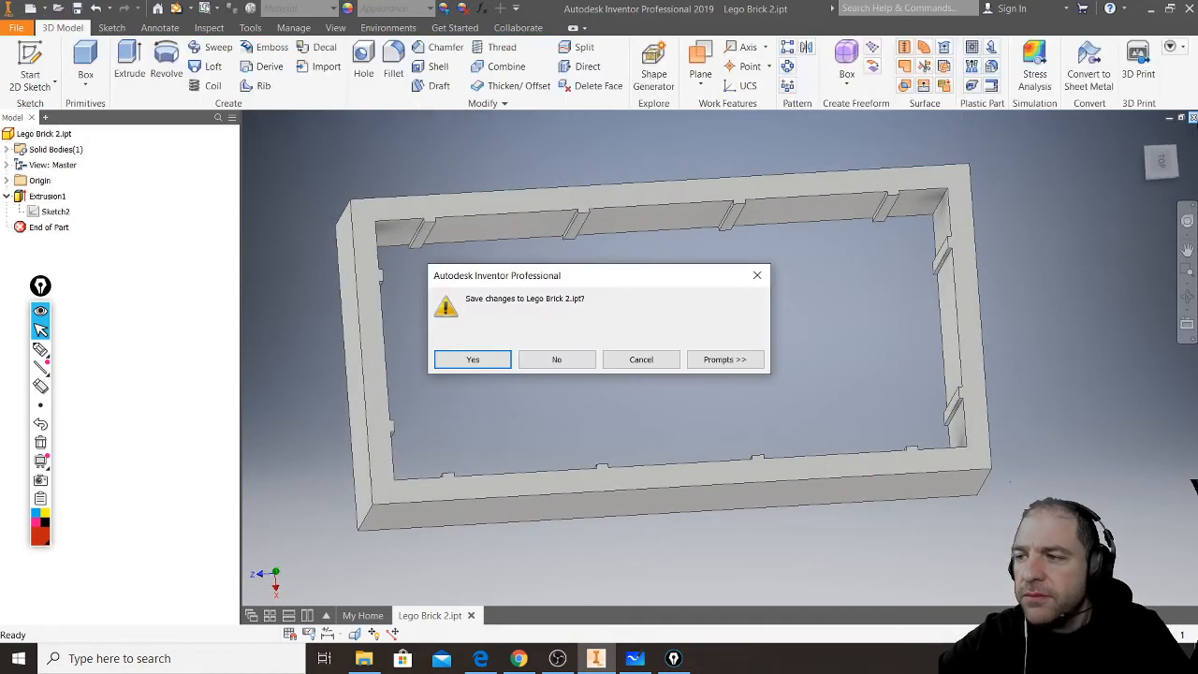
left_click(558, 360)
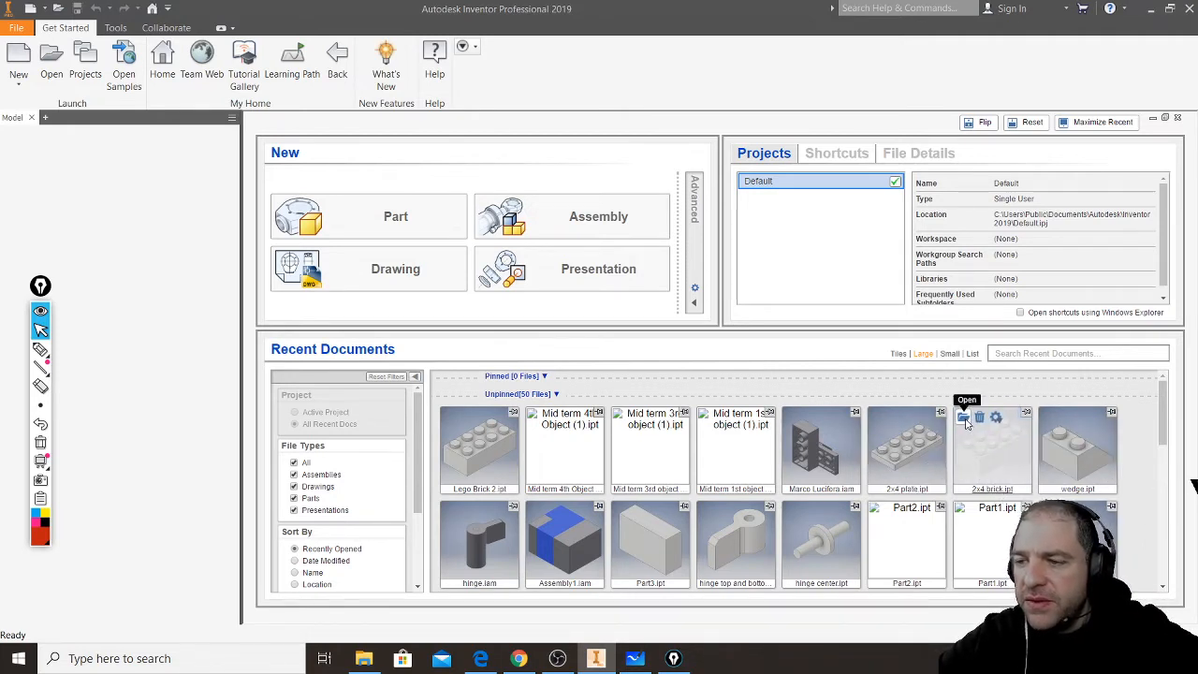
left_click(965, 419)
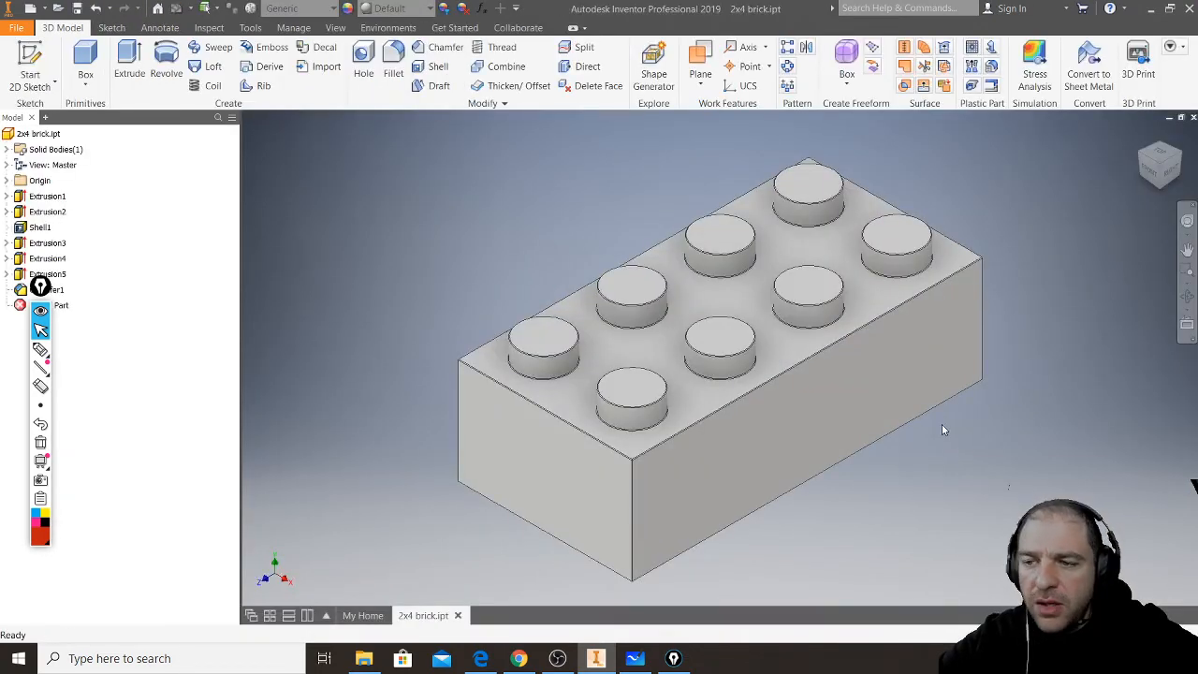
- Check the streaming and live chat windows, minimise OBS, and turn Inventor into a narrower floating window
left_click(558, 658)
left_click(519, 658)
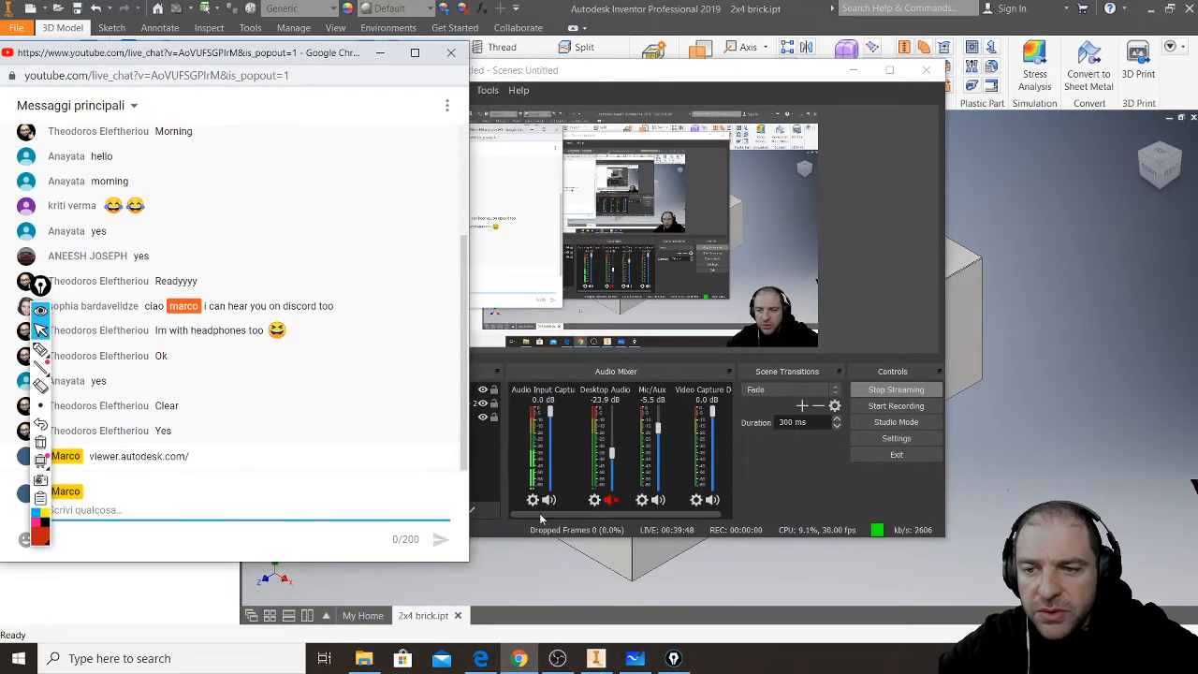
left_click(852, 71)
left_click_drag(646, 12, 500, 26)
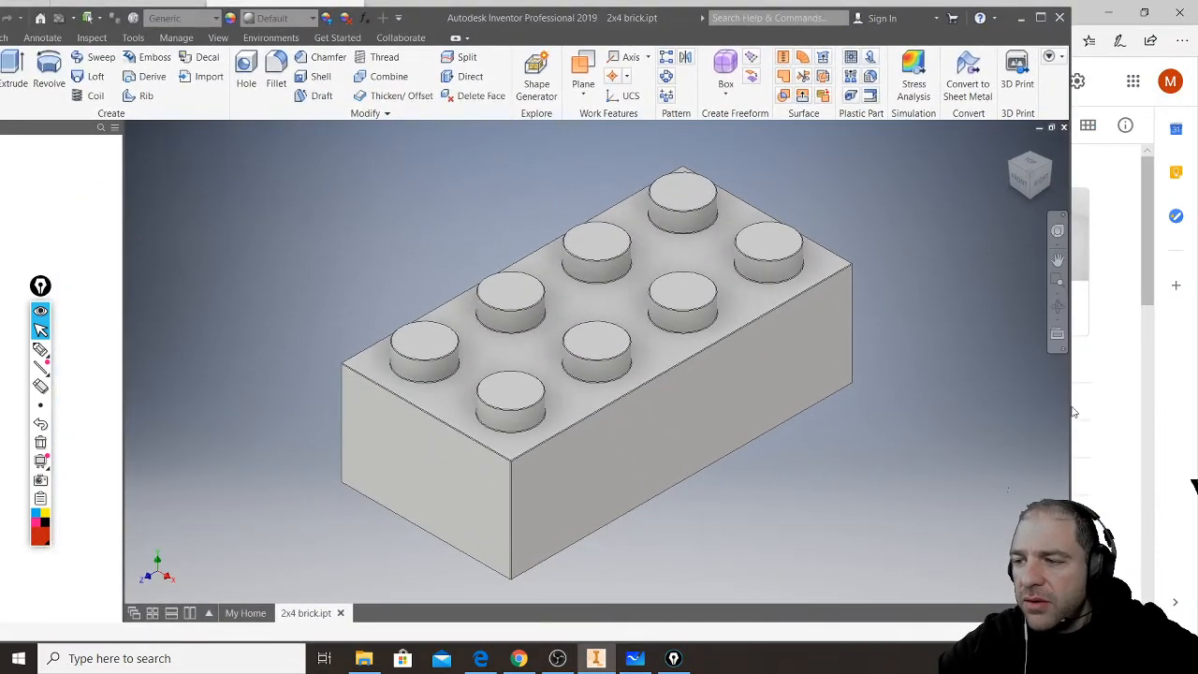
left_click_drag(1070, 410, 1002, 407)
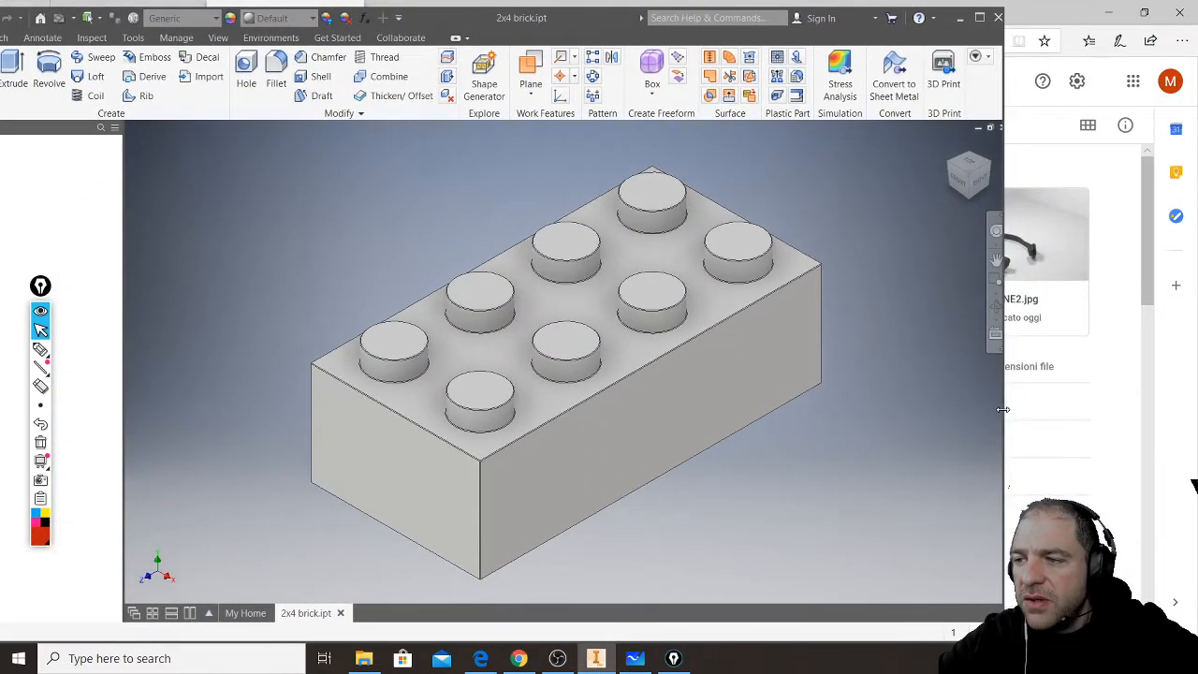
- Bring up the YouTube live chat window and place it beside the brick model at the screen's edge
left_click(524, 660)
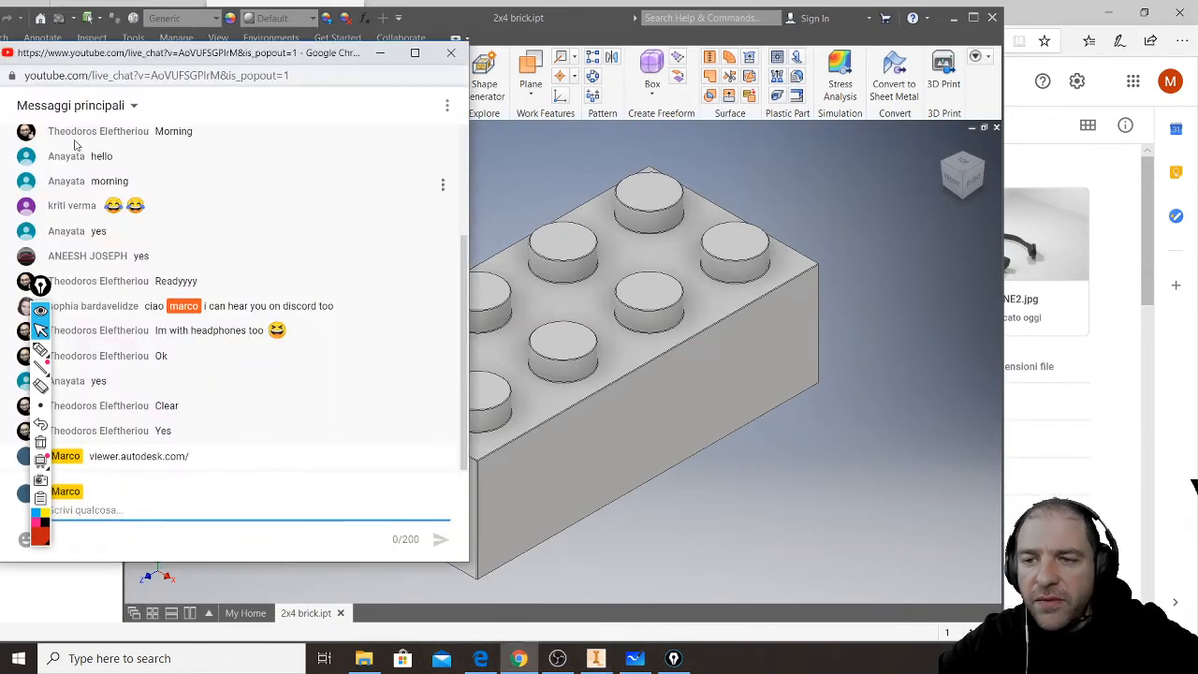
left_click_drag(24, 78, 733, 101)
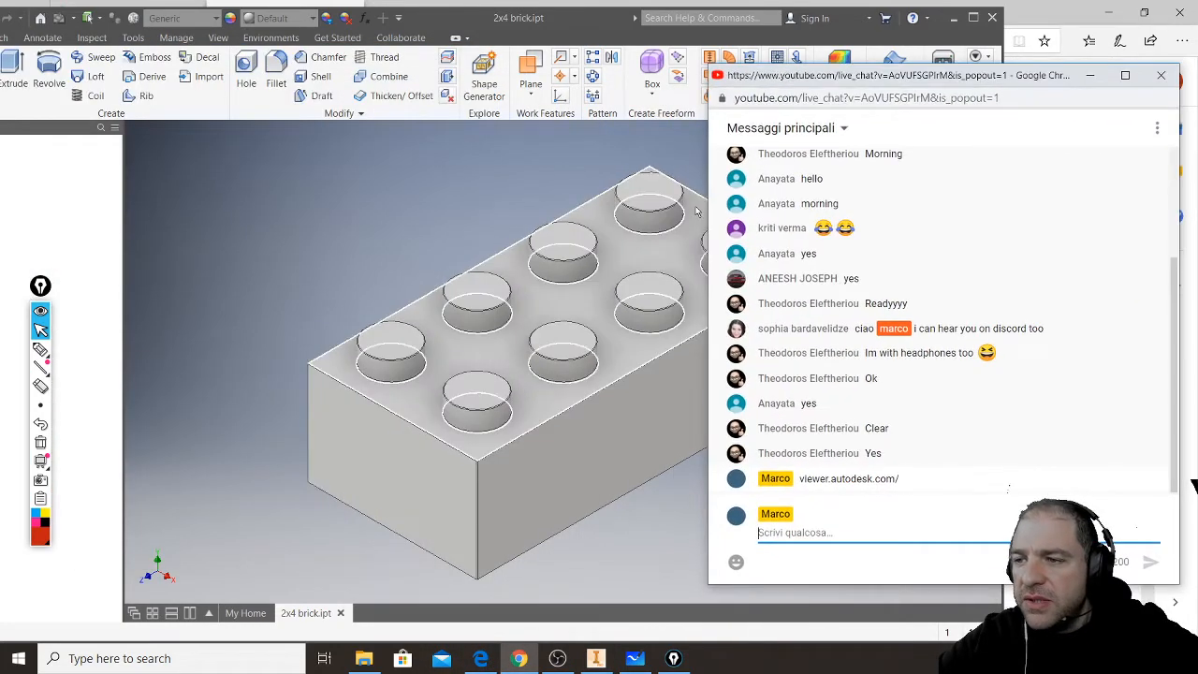
left_click_drag(708, 196, 1056, 54)
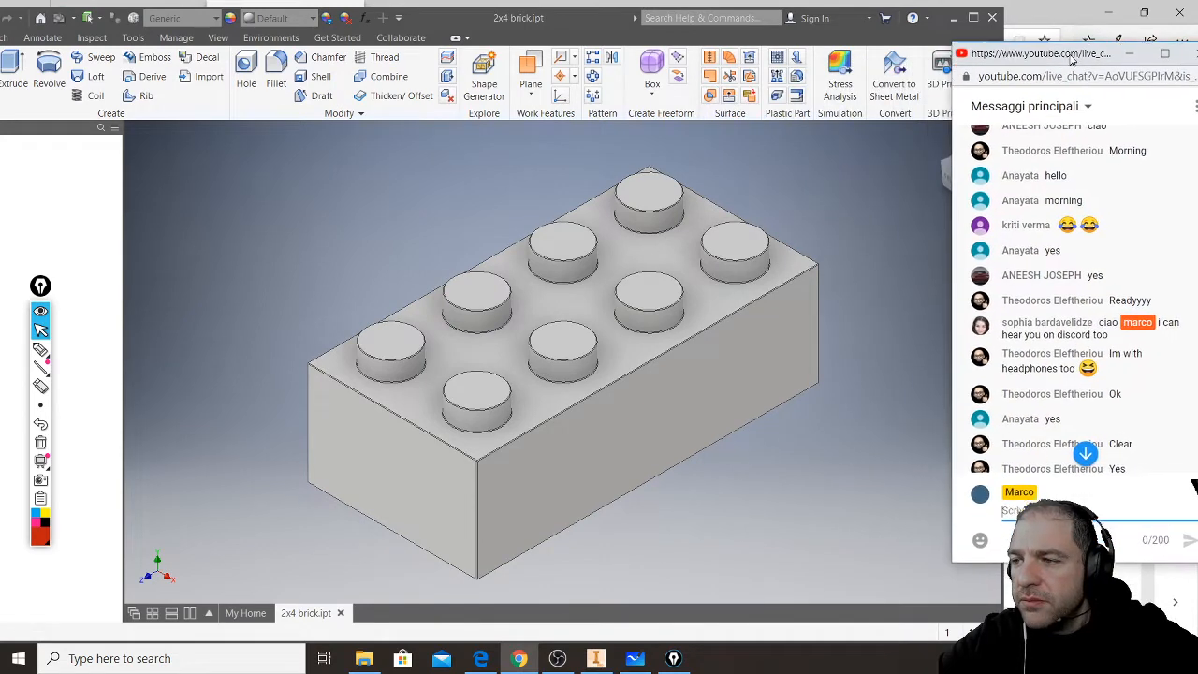
- Fit the Inventor window beside the chat with its model browser fully visible, and collapse the Epic Pen toolbar below the feature tree
left_click_drag(514, 23, 623, 15)
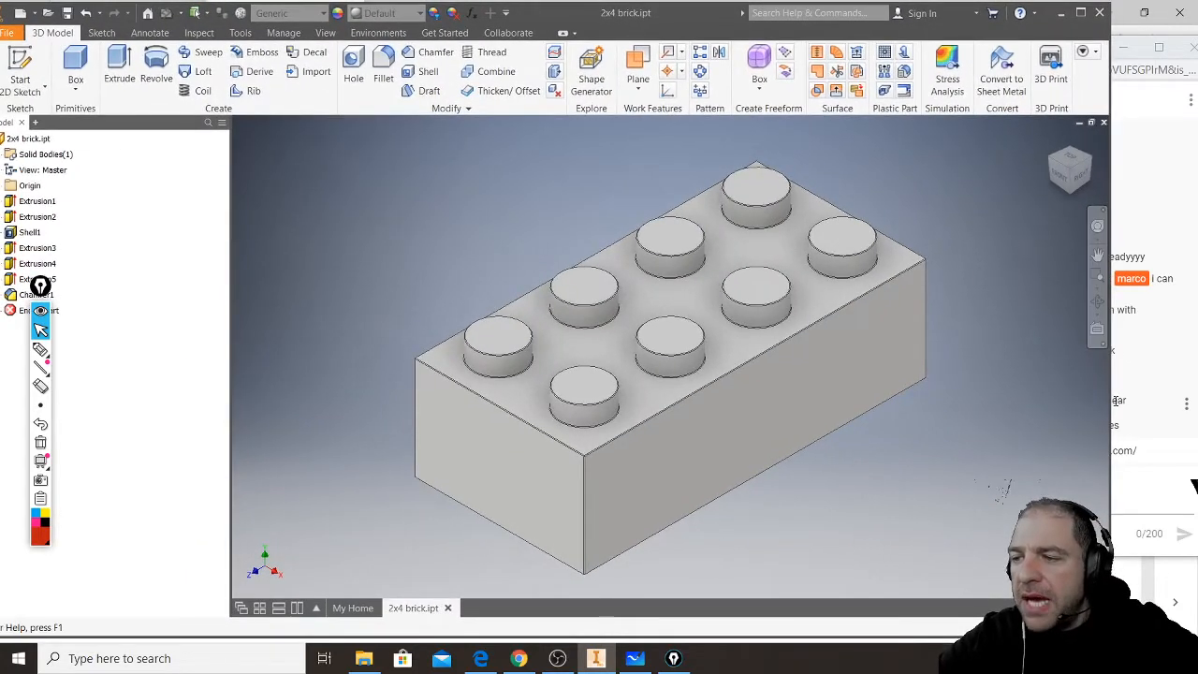
left_click_drag(1065, 405, 991, 407)
left_click_drag(533, 15, 559, 16)
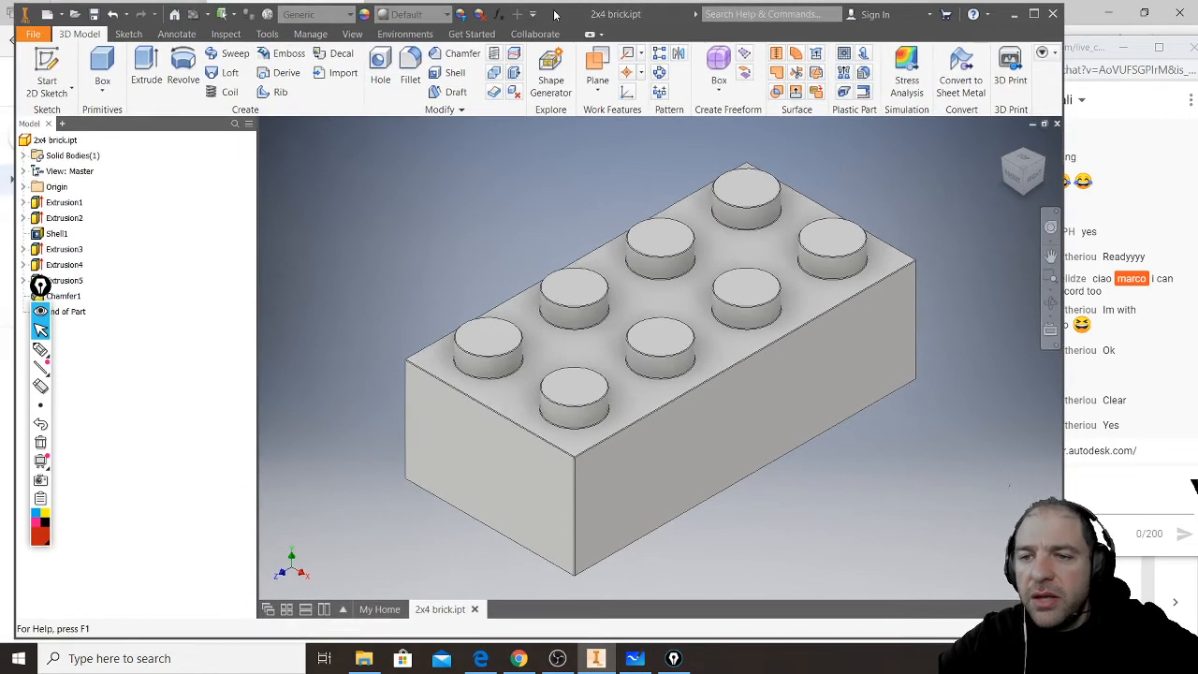
left_click(40, 287)
left_click_drag(40, 288, 32, 441)
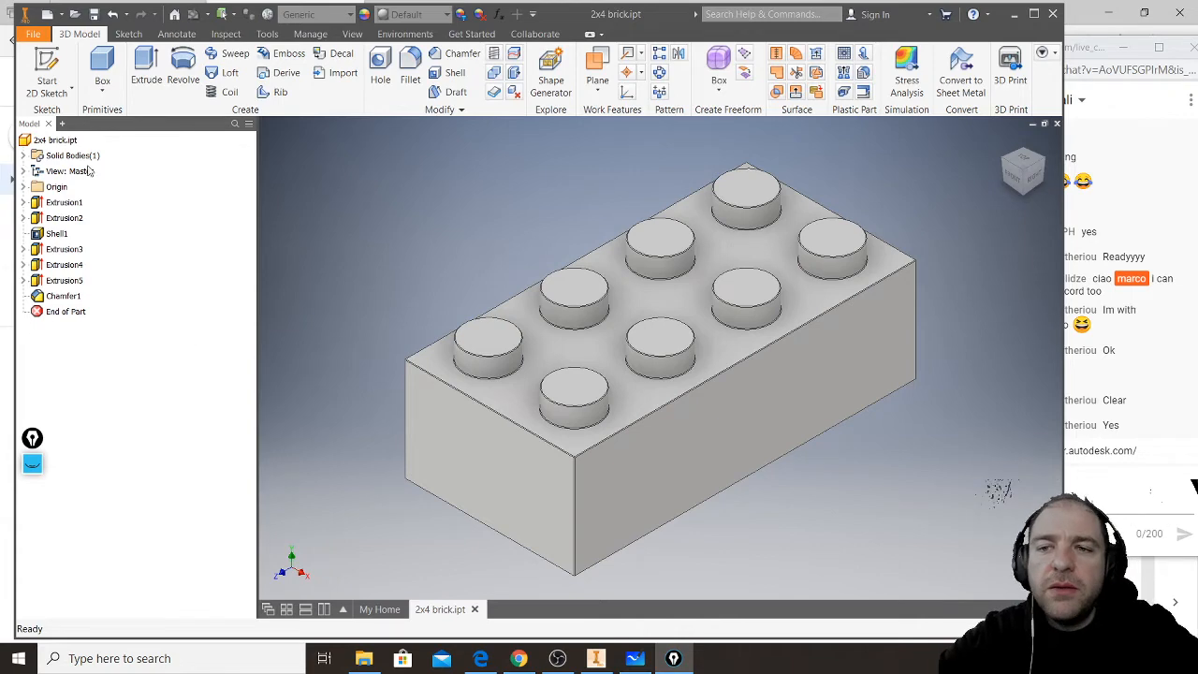
- Highlight Chamfer1 and examine the small chamfers along the brick's outer edges and around the studs
left_click(53, 296)
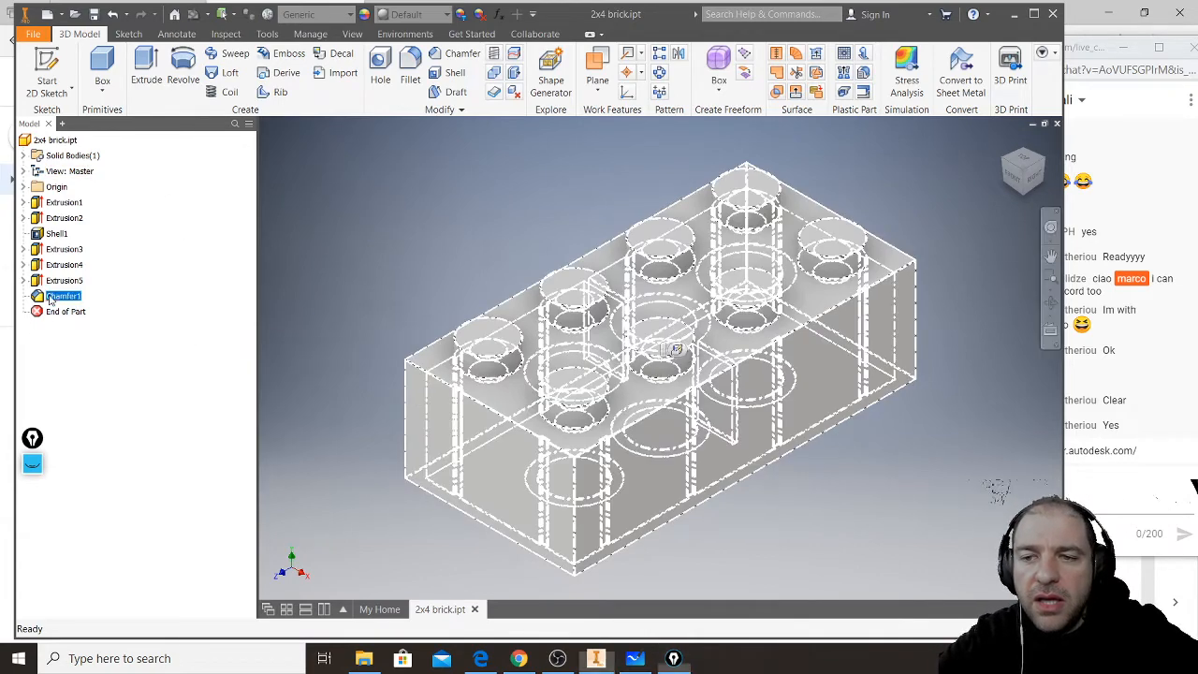
scroll(385, 380, "down", 3)
scroll(385, 378, "up", 8)
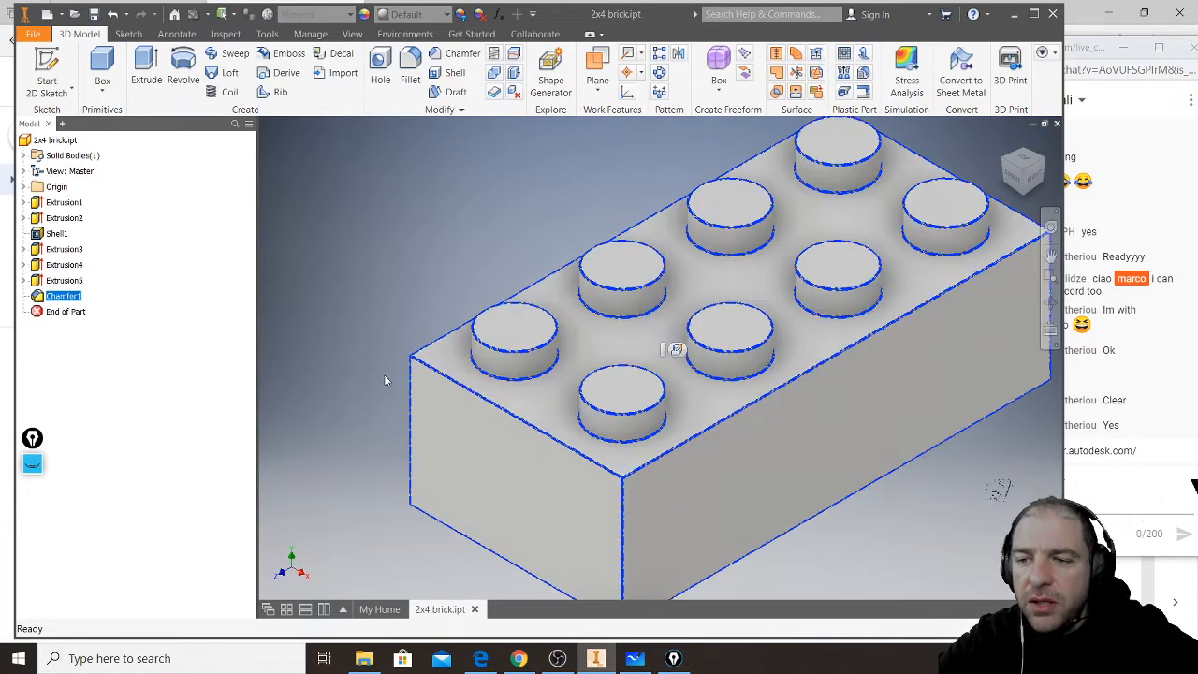
left_click(473, 284)
scroll(473, 288, "up", 3)
scroll(473, 297, "up", 5)
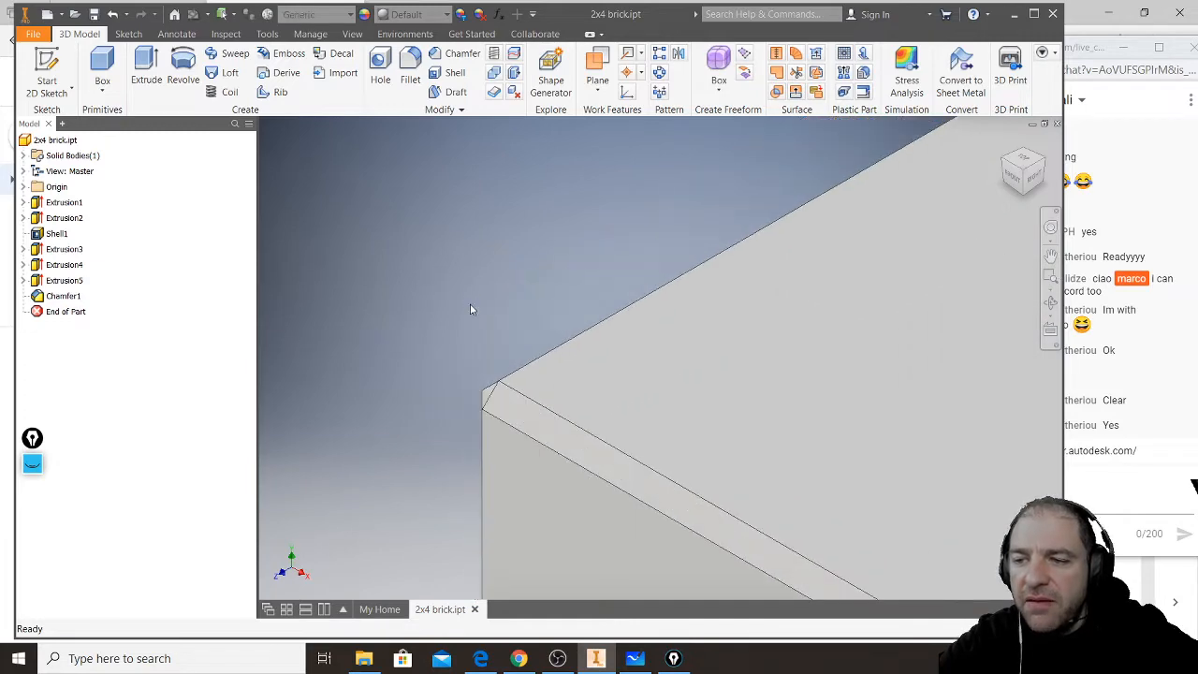
scroll(477, 335, "down", 1)
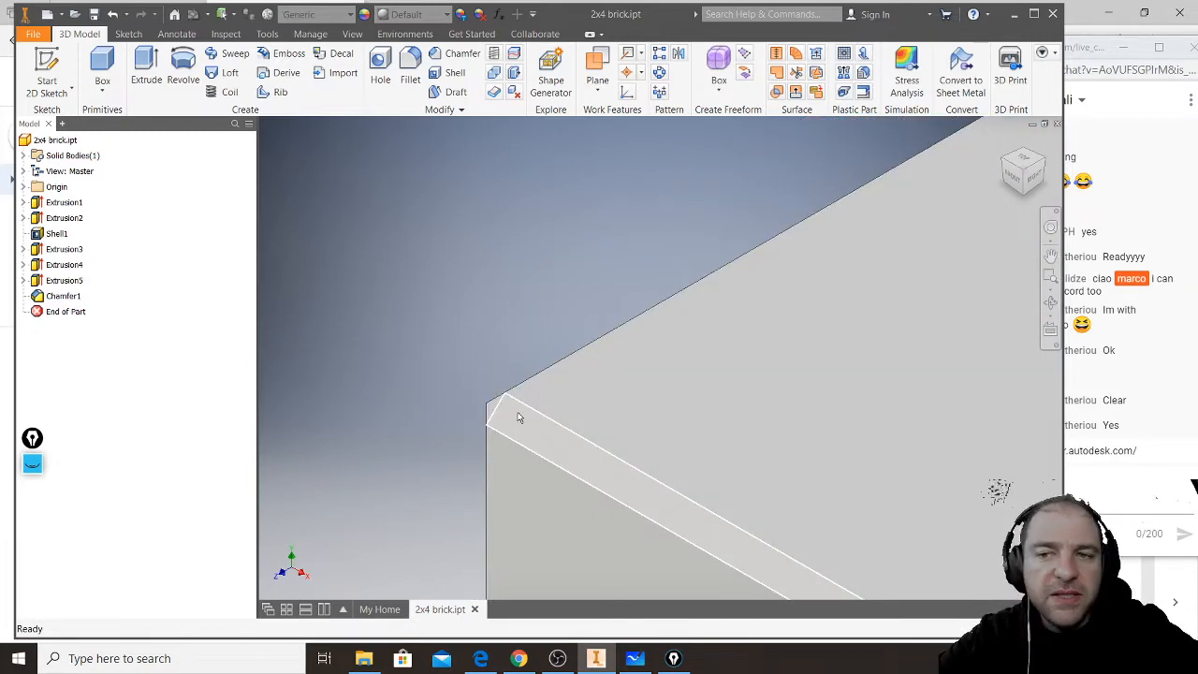
scroll(488, 366, "up", 3)
scroll(488, 366, "down", 2)
scroll(551, 419, "down", 5)
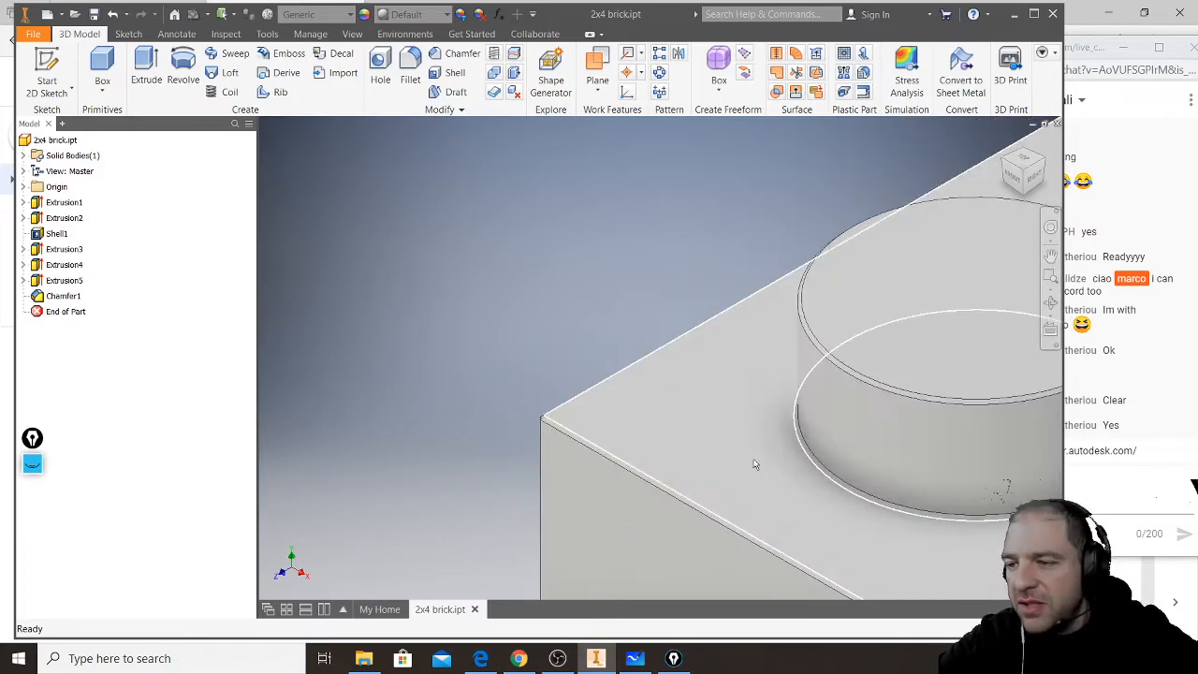
scroll(853, 486, "up", 2)
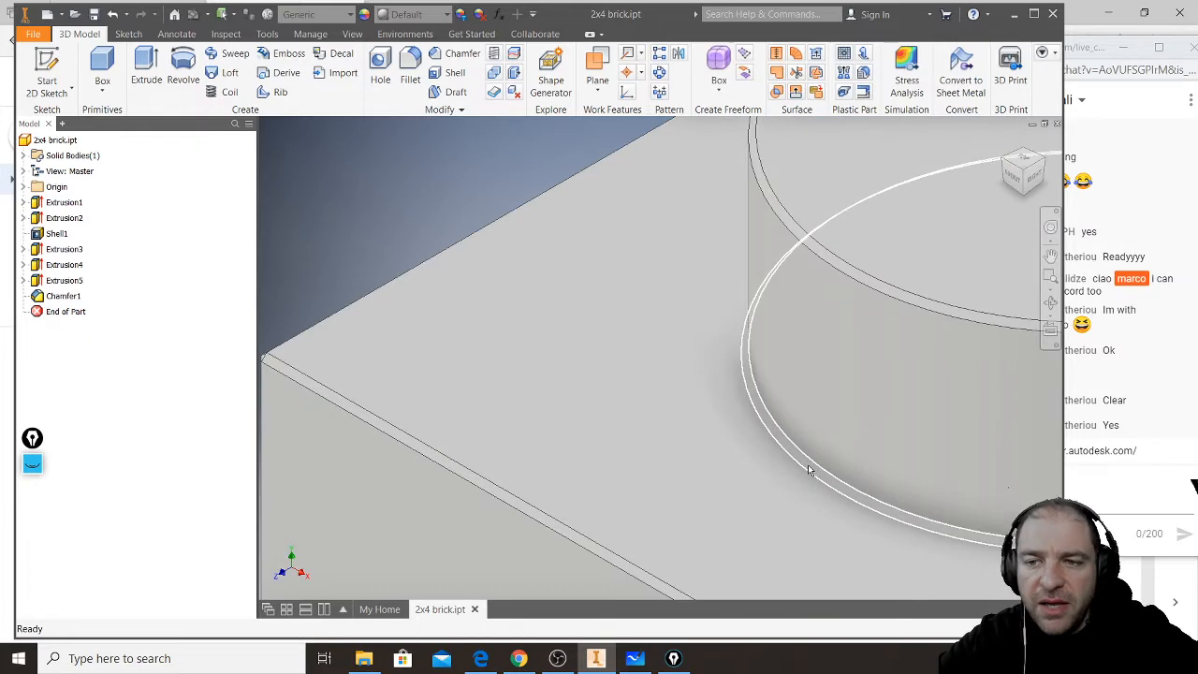
- Delete the Chamfer1 feature from the brick
left_click(64, 298)
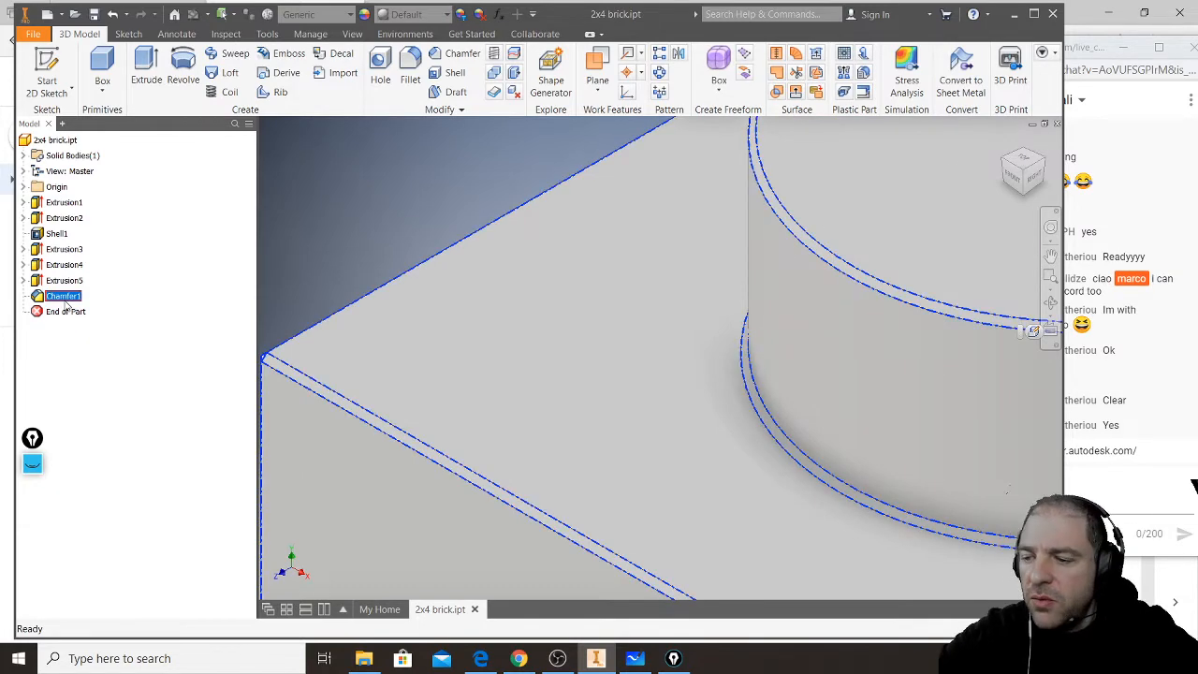
key("Delete")
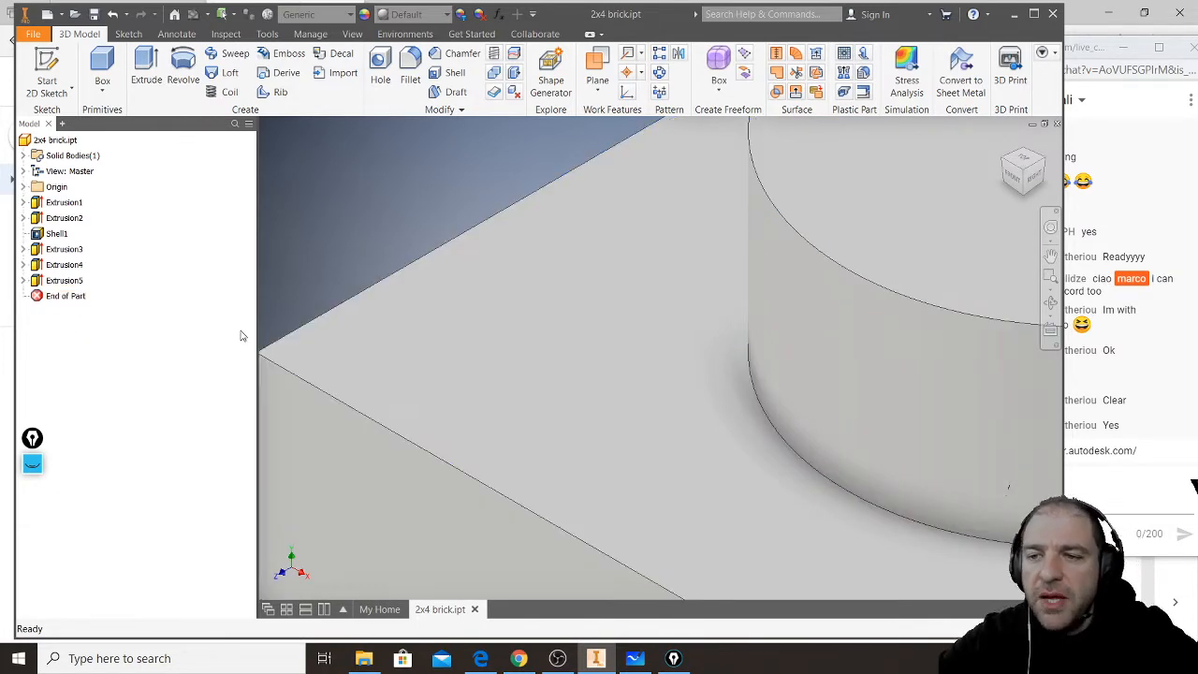
scroll(443, 366, "up", 5)
scroll(443, 370, "up", 3)
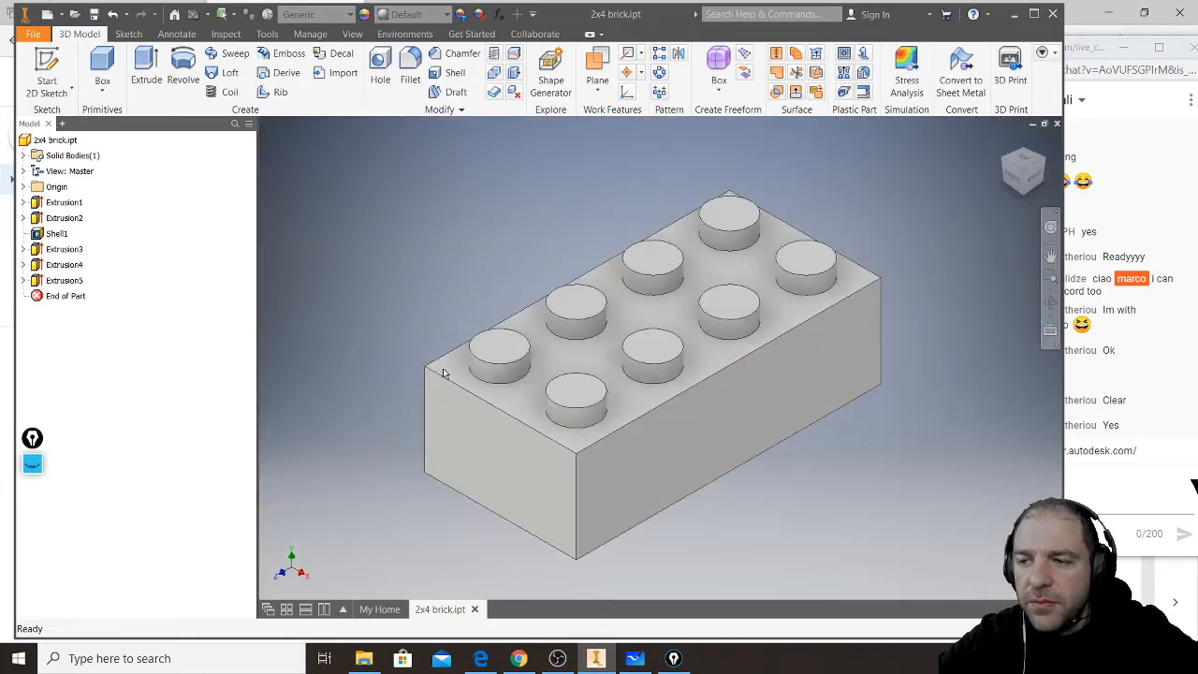
- Highlight Extrusion5 and turn the brick over to view its hollow underside
left_click(64, 280)
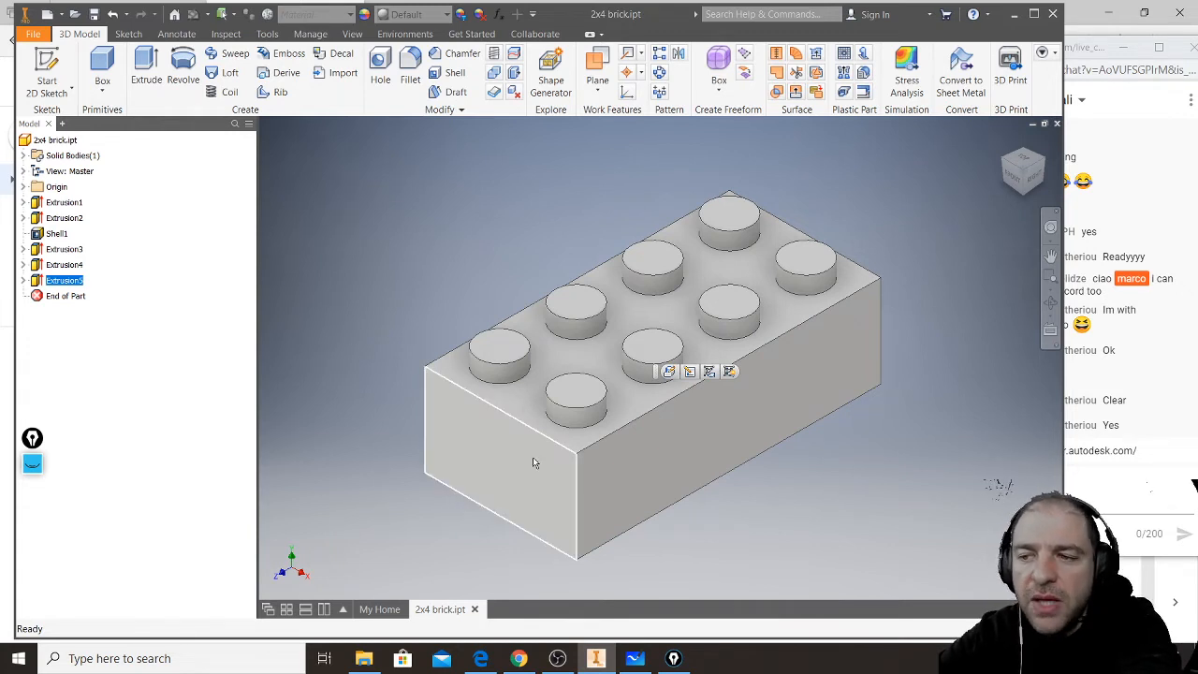
key("alt")
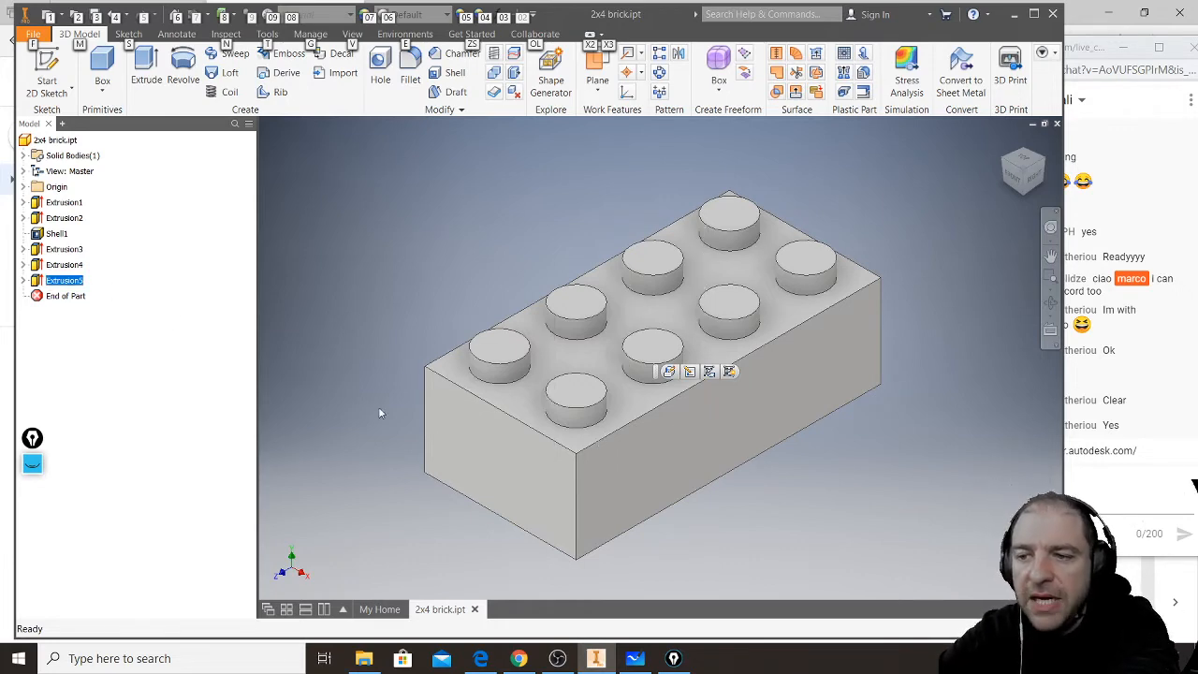
key("F2")
left_click_drag(658, 484, 668, 397)
key("F4")
middle_click_drag(668, 398, 655, 389, "shift")
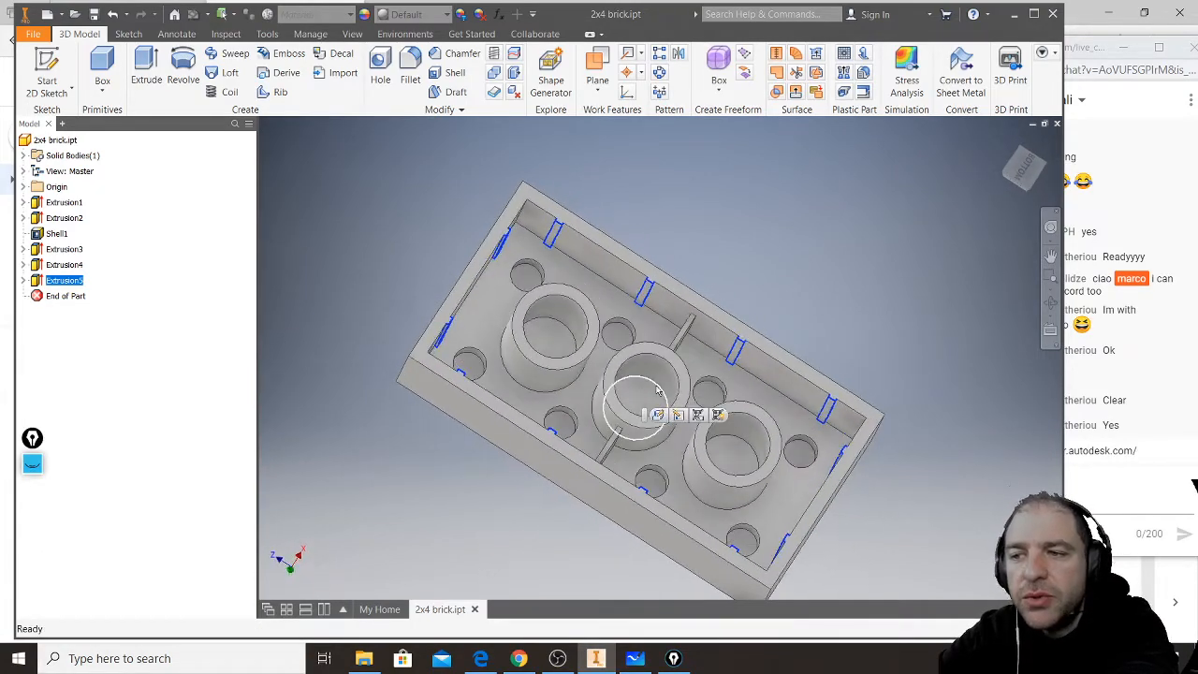
- Inspect the small Extrusion5 ribs along the brick's inner walls up close
scroll(564, 210, "down", 3)
scroll(481, 249, "down", 4)
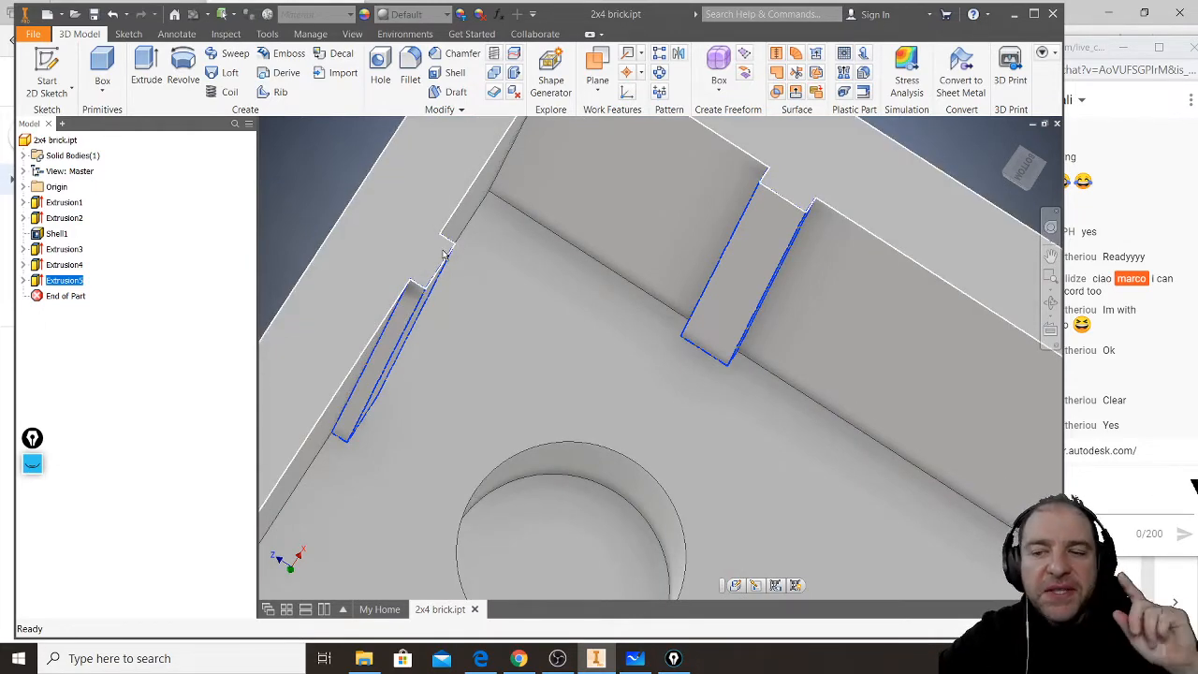
scroll(481, 269, "up", 6)
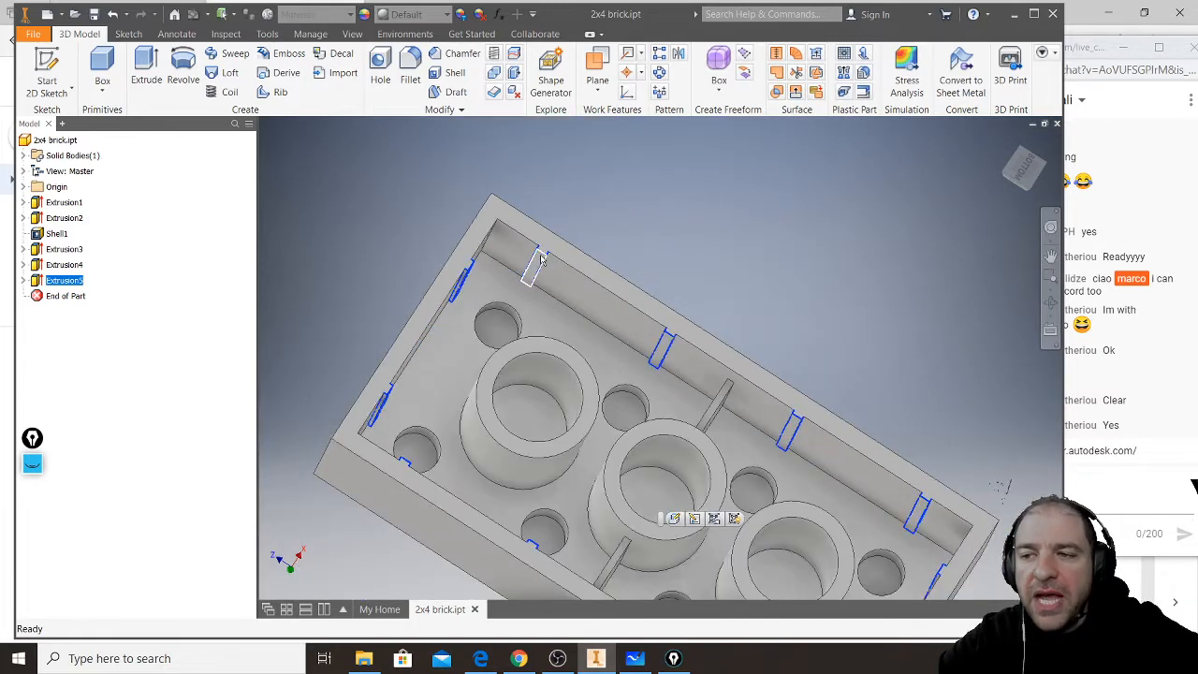
scroll(549, 257, "down", 2)
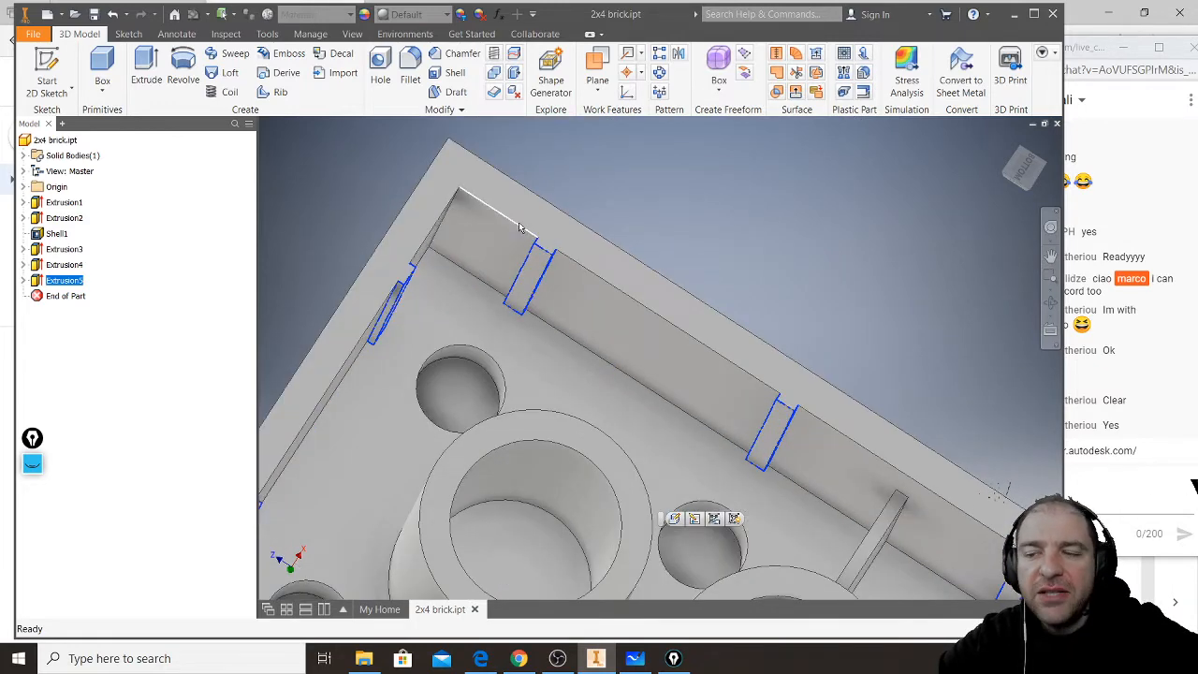
scroll(566, 250, "down", 2)
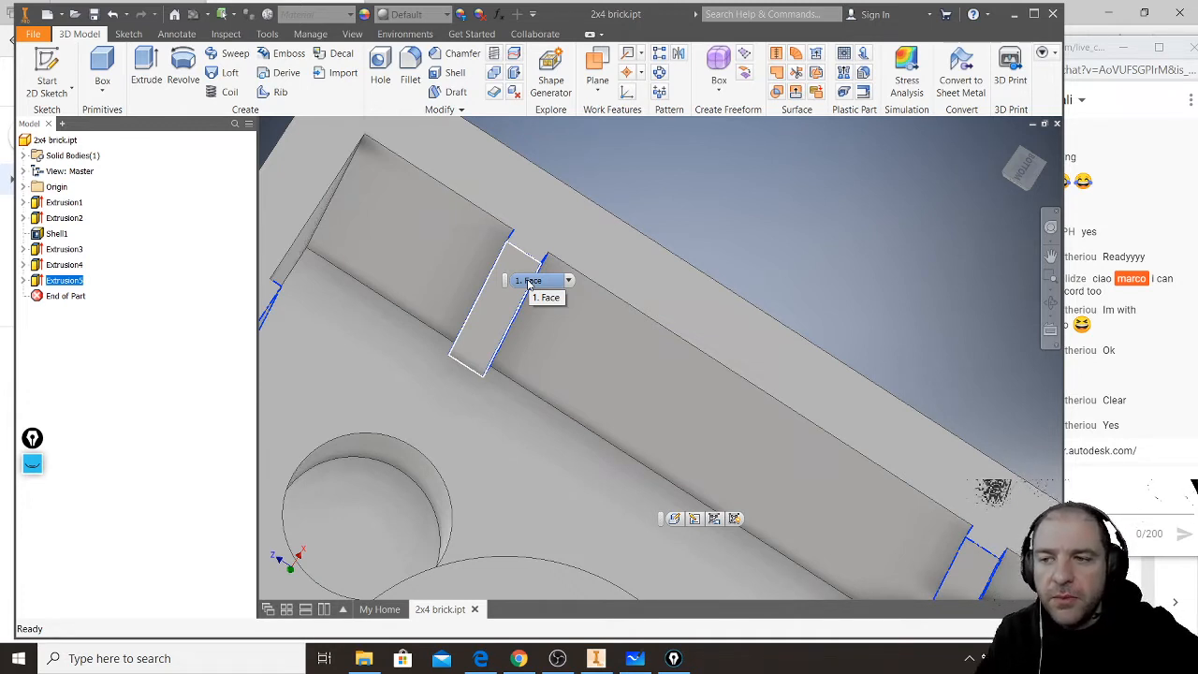
scroll(618, 202, "down", 3)
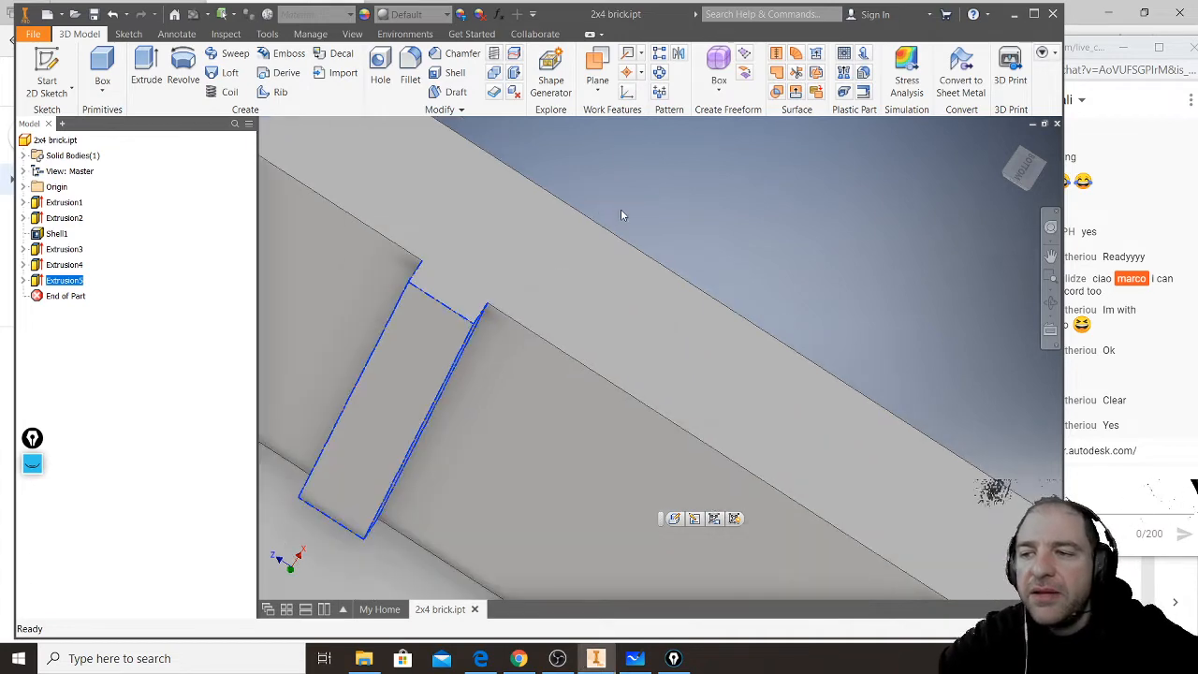
middle_click_drag(866, 360, 759, 259)
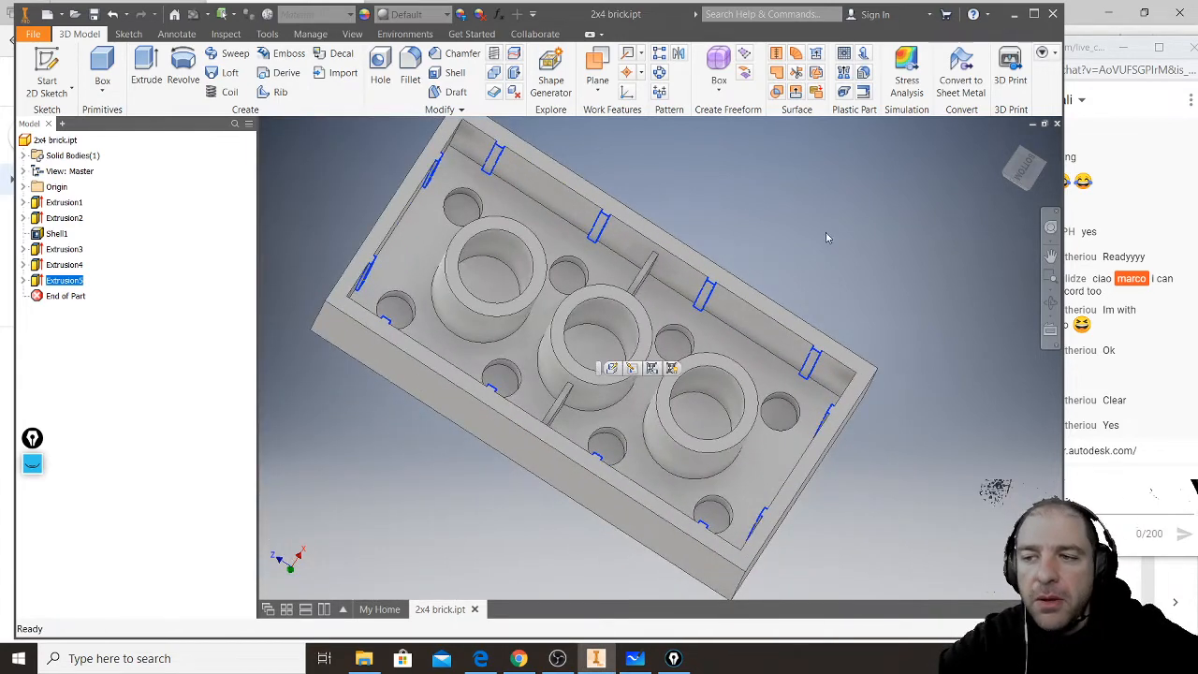
- Open Sketch5 under Extrusion5 for editing
left_click(37, 284)
left_click(24, 280)
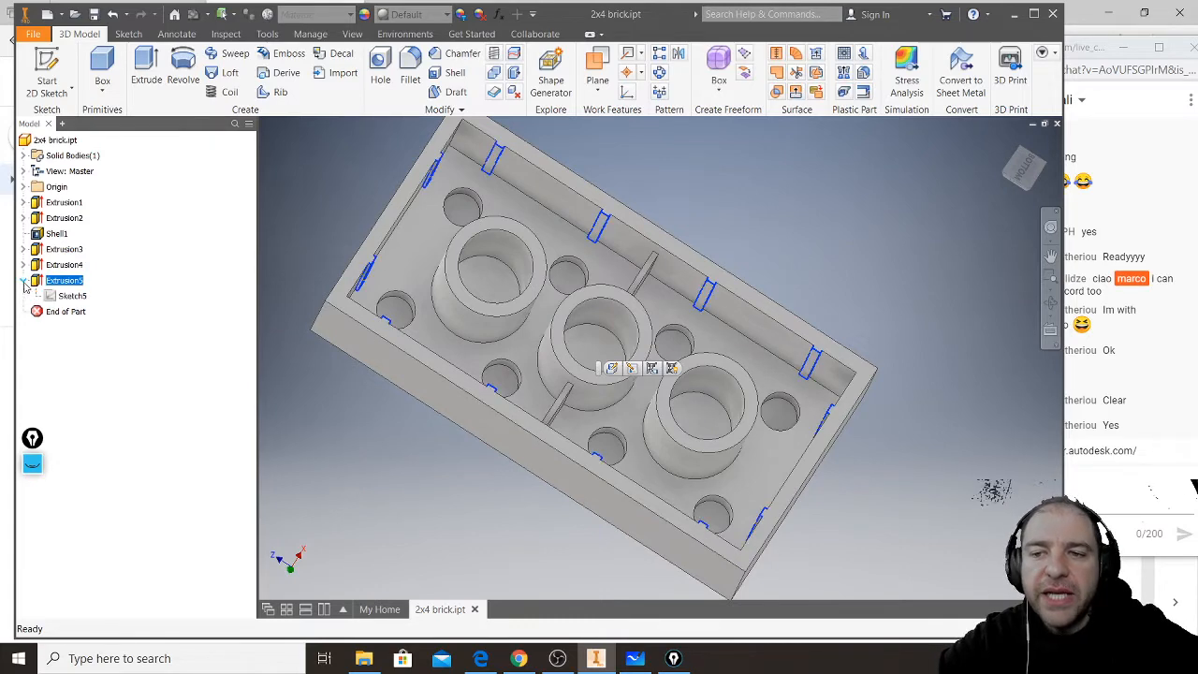
double_click(69, 297)
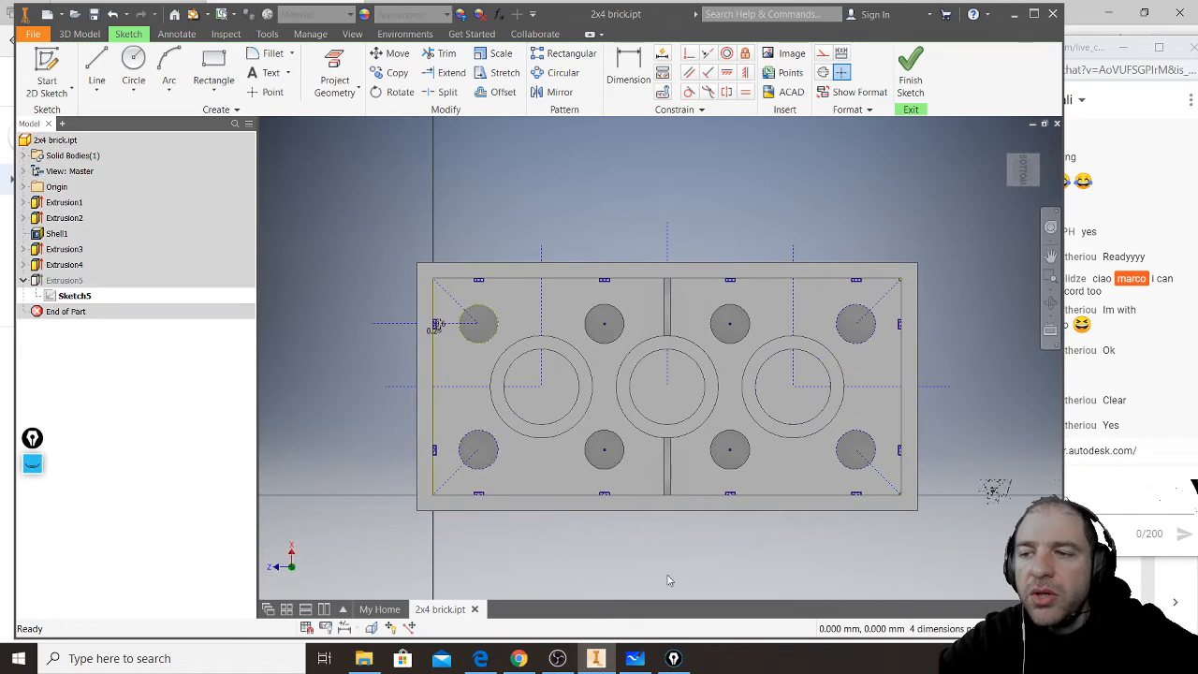
mouse_move(671, 505)
middle_mouse_down()
mouse_move(668, 479)
mouse_move(662, 490)
middle_mouse_up()
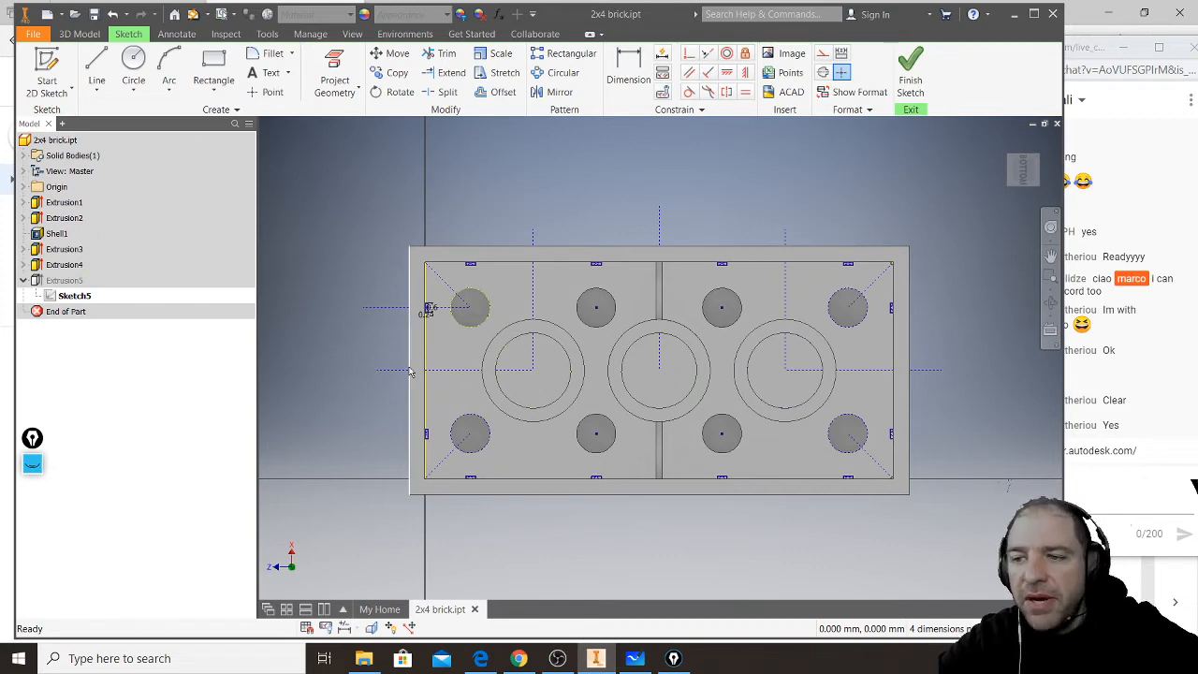
- Examine the dimensioned rib rectangle on the short inner wall beside the corner stud recess
scroll(390, 333, "up", 3)
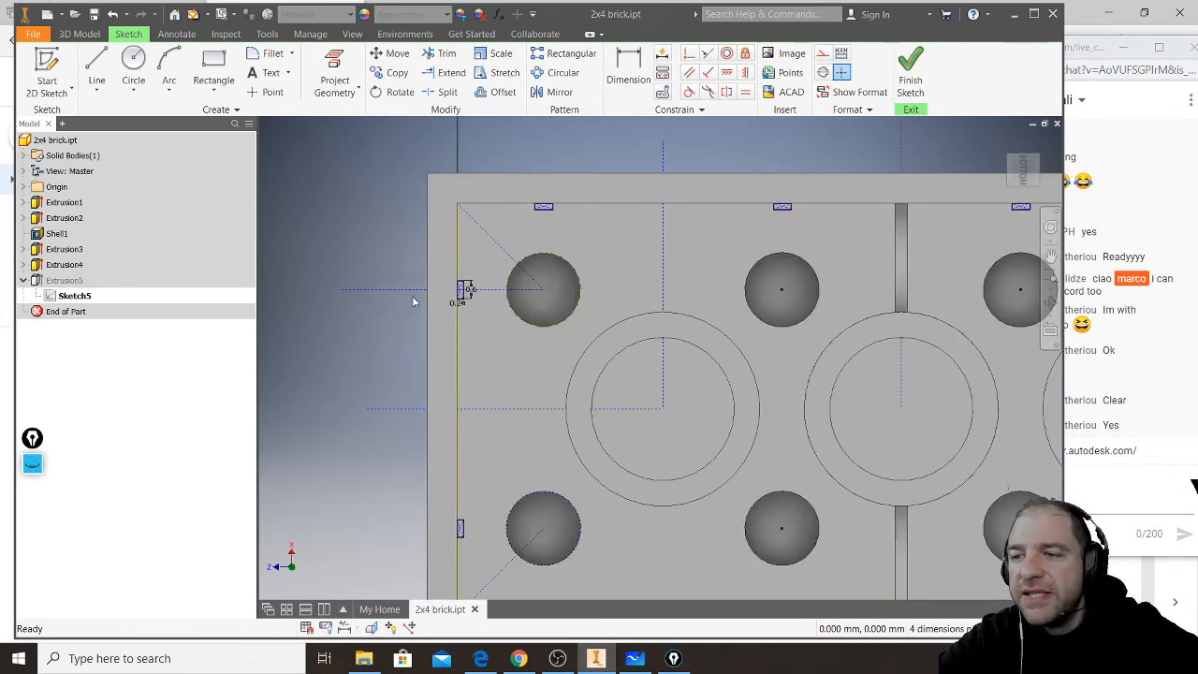
scroll(413, 302, "up", 3)
middle_click_drag(388, 279, 297, 345)
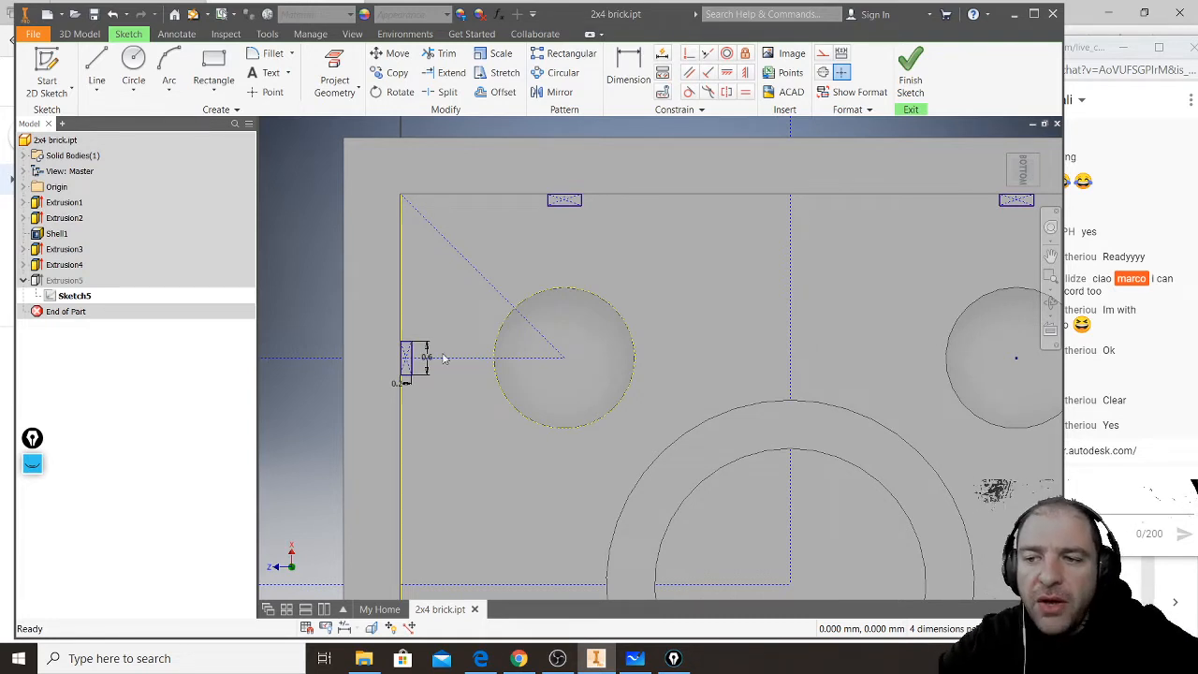
scroll(402, 374, "up", 5)
scroll(394, 347, "up", 3)
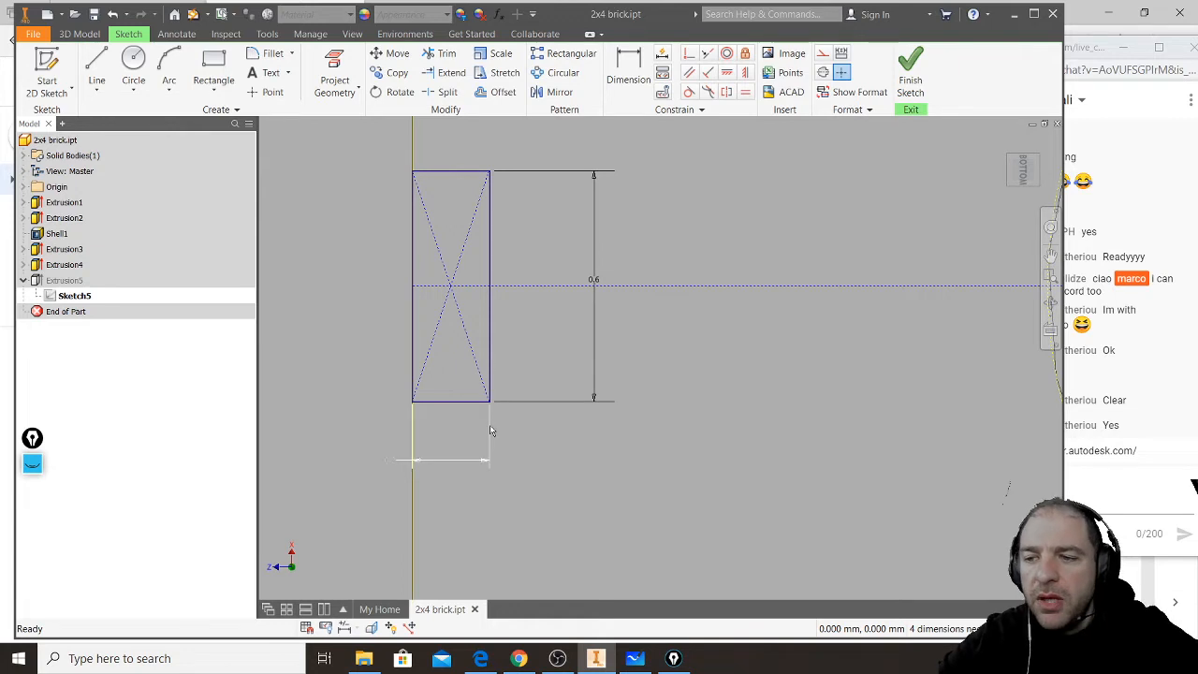
scroll(452, 439, "up", 2)
scroll(440, 466, "down", 5)
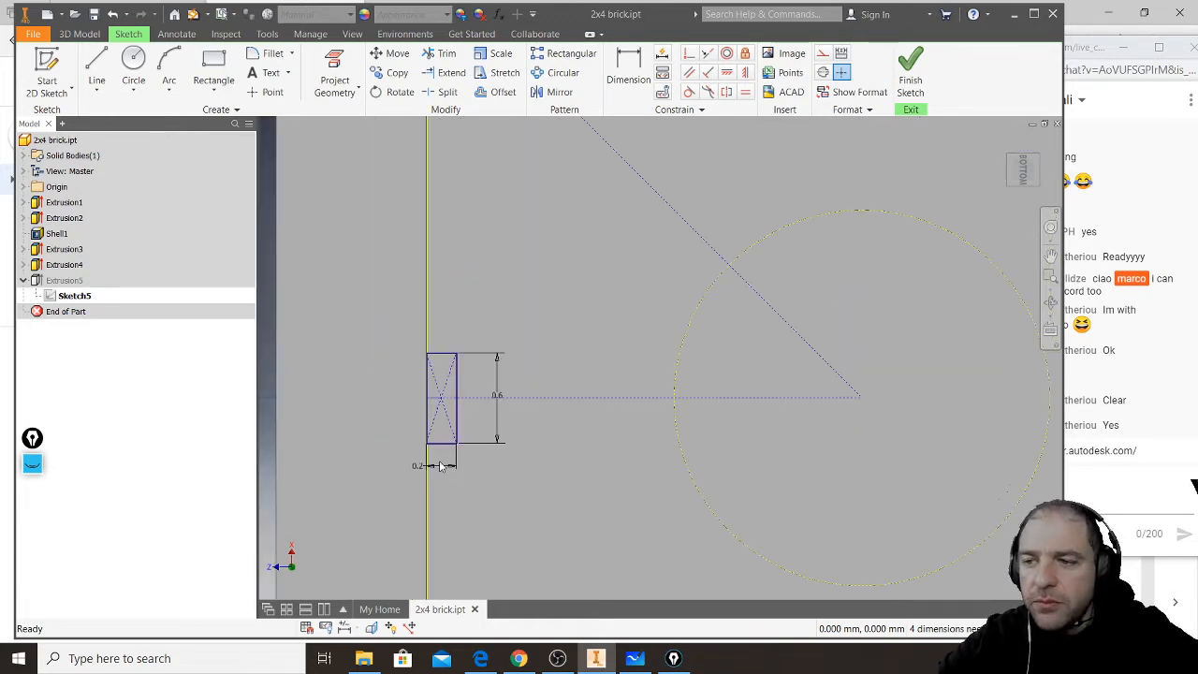
scroll(529, 432, "down", 2)
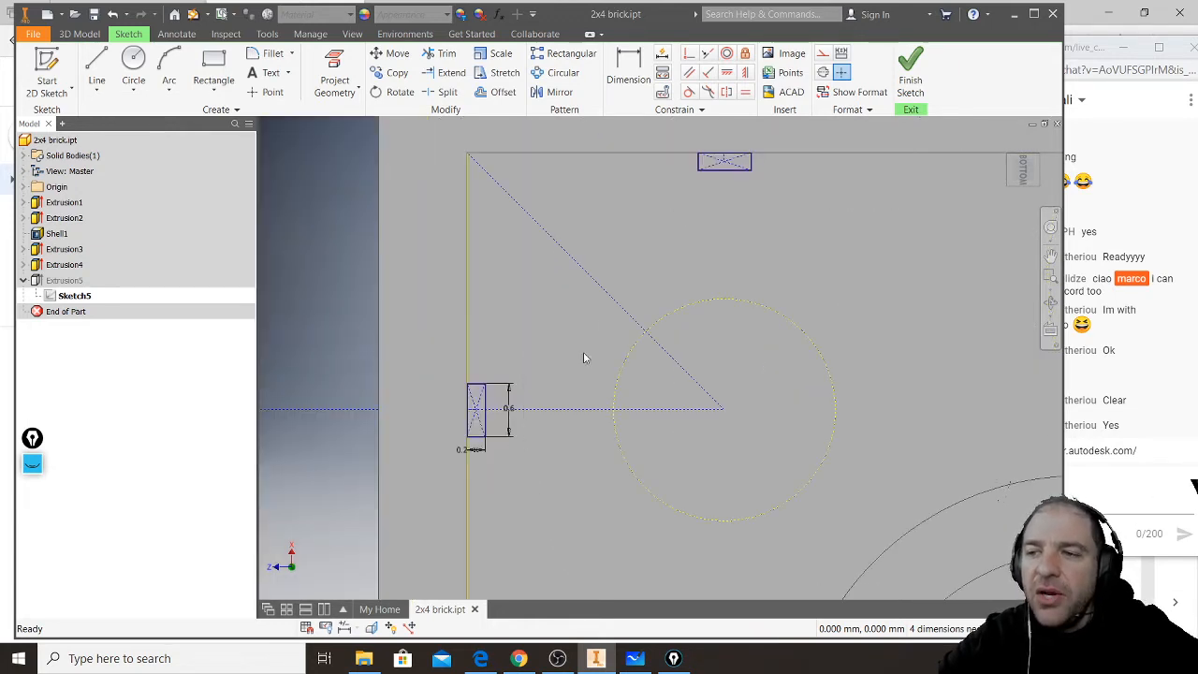
middle_click_drag(618, 252, 559, 286)
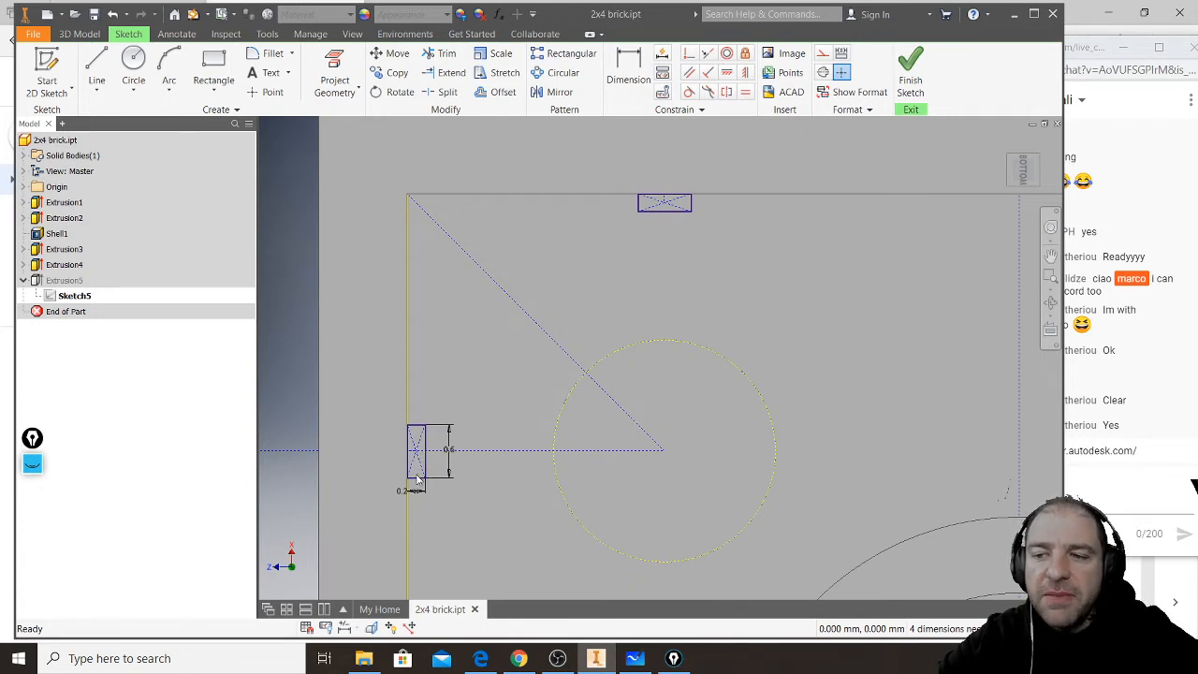
- Select the dimensioned rib rectangle and examine the sketch constraints that hold it to the wall and centre line
left_click_drag(394, 485, 442, 426)
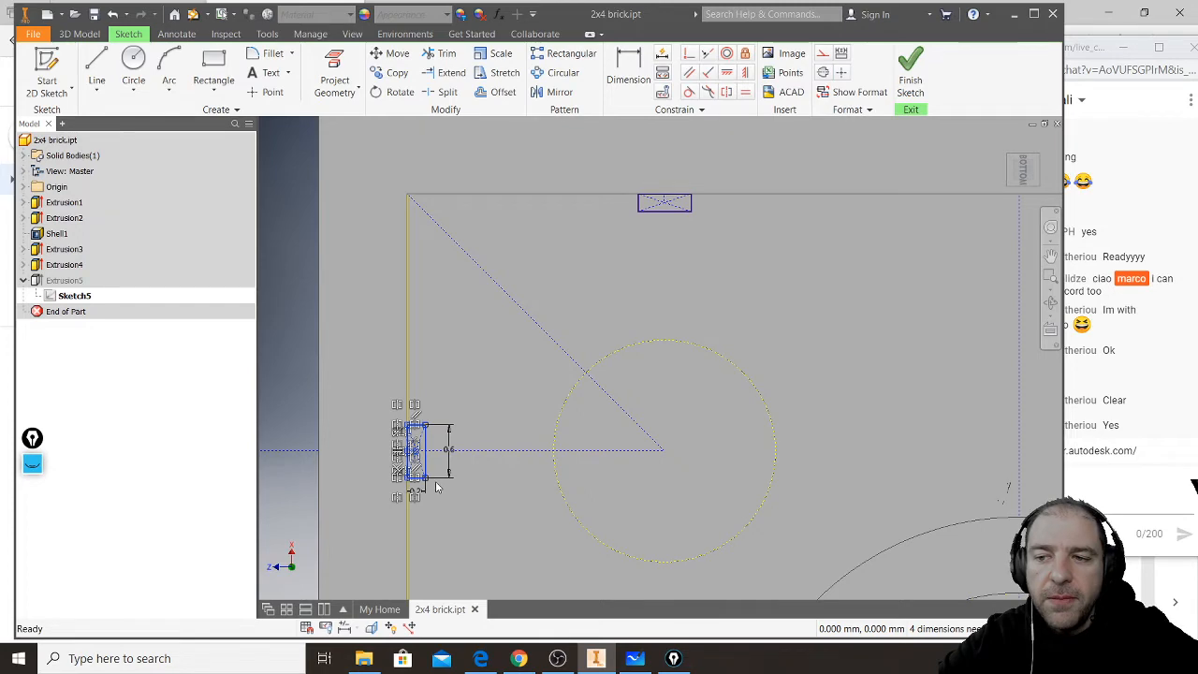
middle_click_drag(437, 488, 469, 390)
scroll(454, 390, "down", 3)
scroll(436, 324, "down", 3)
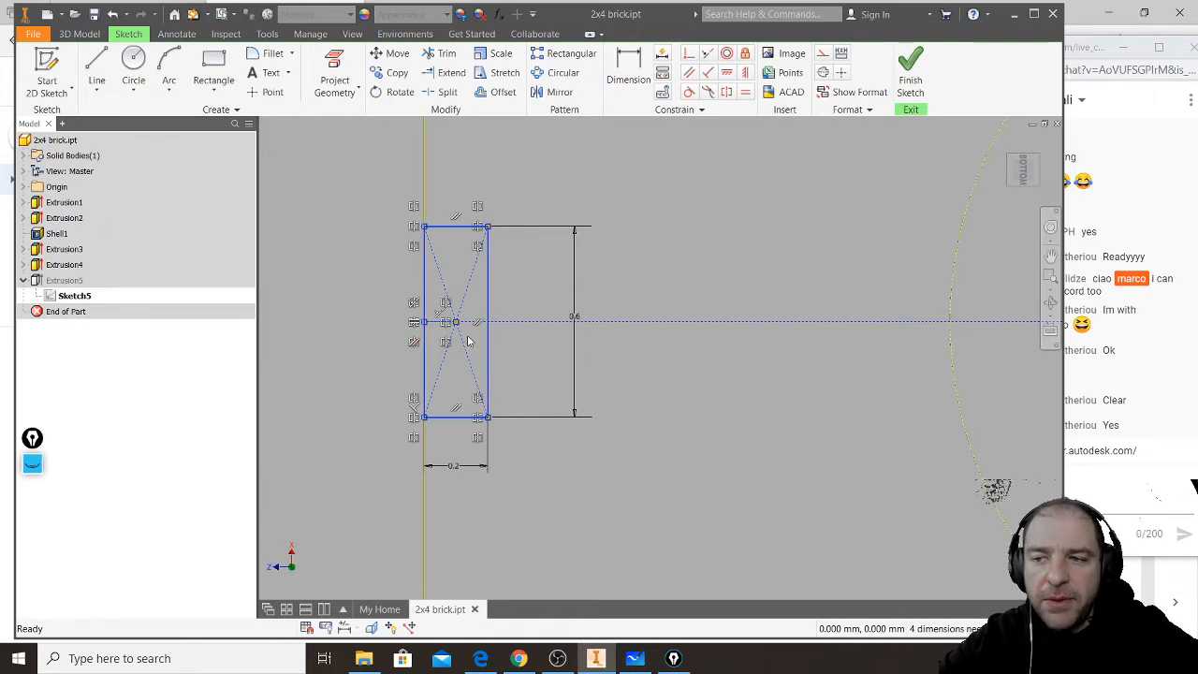
scroll(468, 342, "up", 2)
scroll(468, 342, "down", 8)
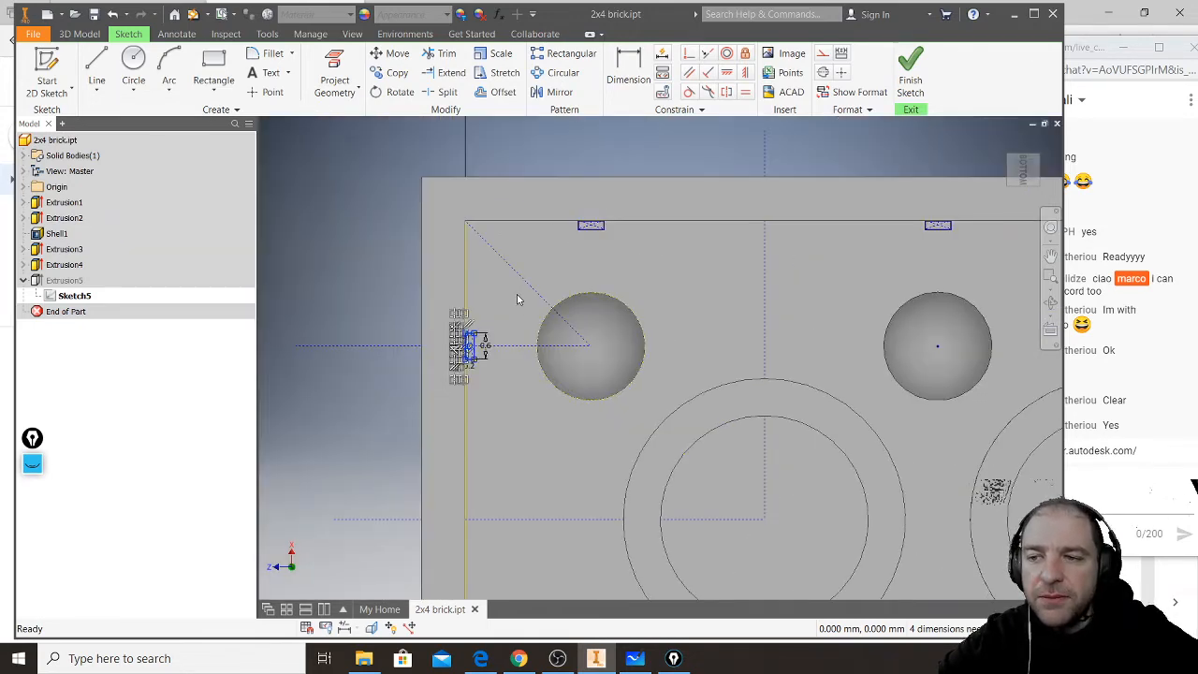
scroll(517, 298, "up", 3)
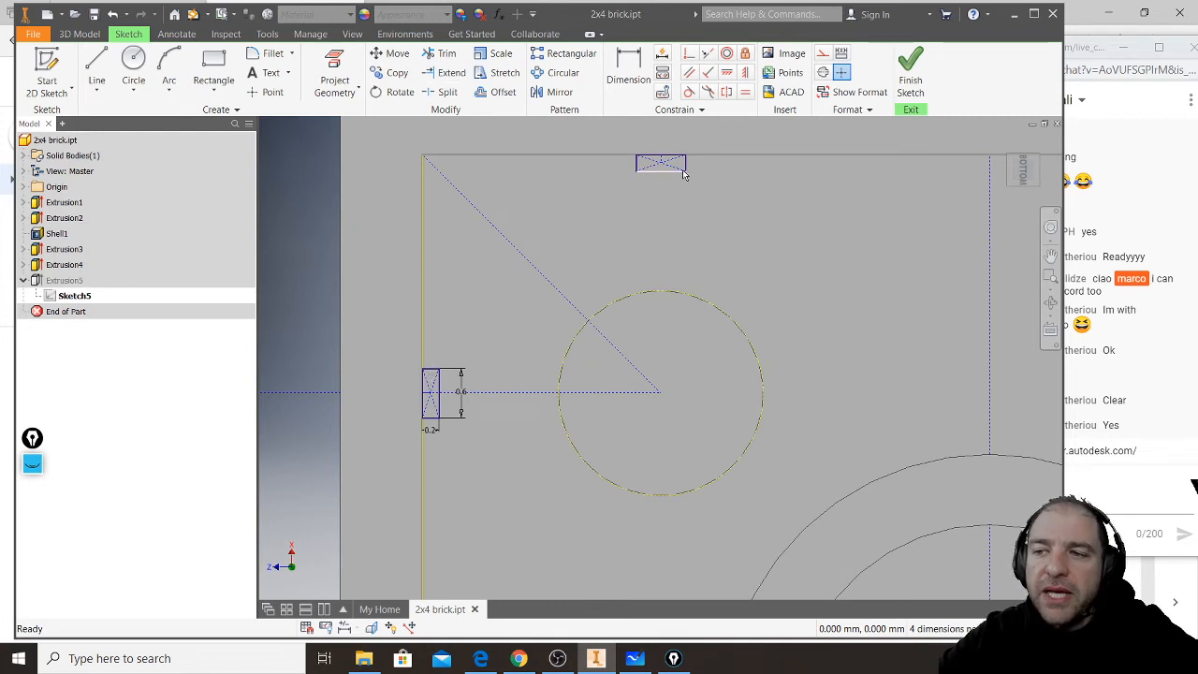
- Select the rib rectangle on the long inner wall and check its symmetry about the corner diagonal, then clear the selection
left_click_drag(599, 205, 717, 136)
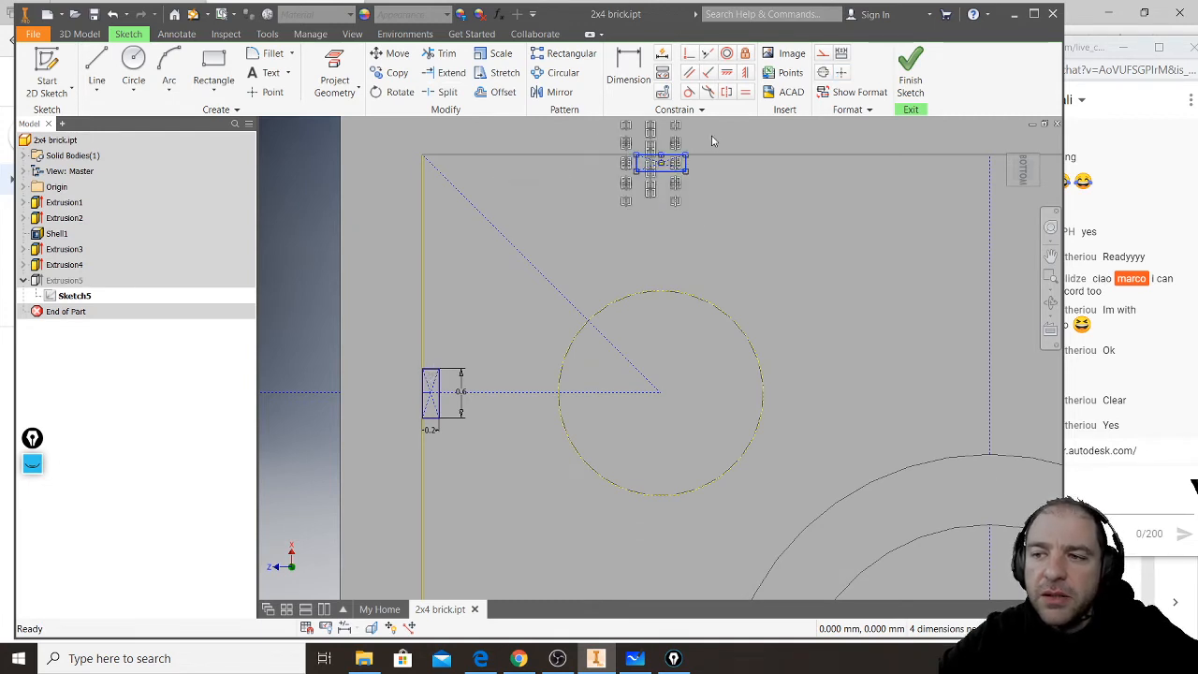
left_click(626, 186)
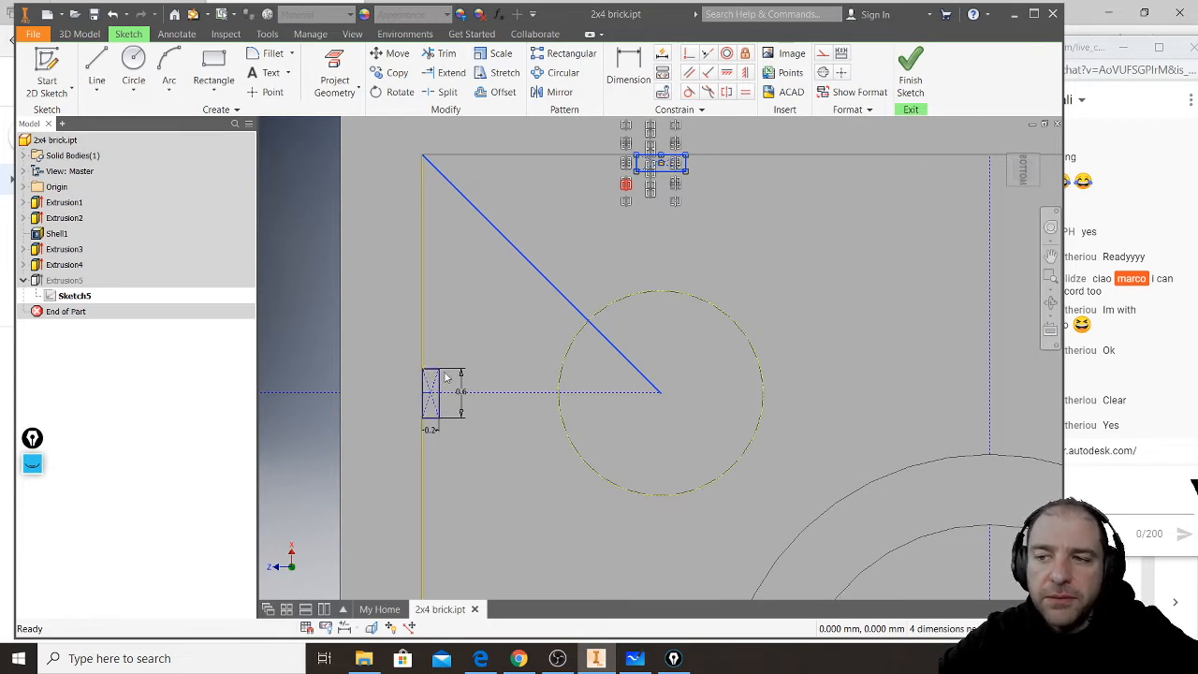
left_click(478, 308)
scroll(475, 299, "down", 3)
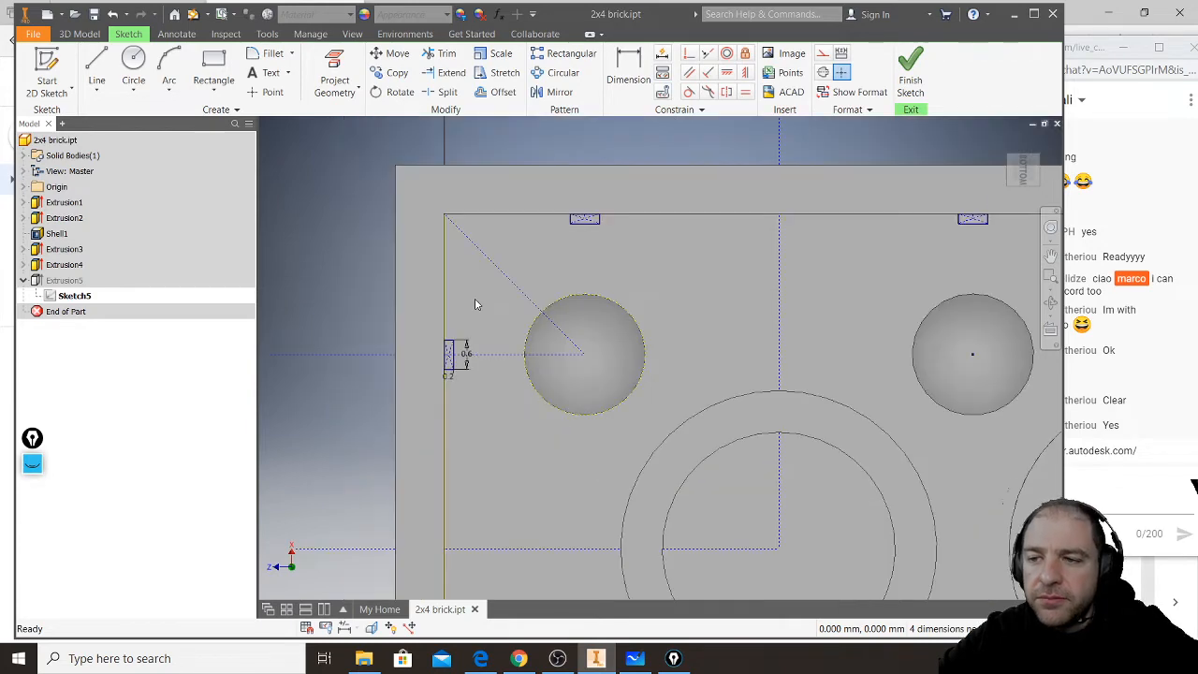
- Select both corner rib rectangles with the diagonal and check the symmetry constraints linking them to the neighbouring ribs
middle_click_drag(491, 323, 483, 228)
scroll(446, 304, "up", 2)
scroll(449, 326, "down", 4)
left_click_drag(416, 343, 573, 195)
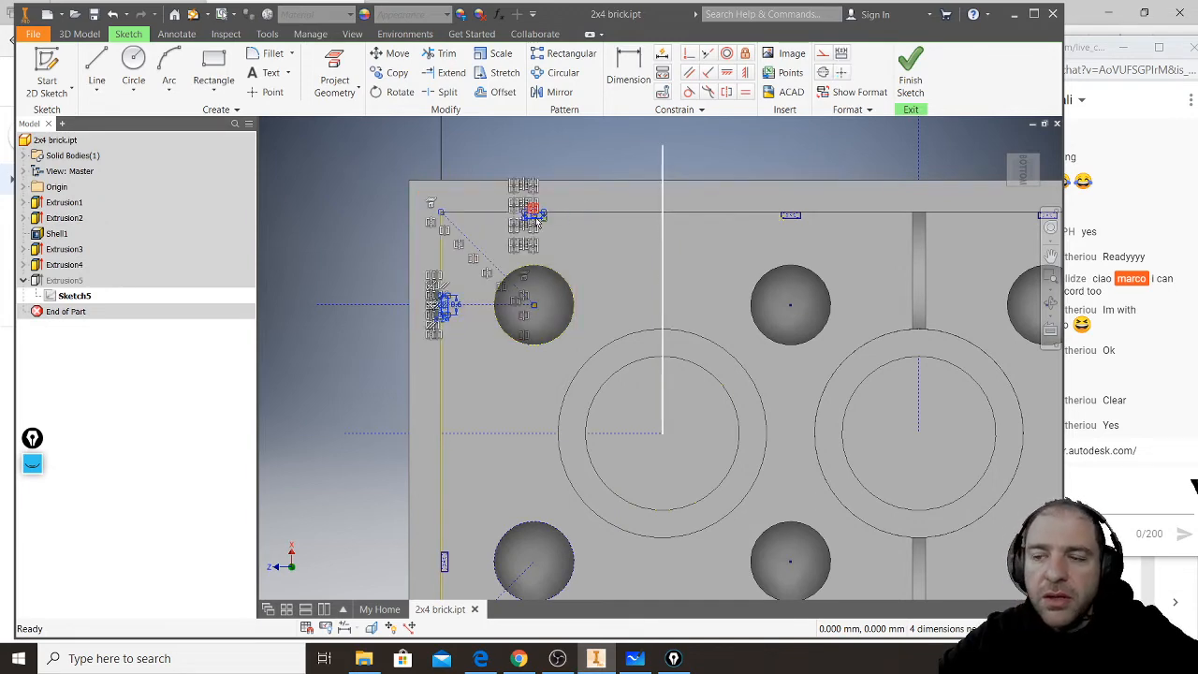
- Examine the centre lines through the first tube and the rib rectangles on the opposite long wall, then clear the selection
middle_click_drag(596, 388, 599, 280)
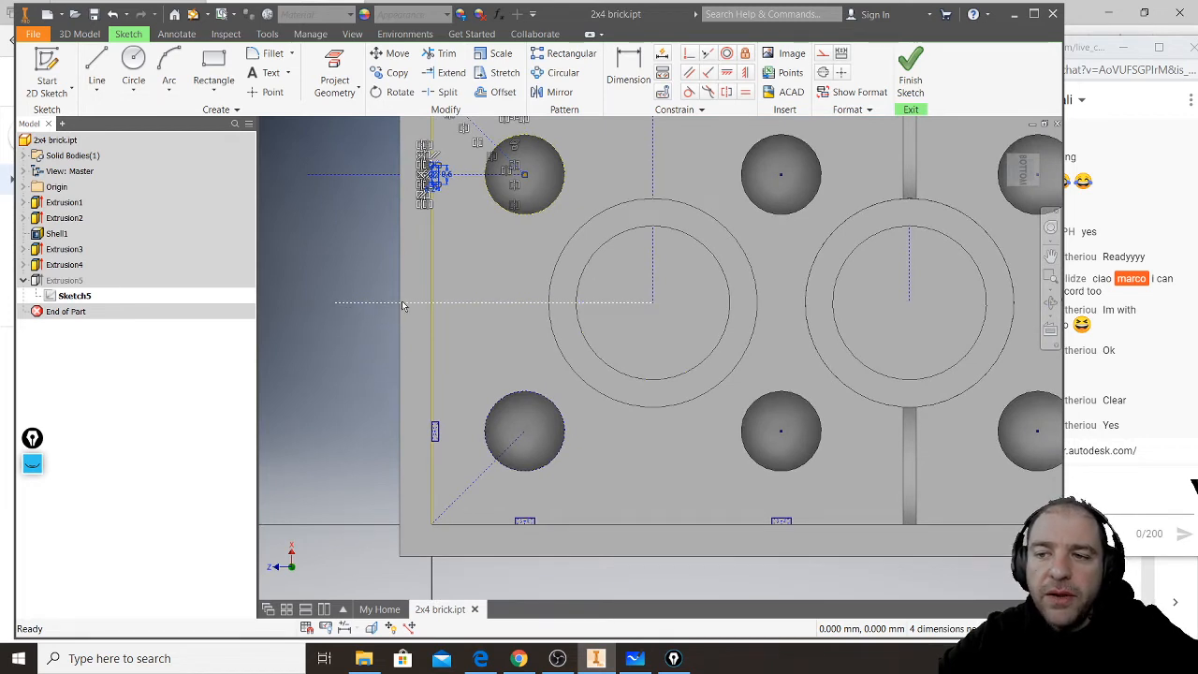
left_click(652, 301)
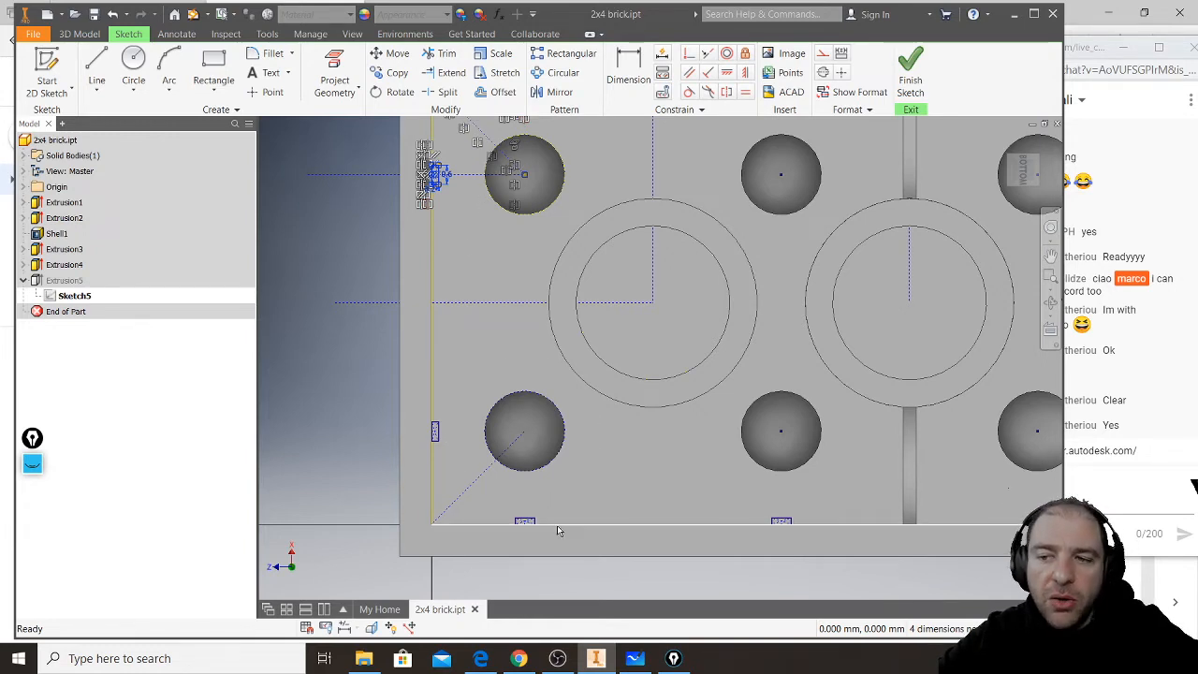
scroll(556, 527, "up", 3)
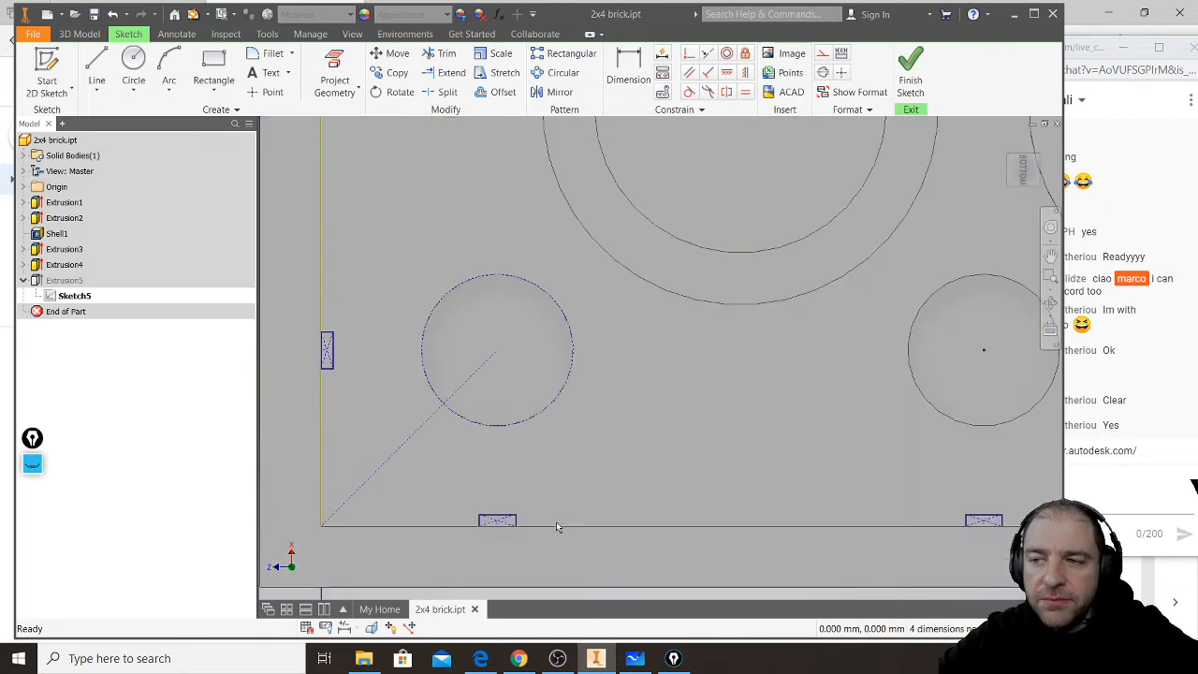
scroll(556, 528, "down", 5)
left_click(654, 170)
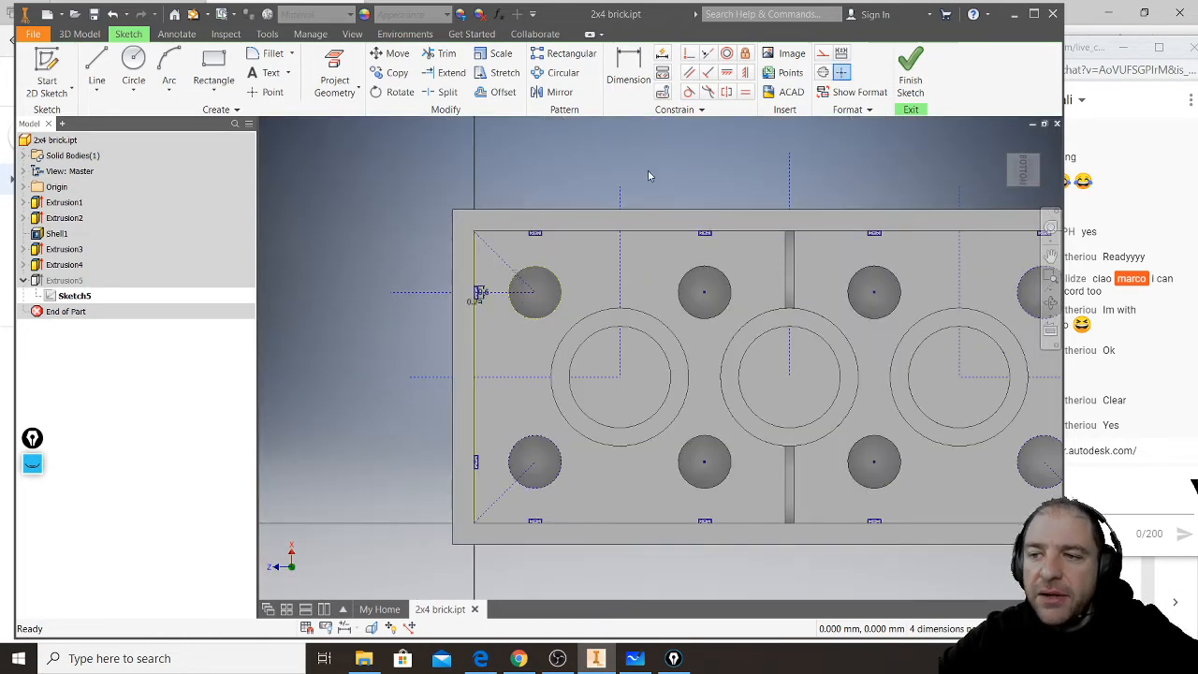
- Select opposite rib rectangles on the two long walls and check the symmetry constraints about the first tube's centre lines
left_click_drag(517, 170, 582, 562)
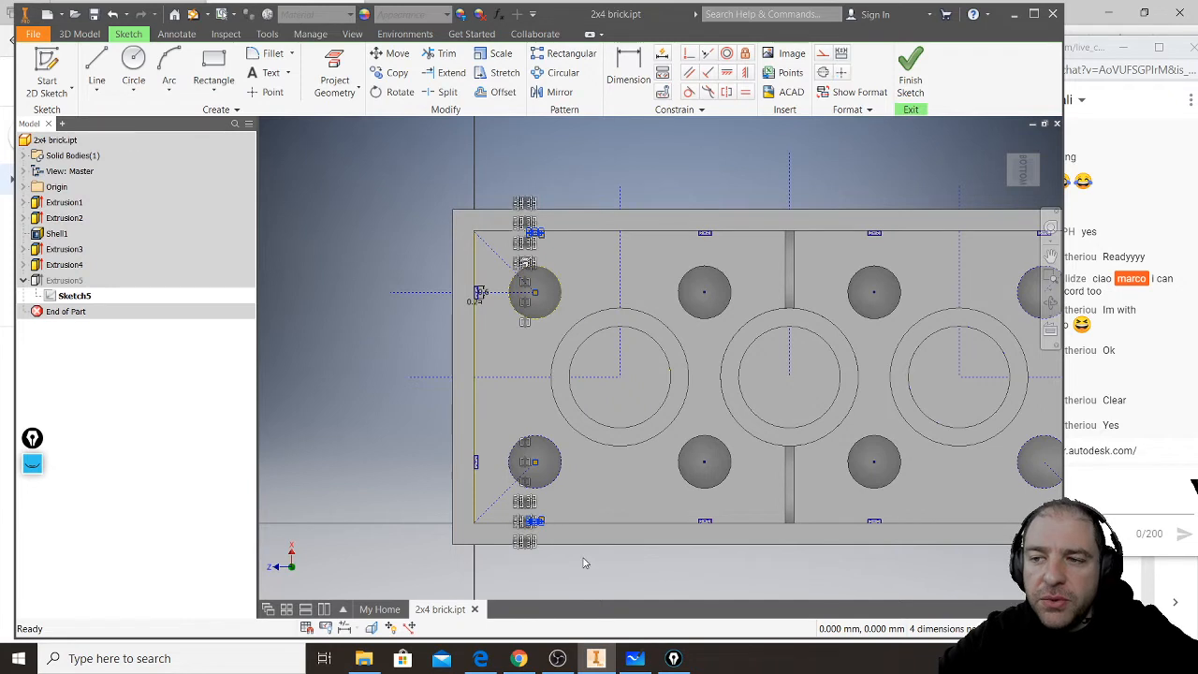
left_click(620, 195)
left_click_drag(661, 176, 769, 569)
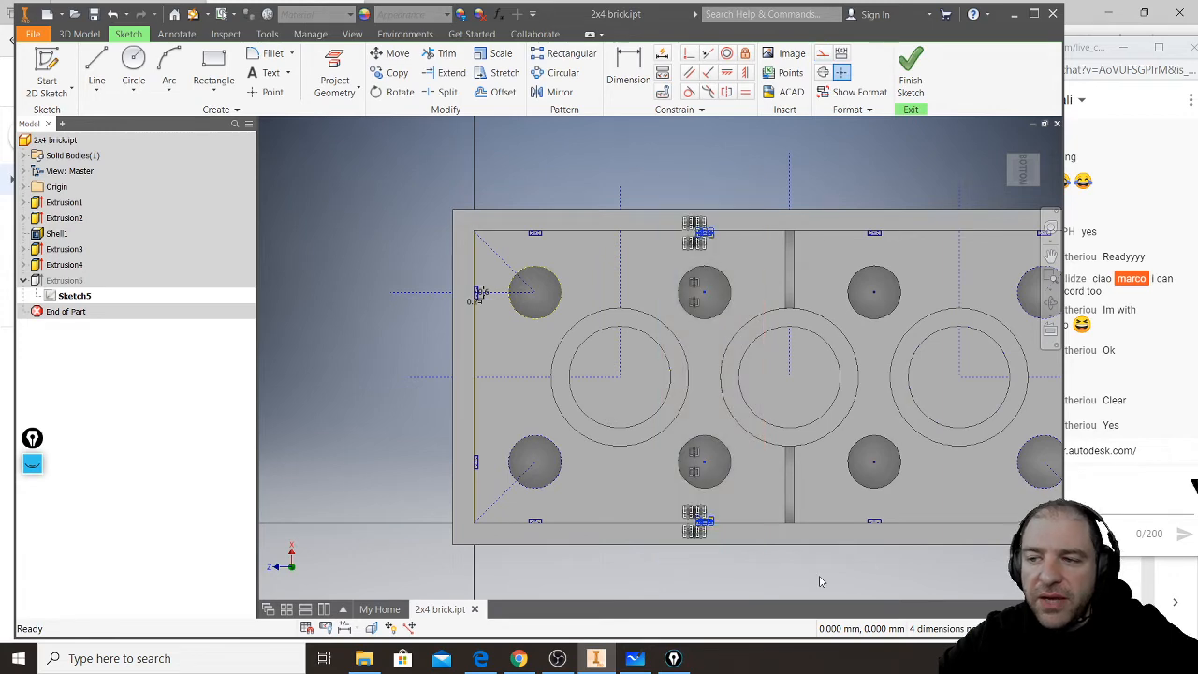
mouse_move(406, 576)
left_mouse_down()
mouse_move(632, 176)
mouse_move(752, 134)
left_mouse_up()
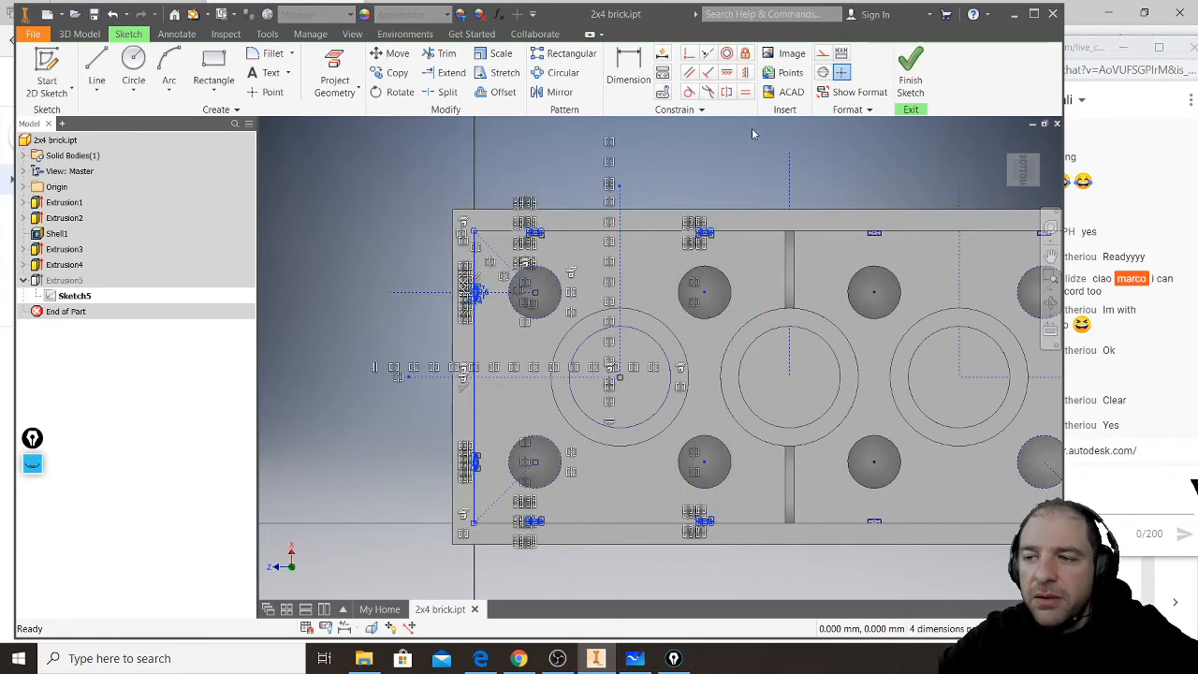
mouse_move(806, 182)
middle_mouse_down()
mouse_move(607, 171)
mouse_move(609, 198)
middle_mouse_up()
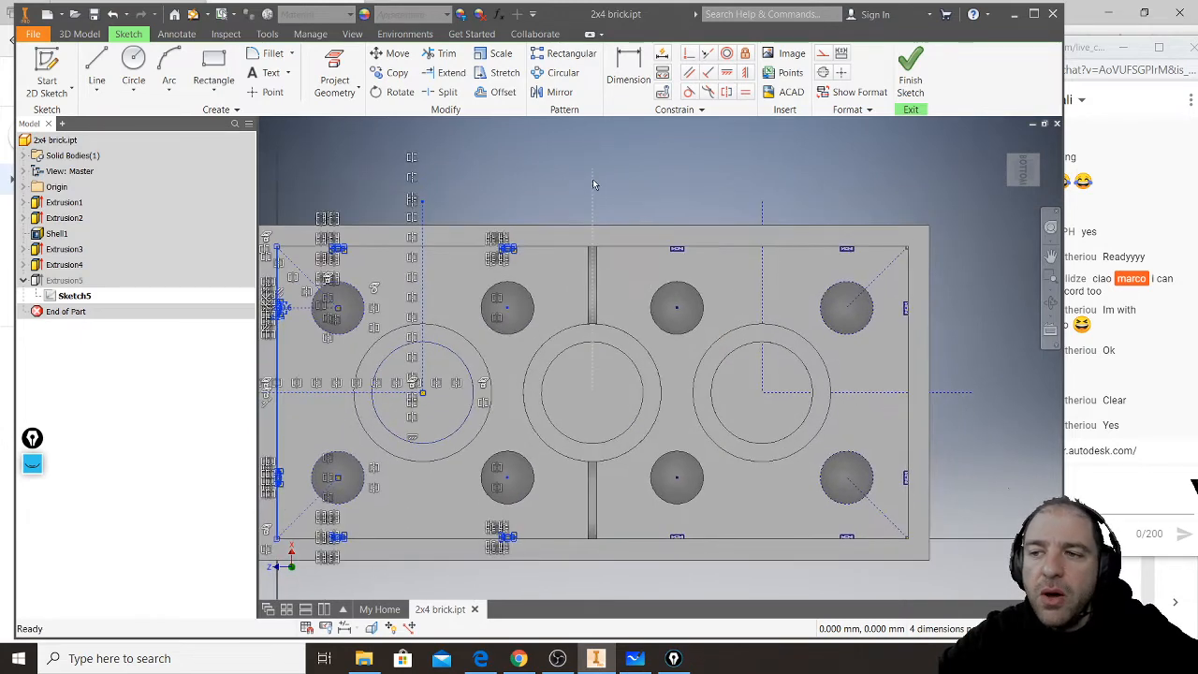
- Select the middle tube's centre line and check which ribs at both ends of the brick are symmetric about it
left_click(593, 184)
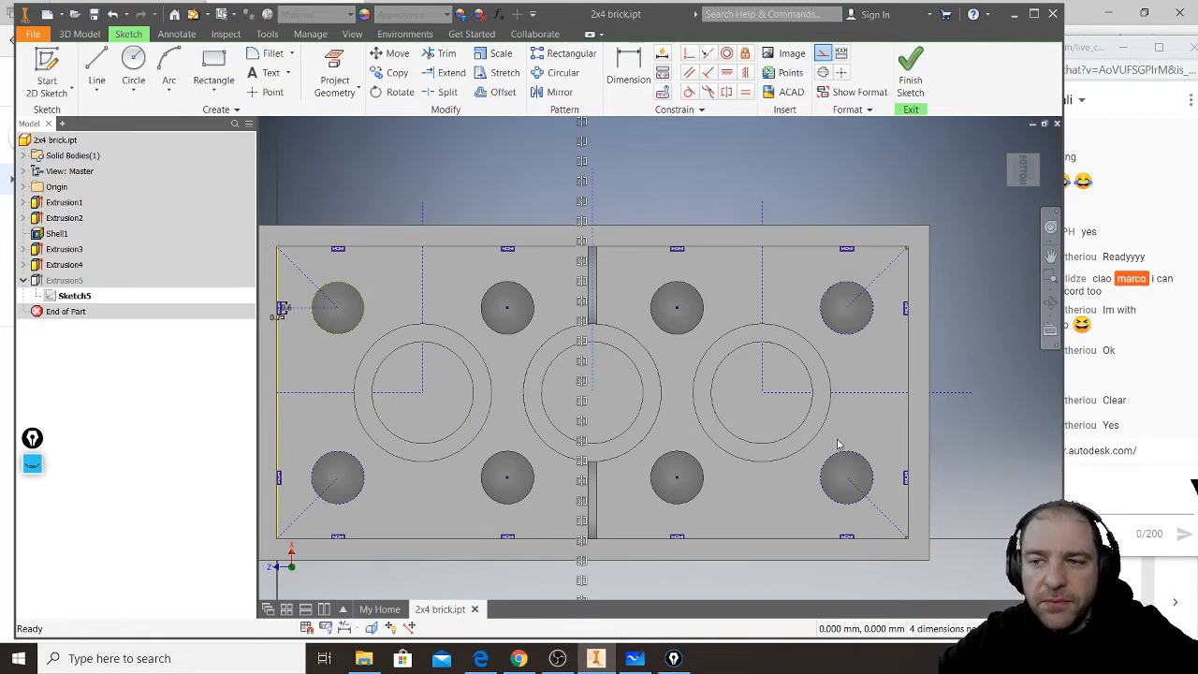
middle_click_drag(388, 184, 562, 173)
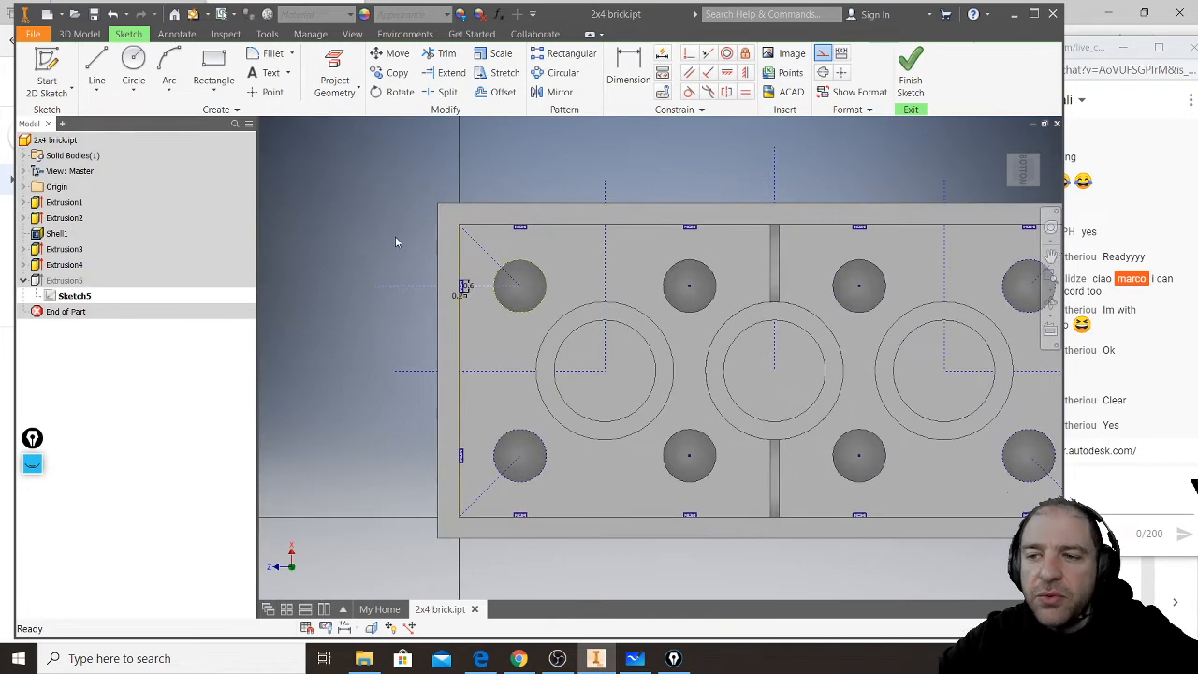
scroll(437, 284, "up", 6)
scroll(510, 280, "down", 8)
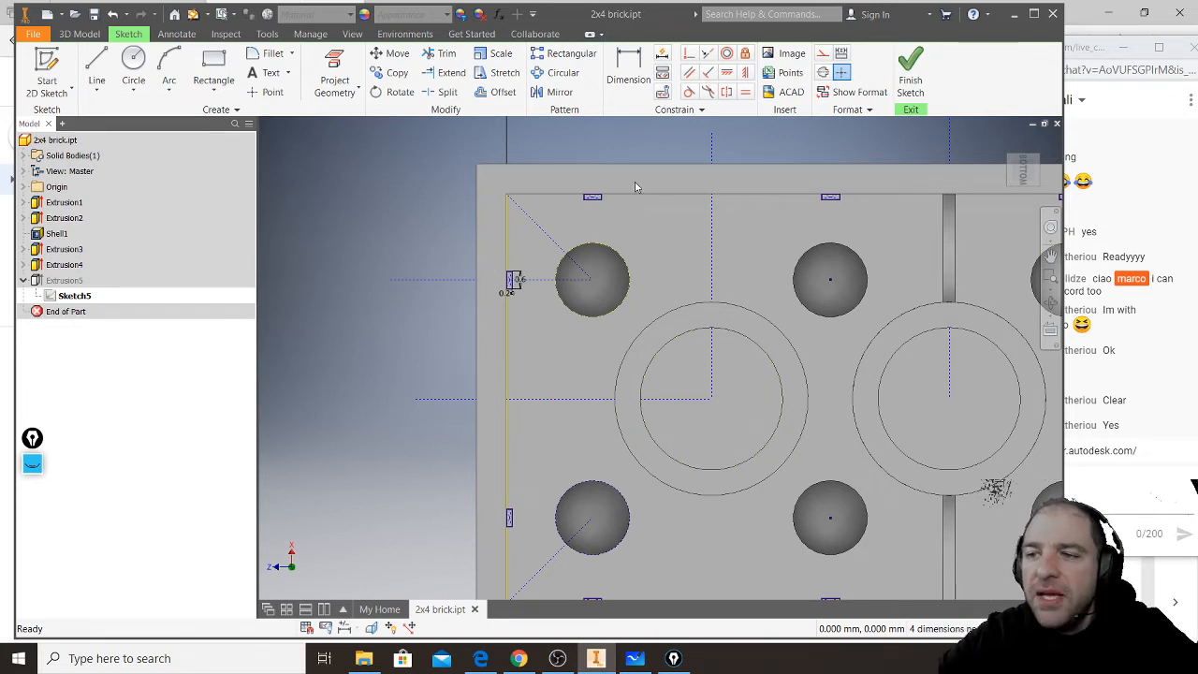
scroll(660, 302, "up", 4)
scroll(697, 364, "down", 5)
middle_click_drag(881, 232, 747, 225)
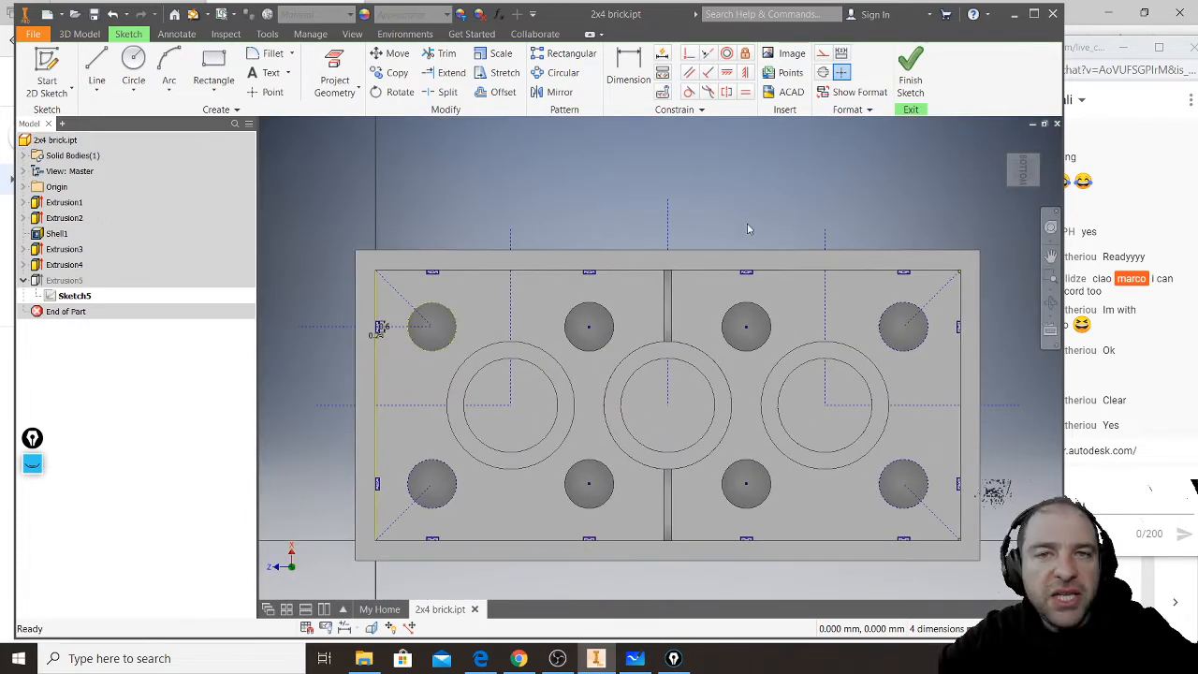
- Delete the coincident constraint that holds the middle centre line's end at the middle tube's centre
left_click(671, 216)
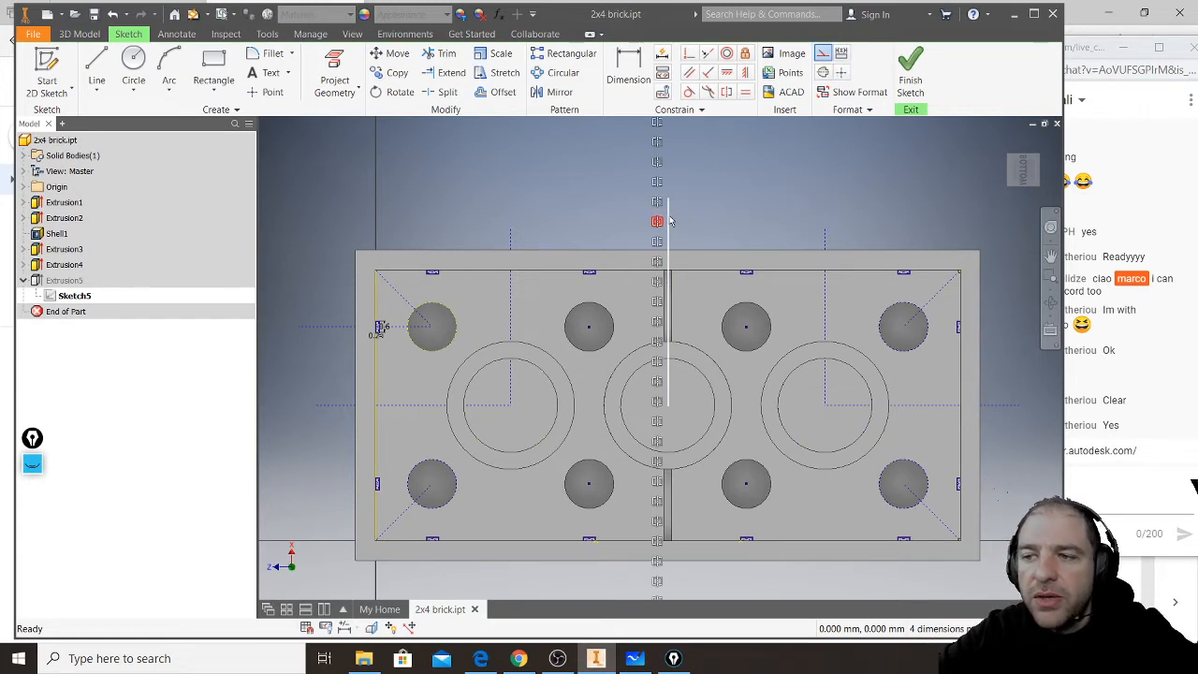
left_click_drag(671, 221, 709, 220)
left_click(670, 220)
left_click(671, 221)
left_click(701, 225)
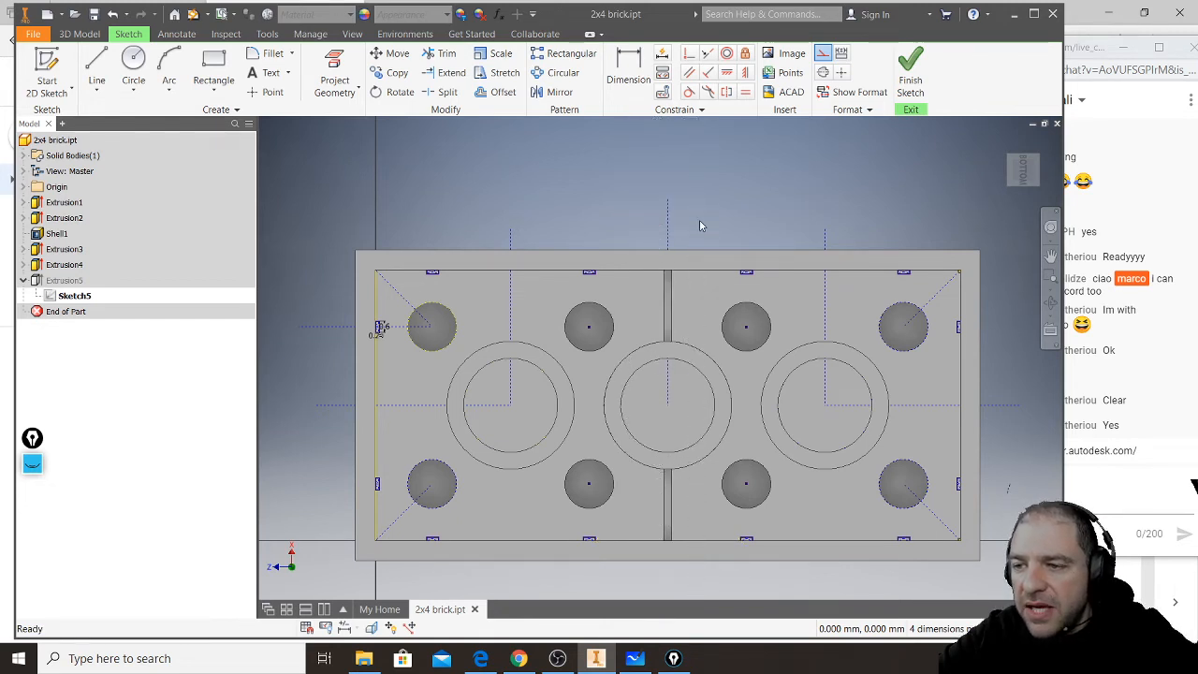
right_click(658, 404)
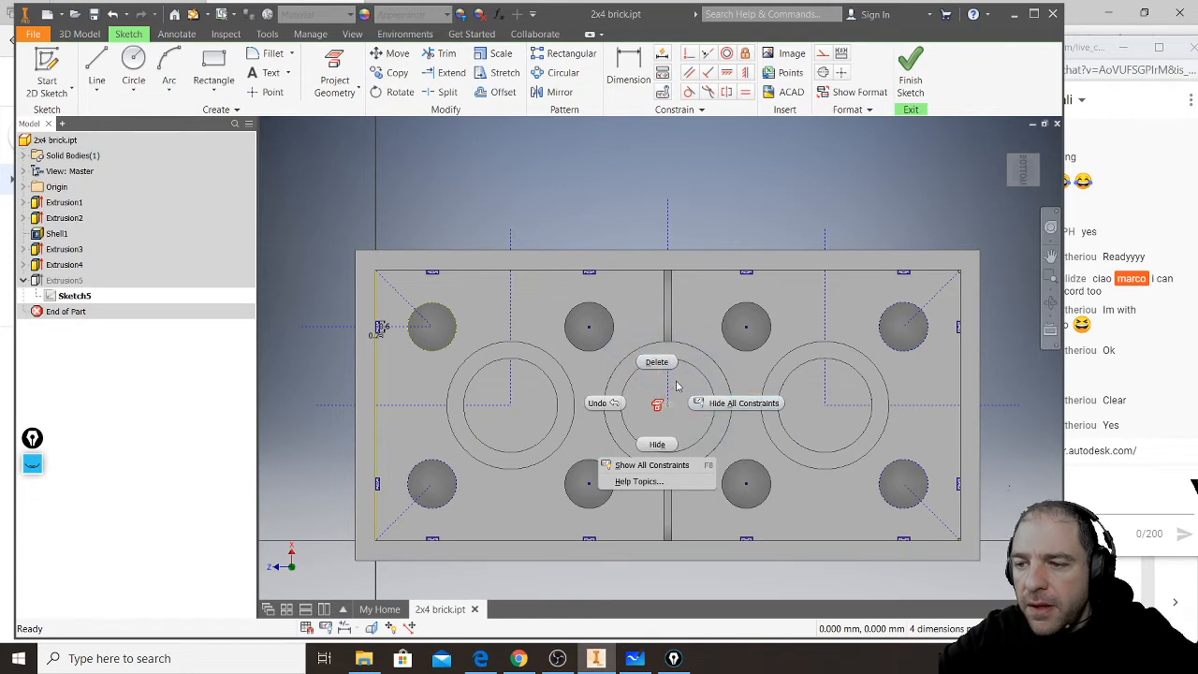
left_click(658, 364)
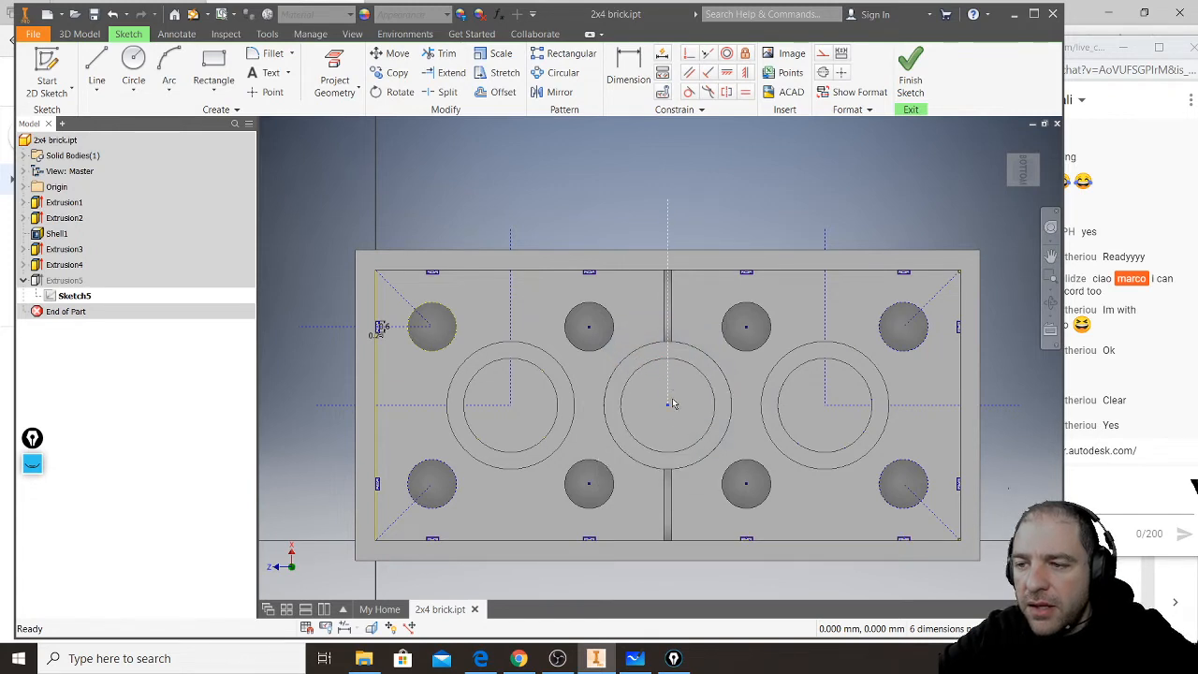
- Move the released centre line sideways to test the mirrored geometry, and return it to the middle tube
mouse_move(665, 391)
left_mouse_down()
mouse_move(632, 387)
mouse_move(693, 394)
mouse_move(629, 387)
mouse_move(717, 394)
mouse_move(613, 382)
mouse_move(642, 396)
mouse_move(745, 385)
left_mouse_up()
middle_click_drag(791, 380, 582, 349)
scroll(583, 350, "up", 4)
scroll(594, 348, "down", 6)
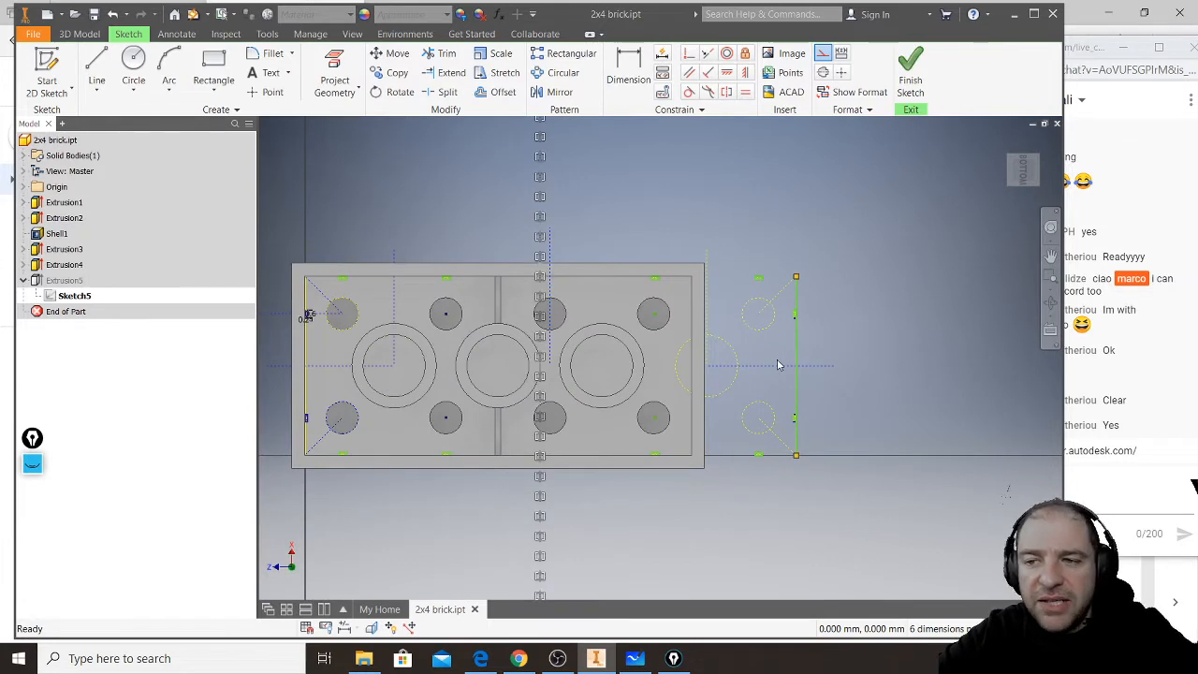
mouse_move(554, 253)
left_mouse_down()
mouse_move(474, 251)
mouse_move(504, 248)
left_mouse_up()
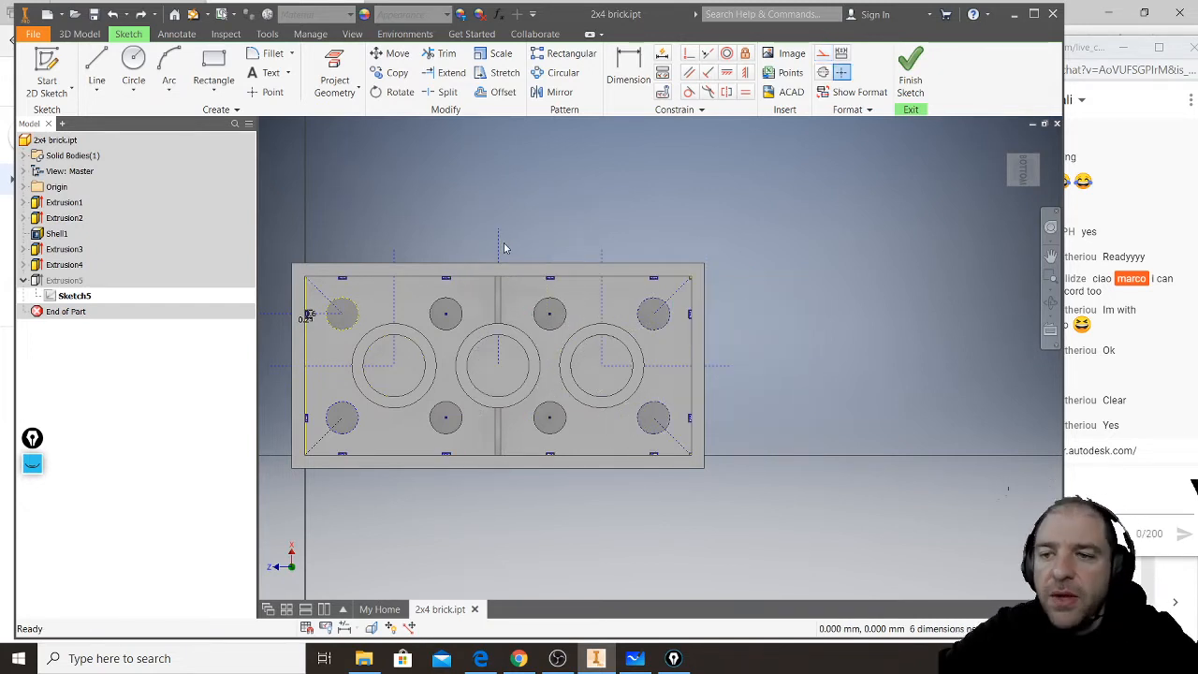
- Finish the rib sketch and highlight Extrusion5 and Extrusion4 to identify the wall ribs and the cross ribs
left_click(910, 80)
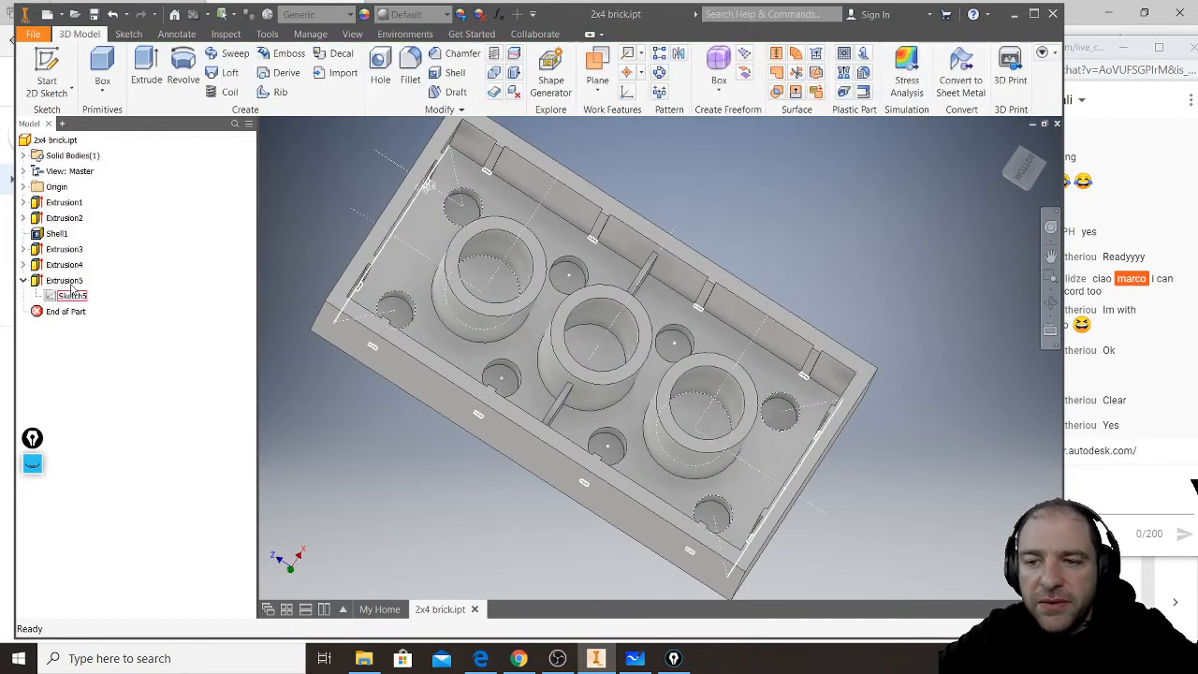
left_click(58, 281)
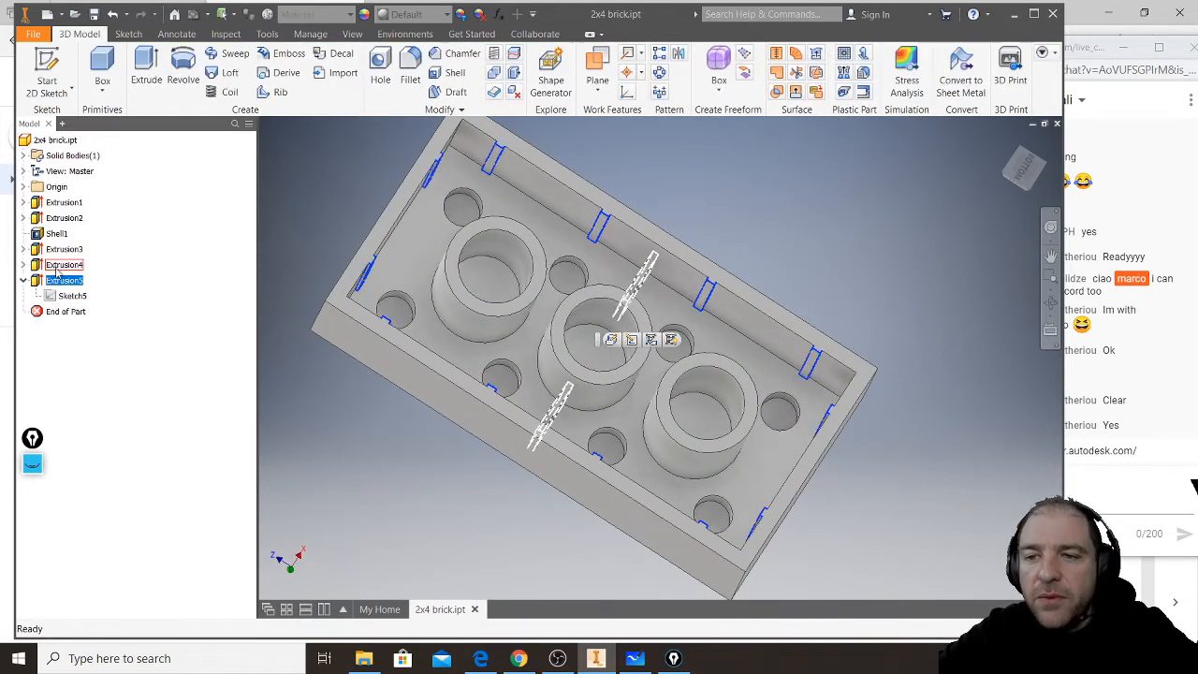
left_click(62, 265)
scroll(566, 410, "up", 5)
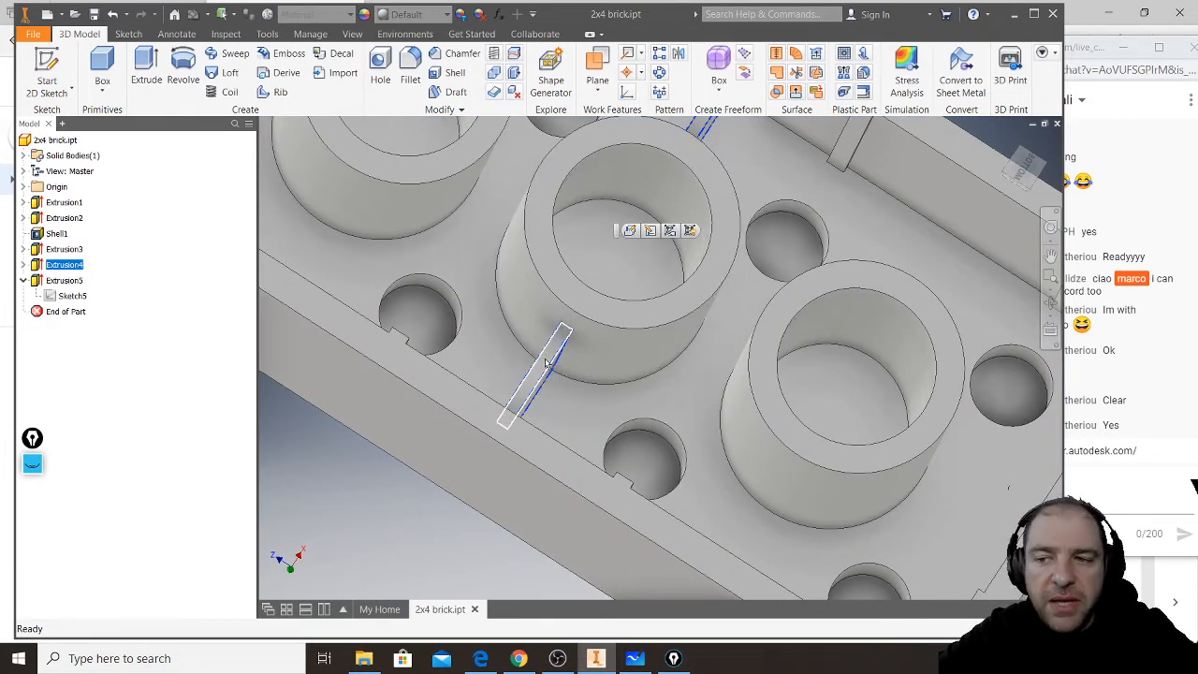
right_click(50, 271)
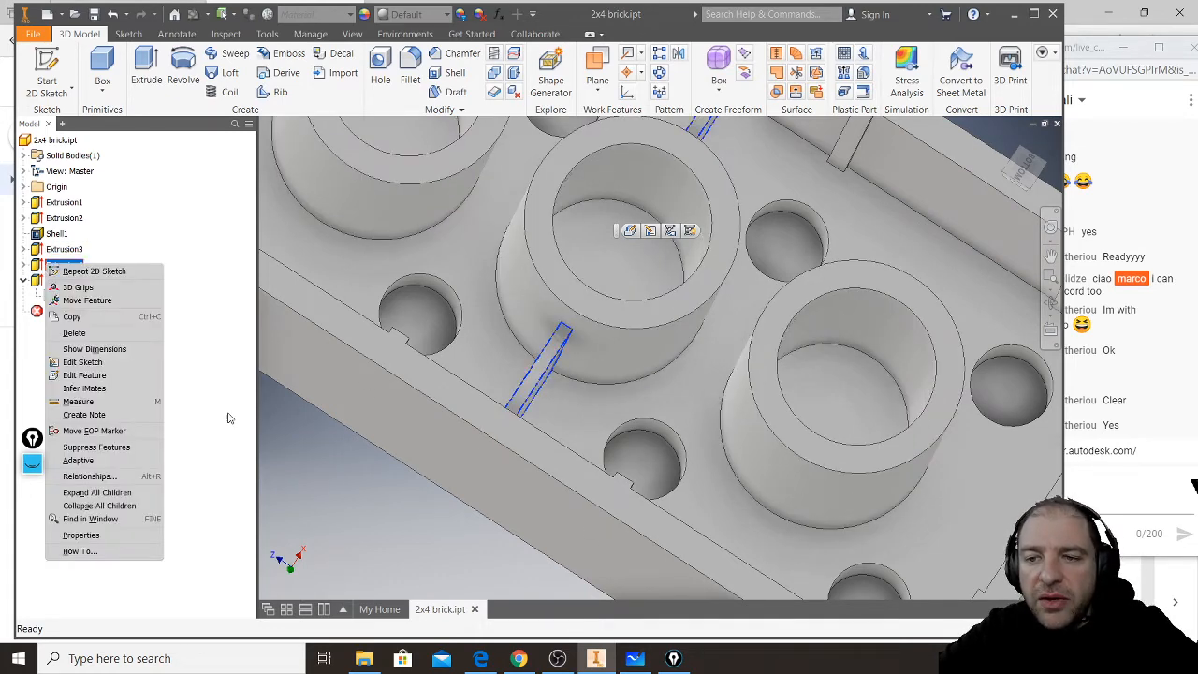
key("Escape")
- Highlight Extrusion3 and examine the three tubes and their junction with the cross ribs
left_click(64, 249)
scroll(510, 347, "up", 3)
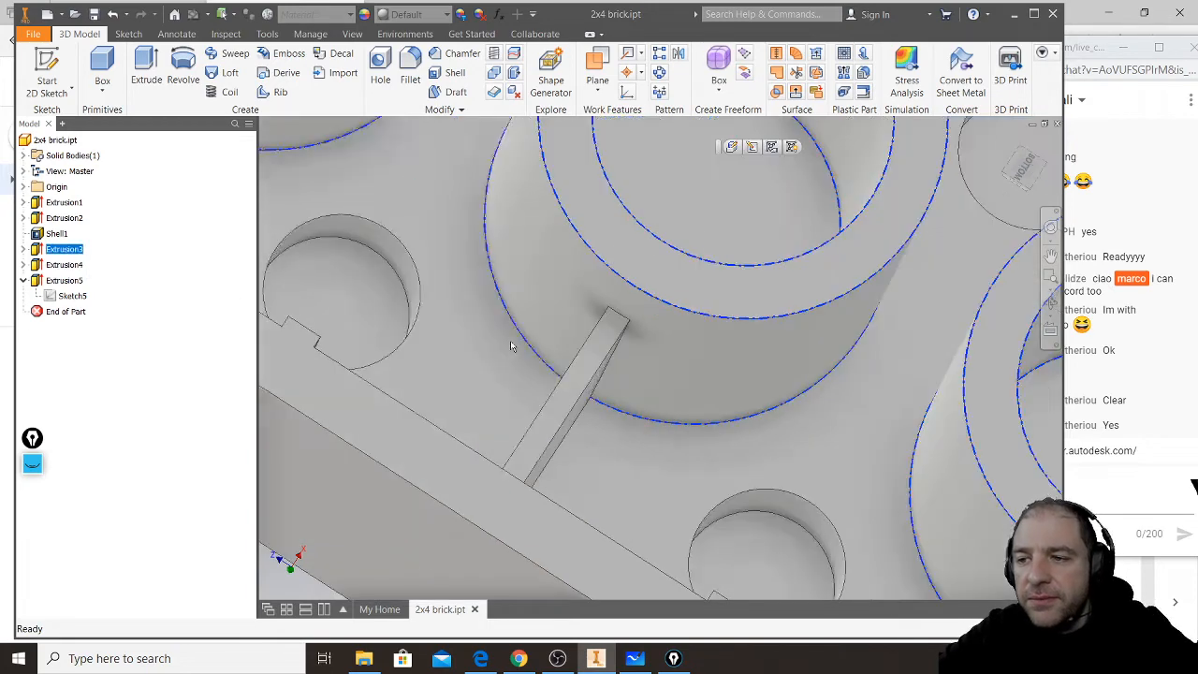
scroll(510, 346, "down", 5)
middle_click_drag(539, 348, 735, 462)
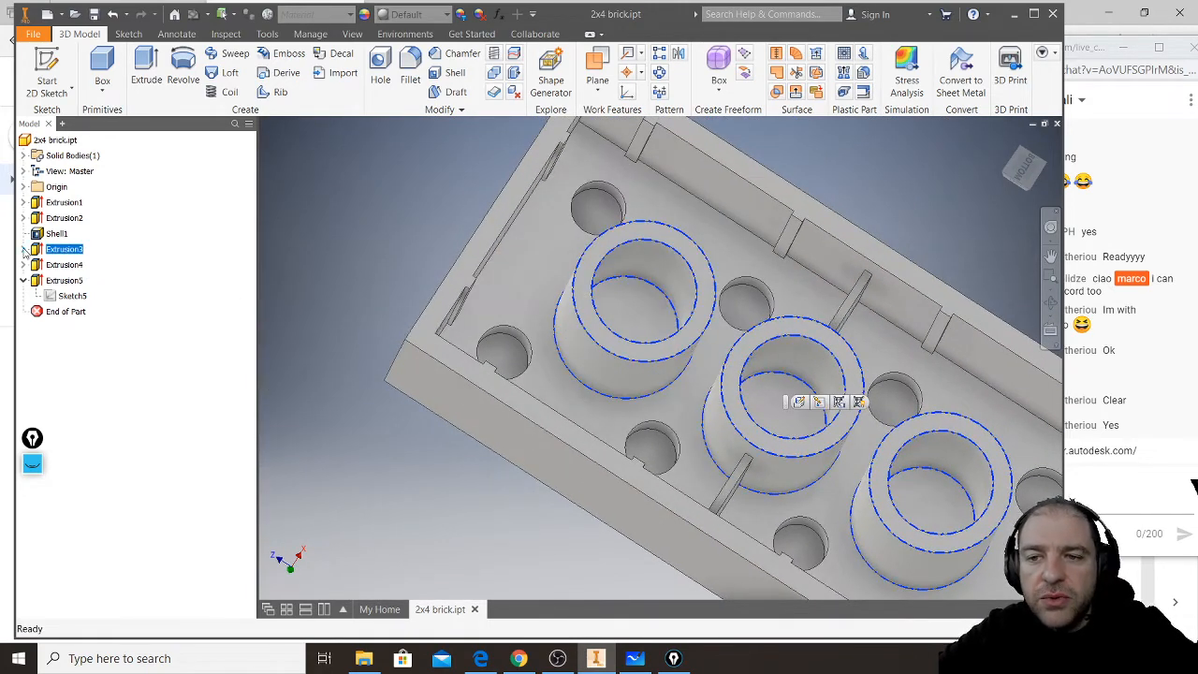
- Open Sketch3 of Extrusion3, inspect the centre lines locating the three tubes' circles, and finish the sketch
left_click(24, 249)
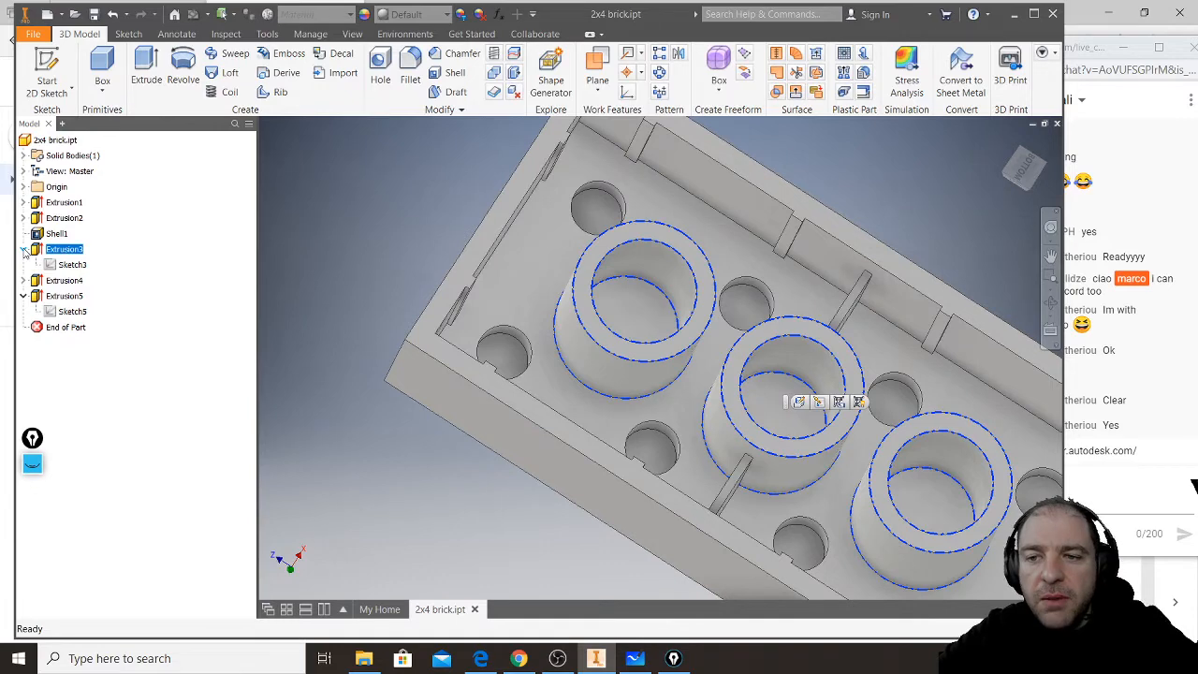
double_click(69, 265)
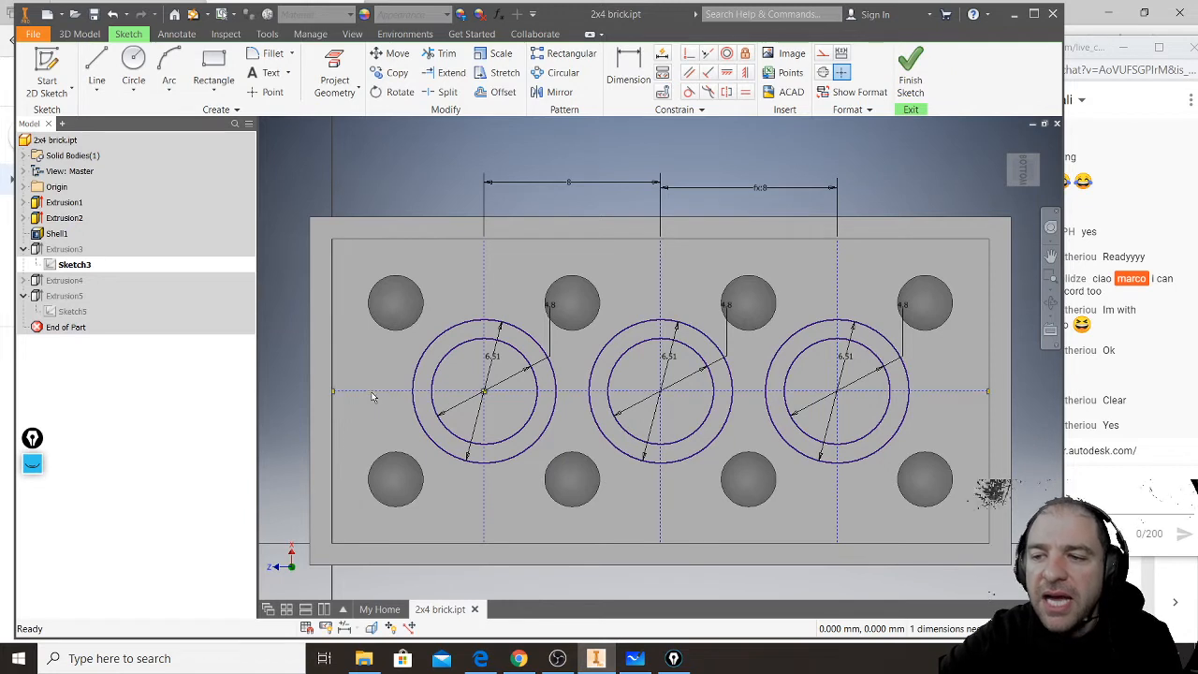
left_click(485, 289)
left_click(661, 270)
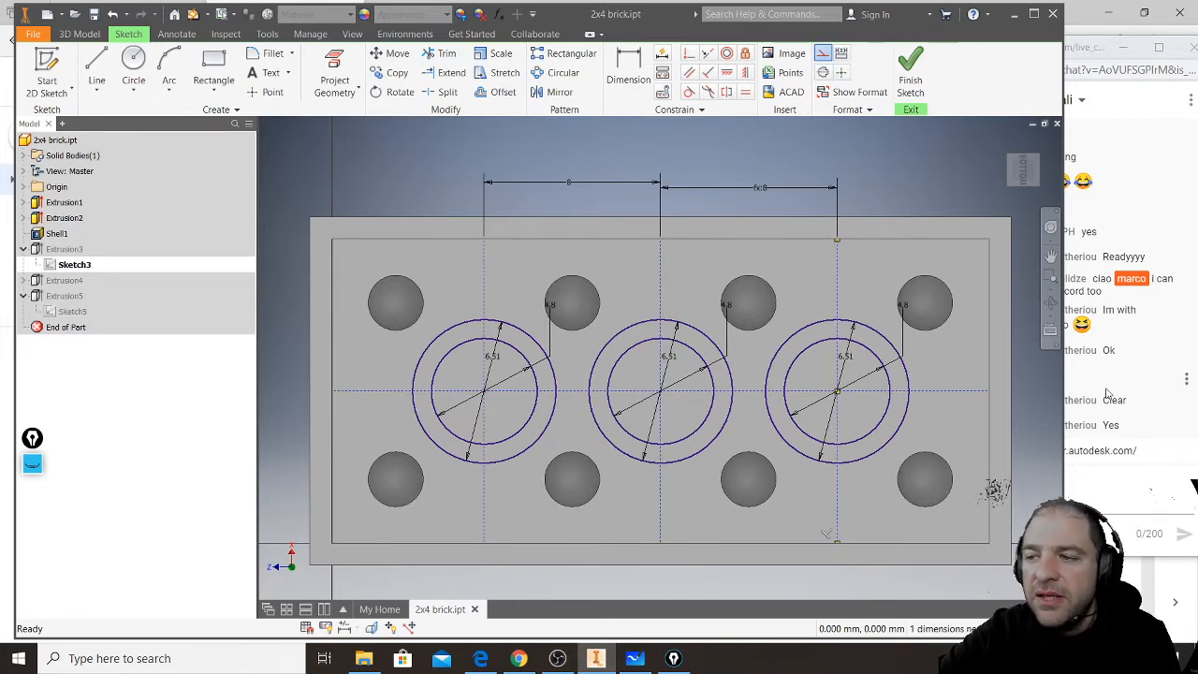
left_click(973, 391)
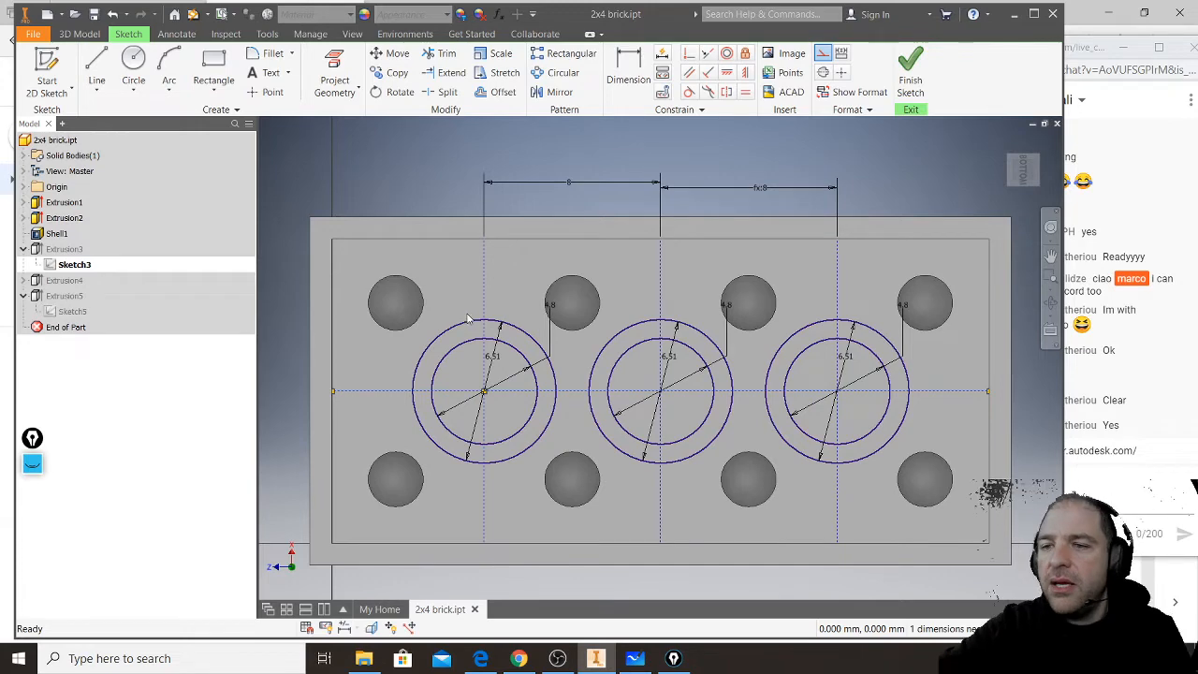
left_click(911, 82)
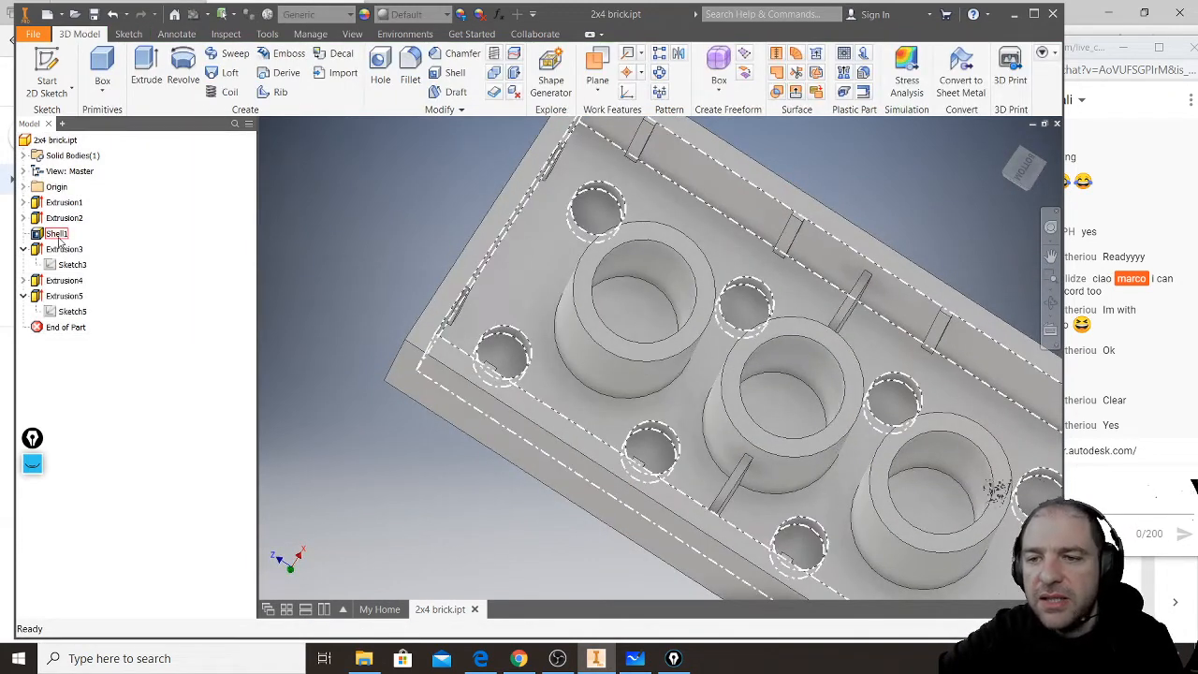
- Highlight Shell1 and examine the hollowed interior and the recesses beneath the studs
middle_click_drag(274, 248, 264, 283)
scroll(264, 283, "up", 3)
scroll(265, 283, "down", 3)
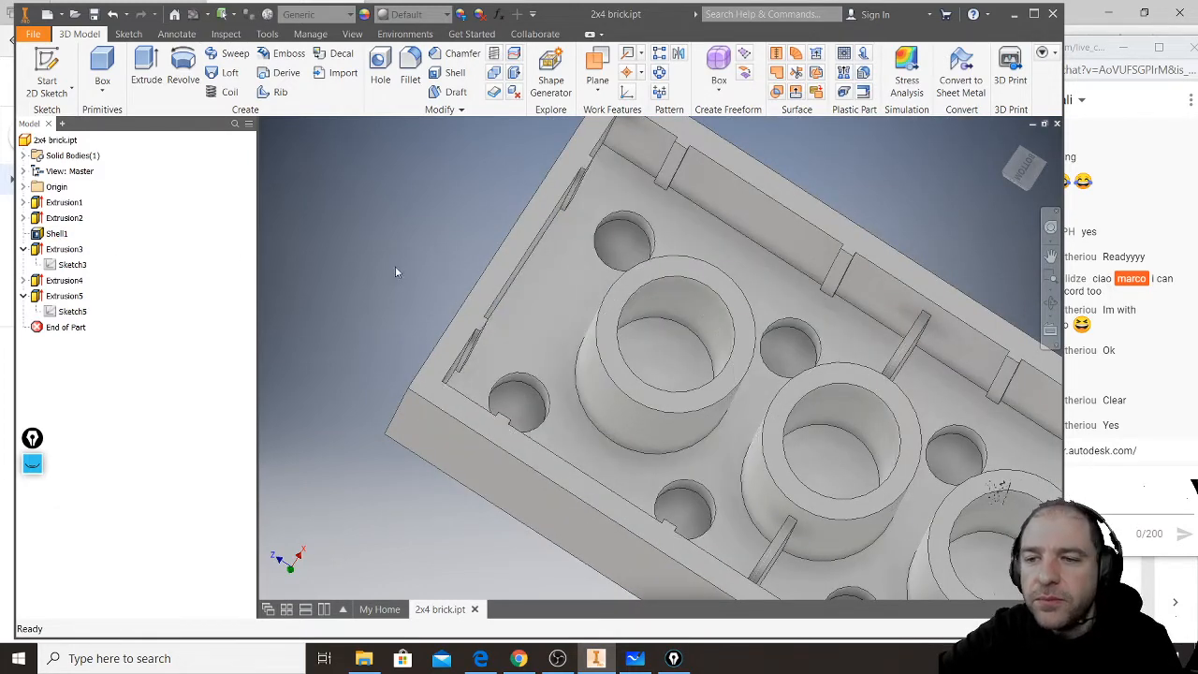
left_click(56, 233)
middle_click_drag(696, 324, 559, 315)
scroll(564, 319, "up", 3)
scroll(565, 320, "down", 3)
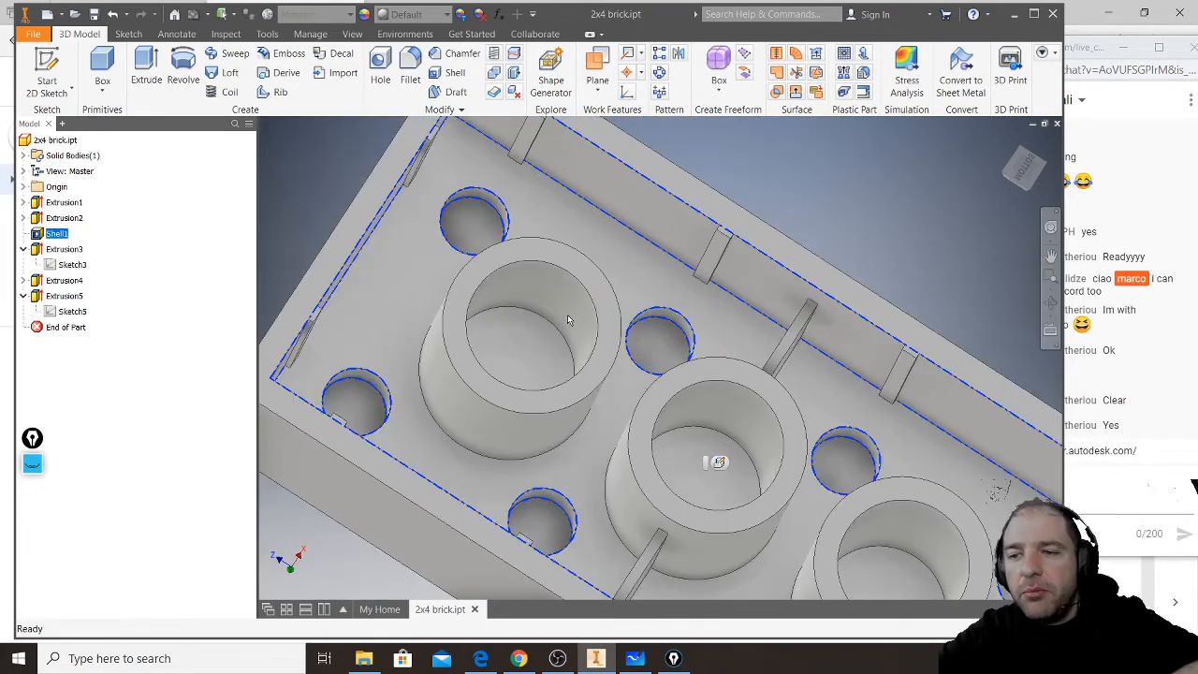
- View the brick from its stud side and highlight Extrusion1 and Shell1 to review the order of the base features
middle_click_drag(660, 287, 618, 377)
key("alt")
middle_click_drag(758, 439, 698, 297)
scroll(721, 365, "down", 3)
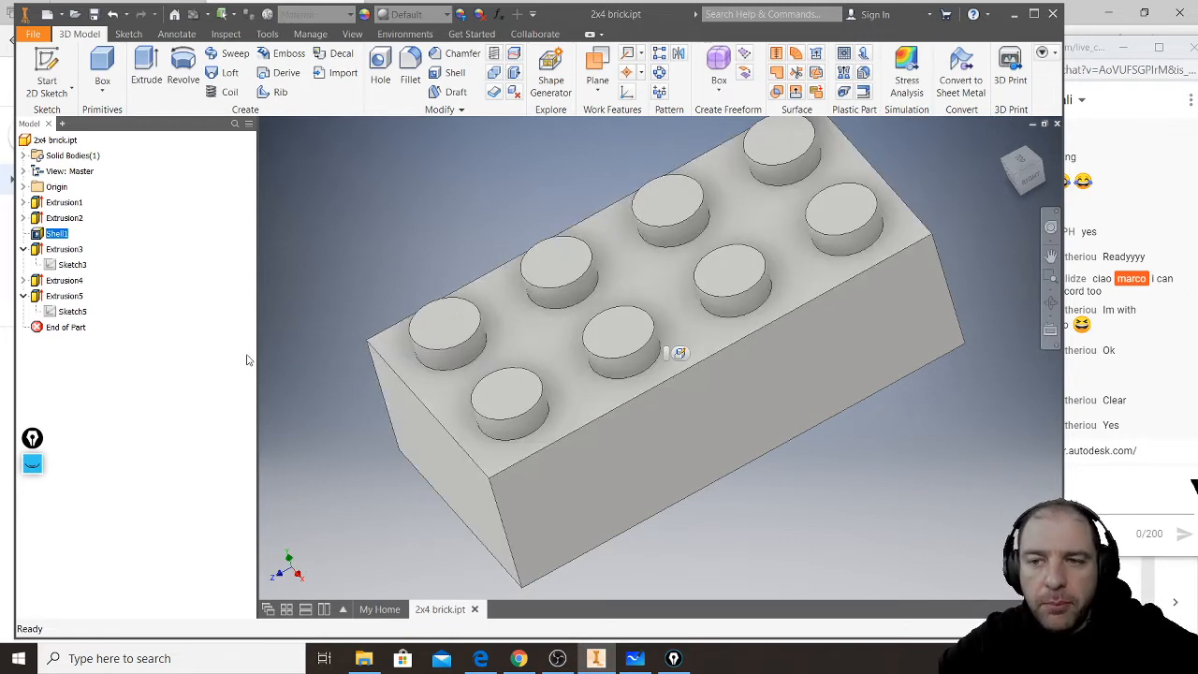
left_click(67, 218)
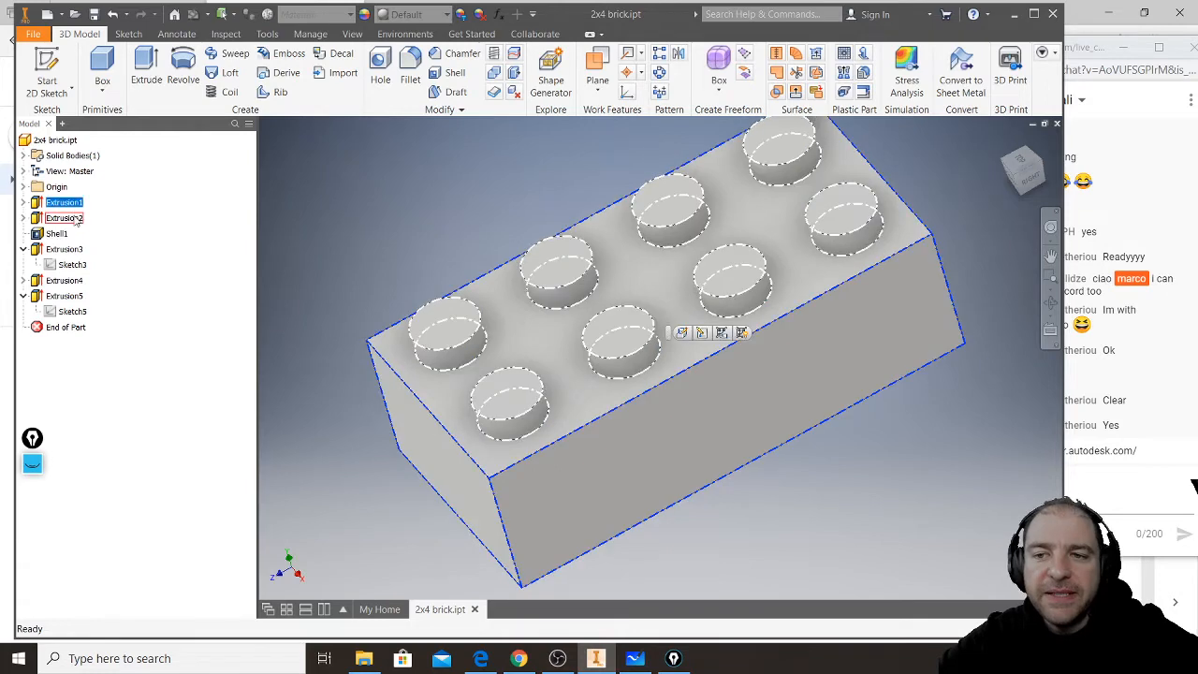
left_click(68, 234)
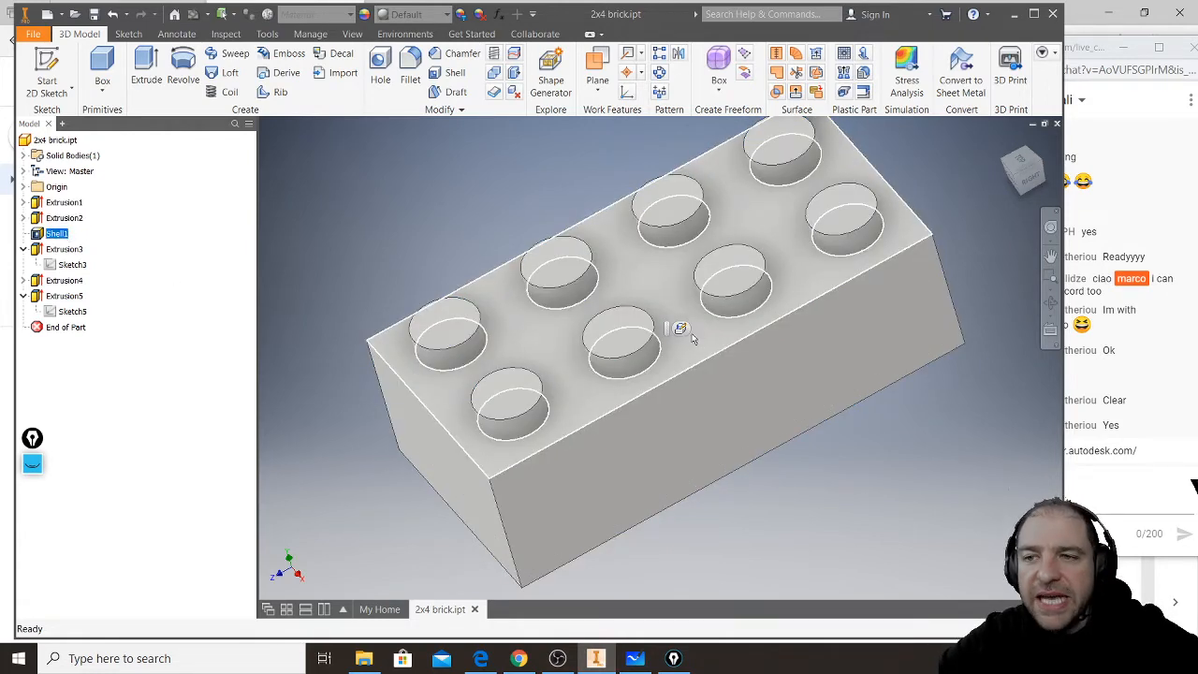
- Close the 2x4 brick part without saving its changes and create a new part
left_click(1057, 125)
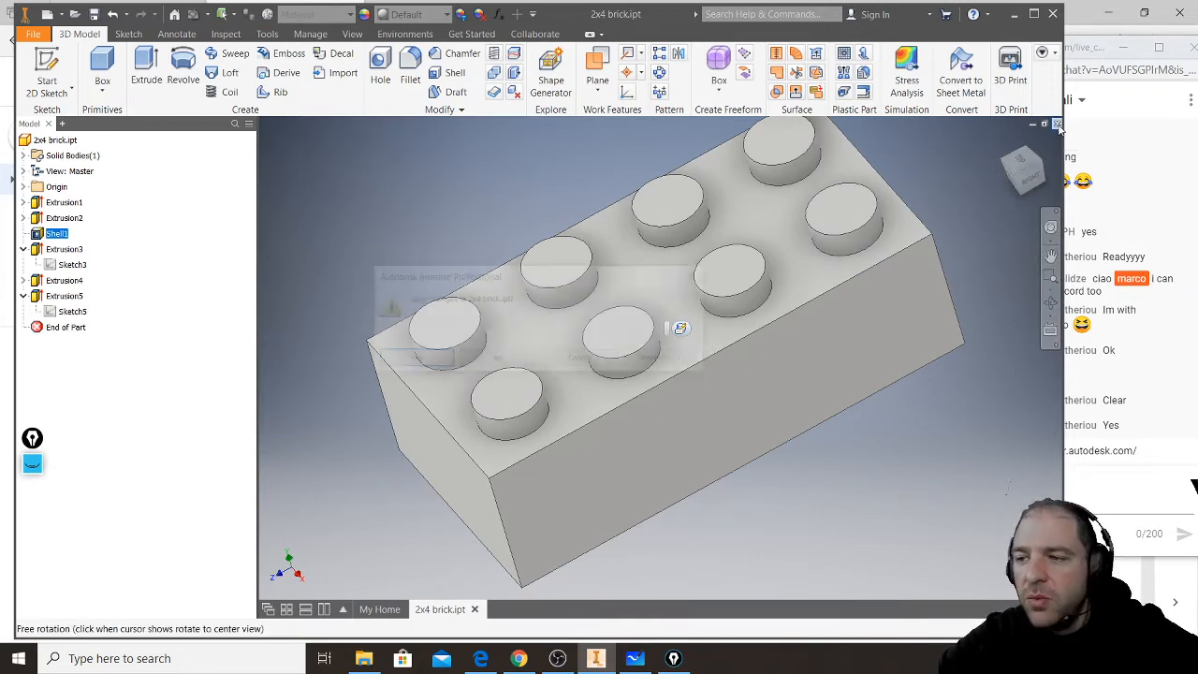
left_click(501, 364)
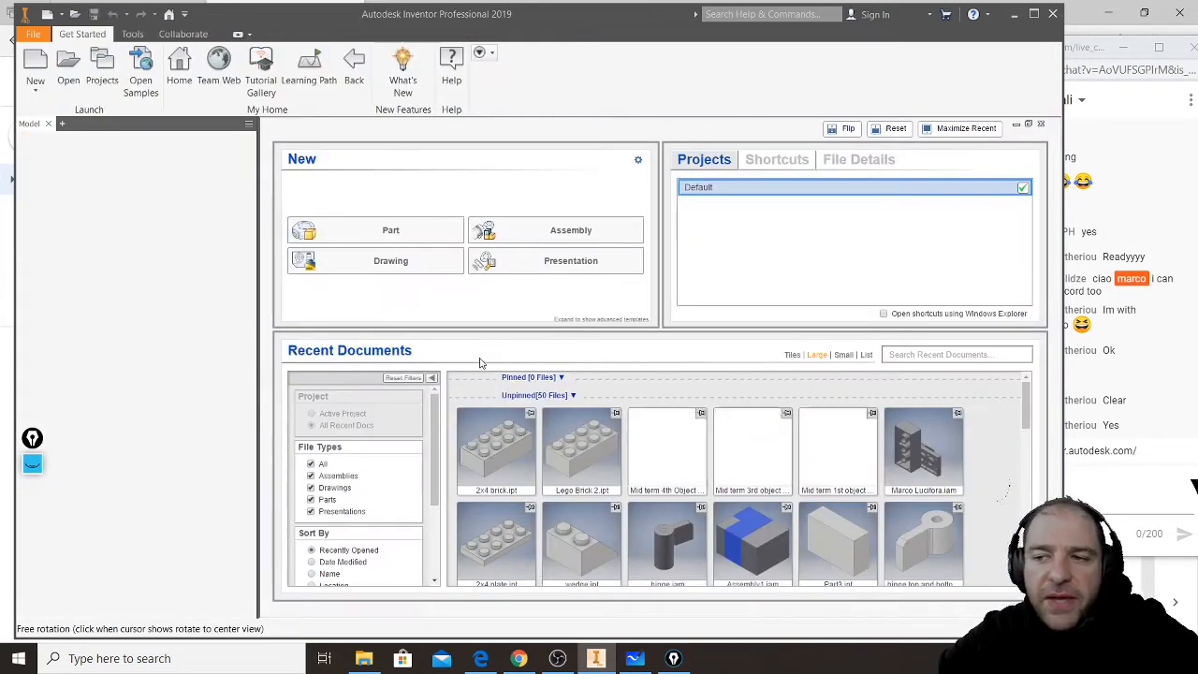
left_click(400, 236)
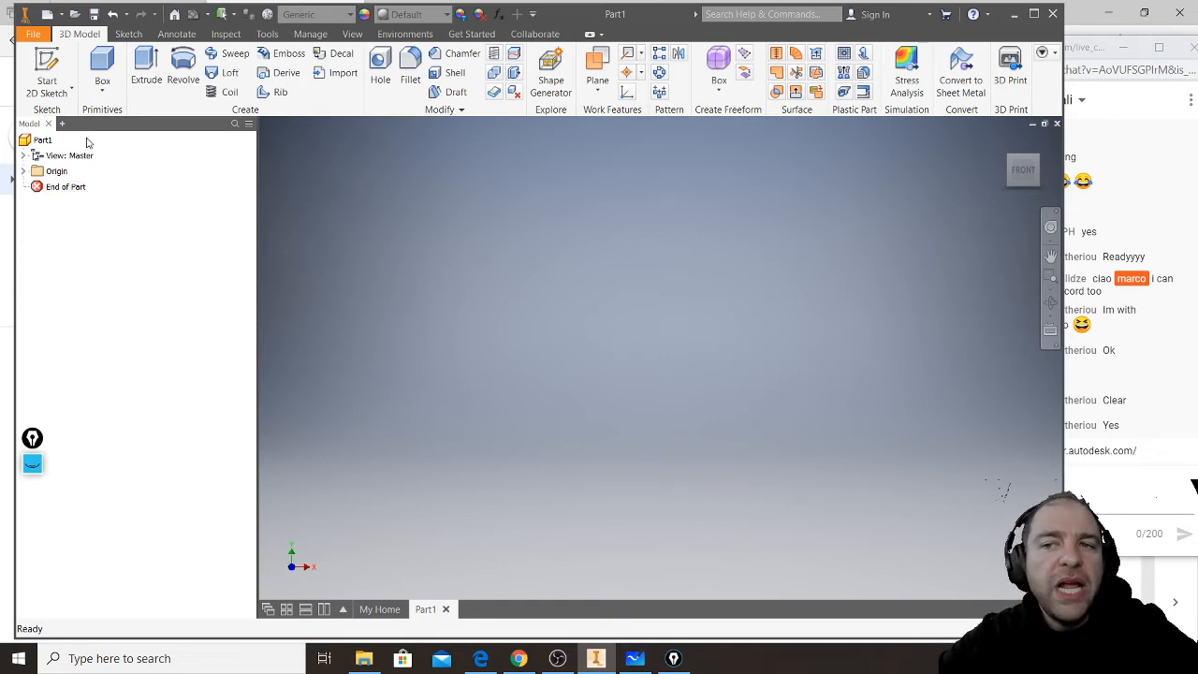
- Create a box on the XZ plane centred on the origin, 31.8 mm long, 15.8 mm wide and 9.6 mm high
left_click(23, 172)
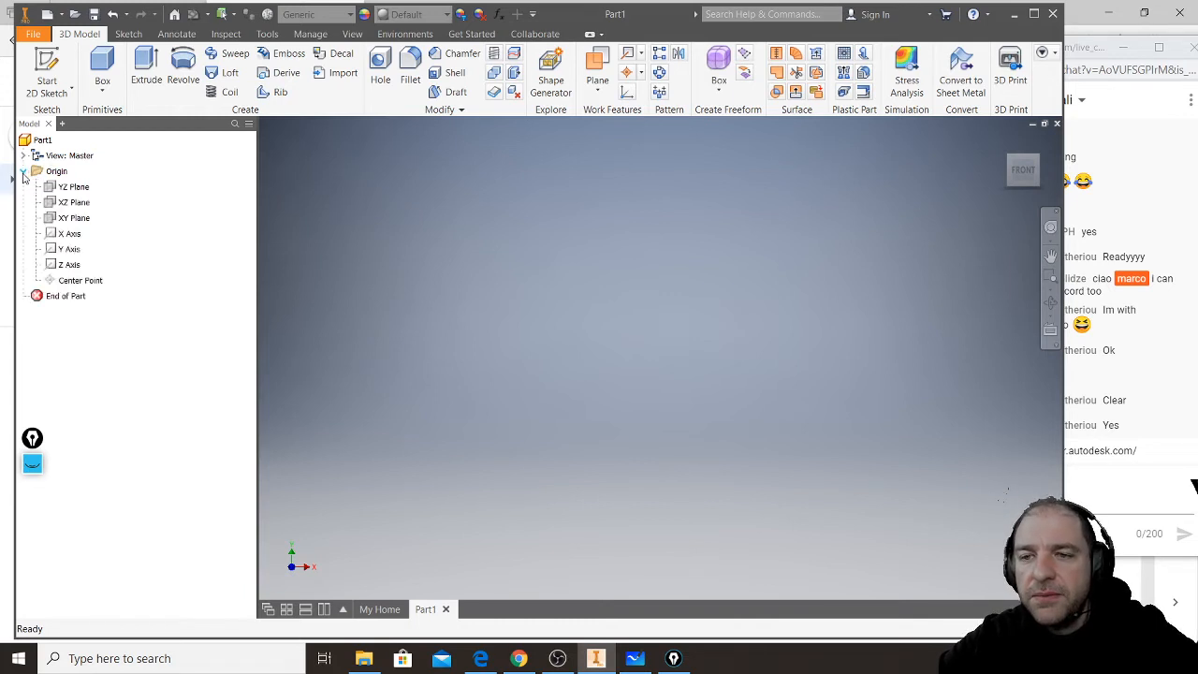
left_click(71, 205)
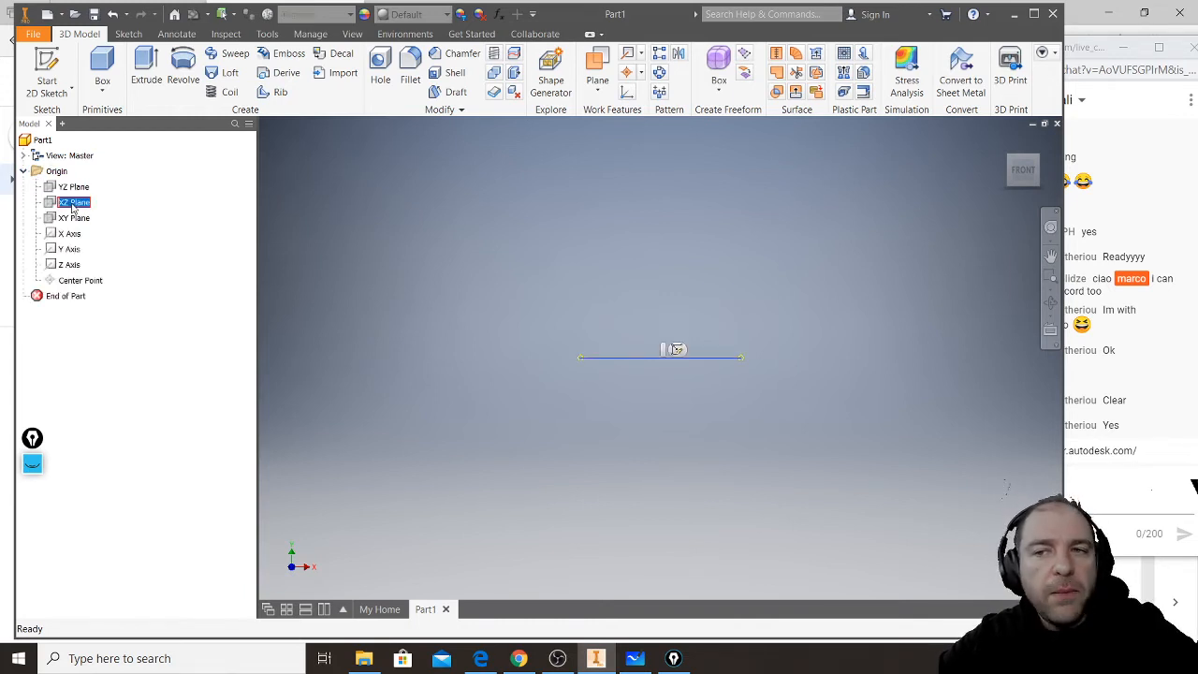
left_click(103, 65)
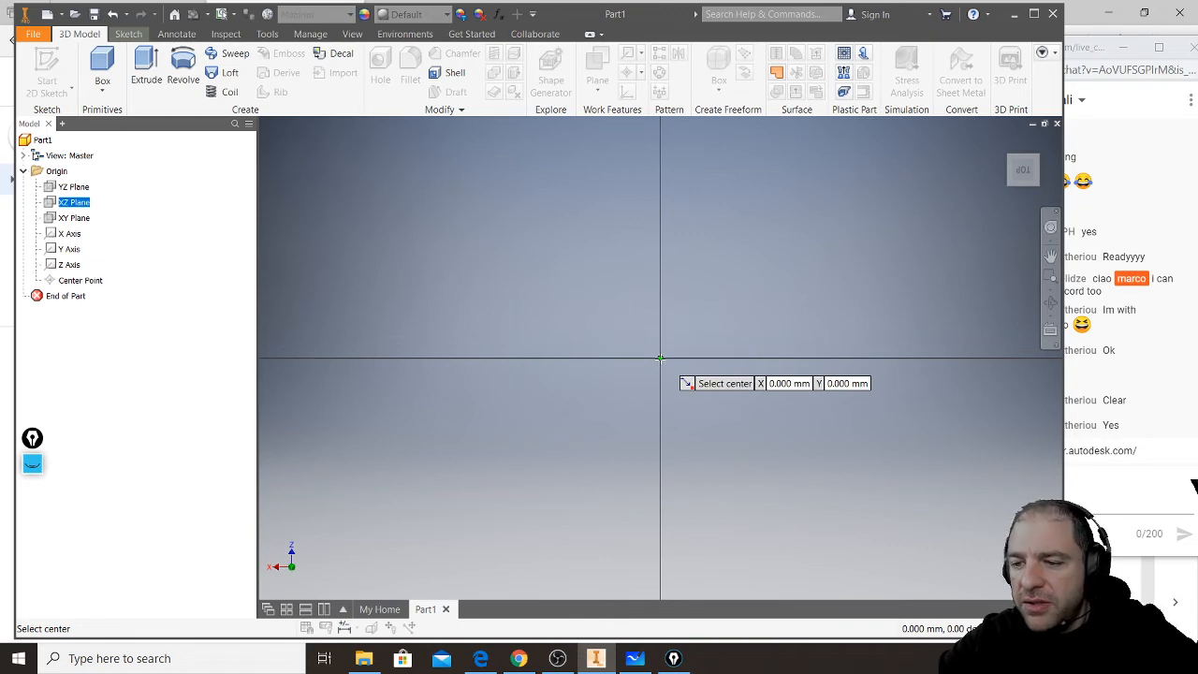
mouse_move(365, 661)
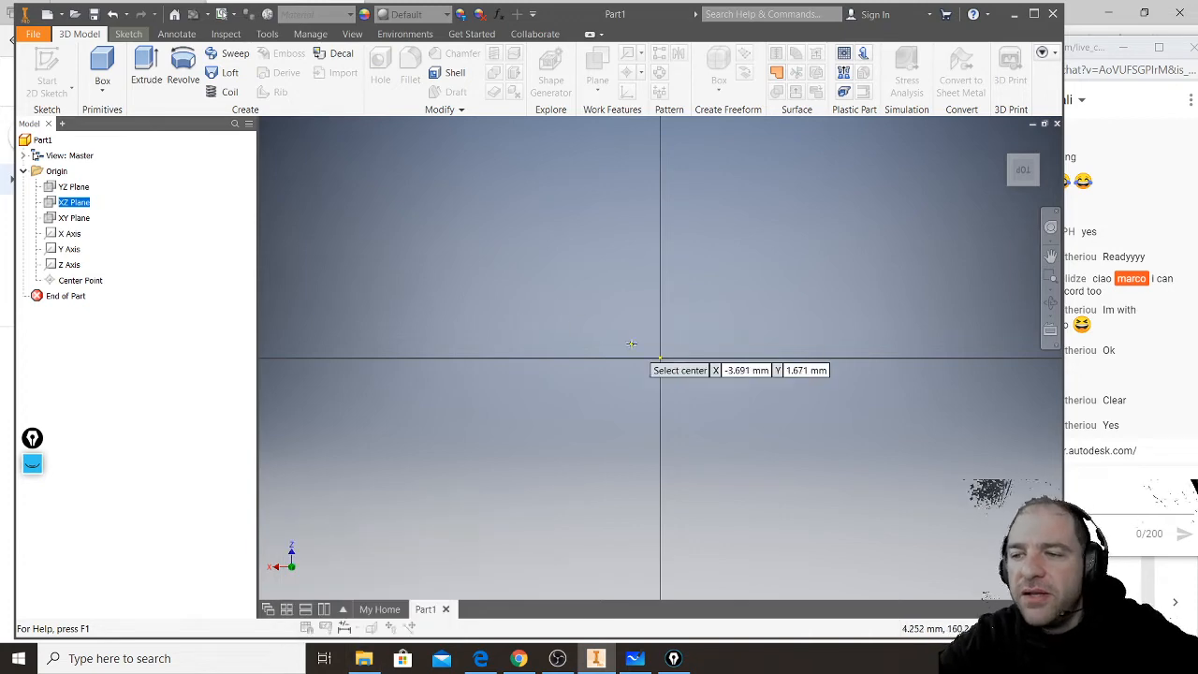
left_click(660, 357)
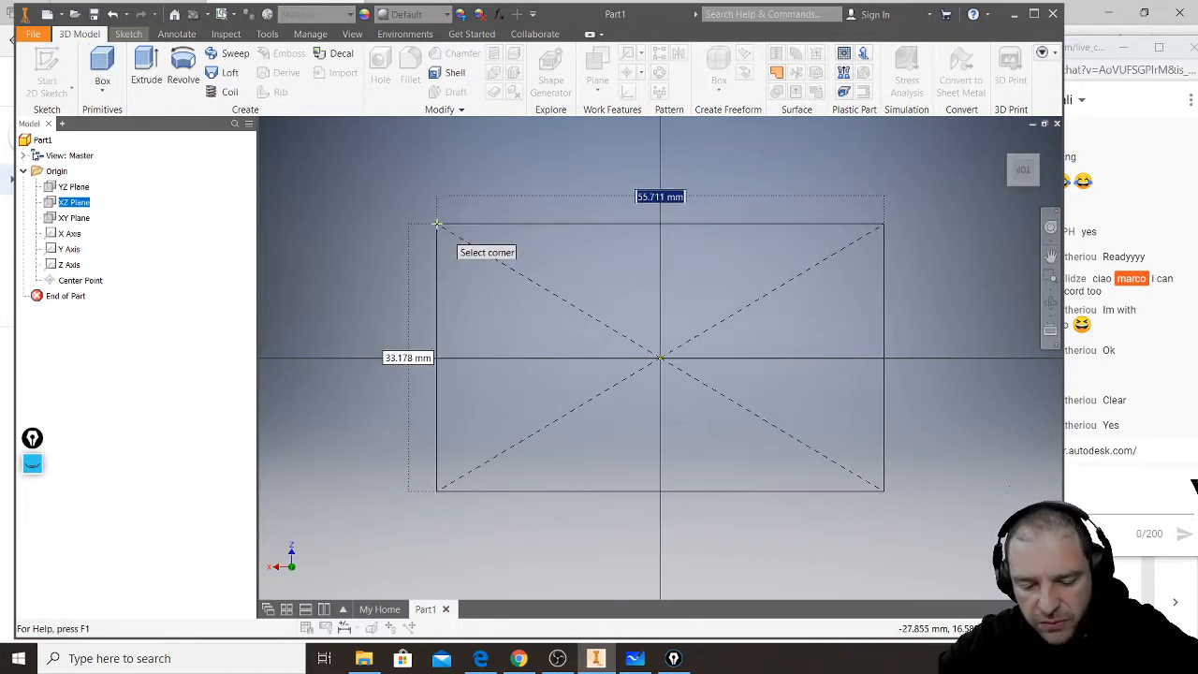
type("31.8")
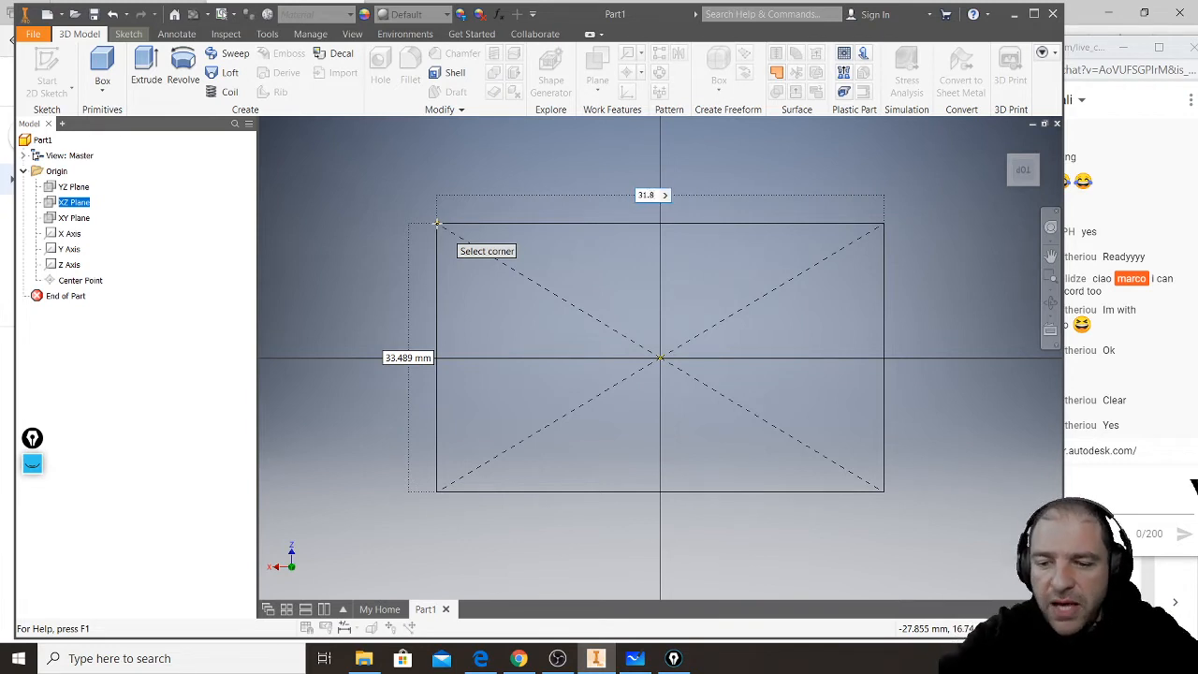
key("Tab")
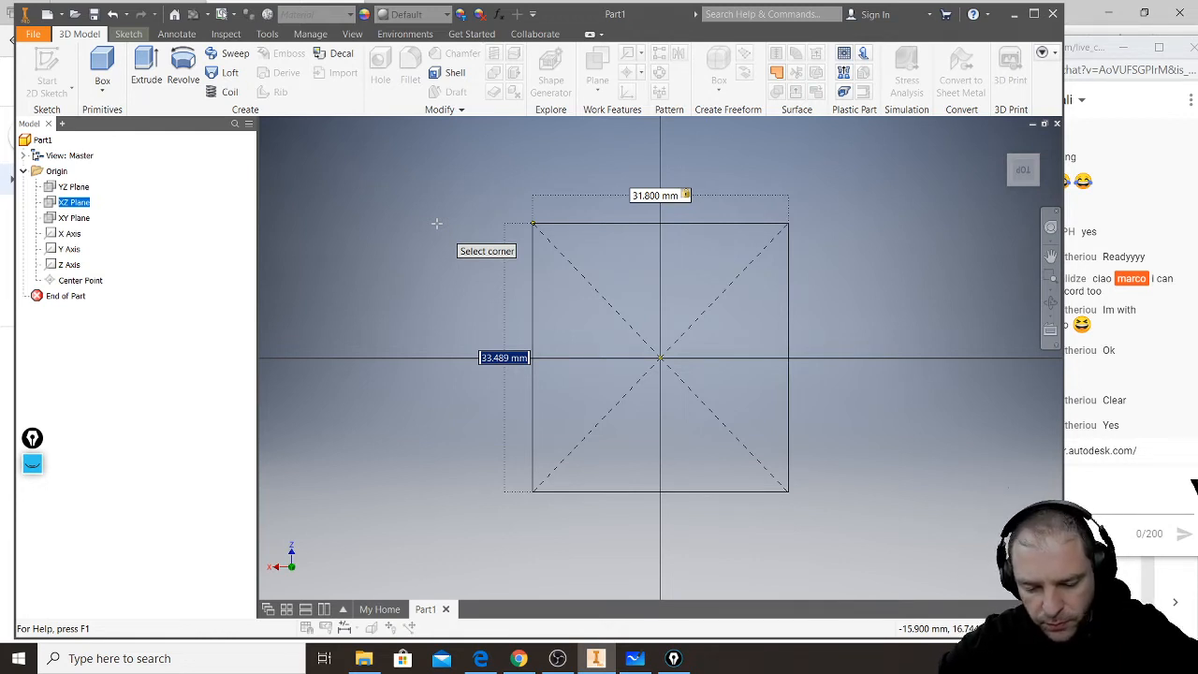
type("15.8")
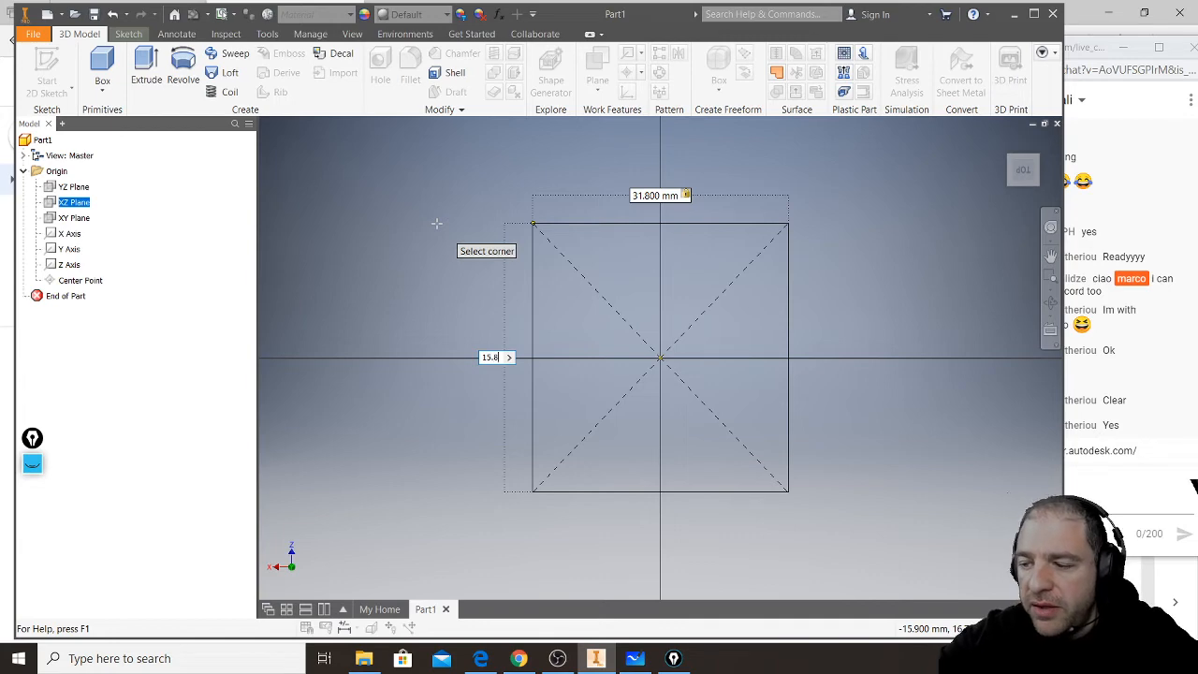
key("Return")
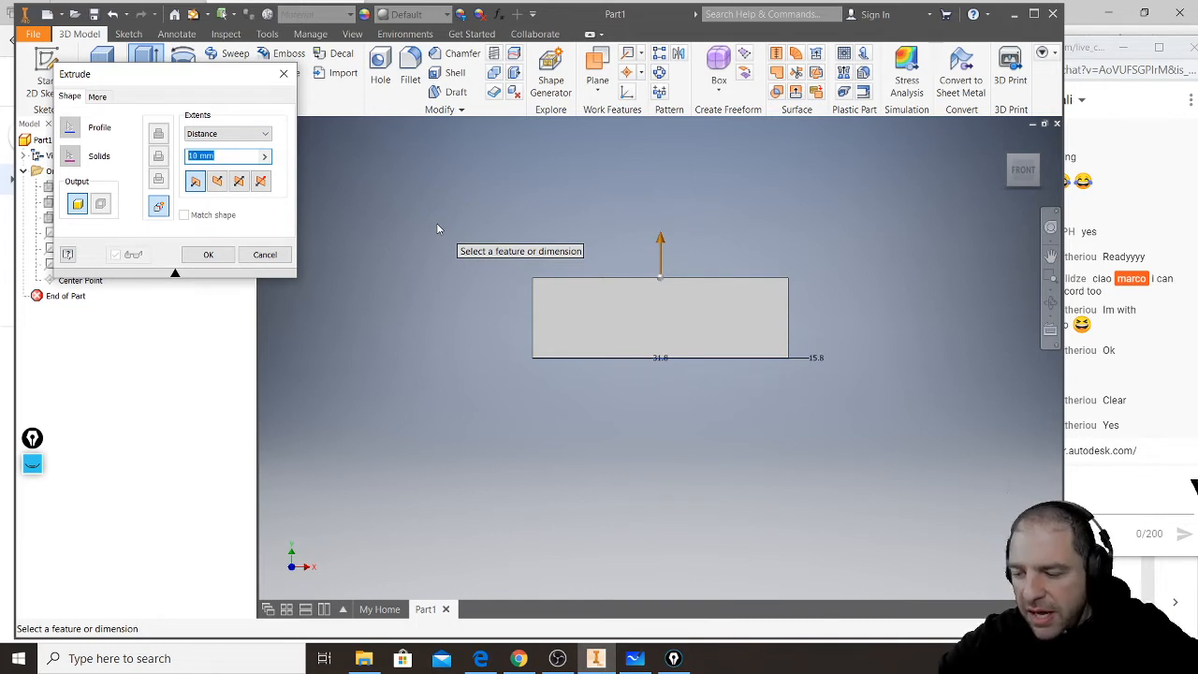
type("5")
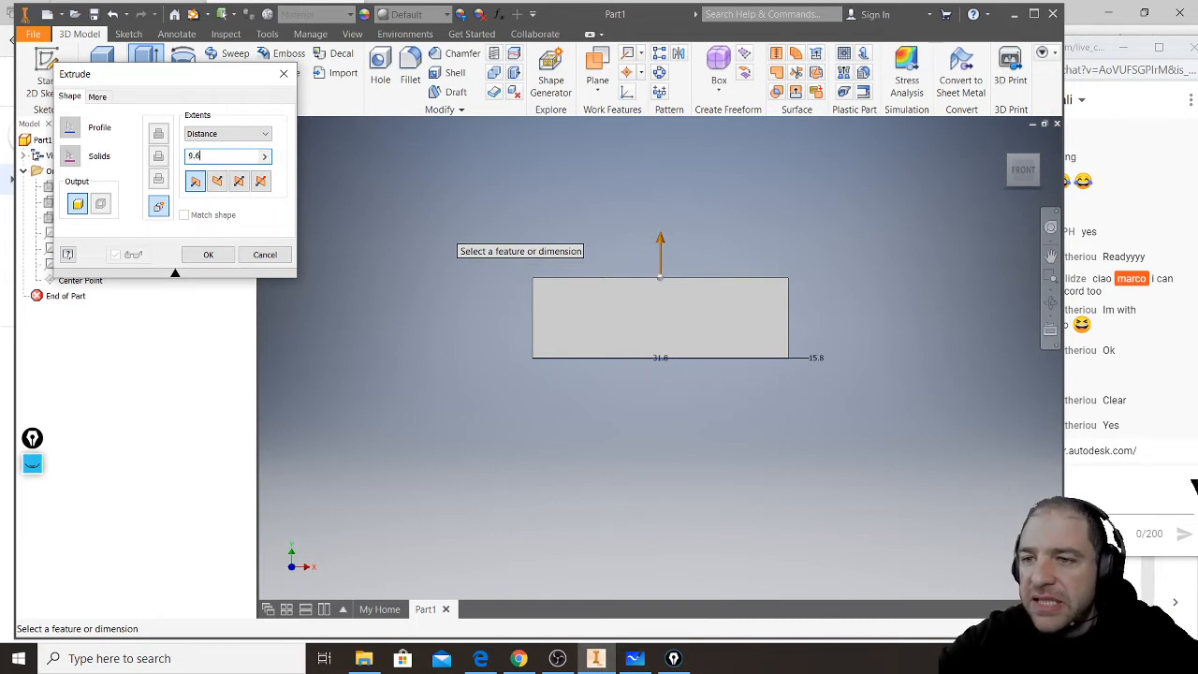
key("Return")
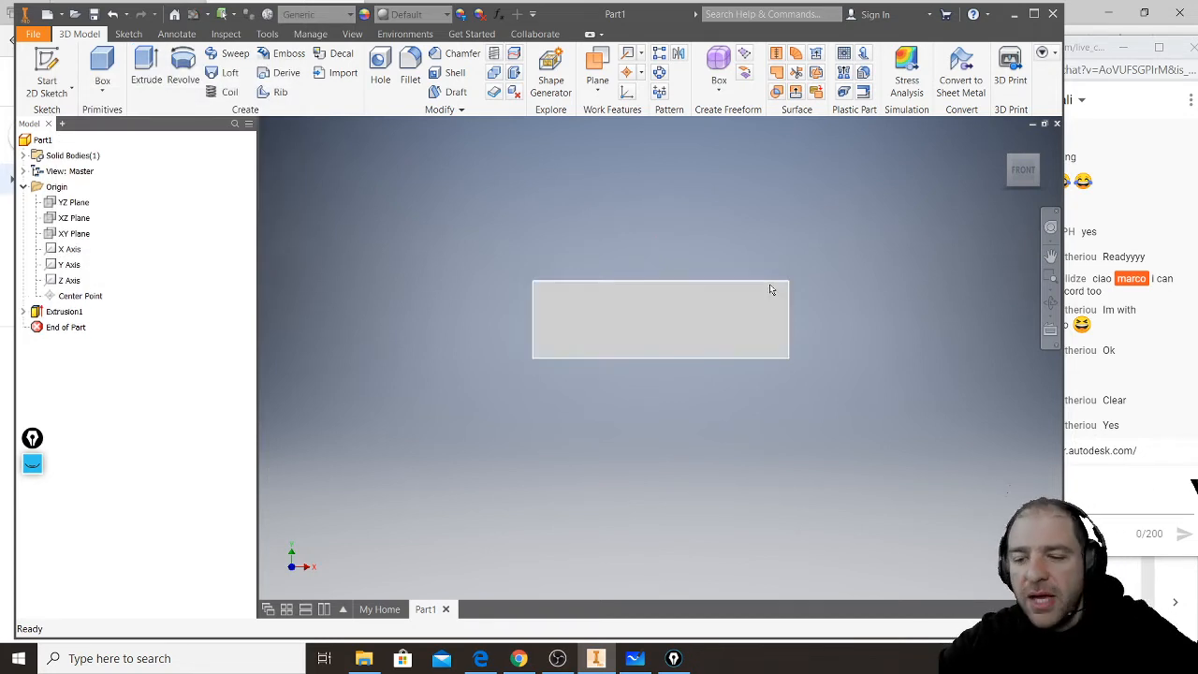
- Start a sketch on the block's top face and draw a vertical line about 26.5 mm long across it near the left end
middle_click_drag(721, 295, 647, 316, "shift")
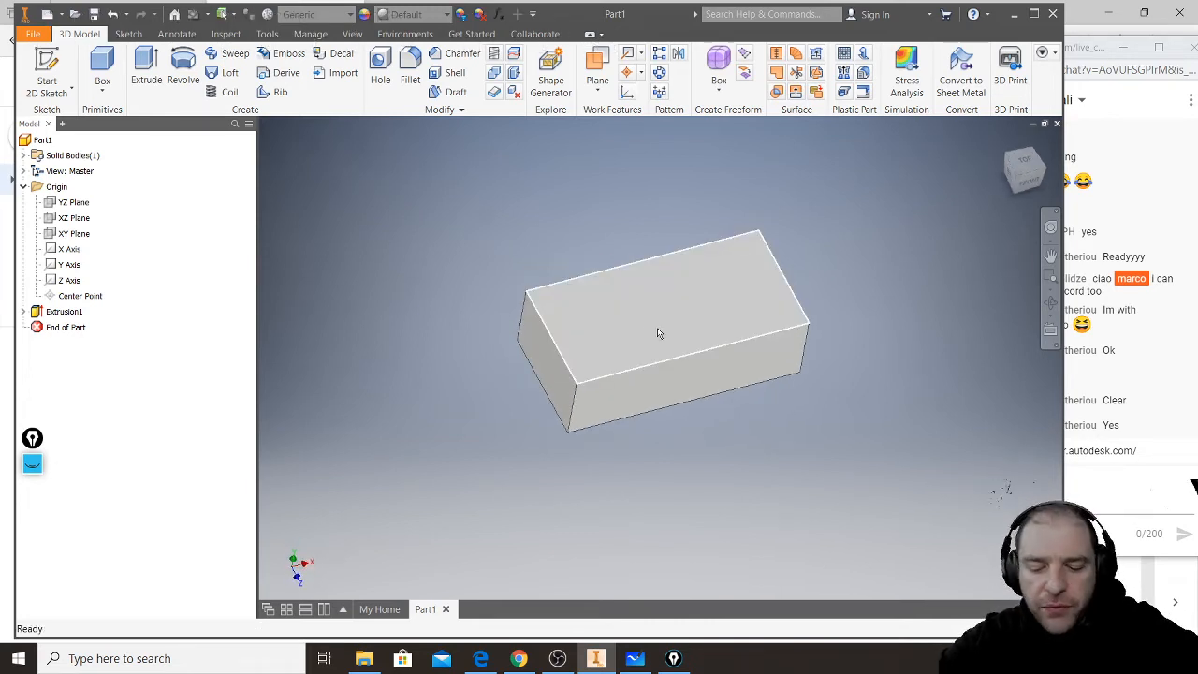
scroll(660, 318, "up", 3)
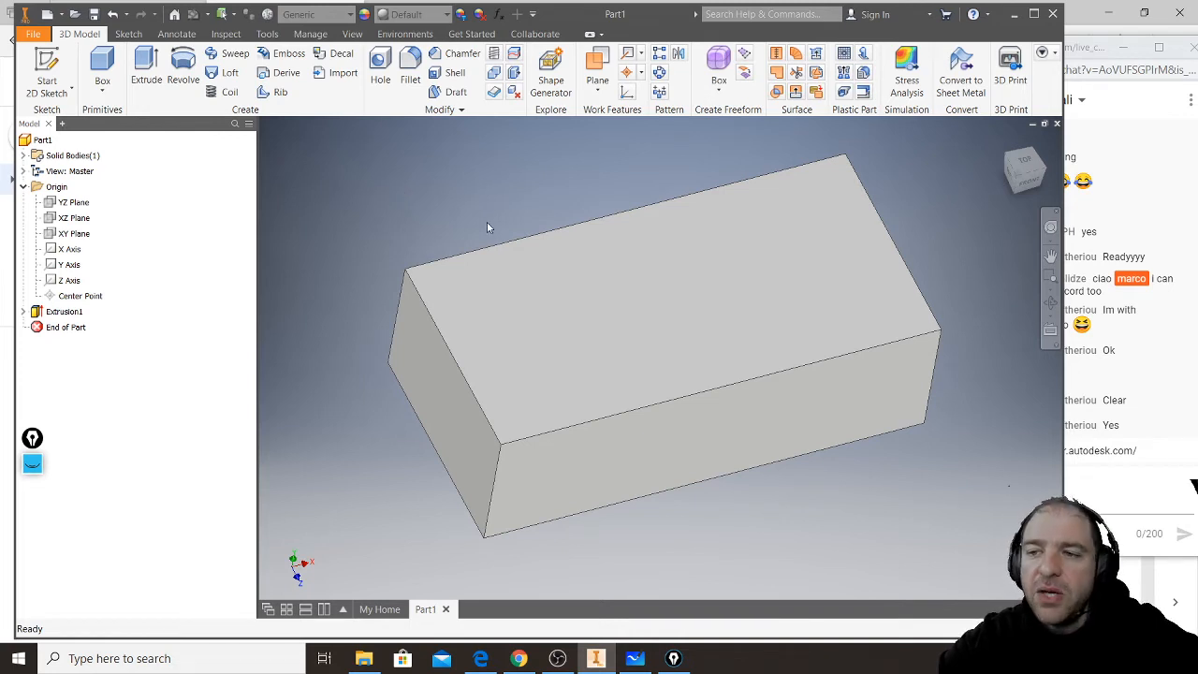
left_click(504, 287)
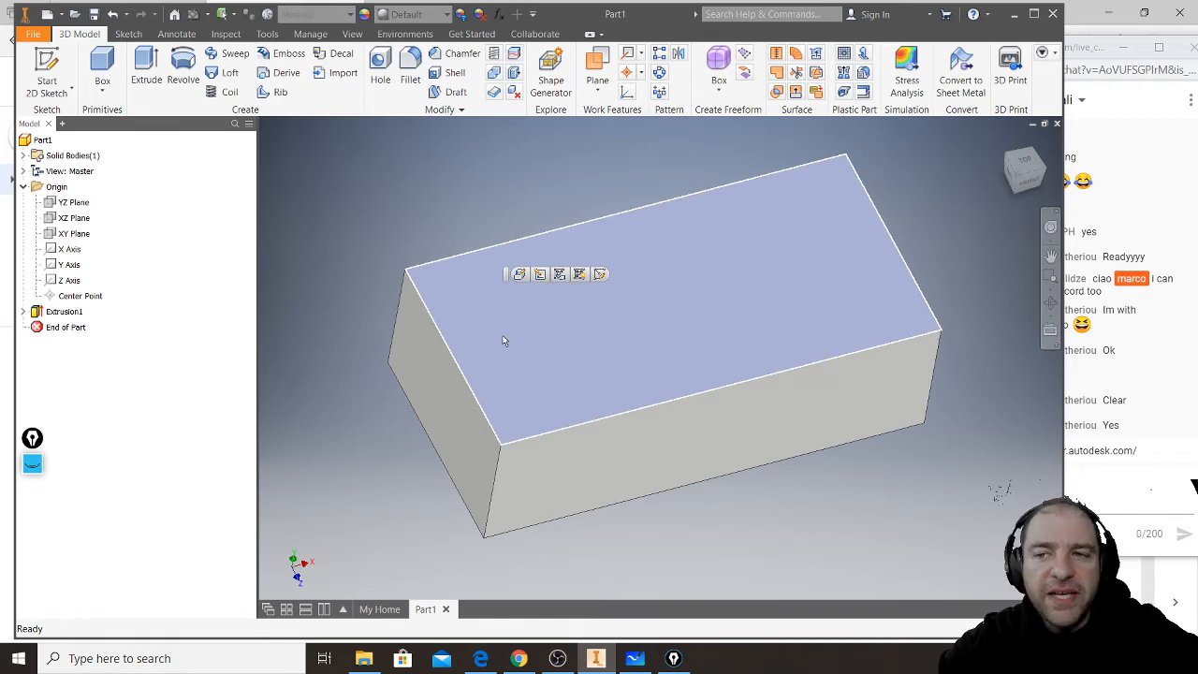
left_click(49, 61)
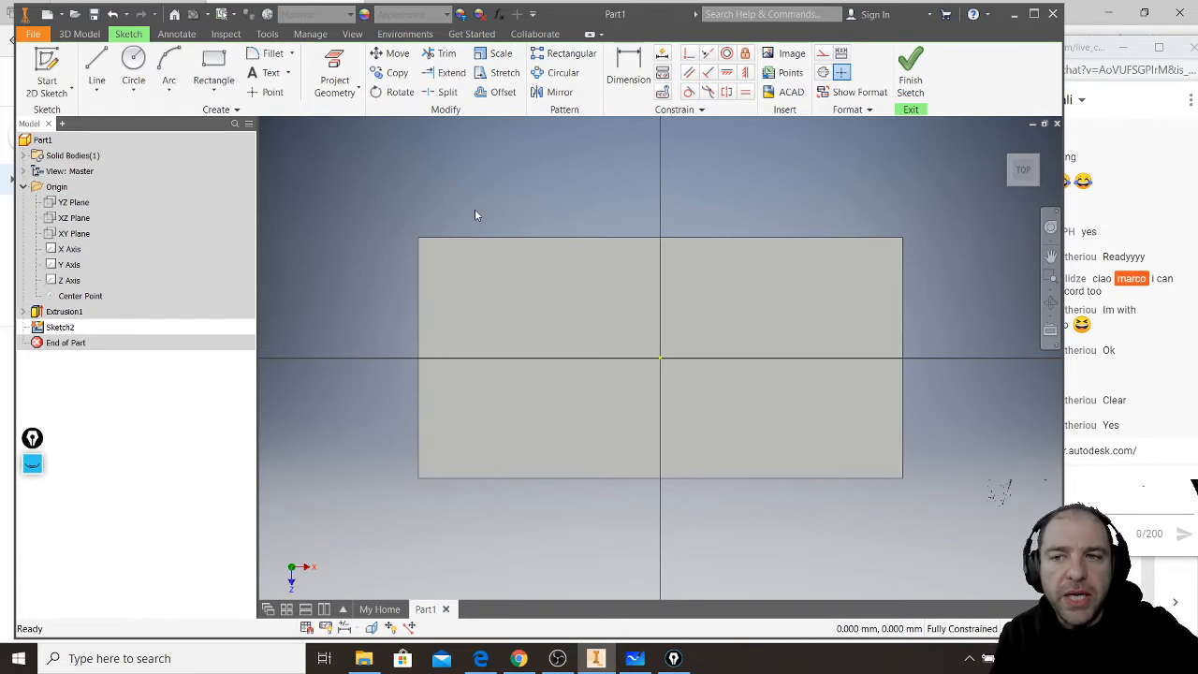
left_click(97, 67)
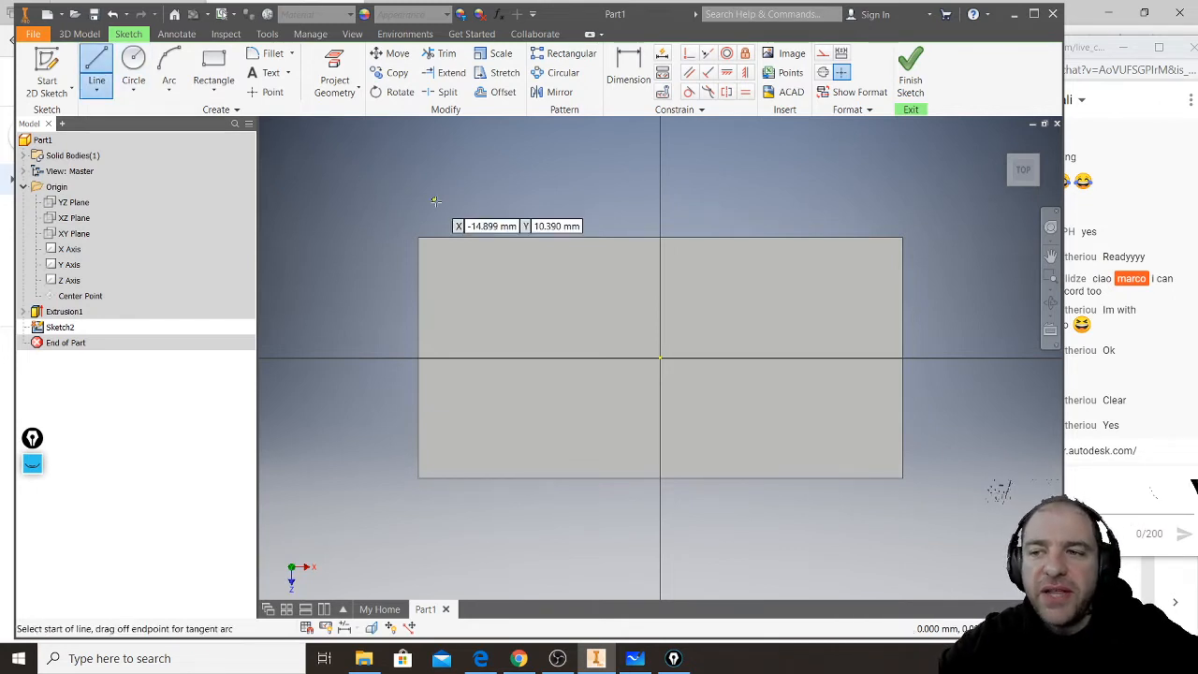
left_click(492, 157)
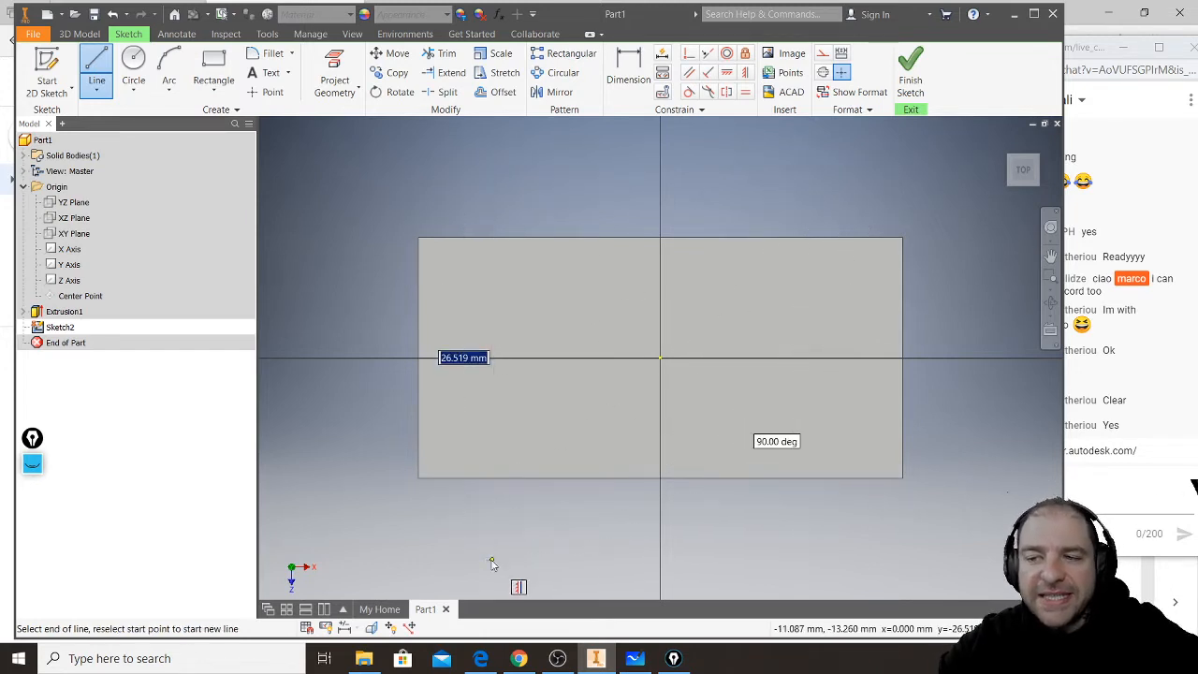
left_click(492, 556)
right_click(527, 534)
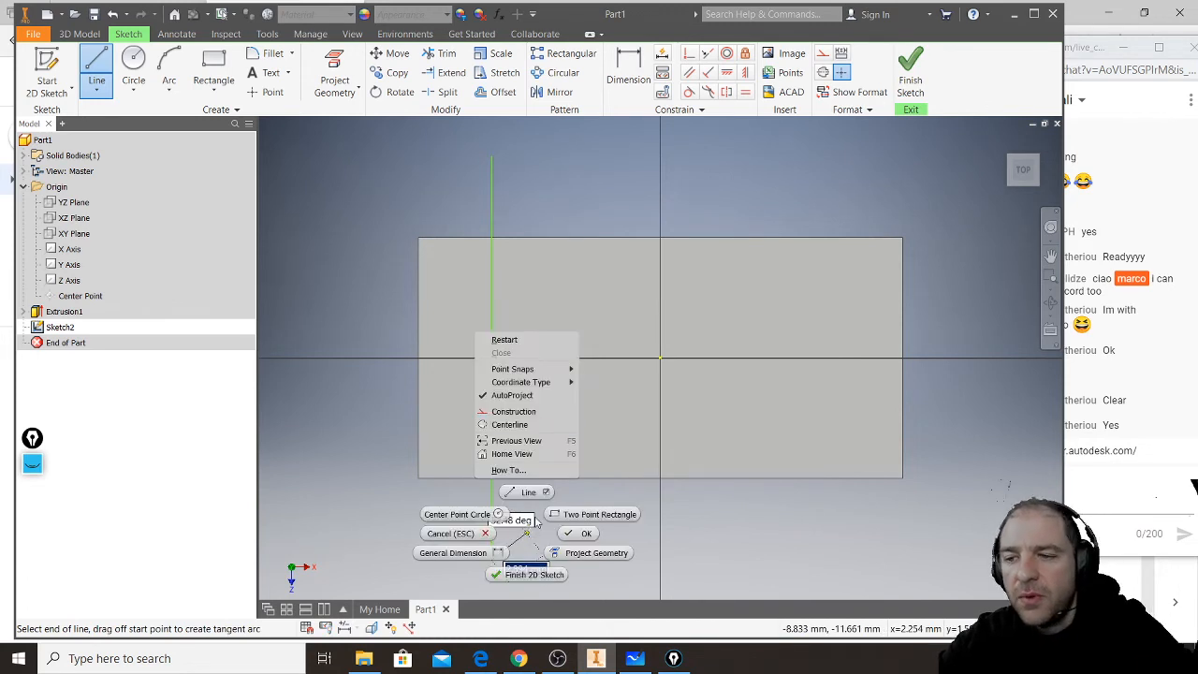
left_click(586, 533)
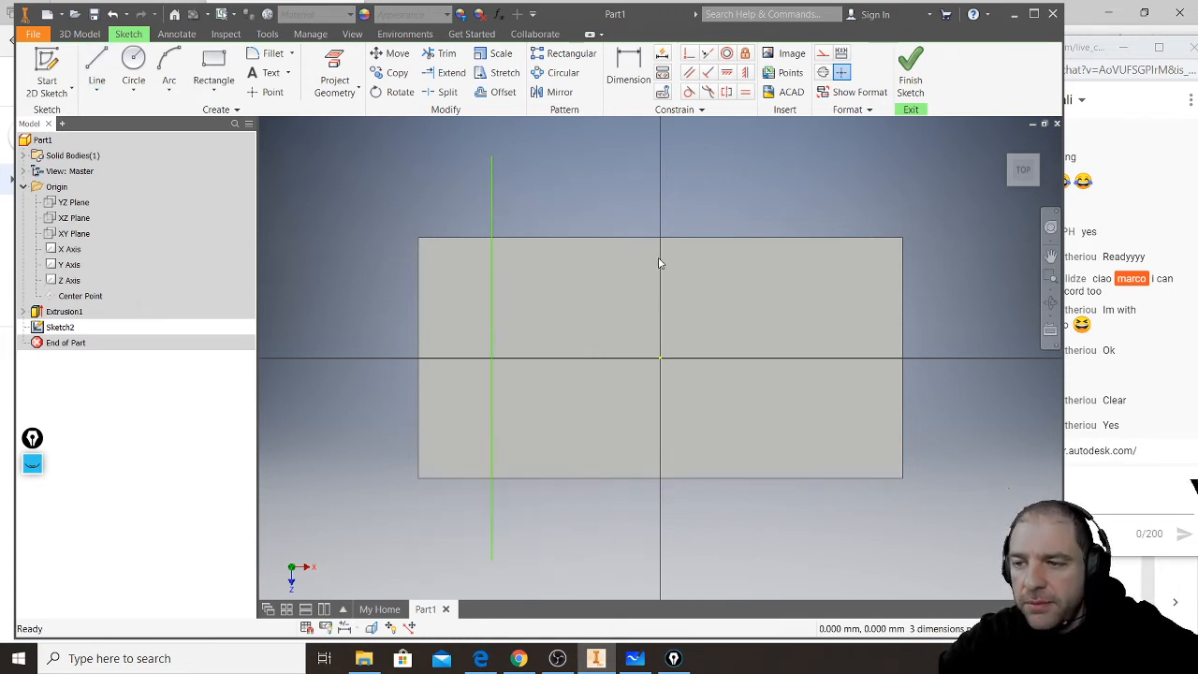
- Draw three more separate vertical lines about 25 to 26 mm long across the block, spaced roughly evenly towards its right end
left_click(96, 70)
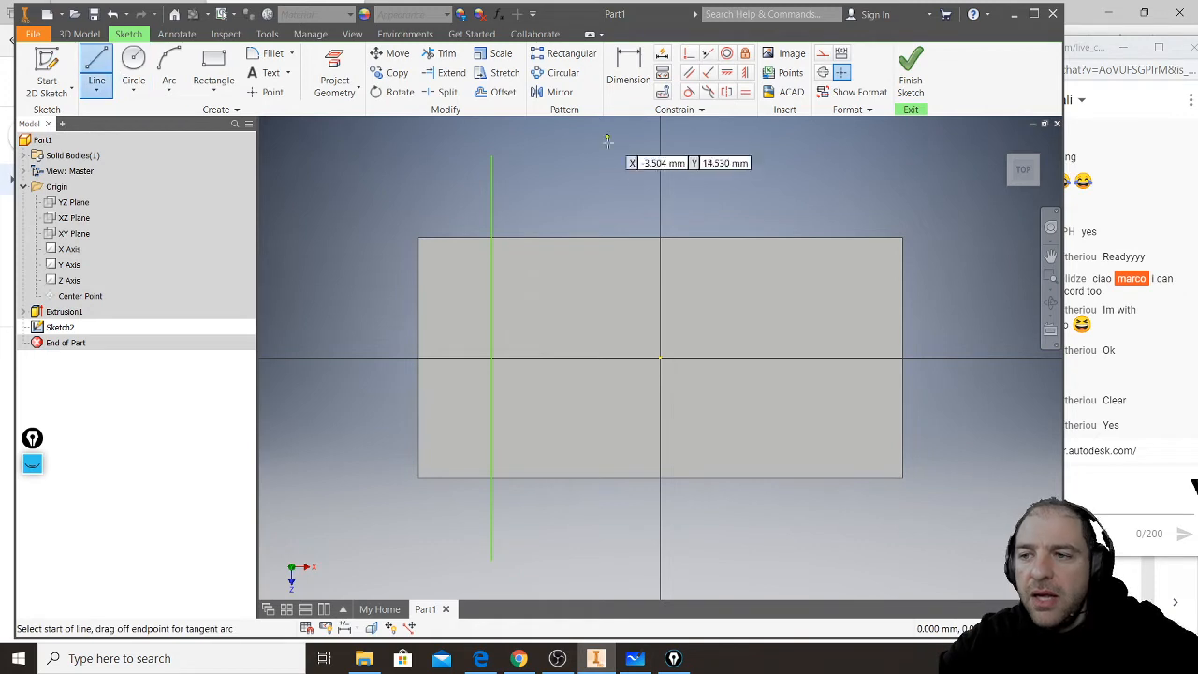
left_click(590, 353)
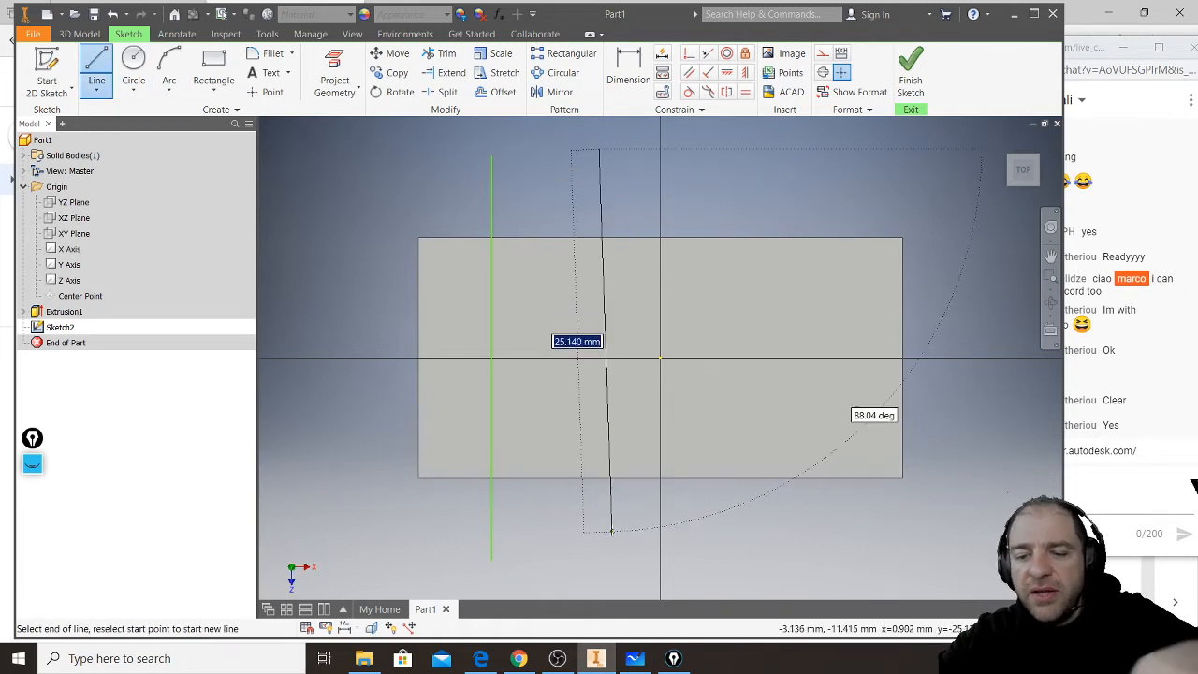
left_click(600, 549)
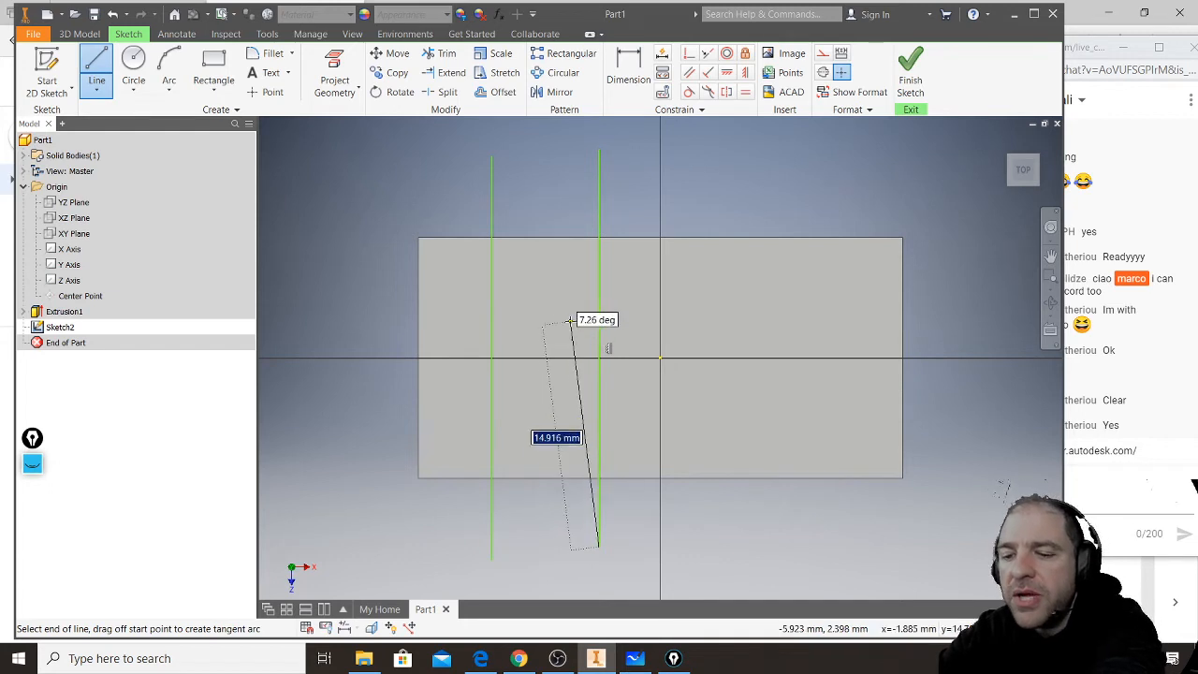
key("Escape")
key("l")
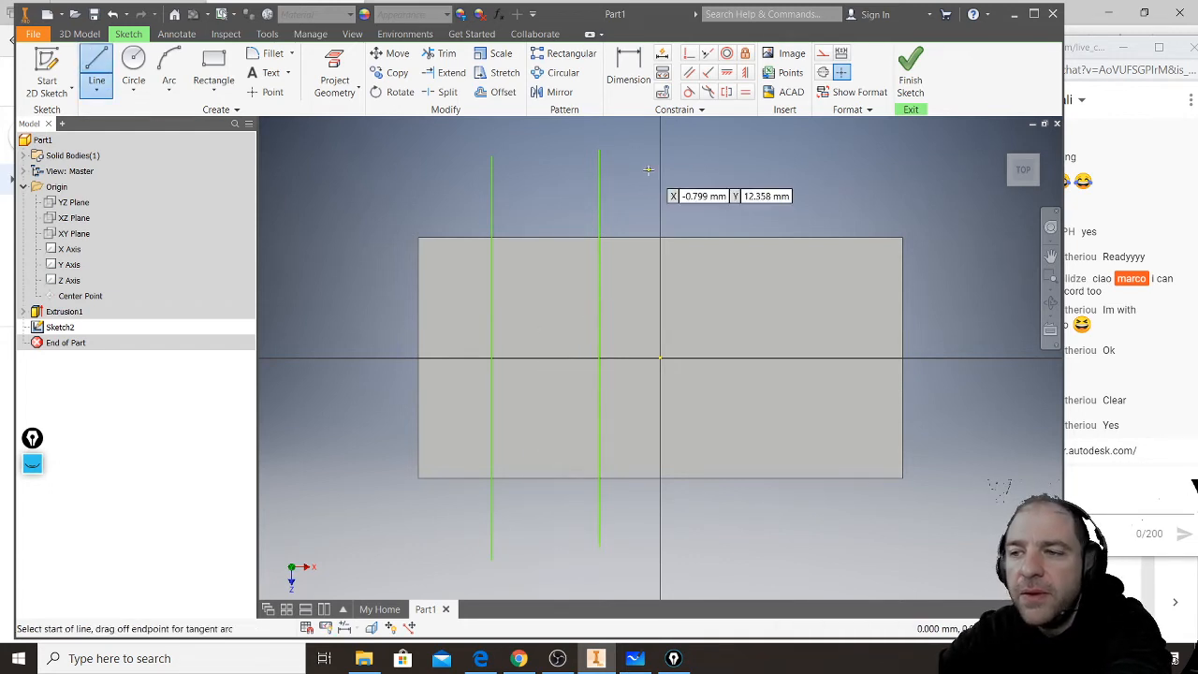
left_click(716, 156)
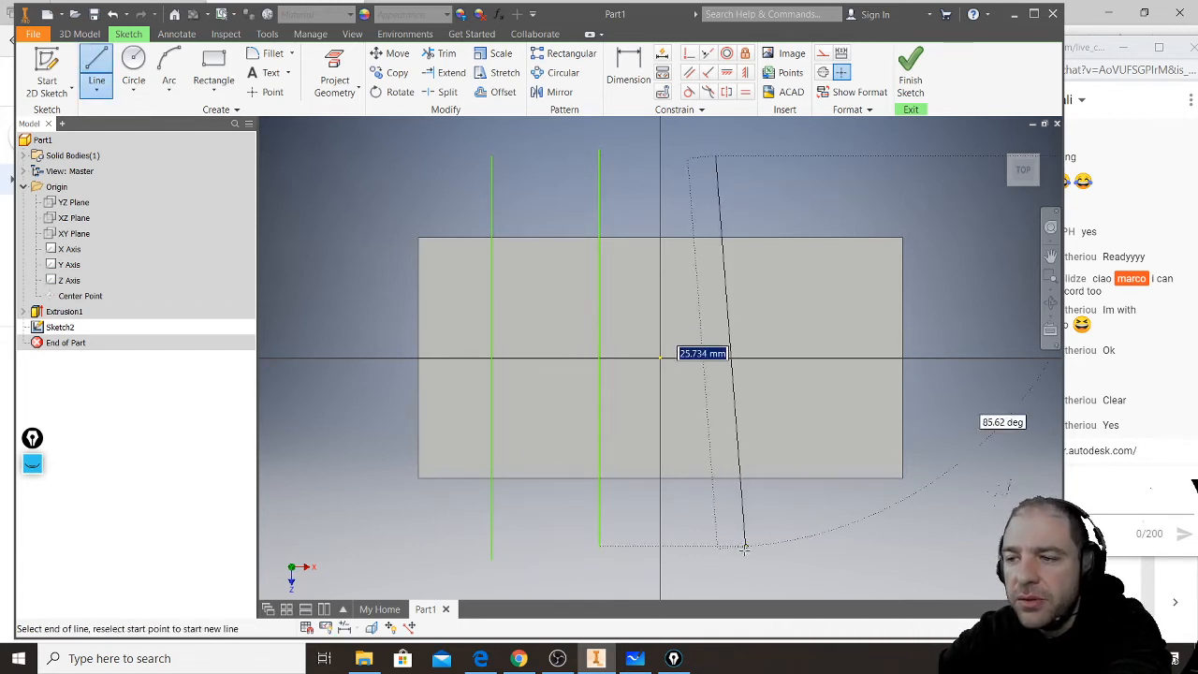
left_click(716, 546)
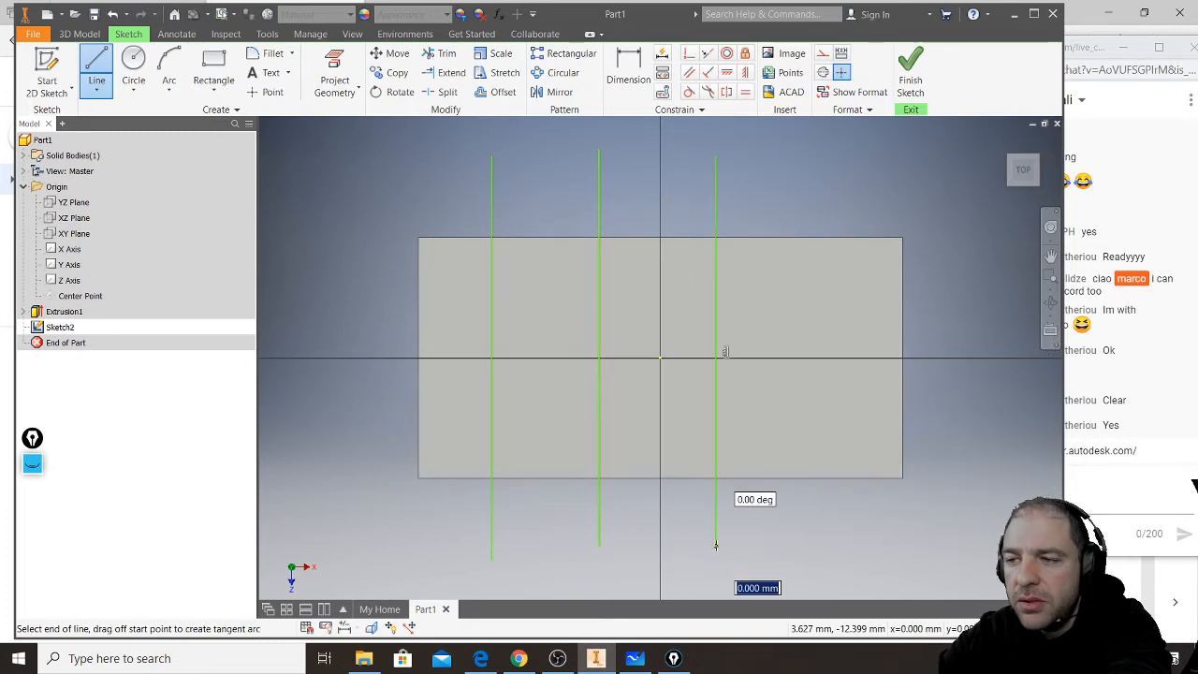
key("Escape")
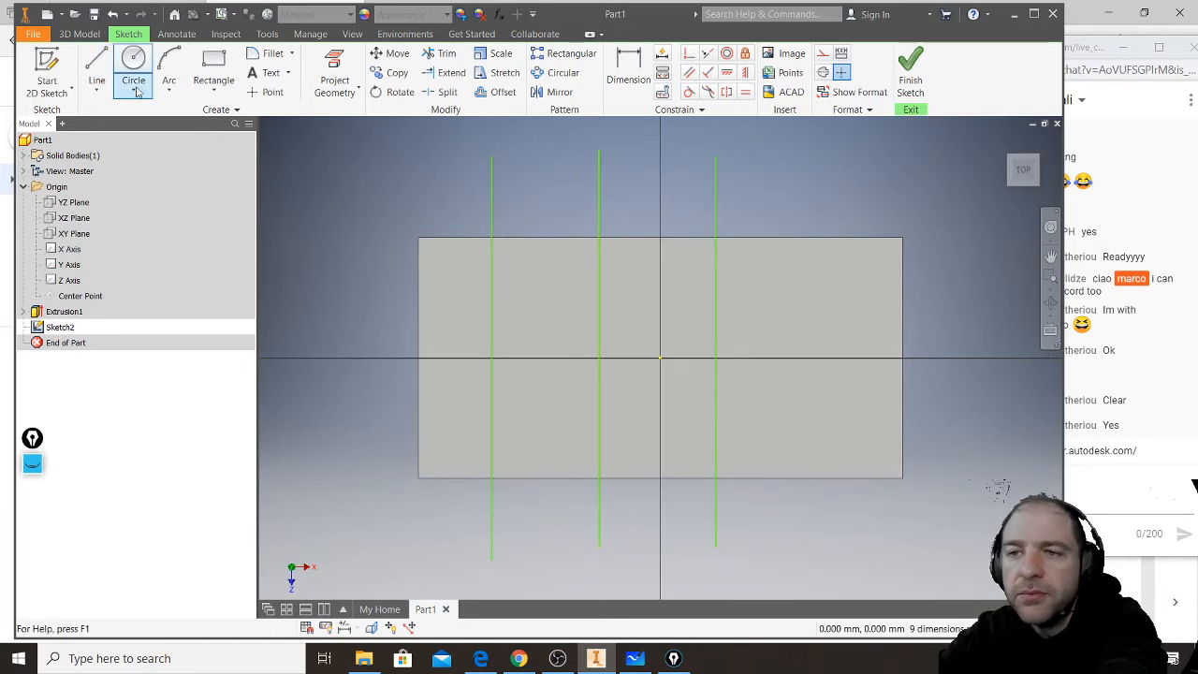
left_click(96, 75)
left_click(825, 157)
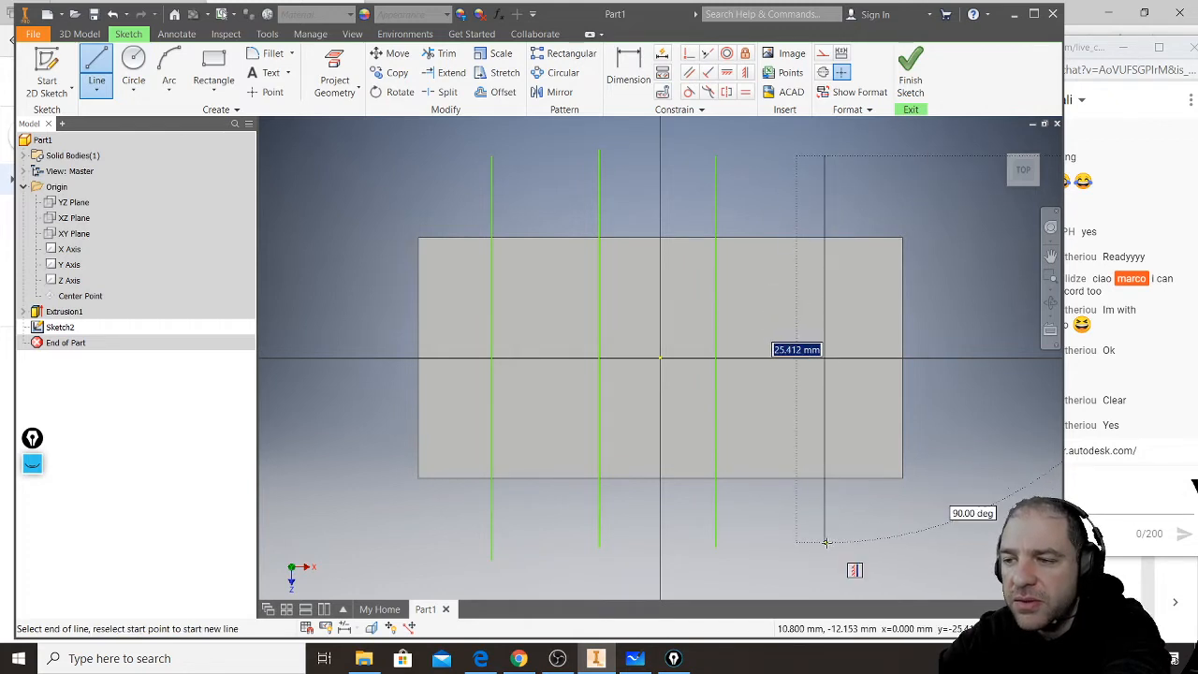
left_click(827, 543)
key("Escape")
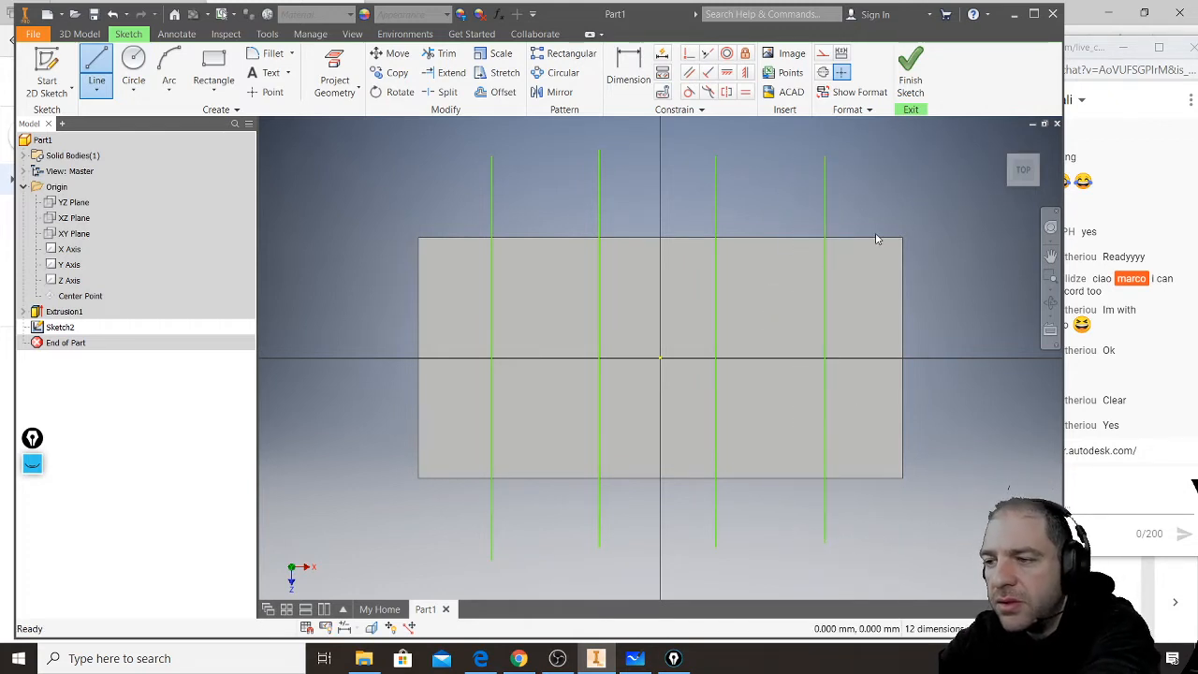
- Draw two horizontal lines about 38 mm long across the block, one above and one below the origin
left_click(97, 75)
left_click(372, 296)
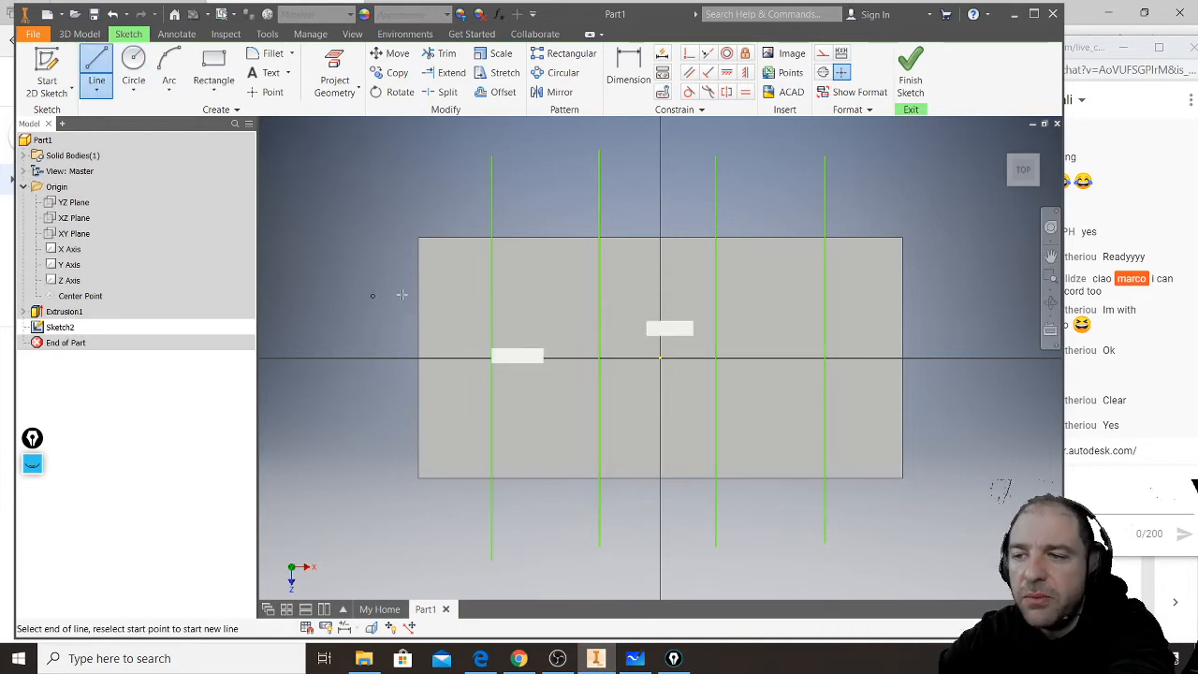
left_click(946, 297)
key("Escape")
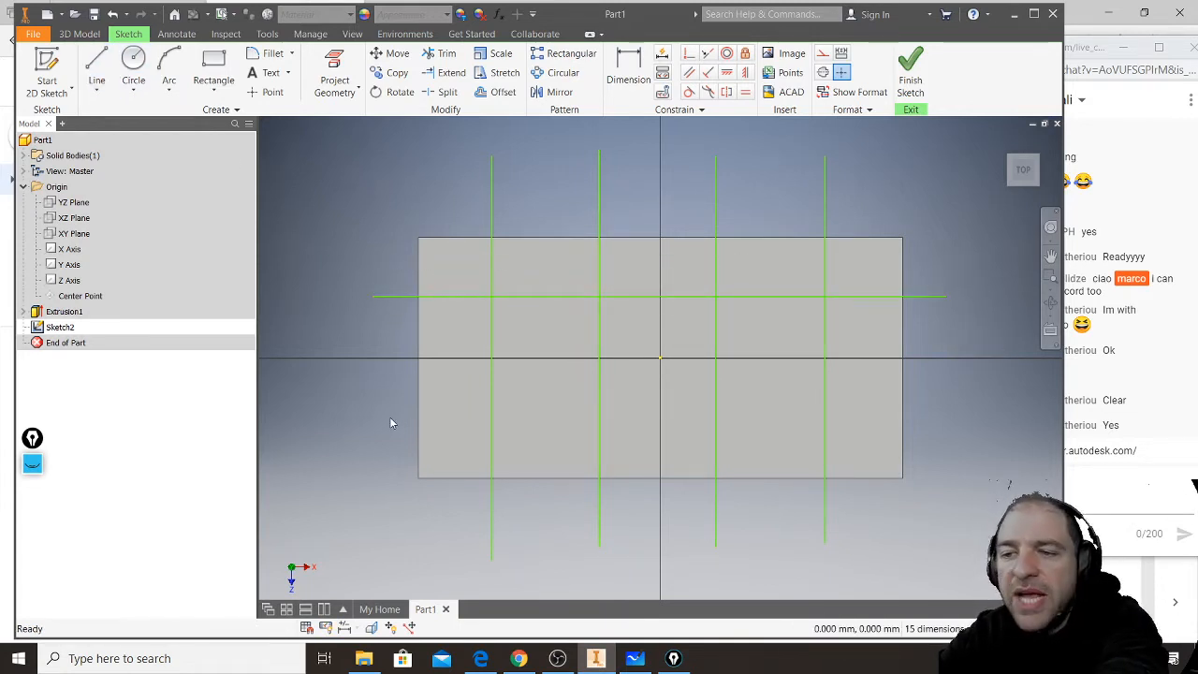
key("l")
left_click(376, 420)
left_click(960, 422)
key("Escape")
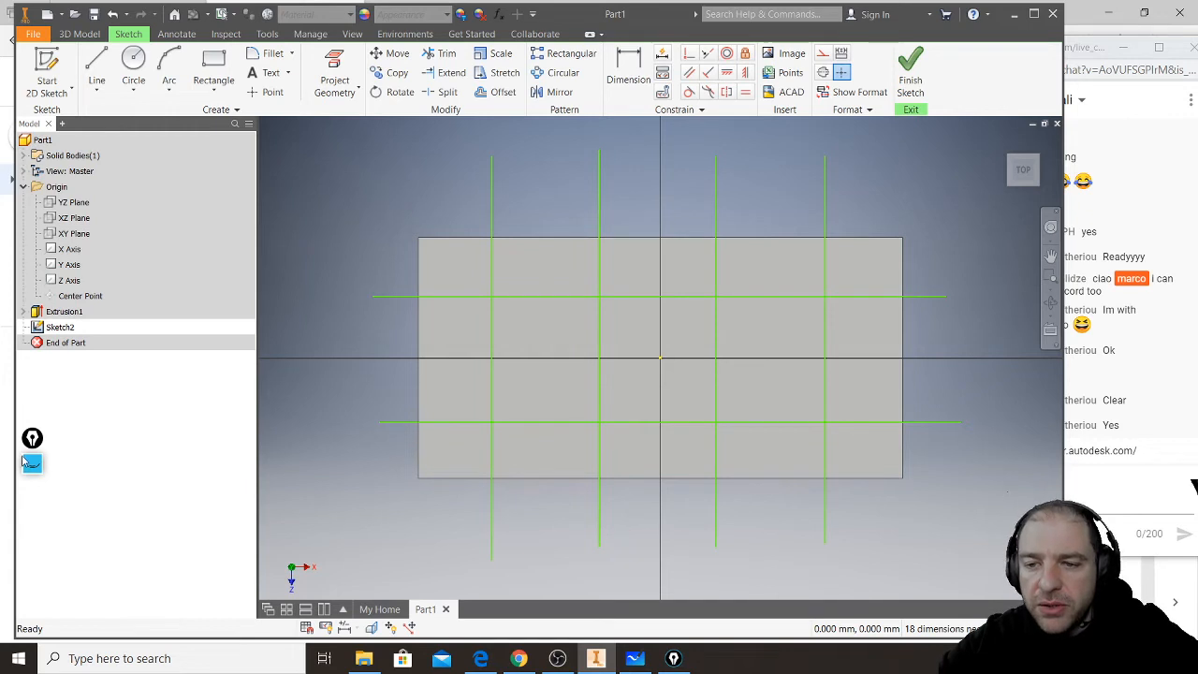
- Circle the Construction format option in red with the screen annotation pen and clear the mark
mouse_move(32, 463)
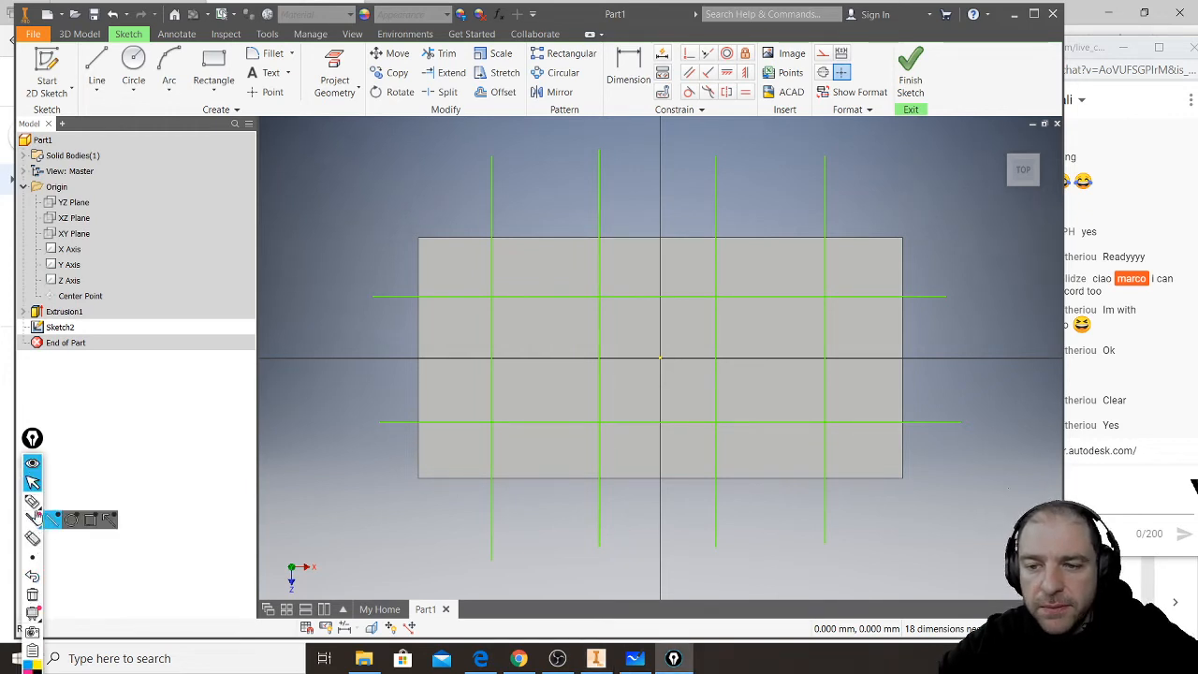
left_click(32, 502)
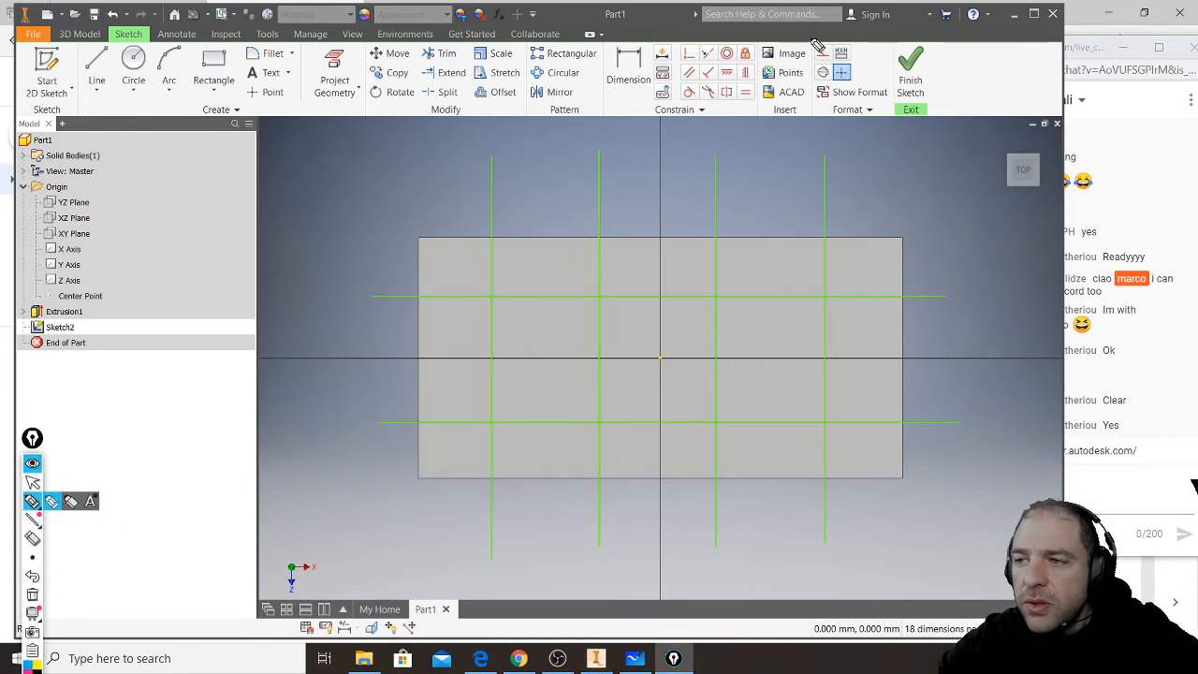
mouse_move(811, 48)
left_mouse_down()
mouse_move(831, 70)
mouse_move(841, 60)
mouse_move(830, 40)
mouse_move(812, 47)
left_mouse_up()
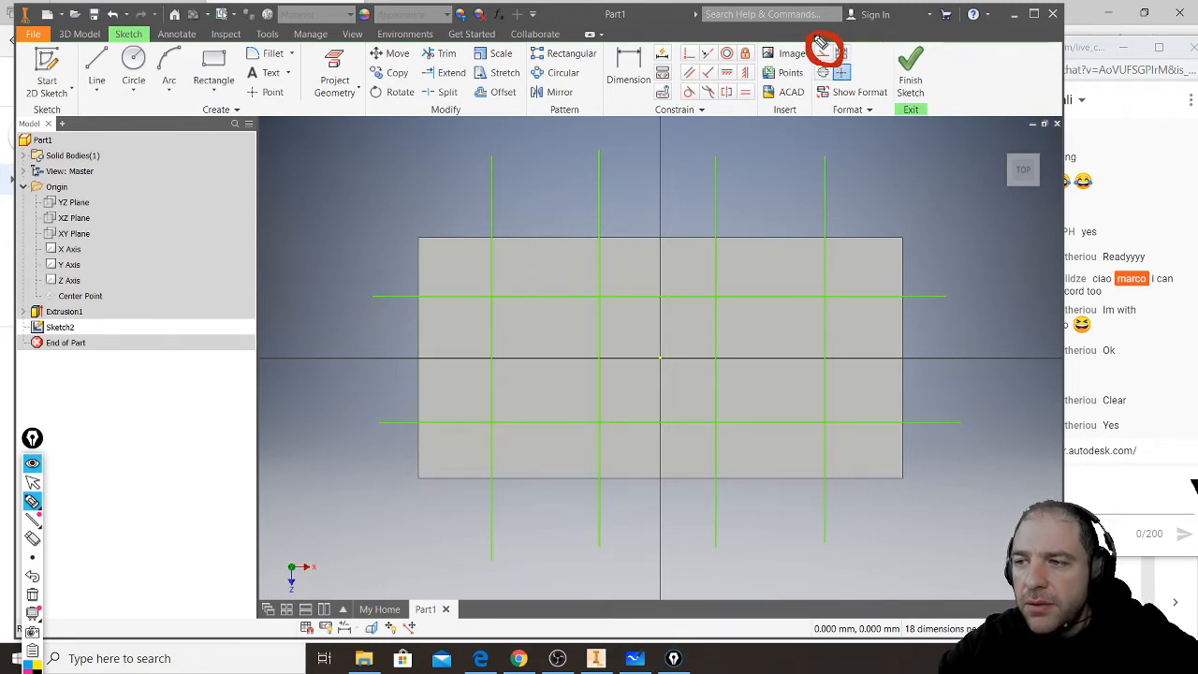
left_click(32, 483)
left_click(32, 595)
- Select all six grid lines in the sketch and convert them to construction geometry
left_click_drag(873, 157, 436, 197)
left_click_drag(960, 274, 924, 470, "ctrl")
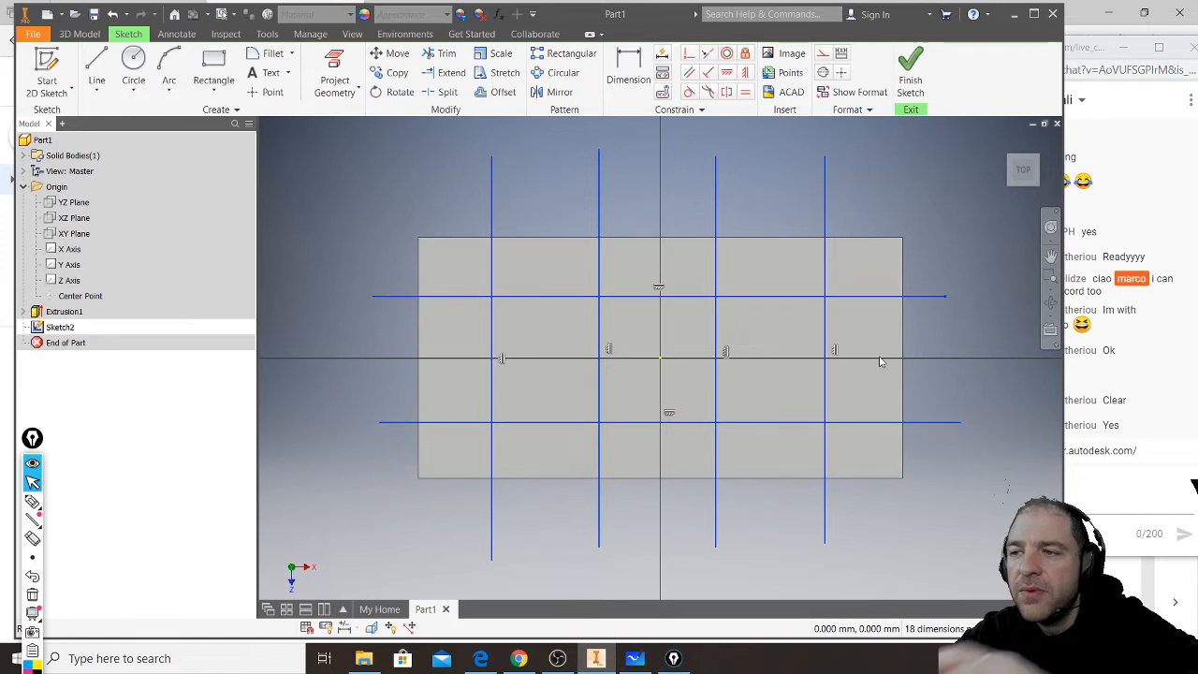
left_click(824, 56)
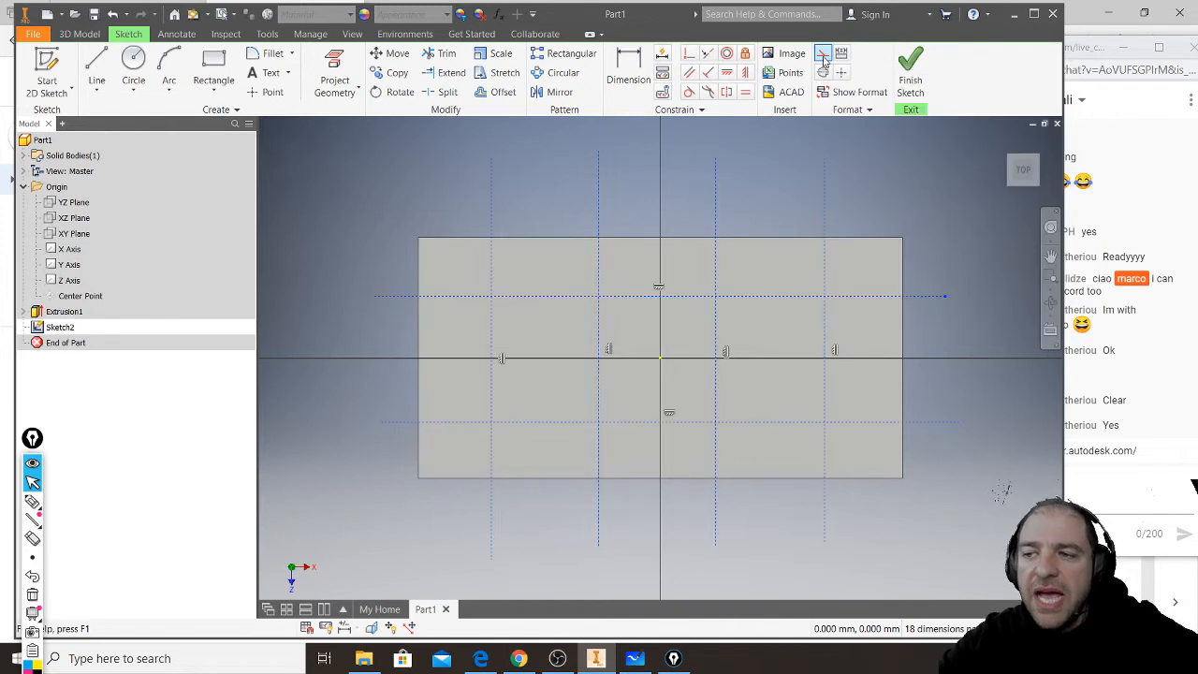
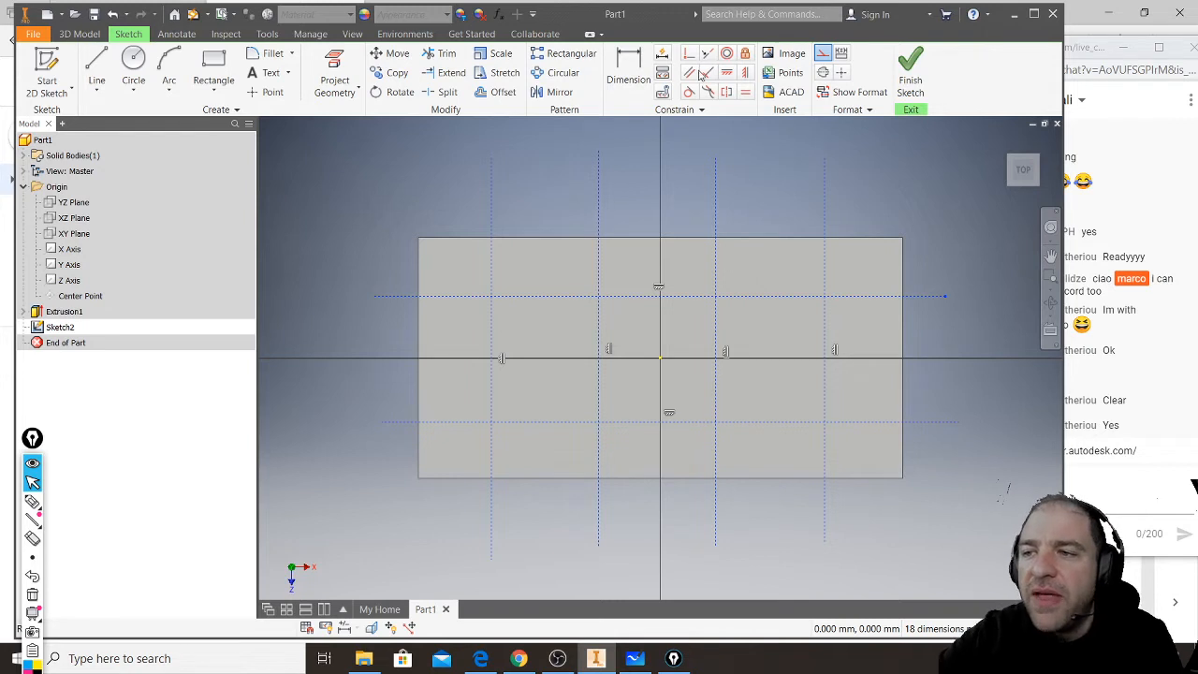
- Dimension the spacing between the first and second vertical construction lines from the left as 8 mm
left_click(627, 73)
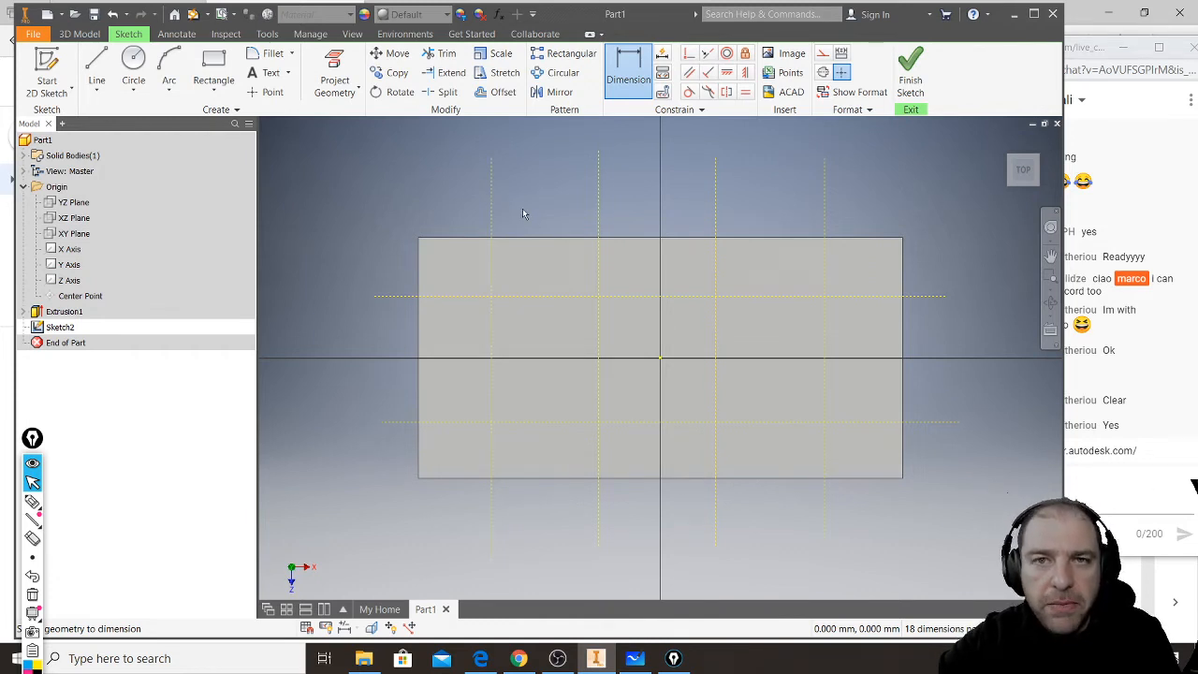
left_click(491, 203)
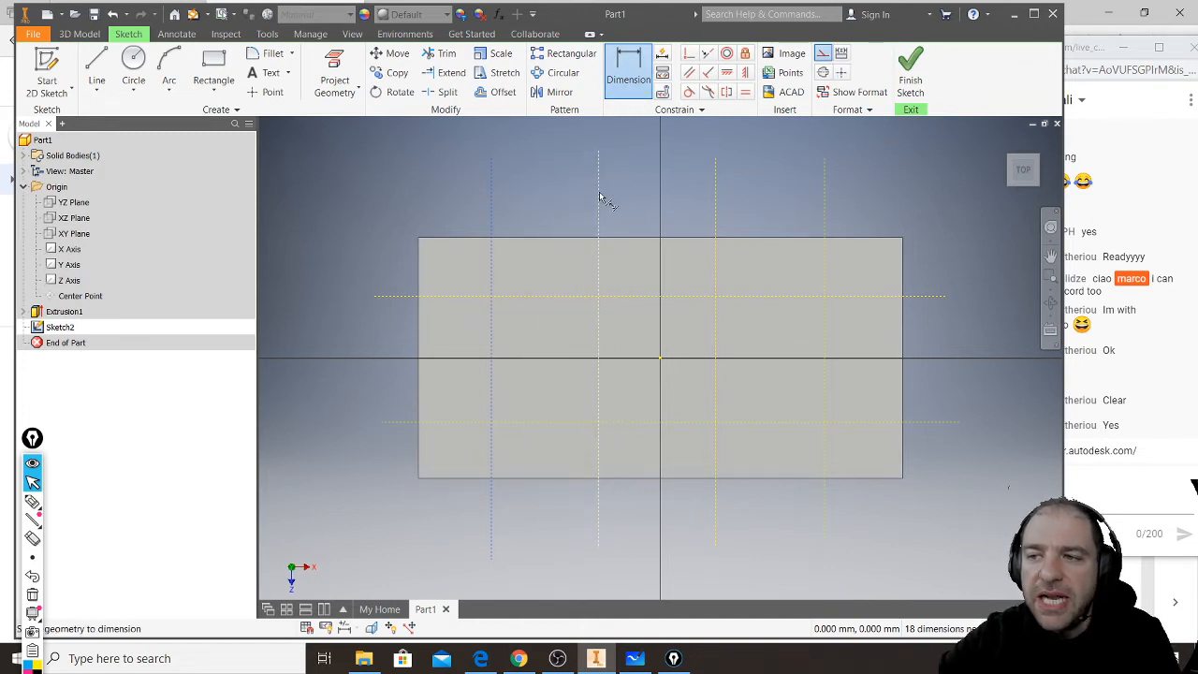
left_click(599, 197)
left_click(544, 203)
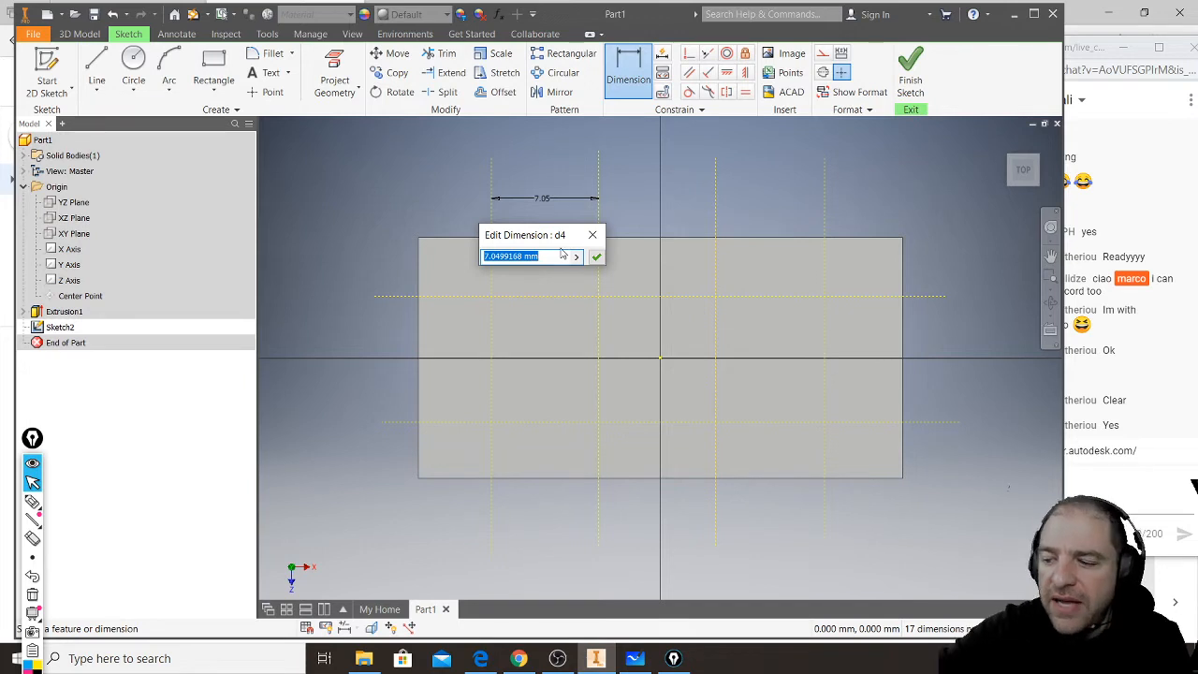
type("8")
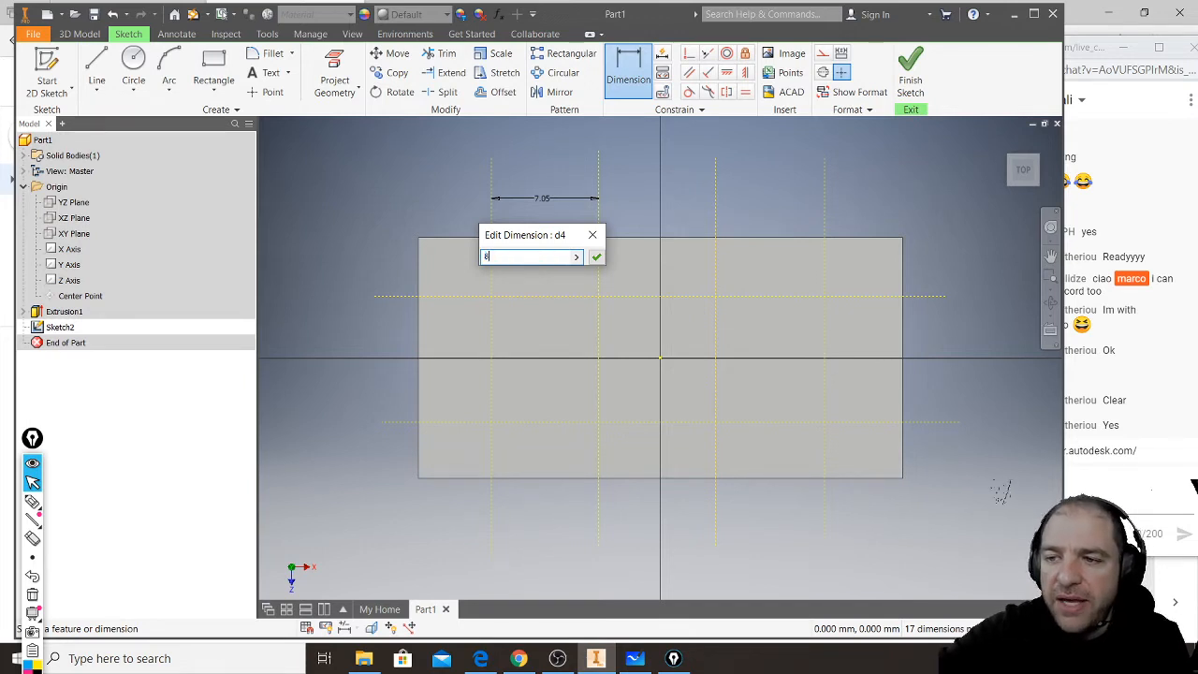
left_click(598, 259)
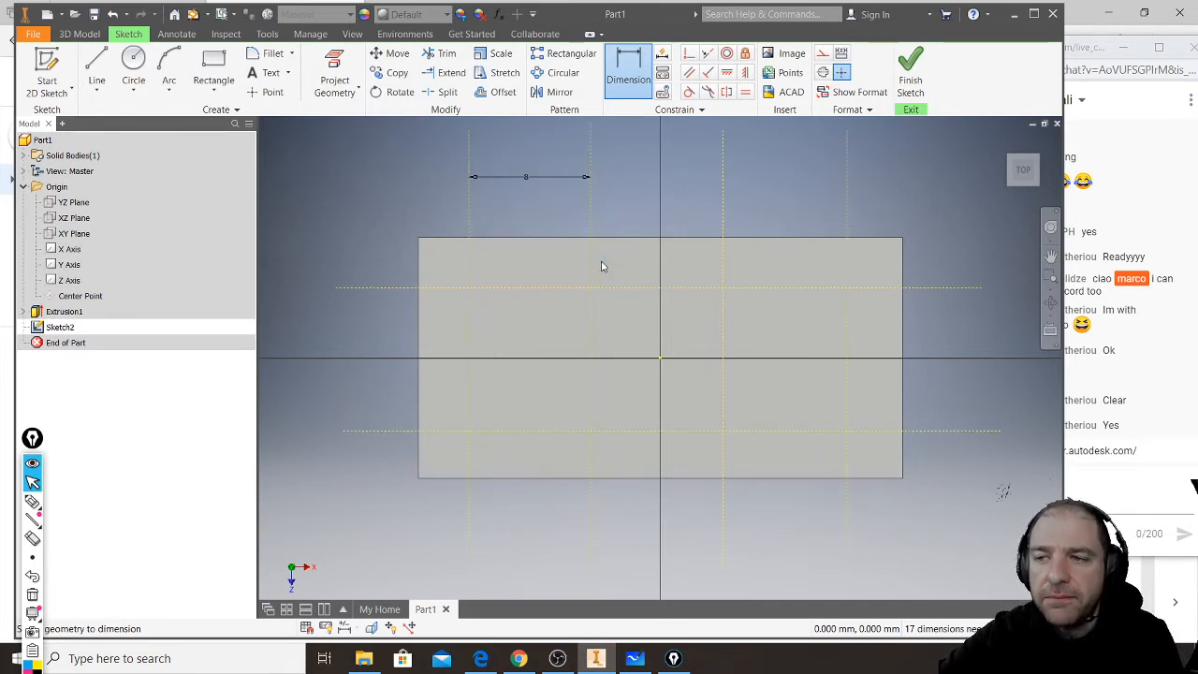
- Dimension the spacing between the second and third vertical construction lines and set it equal to parameter d4
left_click(592, 209)
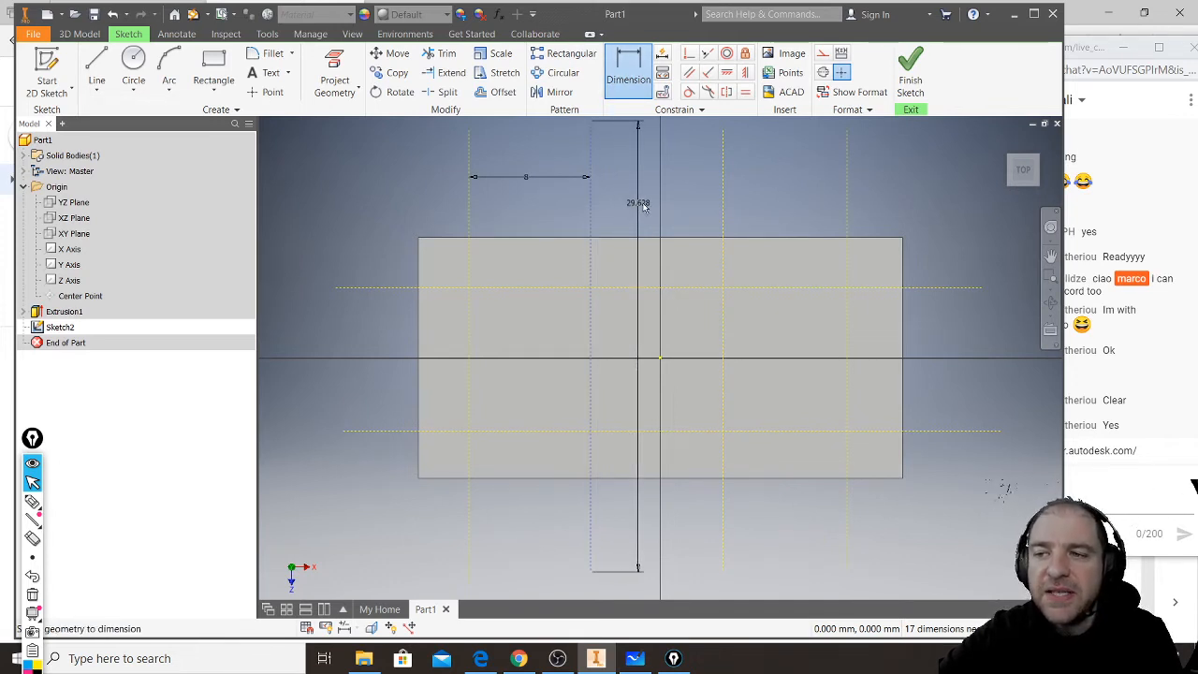
left_click(721, 206)
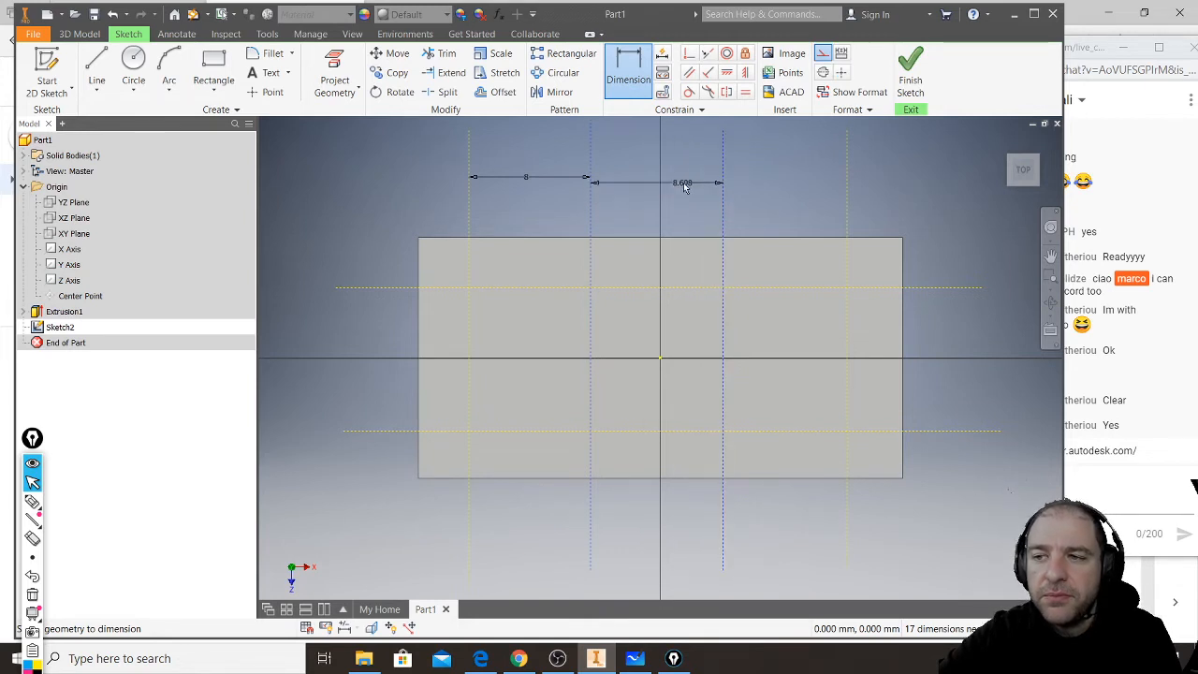
left_click(671, 178)
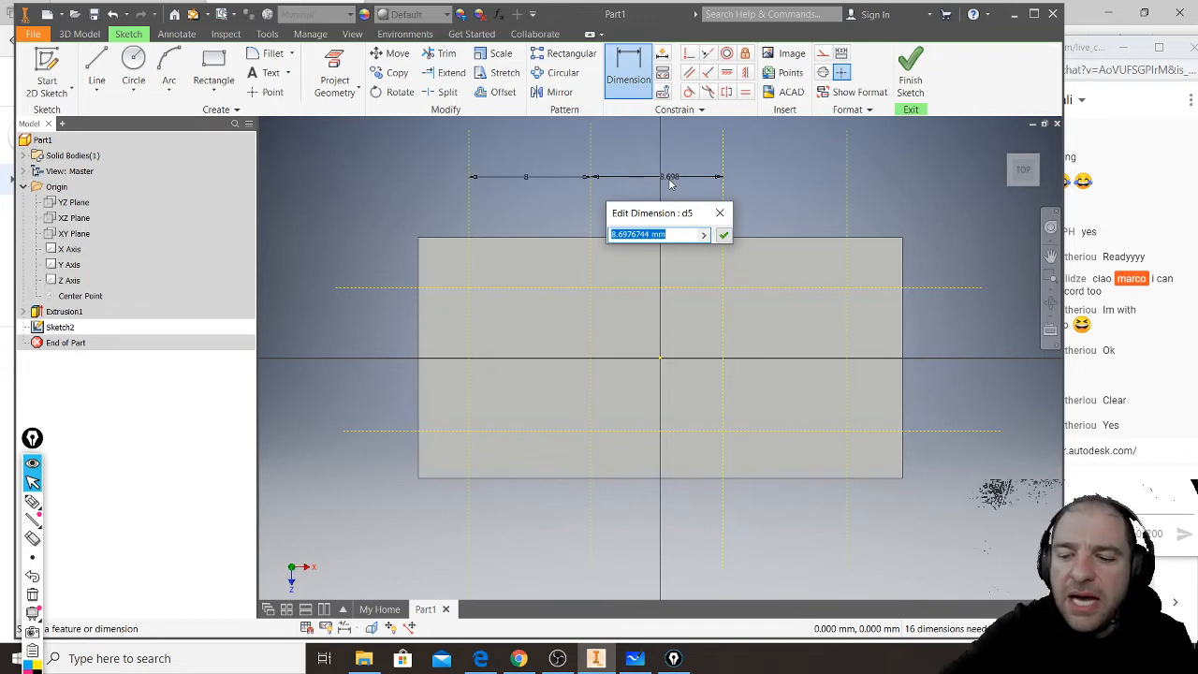
type("d4")
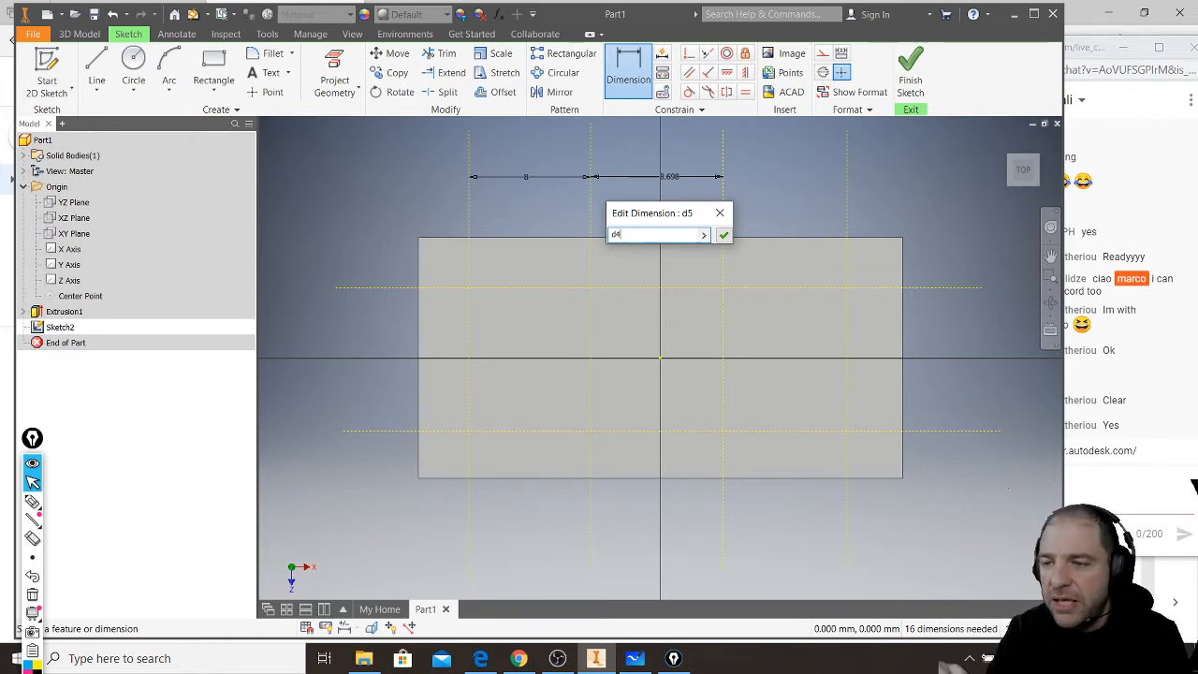
key("Return")
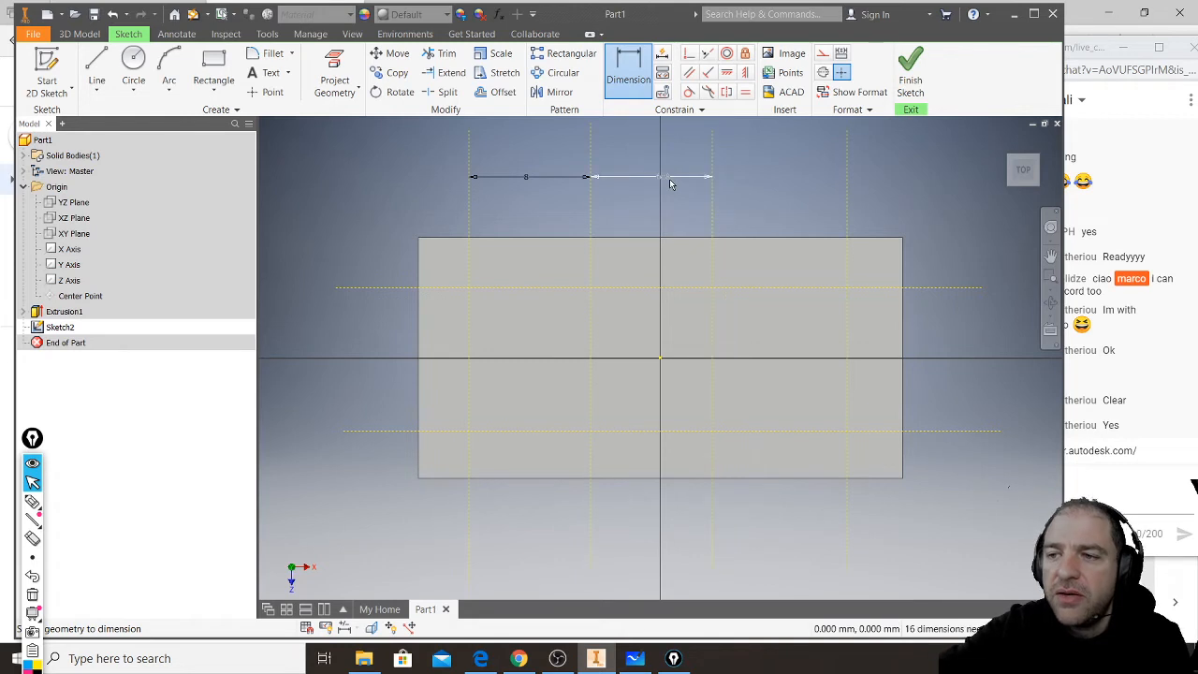
- Dimension the spacing between the third and fourth vertical construction lines, linking it by parameter to the existing 8 mm spacing
left_click(713, 202)
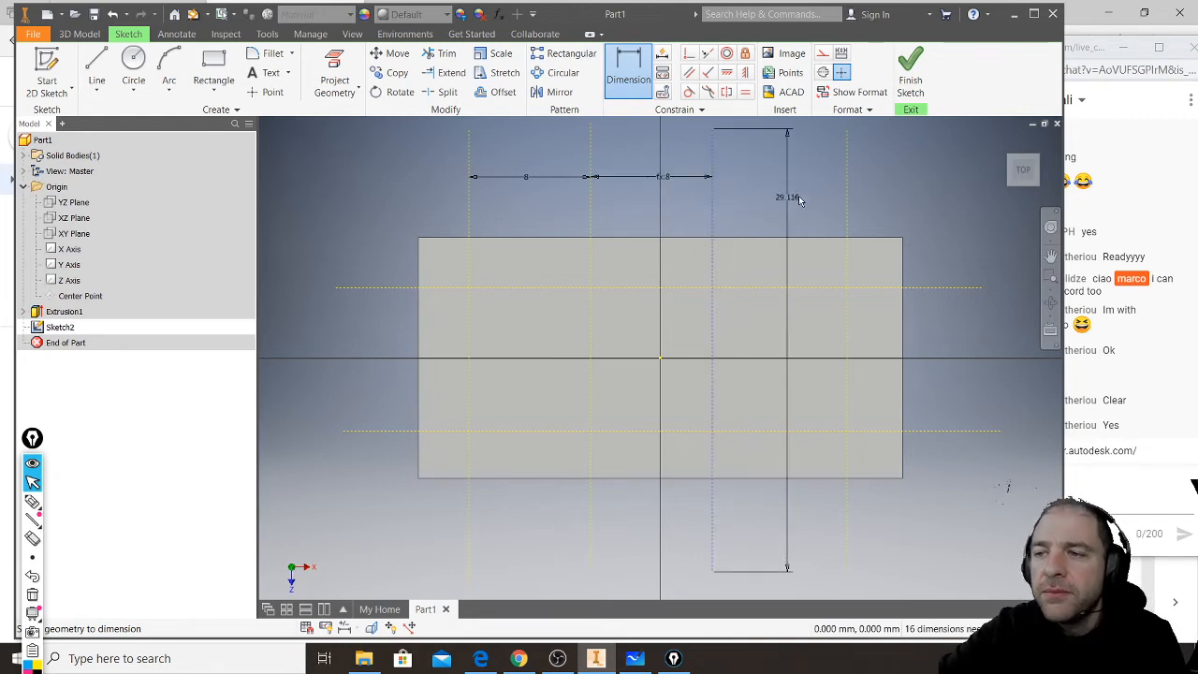
left_click(847, 196)
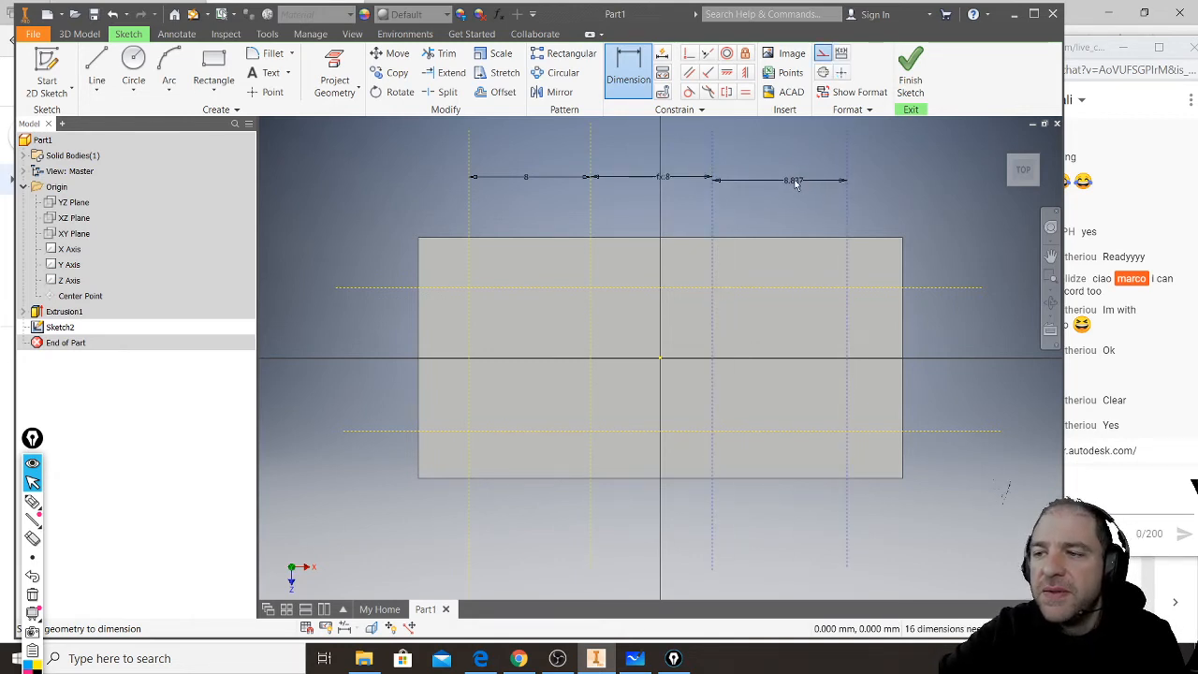
left_click(791, 184)
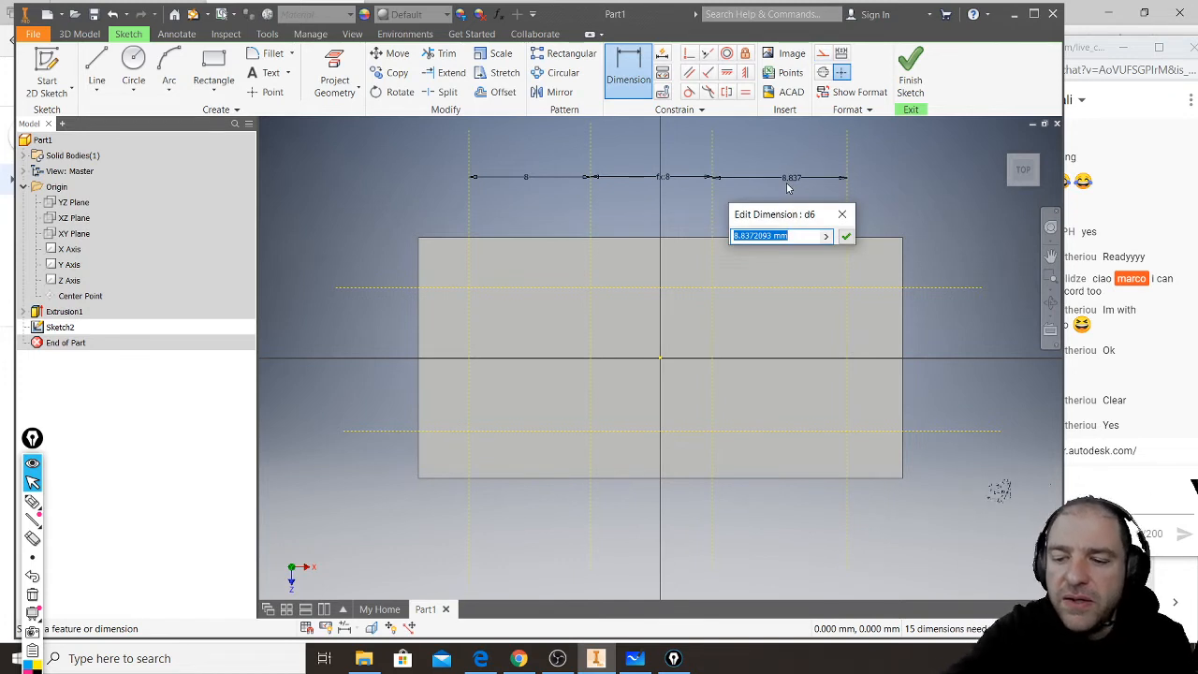
type("d4")
key("Return")
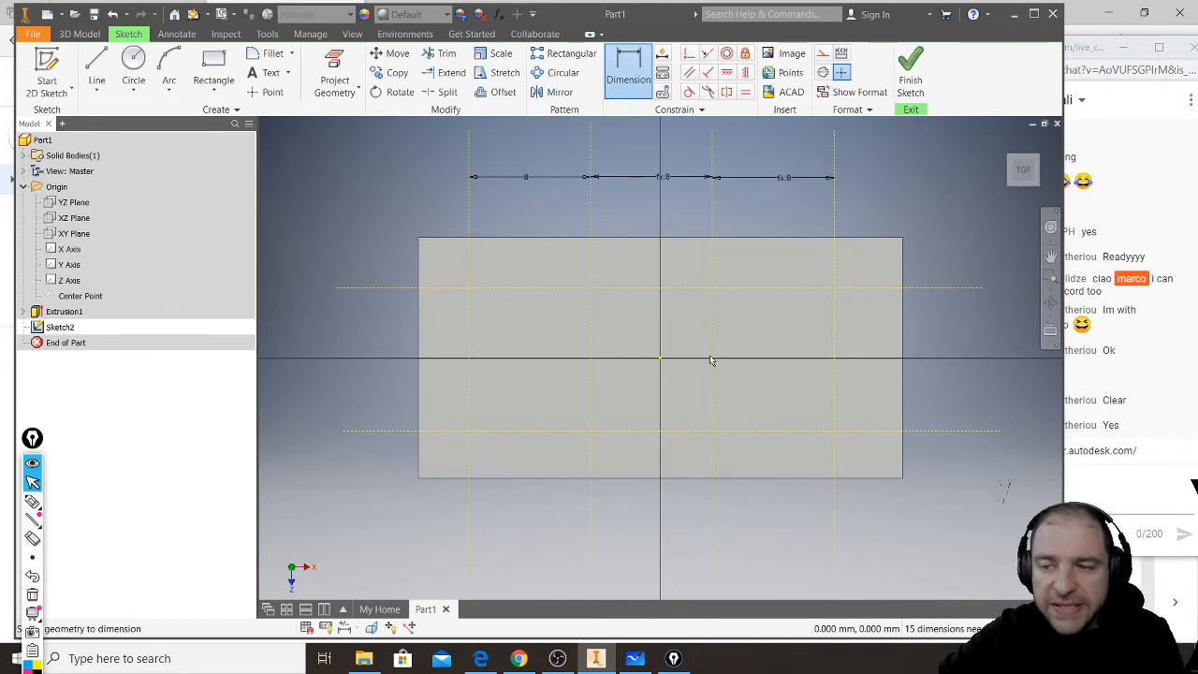
- Dimension the spacing between the two horizontal construction lines and set it equal to parameter d4
left_click(379, 288)
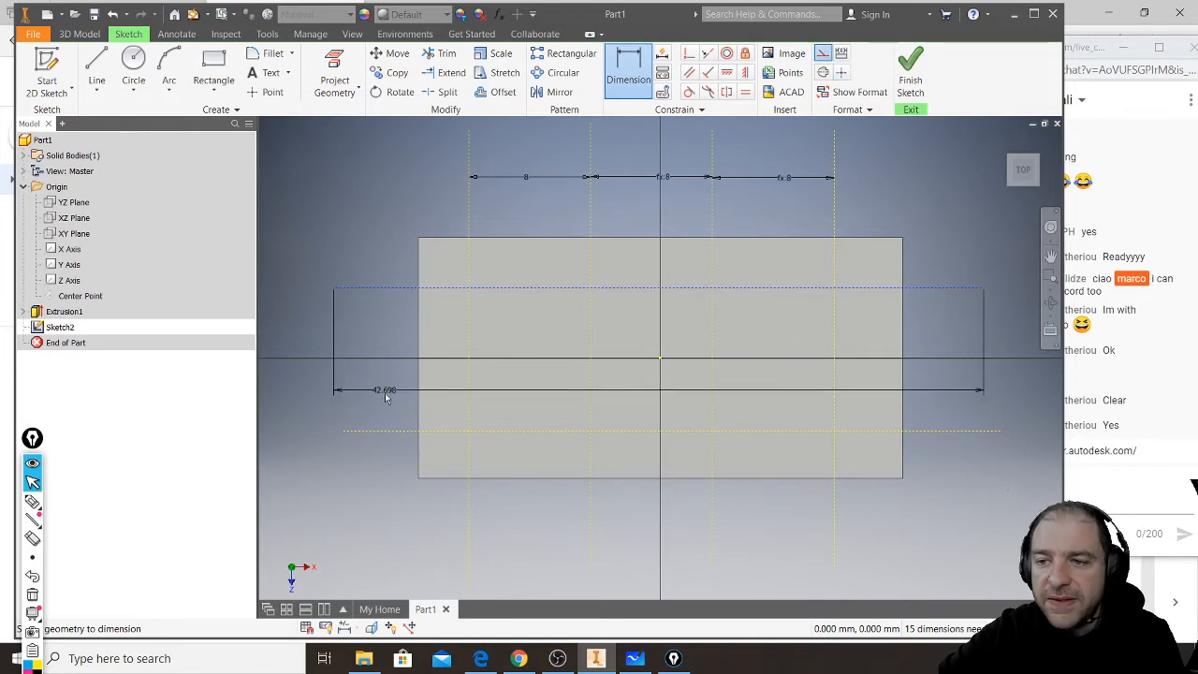
left_click(391, 432)
left_click(389, 352)
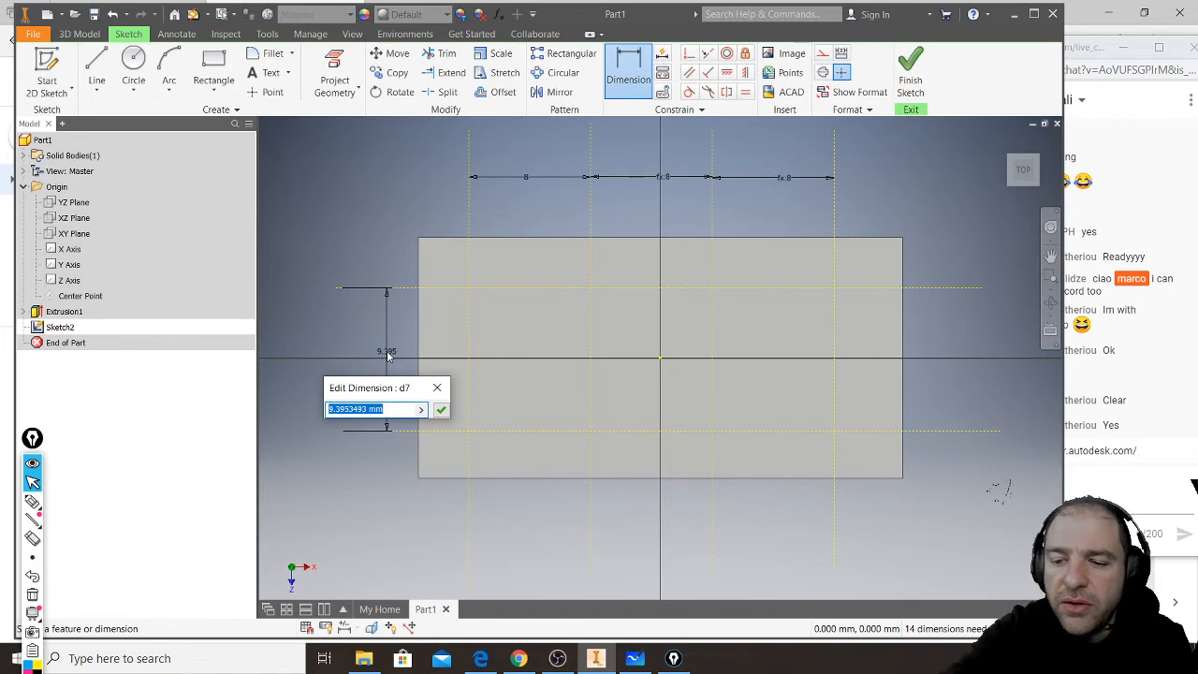
type("d4")
key("Return")
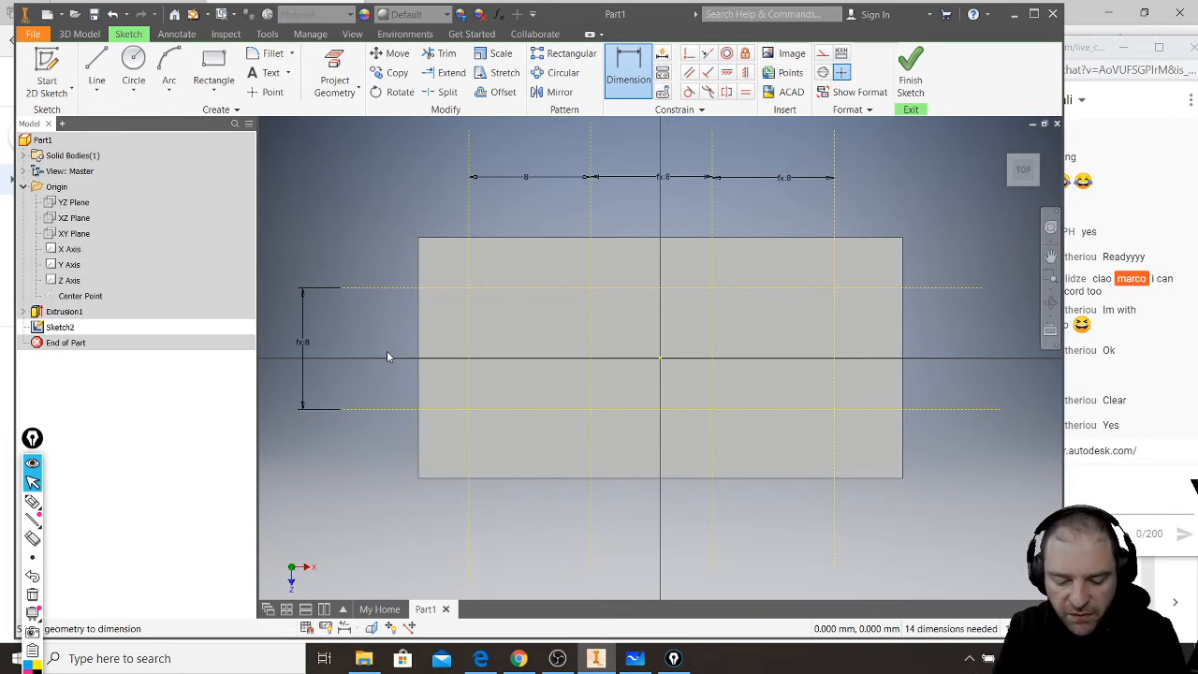
- Dimension the first vertical construction line 3.9 mm from the block's left edge
left_click(419, 276)
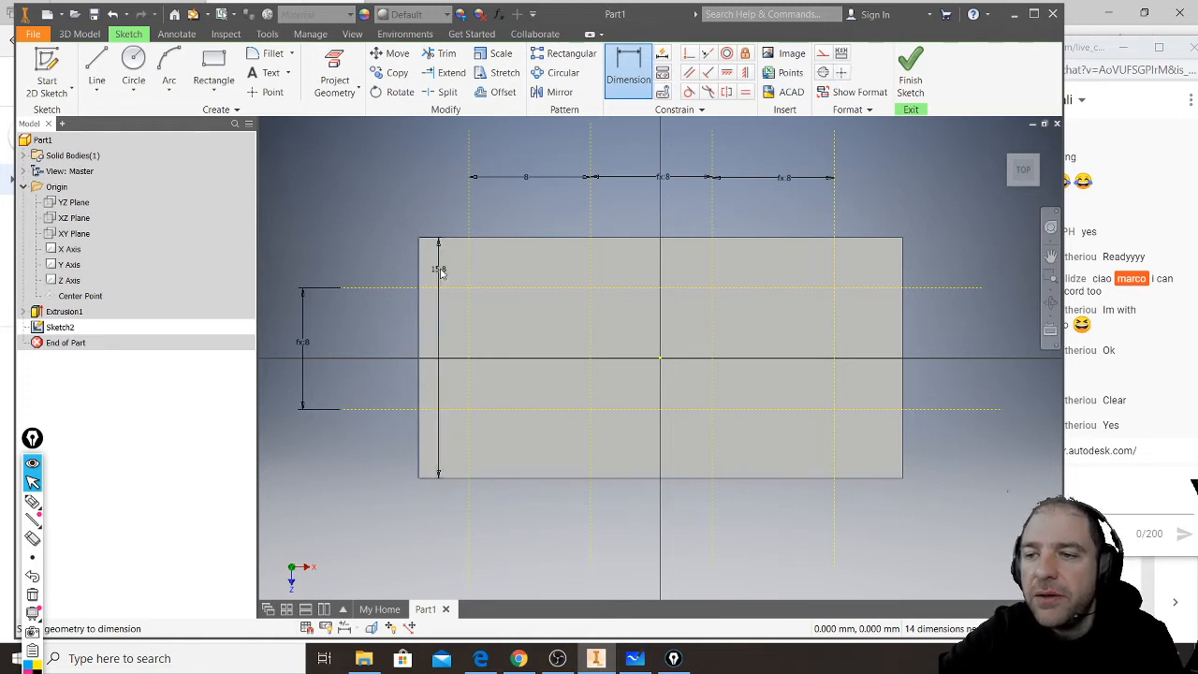
left_click(470, 266)
left_click(441, 215)
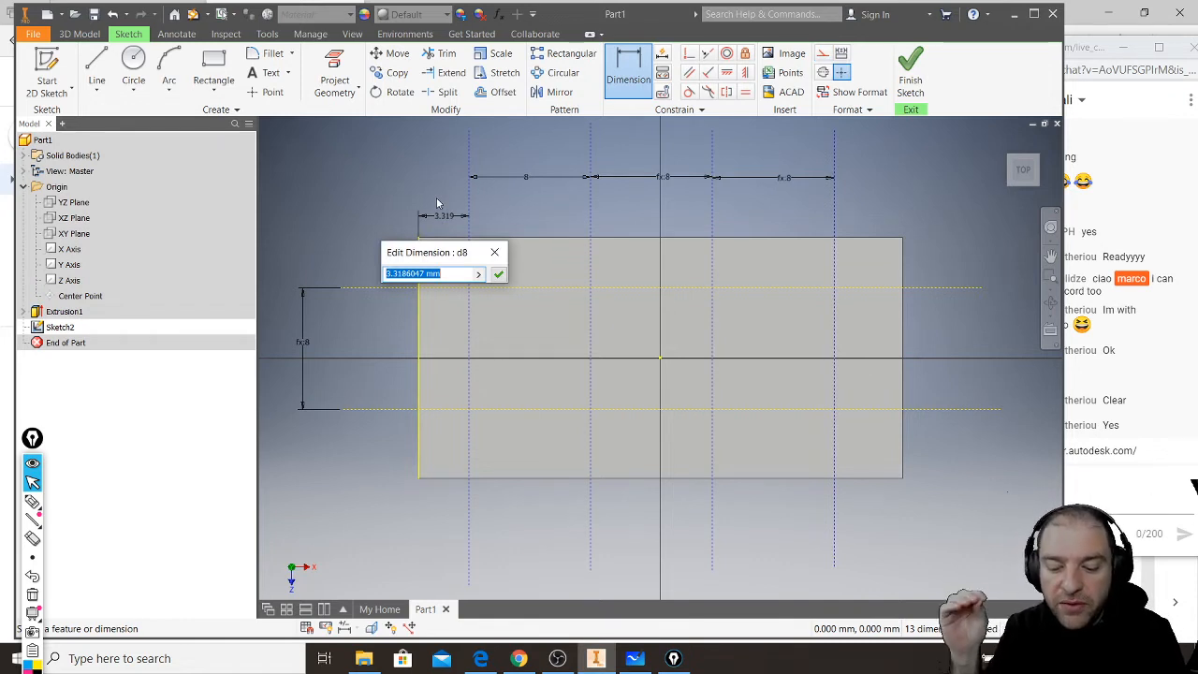
type("3.9")
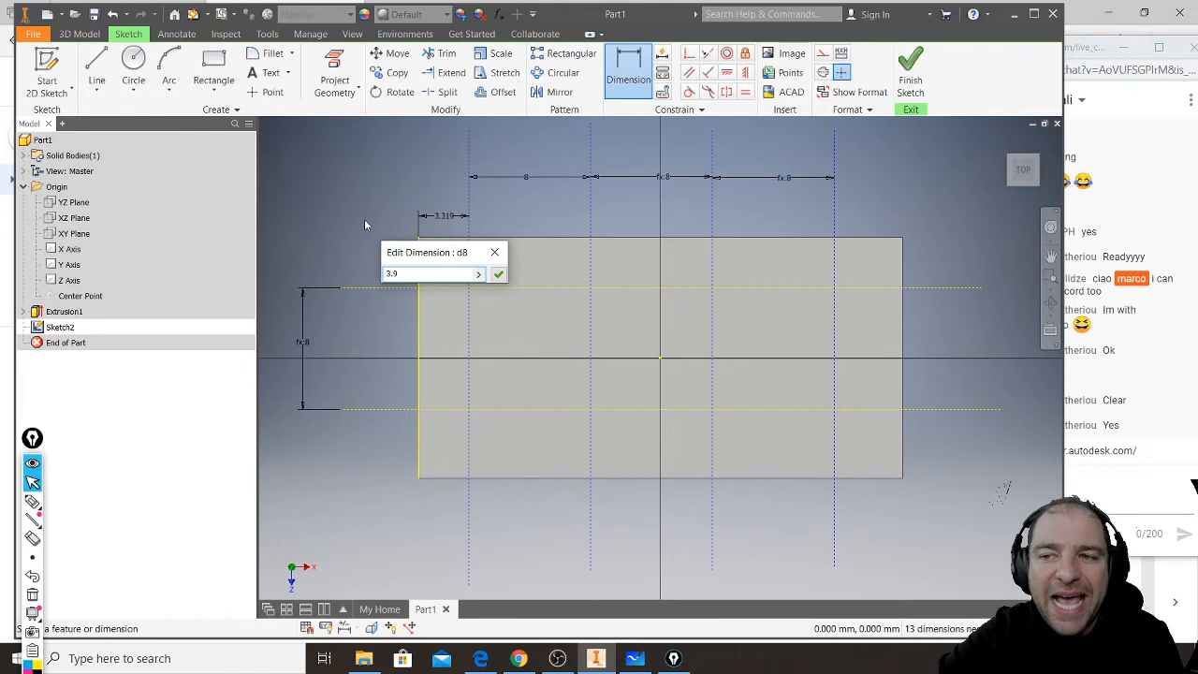
left_click(499, 274)
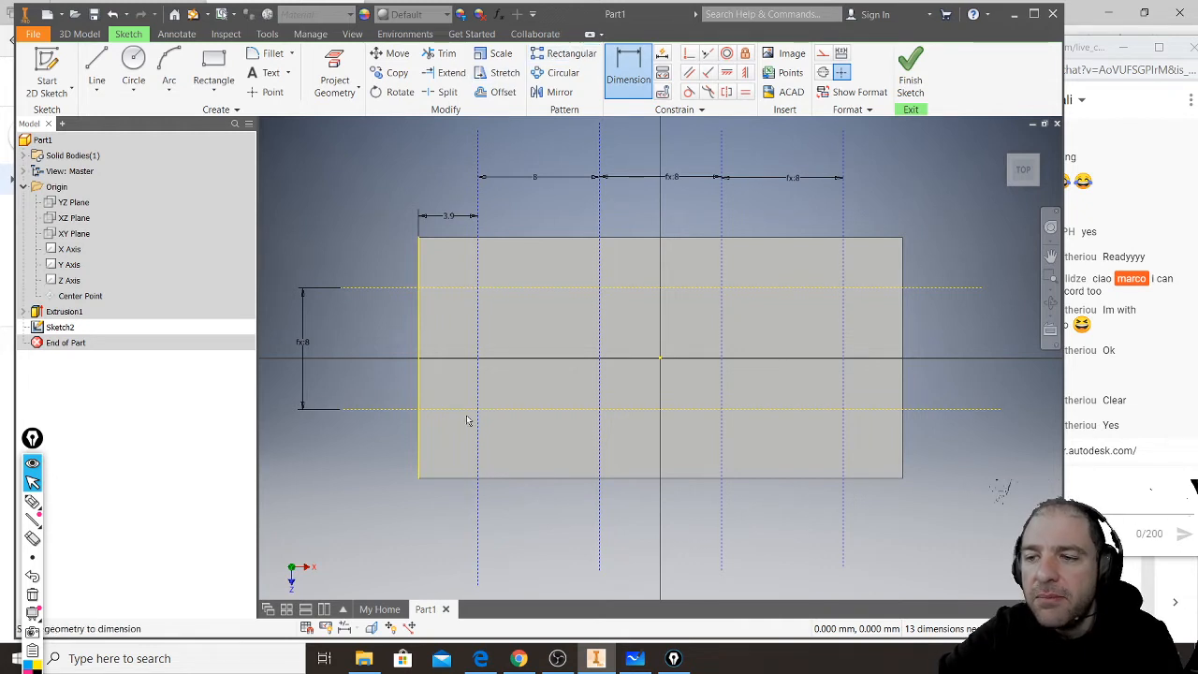
- Dimension the upper horizontal construction line from the block's top edge, linking the distance to the 3.9 mm dimension d8
left_click(456, 287)
left_click(456, 241)
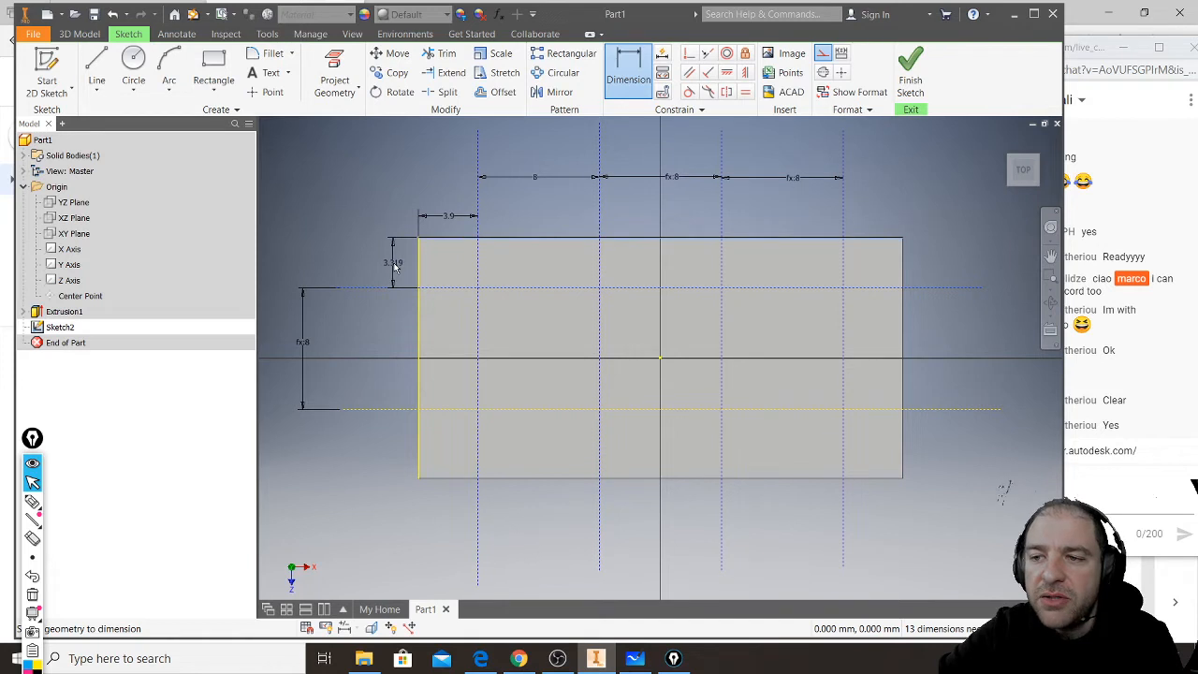
left_click(395, 266)
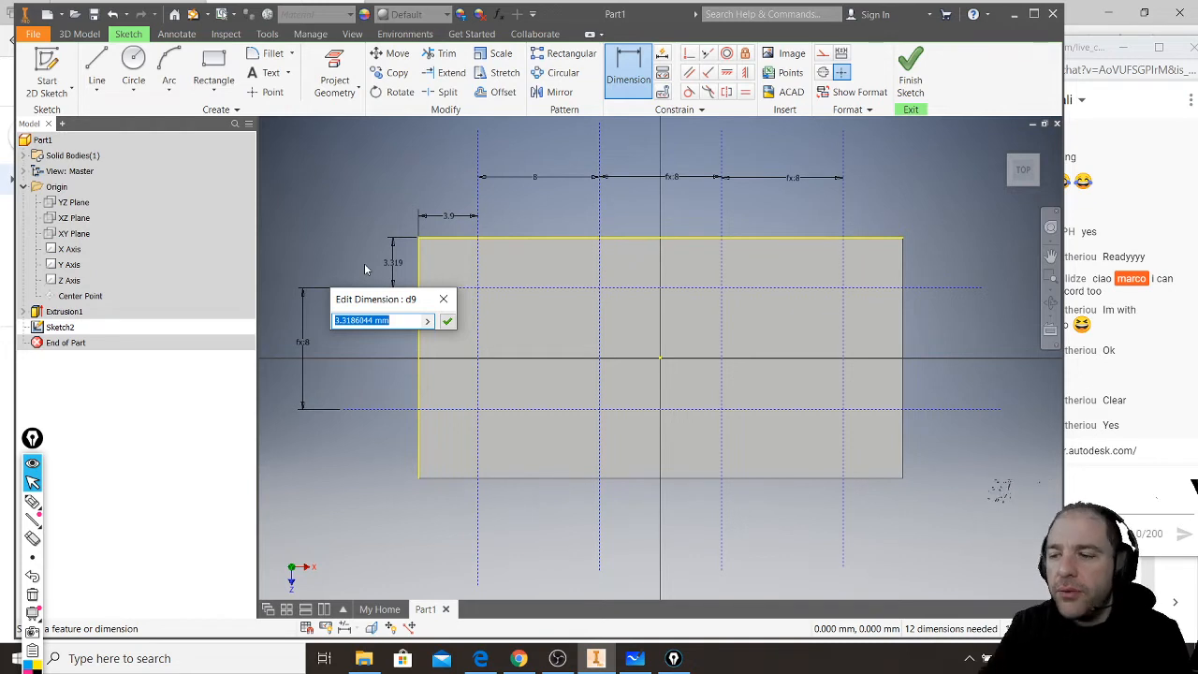
type("4")
type("8")
key("Return")
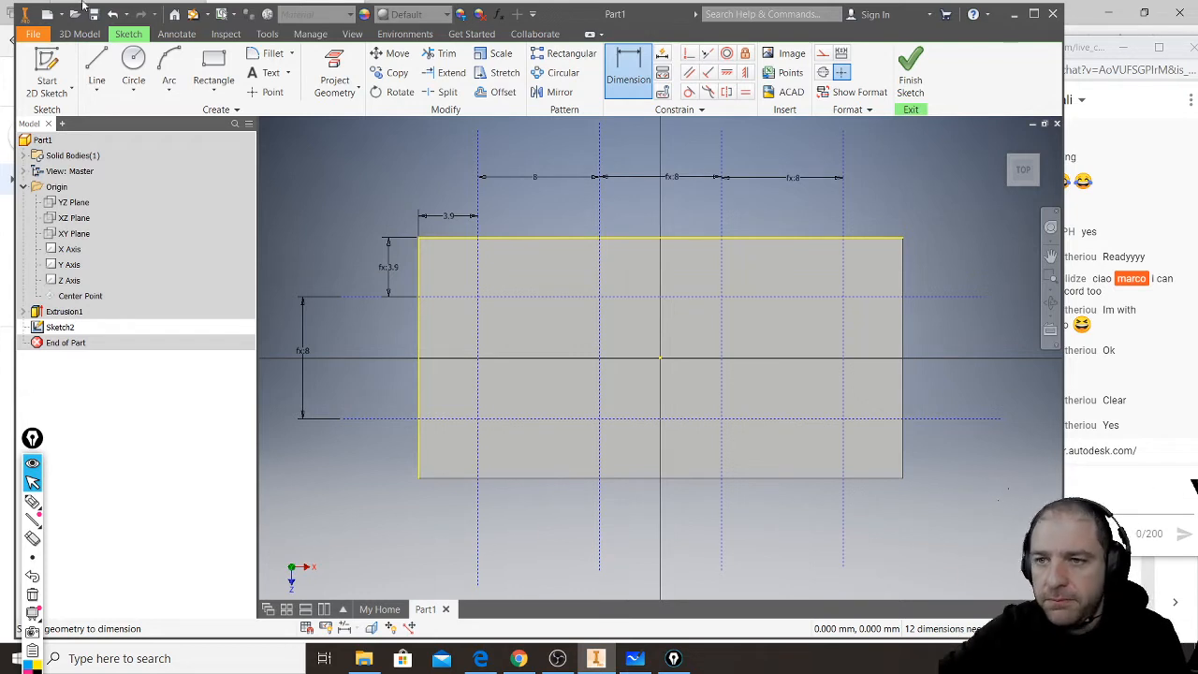
- Draw a 4.8 mm diameter circle centred on the upper-left intersection of the construction grid
left_click(139, 62)
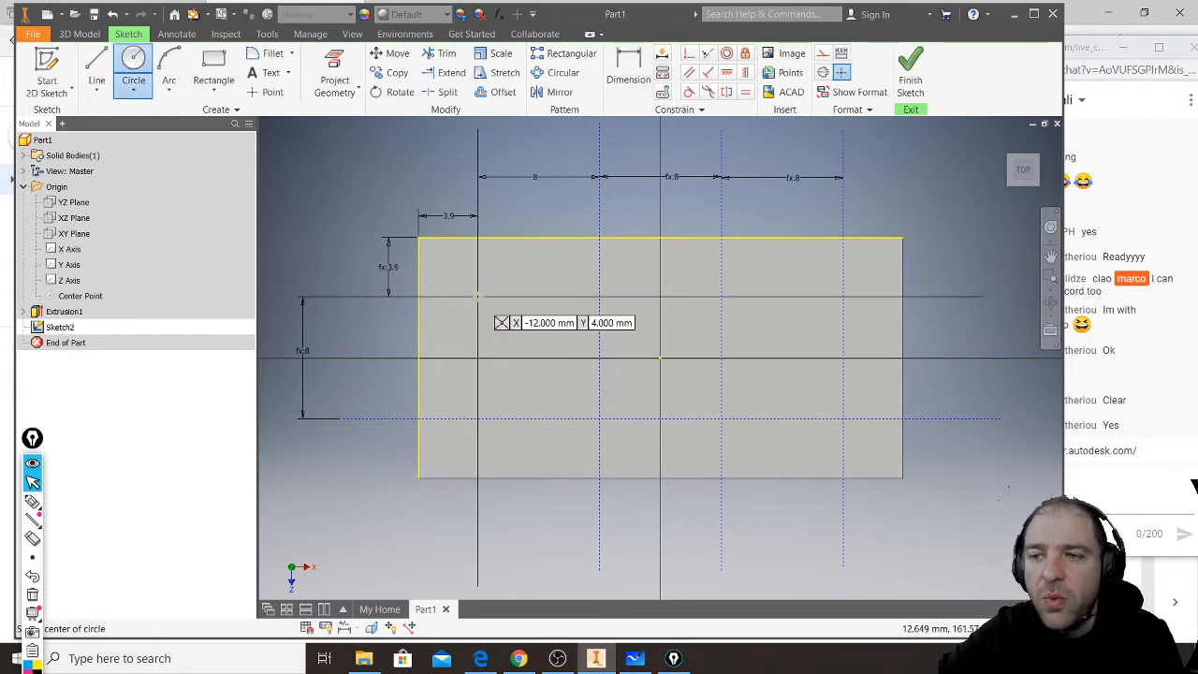
scroll(478, 296, "down", 3)
scroll(473, 299, "up", 6)
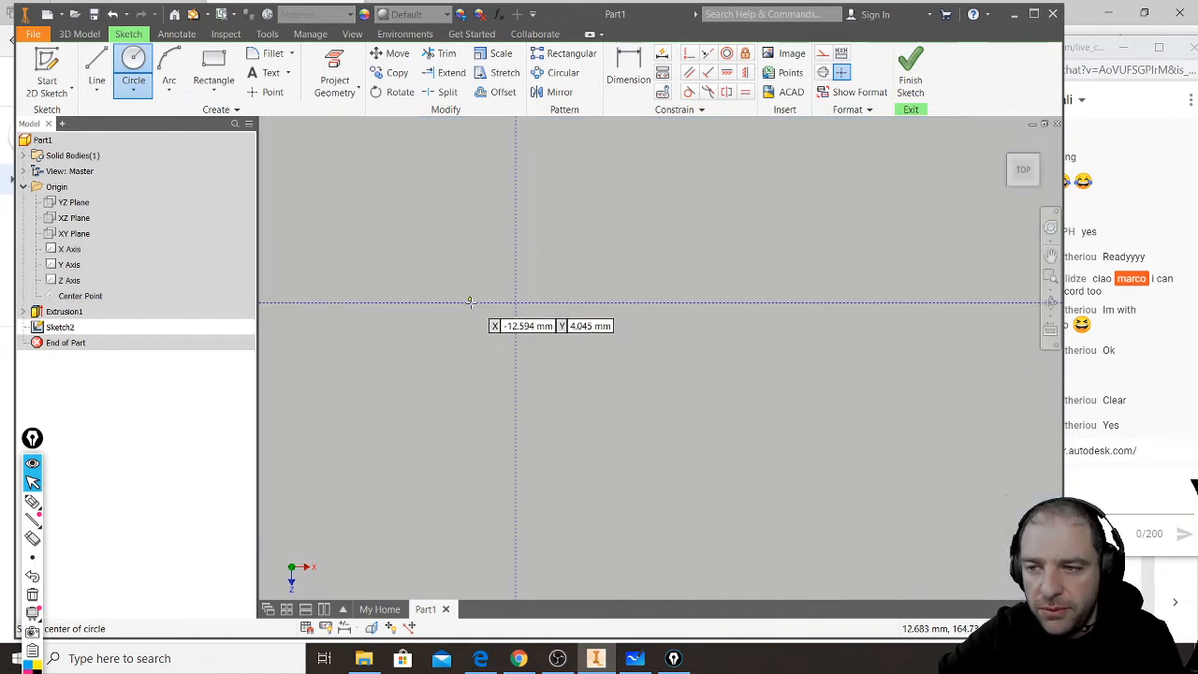
left_click(515, 302)
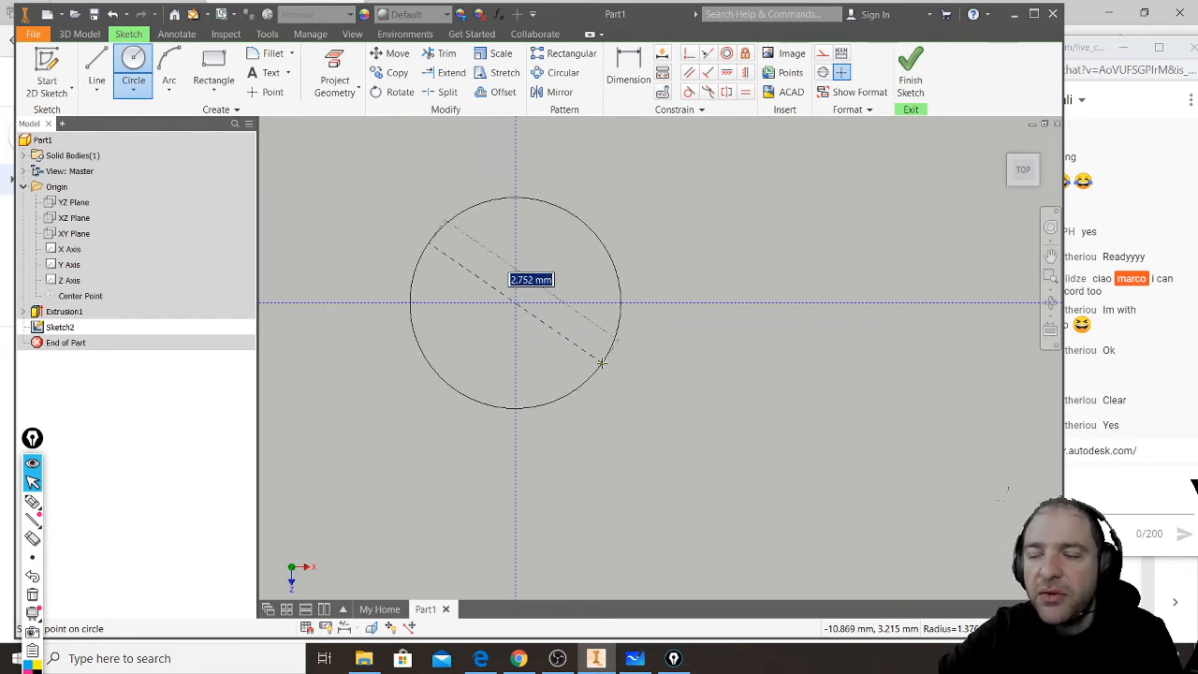
scroll(604, 365, "down", 2)
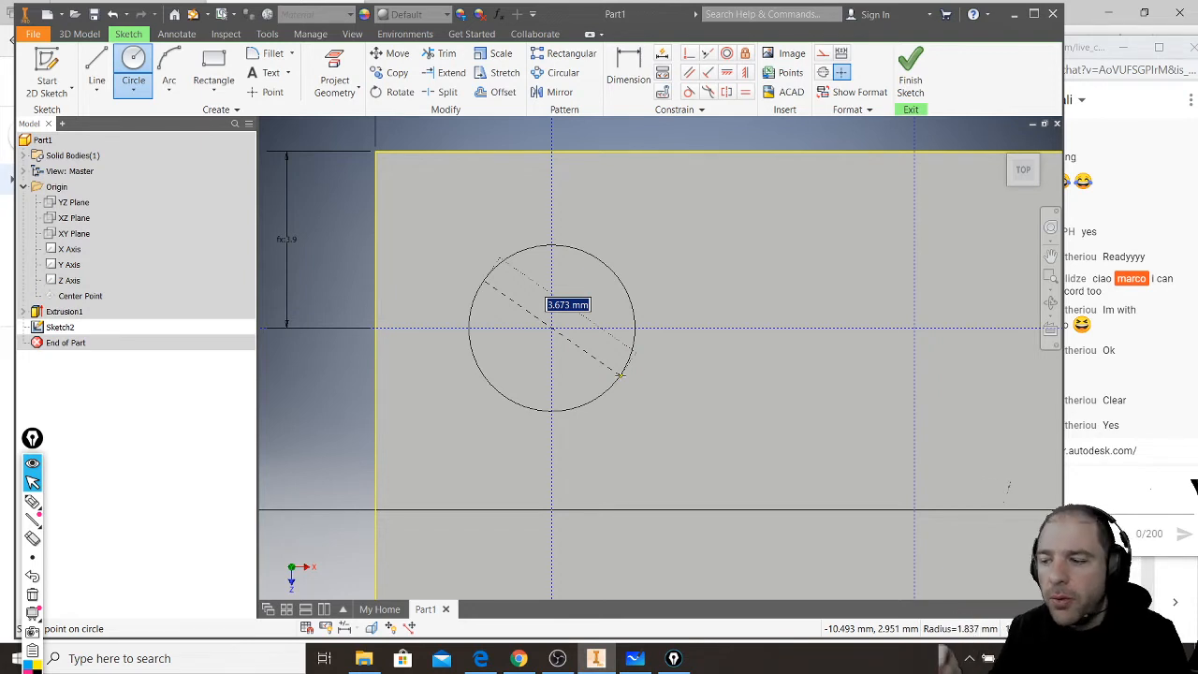
type("4.8")
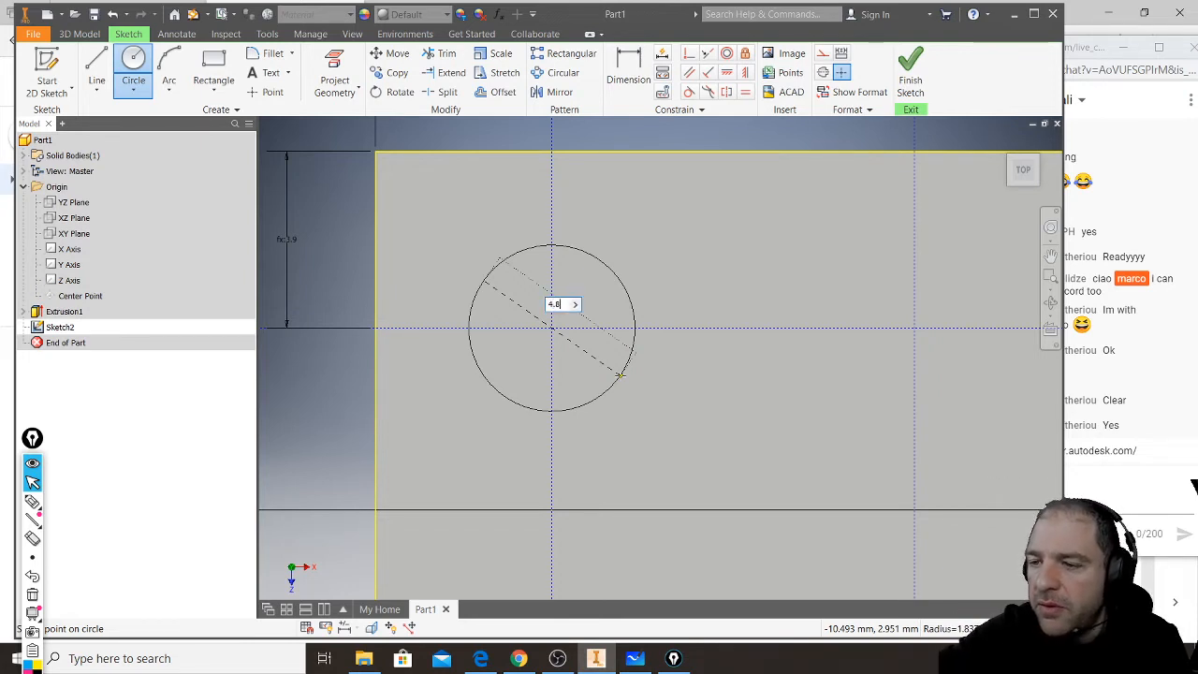
key("Return")
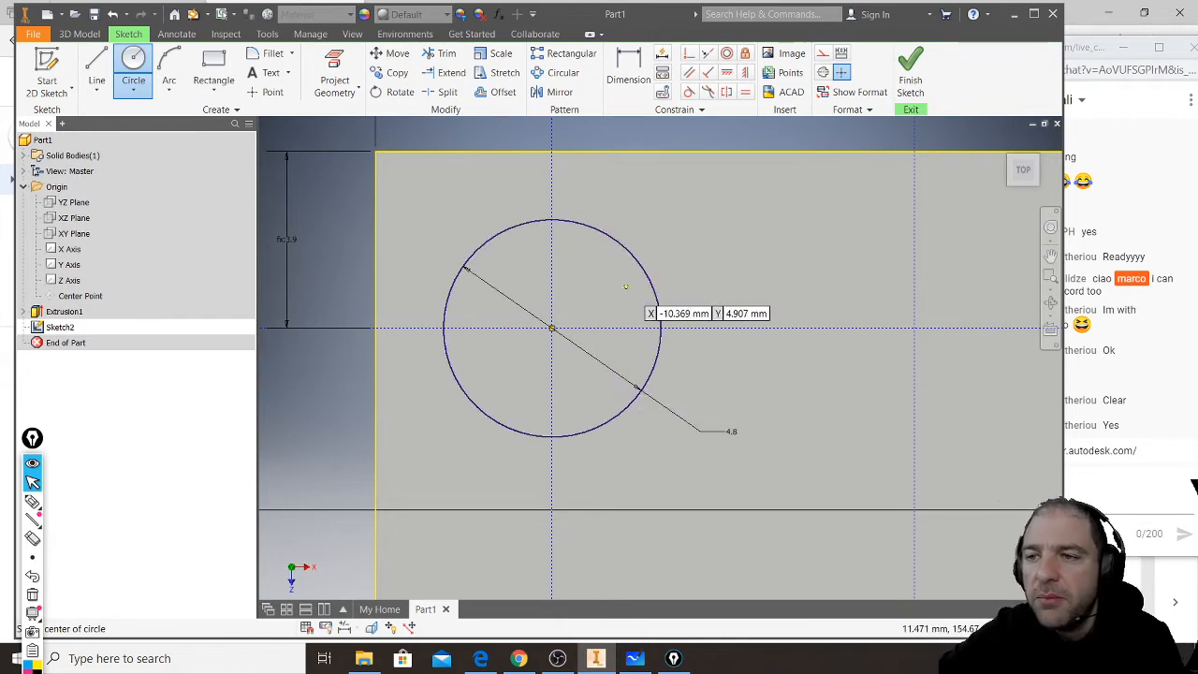
scroll(513, 305, "down", 3)
scroll(513, 306, "up", 5)
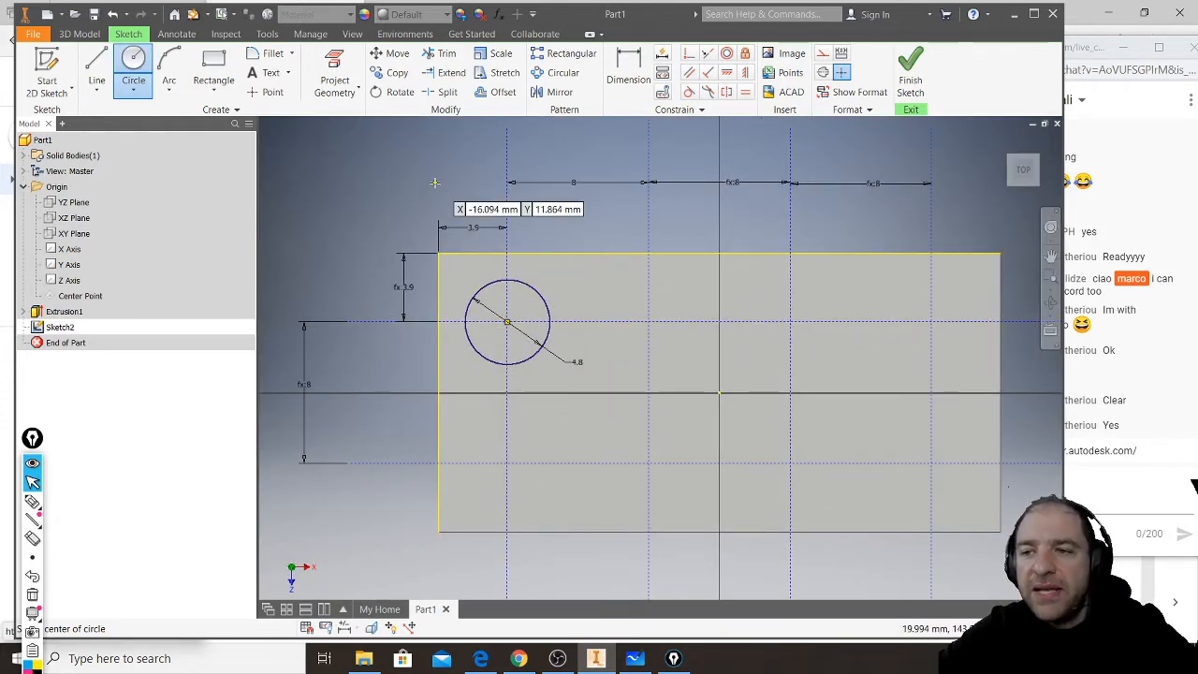
key("Escape")
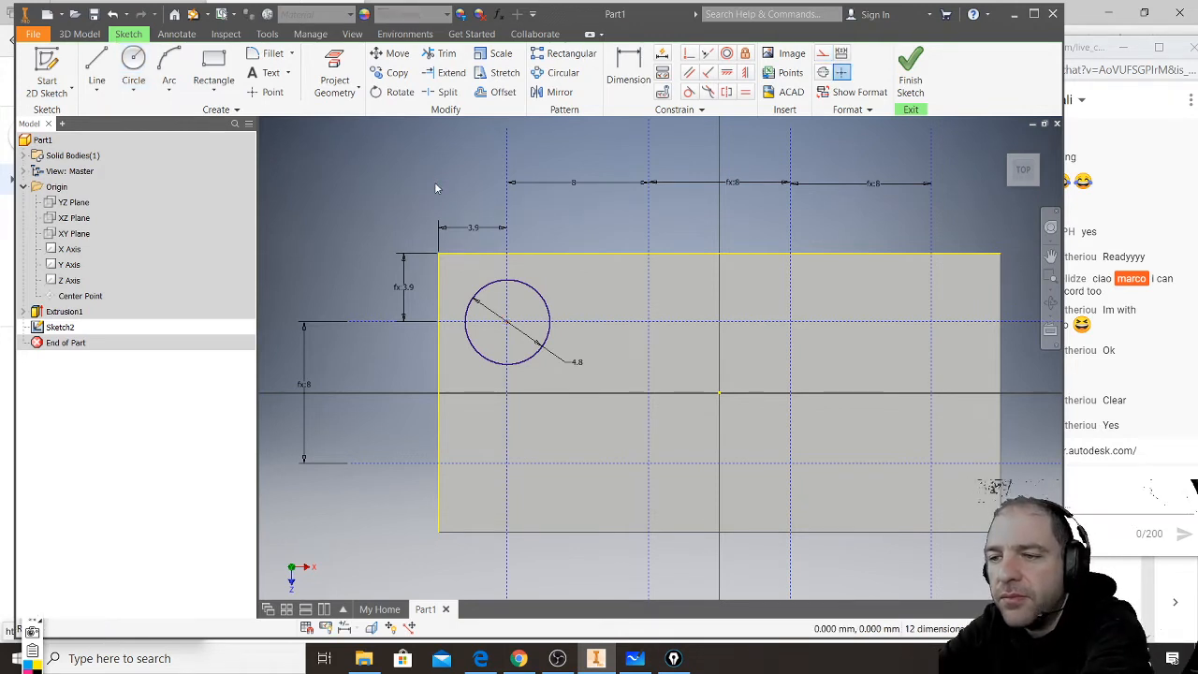
- Copy the 4.8 mm stud circle from its centre onto the second intersection of the upper construction line
left_click(541, 298)
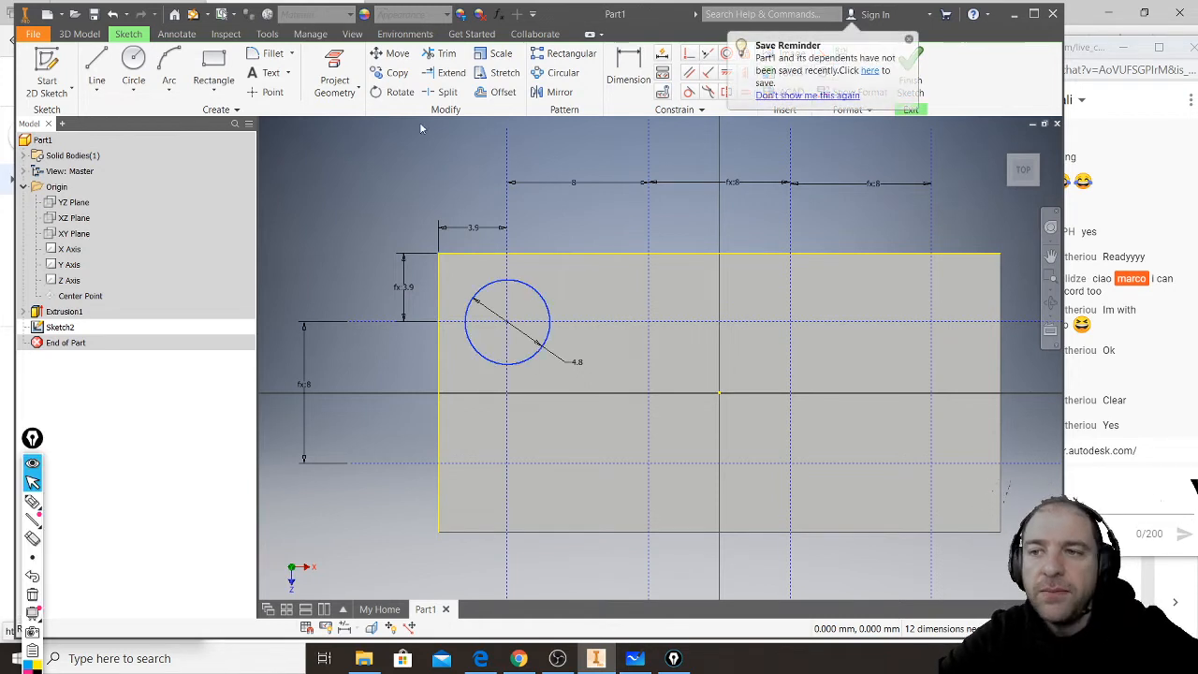
left_click(389, 75)
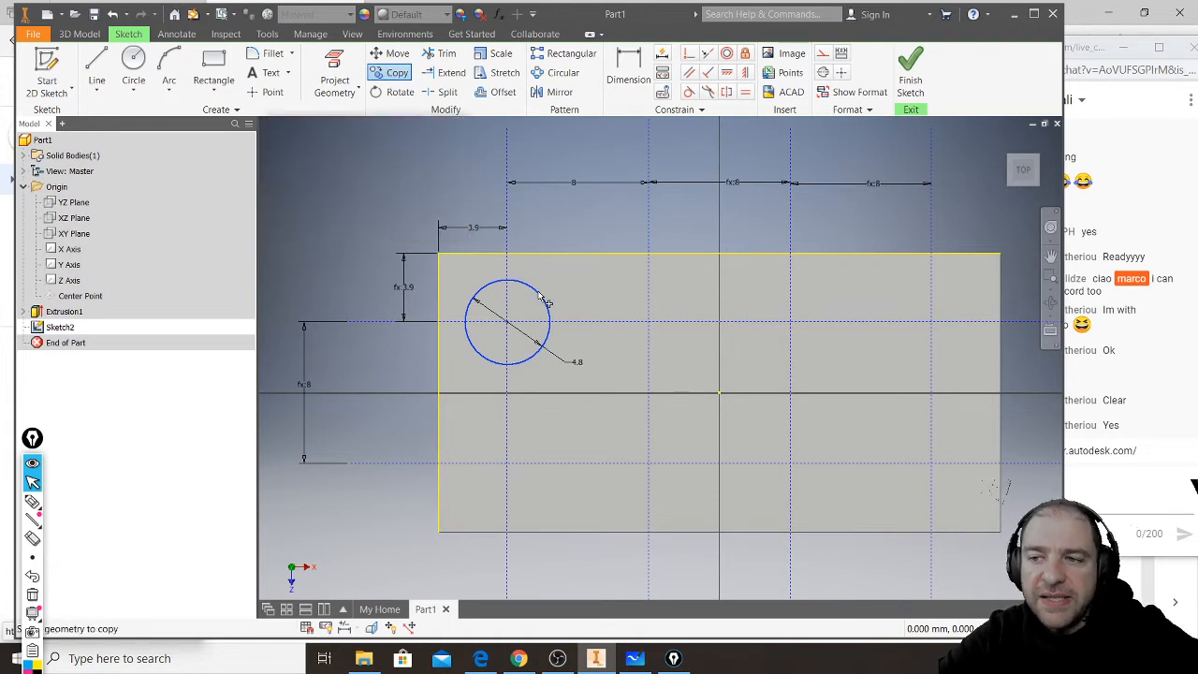
left_click(387, 72)
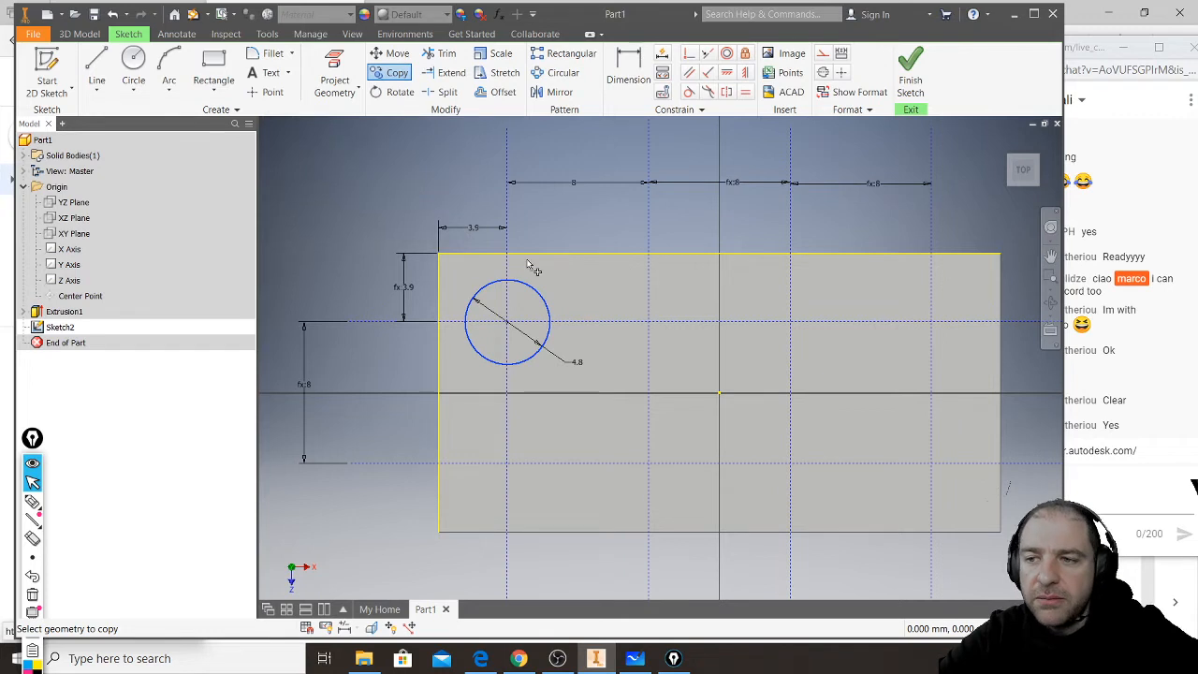
mouse_move(380, 181)
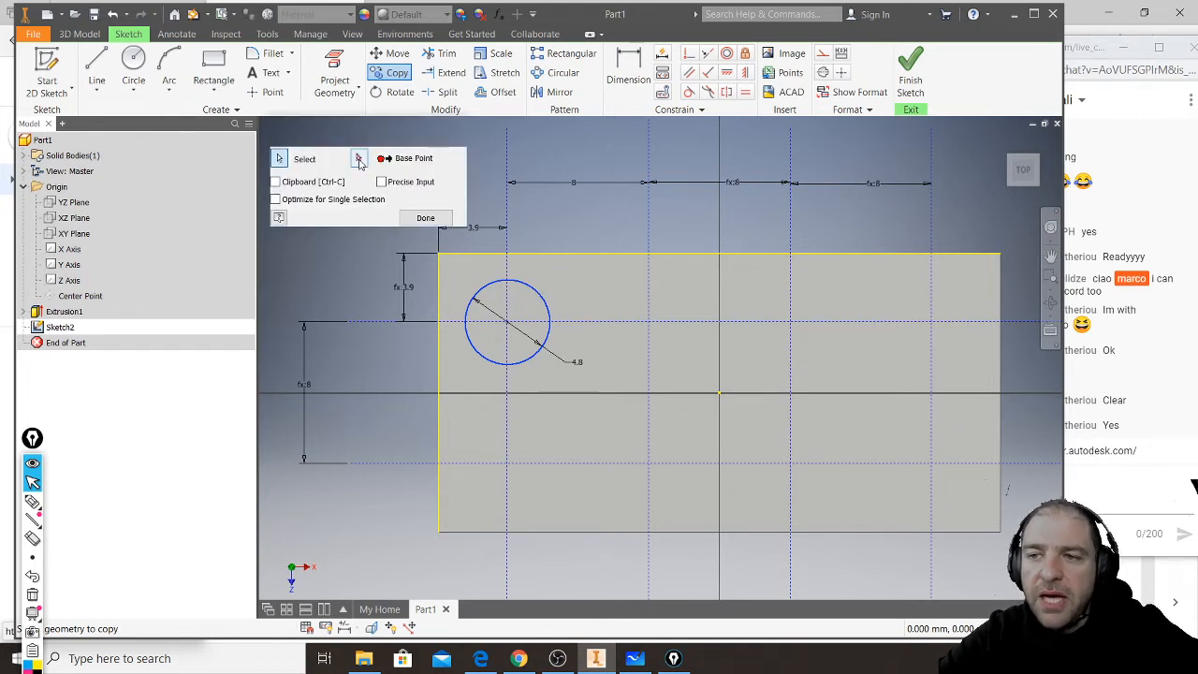
left_click(357, 158)
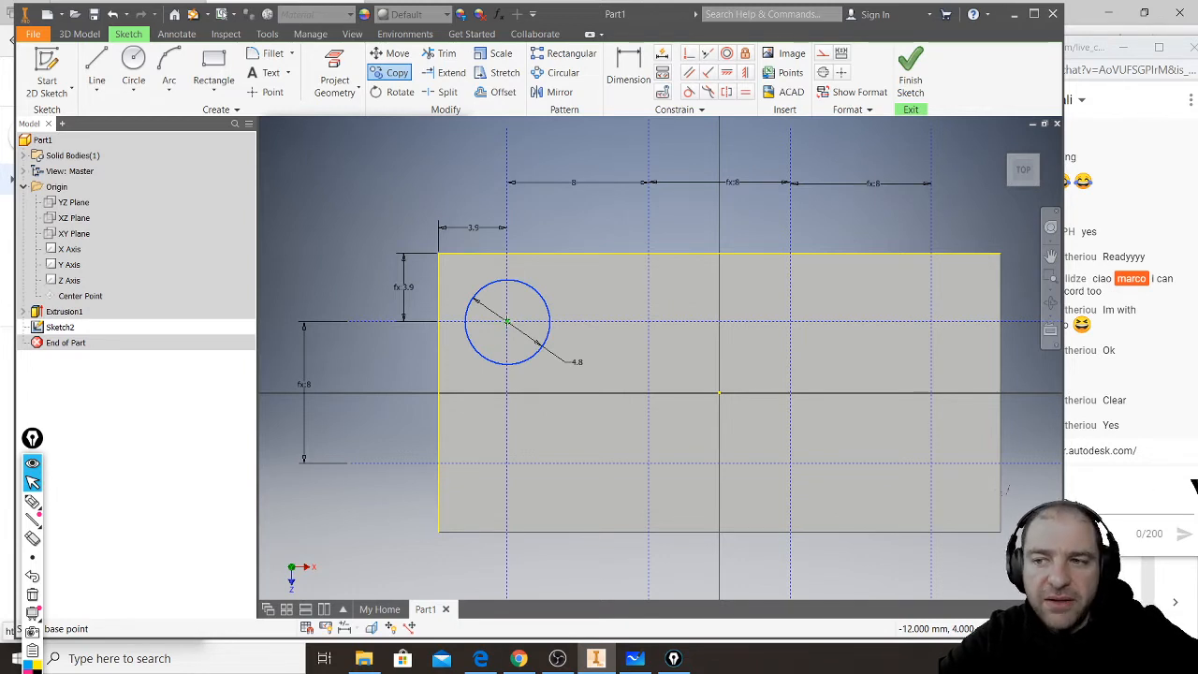
left_click(506, 321)
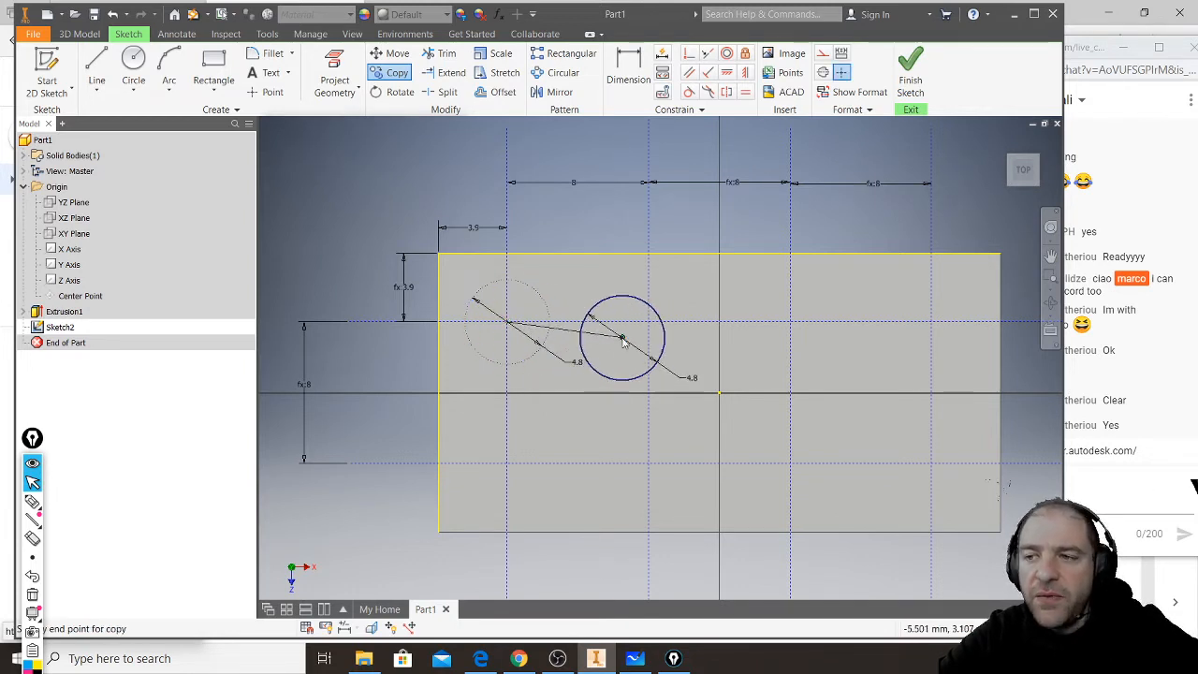
scroll(654, 325, "down", 3)
scroll(650, 324, "up", 10)
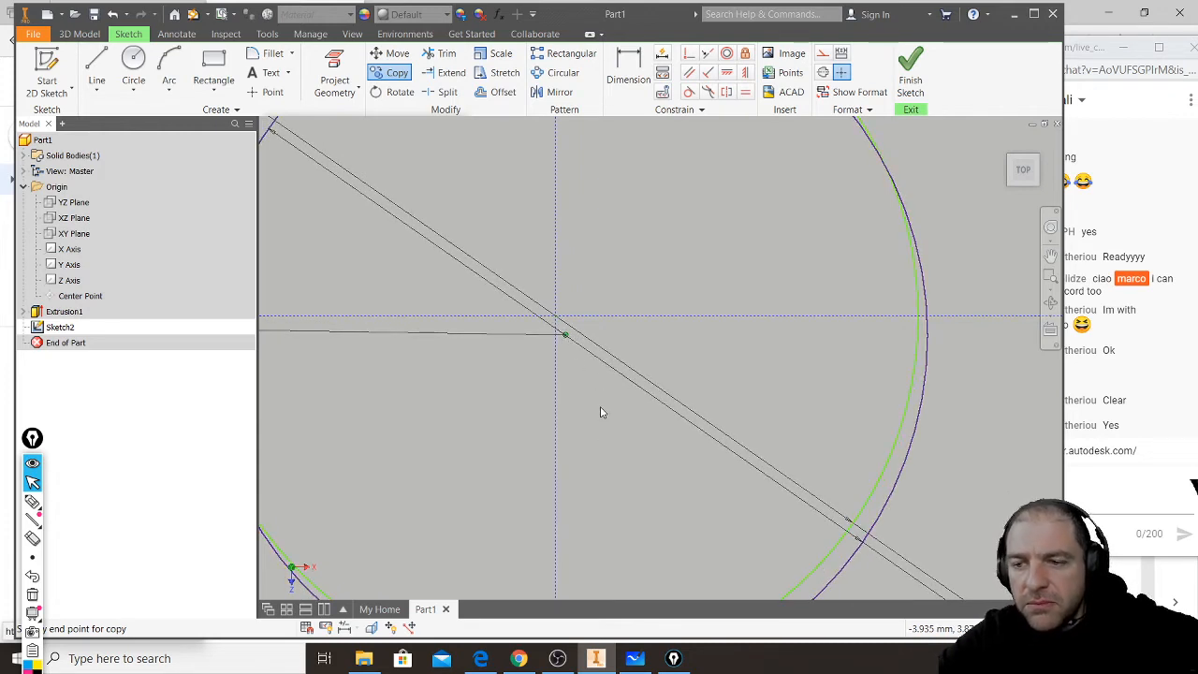
key("Escape")
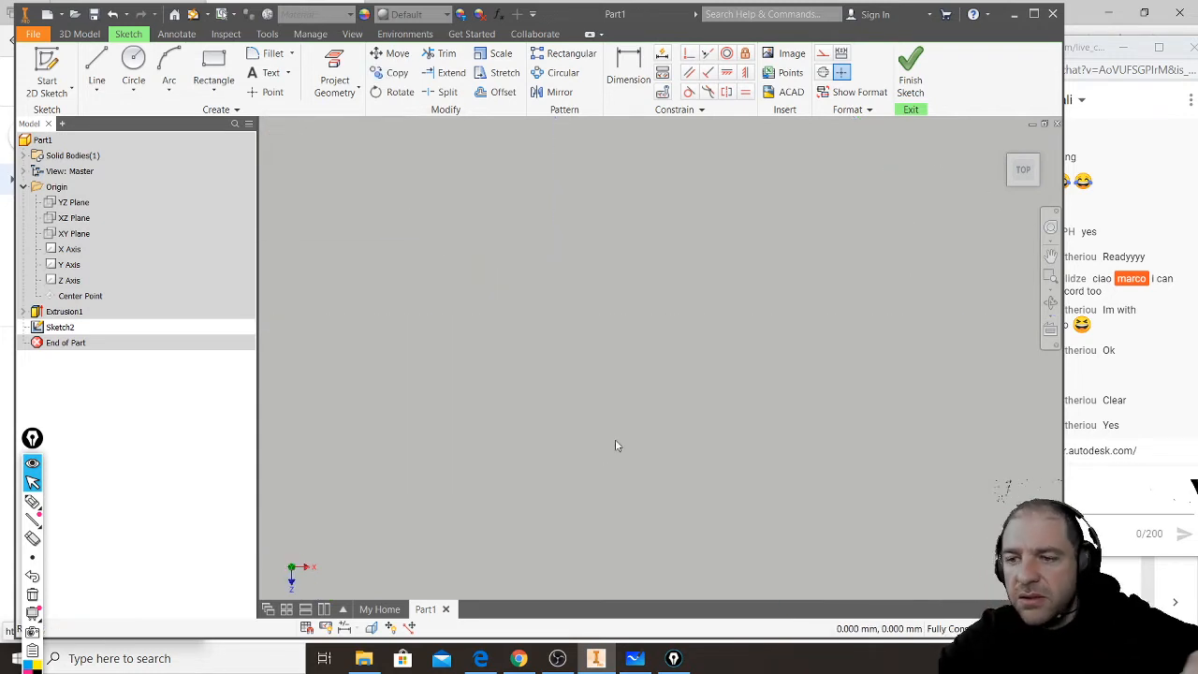
- Check the YouTube live chat for viewers' replies, collapse the on-screen annotation toolbar, and return to the Inventor sketch
mouse_move(580, 658)
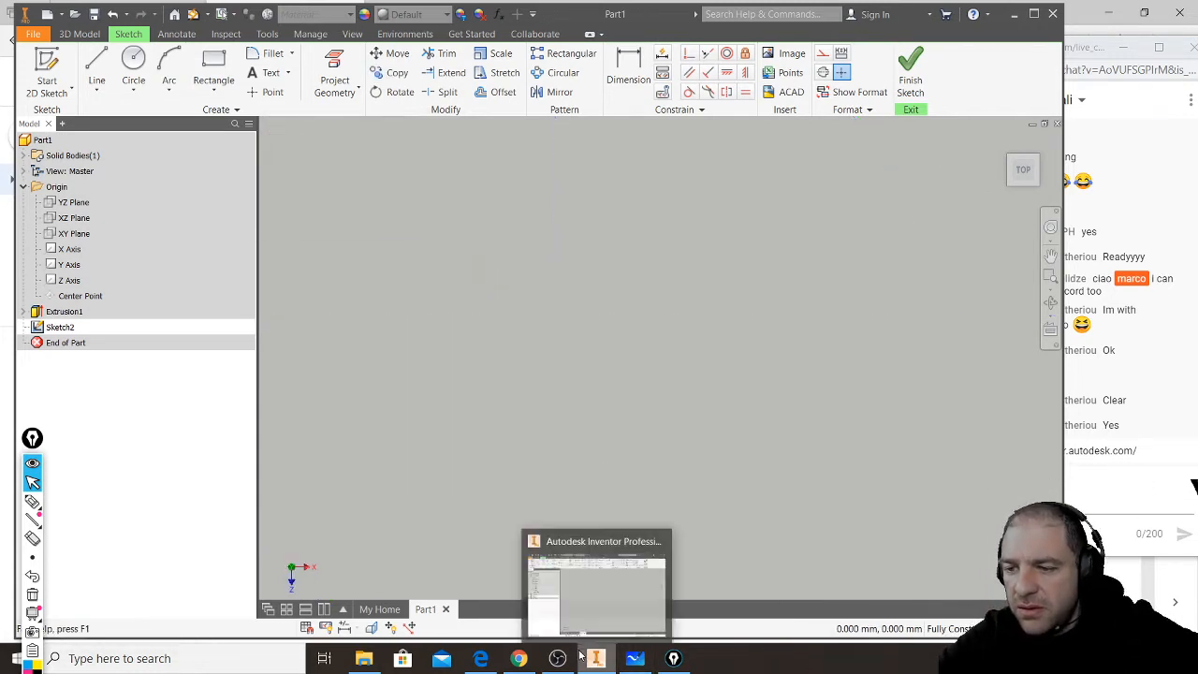
left_click(530, 664)
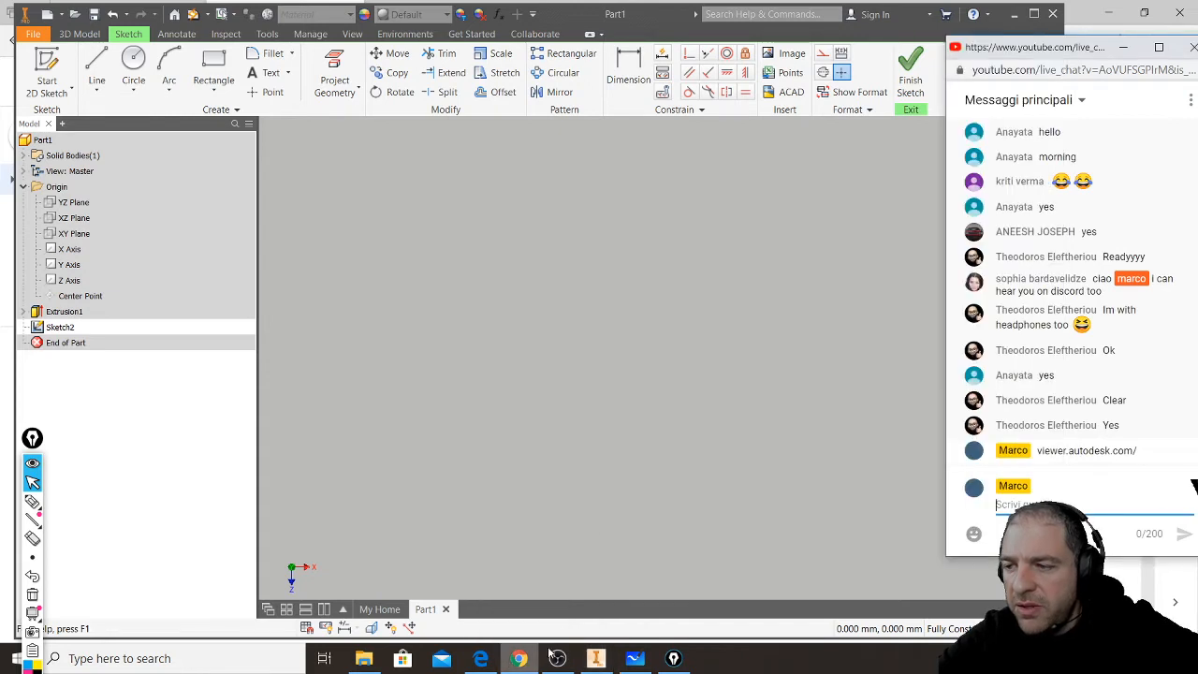
left_click(635, 13)
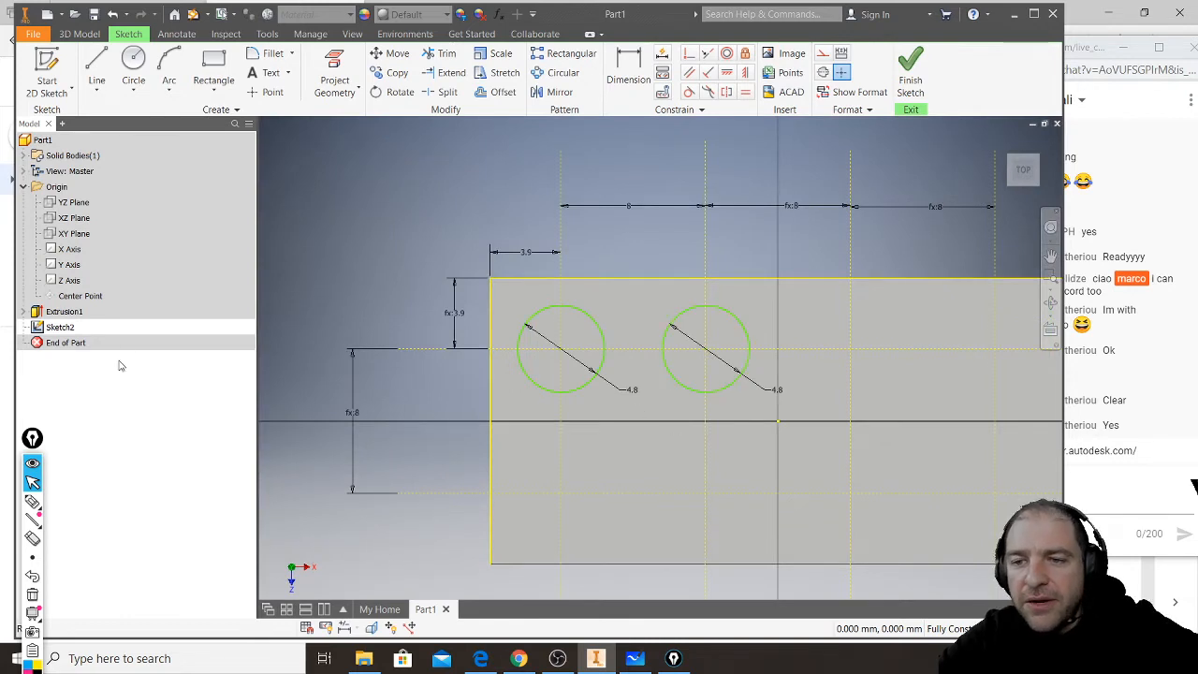
left_click(32, 463)
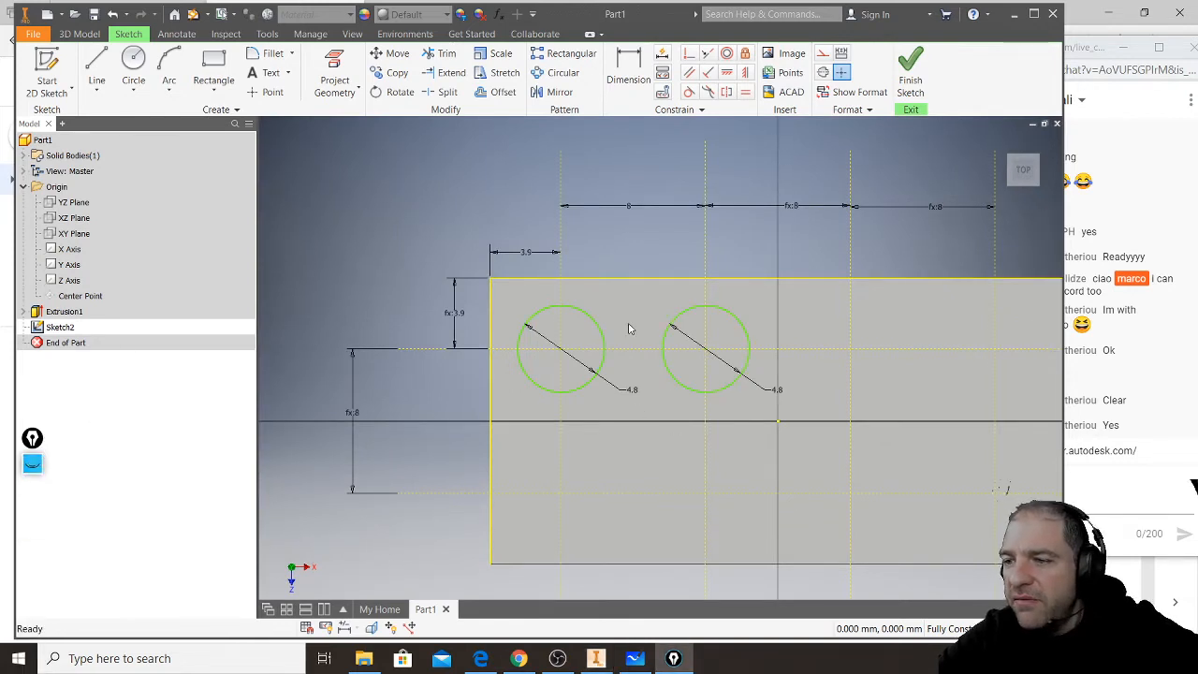
left_click(518, 658)
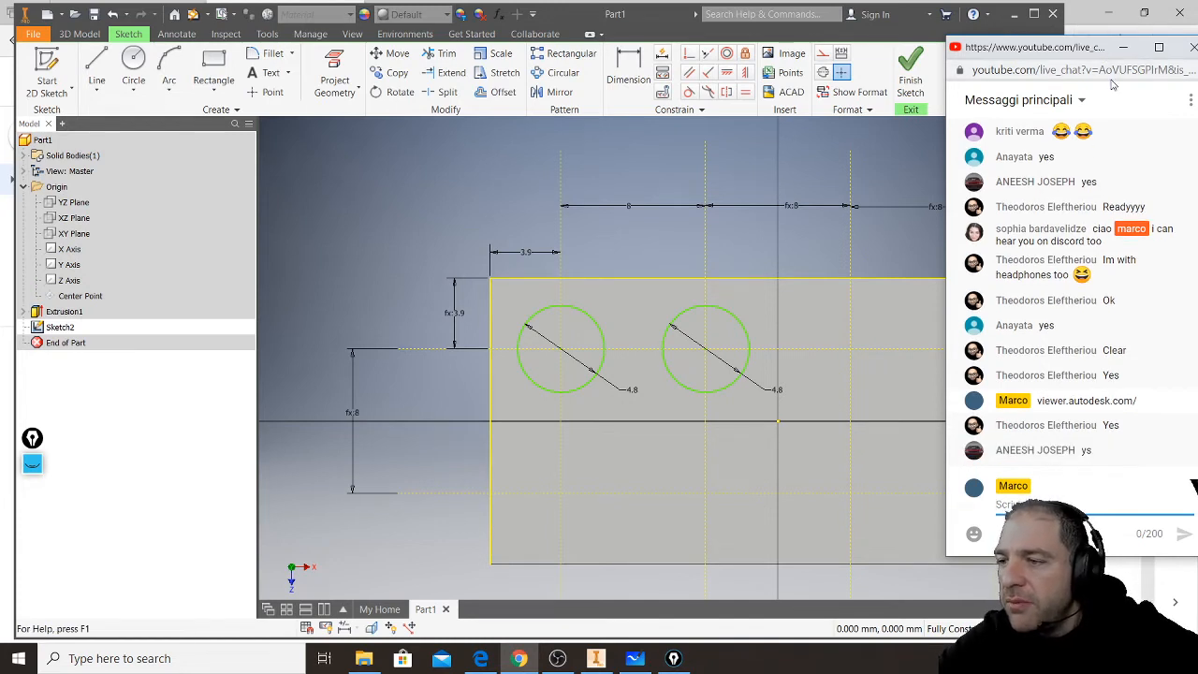
left_click(637, 22)
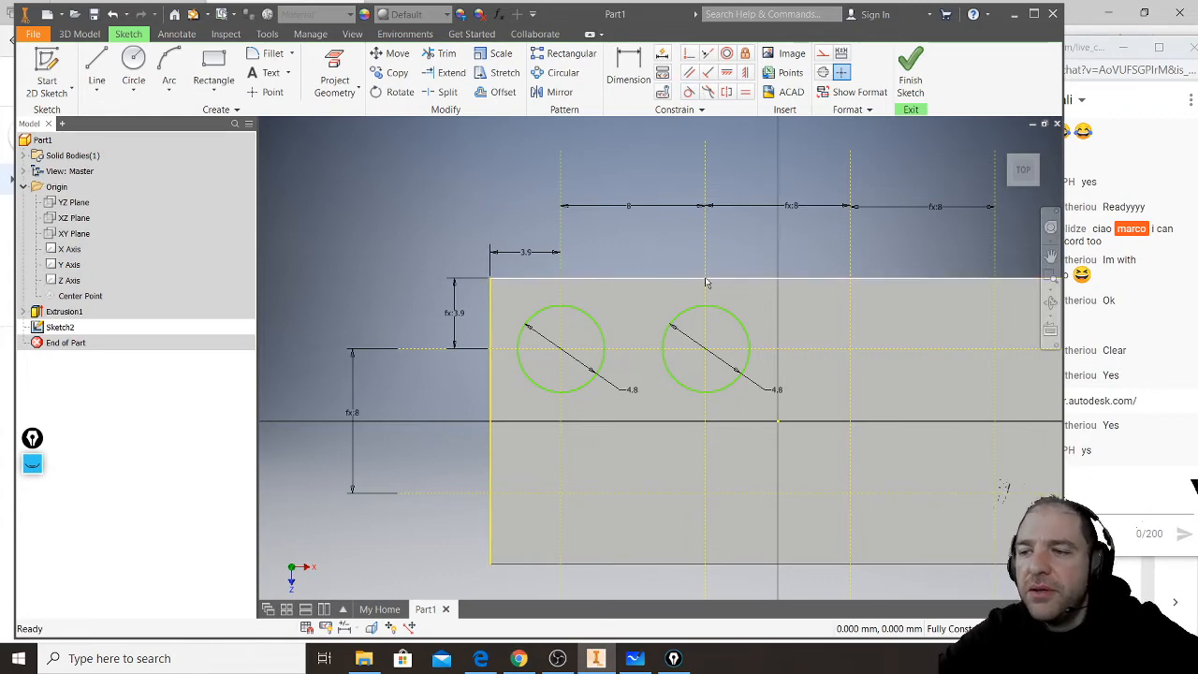
- Copy the second stud circle from its centre onto the third intersection of the upper construction line
mouse_move(795, 327)
middle_mouse_down()
mouse_move(690, 299)
mouse_move(646, 308)
middle_mouse_up()
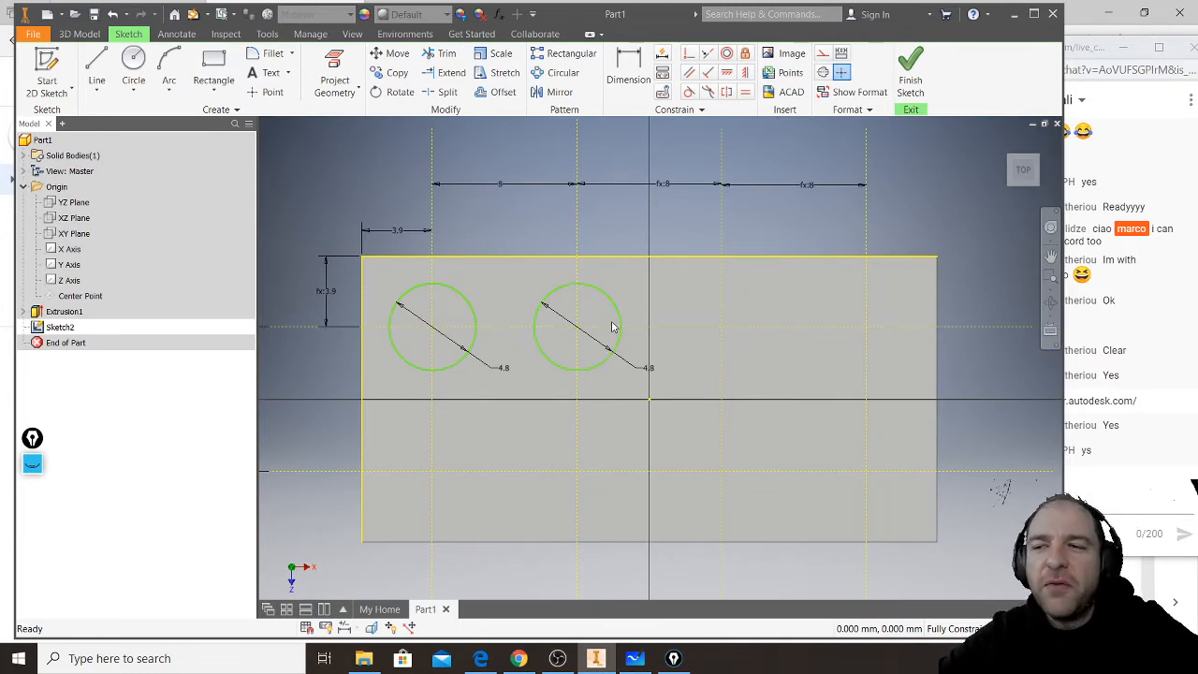
scroll(600, 301, "down", 3)
scroll(602, 294, "up", 6)
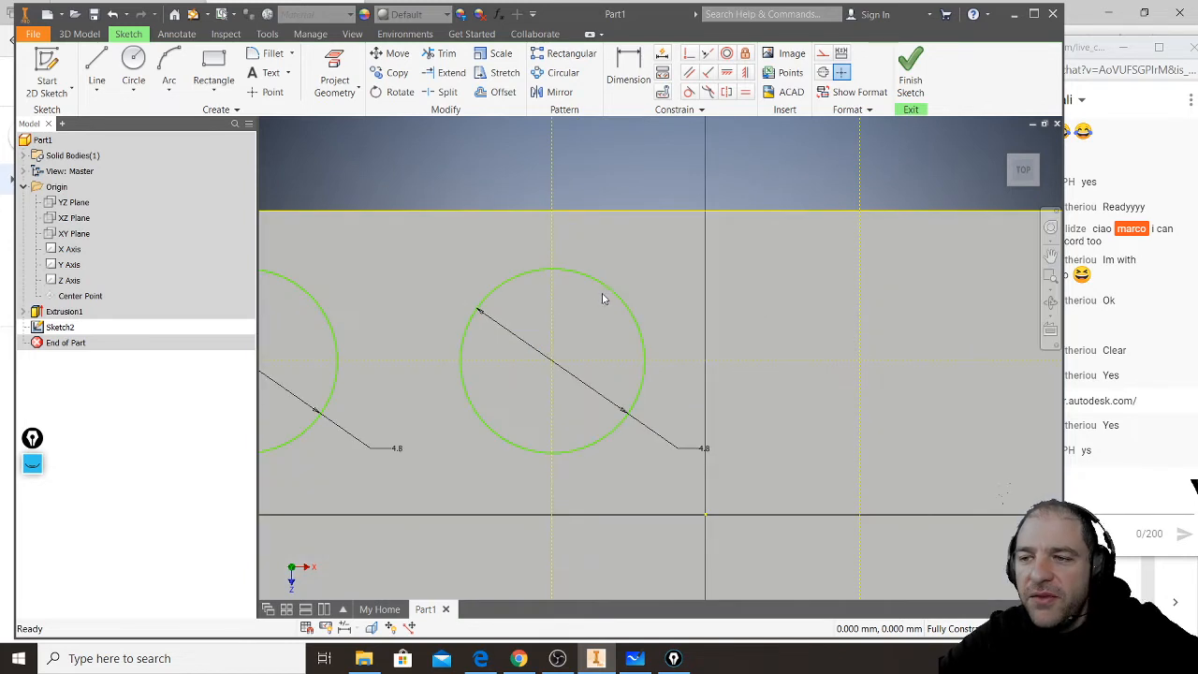
left_click(609, 294)
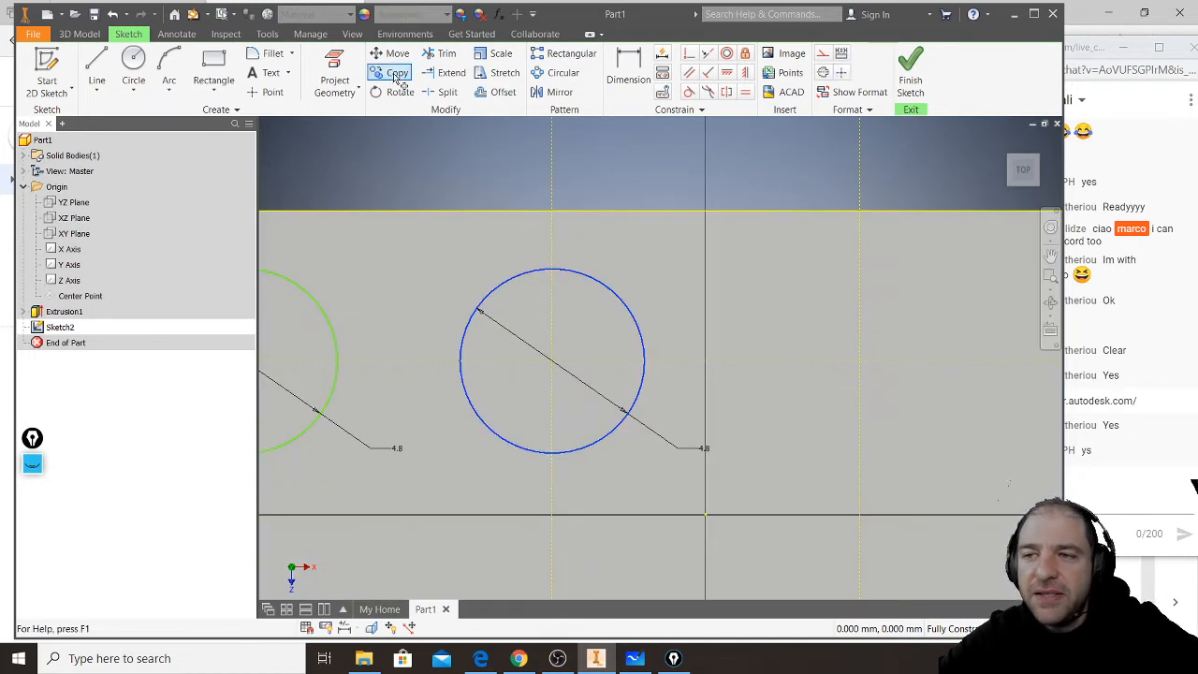
left_click(394, 74)
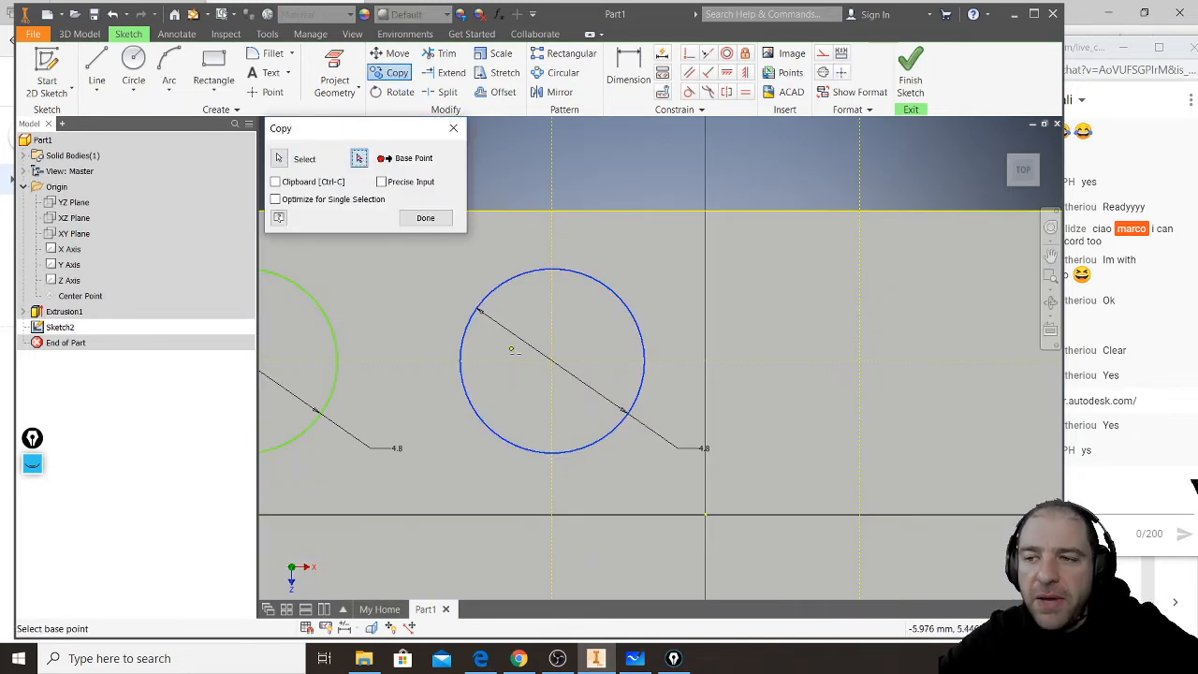
left_click(553, 362)
scroll(550, 364, "up", 3)
scroll(596, 380, "down", 5)
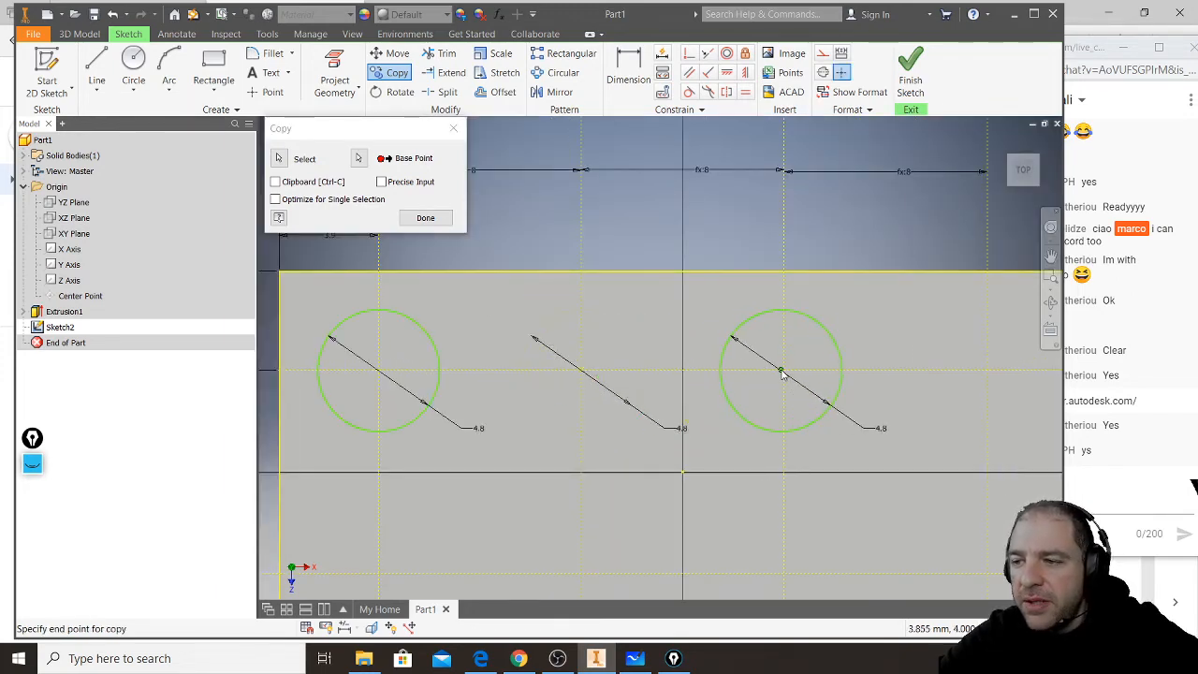
left_click(785, 372)
- Place another copy of the stud circle near the fourth intersection of the upper row, slightly off the grid
middle_click_drag(785, 371, 523, 333)
scroll(727, 339, "down", 2)
scroll(735, 330, "up", 5)
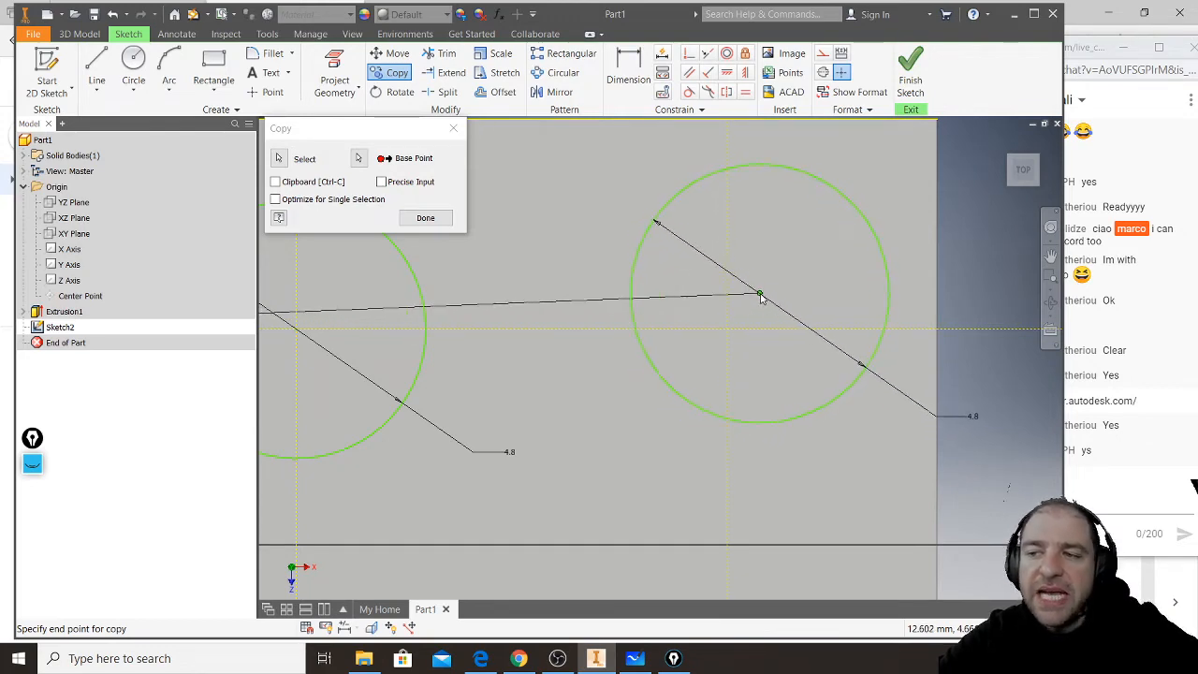
scroll(765, 289, "up", 3)
scroll(772, 286, "down", 2)
scroll(782, 272, "down", 4)
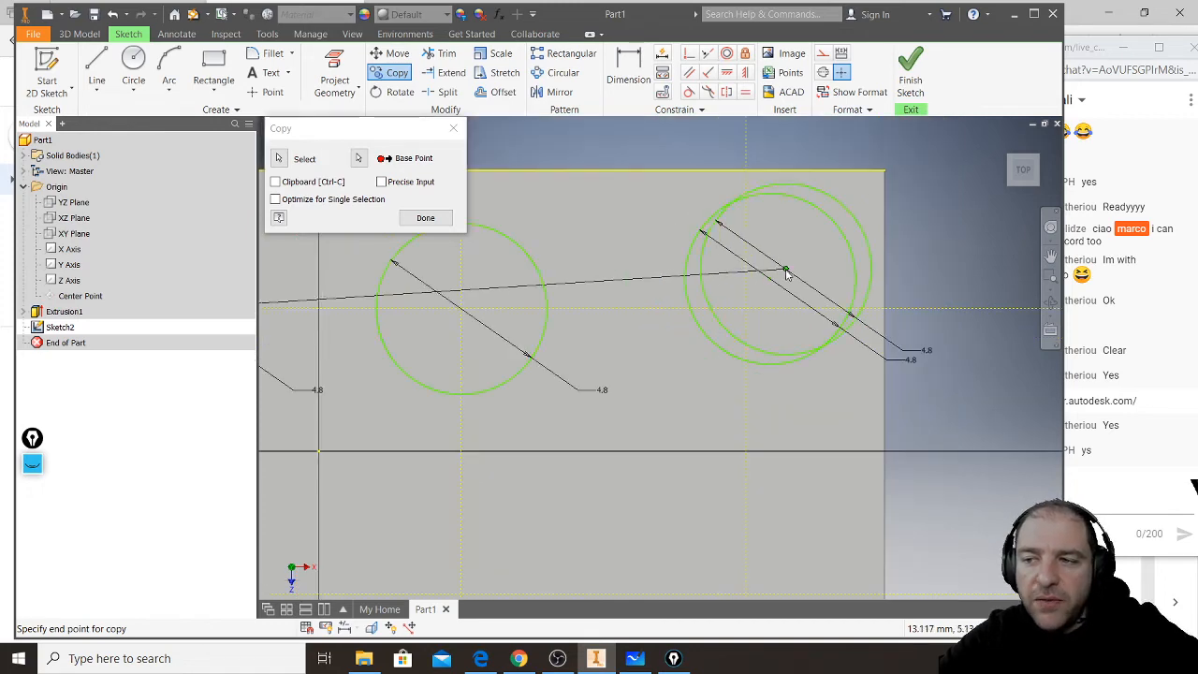
- Place four more copies of the stud circle near the lower row's grid intersections and finish the Copy command
left_click(777, 482)
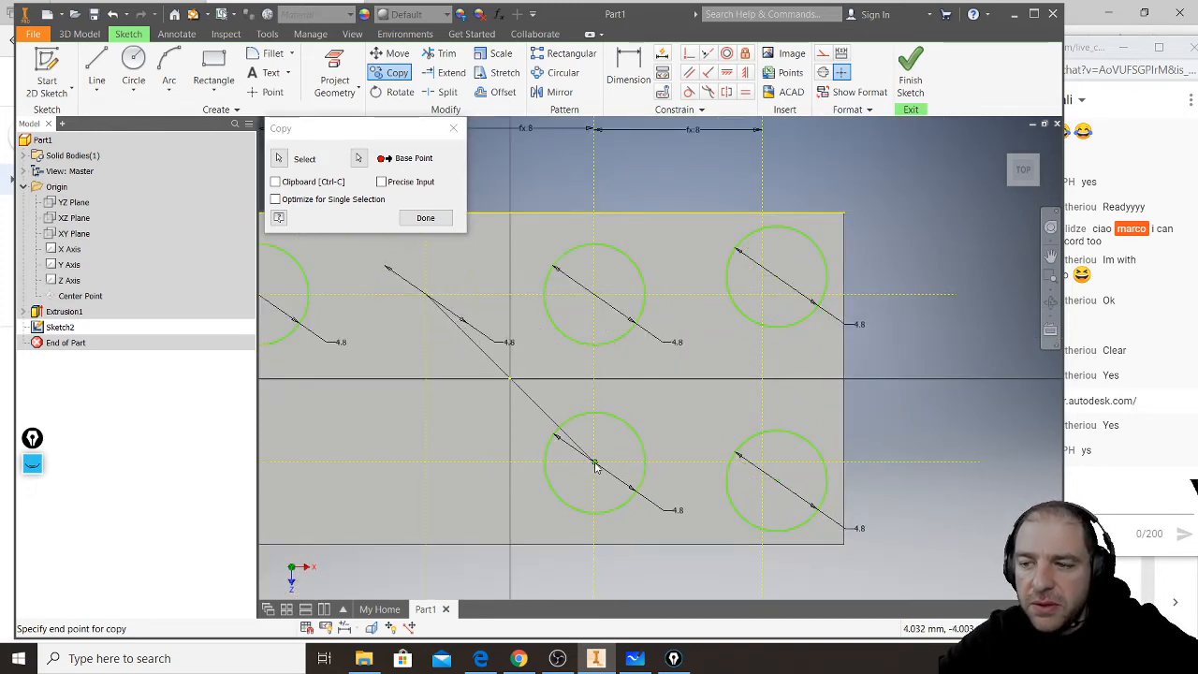
left_click(580, 452)
middle_click_drag(512, 460, 740, 407)
left_click(640, 398)
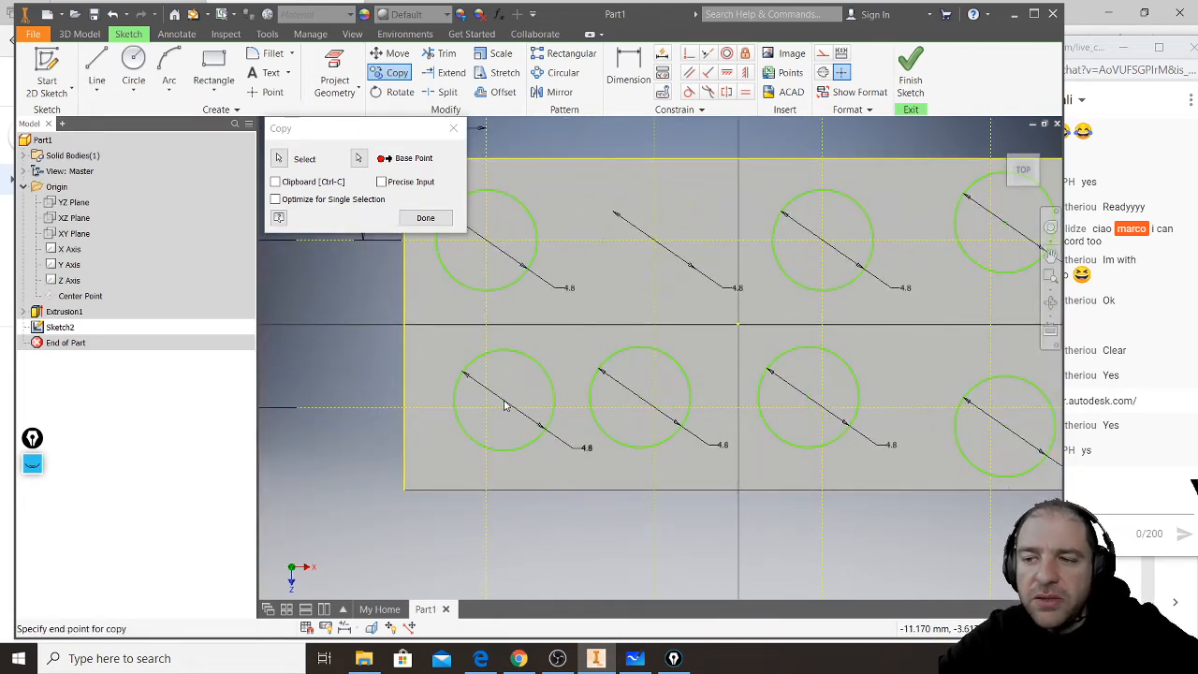
left_click(506, 401)
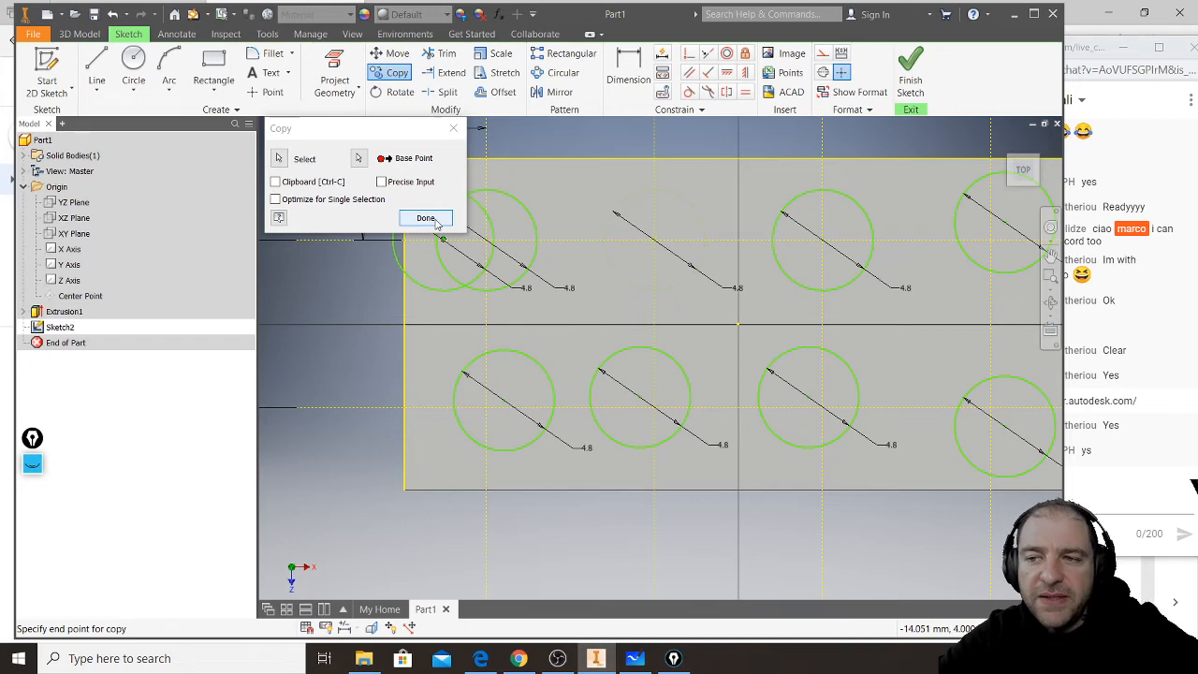
left_click(434, 222)
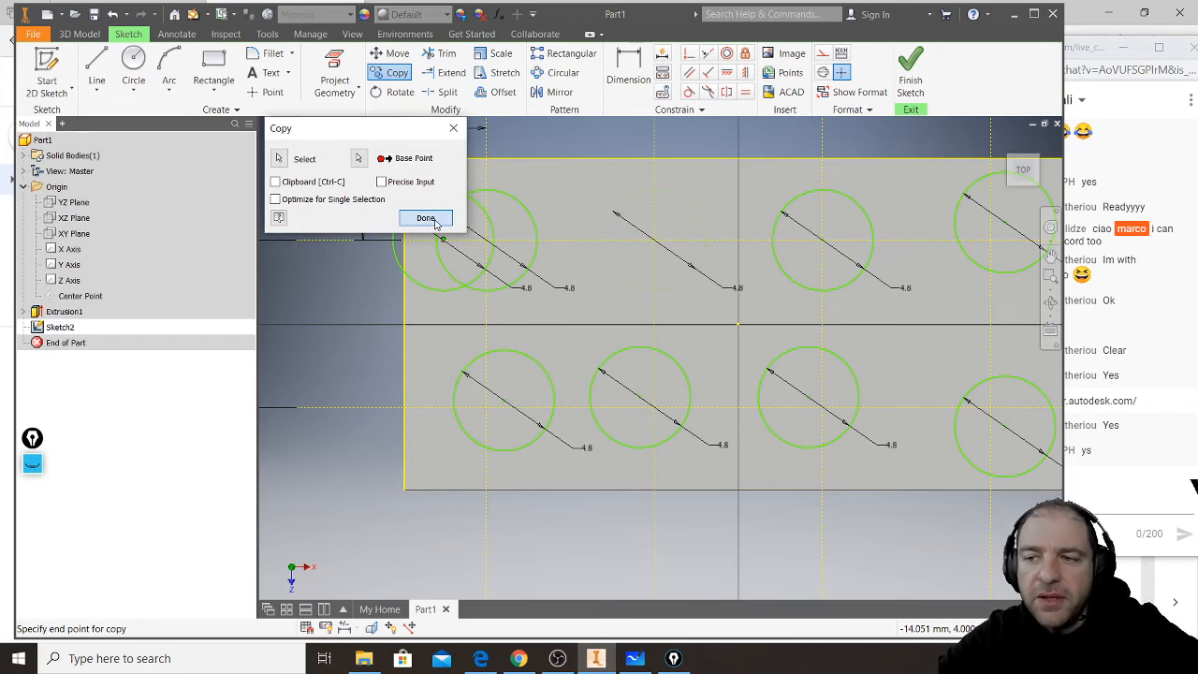
middle_click_drag(746, 390, 633, 412)
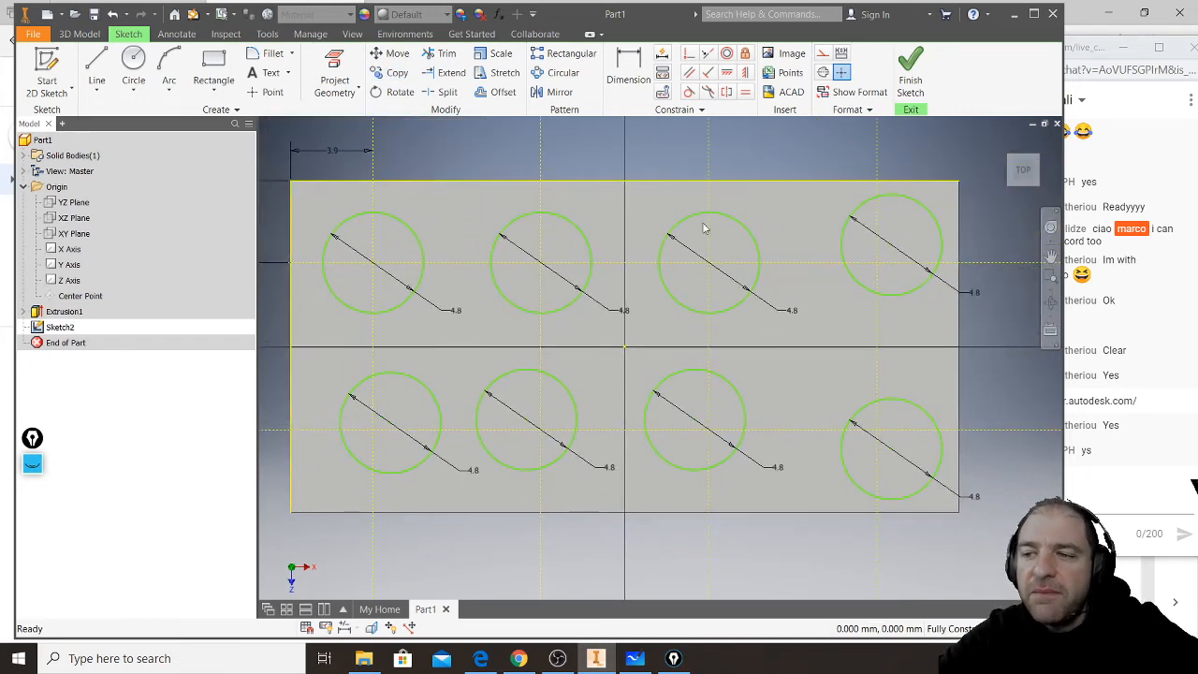
- Apply a coincident constraint between the lower-left stud circle's centre and the lower horizontal construction line
left_click(794, 316)
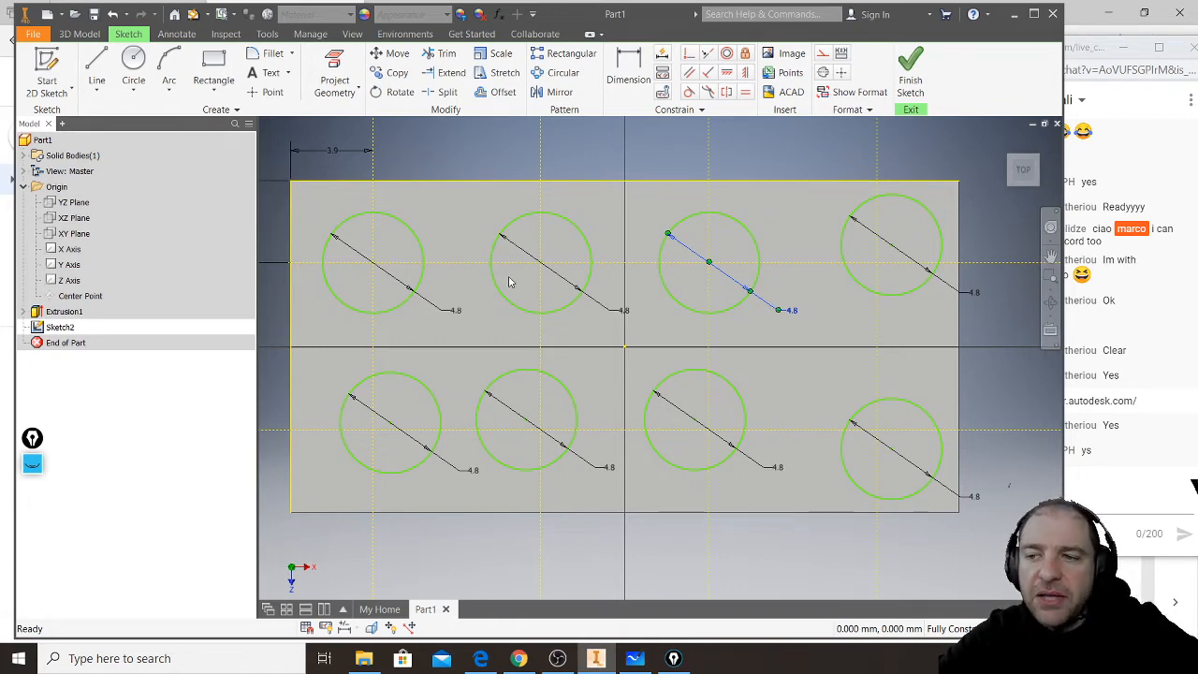
scroll(538, 267, "up", 10)
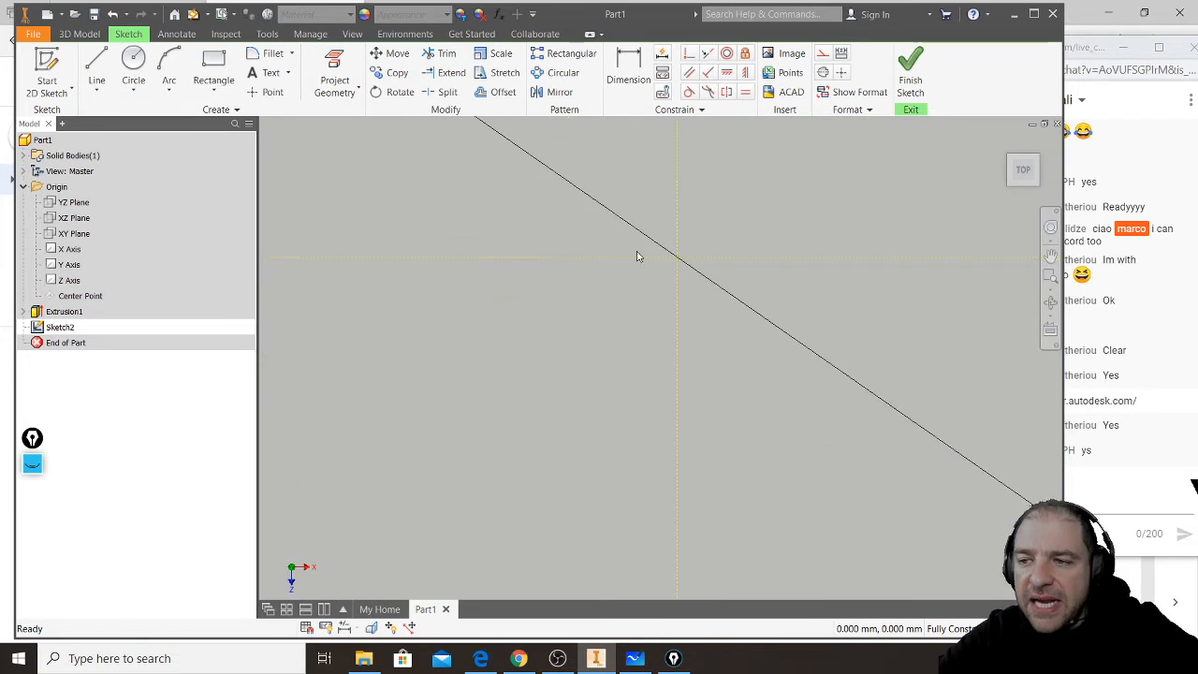
scroll(614, 300, "down", 5)
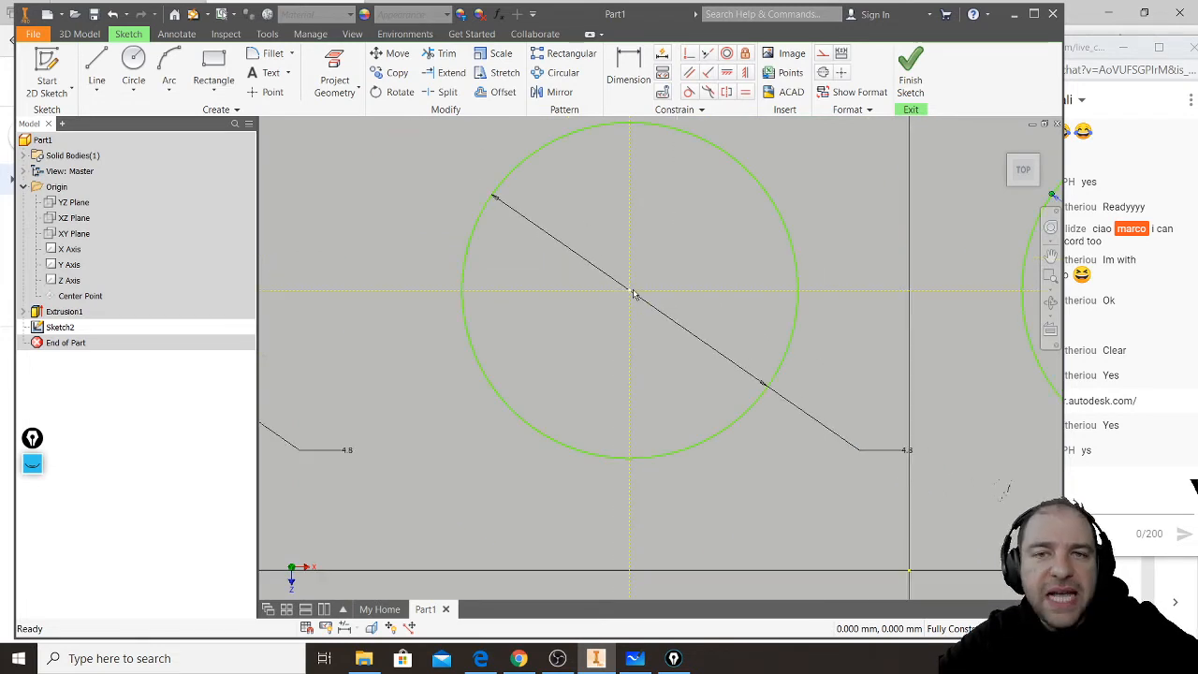
scroll(627, 312, "down", 3)
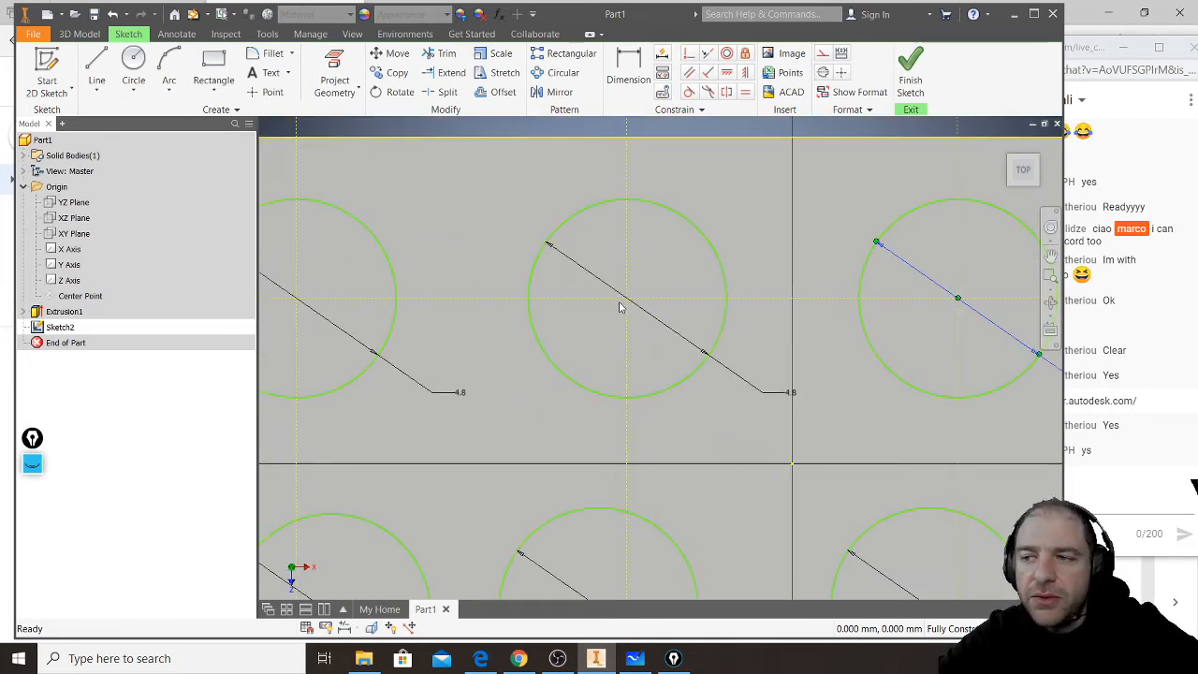
left_click(804, 253)
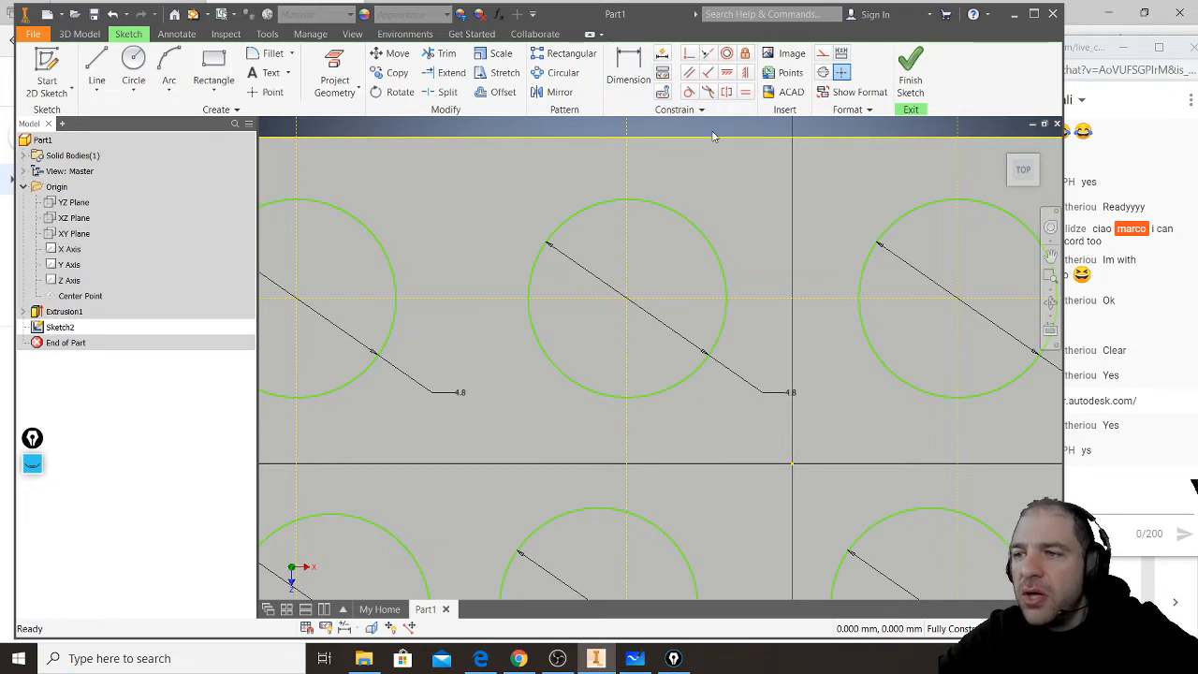
left_click(690, 58)
mouse_move(594, 428)
middle_mouse_down()
mouse_move(706, 331)
mouse_move(793, 210)
middle_mouse_up()
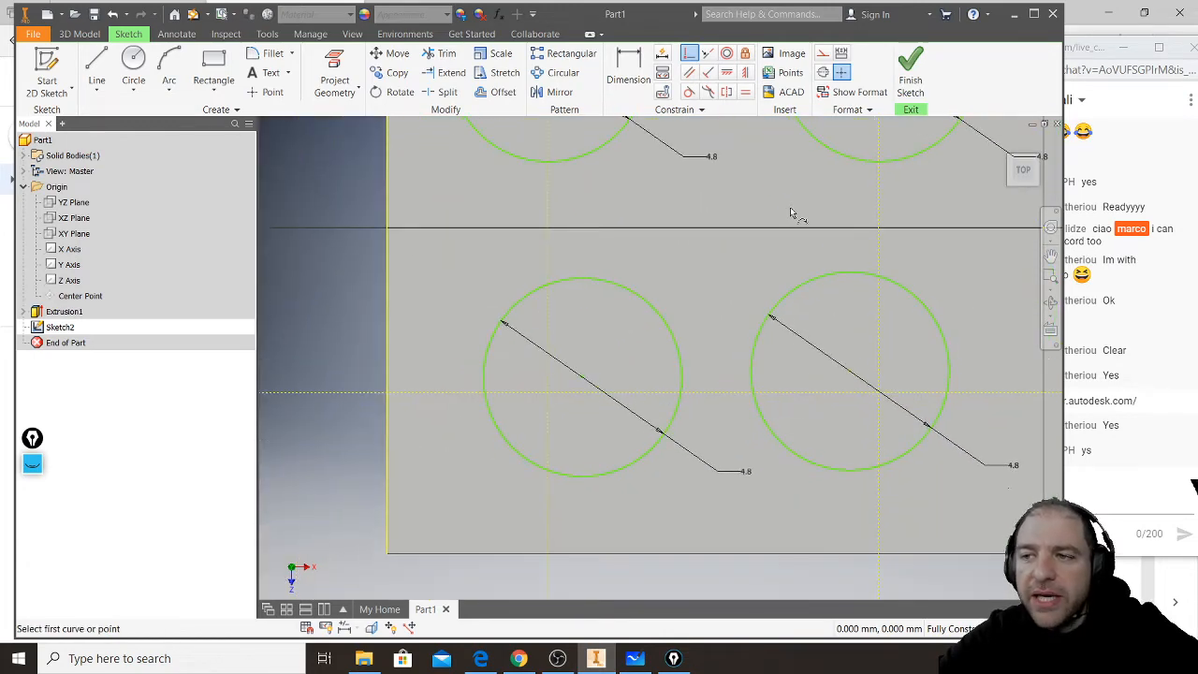
scroll(580, 423, "down", 3)
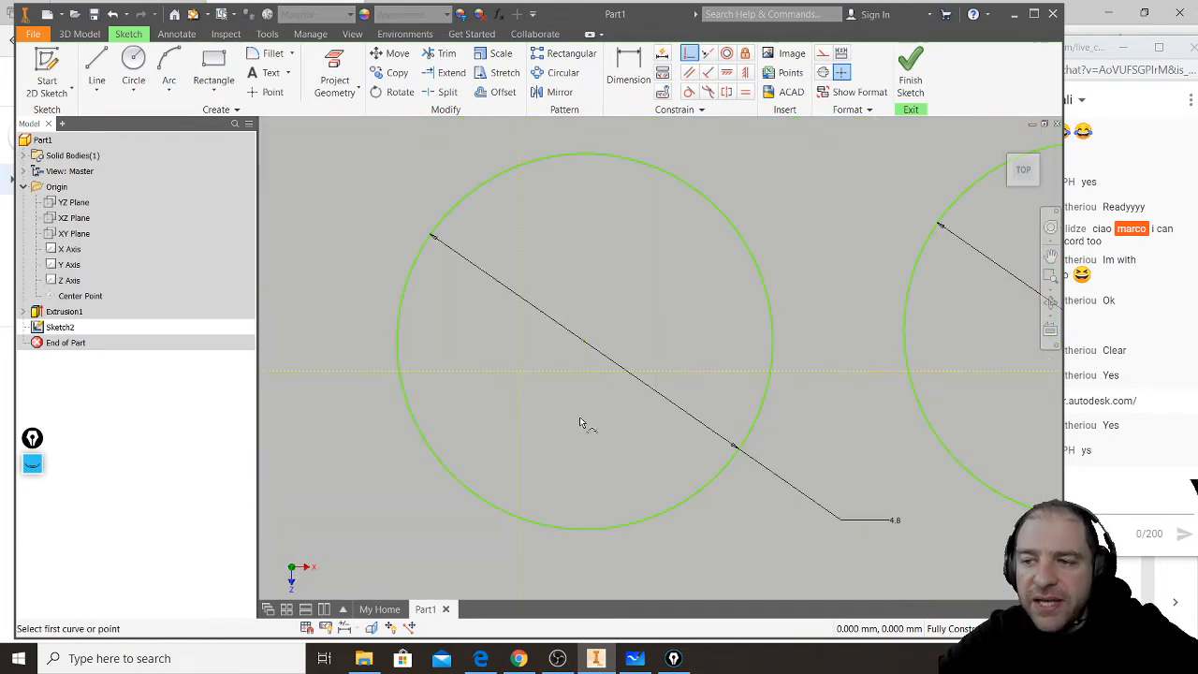
left_click(583, 346)
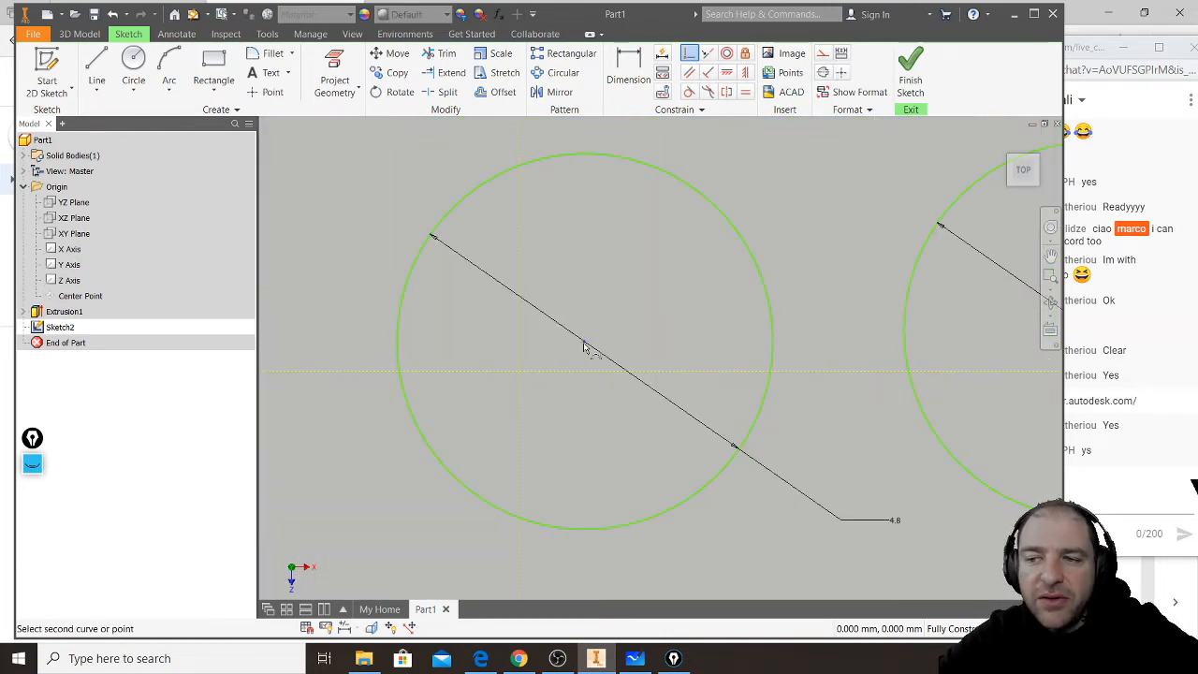
left_click(517, 374)
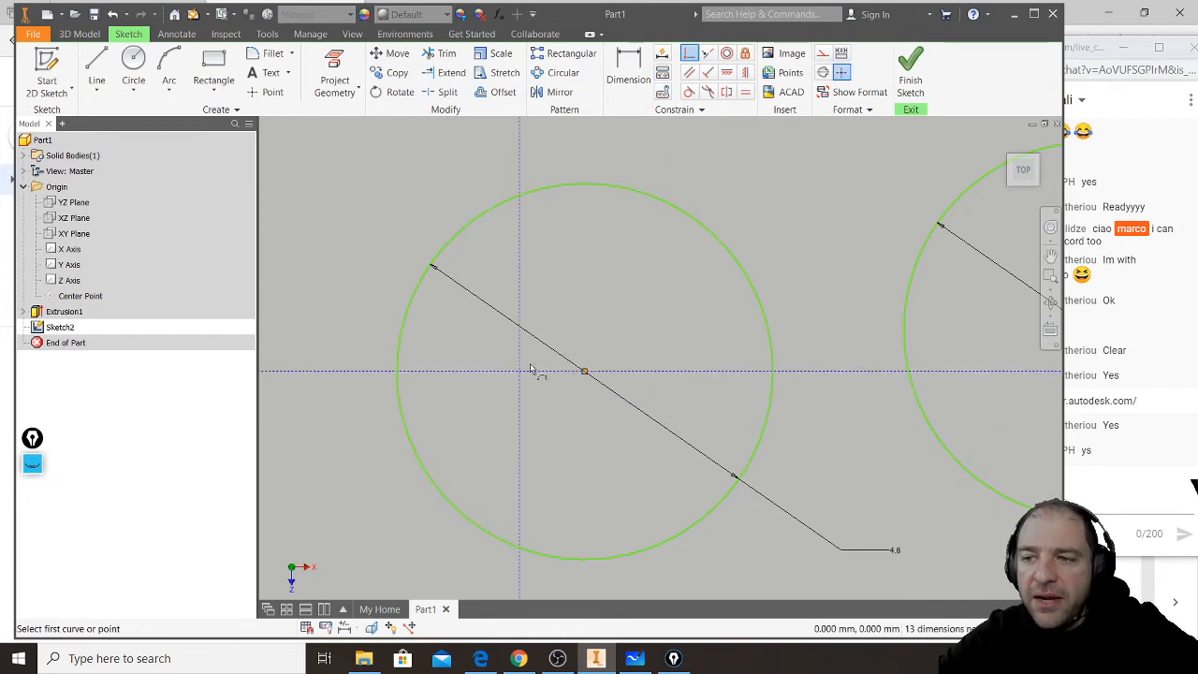
- Make the lower-left stud circle's centre coincident with the first vertical construction line and end the constraint command
left_click(585, 373)
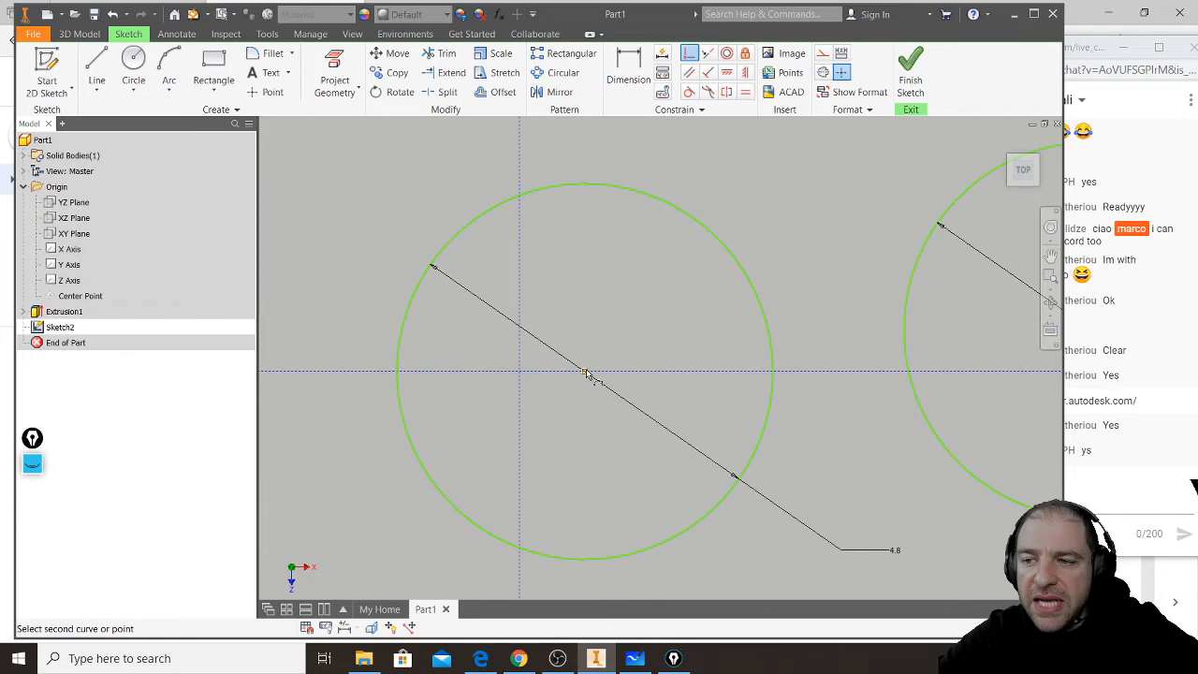
left_click(521, 364)
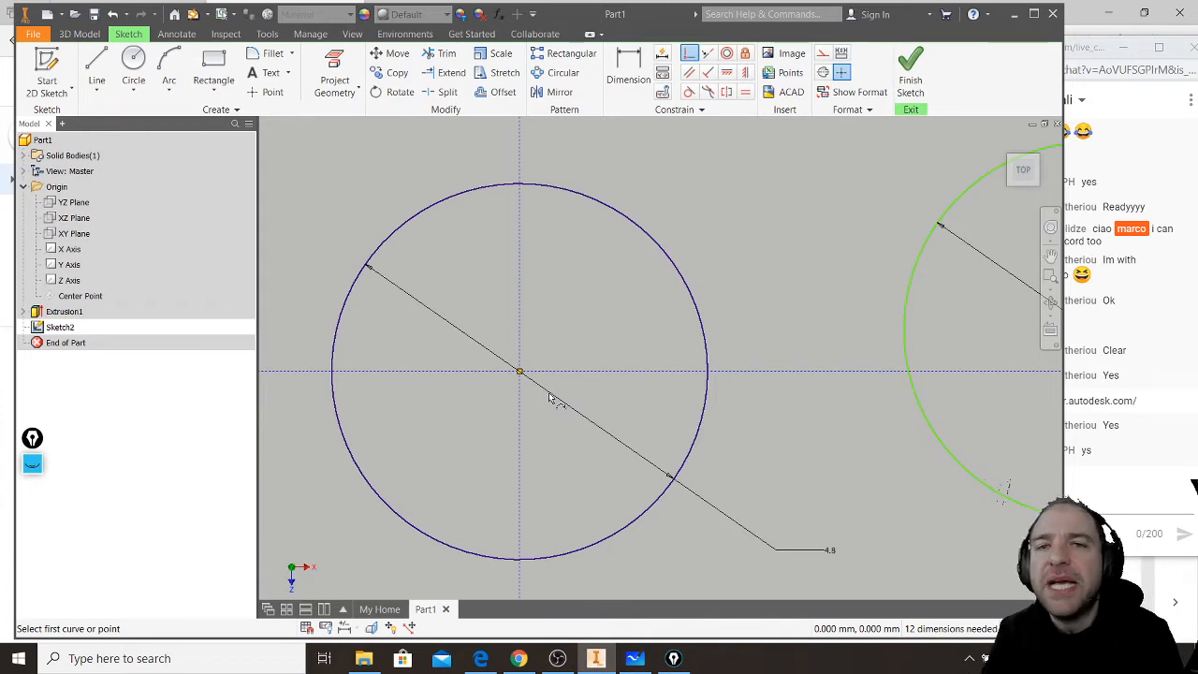
scroll(549, 398, "up", 1)
scroll(553, 393, "down", 5)
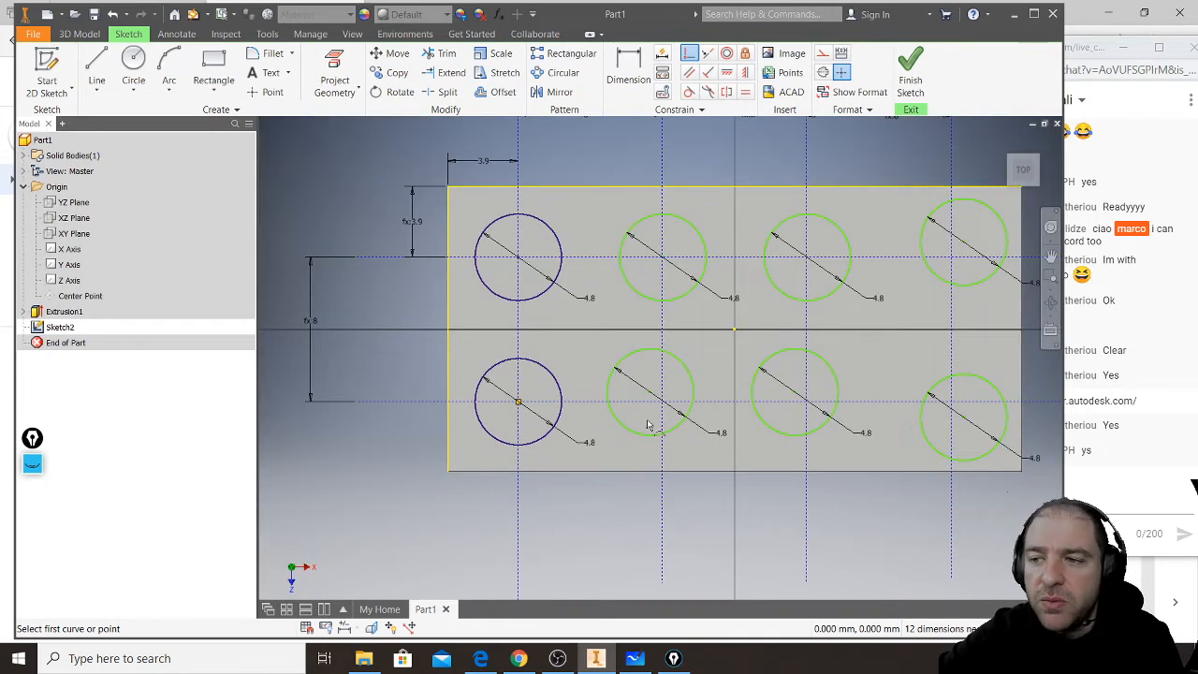
scroll(649, 433, "up", 2)
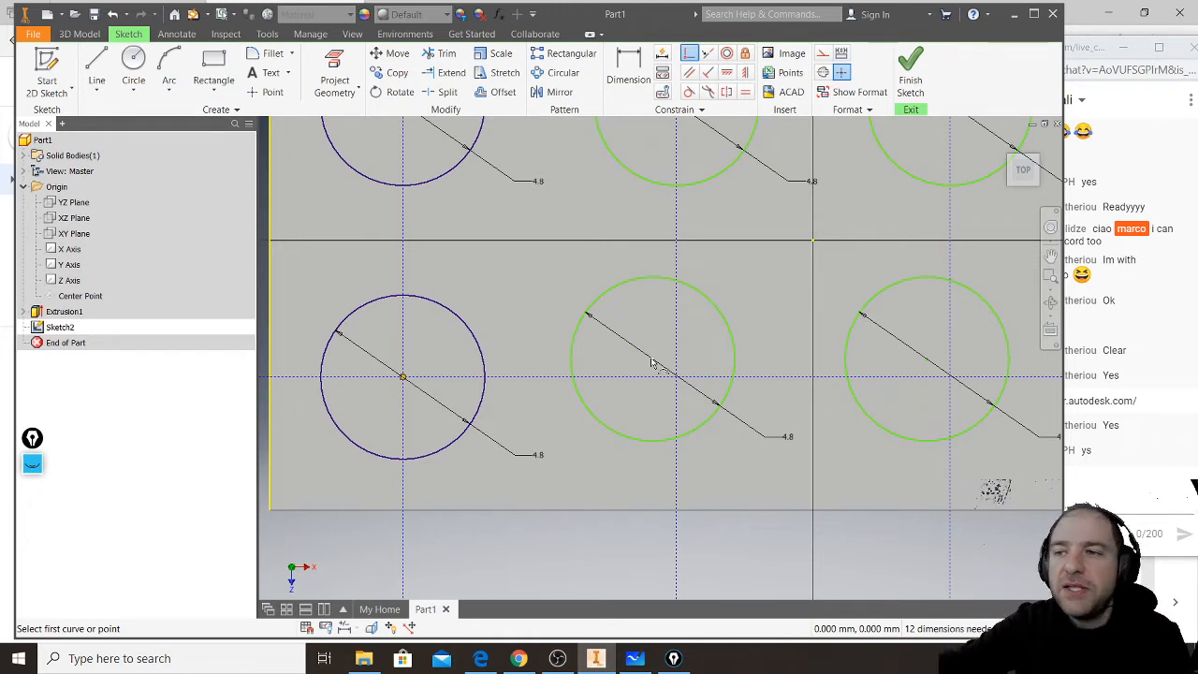
key("Escape")
scroll(718, 471, "down", 3)
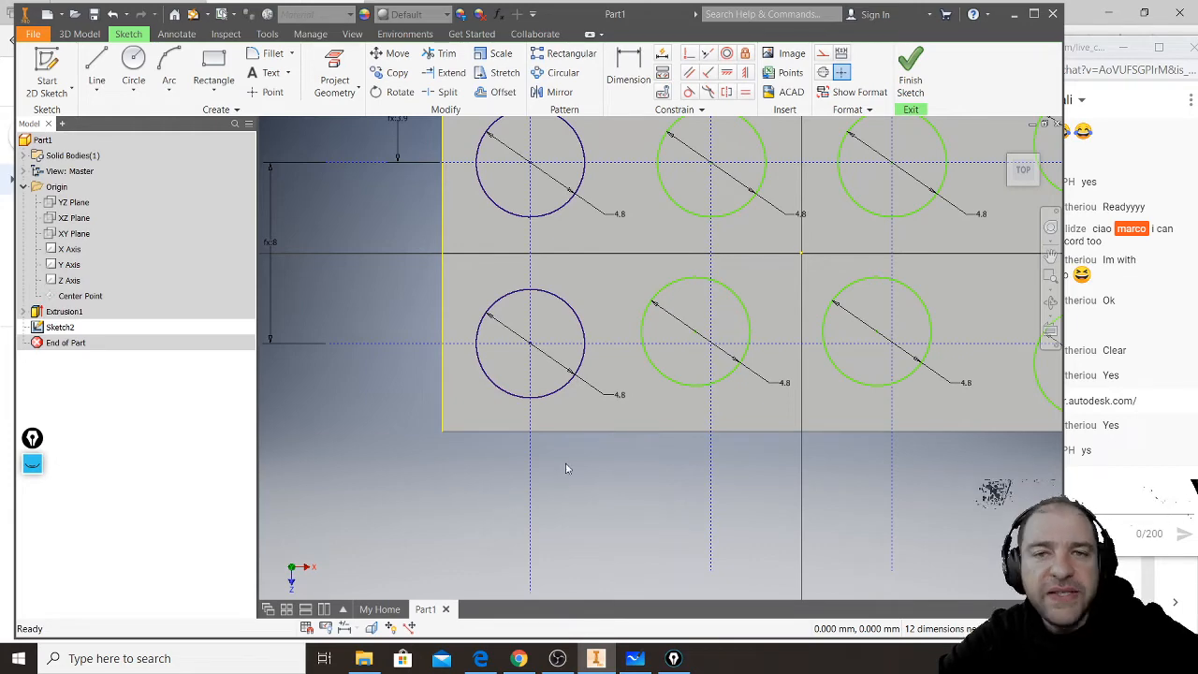
middle_click_drag(588, 422, 593, 509)
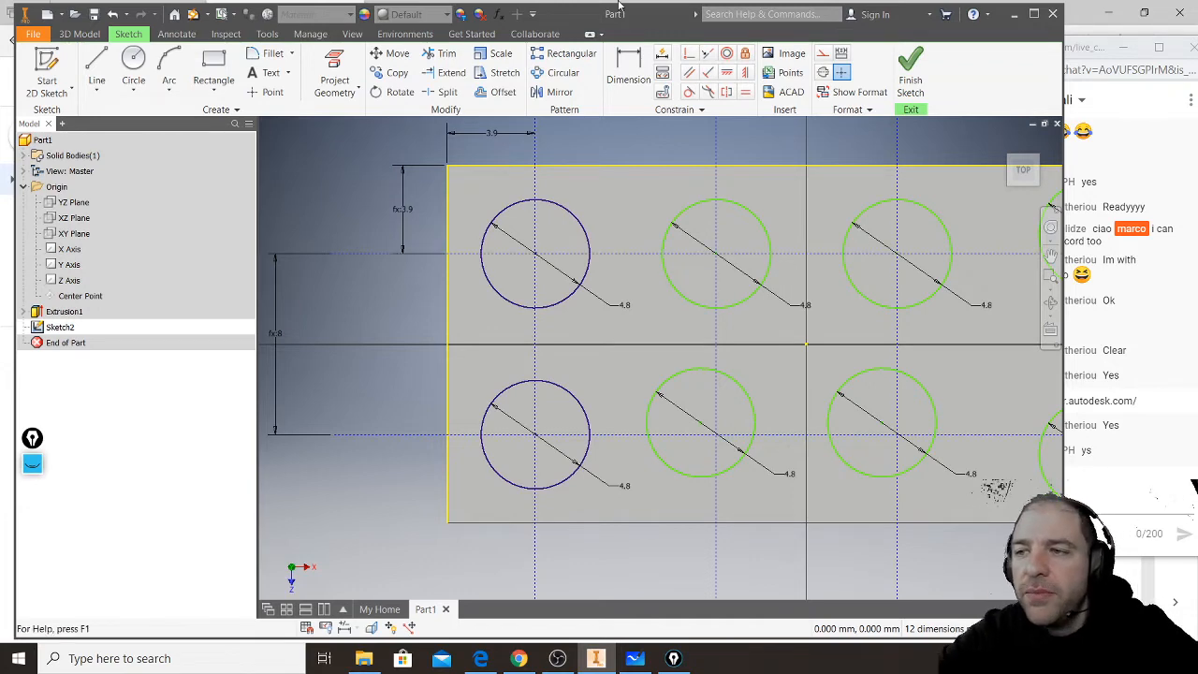
- Apply coincident constraints from the second lower stud circle's centre to the second vertical and the lower horizontal construction lines
left_click(689, 52)
scroll(711, 323, "down", 6)
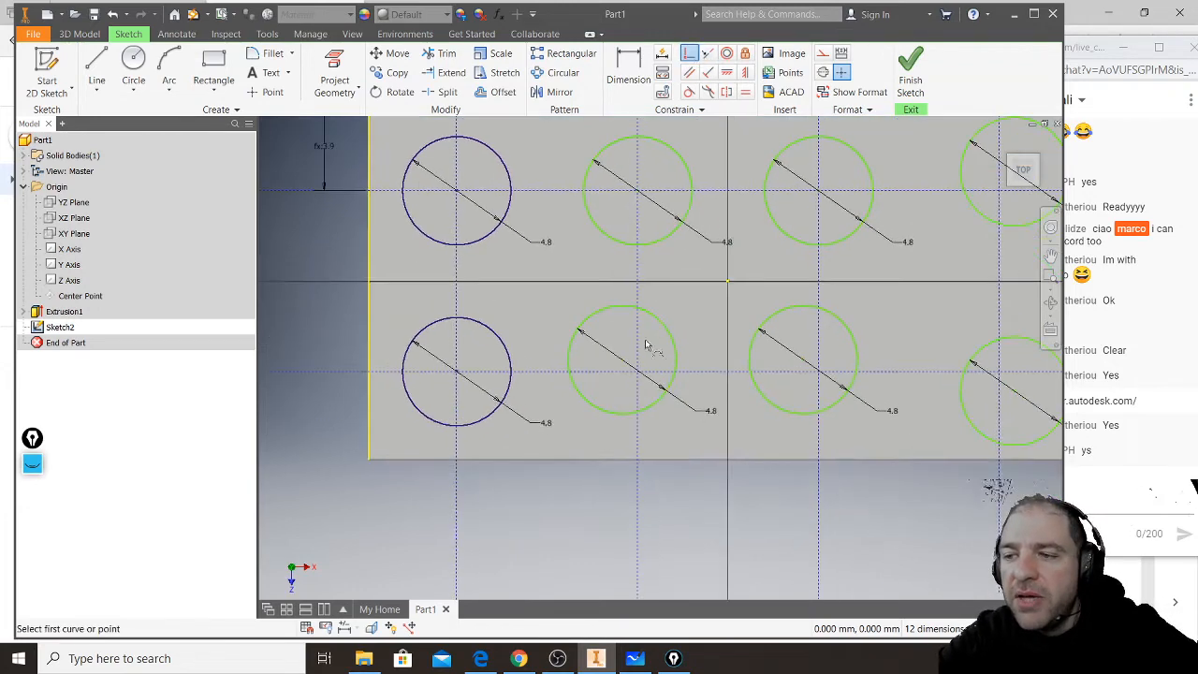
left_click(554, 315)
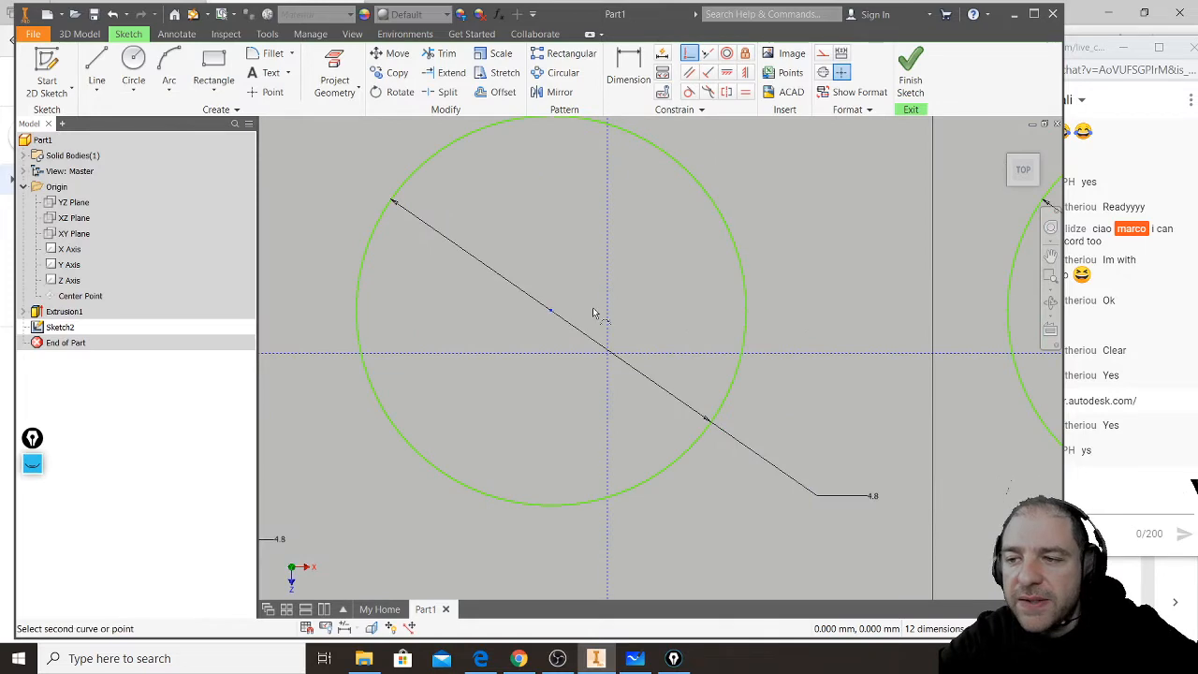
left_click(609, 314)
left_click(609, 313)
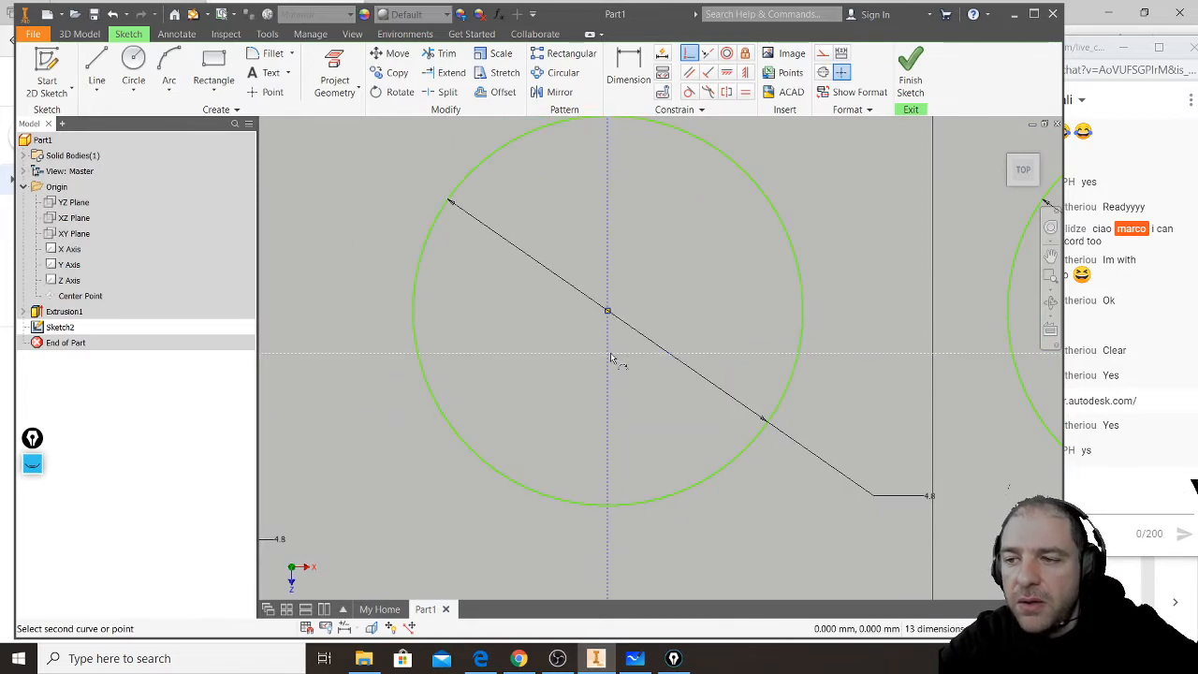
left_click(615, 355)
- Constrain the third lower stud circle's centre onto the third vertical and the lower horizontal construction lines
middle_click_drag(747, 389, 553, 363)
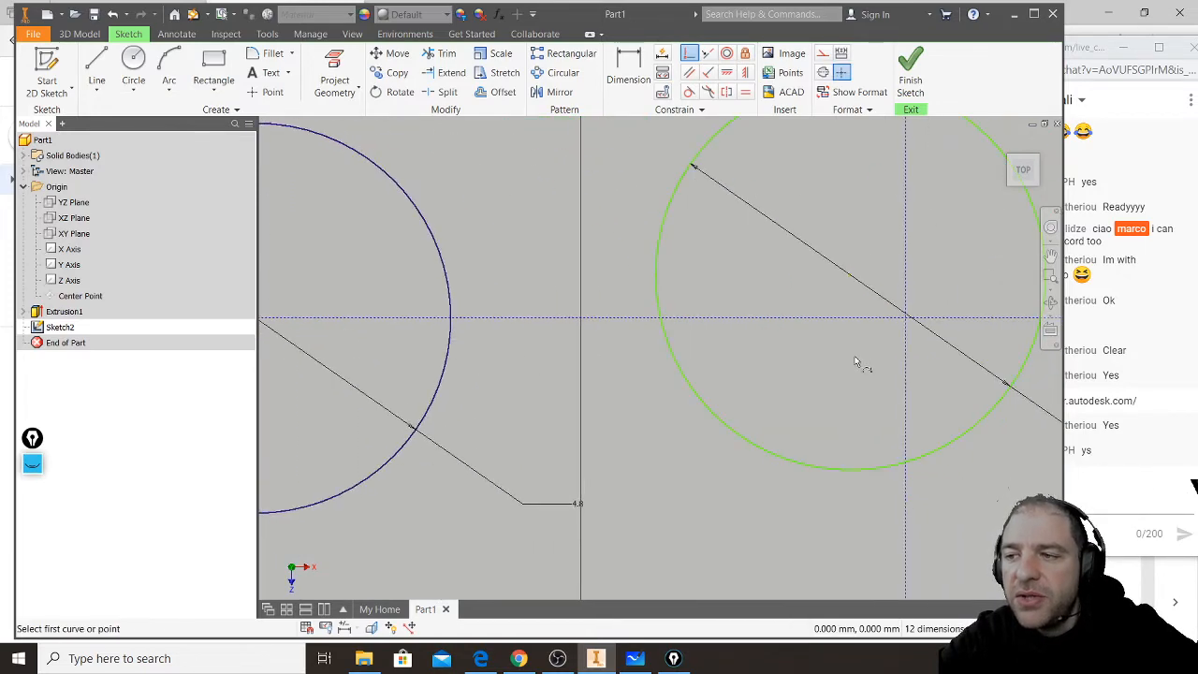
left_click(852, 279)
left_click(904, 282)
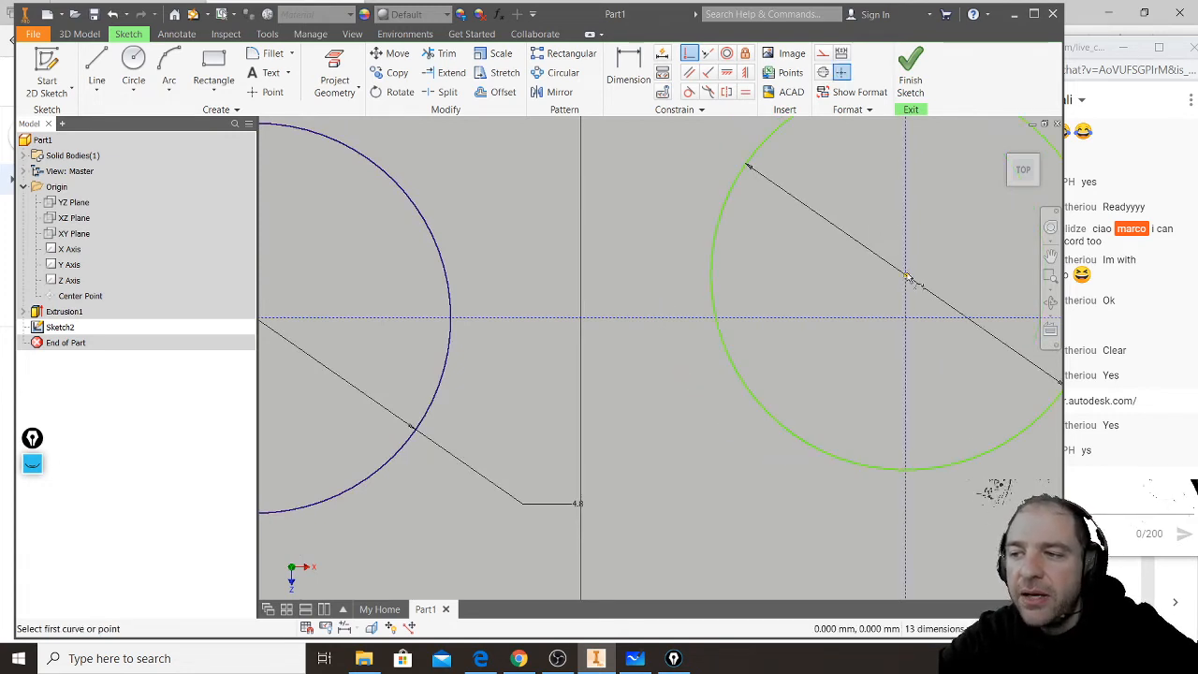
left_click(907, 278)
left_click(897, 320)
- Constrain the lower-right stud circle's centre onto the lower horizontal and the fourth vertical construction lines
scroll(776, 342, "down", 3)
scroll(624, 356, "up", 6)
middle_click_drag(868, 371, 519, 368)
scroll(520, 368, "down", 3)
left_click(639, 379)
left_click(650, 320)
left_click(638, 321)
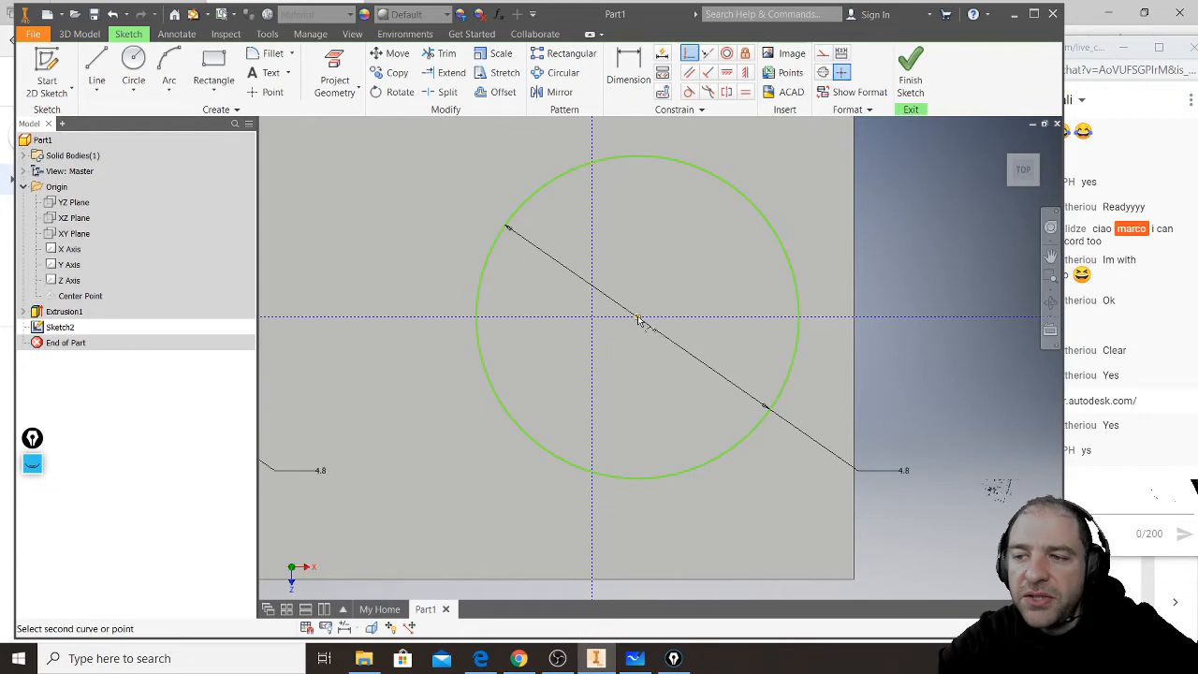
left_click(593, 316)
- Constrain the upper-right stud circle's centre onto the upper horizontal and the fourth vertical construction lines
middle_click_drag(610, 271, 653, 529)
middle_click_drag(666, 262, 667, 506)
left_click(683, 247)
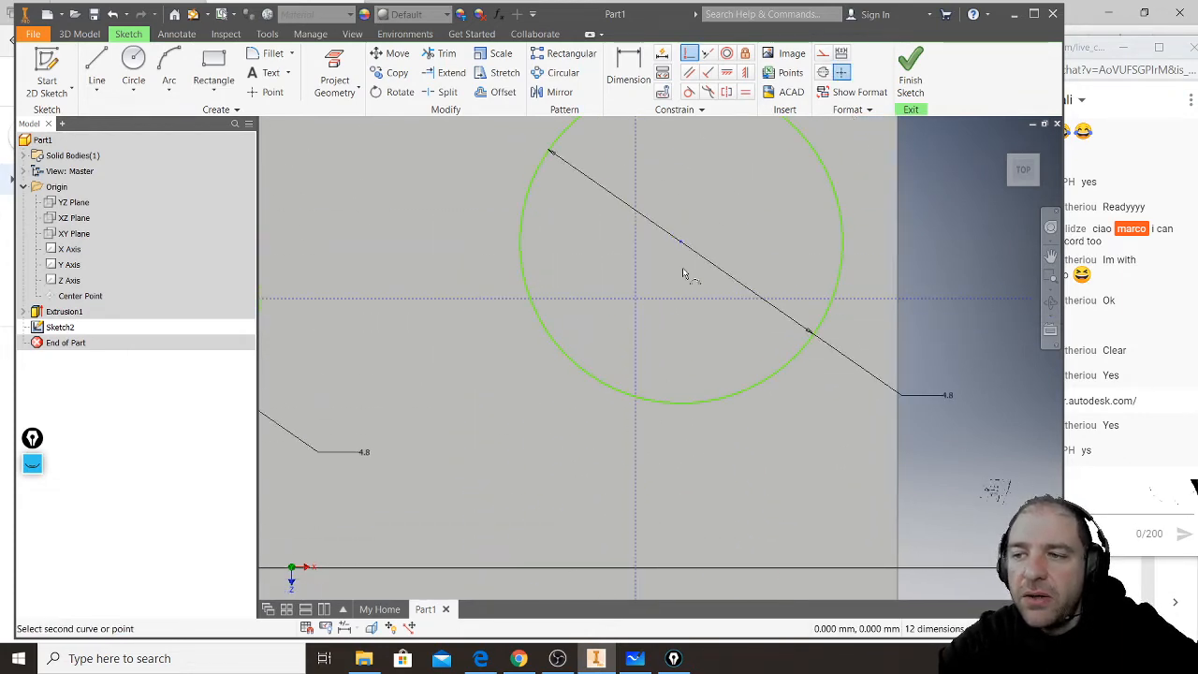
left_click(685, 299)
left_click(681, 296)
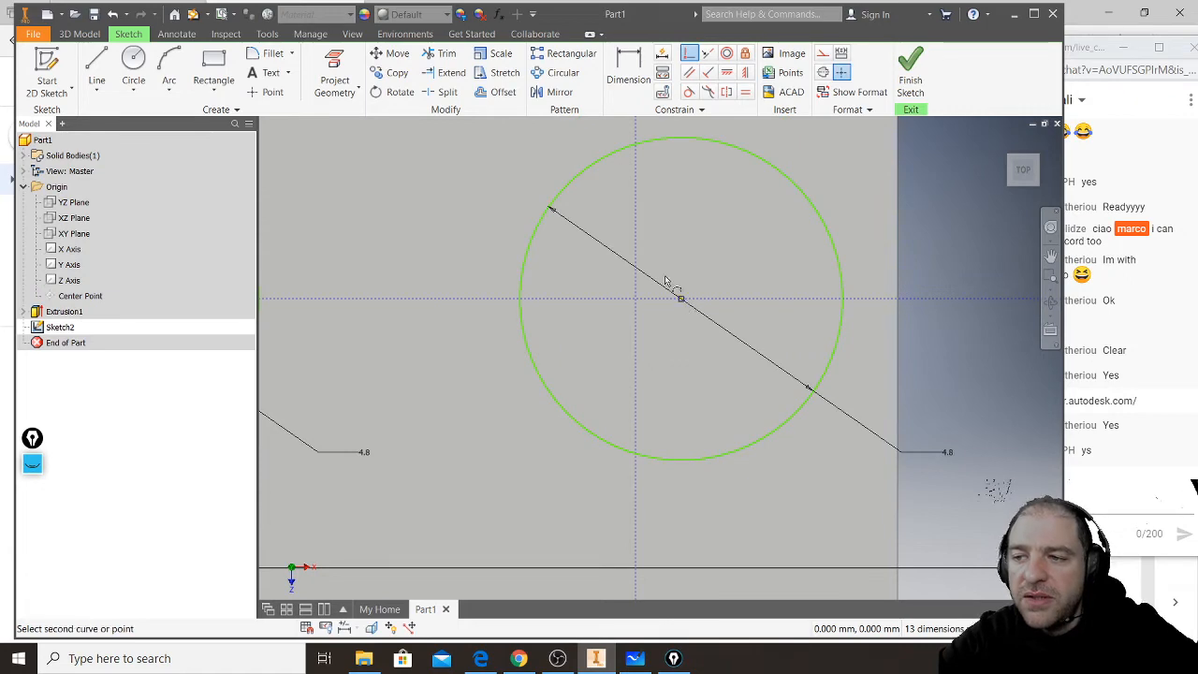
left_click(638, 248)
- Make the third upper stud circle's centre coincident with the upper horizontal and the third vertical construction lines
scroll(749, 263, "down", 3)
scroll(750, 263, "up", 5)
middle_click_drag(548, 300, 565, 299)
scroll(565, 299, "up", 3)
scroll(618, 304, "down", 8)
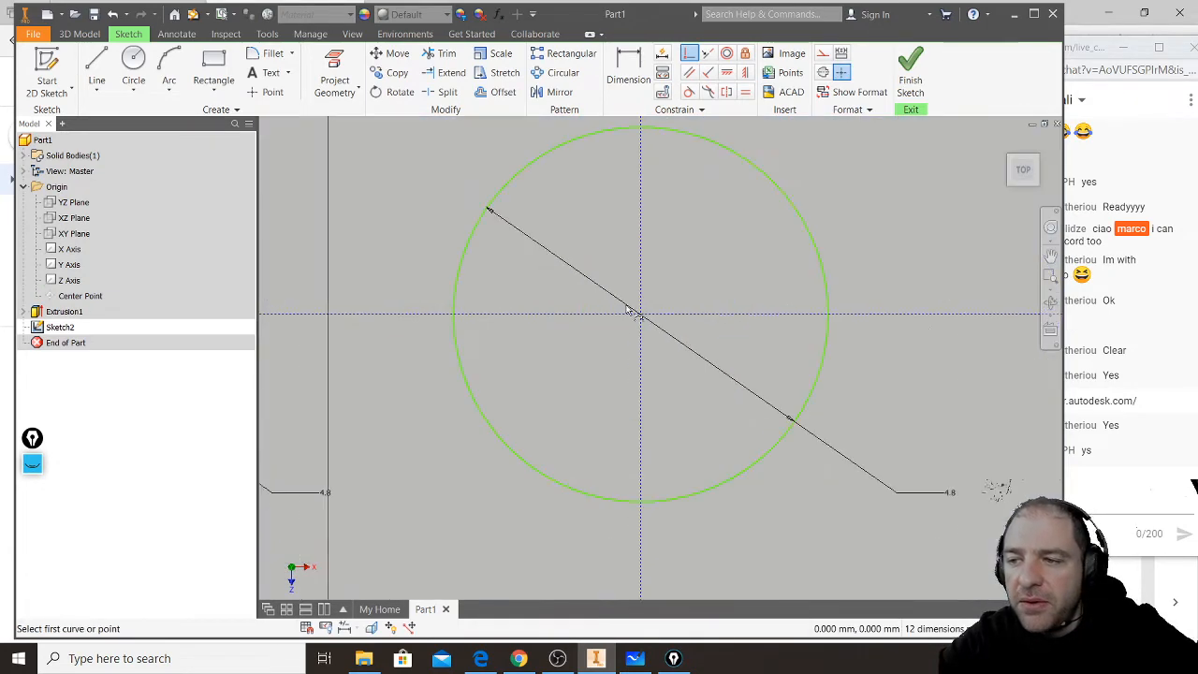
left_click(640, 315)
left_click(680, 316)
left_click(642, 316)
left_click(643, 270)
- Make the second upper stud circle's centre coincident with the upper horizontal and second vertical construction lines, and finish the sketch
scroll(800, 289, "down", 2)
scroll(799, 289, "up", 3)
scroll(458, 308, "down", 5)
left_click(483, 300)
left_click(505, 297)
left_click(484, 297)
left_click(483, 272)
scroll(719, 335, "up", 5)
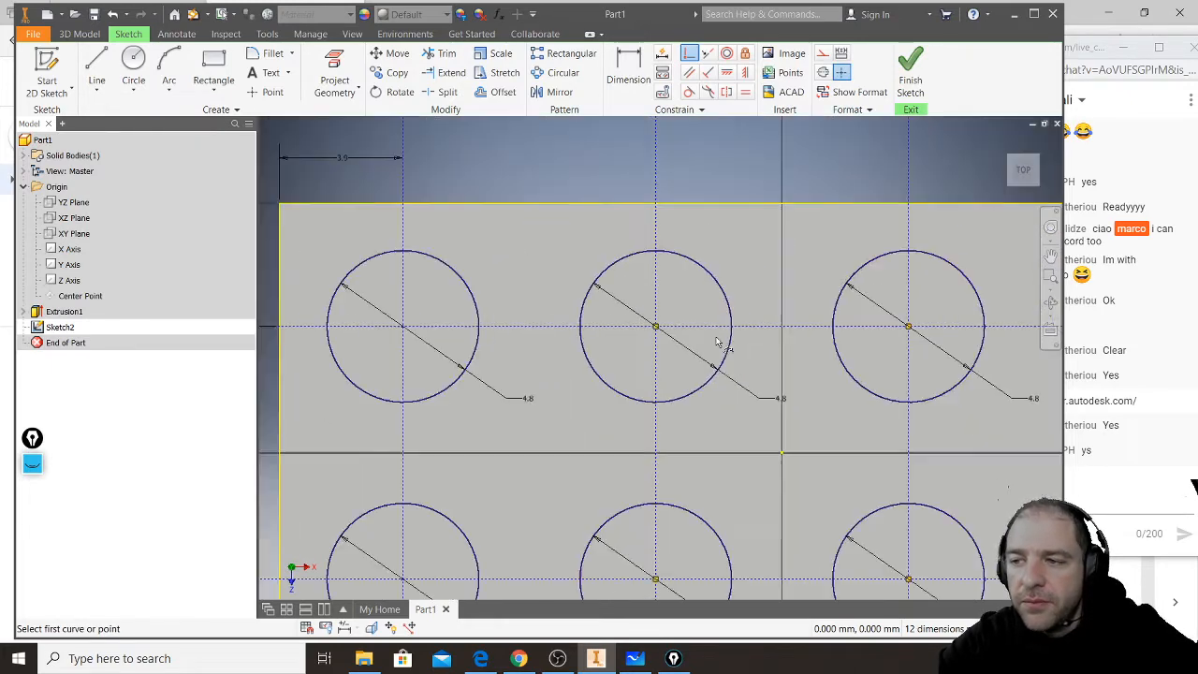
left_click(911, 82)
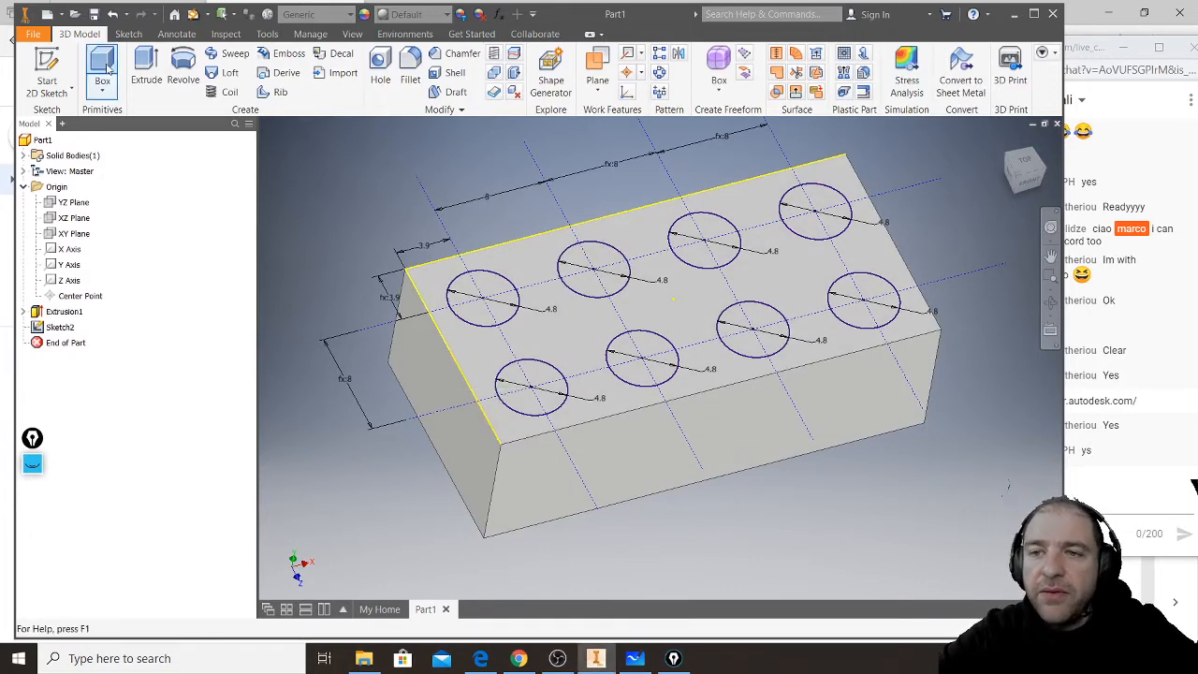
- Extrude all eight stud circles upward from the brick's top face by 1.8 mm
left_click(146, 63)
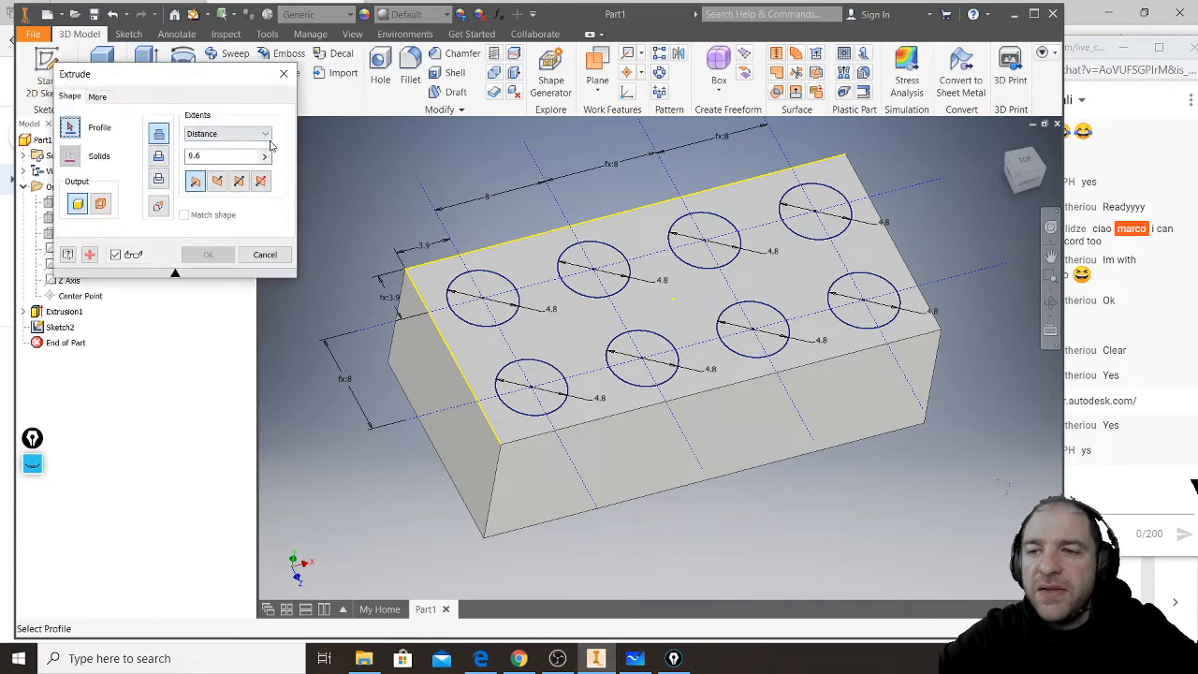
left_click(488, 284)
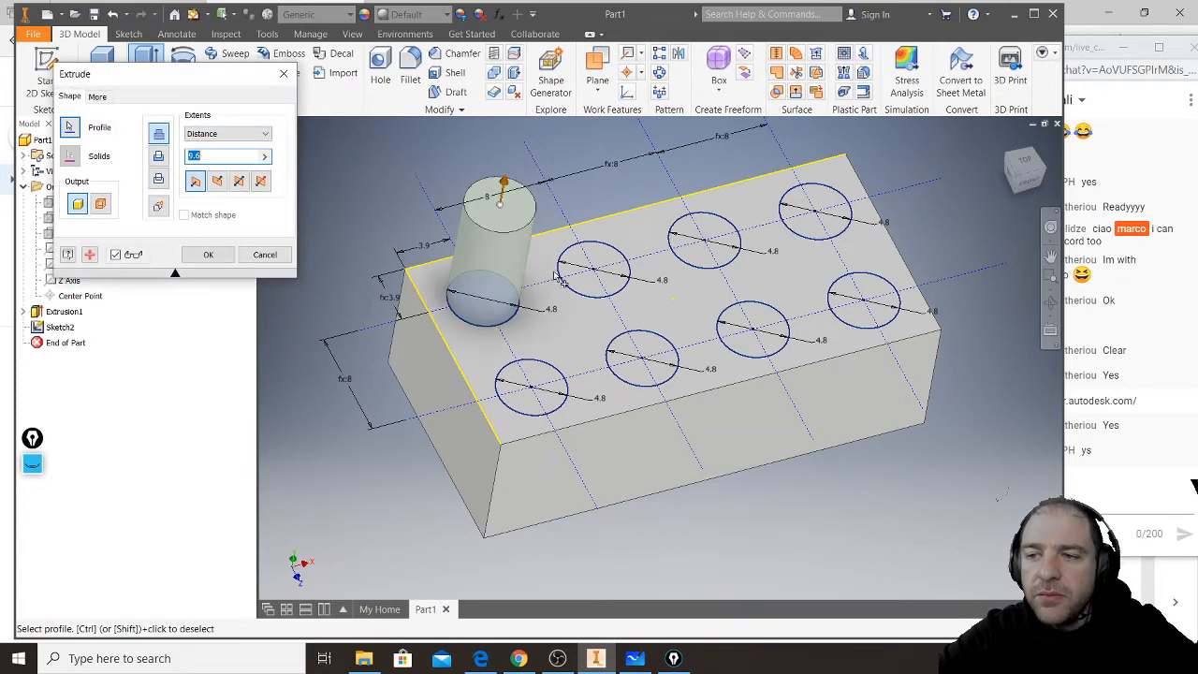
left_click(608, 259)
left_click(716, 231)
left_click(822, 202)
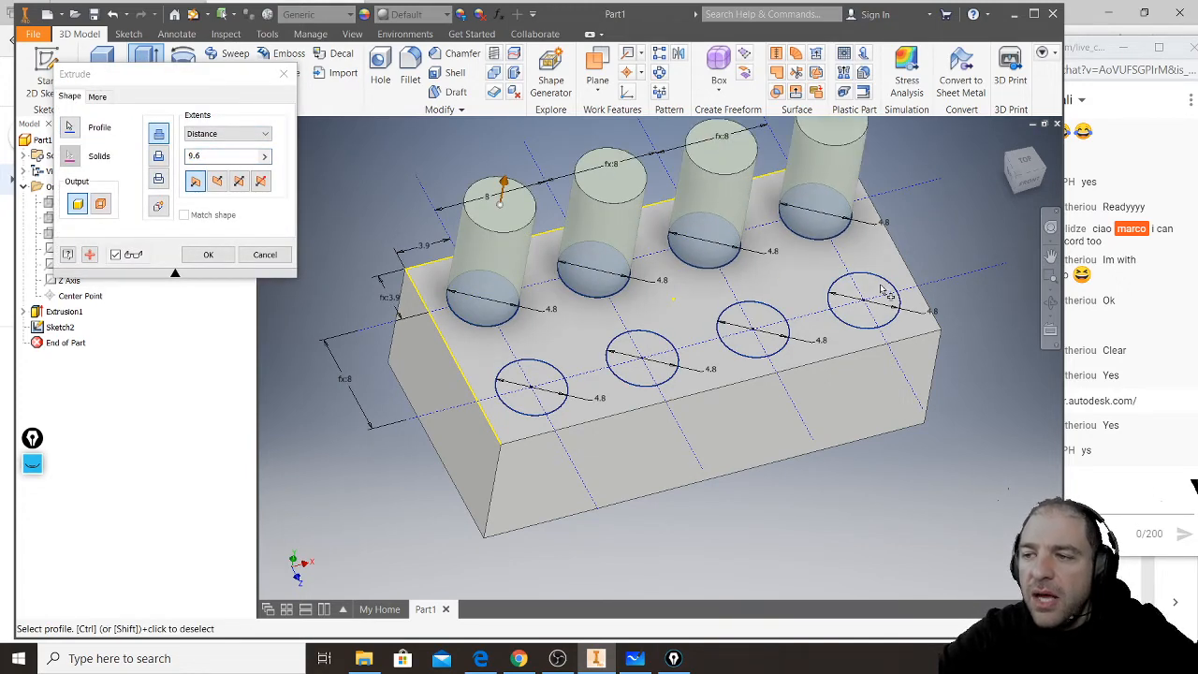
left_click(882, 285)
left_click(749, 323)
left_click(658, 348)
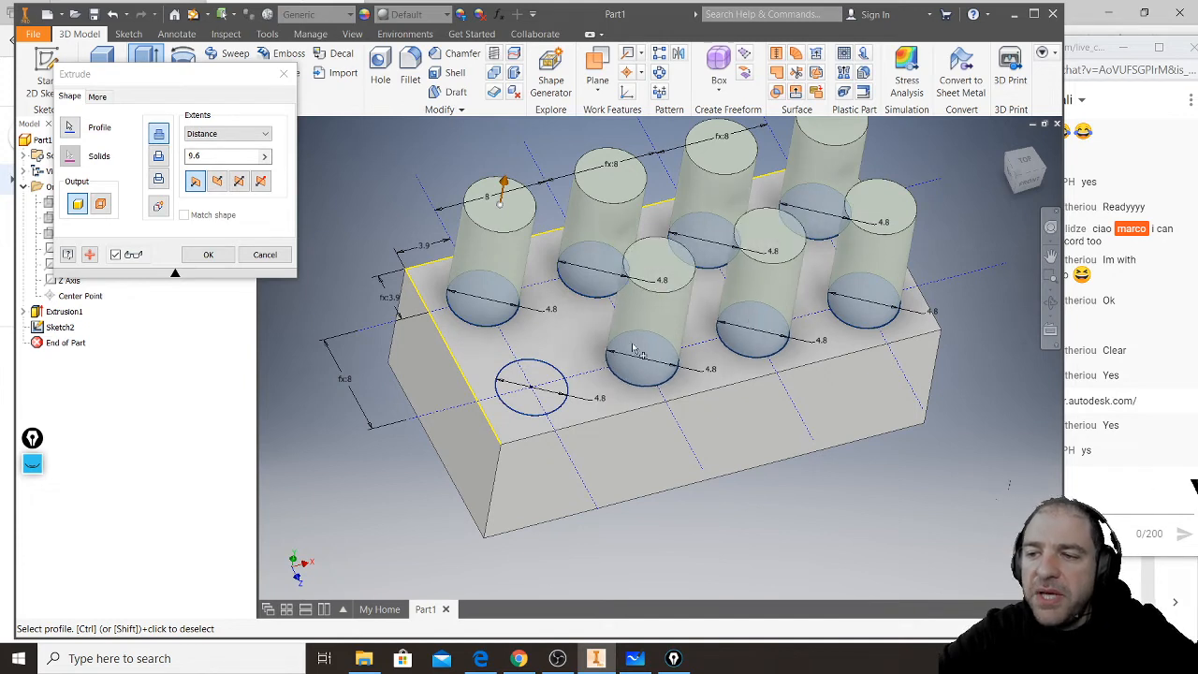
left_click(539, 370)
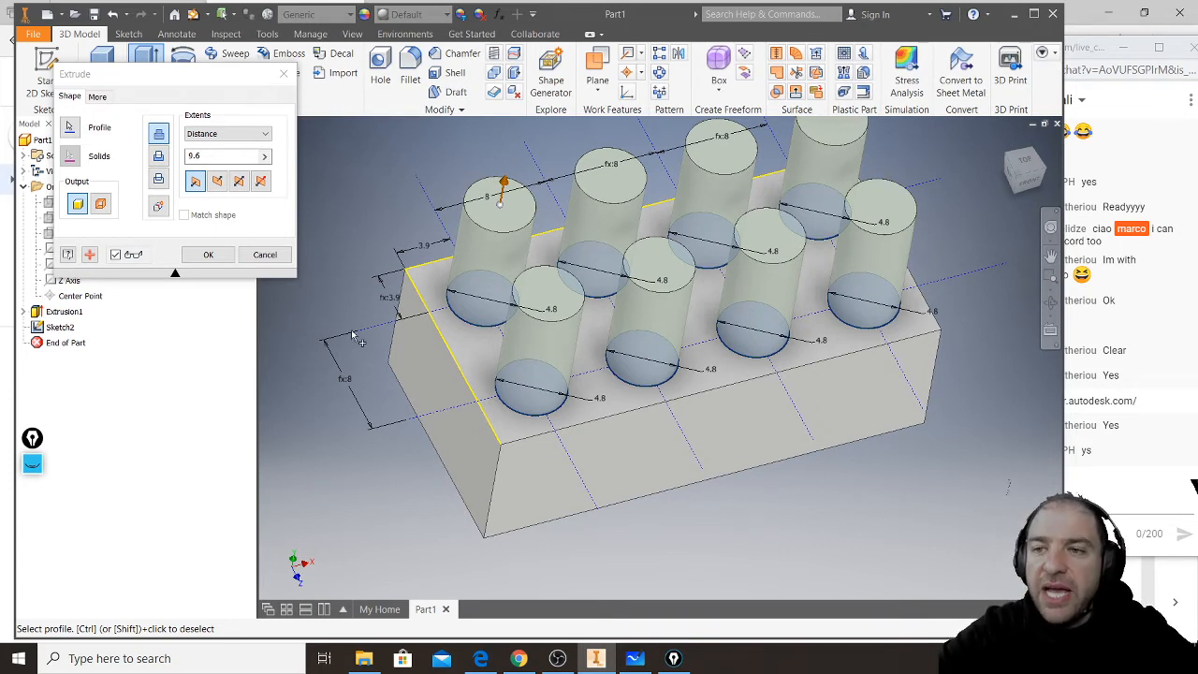
double_click(192, 156)
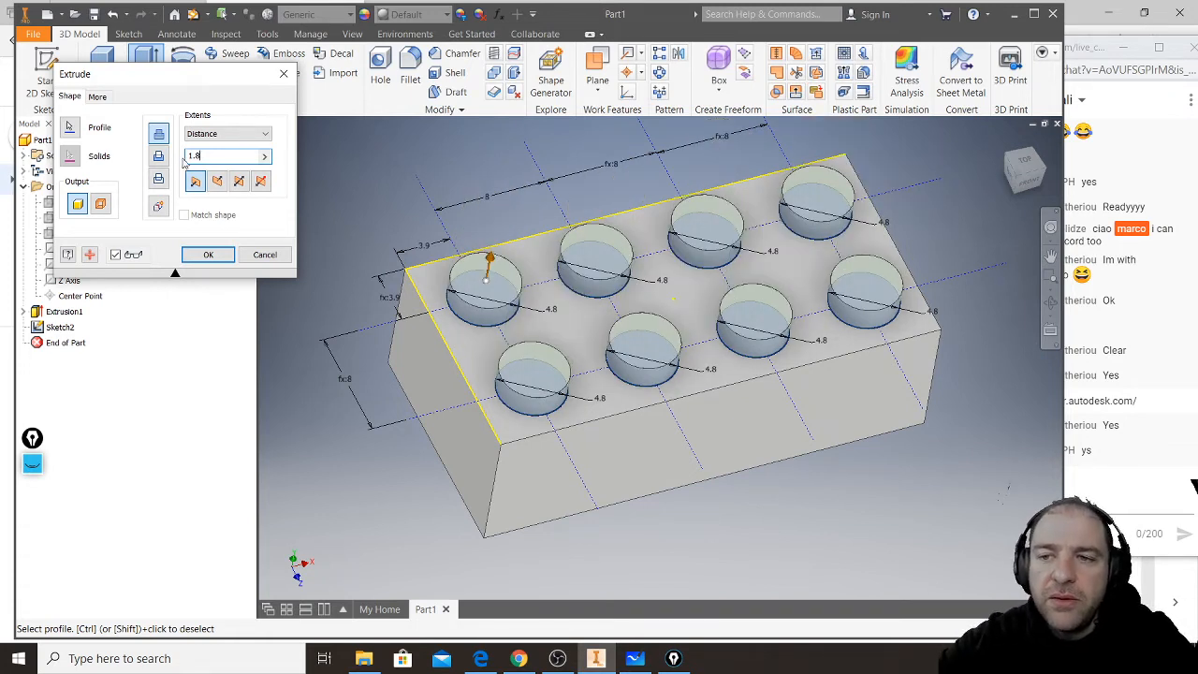
left_click(211, 254)
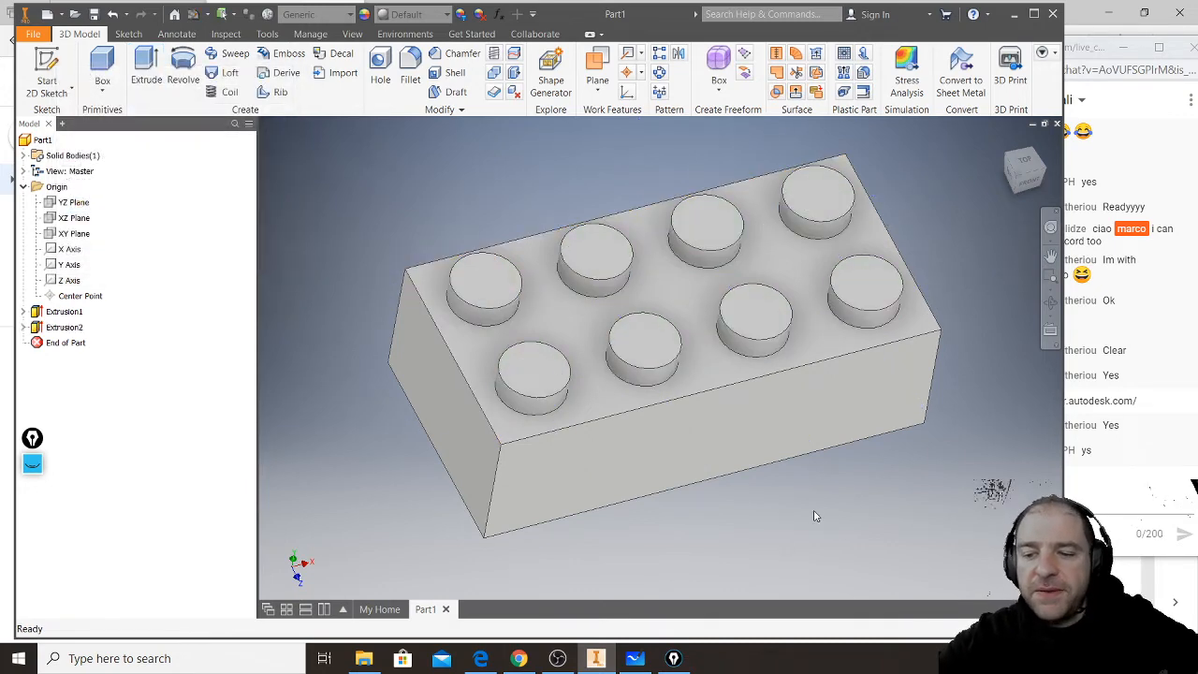
- Collapse the Origin folder and highlight the body and stud extrusions in turn to review the model
key("alt")
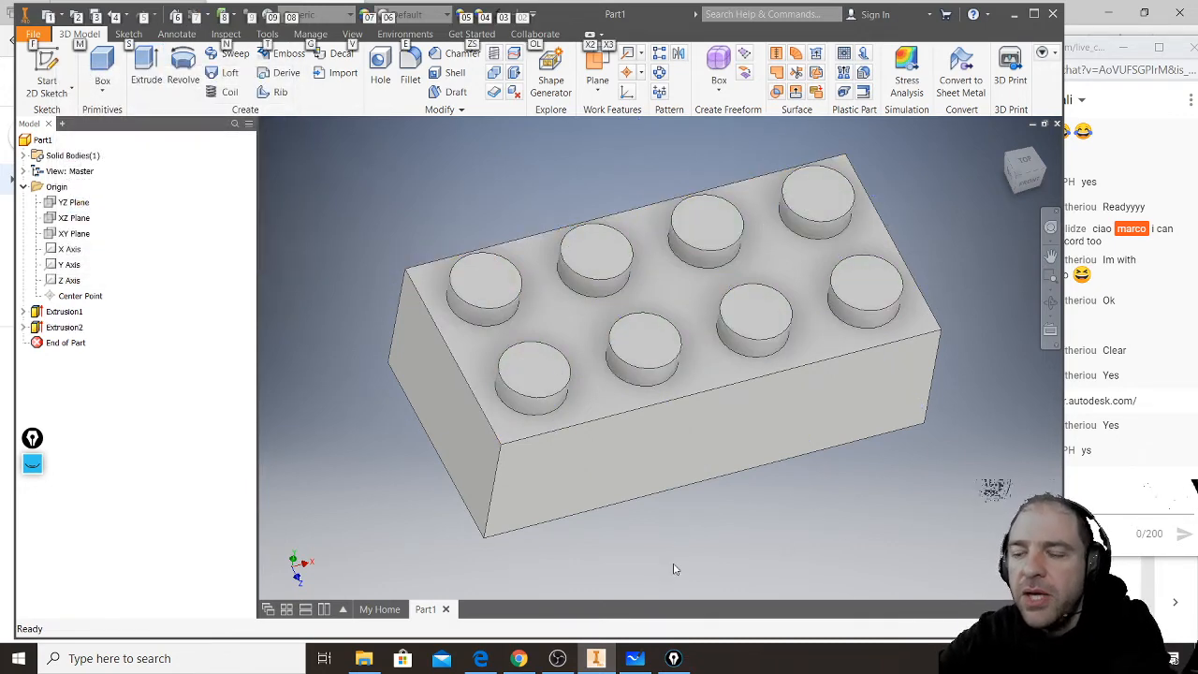
middle_click_drag(642, 540, 613, 555)
key("alt")
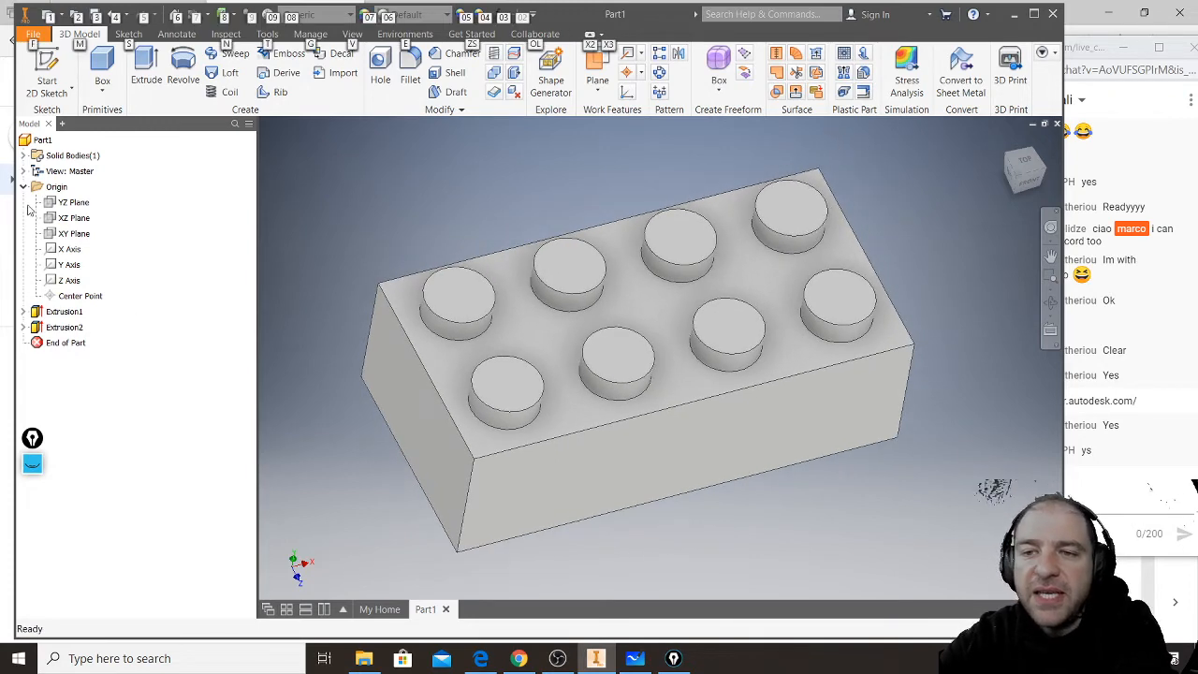
left_click(24, 186)
left_click(63, 204)
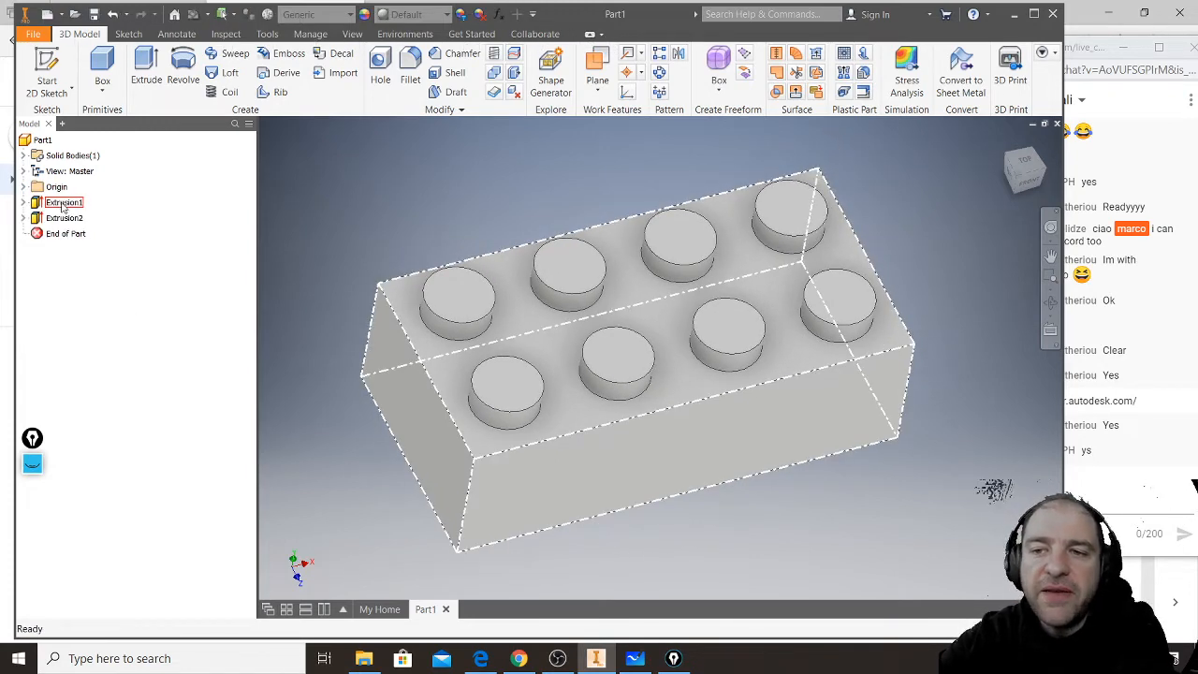
left_click(64, 219)
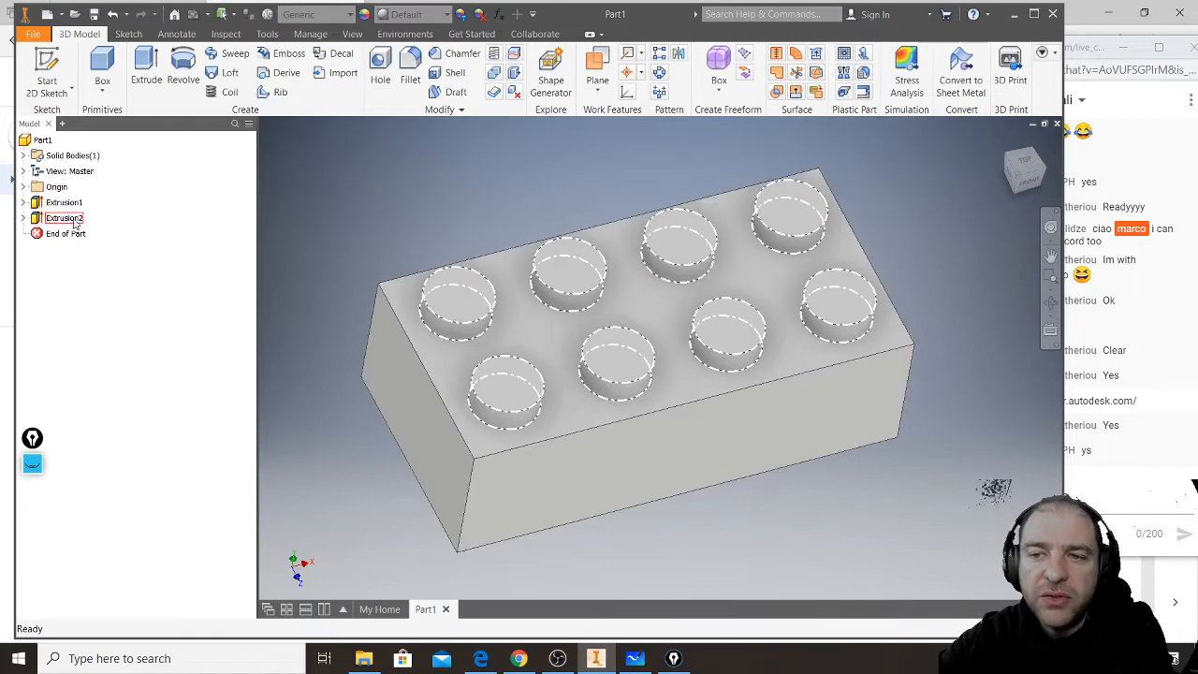
mouse_move(644, 366)
middle_mouse_down()
mouse_move(642, 377)
mouse_move(666, 256)
mouse_move(665, 284)
mouse_move(634, 366)
mouse_move(658, 235)
mouse_move(632, 370)
mouse_move(664, 228)
mouse_move(643, 352)
middle_mouse_up()
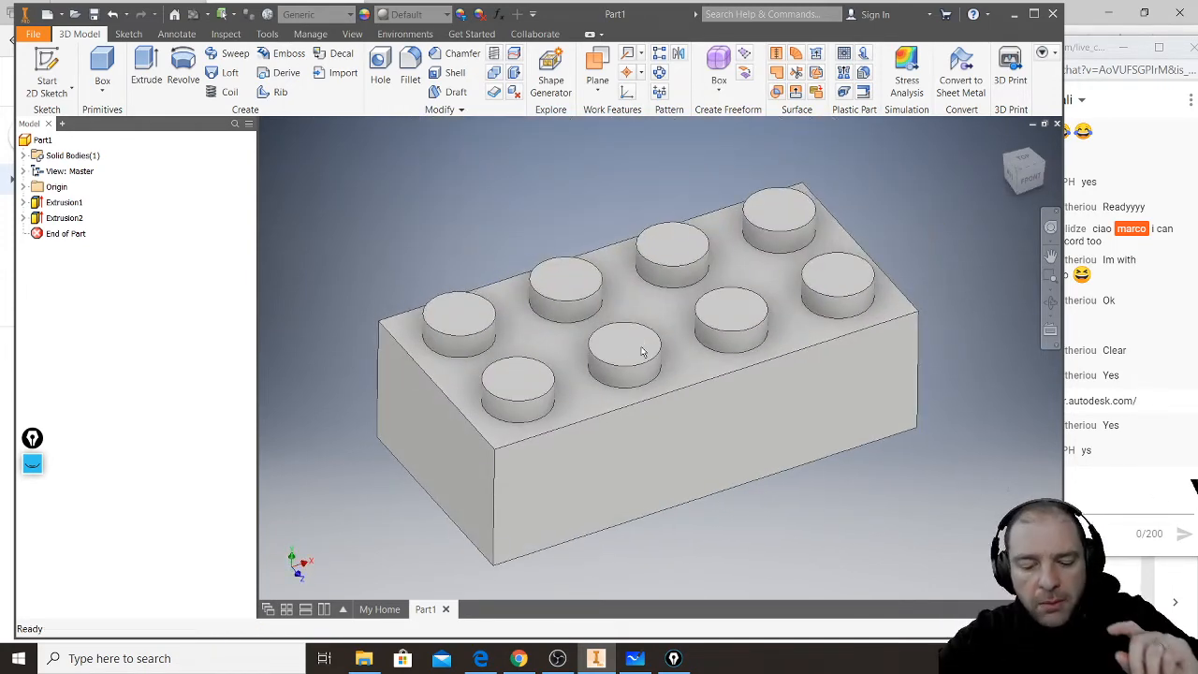
- Switch to File Explorer and open lego-2x4-brick-dimensions-measurements-3001.pdf from the Downloads folder
left_click(365, 659)
scroll(817, 381, "down", 7)
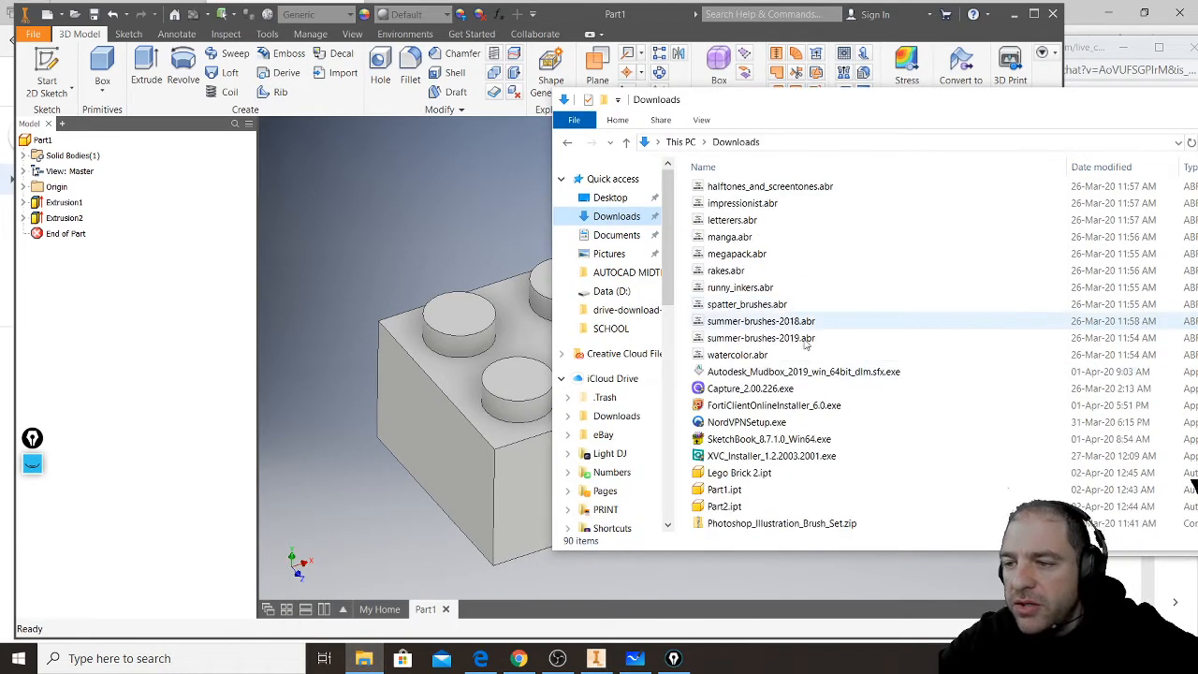
scroll(817, 381, "down", 13)
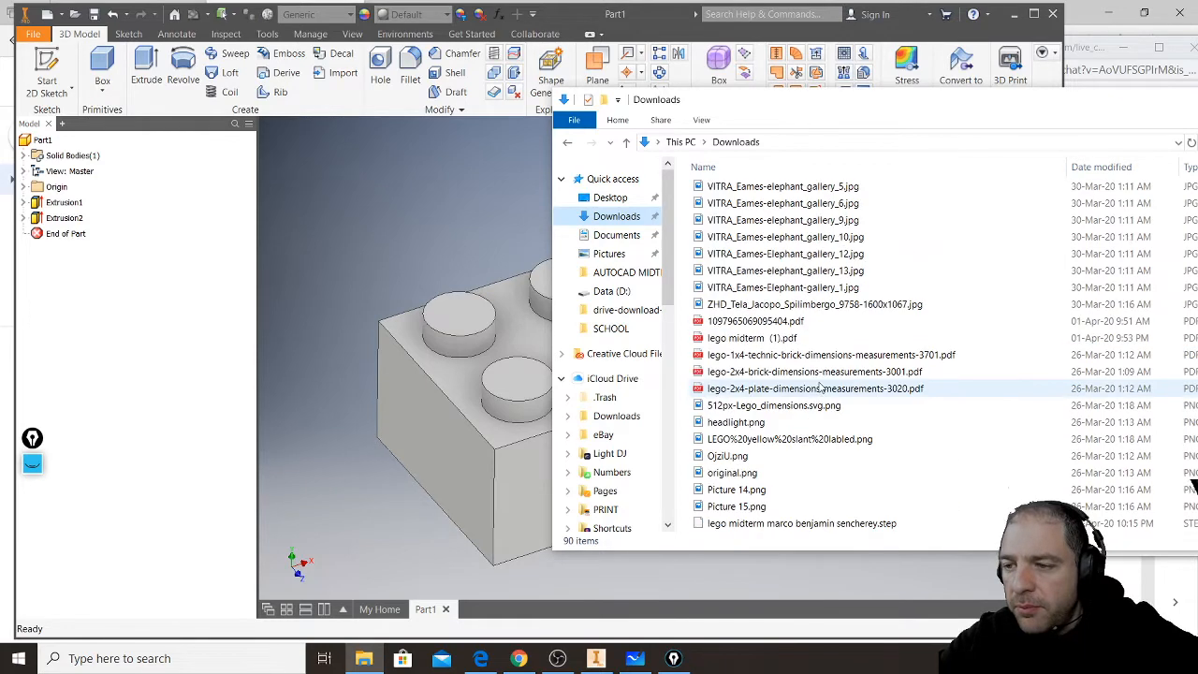
double_click(795, 372)
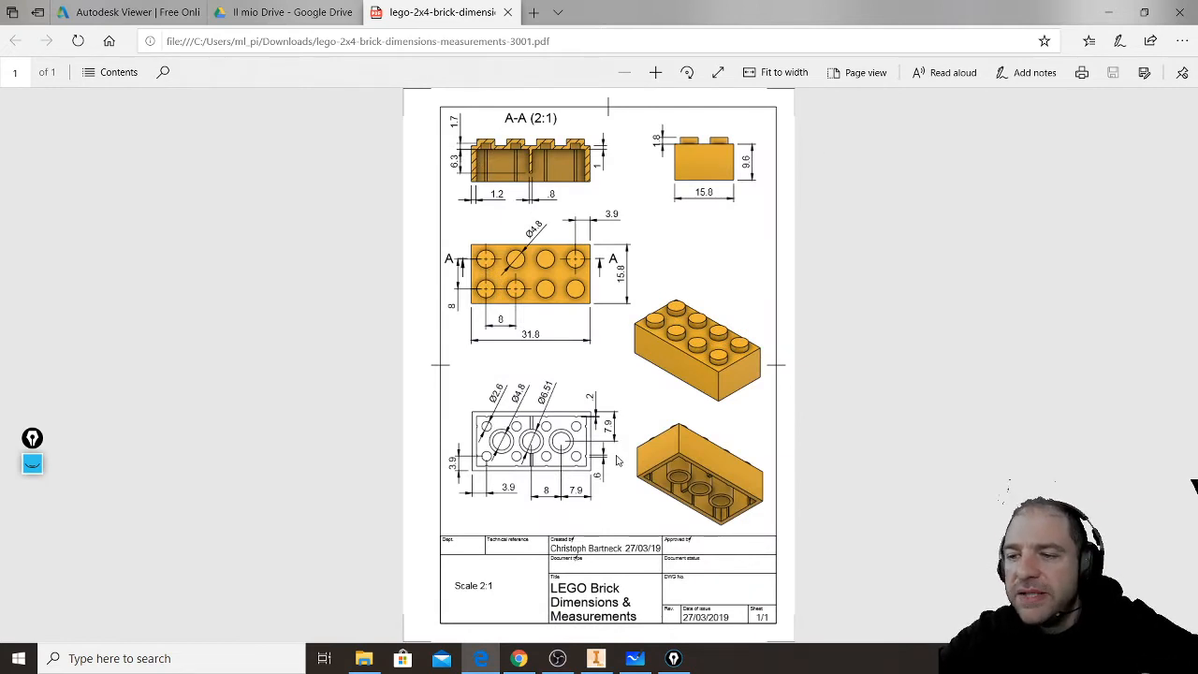
- Enlarge the dimension drawing and examine section A-A for the brick's wall and top thicknesses
left_click(655, 73)
left_click(655, 73)
left_click(655, 73)
left_click(656, 73)
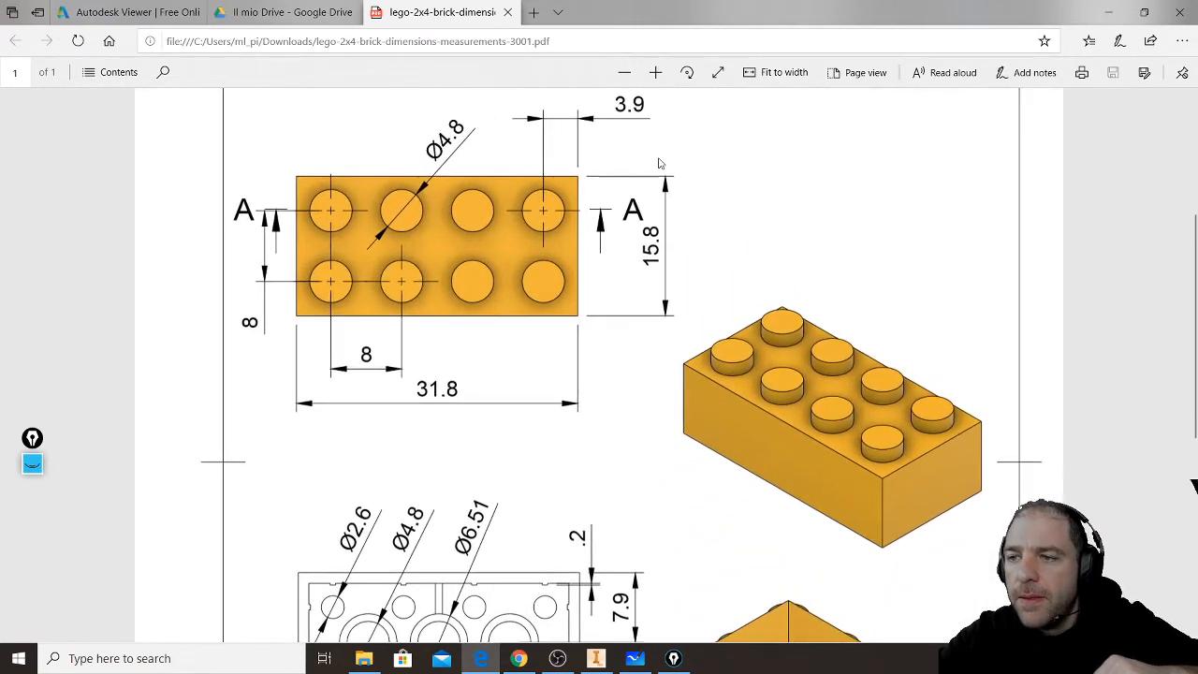
left_click_drag(1194, 251, 1190, 140)
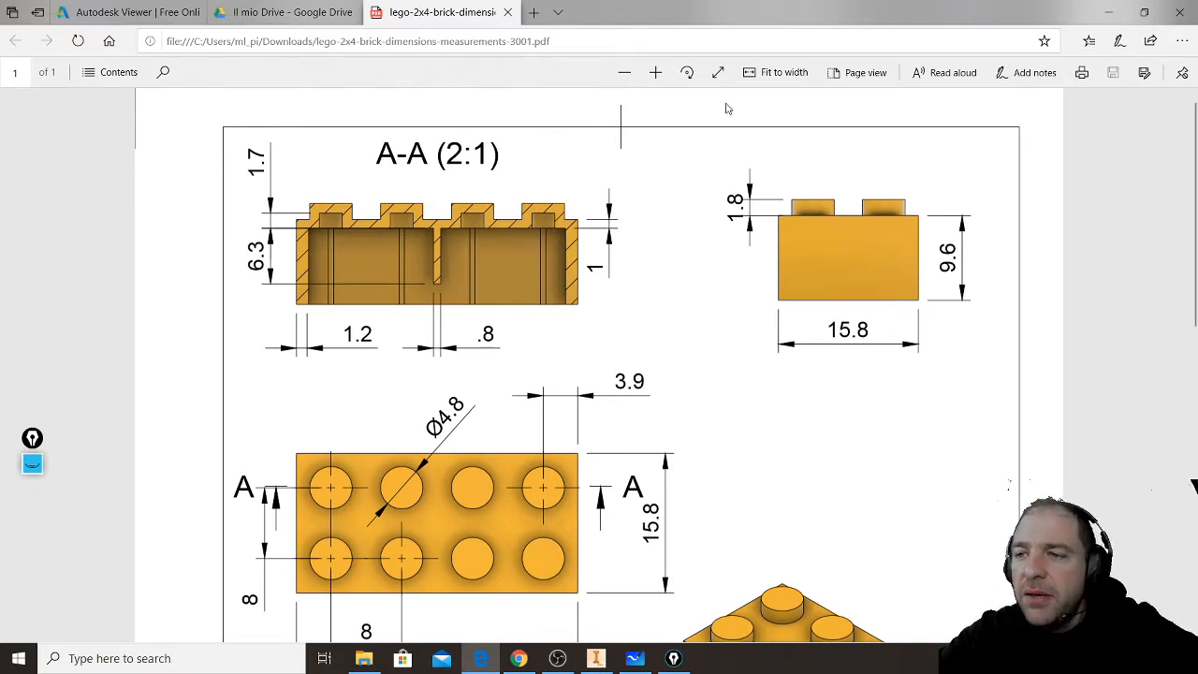
left_click(656, 74)
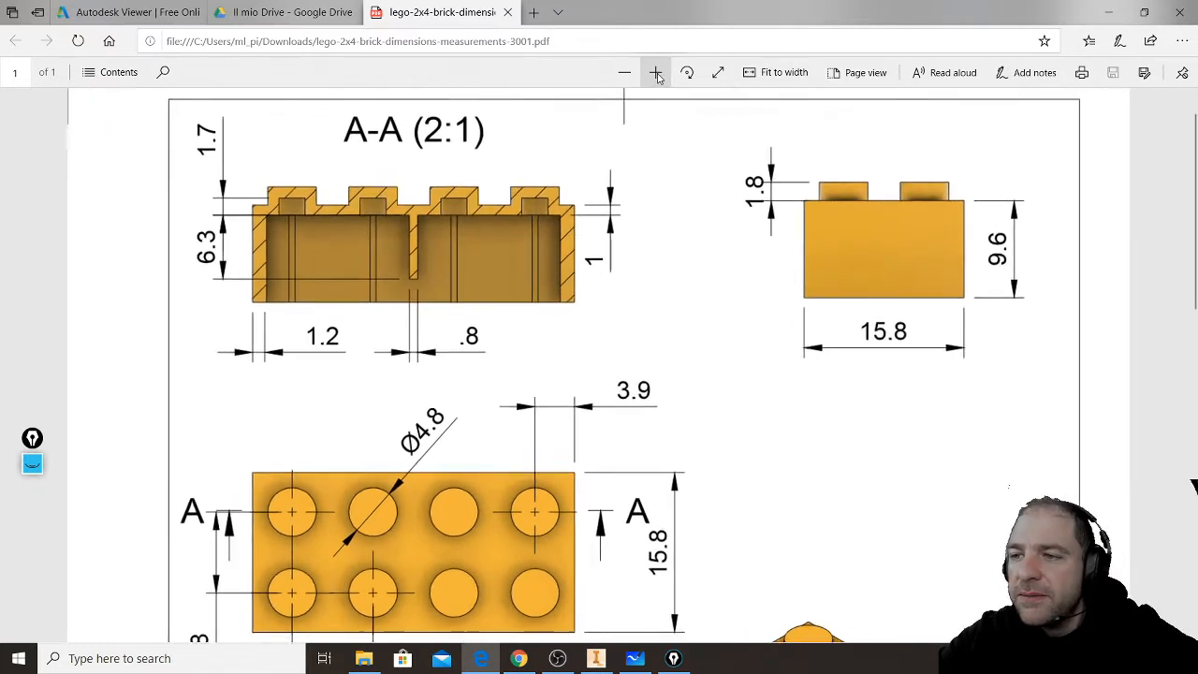
- Enlarge section A-A of the dimension drawing to examine the wall thickness, and return to the brick part in Inventor
left_click(656, 74)
left_click(656, 74)
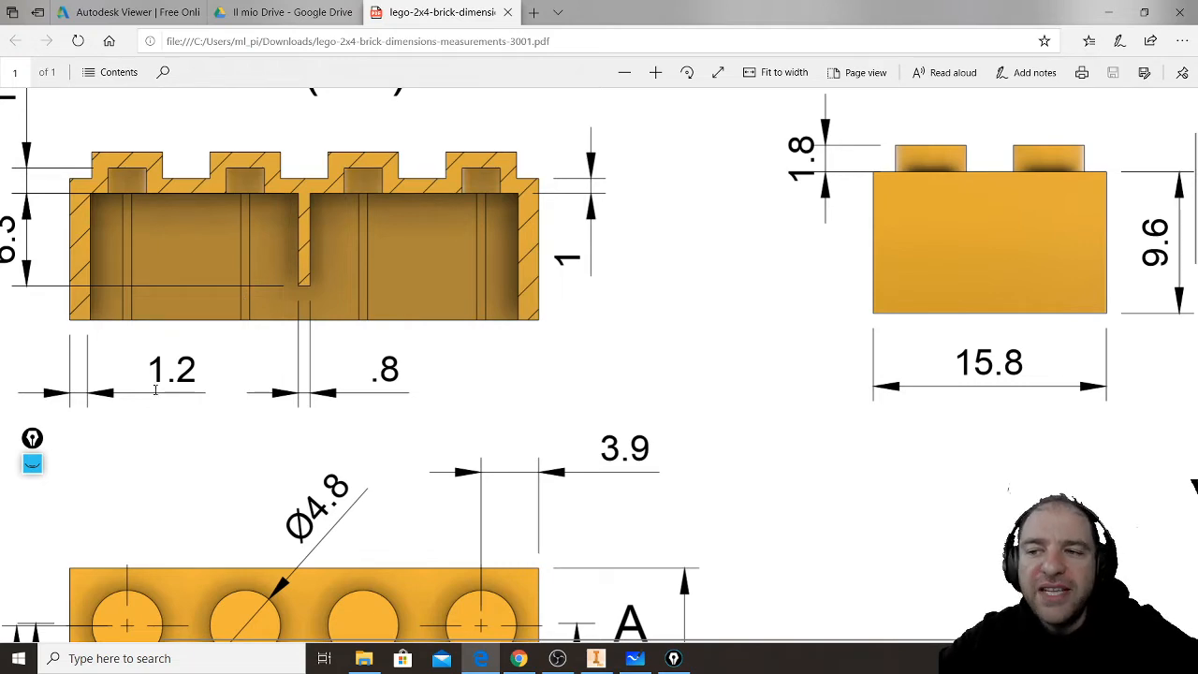
left_click(1109, 12)
left_click(445, 214)
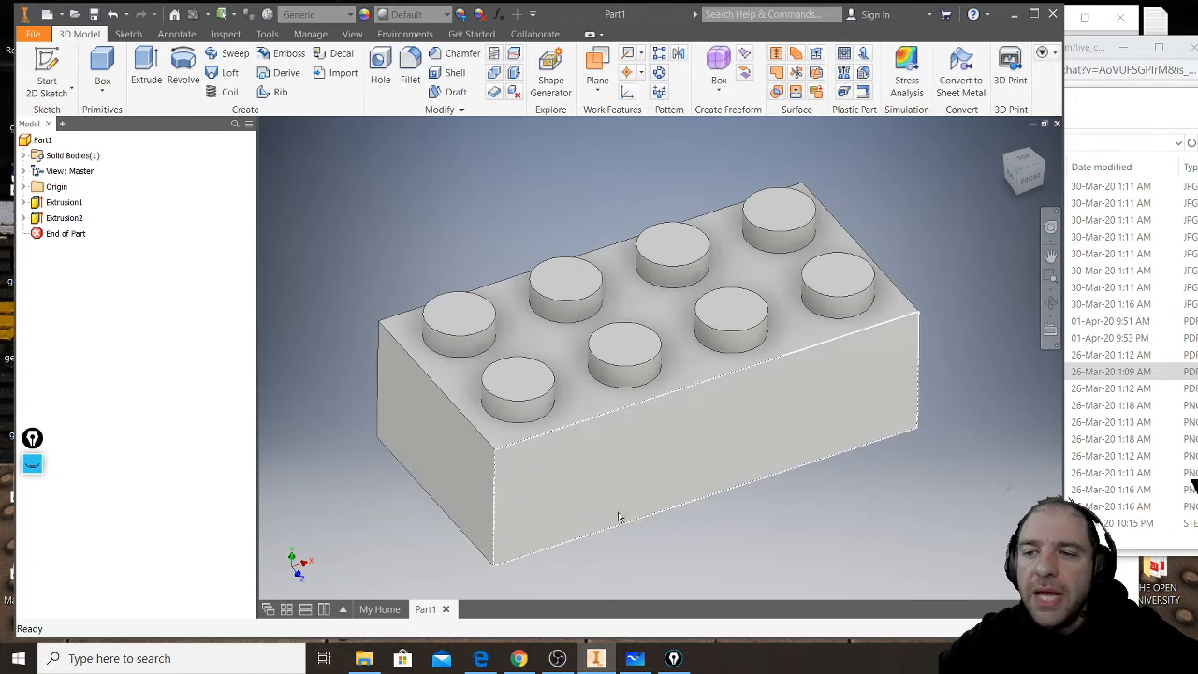
- Shell the brick with a 1.2 mm wall thickness, removing its bottom face
middle_click_drag(672, 489, 654, 363)
key("alt")
left_click(653, 363)
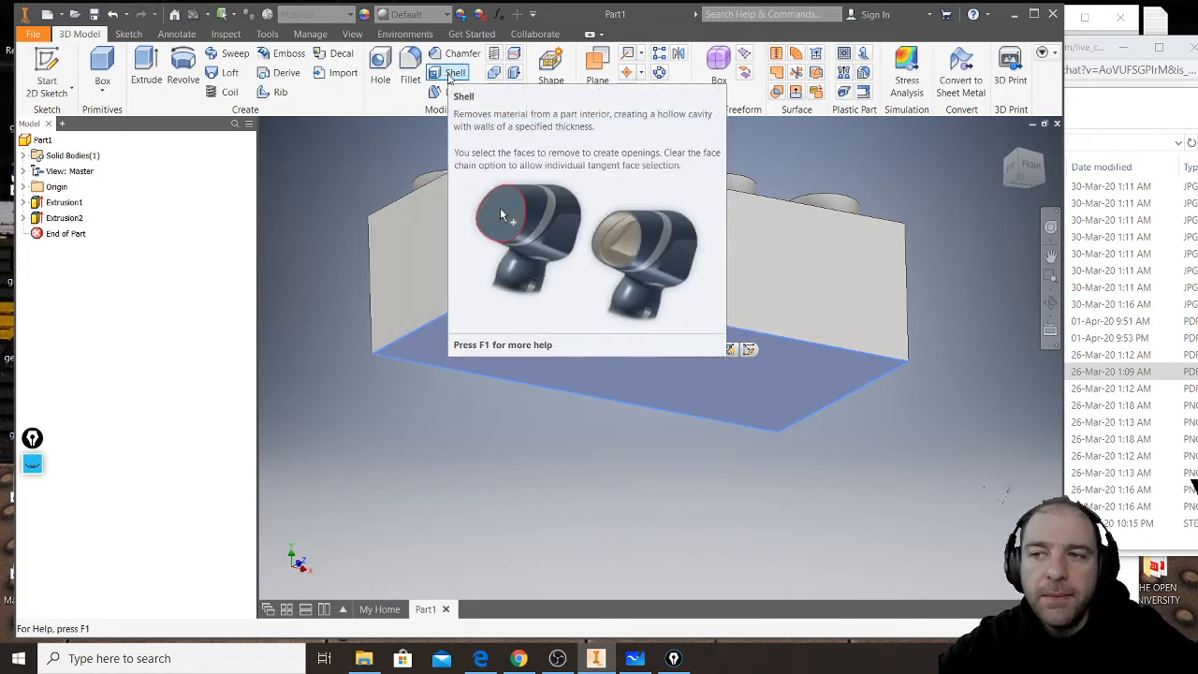
left_click(450, 75)
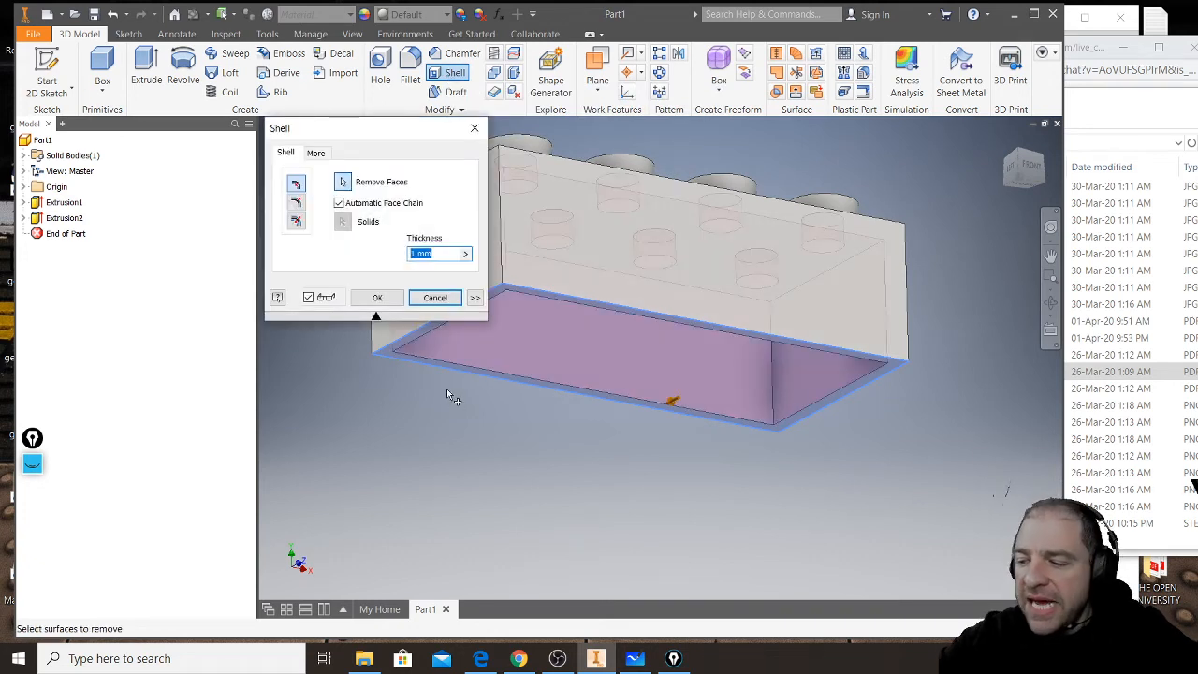
type("1.2")
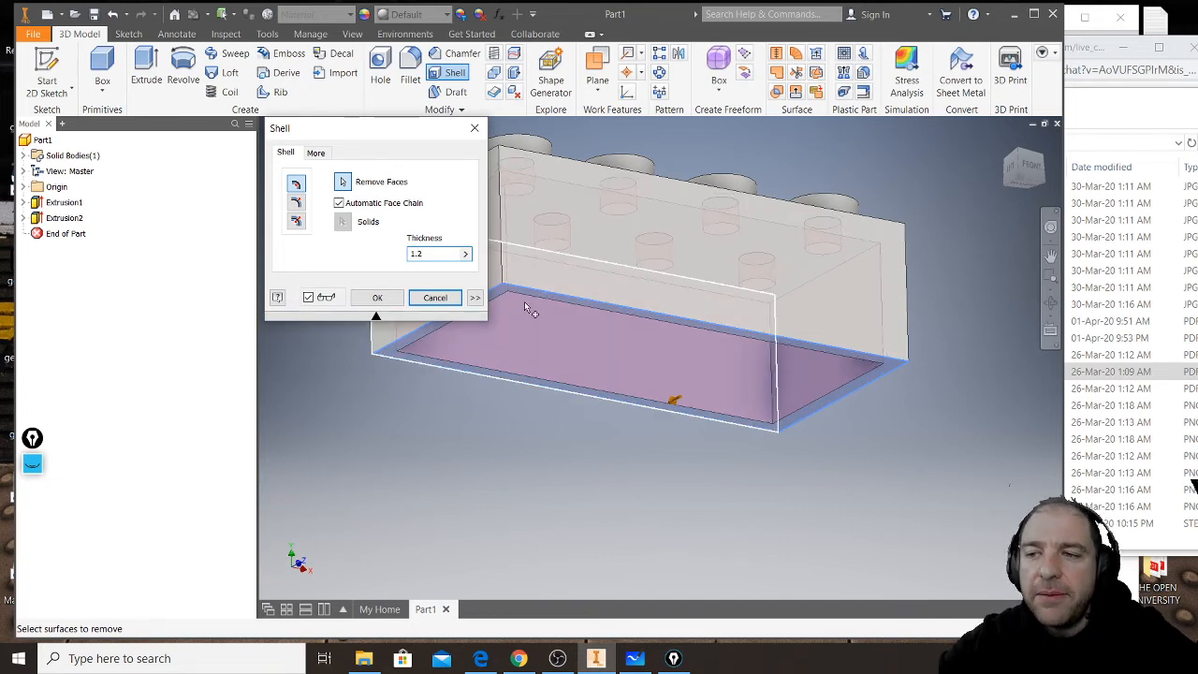
left_click(379, 297)
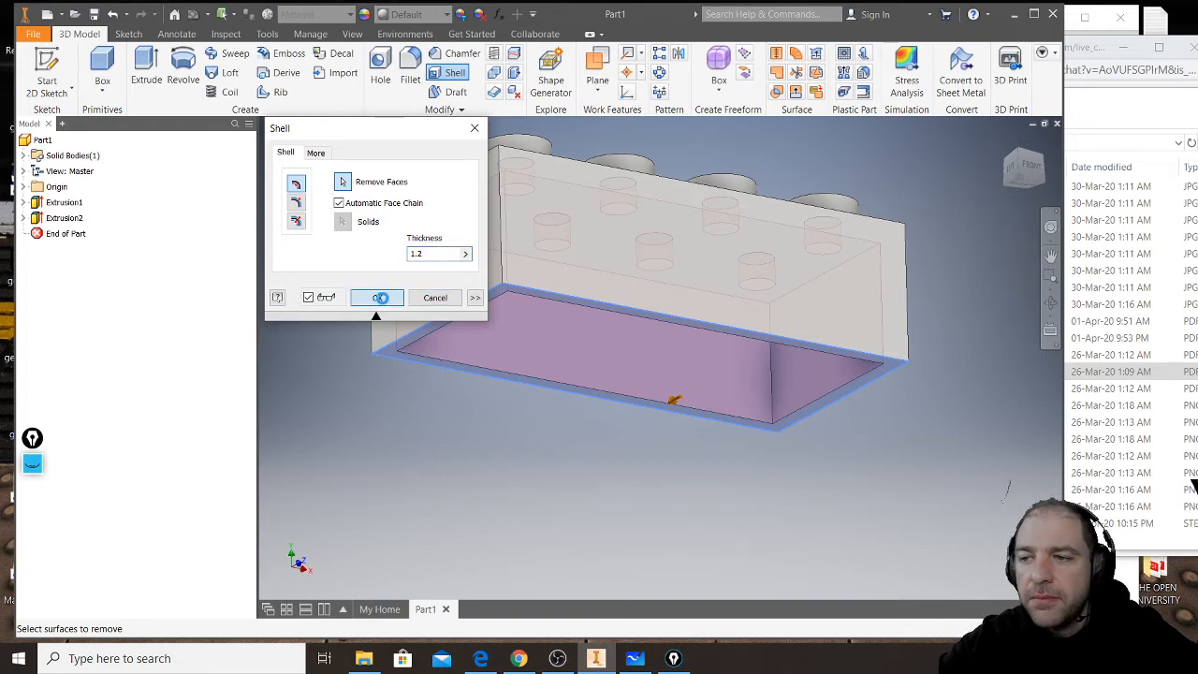
- Inspect the hollowed underside and the recesses under the studs, and check the viewers' messages in the live chat
middle_click_drag(592, 480, 561, 481)
scroll(562, 481, "up", 8)
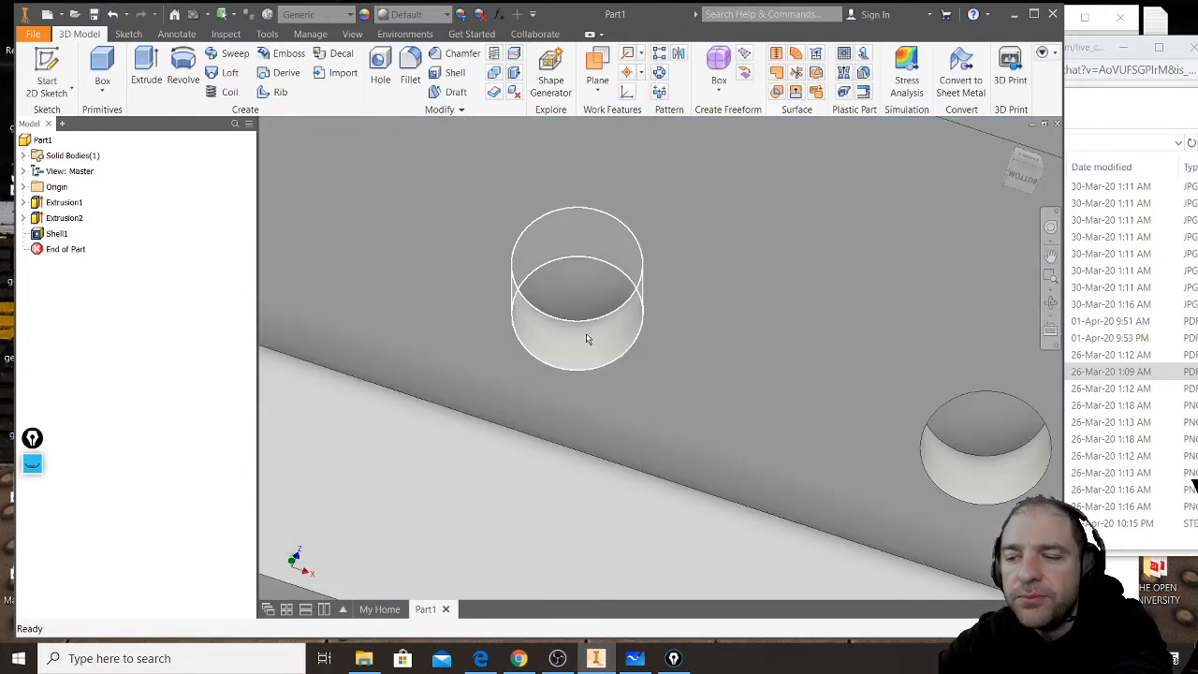
scroll(577, 355, "down", 10)
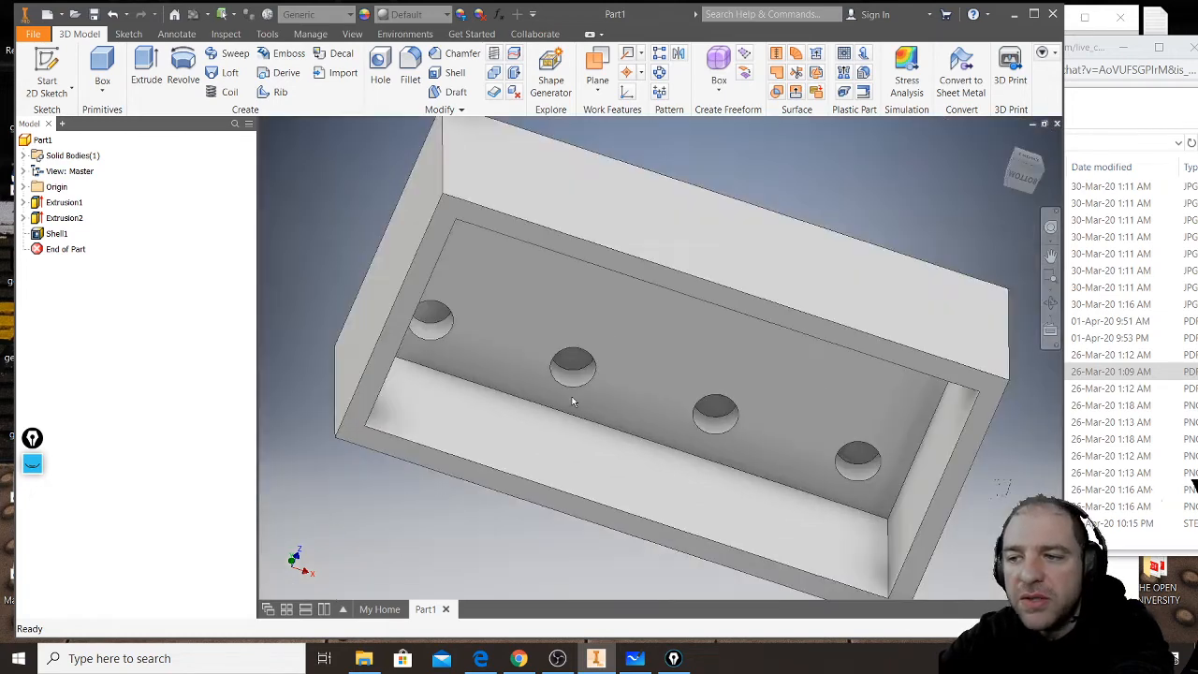
middle_click_drag(570, 374, 584, 302, "shift")
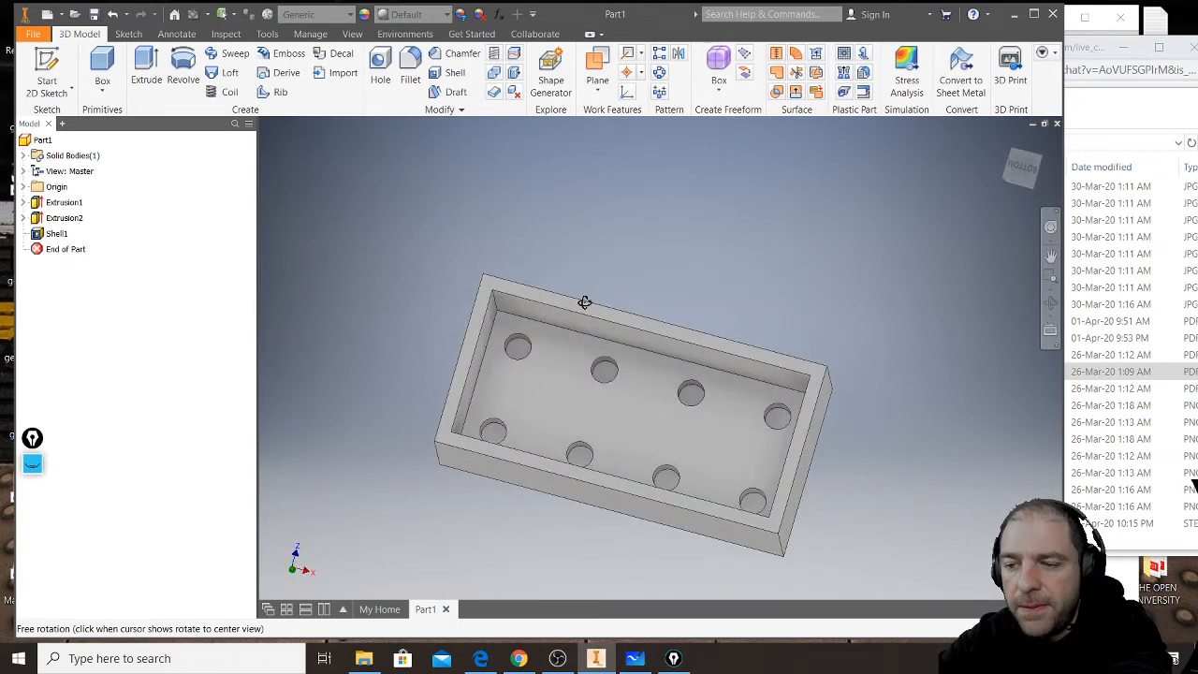
left_click(517, 658)
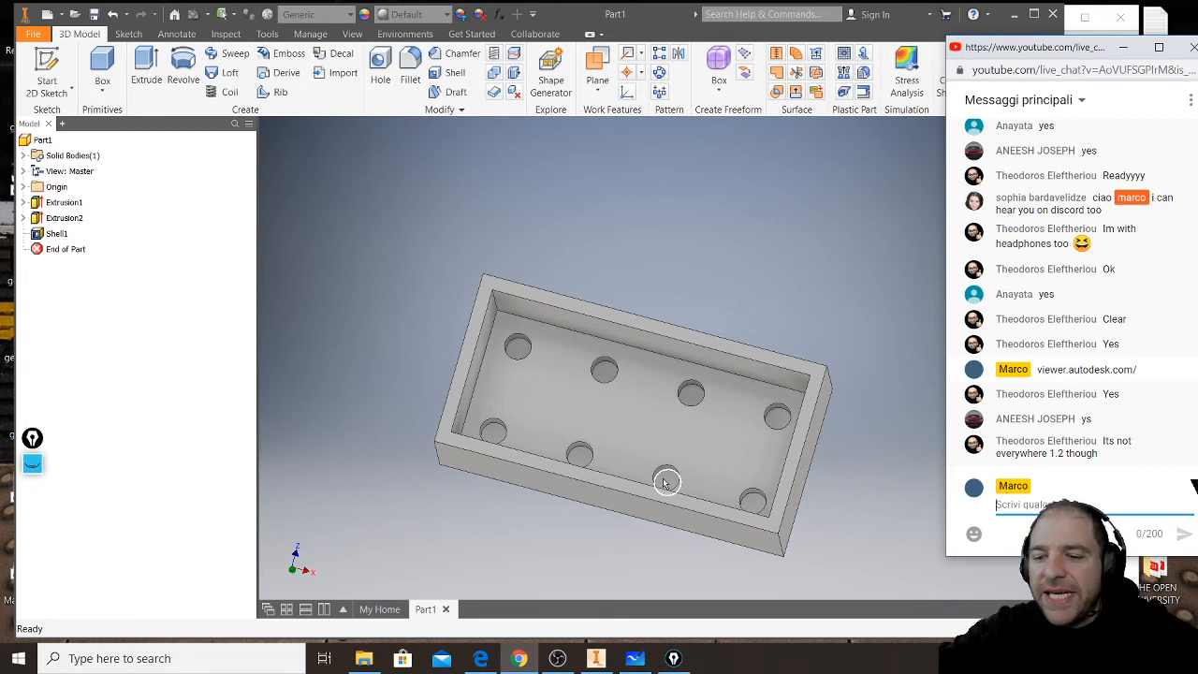
middle_click_drag(722, 271, 664, 334, "shift")
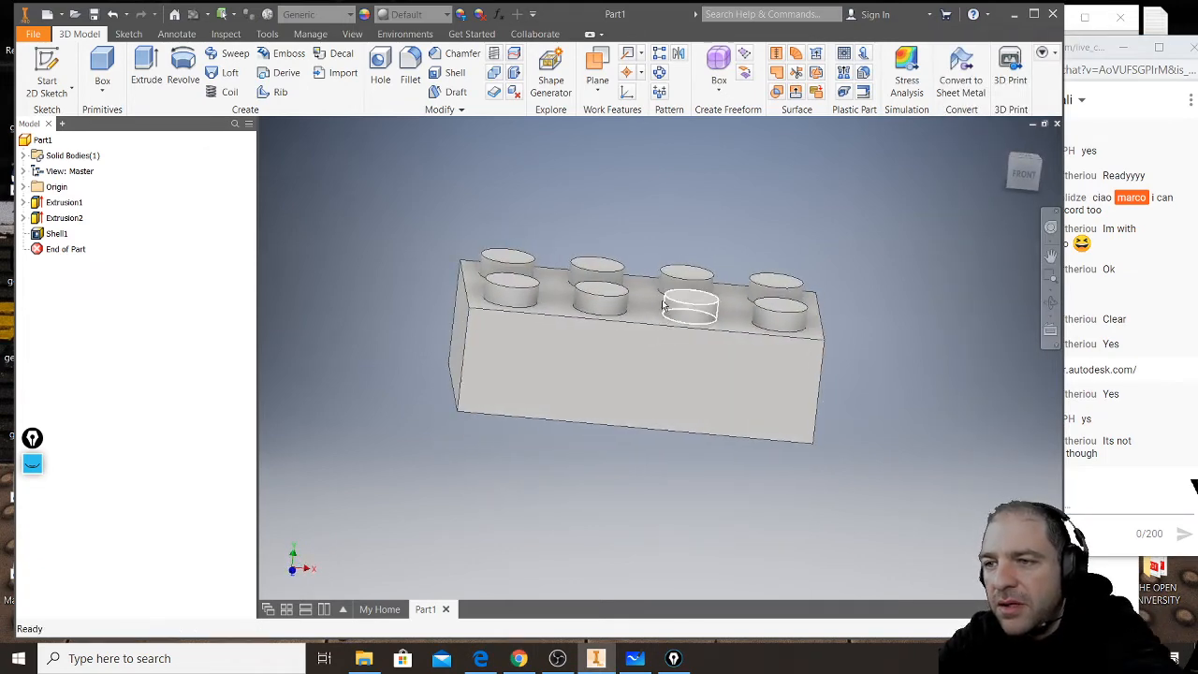
- Display the brick from the front in Wireframe visual style to examine its inner edges
left_click(1024, 172)
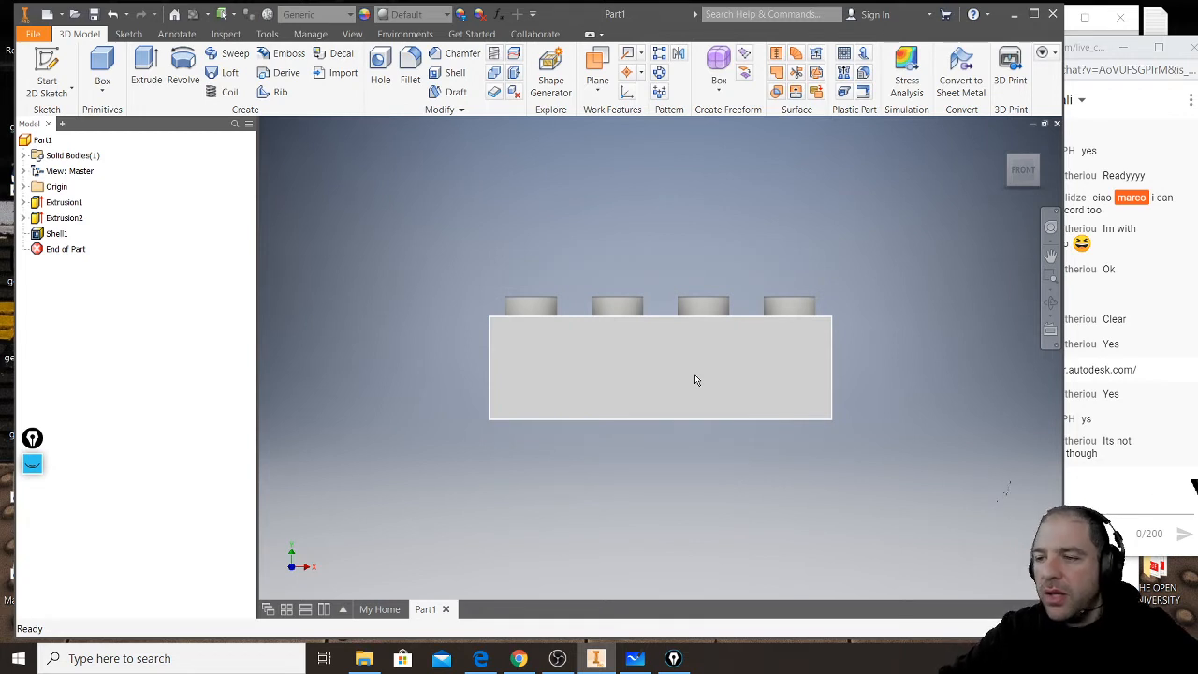
mouse_move(717, 398)
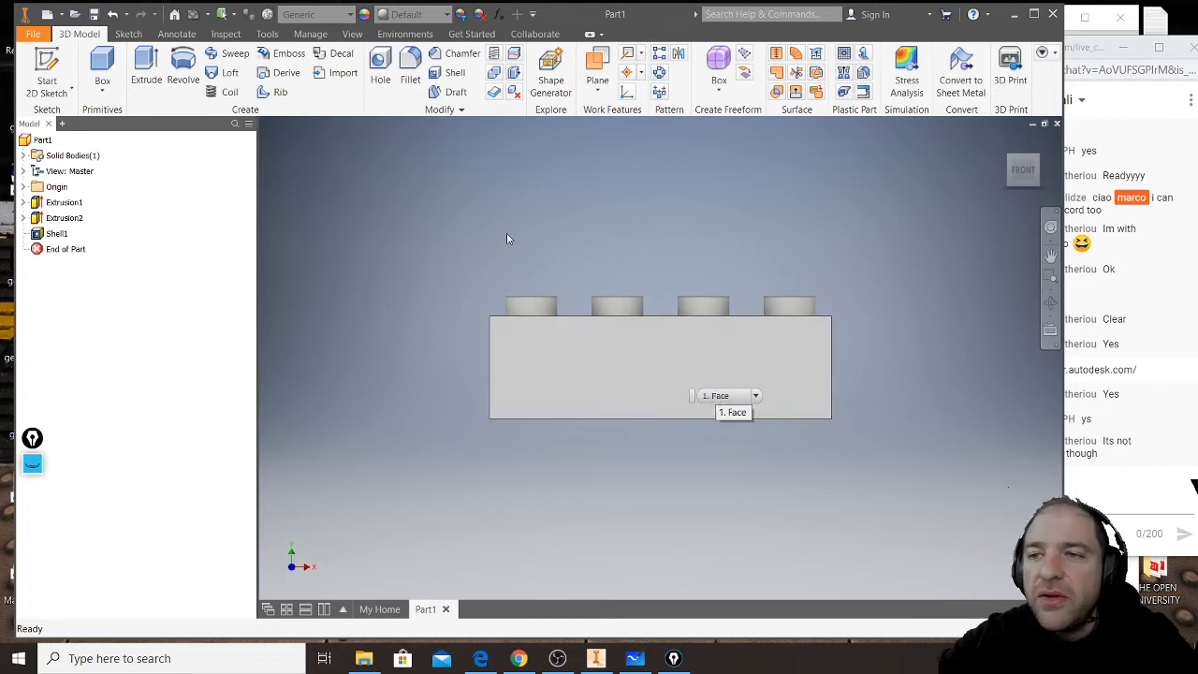
left_click(358, 39)
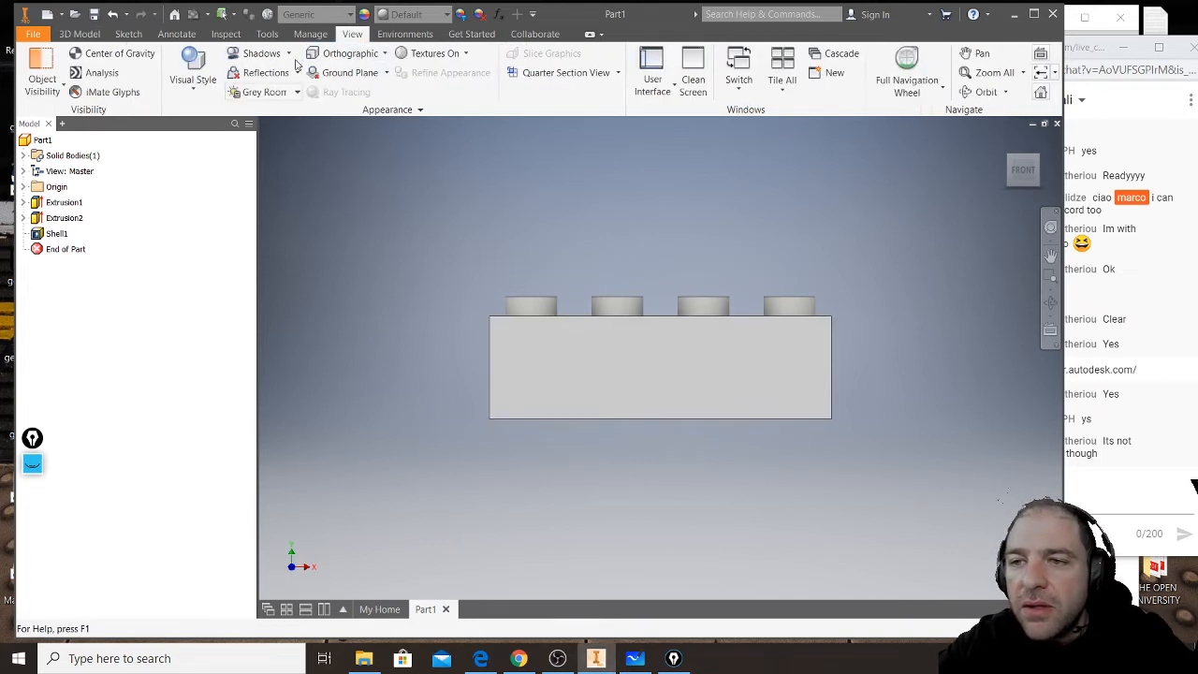
left_click(193, 75)
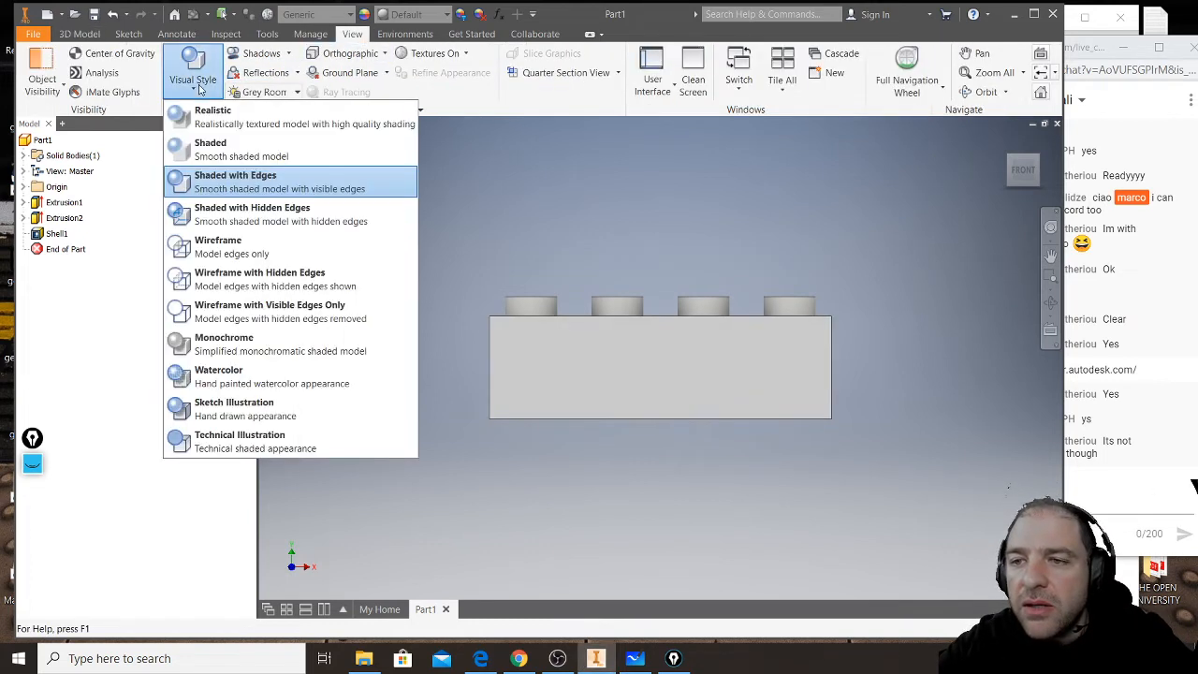
left_click(229, 246)
scroll(665, 337, "up", 3)
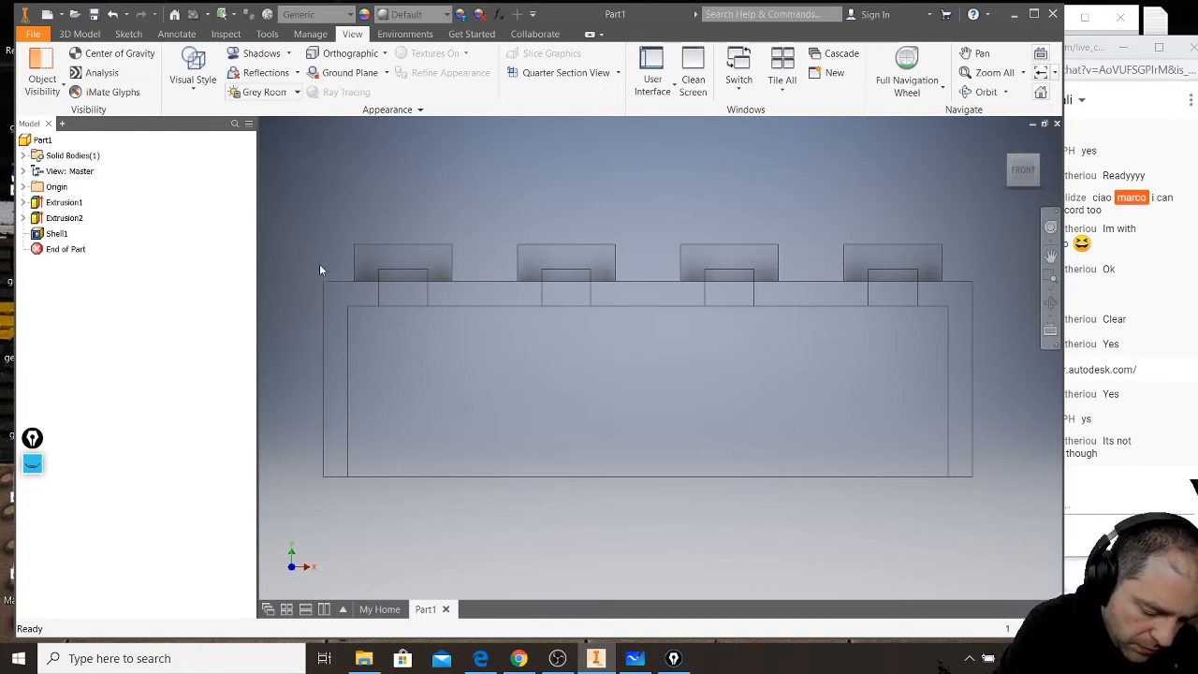
- Mark up the front view on screen in red, labelling the side wall 1,2 and the top wall 1
left_click(32, 463)
mouse_move(323, 258)
left_mouse_down()
mouse_move(318, 486)
mouse_move(347, 343)
mouse_move(341, 495)
left_mouse_up()
left_click_drag(307, 406, 351, 396)
left_click_drag(311, 512, 320, 542)
left_click_drag(330, 517, 350, 539)
left_click_drag(296, 308, 1008, 310)
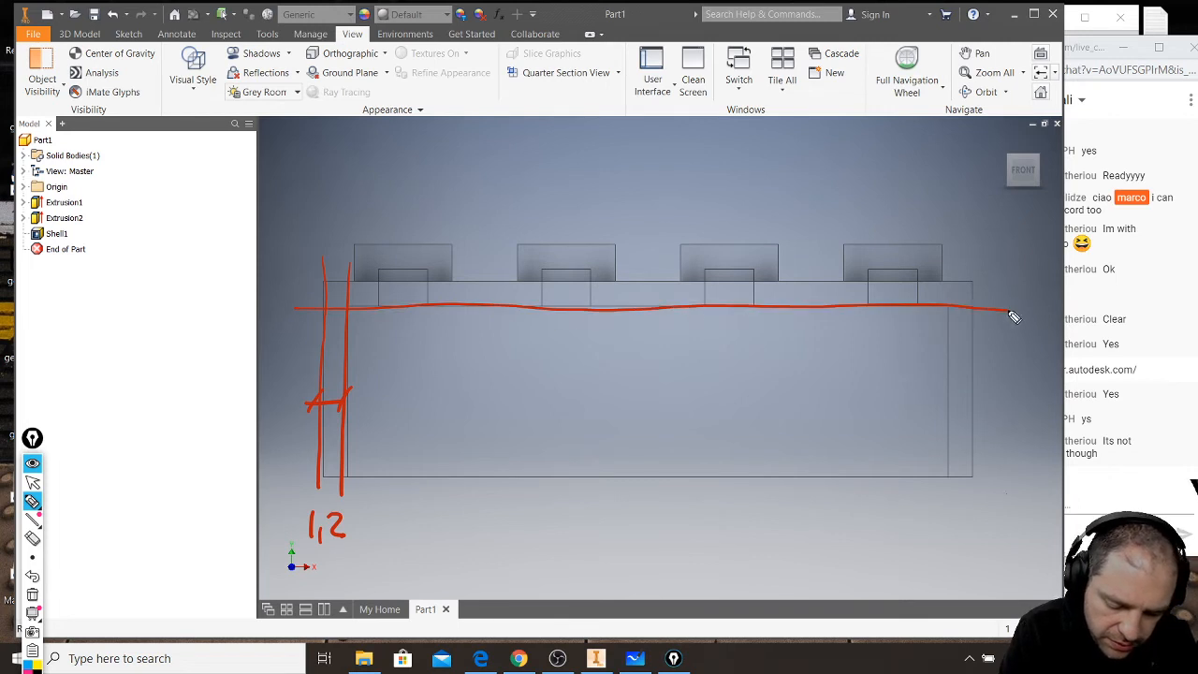
left_click_drag(286, 283, 1011, 275)
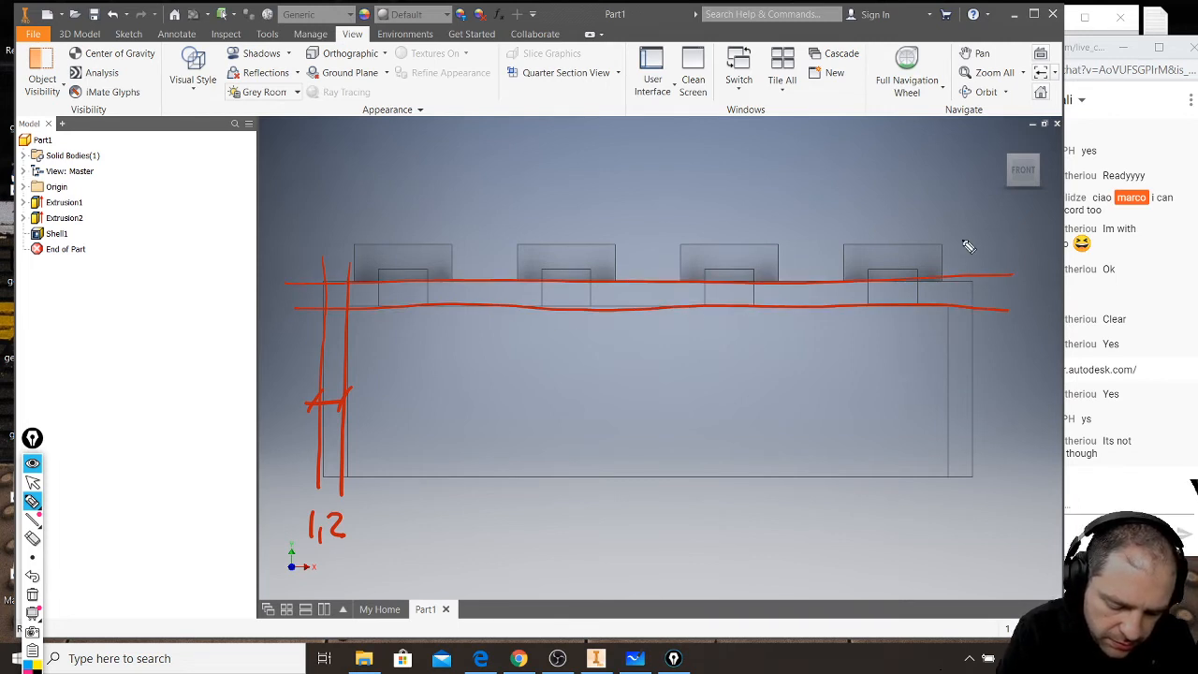
left_click_drag(650, 271, 652, 318)
mouse_move(667, 292)
left_mouse_down()
mouse_move(654, 321)
mouse_move(659, 267)
mouse_move(710, 374)
left_mouse_up()
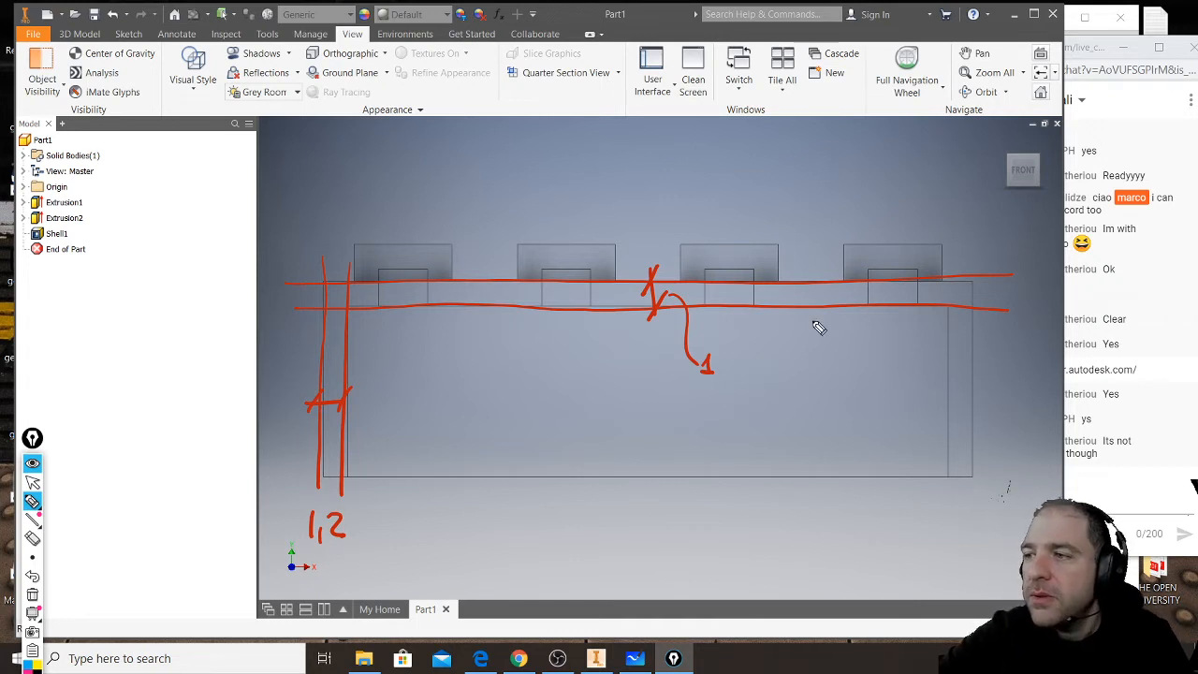
- Read the new live chat messages and clear the red on-screen annotations from the front view
left_click(32, 481)
left_click(1089, 55)
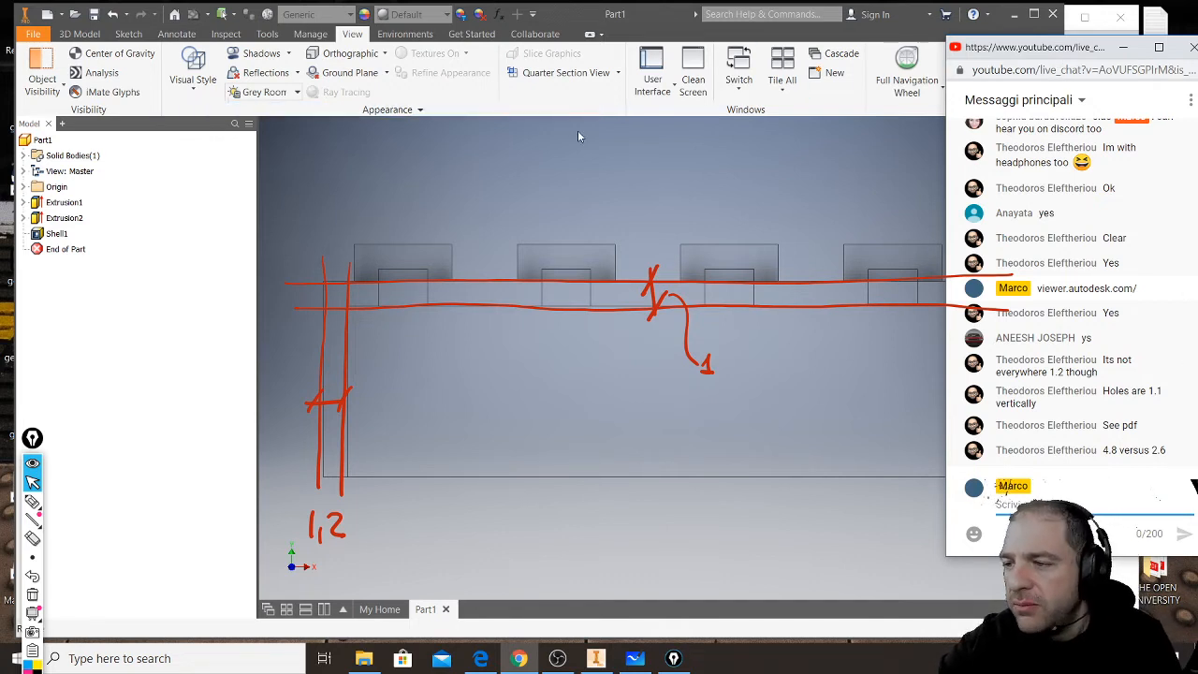
left_click(600, 541)
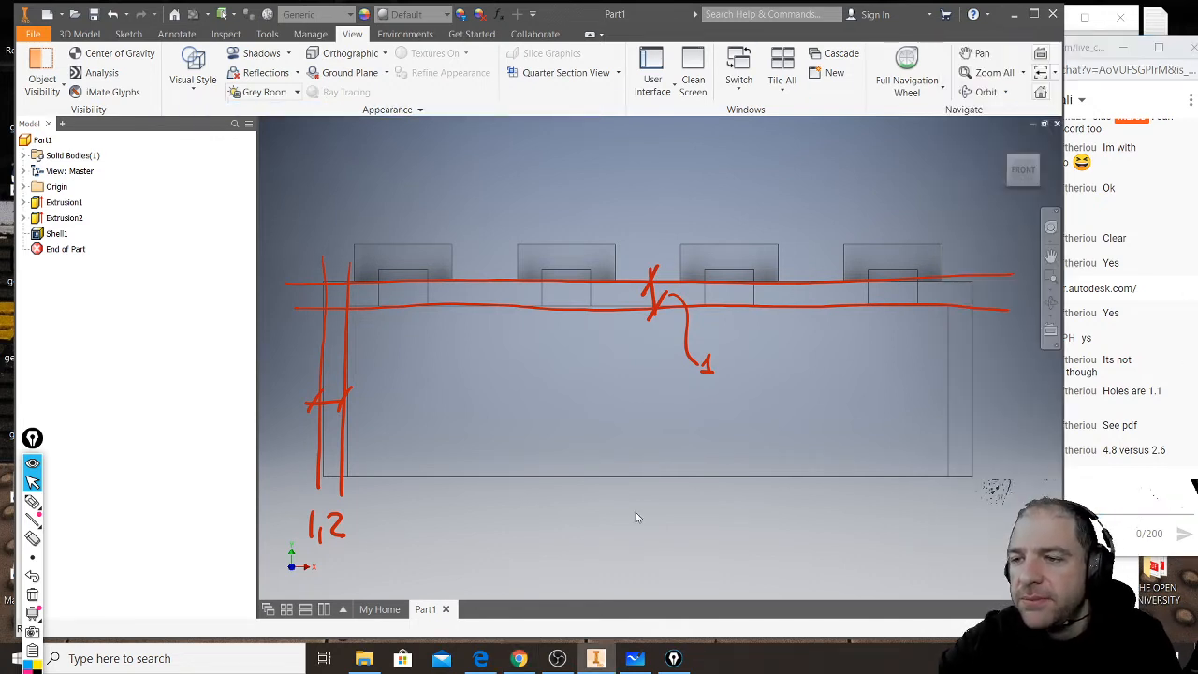
key("7")
key("ctrl+shift+7")
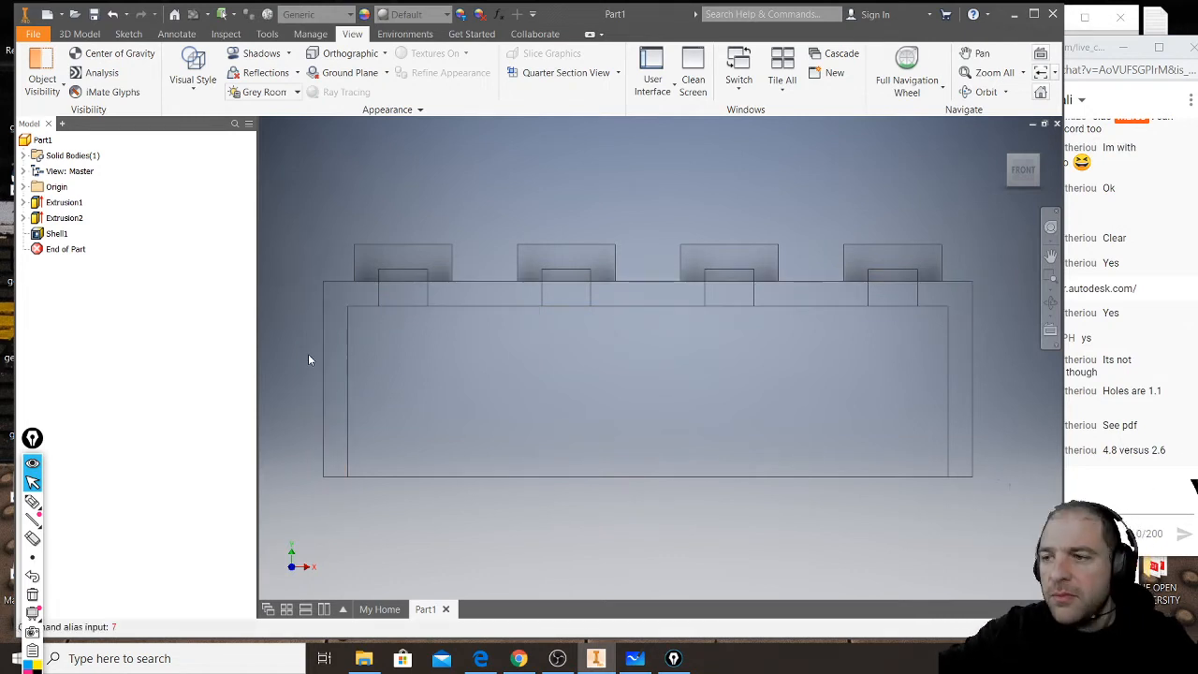
- Examine the wireframe's side wall, top wall, first stud and its recess by highlighting their edges, leaving nothing selected
scroll(373, 299, "down", 3)
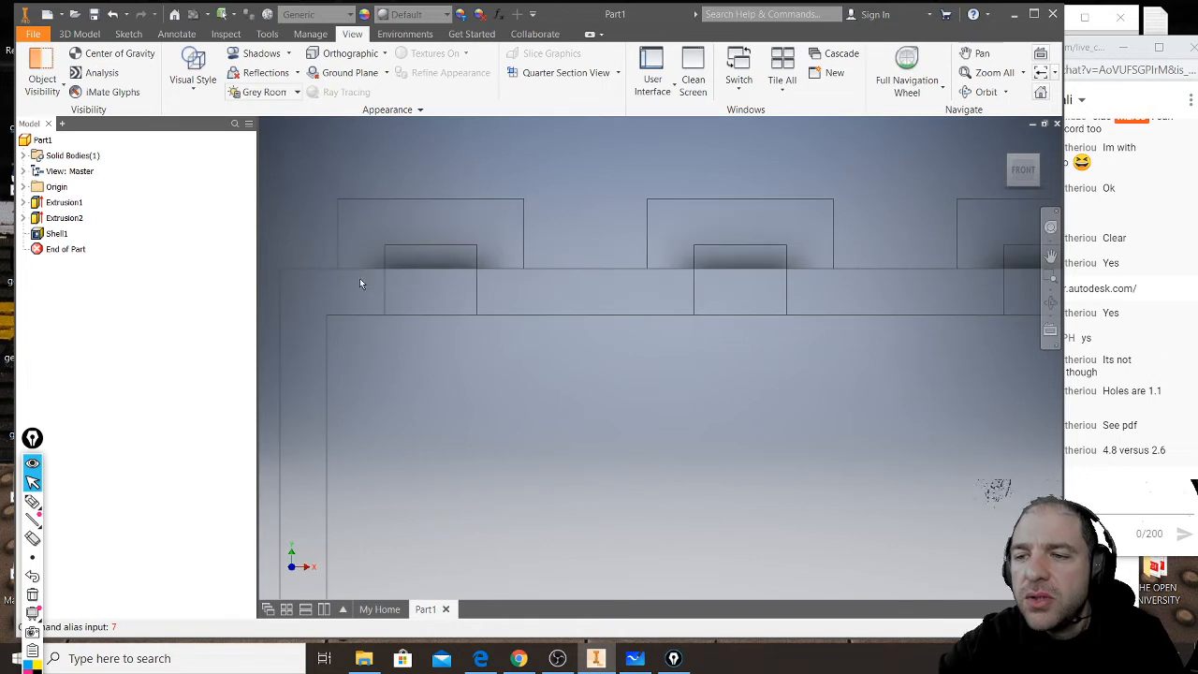
left_click(282, 365)
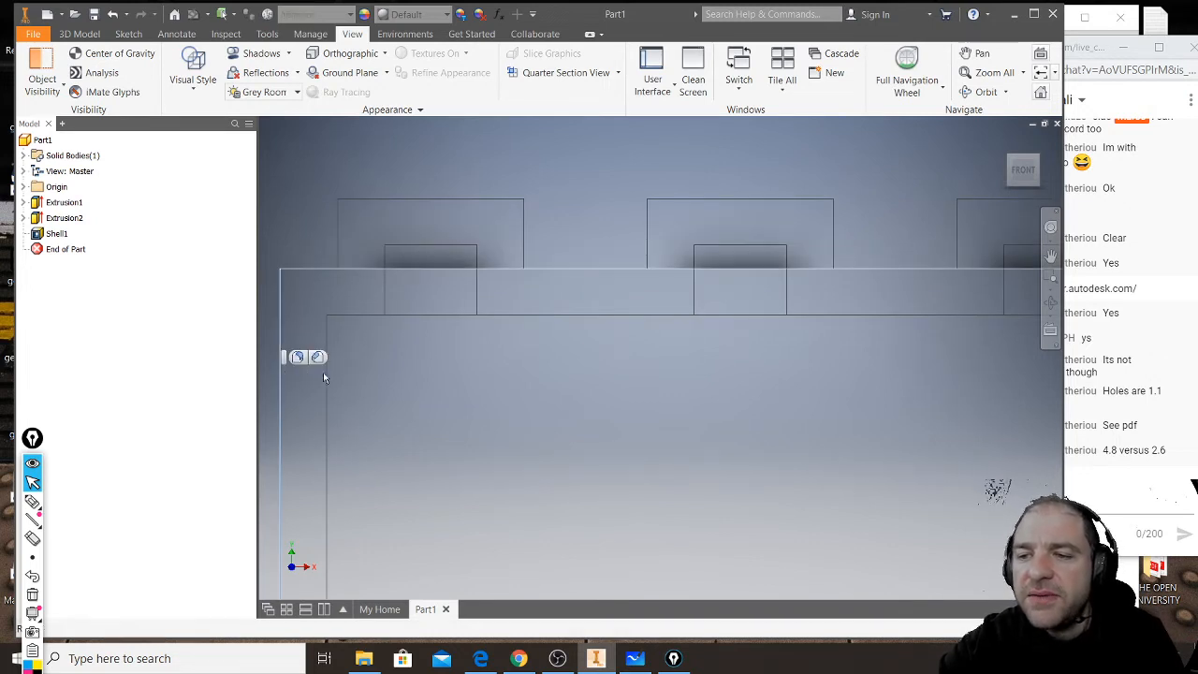
left_click(328, 374)
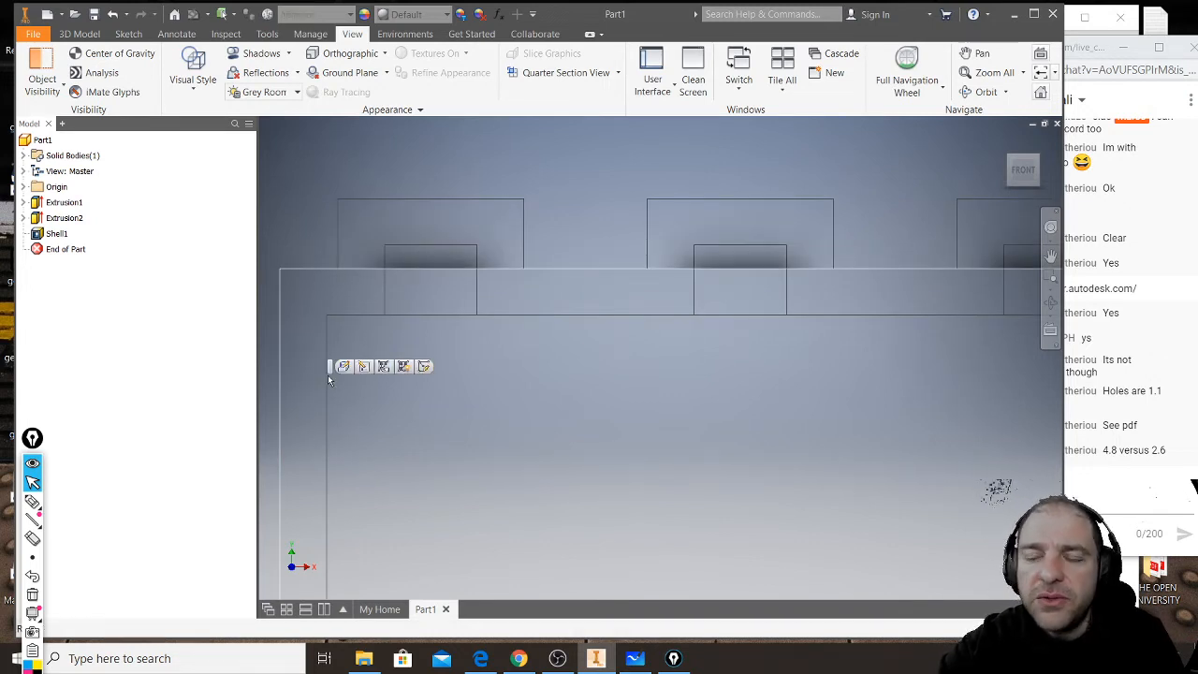
left_click(525, 368)
left_click(339, 255)
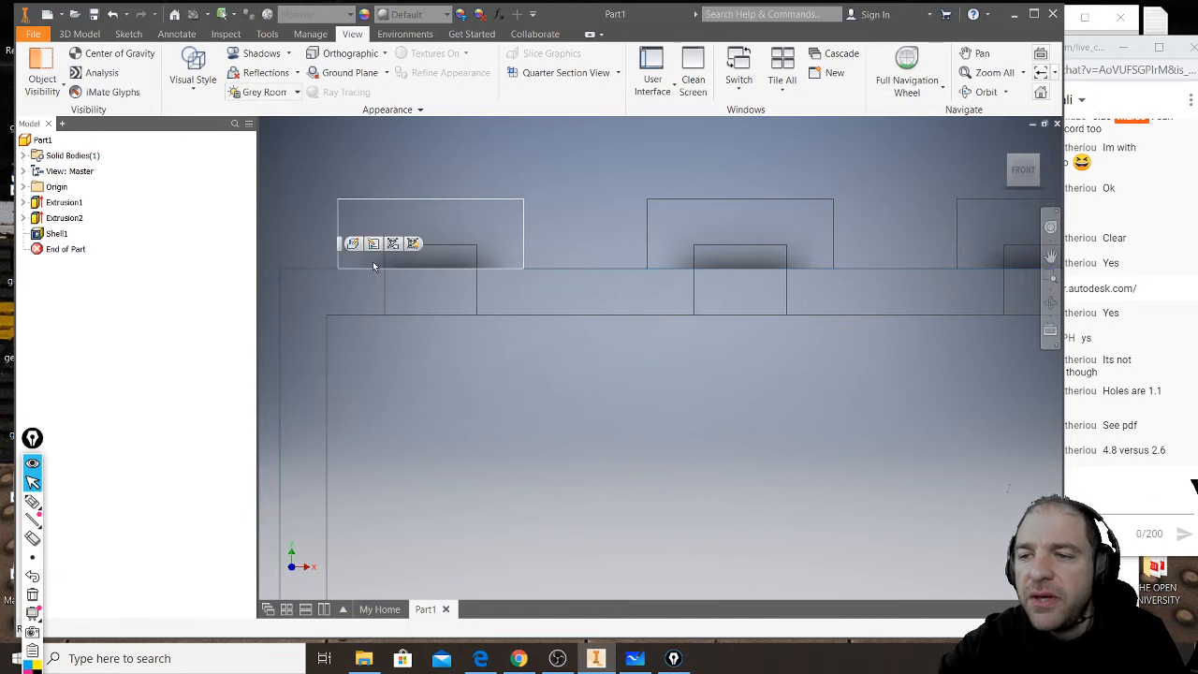
left_click(385, 268)
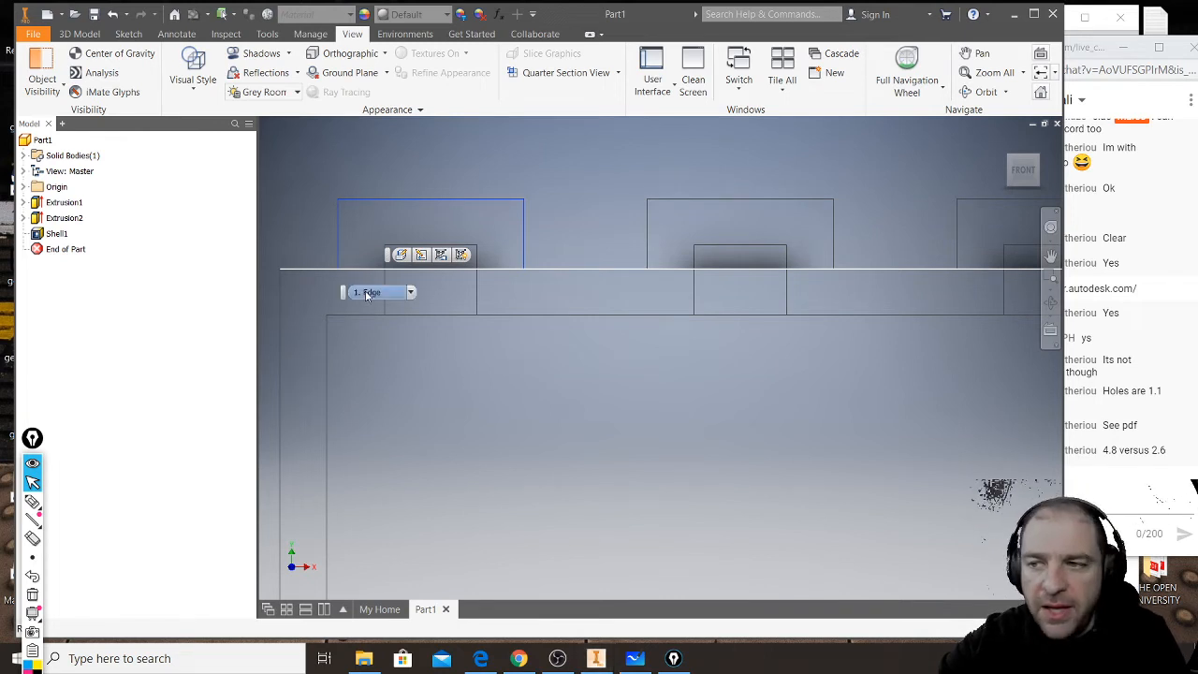
scroll(635, 356, "down", 4)
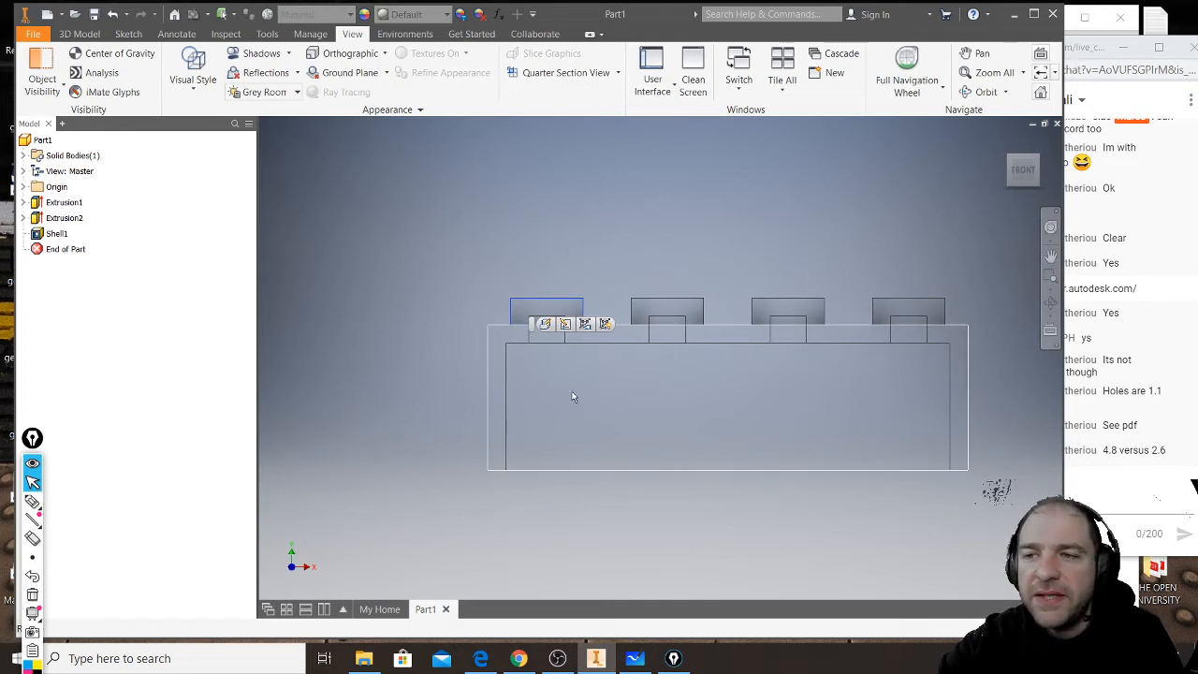
left_click(487, 278)
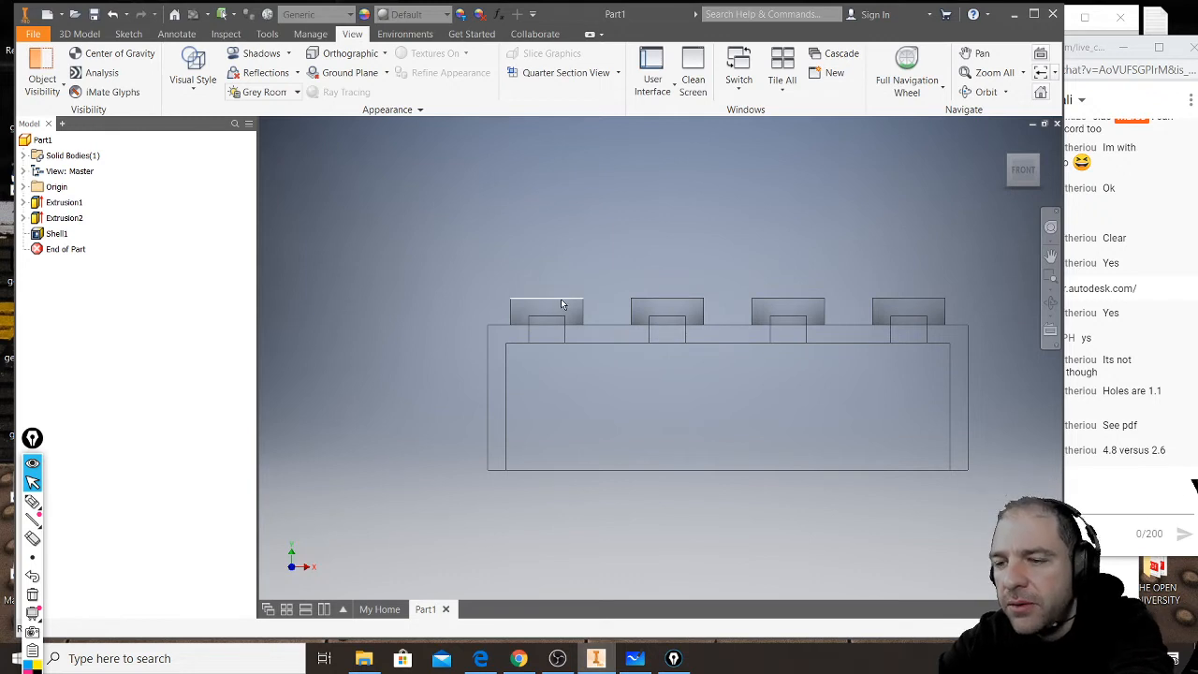
- Set the visual style back to Shaded with Edges and show the brick's open underside
left_click(194, 83)
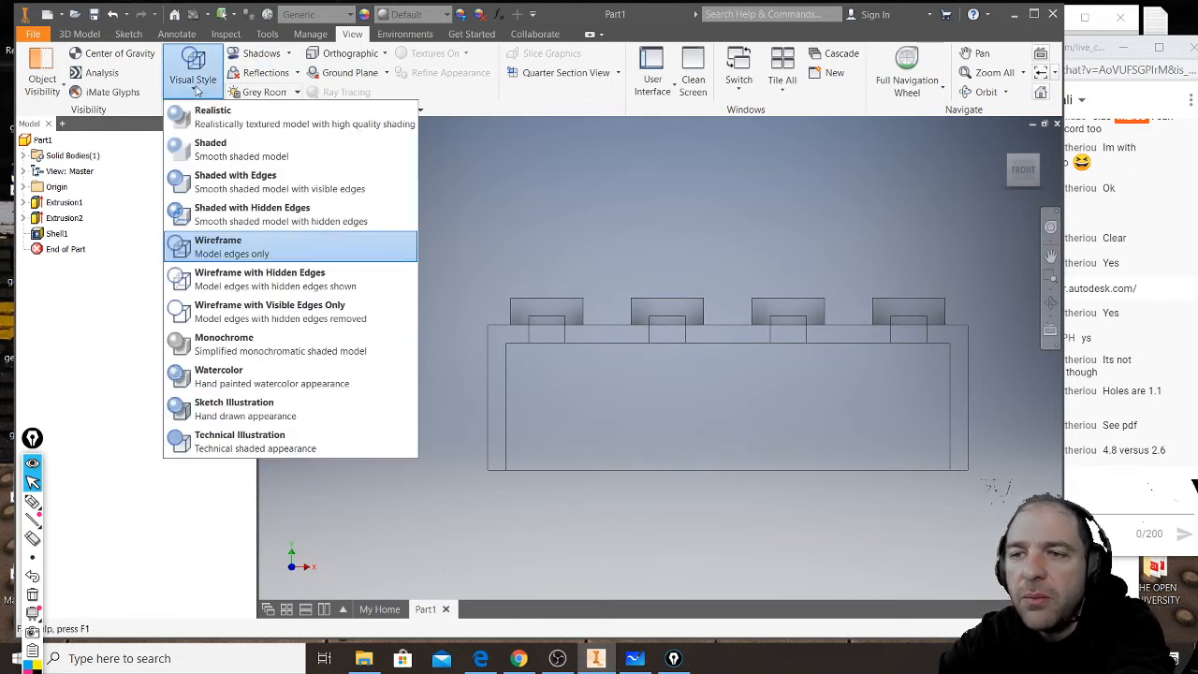
left_click(232, 192)
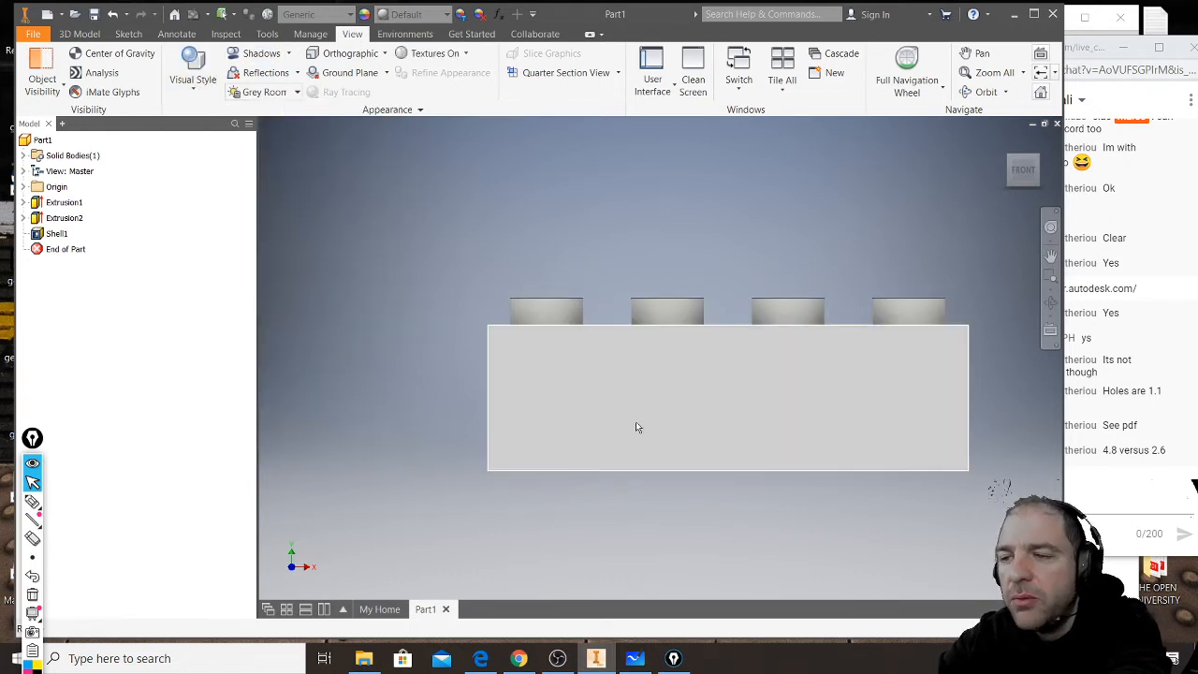
middle_click_drag(703, 466, 670, 393, "shift")
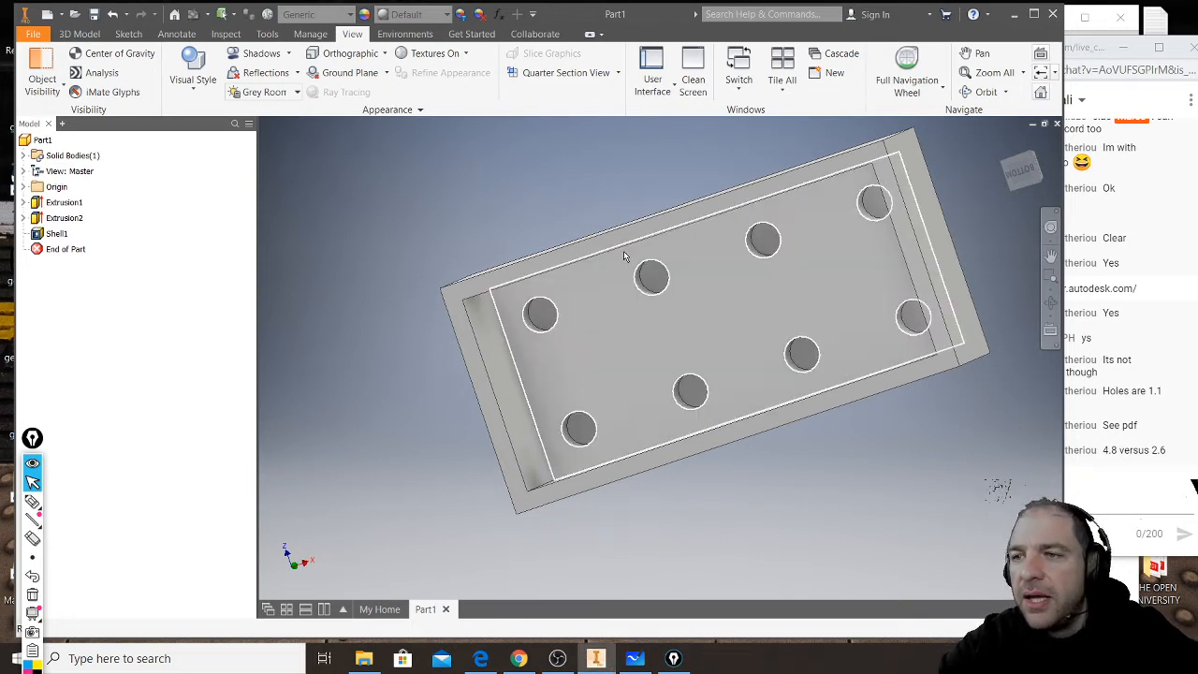
- Edit the existing shell feature and set its wall thickness to 1 mm
mouse_move(644, 275)
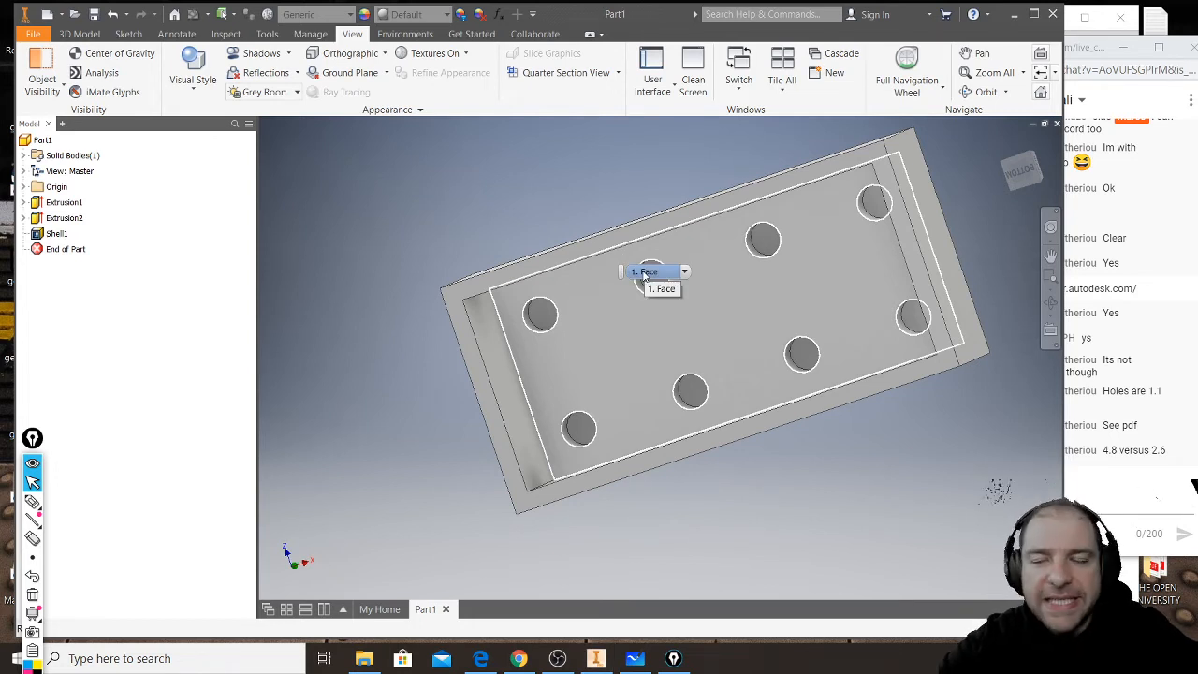
scroll(405, 256, "up", 3)
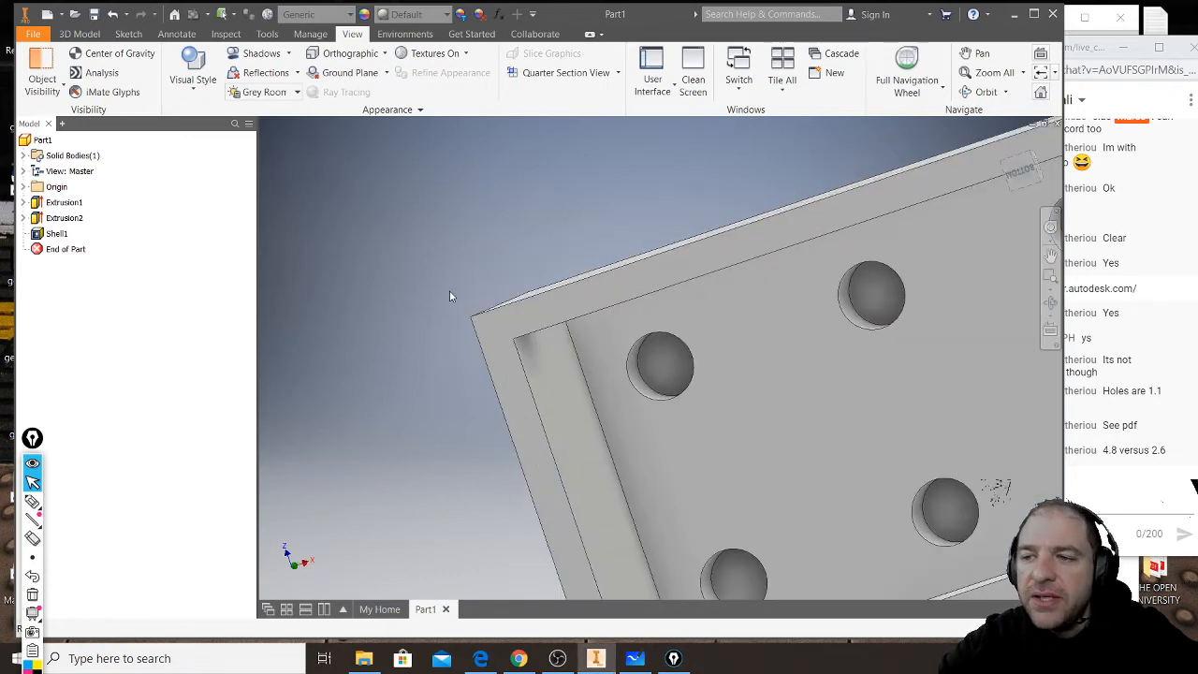
left_click(43, 238)
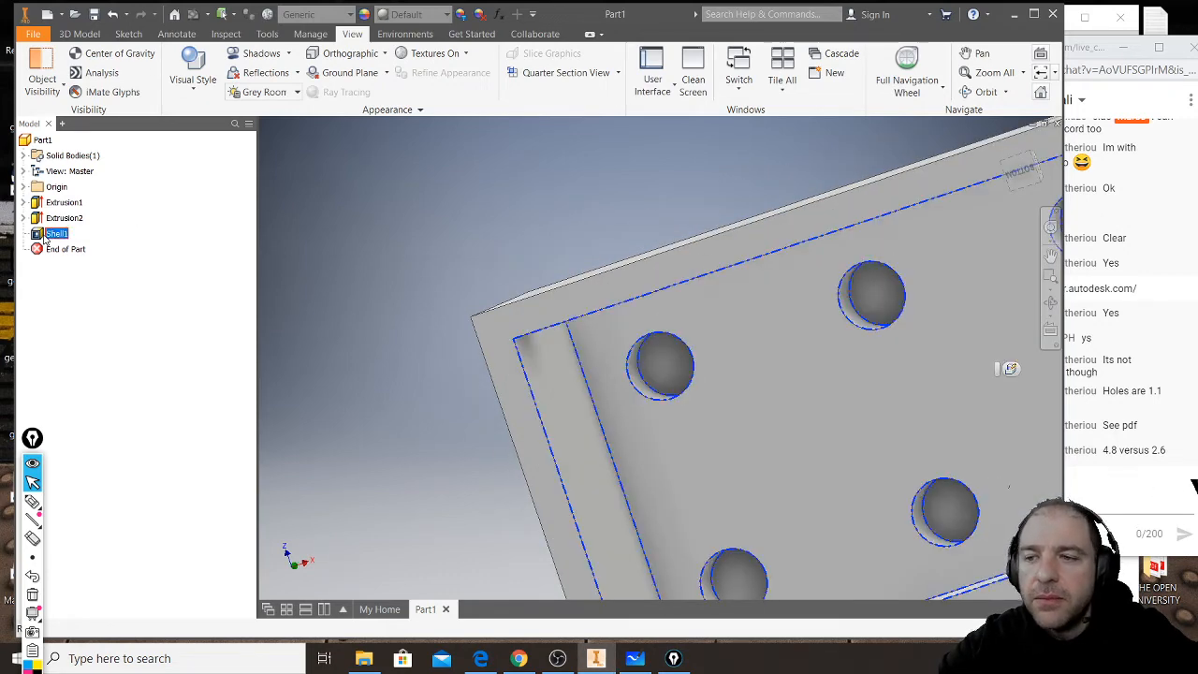
scroll(427, 332, "down", 2)
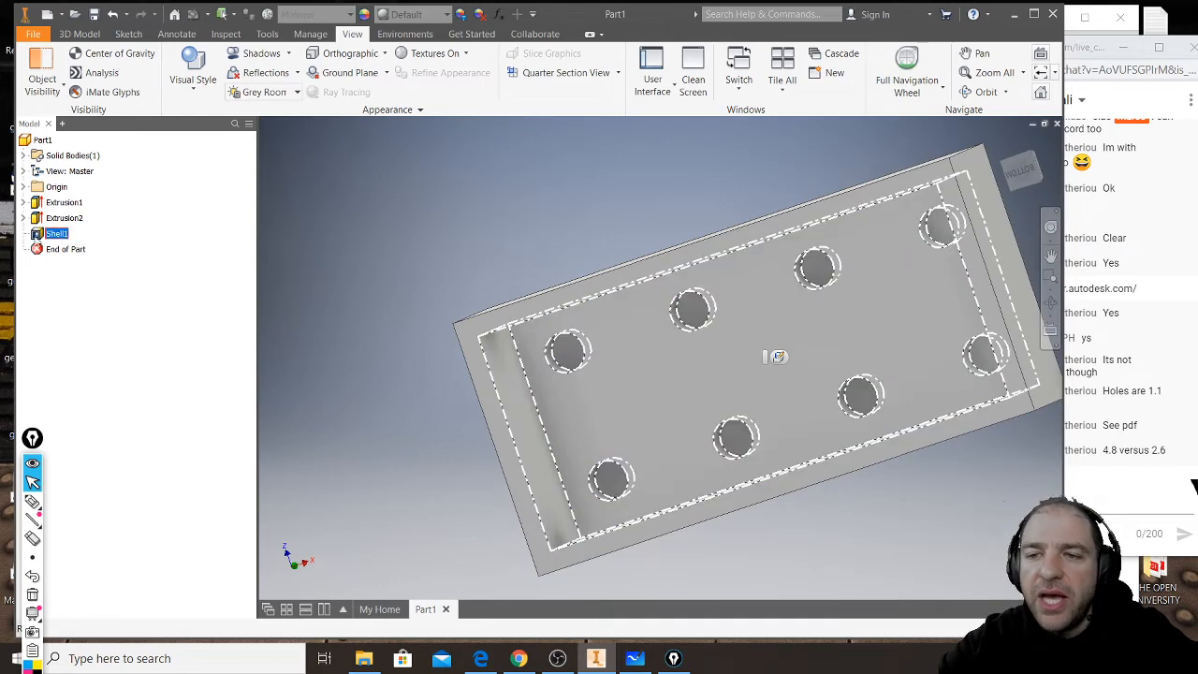
double_click(39, 239)
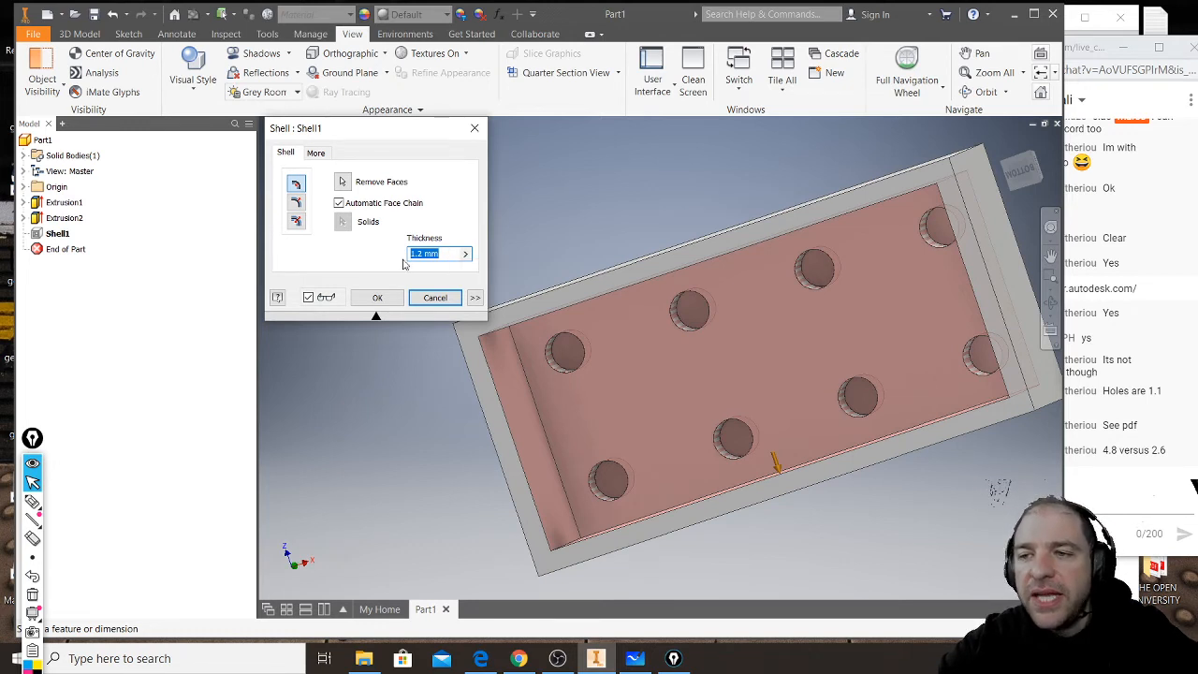
left_click(324, 152)
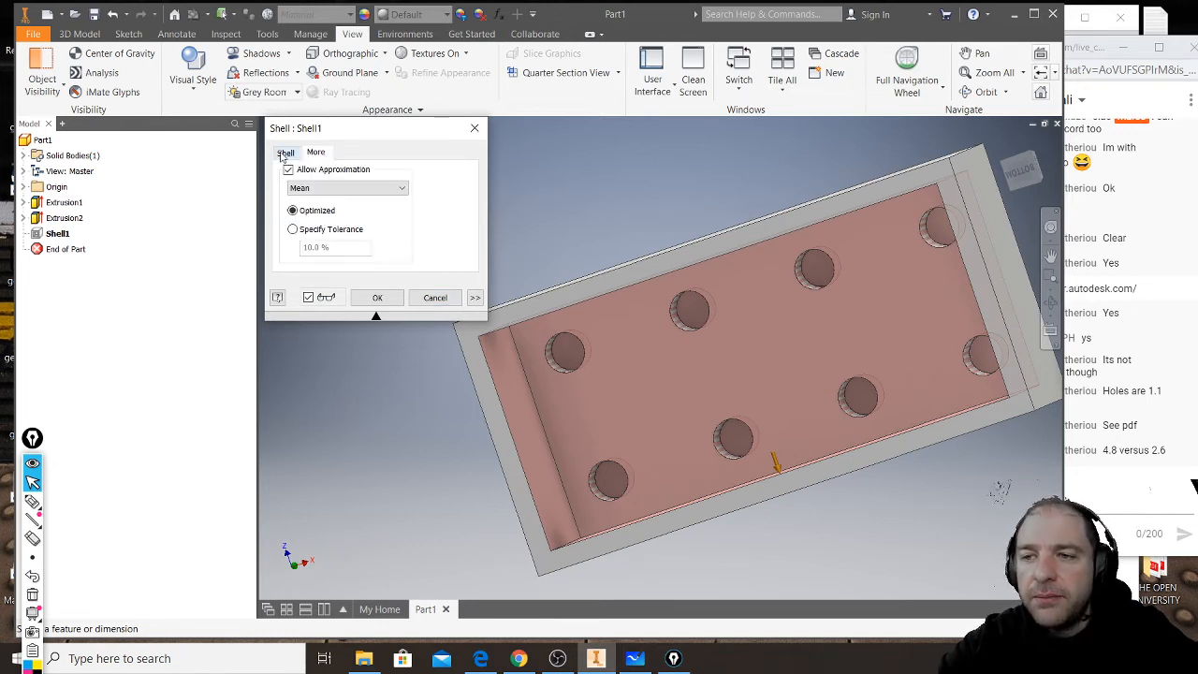
left_click(284, 153)
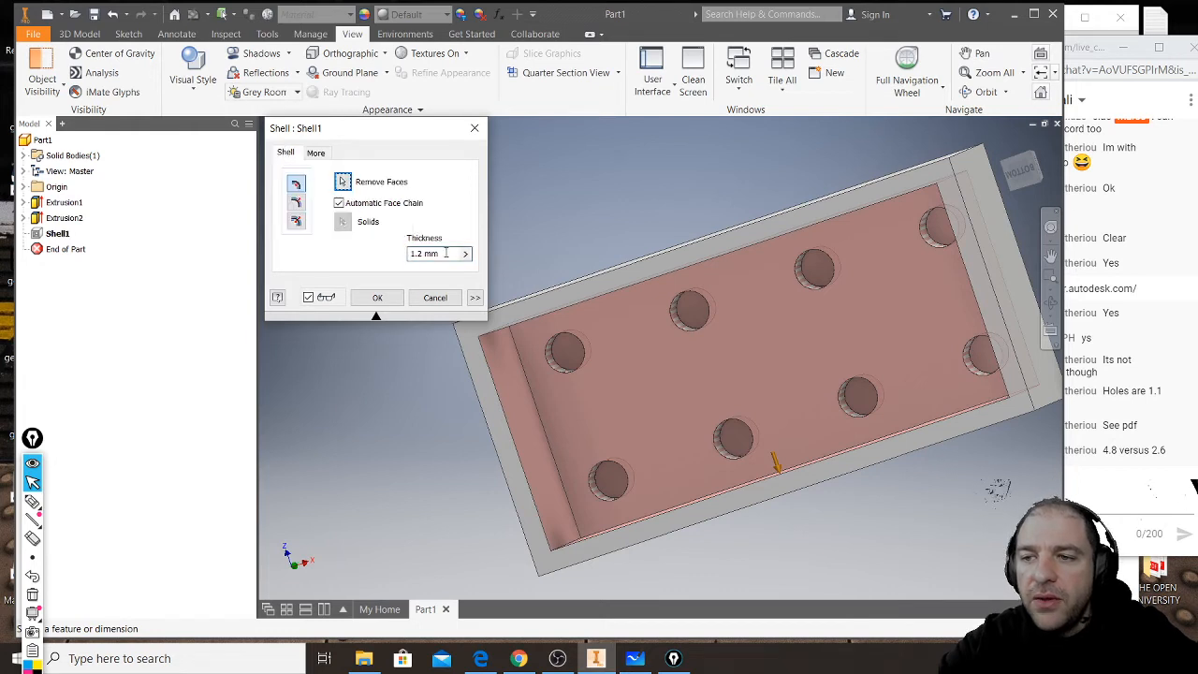
left_click_drag(440, 253, 407, 257)
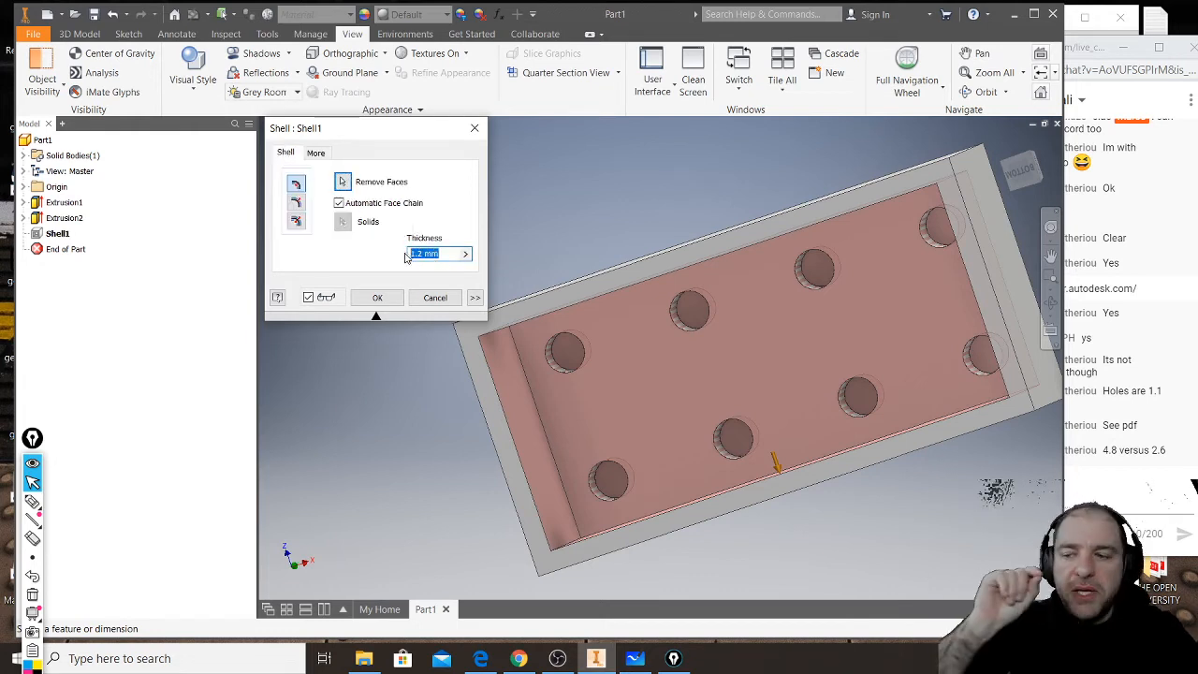
type("1")
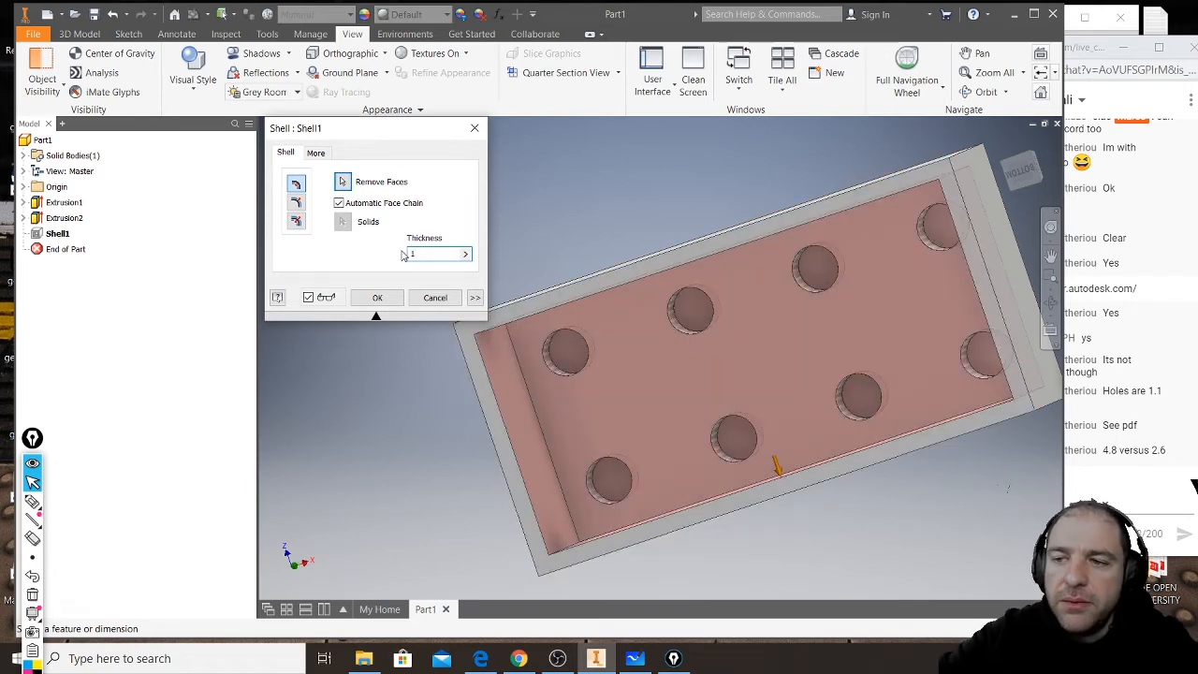
left_click(393, 299)
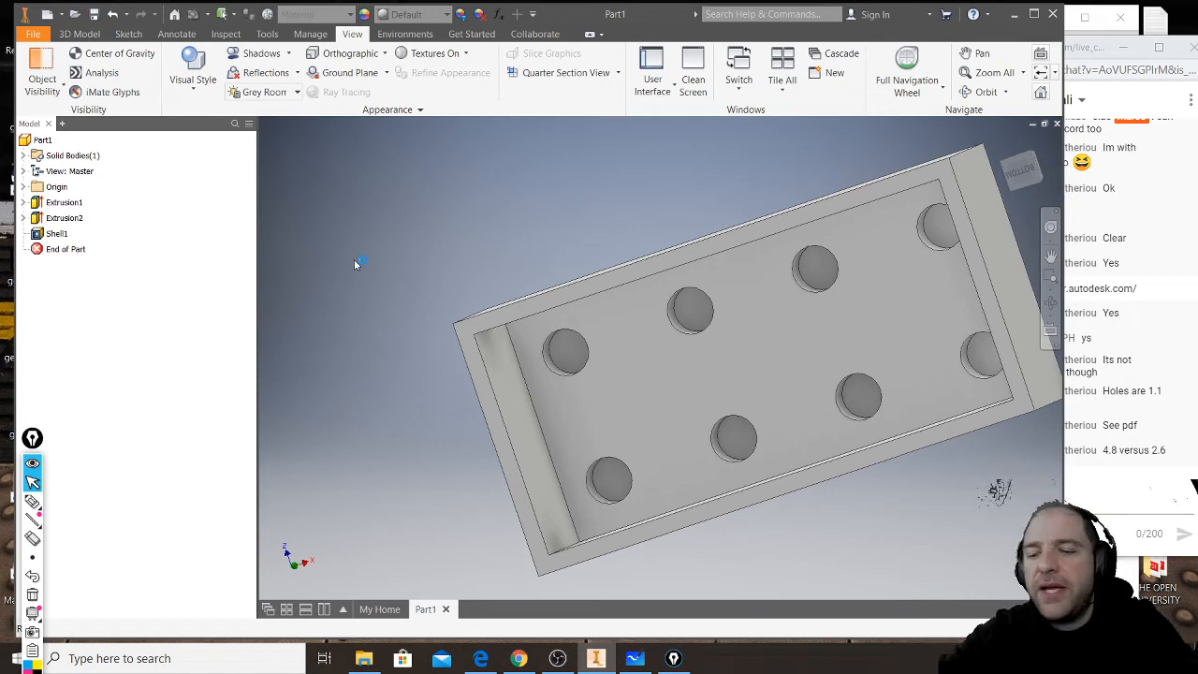
- Start a new 2D sketch on the flat inner face of the brick's top wall, around the stud recesses
middle_click_drag(509, 314, 466, 295)
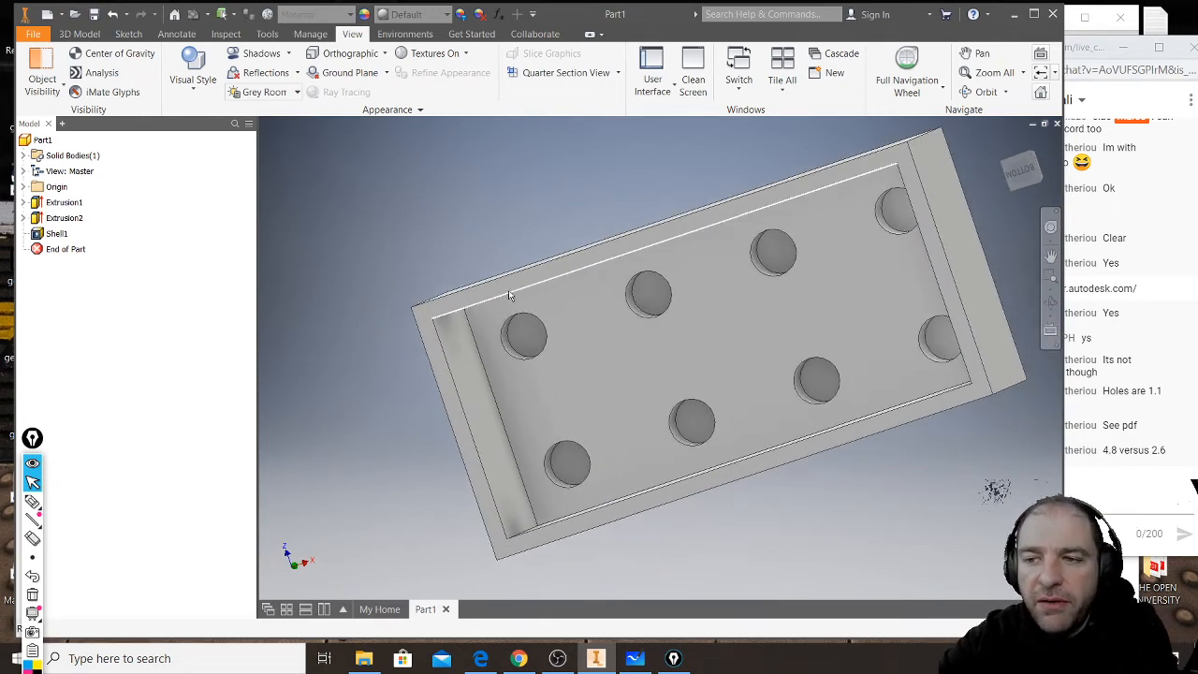
scroll(522, 335, "up", 6)
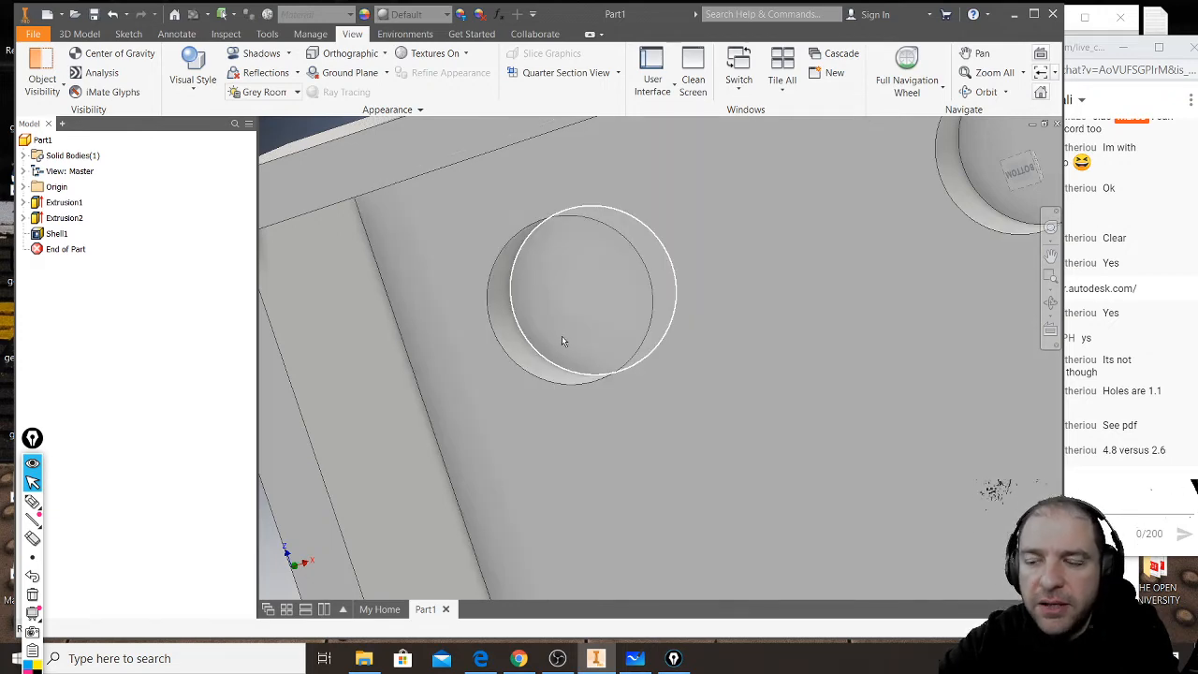
scroll(559, 338, "down", 3)
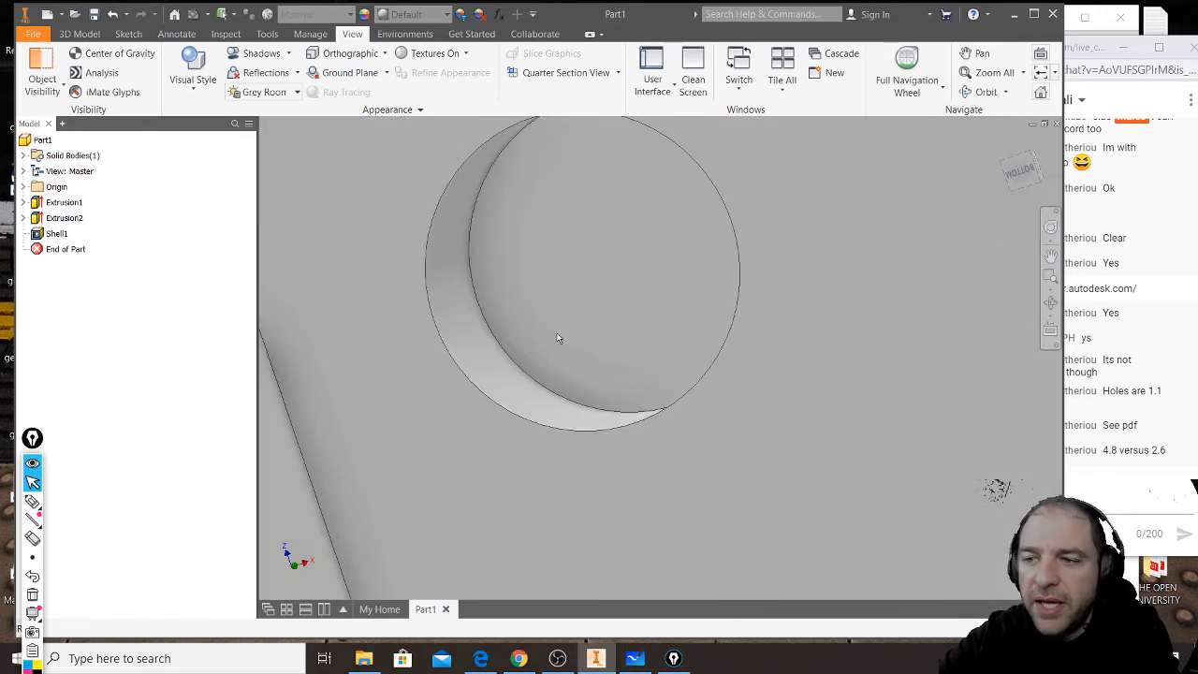
scroll(559, 339, "up", 7)
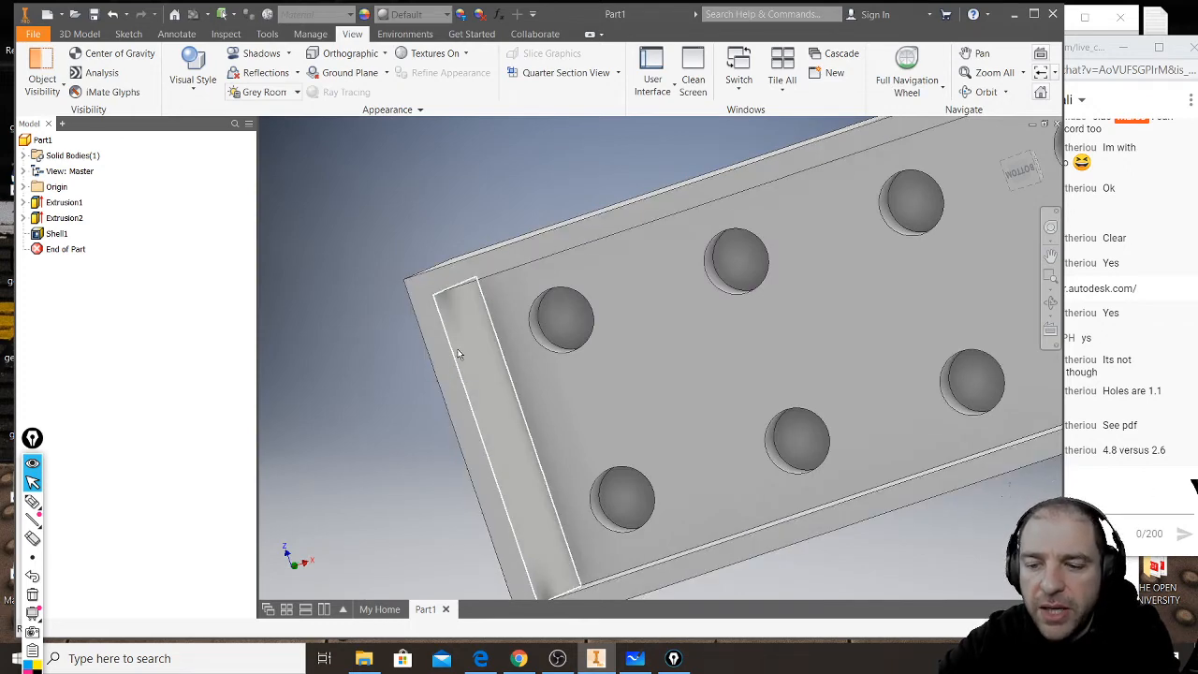
left_click(645, 361)
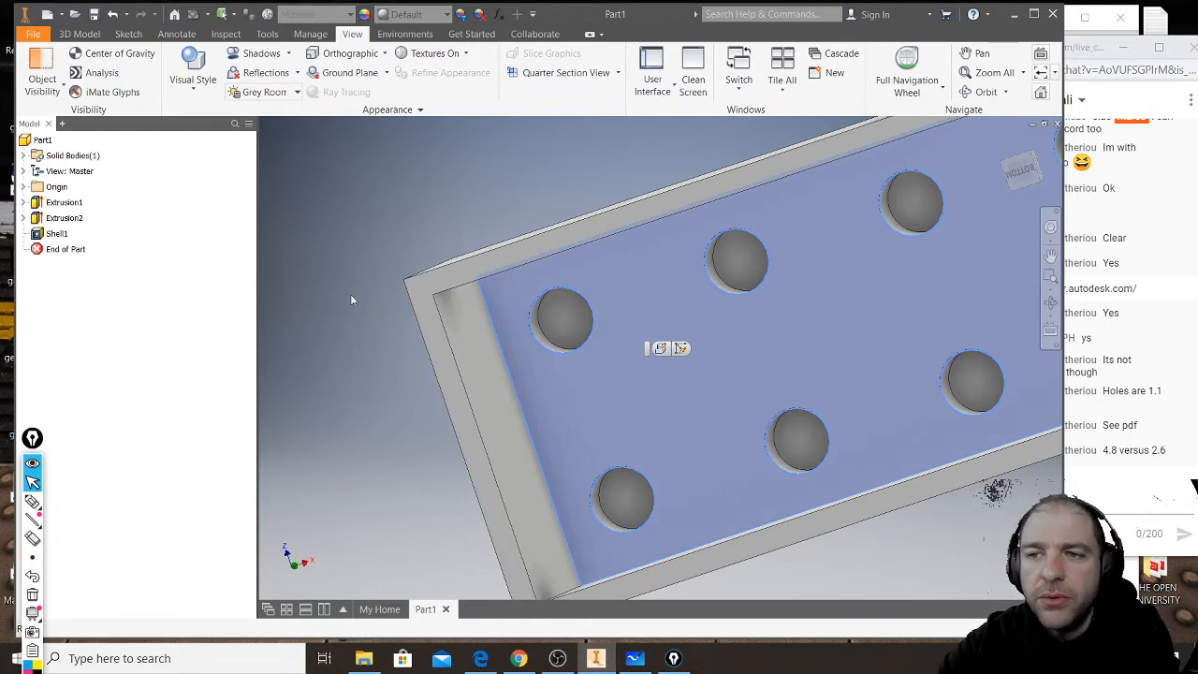
left_click(79, 34)
left_click(49, 62)
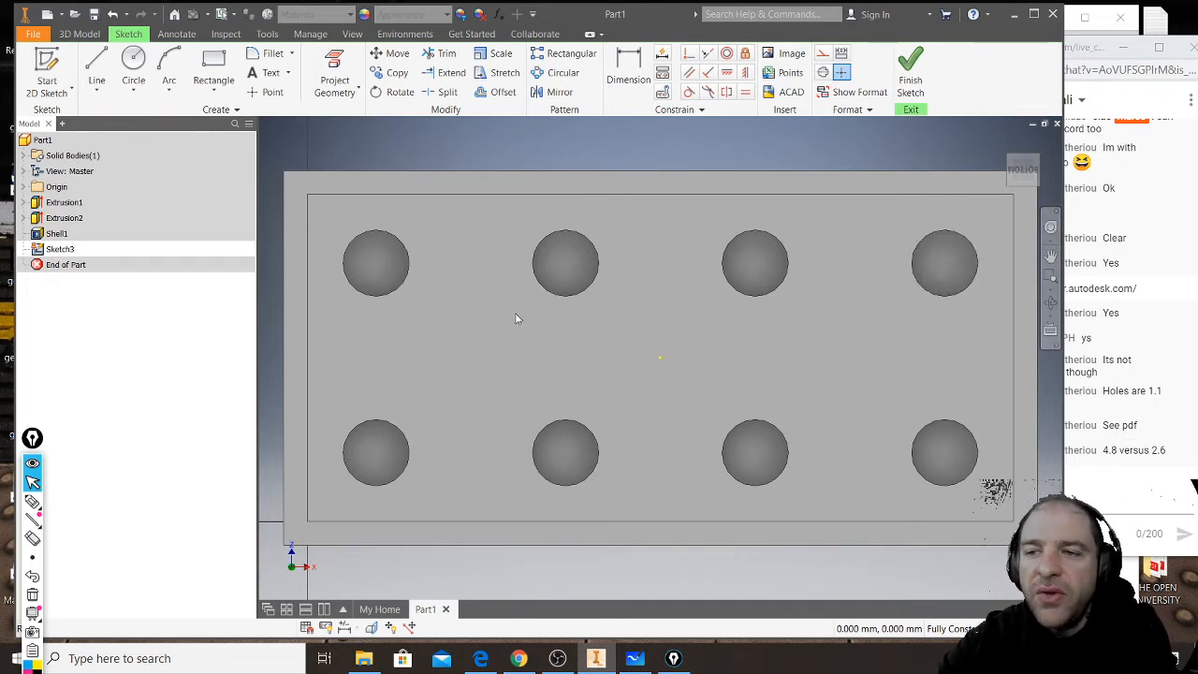
- Project the circular edges of all eight stud recesses into the sketch
middle_click_drag(736, 303, 702, 317)
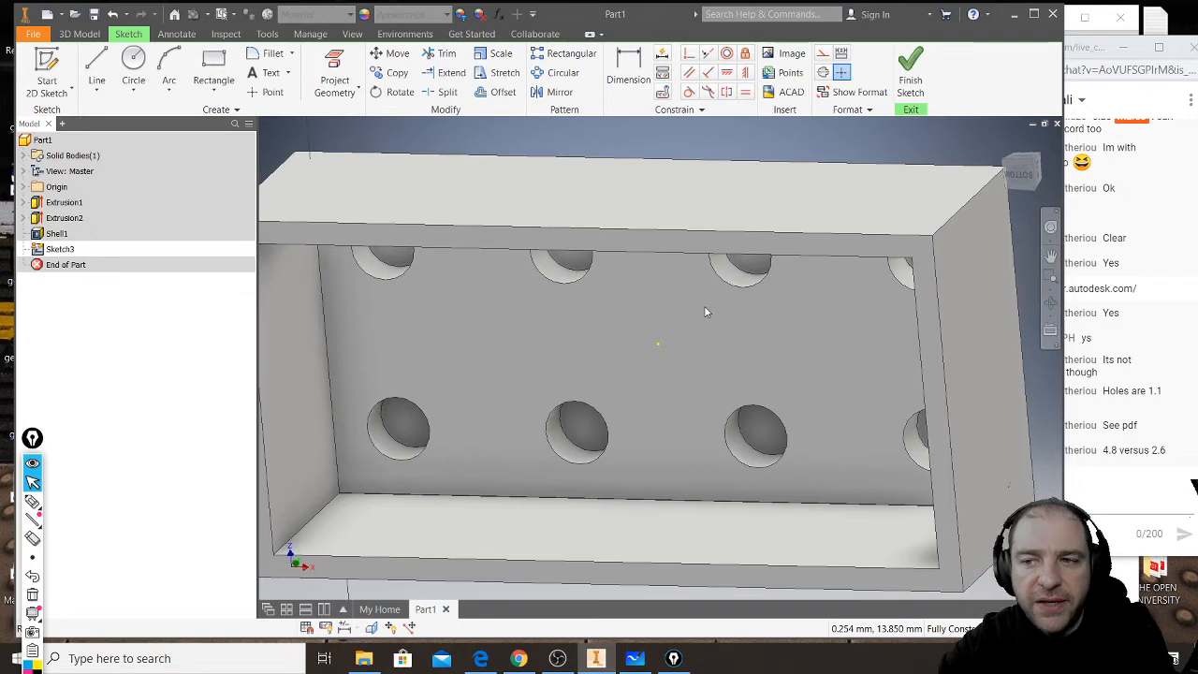
middle_click_drag(534, 375, 583, 350, "shift")
left_click(335, 70)
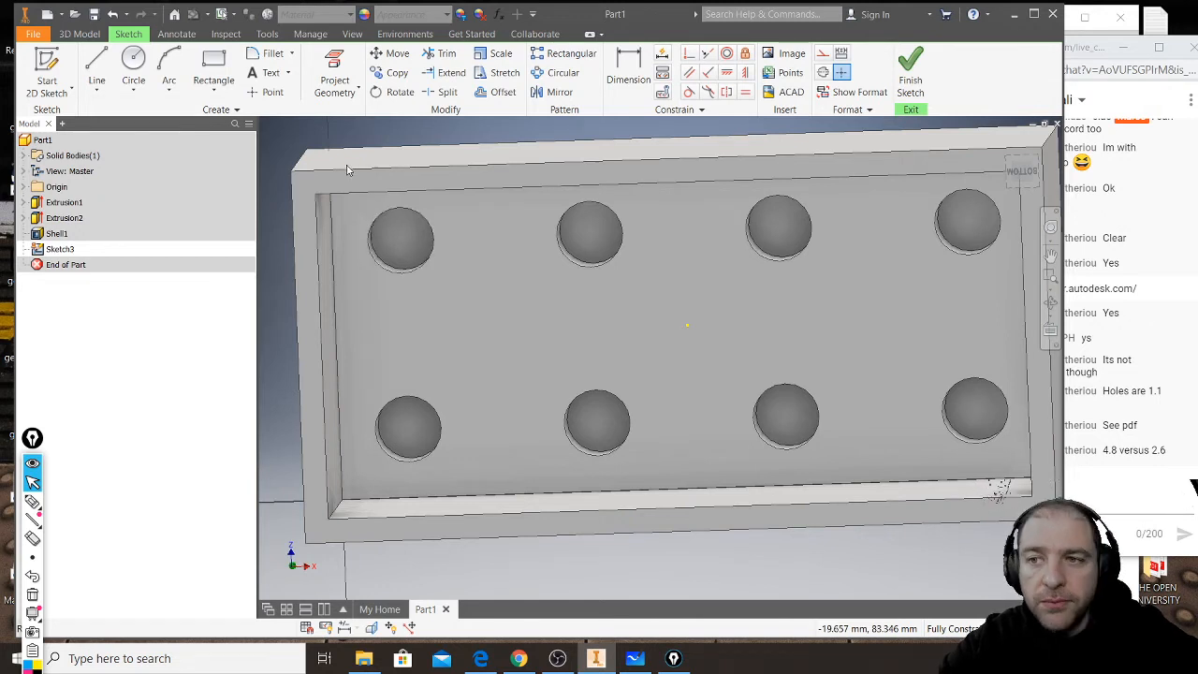
left_click(336, 64)
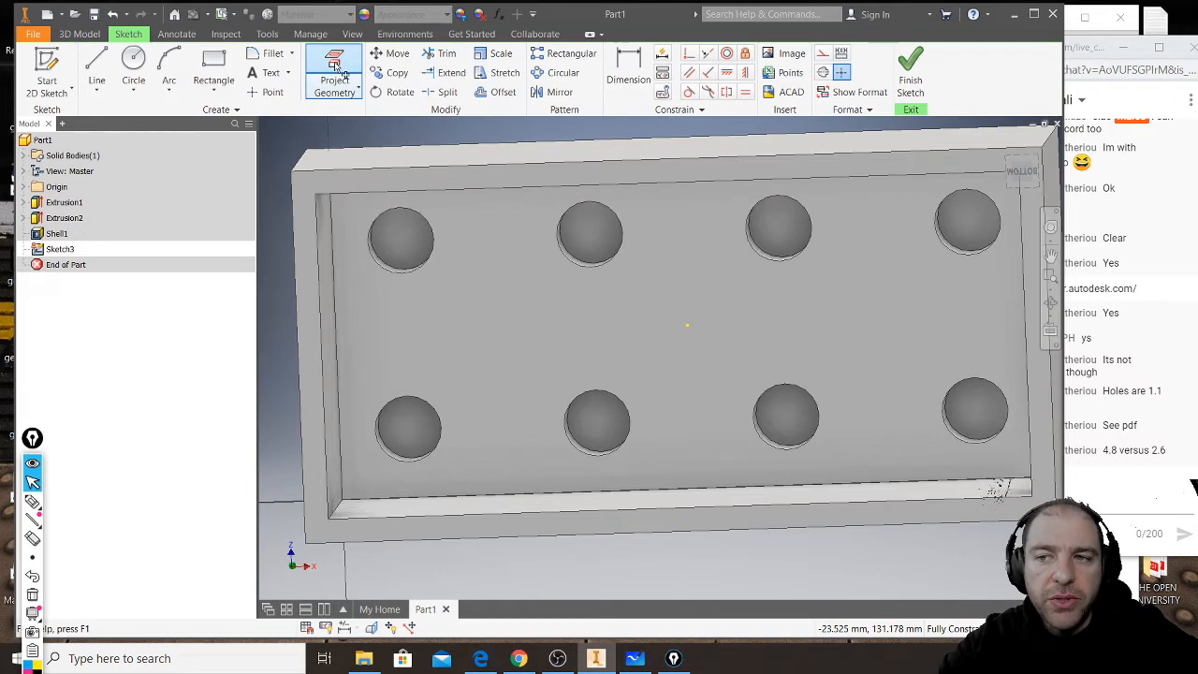
left_click(394, 274)
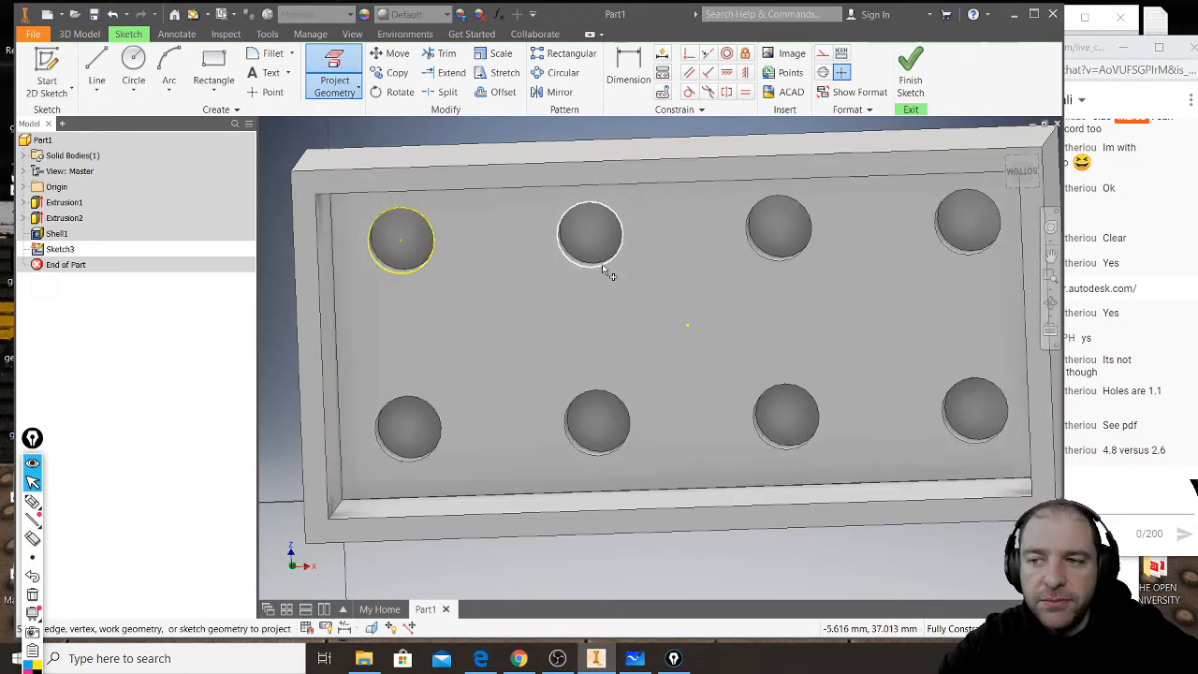
left_click(603, 268)
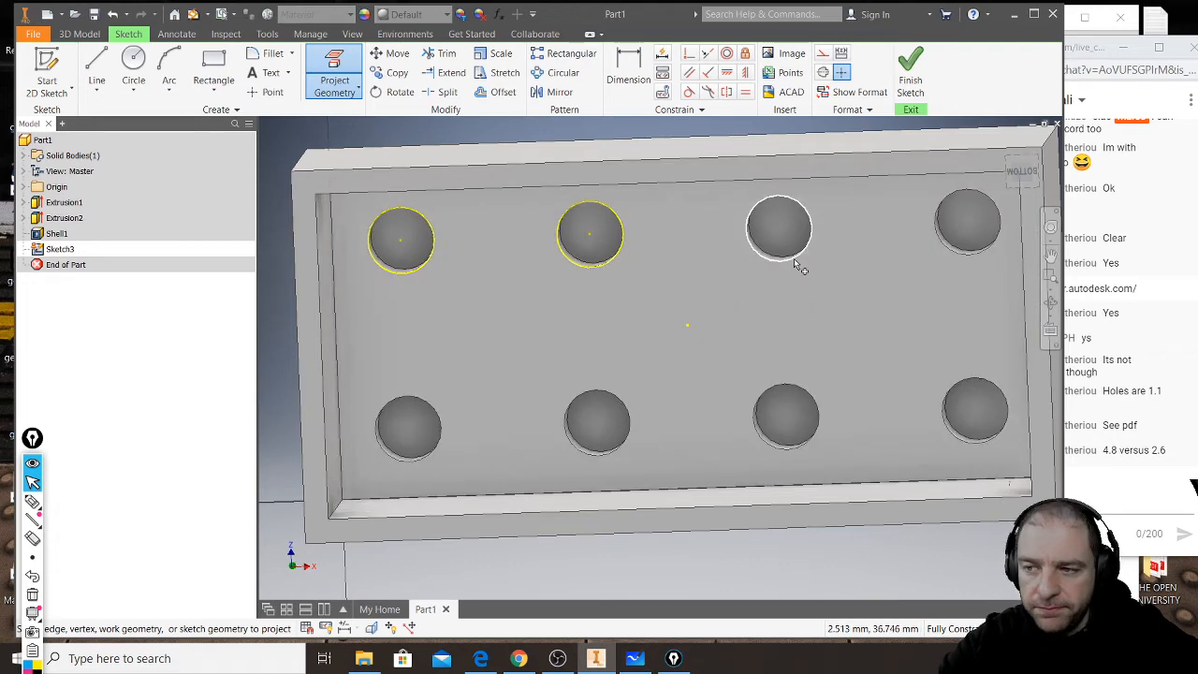
left_click(795, 261)
left_click(977, 264)
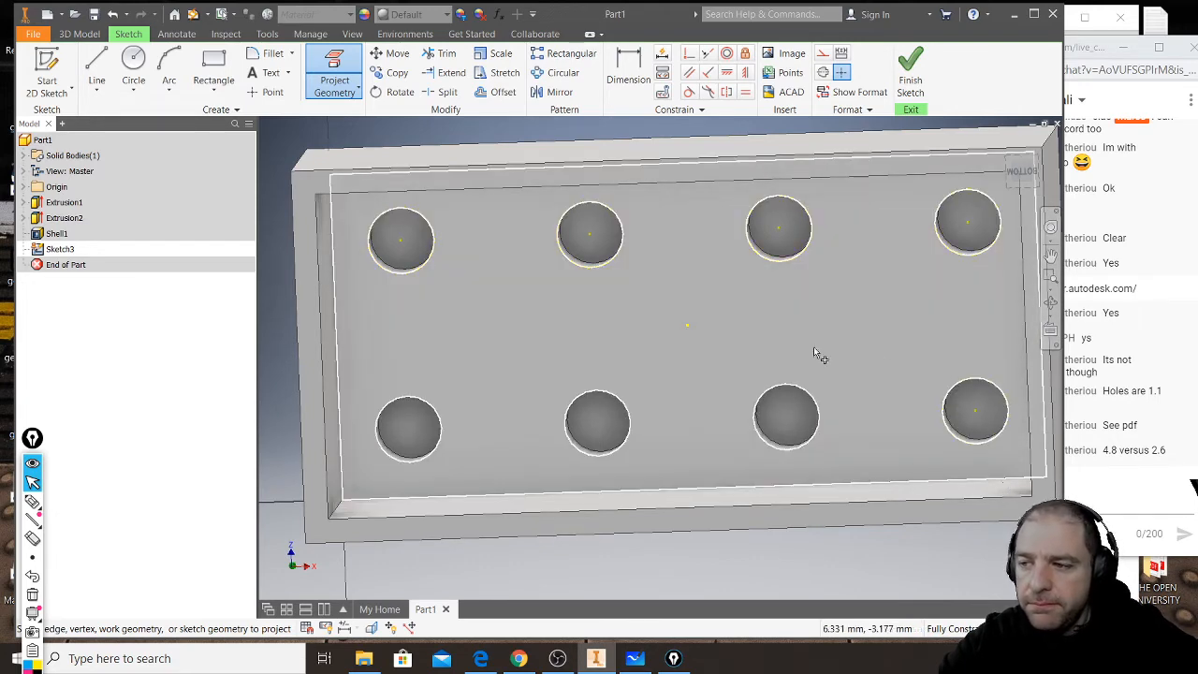
left_click(779, 391)
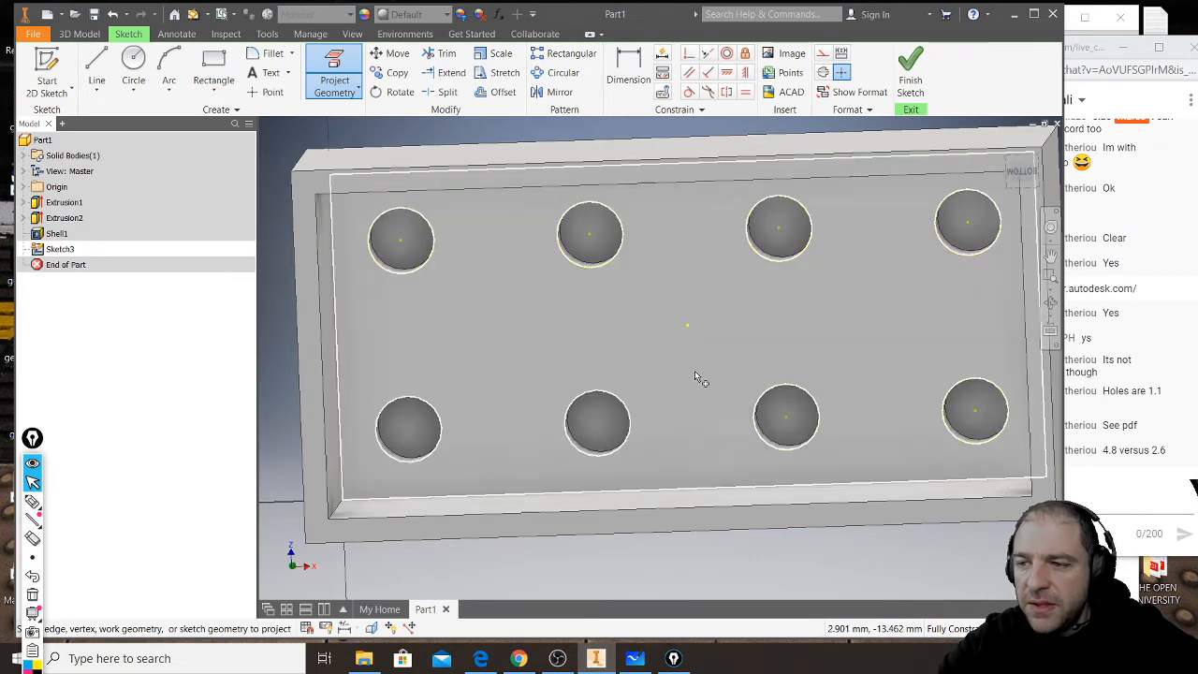
left_click(607, 397)
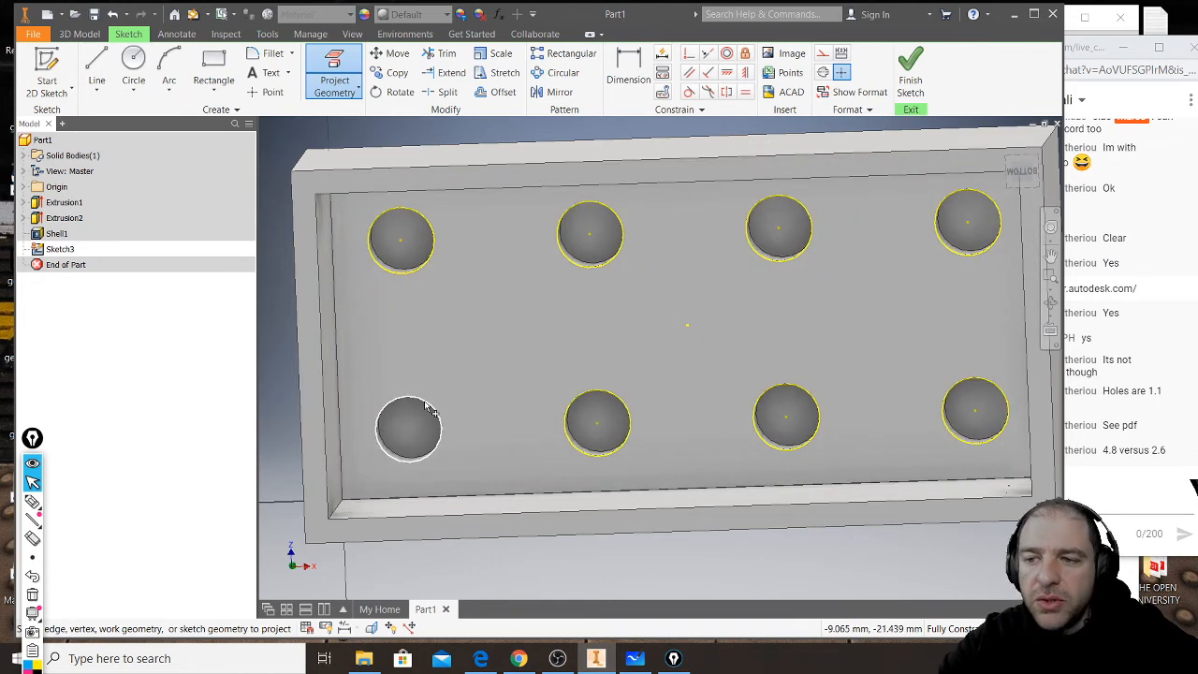
left_click(426, 407)
mouse_move(537, 382)
middle_mouse_down("shift")
mouse_move(535, 397)
mouse_move(507, 385)
mouse_move(594, 369)
mouse_move(599, 353)
mouse_move(581, 356)
mouse_move(590, 375)
mouse_move(577, 383)
mouse_move(543, 368)
mouse_move(550, 383)
middle_mouse_up("shift")
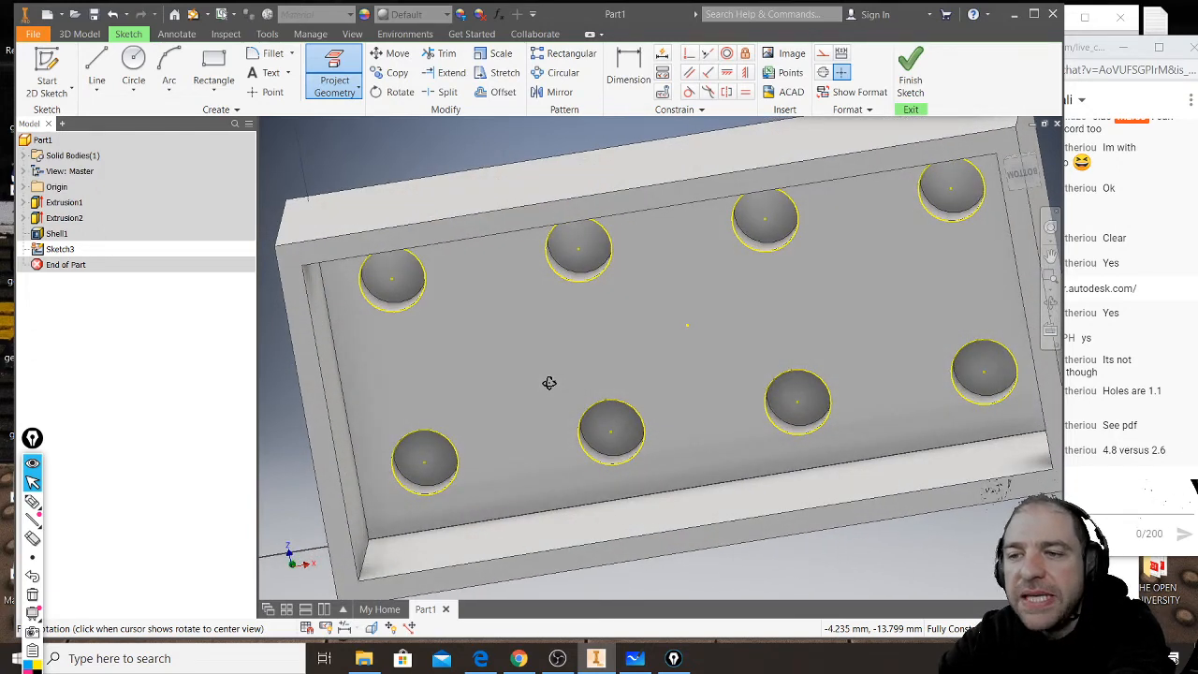
middle_click_drag(549, 383, 549, 383, "shift")
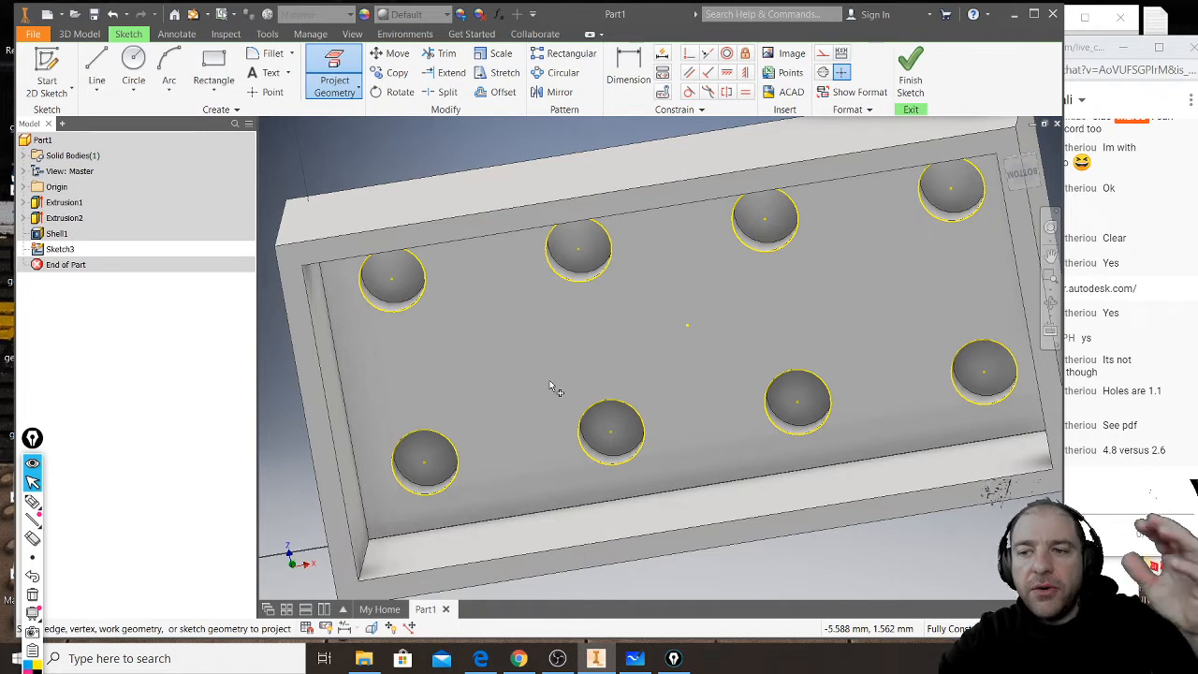
- Measure the diameter of the first stud recess's circular edge
mouse_move(567, 402)
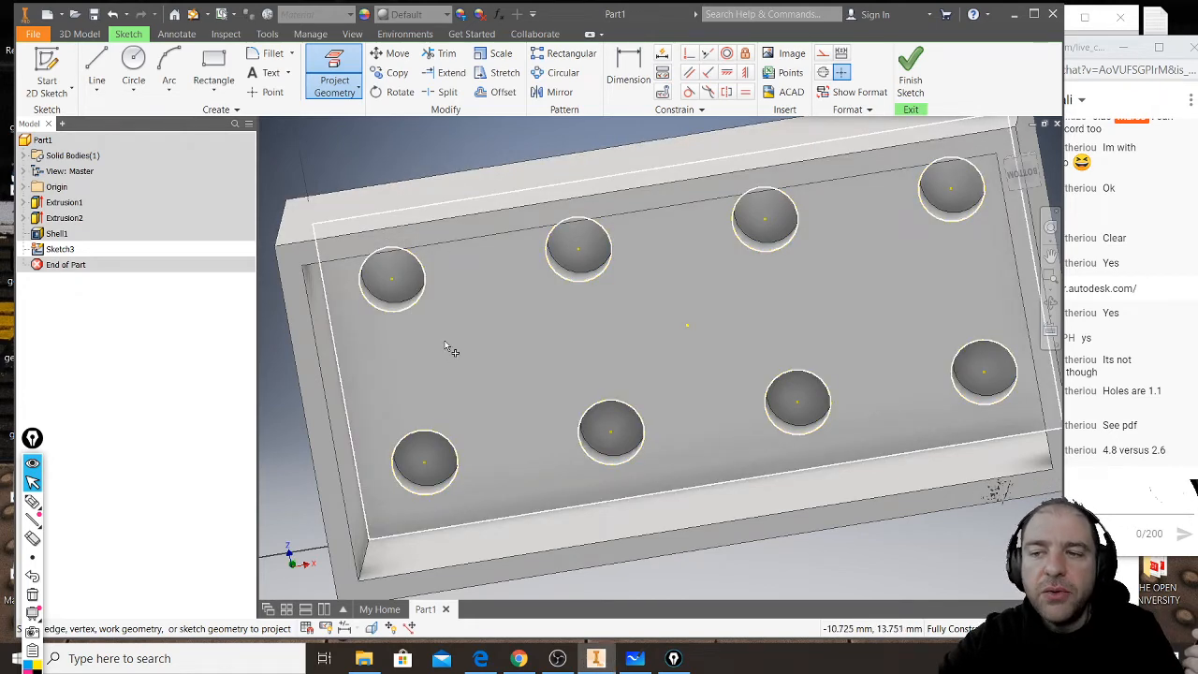
mouse_move(467, 365)
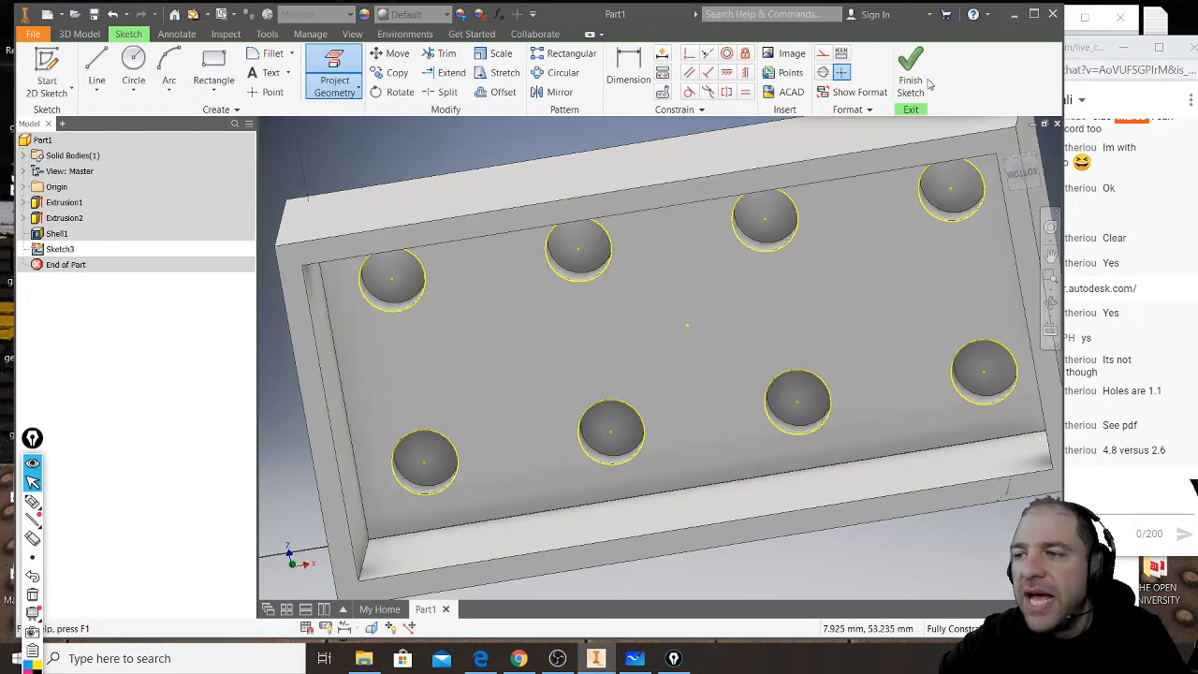
left_click(504, 94)
scroll(393, 323, "up", 3)
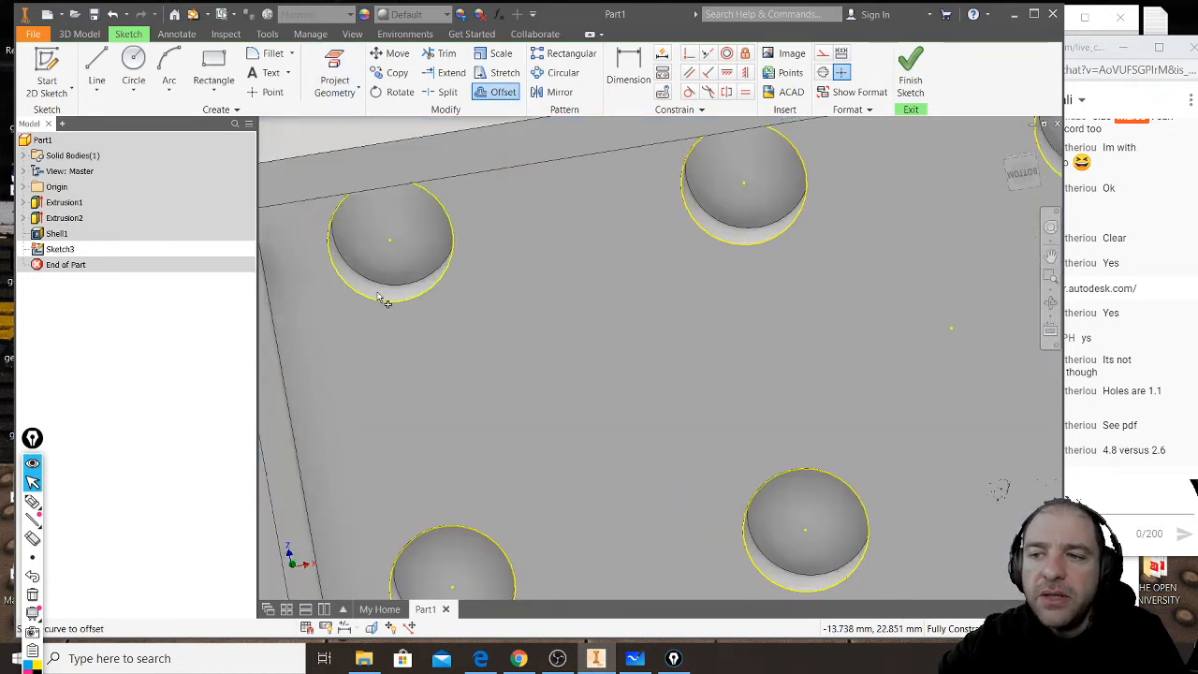
left_click(625, 77)
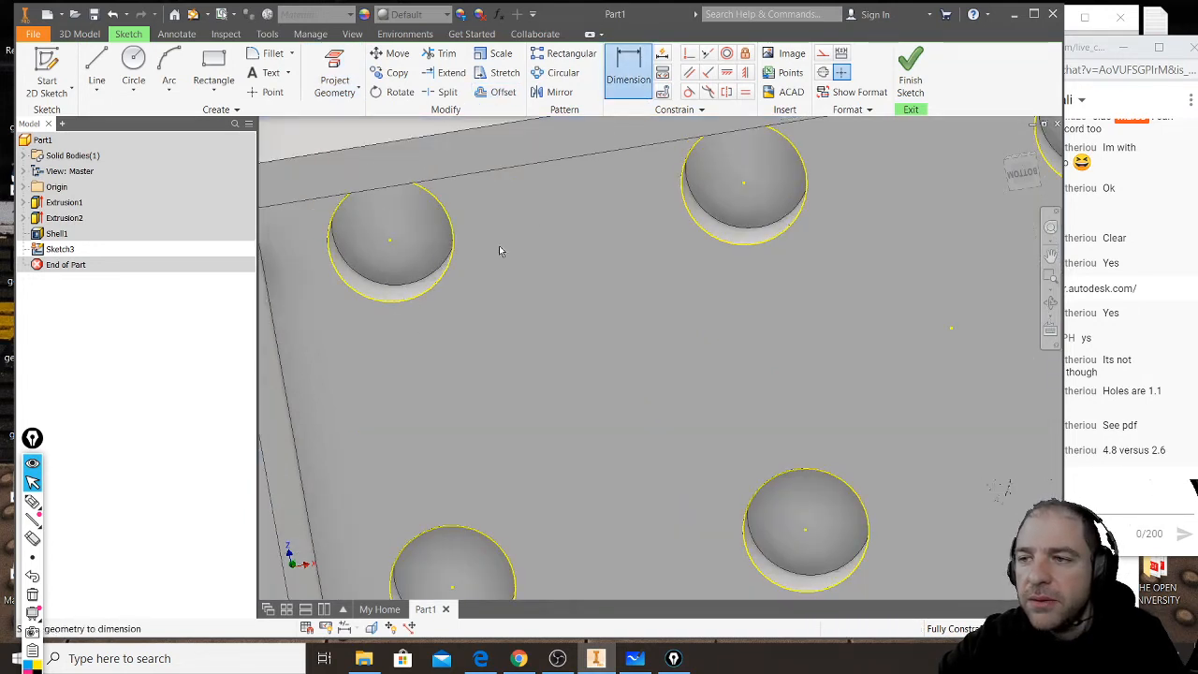
left_click(225, 36)
left_click(38, 66)
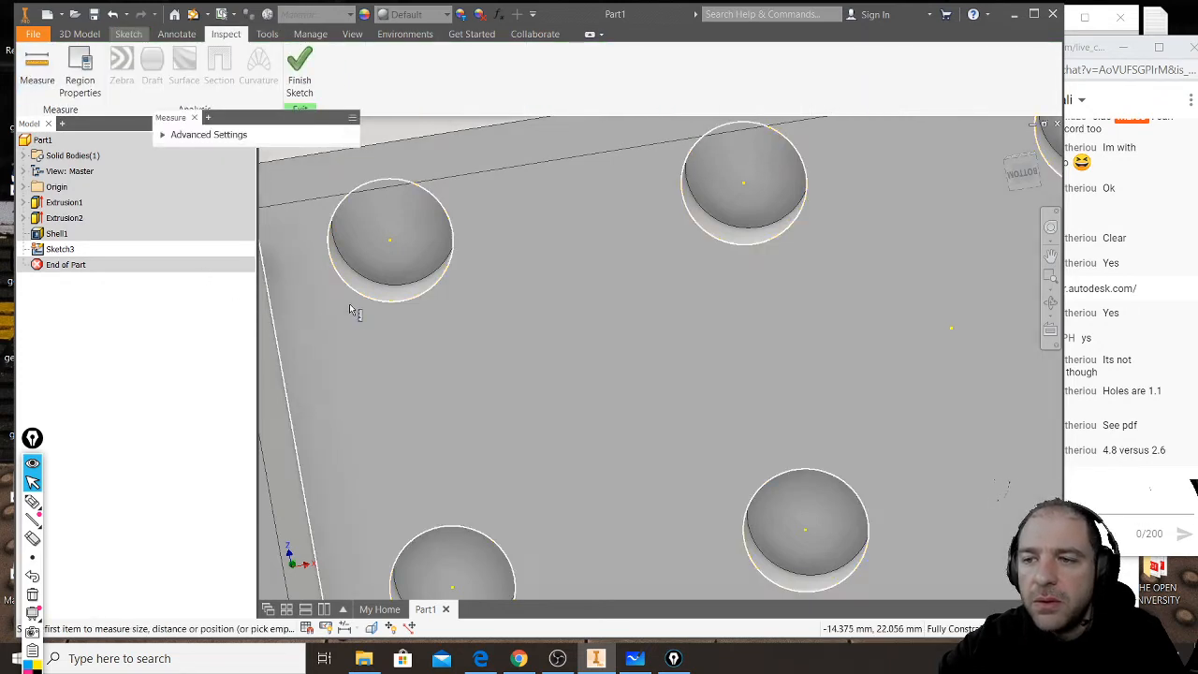
left_click(357, 295)
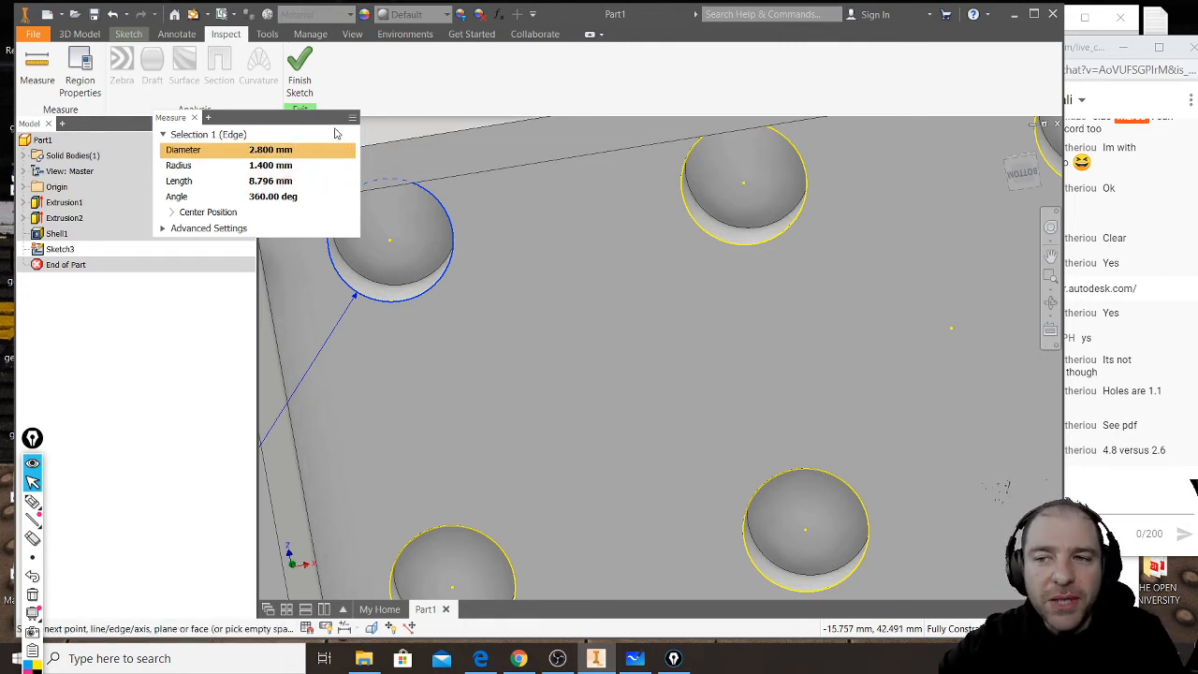
left_click(195, 118)
- Start an offset of the first stud recess's projected circle in the sketch
left_click(92, 35)
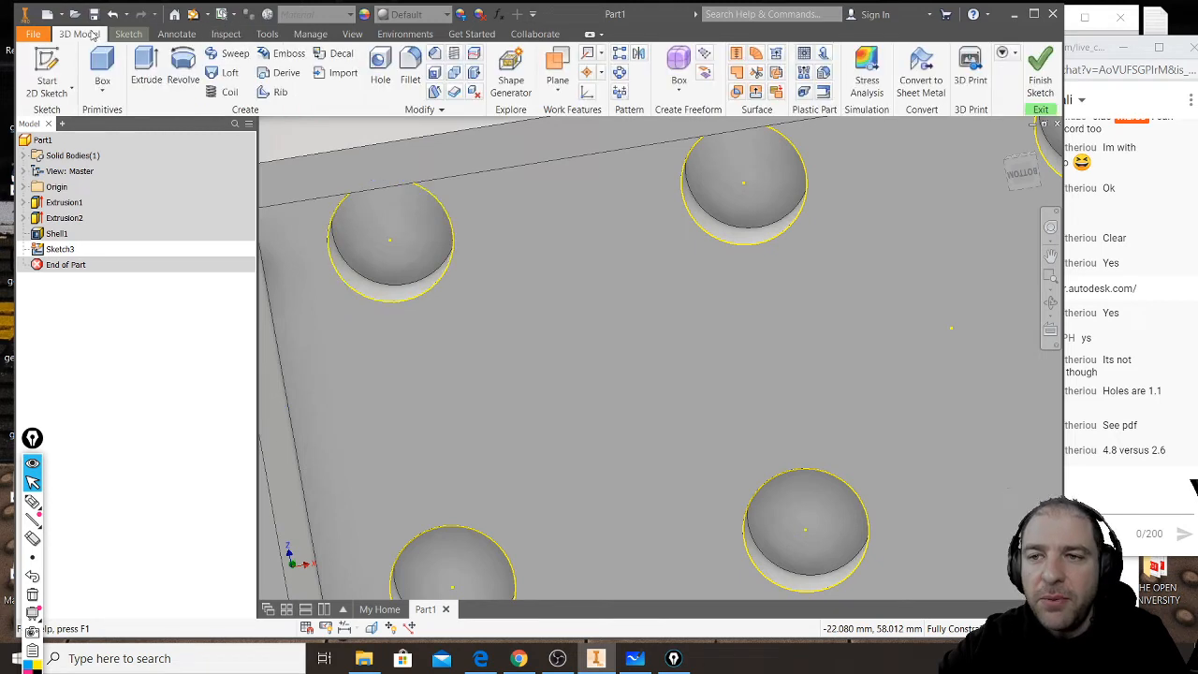
left_click(128, 35)
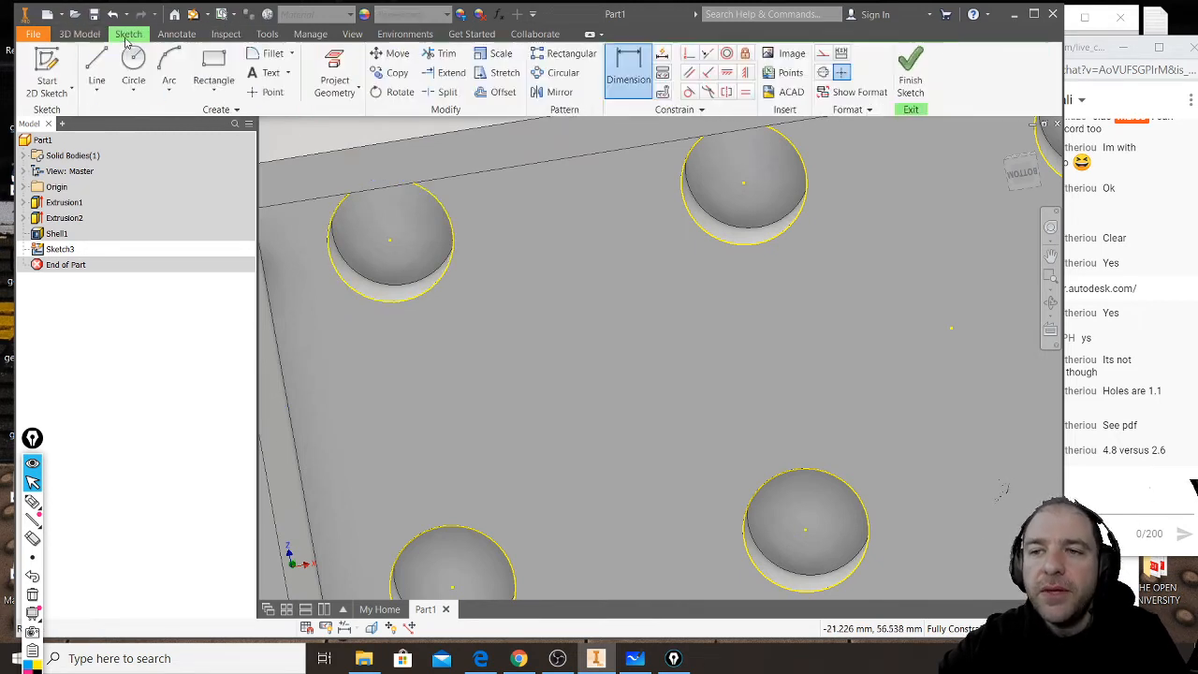
left_click(497, 94)
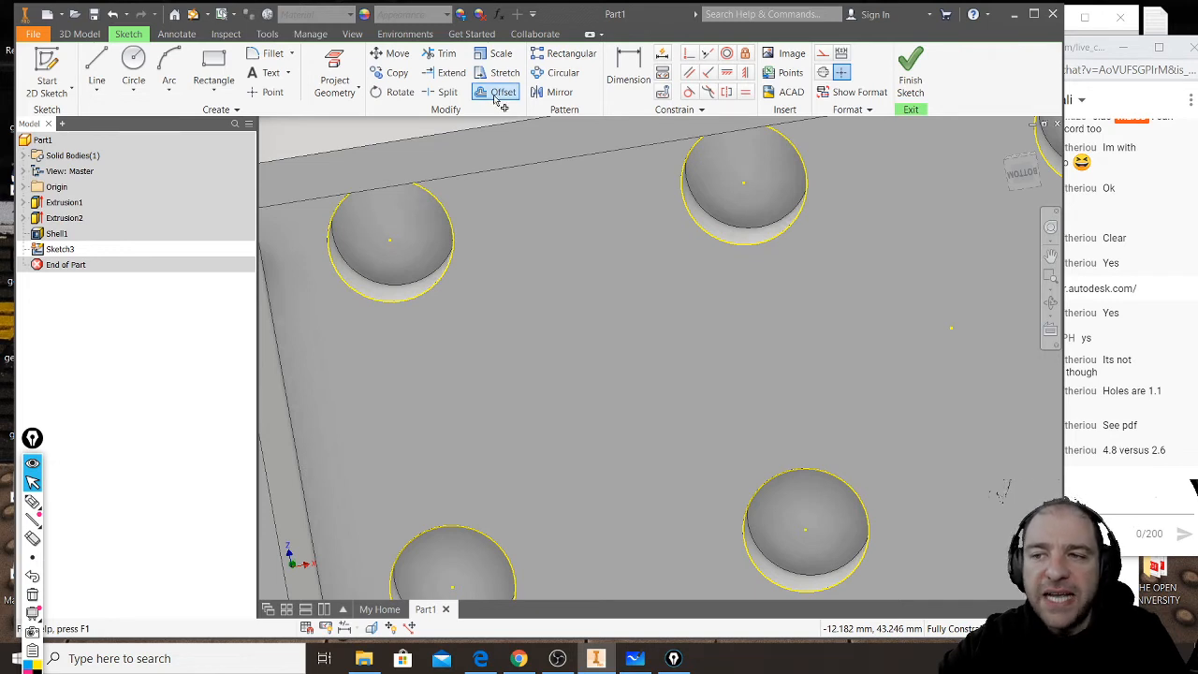
left_click(456, 242)
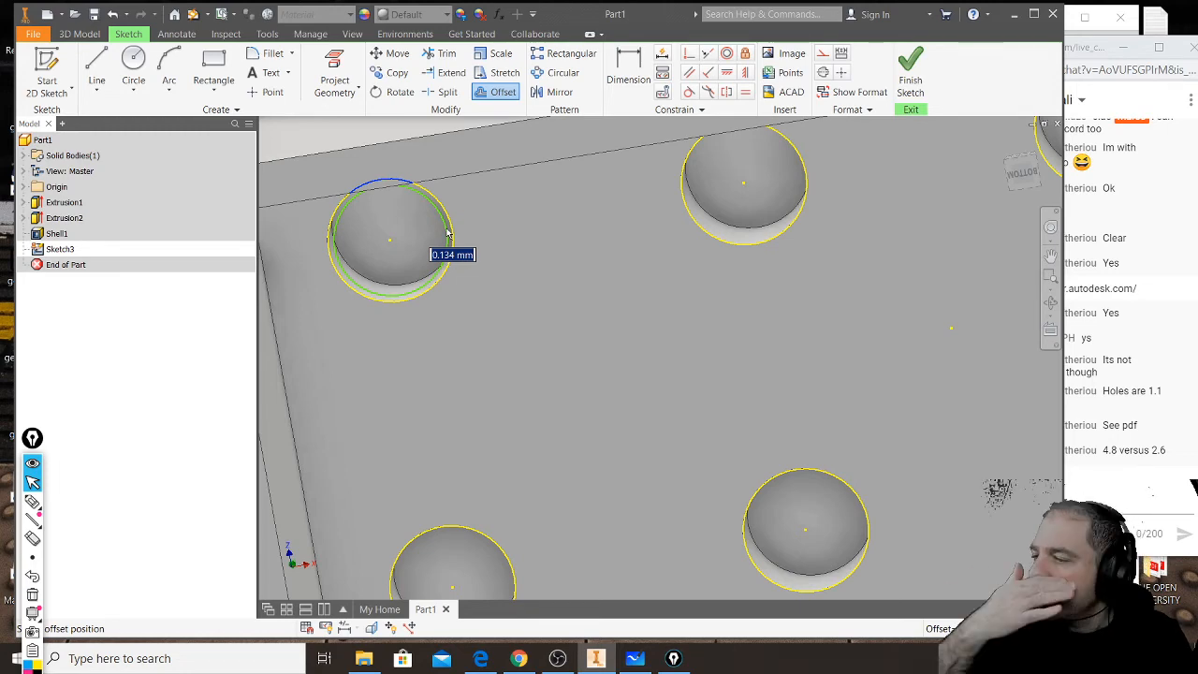
- Calculate 2.8 minus 2.6 in the Windows Calculator and return to Inventor
left_click(19, 658)
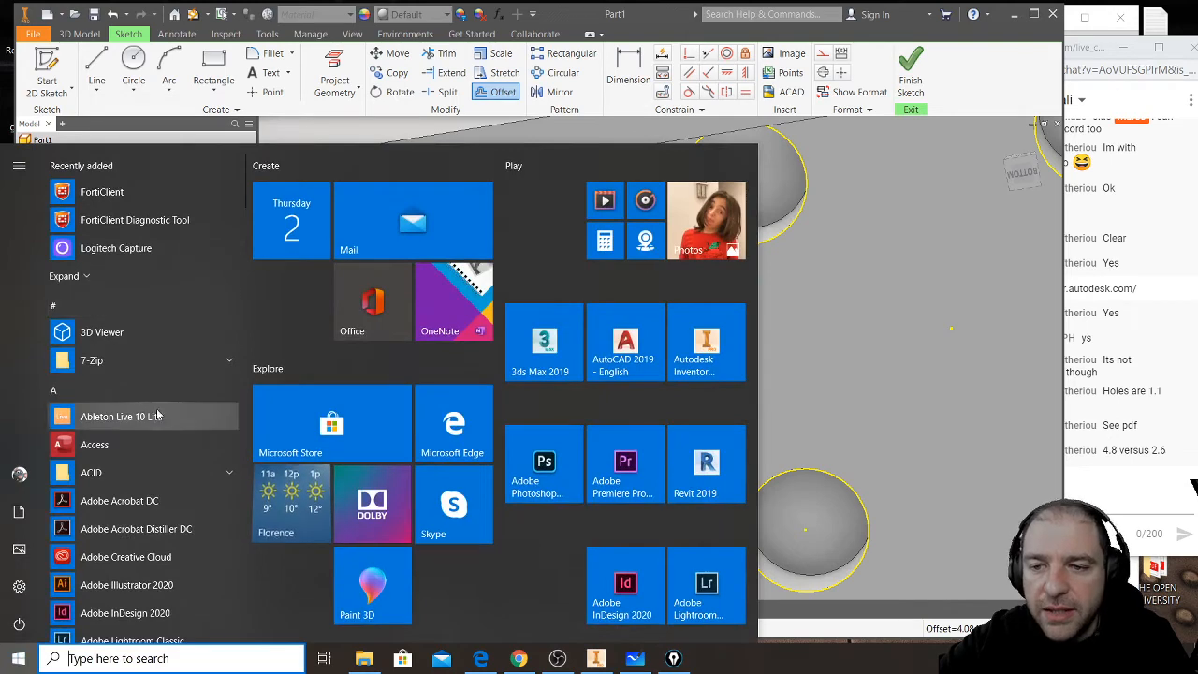
scroll(159, 407, "down", 3)
type("calc")
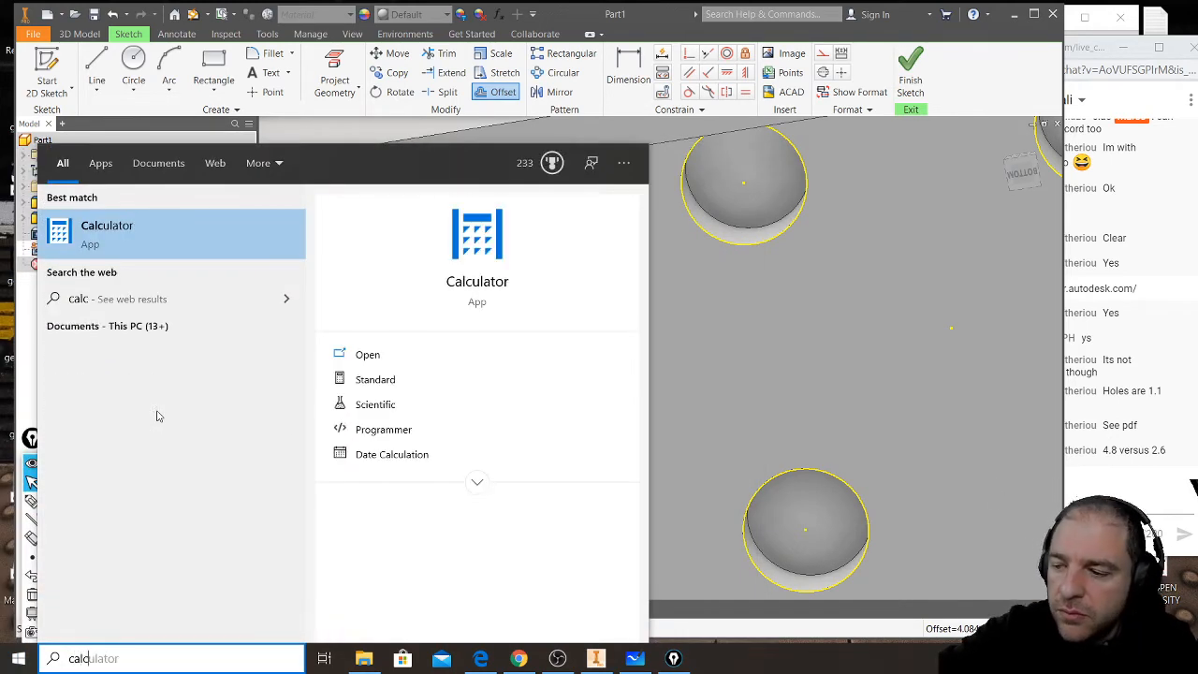
key("Return")
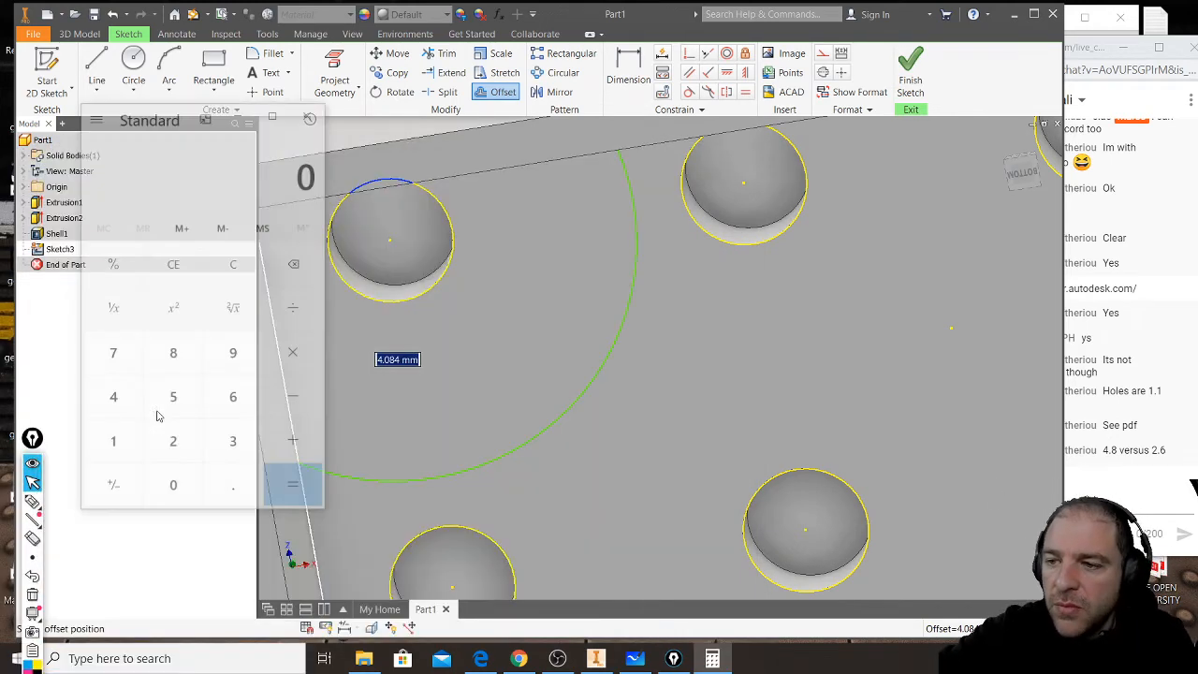
type("28")
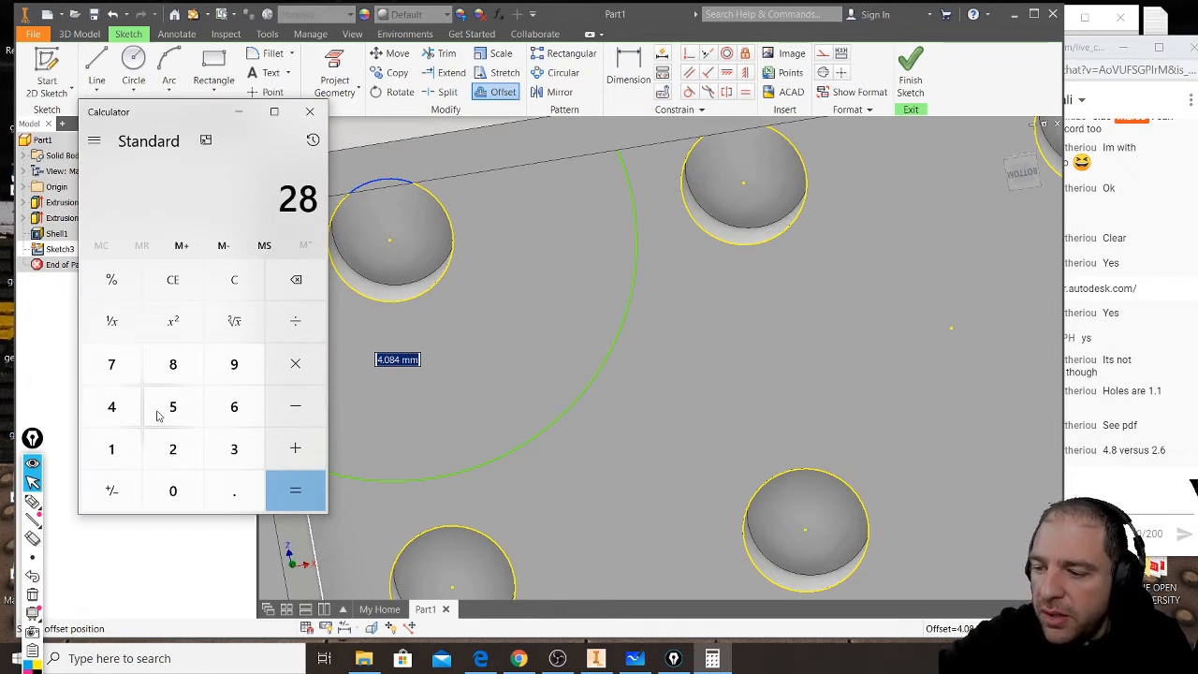
key("BackSpace")
type(".")
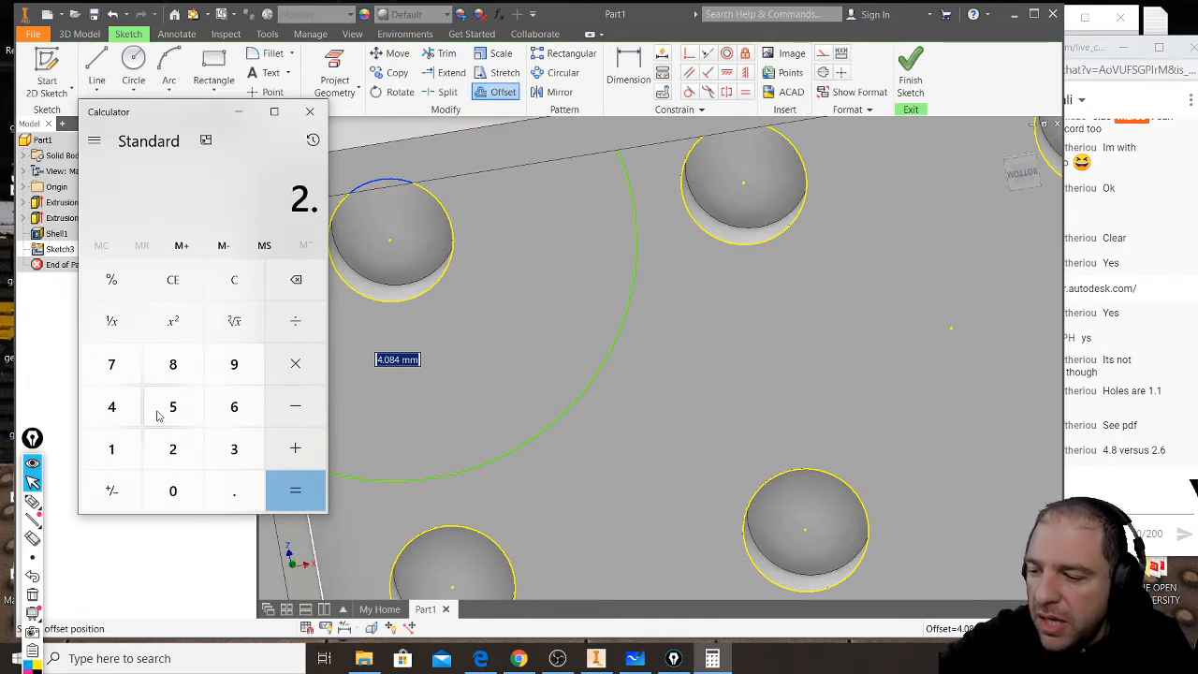
type("8 - 2.6")
key("Return")
type("1")
key("Return")
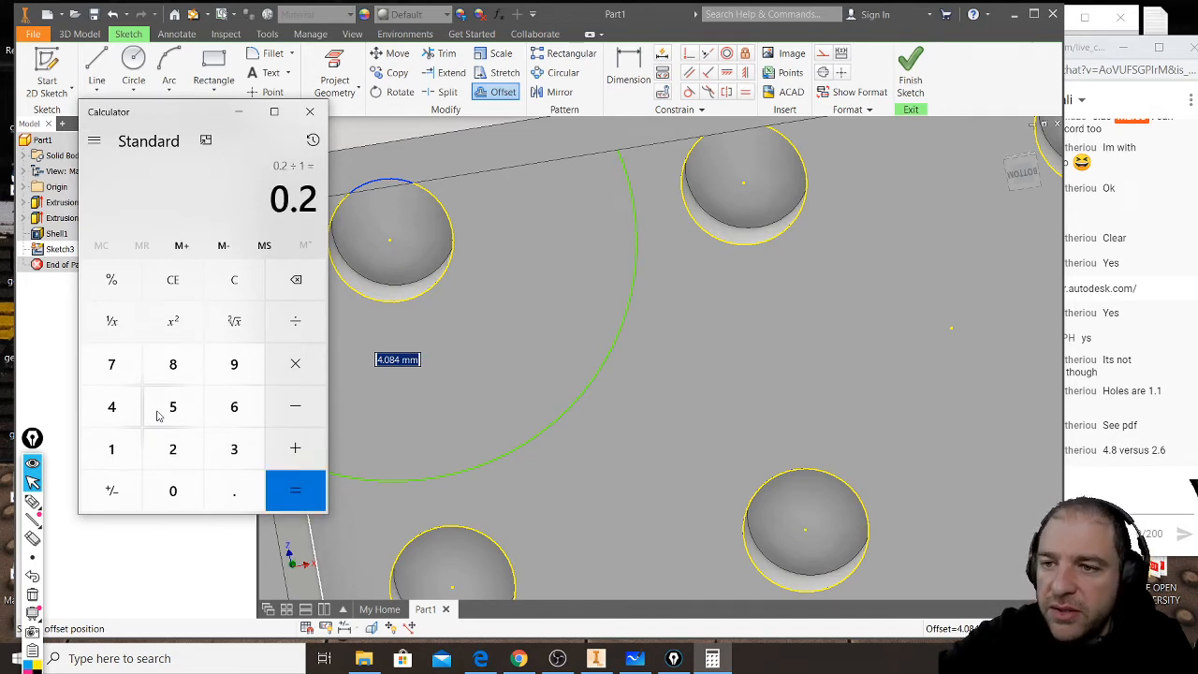
left_click(310, 112)
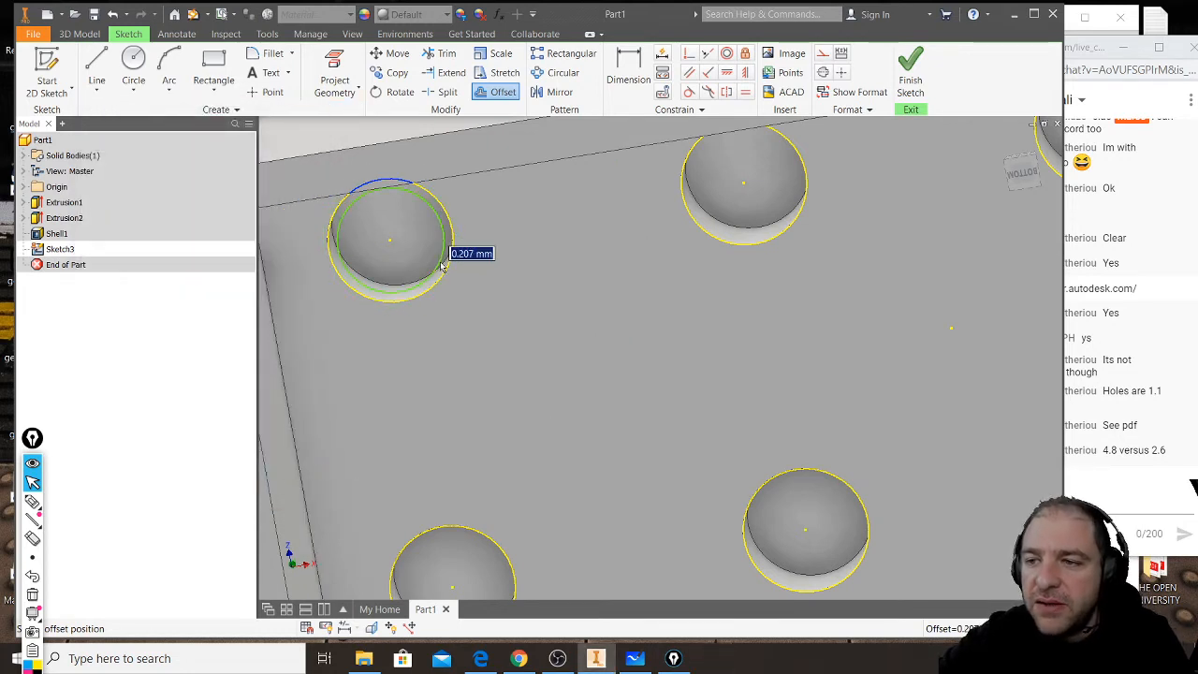
- Offset the projected circles of the first two stud recesses in the upper row inward by 0.1 mm
type("0")
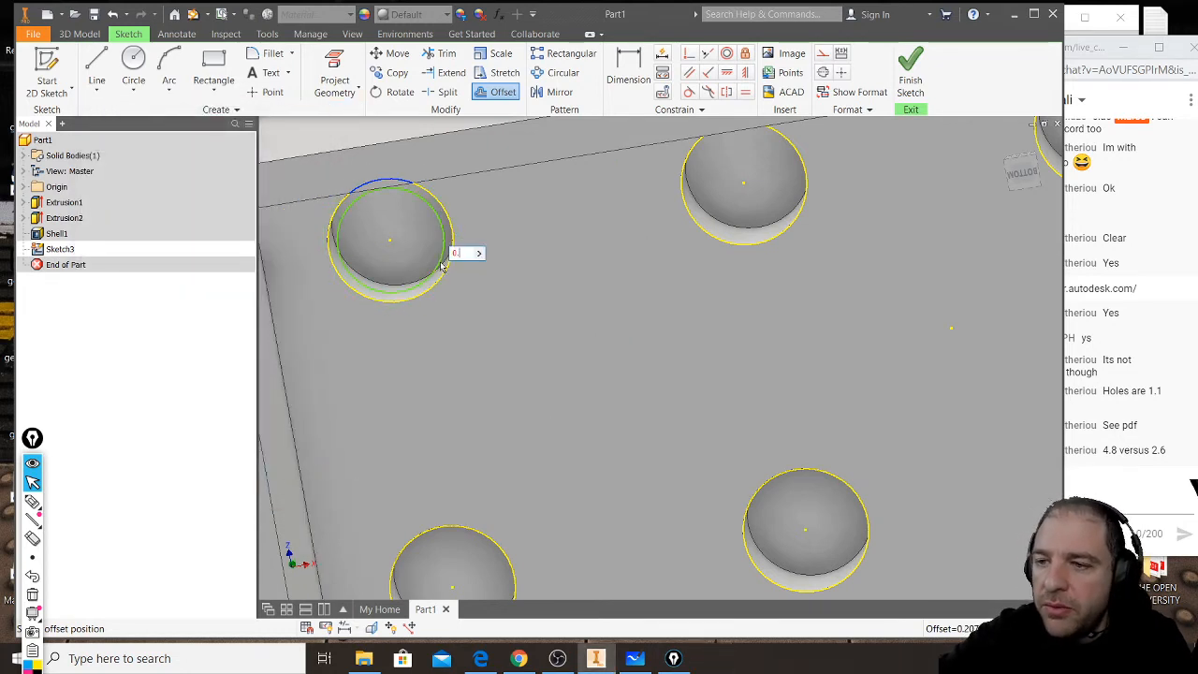
type(".1")
key("Return")
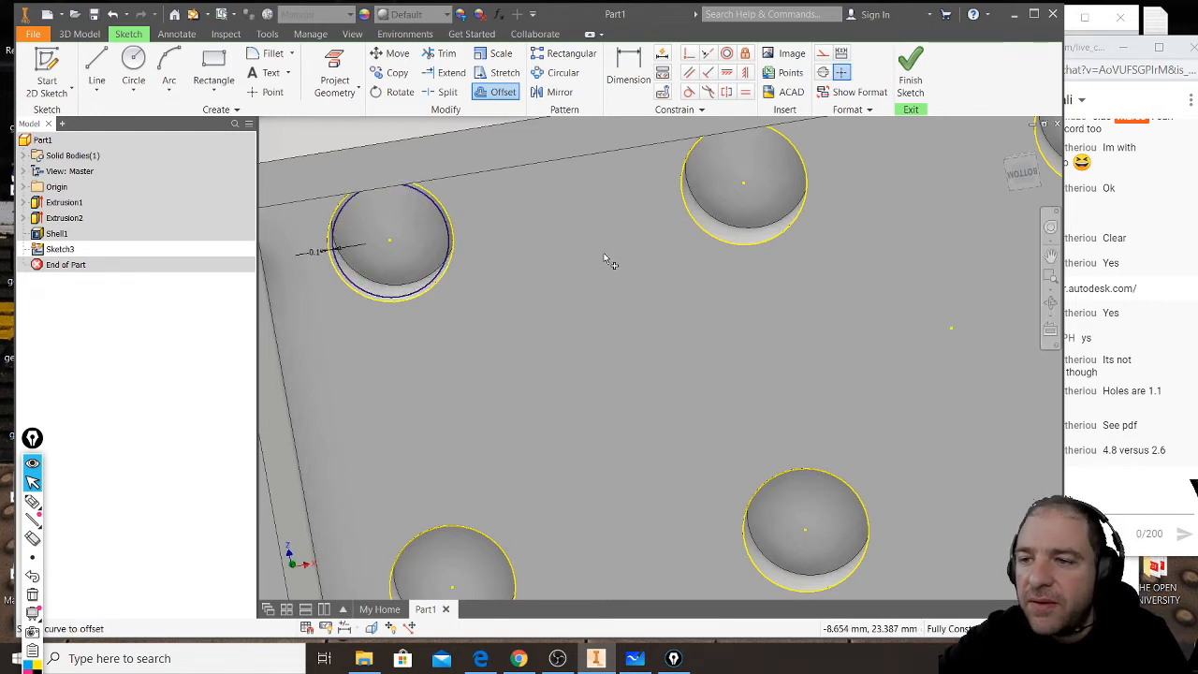
left_click(706, 233)
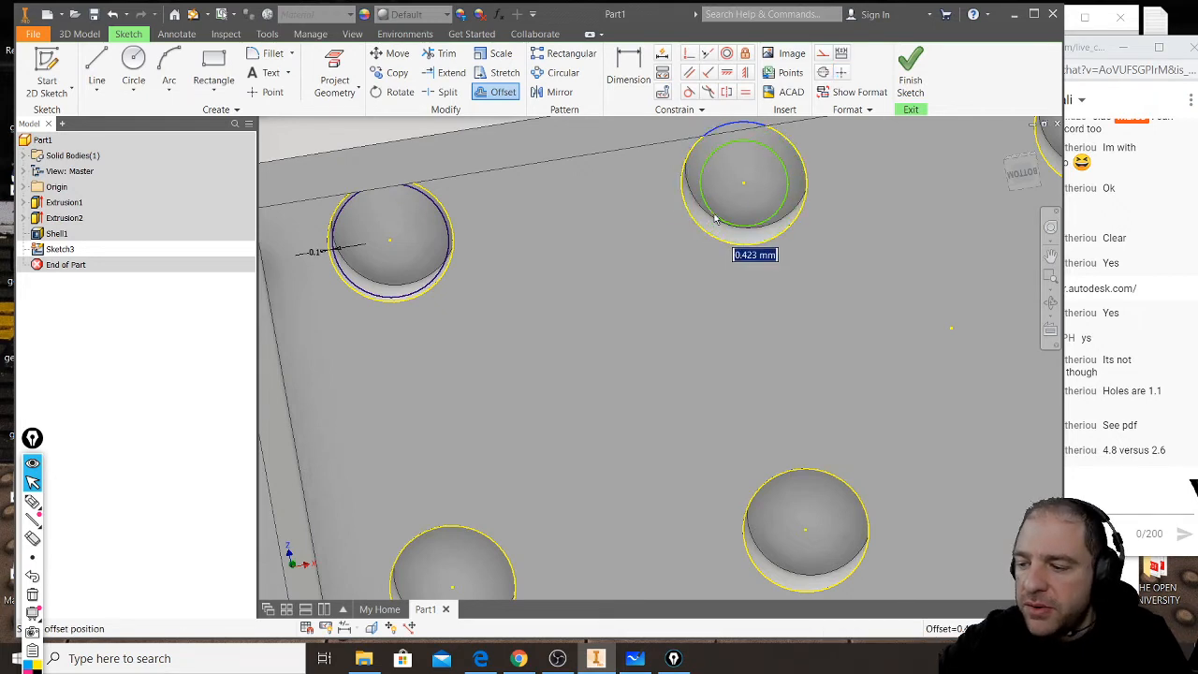
key("Return")
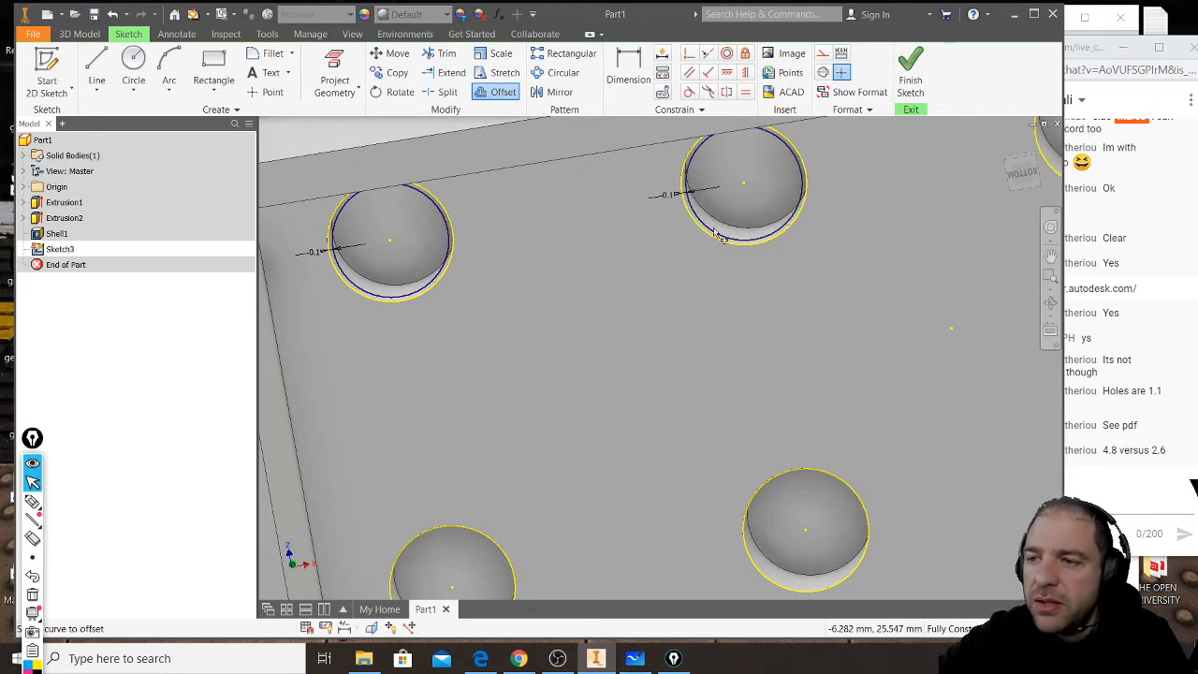
- Offset the projected circles of the first three stud recesses in the lower row inward by 0.1 mm
middle_click_drag(548, 512, 541, 375)
left_click(497, 414)
type("0.1")
key("Return")
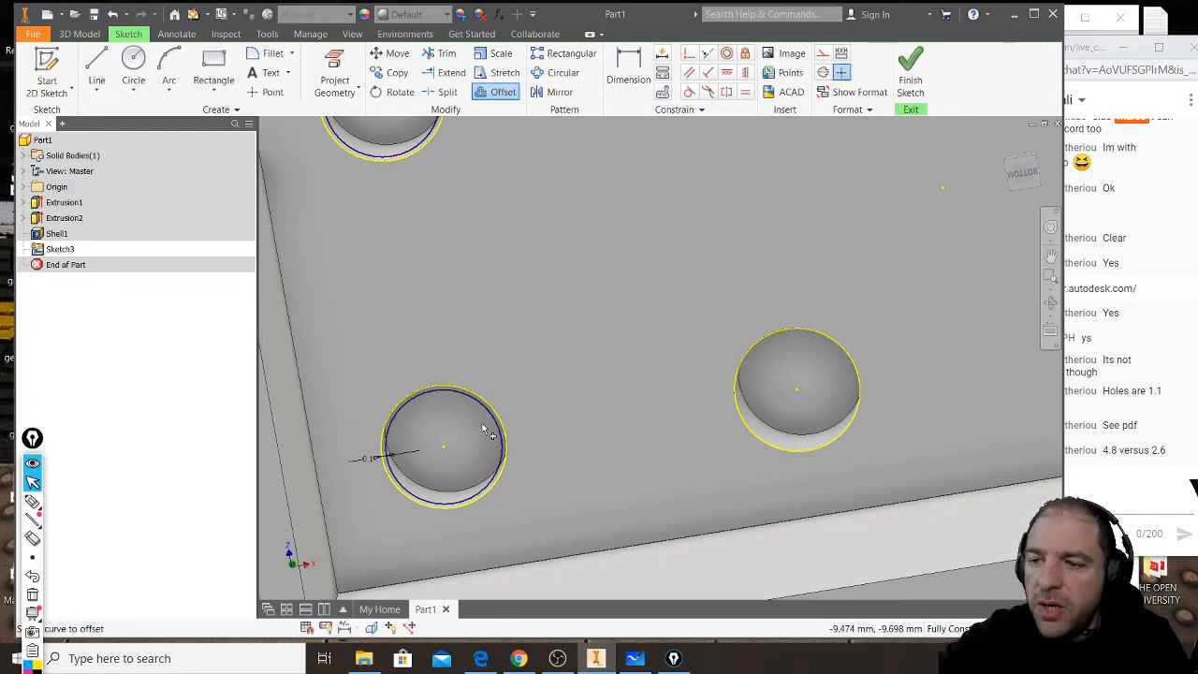
left_click(800, 335)
type(".1")
key("Return")
middle_click_drag(457, 384, 426, 361)
left_click(741, 315)
type(".1")
key("Return")
- Offset the circles of the upper row's last two recesses and the lower row's last recess inward by 0.1 mm and finish the sketch
middle_click_drag(781, 278, 709, 446)
left_click(684, 247)
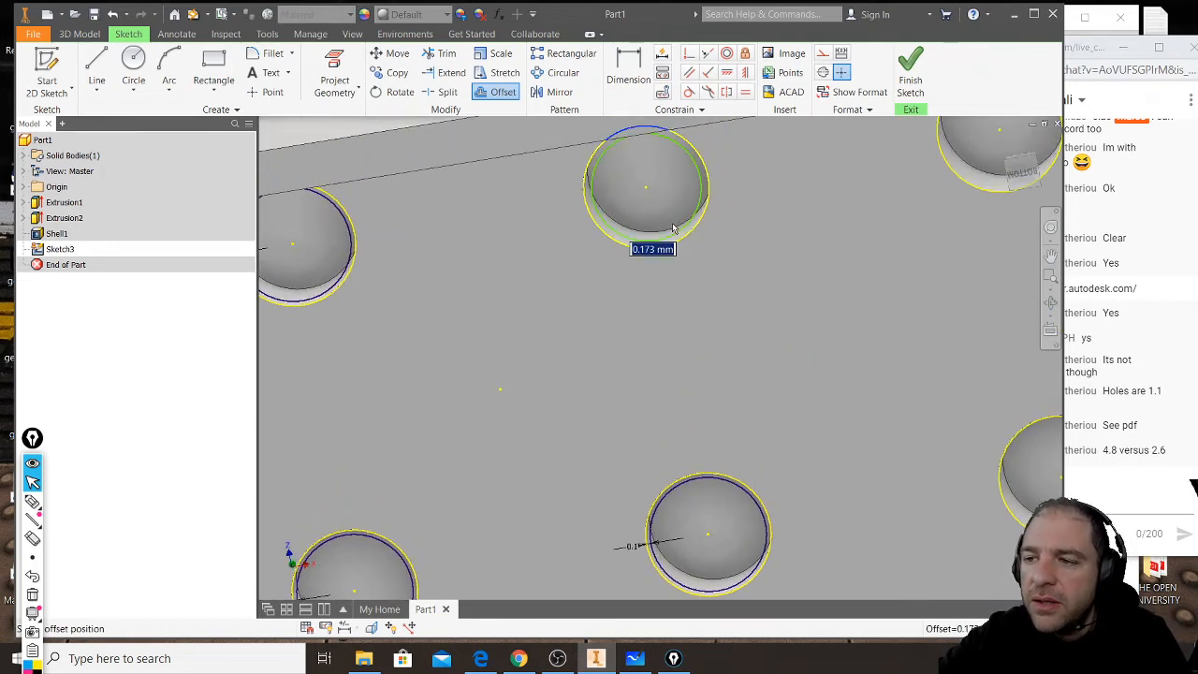
type(".1")
key("Return")
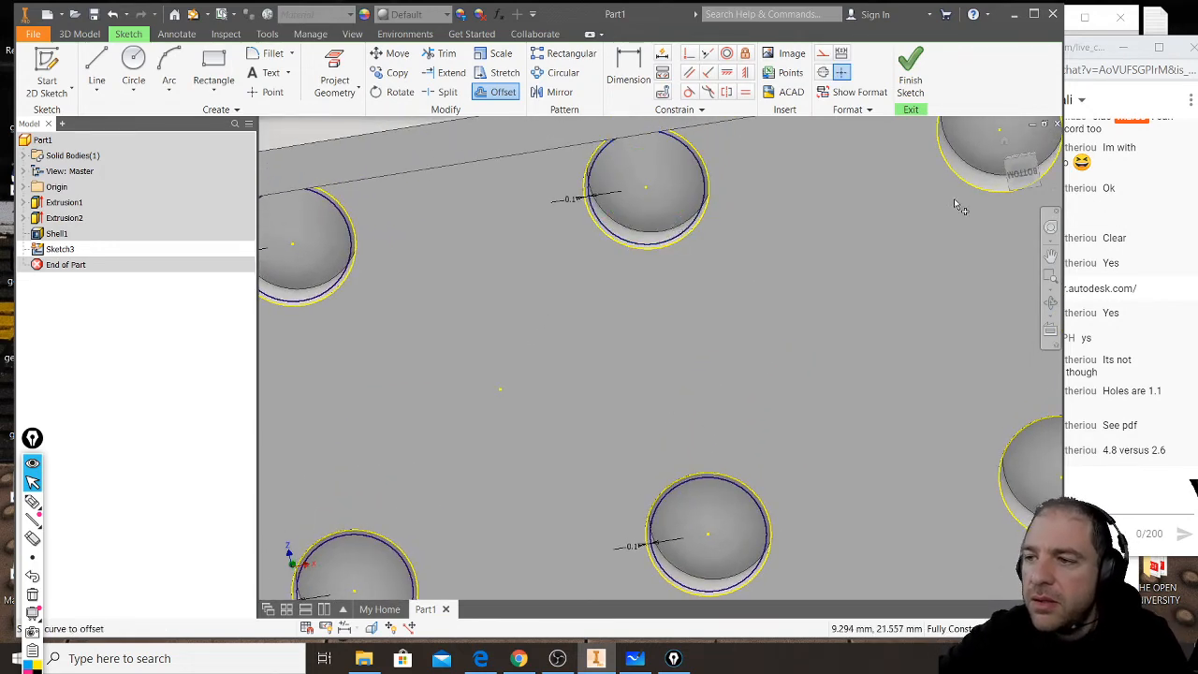
left_click(970, 159)
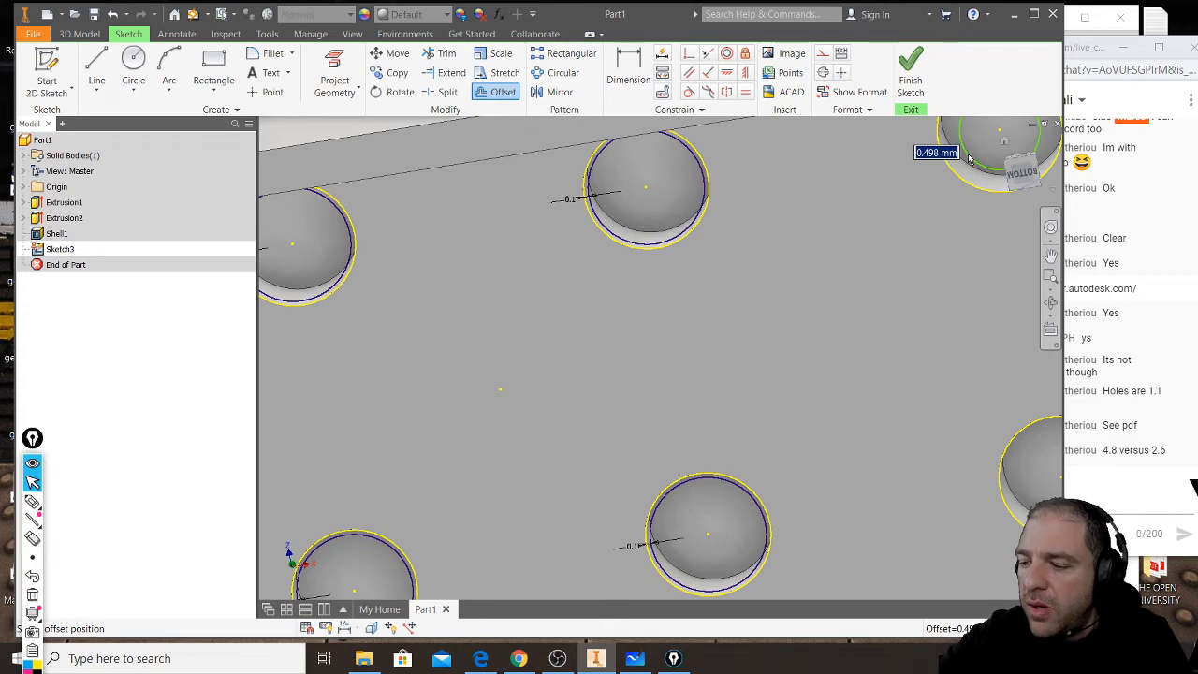
type(".1")
key("Return")
middle_click_drag(898, 383, 777, 347)
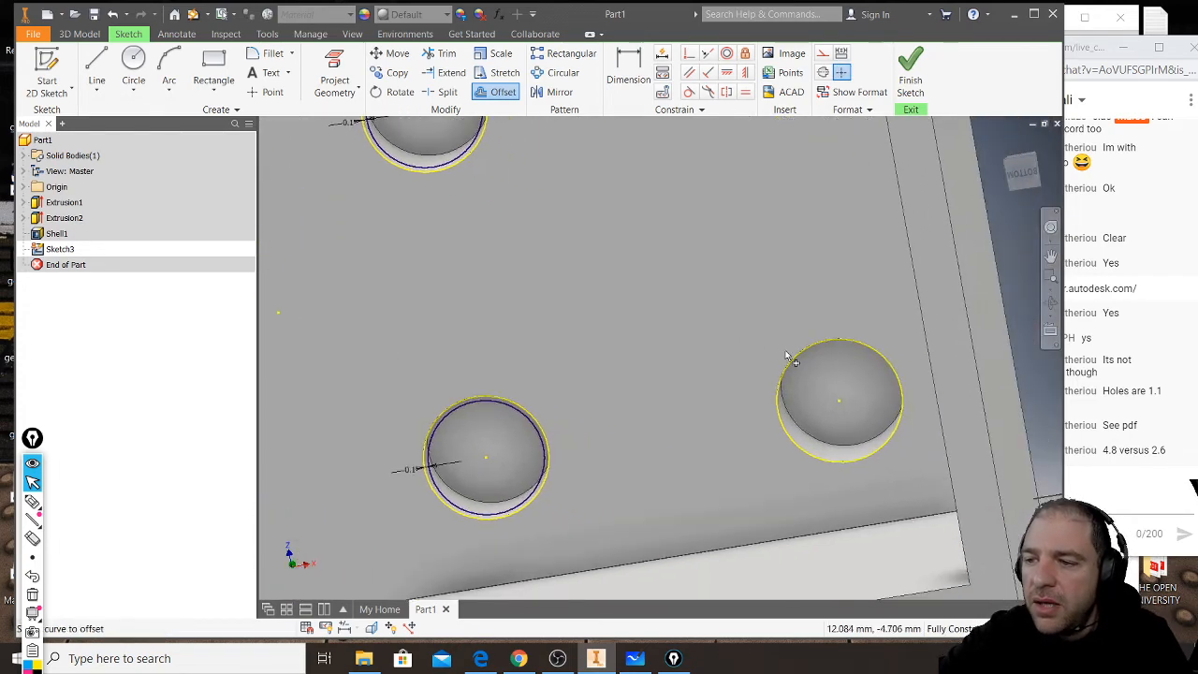
left_click(801, 360)
type(".1")
key("Return")
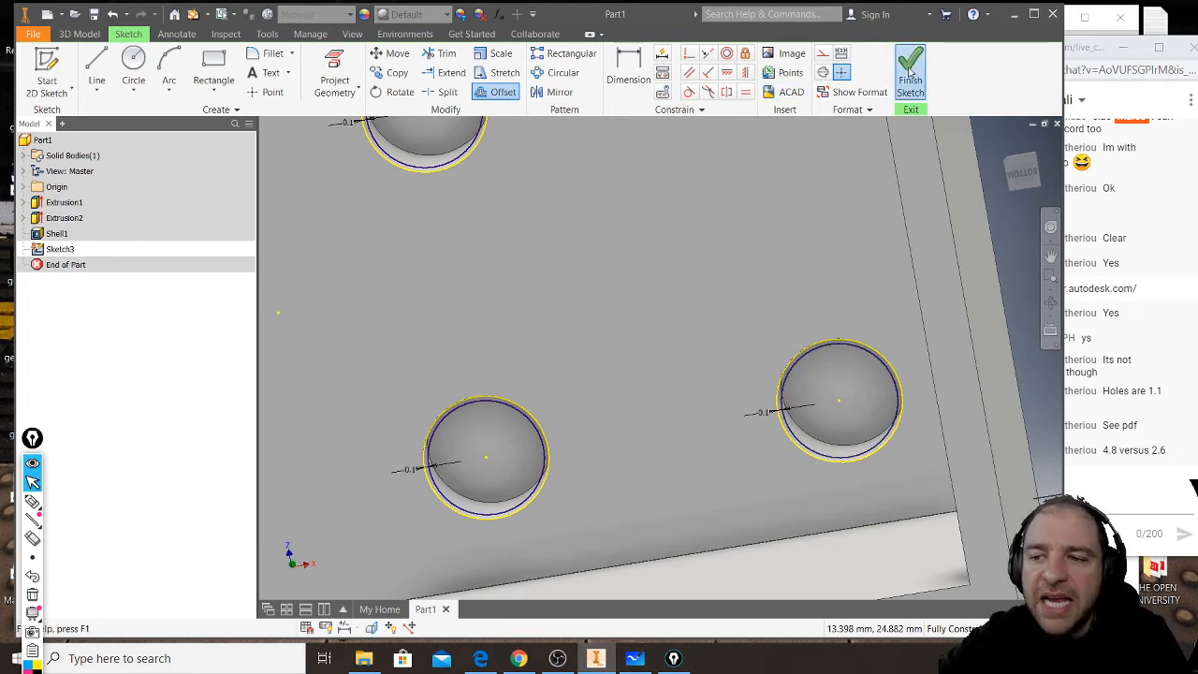
left_click(910, 73)
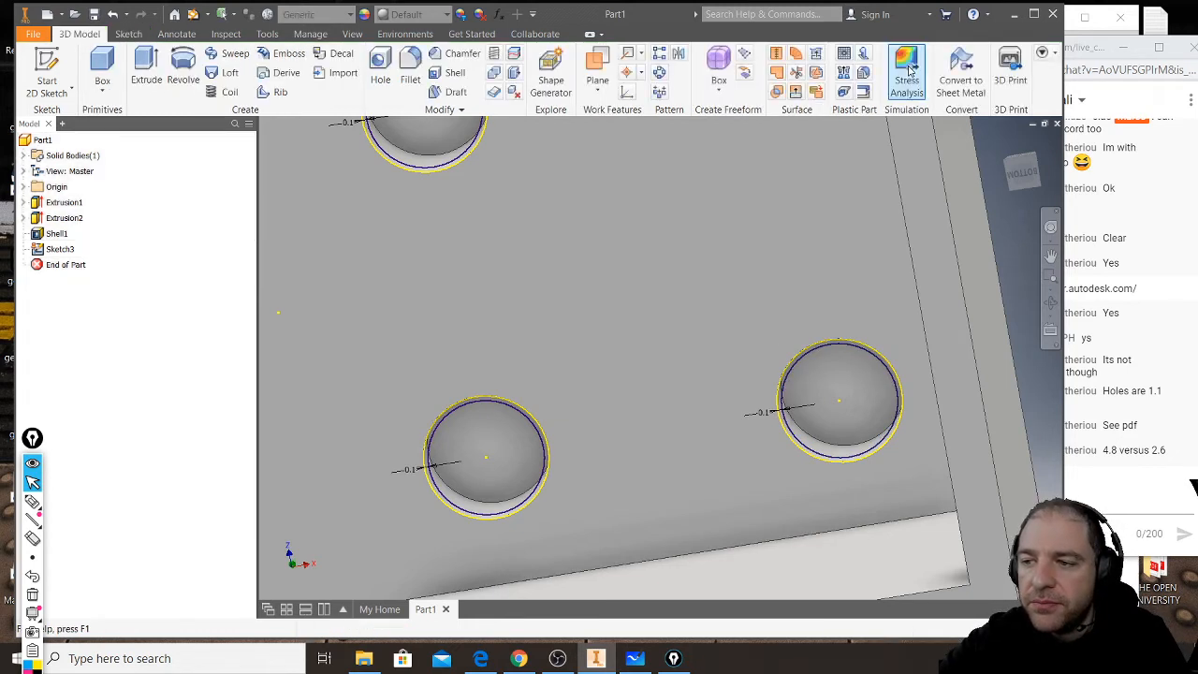
- Start an Extrude and select the thin ring profiles of the lower row's last two recesses and the upper row's last recess
left_click(147, 73)
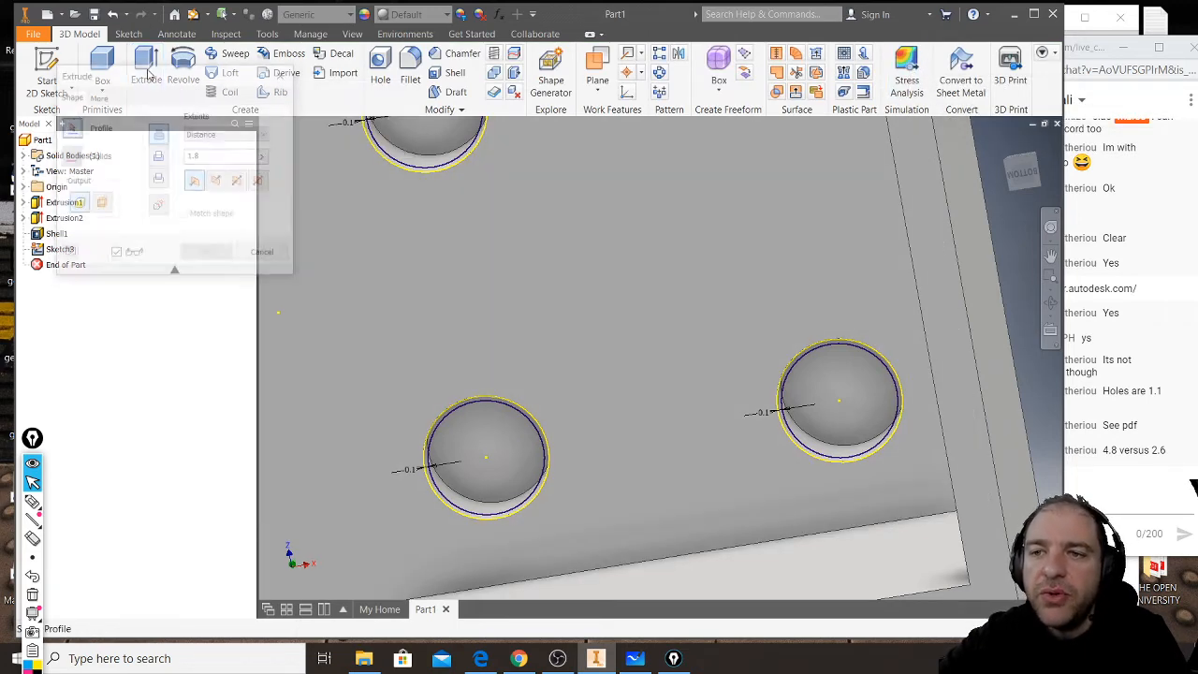
left_click(797, 363)
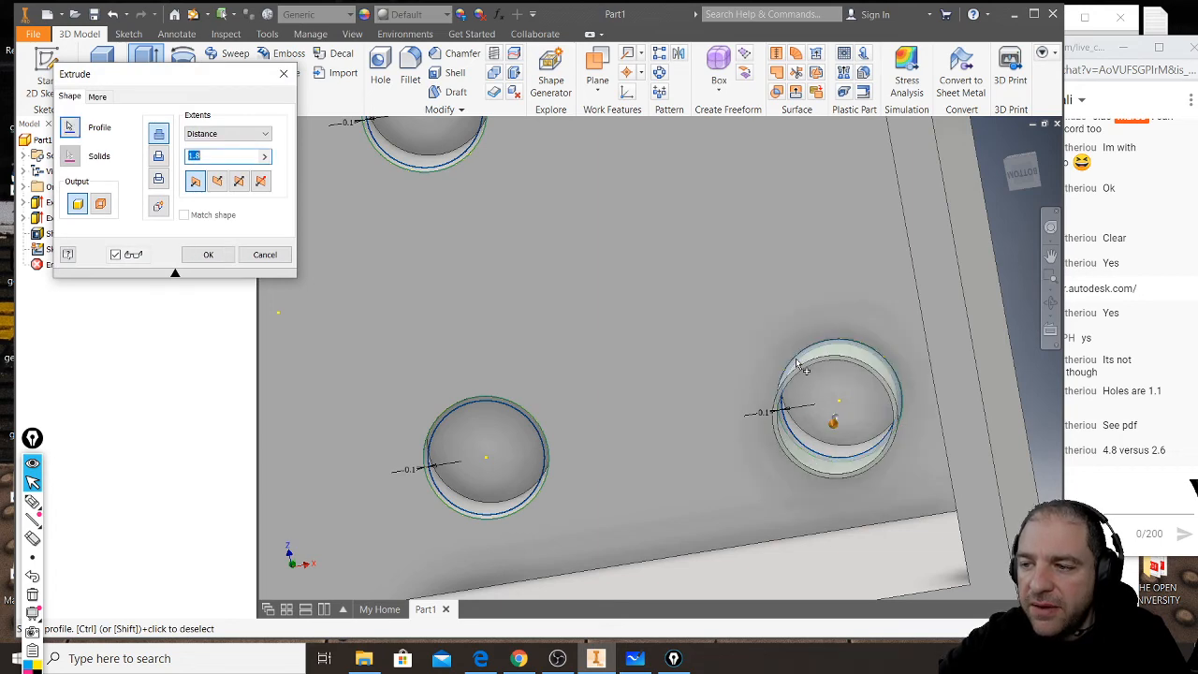
left_click(516, 405)
middle_click_drag(465, 293, 609, 510)
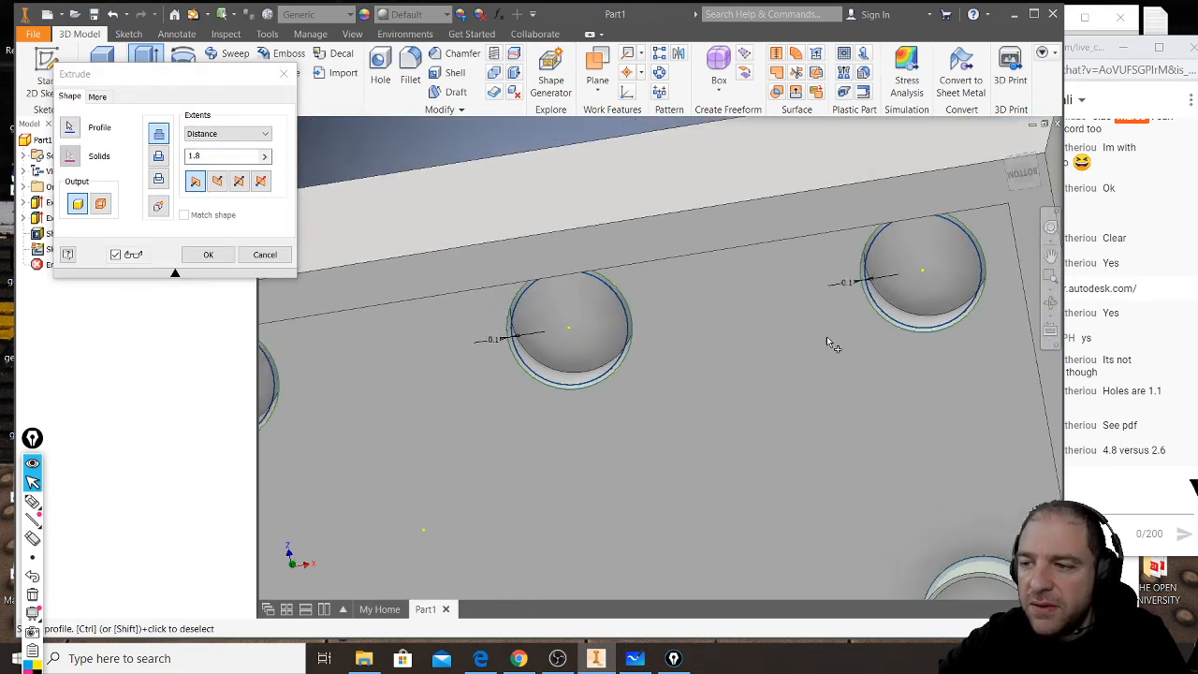
scroll(894, 328, "down", 4)
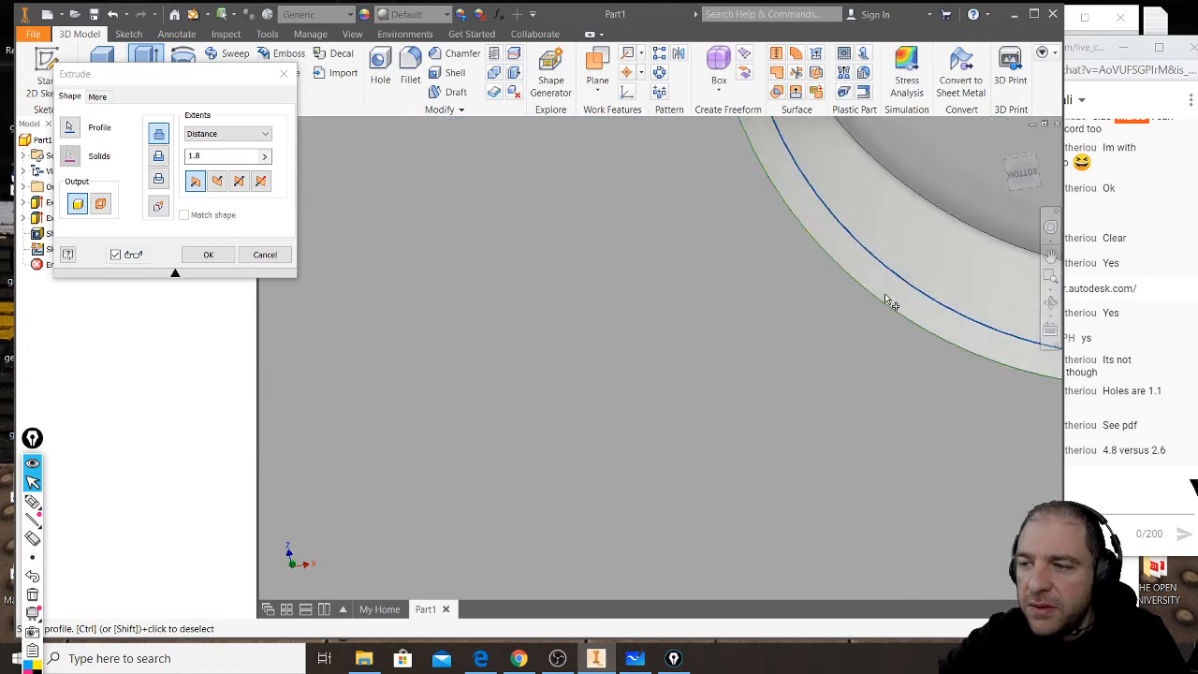
scroll(889, 305, "down", 2)
scroll(890, 304, "up", 5)
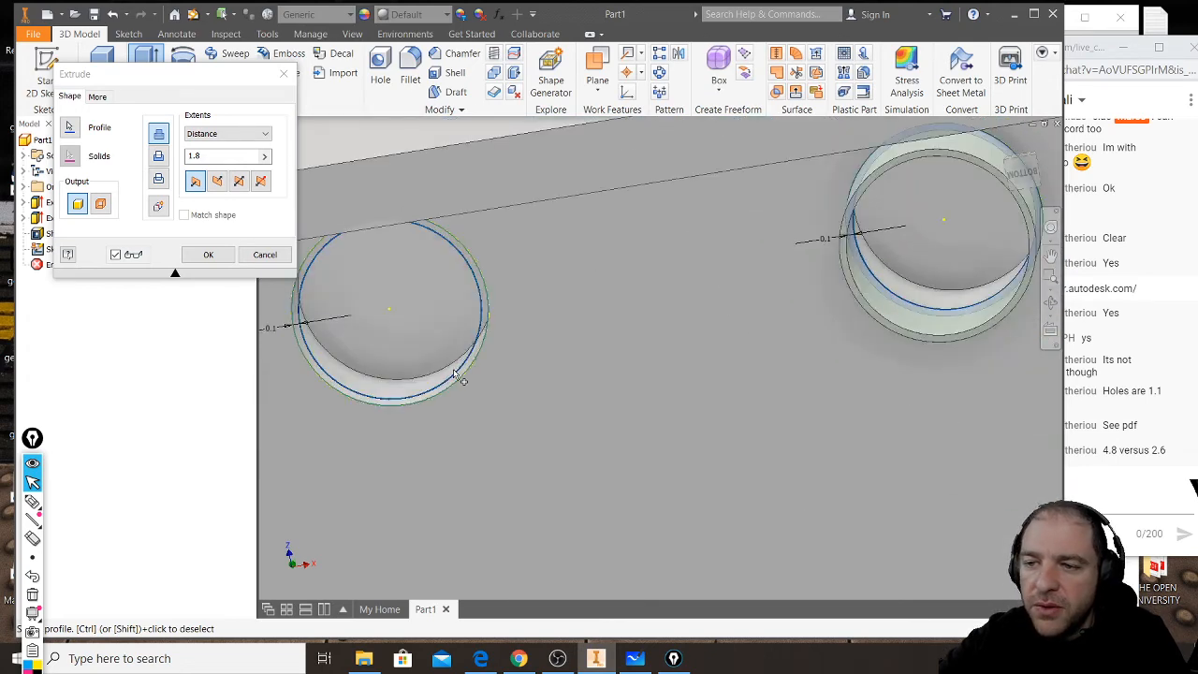
- Add the ring profiles of the remaining three stud recesses in the upper row to the extrusion
left_click(462, 373)
scroll(718, 304, "down", 3)
scroll(719, 306, "up", 5)
middle_click_drag(530, 368, 686, 327)
scroll(679, 332, "down", 2)
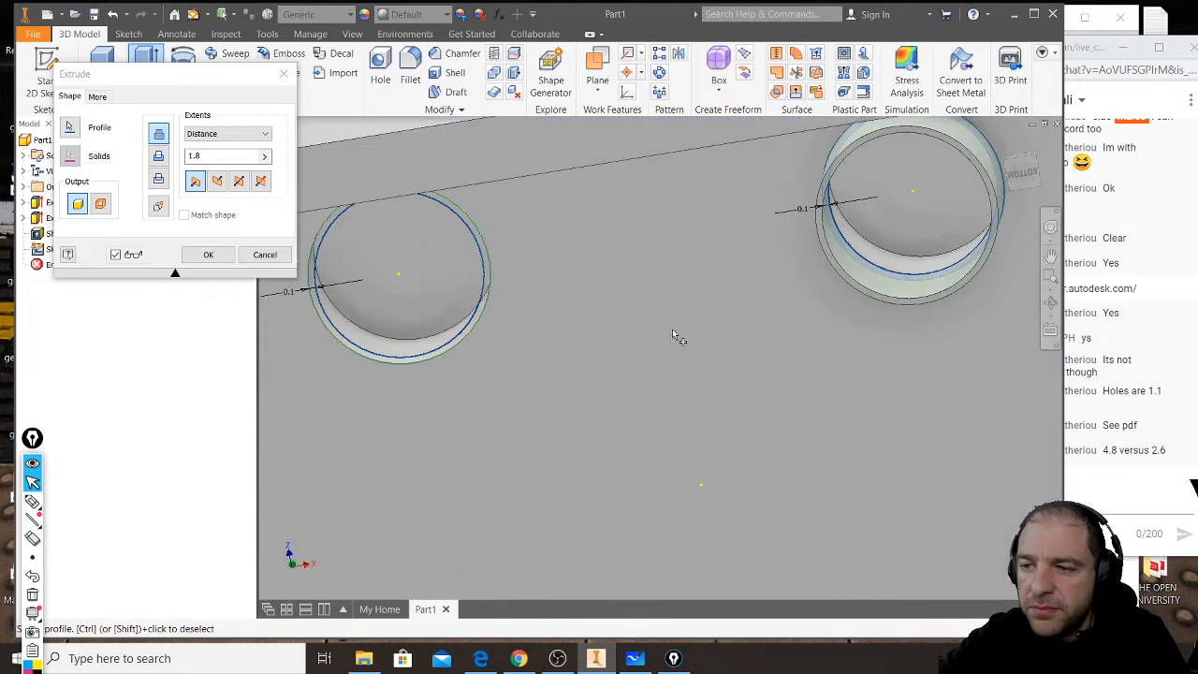
left_click(464, 335)
middle_click_drag(378, 395, 969, 288)
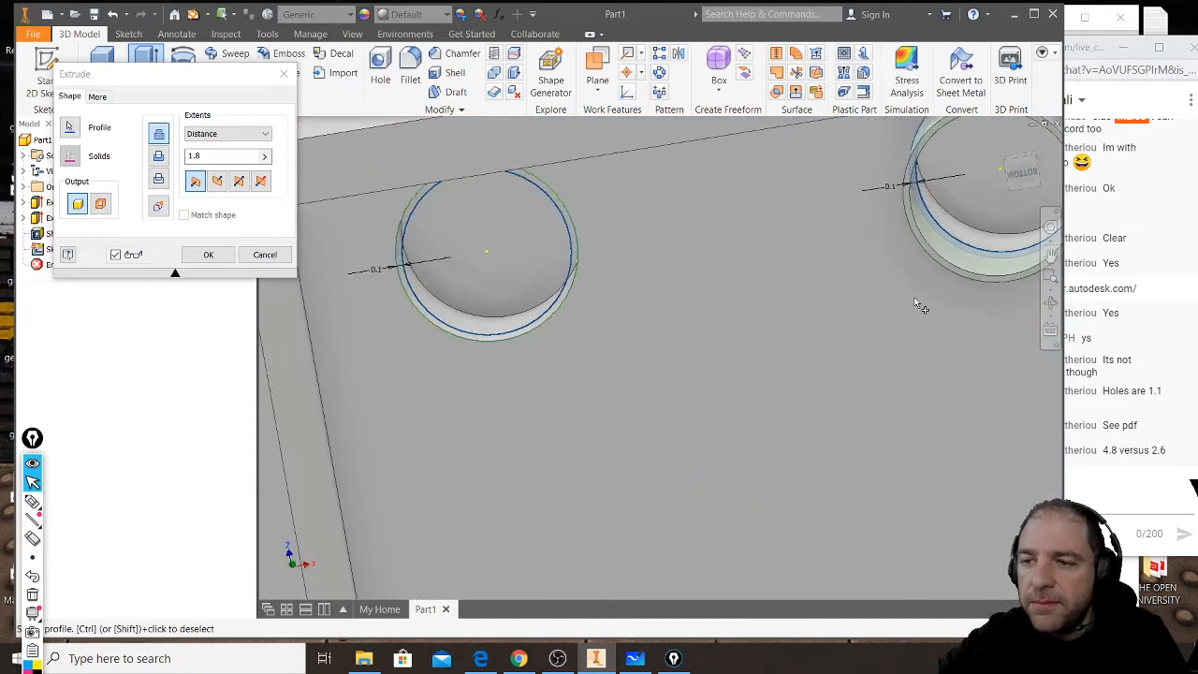
left_click(556, 303)
- Add the ring profiles of the remaining two stud recesses in the lower row to the extrusion
middle_click_drag(597, 418, 596, 206)
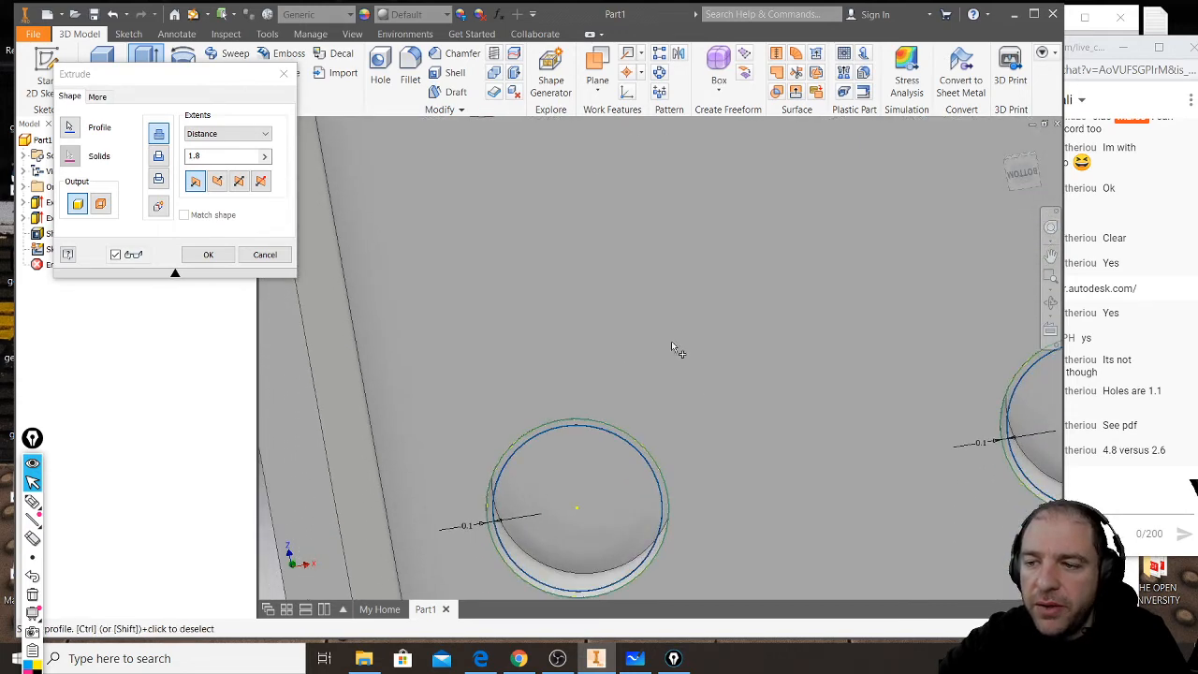
left_click(657, 470)
middle_click_drag(905, 481, 535, 394)
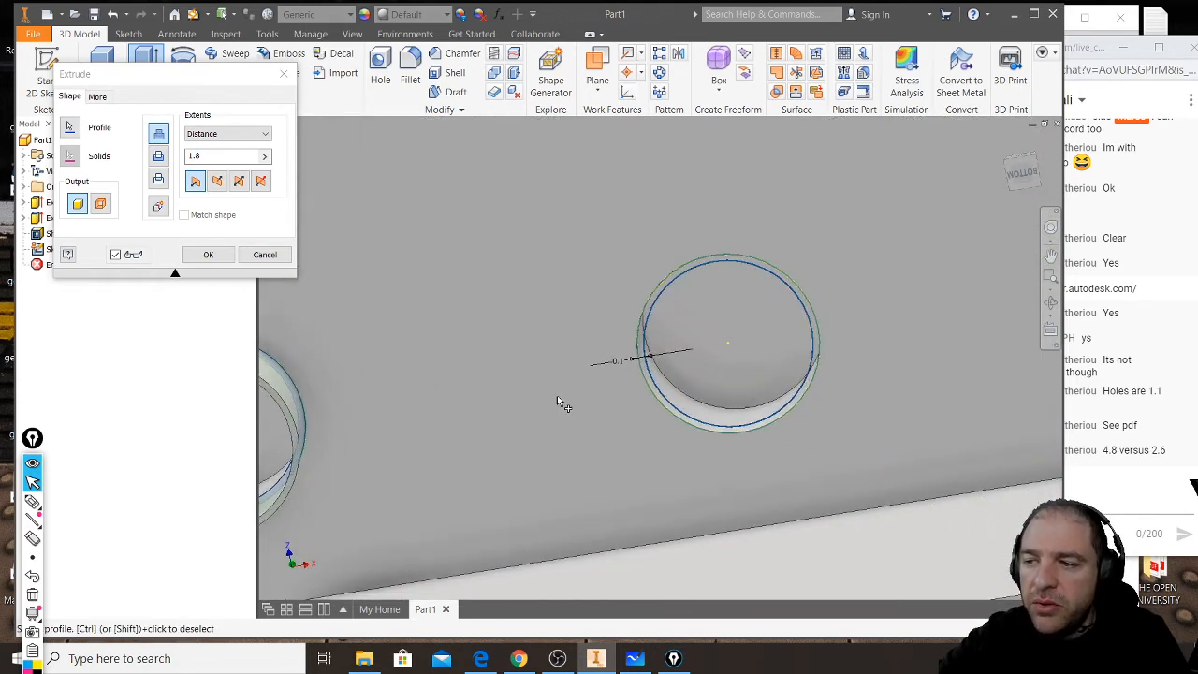
left_click(759, 426)
middle_click_drag(860, 408, 367, 374)
scroll(646, 382, "down", 3)
scroll(646, 382, "down", 3)
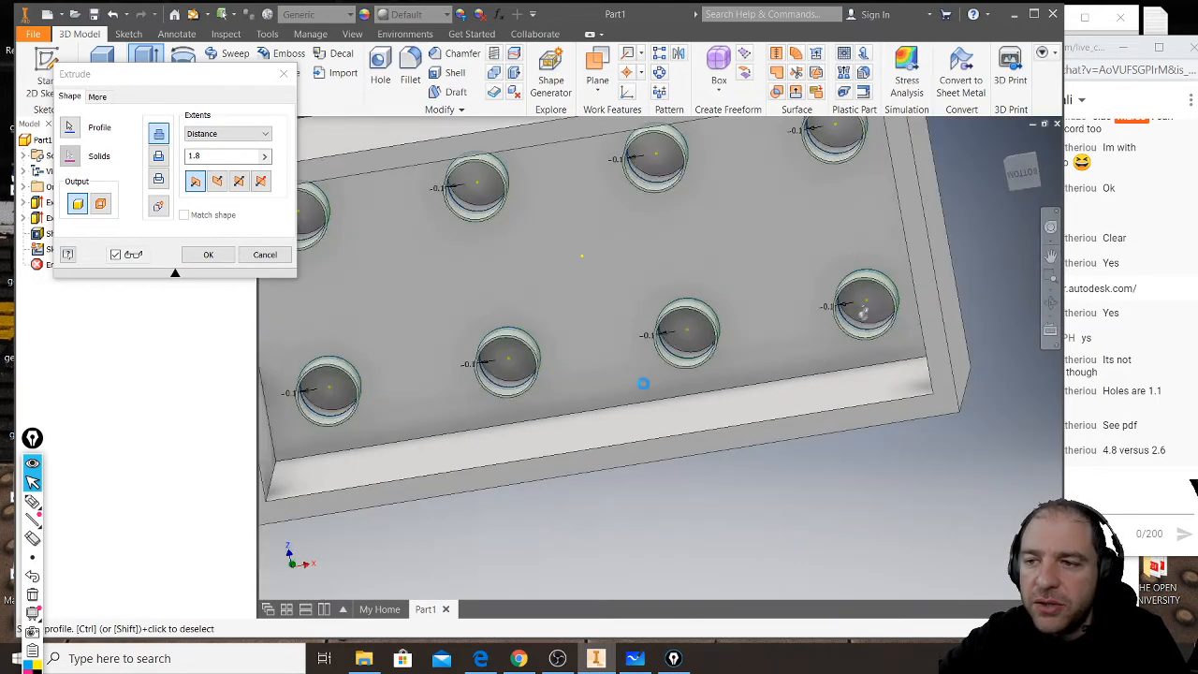
- Extrude the eight selected ring profiles up to the bottom face of the stud recesses
middle_click_drag(564, 310, 484, 340)
scroll(582, 431, "up", 4)
scroll(583, 431, "up", 3)
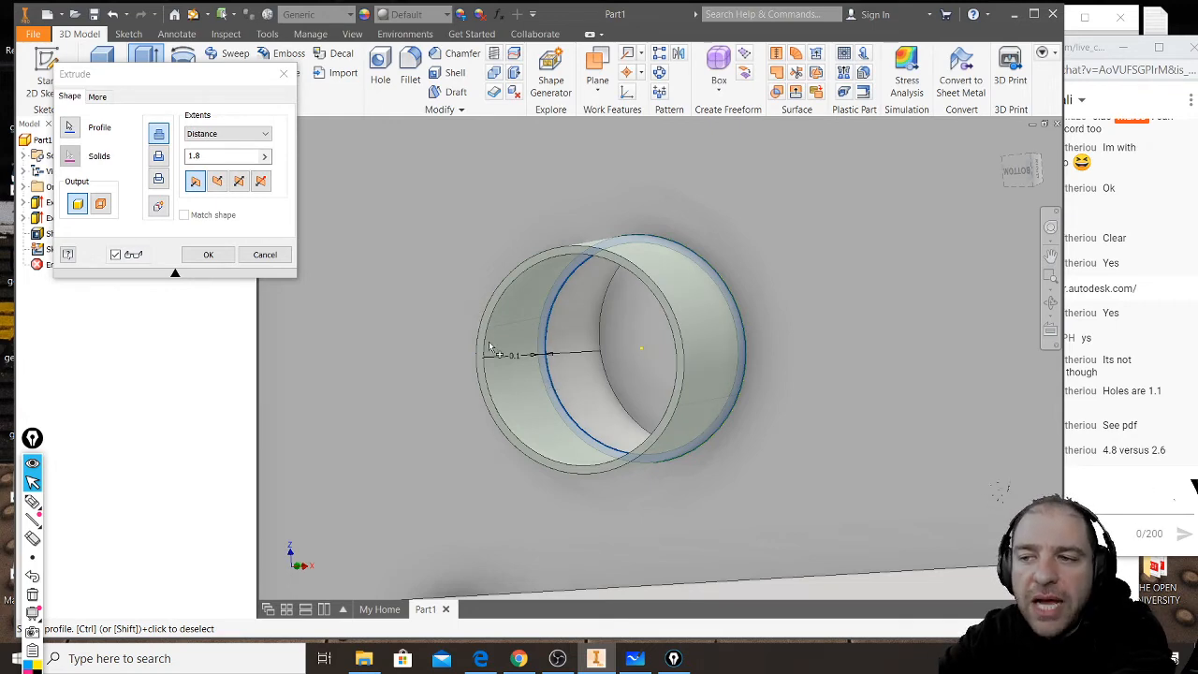
middle_click_drag(544, 396, 594, 390, "shift")
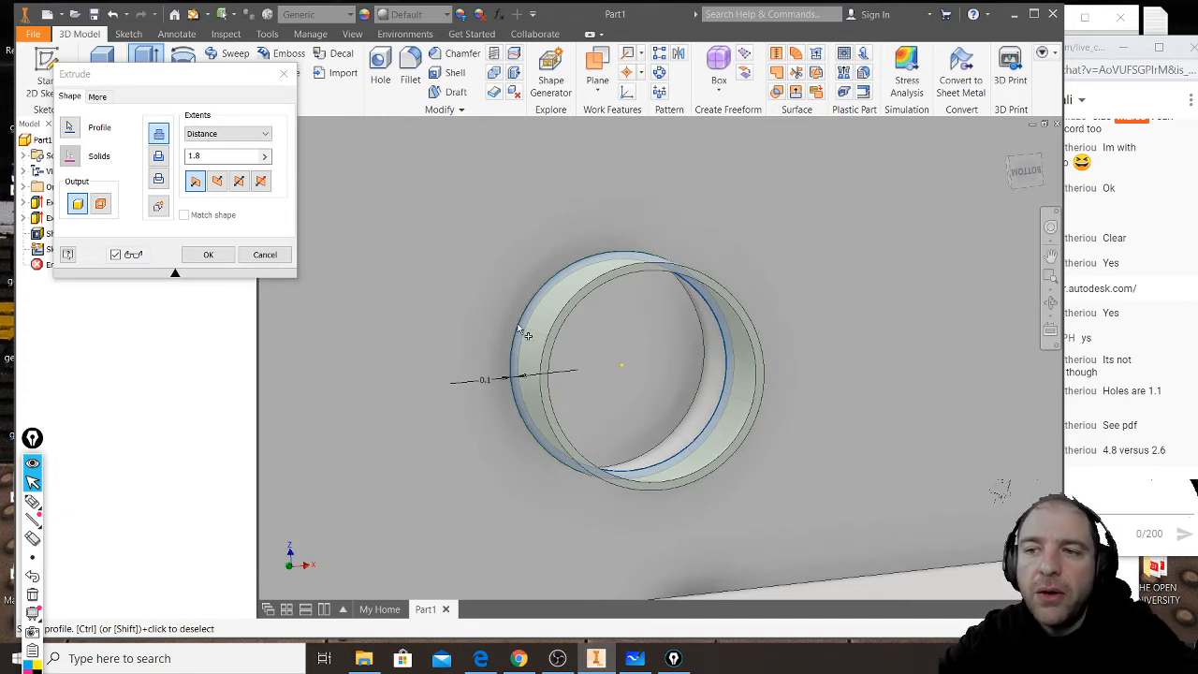
left_click(265, 139)
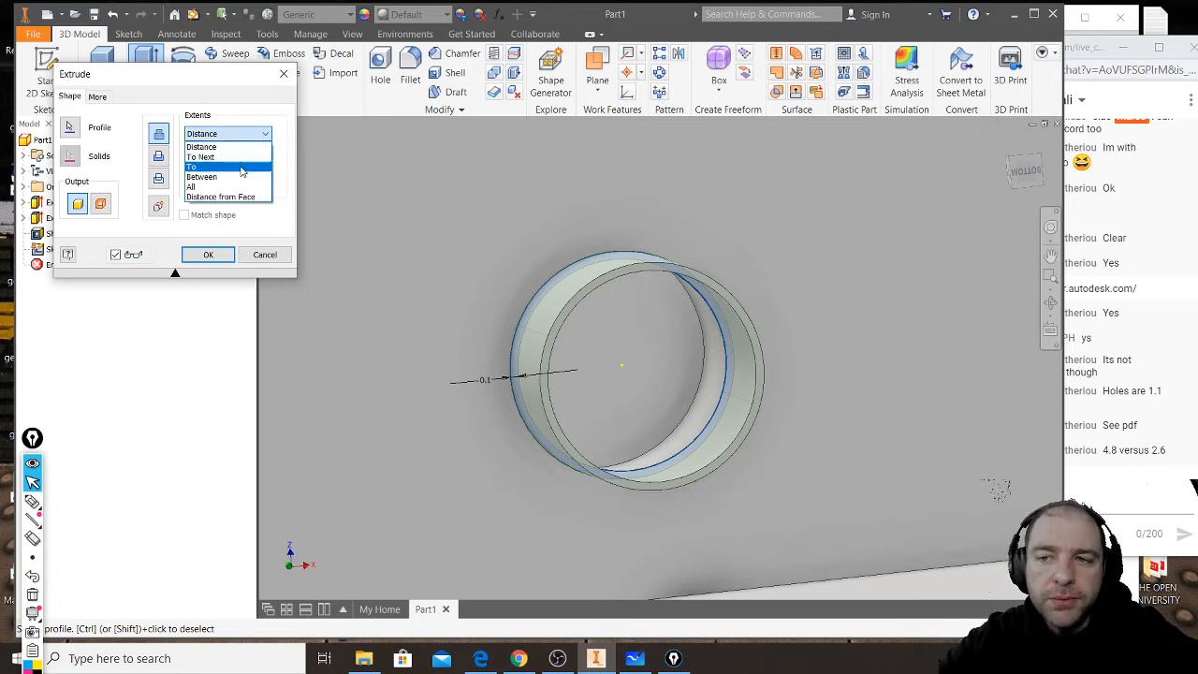
left_click(240, 168)
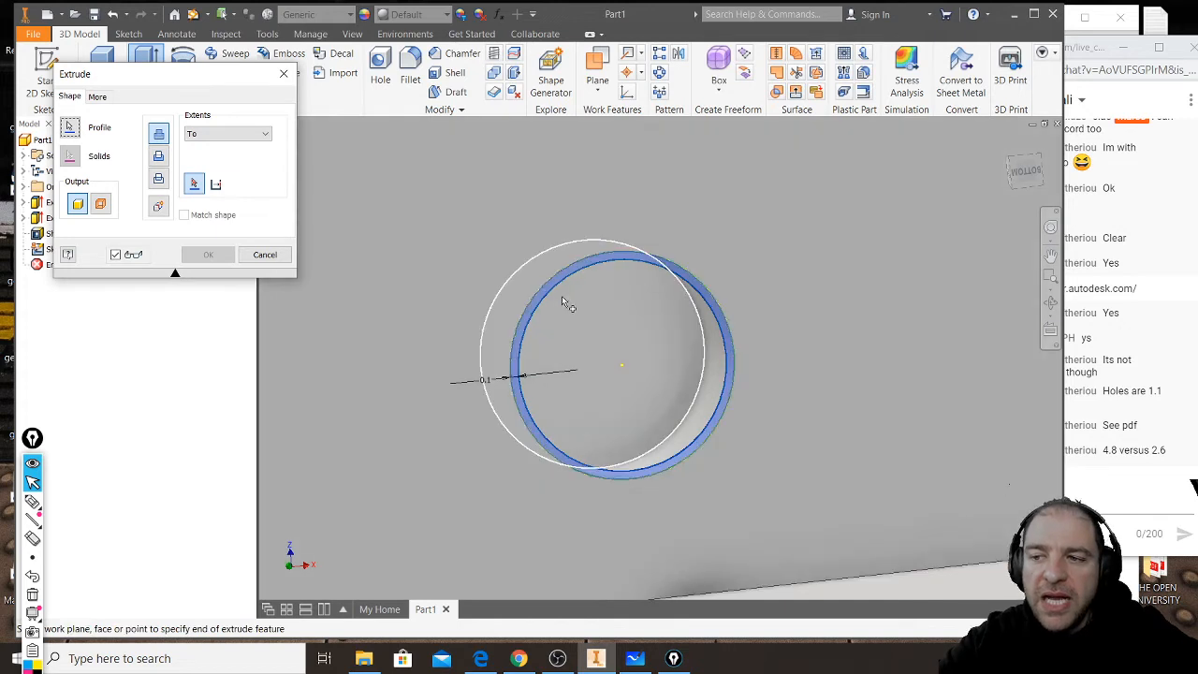
left_click(638, 338)
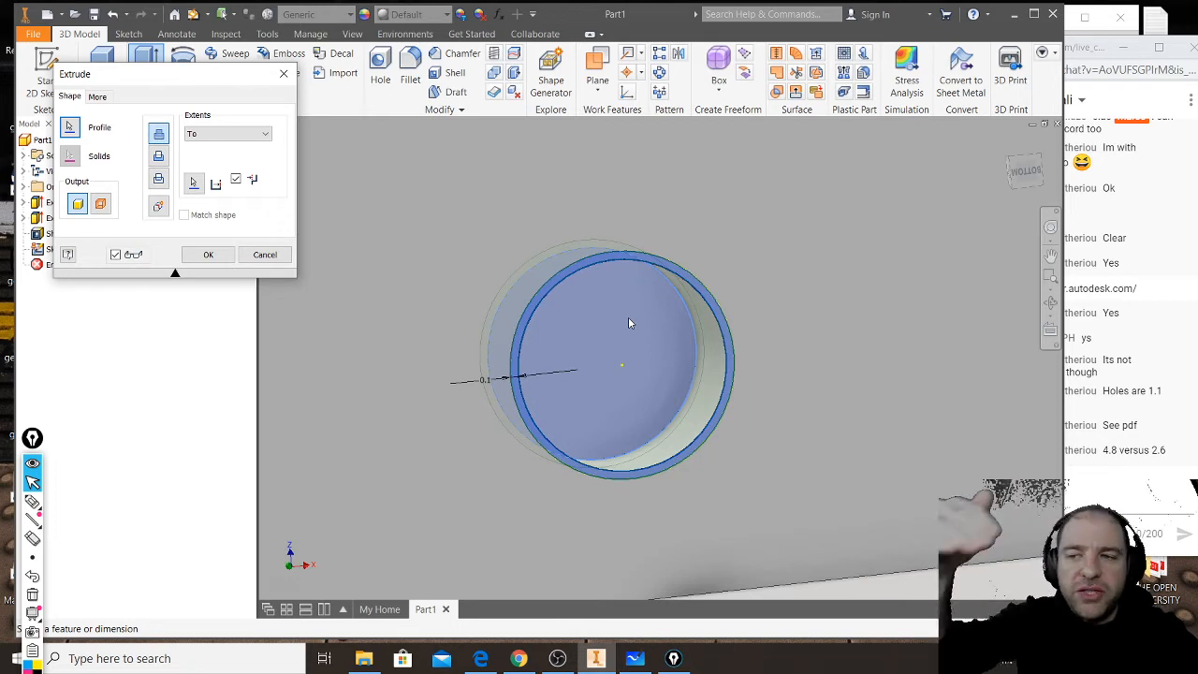
left_click(221, 259)
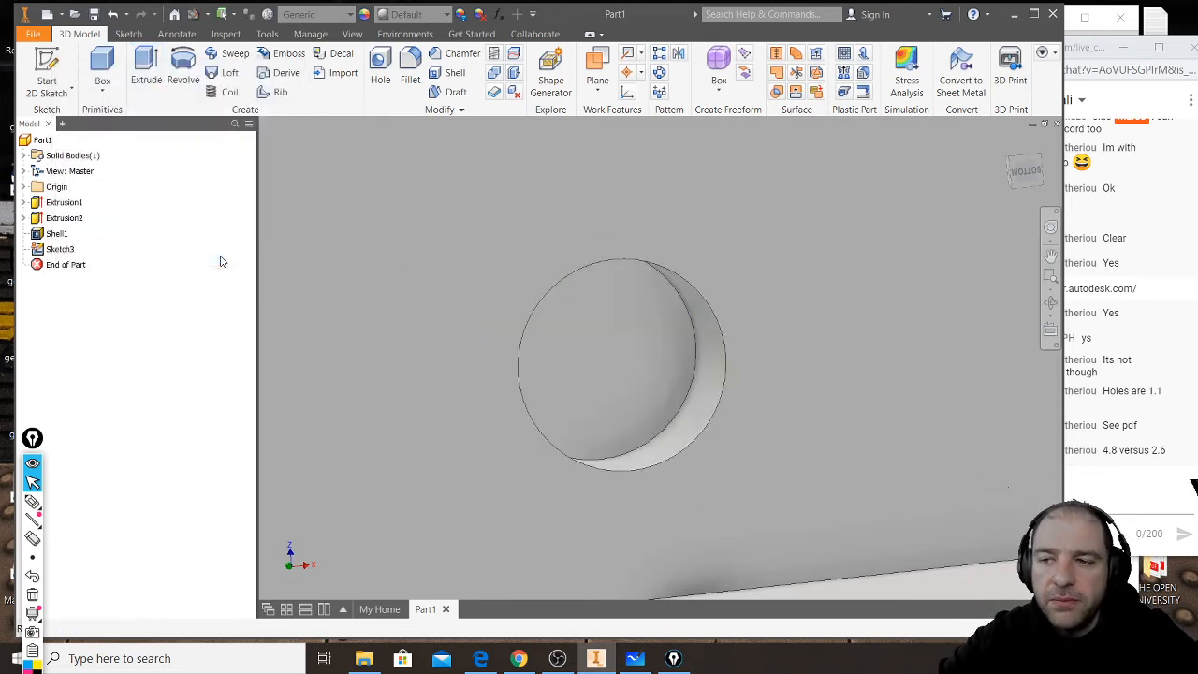
- Examine the narrowed stud recesses and the side wall thickness from the brick's underside
scroll(560, 434, "down", 3)
scroll(560, 433, "down", 5)
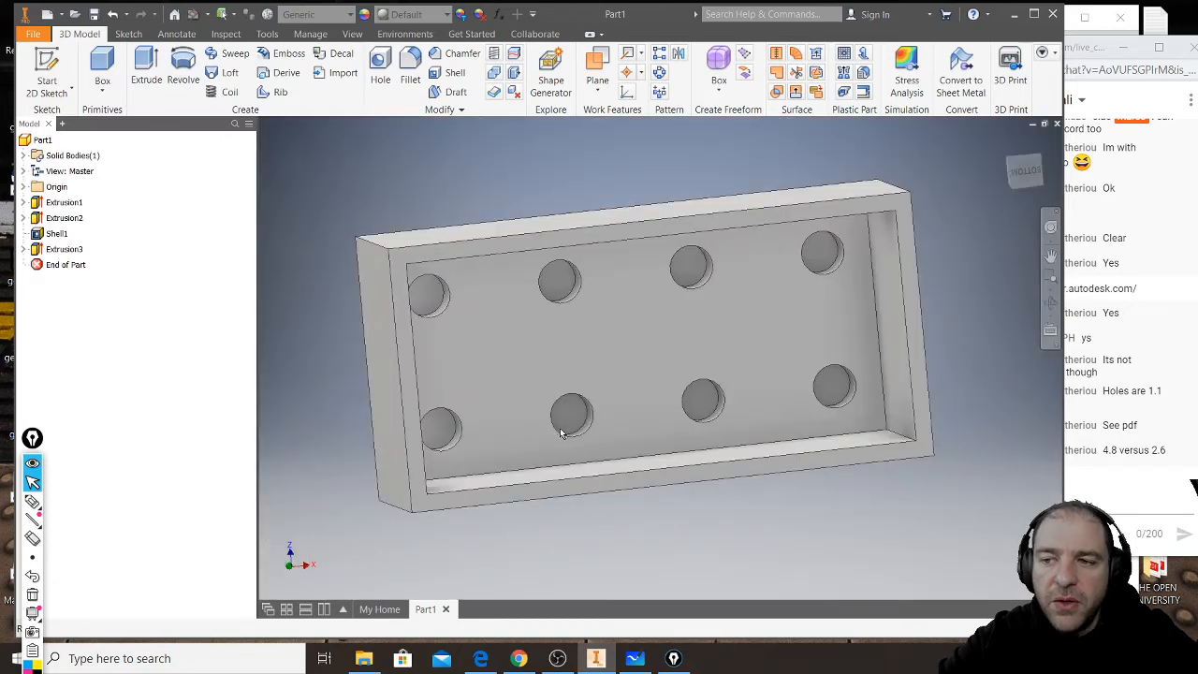
scroll(608, 315, "up", 5)
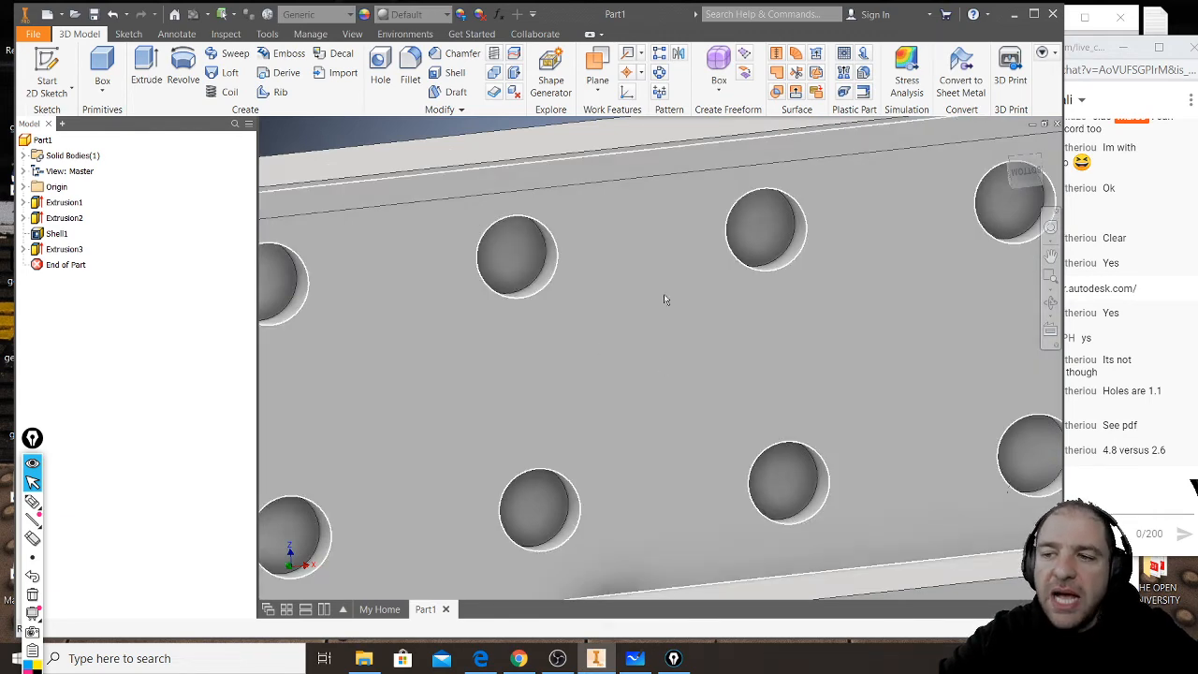
scroll(741, 370, "down", 8)
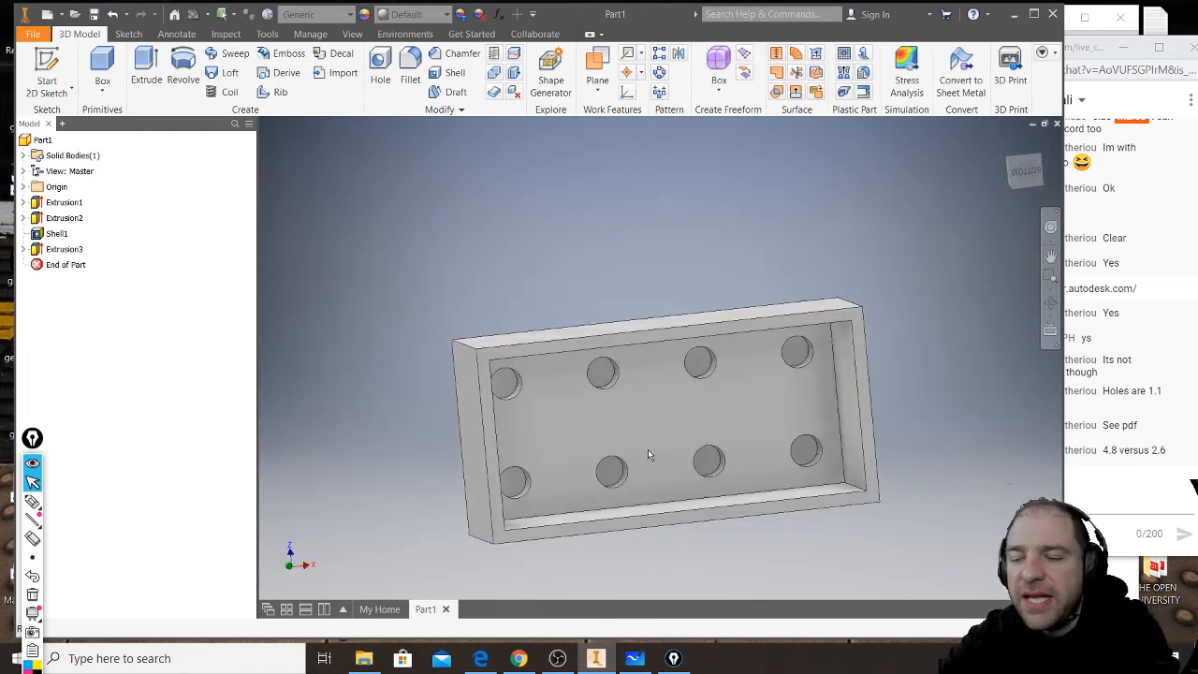
middle_click_drag(639, 449, 613, 456, "shift")
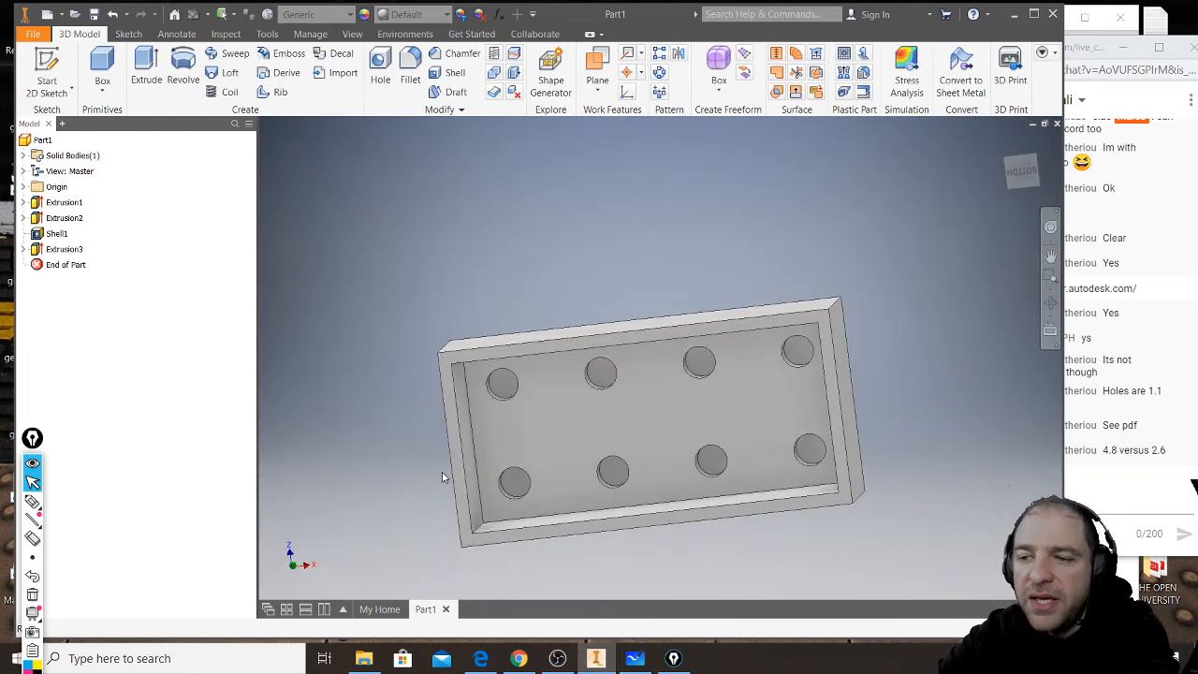
scroll(442, 465, "up", 4)
middle_click_drag(442, 467, 499, 389)
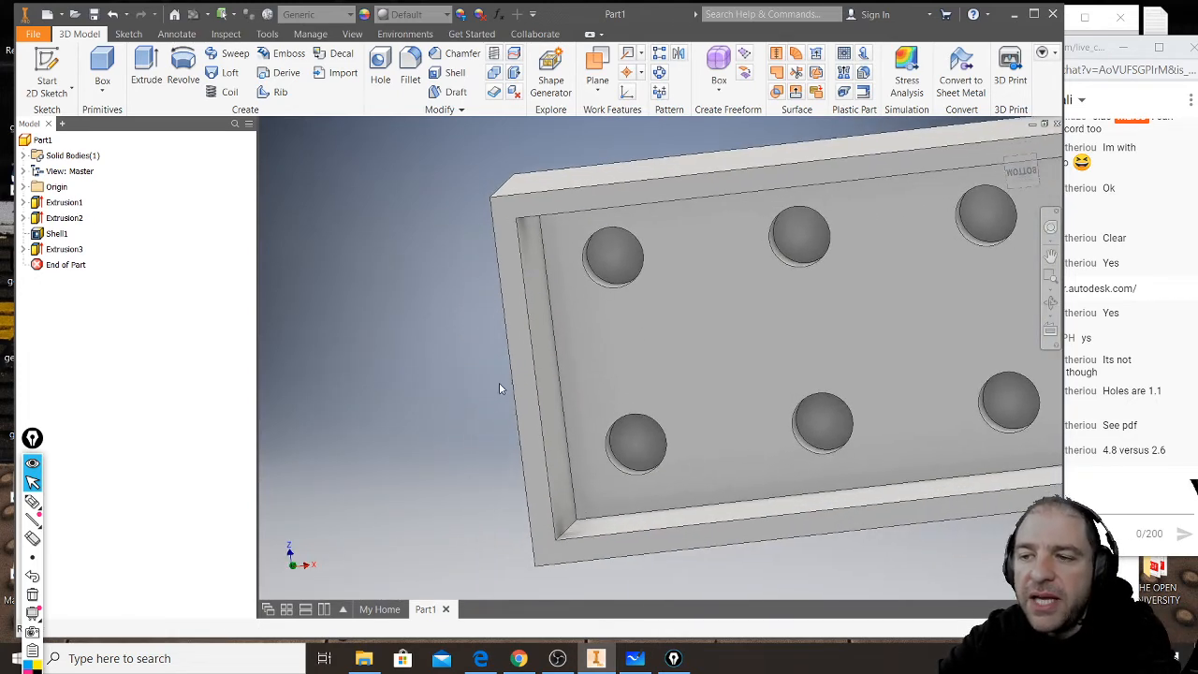
scroll(499, 390, "down", 2)
scroll(499, 389, "up", 2)
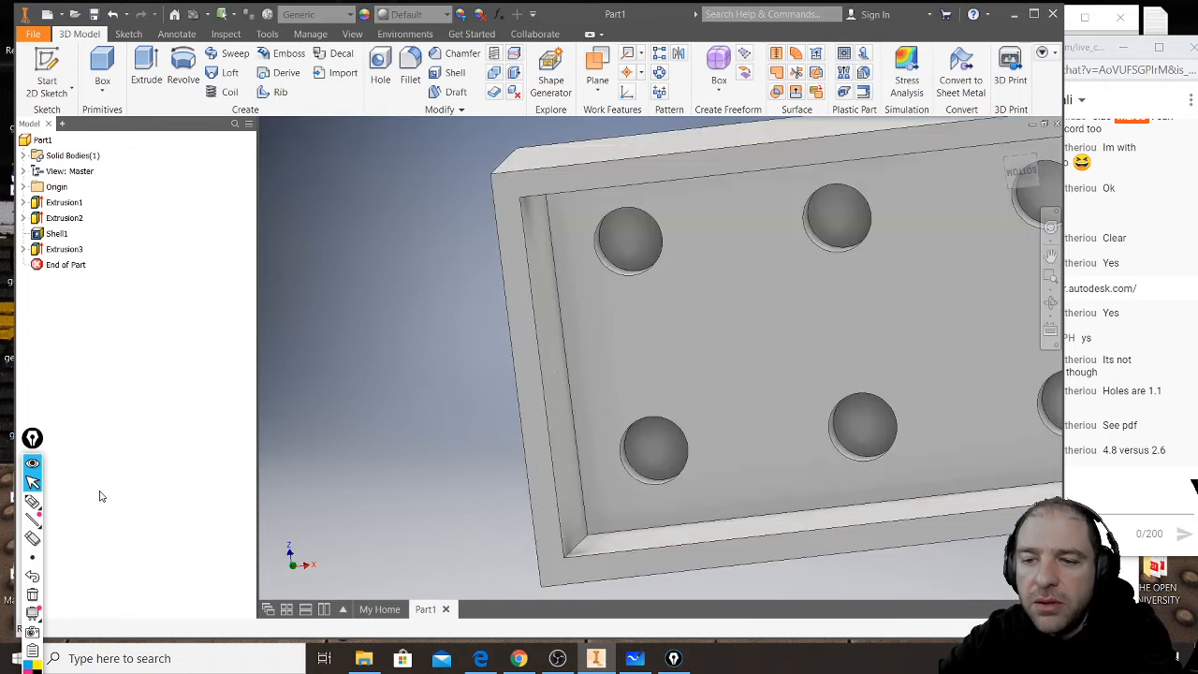
- Mark the side wall's thickness in red pen with the note "1 mm → 1,2 mm" and clear the annotations
left_click(32, 501)
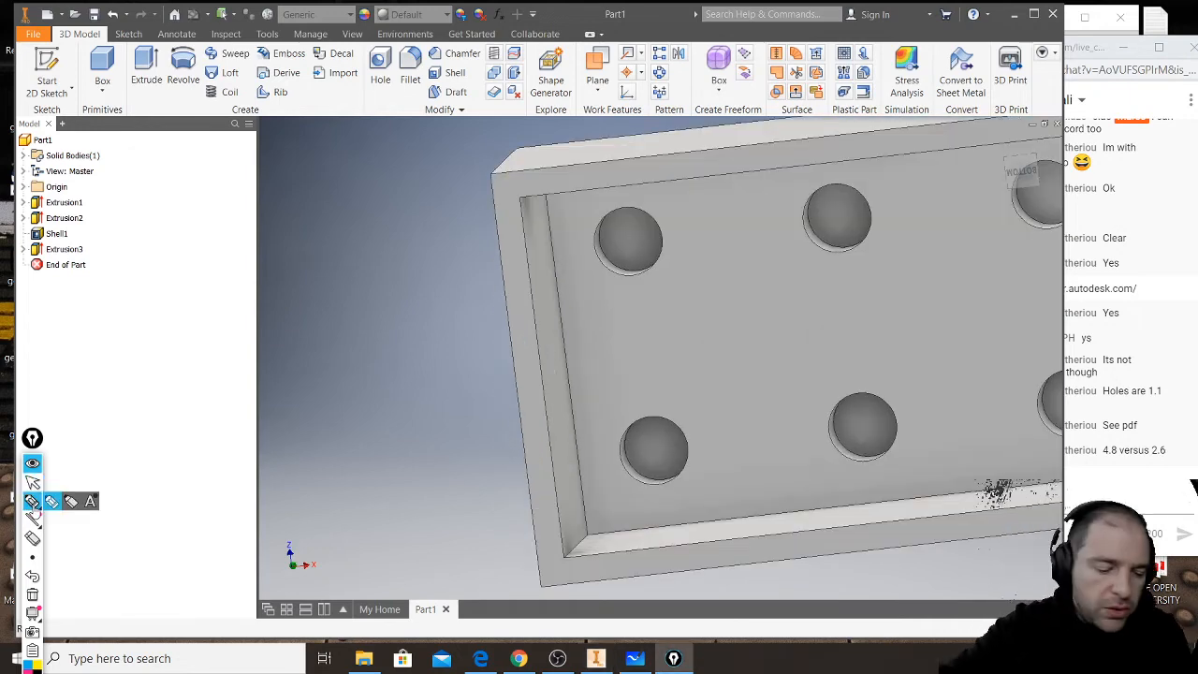
left_click_drag(496, 177, 516, 438)
left_click_drag(526, 234, 539, 393)
mouse_move(496, 333)
left_mouse_down()
mouse_move(536, 325)
mouse_move(528, 343)
left_mouse_up()
left_click_drag(506, 312, 495, 345)
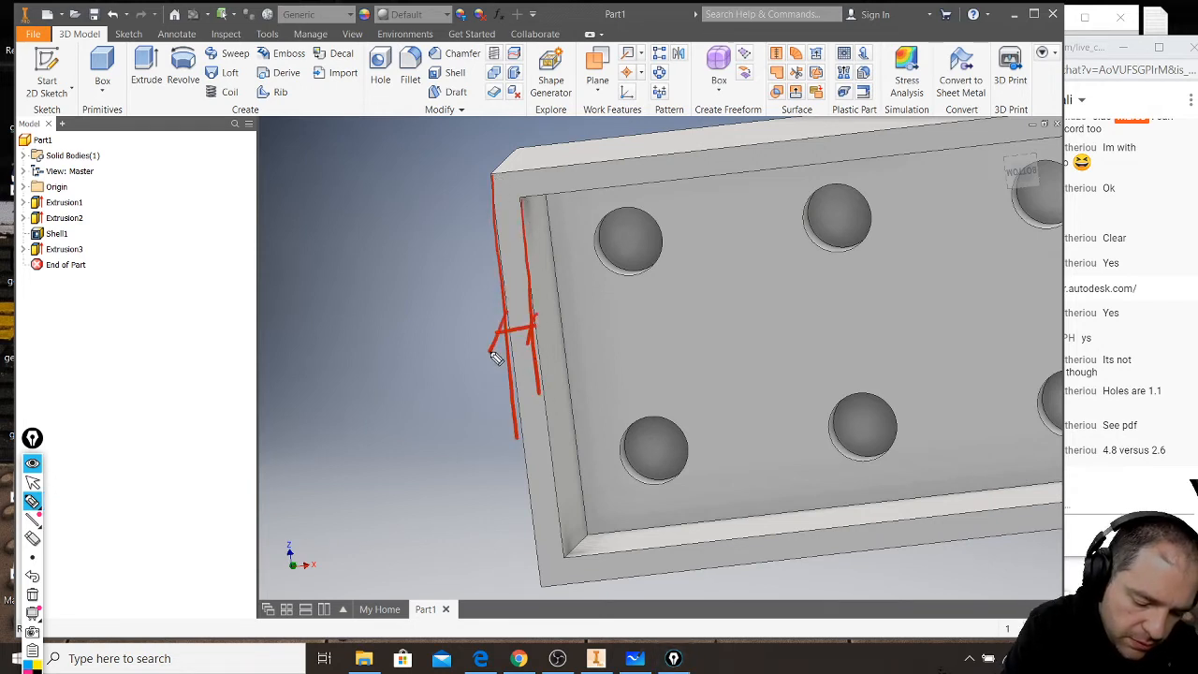
left_click_drag(459, 412, 483, 413)
left_click_drag(548, 388, 591, 382)
left_click_drag(581, 302, 678, 352)
mouse_move(694, 309)
left_mouse_down()
mouse_move(729, 341)
mouse_move(780, 324)
mouse_move(859, 344)
left_mouse_up()
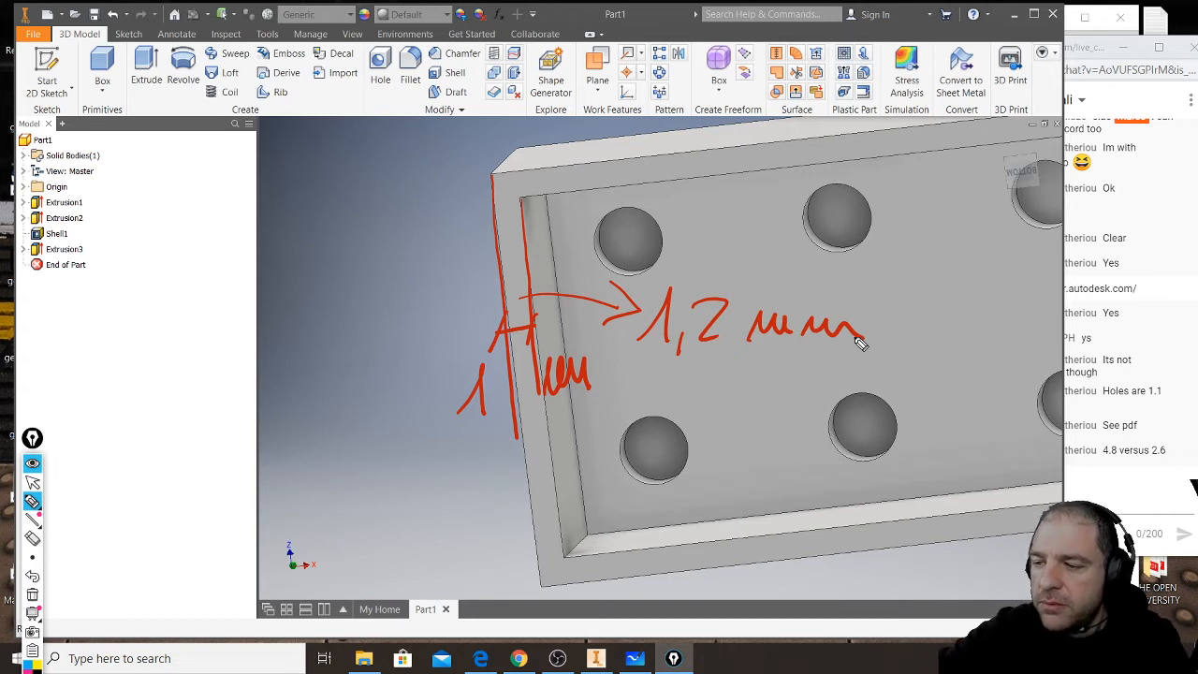
left_click(33, 482)
left_click(33, 595)
- Start a sketch on the brick's open-side rim face and project the four inner wall edges into it
mouse_move(681, 337)
middle_mouse_down("shift")
mouse_move(487, 366)
mouse_move(554, 375)
mouse_move(474, 401)
mouse_move(596, 398)
mouse_move(471, 401)
mouse_move(440, 419)
middle_mouse_up("shift")
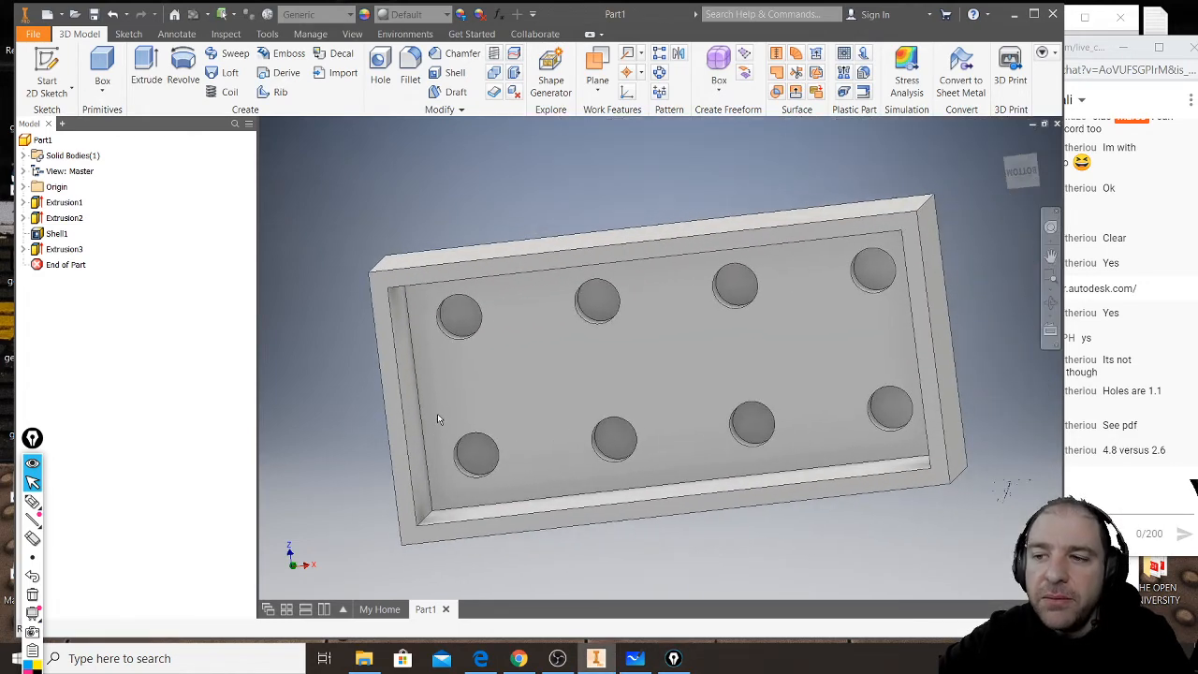
left_click(380, 289)
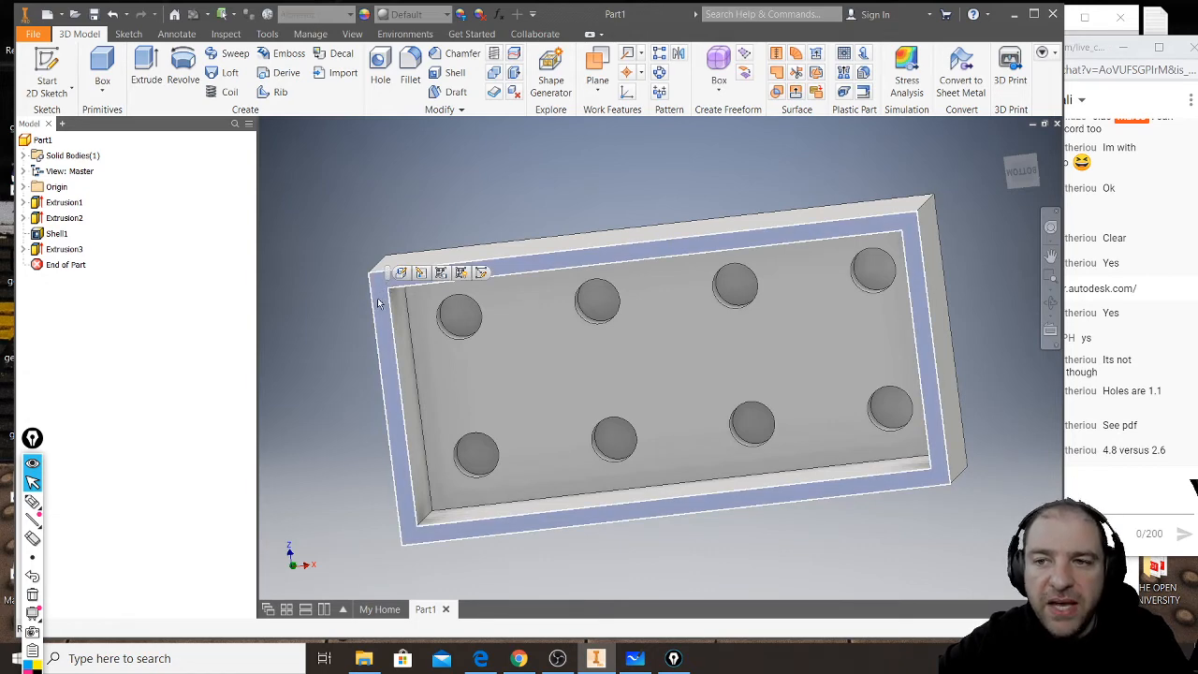
left_click(44, 68)
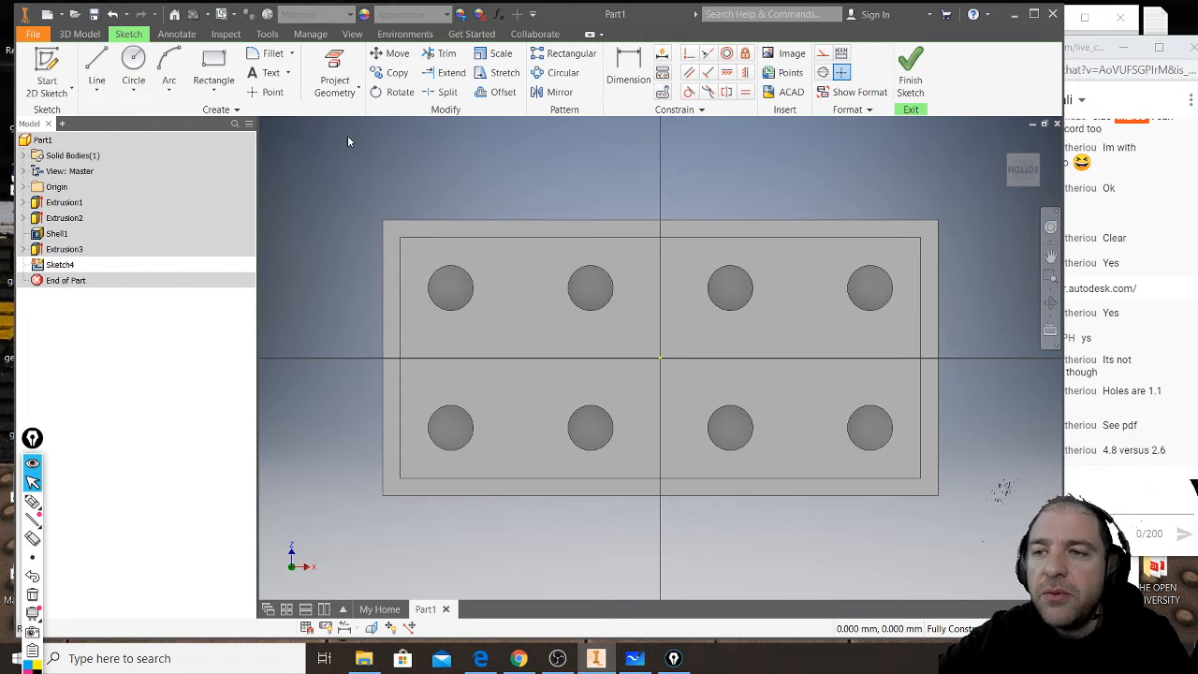
left_click(335, 63)
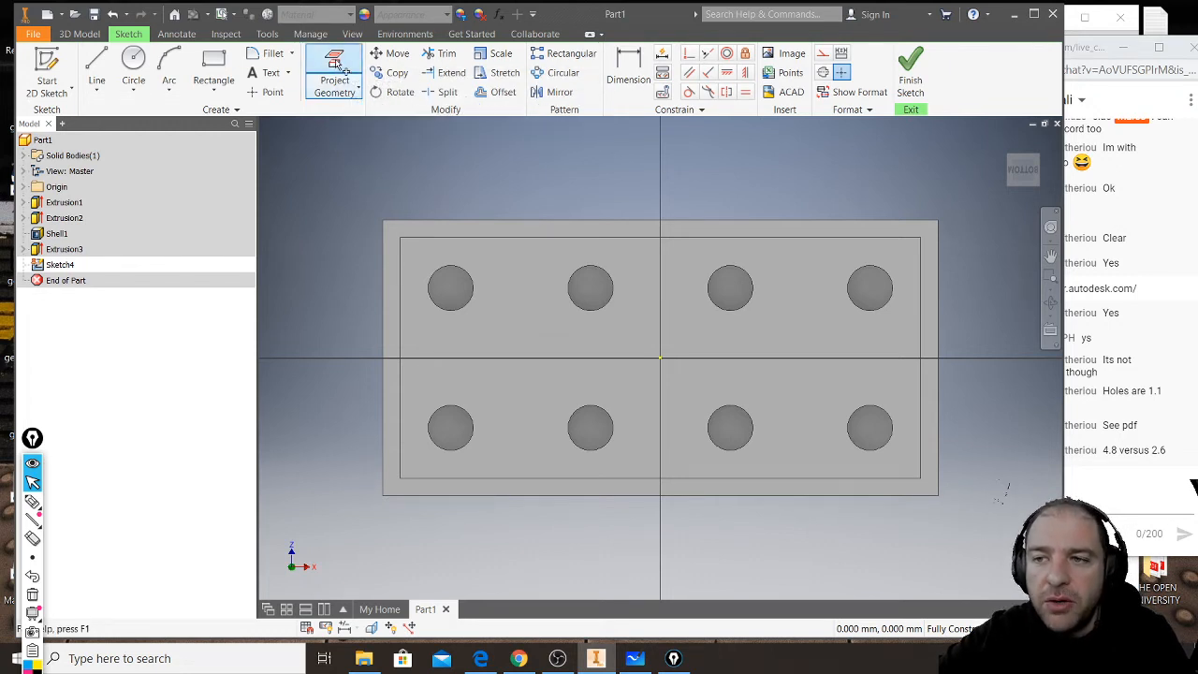
left_click(402, 272)
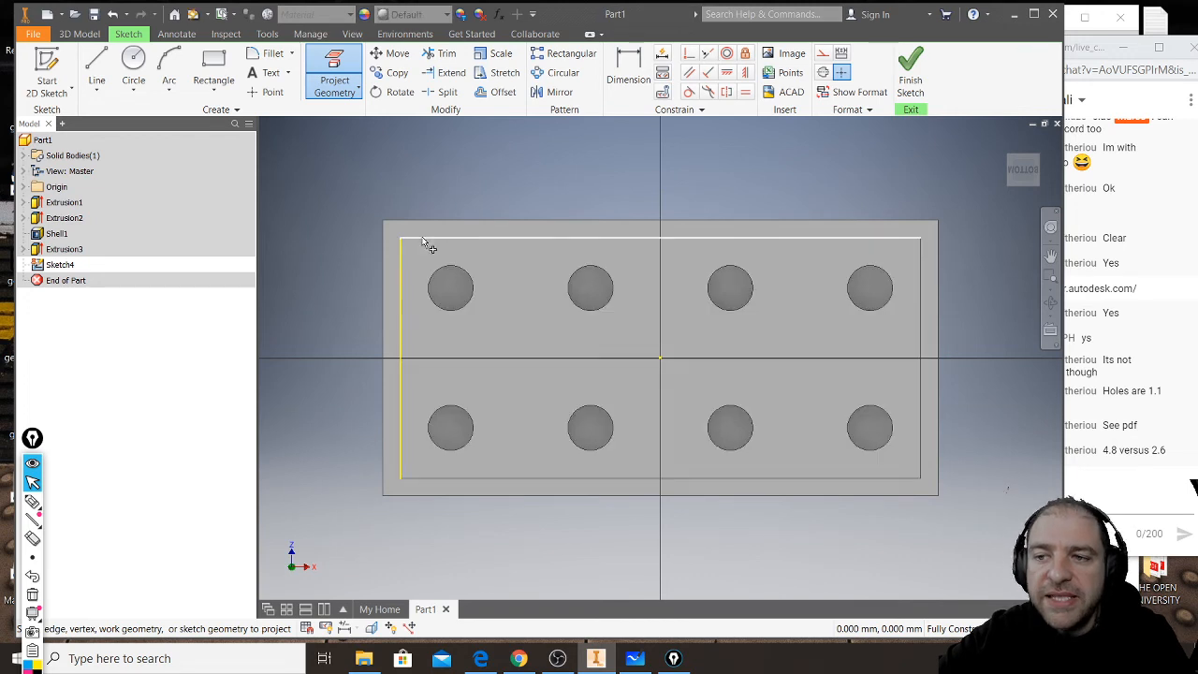
left_click(426, 241)
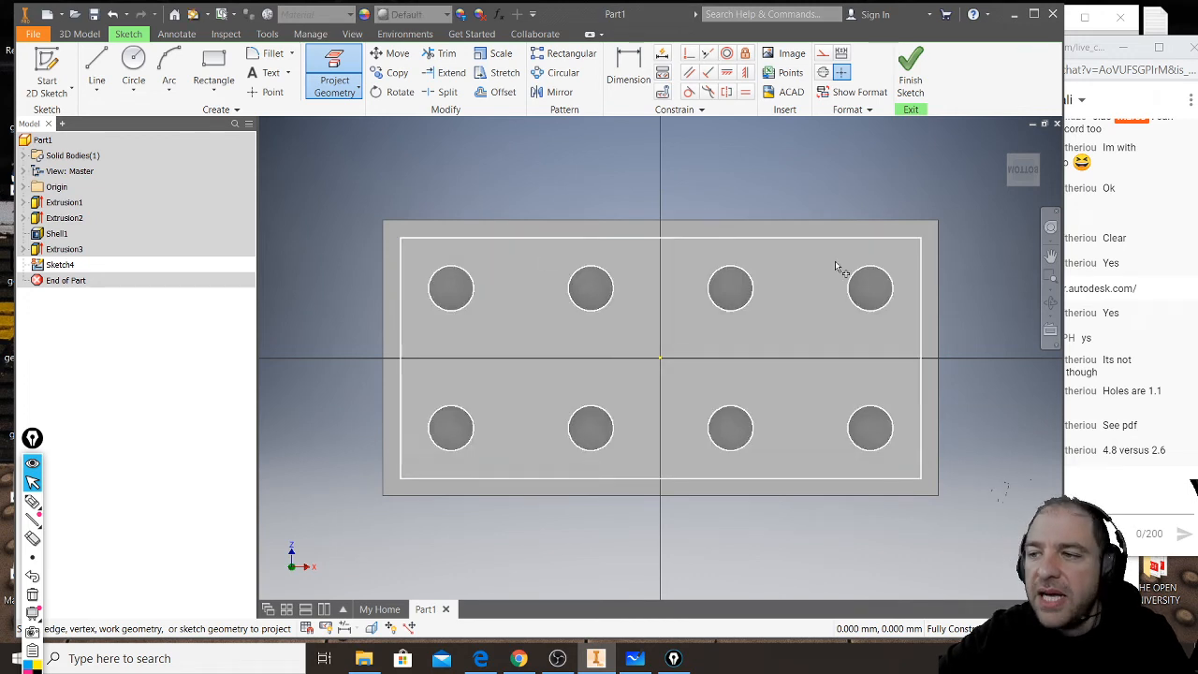
left_click(922, 271)
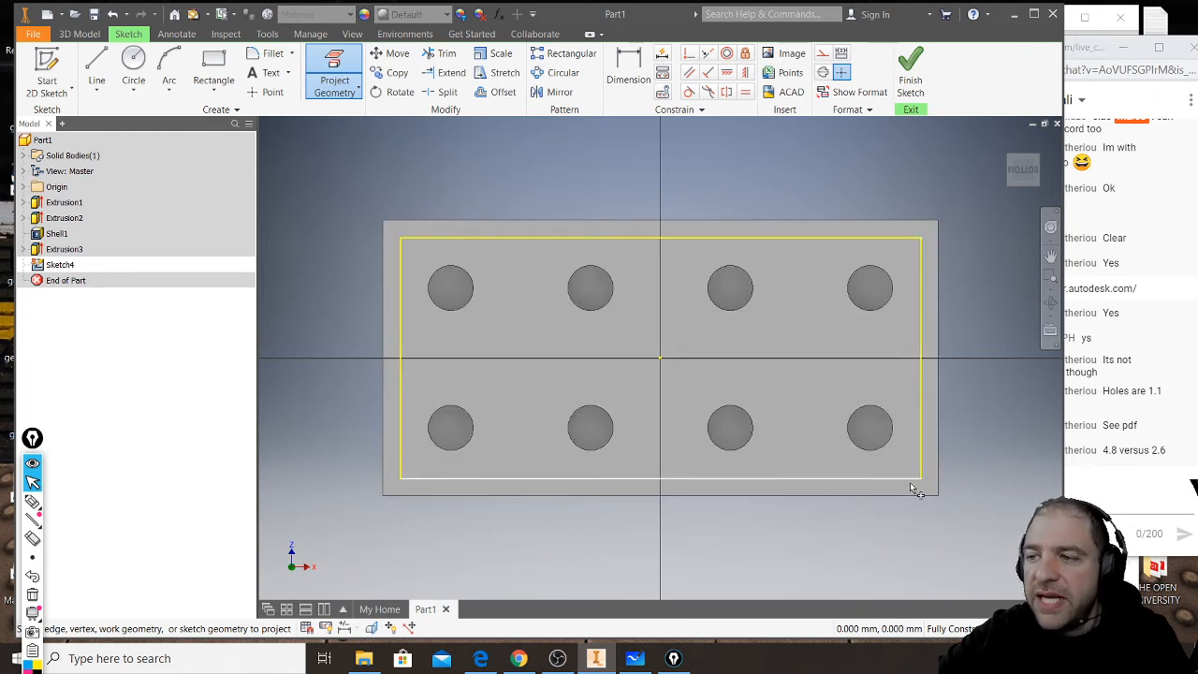
left_click(901, 478)
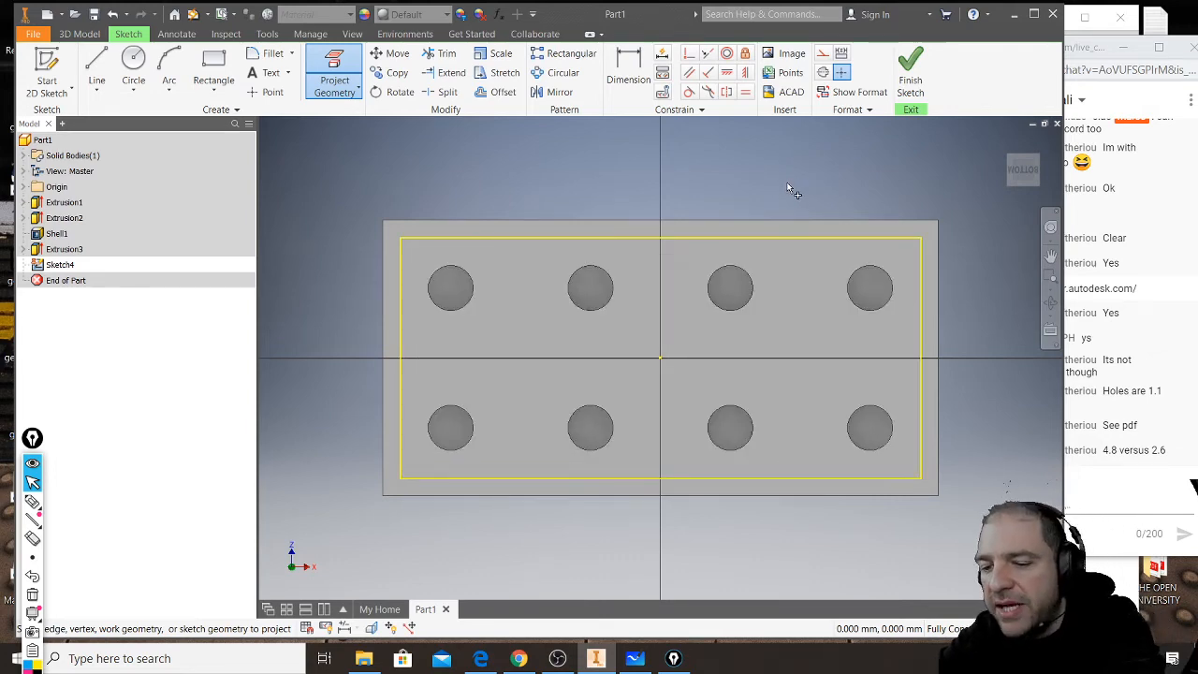
- Offset the projected inner rectangle inward by 0.2 mm and finish the sketch
middle_click_drag(787, 187, 747, 207, "shift")
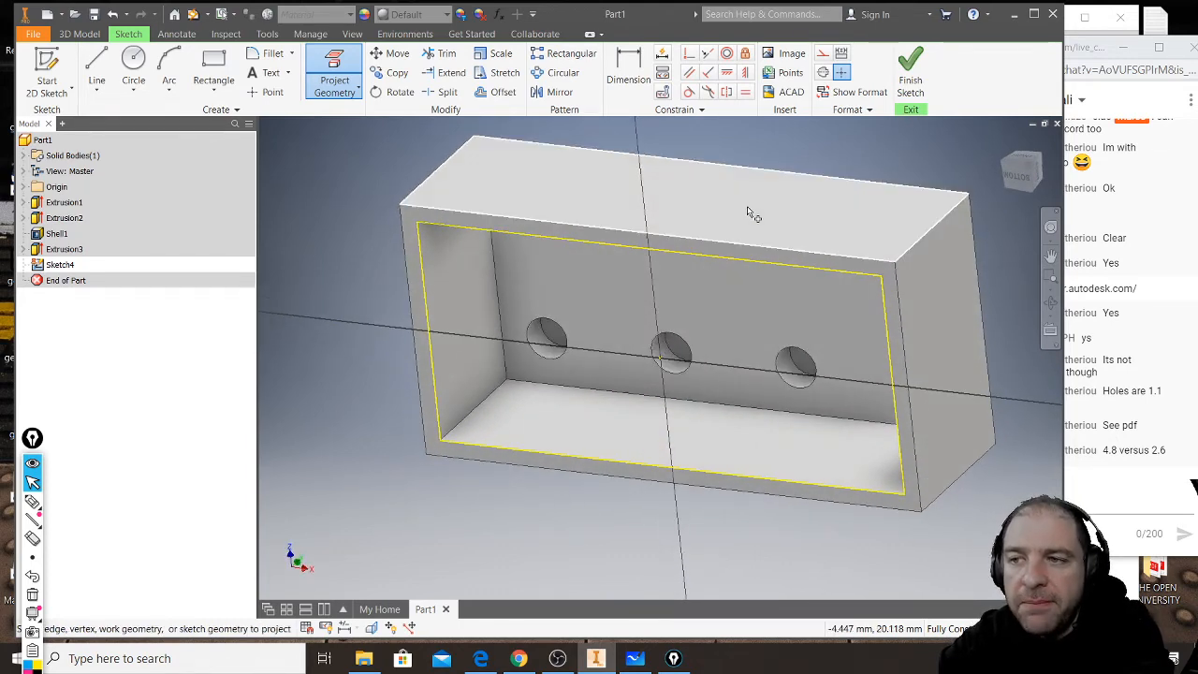
left_click(494, 96)
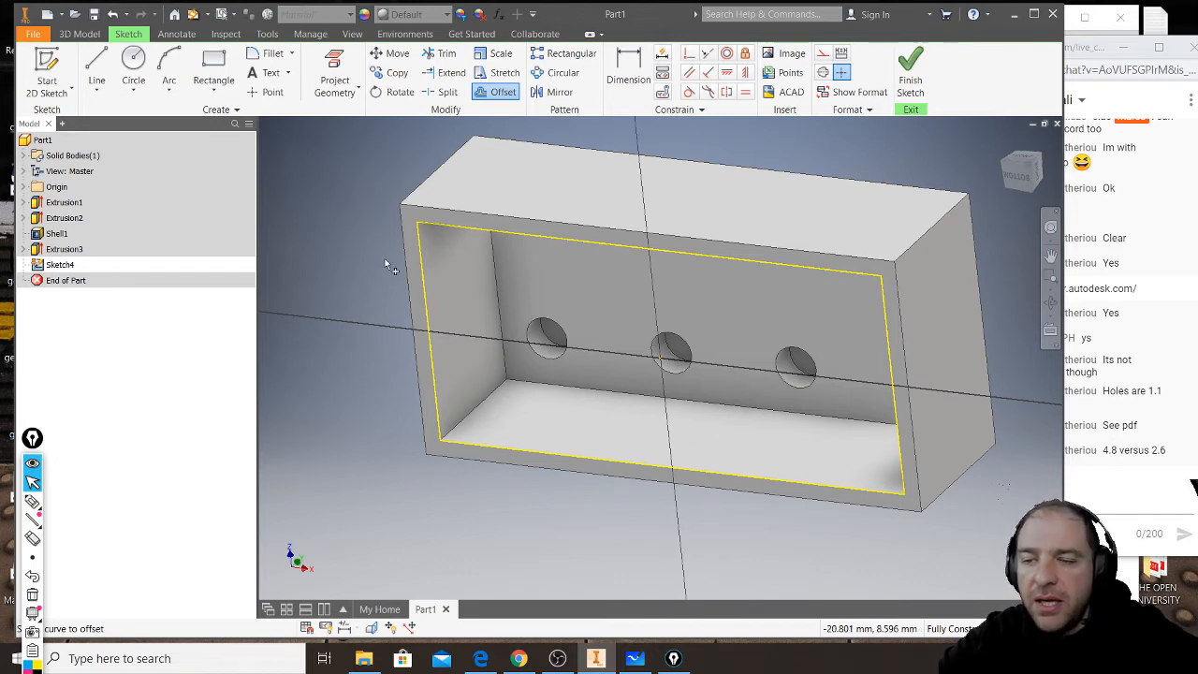
left_click(427, 302)
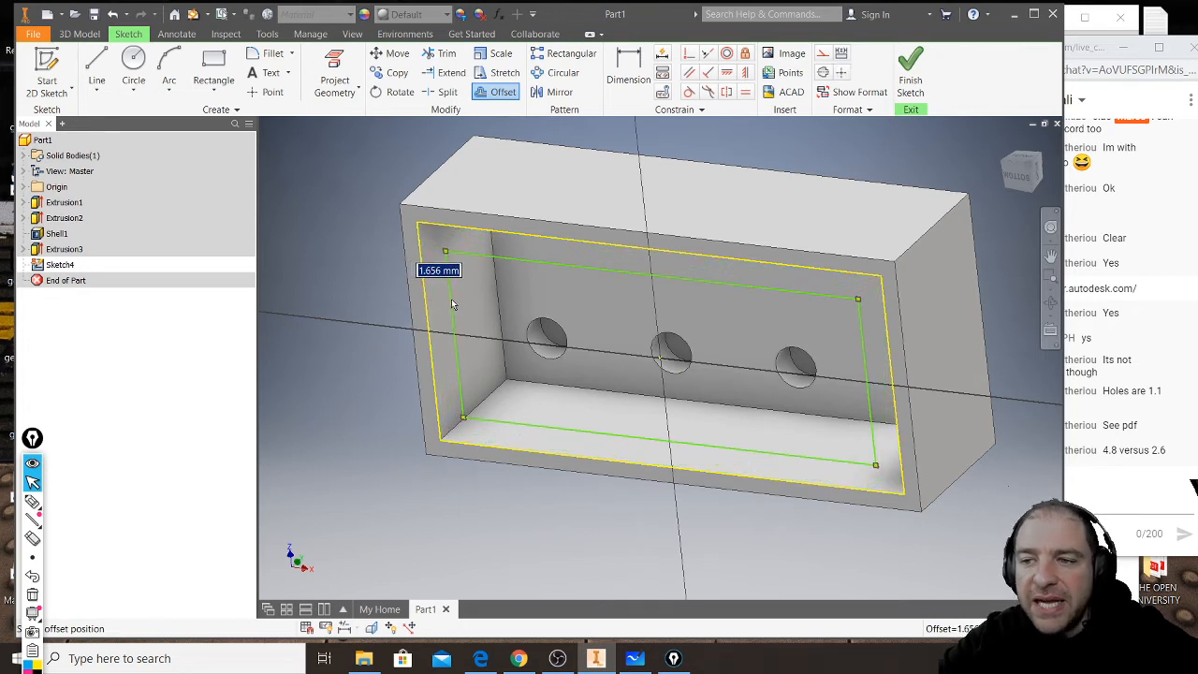
type("0.2")
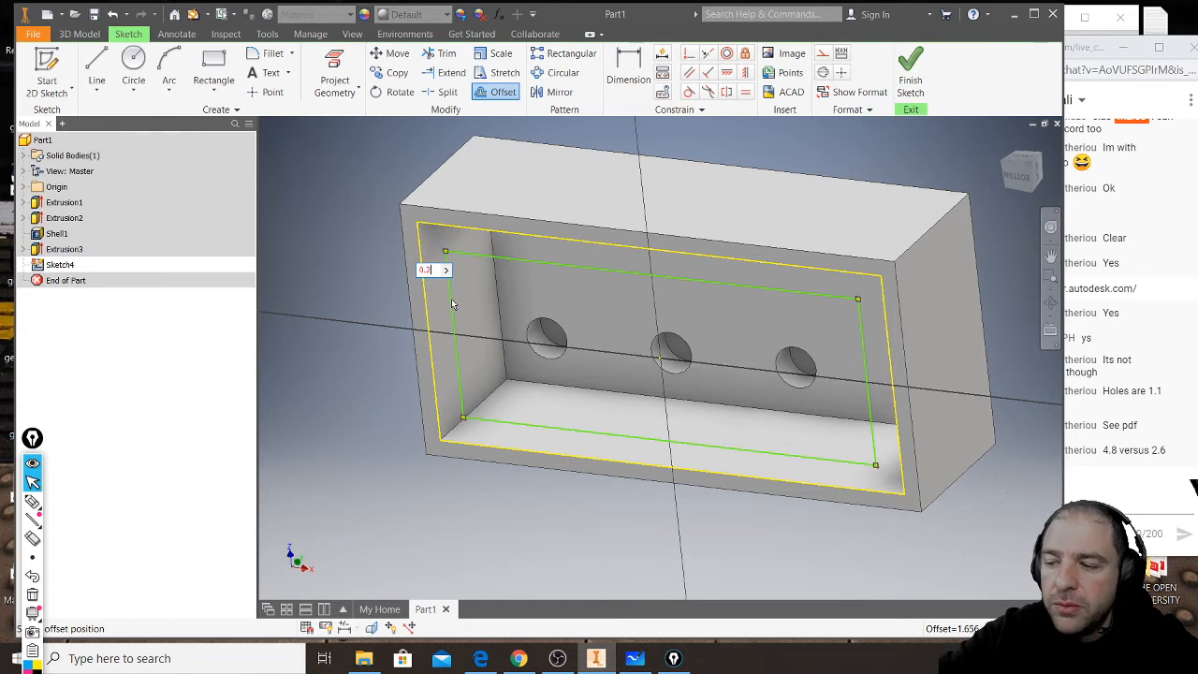
key("Return")
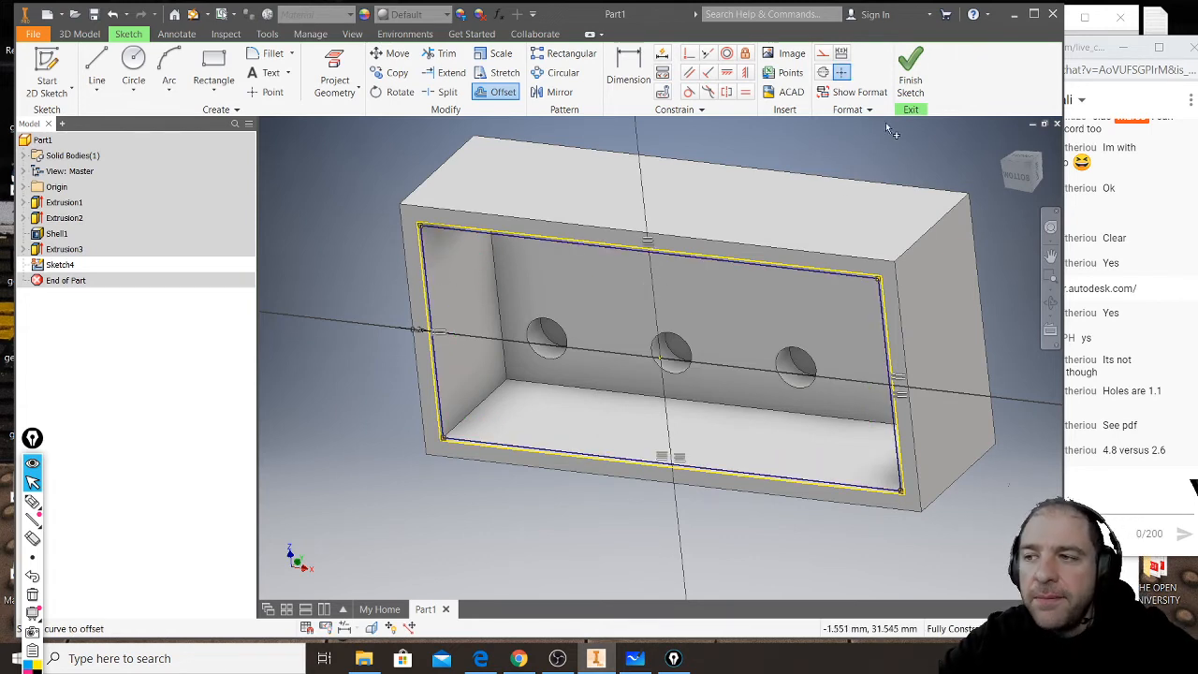
left_click(917, 79)
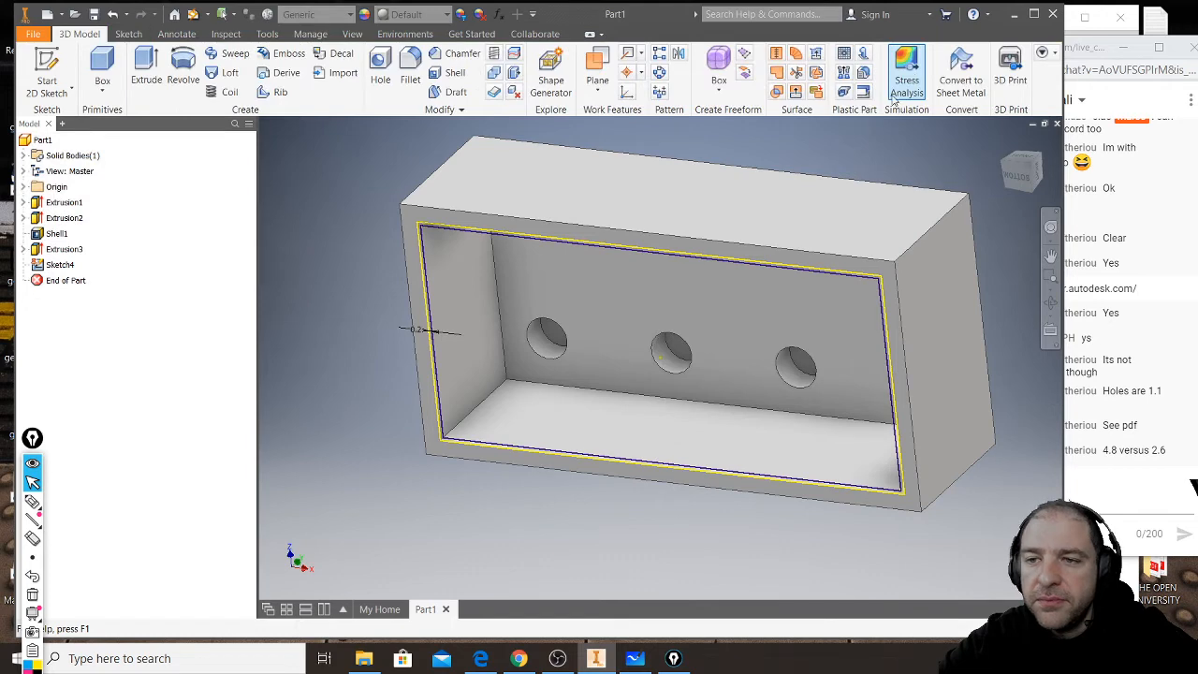
- Extrude the thin rectangular frame profile up to the brick's inner top face to thicken the walls
left_click(154, 73)
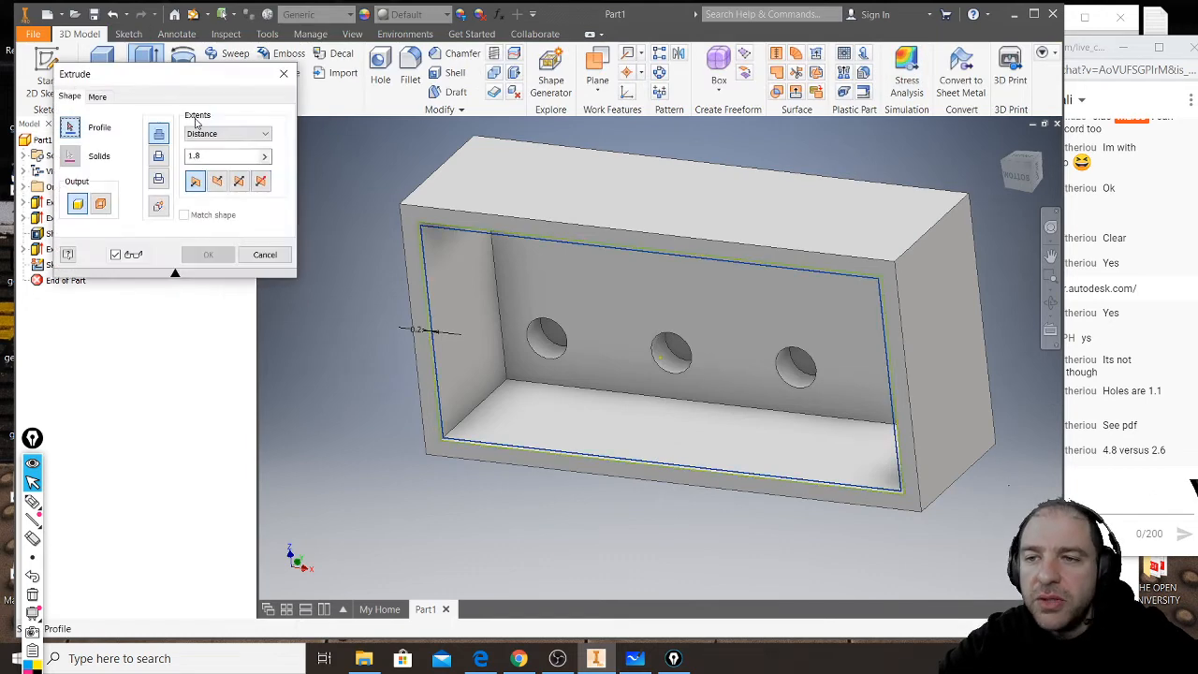
scroll(379, 261, "up", 3)
scroll(380, 260, "up", 3)
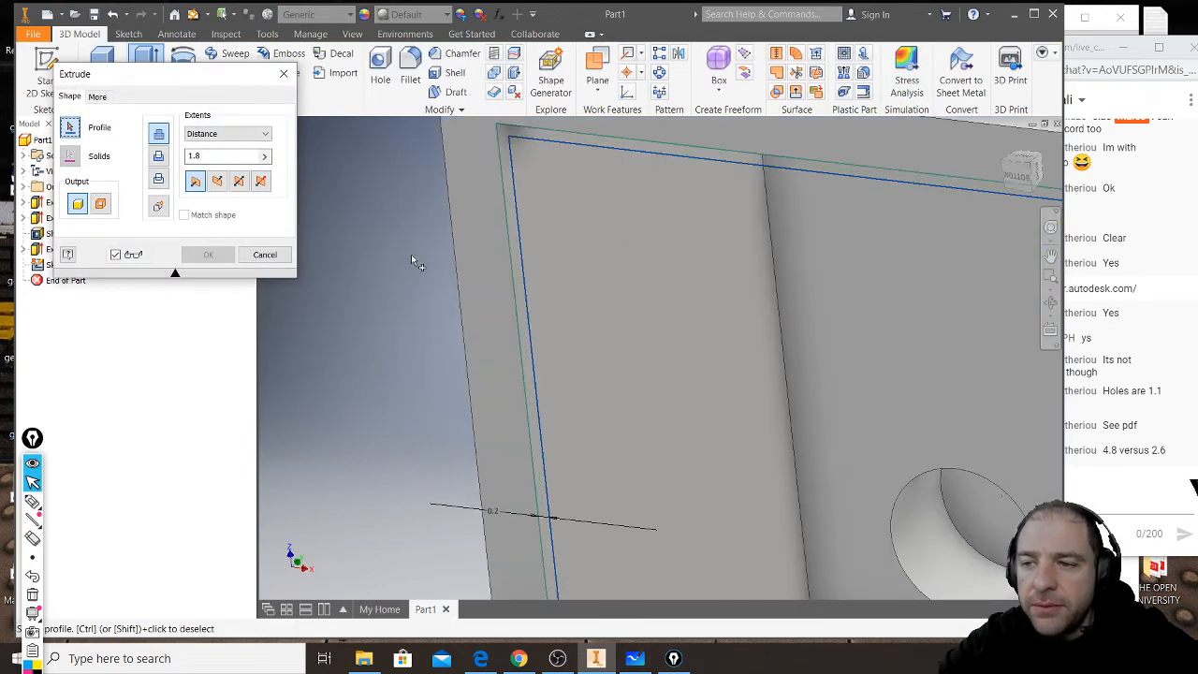
left_click(521, 267)
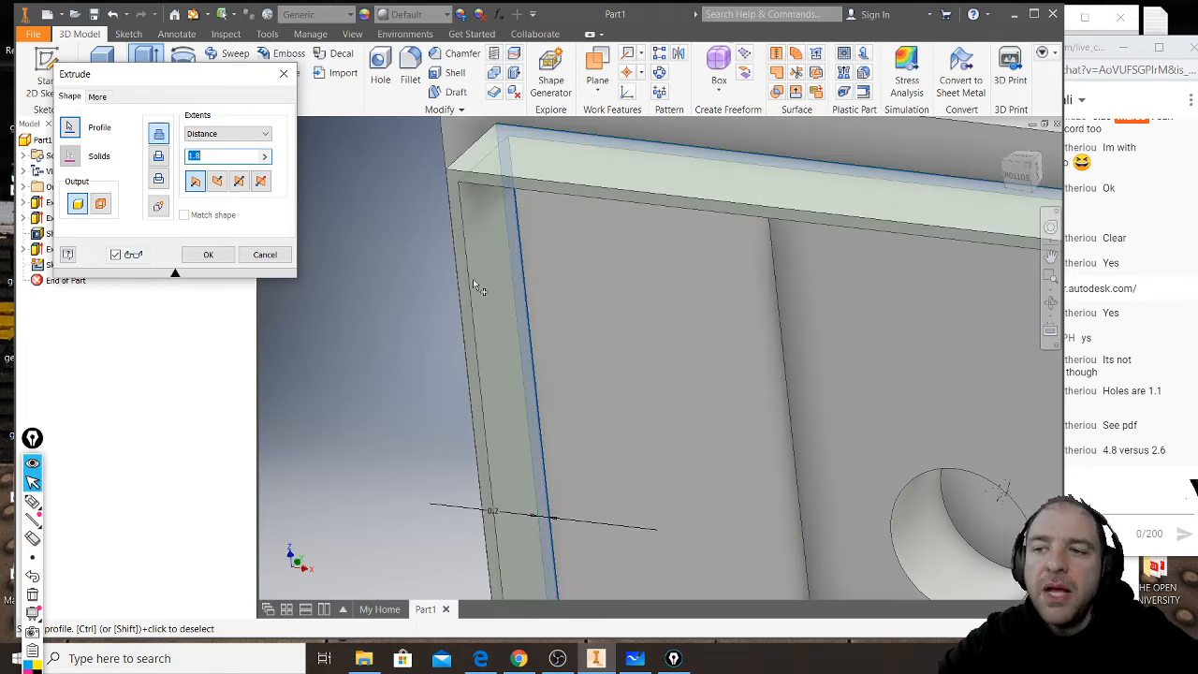
scroll(473, 280, "down", 2)
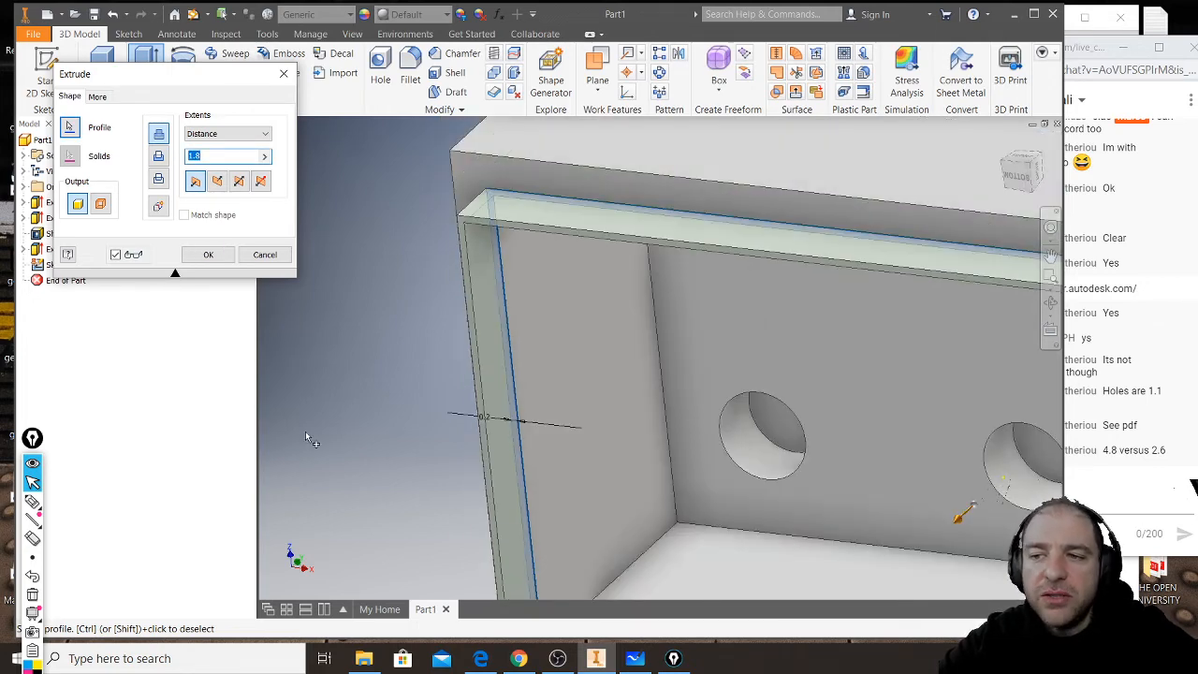
left_click(267, 135)
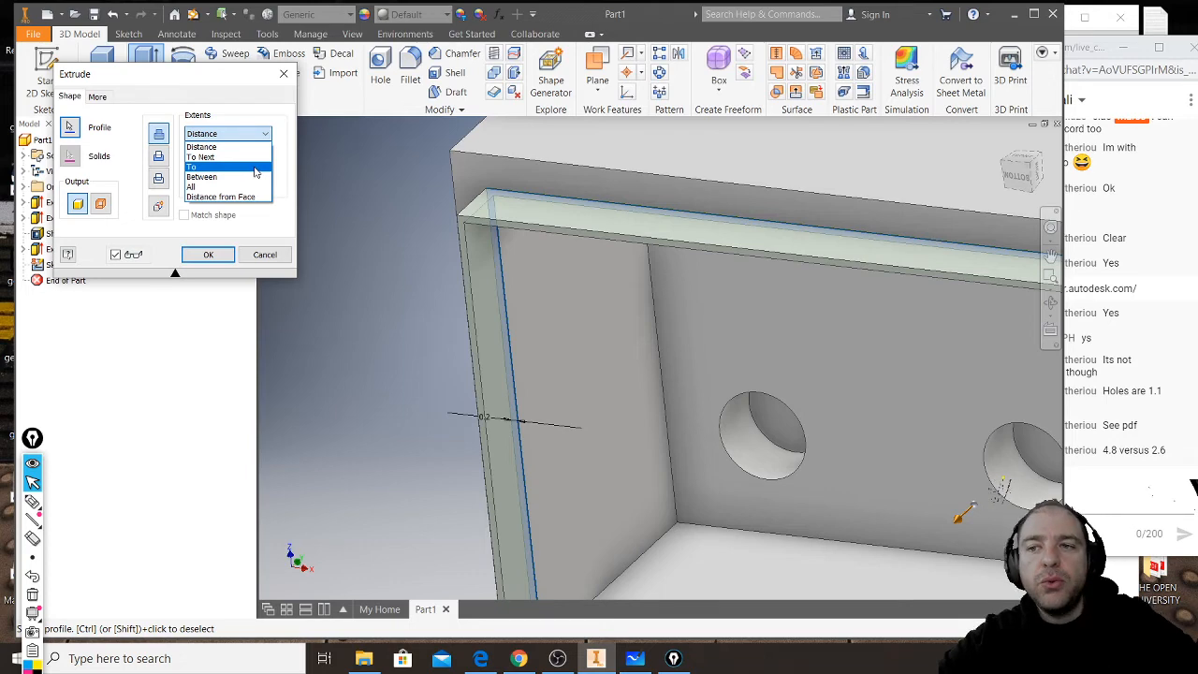
left_click(256, 167)
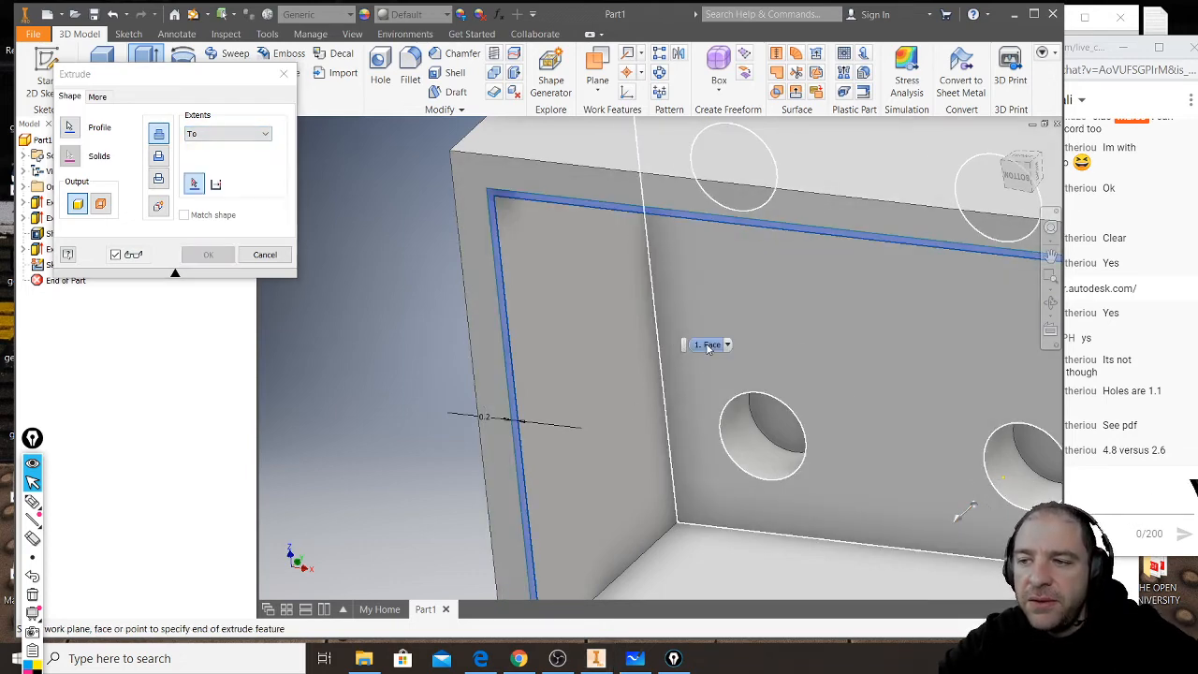
left_click(710, 302)
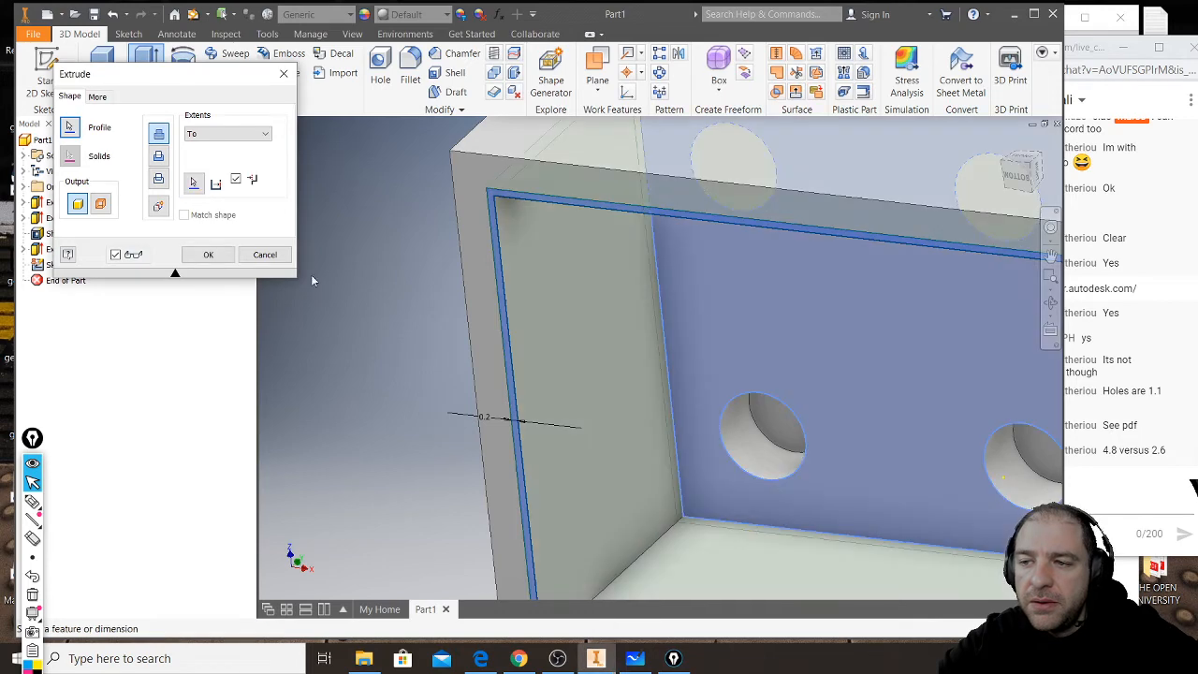
left_click(208, 254)
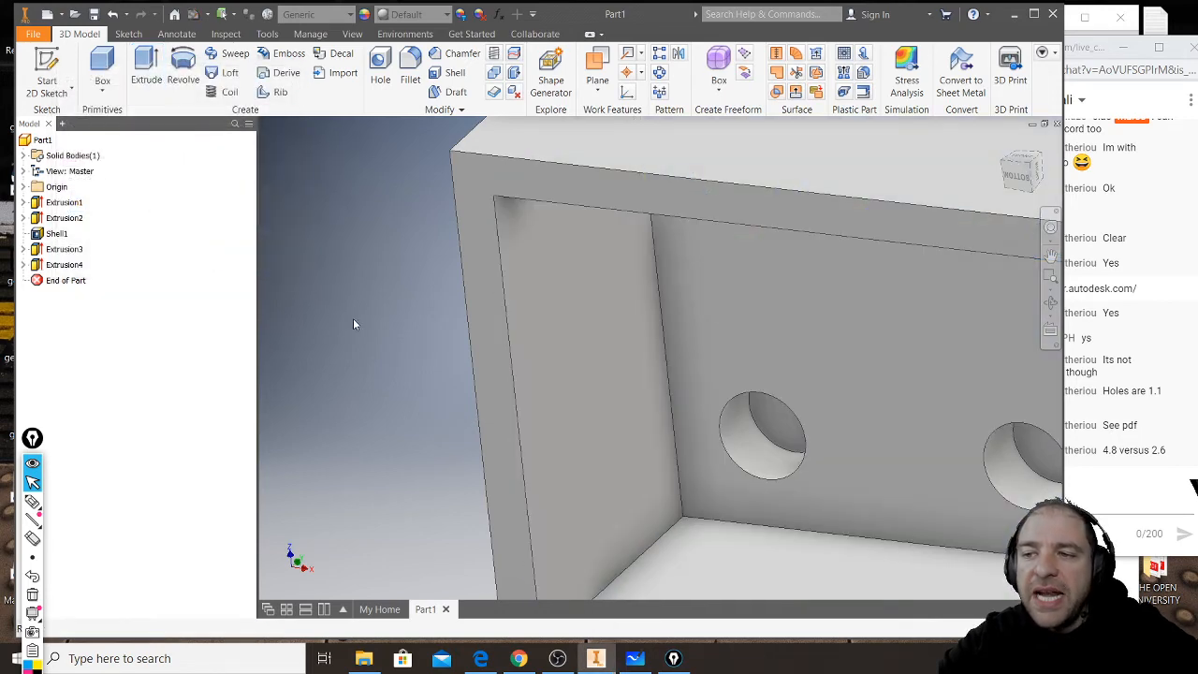
scroll(354, 324, "down", 4)
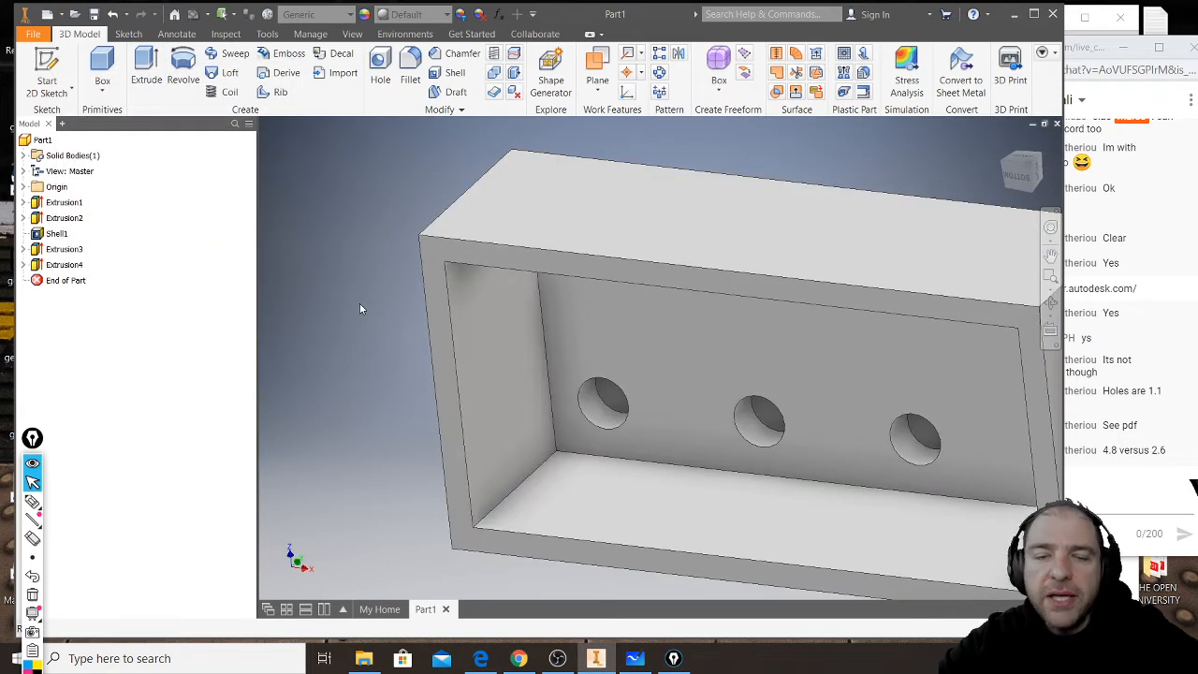
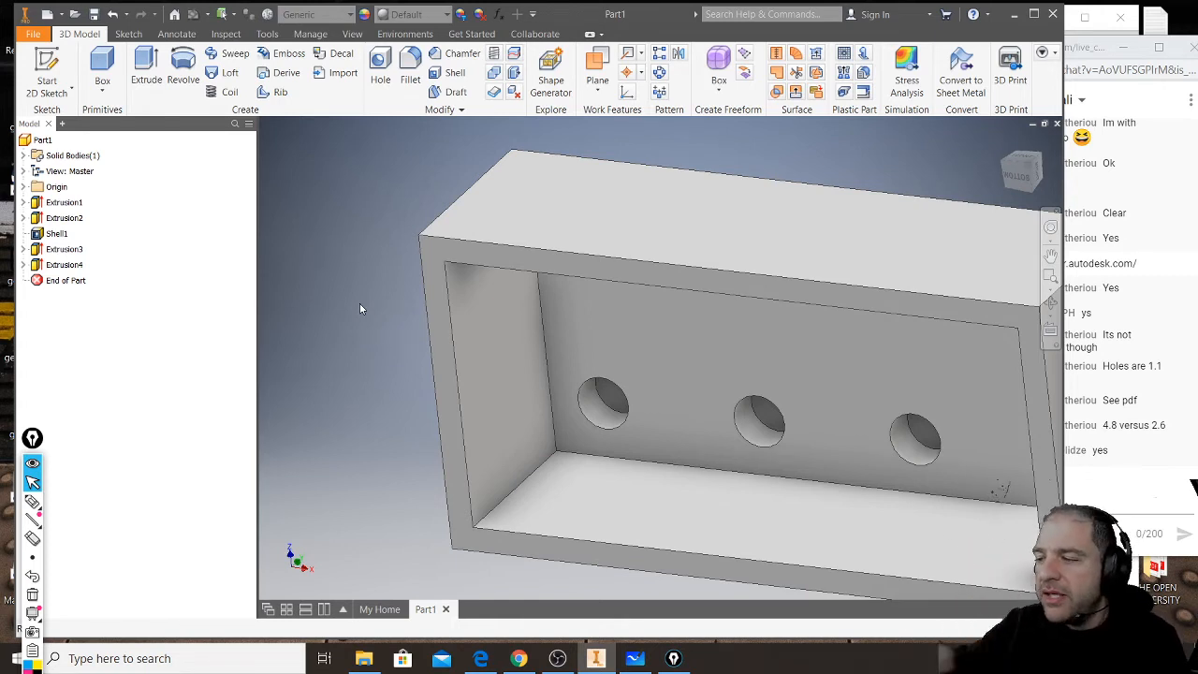
- Start a sketch on the brick's inner top face and check the underside tube layout in the PDF dimension drawing in Edge
left_click(647, 337)
left_click(37, 86)
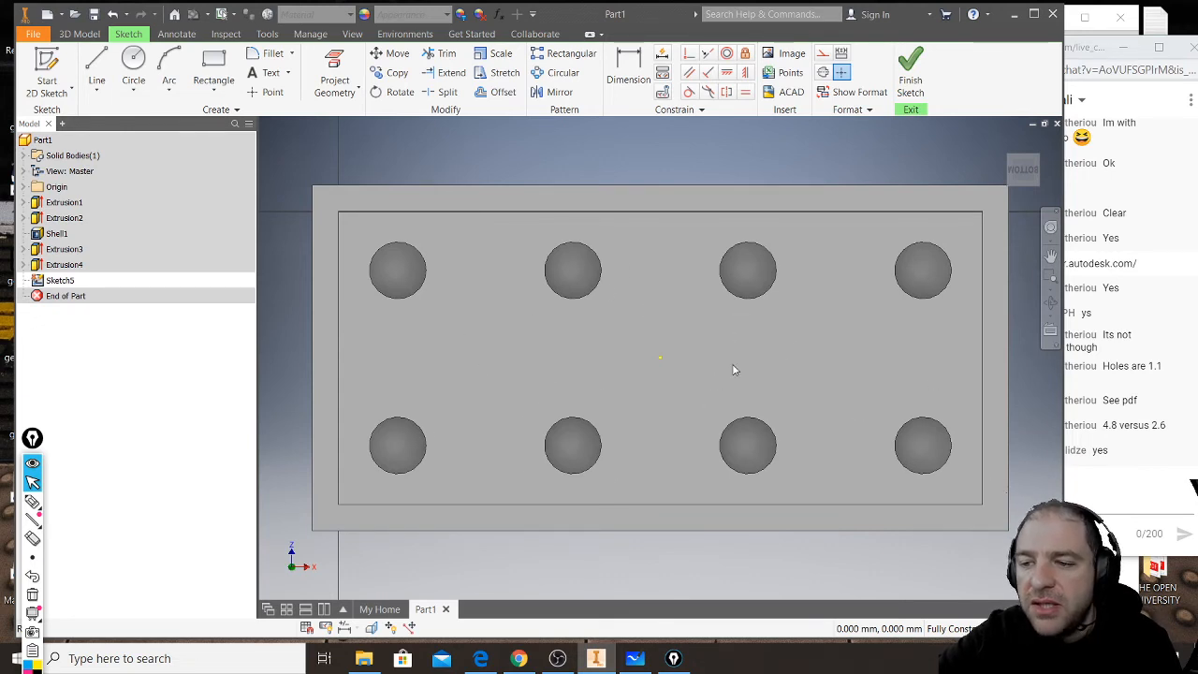
left_click(481, 659)
scroll(441, 466, "down", 2)
scroll(441, 466, "up", 2, "ctrl")
scroll(441, 468, "down", 6)
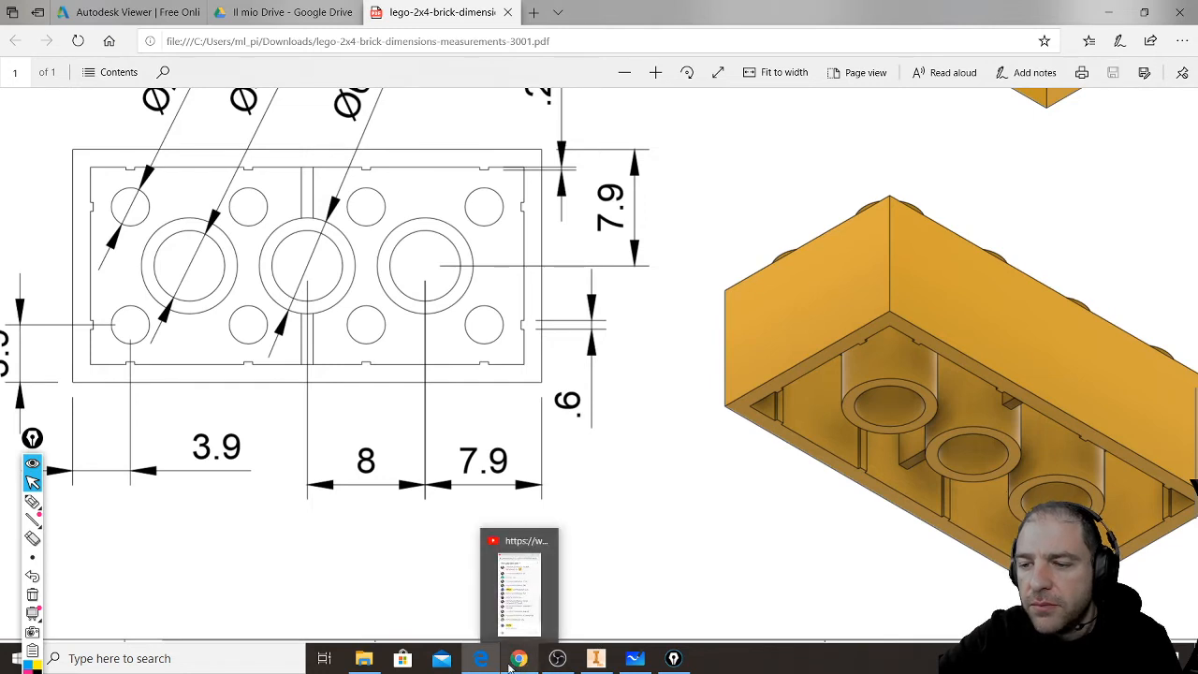
left_click(595, 659)
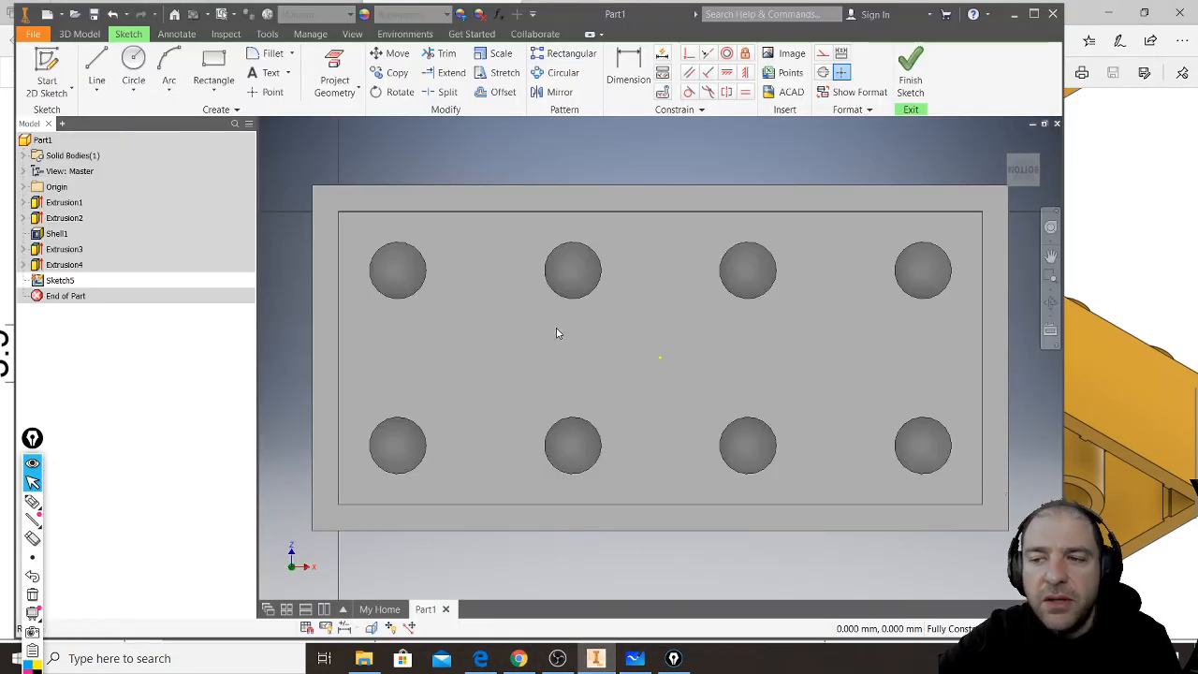
- Project the four stud recess circles of the upper row into the sketch
scroll(554, 334, "down", 3)
scroll(553, 339, "down", 1)
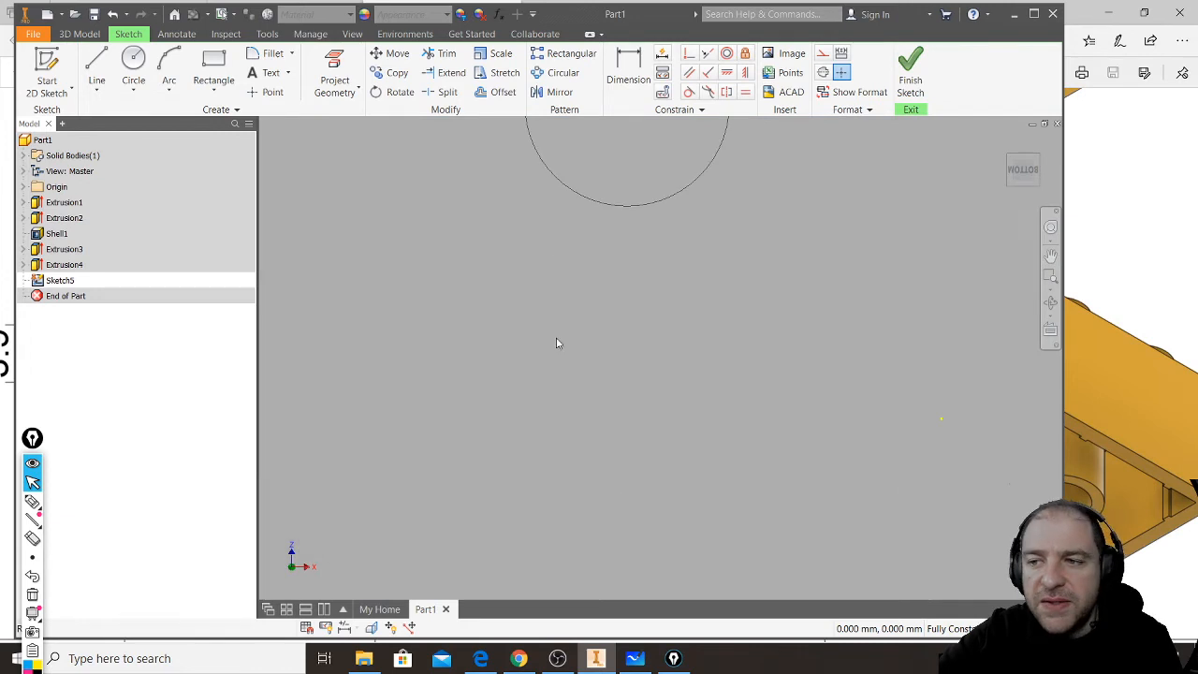
scroll(561, 342, "up", 5)
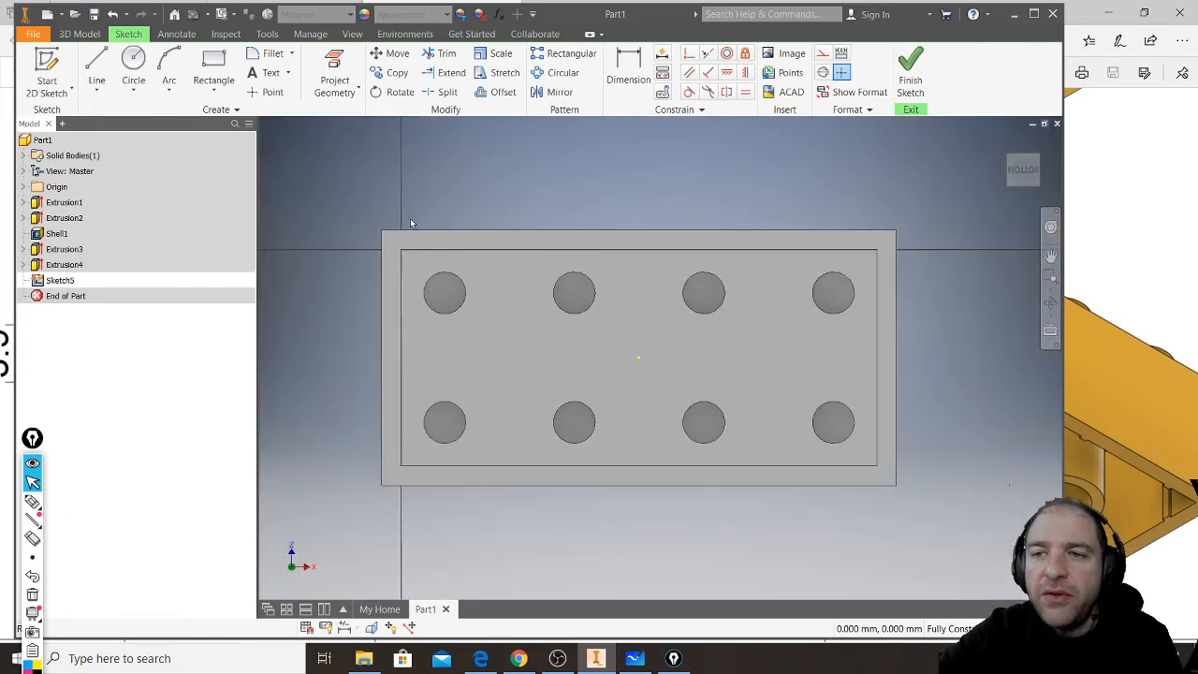
left_click(98, 65)
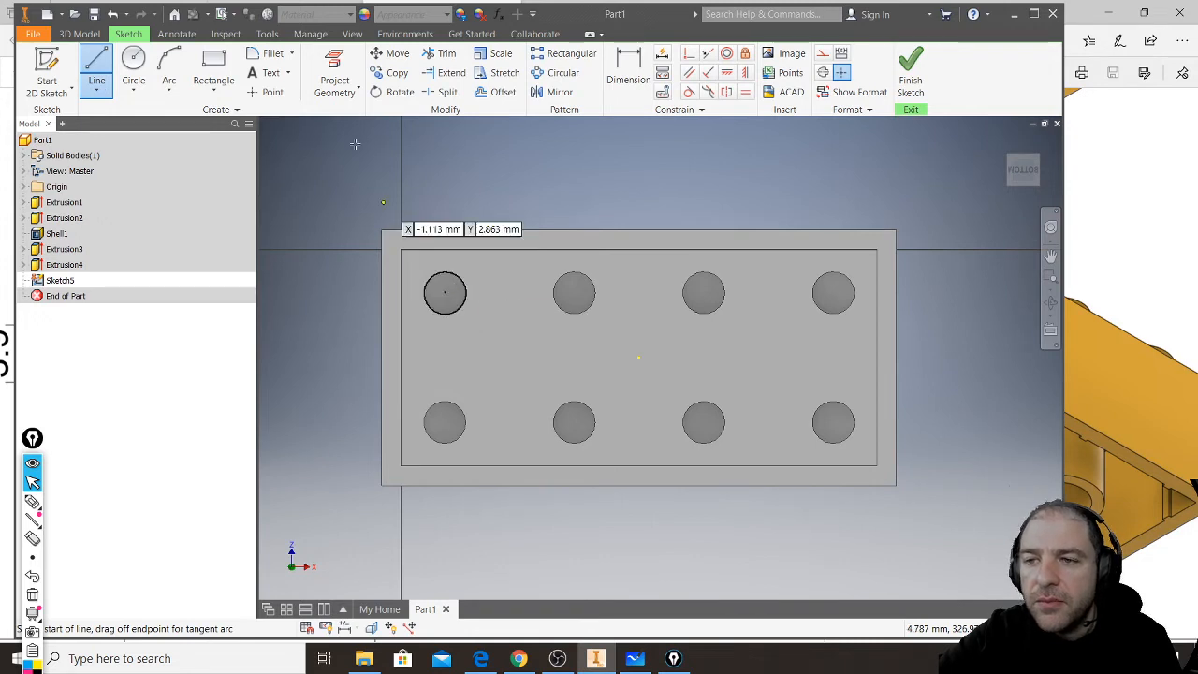
left_click(335, 80)
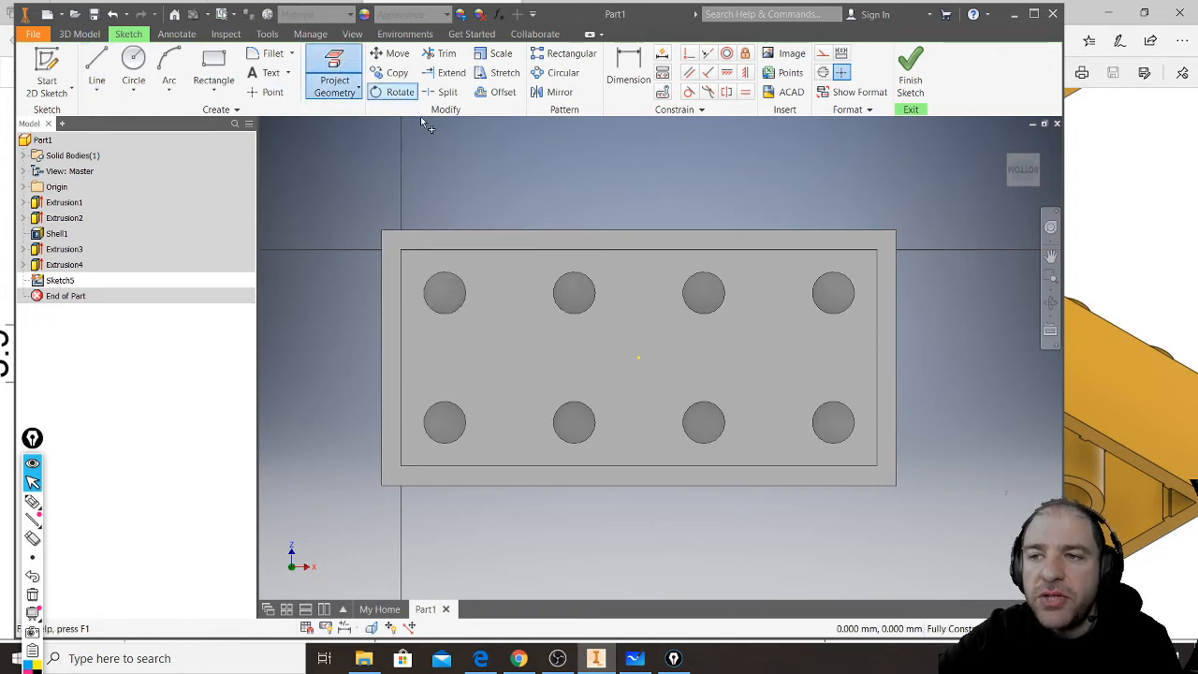
left_click(465, 291)
left_click(595, 291)
left_click(728, 293)
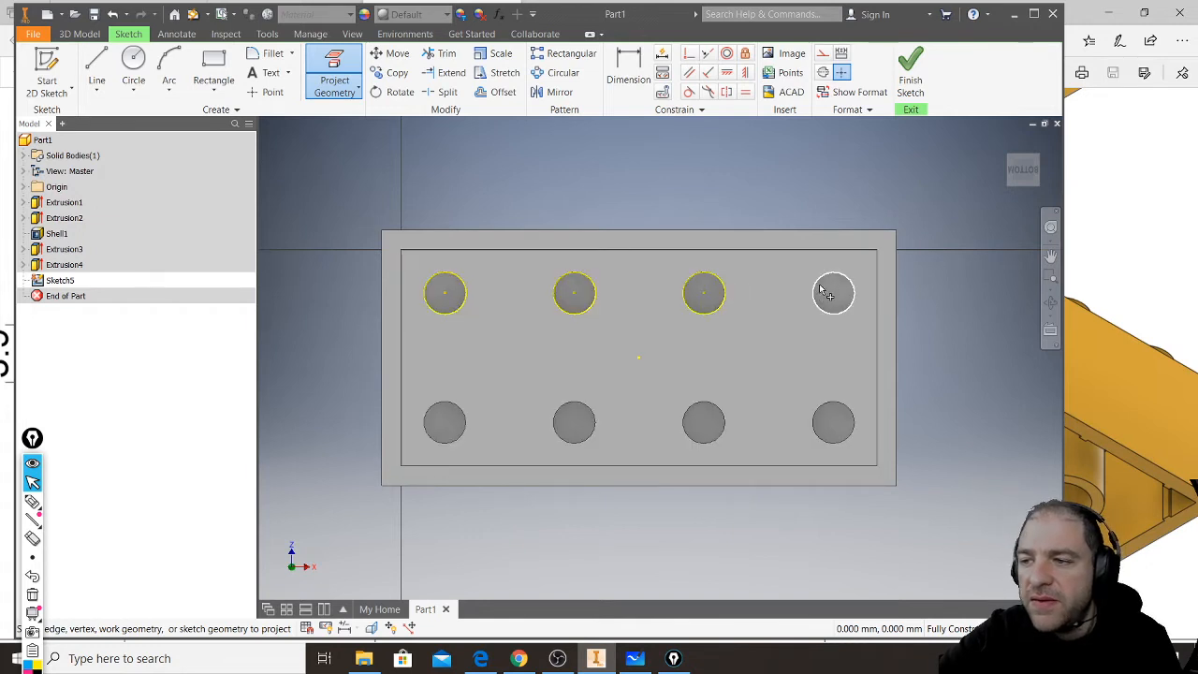
left_click(832, 288)
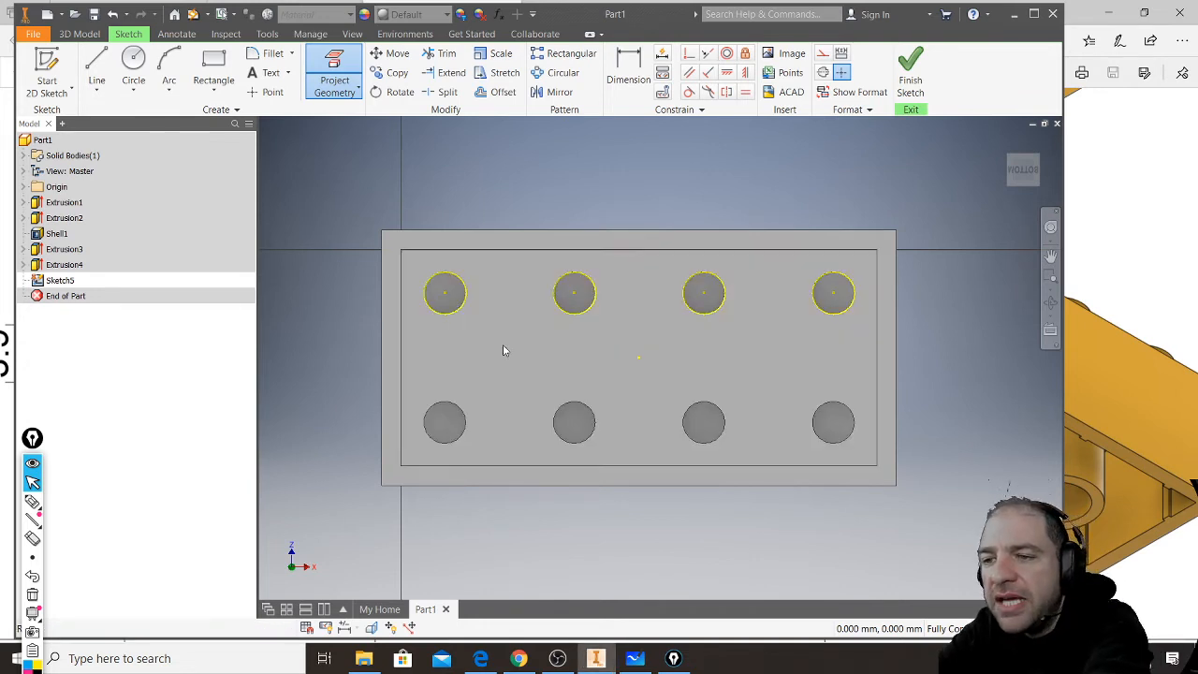
key("Escape")
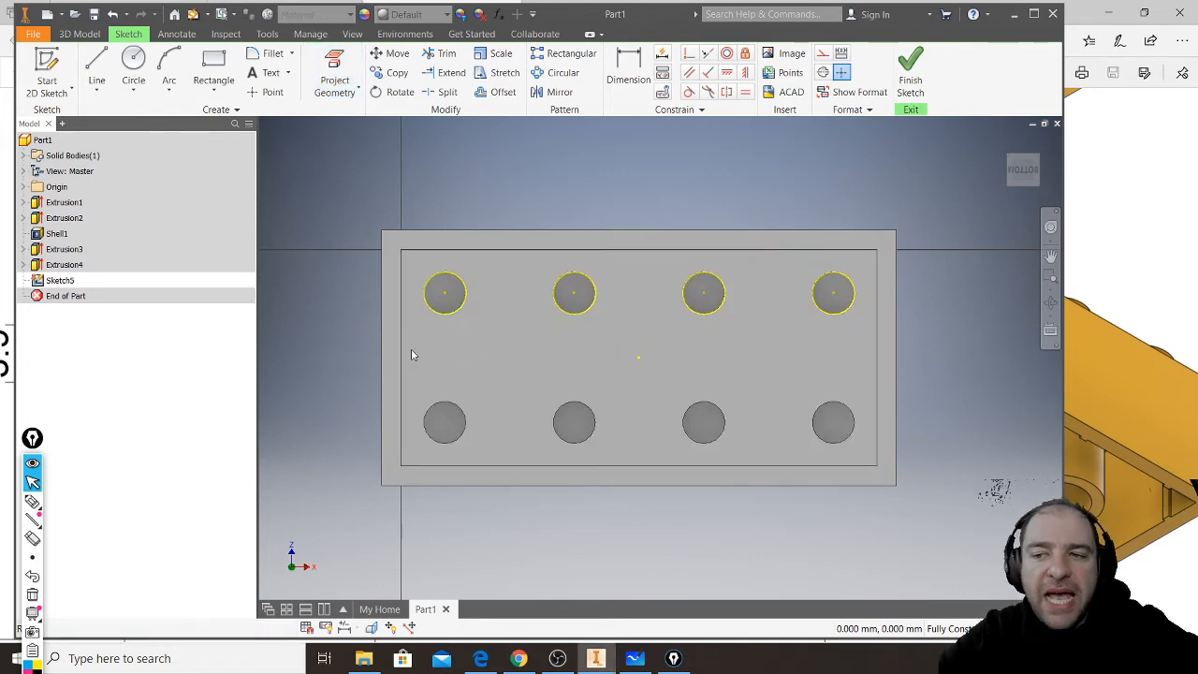
- Project the short inner wall edge nearest the origin and convert all projected geometry to construction
left_click(334, 73)
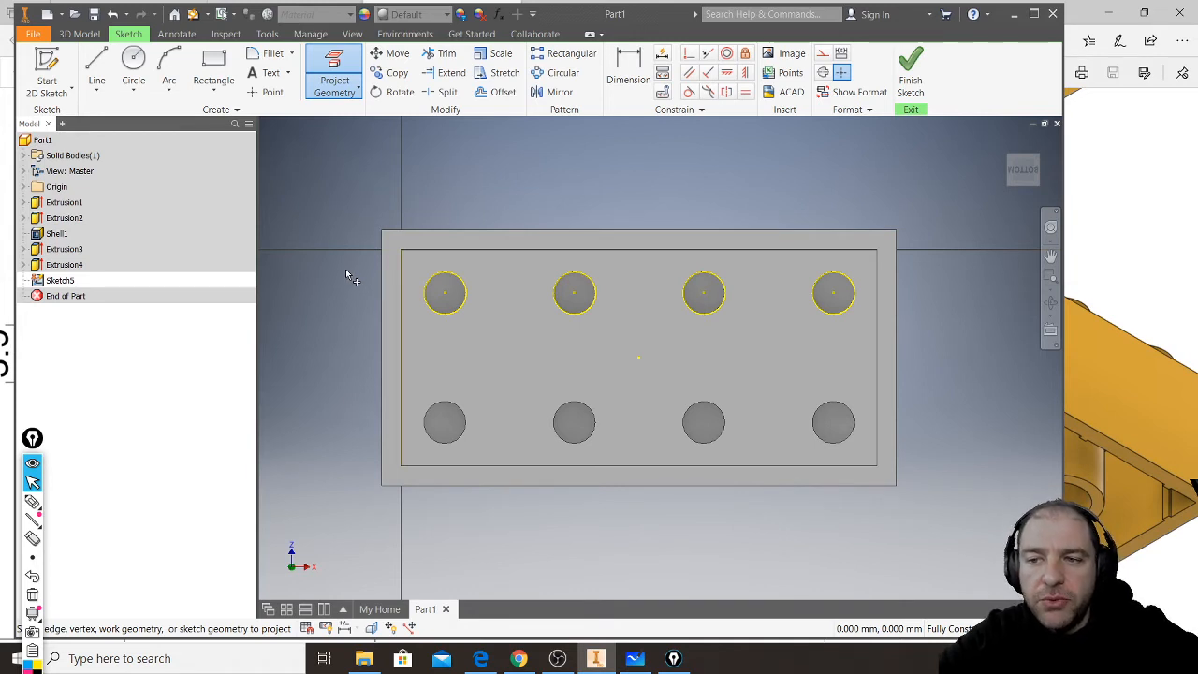
key("Escape")
left_click_drag(322, 528, 921, 197)
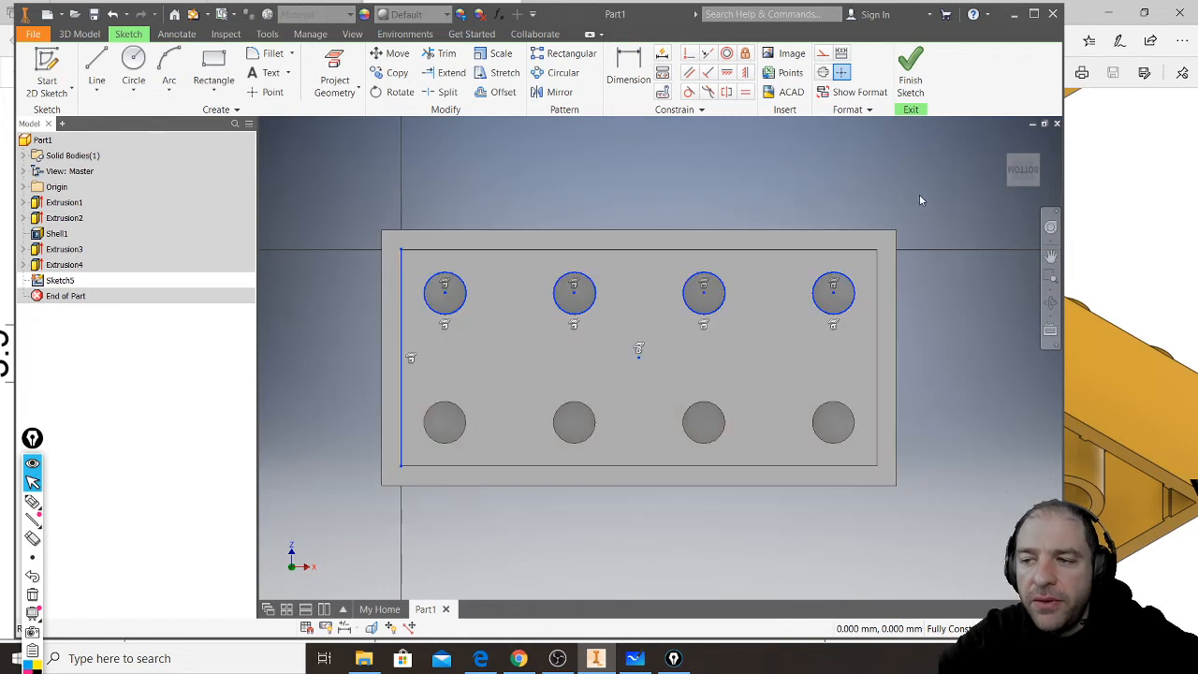
left_click(824, 57)
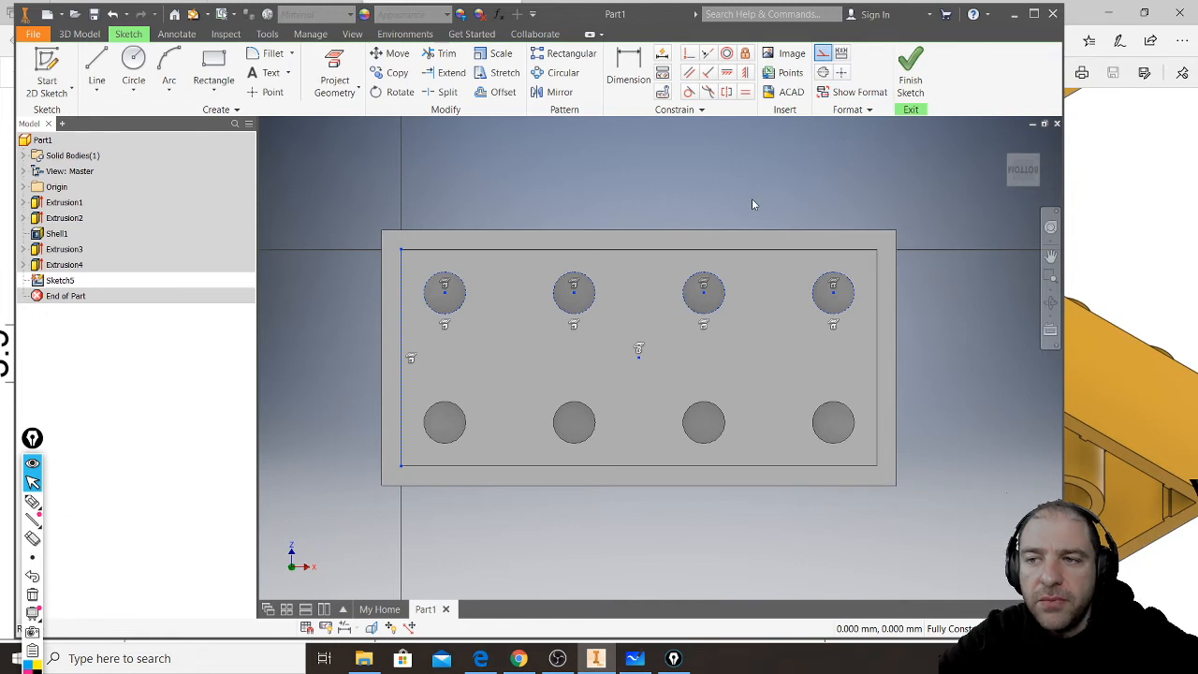
- Draw a horizontal line about 32 mm long from the projected wall edge's midpoint, extending beyond the opposite wall
left_click(97, 64)
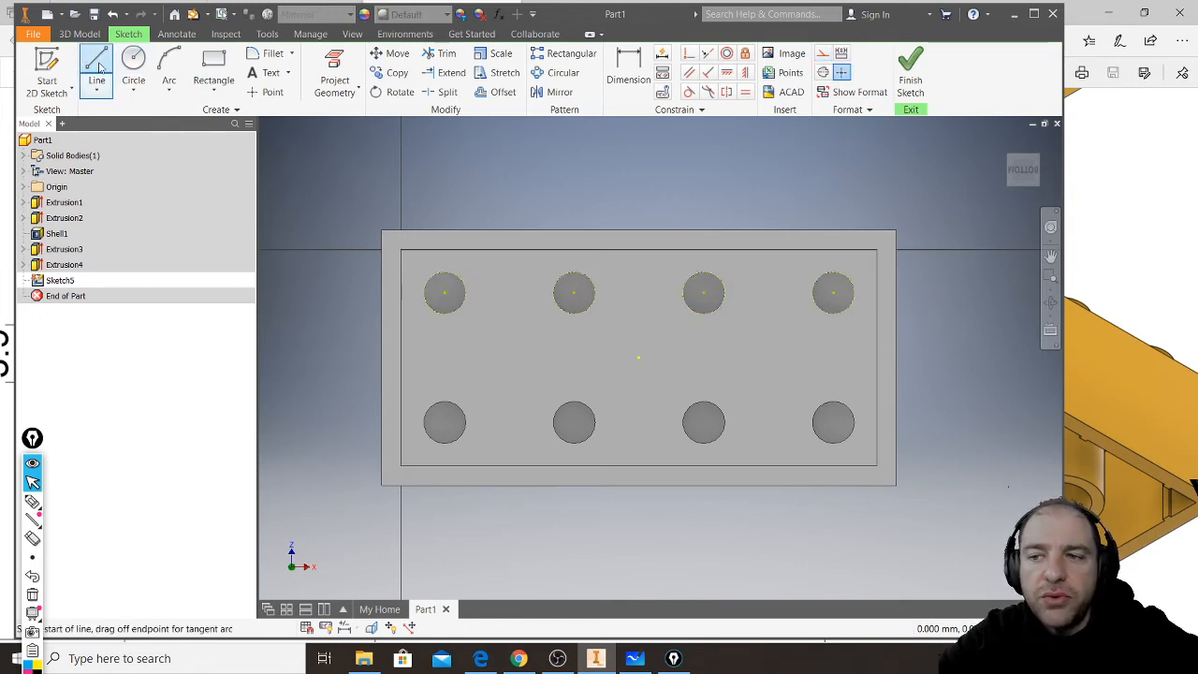
left_click(401, 357)
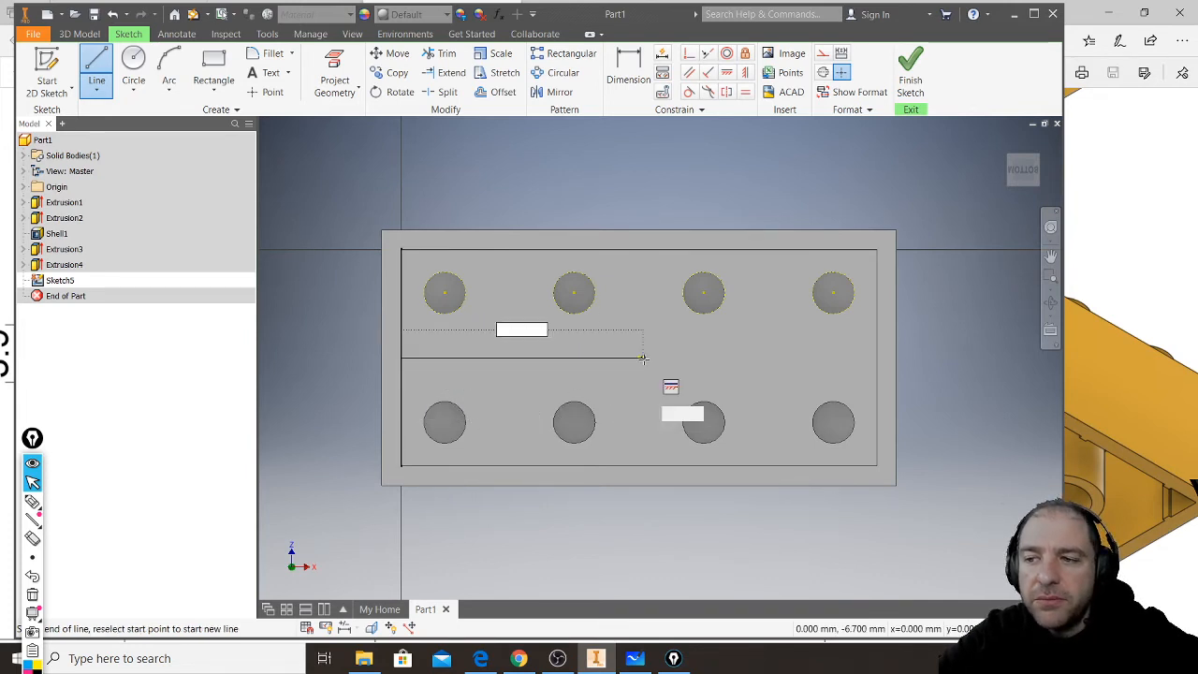
key("Escape")
left_click(918, 356)
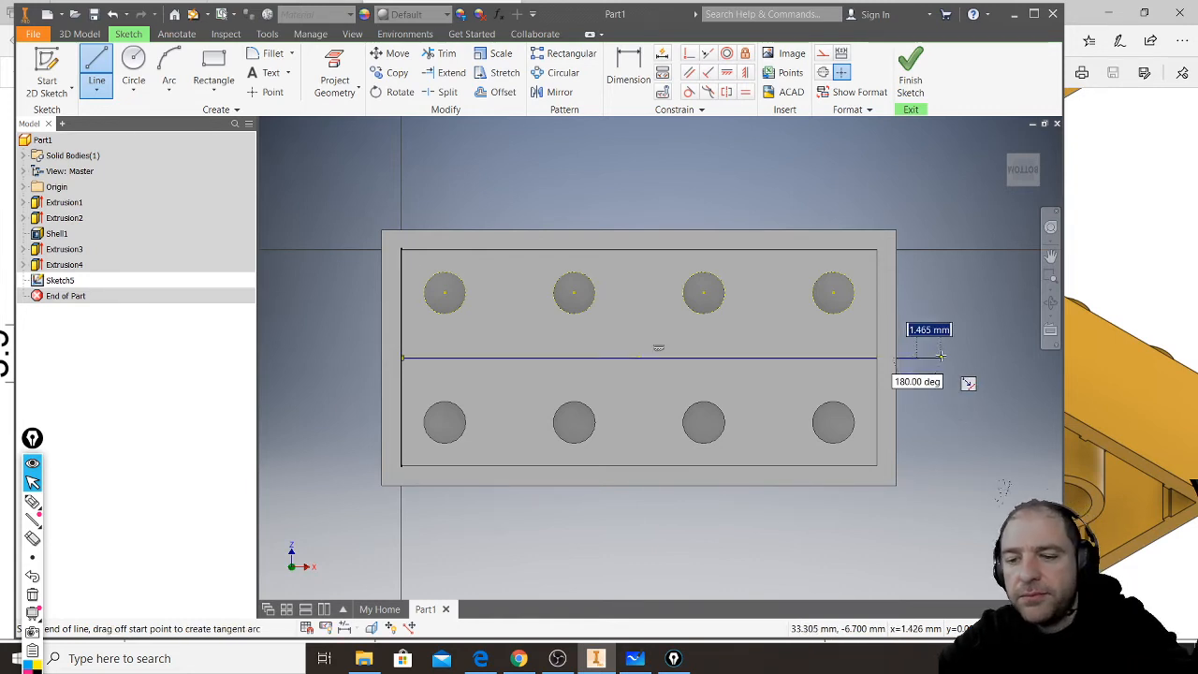
key("Escape")
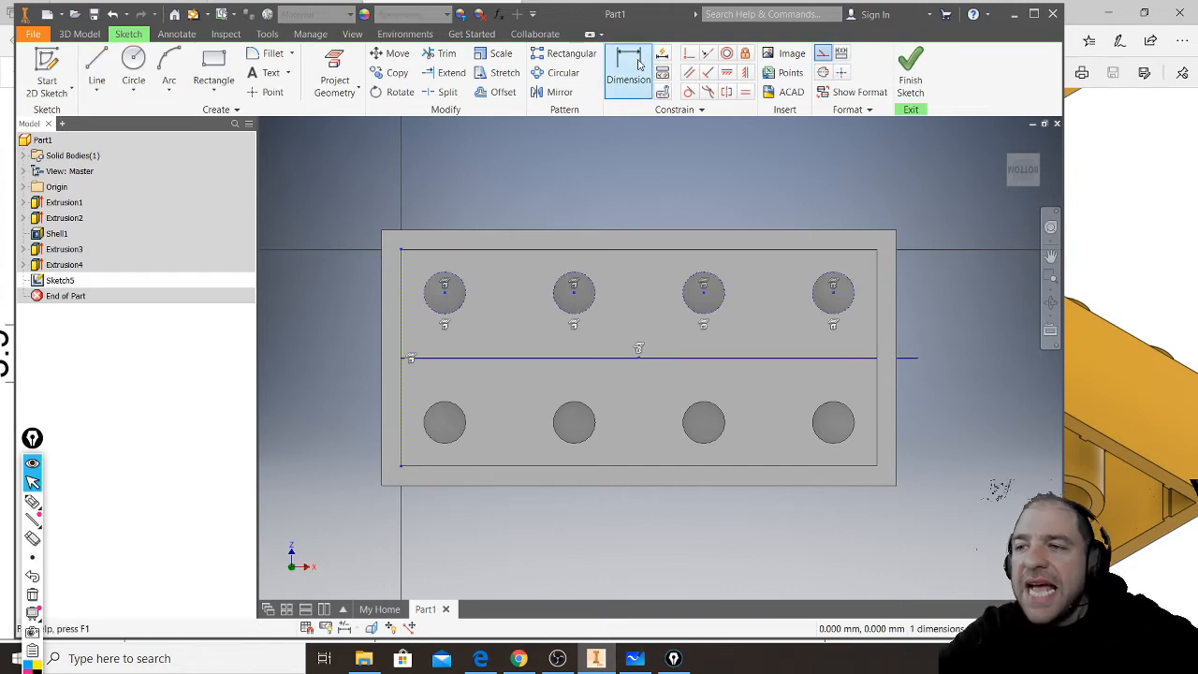
- Draw a horizontal line joining the centres of the first two recesses in the upper row
left_click(96, 71)
scroll(487, 300, "up", 3)
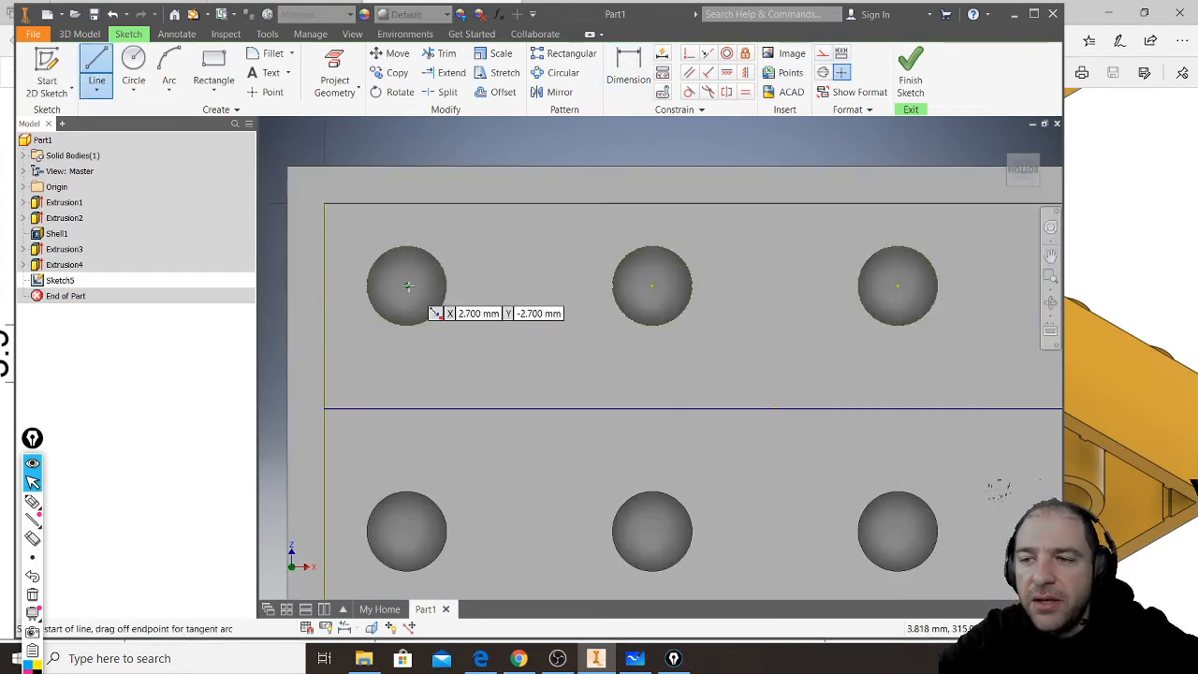
left_click(407, 285)
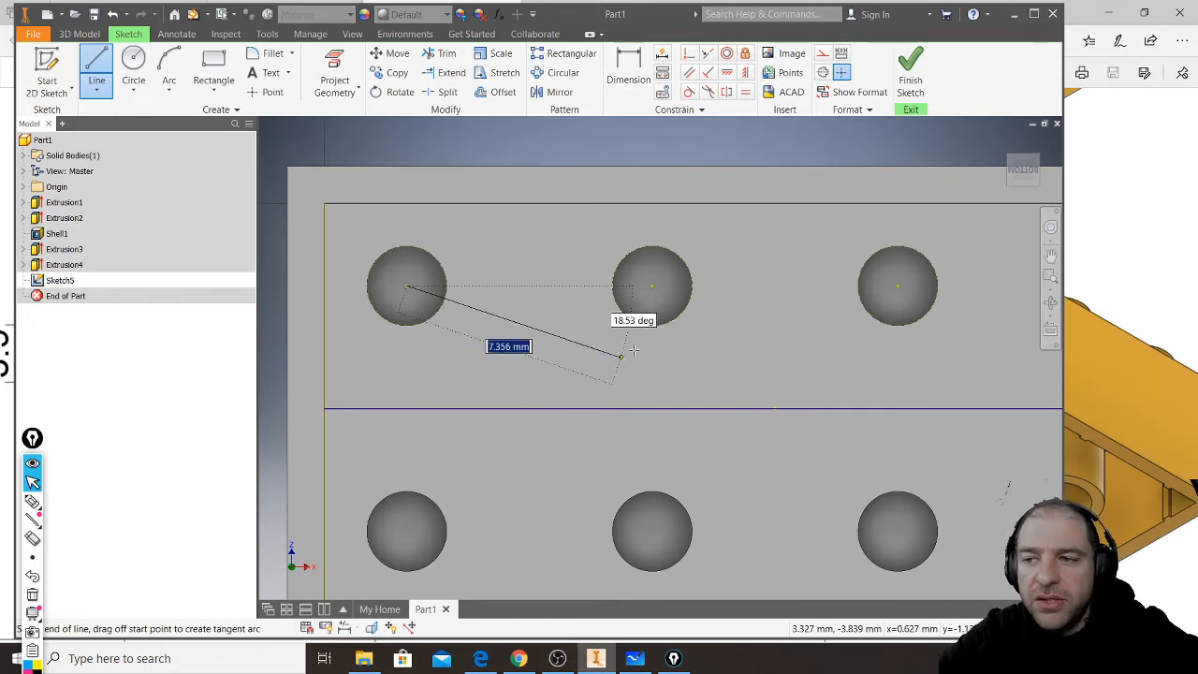
left_click(653, 286)
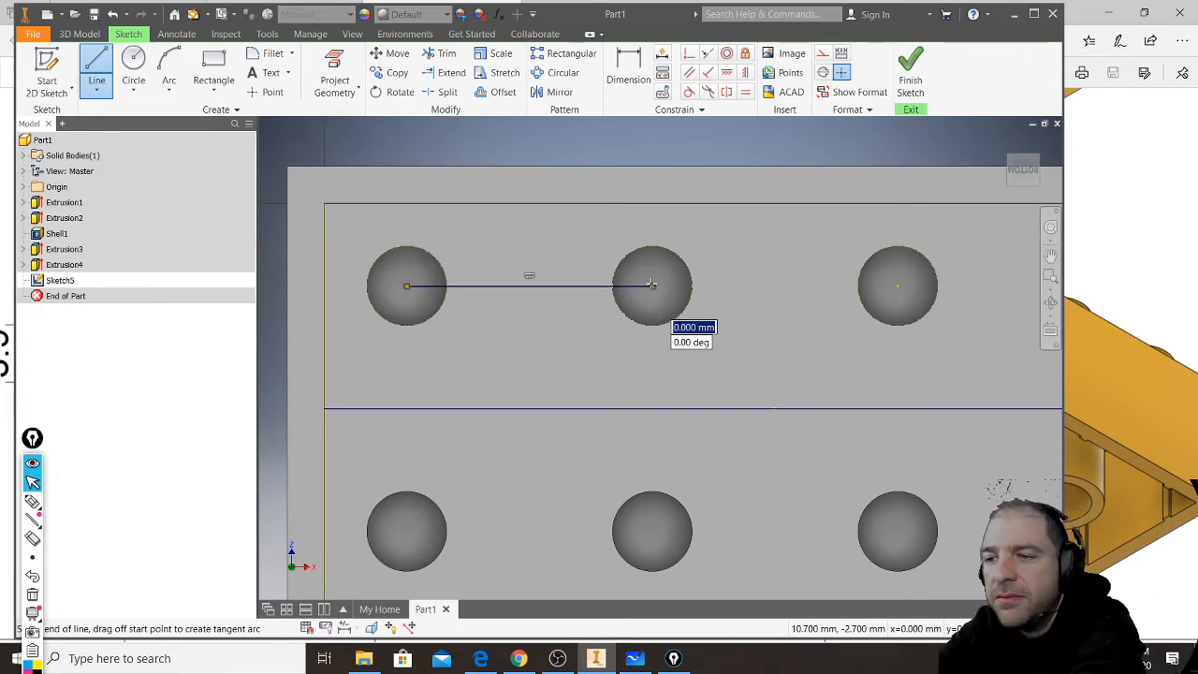
key("Escape")
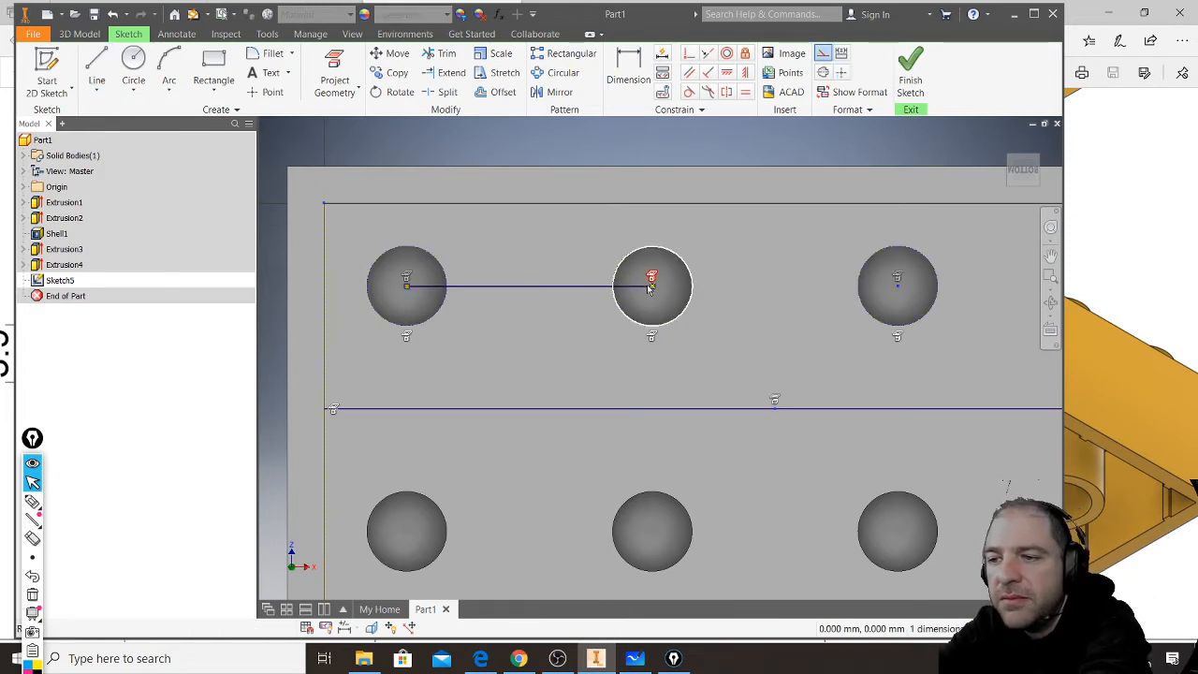
- Draw a vertical line about 6.7 mm long from the short line's midpoint down across the horizontal centre line
left_click(98, 63)
left_click(529, 286)
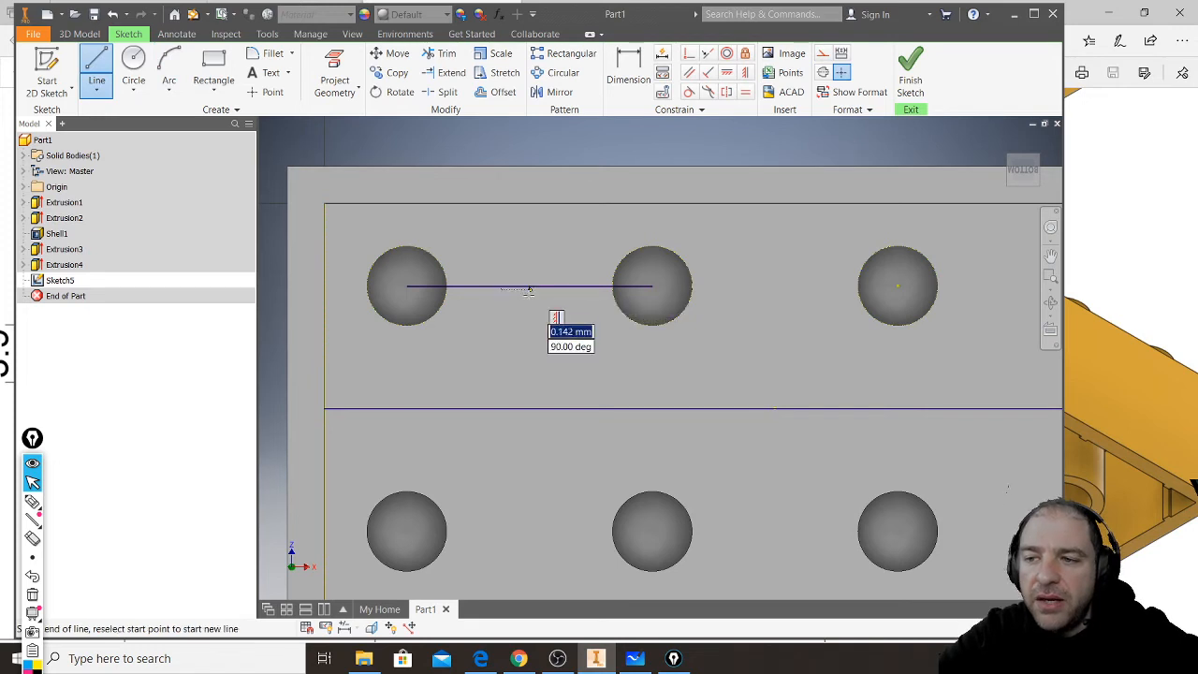
left_click(529, 489)
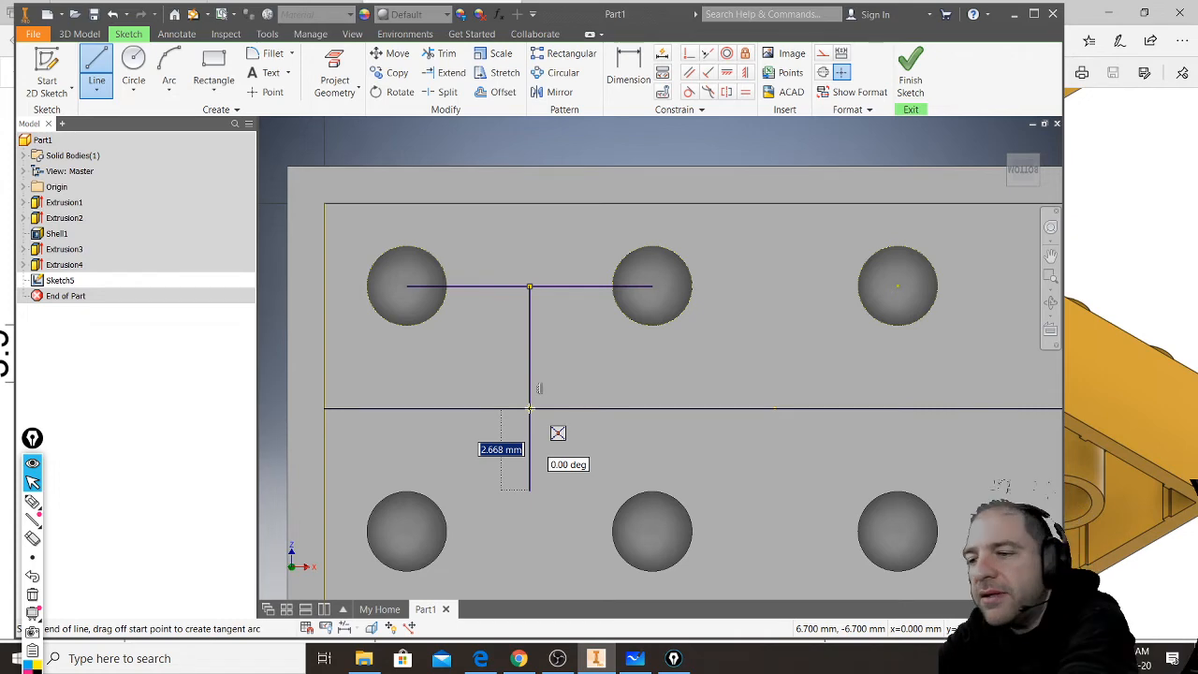
key("Escape")
- Project the inner top face to bring its outline and all eight recess circles into the sketch
middle_click_drag(695, 425, 599, 412)
scroll(614, 415, "down", 4)
scroll(611, 413, "up", 3)
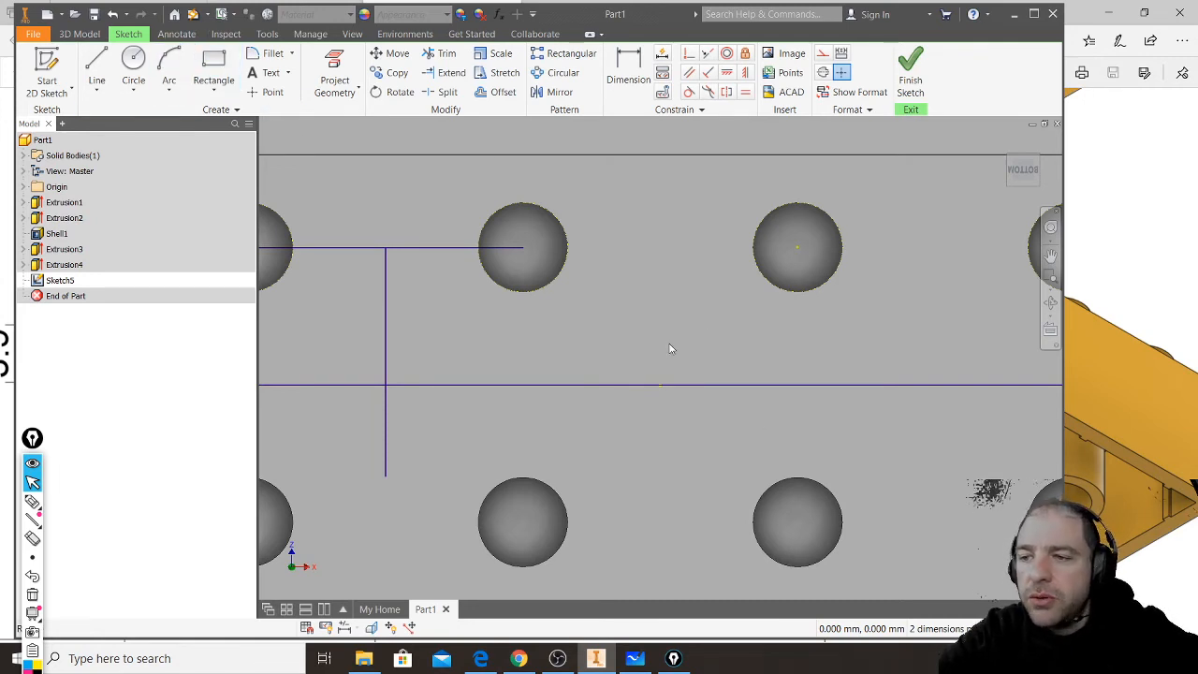
left_click(332, 62)
left_click(730, 455)
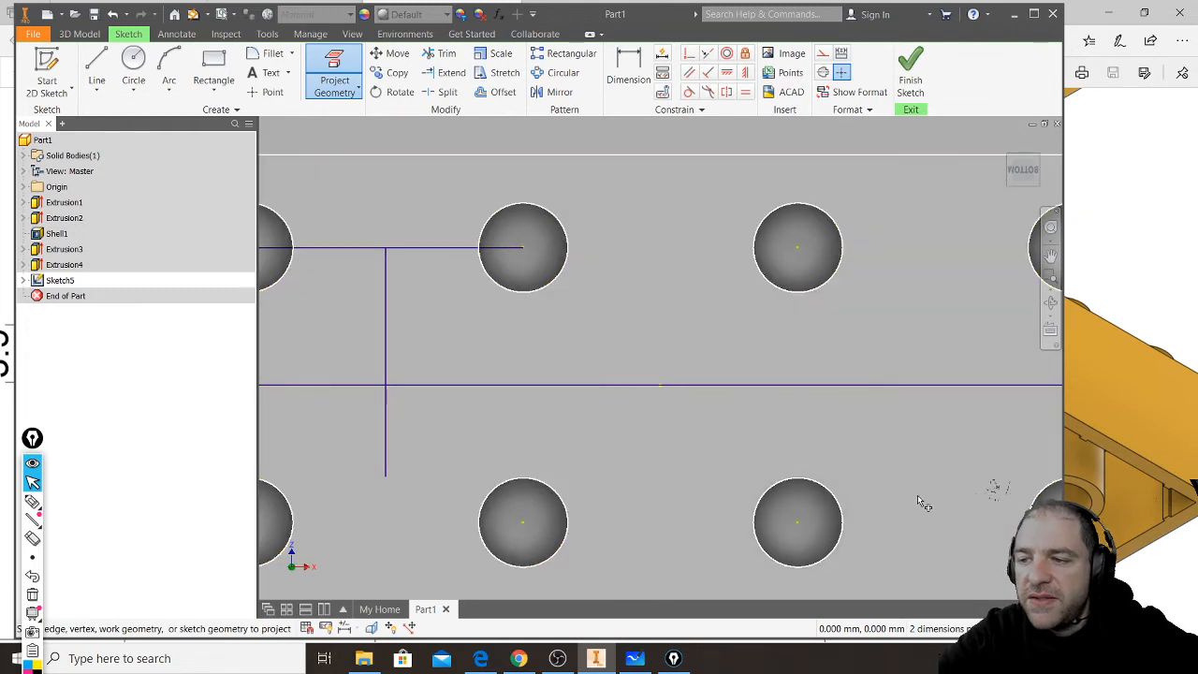
- Draw two connected diagonals from the second upper recess centre to the third lower one and up to the fourth upper one
left_click(96, 68)
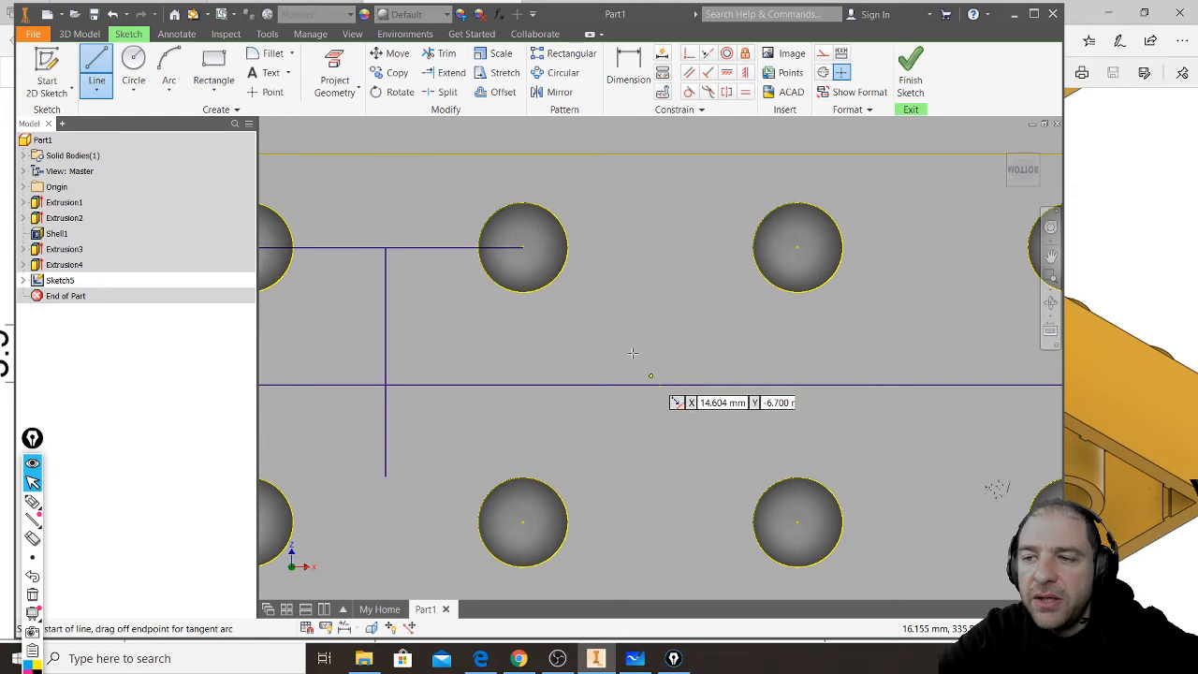
left_click(523, 248)
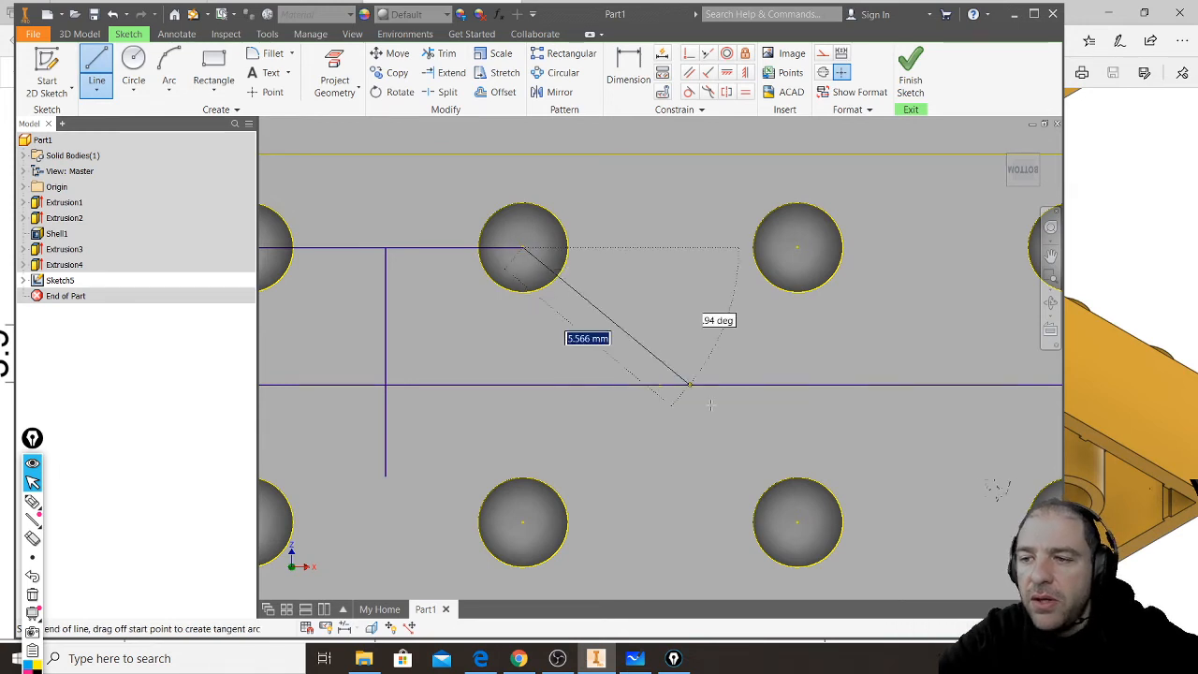
left_click(797, 520)
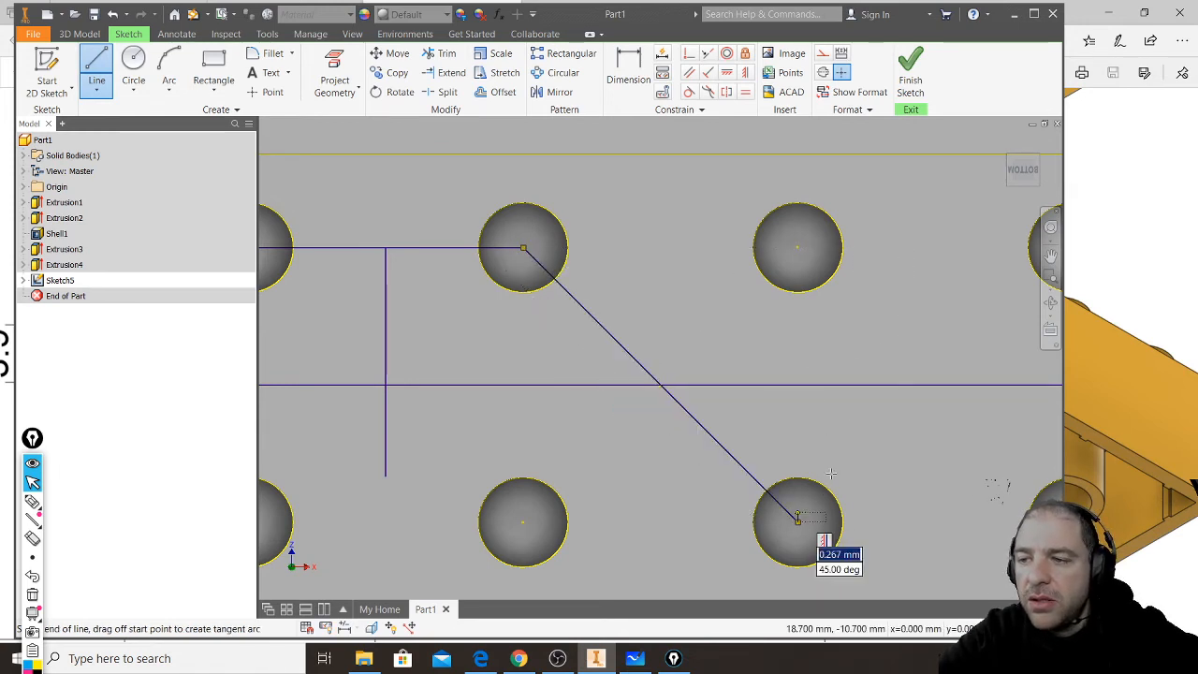
middle_click_drag(884, 390, 732, 391)
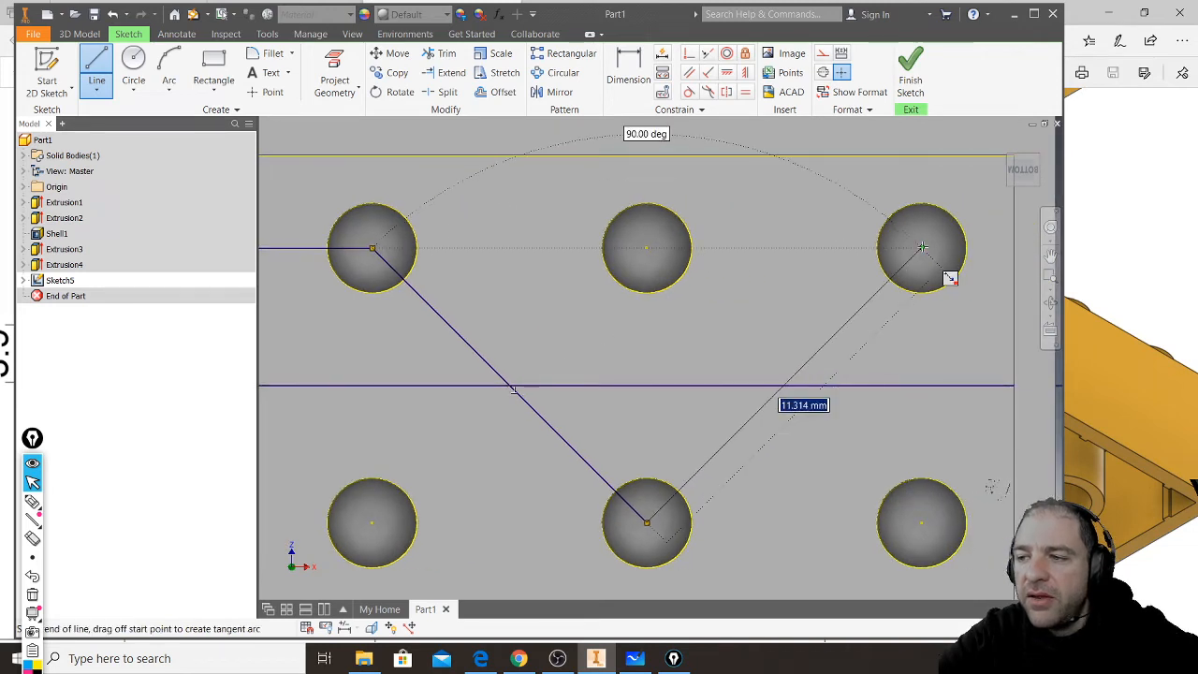
left_click(922, 248)
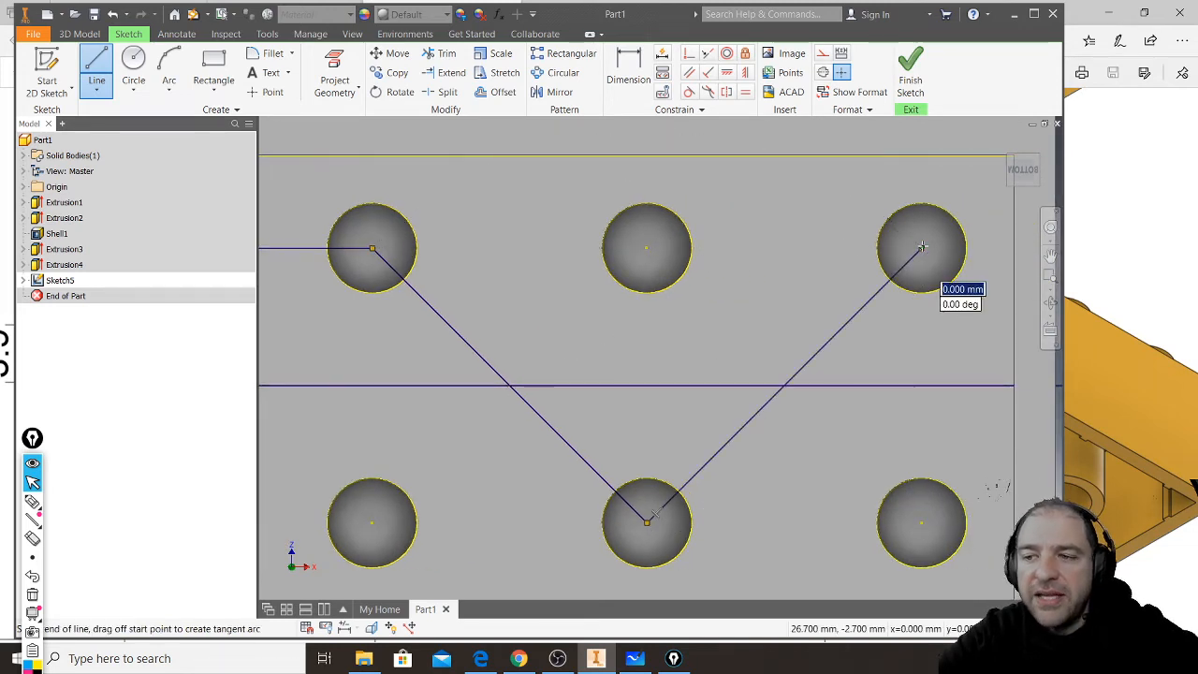
key("Escape")
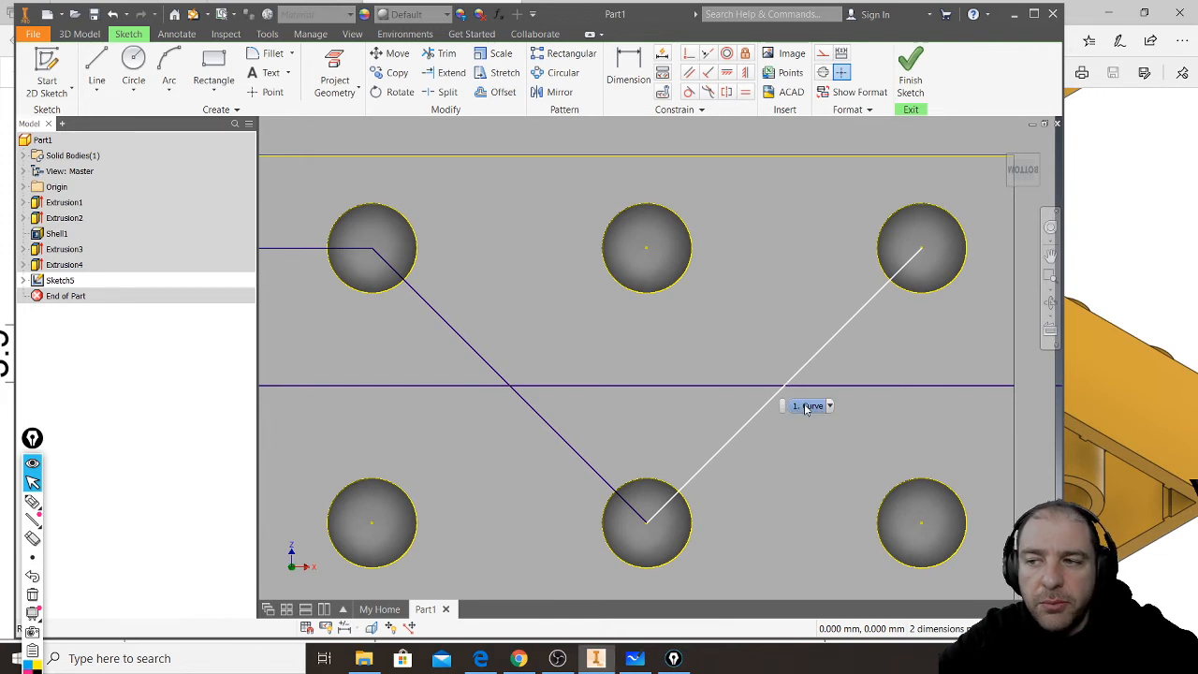
- Convert the horizontal centre line, the line joining the first two recess centres and both diagonals to construction lines
scroll(887, 386, "down", 3)
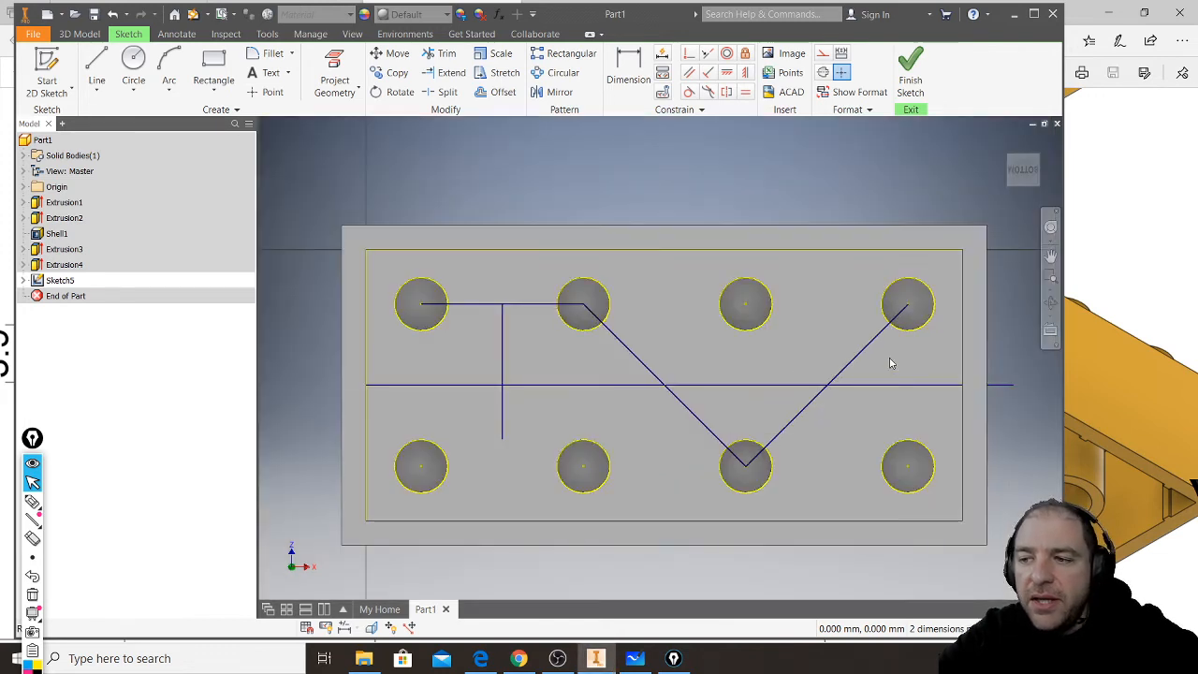
mouse_move(894, 352)
left_mouse_down()
mouse_move(764, 402)
mouse_move(459, 415)
left_mouse_up()
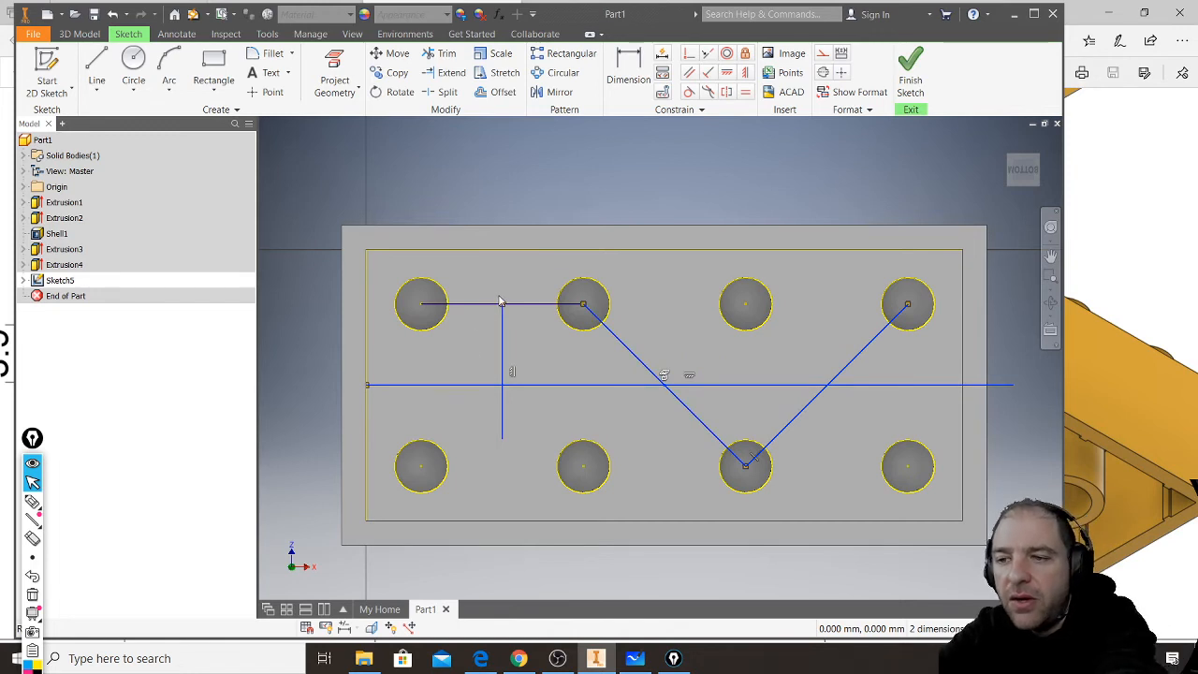
left_click_drag(510, 297, 484, 337, "ctrl")
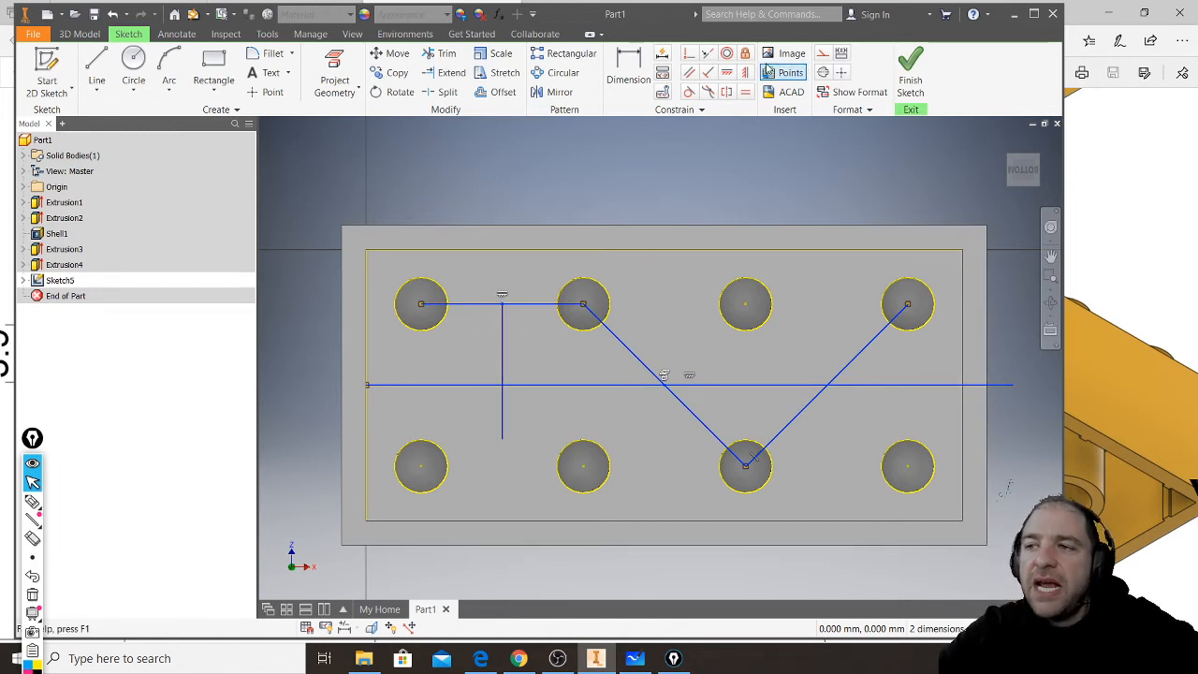
left_click(823, 58)
left_click(689, 193)
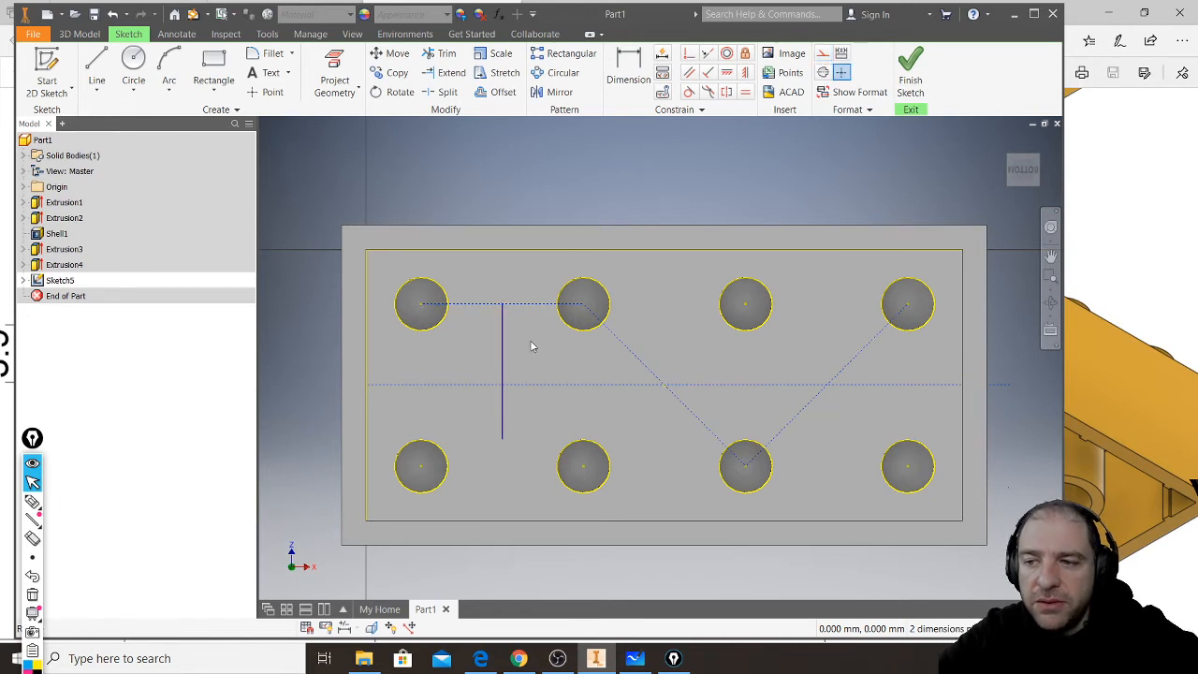
- Convert the vertical line to construction and draw a circle about 6.2 mm in diameter centred where it crosses the horizontal centre line
left_click(501, 363)
left_click(729, 166)
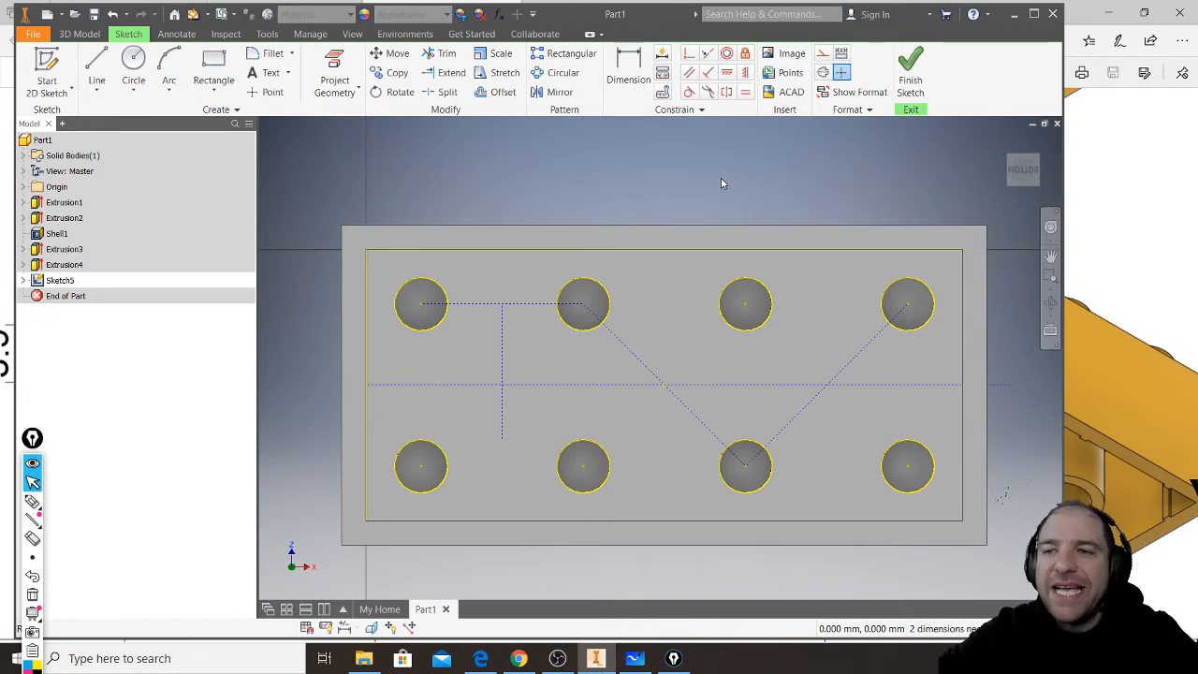
left_click(134, 60)
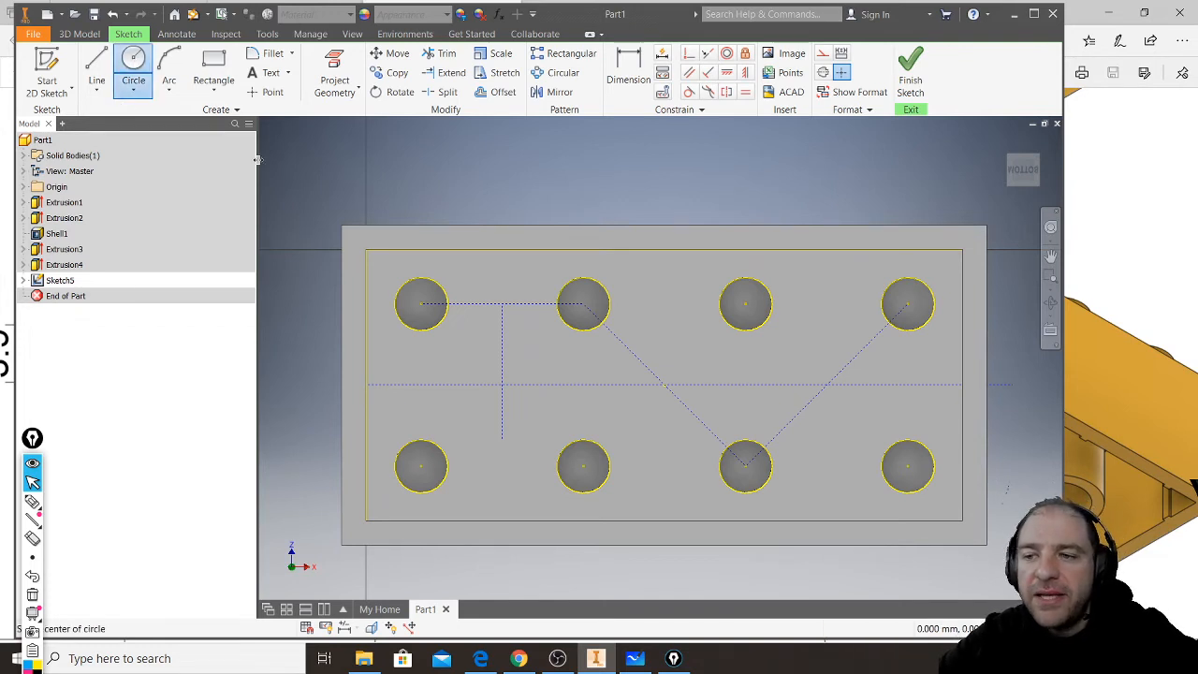
left_click(502, 384)
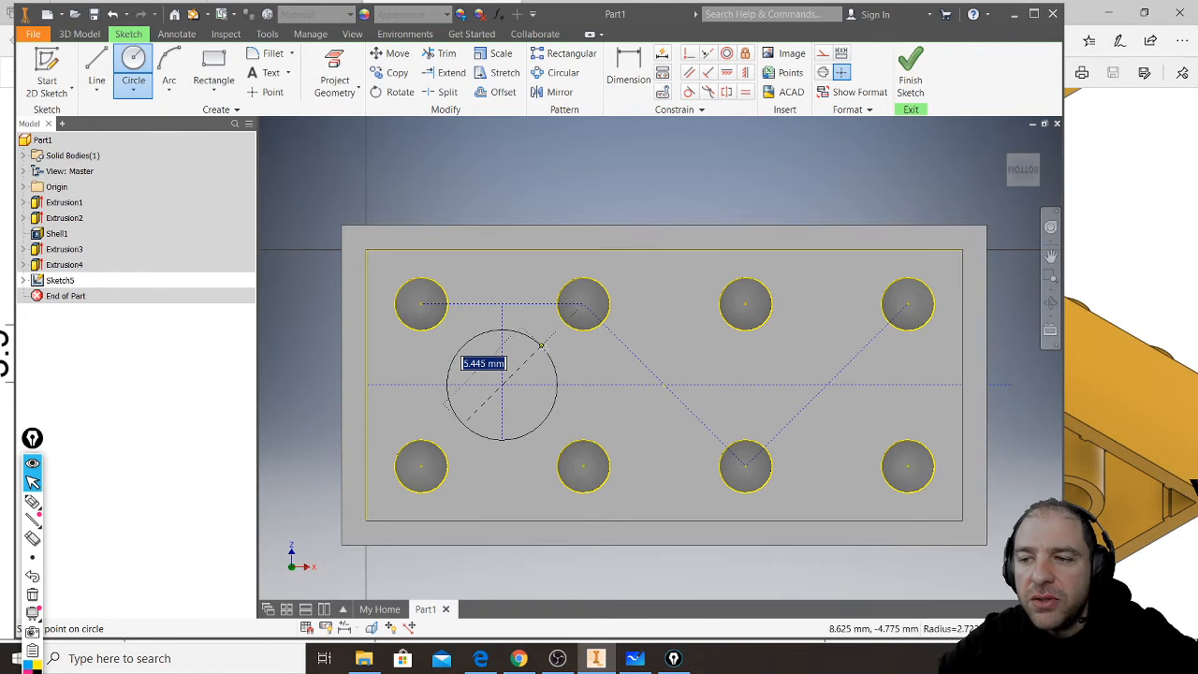
left_click(545, 342)
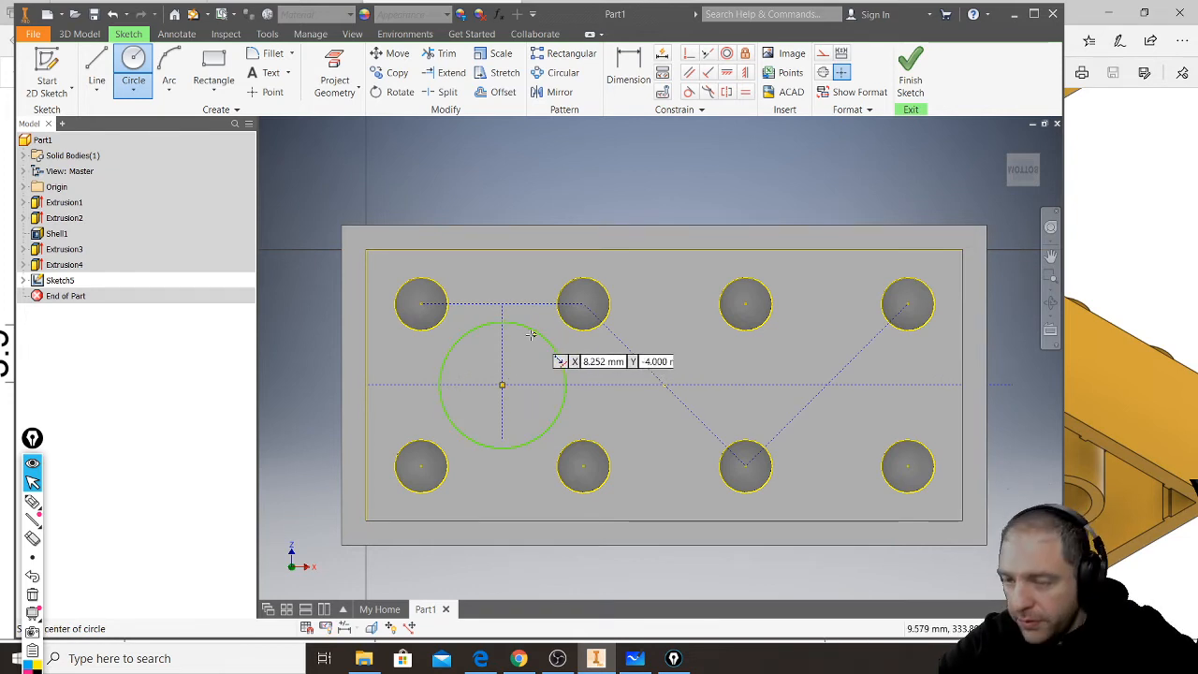
- Dimension the circle's diameter and set it to 6.51 mm
left_click(628, 70)
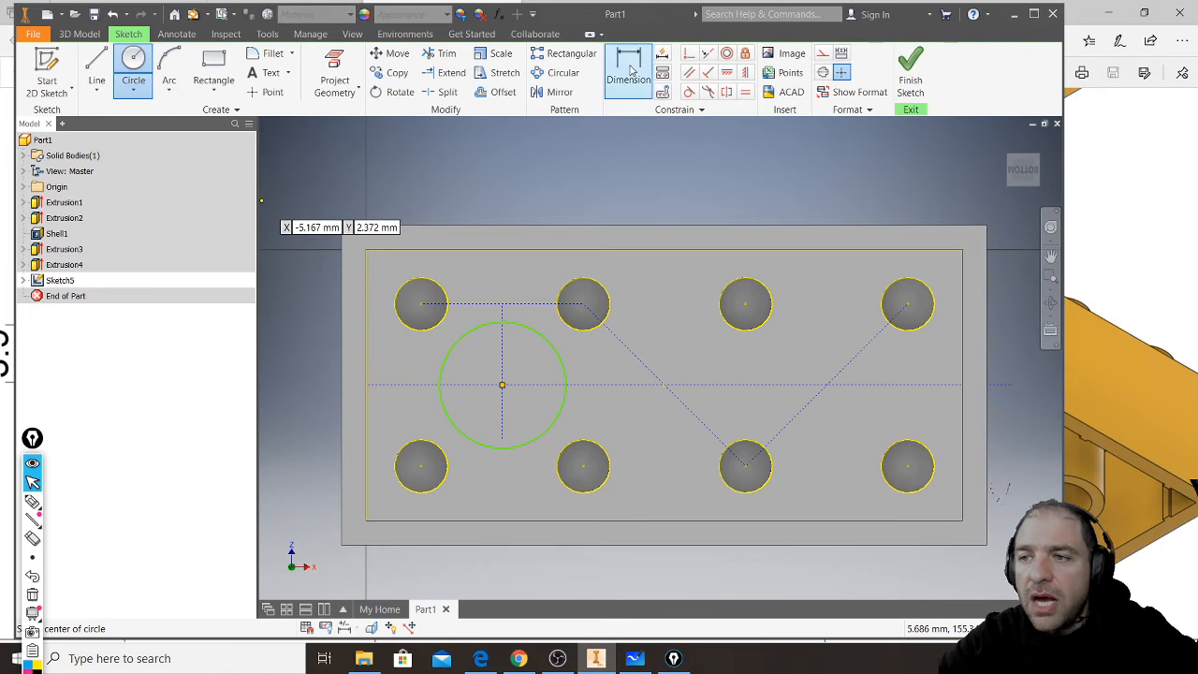
left_click(536, 334)
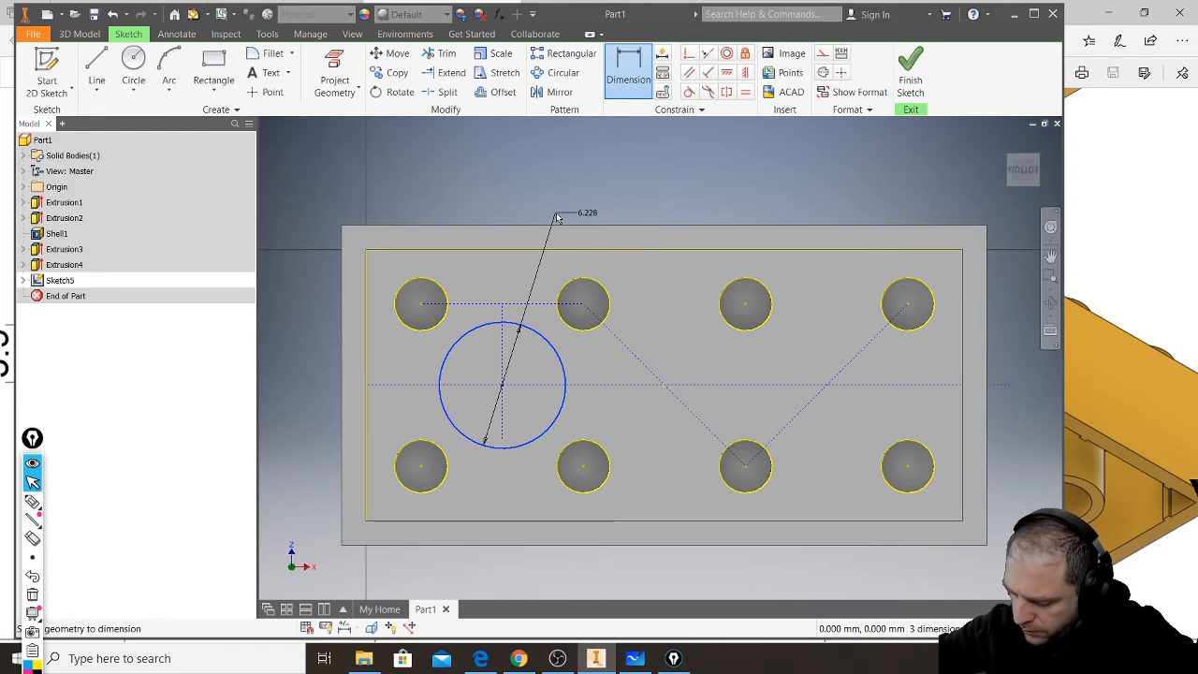
type("651")
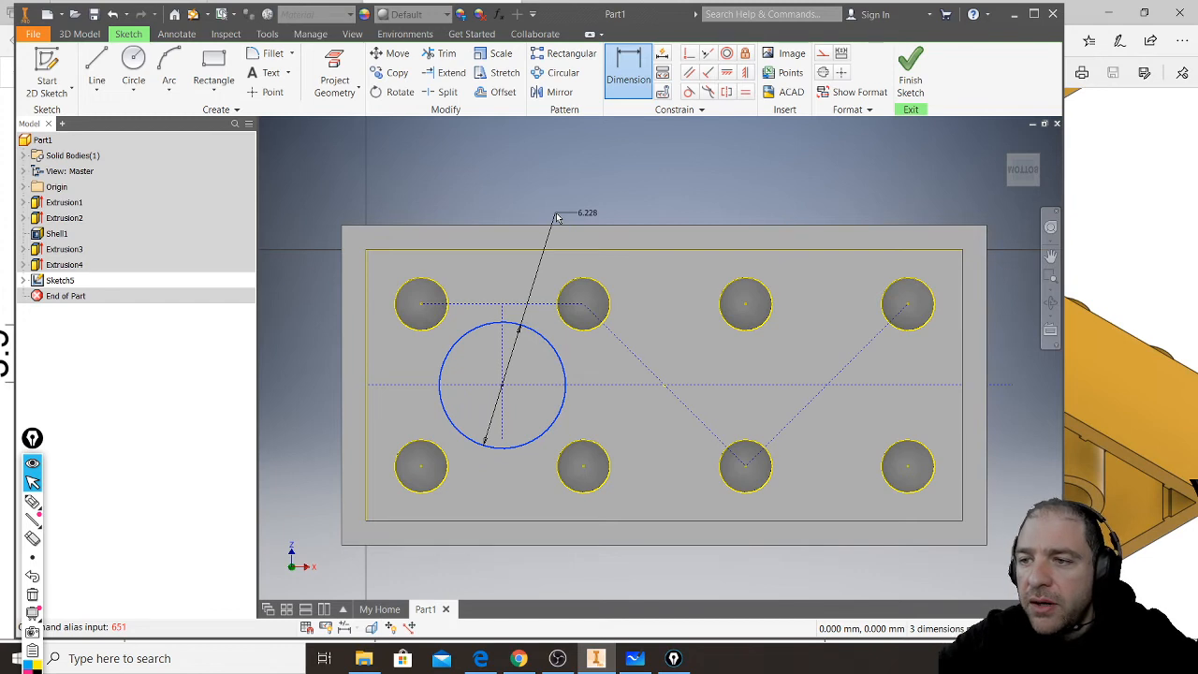
left_click(552, 197)
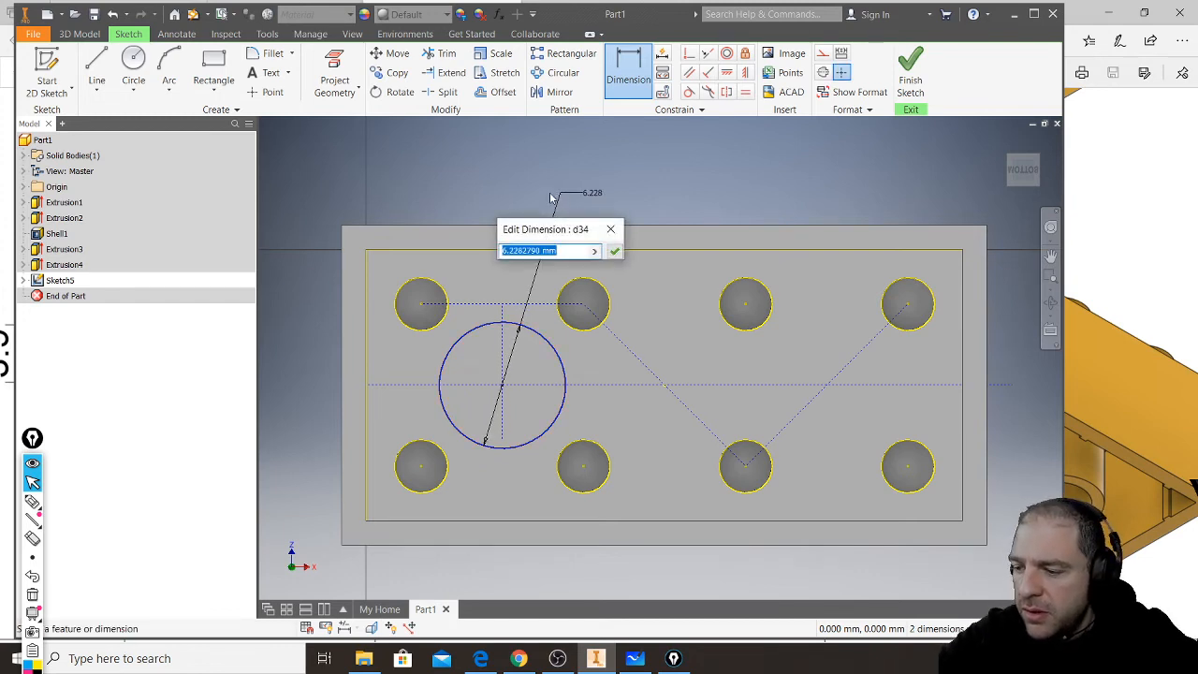
type("6.51")
key("Return")
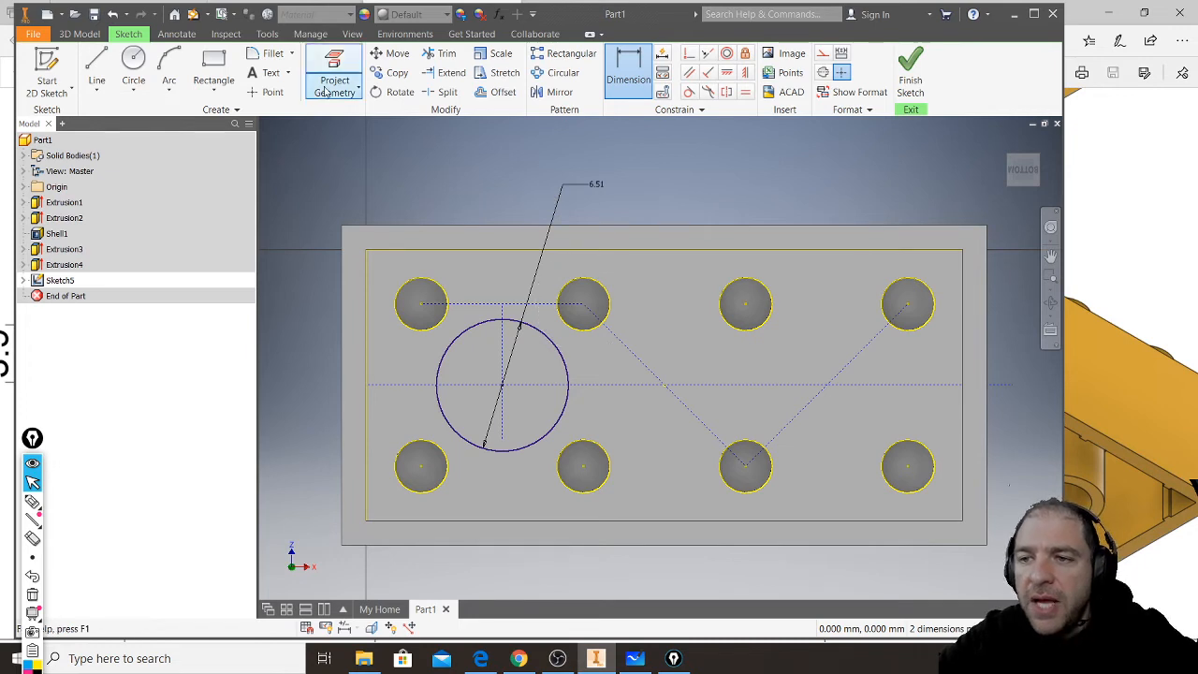
- Draw a concentric inner circle with a diameter of 4.8 mm inside the 6.51 mm circle
left_click(133, 61)
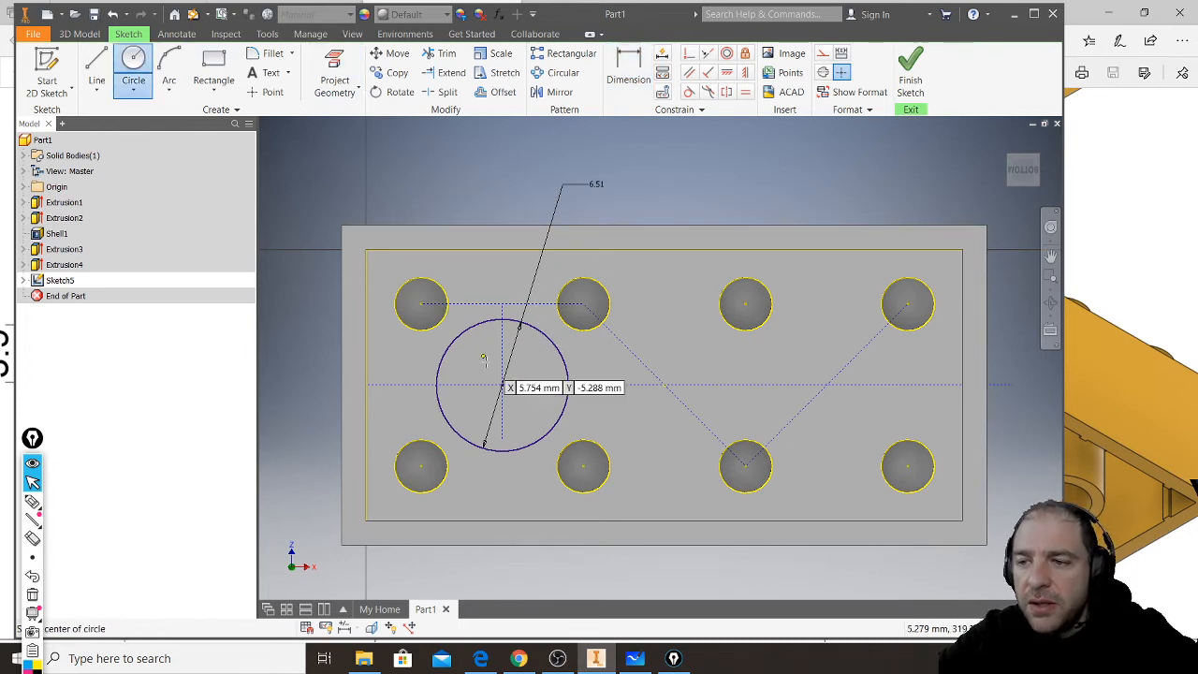
left_click(503, 384)
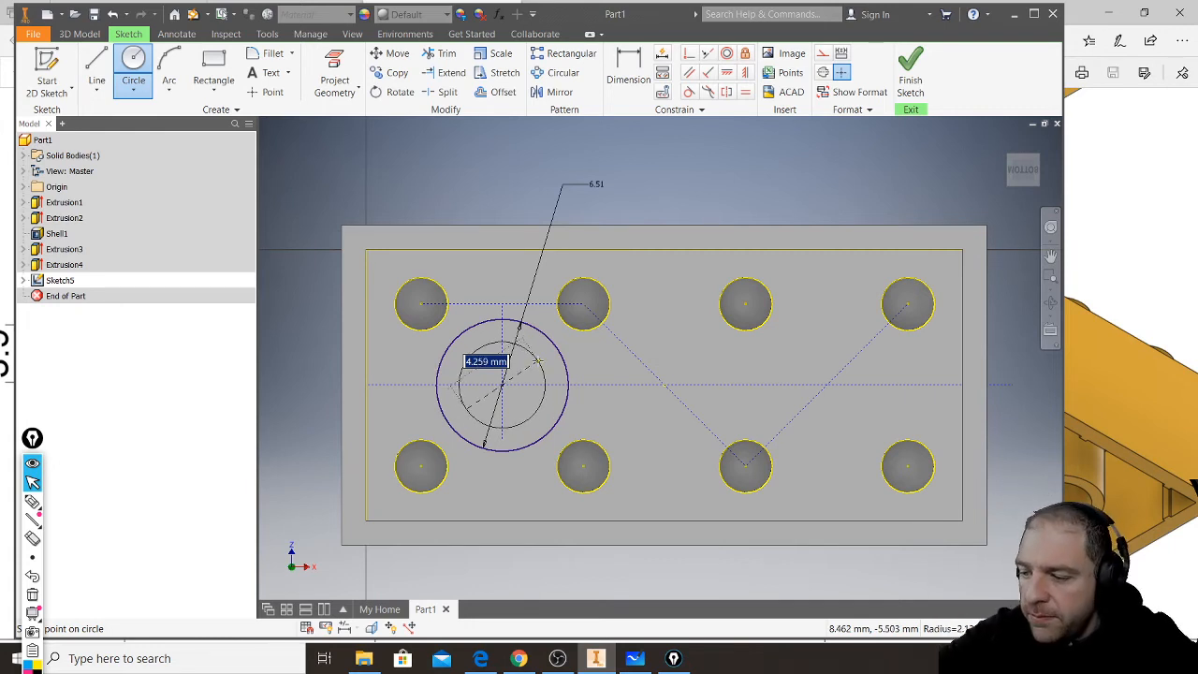
type("4")
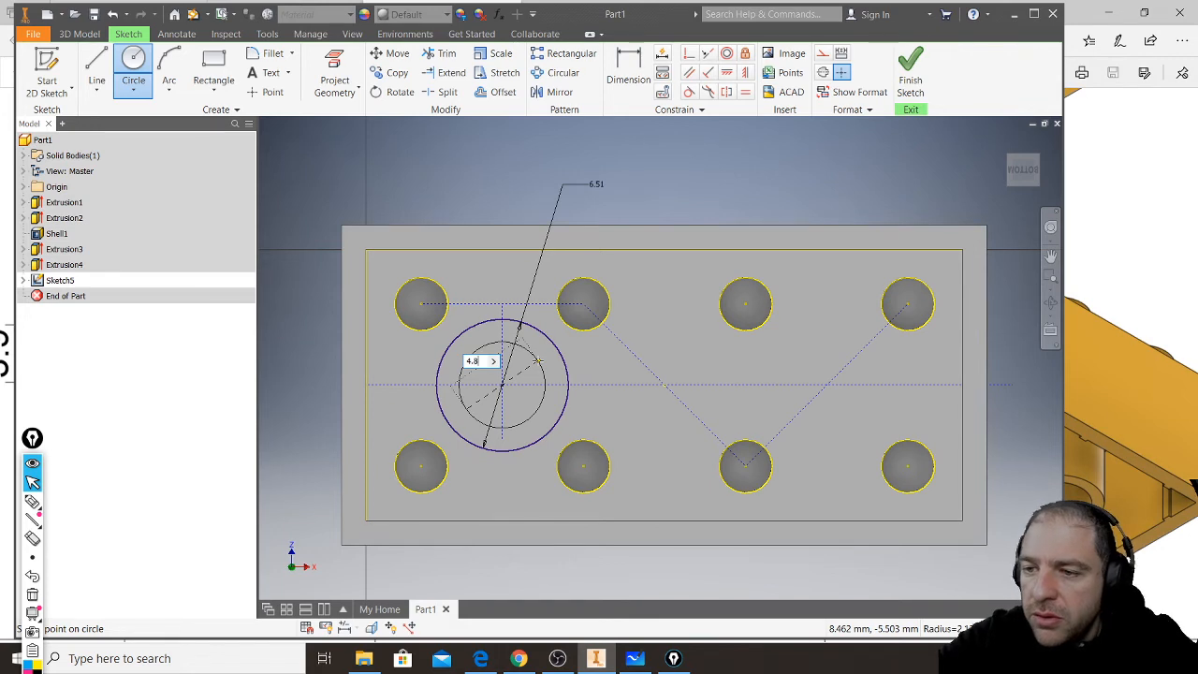
type(".8")
key("Return")
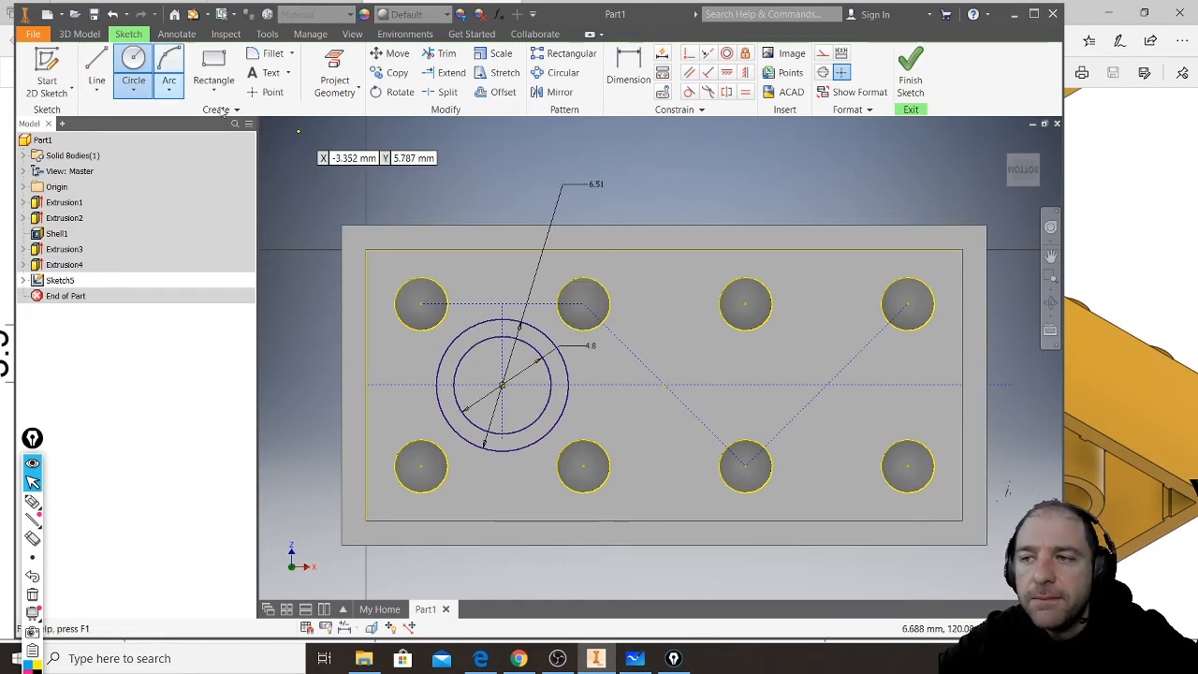
scroll(697, 391, "up", 3)
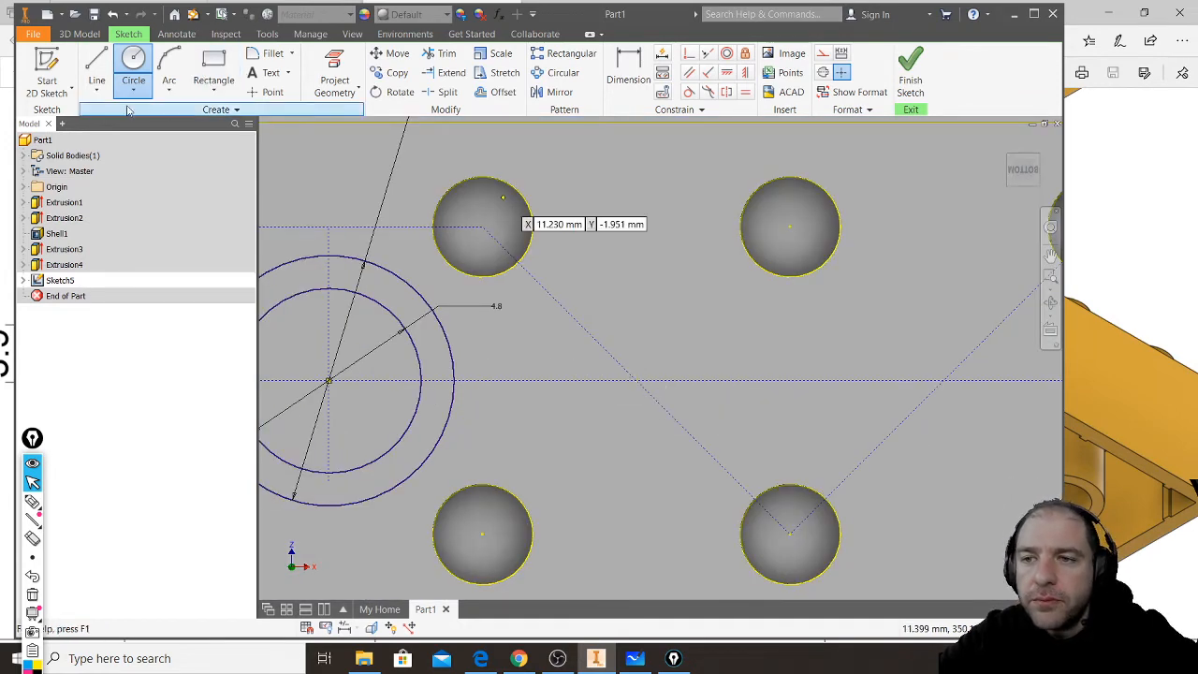
scroll(543, 253, "up", 3)
scroll(562, 267, "down", 5)
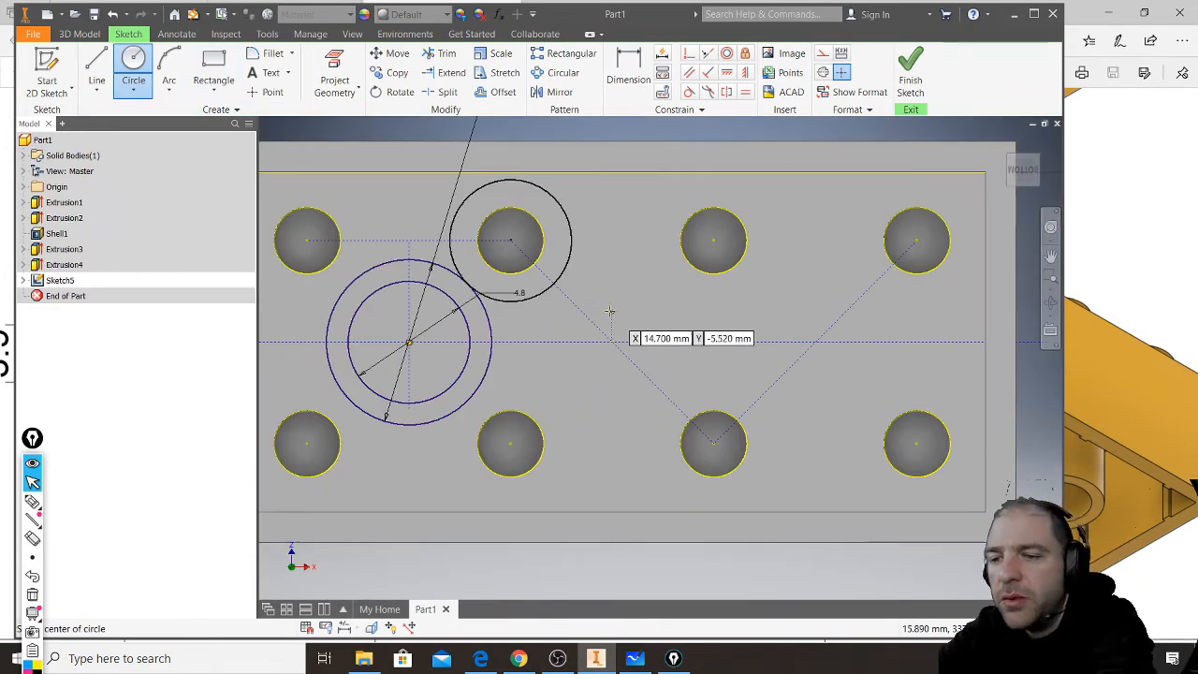
key("Escape")
- Copy both concentric circles by their centre onto the first diagonal's crossing with the centre line and near the second diagonal's crossing
left_click_drag(465, 365, 455, 362)
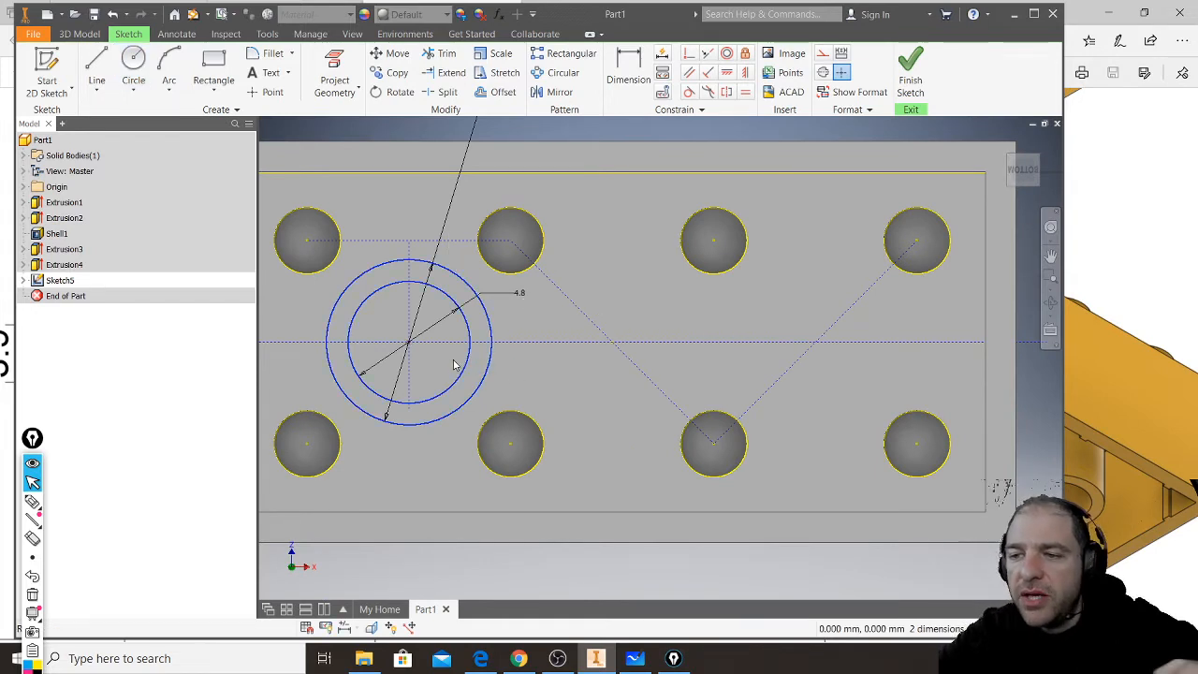
left_click(398, 75)
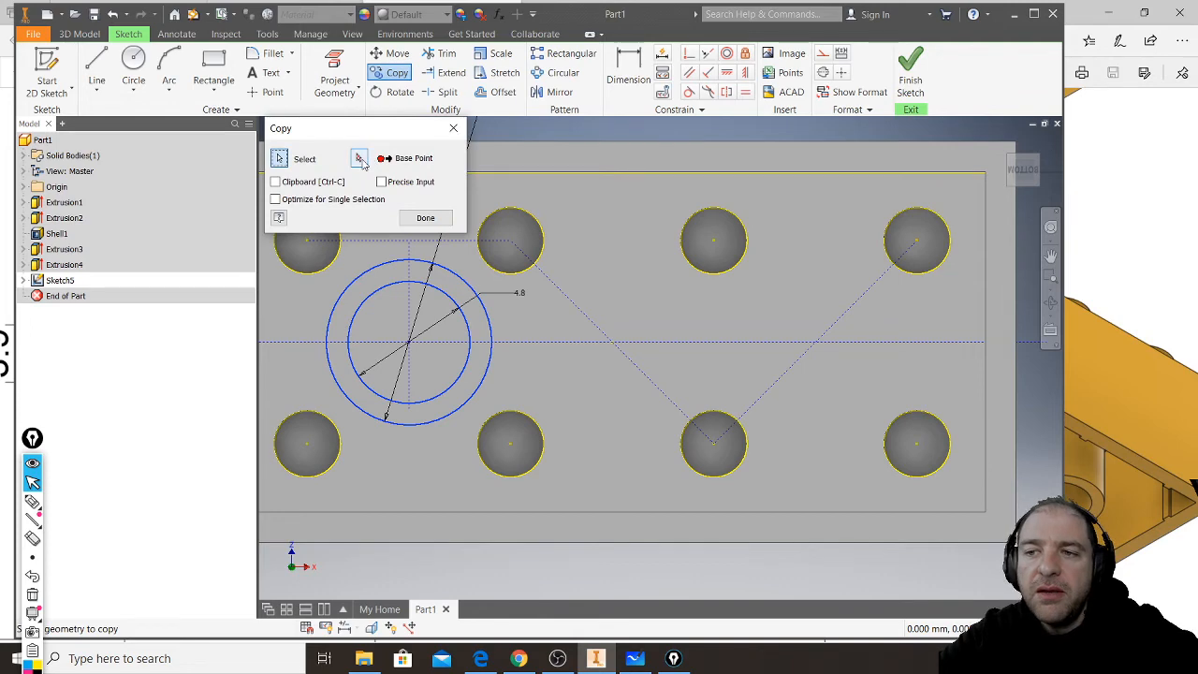
left_click(362, 159)
left_click(408, 343)
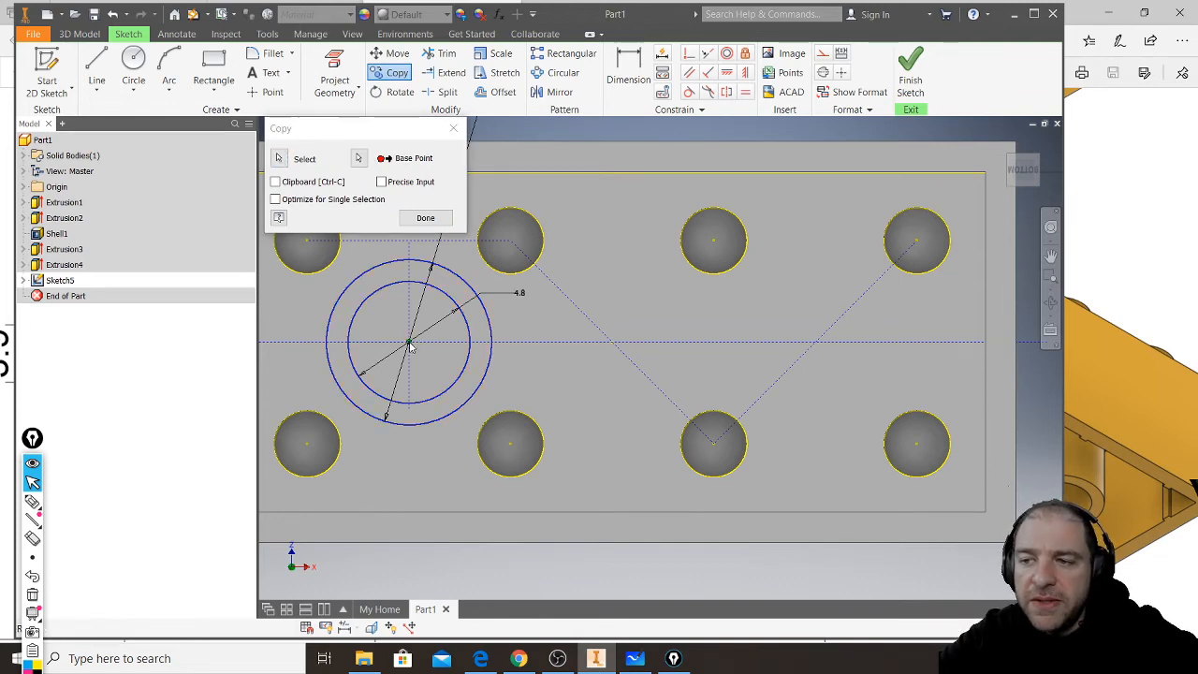
left_click(610, 343)
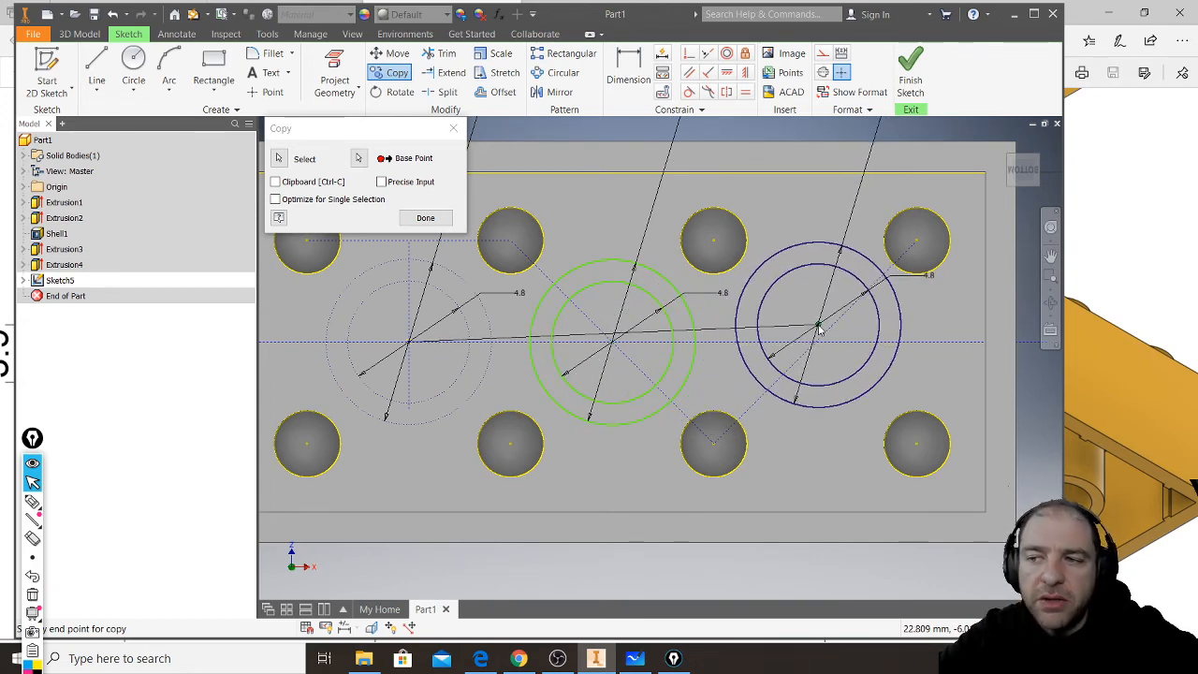
left_click(820, 326)
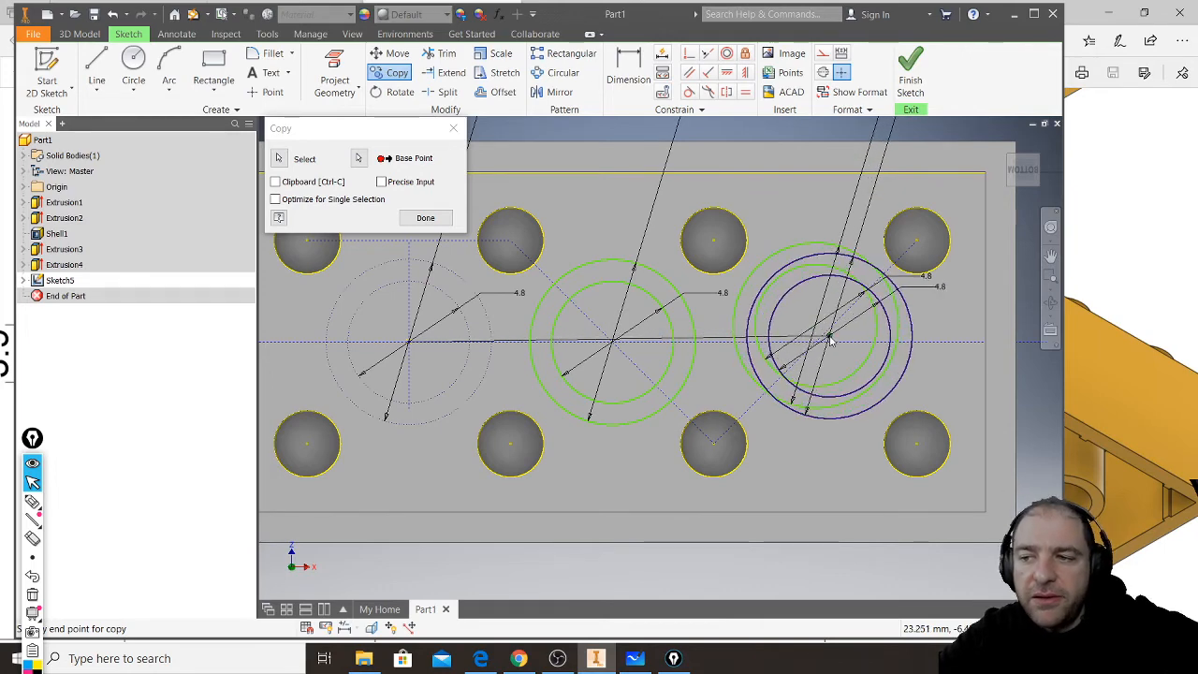
key("Escape")
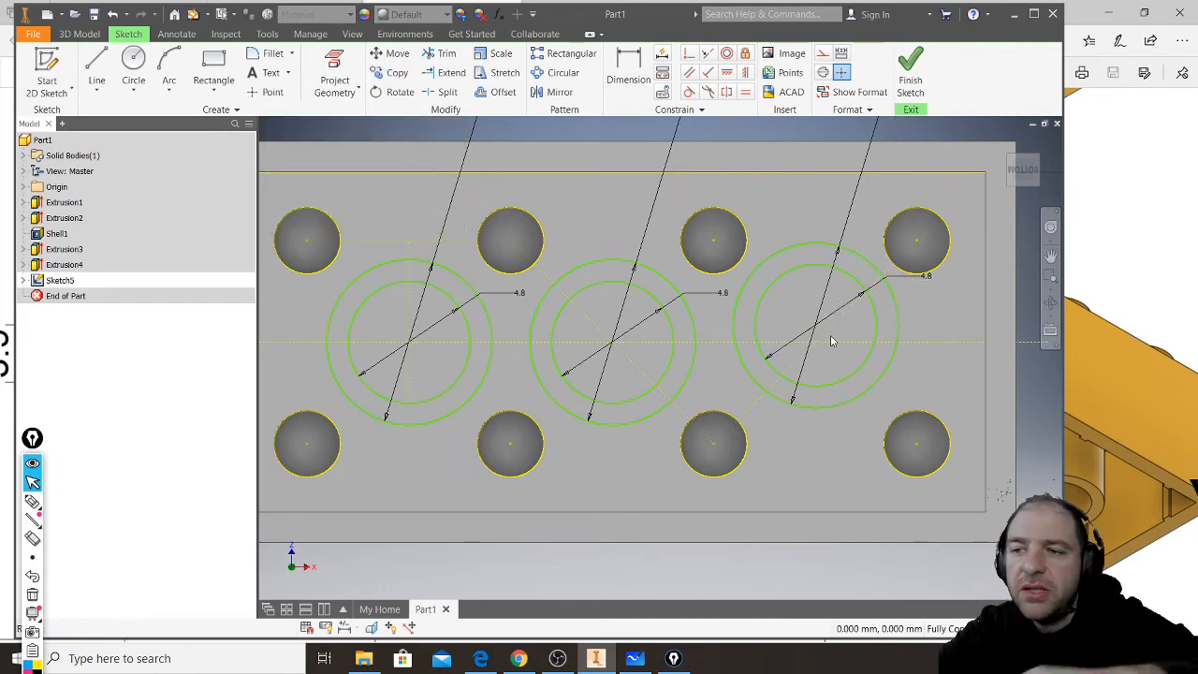
- Make the third circle pair's centre coincident with the second diagonal and with the horizontal centre line
scroll(834, 365, "up", 3)
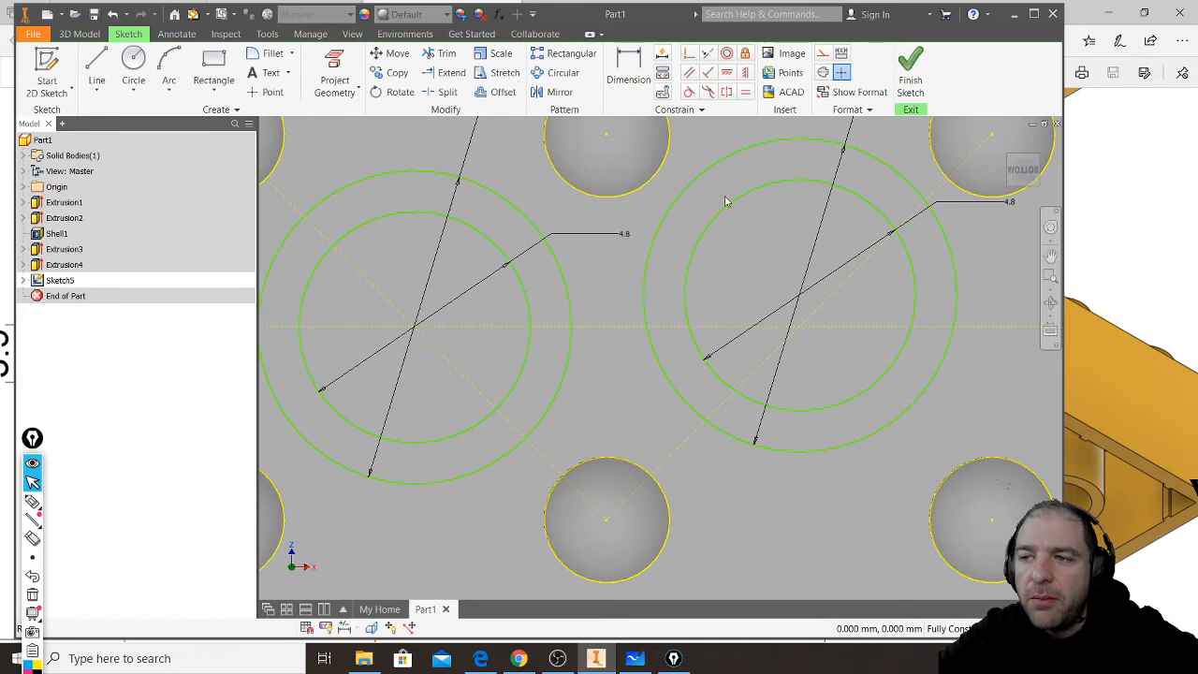
left_click_drag(717, 159, 716, 159)
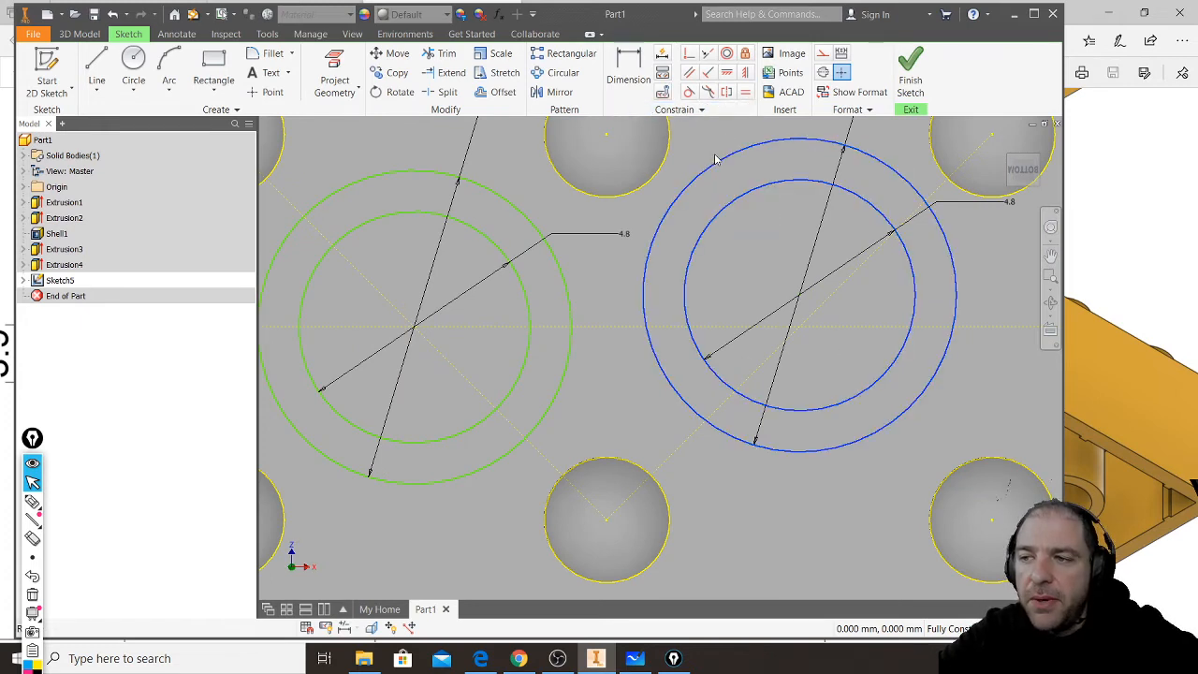
left_click(694, 58)
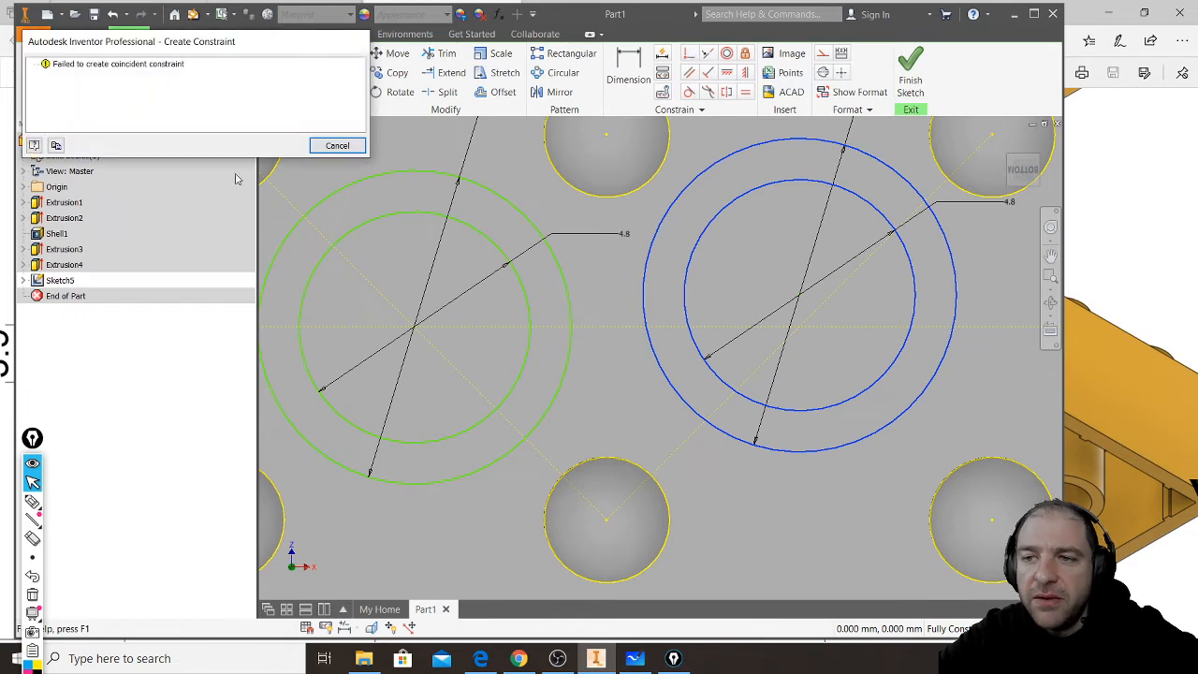
left_click(336, 146)
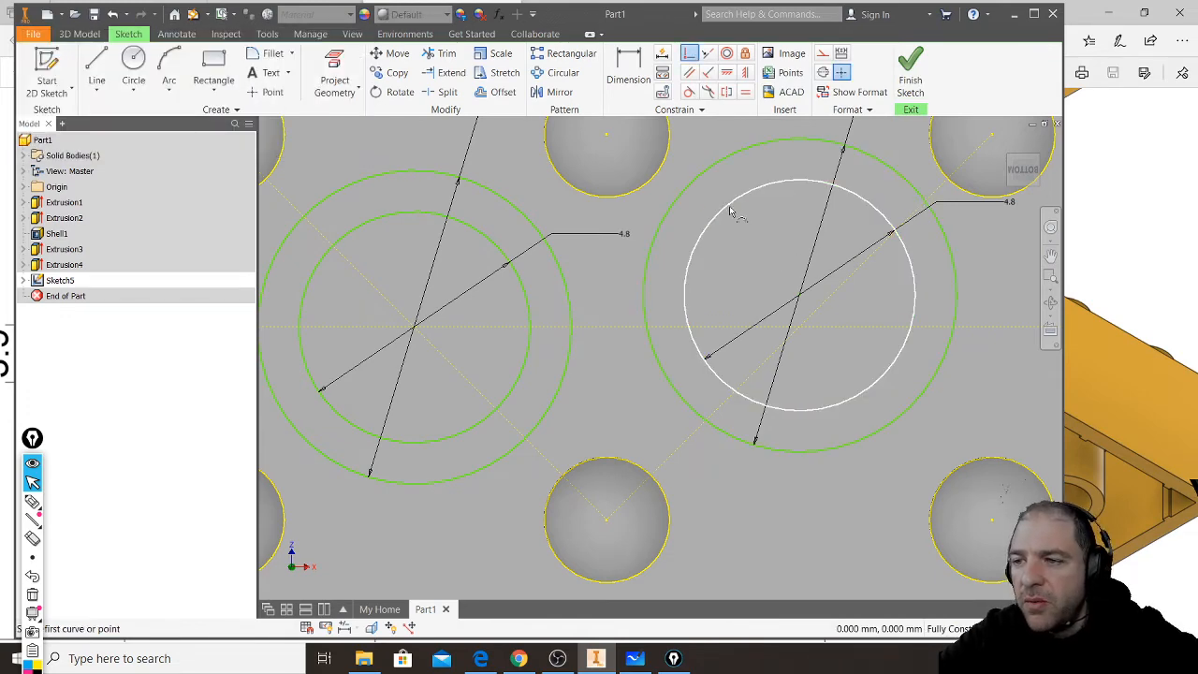
left_click(800, 298)
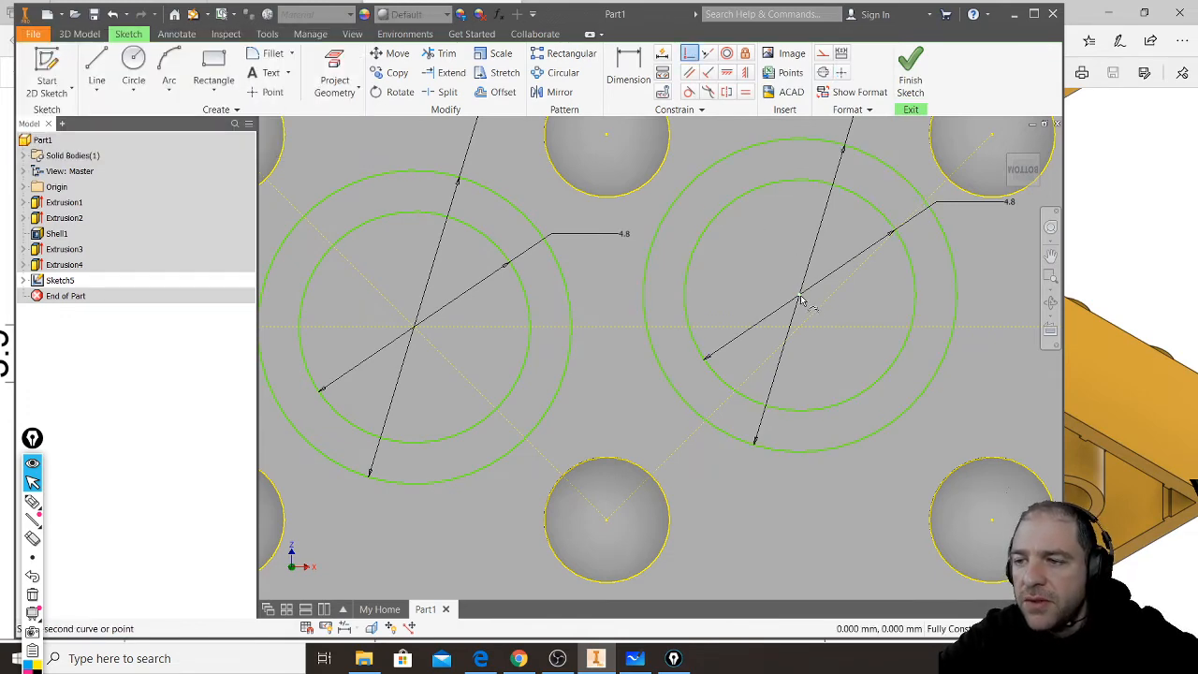
left_click(815, 316)
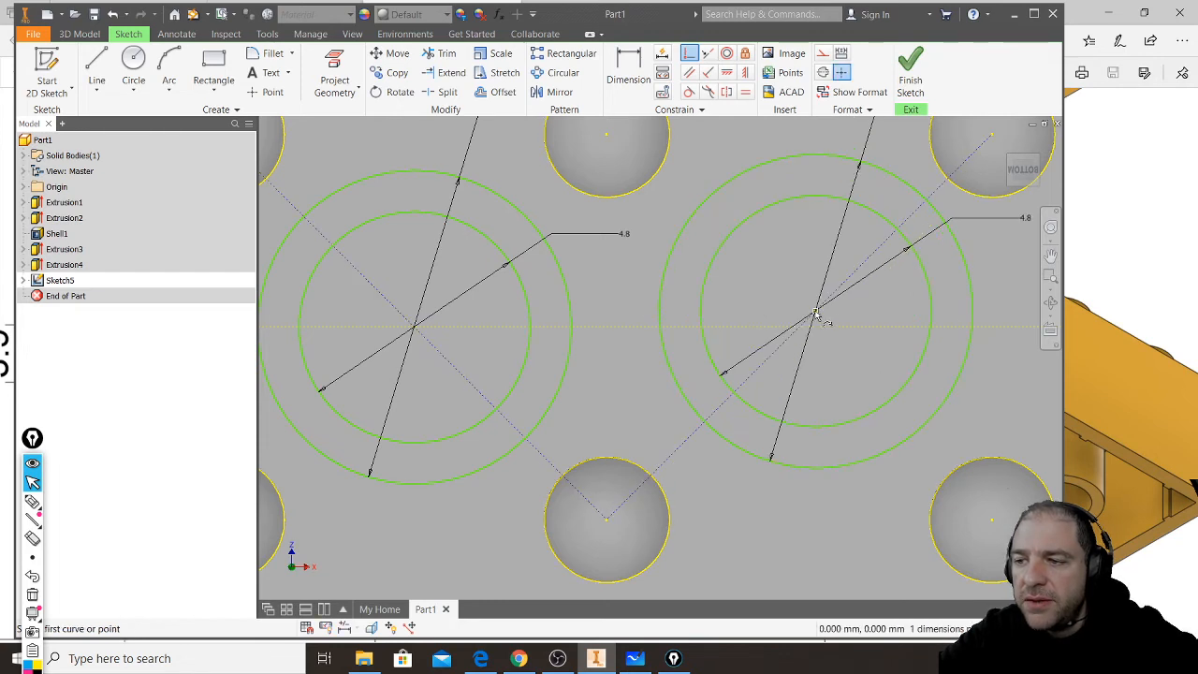
left_click(815, 316)
left_click(822, 330)
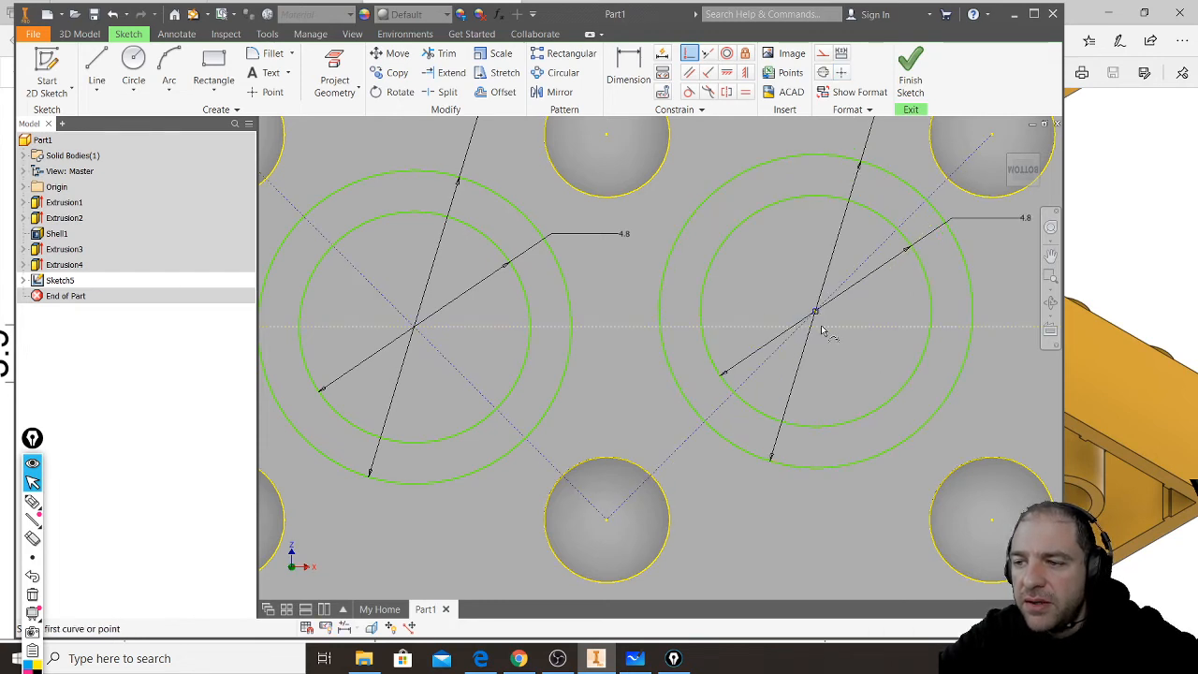
- Try to make the middle pair's inner circle coincident with the point where the first diagonal crosses the centre line
left_click(483, 237)
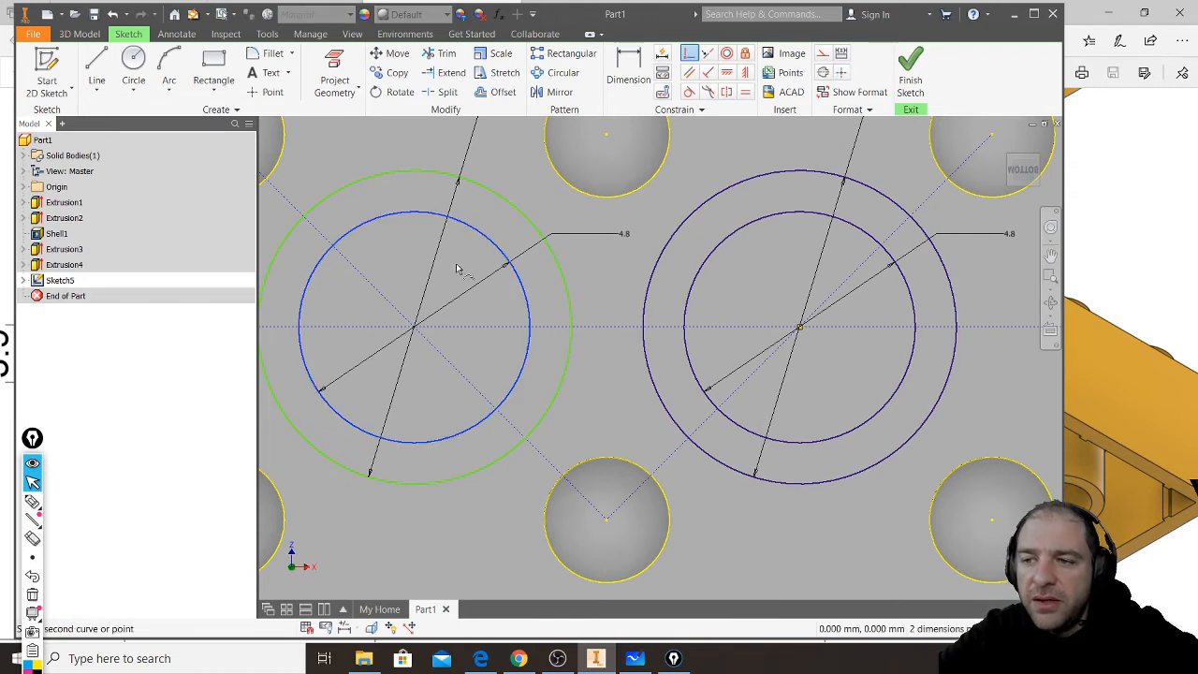
left_click(415, 328)
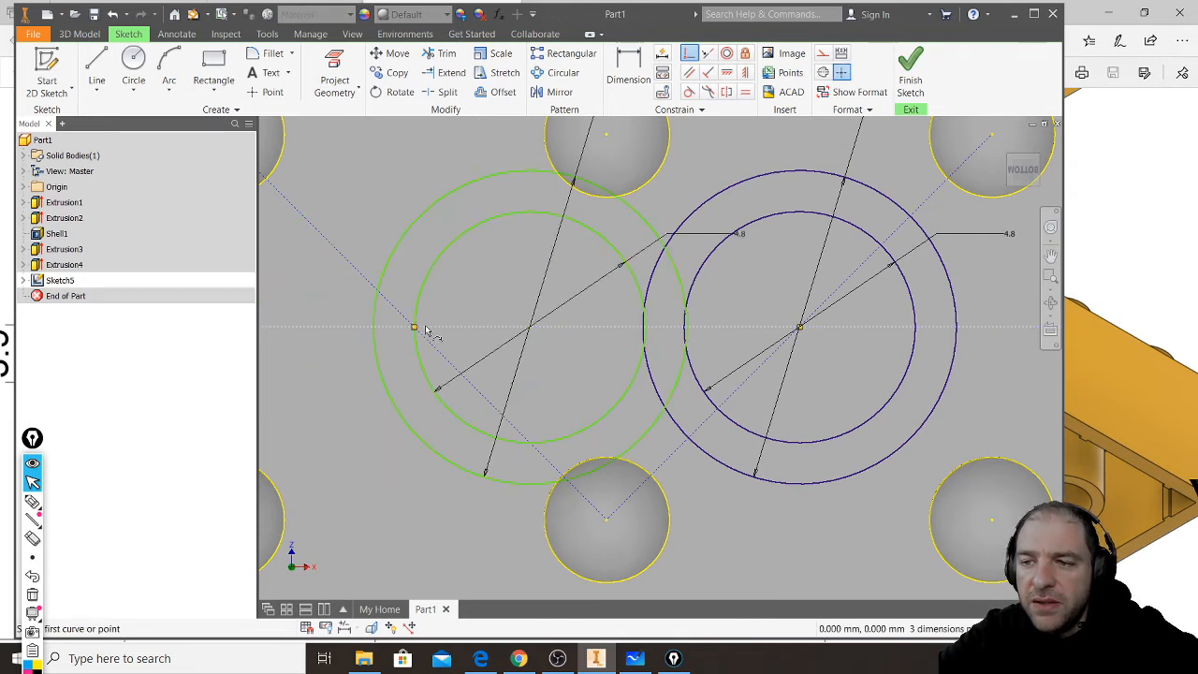
key("Escape")
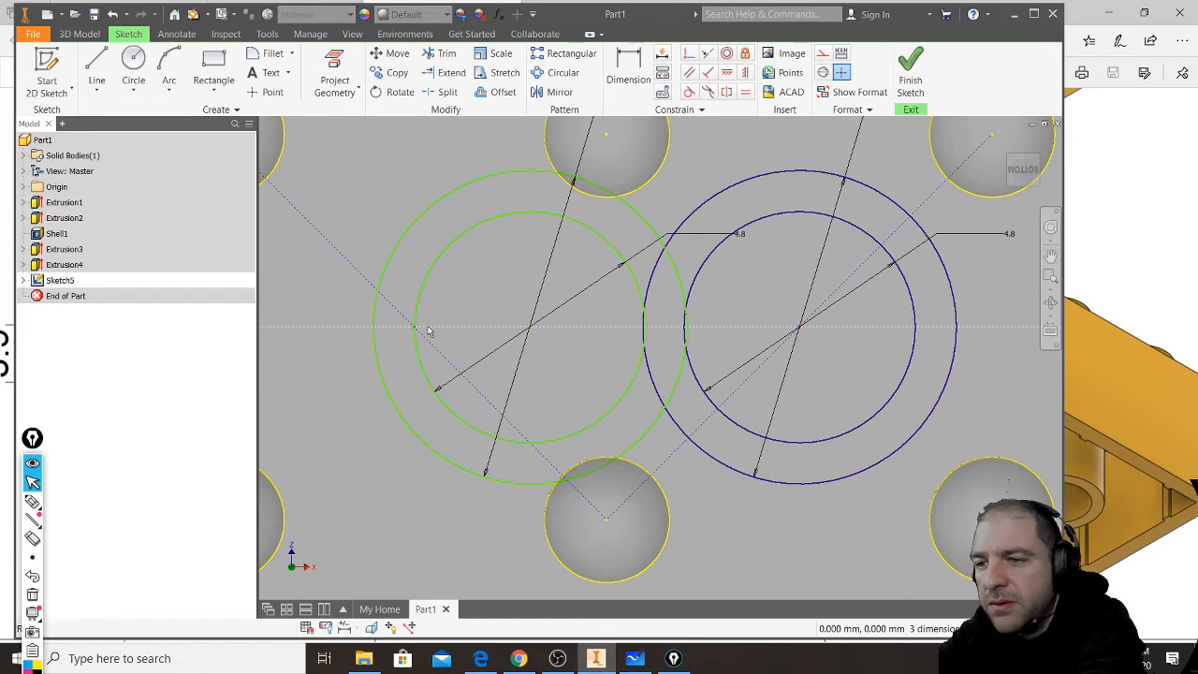
key("ctrl+z")
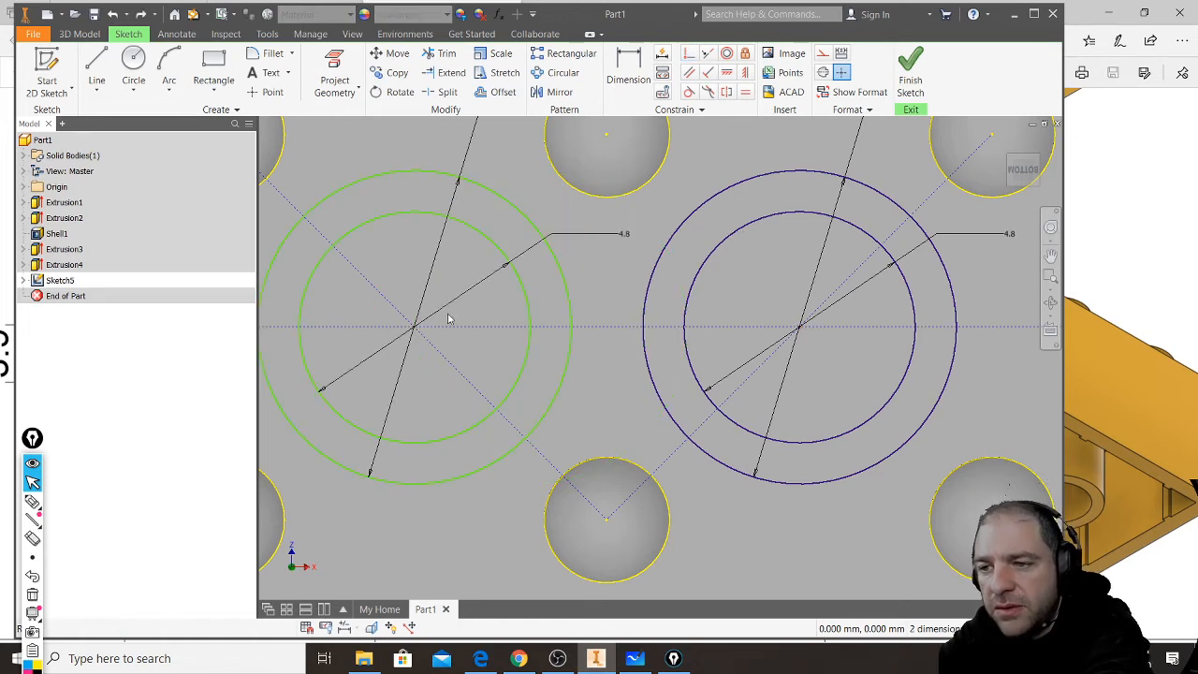
- Try to make the middle circle pair's centre coincident with the horizontal centre line
left_click(486, 236)
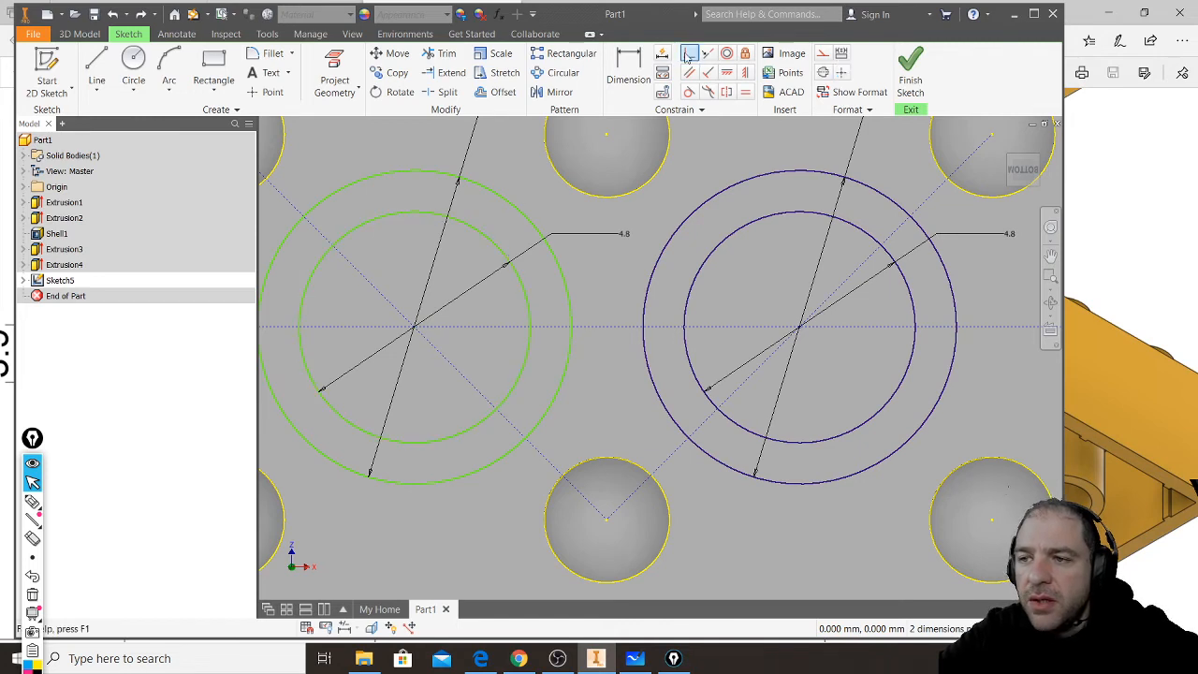
left_click(690, 53)
left_click(414, 329)
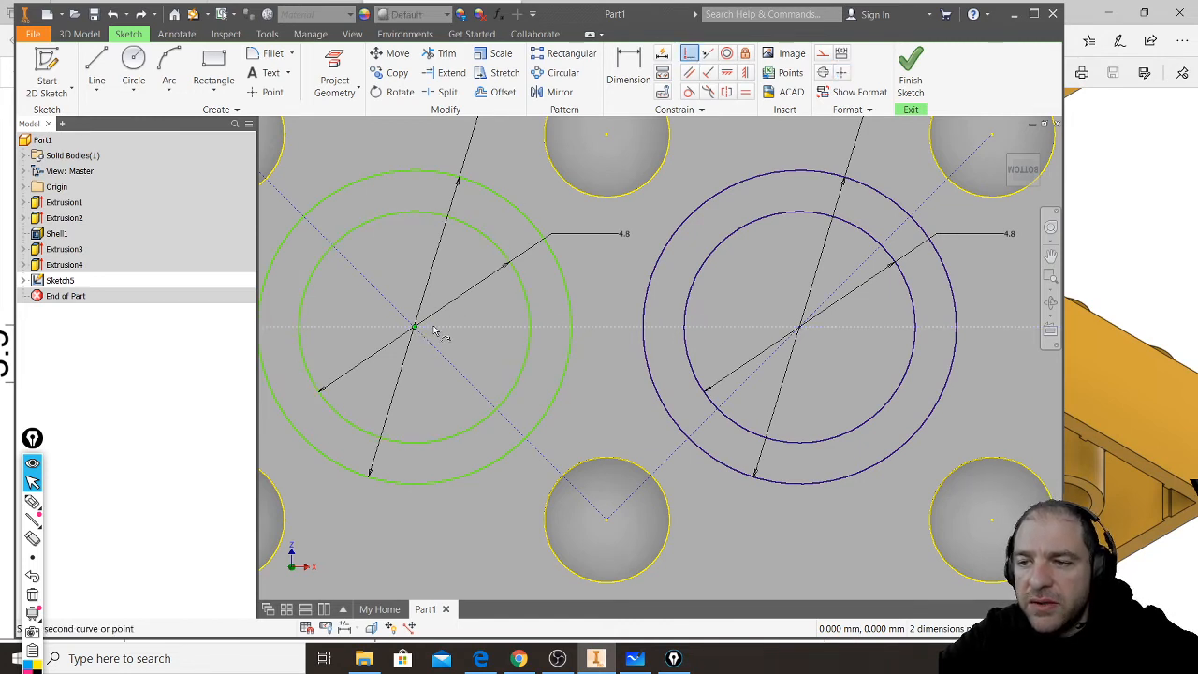
left_click(434, 329)
left_click(337, 145)
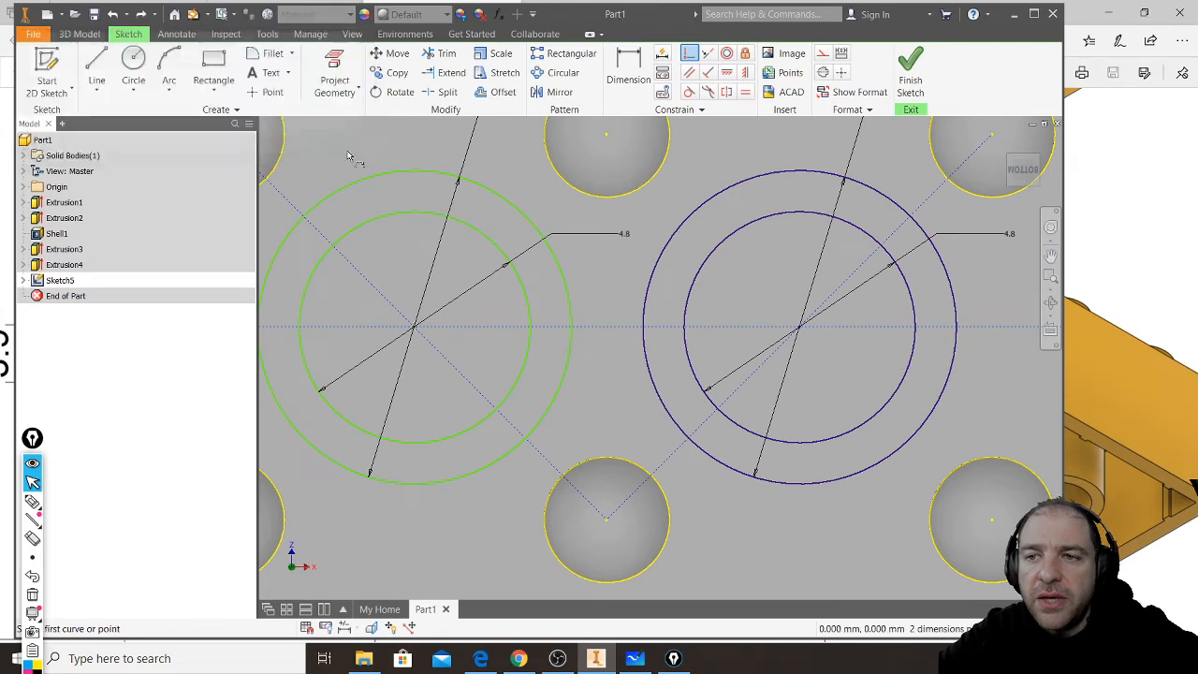
- Finish the tube sketch and select the three rings between the concentric circles as extrusion profiles
scroll(636, 385, "down", 2)
scroll(636, 386, "up", 5)
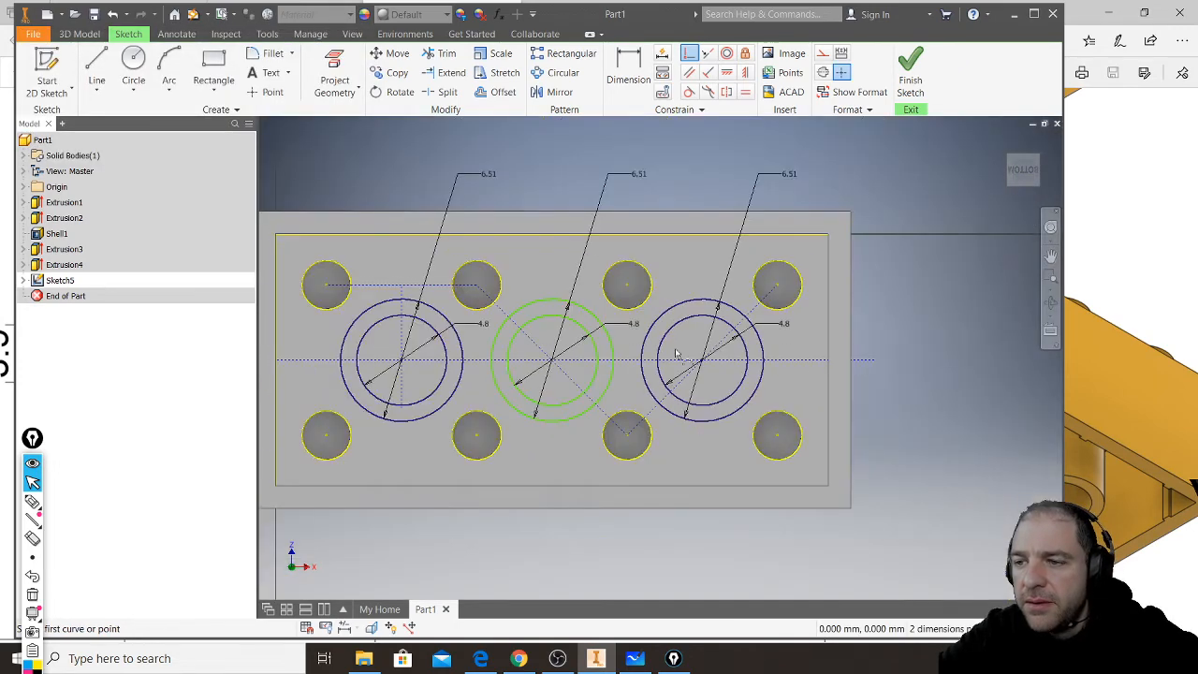
left_click(908, 75)
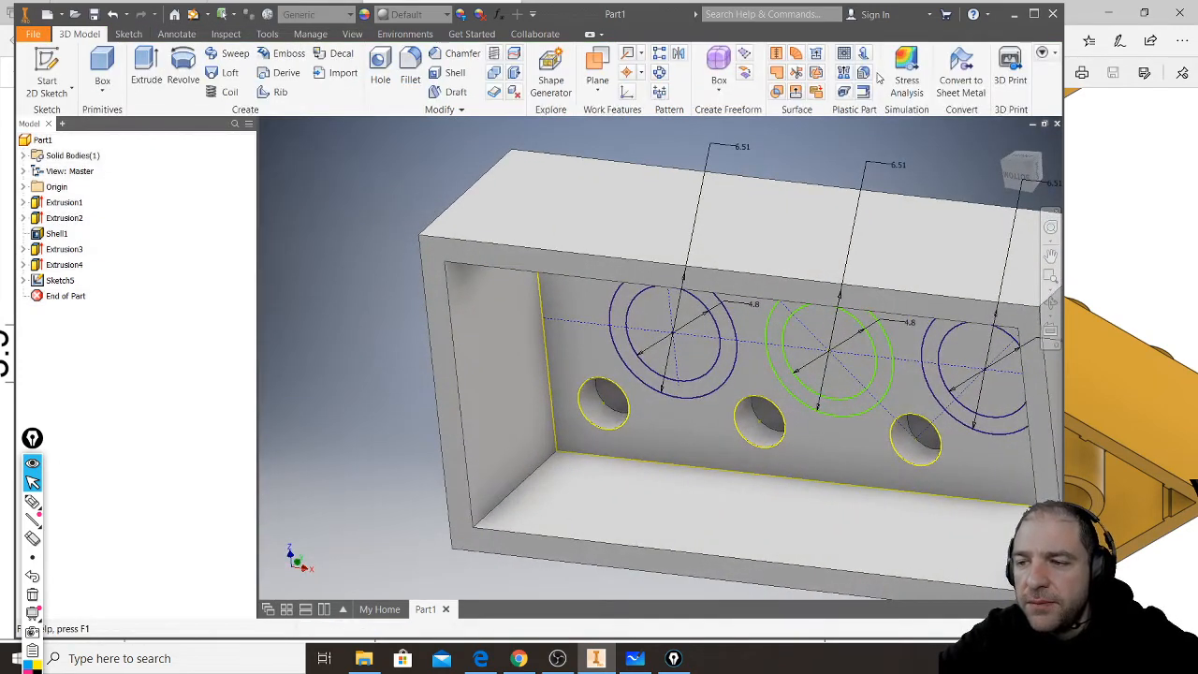
left_click(147, 62)
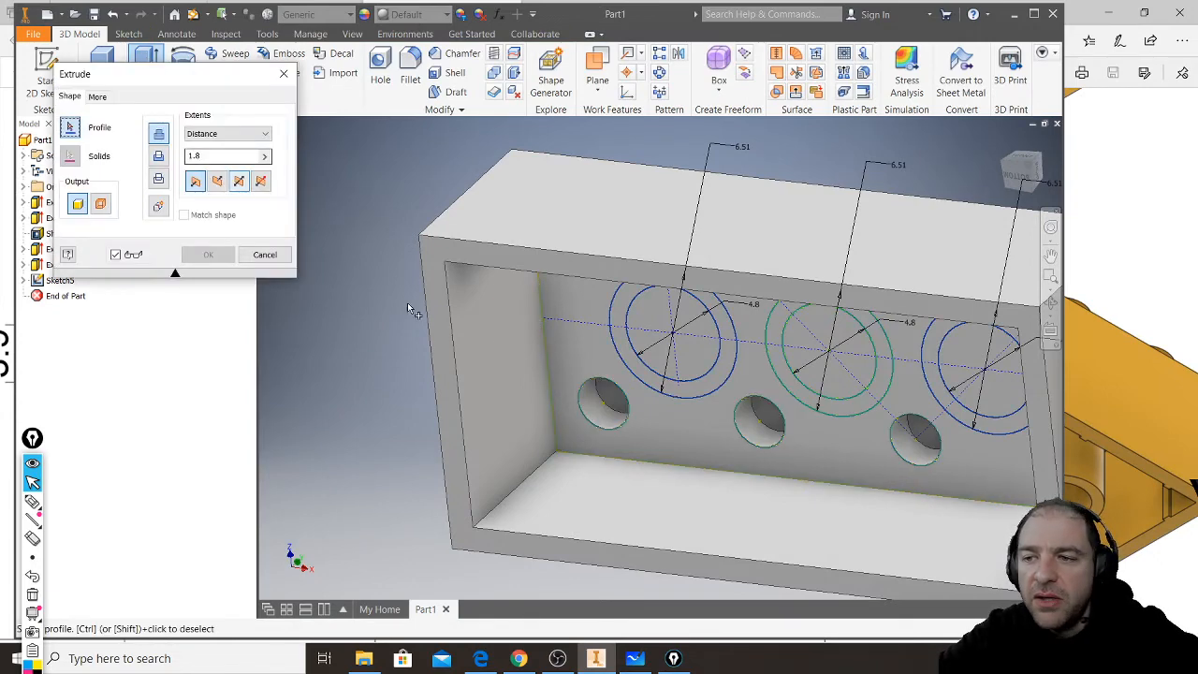
left_click(626, 339)
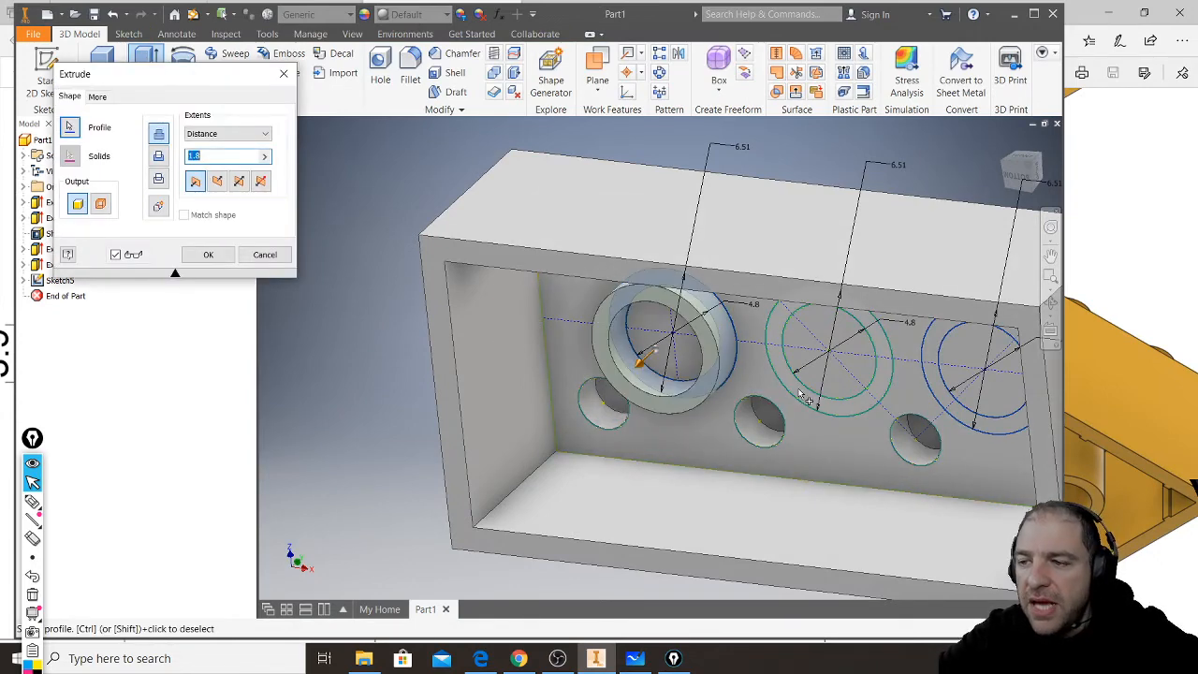
left_click(805, 397)
left_click(963, 418)
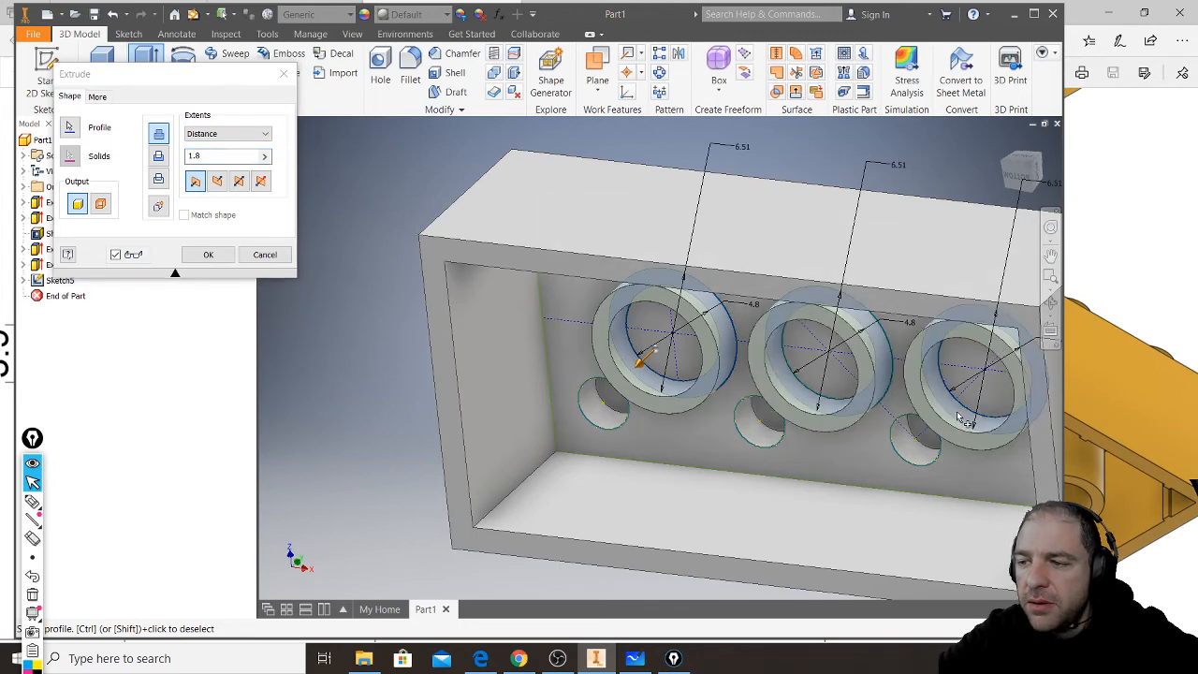
- Extrude the three rings with the To extent, ending at the brick's open rim face
middle_click_drag(962, 418, 604, 326, "shift")
middle_click_drag(774, 333, 737, 361, "shift")
scroll(645, 331, "down", 3)
scroll(644, 330, "down", 2)
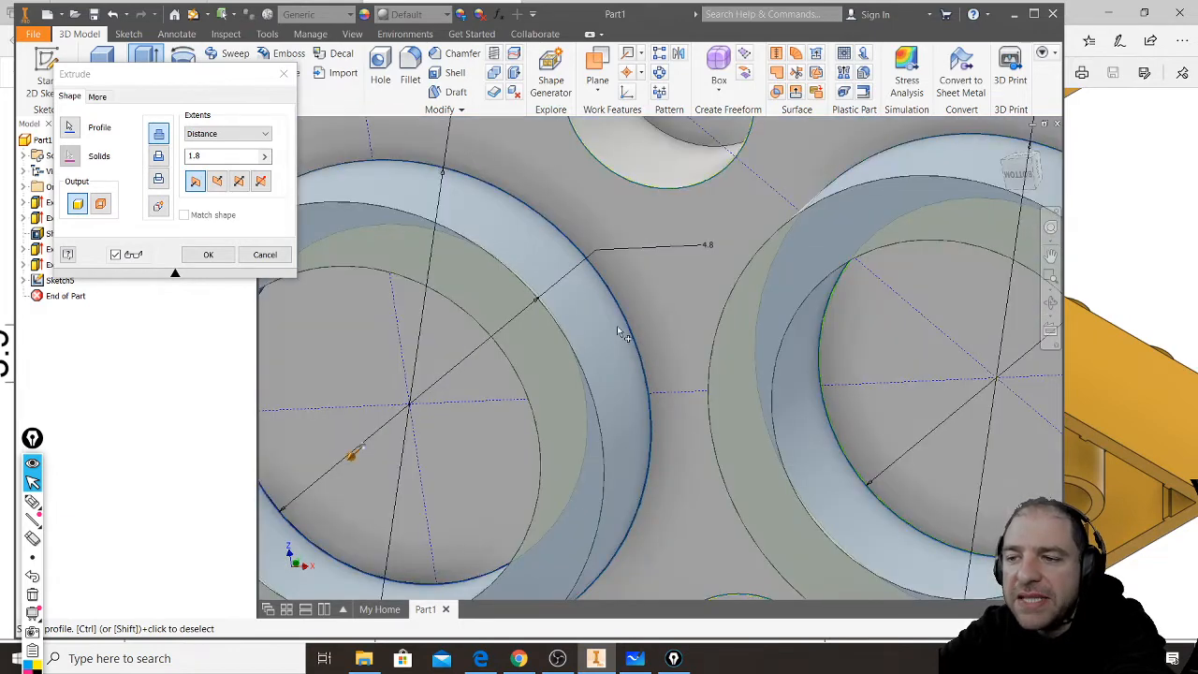
scroll(620, 329, "up", 5)
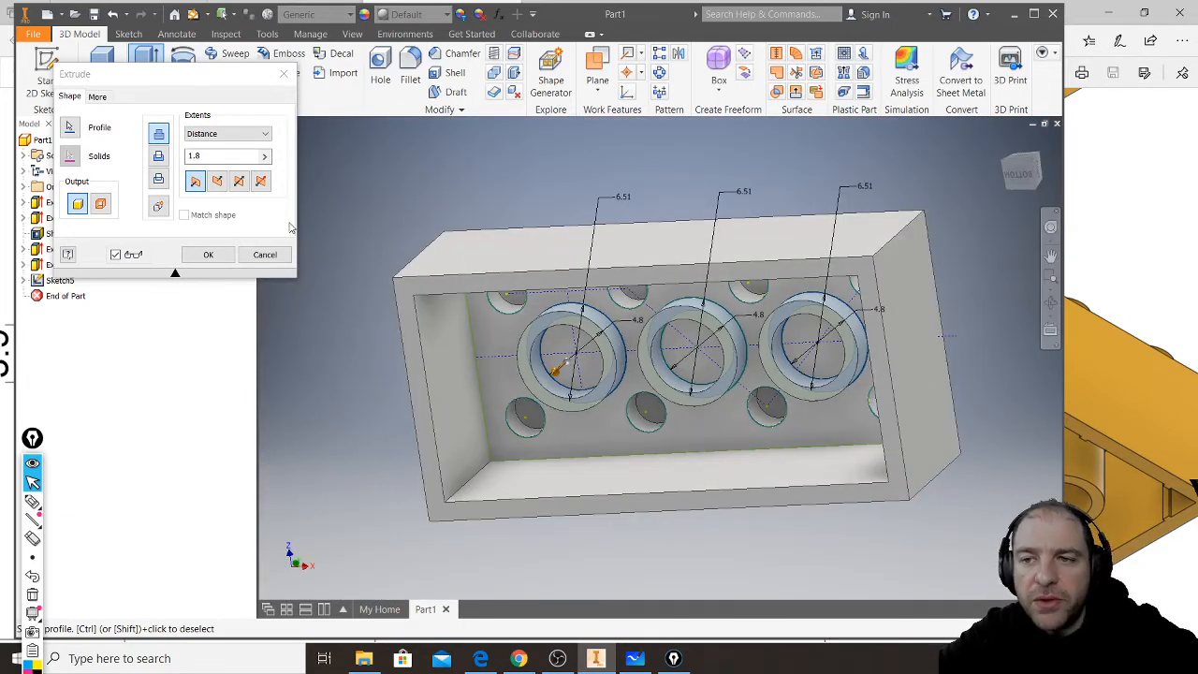
left_click(264, 134)
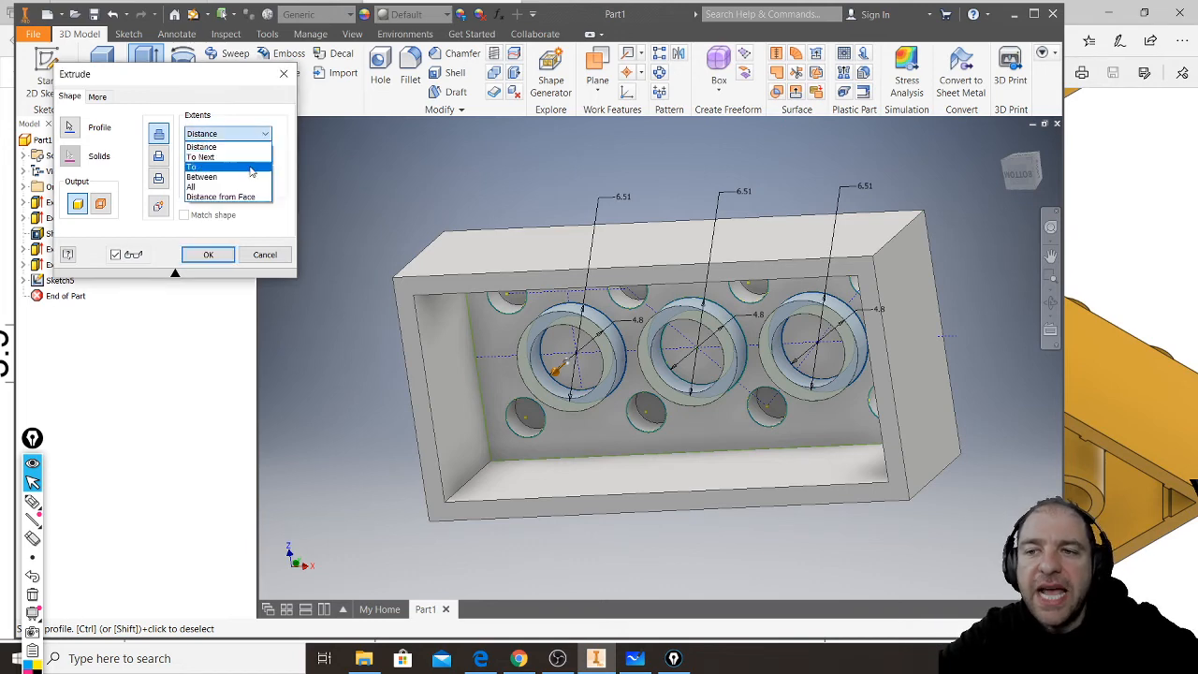
left_click(249, 167)
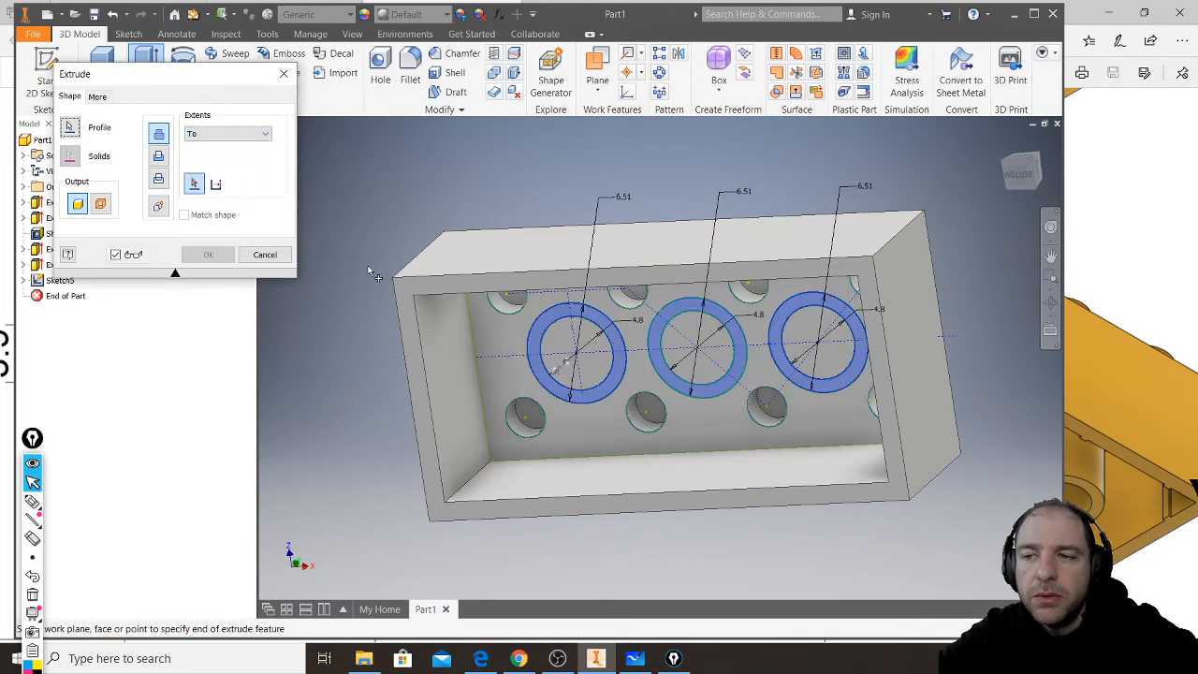
left_click(402, 293)
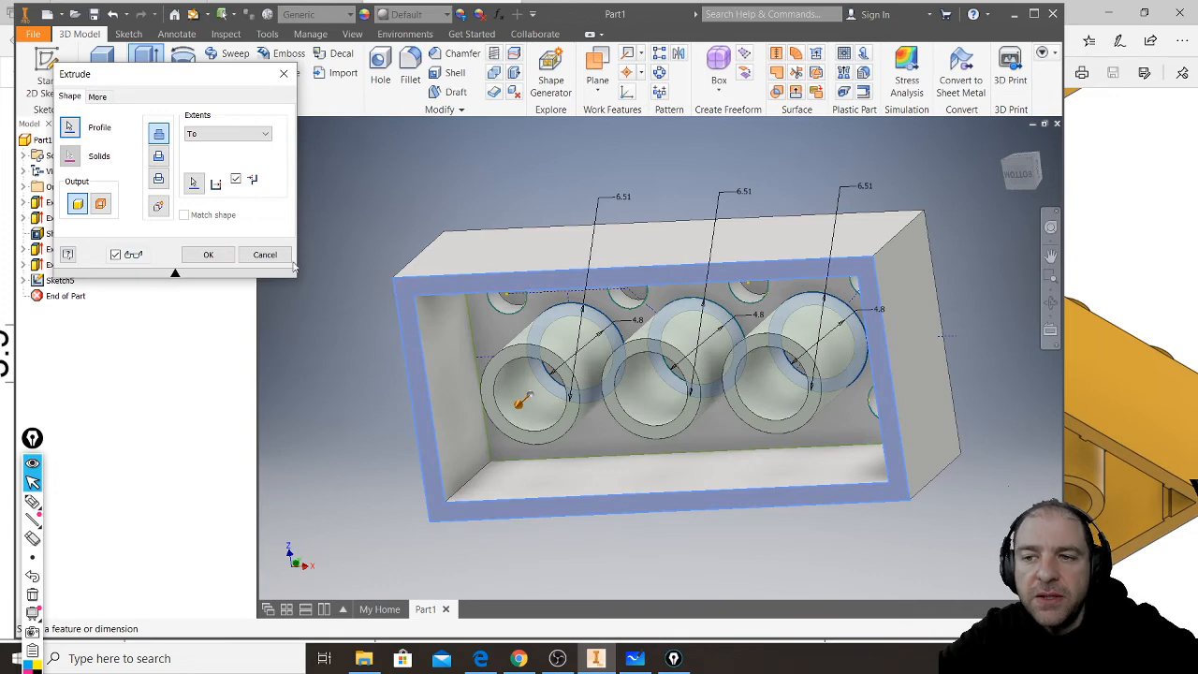
left_click(208, 255)
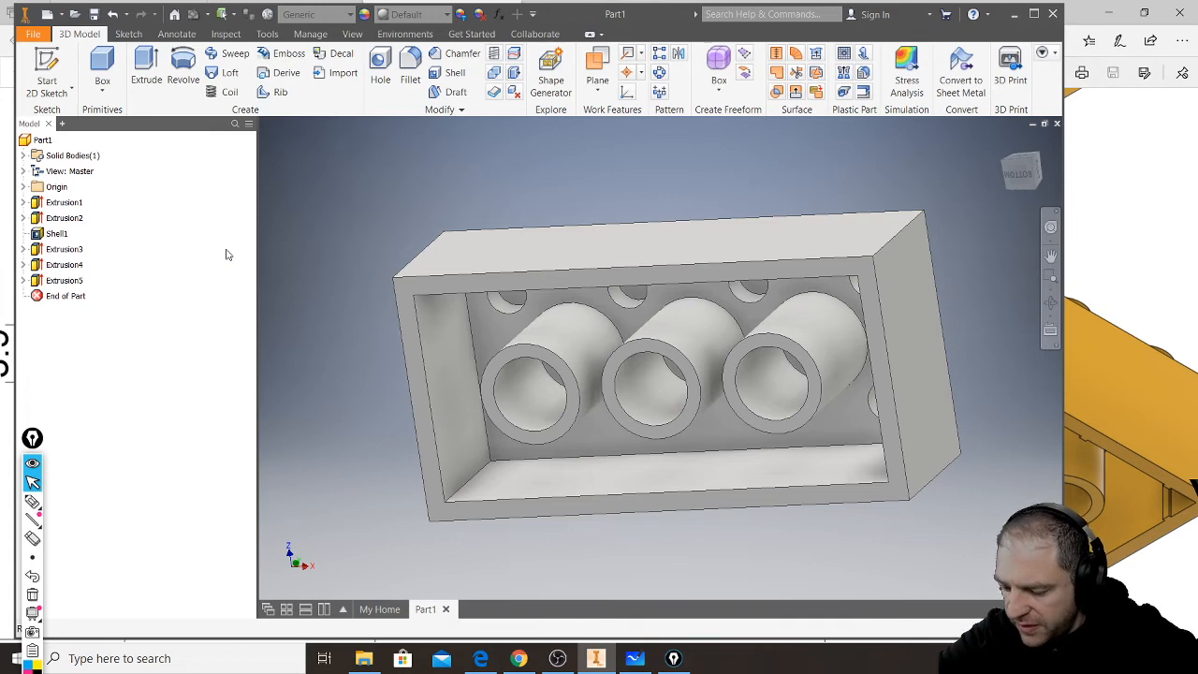
- Check the YouTube live chat in Chrome for new messages and return to the Inventor model
middle_click_drag(655, 350, 609, 364, "shift")
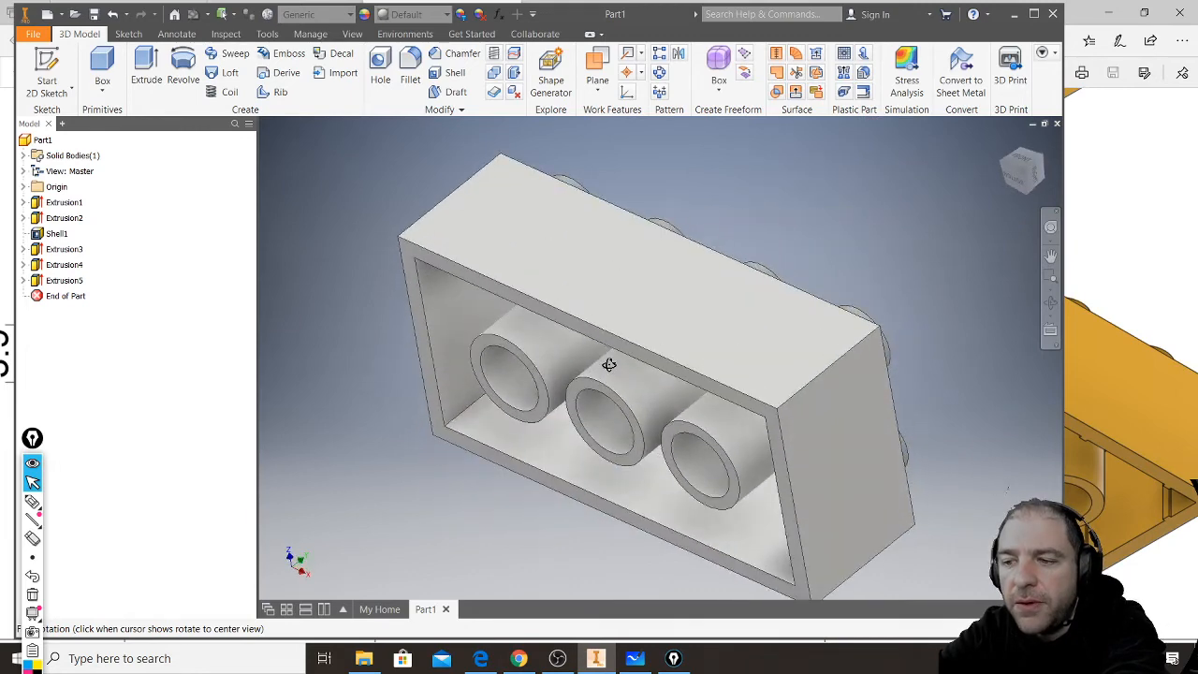
left_click(519, 658)
mouse_move(557, 660)
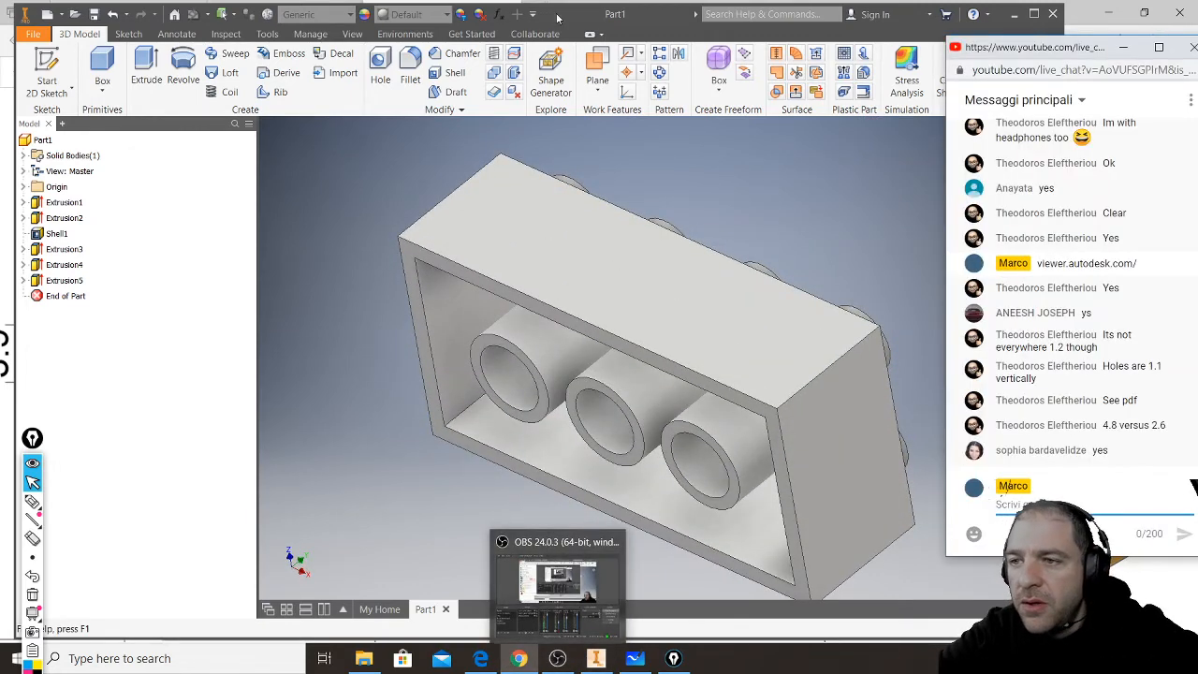
left_click(343, 330)
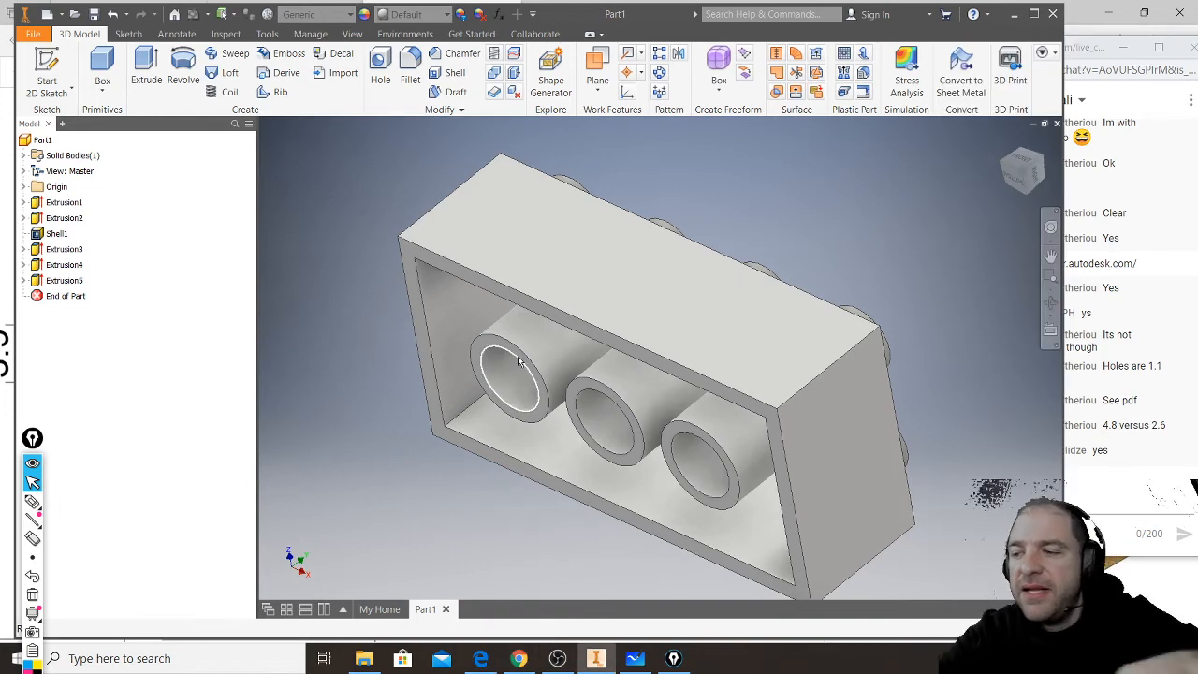
- Start a new 2D sketch on the brick's open rim face
left_click_drag(523, 363, 561, 338, "shift")
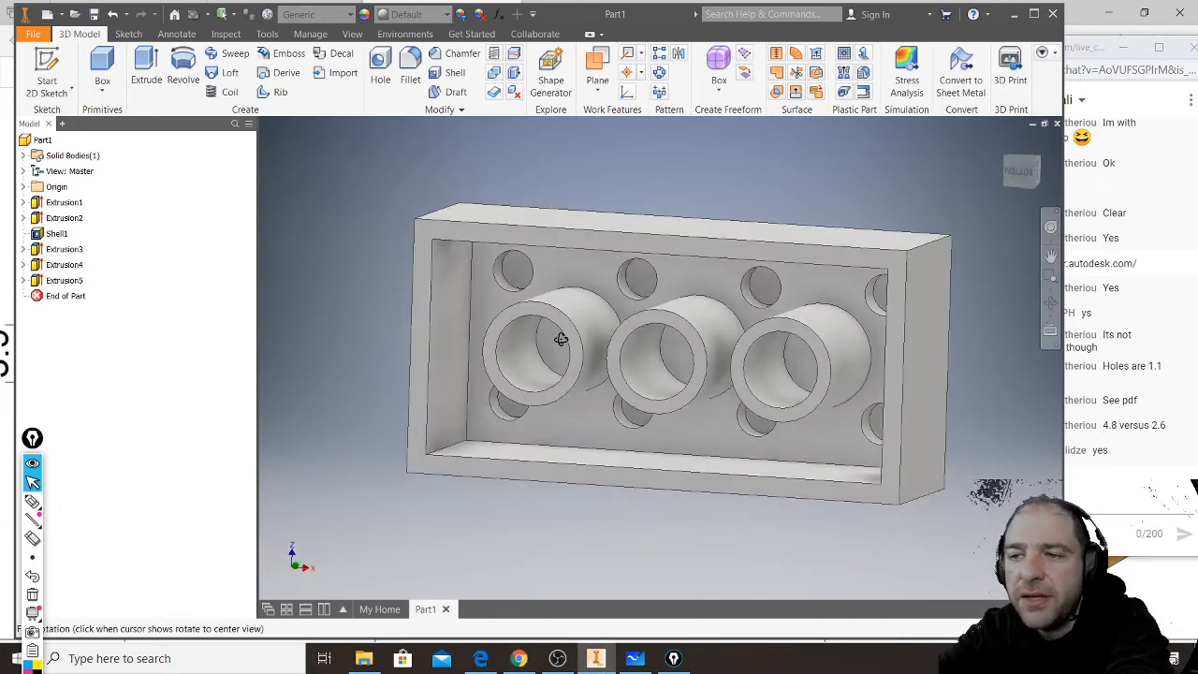
left_click(427, 241)
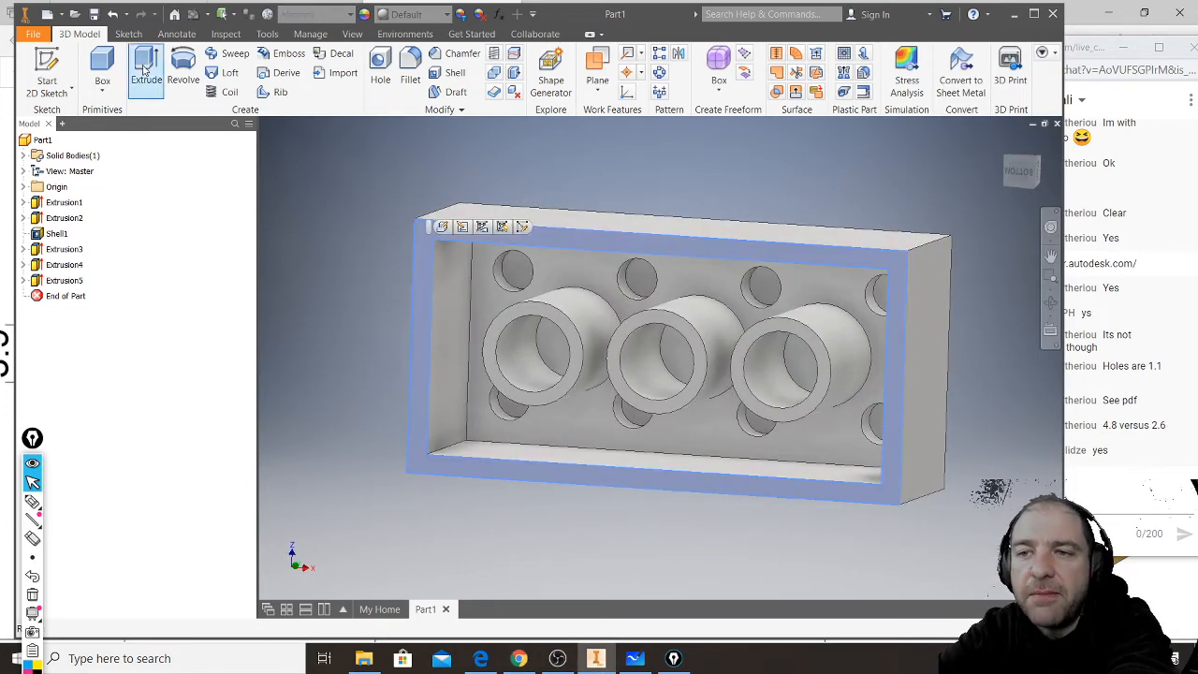
left_click(61, 64)
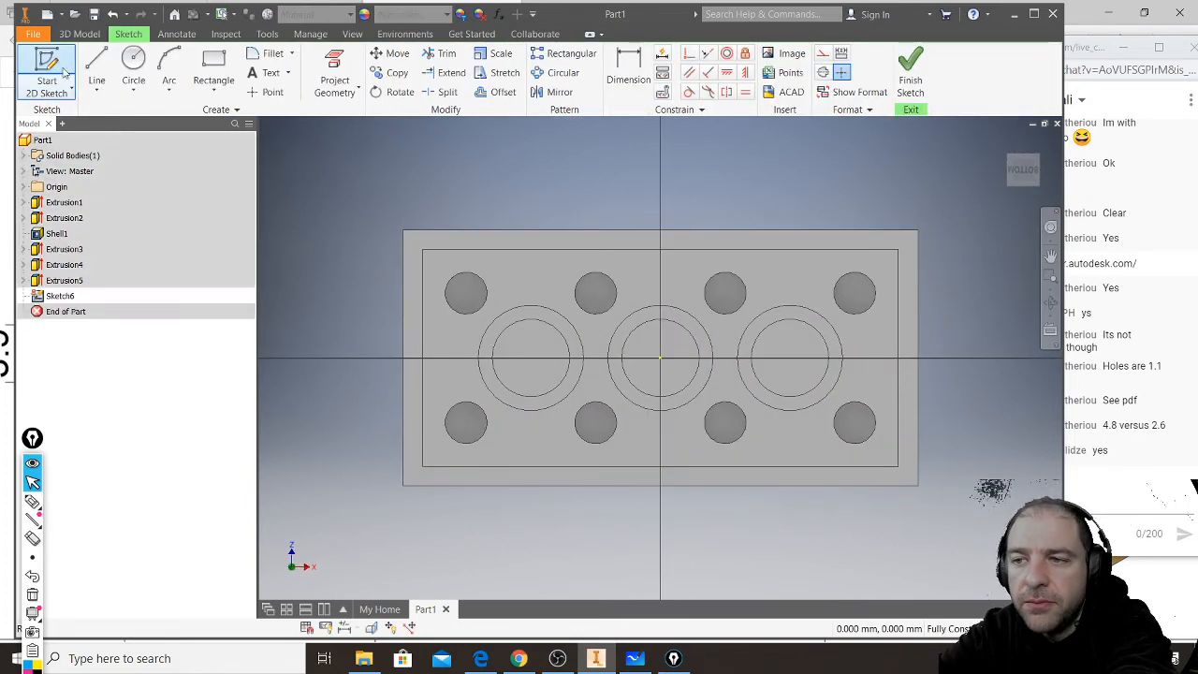
- Sketch a small rectangle about 0.7 by 1.4 mm between the short inner wall and the nearest upper stud hole
left_click(213, 67)
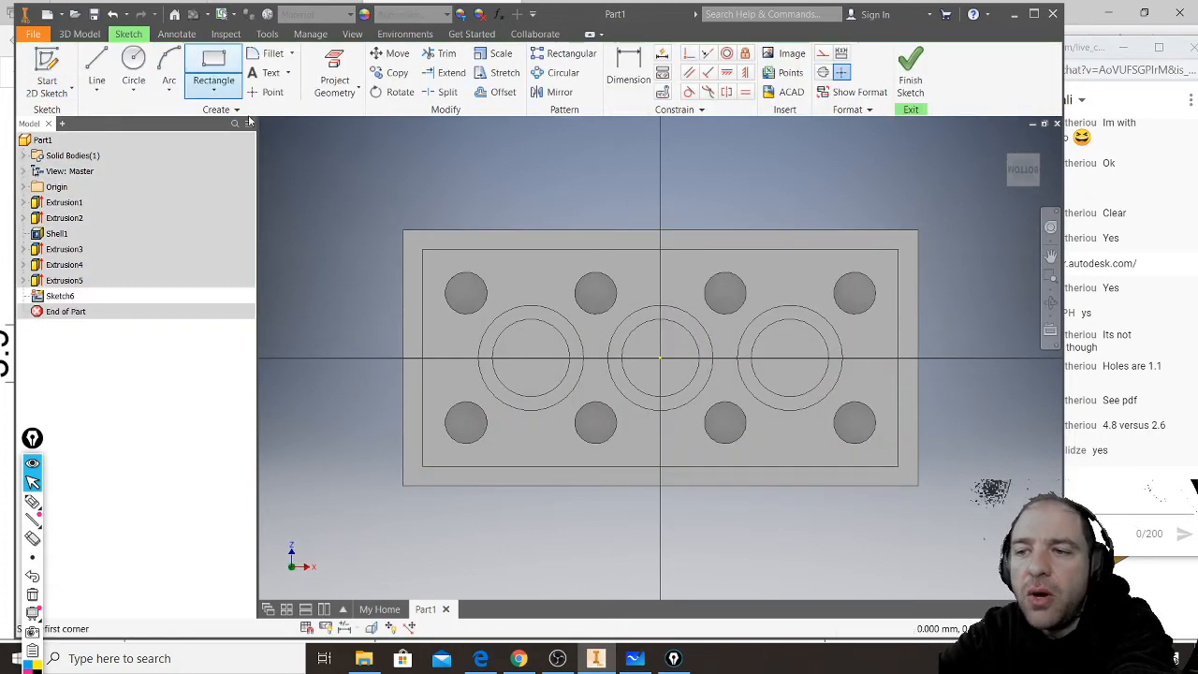
scroll(400, 309, "up", 5)
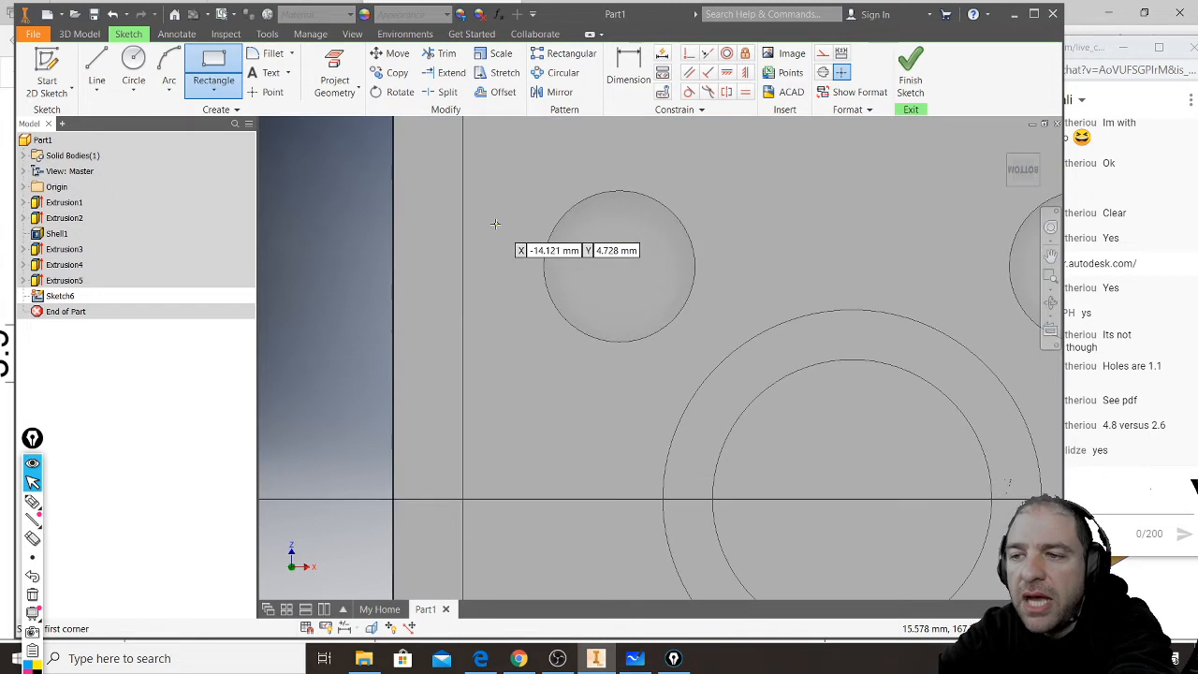
left_click(488, 218)
left_click(530, 299)
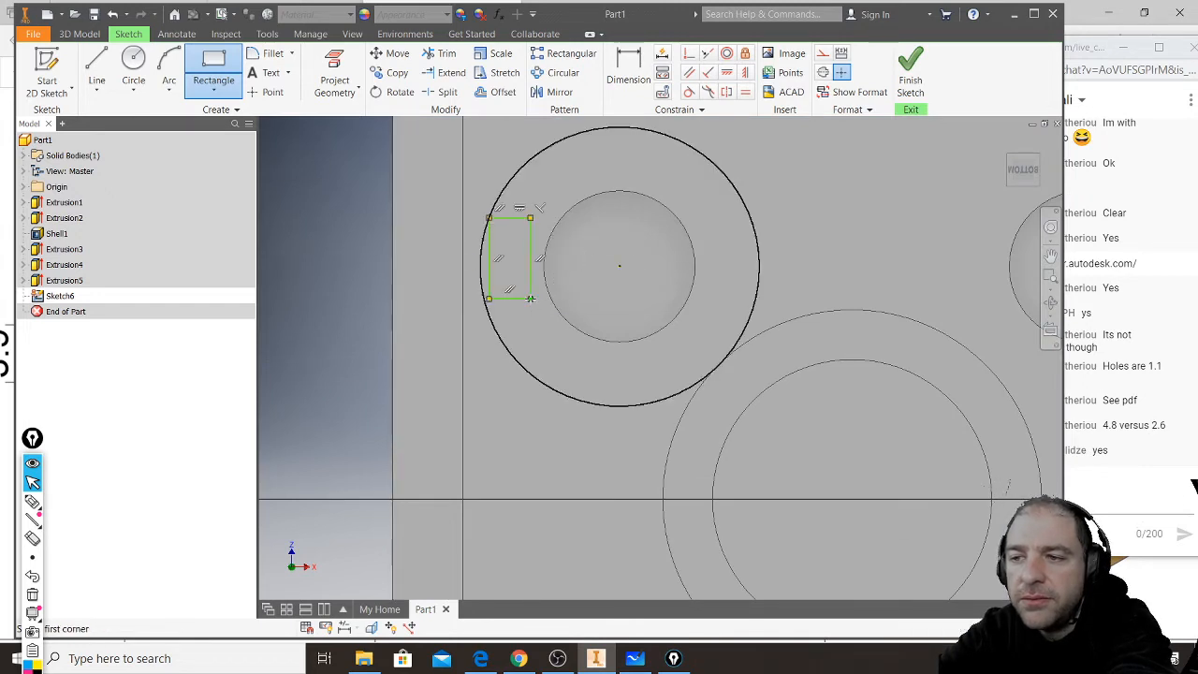
key("Escape")
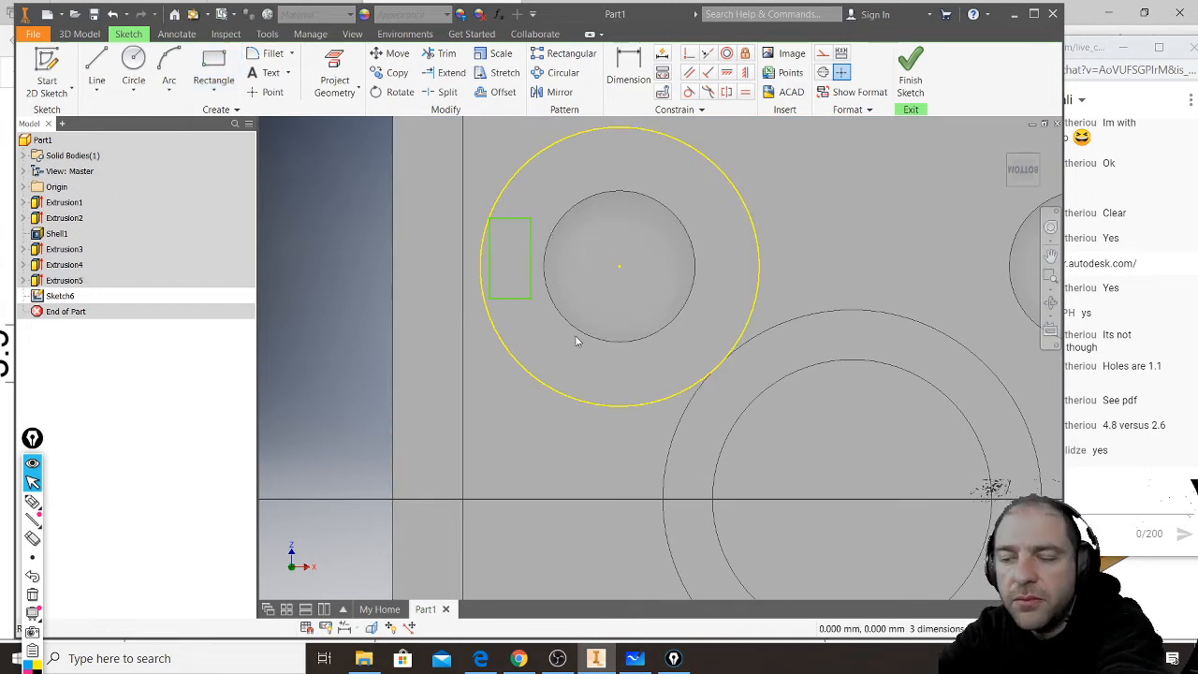
- Dimension the small rectangle's horizontal width as 0.2 mm
left_click(628, 73)
left_click(508, 304)
left_click(508, 339)
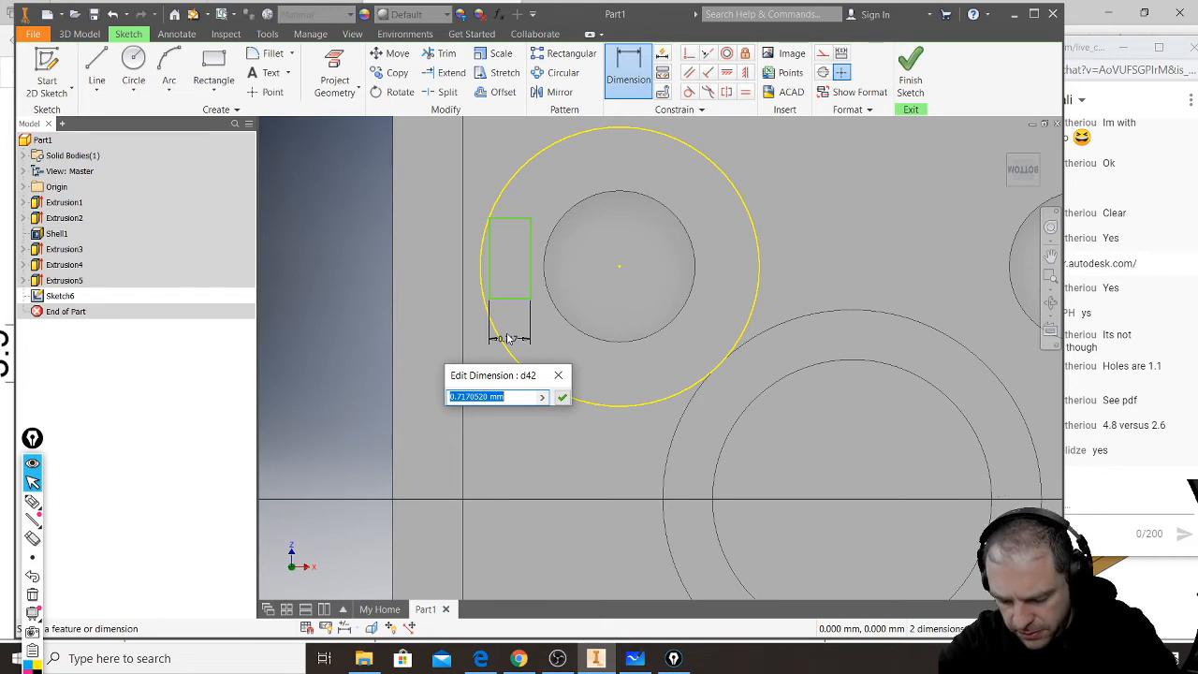
type("0.2")
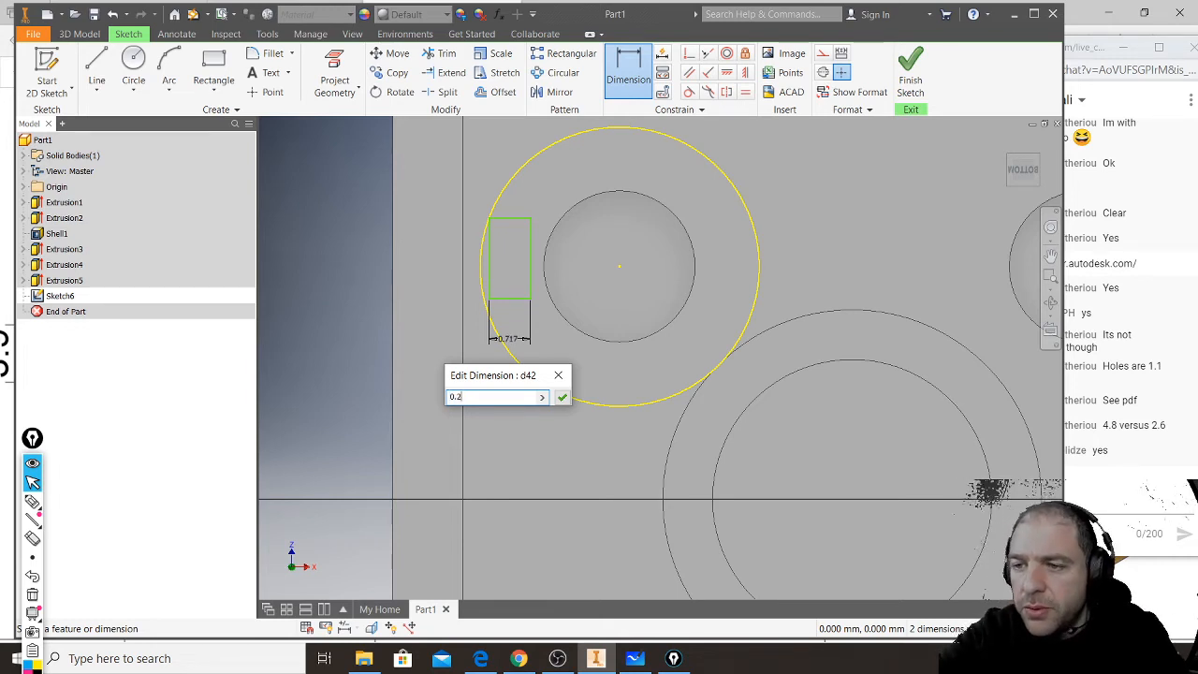
key("Return")
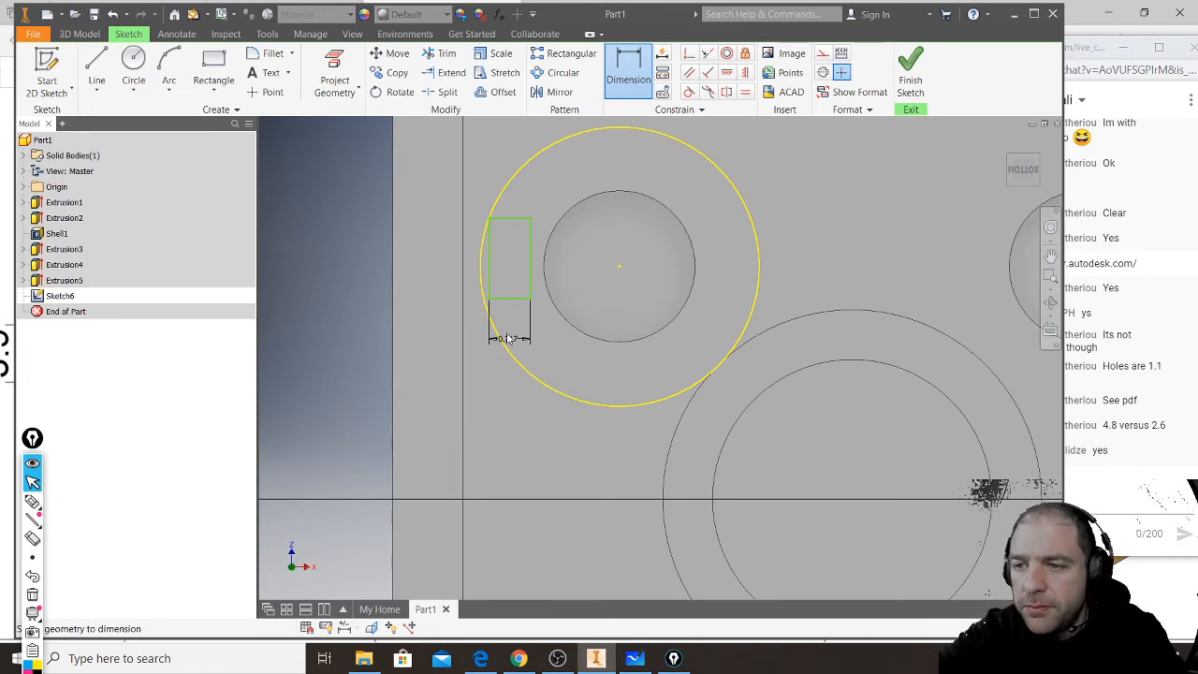
- Dimension the small rectangle's vertical height as 0.6 mm
left_click(501, 267)
left_click(524, 257)
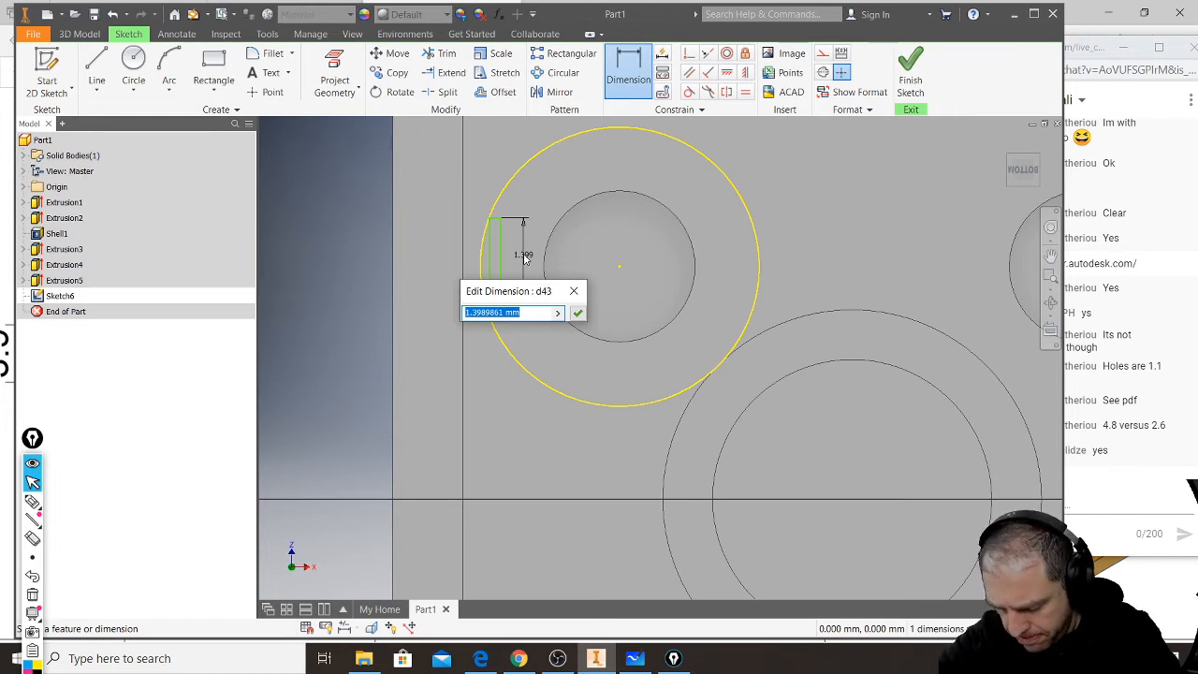
type("0.6")
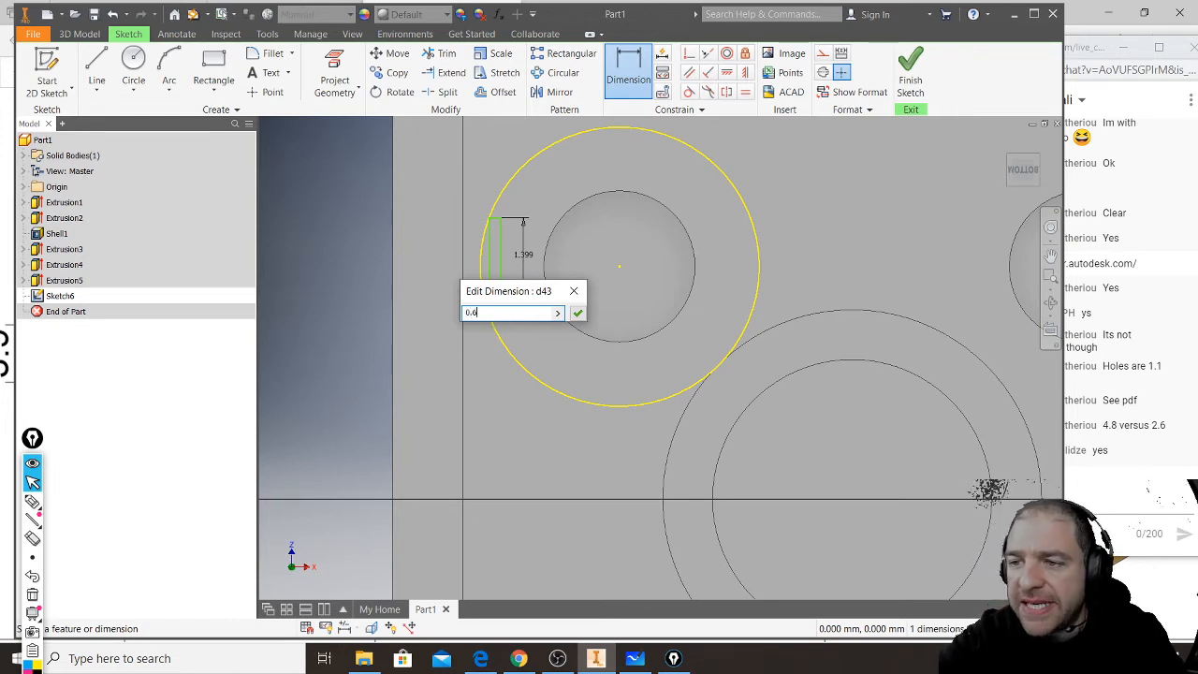
key("Return")
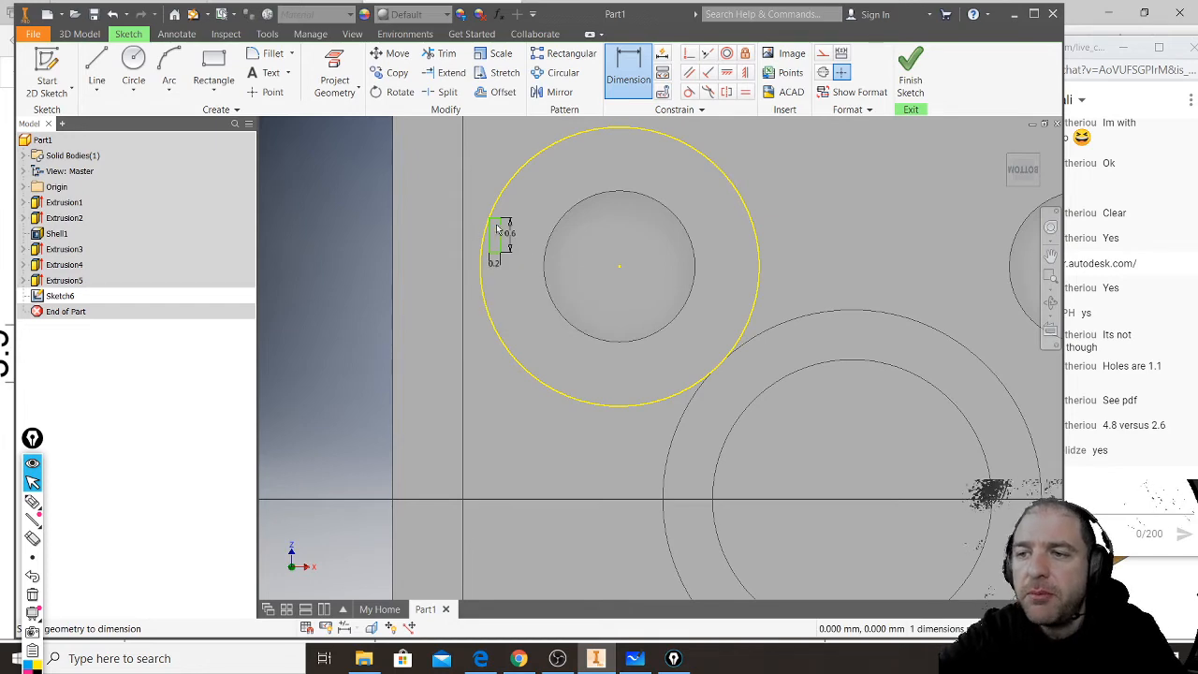
scroll(520, 213, "up", 3)
scroll(570, 302, "down", 2)
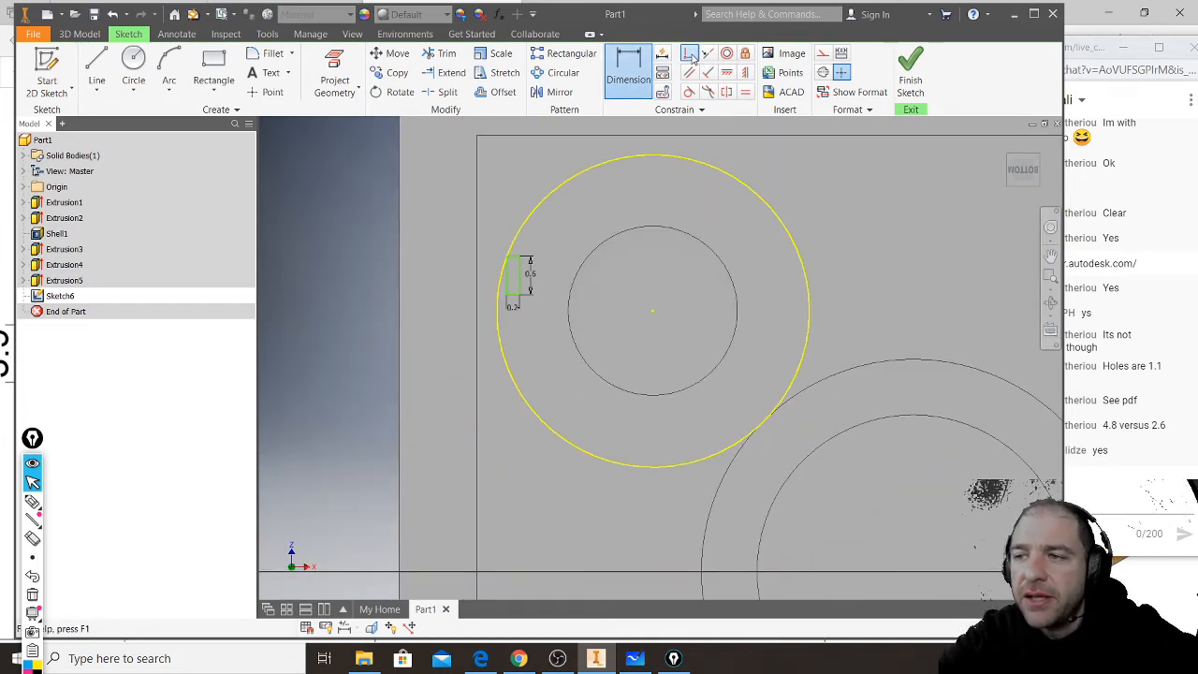
left_click(692, 54)
left_click(507, 283)
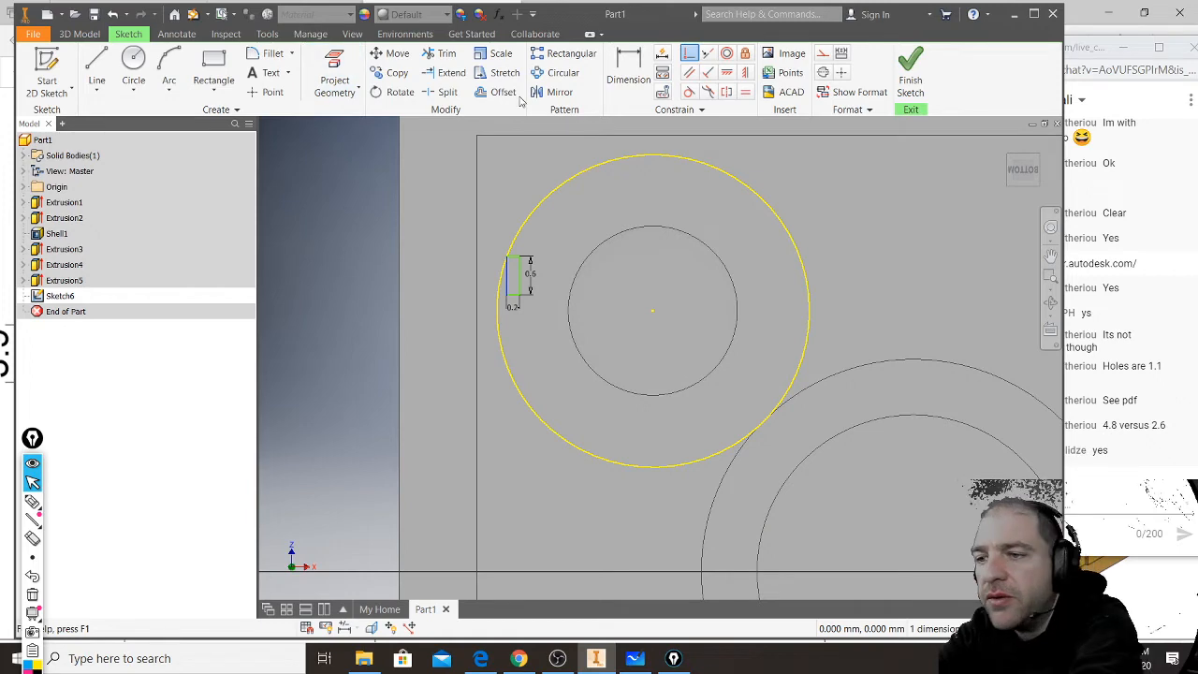
key("Escape")
- Project the short inner wall's edge beside the rectangle into the sketch and make it a construction line
left_click(334, 80)
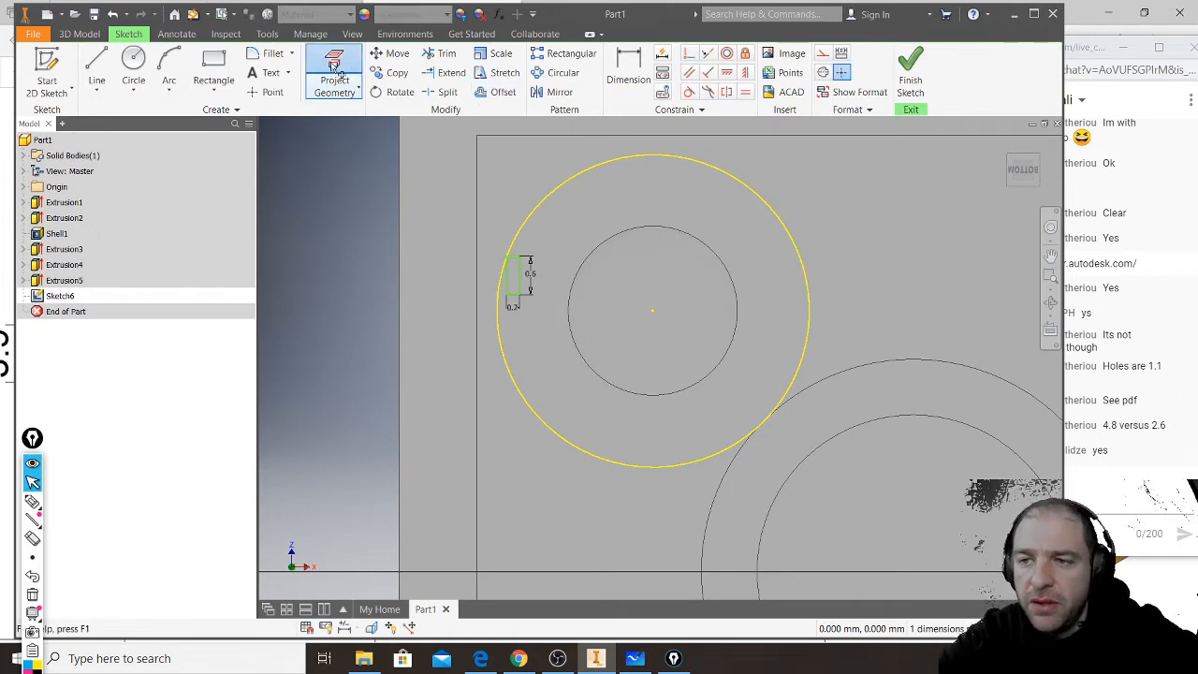
left_click(476, 228)
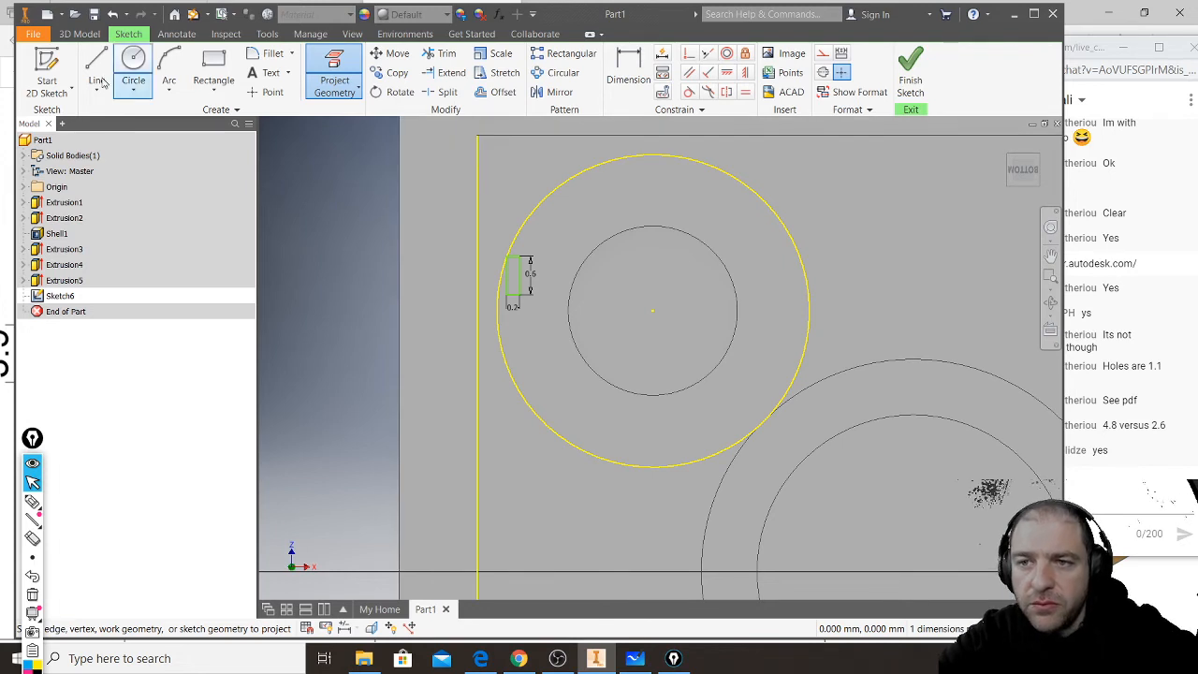
key("Escape")
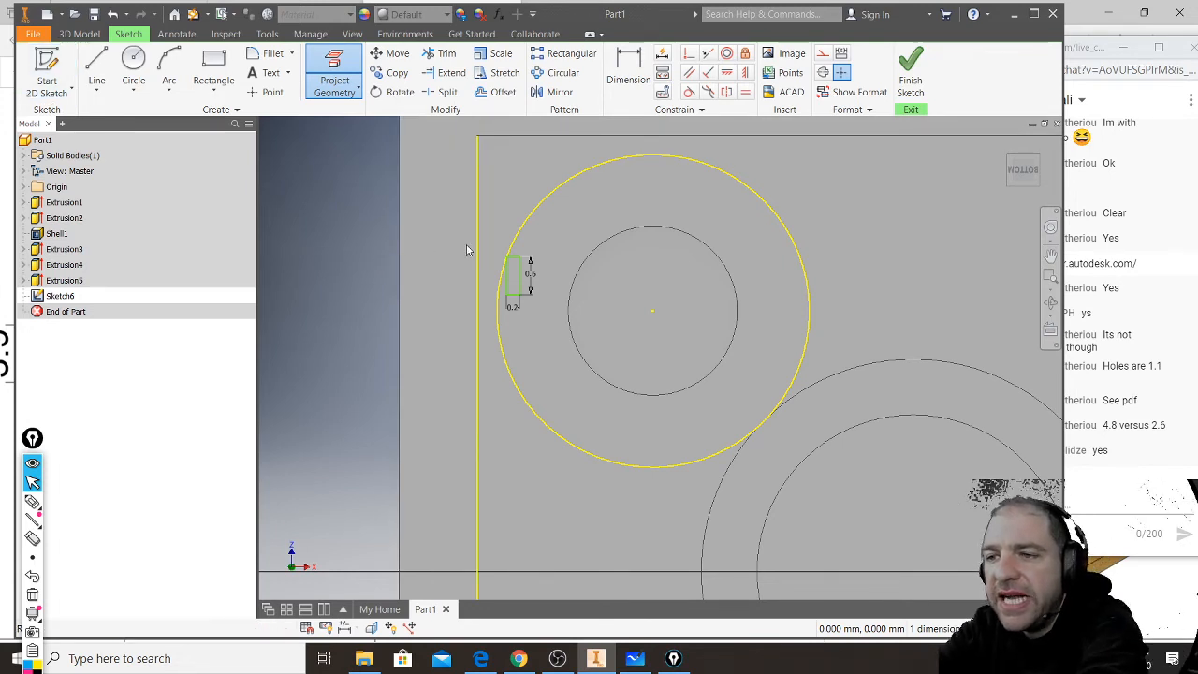
left_click(479, 569)
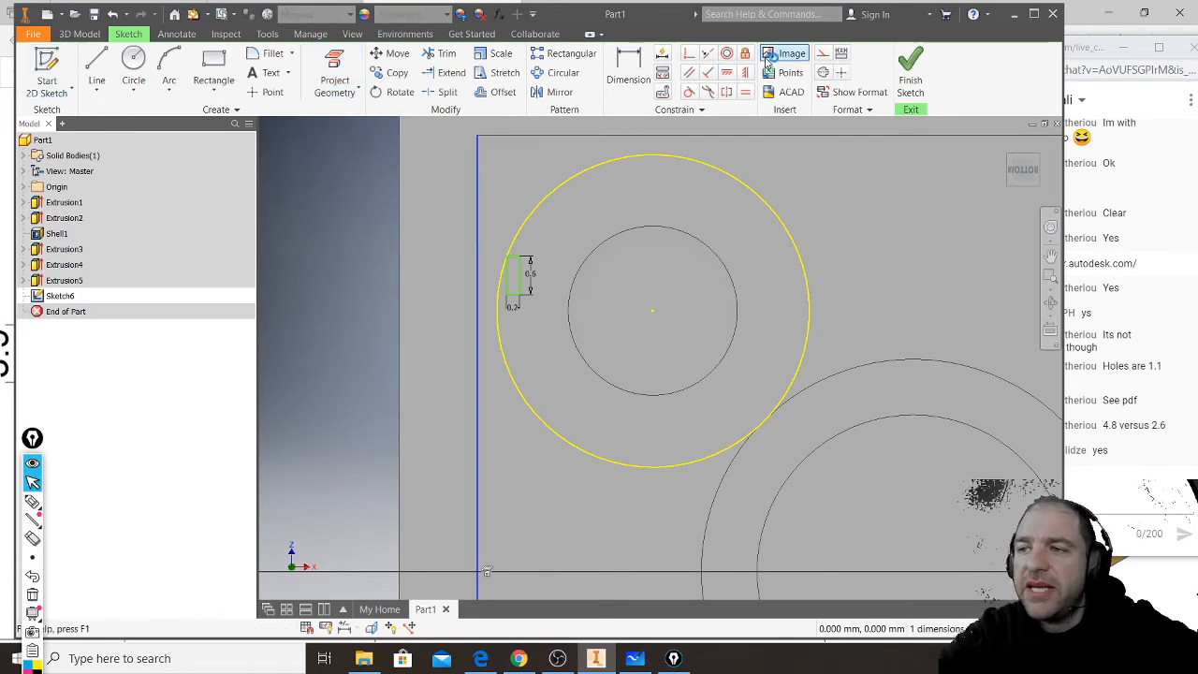
left_click(823, 54)
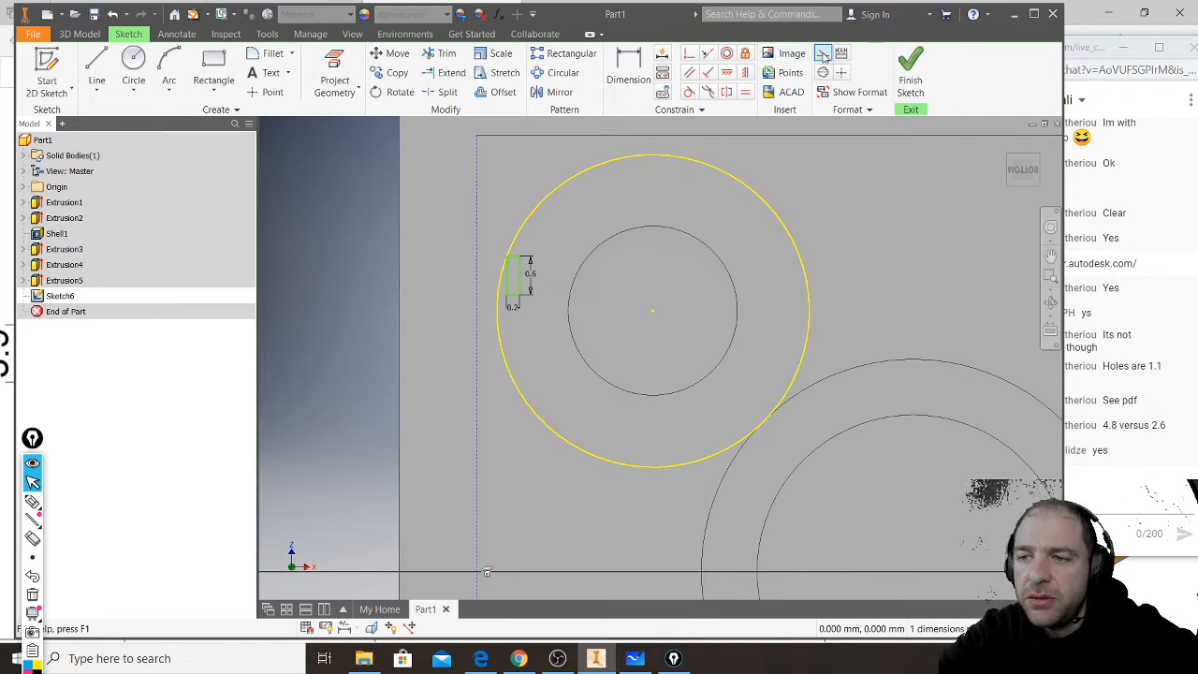
- Try to make the midpoint of the small rectangle's wall-side edge coincident with the projected wall line
left_click_drag(486, 362, 565, 219)
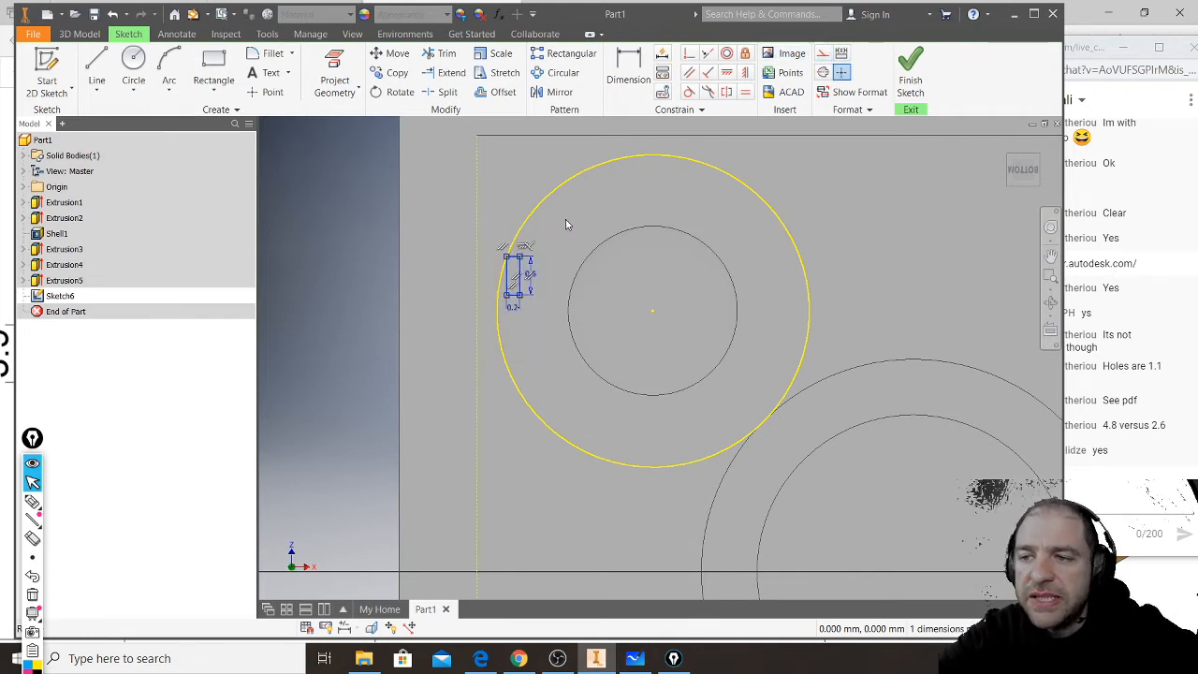
left_click(690, 53)
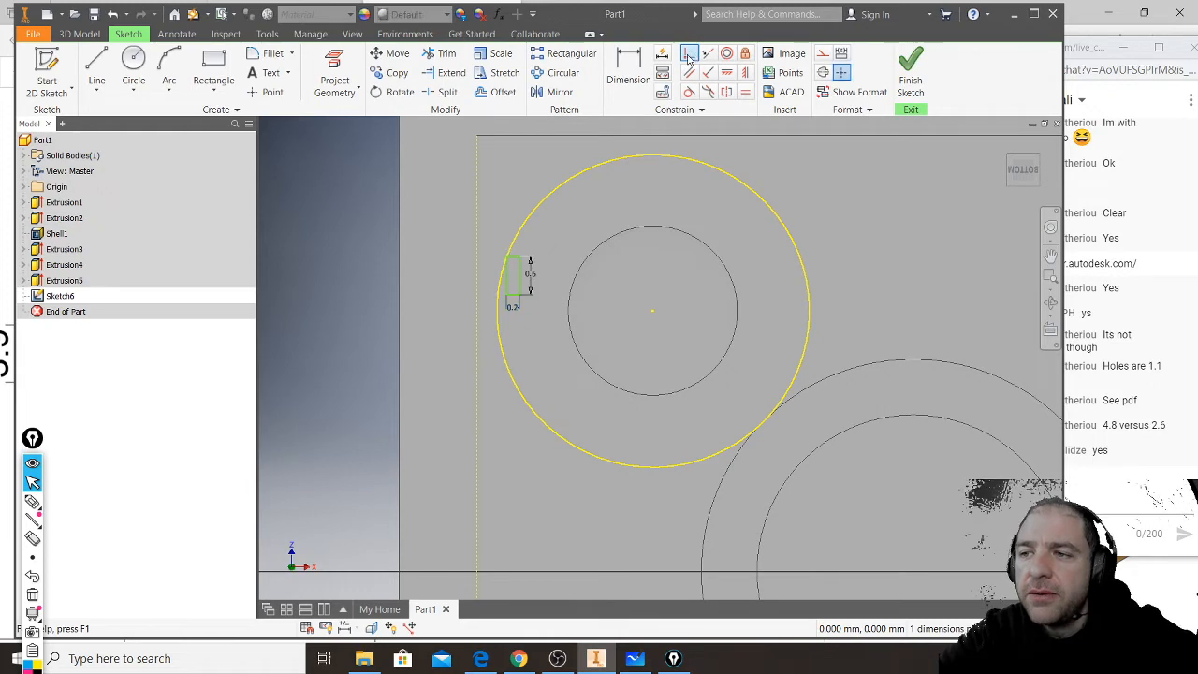
left_click(507, 276)
left_click(476, 274)
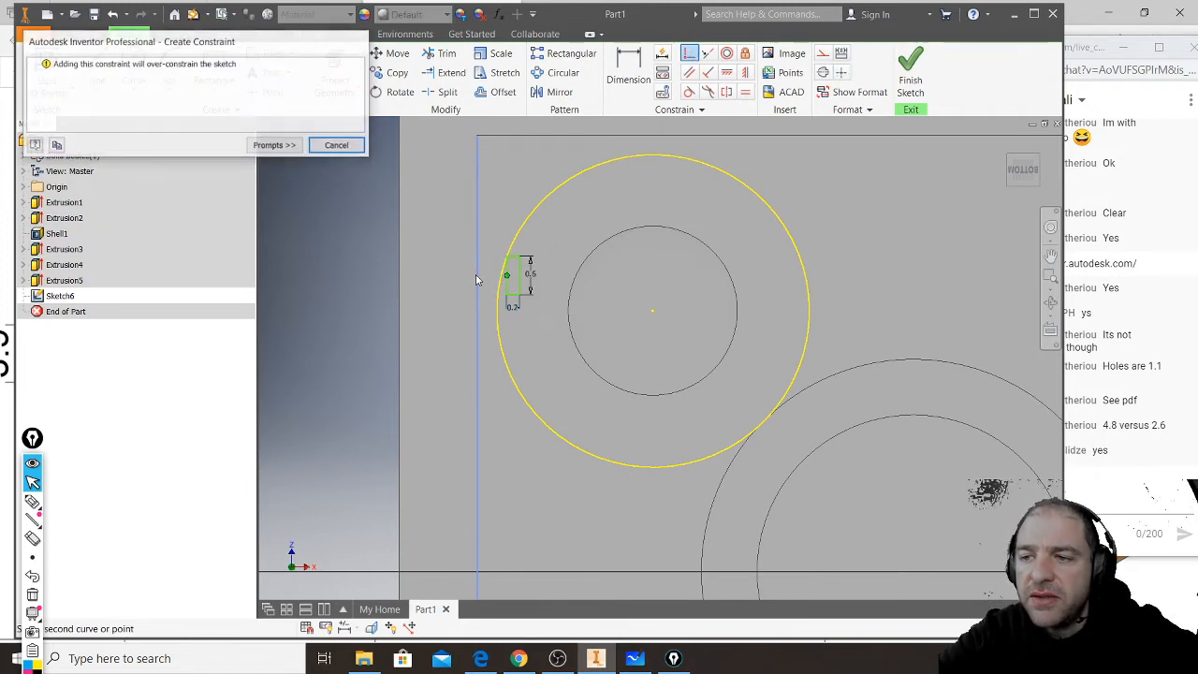
left_click(337, 145)
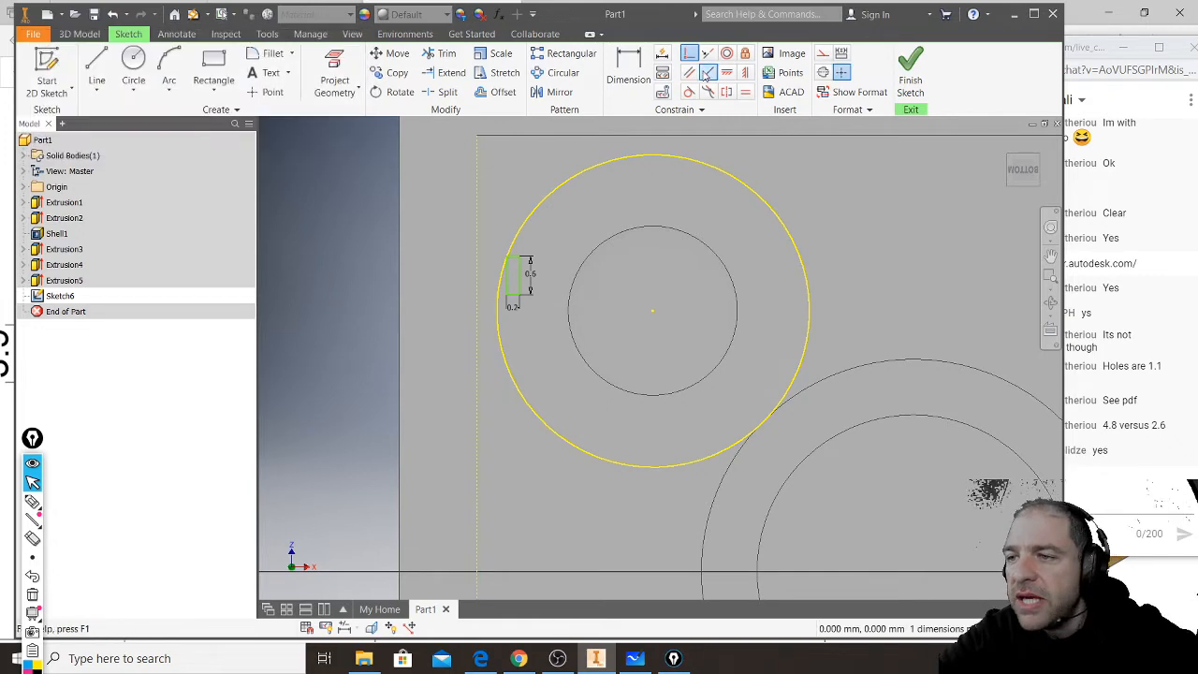
- Try to make the small rectangle's wall-side edge collinear with the projected wall line
left_click(709, 53)
left_click(508, 286)
left_click(478, 282)
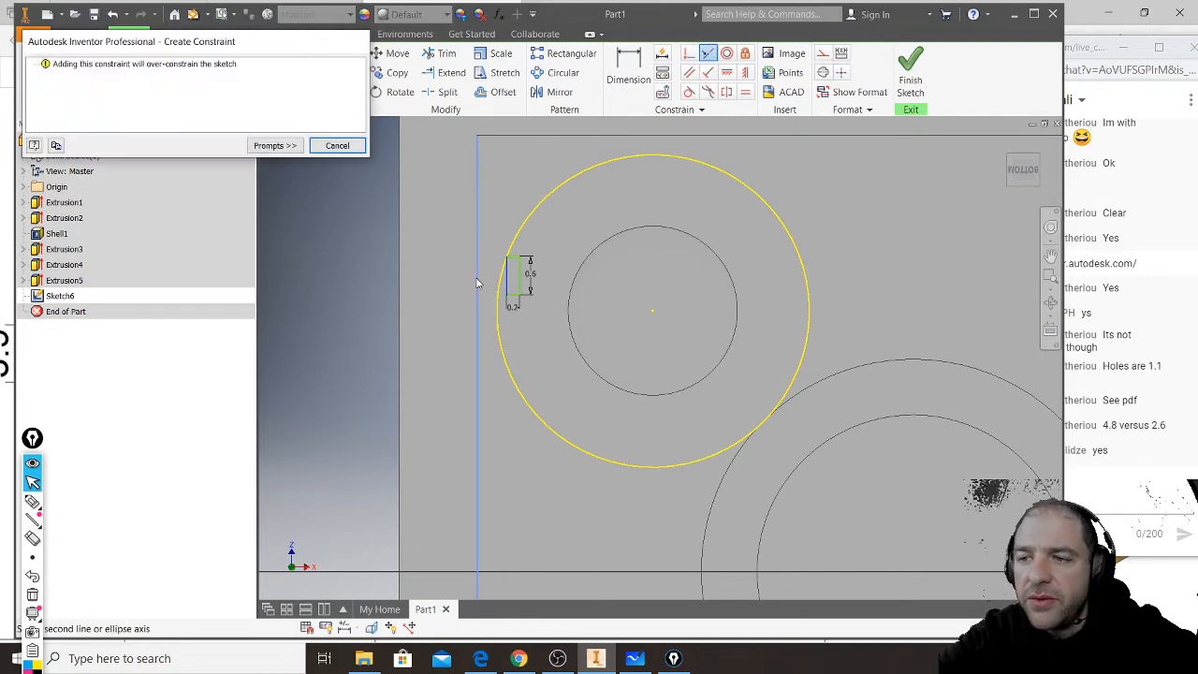
left_click(337, 145)
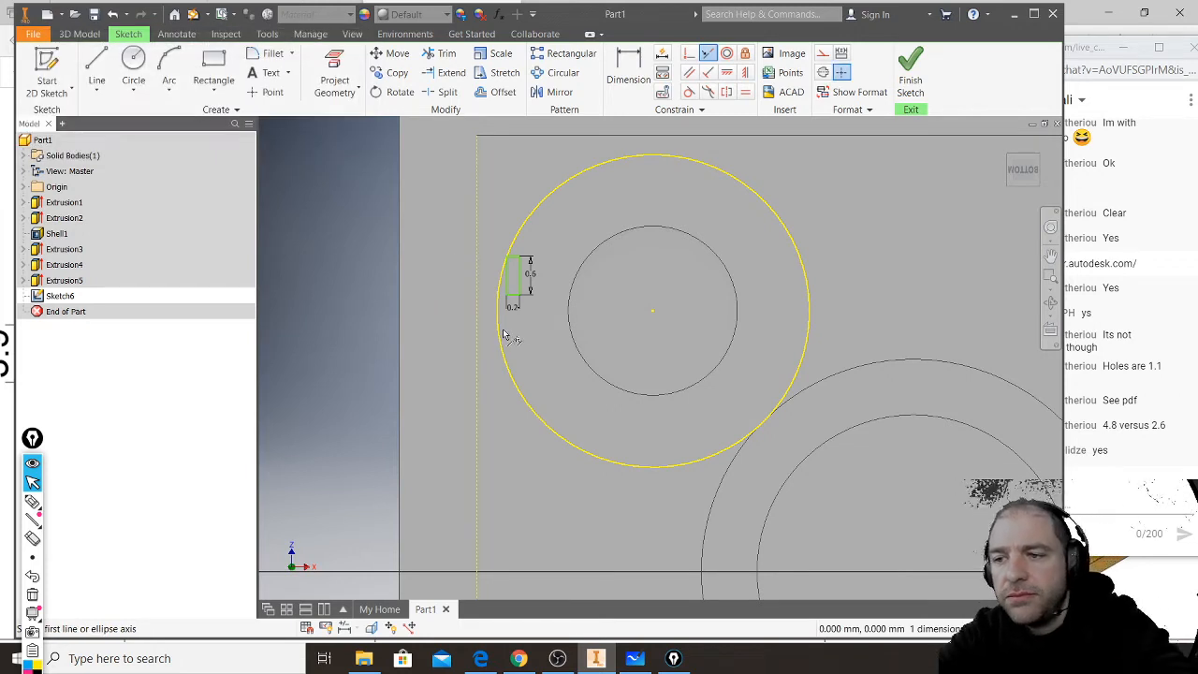
- Delete the small rectangle and its dimensions from the sketch, keeping the projected wall line
scroll(500, 281, "up", 5)
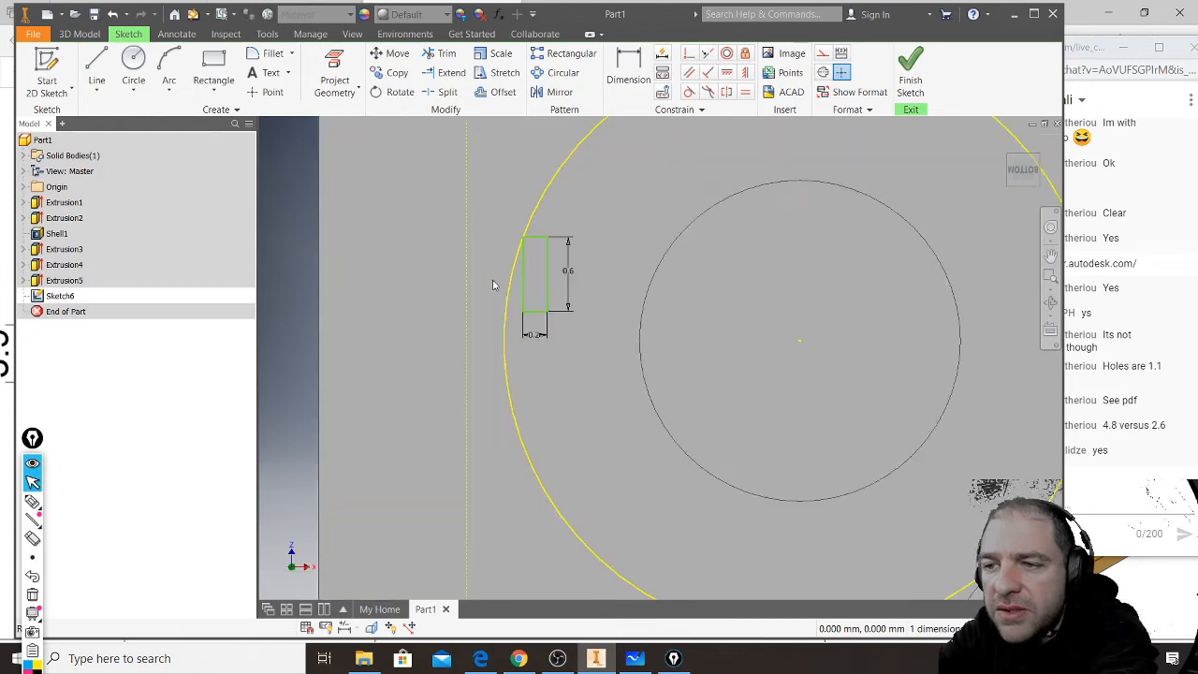
left_click(522, 188)
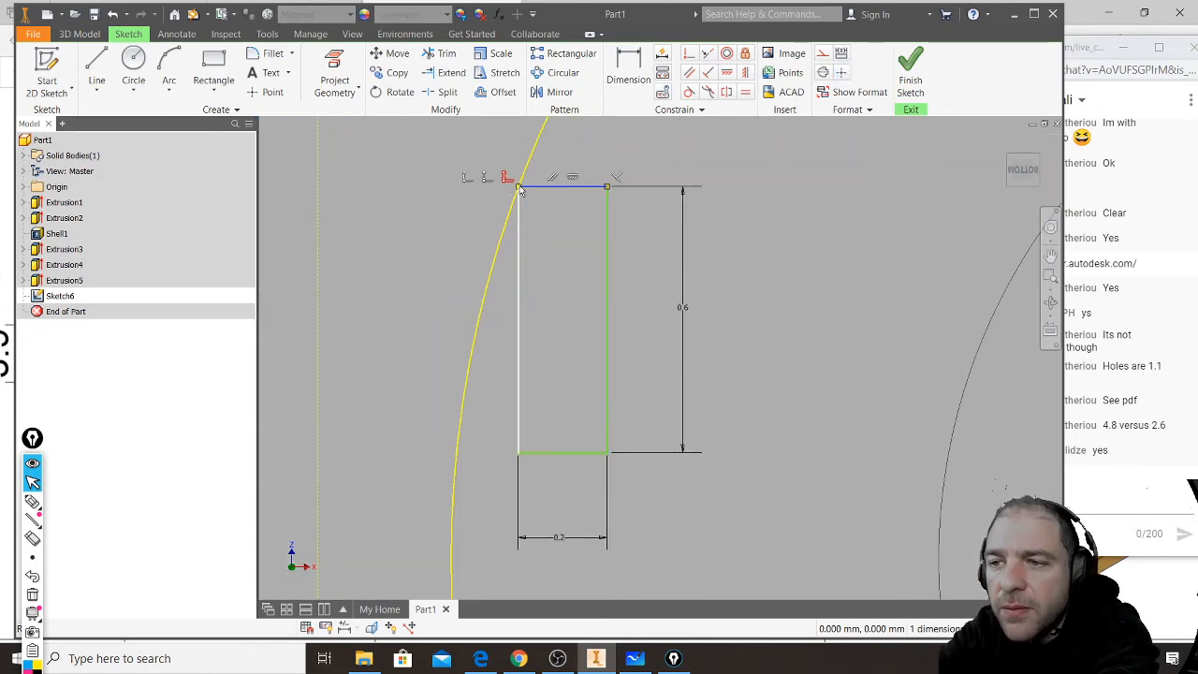
right_click(522, 190)
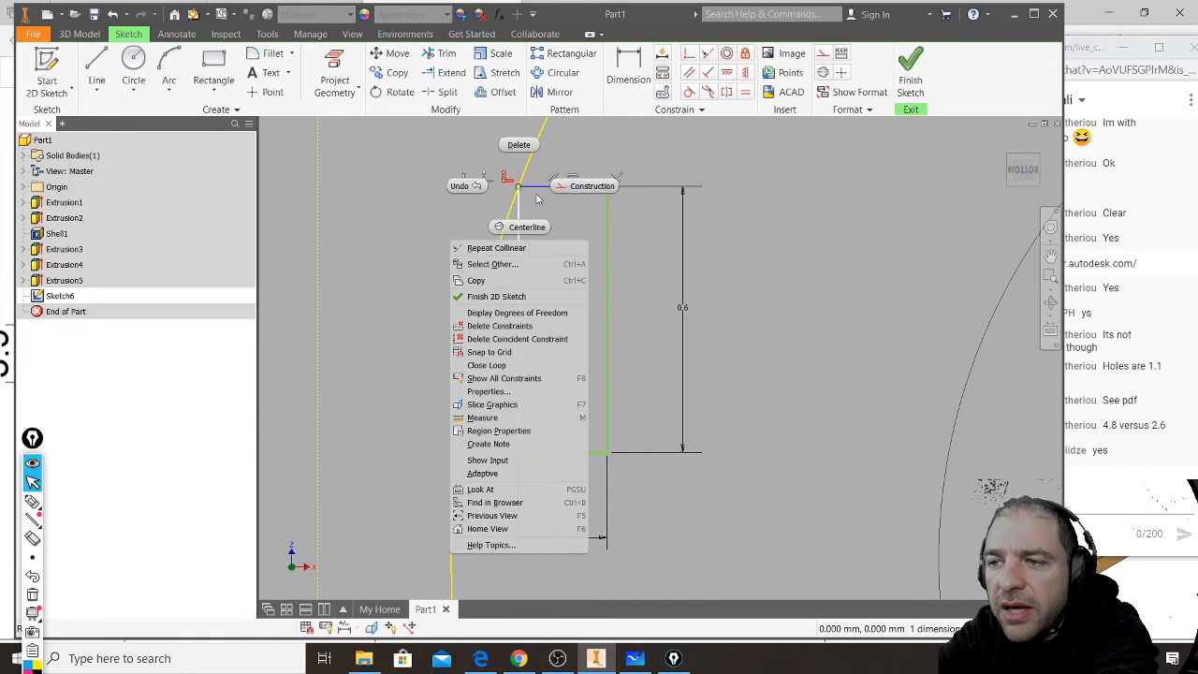
left_click(520, 145)
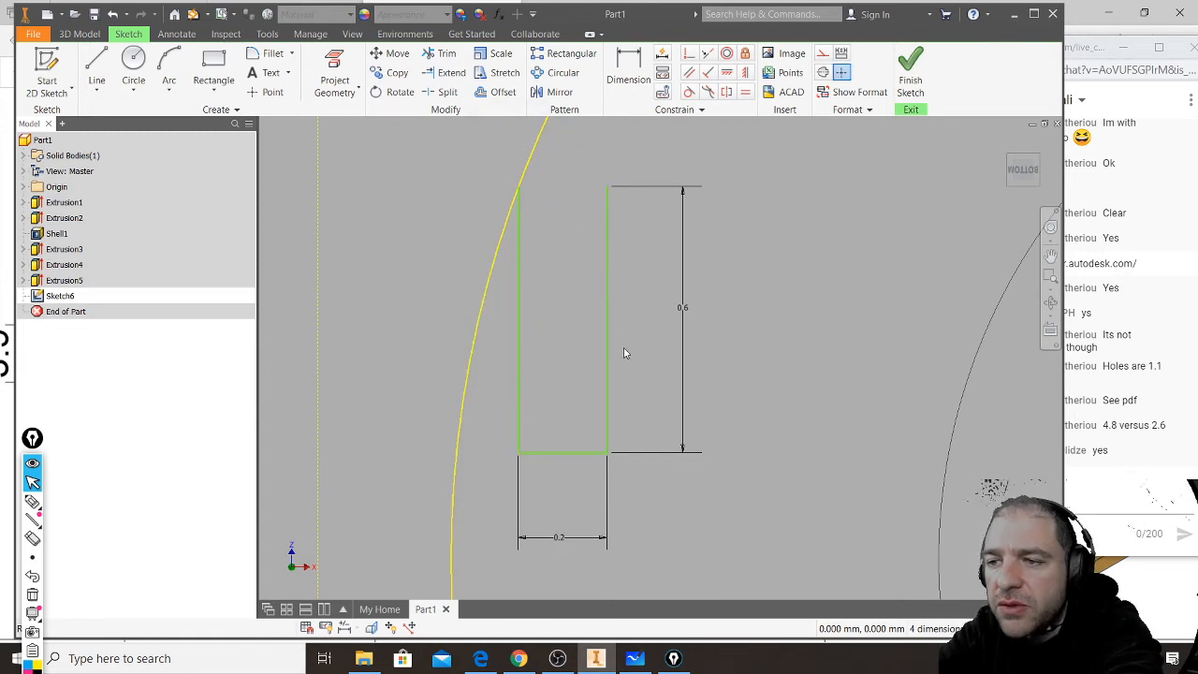
left_click(517, 192)
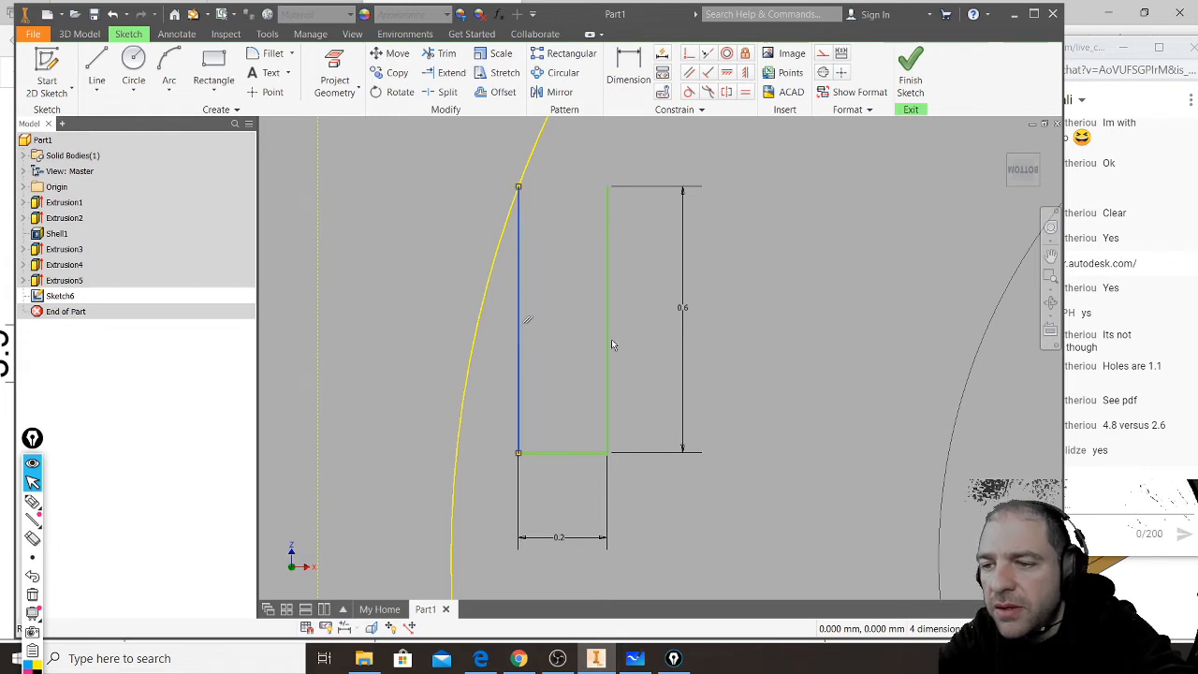
left_click_drag(499, 493, 732, 158)
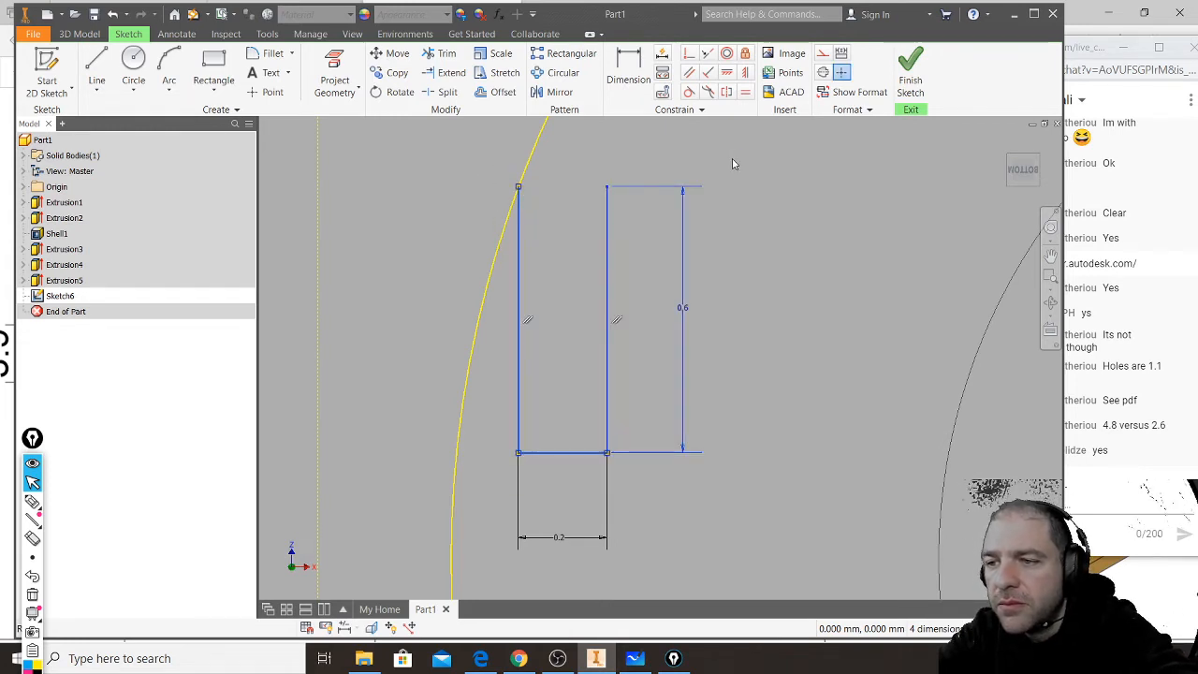
key("Delete")
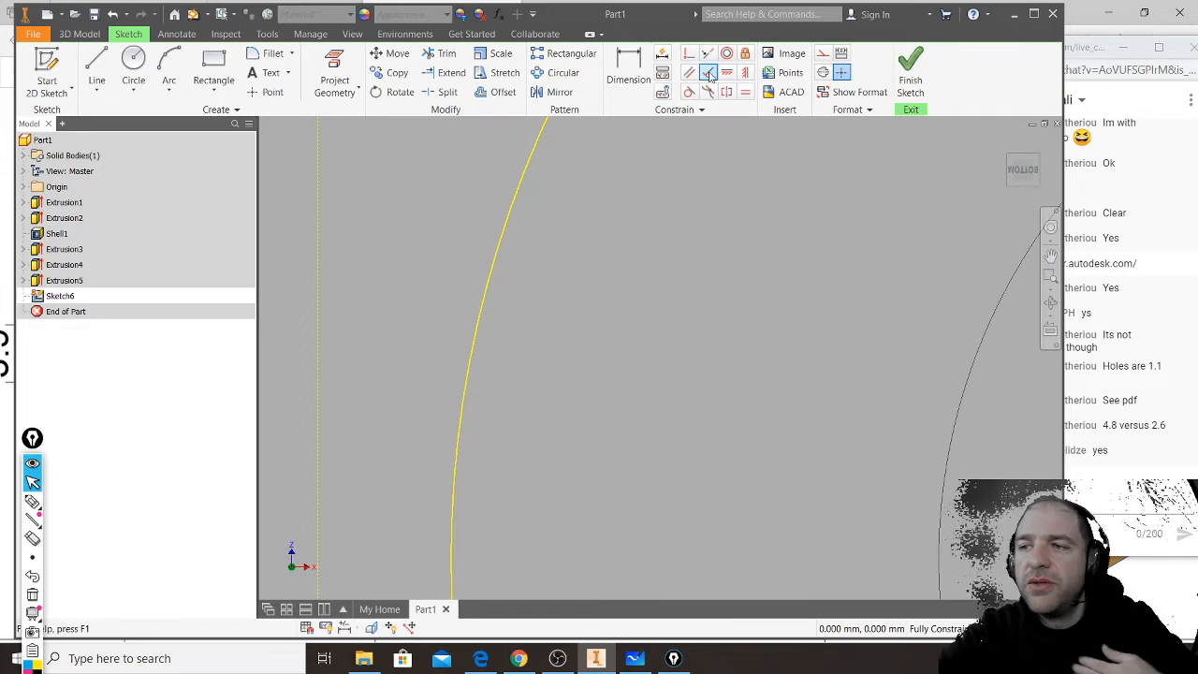
- Sketch a new small upright rectangle between the projected wall line and the stud circle, clear of both
left_click(216, 71)
middle_click_drag(506, 330, 658, 446)
scroll(652, 437, "down", 2)
scroll(652, 435, "down", 3)
left_click(623, 267)
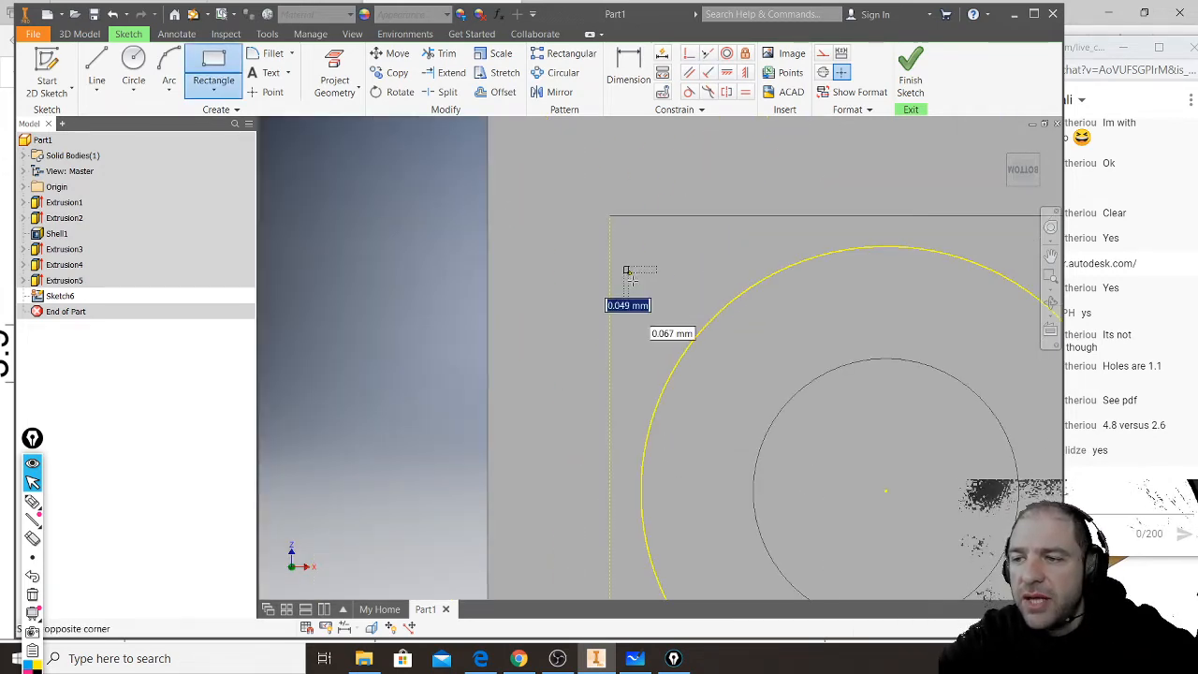
left_click(653, 331)
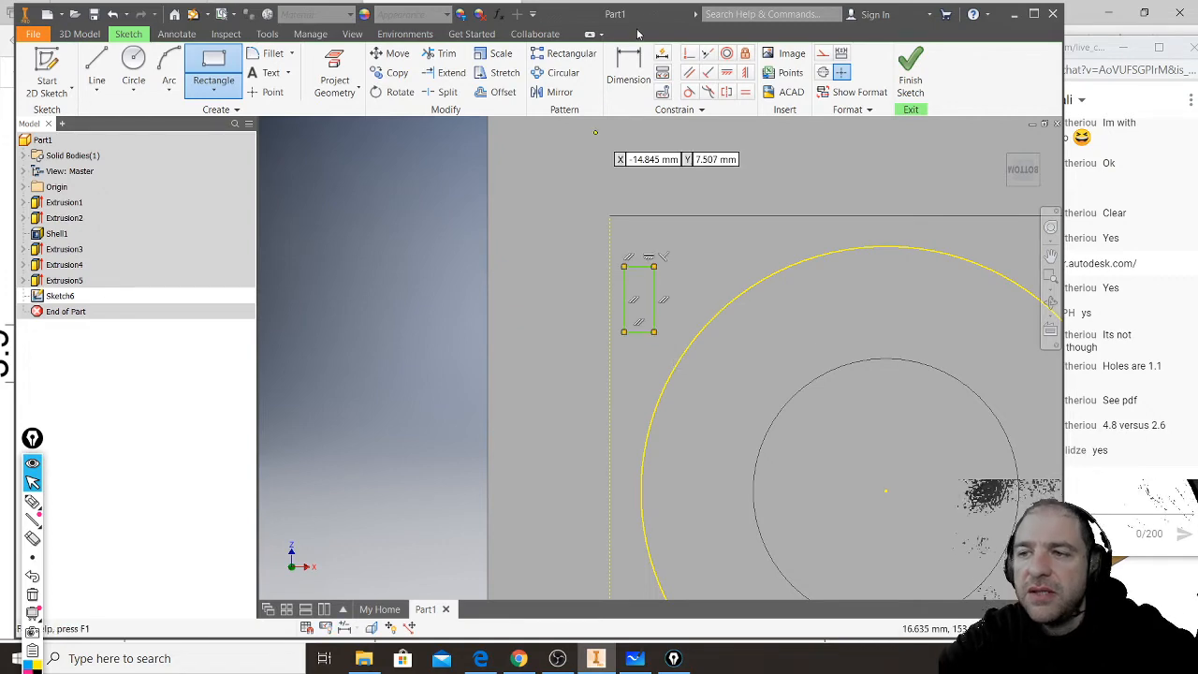
- Dimension the new rectangle's horizontal width as 0.2 mm
left_click(630, 72)
left_click(640, 333)
left_click(640, 352)
type("2")
key("Return")
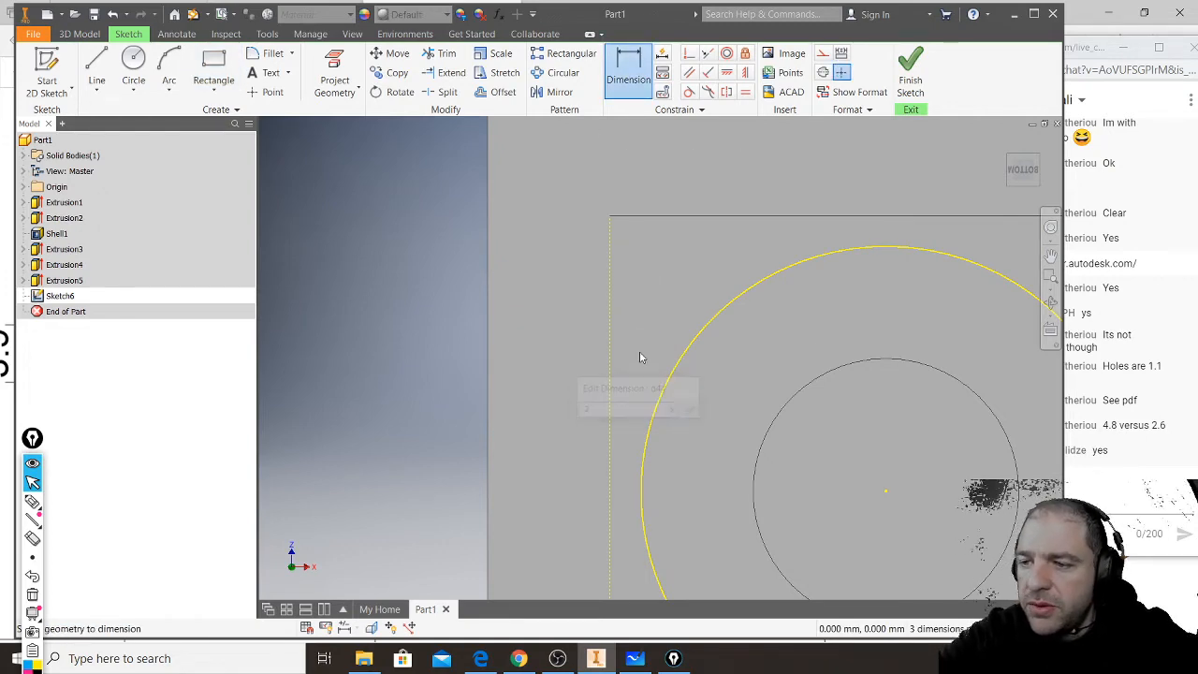
- Dimension the new rectangle's vertical height as 0.6 mm
scroll(656, 339, "down", 2)
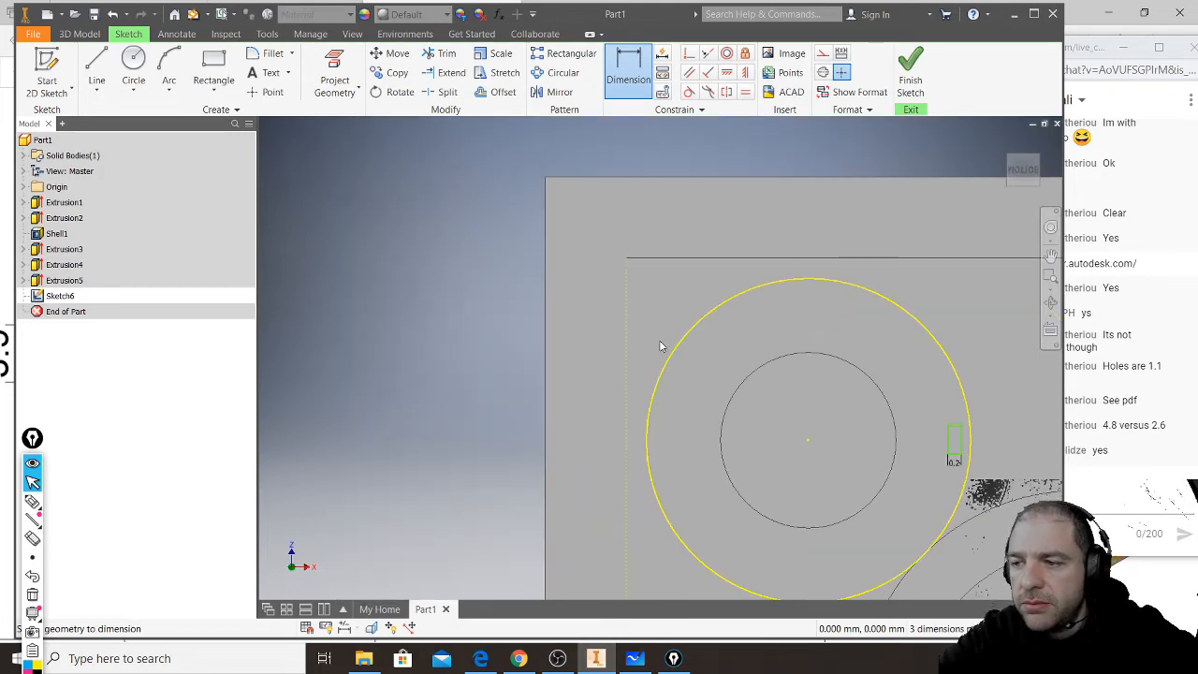
middle_click_drag(950, 444, 840, 421)
left_click(832, 421)
left_click(817, 416)
type(".")
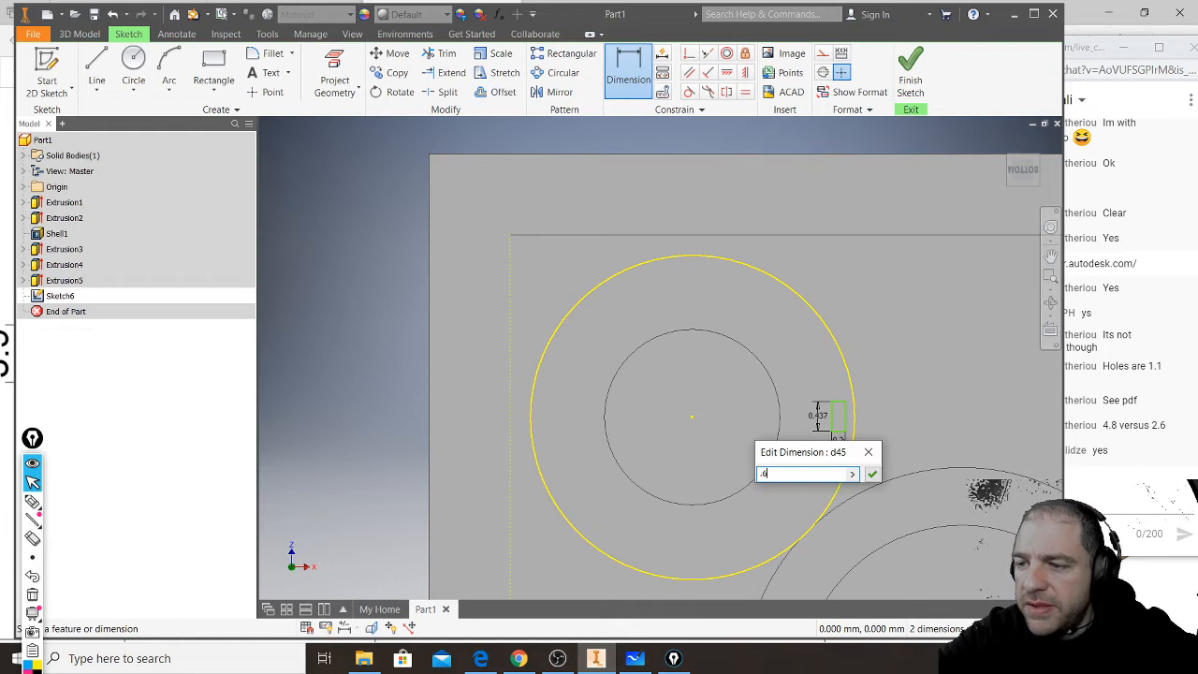
type("6")
key("Return")
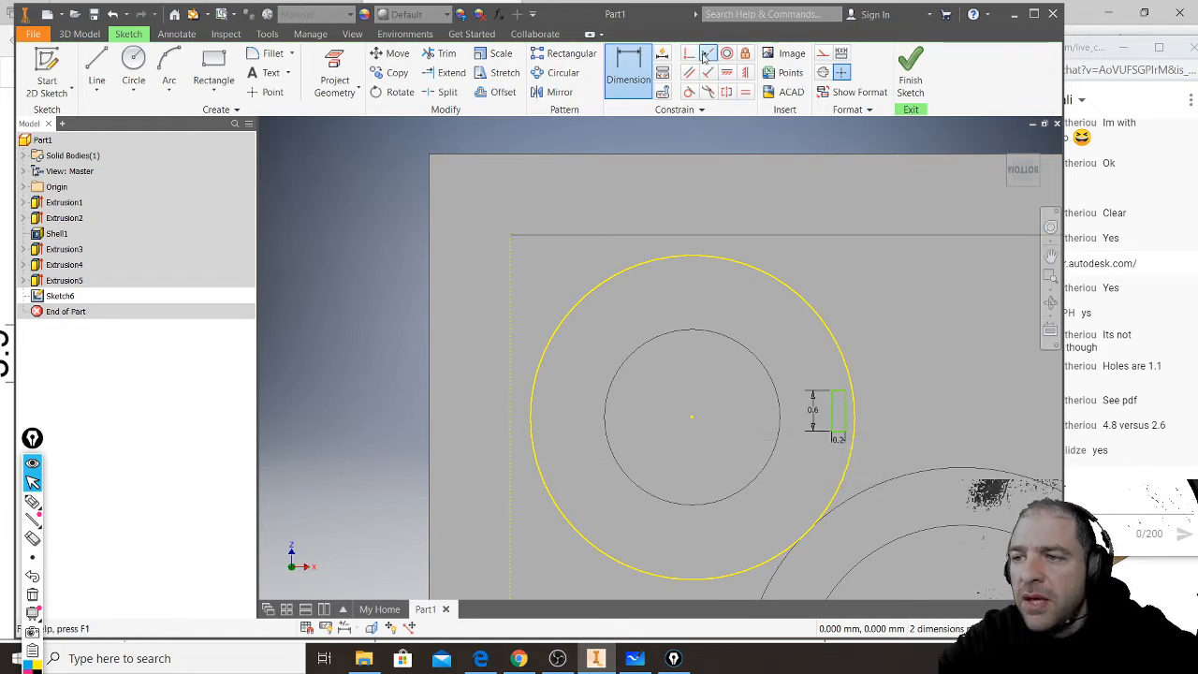
- Make the rectangle's long edge collinear with the projected short inner wall line
left_click(709, 56)
left_click(831, 417)
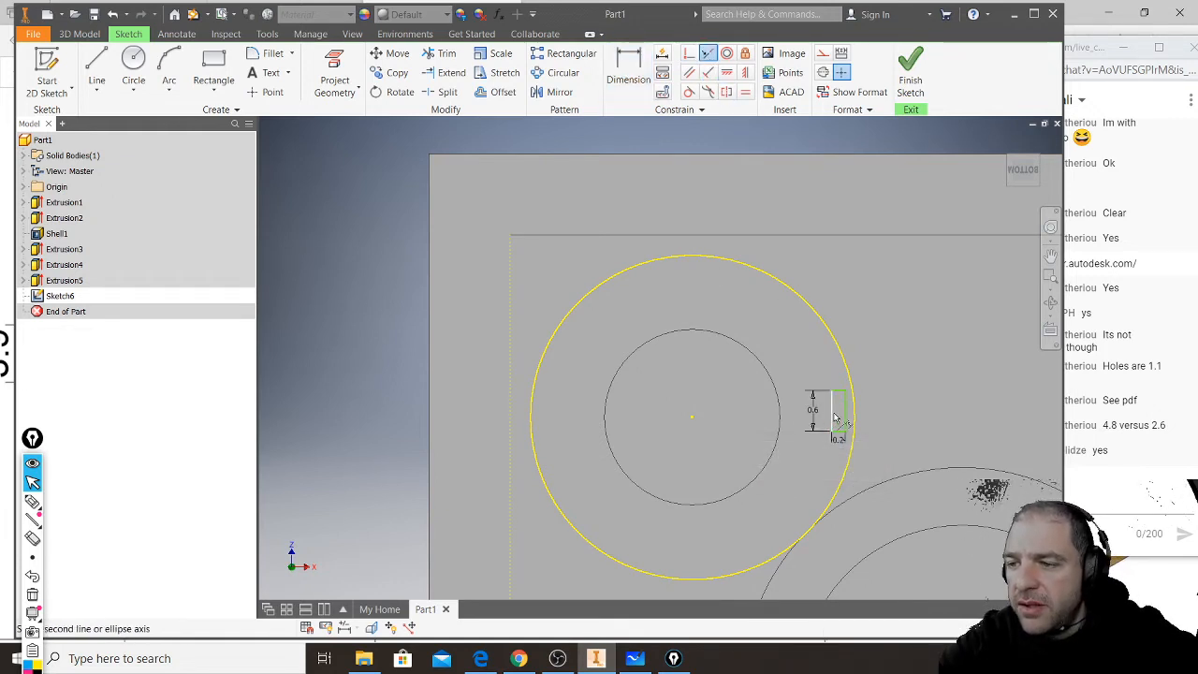
left_click(511, 334)
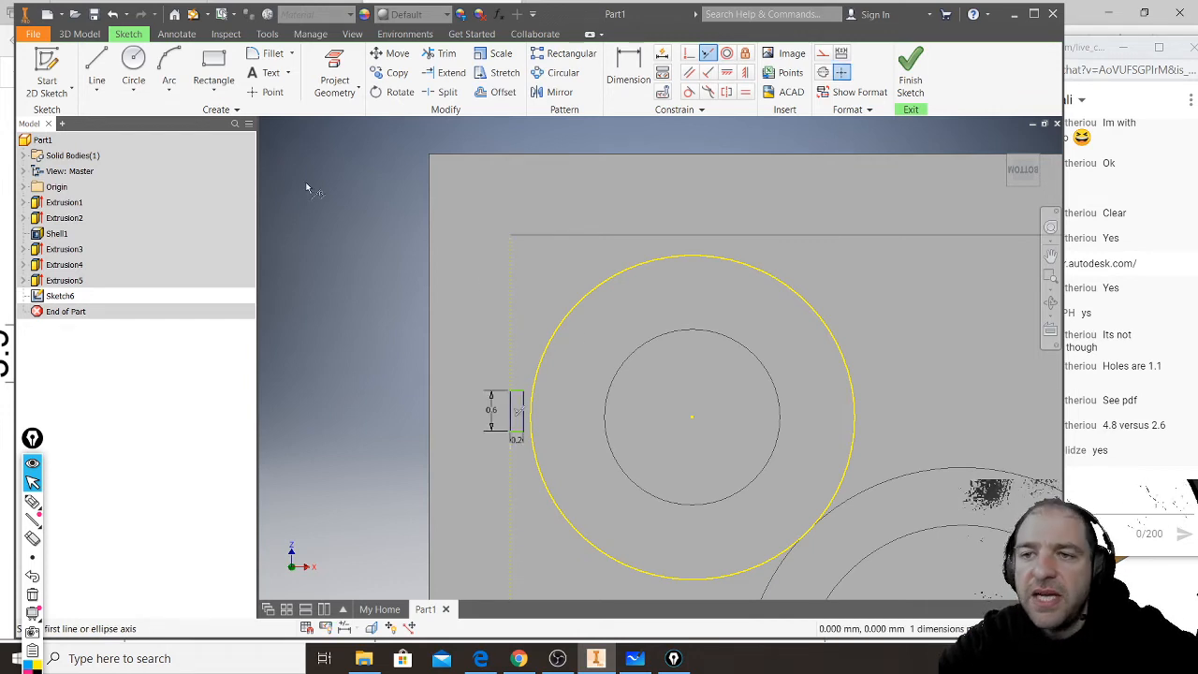
- Dimension the distance between the long inner wall and the rectangle's upper edge, and delete that dimension
left_click(628, 71)
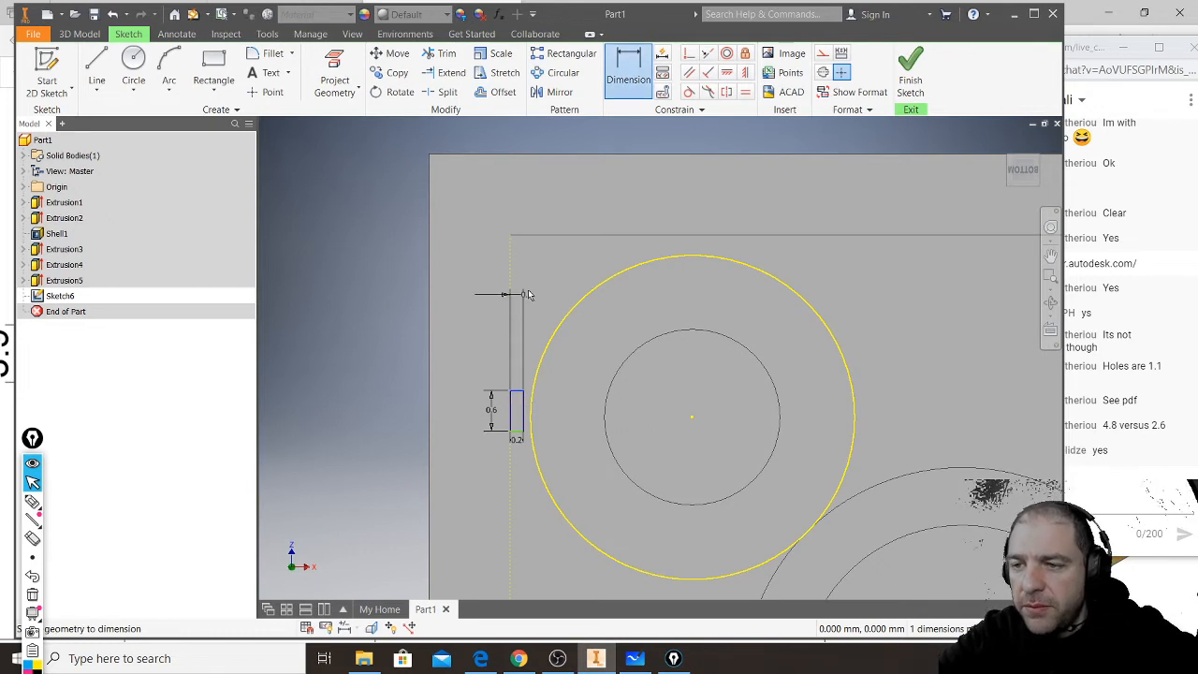
left_click(523, 241)
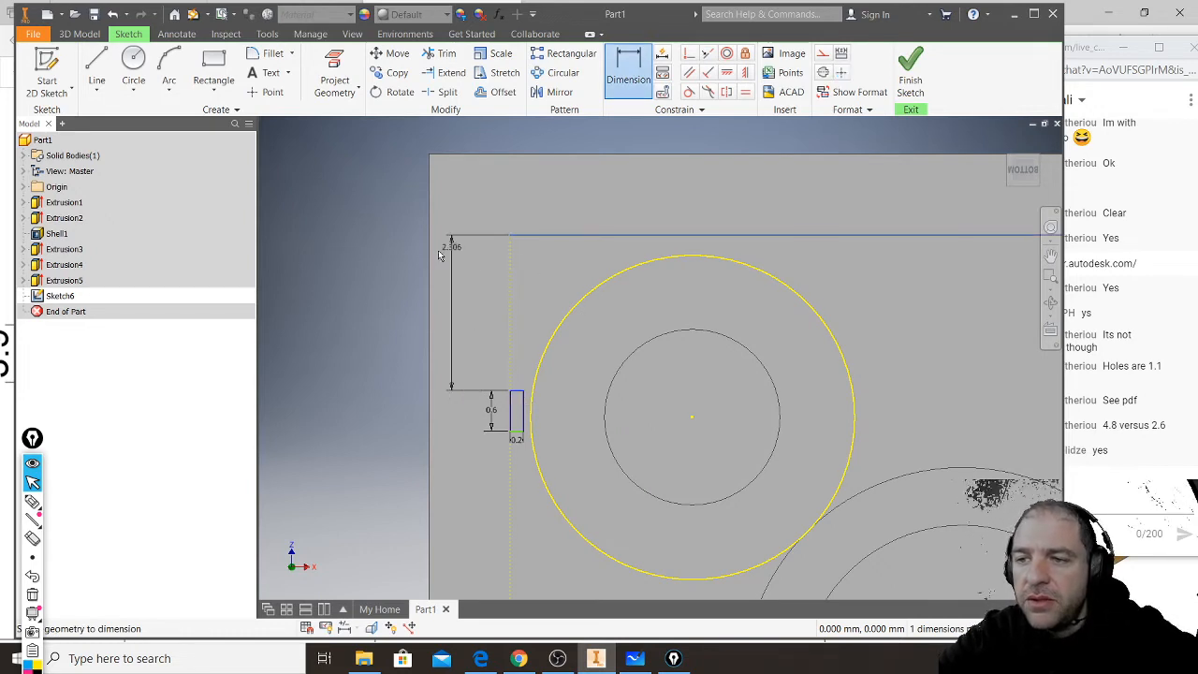
left_click(363, 288)
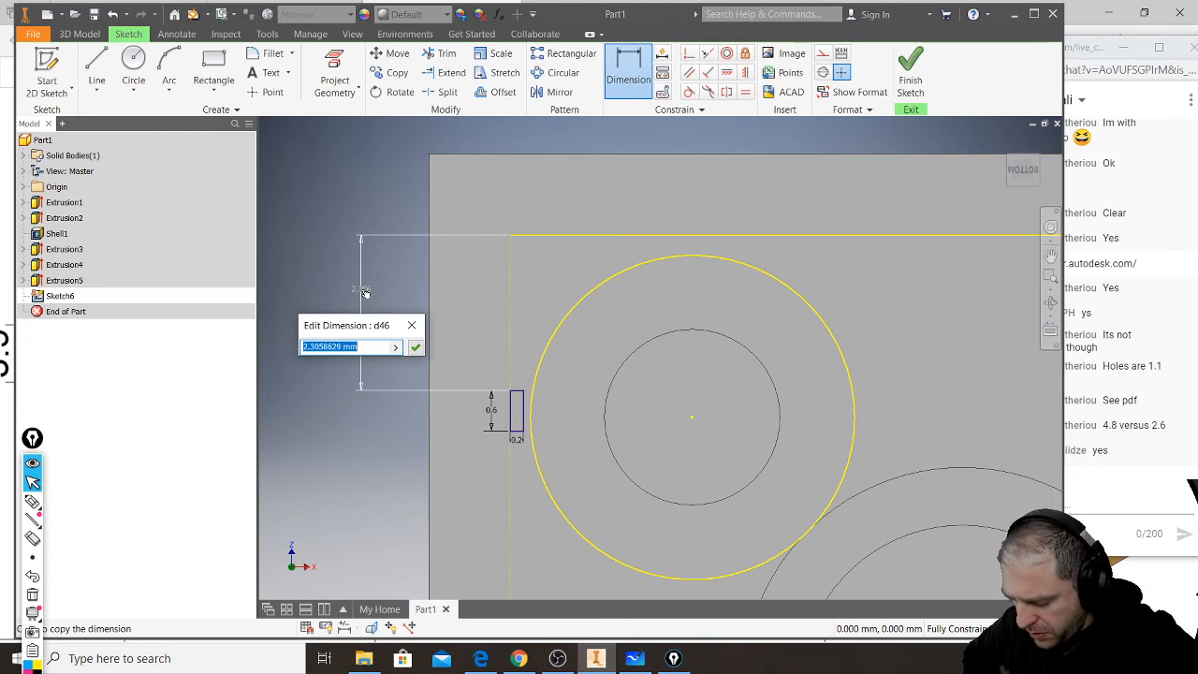
key("Return")
key("Escape")
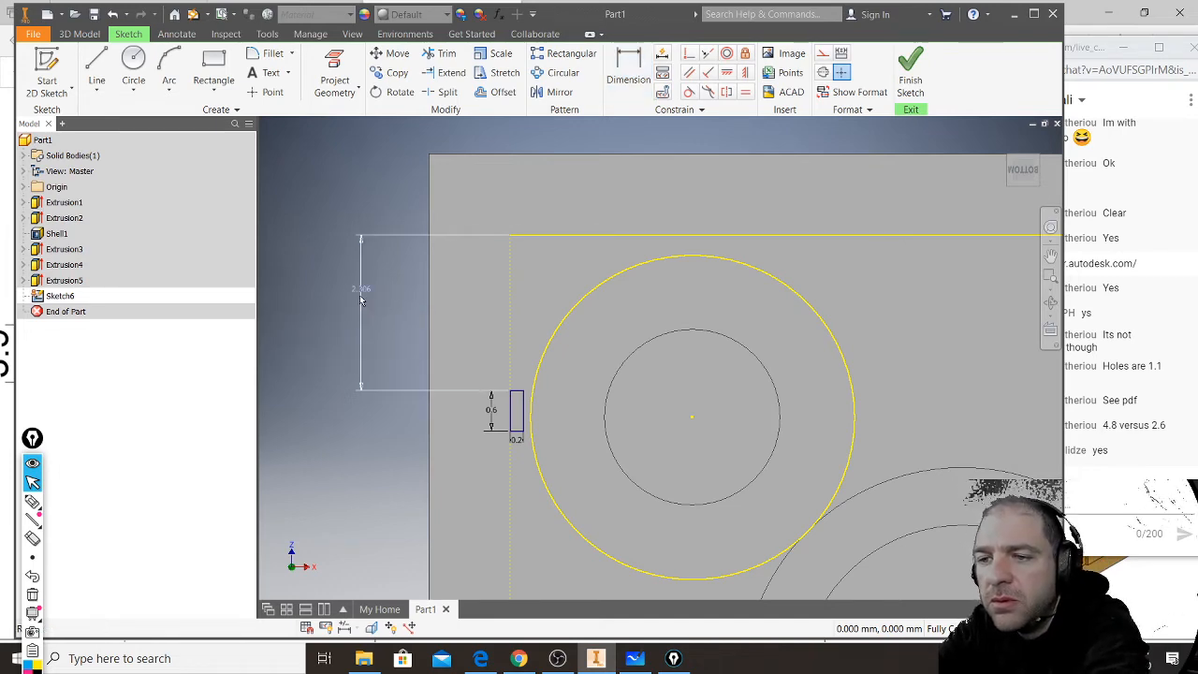
left_click(361, 300)
key("Delete")
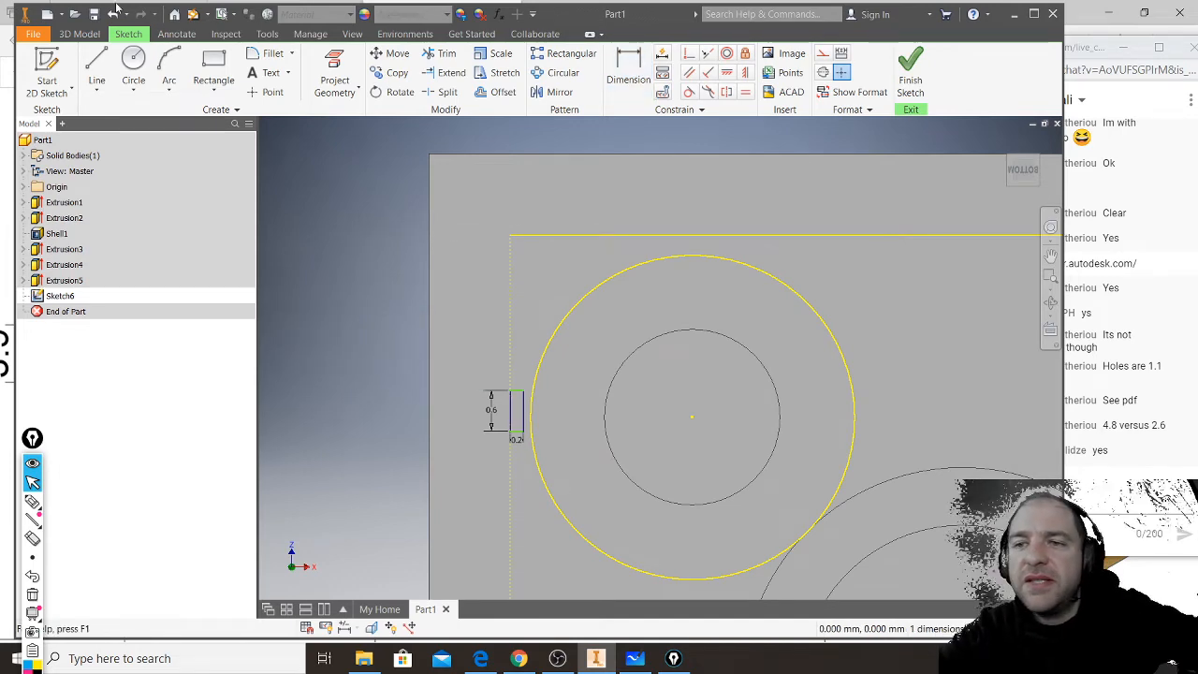
- Draw a horizontal line about 5 mm long from the stud circle's centre out past the short wall and make it construction
left_click(101, 67)
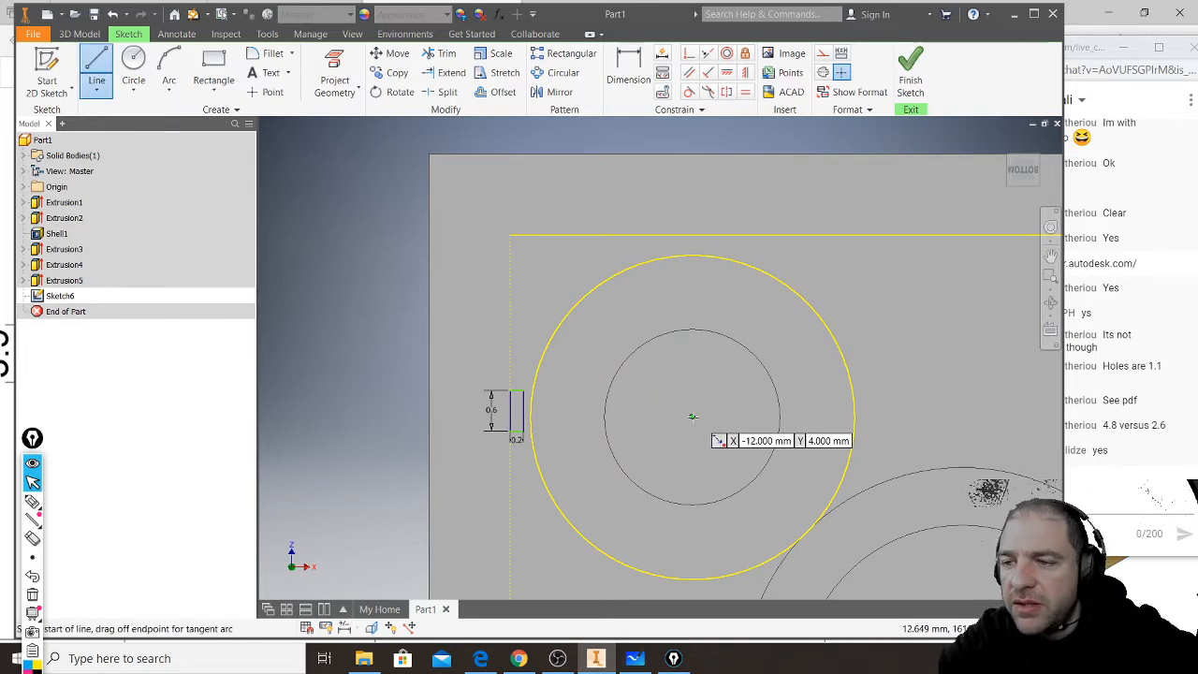
left_click(693, 417)
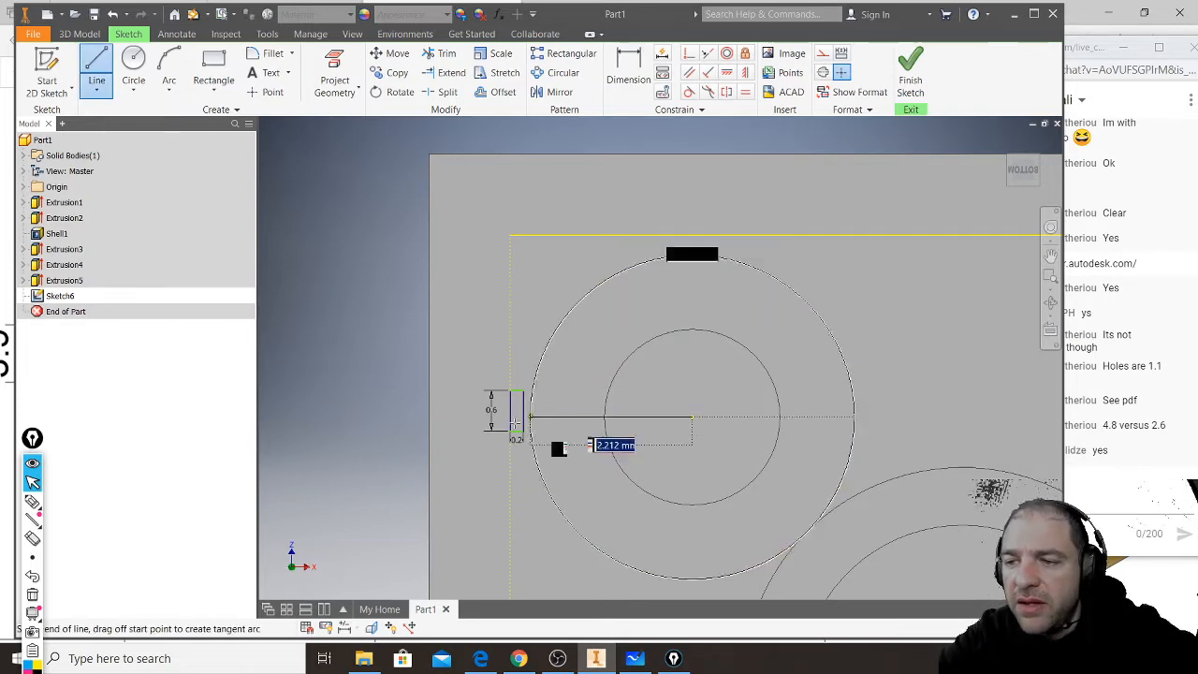
left_click(354, 417)
key("Escape")
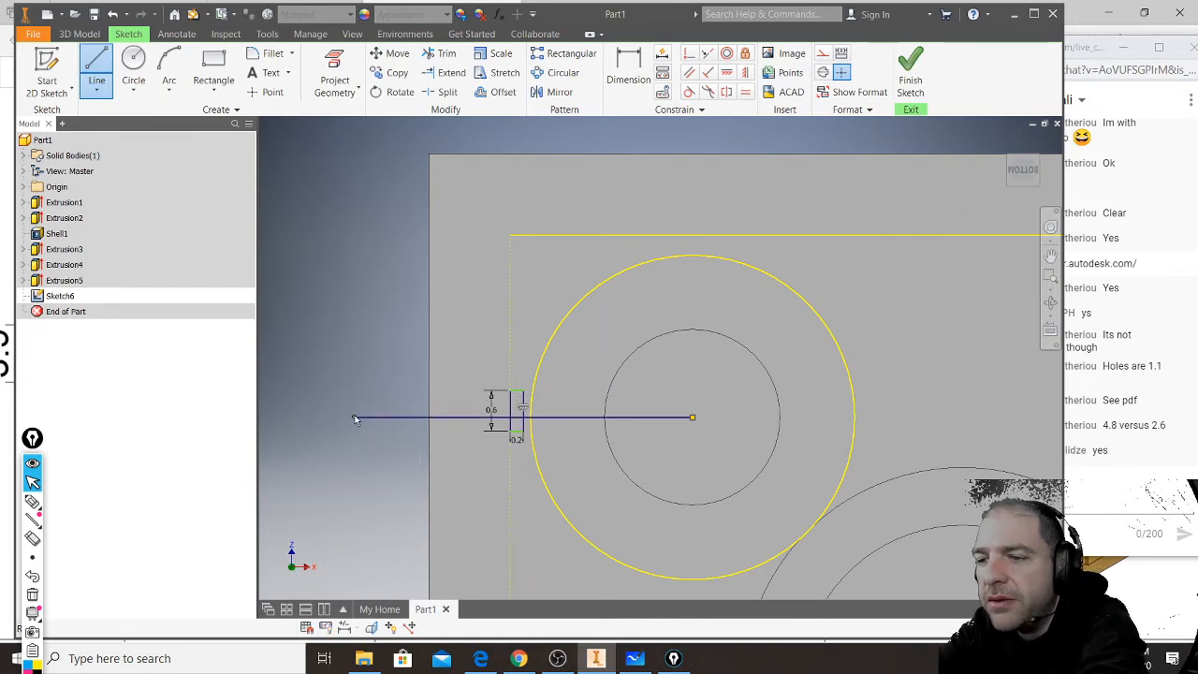
scroll(443, 324, "down", 4)
scroll(443, 328, "up", 5)
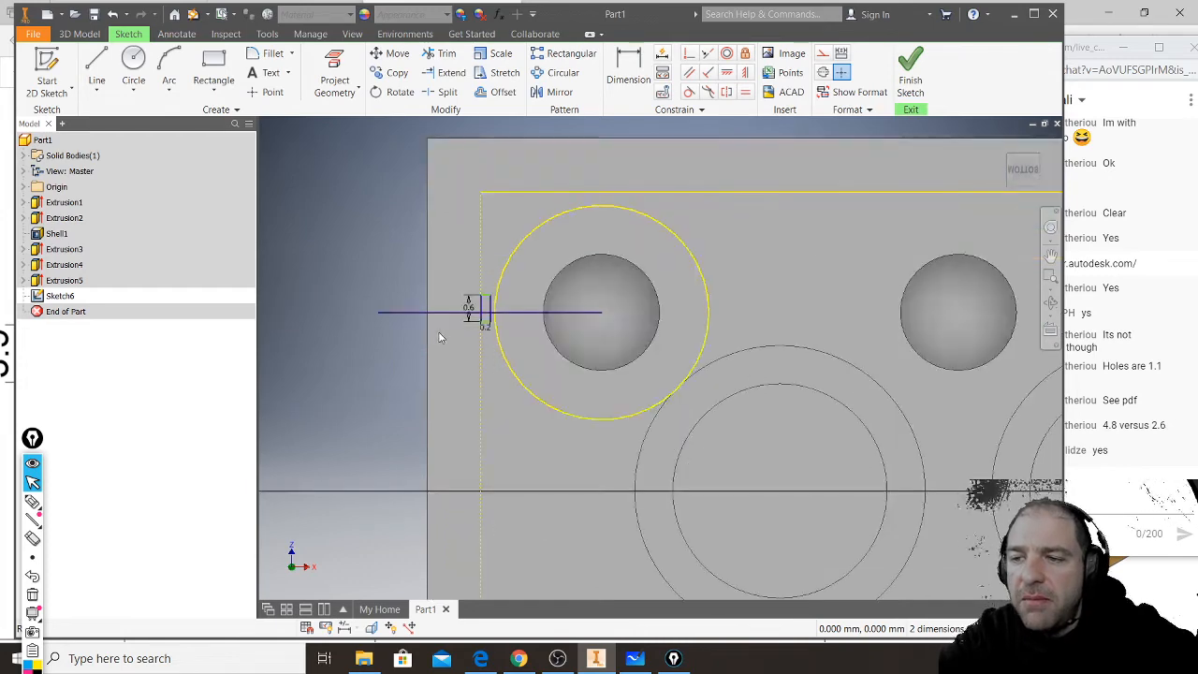
left_click(714, 284)
left_click(824, 54)
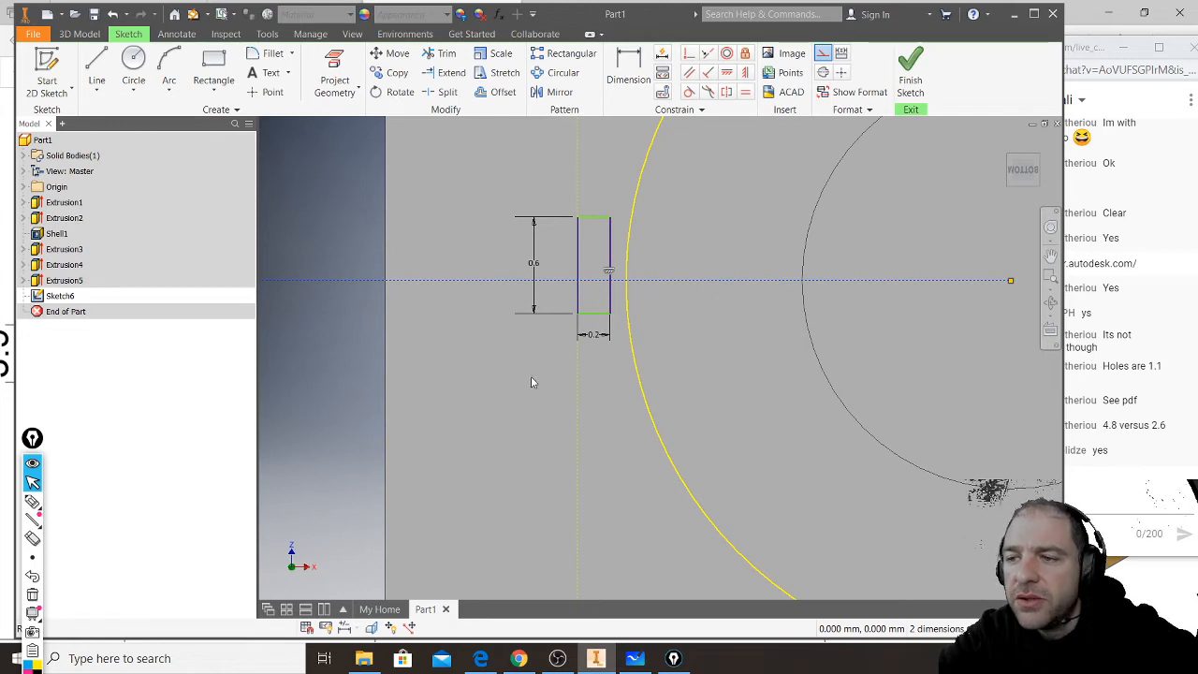
- Make the midpoint of the rectangle's long edge facing the stud coincident with the horizontal construction line
left_click_drag(529, 364, 632, 190)
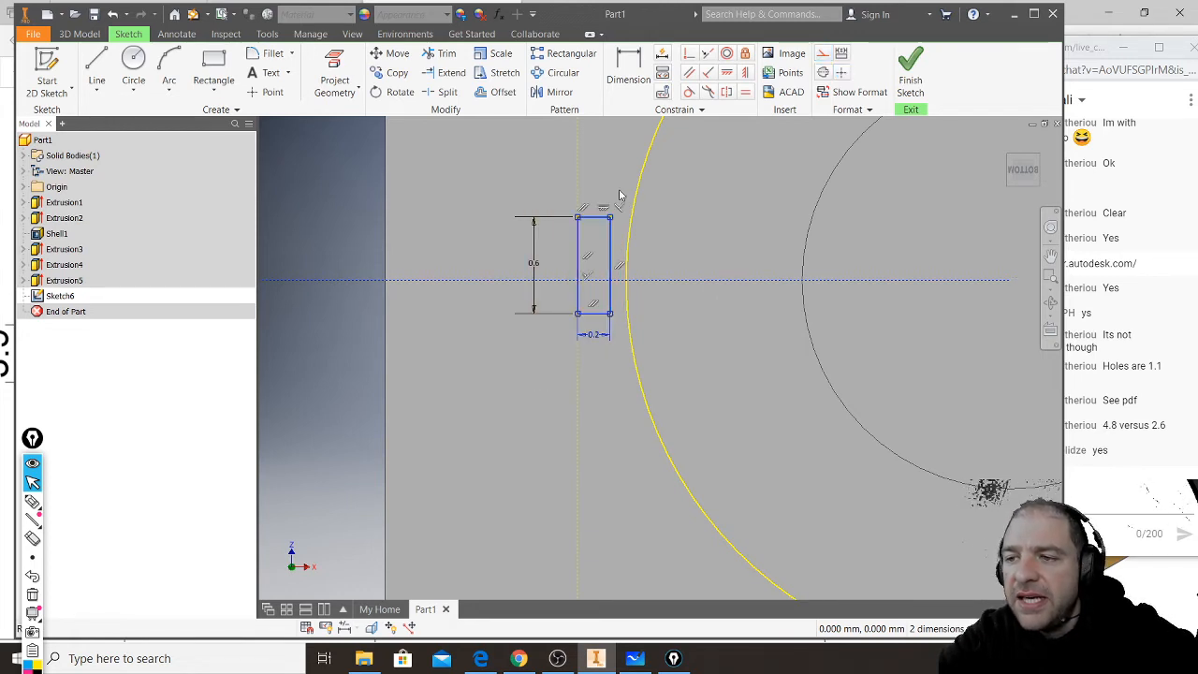
left_click(690, 54)
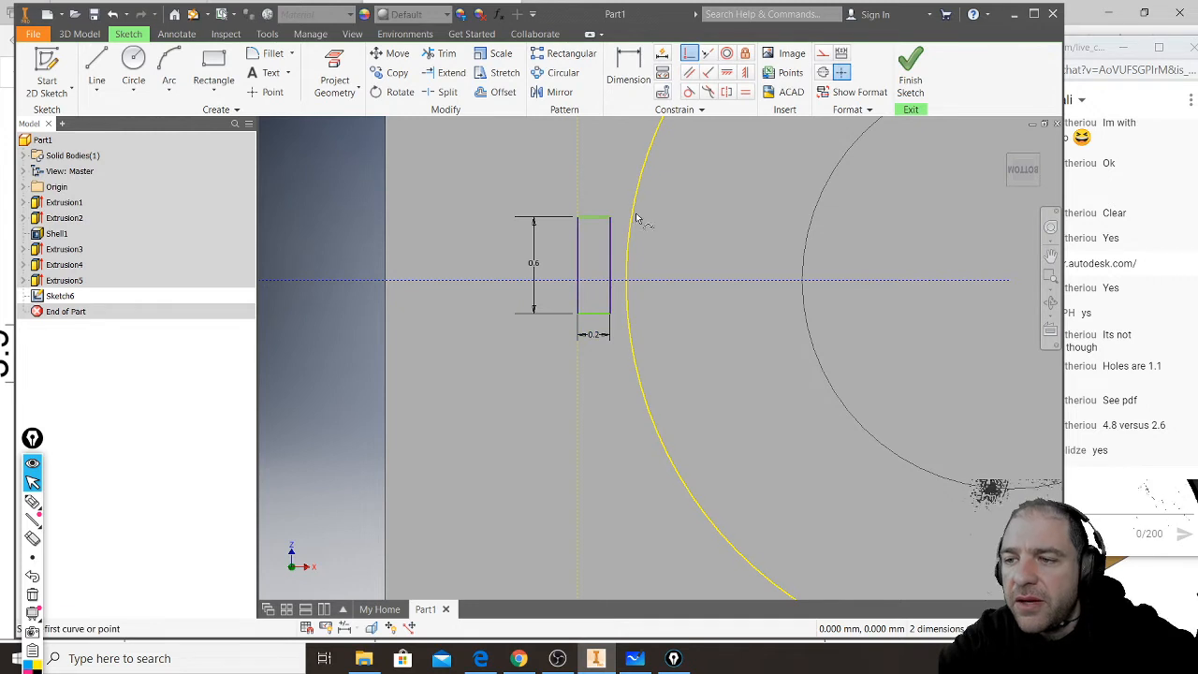
left_click(612, 267)
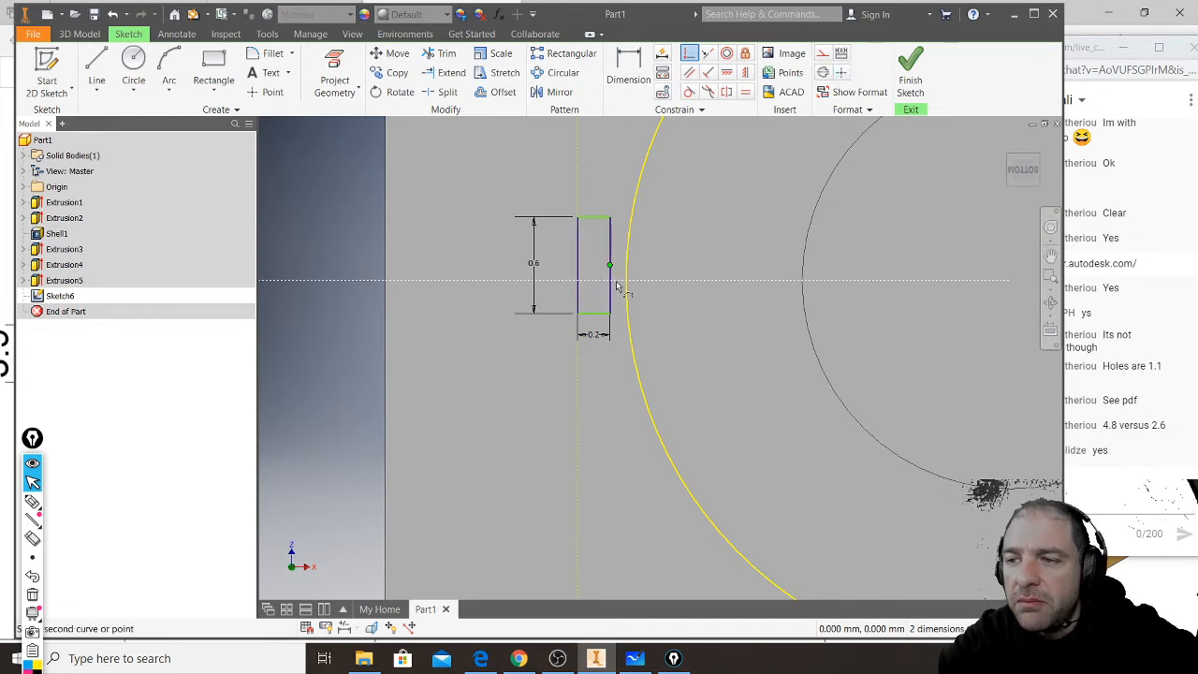
left_click(618, 281)
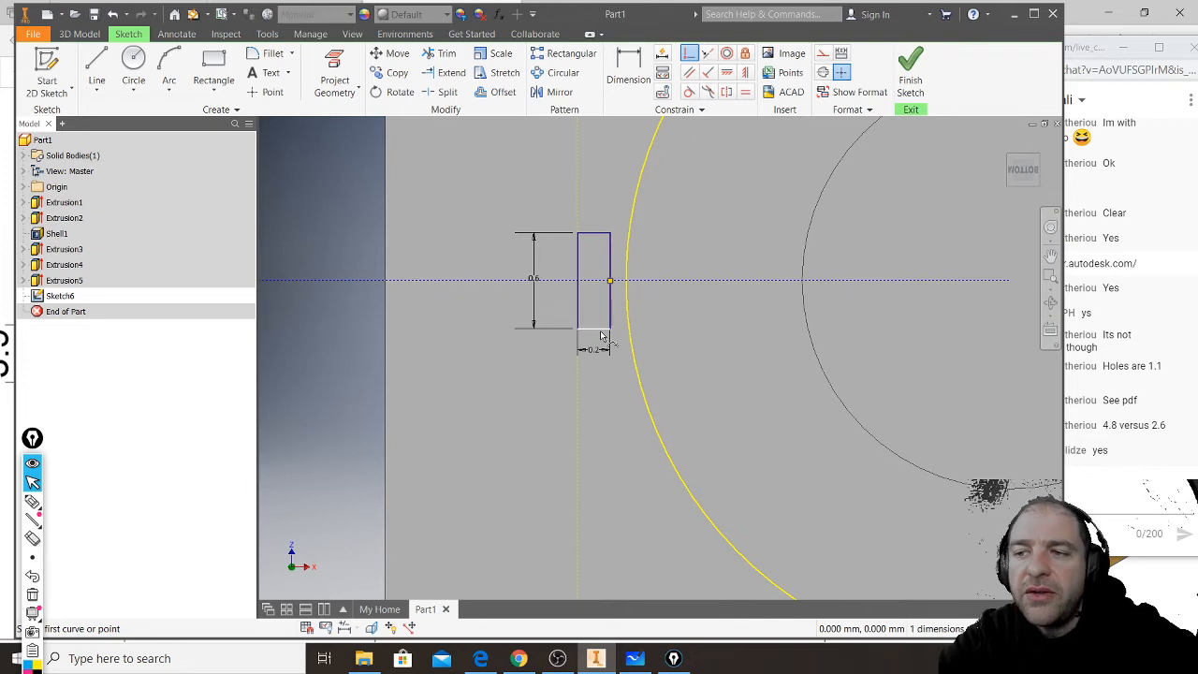
- Draw a line from the inner wall corner to the corner stud's centre and make it construction
scroll(517, 410, "down", 2)
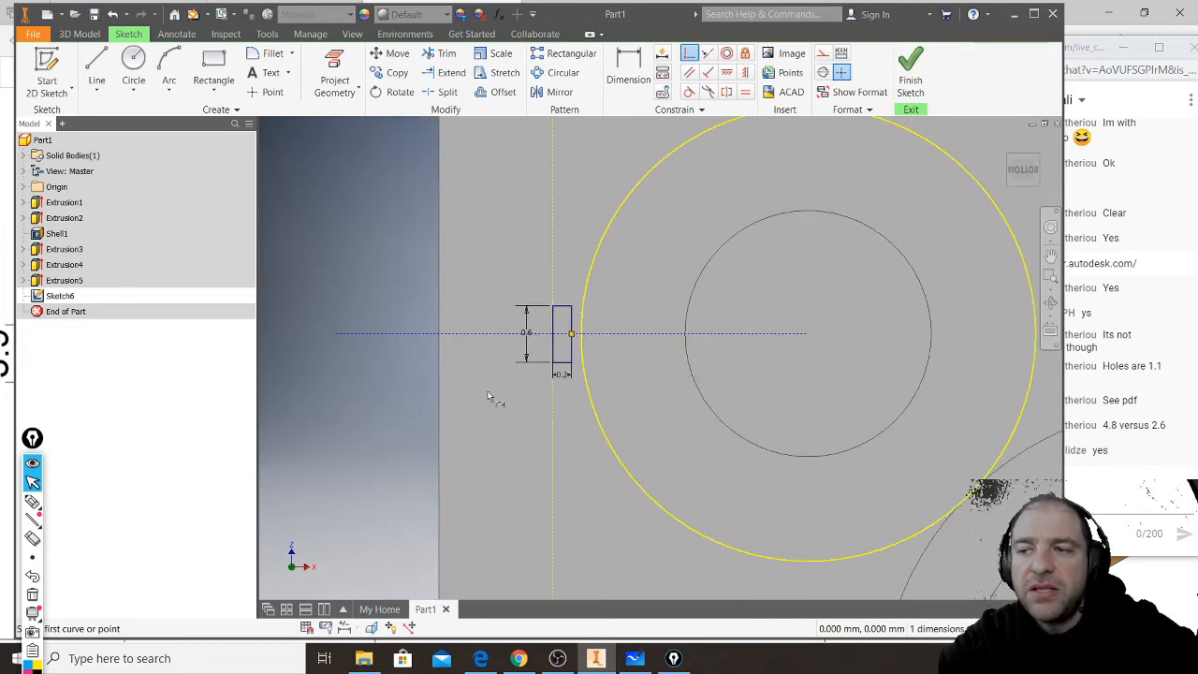
scroll(487, 397, "down", 2)
left_click(97, 65)
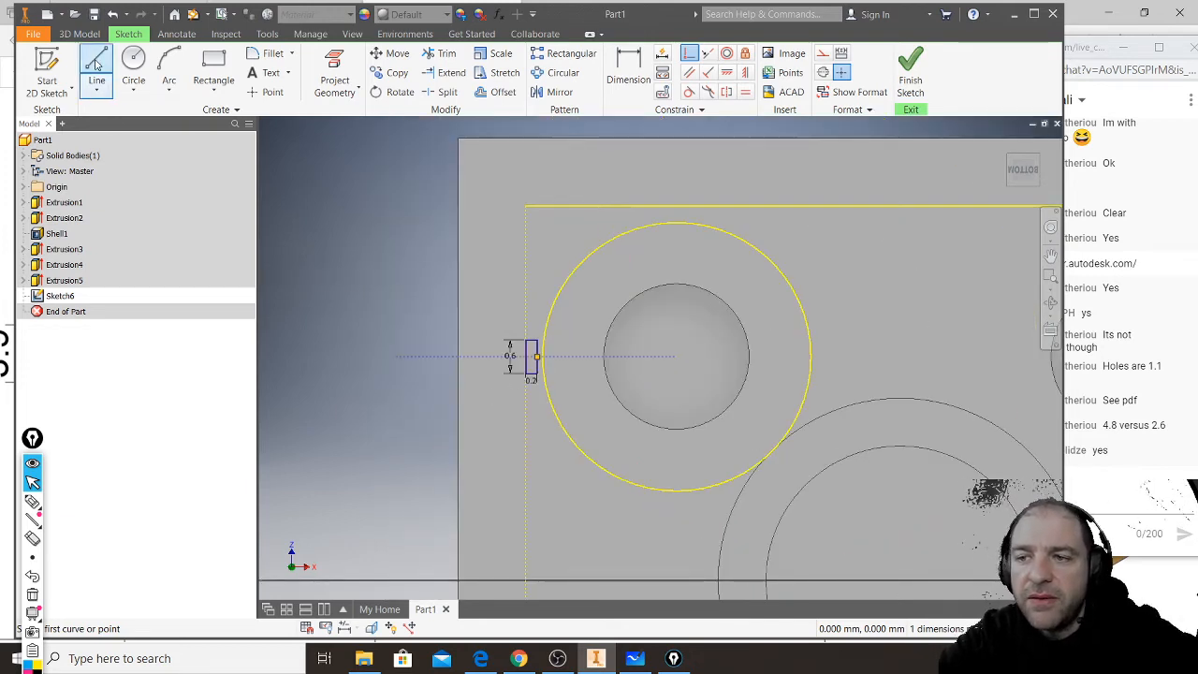
left_click(525, 205)
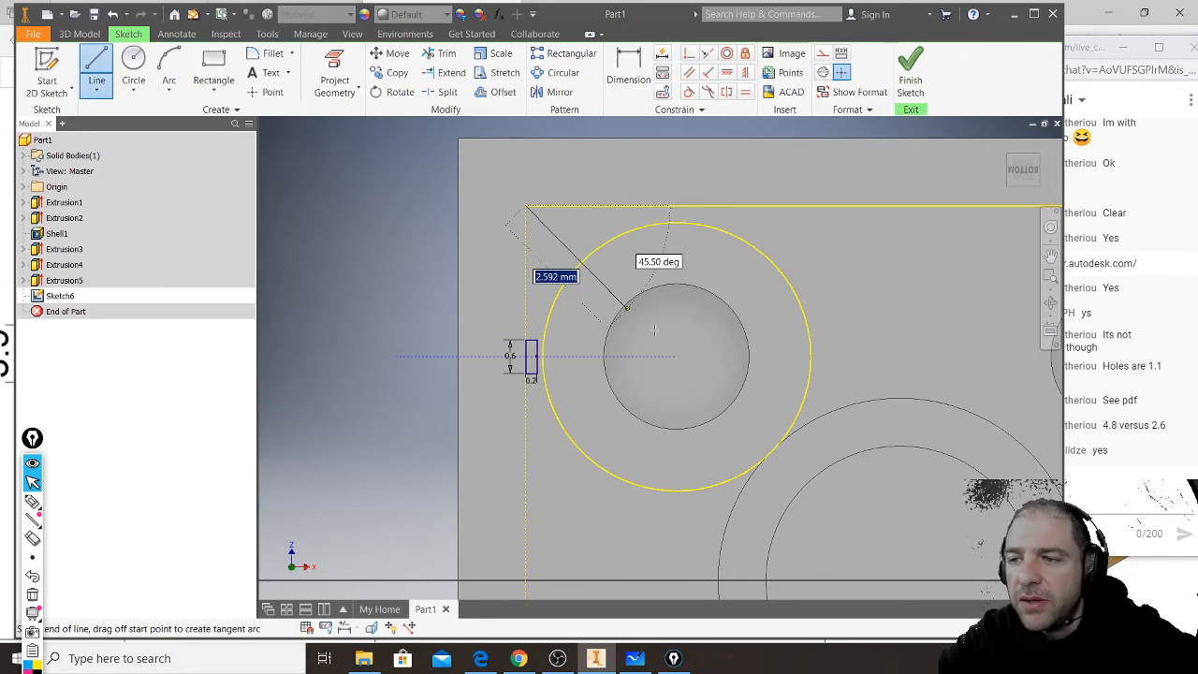
left_click(676, 356)
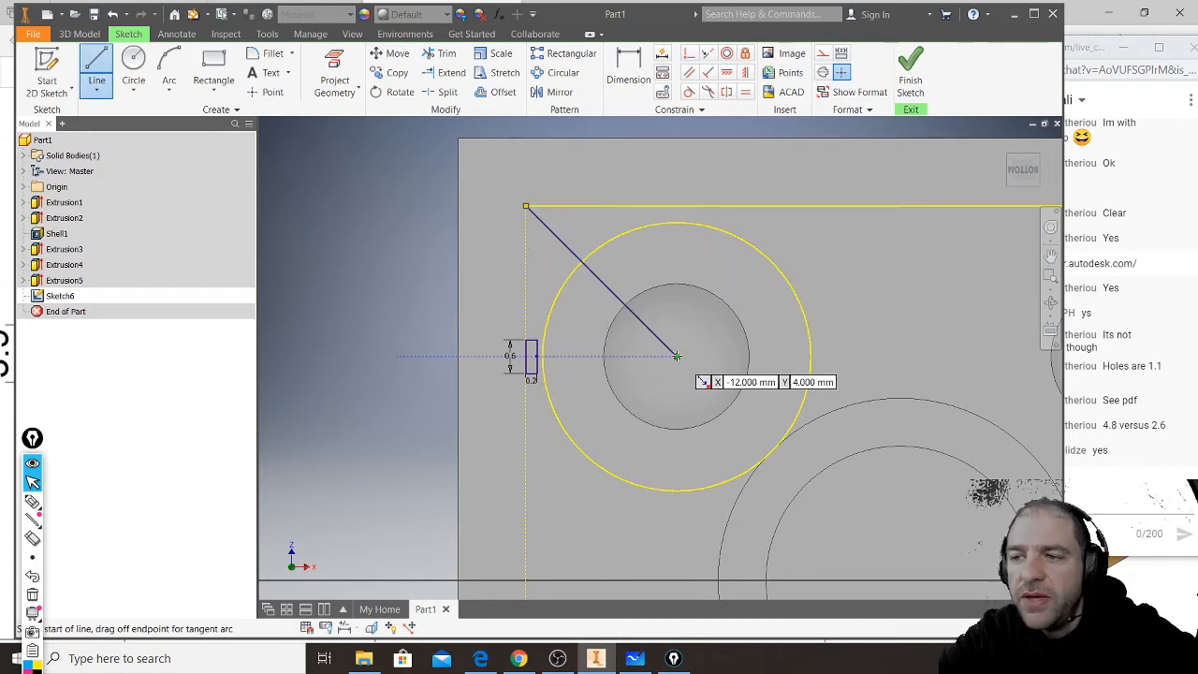
key("Escape")
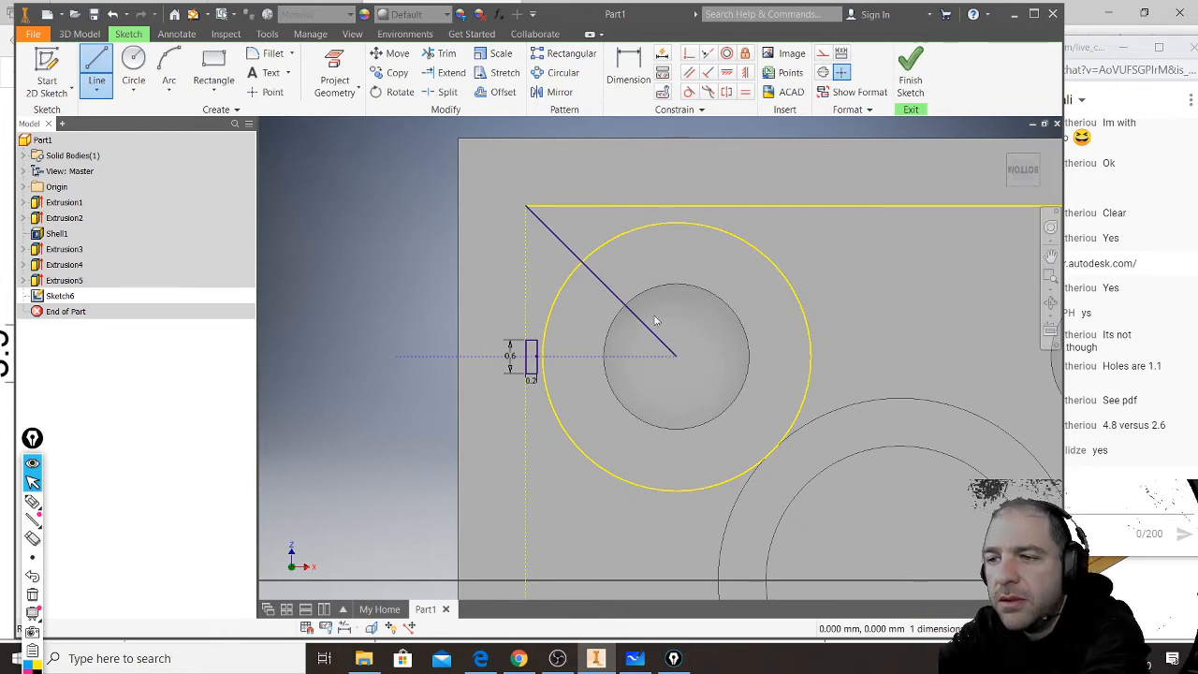
key("Escape")
left_click(616, 295)
left_click(822, 55)
scroll(515, 340, "down", 3)
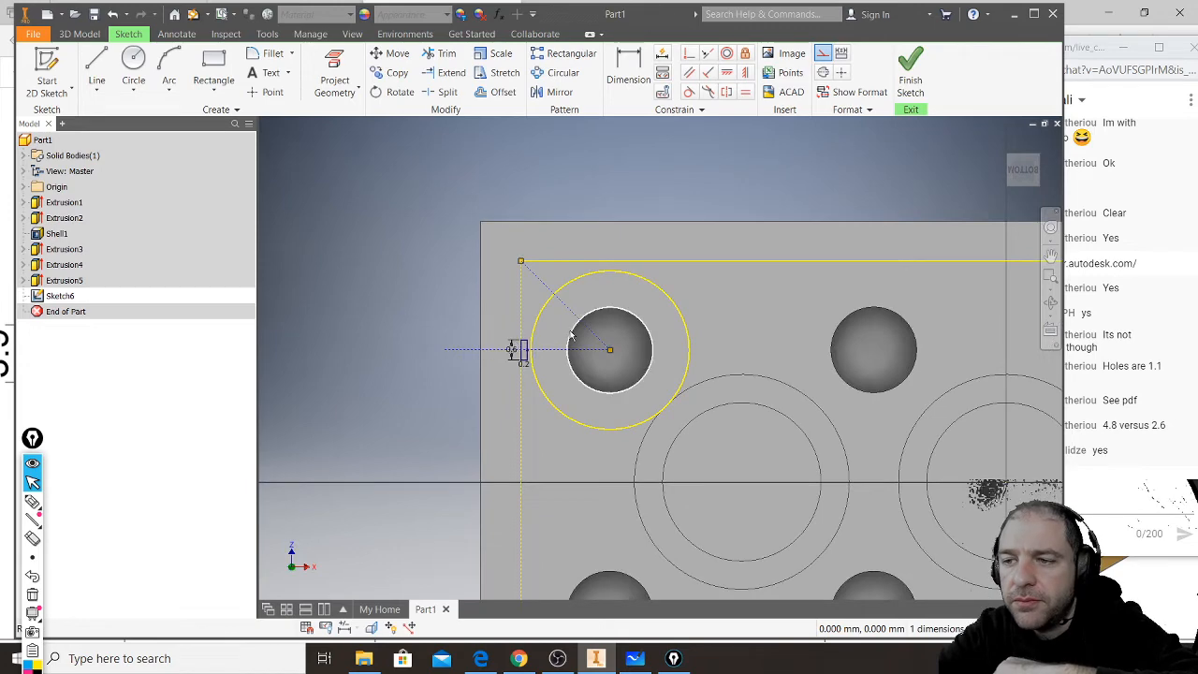
- Mirror the 0.2 by 0.6 mm rectangle about the diagonal construction line onto the long inner wall
scroll(525, 352, "up", 3)
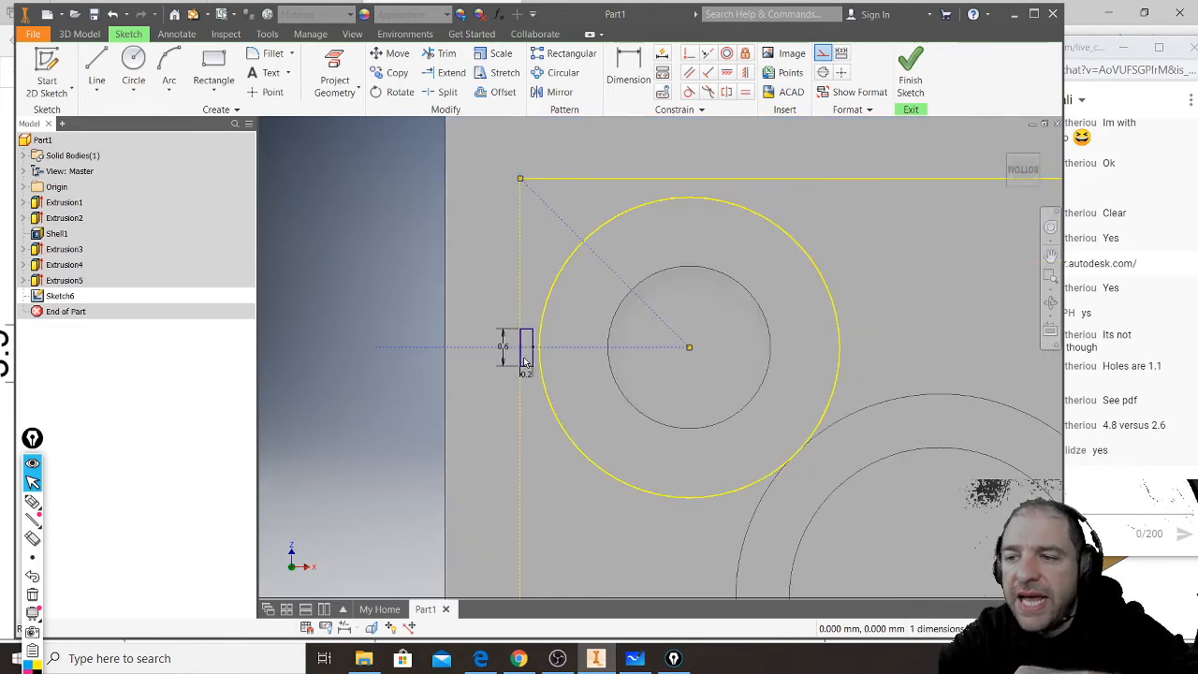
scroll(524, 362, "up", 2)
left_click_drag(498, 408, 567, 290)
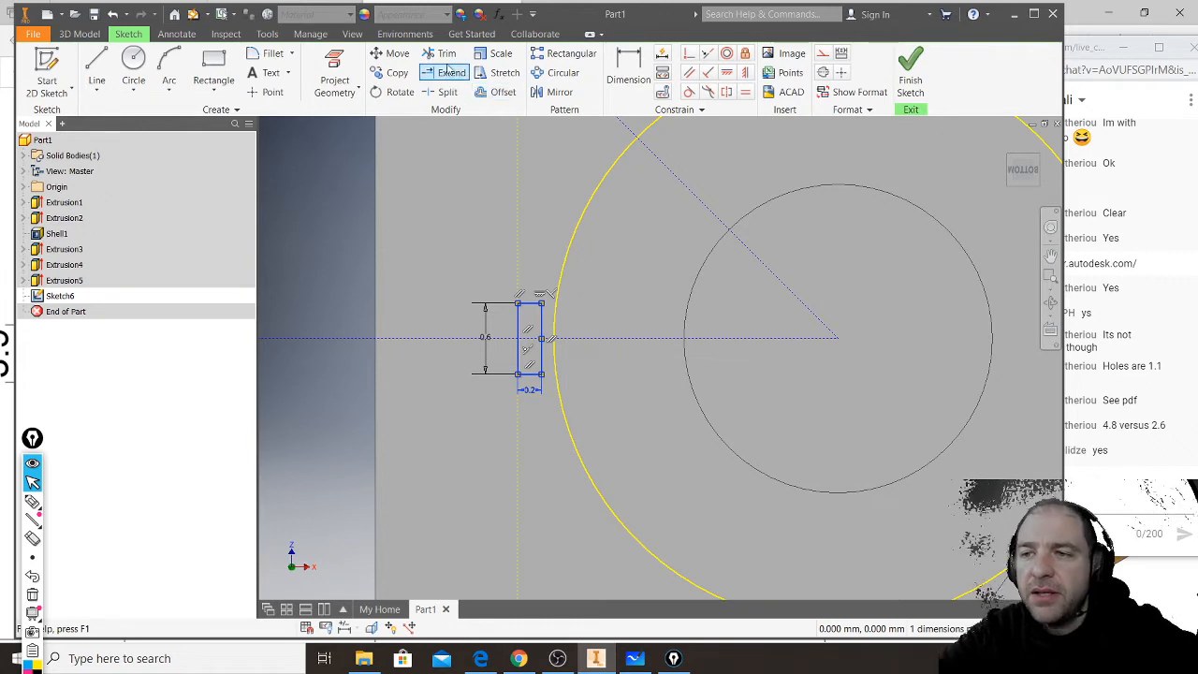
left_click(560, 91)
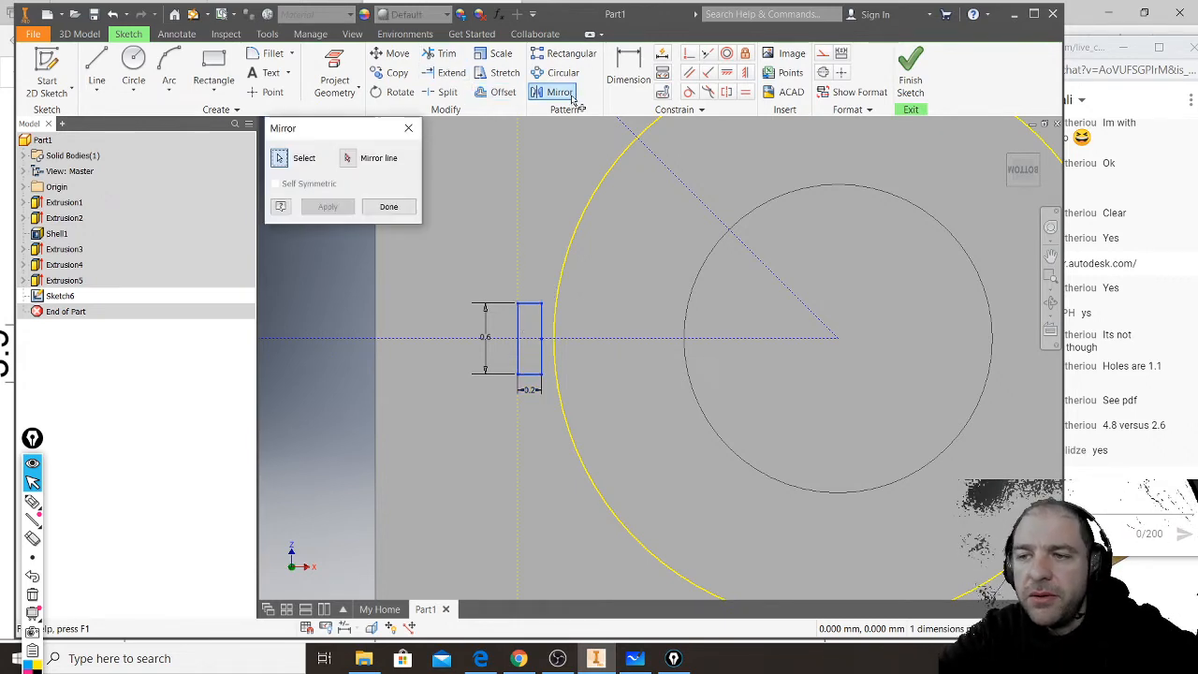
left_click(348, 159)
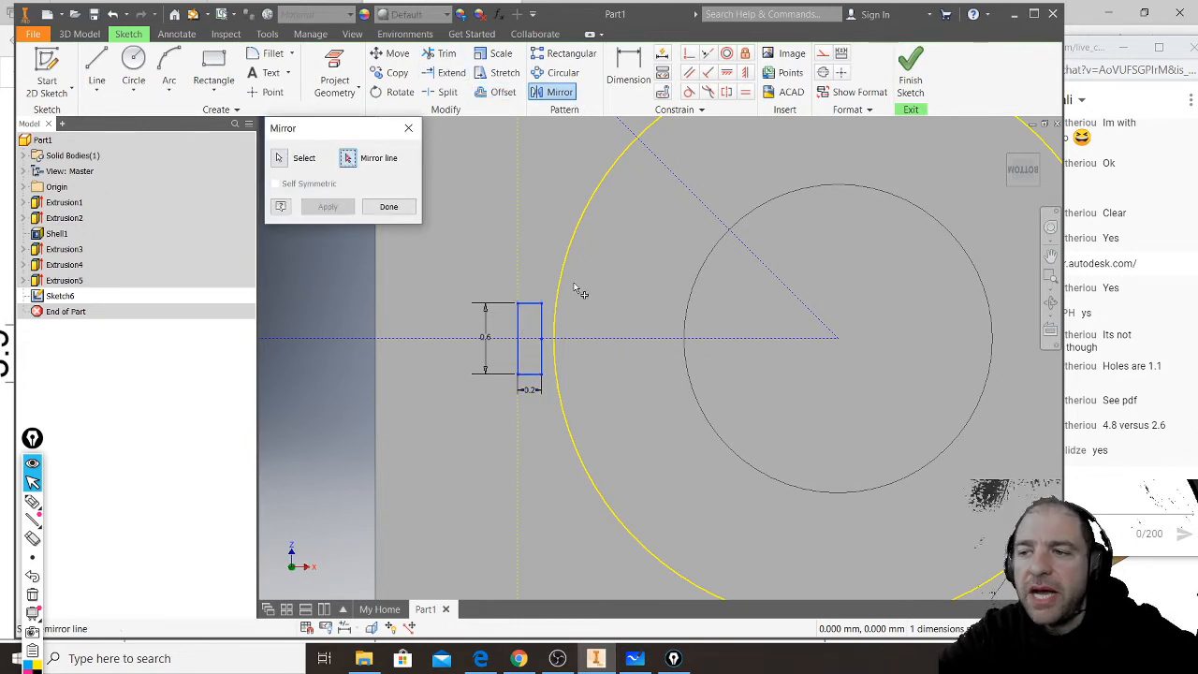
middle_click_drag(583, 287, 534, 433)
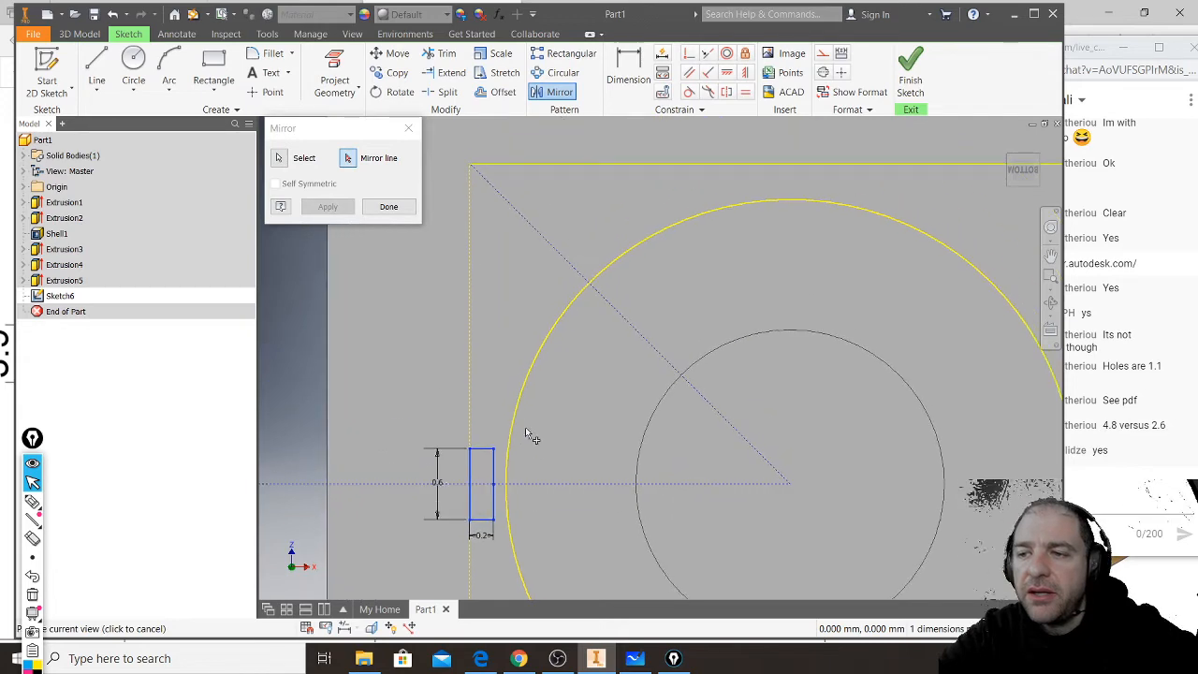
left_click(638, 332)
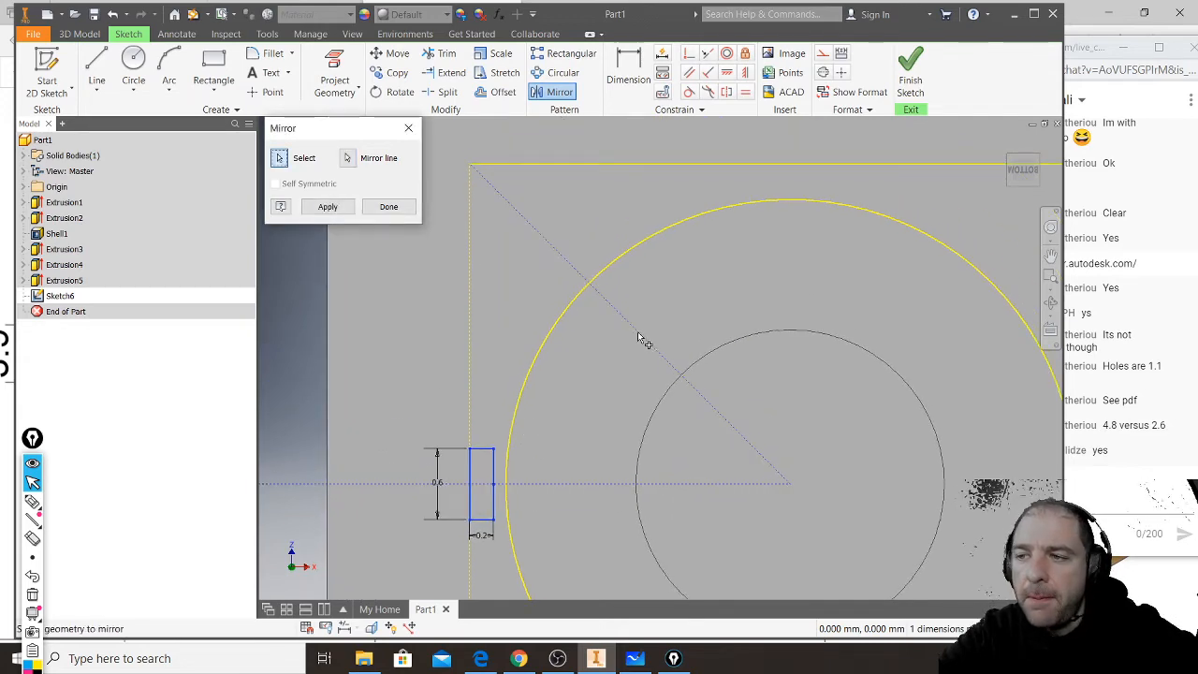
left_click(330, 207)
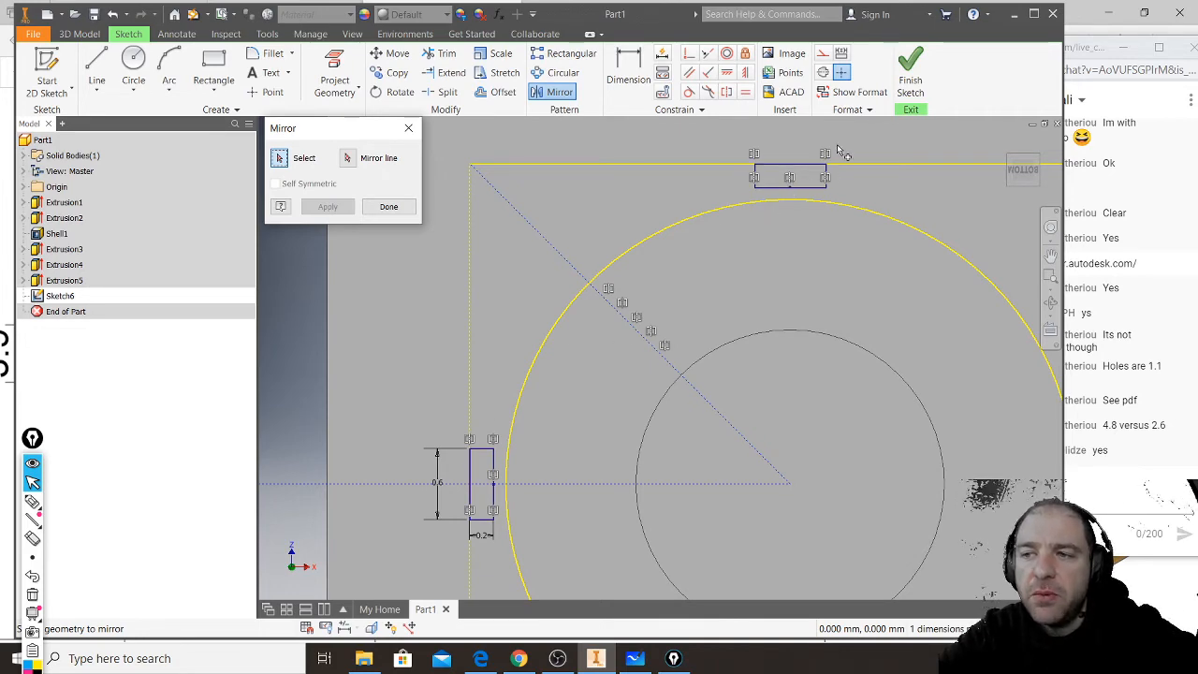
- Draw a horizontal line about 5.9 mm long from the short inner wall's midpoint along the brick's centre axis and make it construction
scroll(832, 158, "up", 2)
scroll(832, 159, "down", 5)
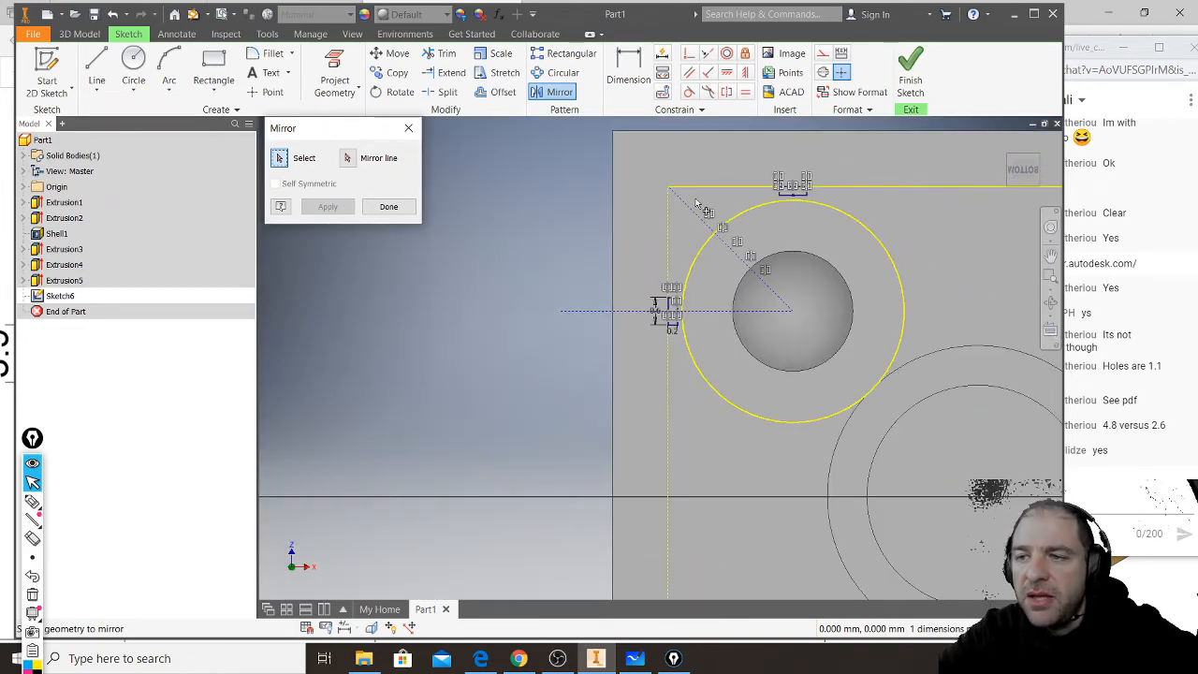
left_click(96, 68)
middle_click_drag(681, 492, 630, 434)
left_click(616, 434)
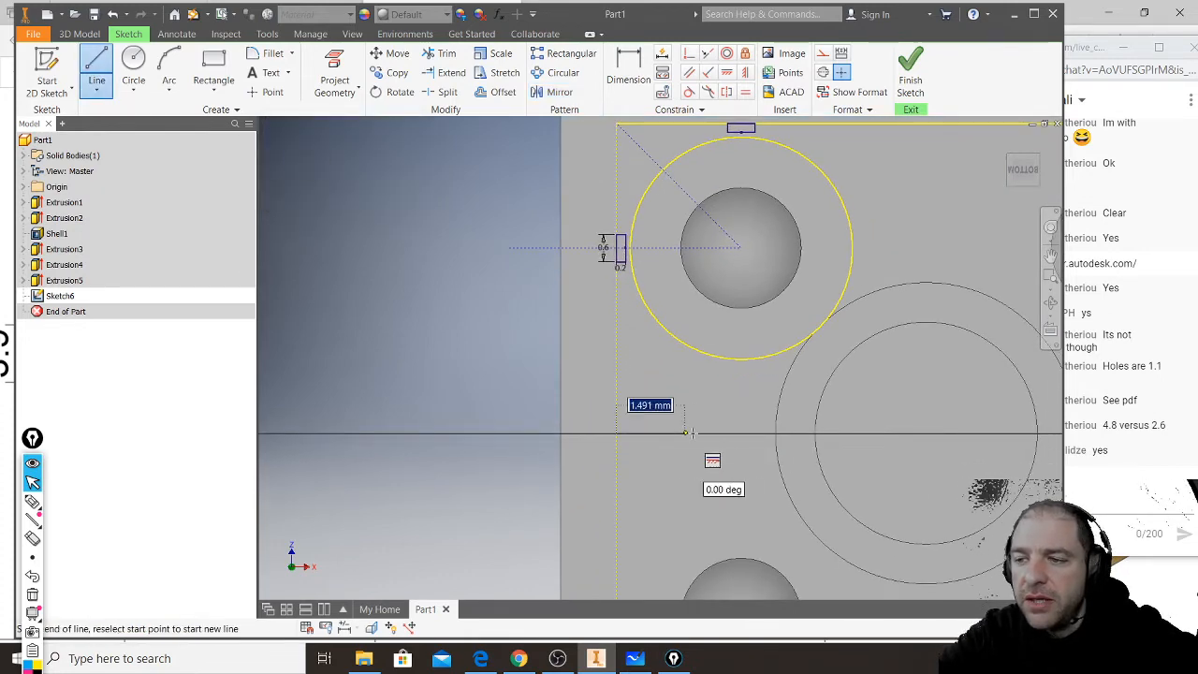
left_click(891, 432)
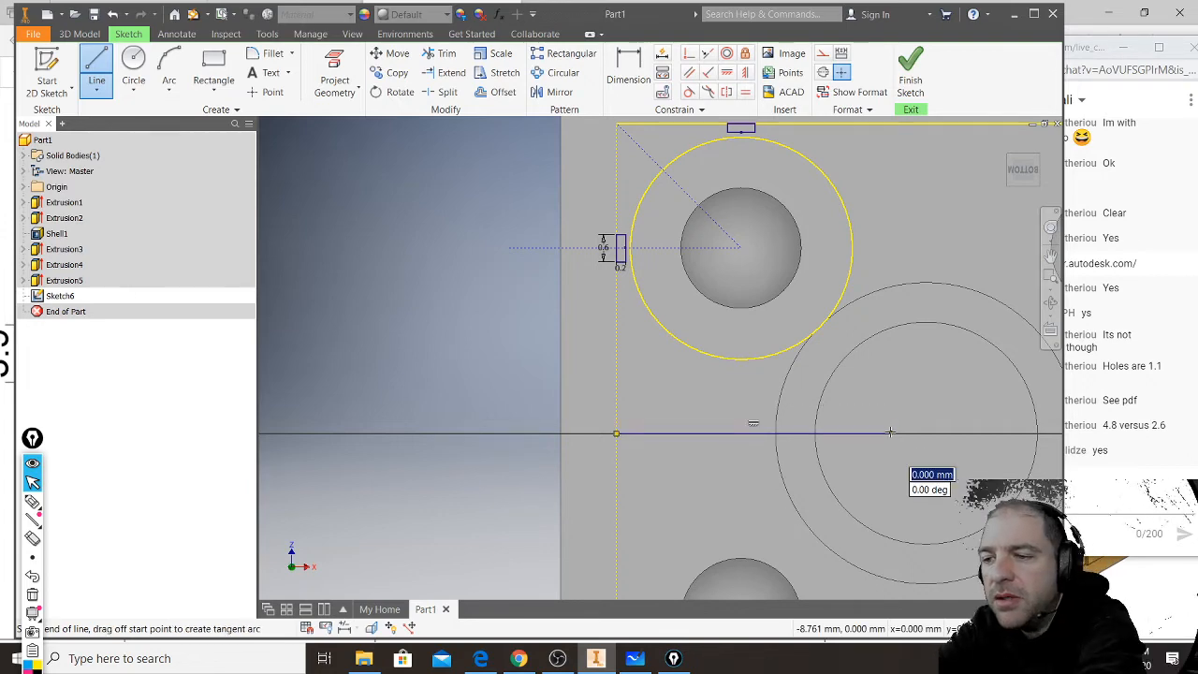
key("Escape")
key("Escape")
left_click_drag(455, 523, 935, 389)
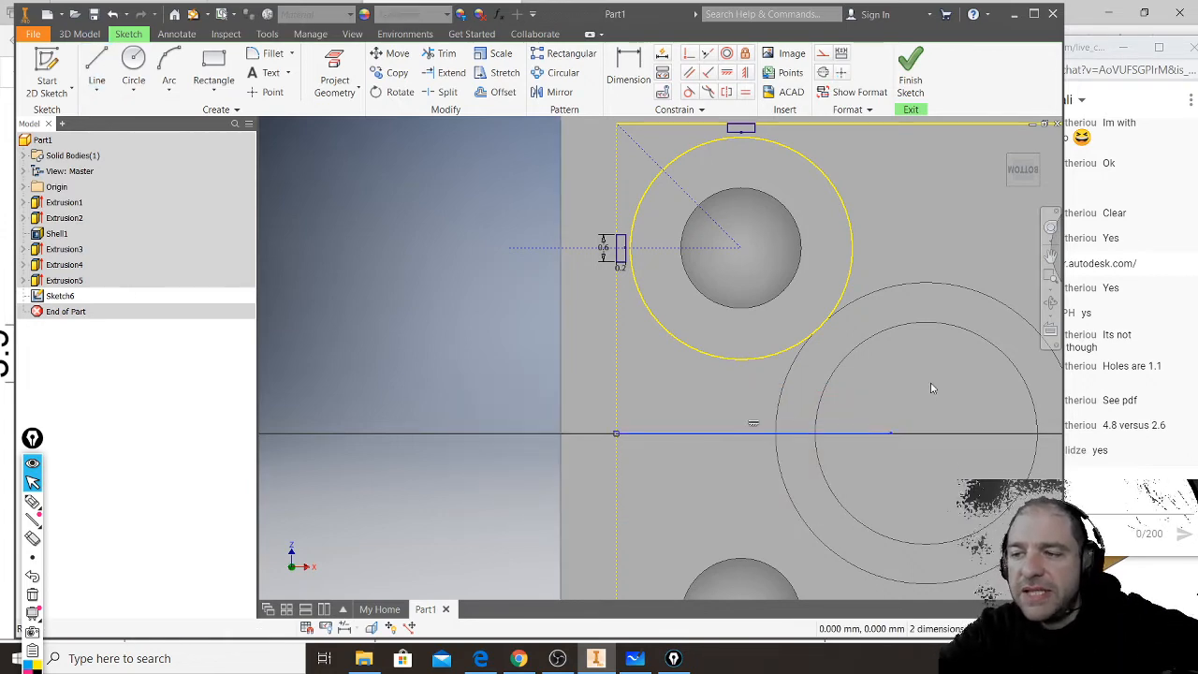
left_click(822, 54)
- Mirror the two rib rectangles and their construction lines about the brick's horizontal centre construction line
middle_click_drag(494, 351, 447, 415)
mouse_move(427, 415)
left_mouse_down()
mouse_move(680, 236)
mouse_move(730, 154)
left_mouse_up()
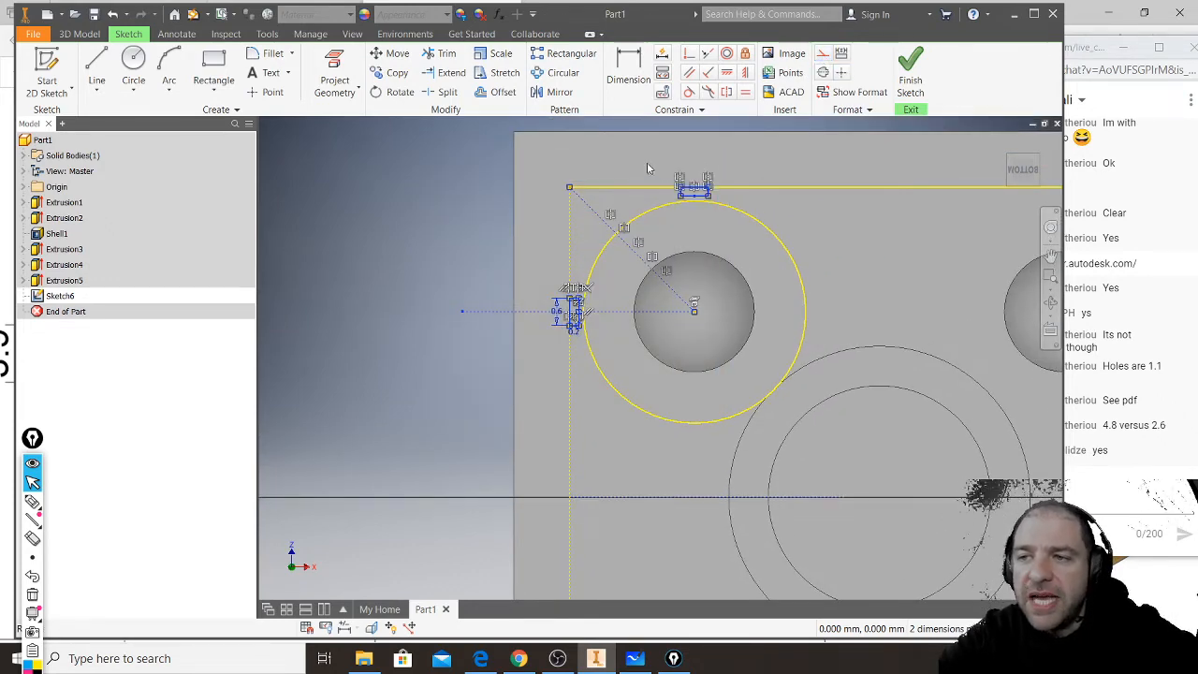
left_click(559, 92)
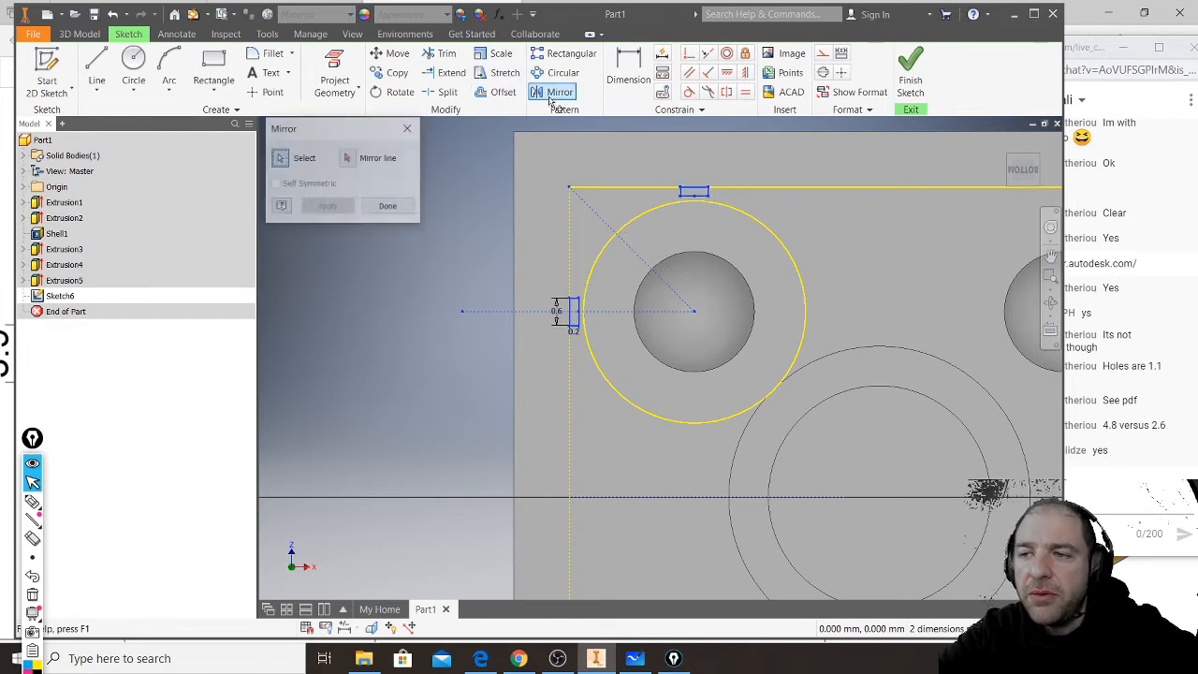
left_click(347, 158)
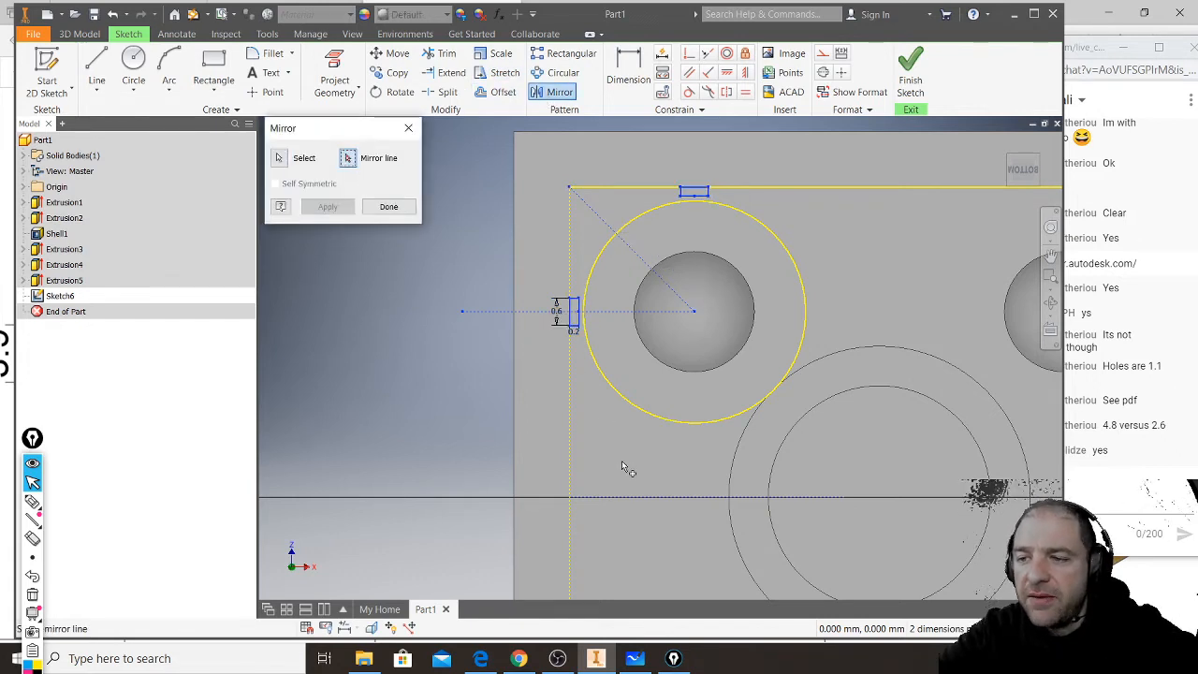
left_click(642, 498)
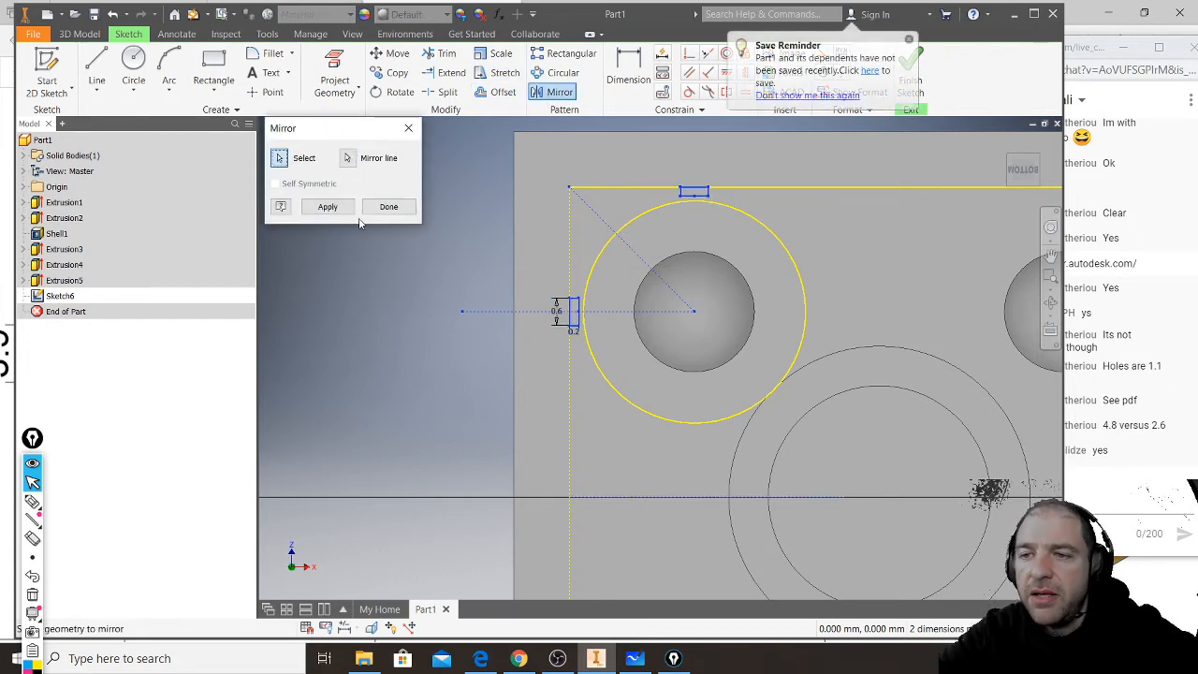
left_click(344, 212)
middle_click_drag(758, 469, 731, 158)
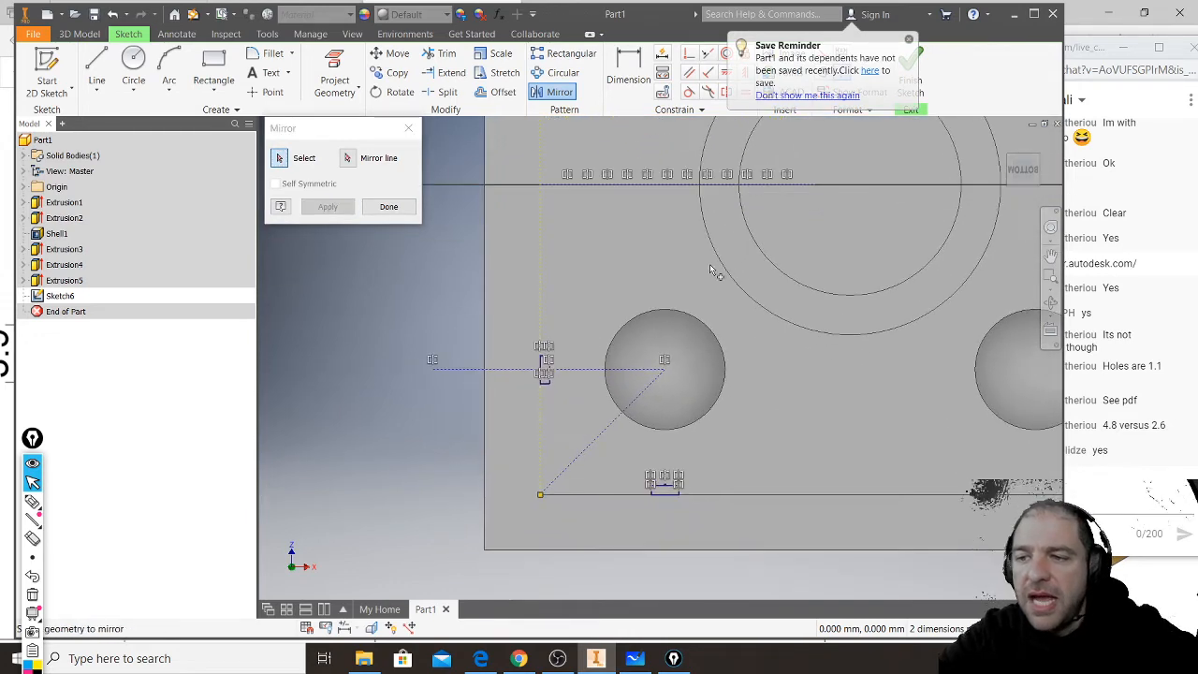
left_click(388, 207)
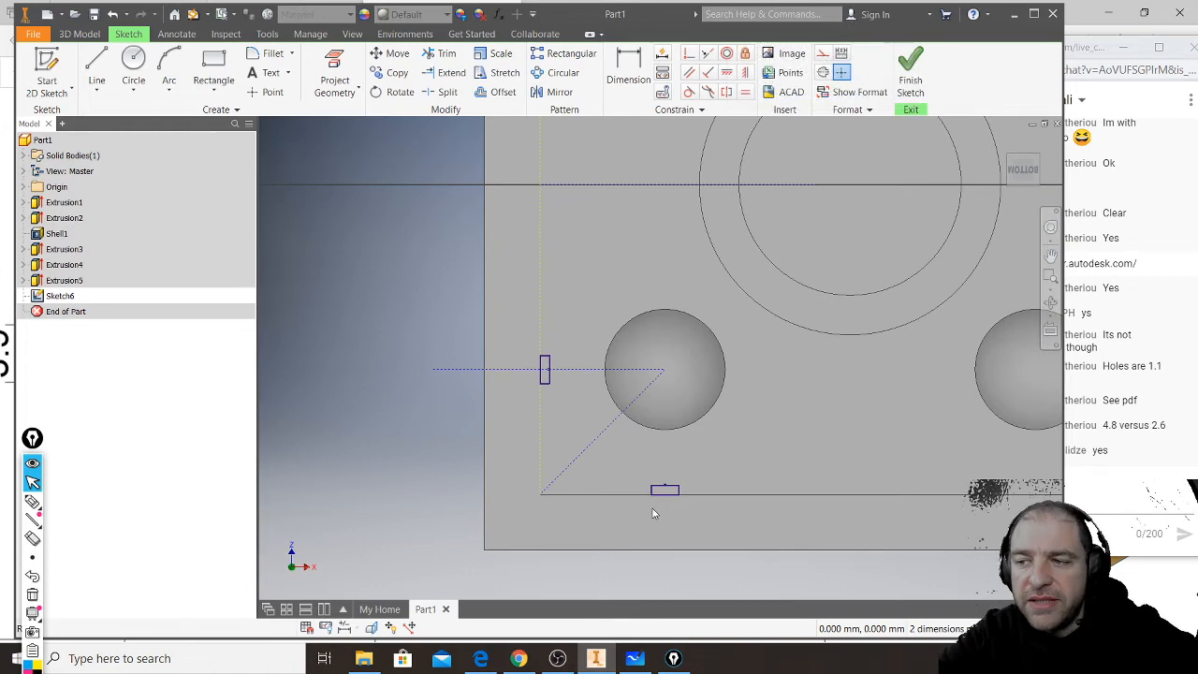
- Draw a vertical line from the centre of the tube nearest the ribs up past the brick's long outer edge
scroll(648, 520, "down", 5)
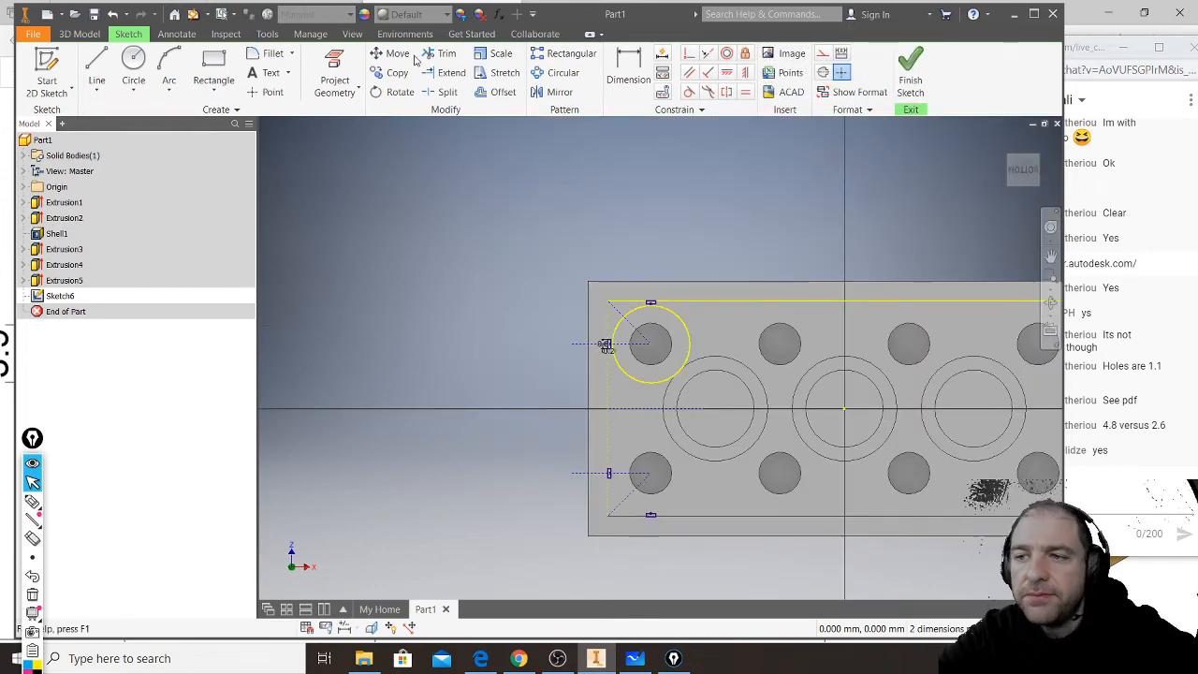
left_click(96, 65)
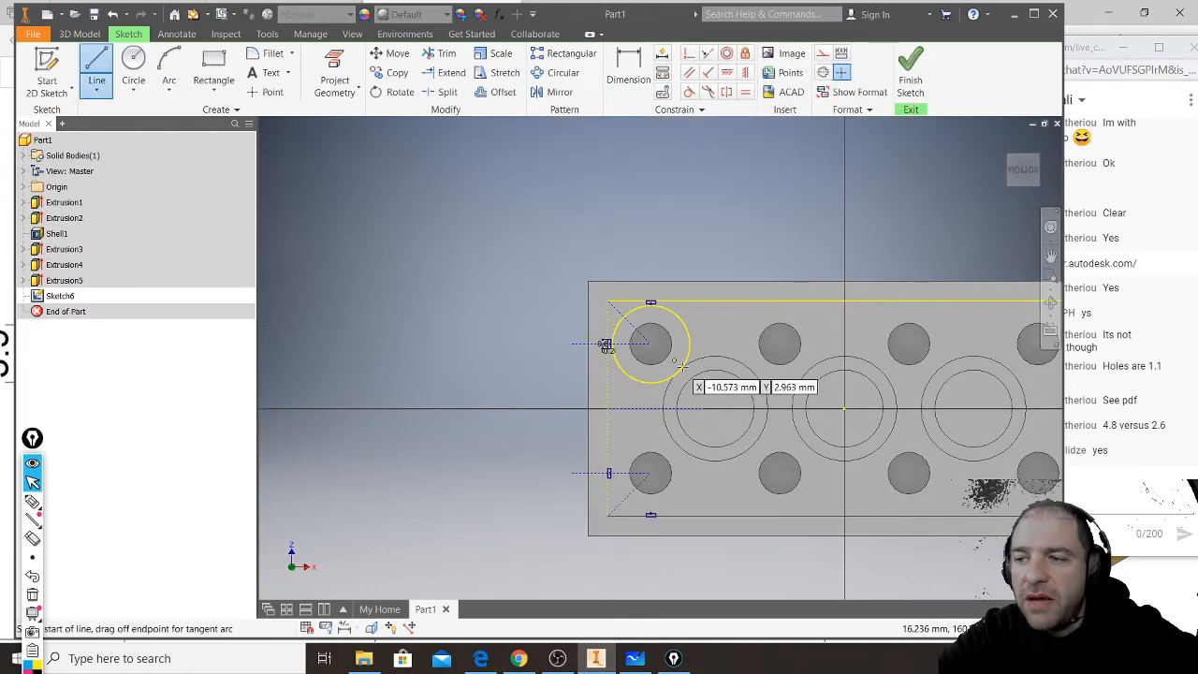
left_click(715, 408)
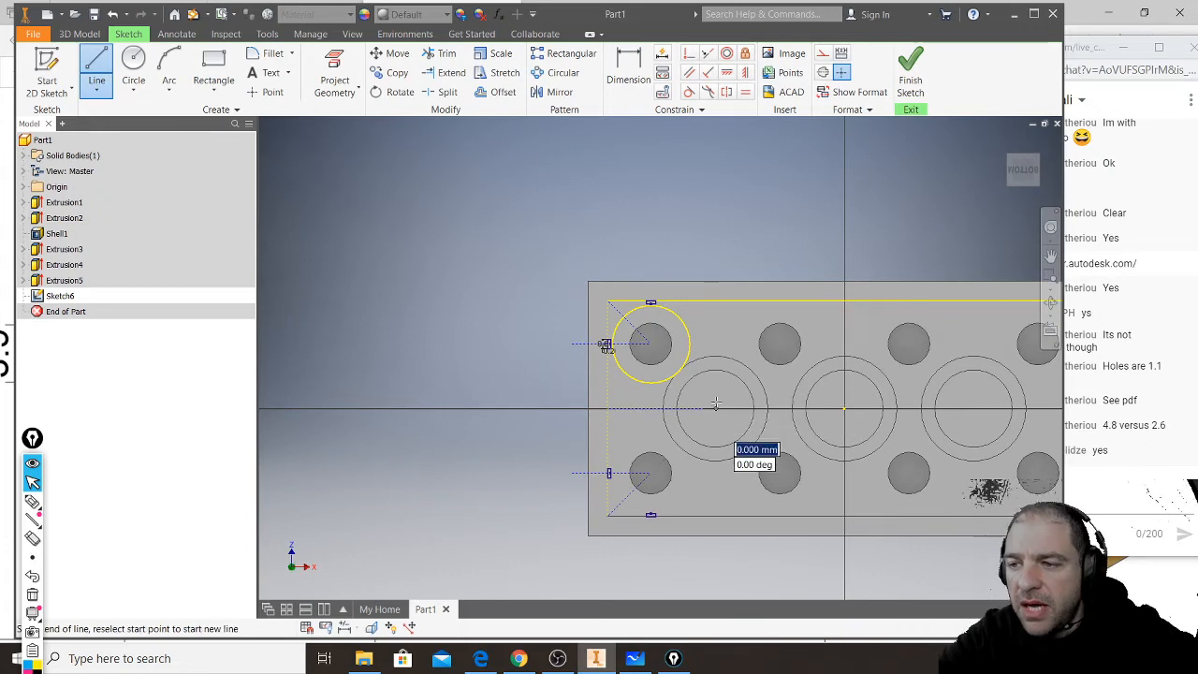
left_click(716, 236)
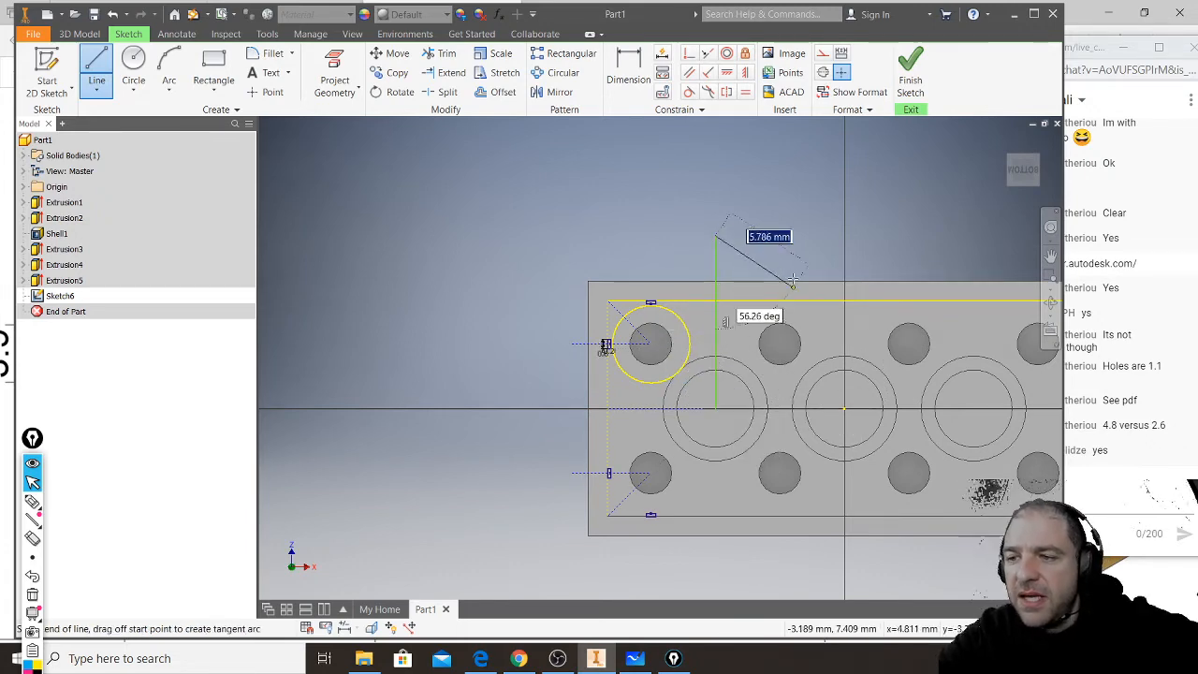
key("Escape")
middle_click_drag(855, 341, 777, 398)
scroll(780, 438, "up", 5)
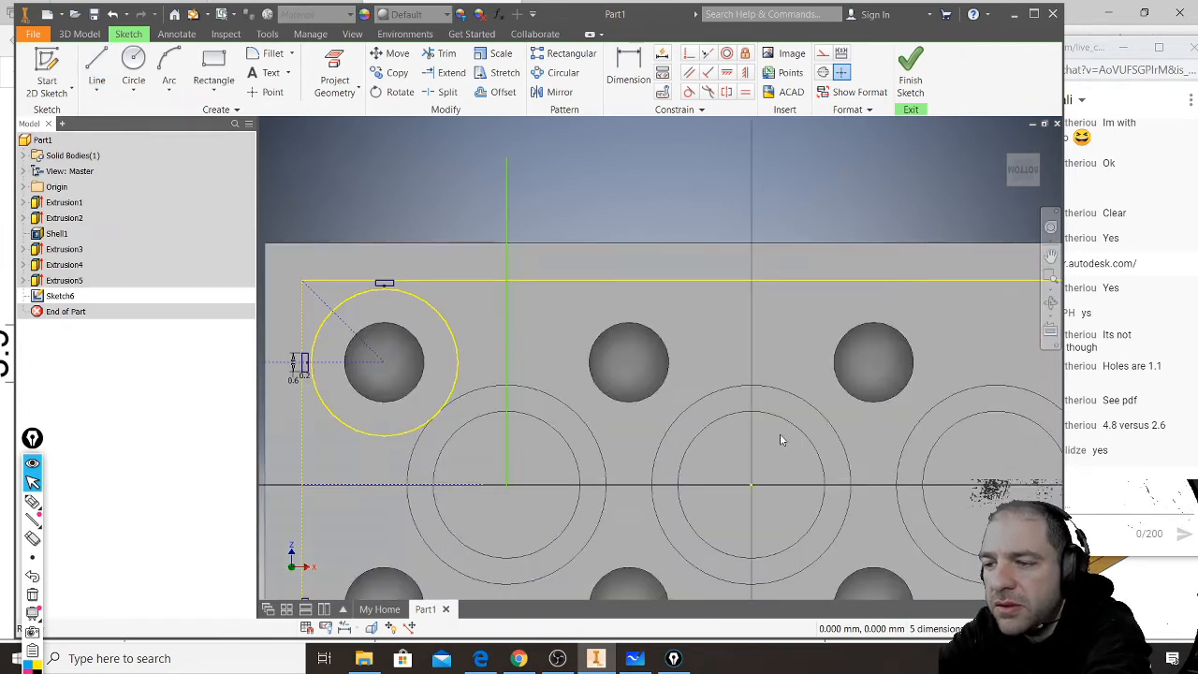
scroll(779, 439, "down", 4)
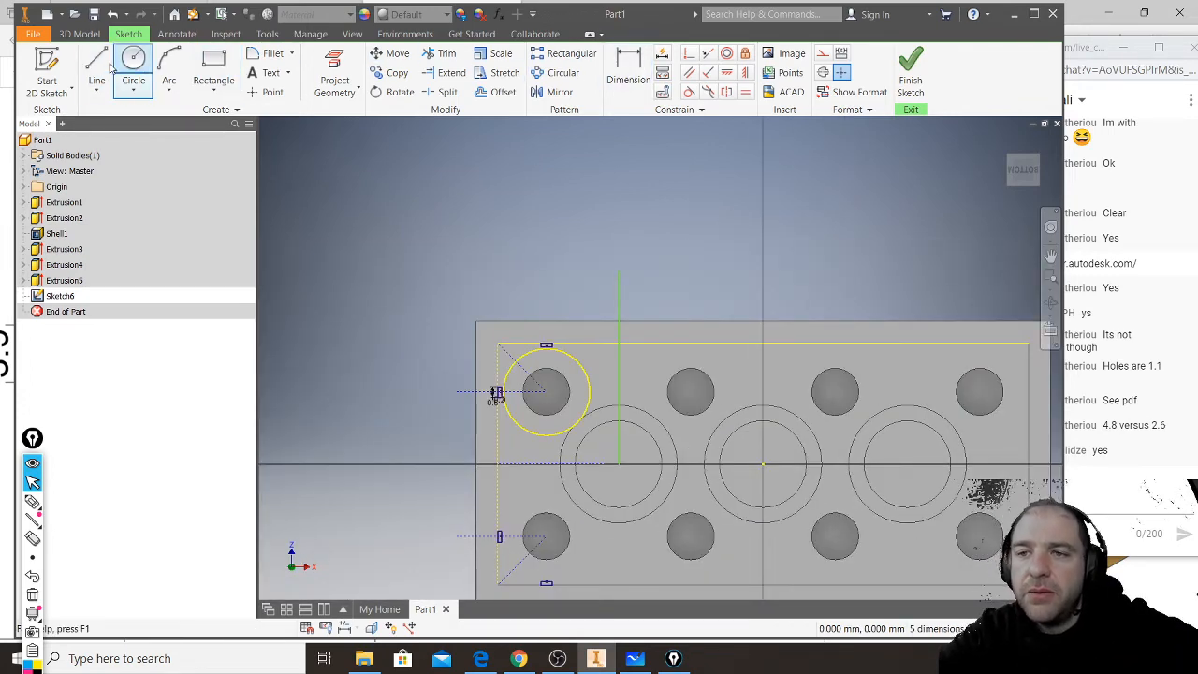
- Draw a vertical line about 10 mm long from the middle tube's centre, and make both vertical lines construction
left_click(96, 70)
left_click(763, 463)
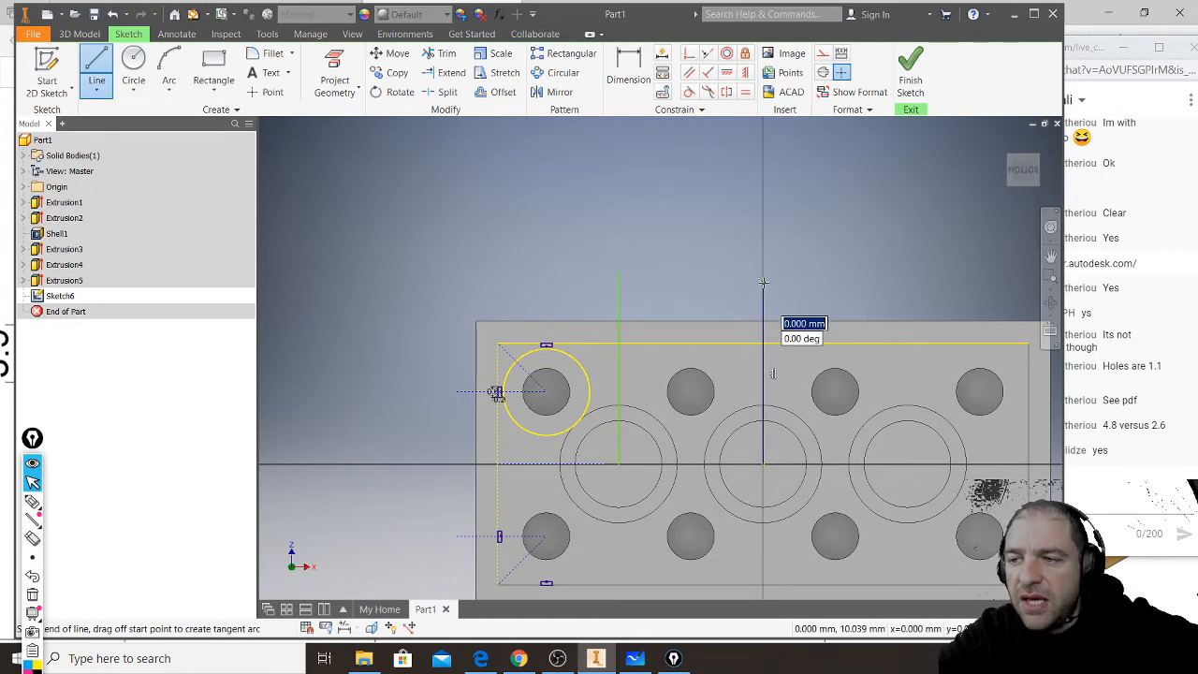
key("Escape")
left_click_drag(827, 250, 578, 316)
left_click(823, 53)
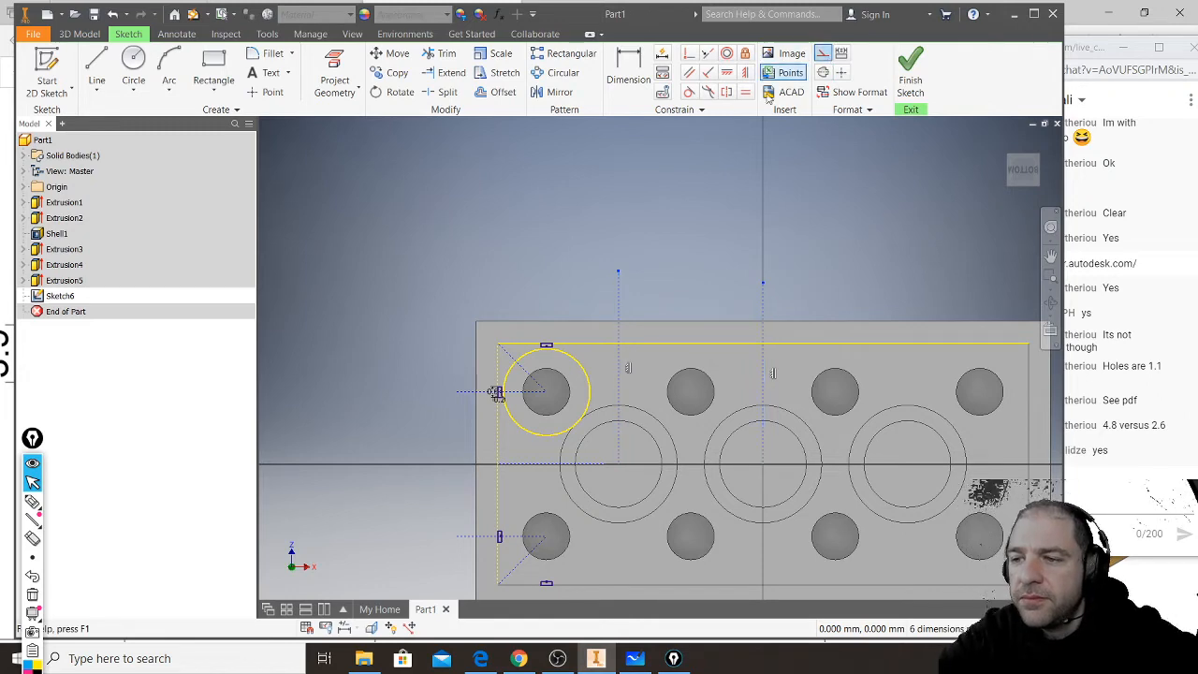
- Mirror the two long-wall rib rectangles about the vertical construction line through the first tube, onto the second stud column
middle_click_drag(645, 290, 627, 212)
left_click_drag(519, 576, 549, 231)
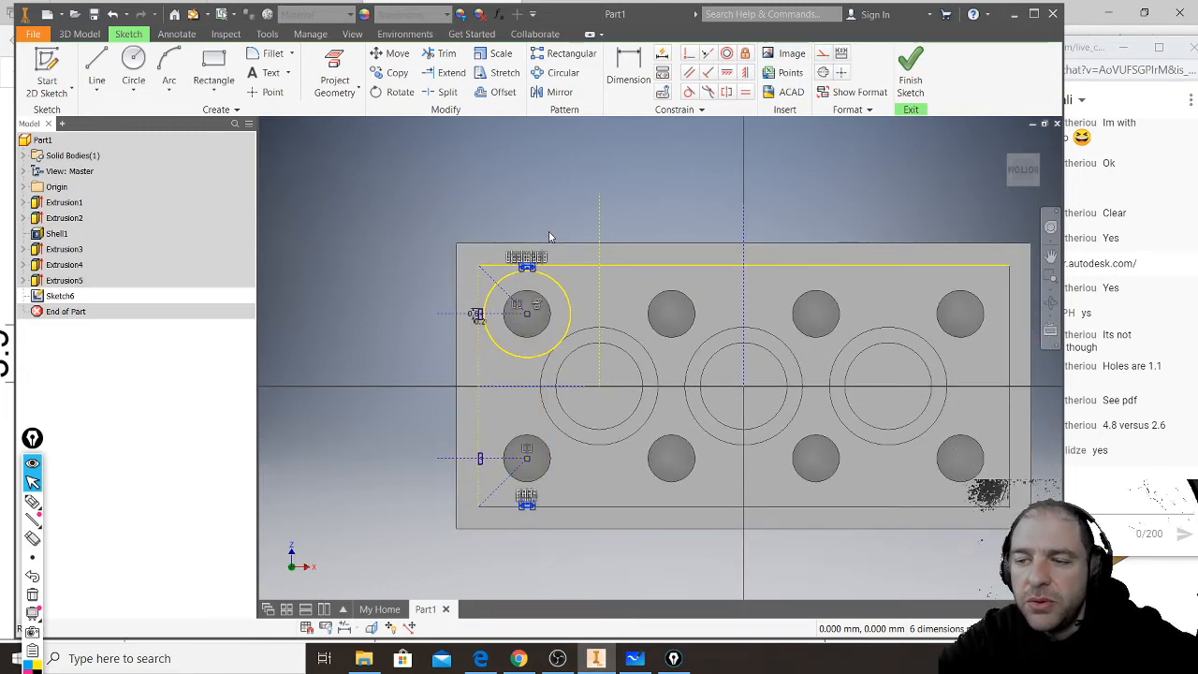
left_click(556, 93)
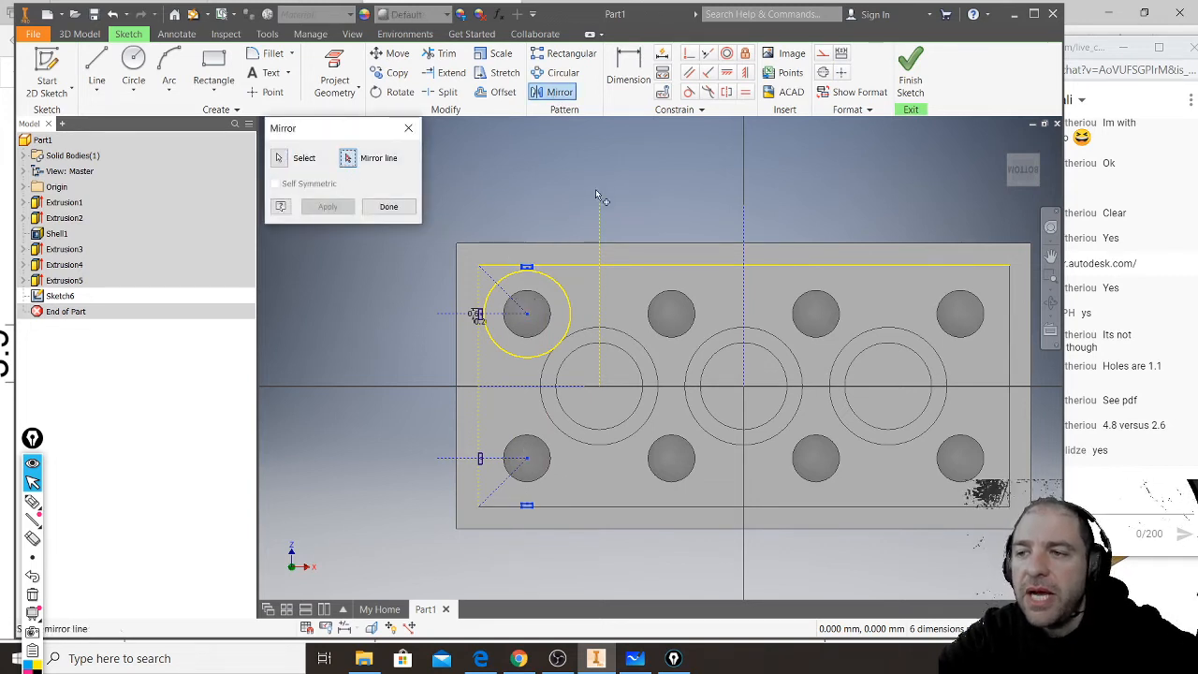
left_click(600, 221)
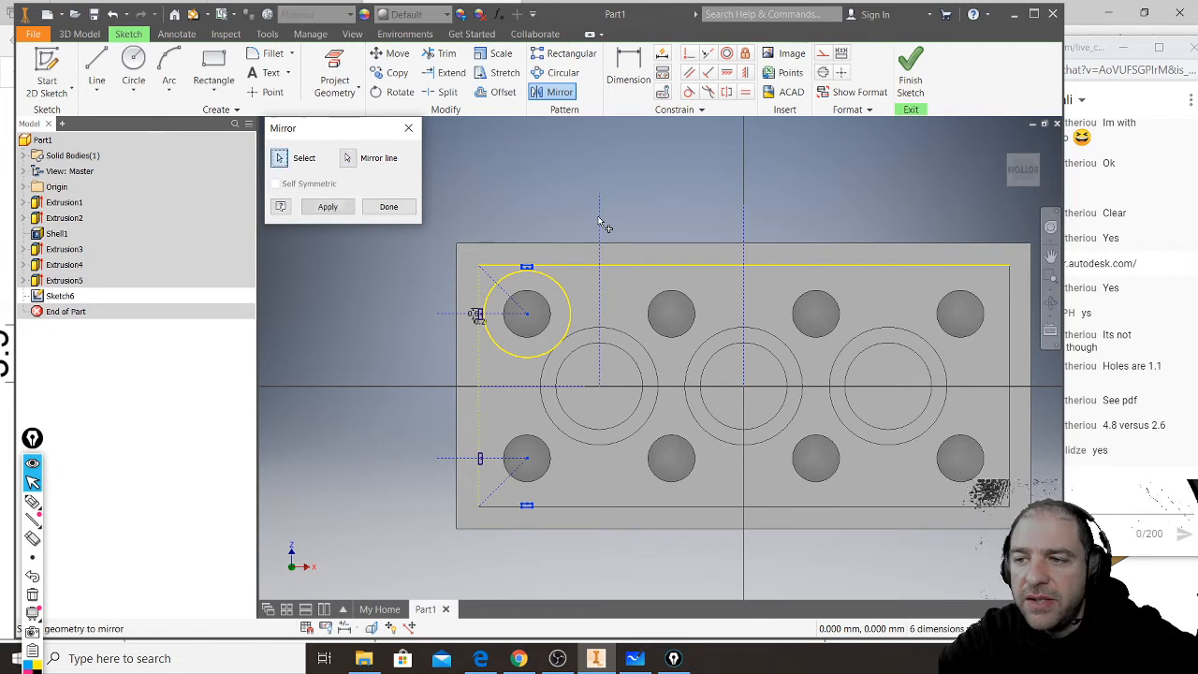
left_click(328, 208)
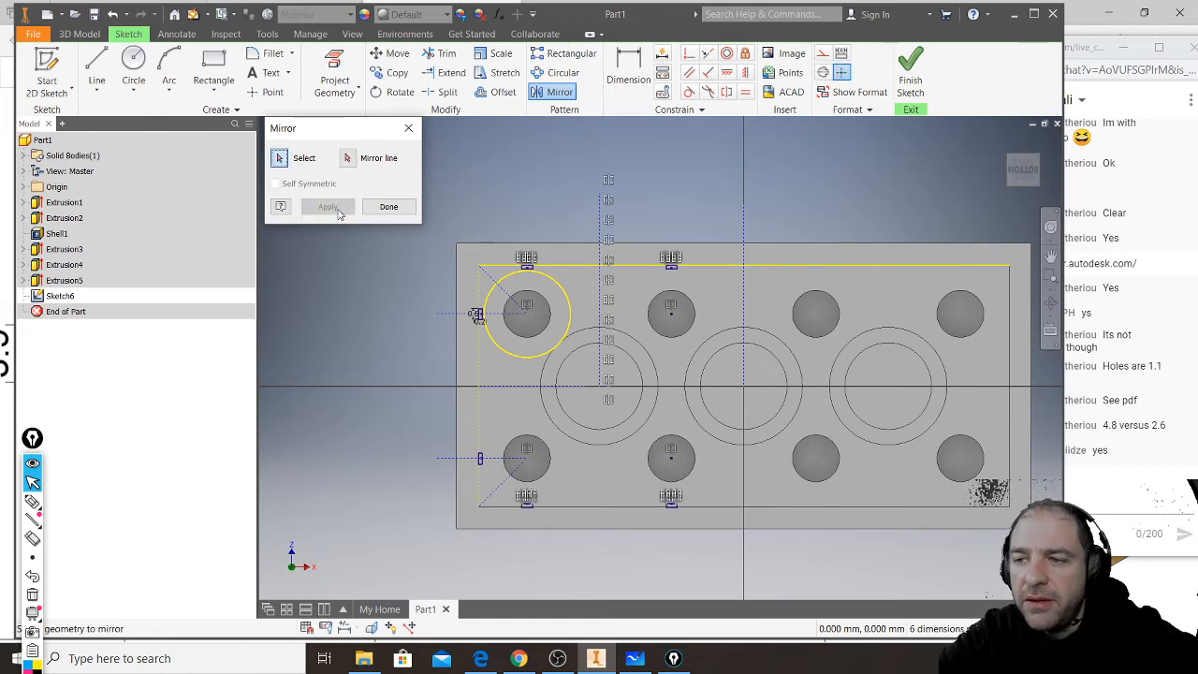
- Mirror all the sketched rib rectangles and construction geometry about the vertical construction line through the middle tube, and finish the sketch
left_click_drag(339, 575, 718, 146)
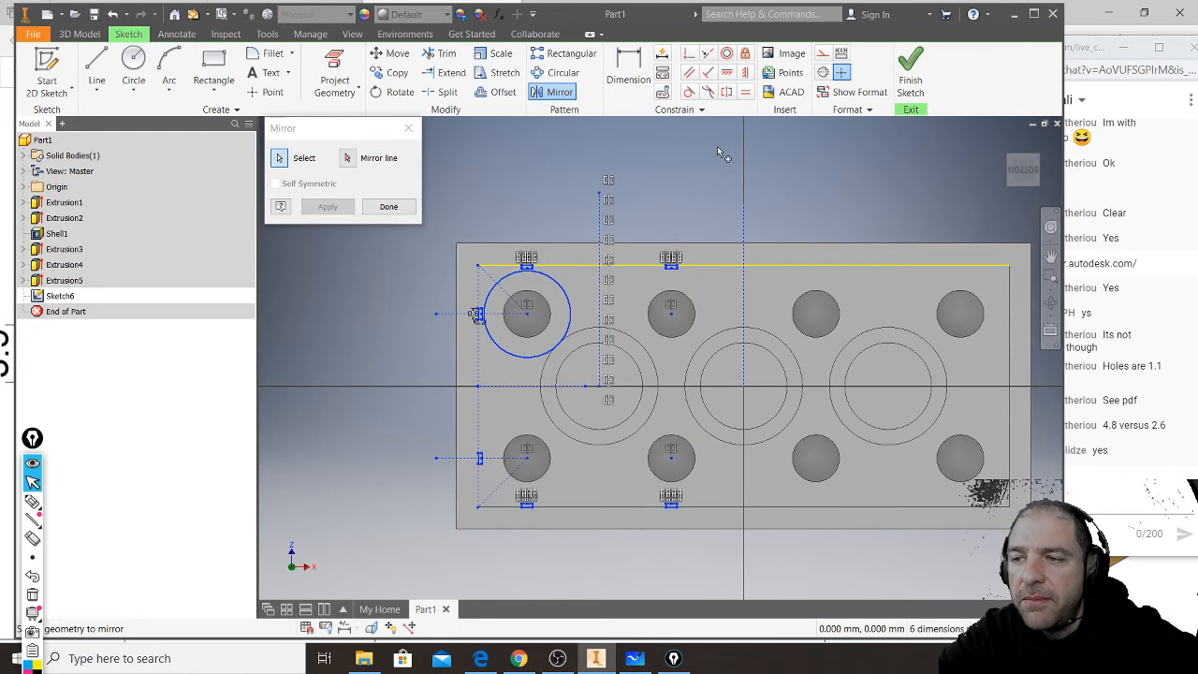
left_click(348, 159)
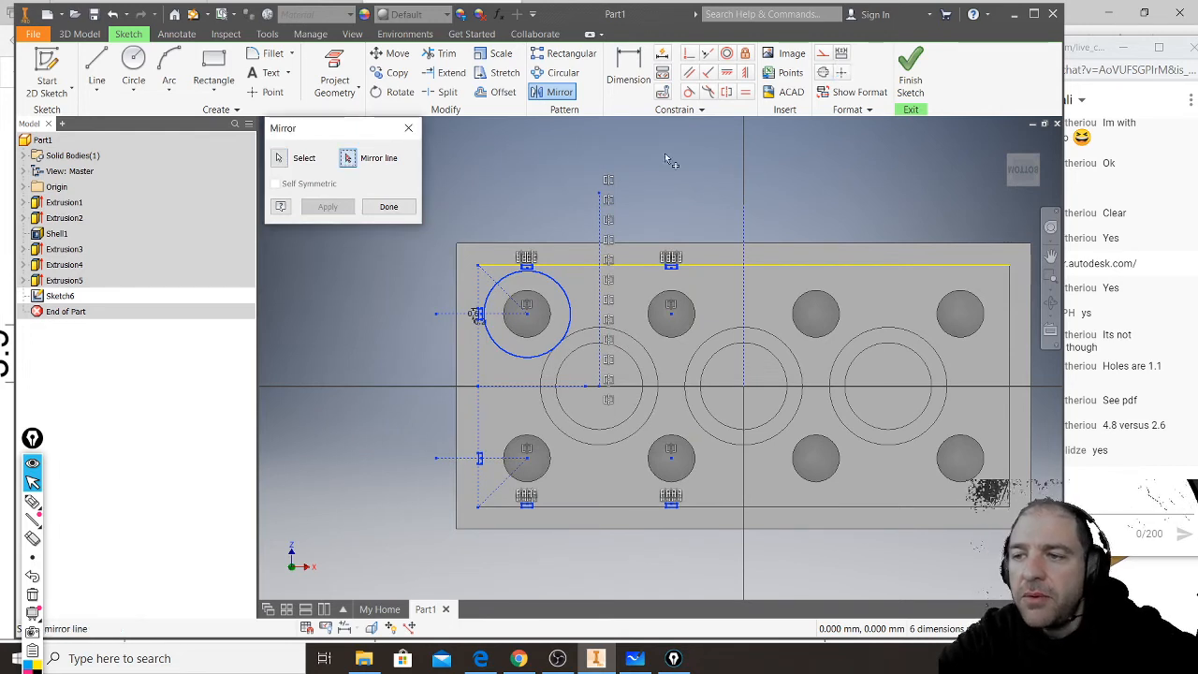
left_click(746, 225)
left_click(330, 209)
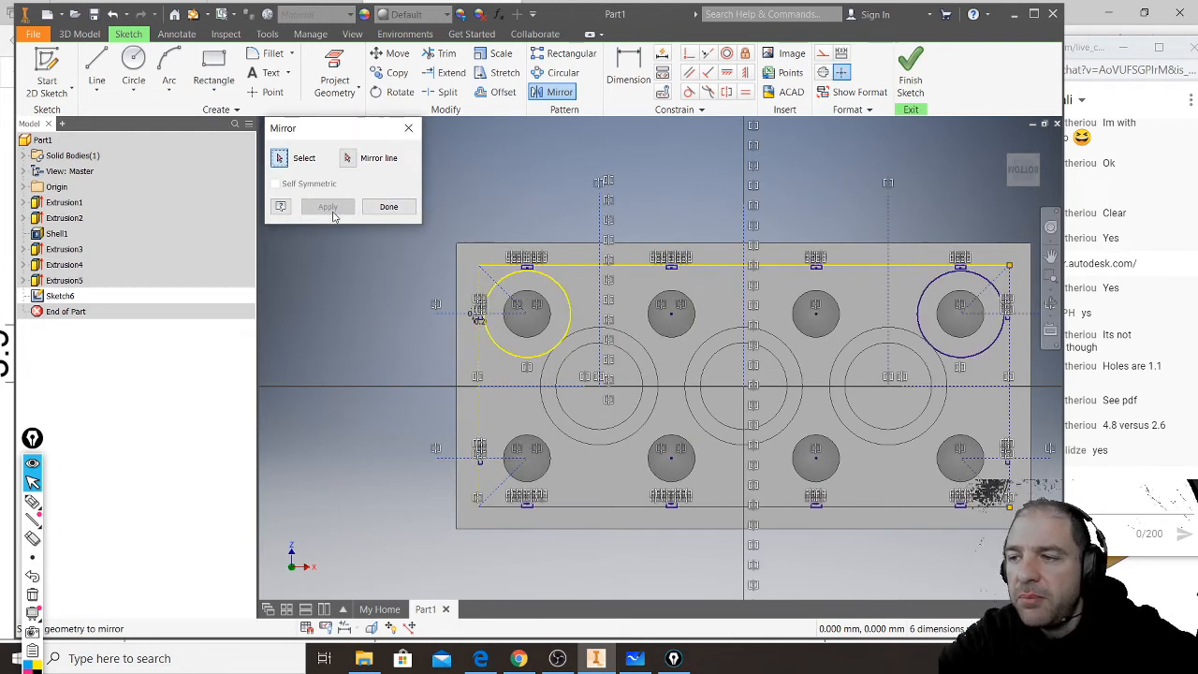
left_click(389, 207)
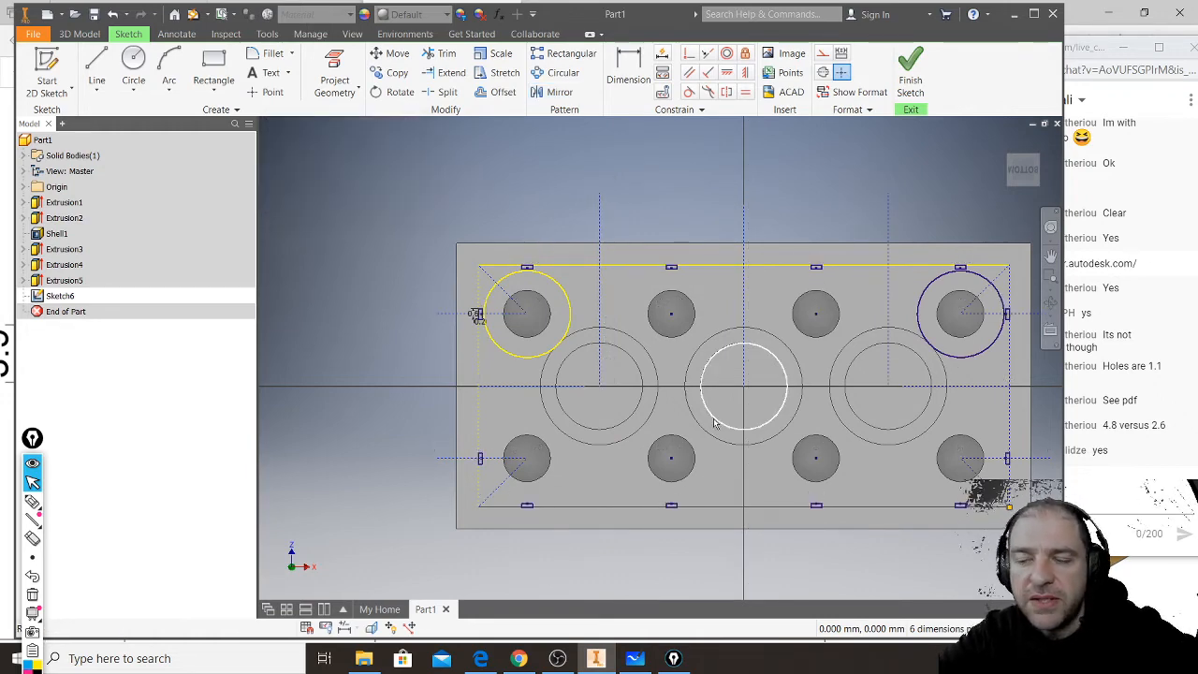
left_click(910, 81)
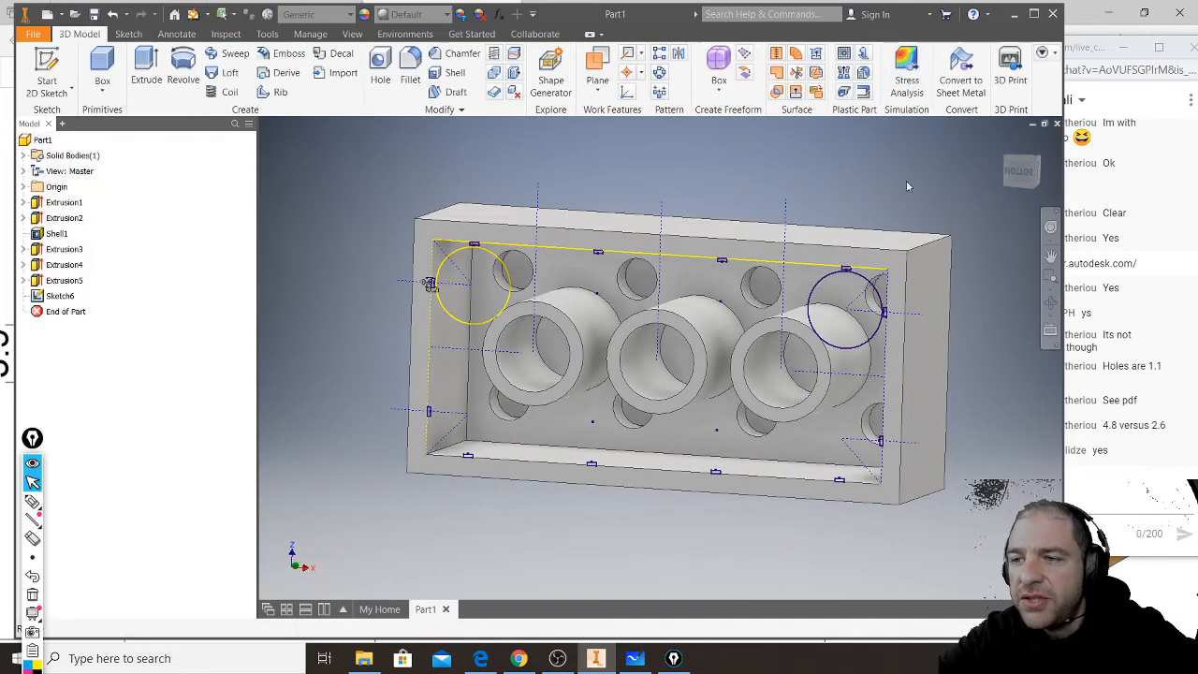
- Start an extrusion and select the four rib rectangles beside the two corner studs at the brick's first short end
left_click(146, 65)
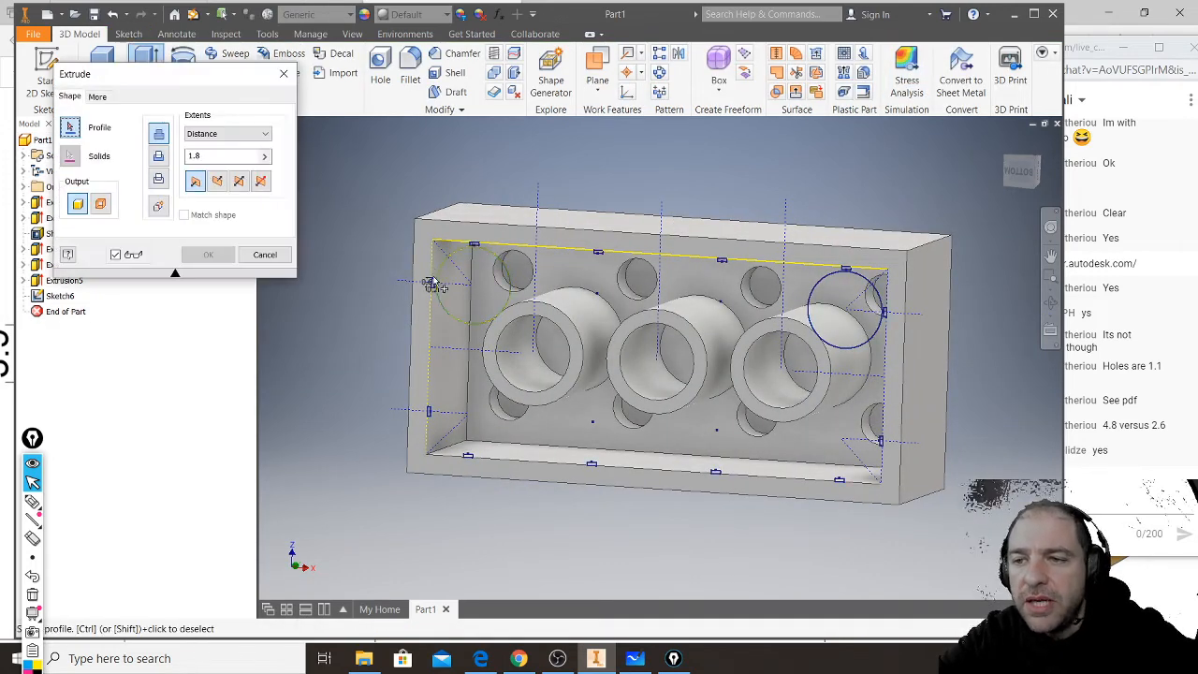
scroll(433, 296, "down", 5)
left_click(430, 296)
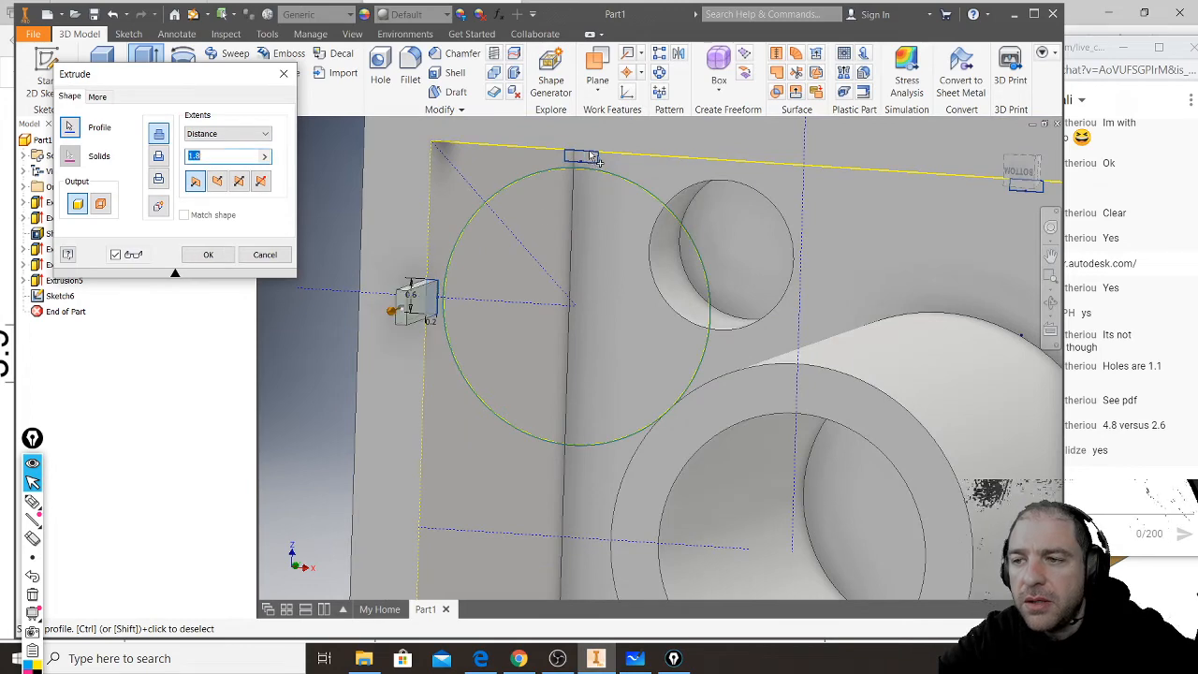
left_click(588, 156)
scroll(592, 268, "up", 5)
scroll(562, 371, "down", 5)
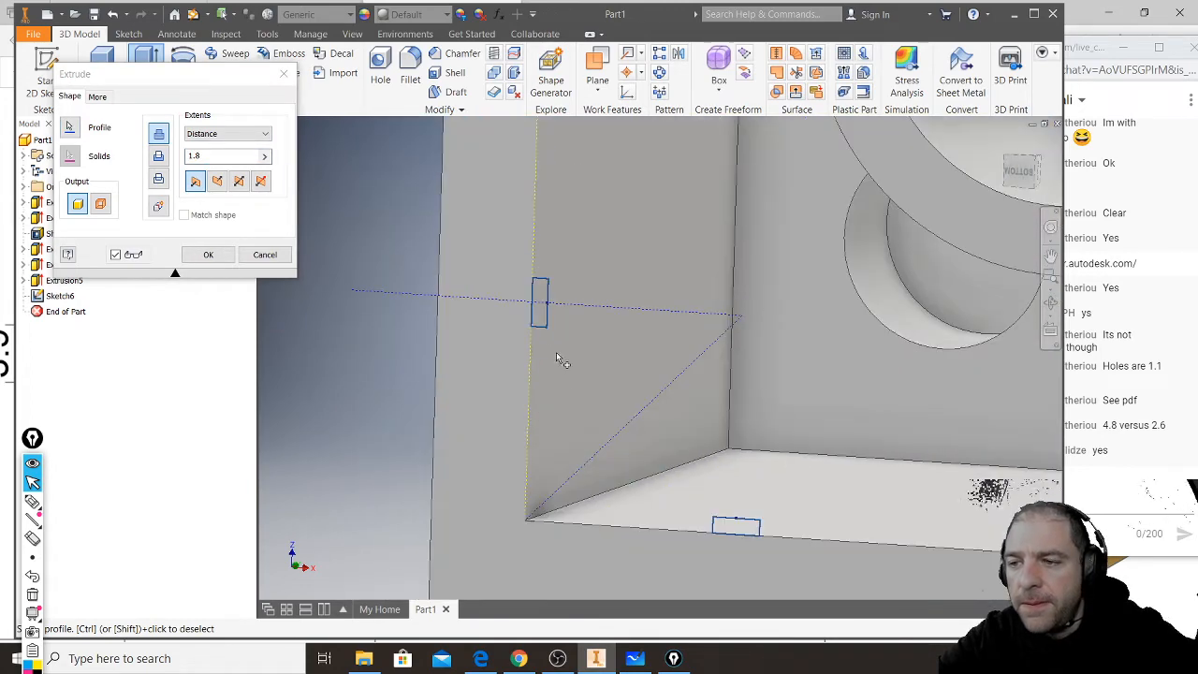
left_click(542, 321)
left_click(739, 530)
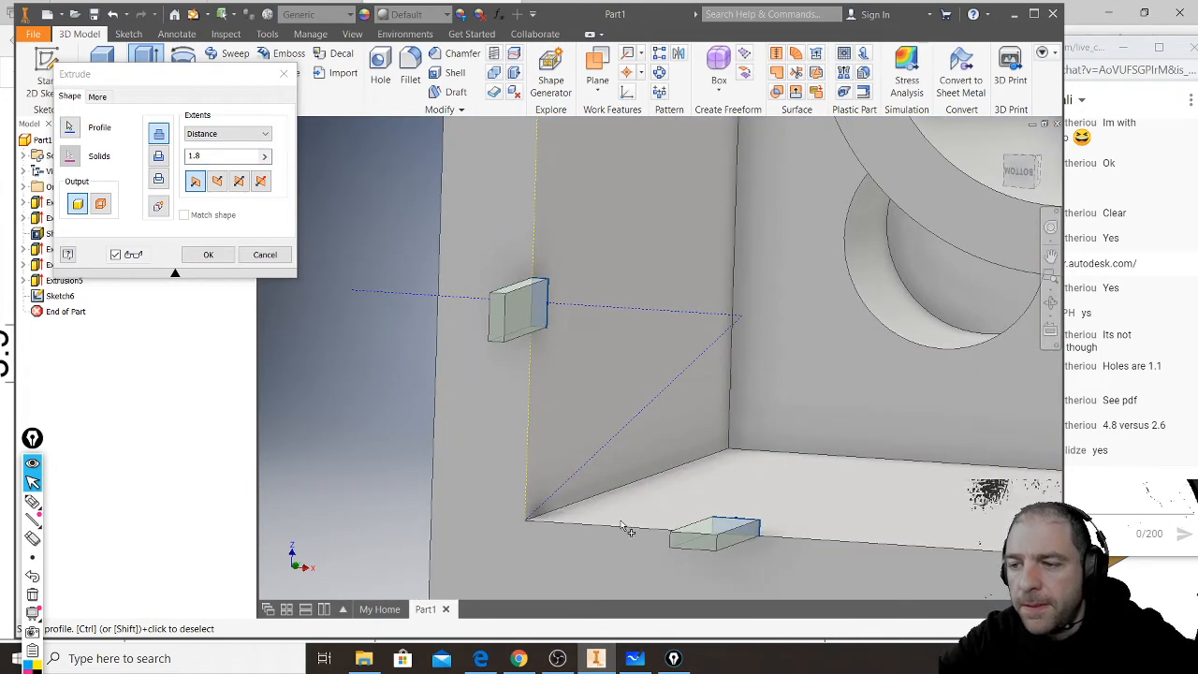
- Add the remaining rib rectangles along both long walls and on the opposite short wall to the extrusion profile
scroll(711, 525, "up", 5)
scroll(735, 502, "down", 4)
scroll(686, 485, "up", 2)
scroll(684, 484, "up", 4)
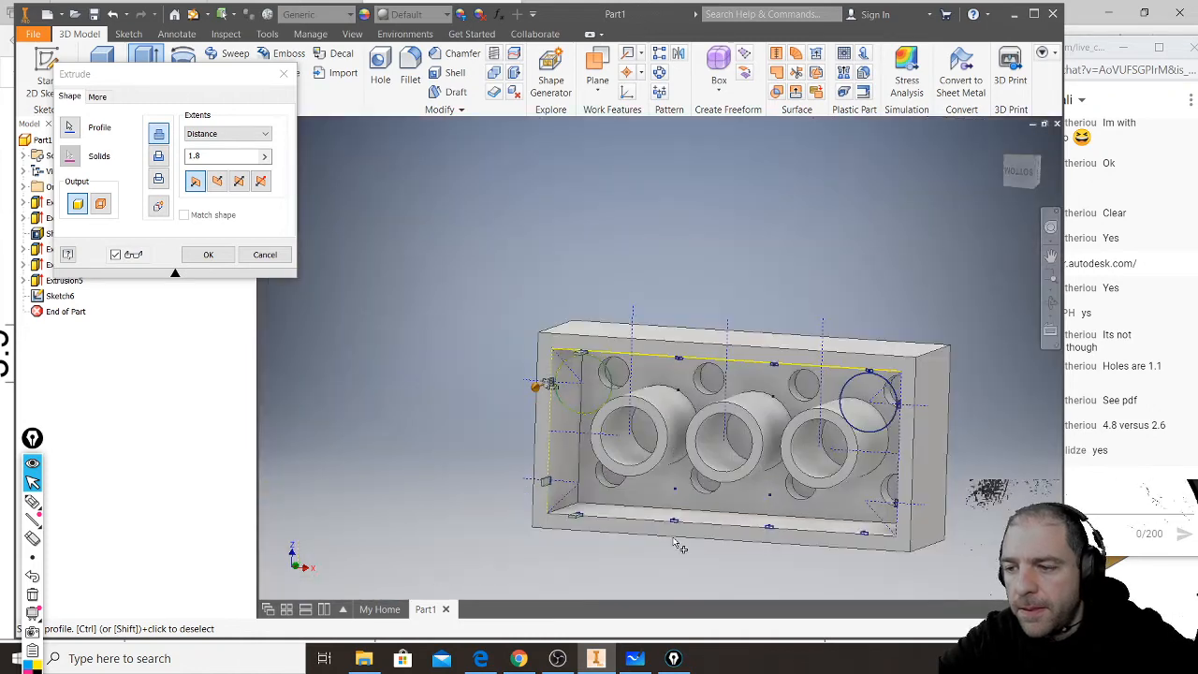
scroll(680, 548, "down", 5)
left_click(678, 508)
left_click(858, 518)
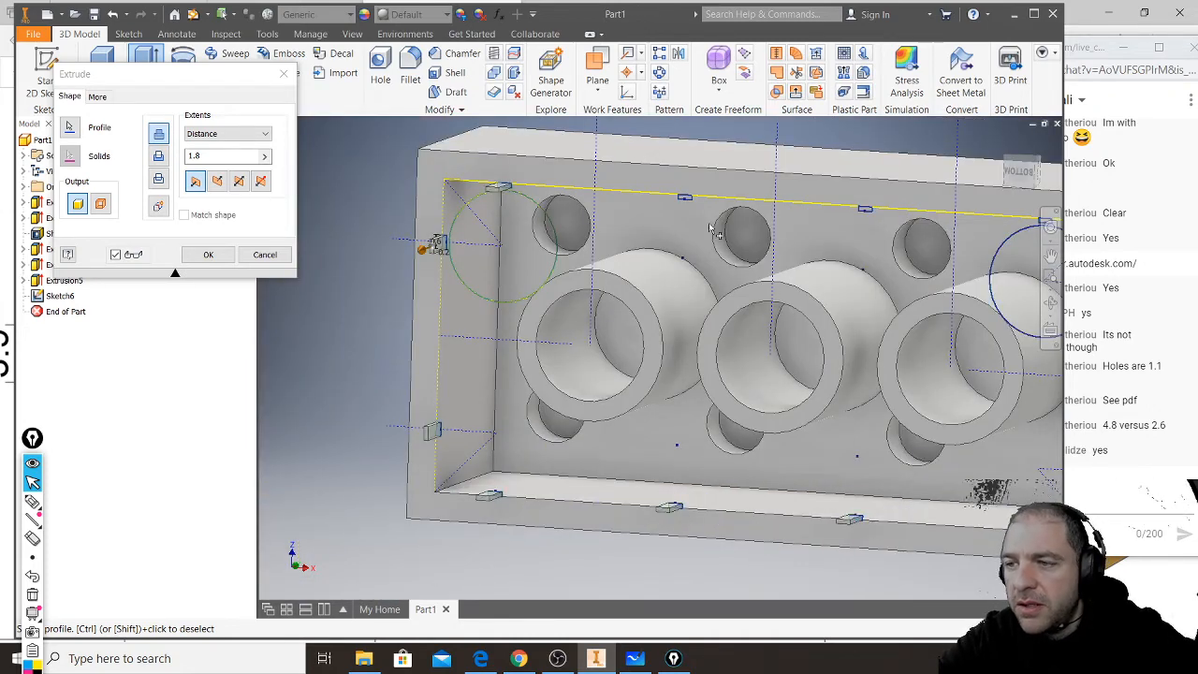
left_click(686, 202)
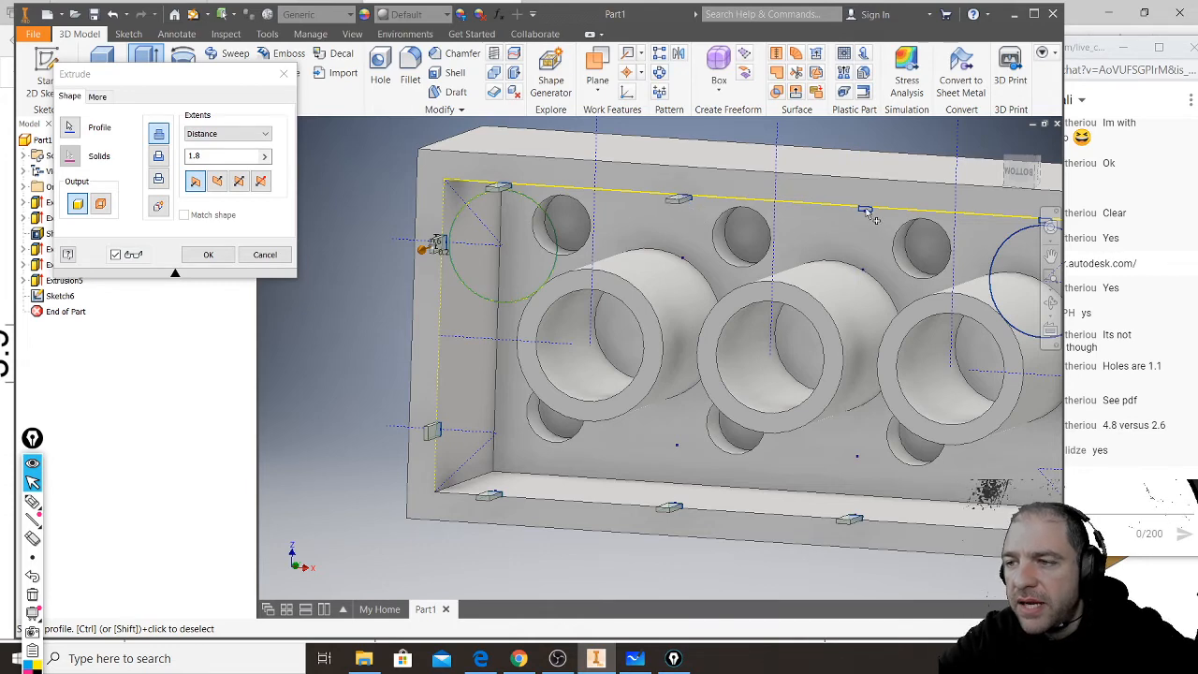
scroll(869, 215, "up", 5)
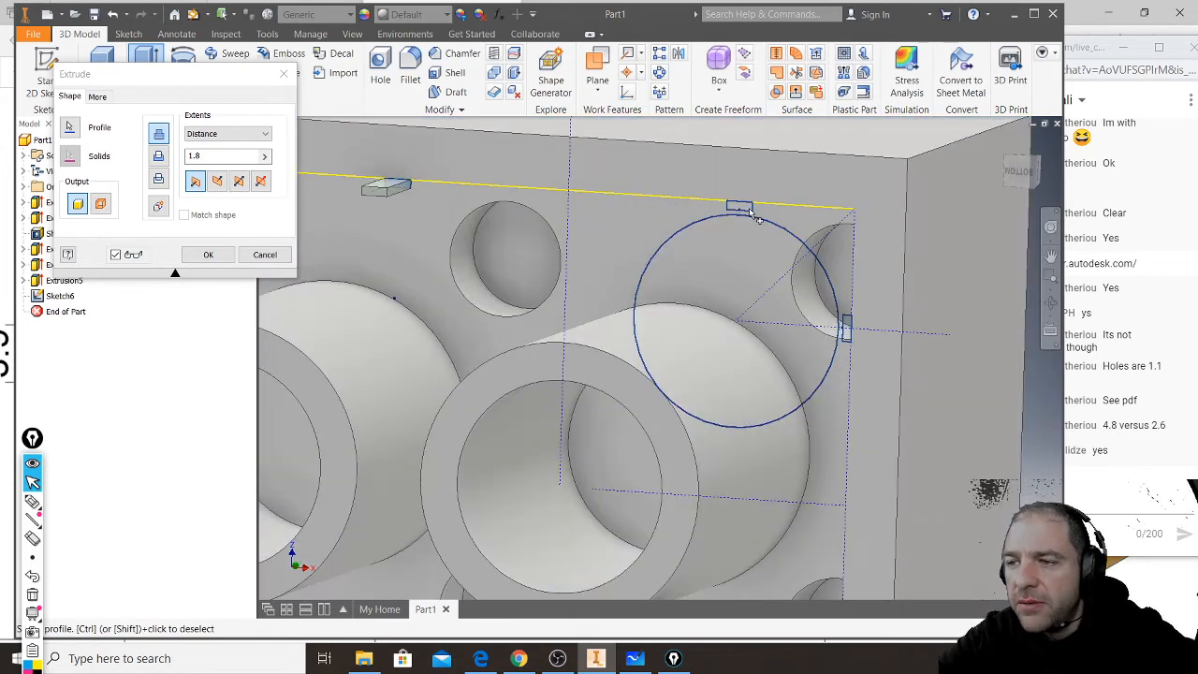
left_click(755, 214)
left_click(847, 324)
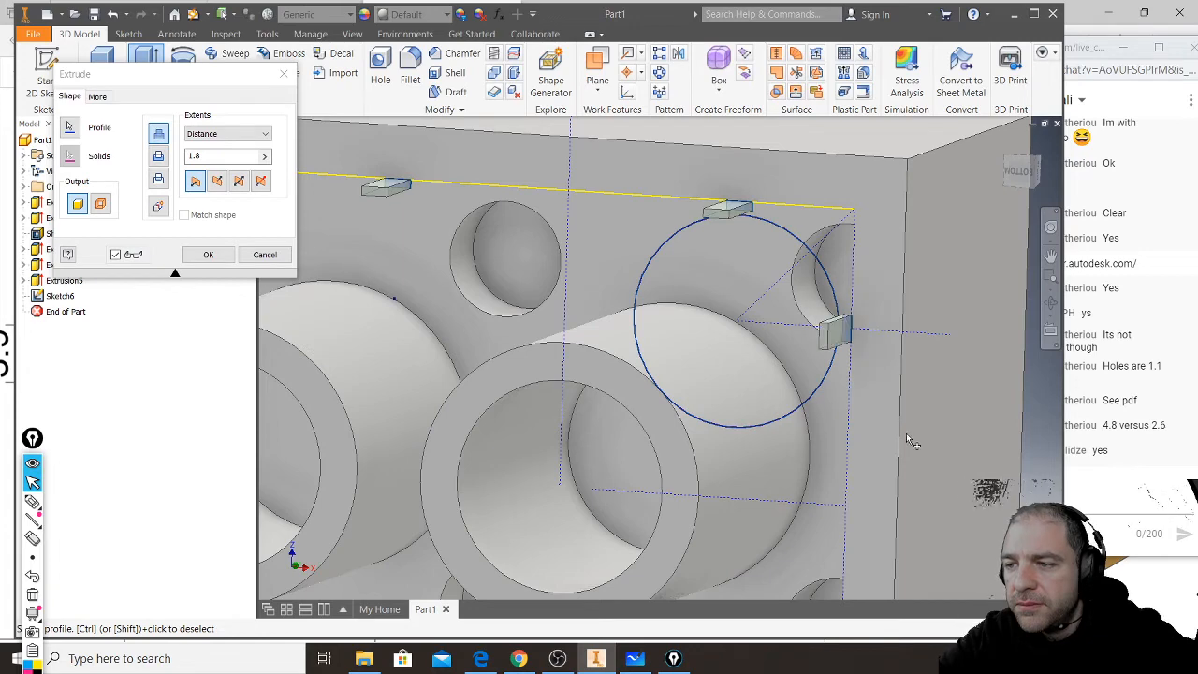
middle_click_drag(889, 553, 878, 215)
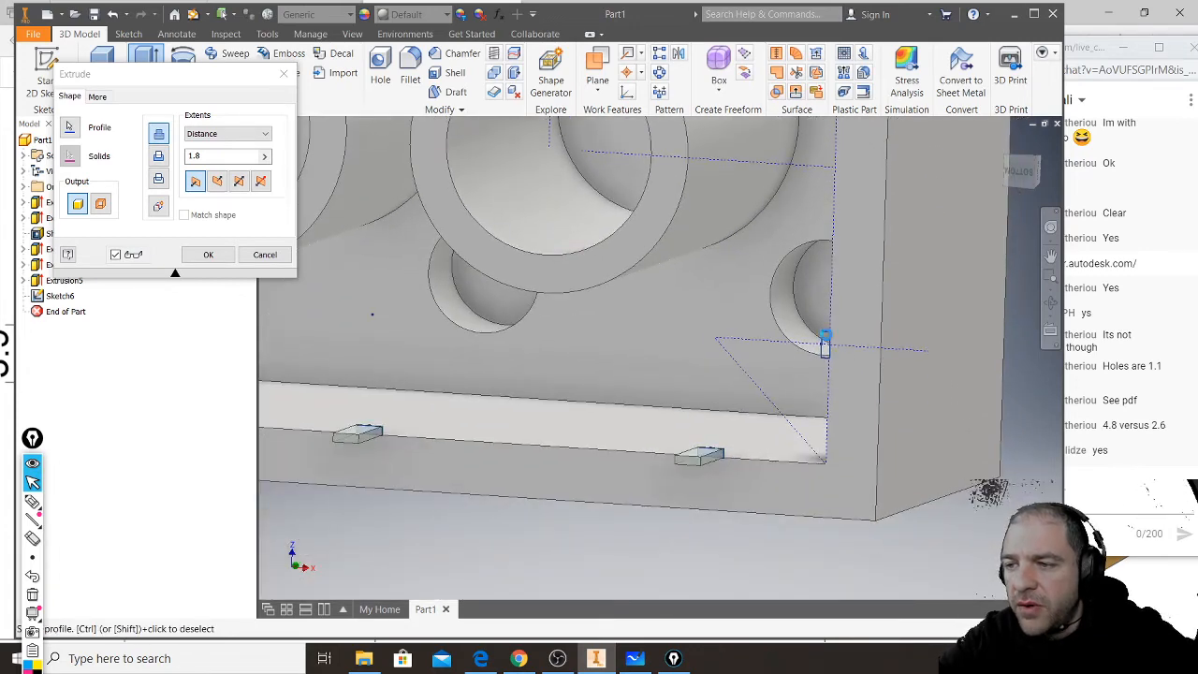
scroll(824, 343, "up", 5)
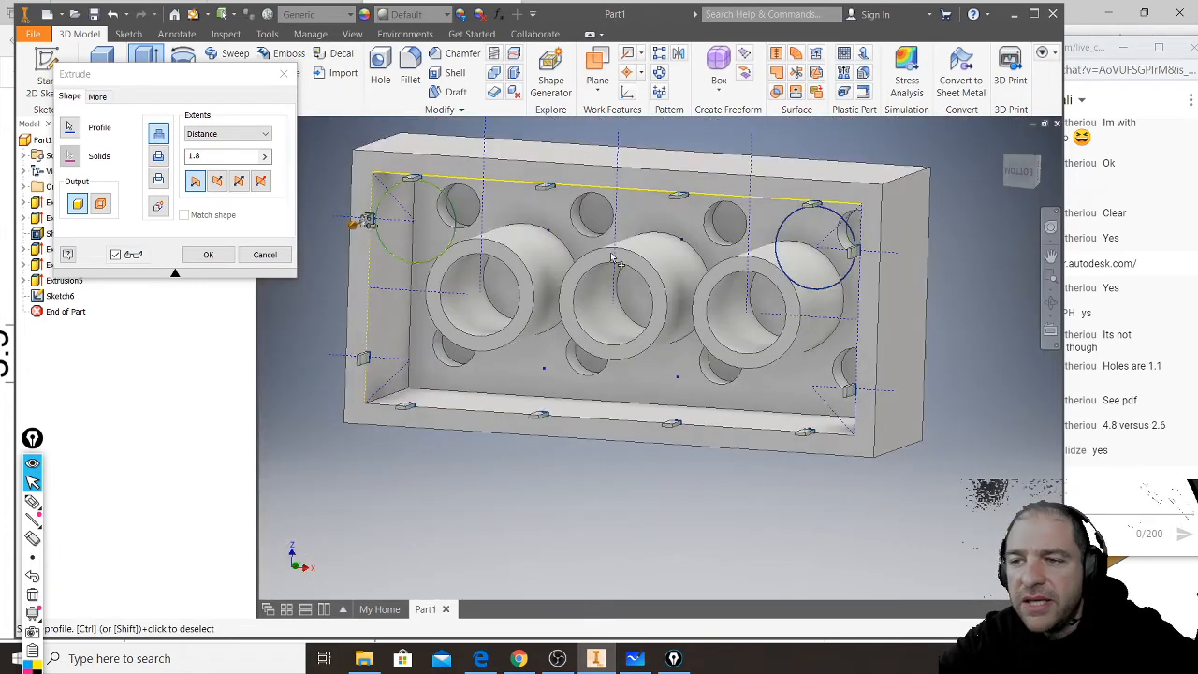
- Extrude the selected rib profiles with the To extent, ending at the brick's inner floor face
left_click(265, 135)
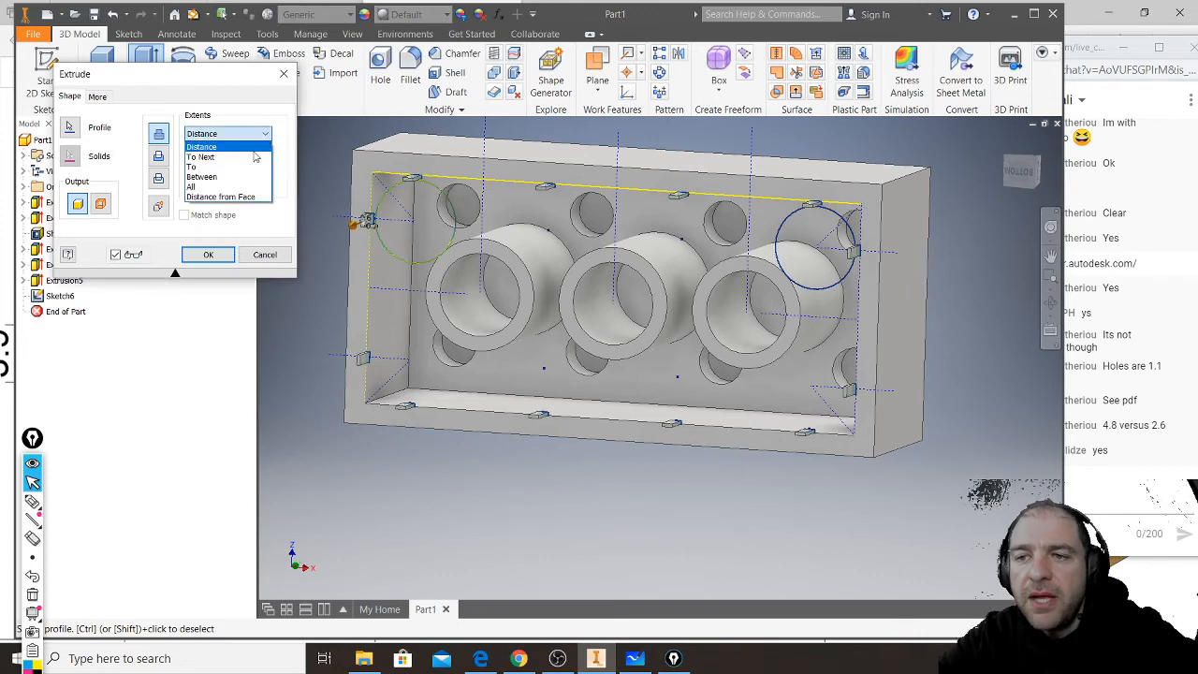
left_click(253, 163)
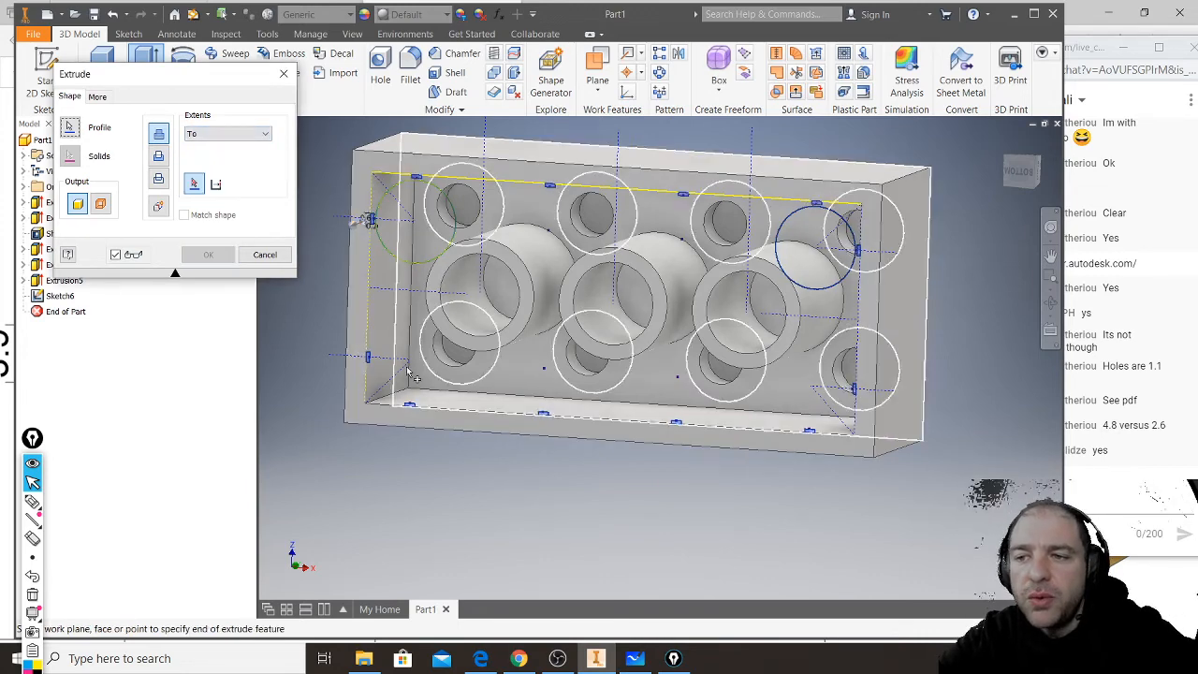
left_click(460, 381)
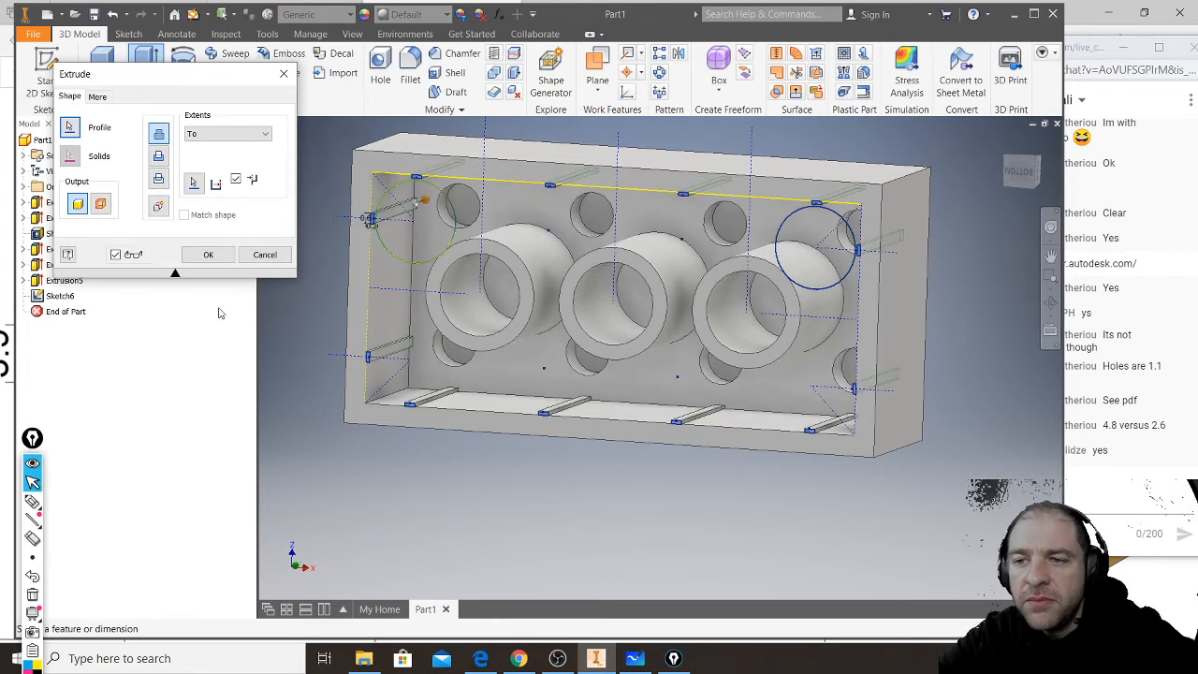
left_click(208, 254)
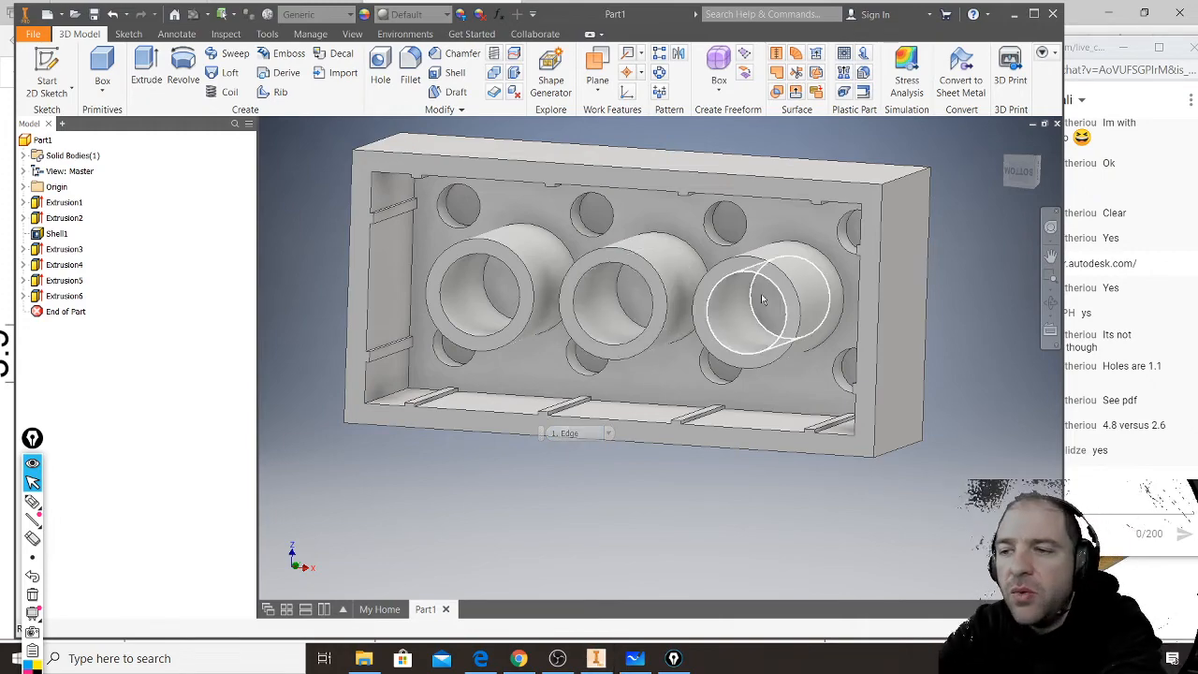
mouse_move(647, 396)
middle_mouse_down("shift")
mouse_move(680, 380)
mouse_move(669, 397)
middle_mouse_up("shift")
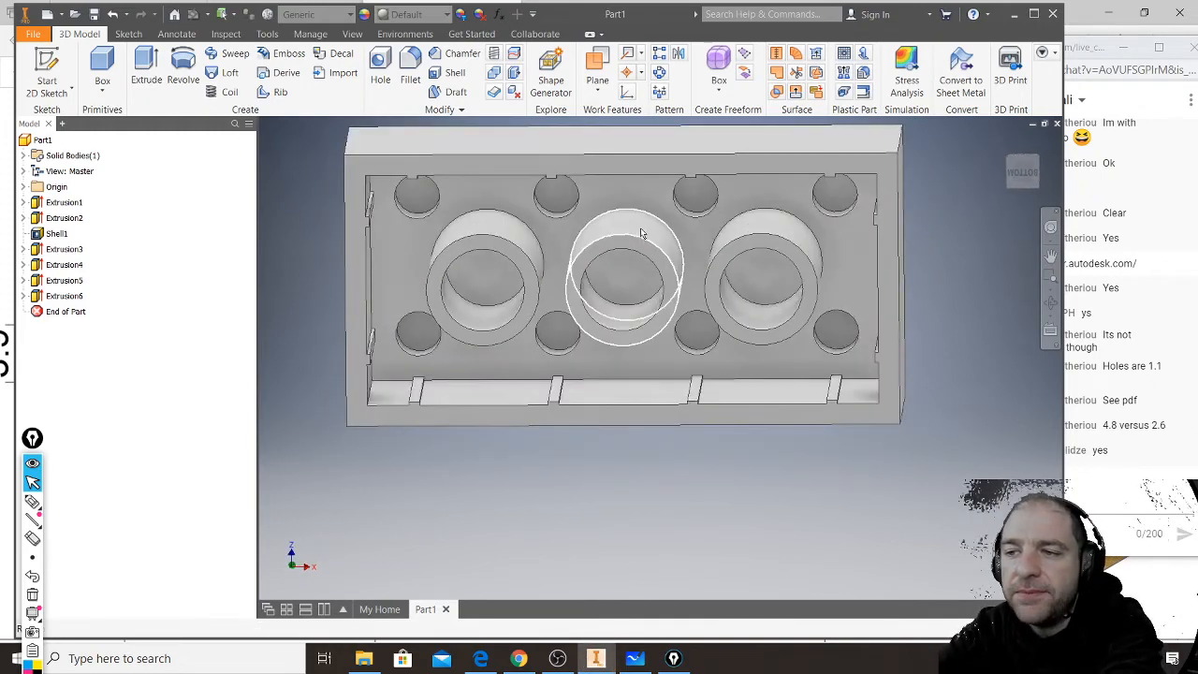
middle_click_drag(644, 240, 637, 209, "shift")
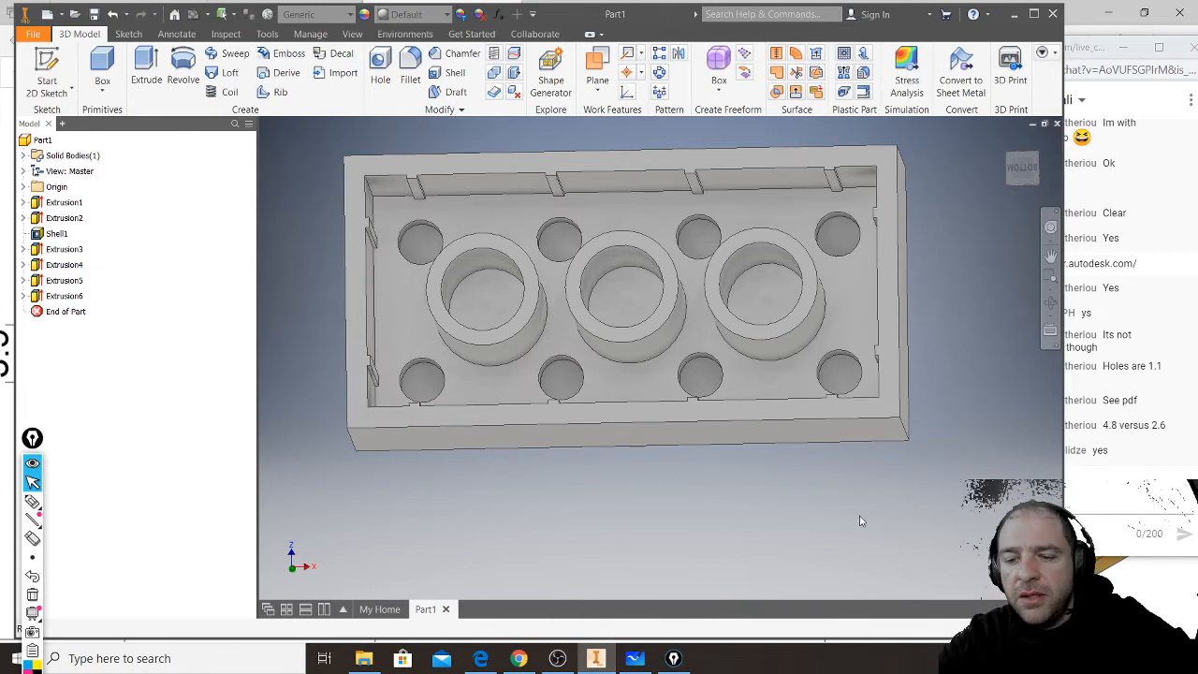
middle_click_drag(784, 484, 703, 421, "shift")
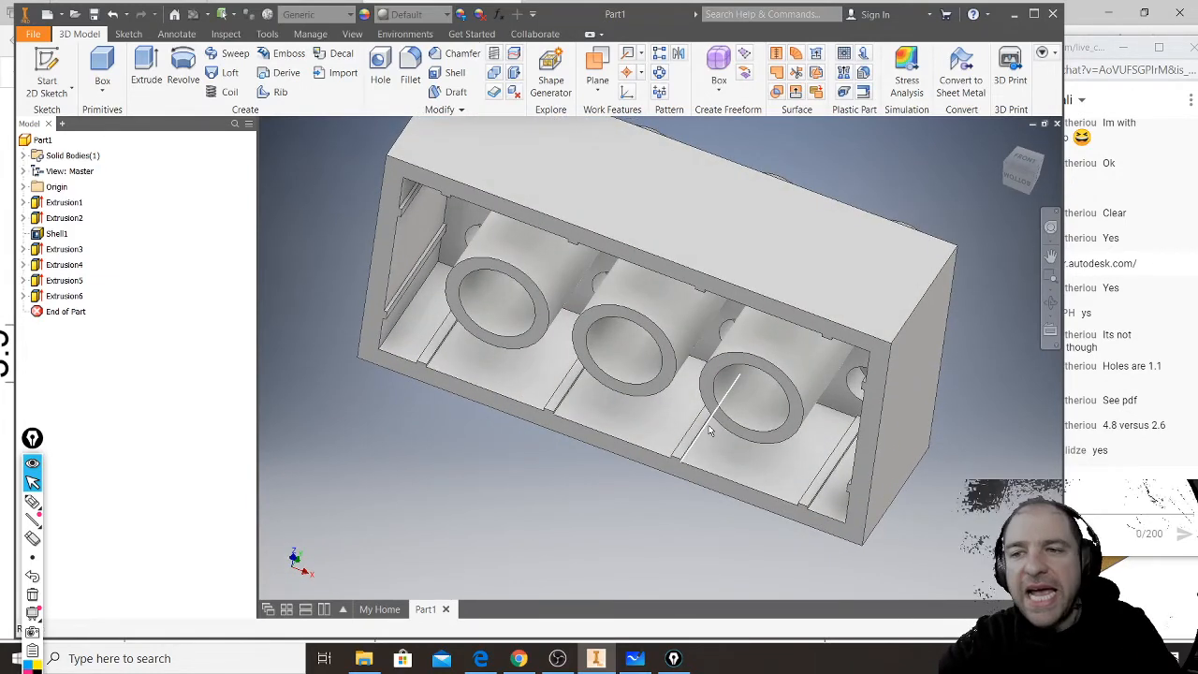
mouse_move(731, 448)
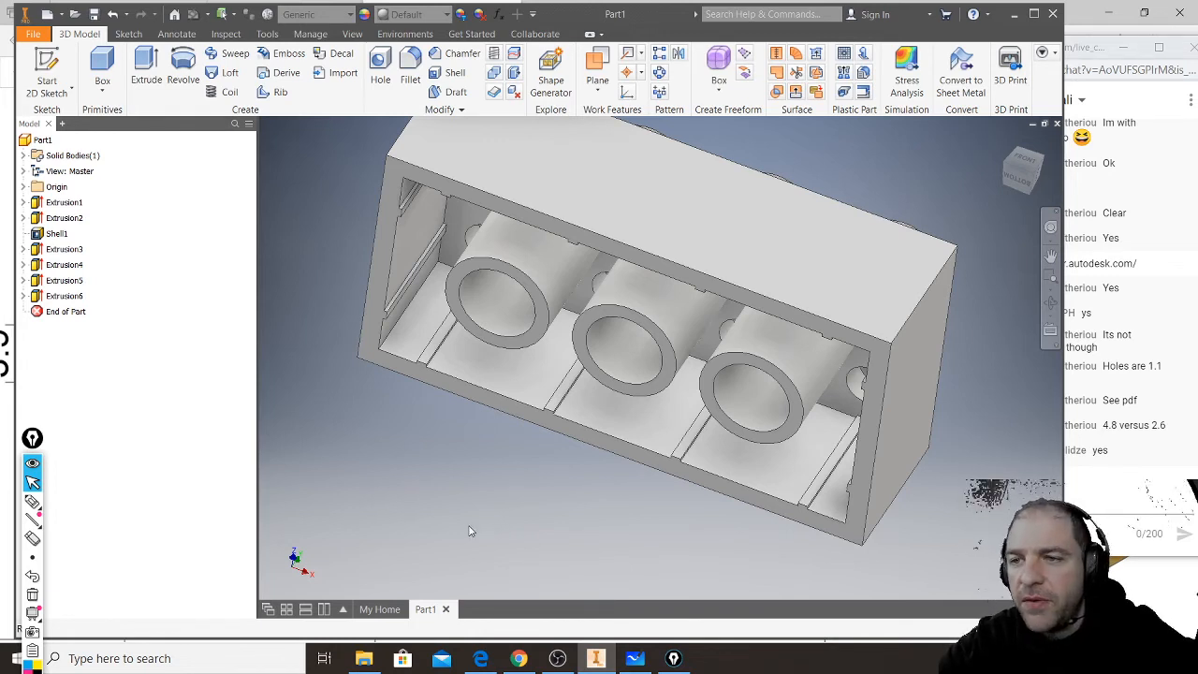
- Save the part as "live 2x4 brick" in the SCHOOL folder
left_click(94, 14)
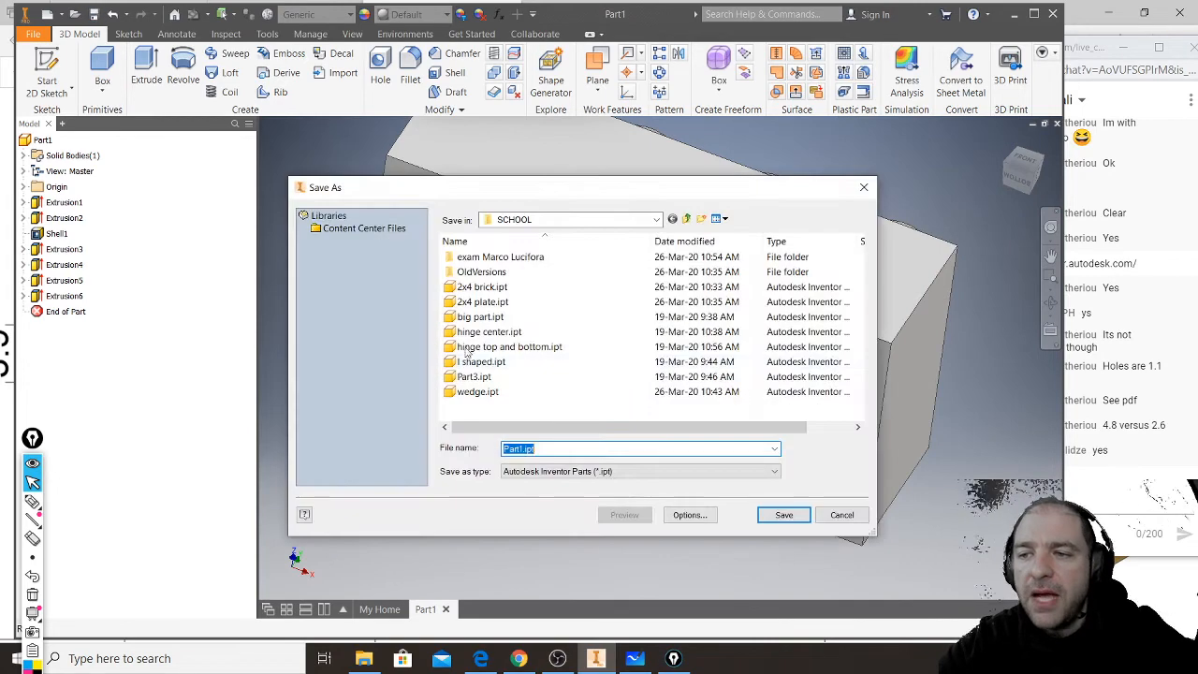
double_click(554, 451)
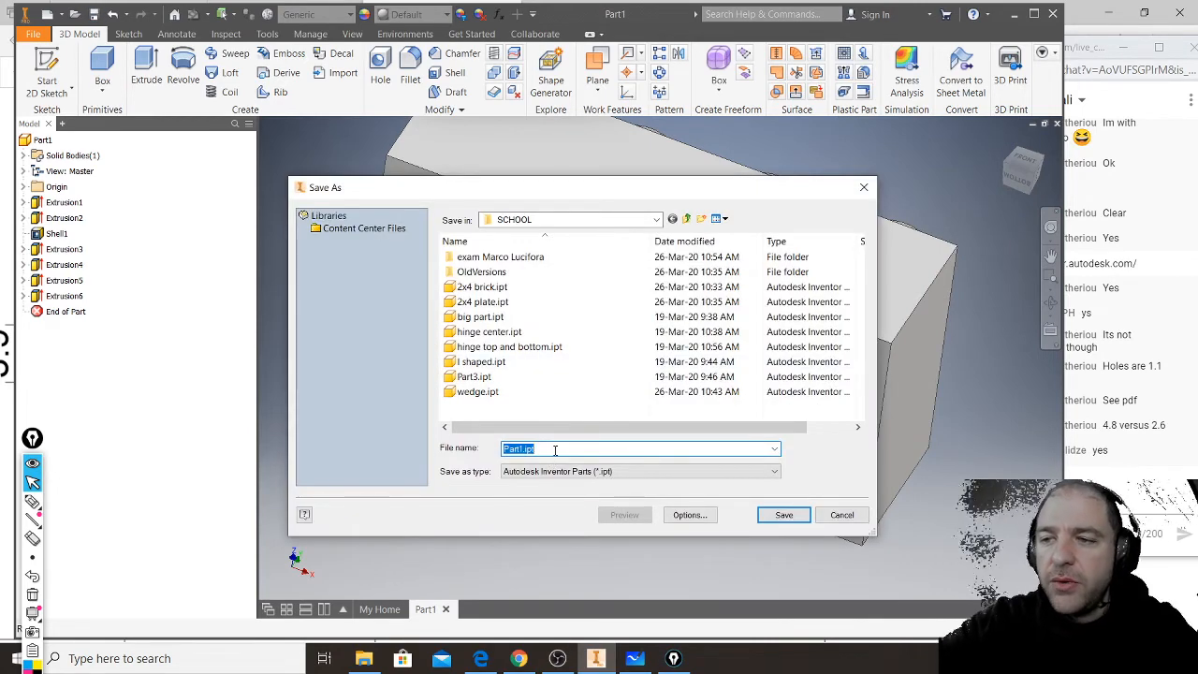
type("live 2x4 brick")
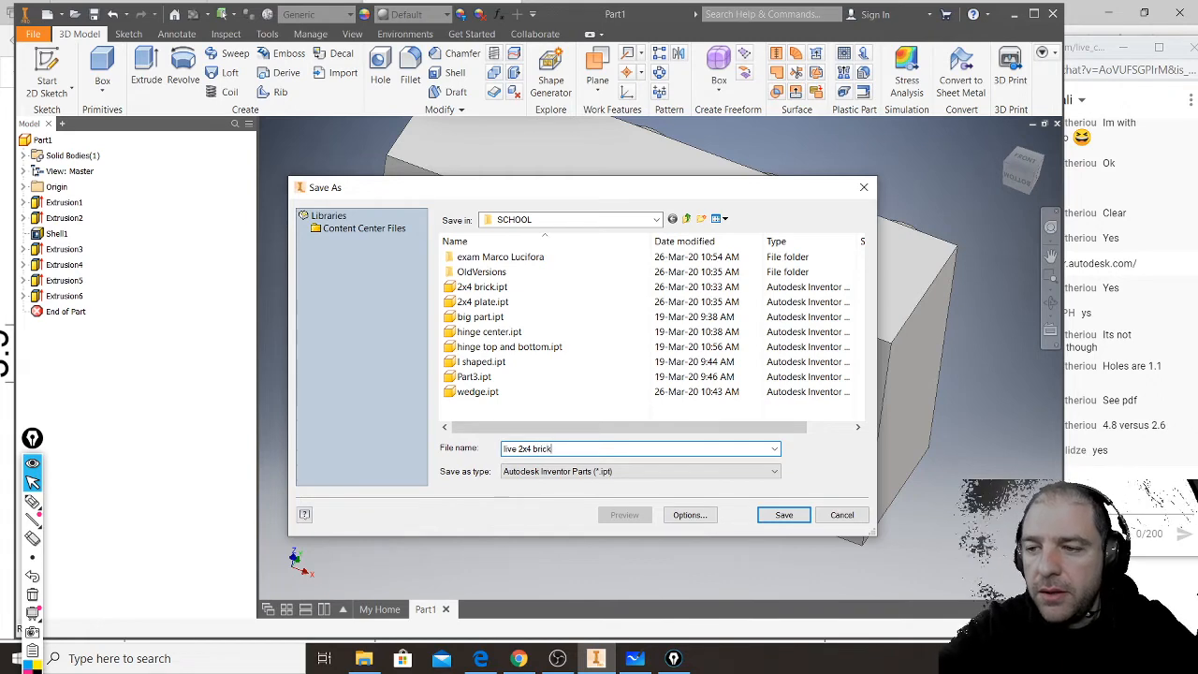
left_click(784, 517)
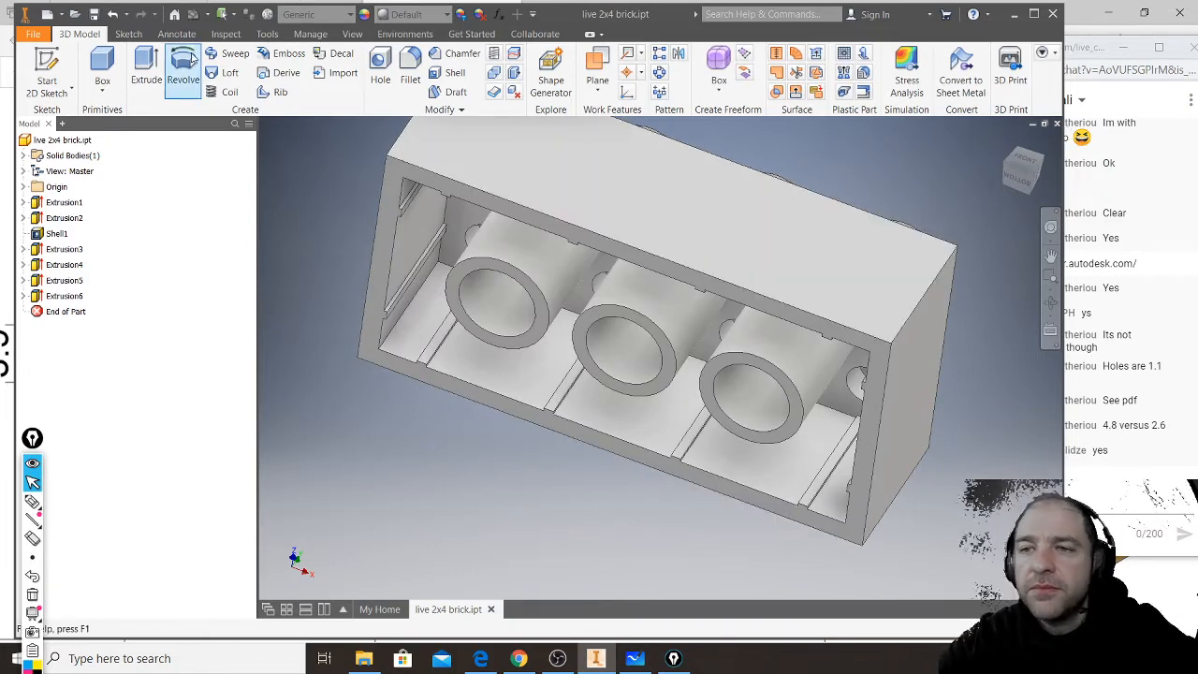
- Save the brick under the new name "live 2x4 plate" in the SCHOOL folder
left_click(37, 36)
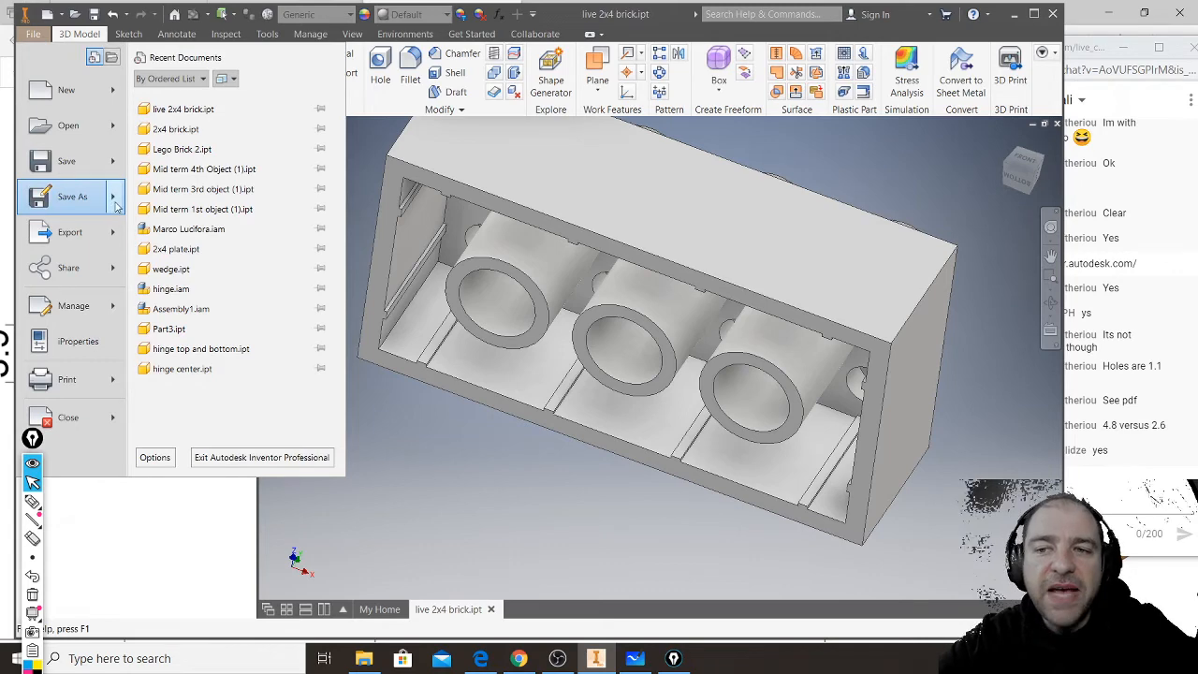
left_click(84, 205)
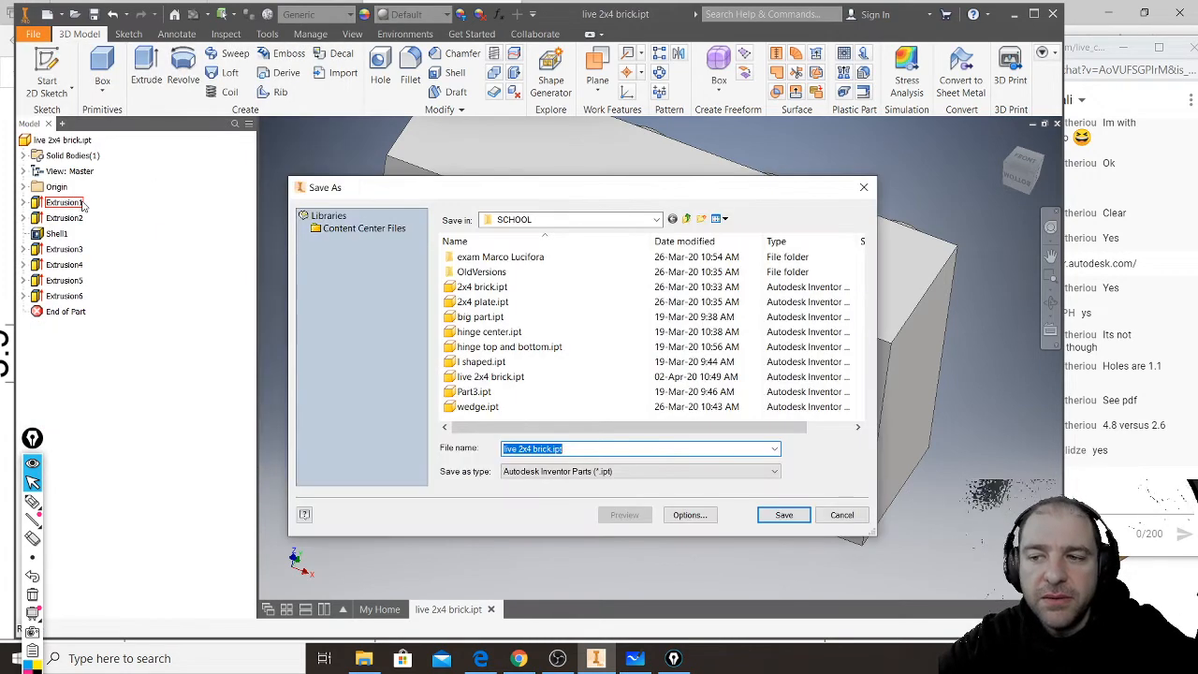
left_click(546, 454)
double_click(546, 453)
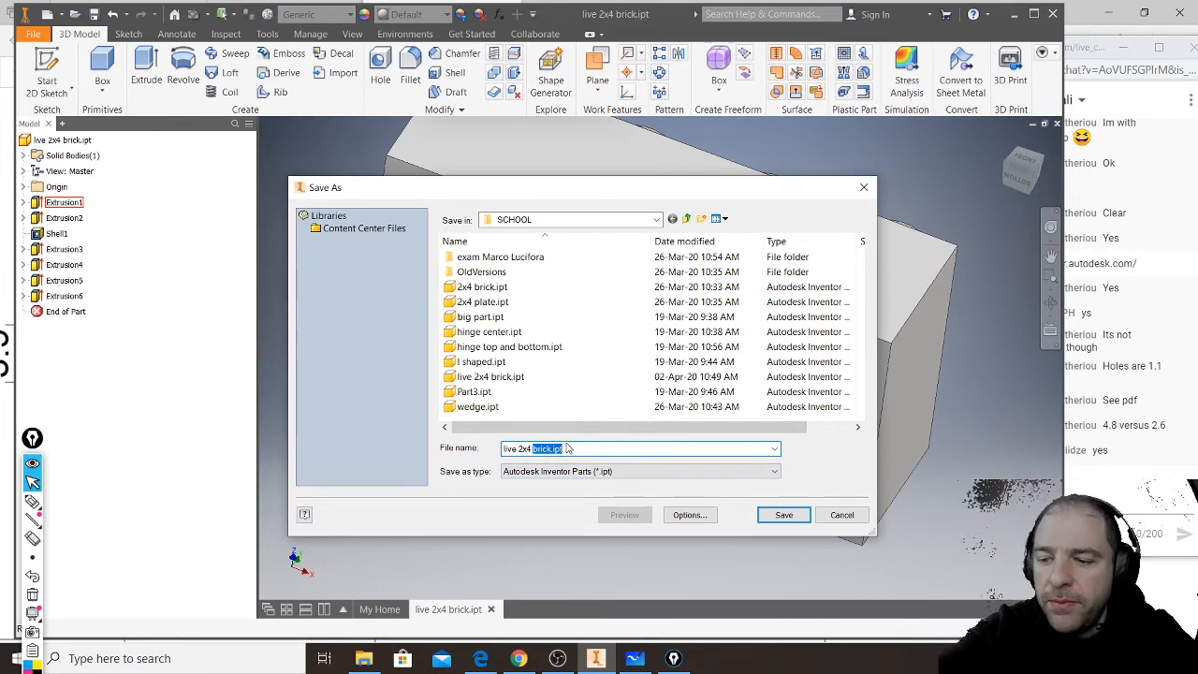
type("plate")
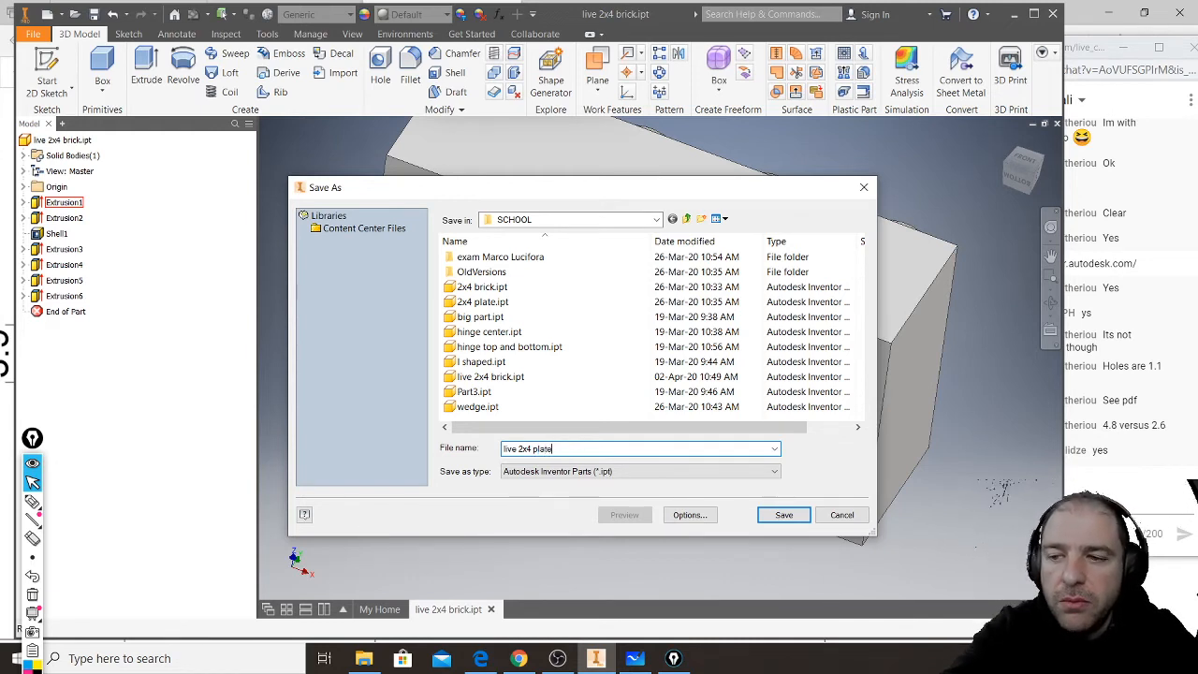
left_click(784, 515)
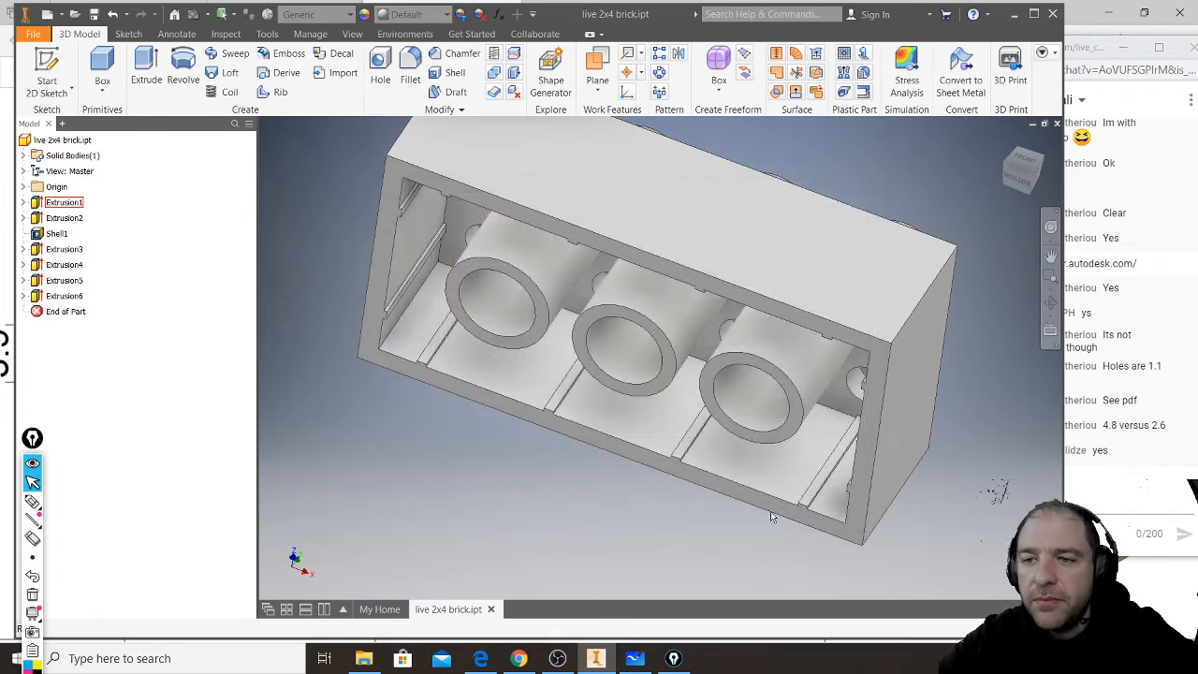
- Delete the wall rib extrusion from the plate copy together with its consumed sketch
key("F6")
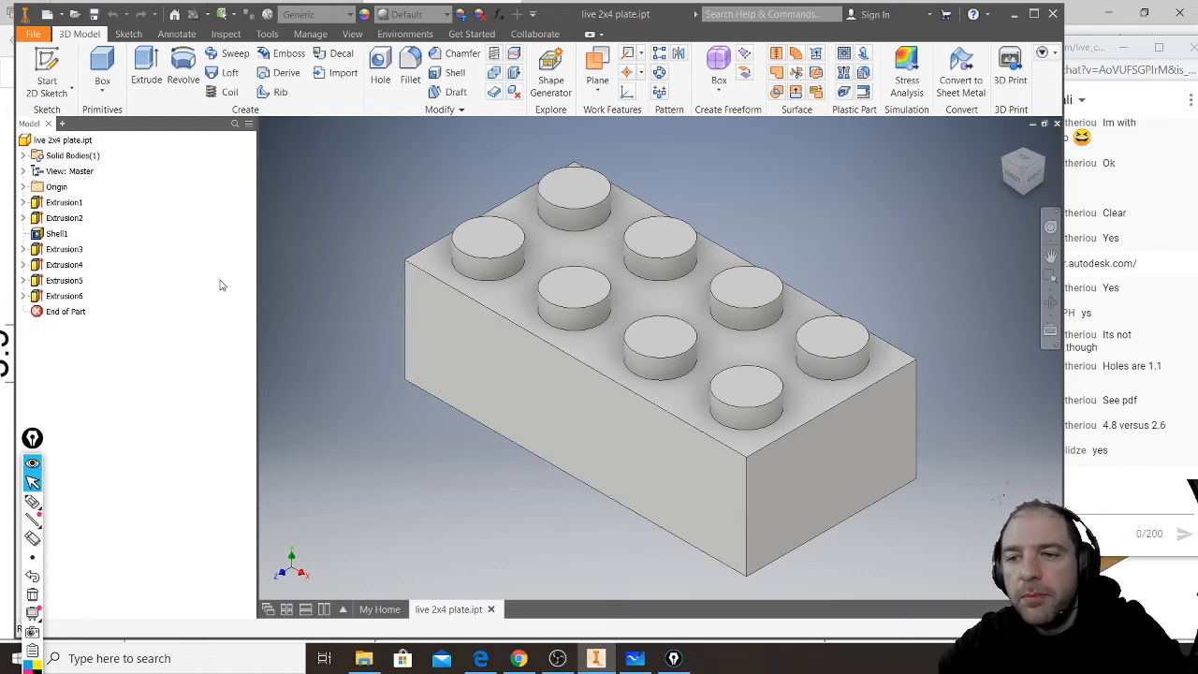
middle_click_drag(620, 455, 642, 347, "shift")
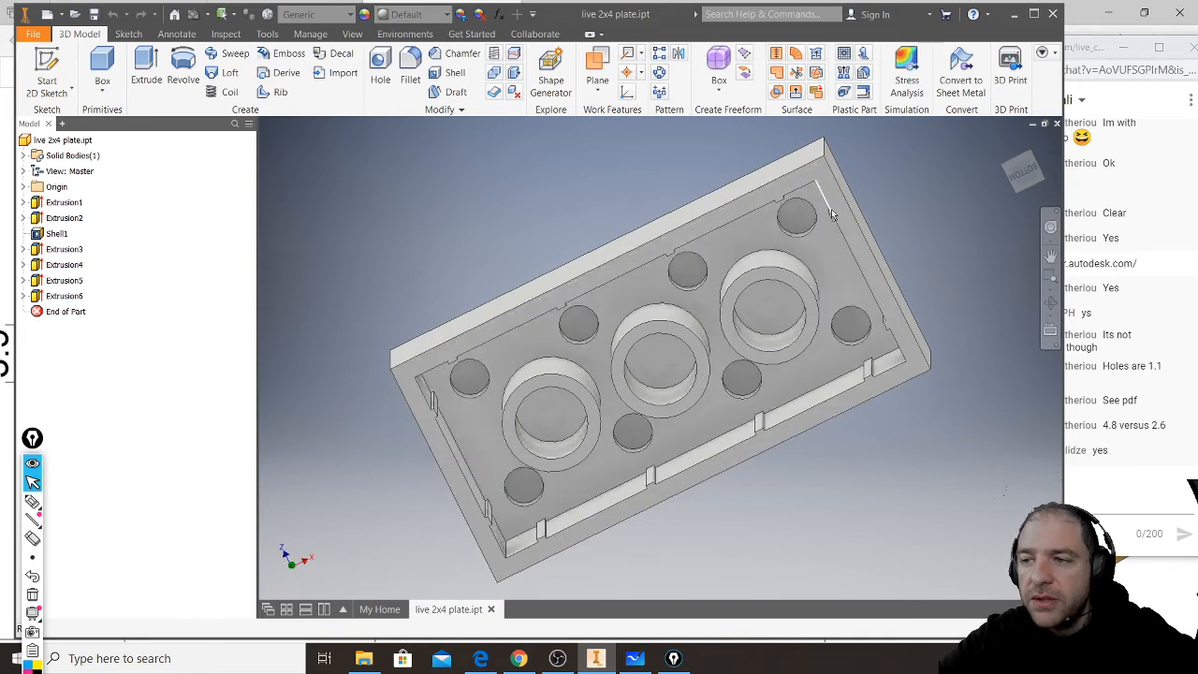
left_click(39, 298)
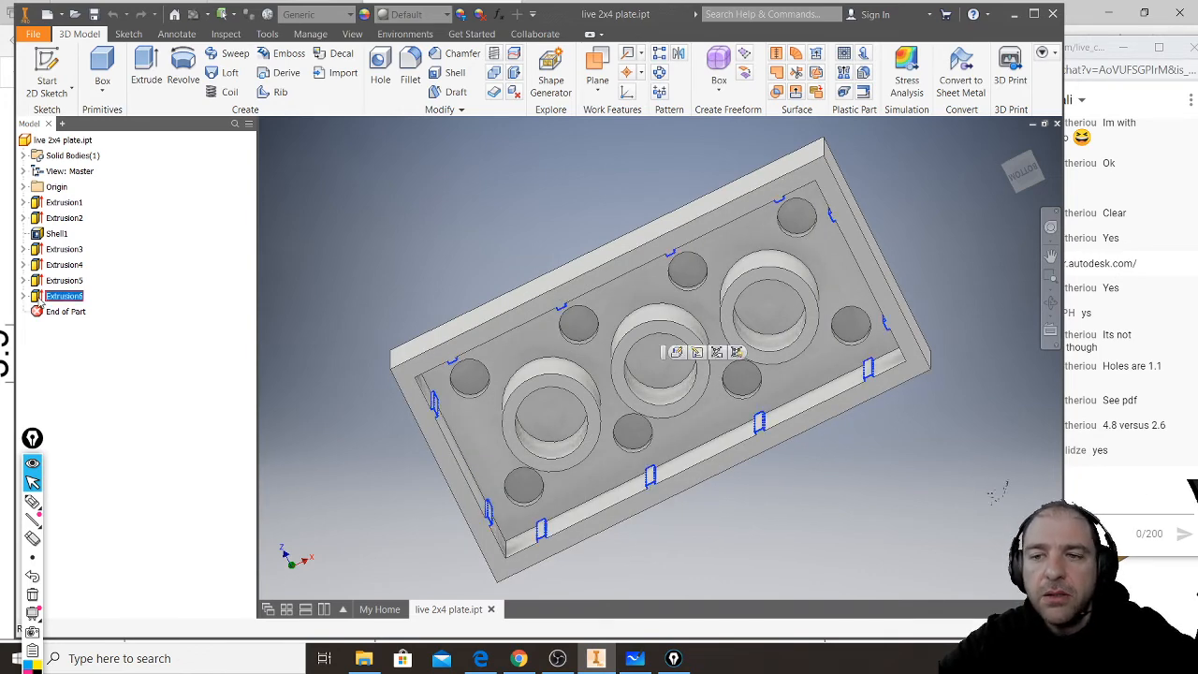
right_click(41, 301)
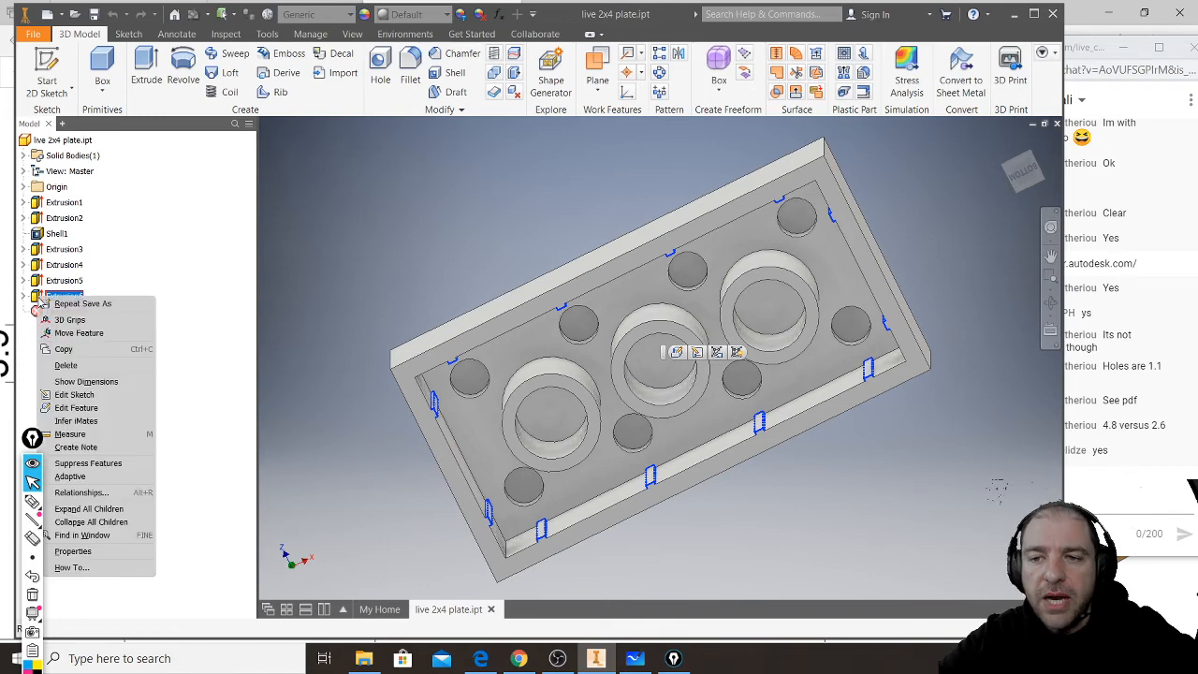
left_click(85, 366)
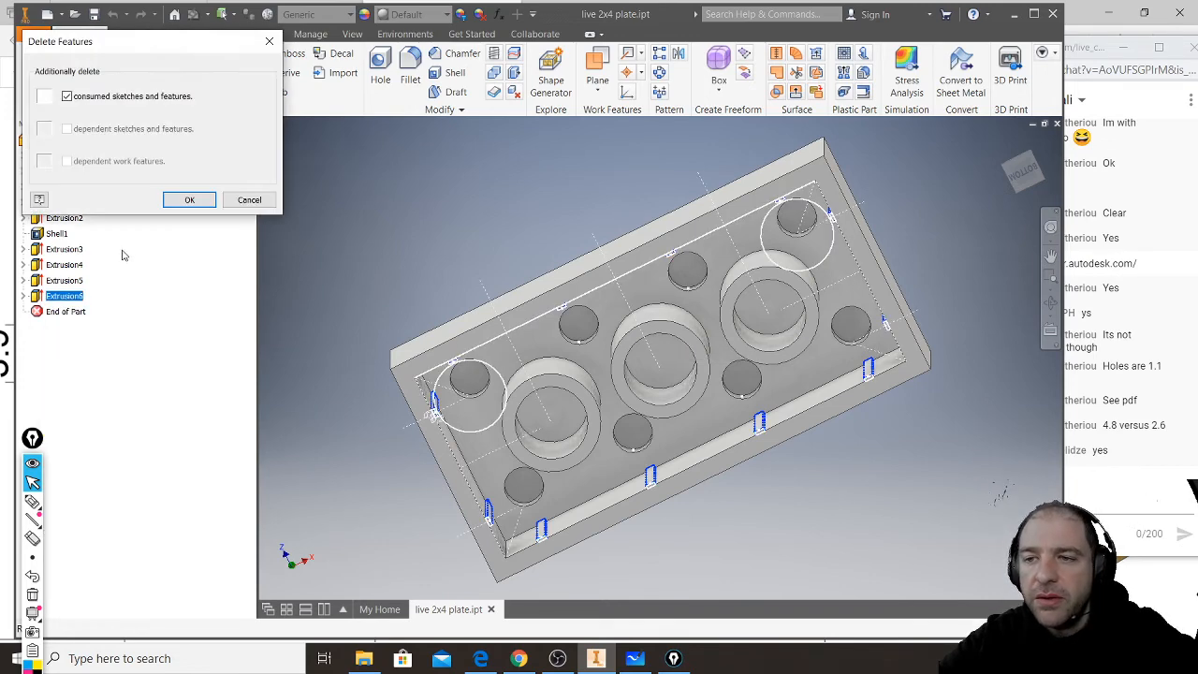
left_click(189, 202)
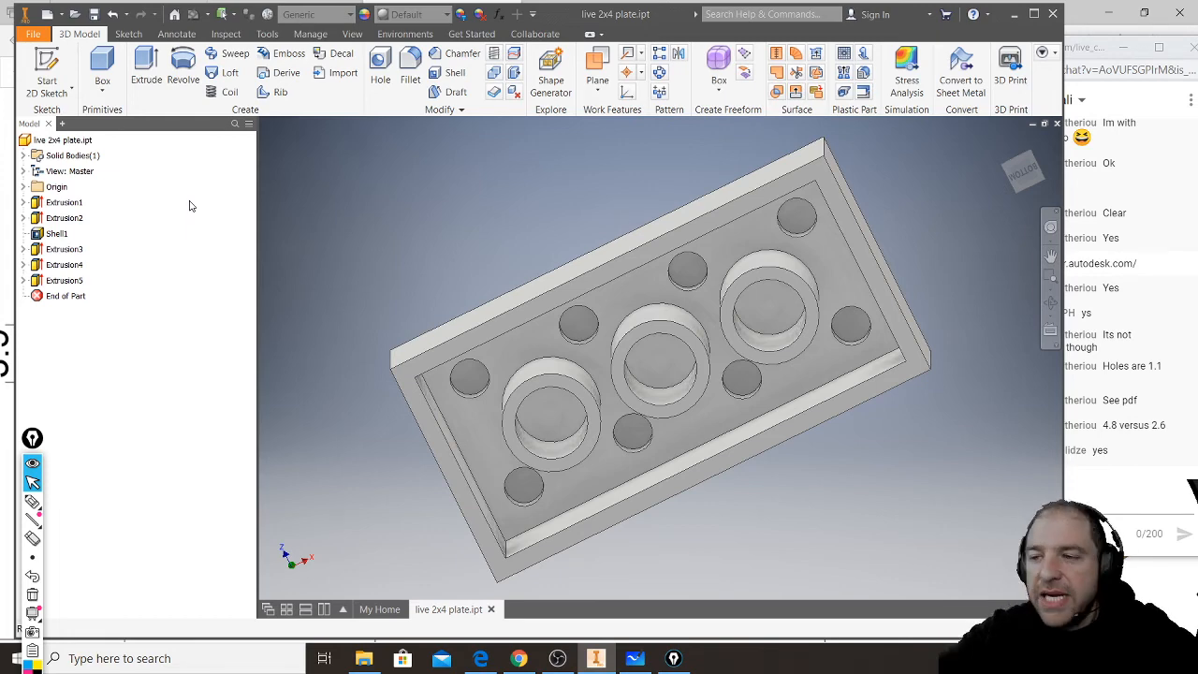
- Annotate the brick's full height on screen with a red double-headed arrow beside its short end, labelled 9,6
middle_click_drag(344, 298, 398, 268, "shift")
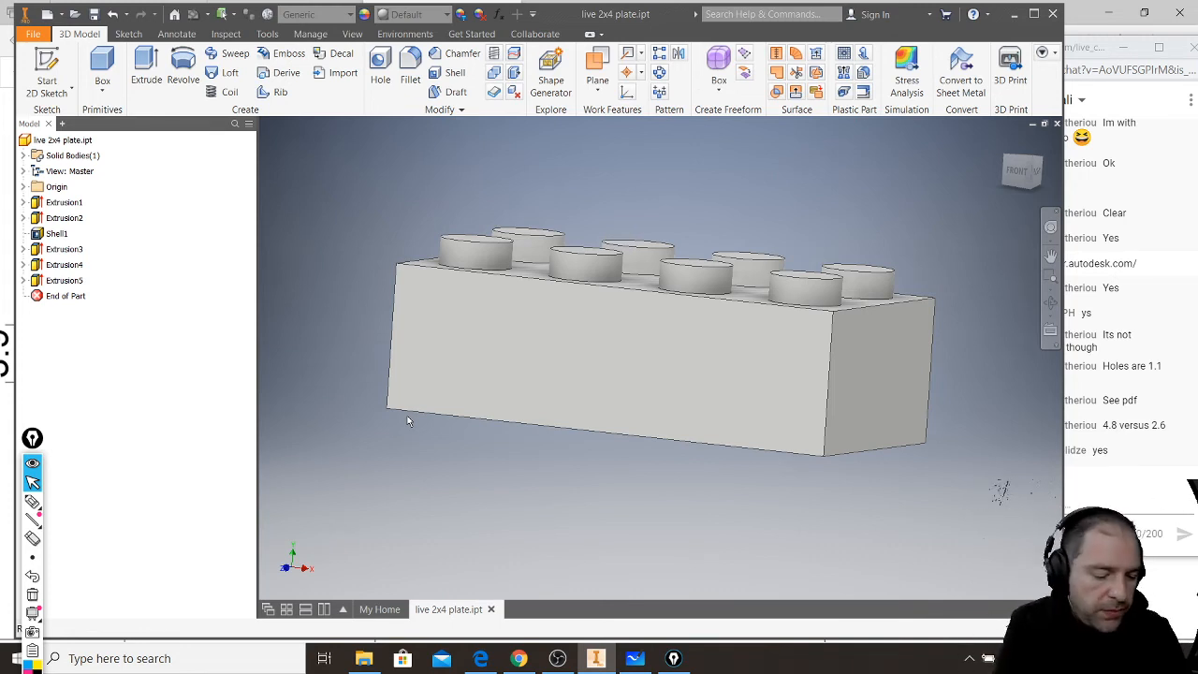
left_click(33, 501)
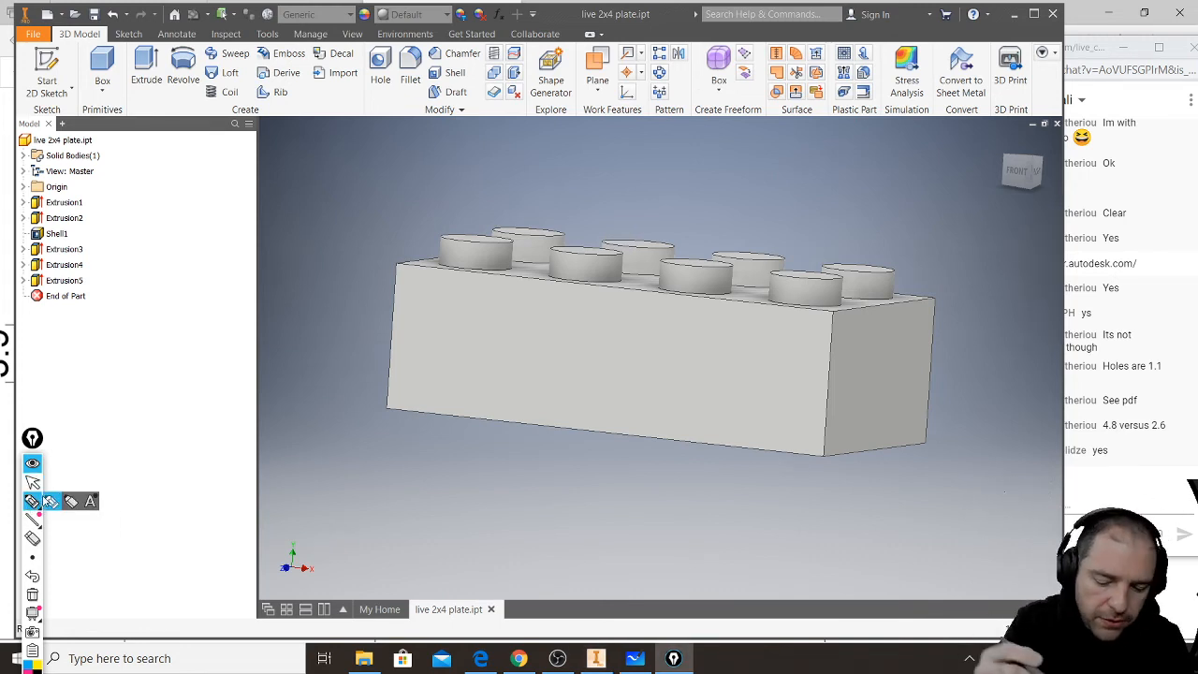
left_click_drag(963, 298, 956, 439)
mouse_move(953, 309)
left_mouse_down()
mouse_move(972, 307)
mouse_move(998, 345)
left_mouse_up()
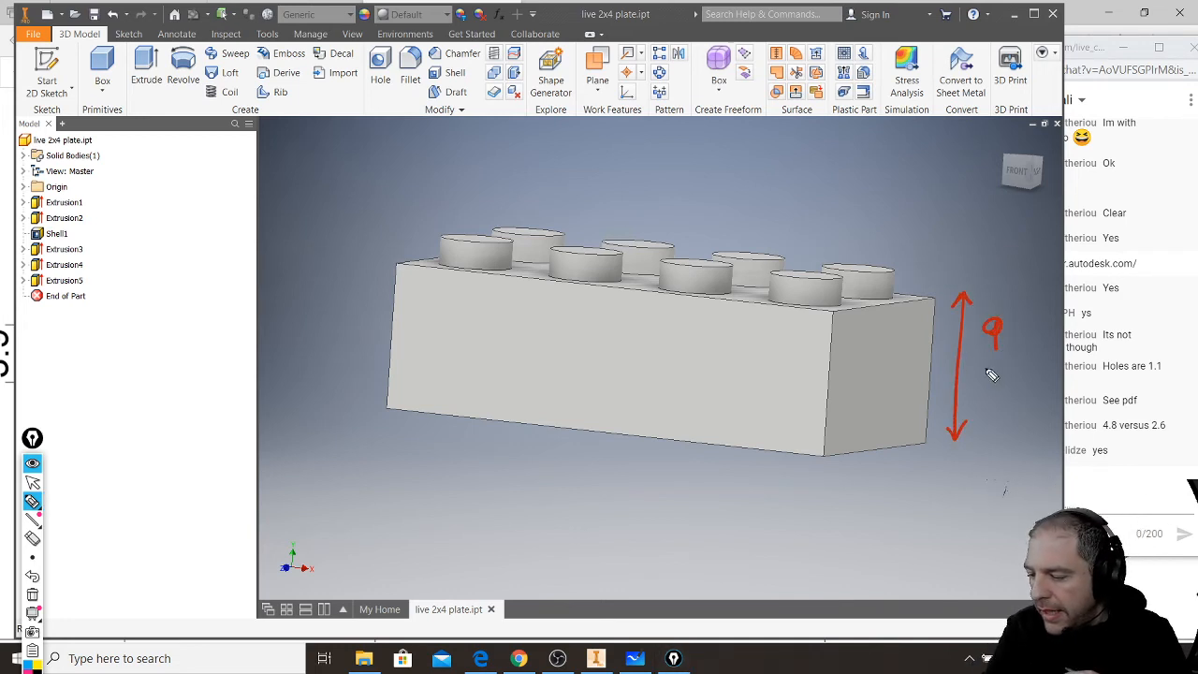
mouse_move(1012, 341)
left_mouse_down()
mouse_move(1009, 355)
mouse_move(1034, 345)
left_mouse_up()
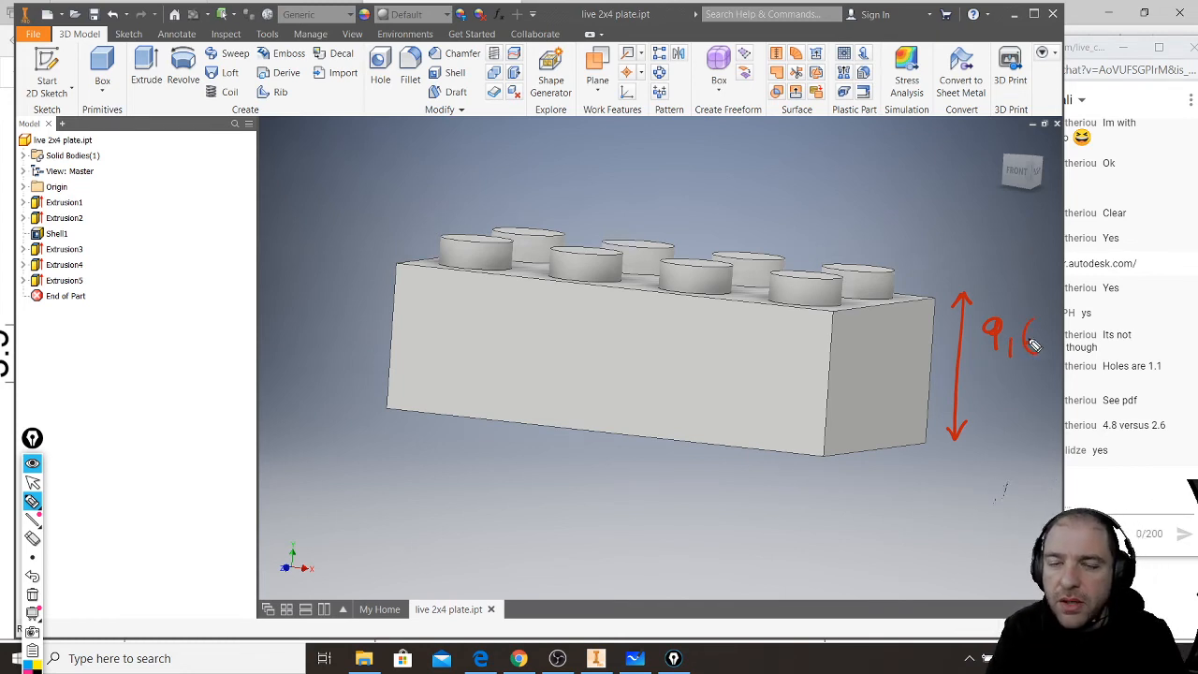
left_click_drag(1034, 345, 1029, 352)
- Mark the plate height on the brick's front corner with a short red double-headed arrow labelled 3,2
mouse_move(833, 314)
left_mouse_down()
mouse_move(832, 353)
mouse_move(843, 335)
mouse_move(833, 309)
mouse_move(842, 320)
left_mouse_up()
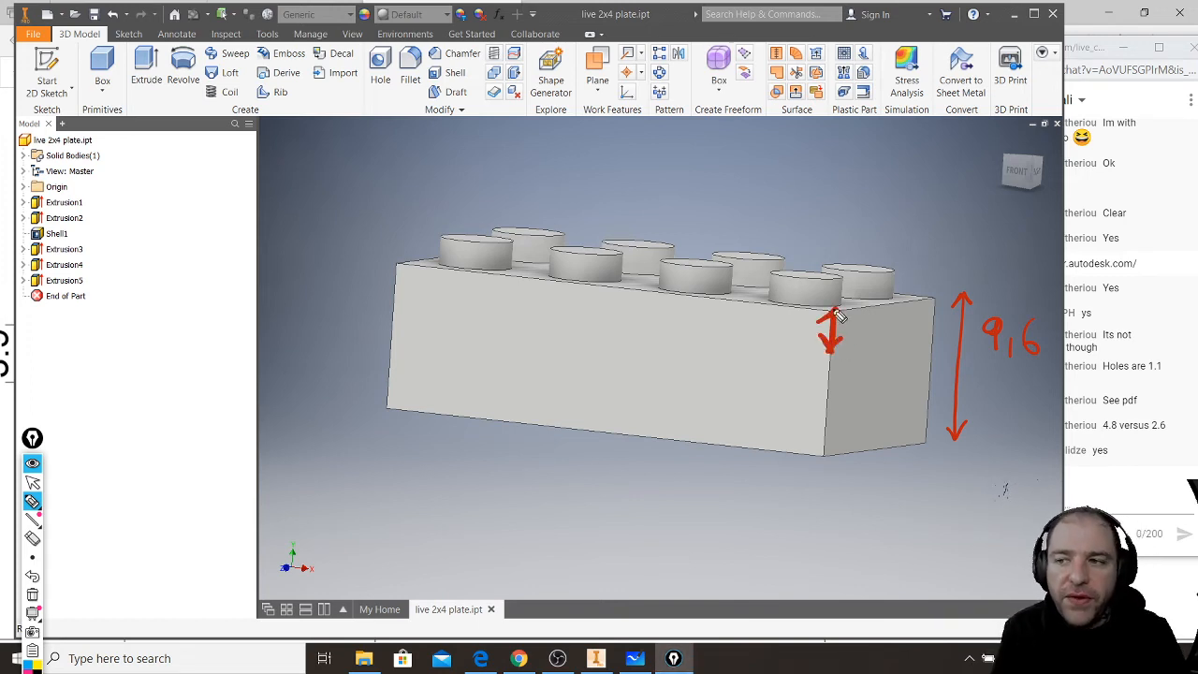
mouse_move(773, 378)
left_mouse_down()
mouse_move(768, 412)
mouse_move(795, 420)
left_mouse_up()
left_click_drag(822, 380, 815, 391)
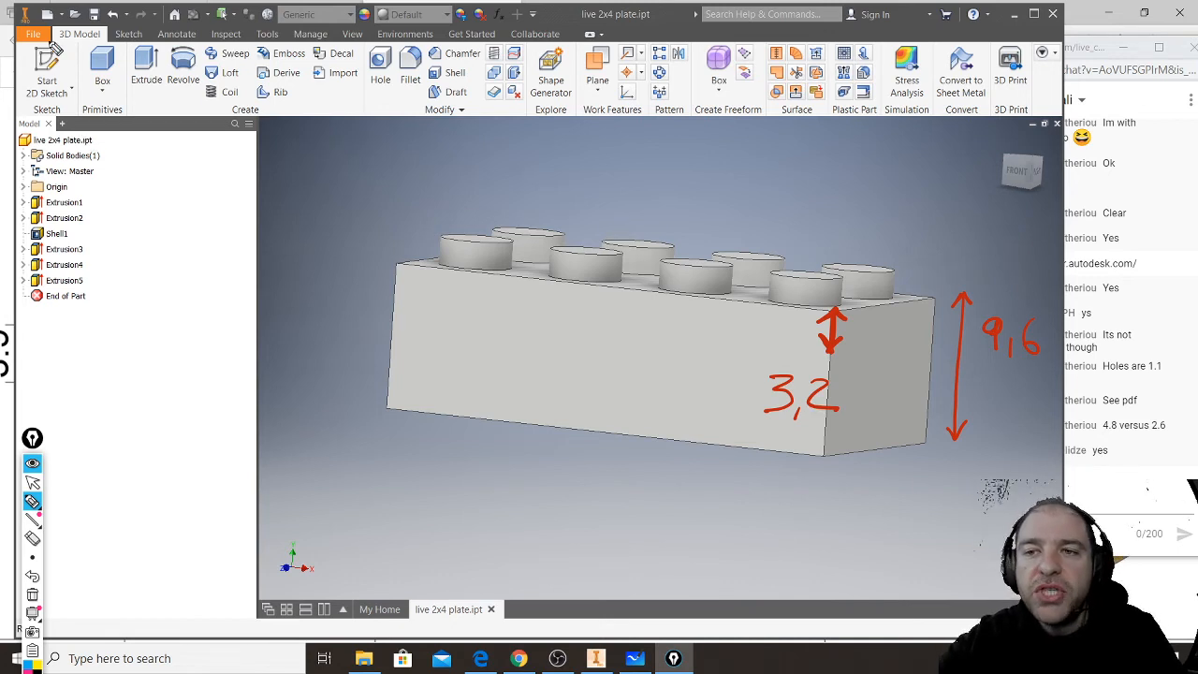
left_click(32, 481)
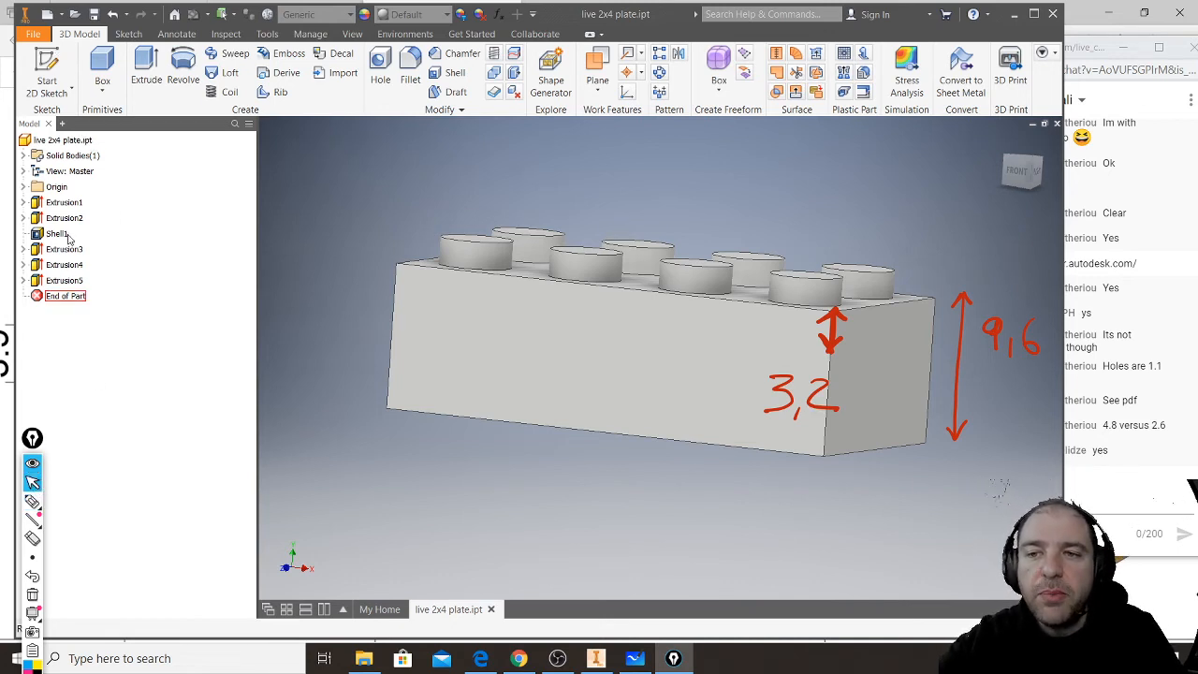
- Set the base block's extrusion distance to 3.2 mm and check the thinner plate from below
left_click(58, 203)
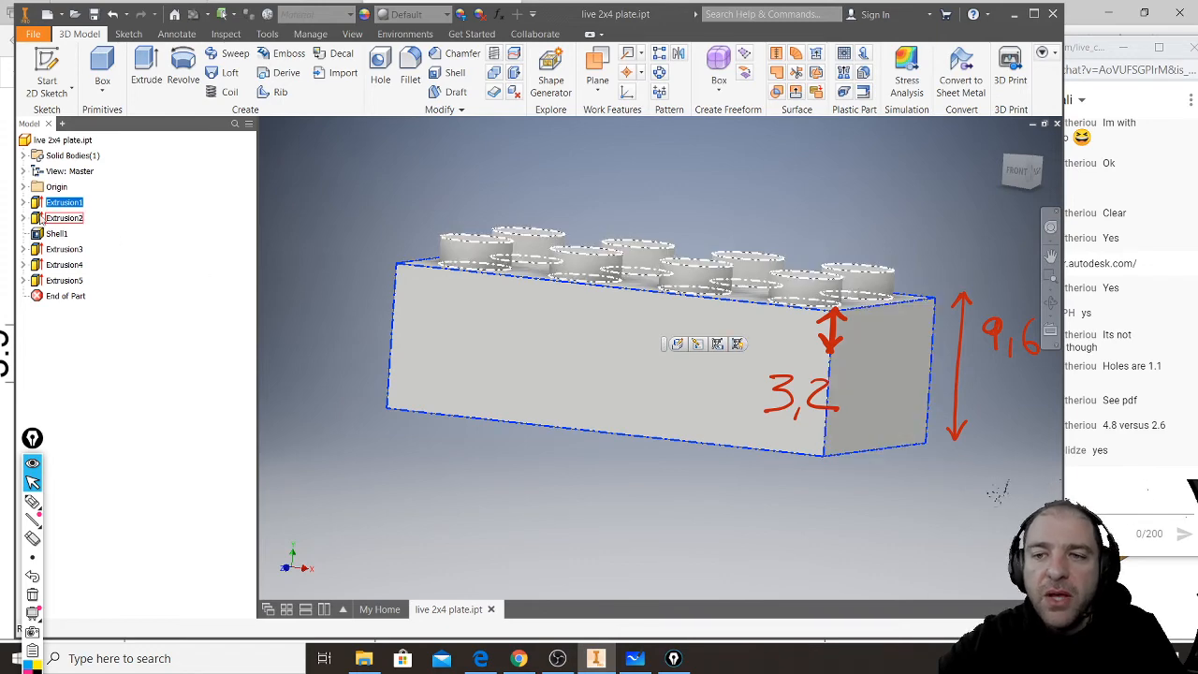
double_click(35, 202)
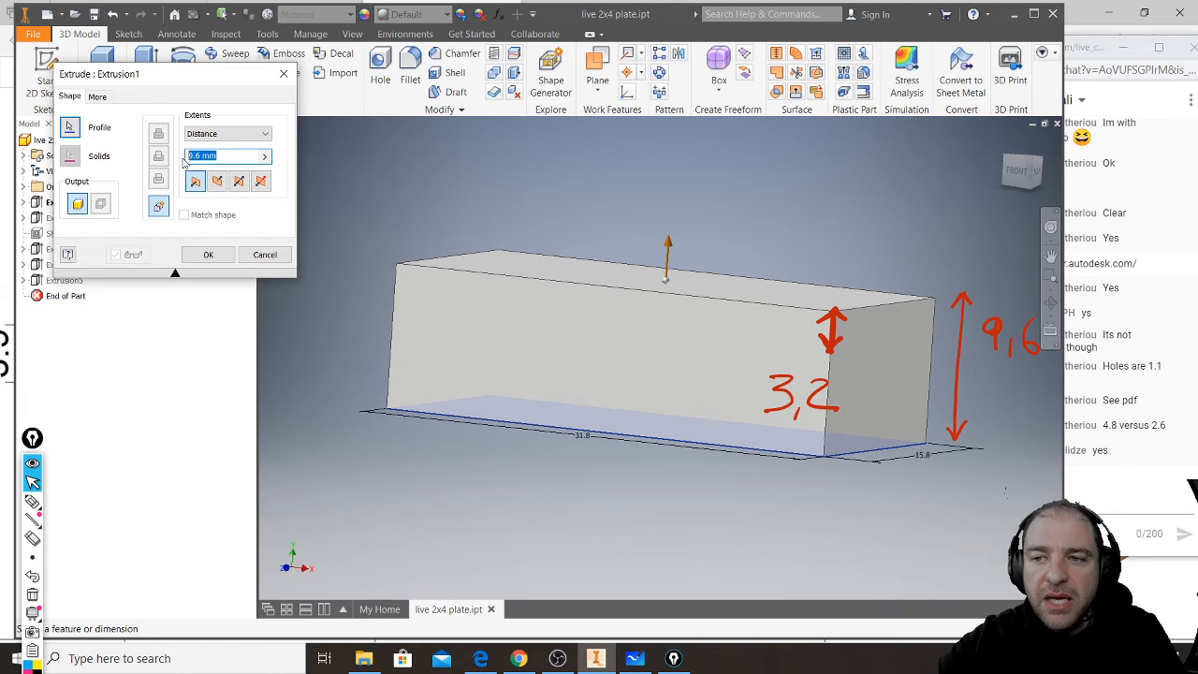
type("3.2")
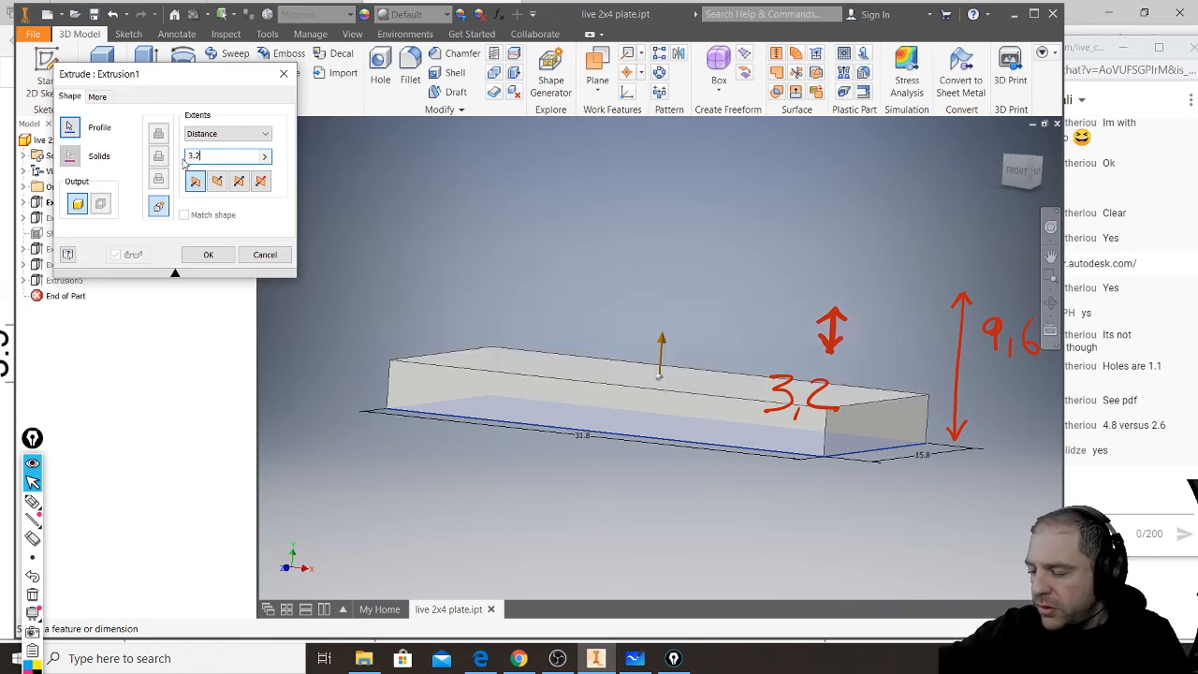
left_click(210, 256)
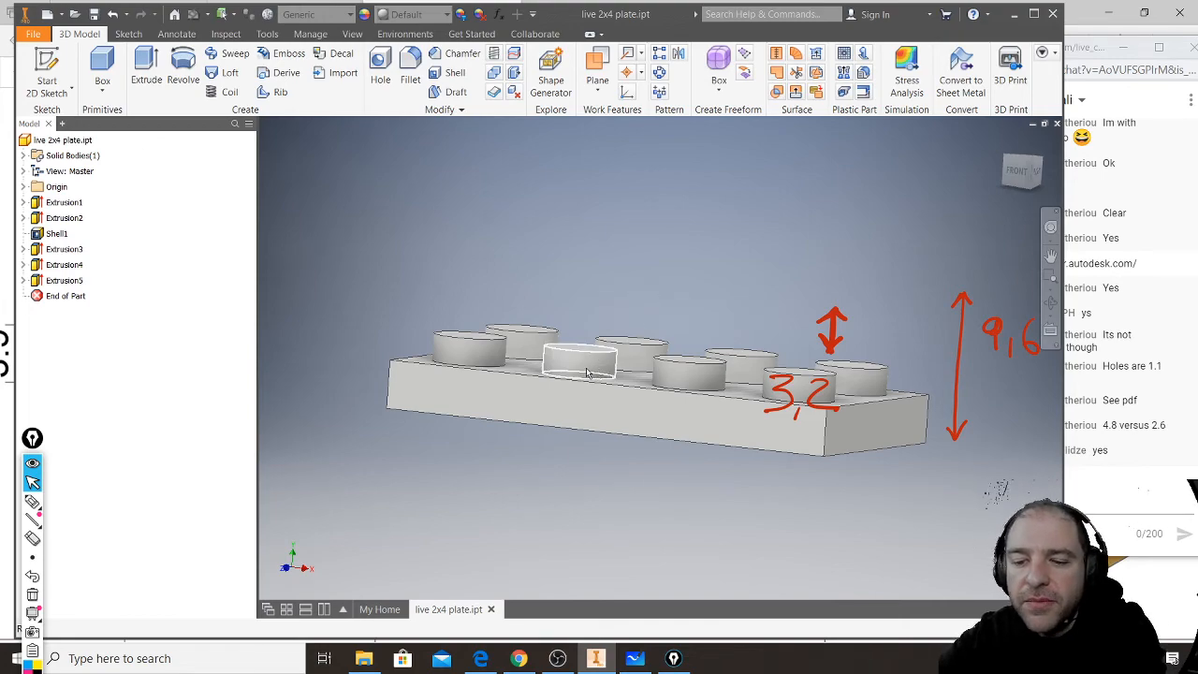
middle_click_drag(588, 373, 653, 330, "shift")
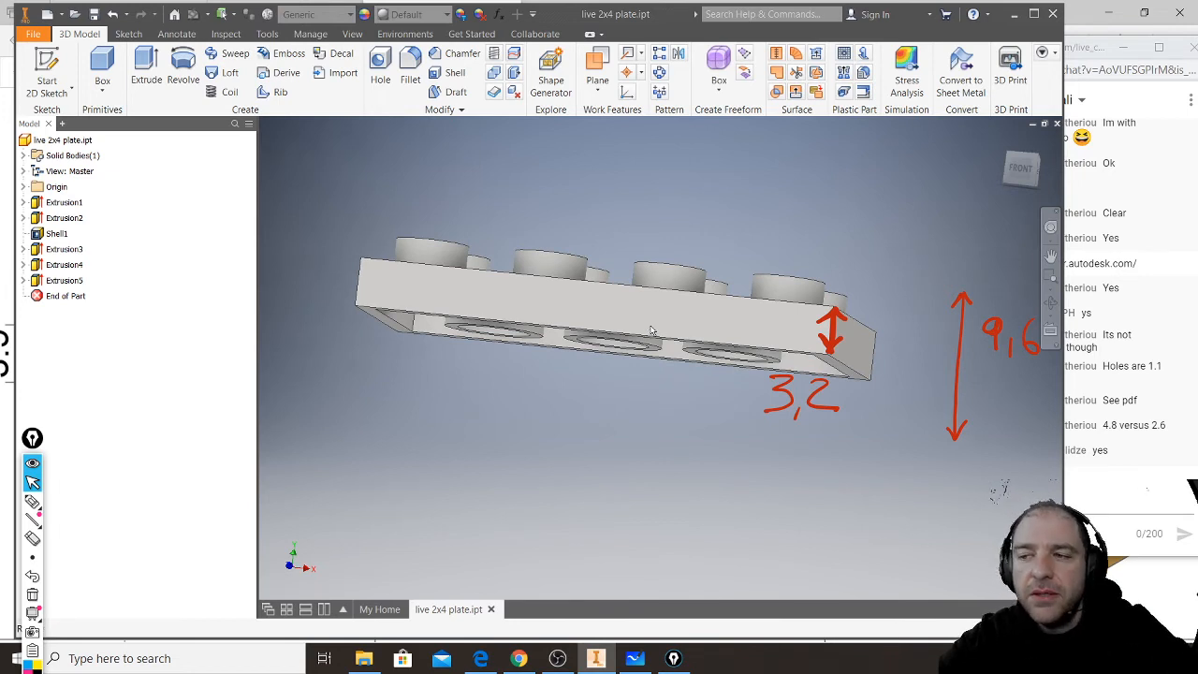
mouse_move(670, 348)
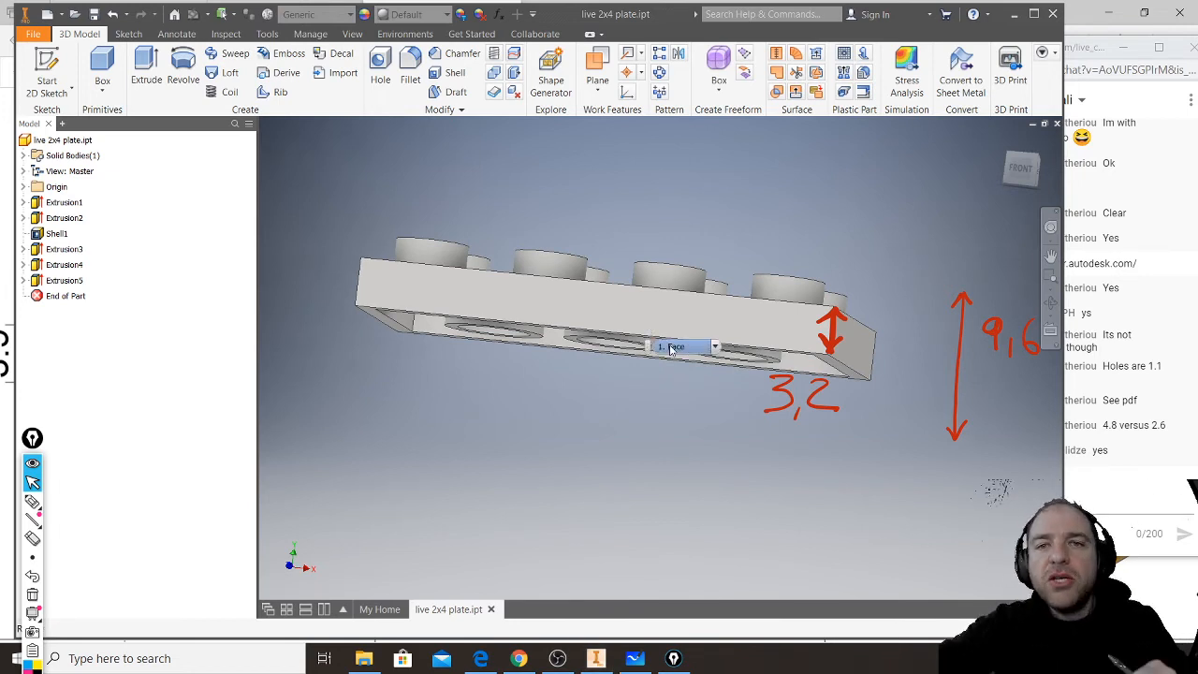
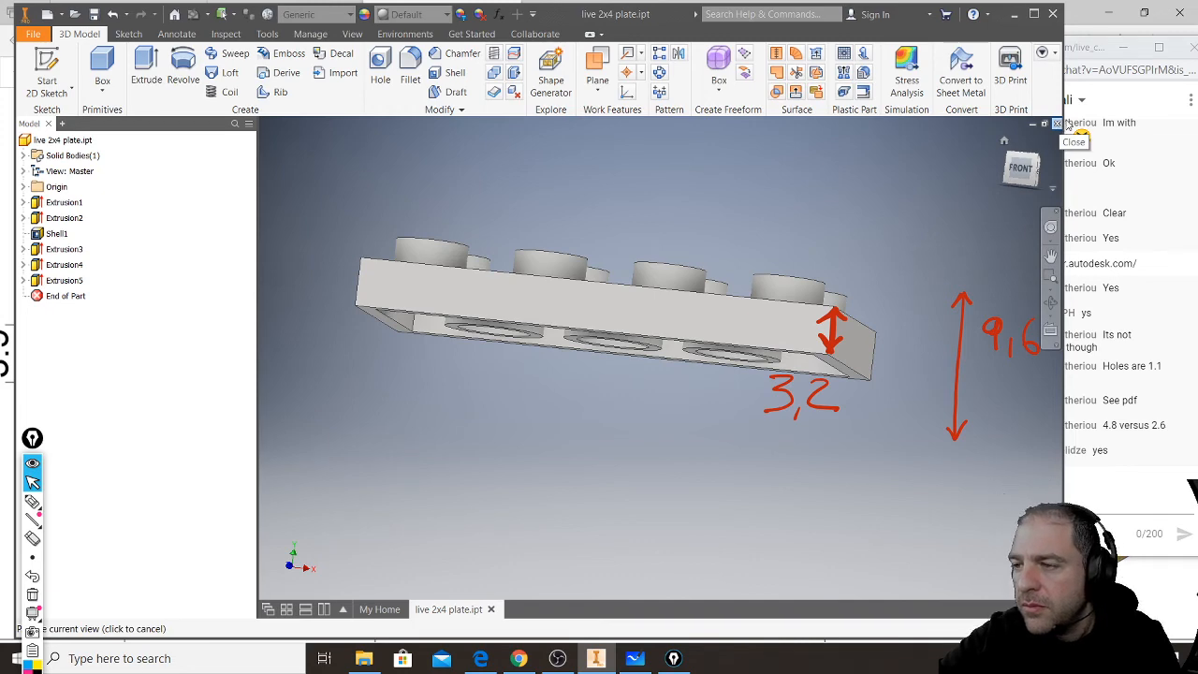
- Look through the Lego reference images OjziU.png and 512px-Lego_dimensions.svg.png in the Downloads folder for a drawing of the next brick
left_click(1078, 20)
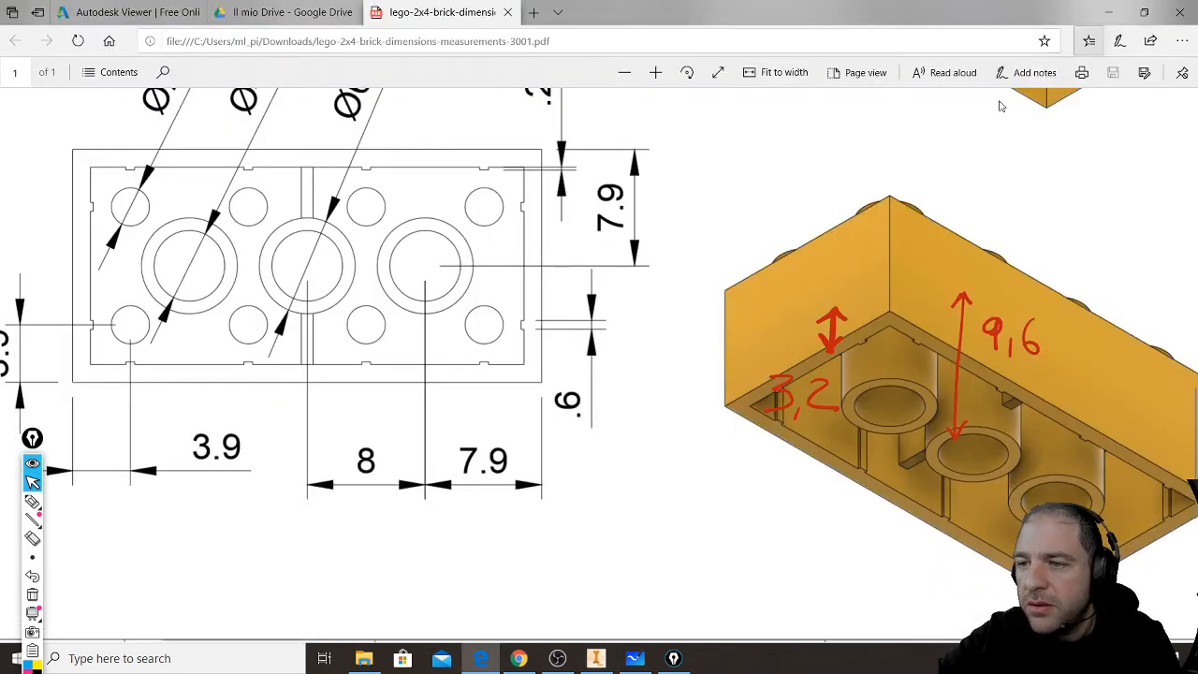
scroll(749, 328, "down", 2)
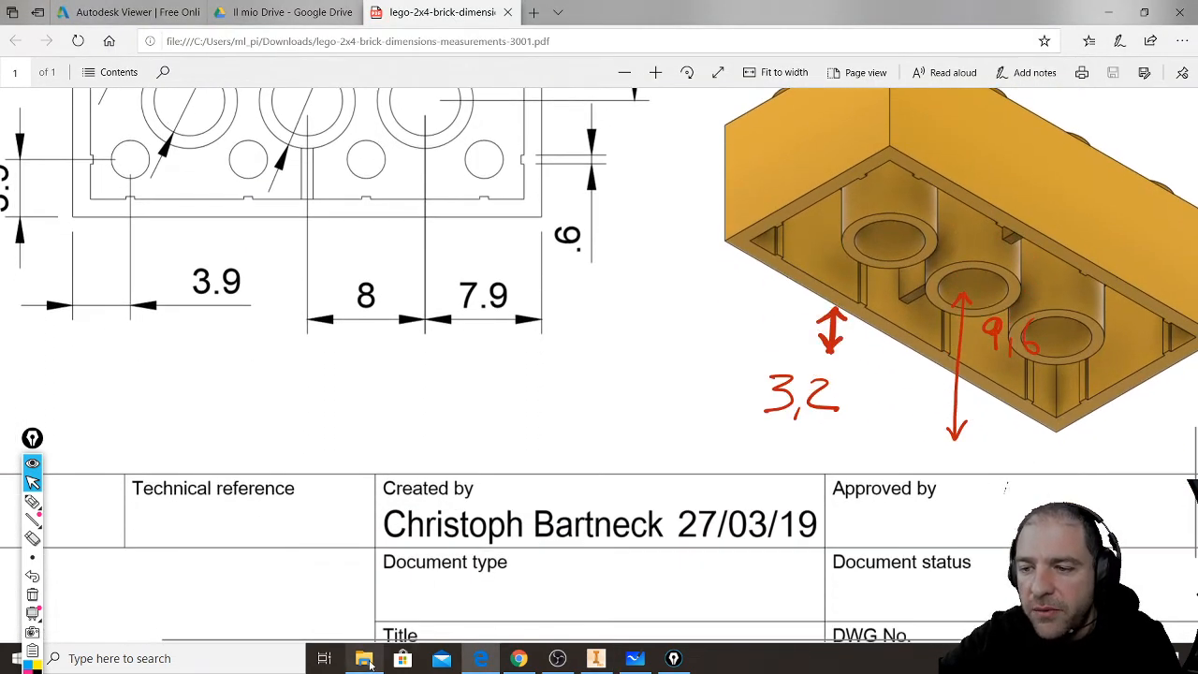
left_click(369, 661)
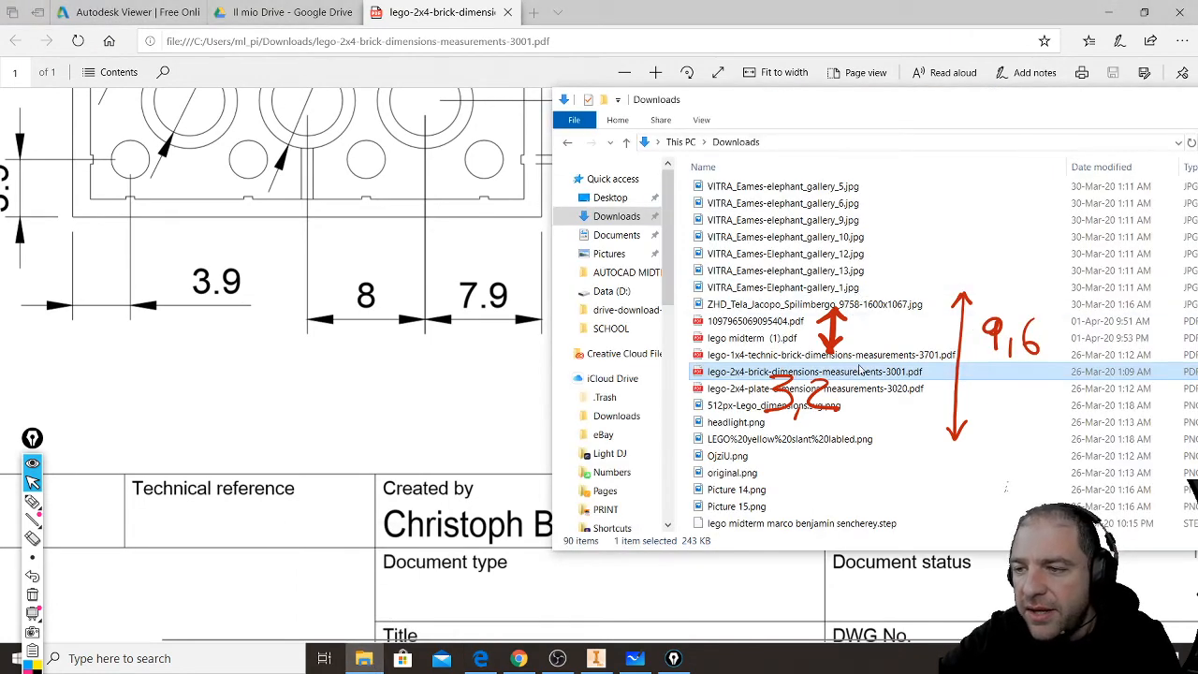
left_click(744, 411)
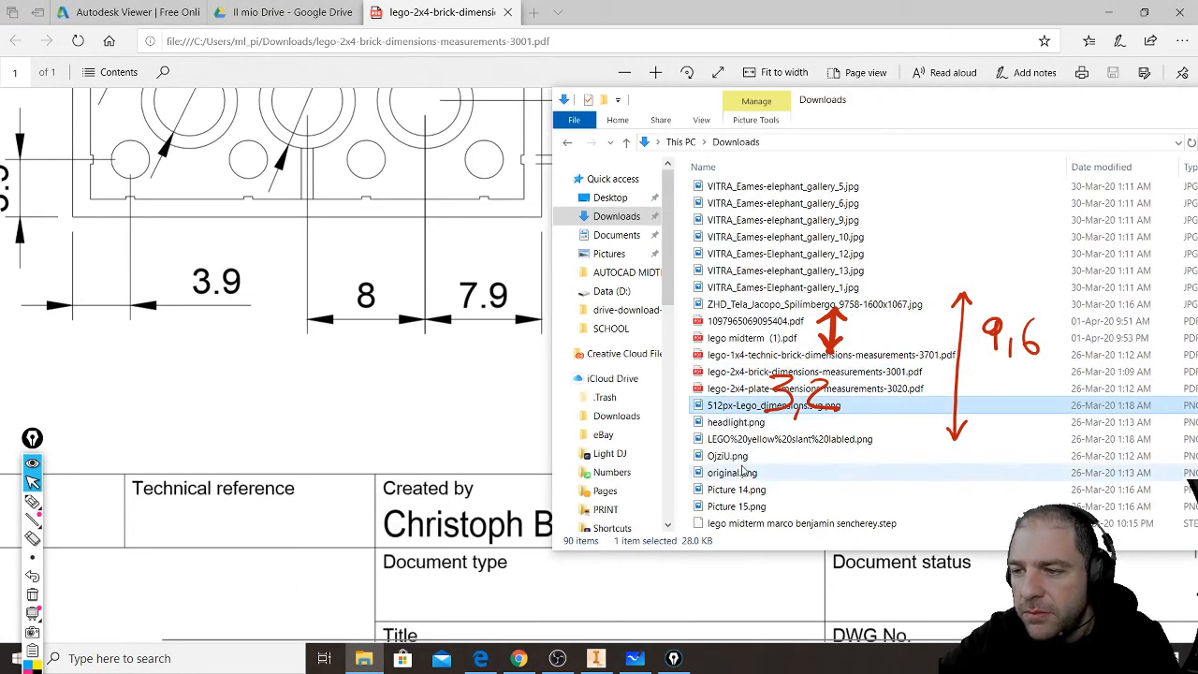
double_click(737, 456)
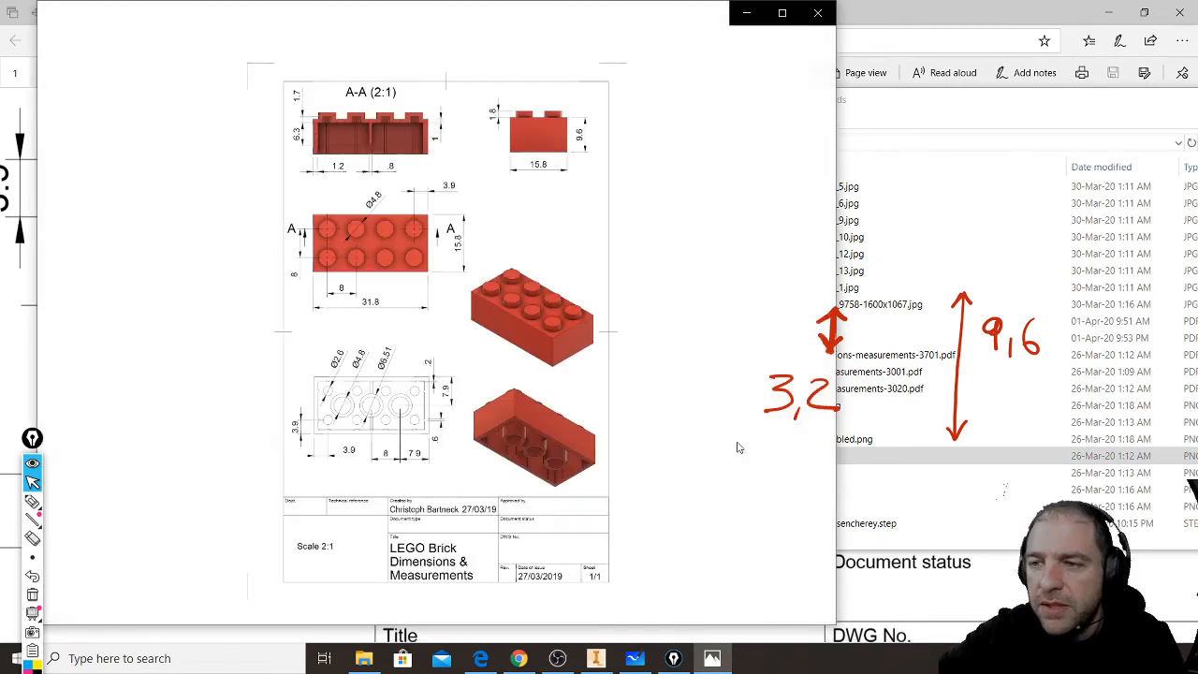
left_click(817, 13)
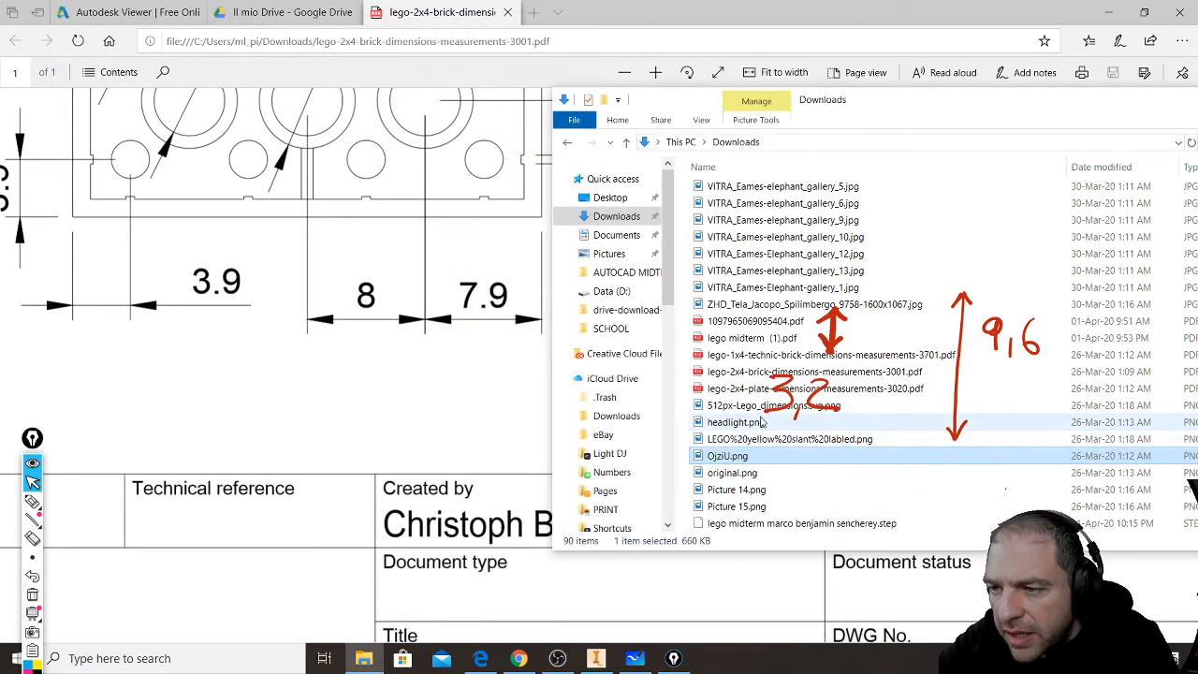
double_click(753, 406)
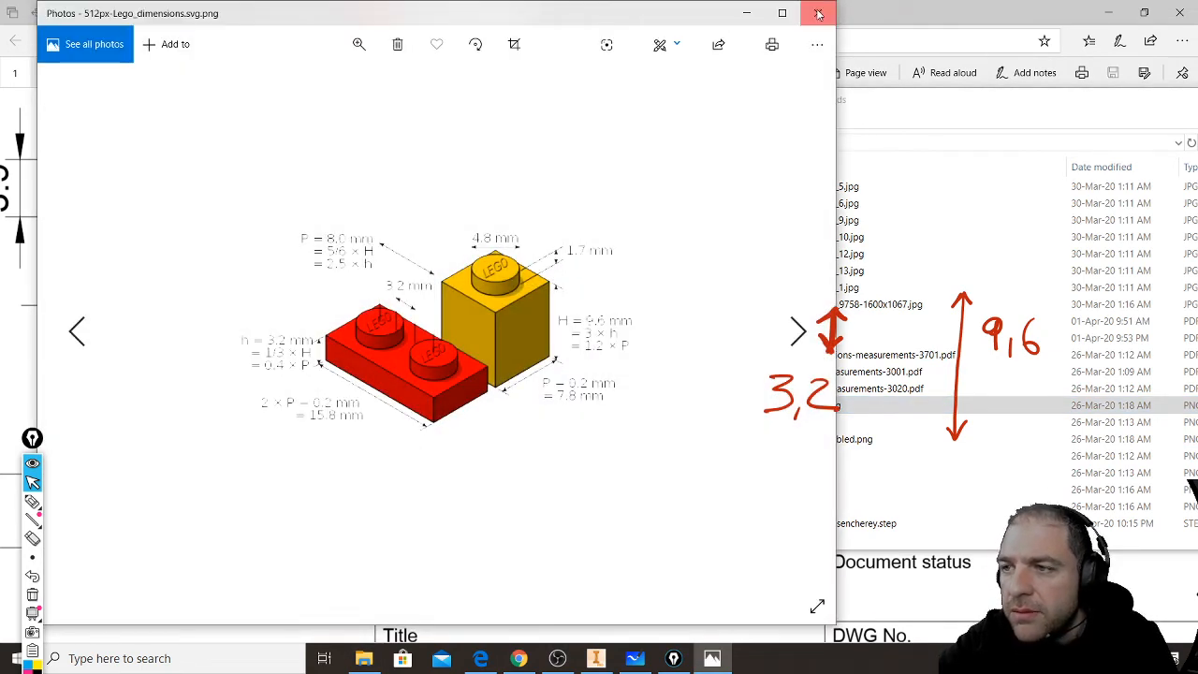
left_click(817, 13)
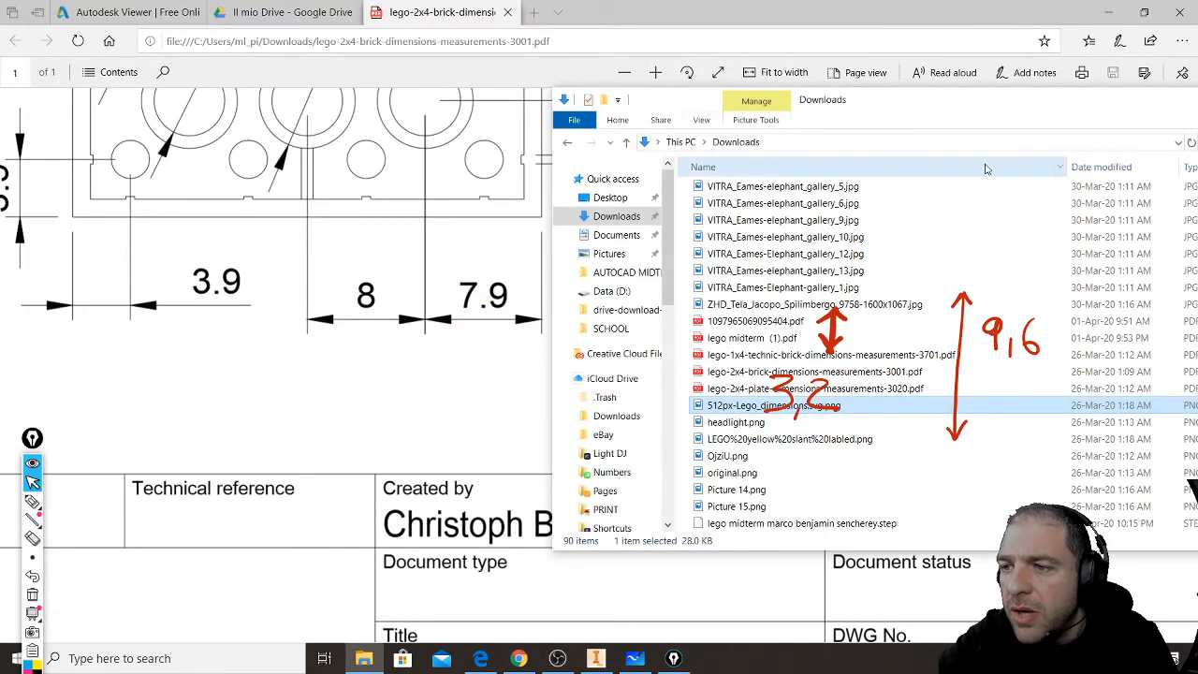
- Show the Downloads folder contents as large icons and find the Lego reference images among the thumbnails
left_click_drag(939, 99, 609, 122)
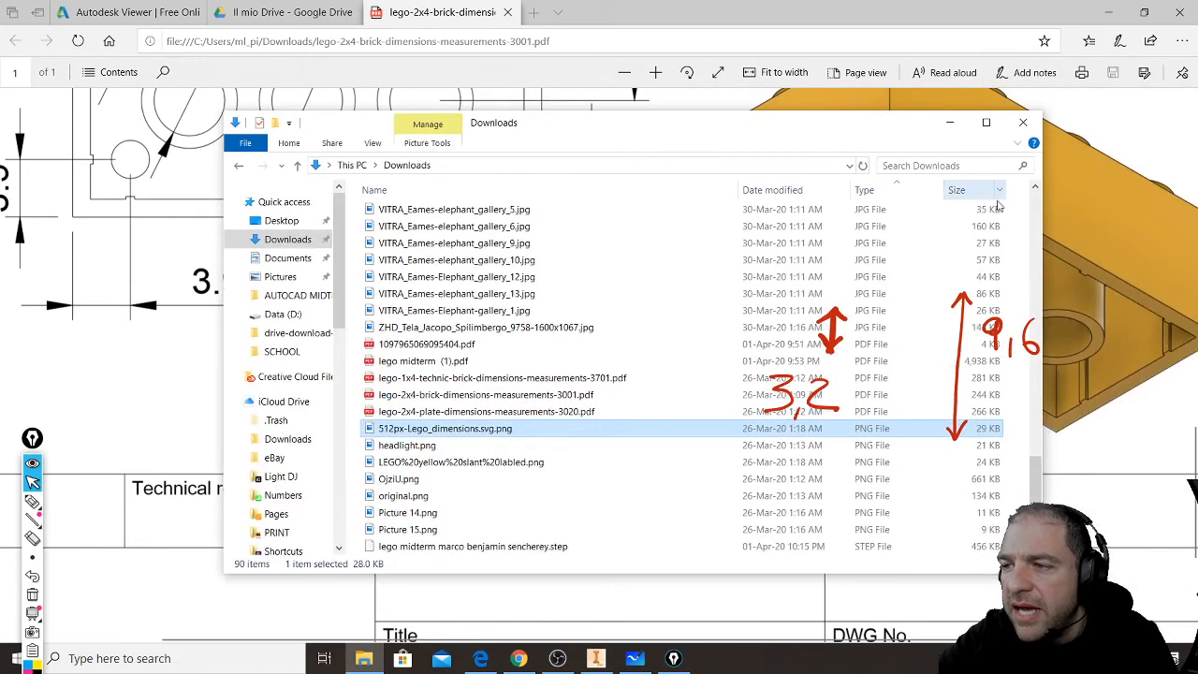
scroll(655, 412, "down", 1)
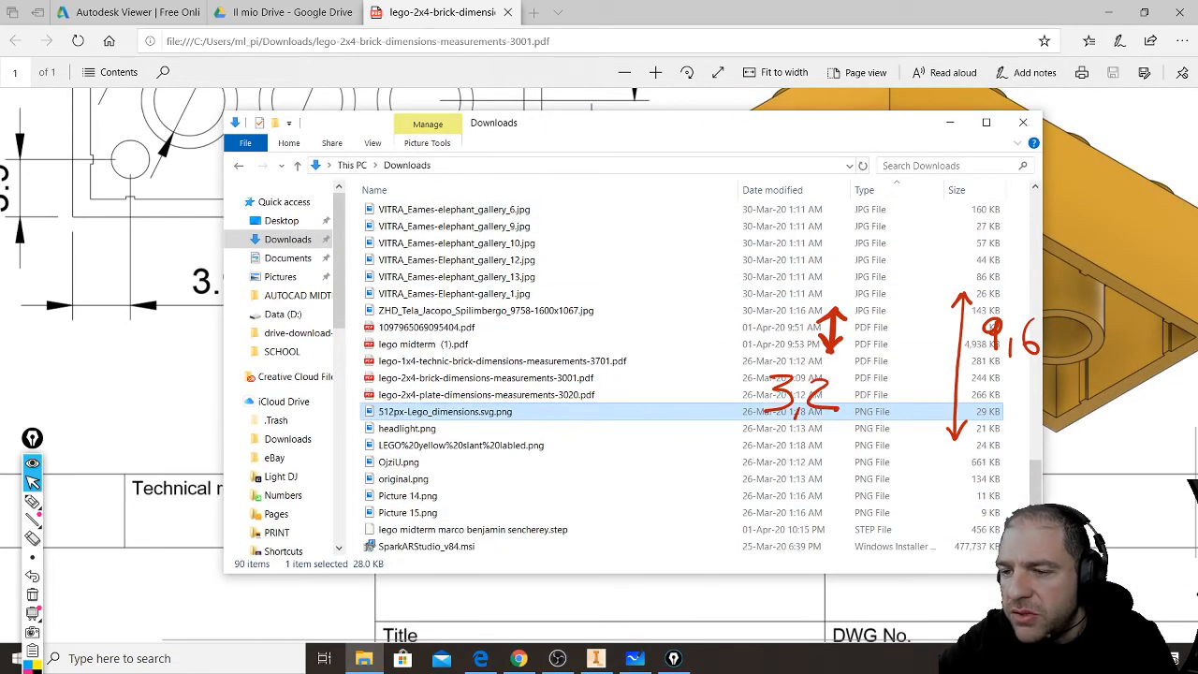
scroll(1014, 381, "up", 10)
scroll(947, 244, "up", 10)
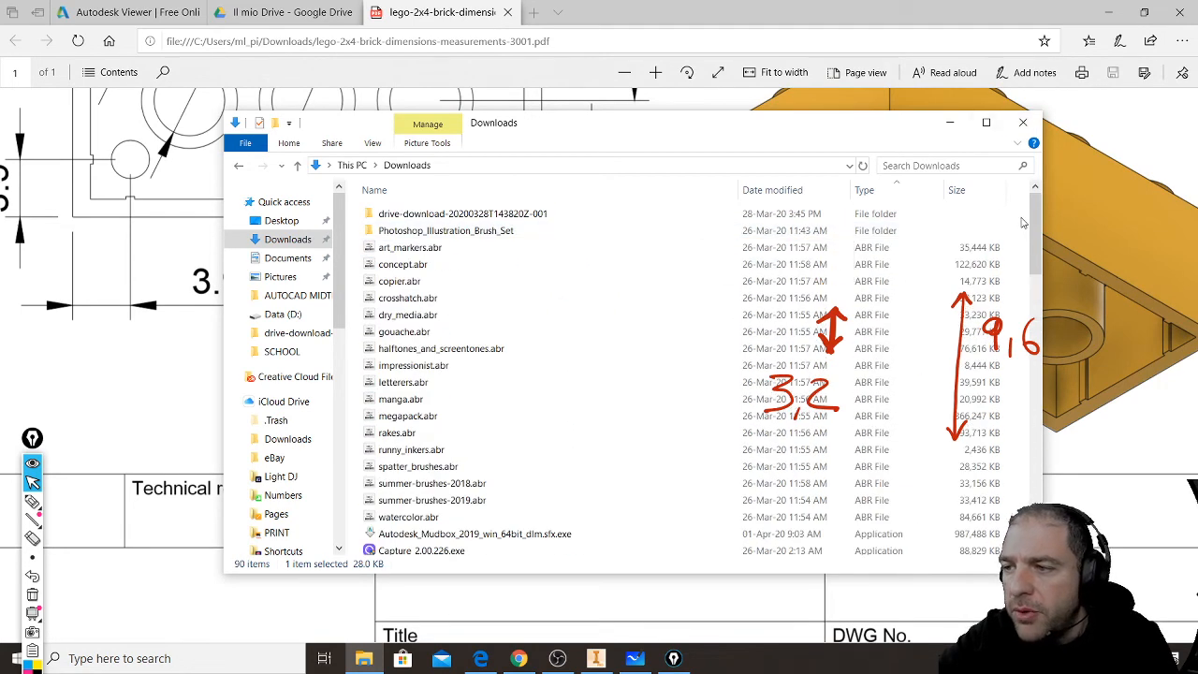
right_click(1023, 222)
mouse_move(1055, 232)
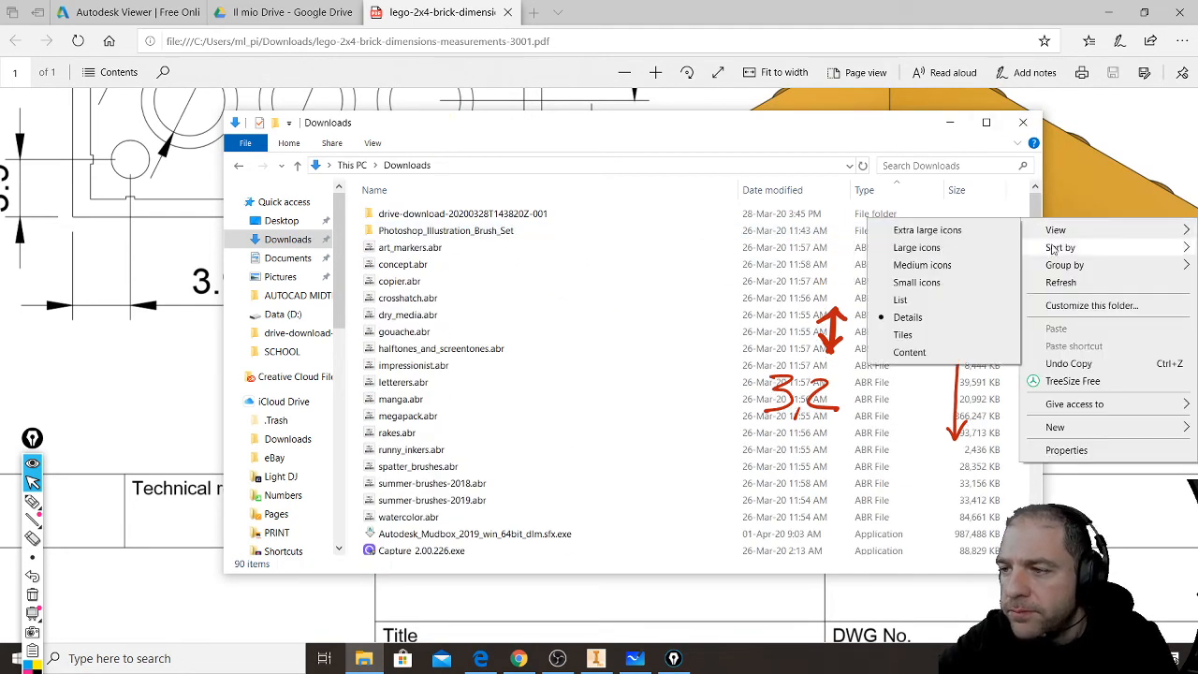
left_click(979, 251)
scroll(824, 319, "down", 5)
scroll(824, 319, "down", 3)
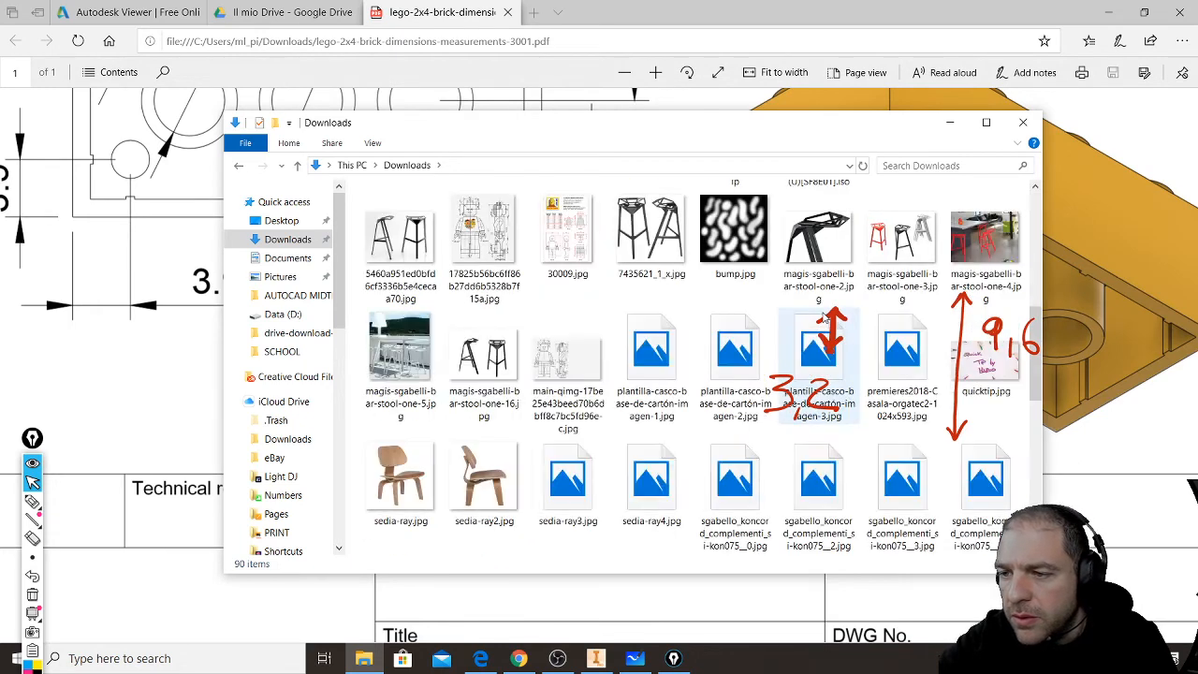
scroll(824, 318, "down", 10)
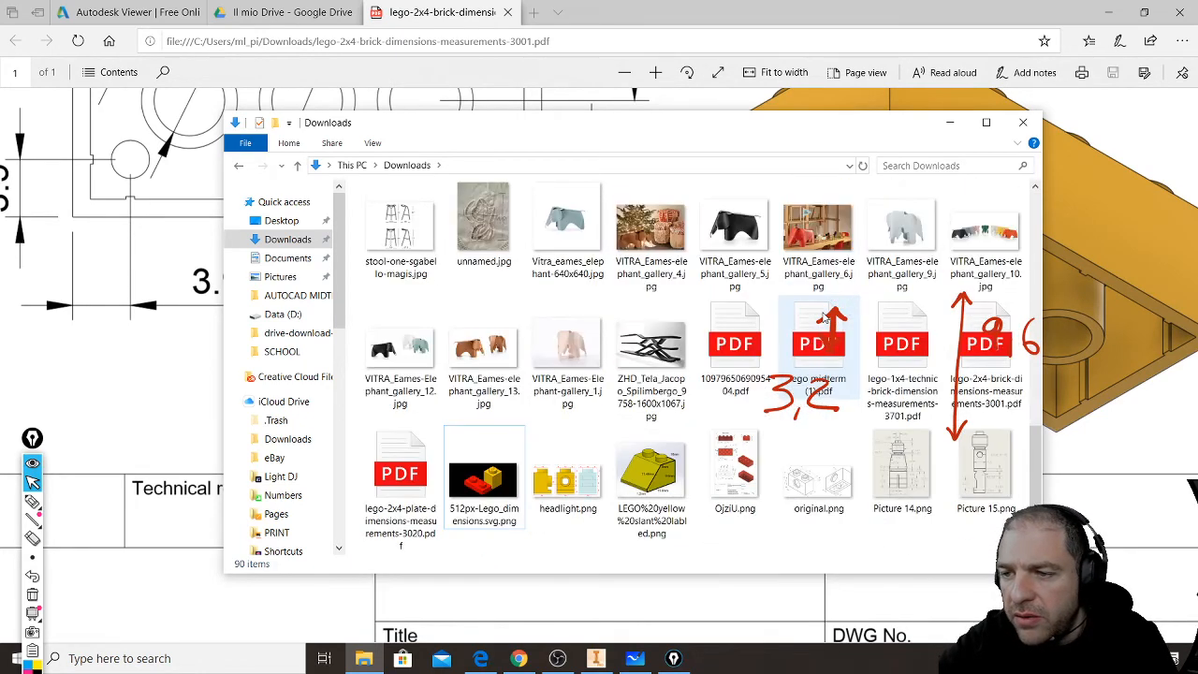
- Open the yellow slanted Lego brick image in Photos, read its labelled dimensions, and close it together with the Downloads folder
left_click(681, 482)
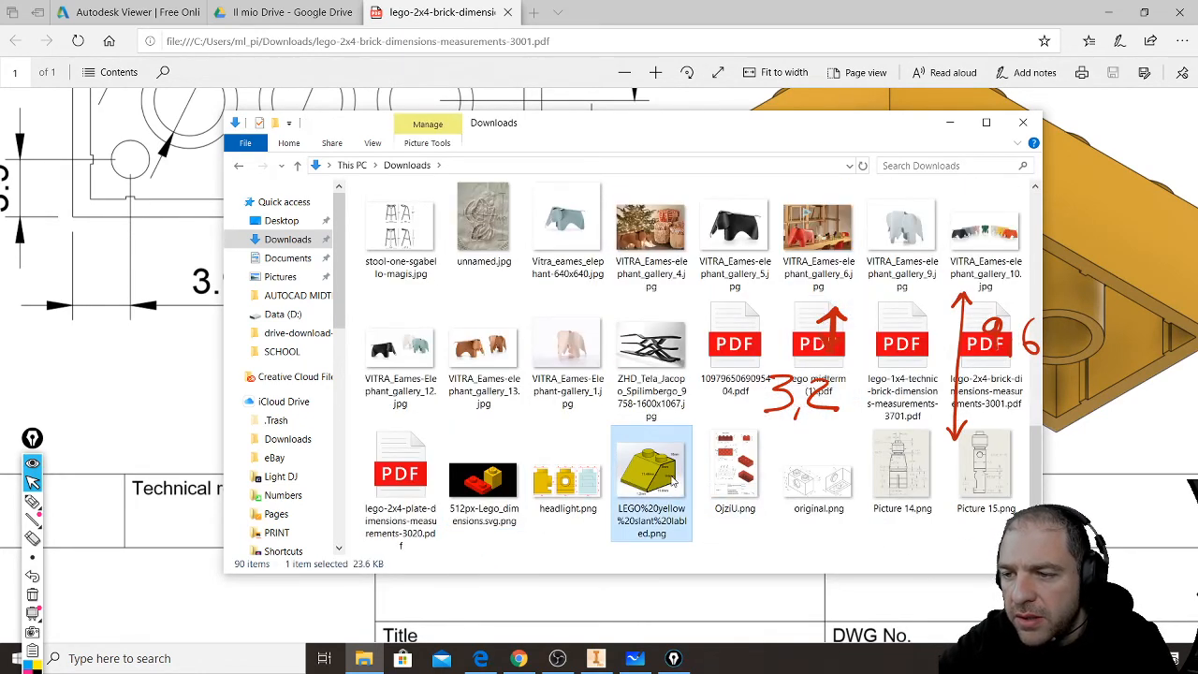
right_click(672, 480)
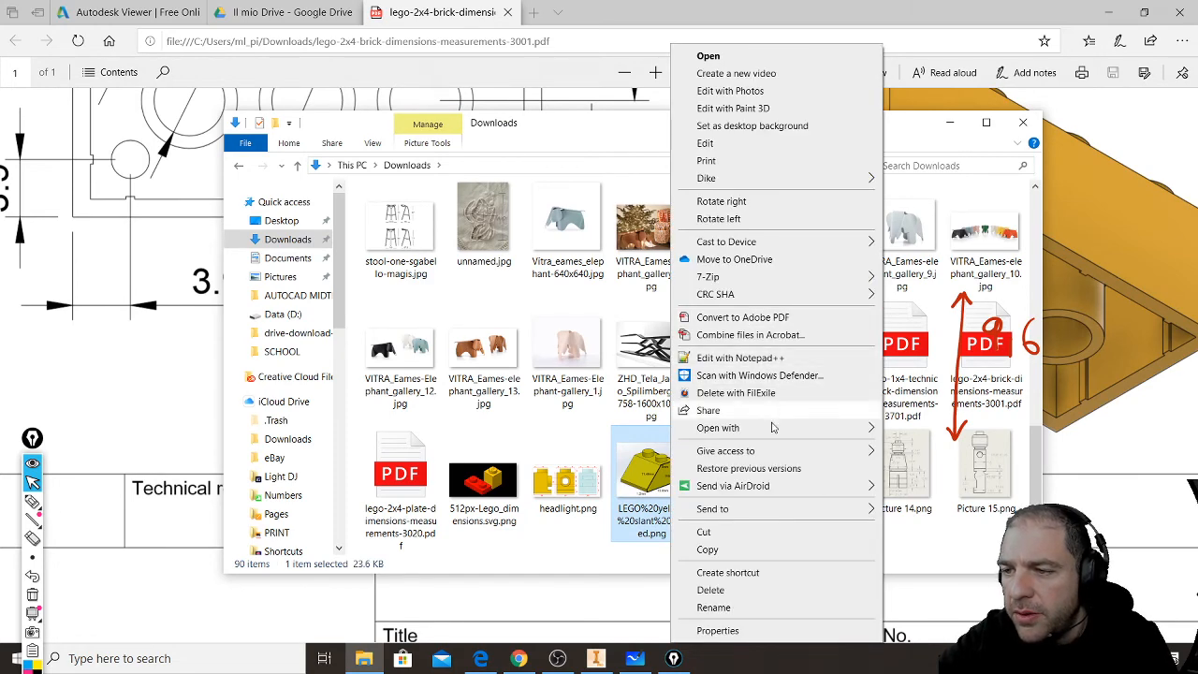
mouse_move(773, 427)
left_click(922, 499)
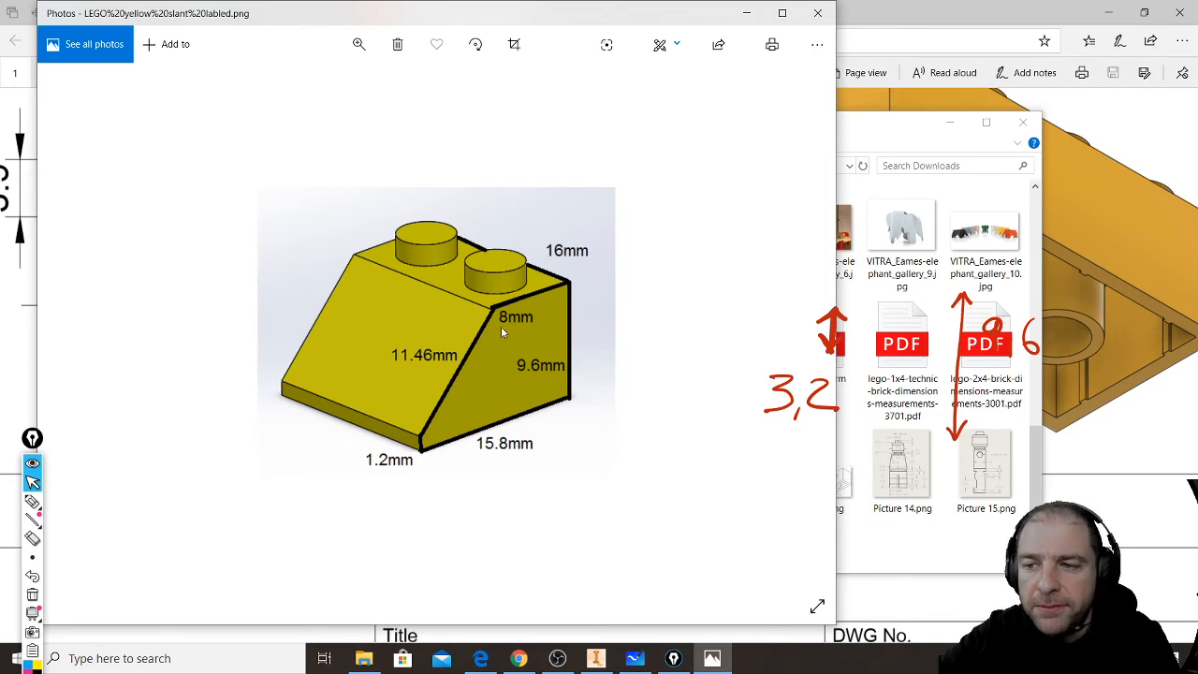
left_click(817, 12)
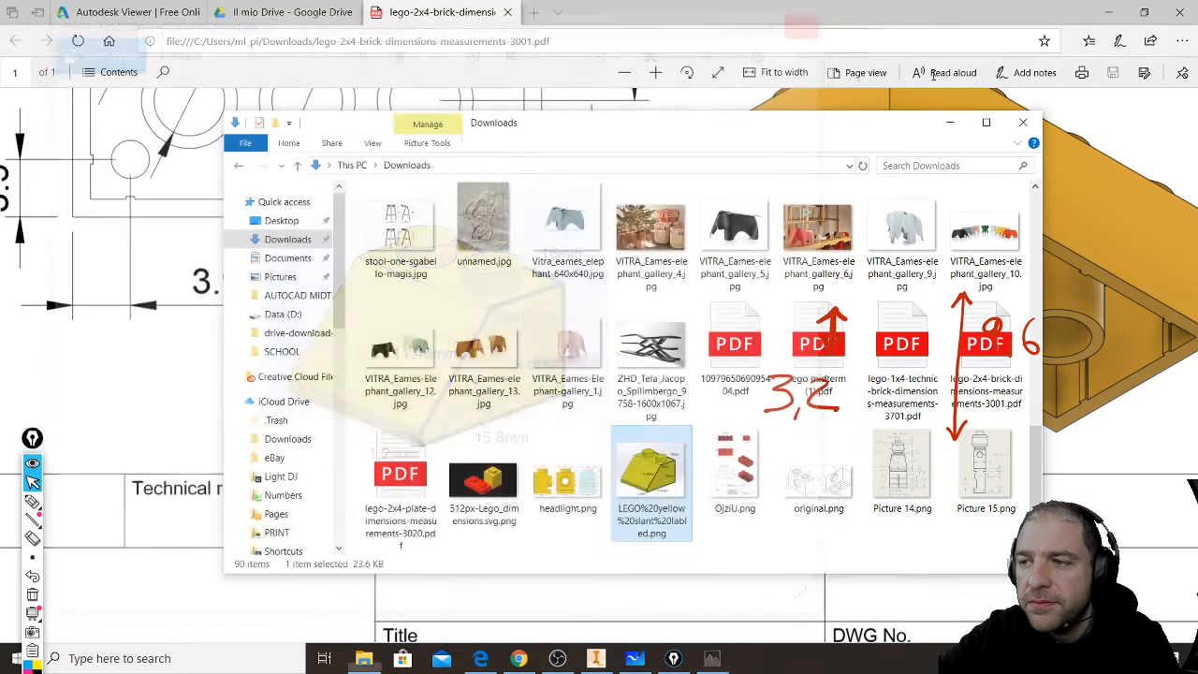
left_click(1021, 124)
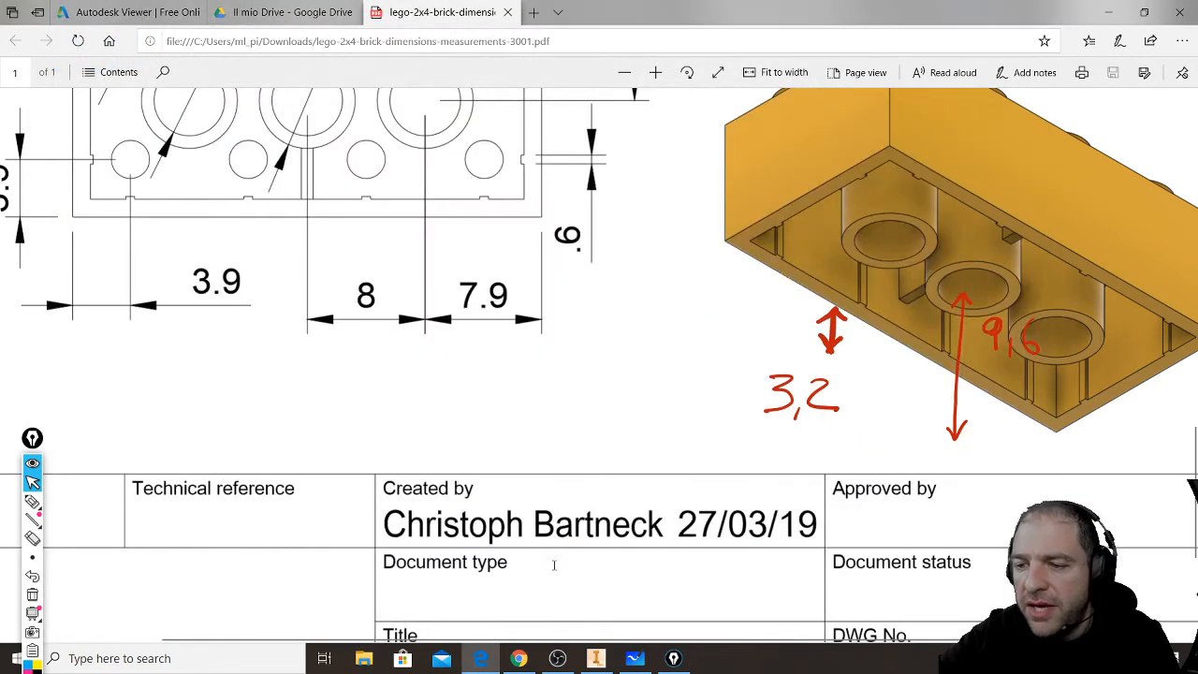
- Return to Inventor, close the plate part, and open live 2x4 brick.ipt from the recent documents
left_click(525, 659)
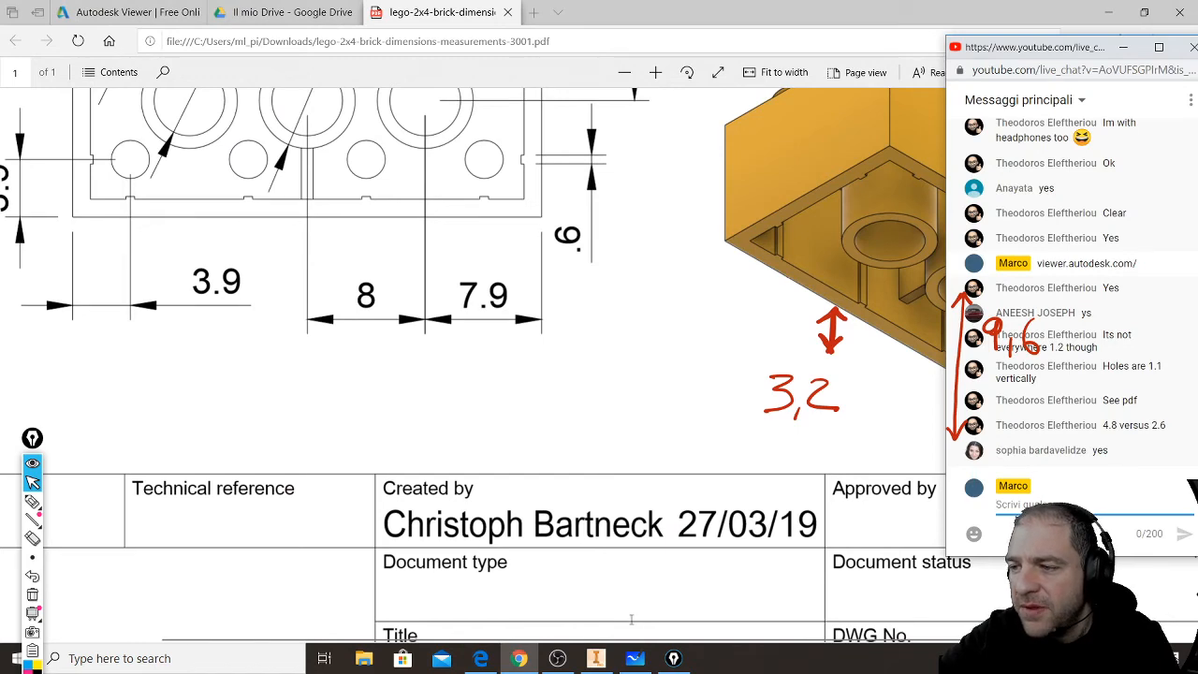
left_click(440, 13)
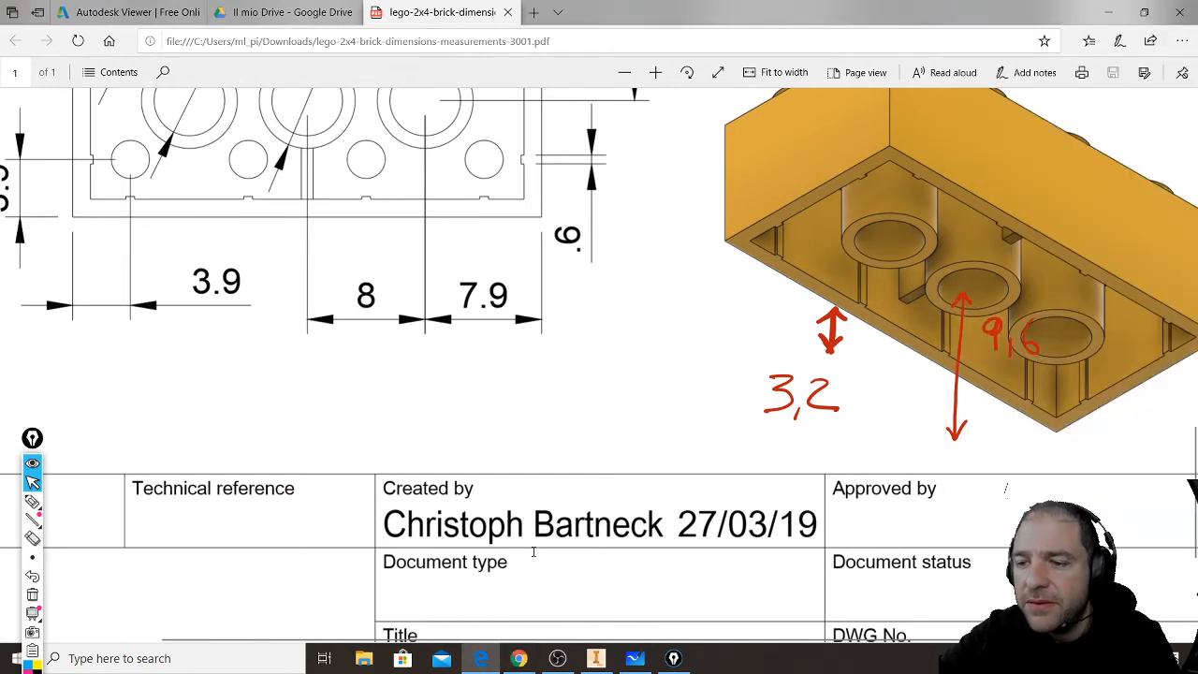
left_click(595, 659)
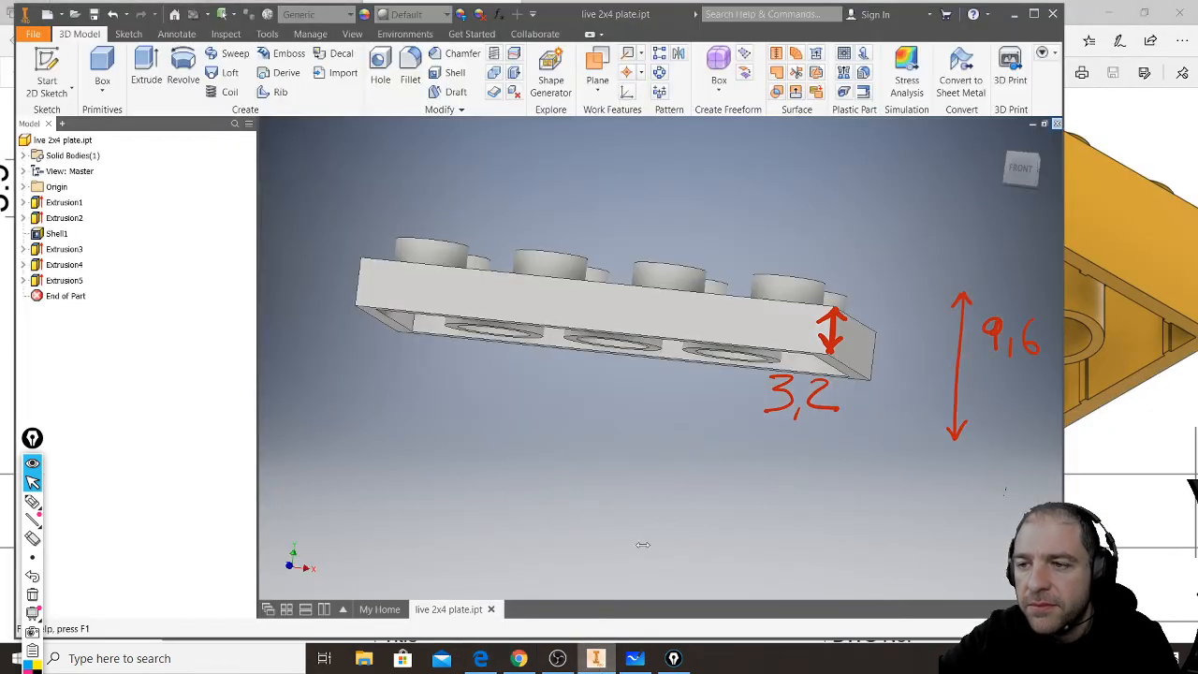
left_click(1056, 124)
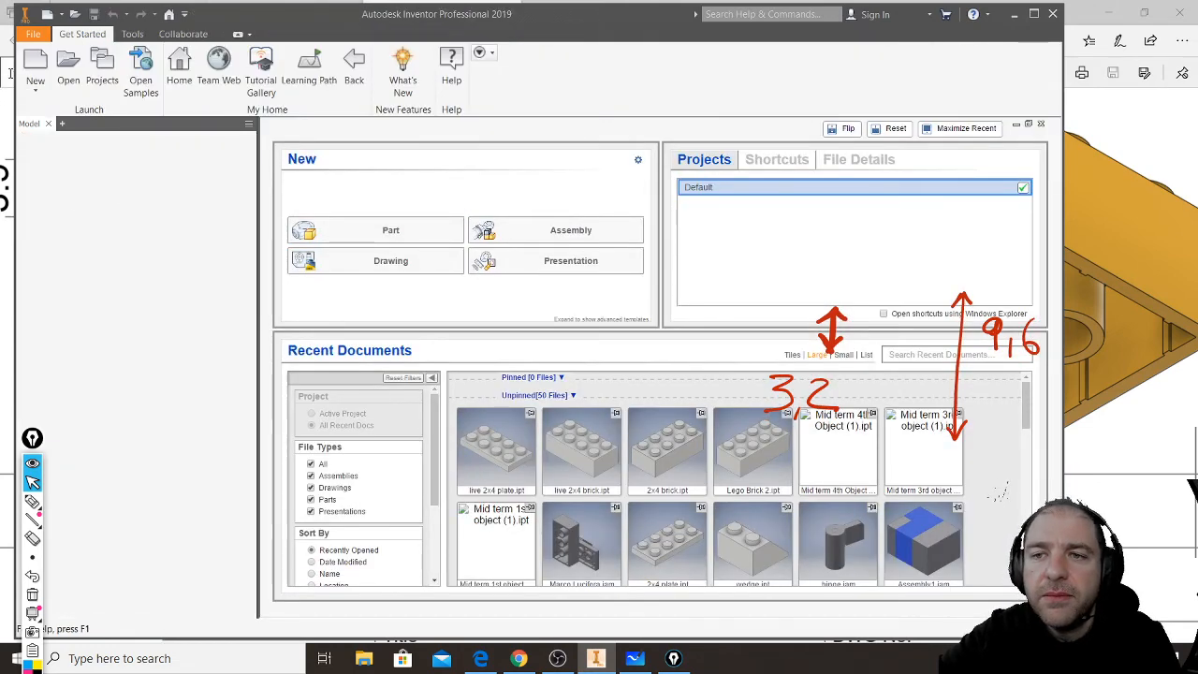
left_click(555, 421)
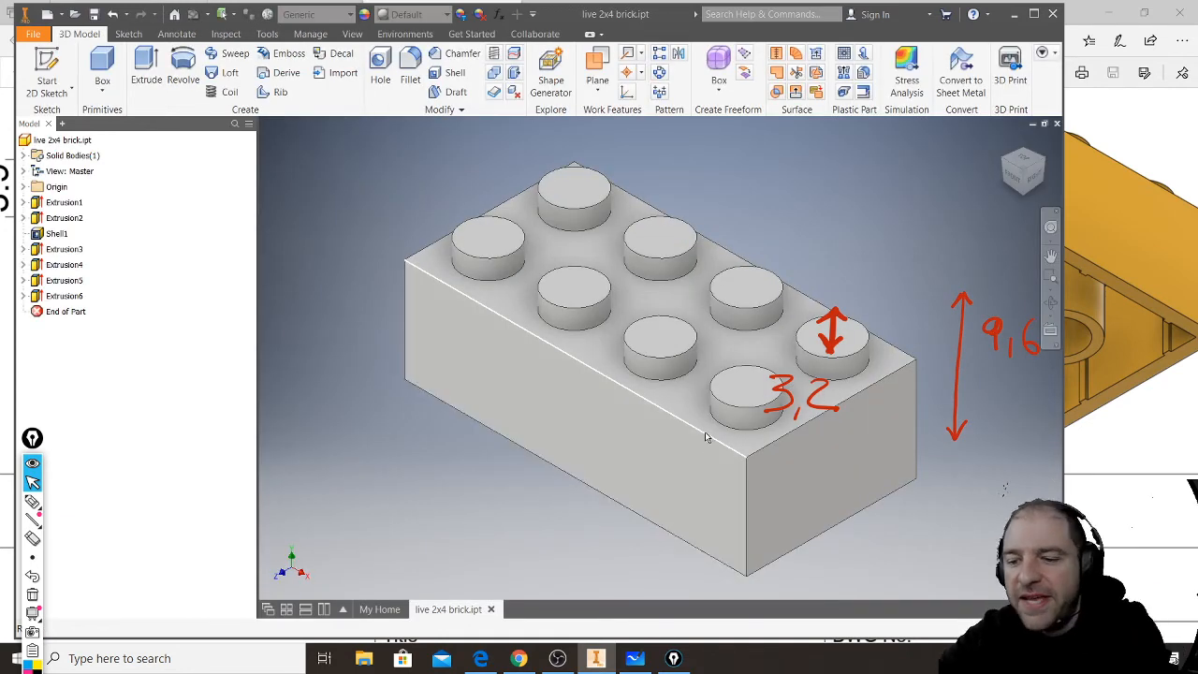
- Clear the red 3,2 and 9,6 height annotations from the screen
key("alt")
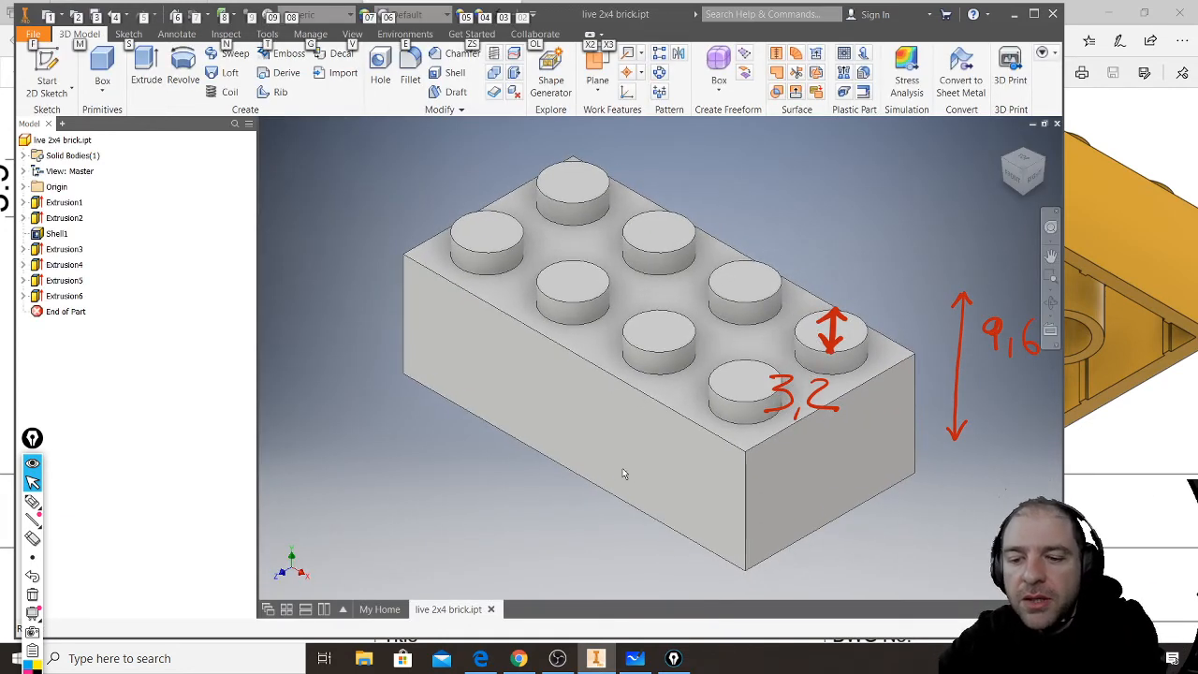
middle_click_drag(623, 499, 629, 473, "shift")
middle_click_drag(911, 404, 718, 396)
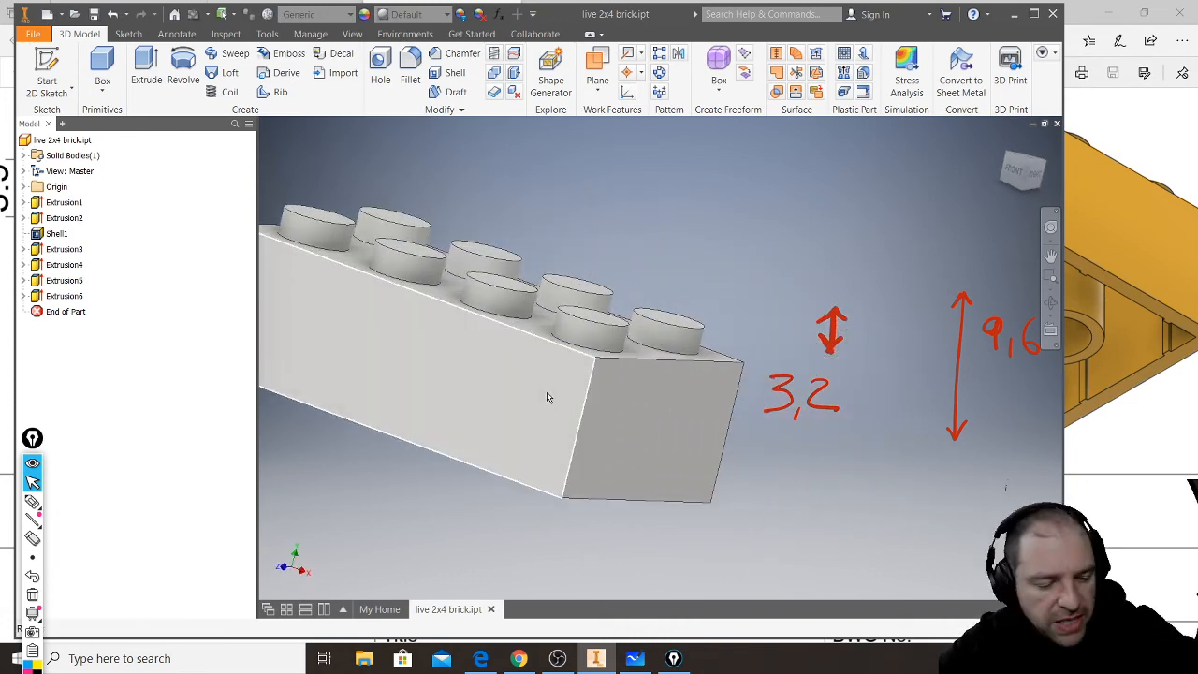
key("ctrl+shift+7")
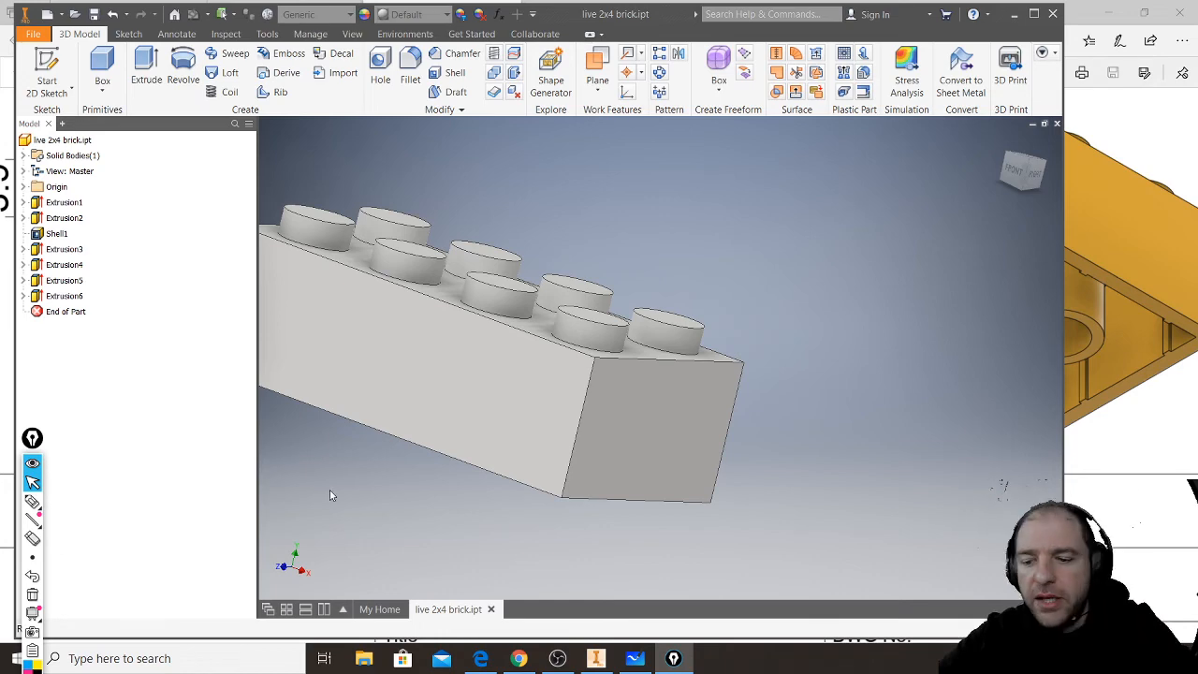
- Delete the wall rib extrusion inside the 2x4 brick together with its consumed sketch
middle_click_drag(553, 477, 736, 511, "shift")
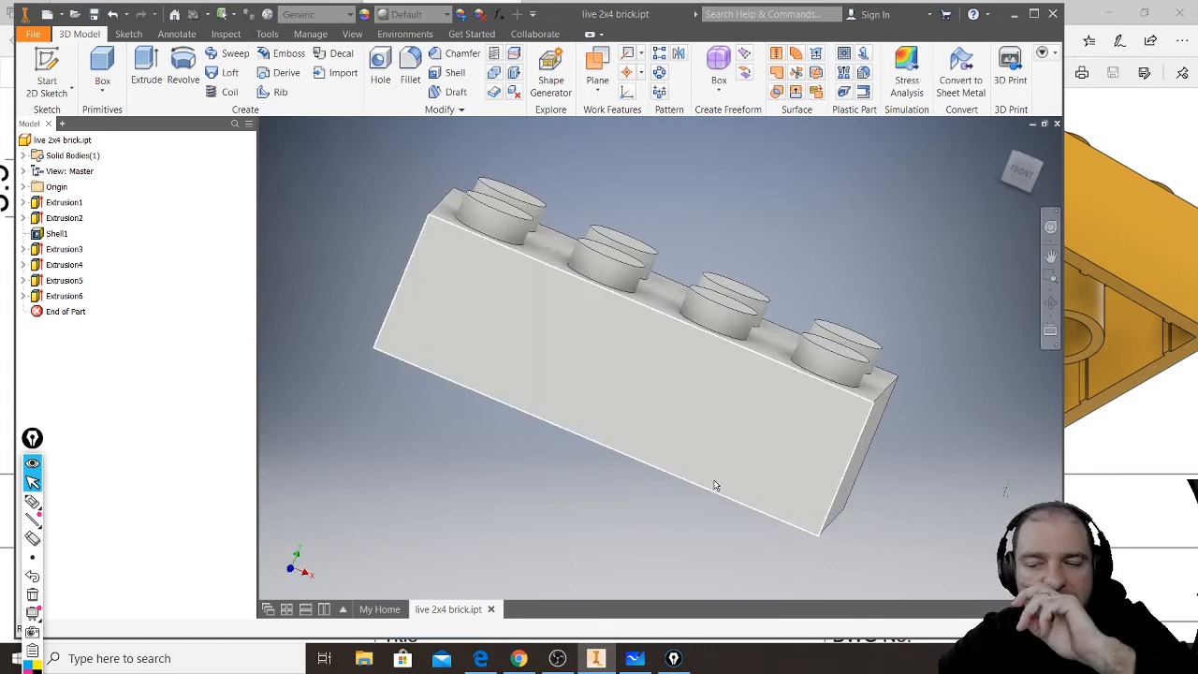
left_click(62, 206)
middle_click_drag(634, 468, 660, 417, "shift")
left_click(66, 296)
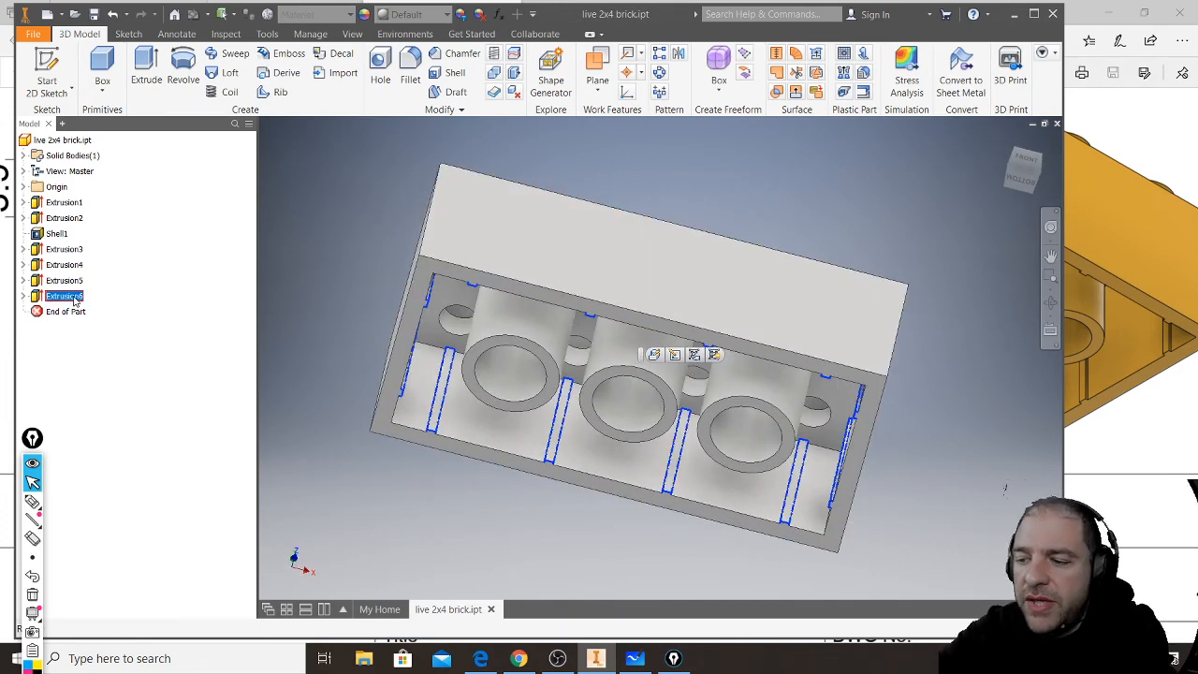
key("Delete")
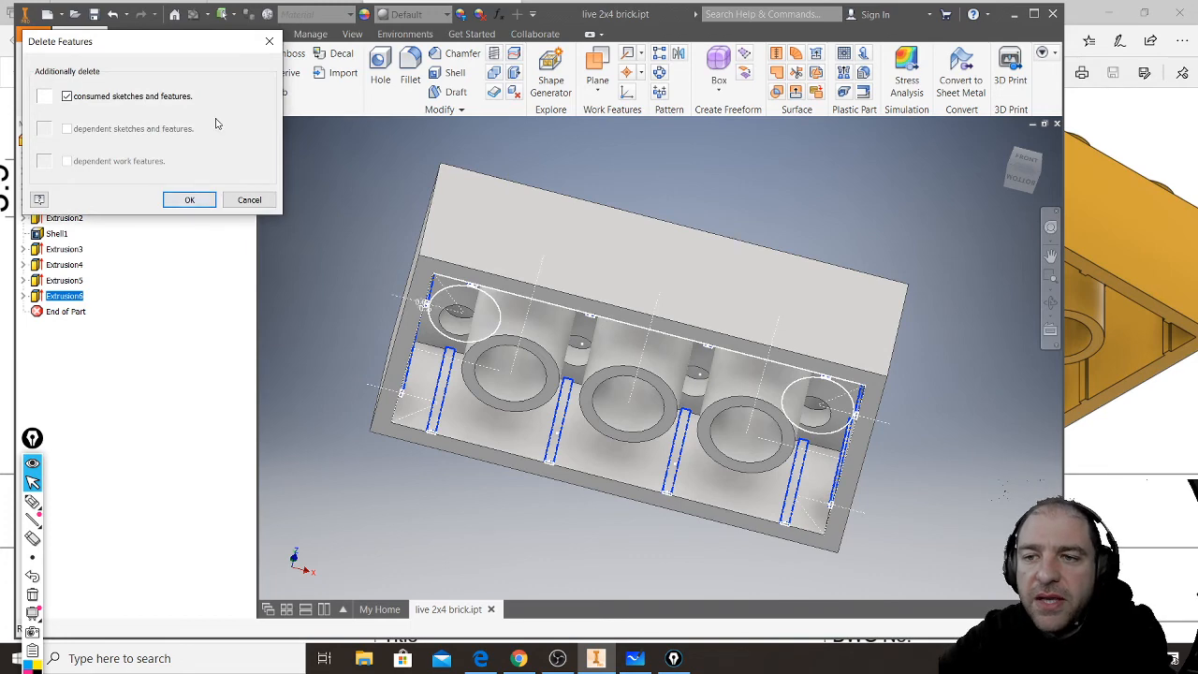
left_click(190, 200)
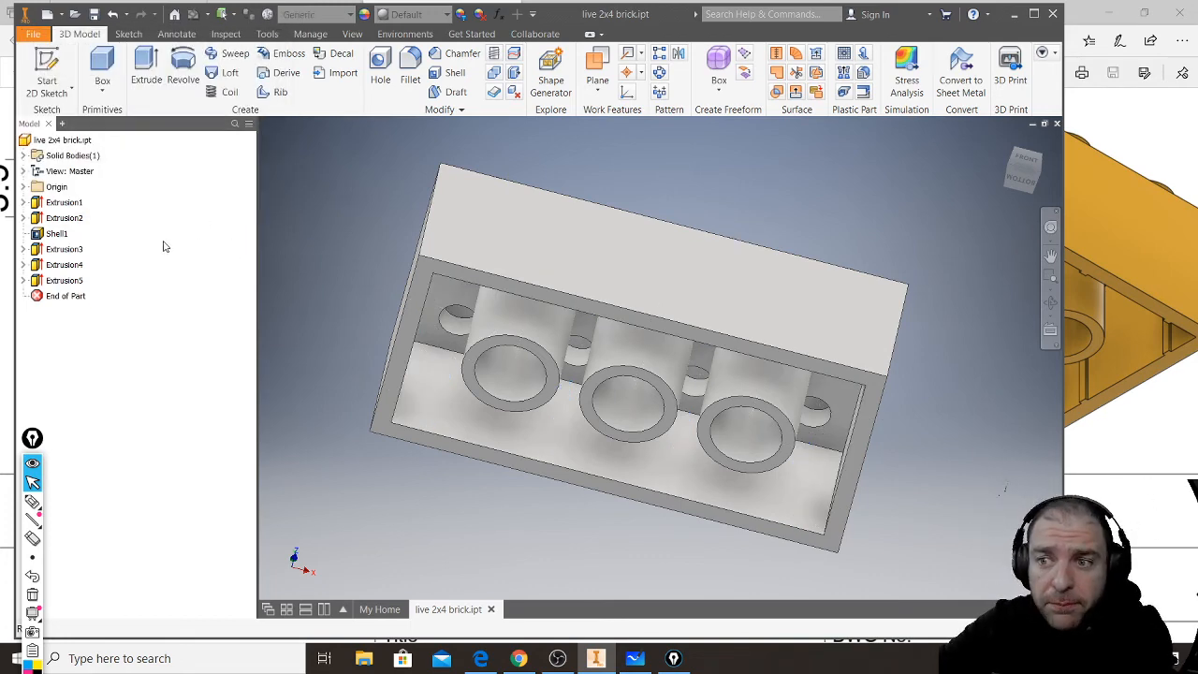
left_click(58, 282)
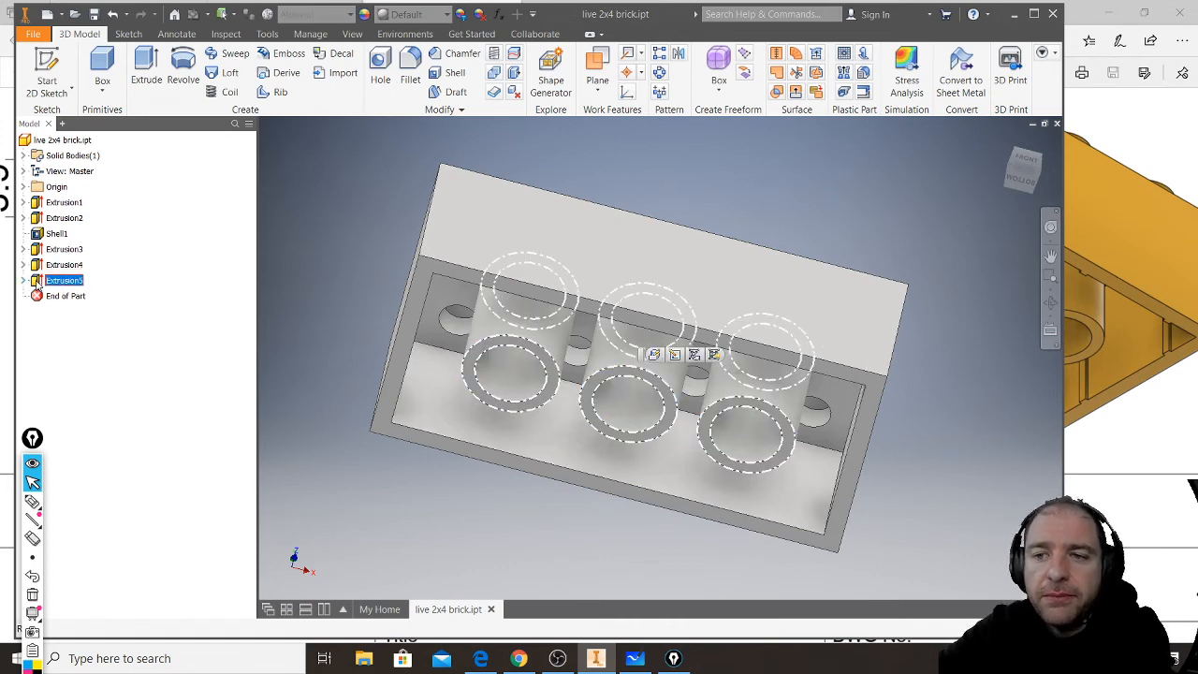
double_click(36, 281)
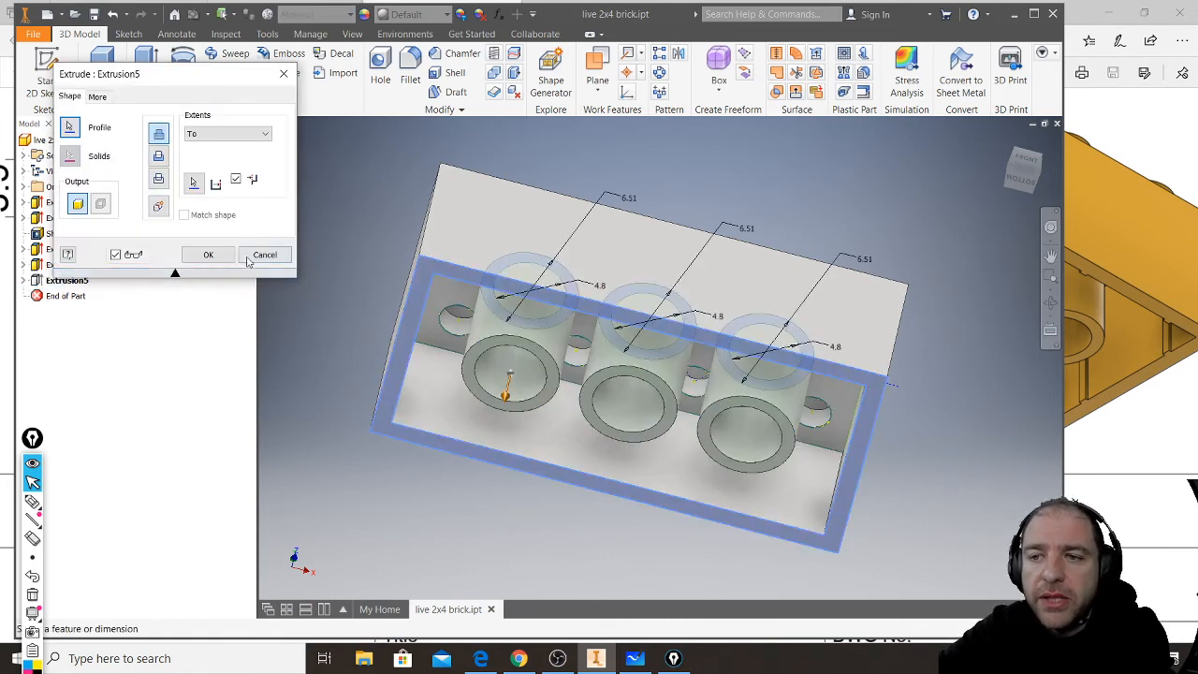
left_click(264, 255)
- Edit the underside tube sketch and delete the middle and right tube circles with their construction lines, keeping only the left pair
left_click(23, 281)
left_click(70, 296)
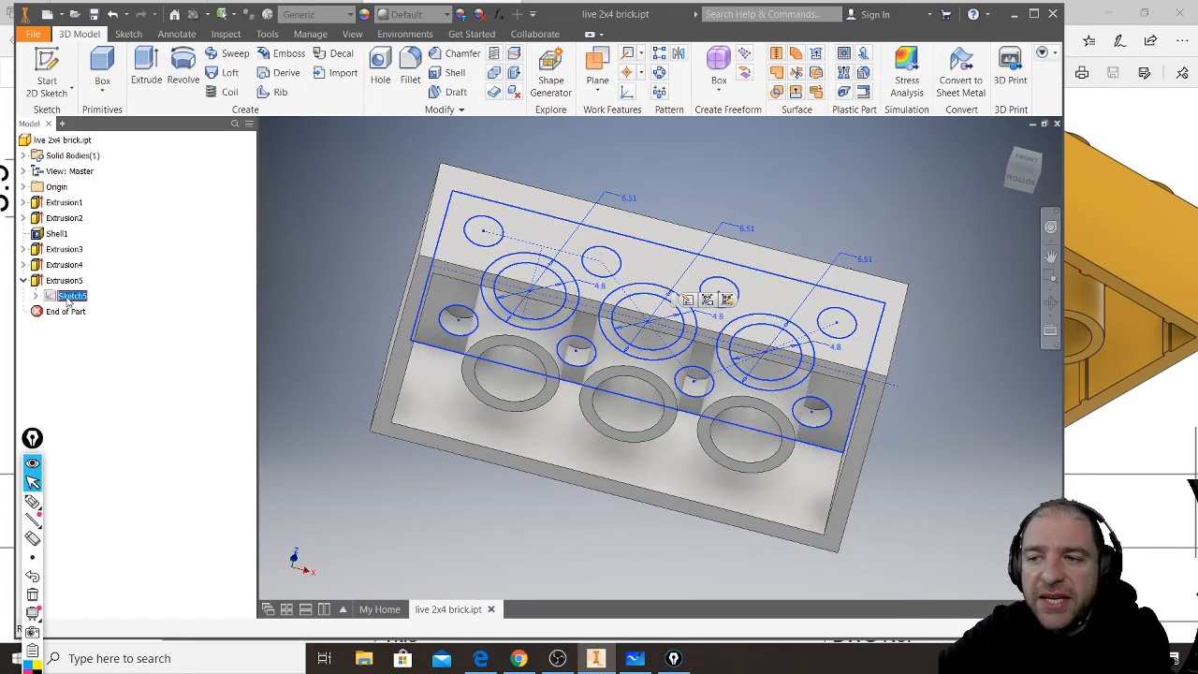
double_click(70, 297)
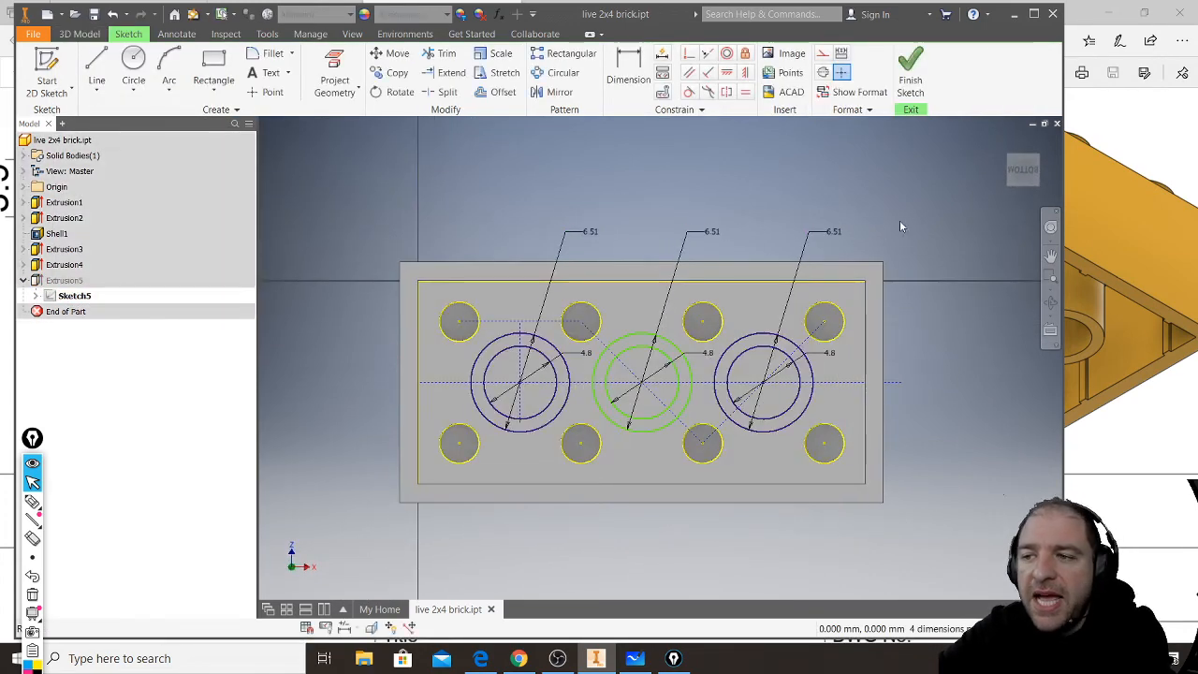
left_click_drag(928, 189, 778, 398)
left_click_drag(618, 524, 621, 549)
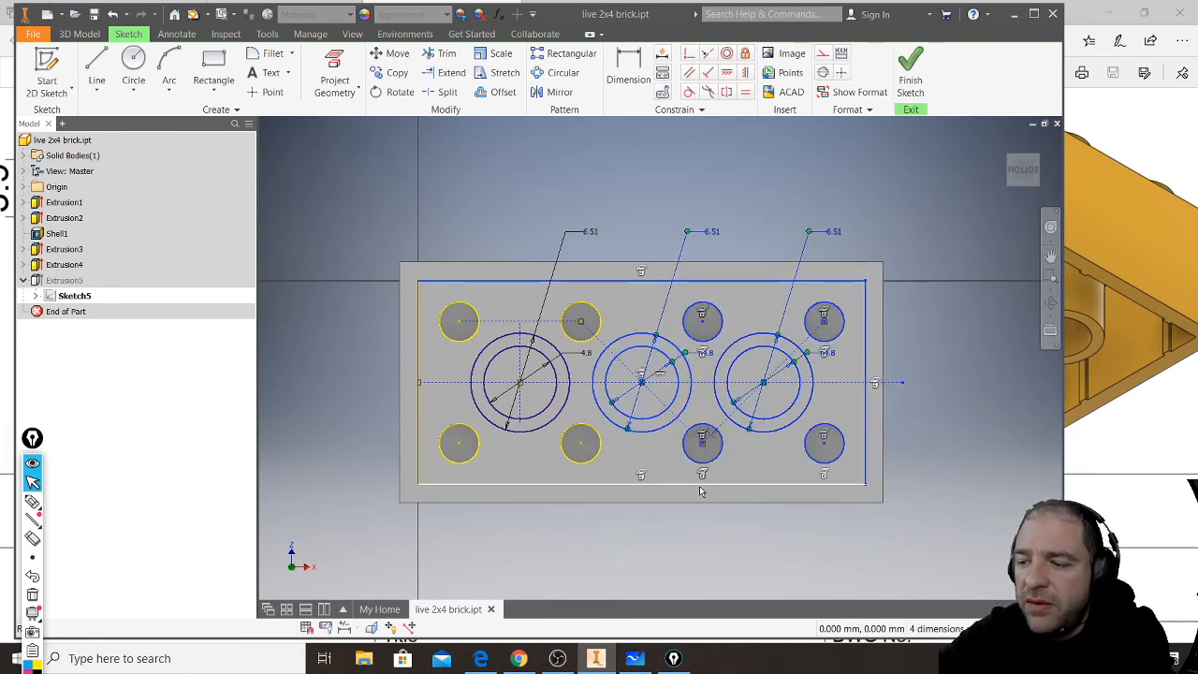
key("Delete")
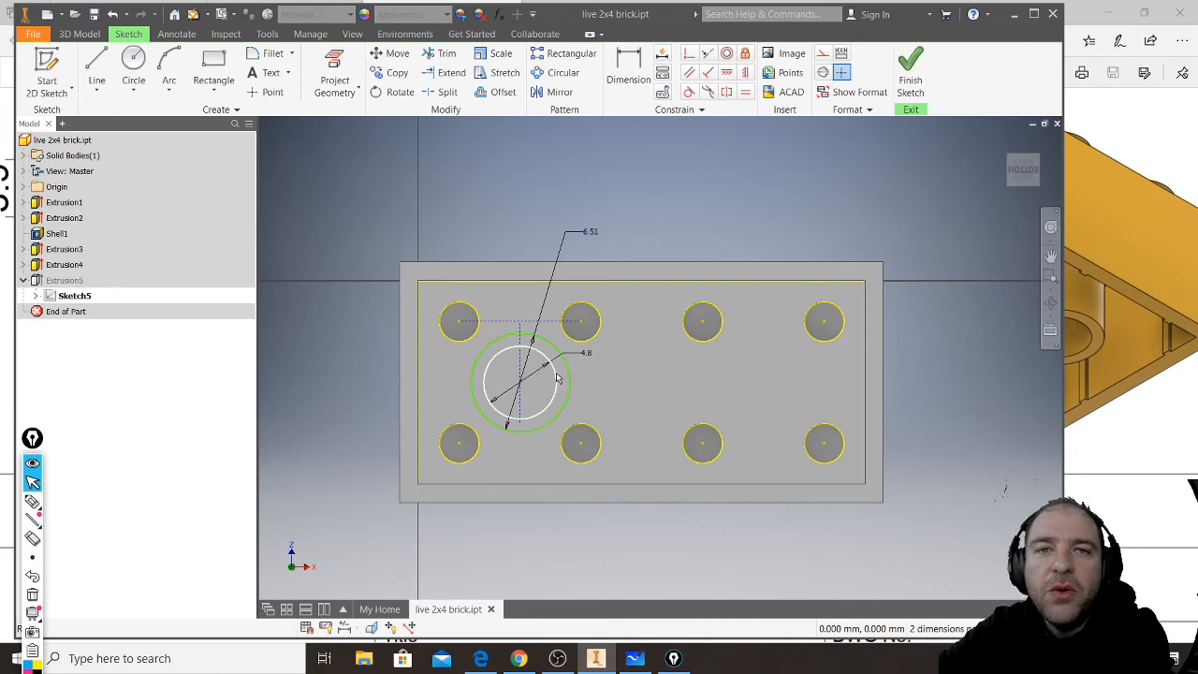
- Finish the tube sketch, accept the update errors, and reapply the tube extrusion to the remaining profile
left_click(911, 93)
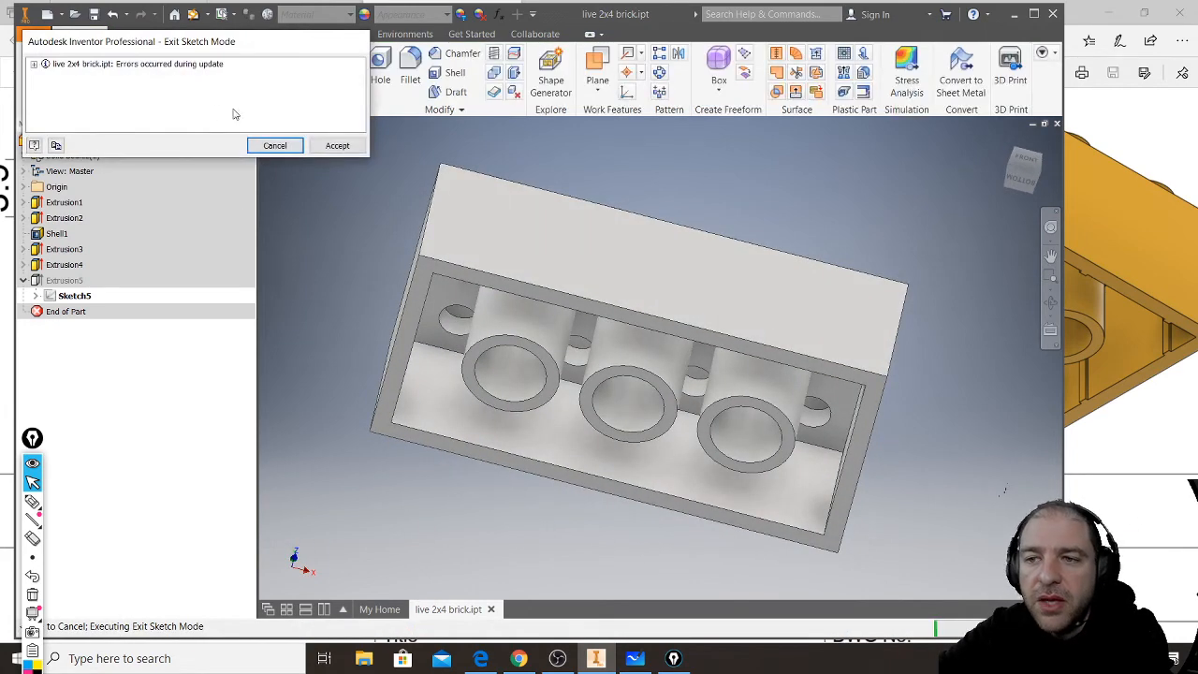
left_click(349, 146)
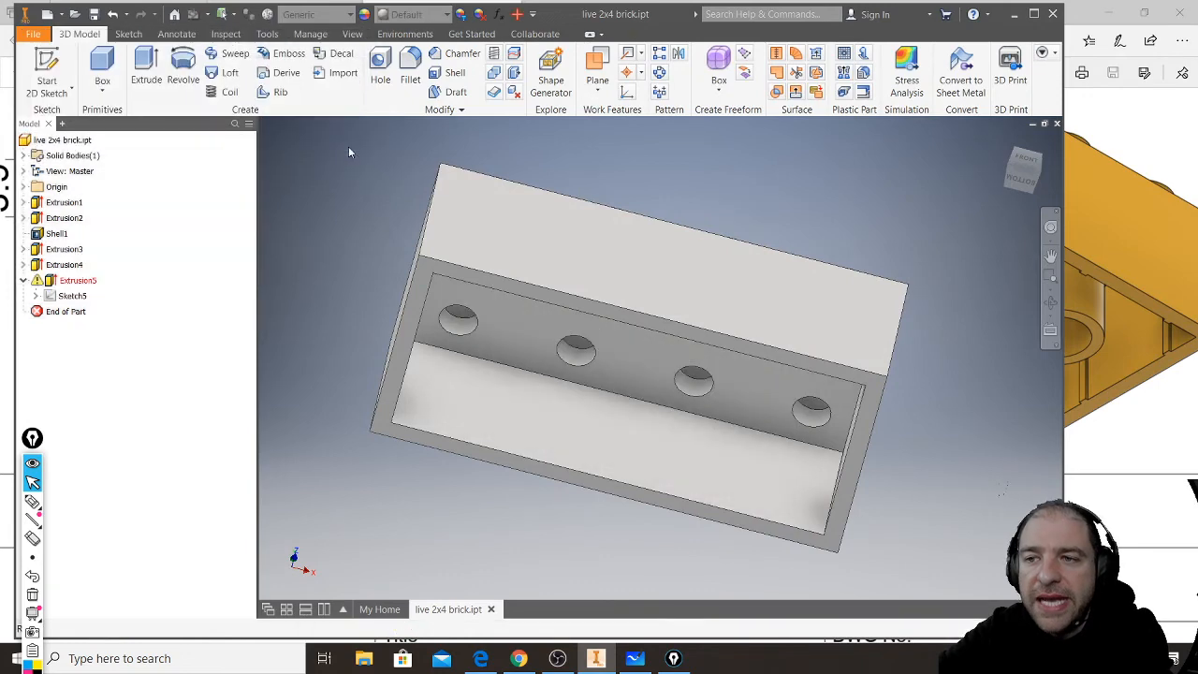
double_click(75, 280)
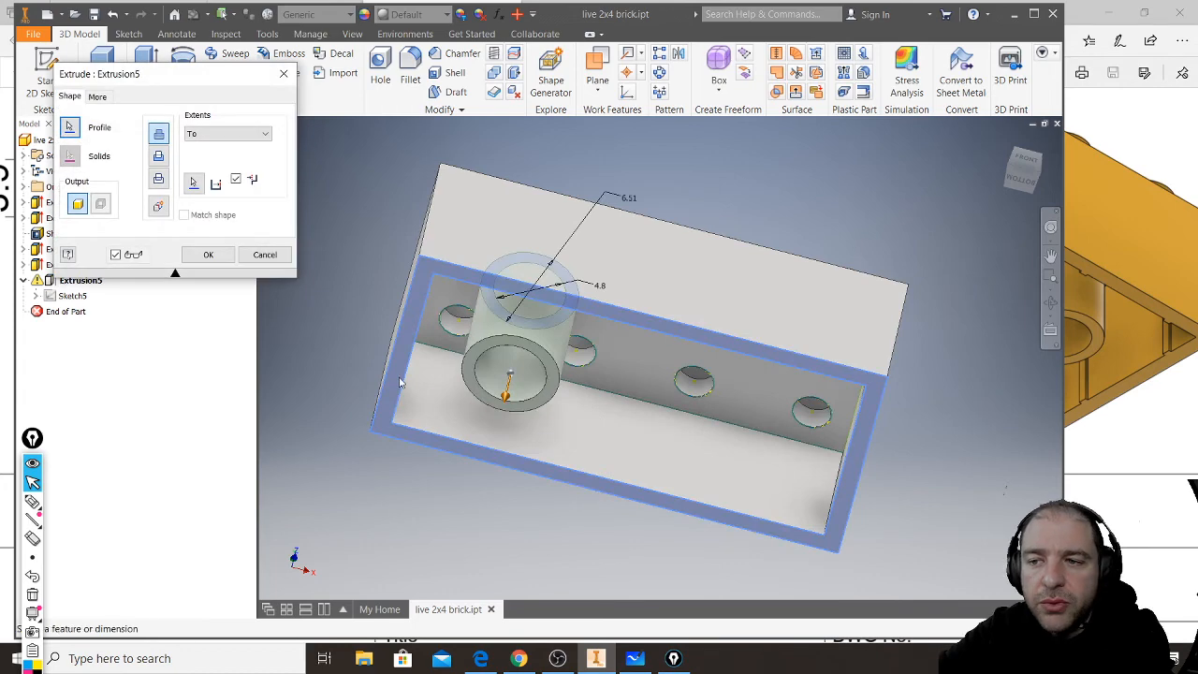
left_click(209, 254)
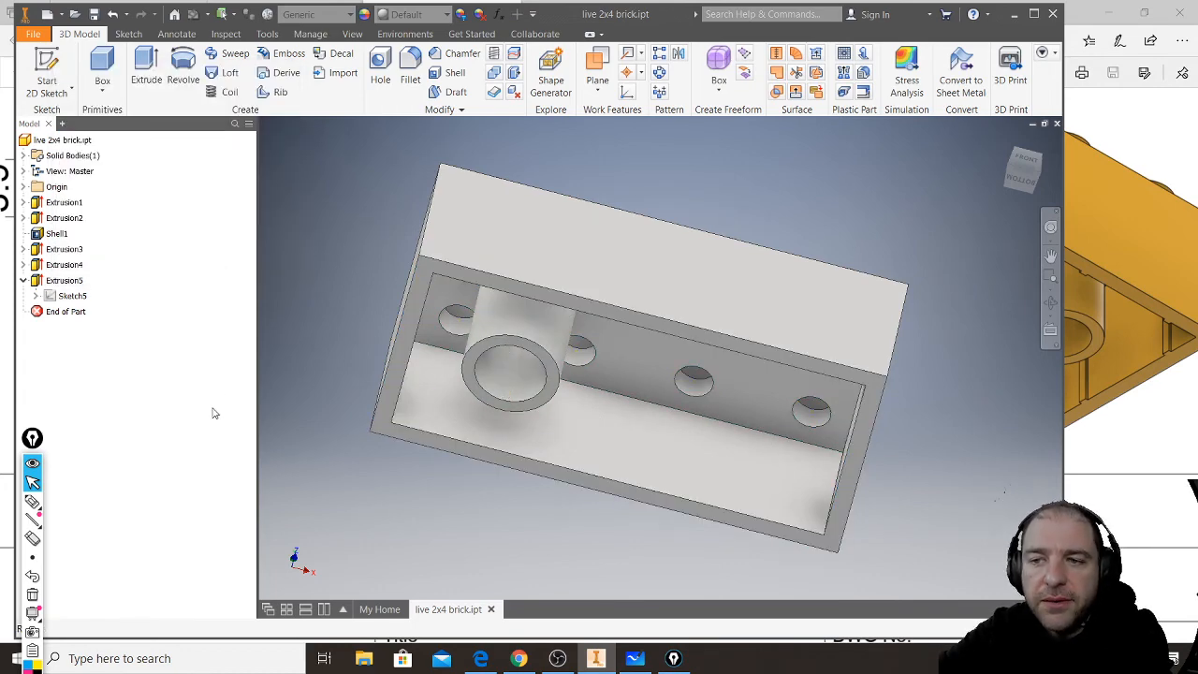
- Examine which features form the inner cavity, the stud recesses and the studs, and check the stud extrusion's settings
left_click(65, 265)
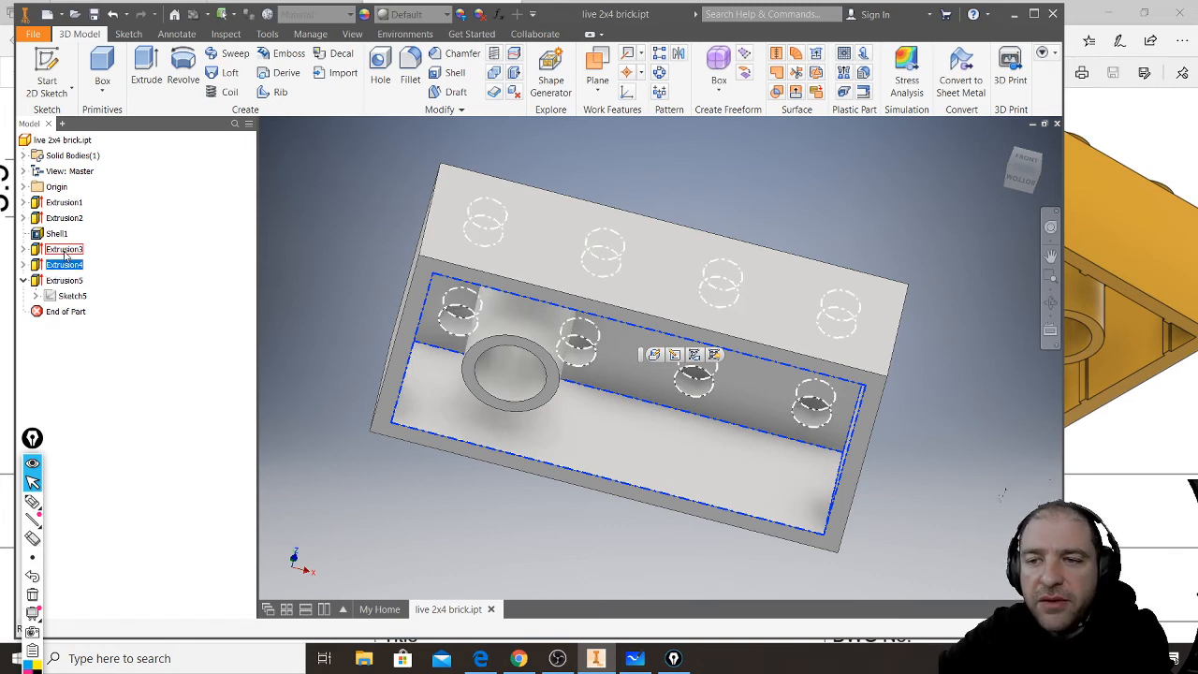
left_click(65, 250)
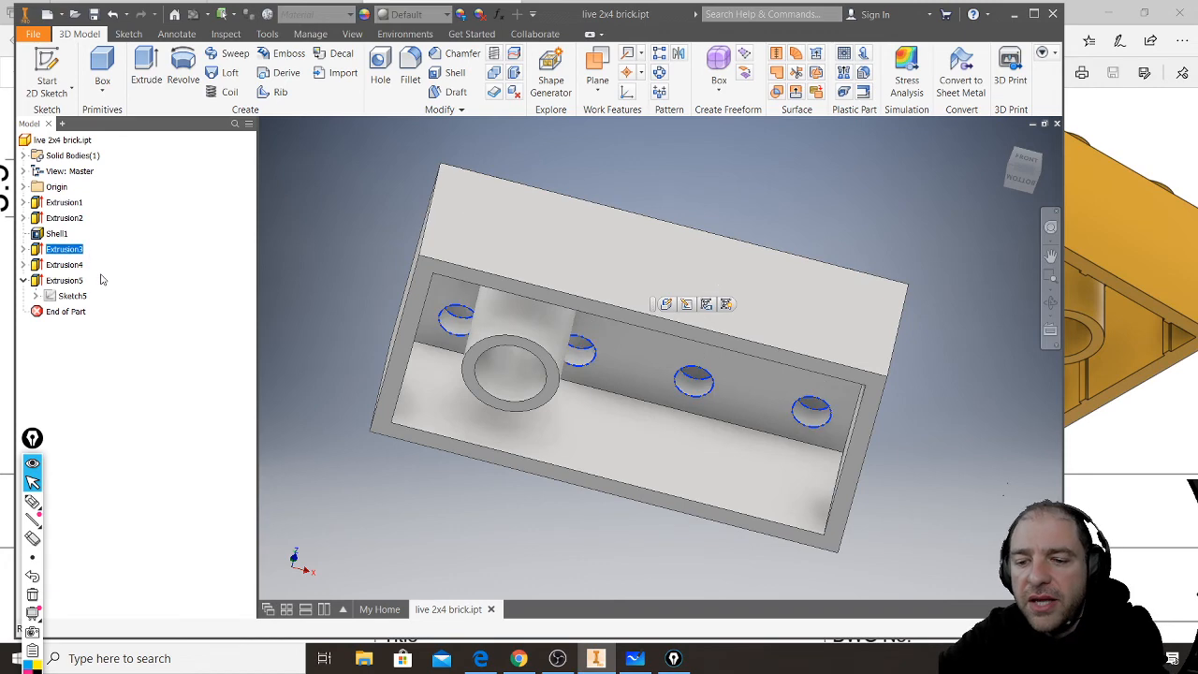
left_click(41, 219)
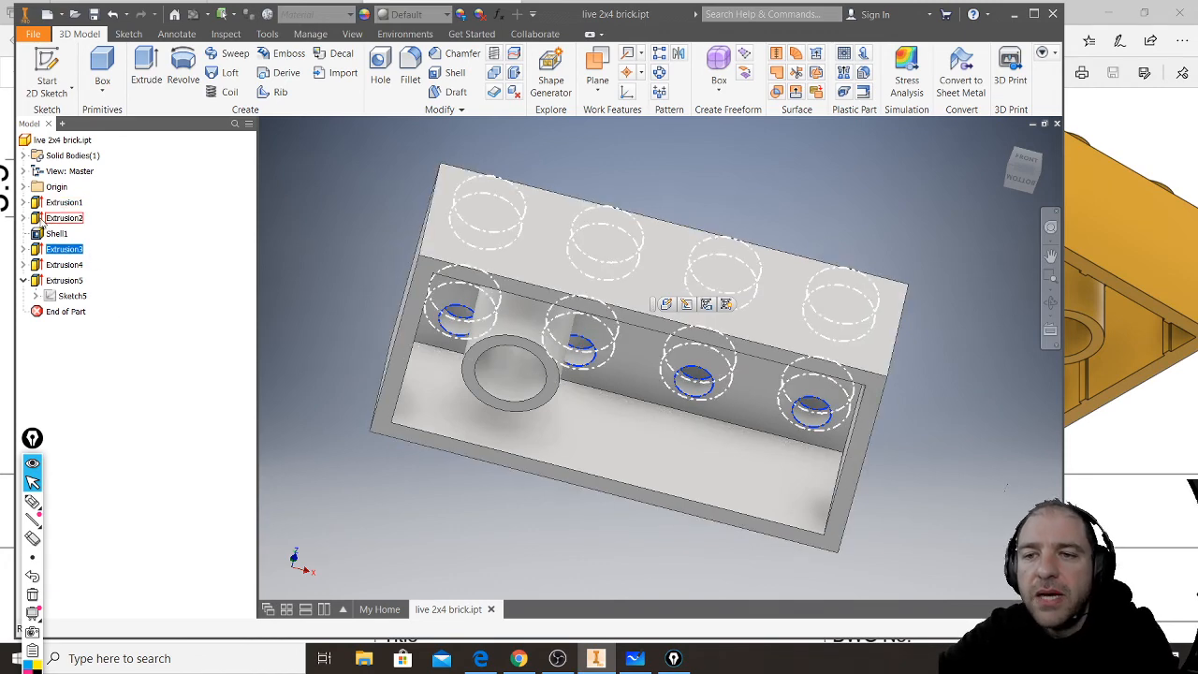
double_click(41, 221)
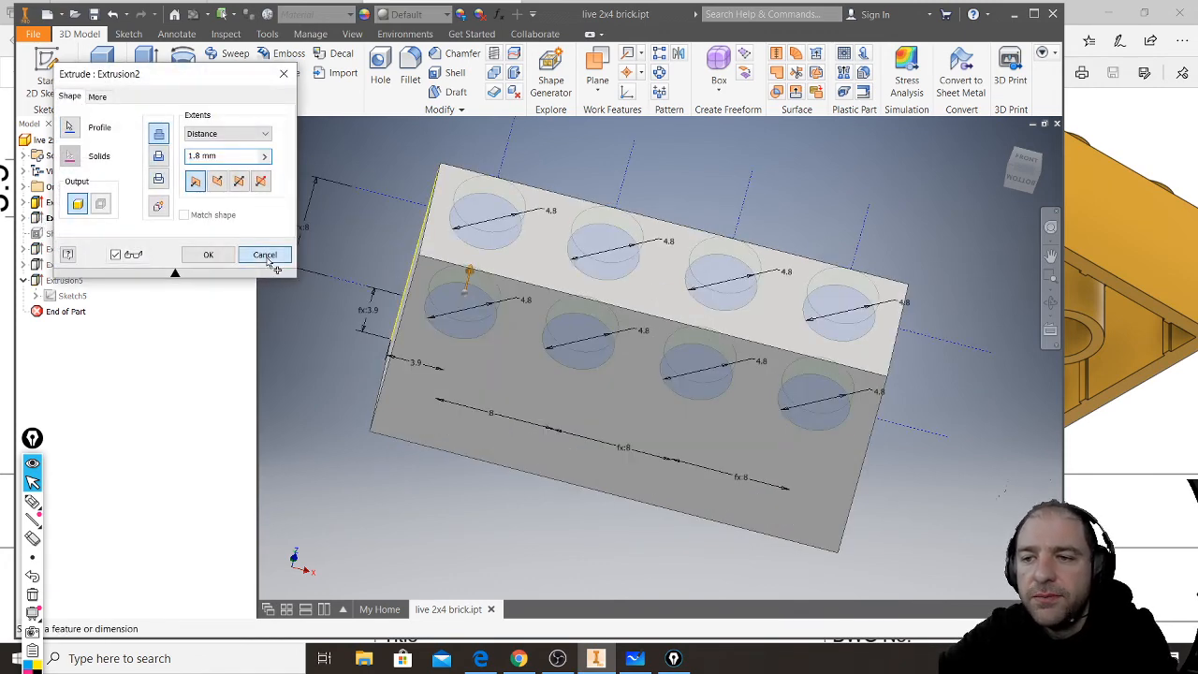
left_click(265, 257)
key("F6")
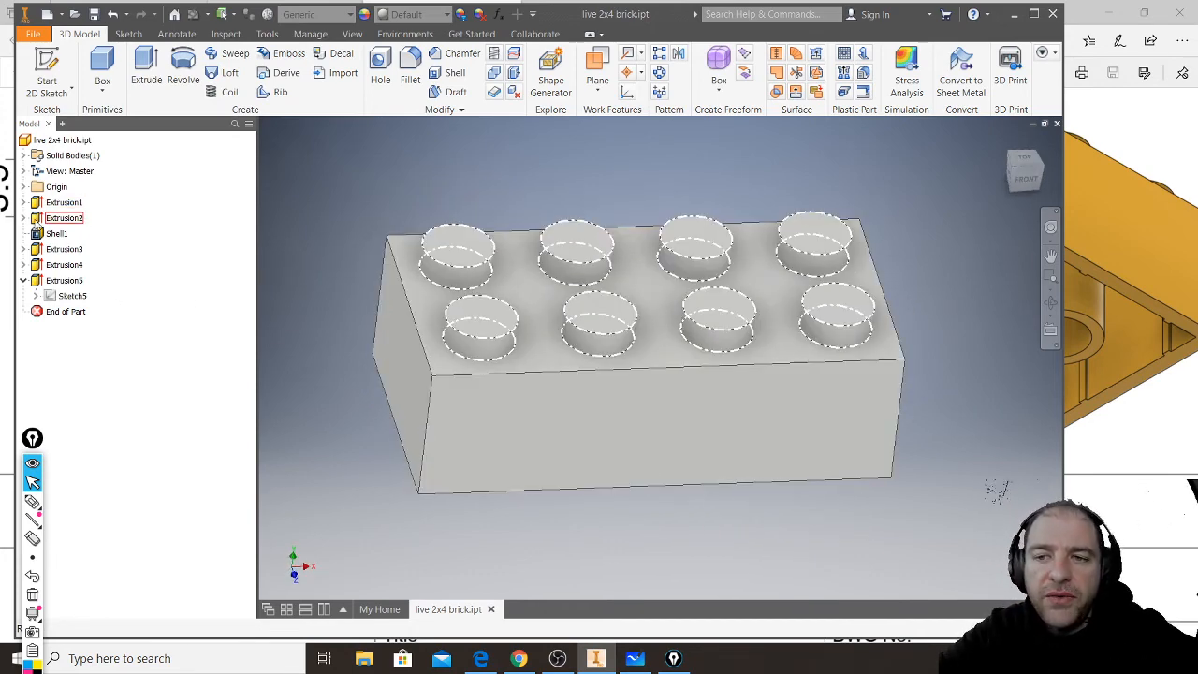
double_click(37, 221)
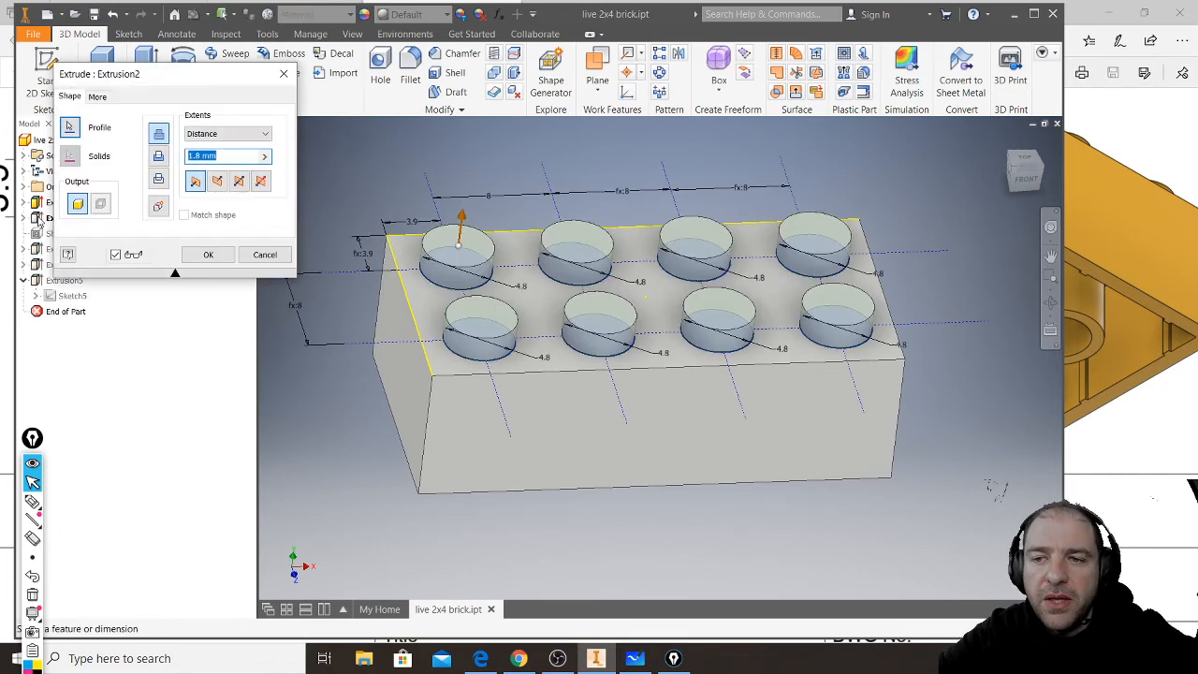
key("Escape")
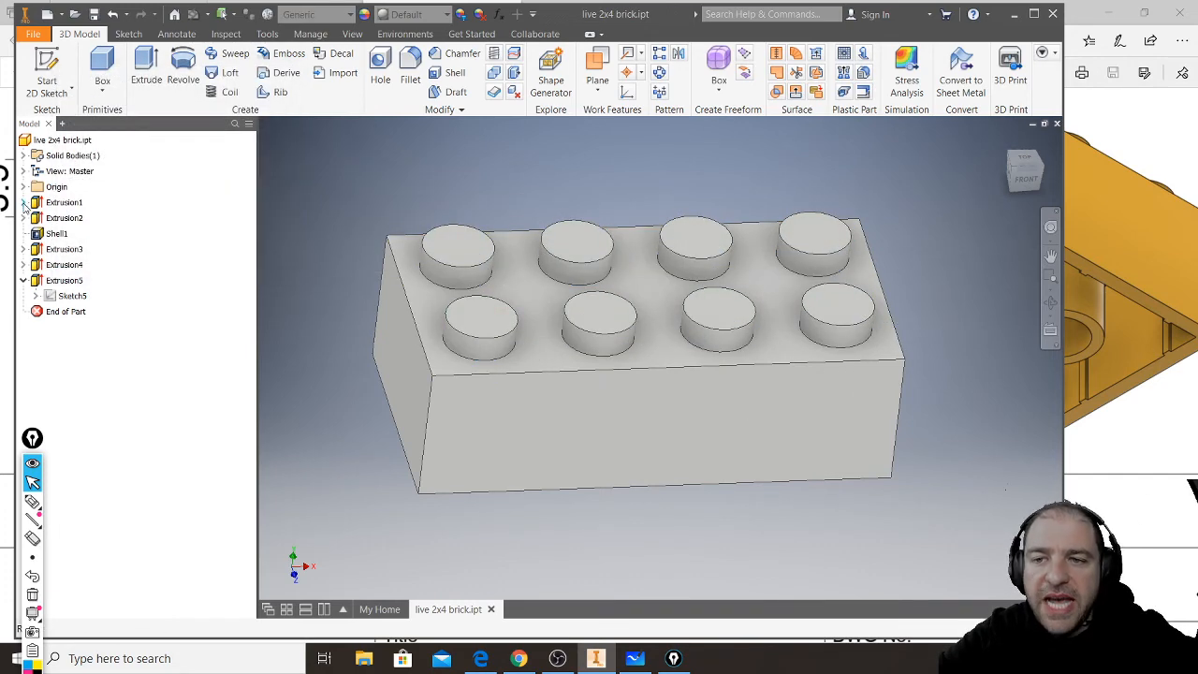
- Edit the stud sketch and delete the six circles in the three right columns, keeping the two leftmost circles
left_click(25, 218)
double_click(72, 233)
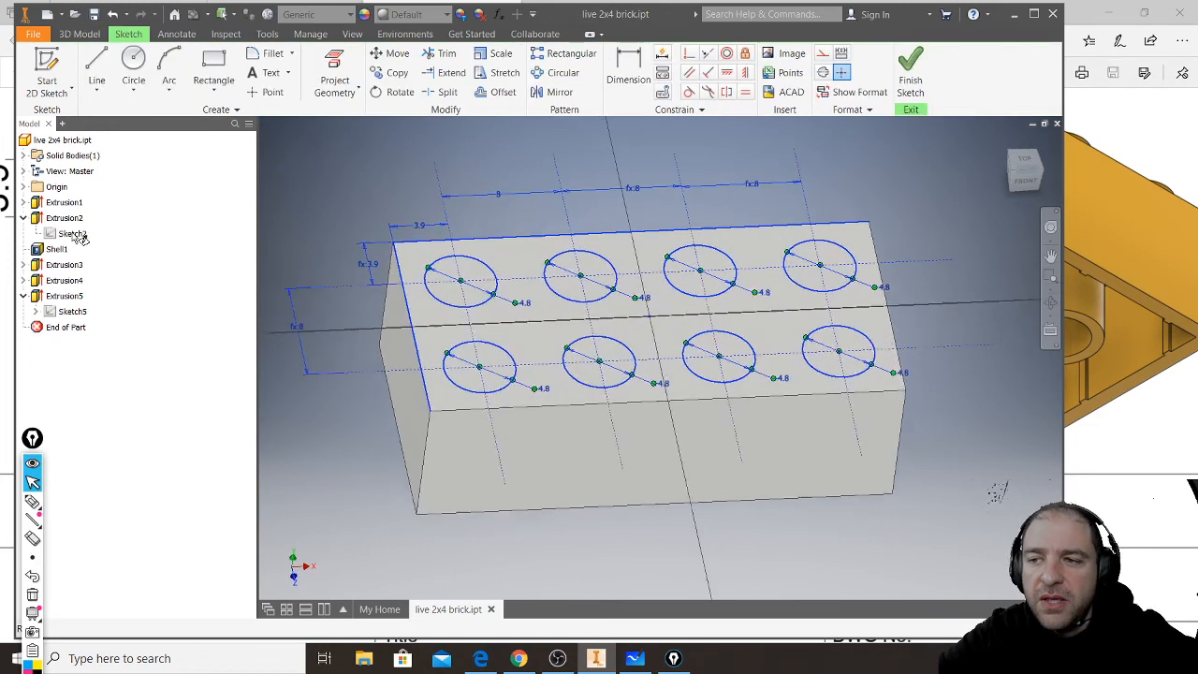
left_click_drag(769, 228, 743, 277)
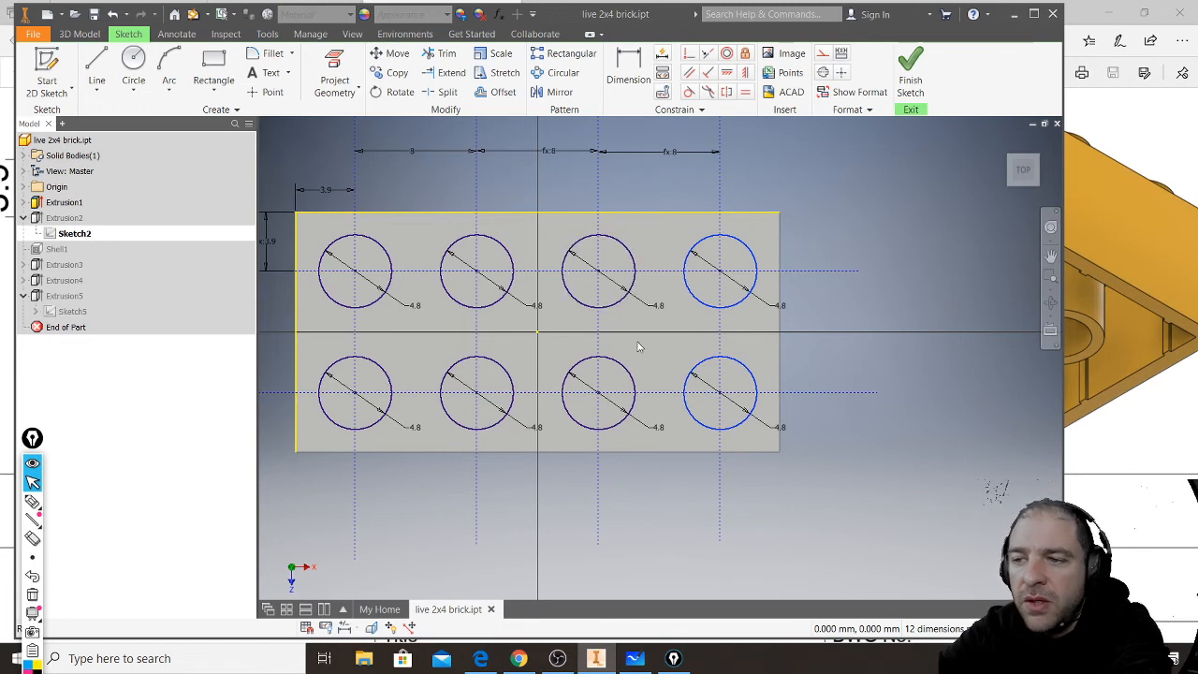
left_click(615, 360, "ctrl")
left_click(616, 311, "ctrl")
left_click(513, 298, "ctrl")
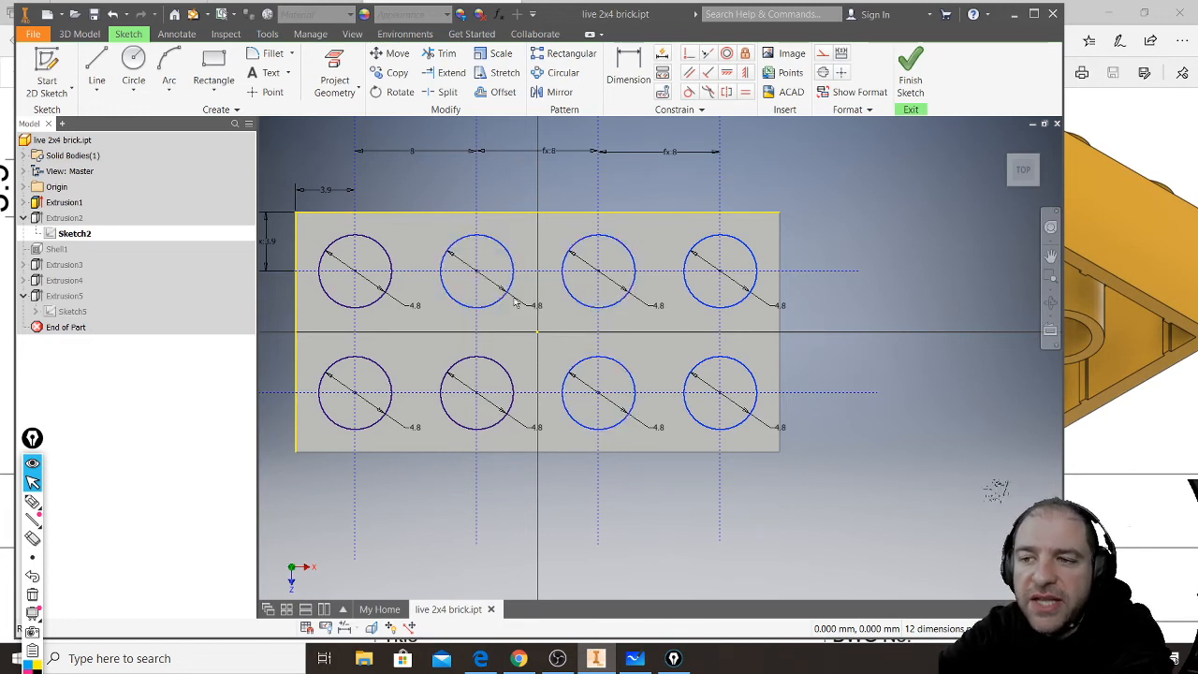
left_click(505, 372, "ctrl")
key("Delete")
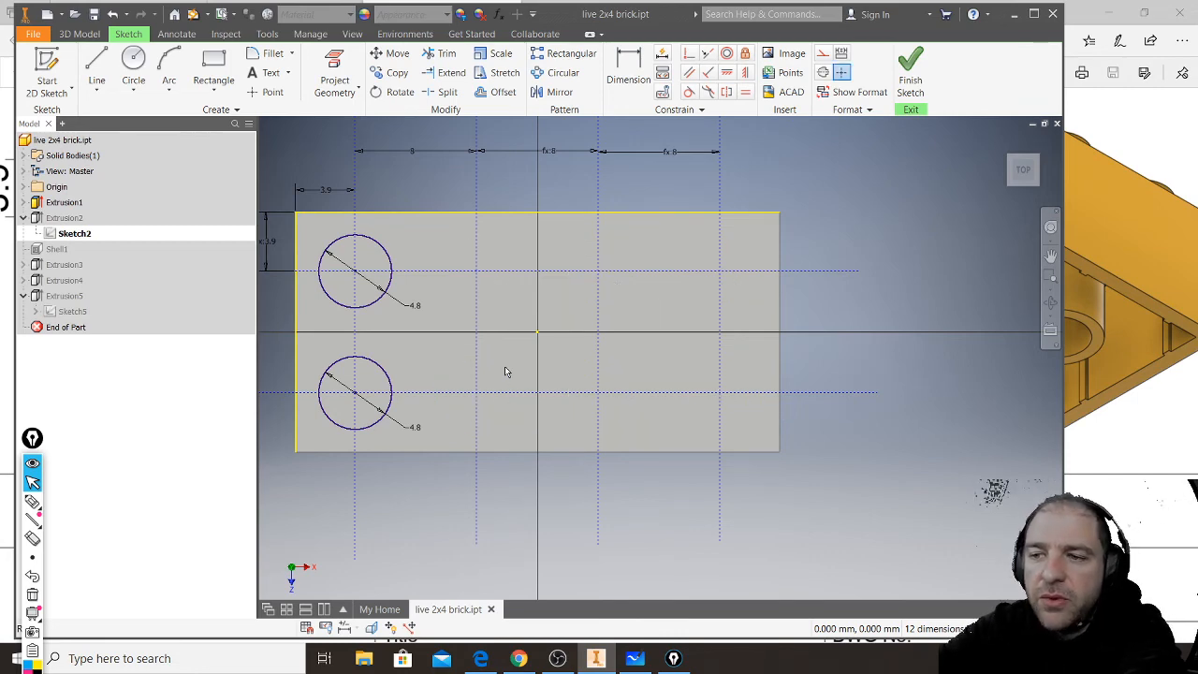
- Finish the stud sketch, accept the update errors, and reapply the stud extrusion to the two remaining circles
left_click(911, 86)
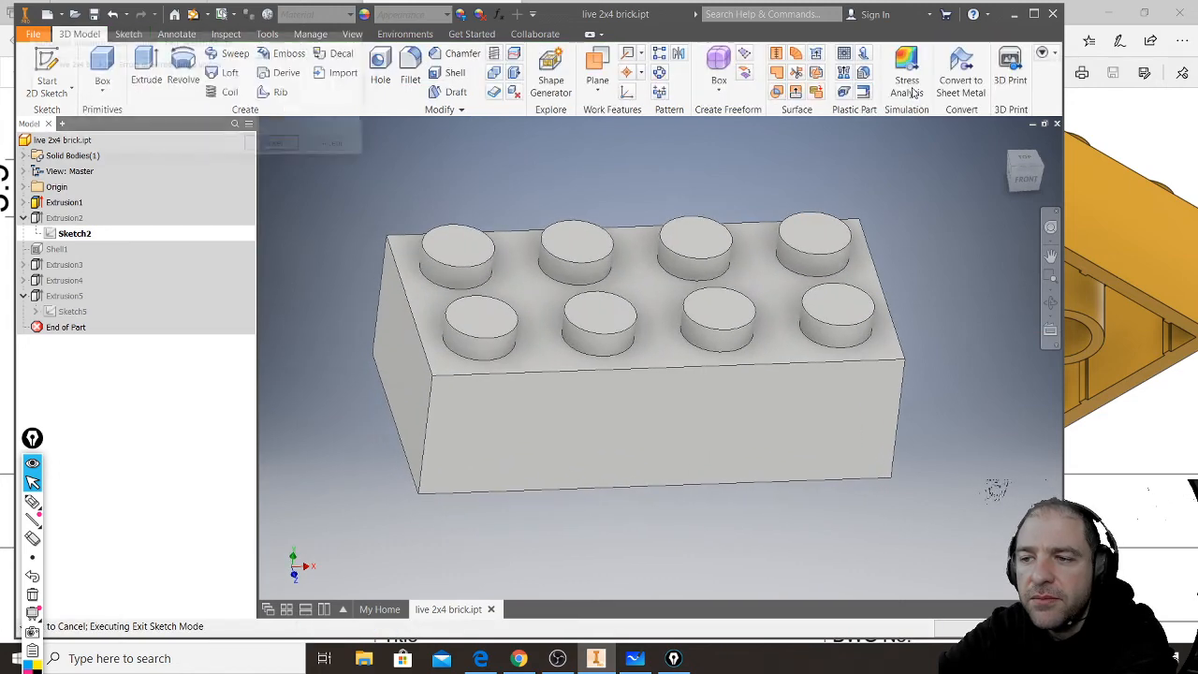
left_click(337, 145)
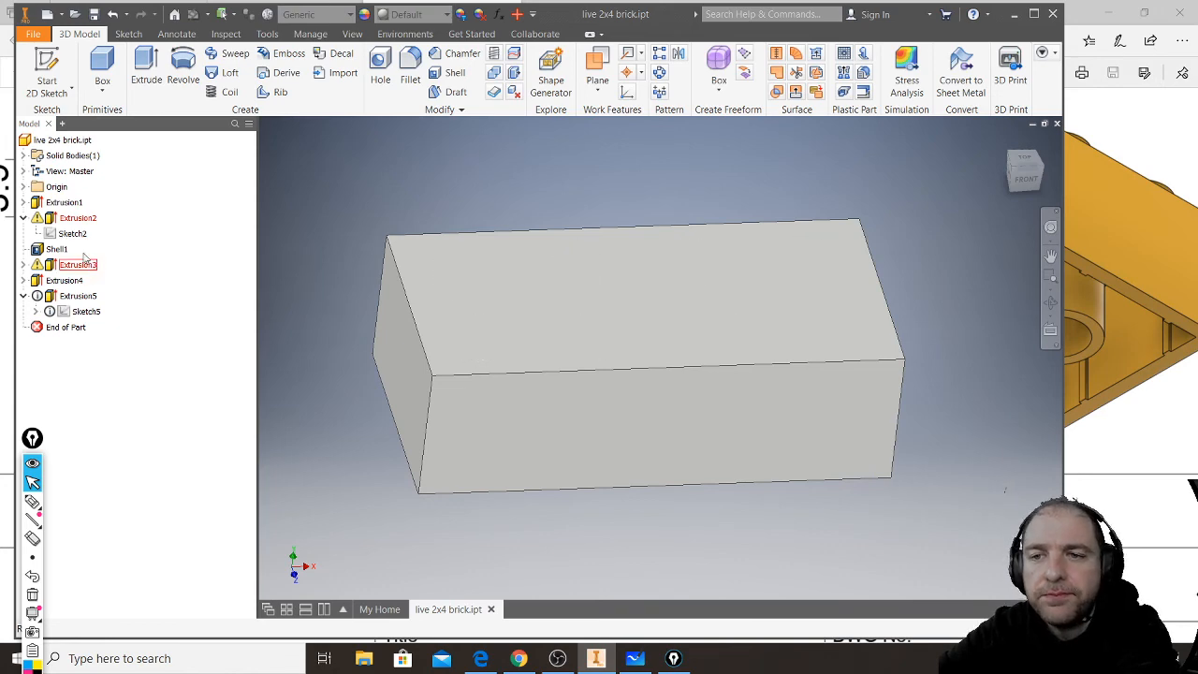
double_click(53, 219)
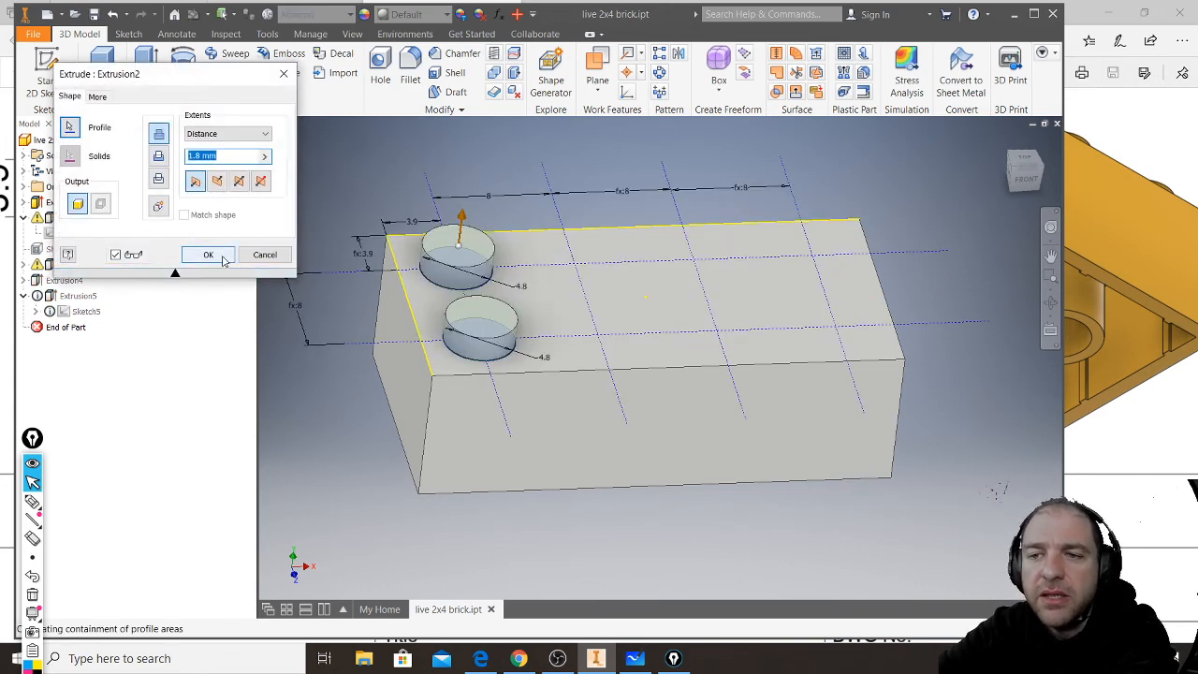
left_click(225, 259)
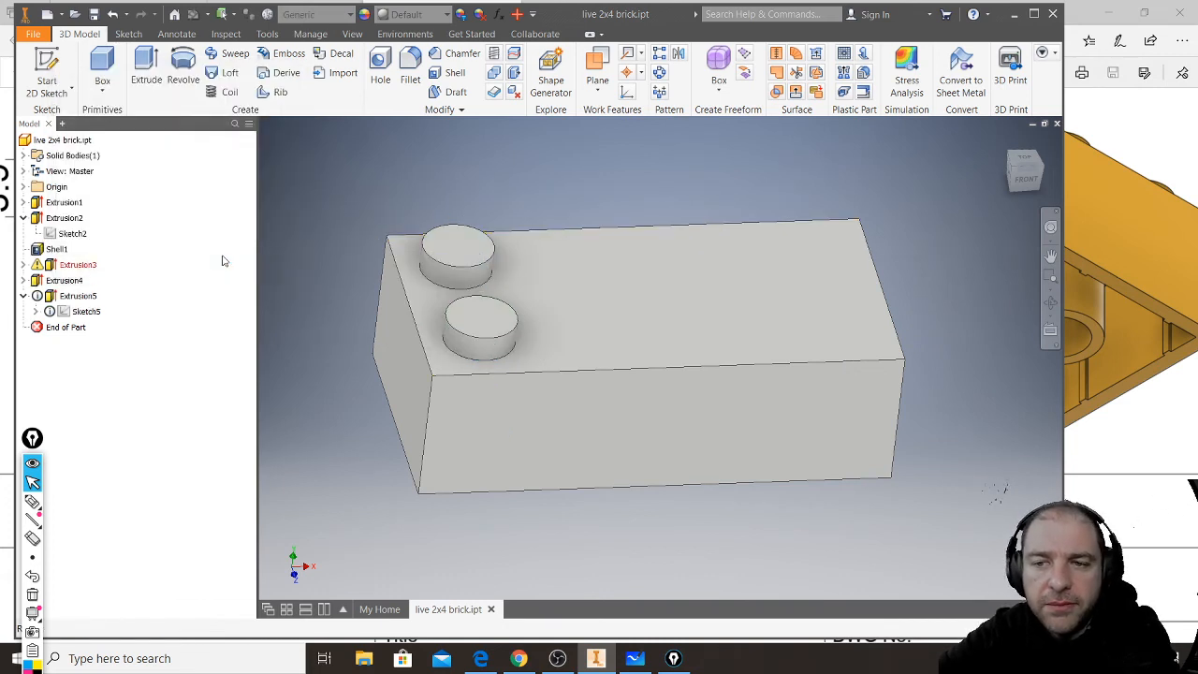
- Delete the six recess ring profiles beneath the removed studs from the recess sketch, finish it, and accept the update errors
left_click(56, 268)
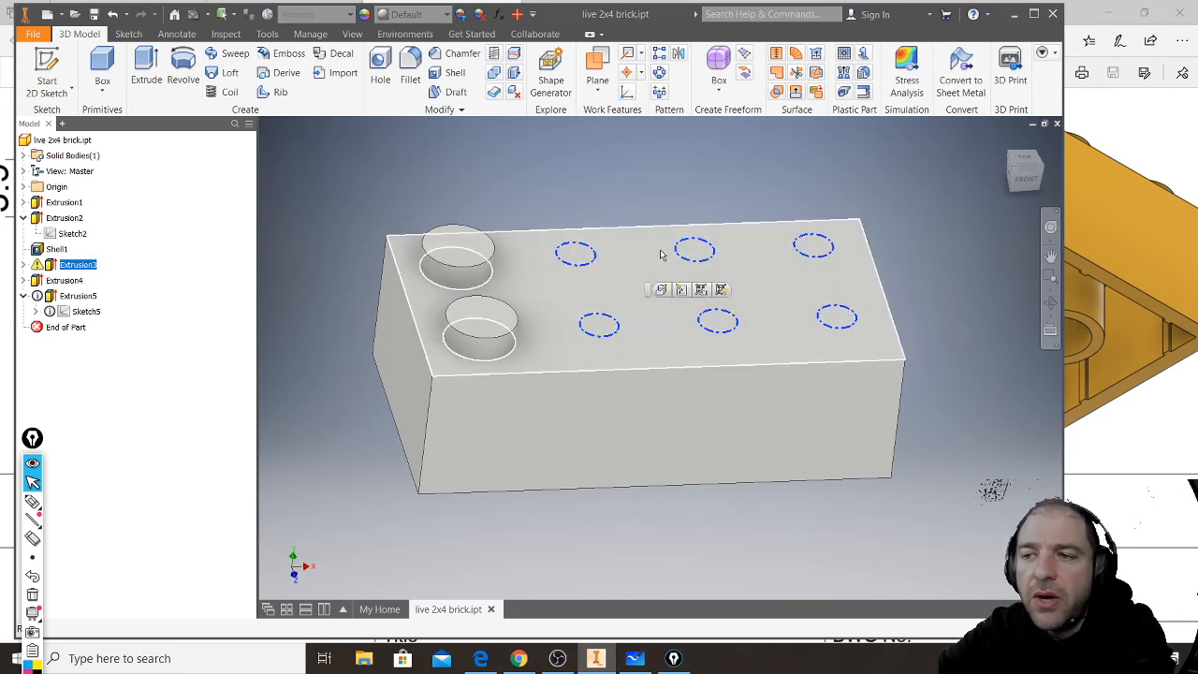
left_click(24, 265)
double_click(83, 281)
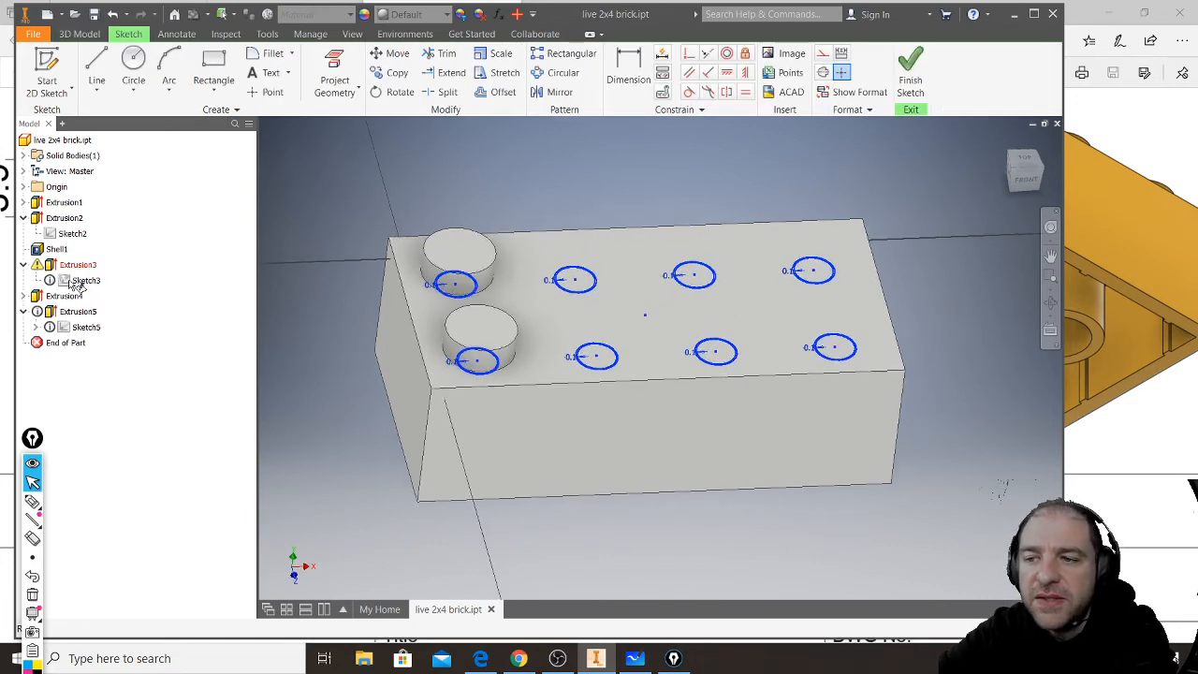
left_click_drag(534, 562, 957, 177)
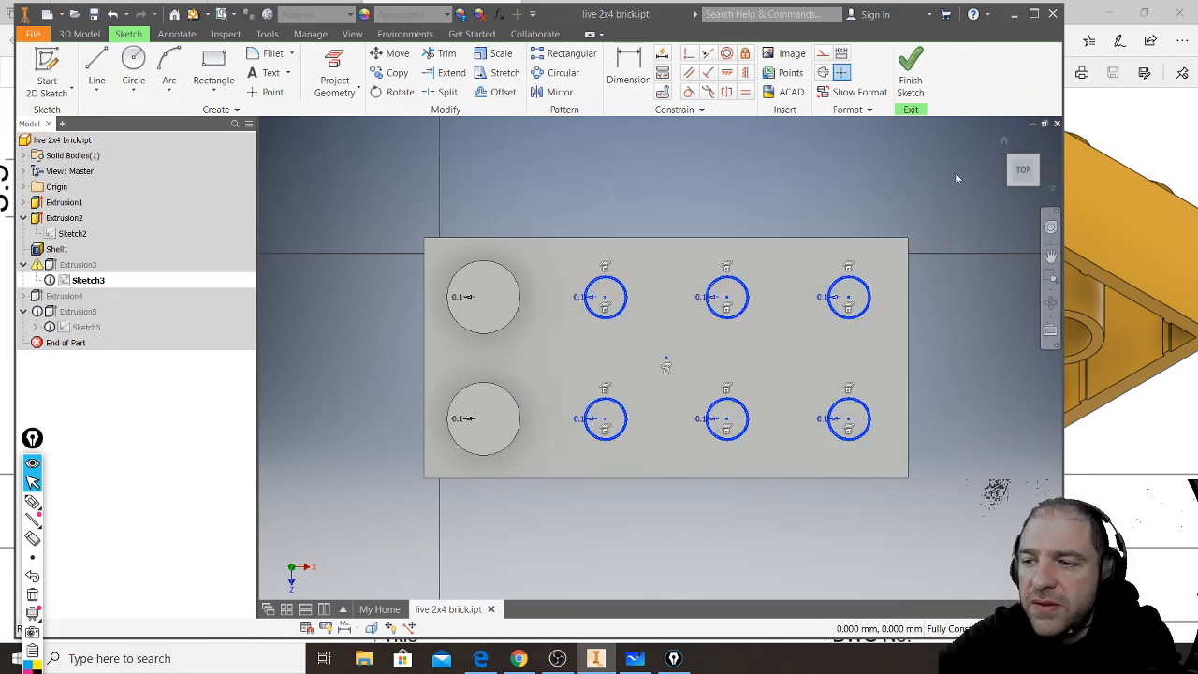
key("Delete")
left_click(894, 75)
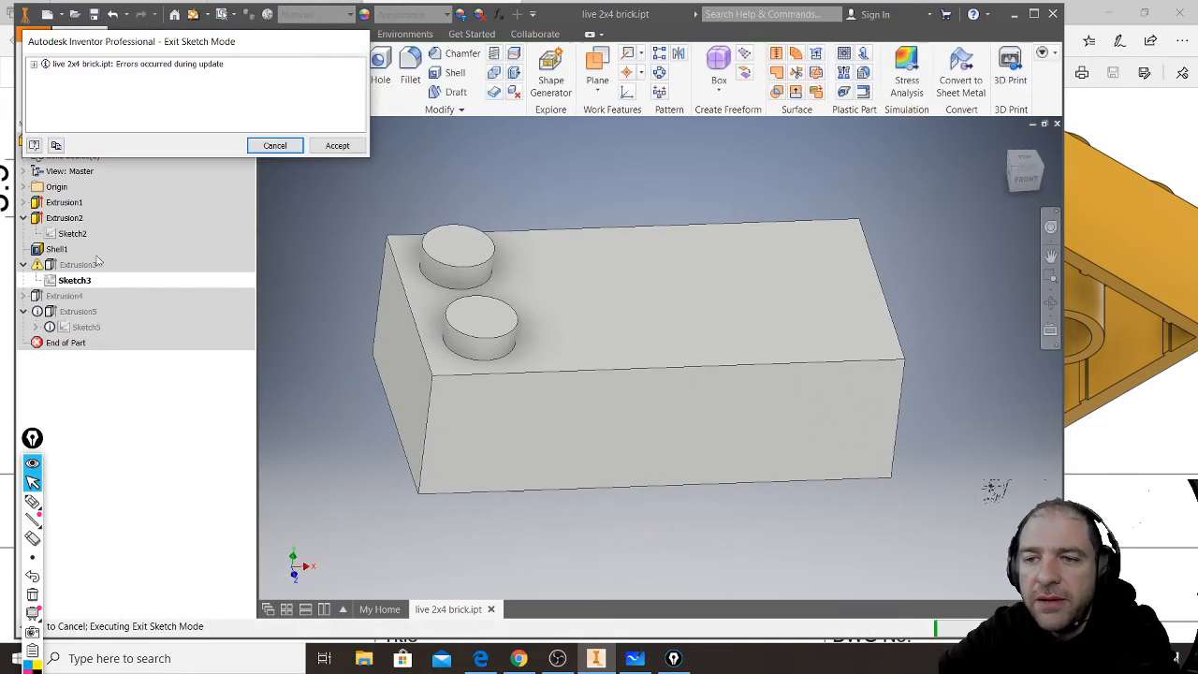
left_click(337, 146)
left_click(74, 266)
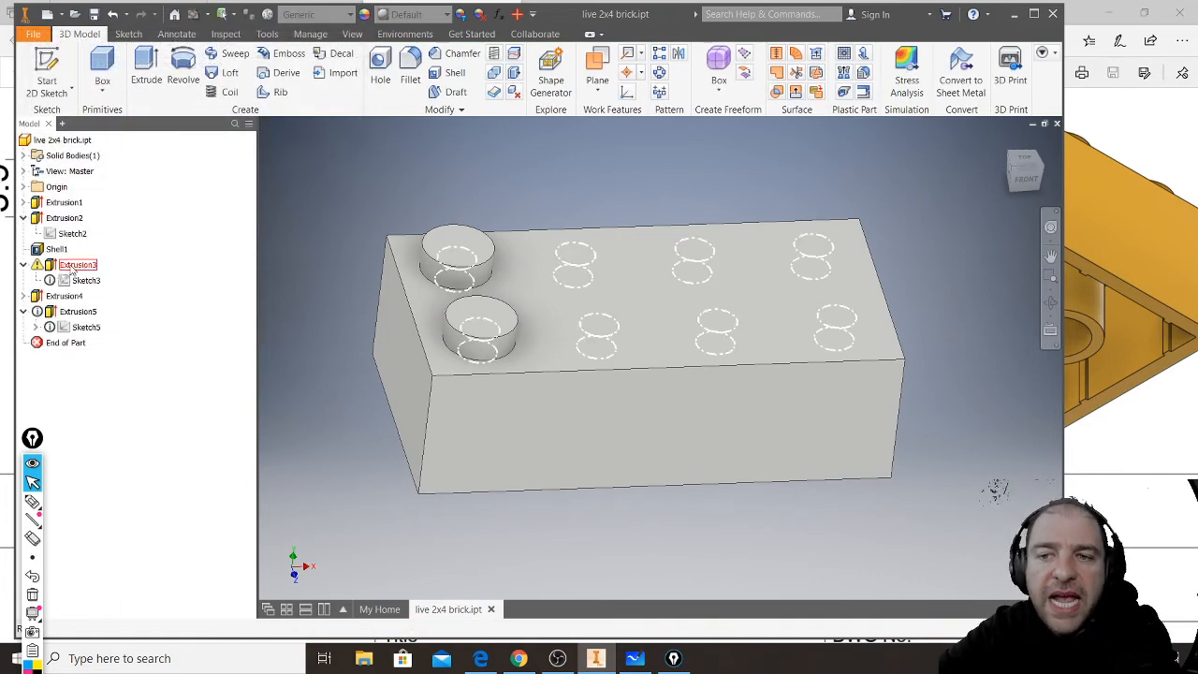
double_click(52, 268)
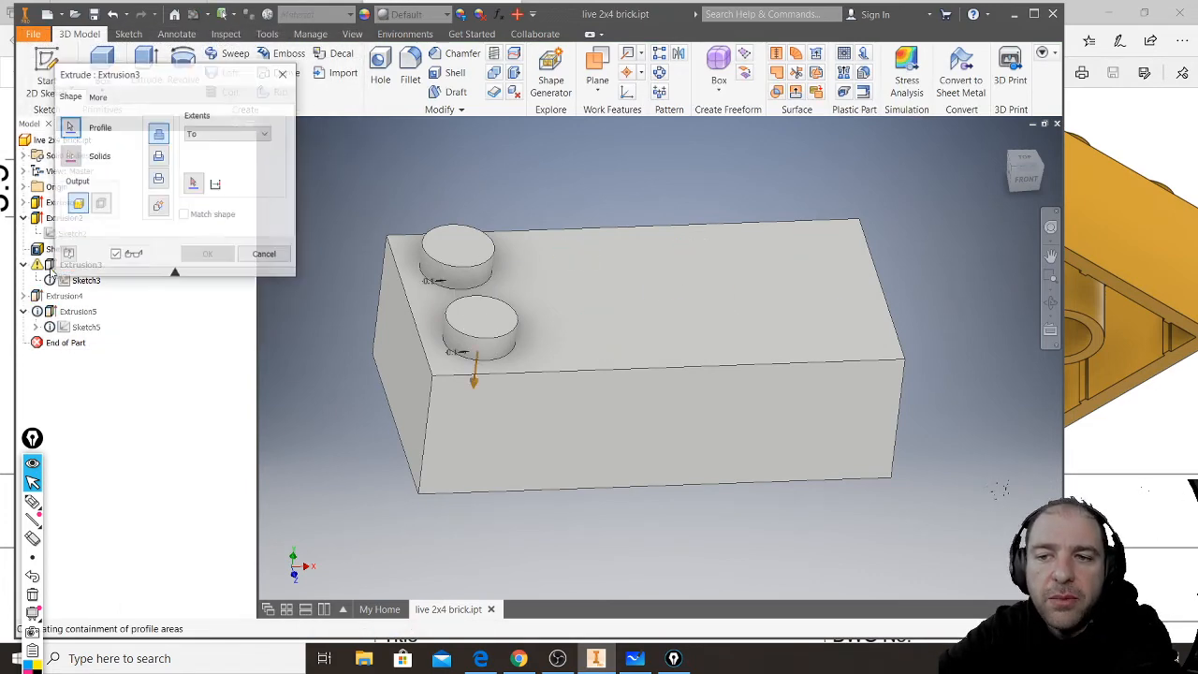
middle_click_drag(549, 445, 540, 323, "shift")
scroll(444, 240, "down", 8)
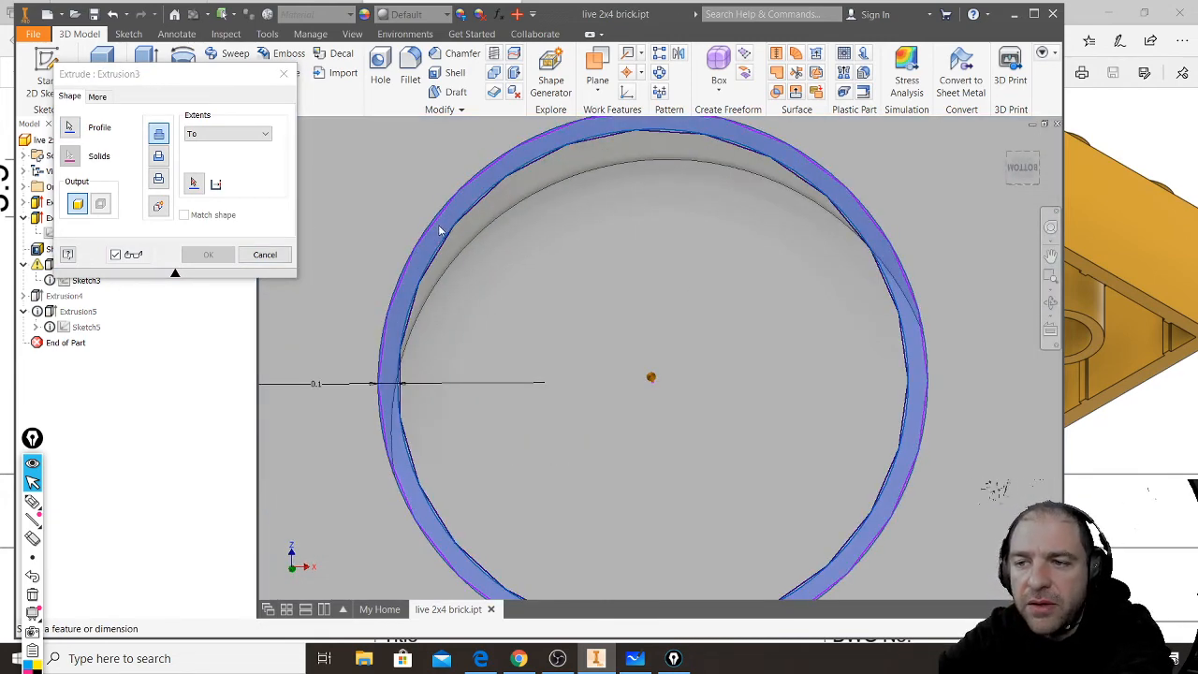
scroll(460, 286, "up", 8)
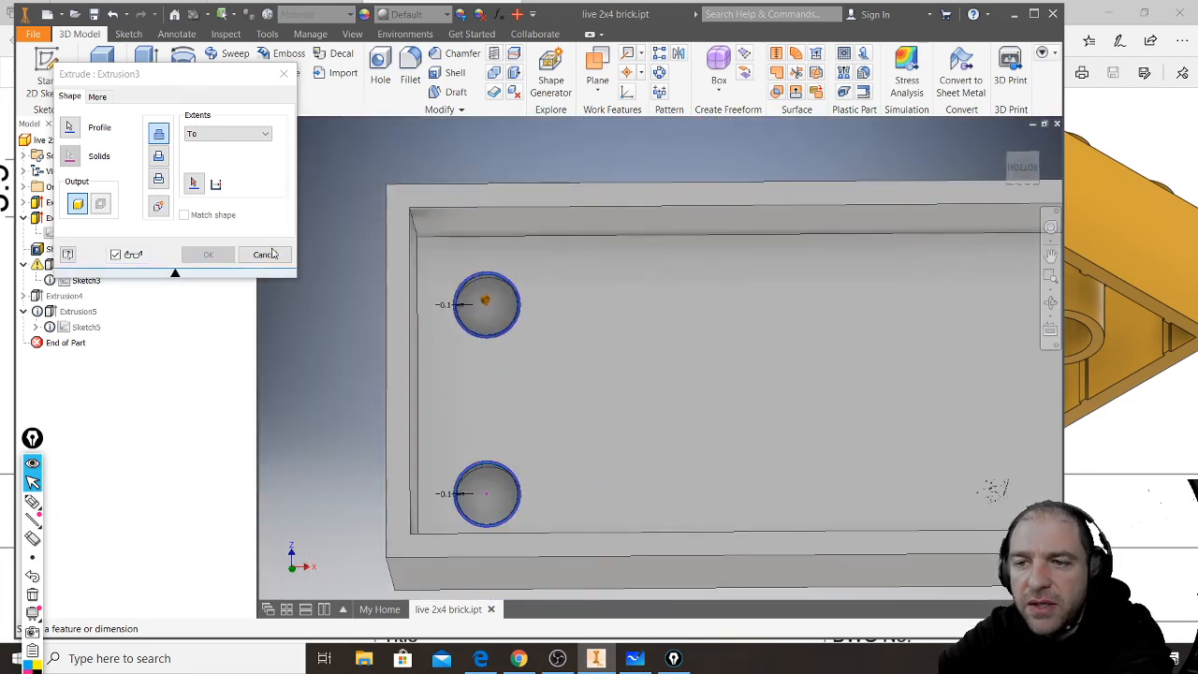
left_click(271, 257)
- Reapply the stud recess extrusion with its extents set to To, ending at the inner face of the recess
middle_click_drag(556, 301, 516, 398, "shift")
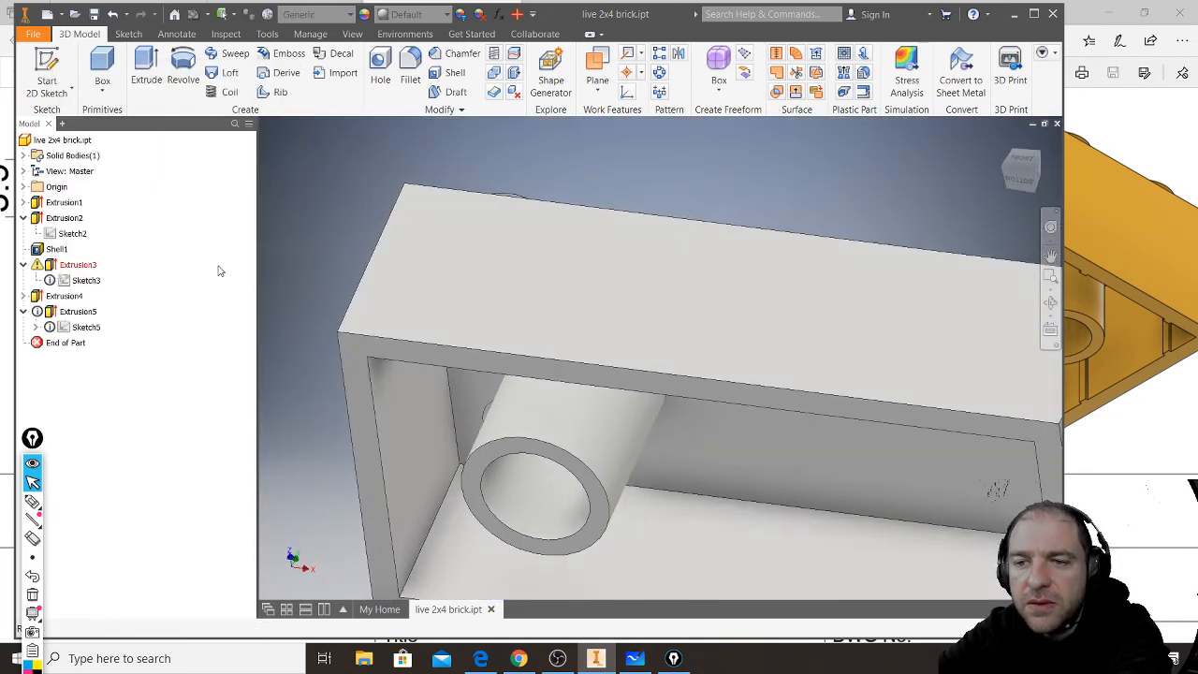
left_click(67, 268)
double_click(54, 265)
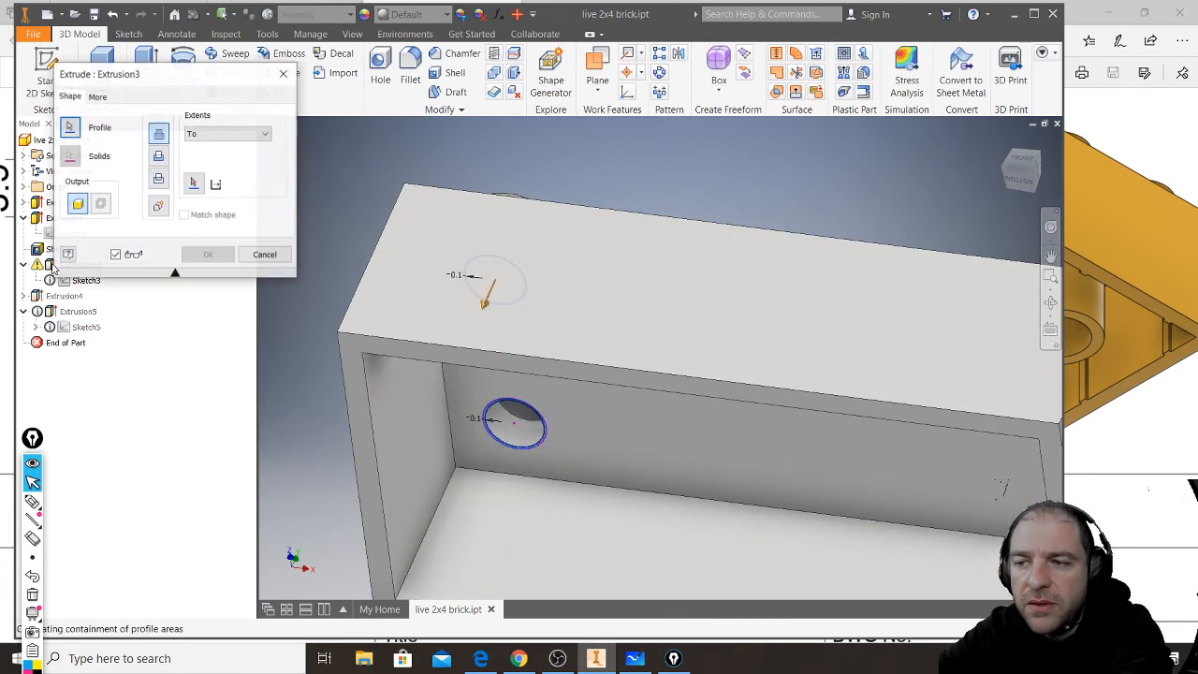
left_click(267, 137)
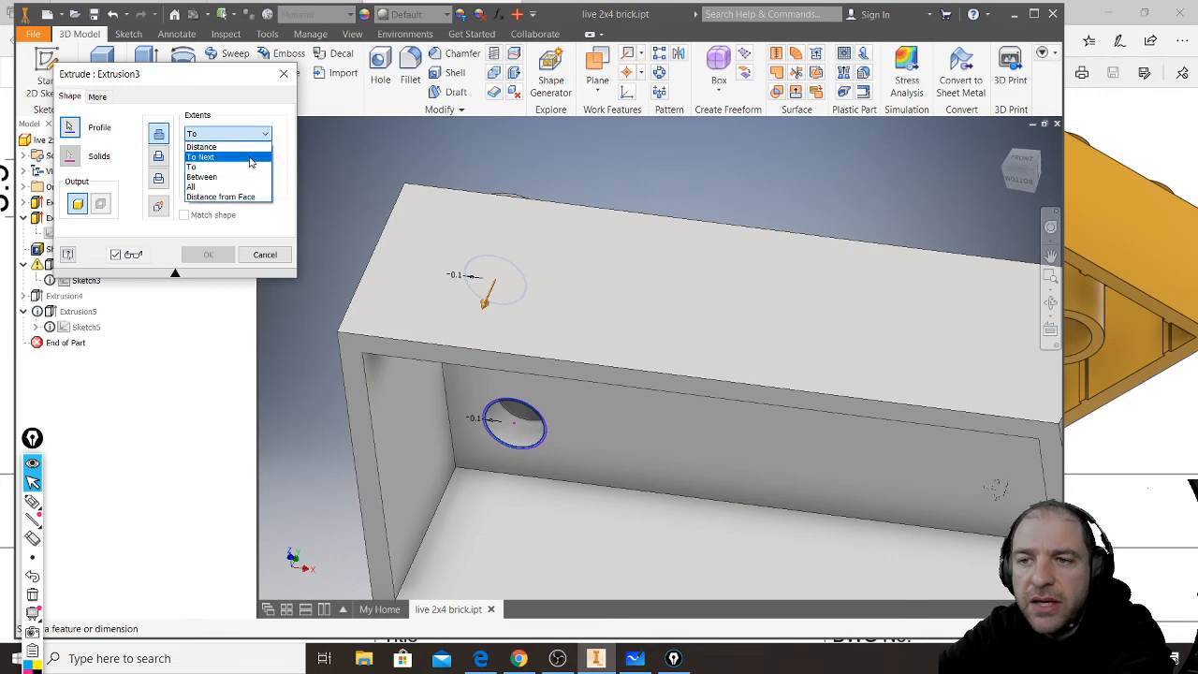
left_click(248, 166)
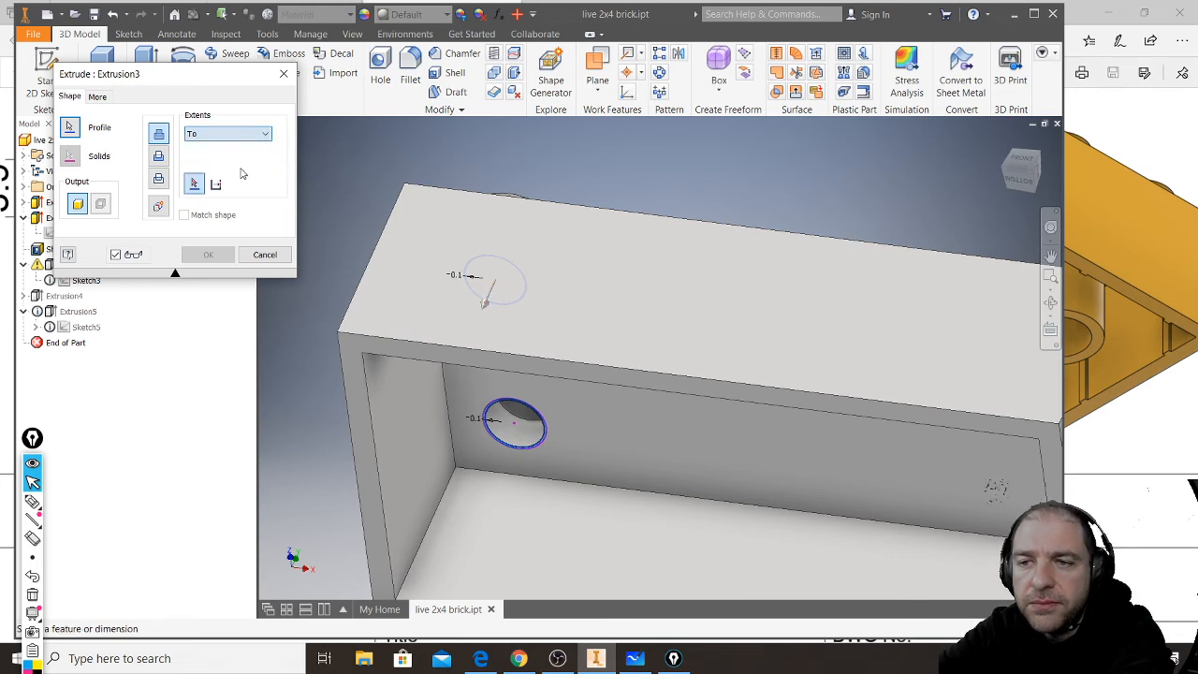
middle_click_drag(562, 376, 559, 333, "shift")
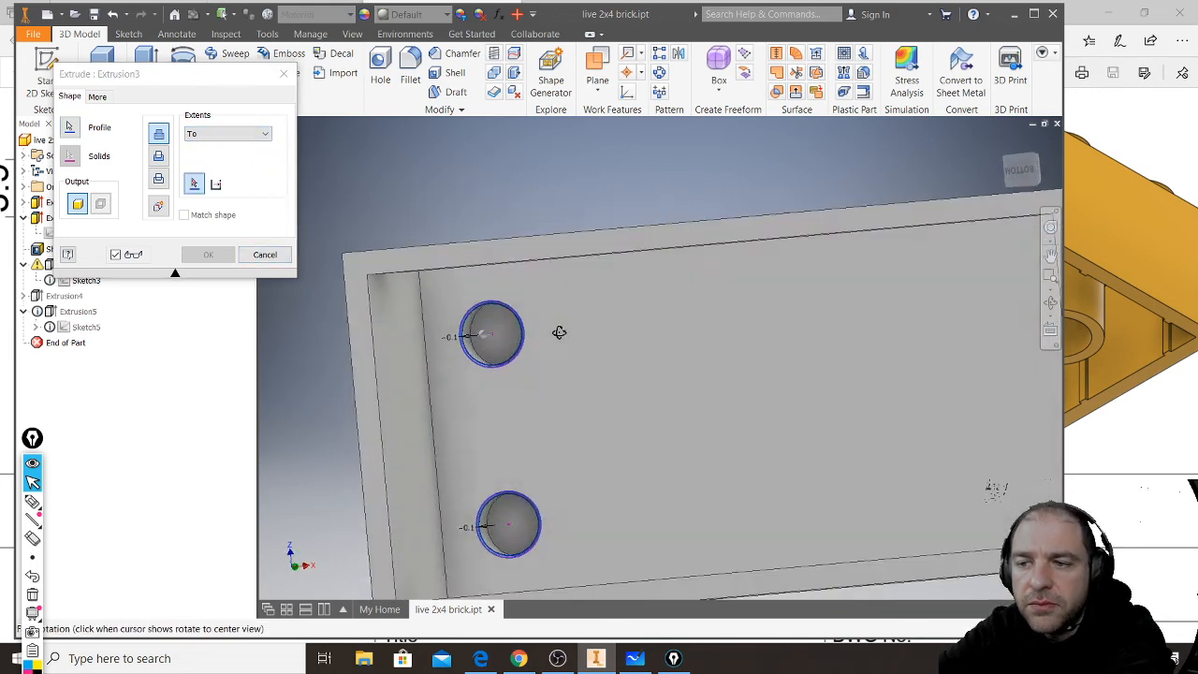
left_click(496, 347)
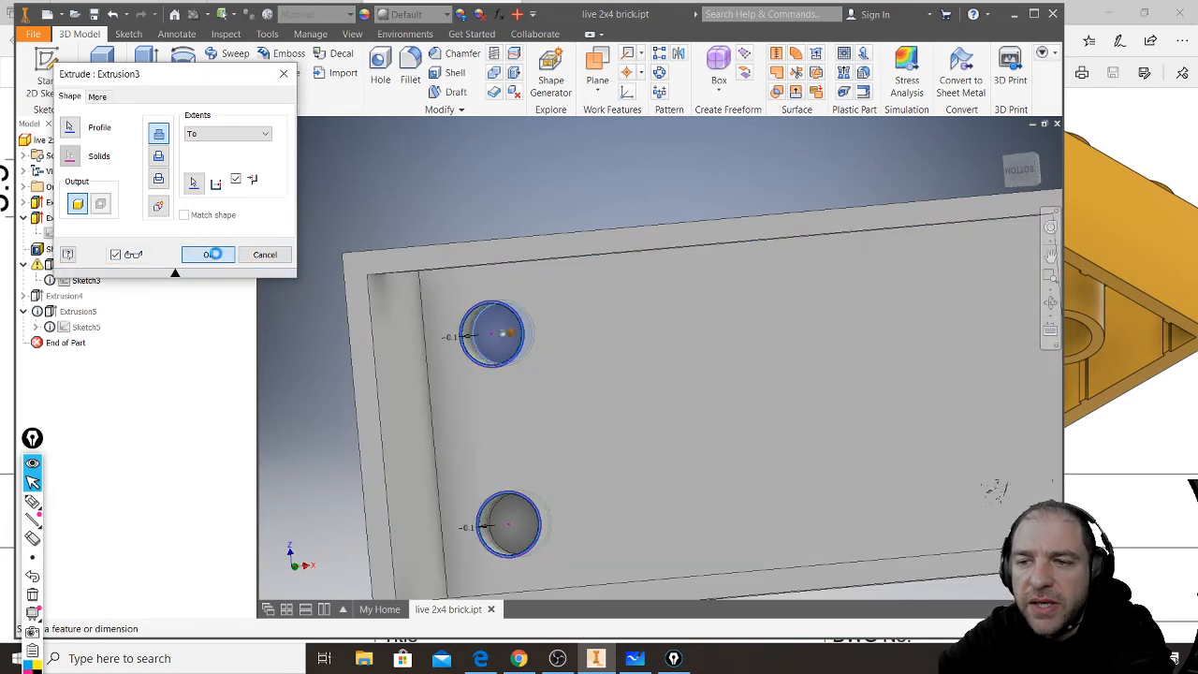
left_click(208, 255)
- Delete the shell feature together with the recess and tube extrusions that depend on it, leaving a solid block with two studs
middle_click_drag(406, 228, 418, 243, "shift")
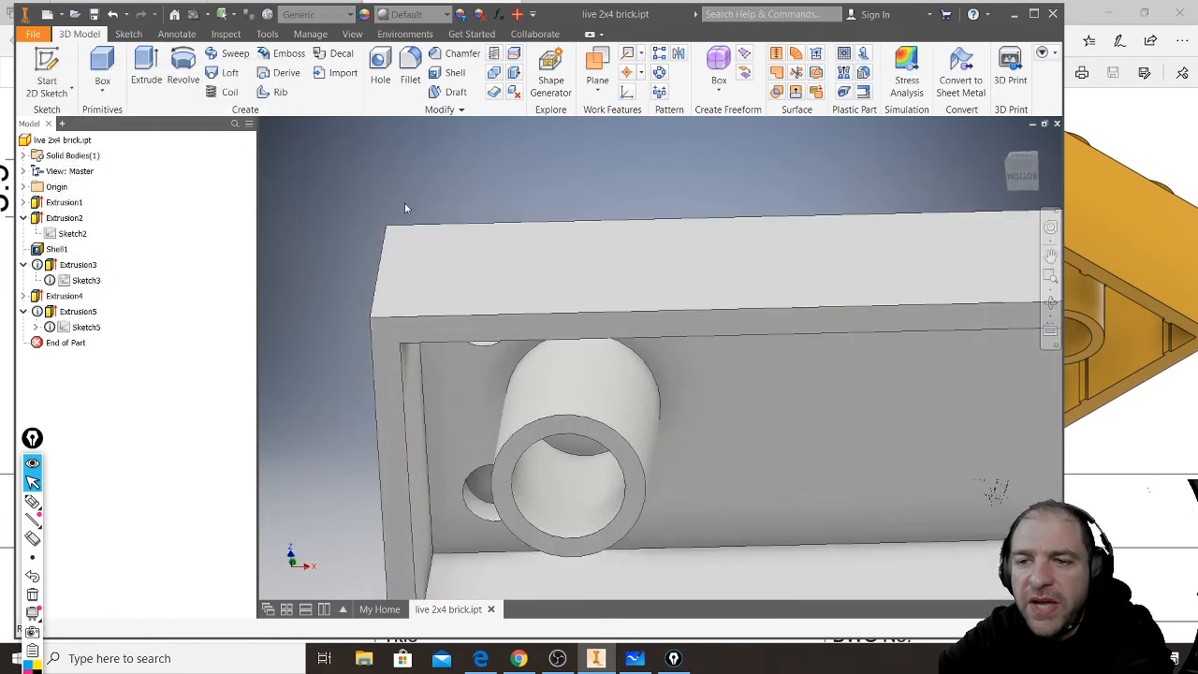
middle_click_drag(452, 193, 446, 264, "shift")
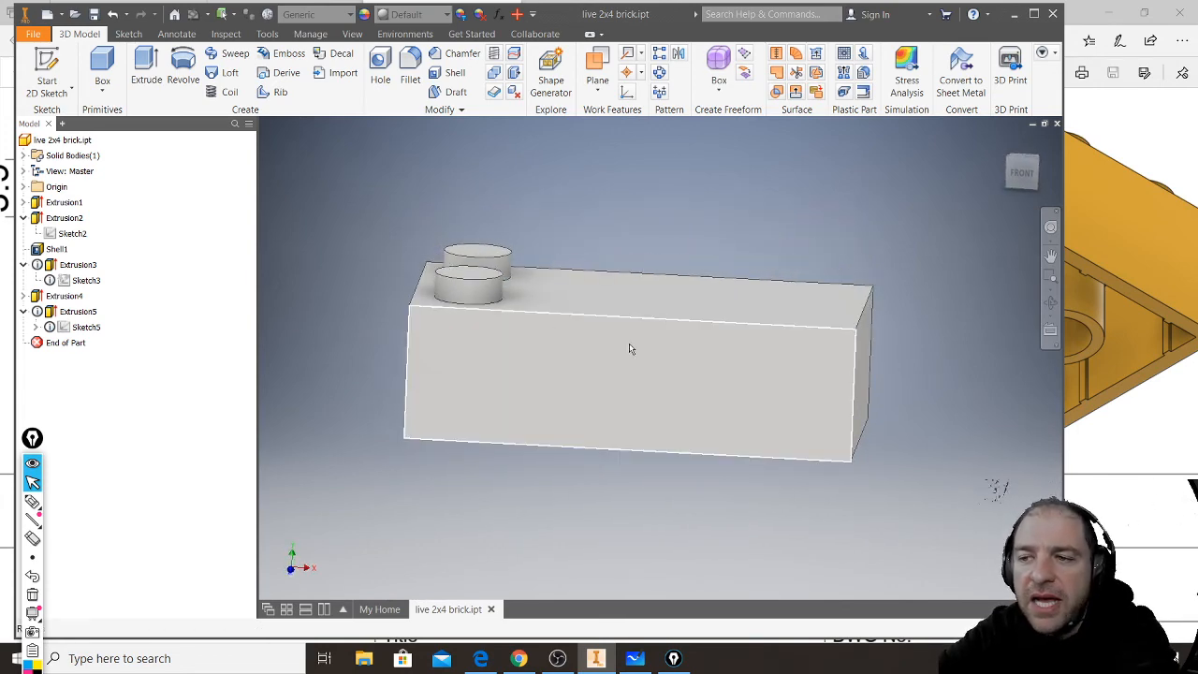
left_click(66, 203)
left_click(66, 204)
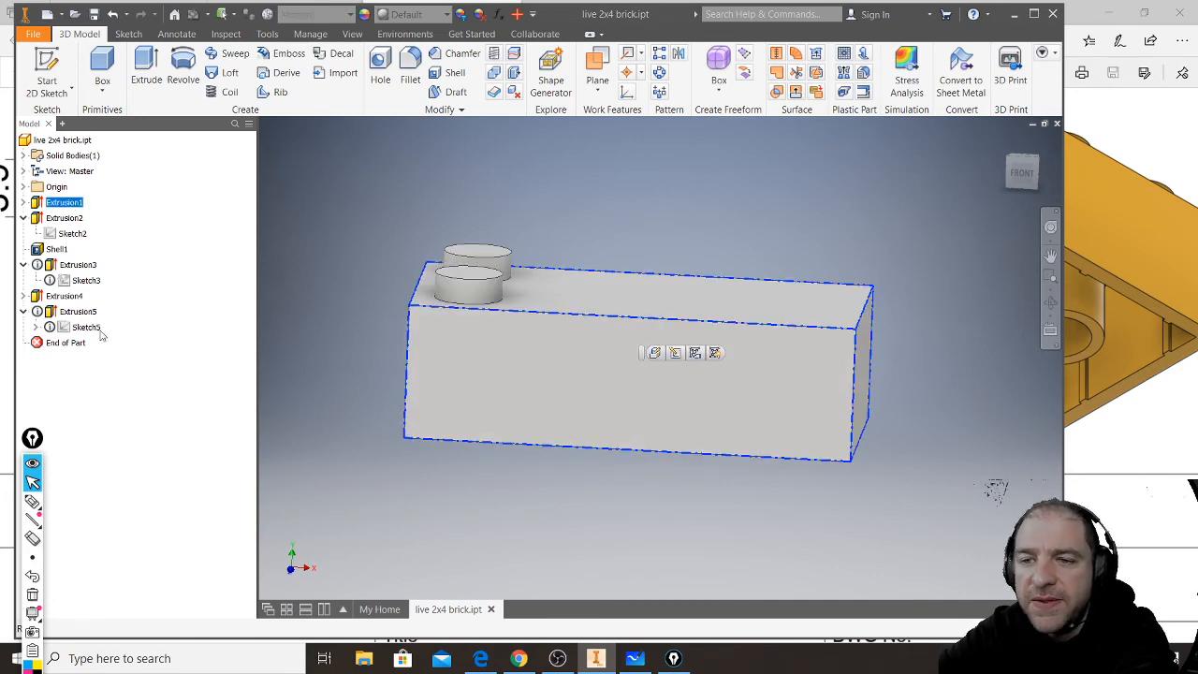
left_click(57, 249)
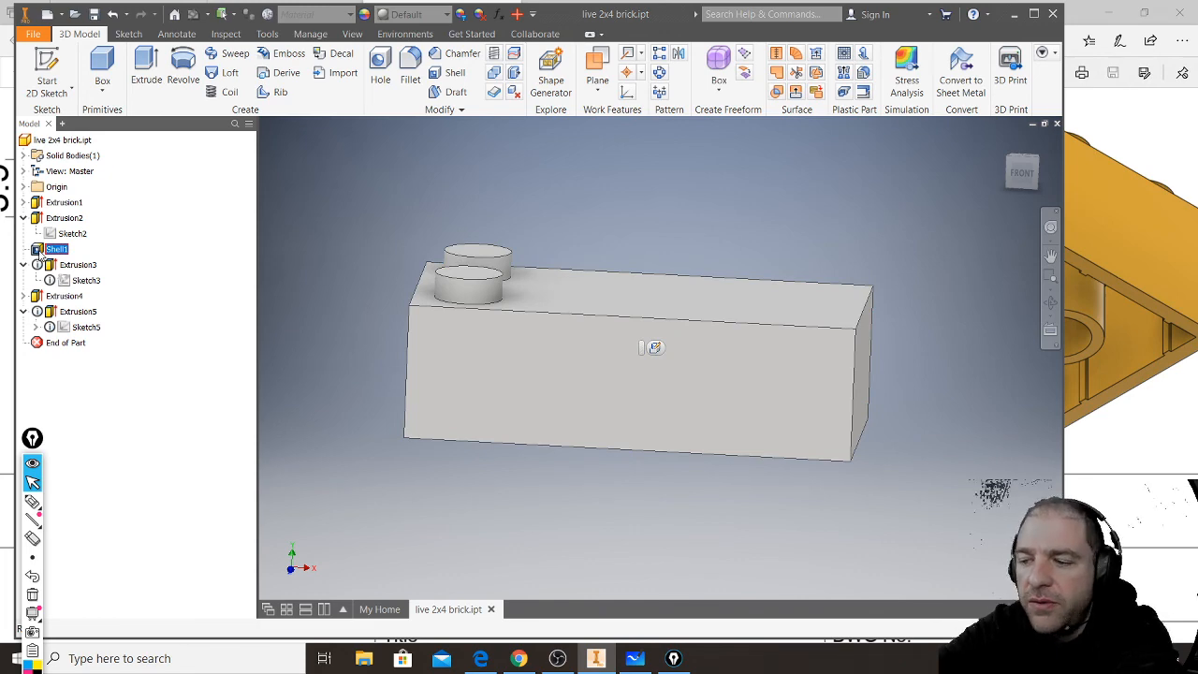
key("Delete")
key("Return")
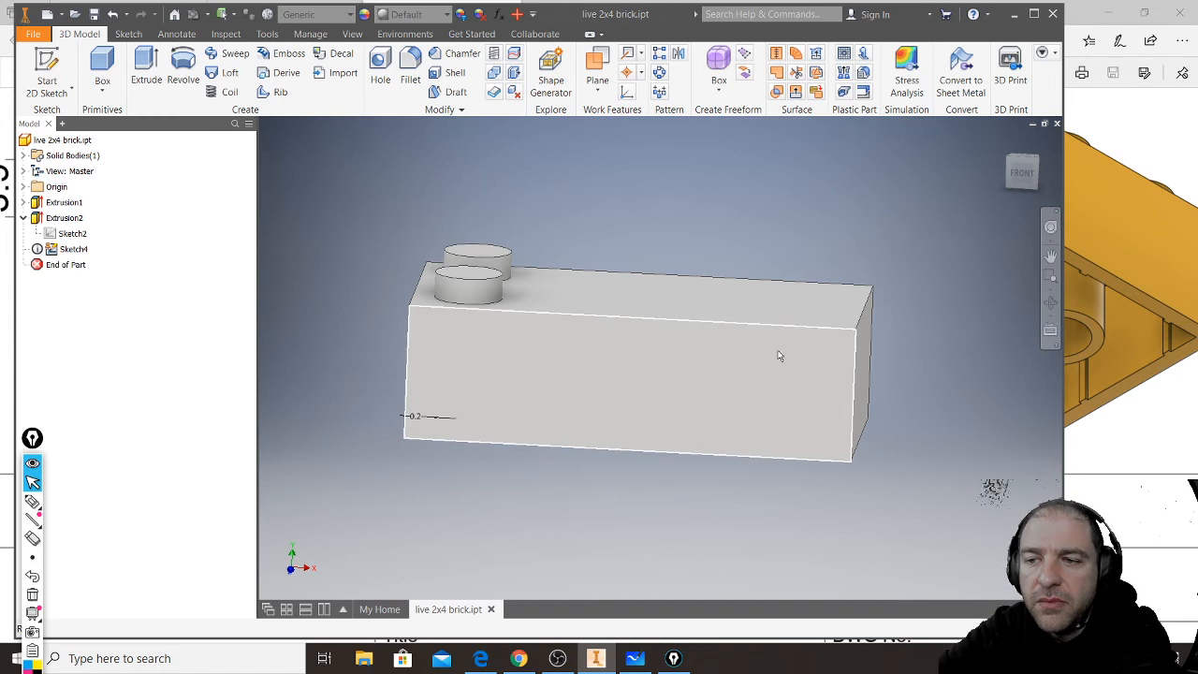
- Start a new 2D sketch on the long front face of the brick
left_click(652, 345)
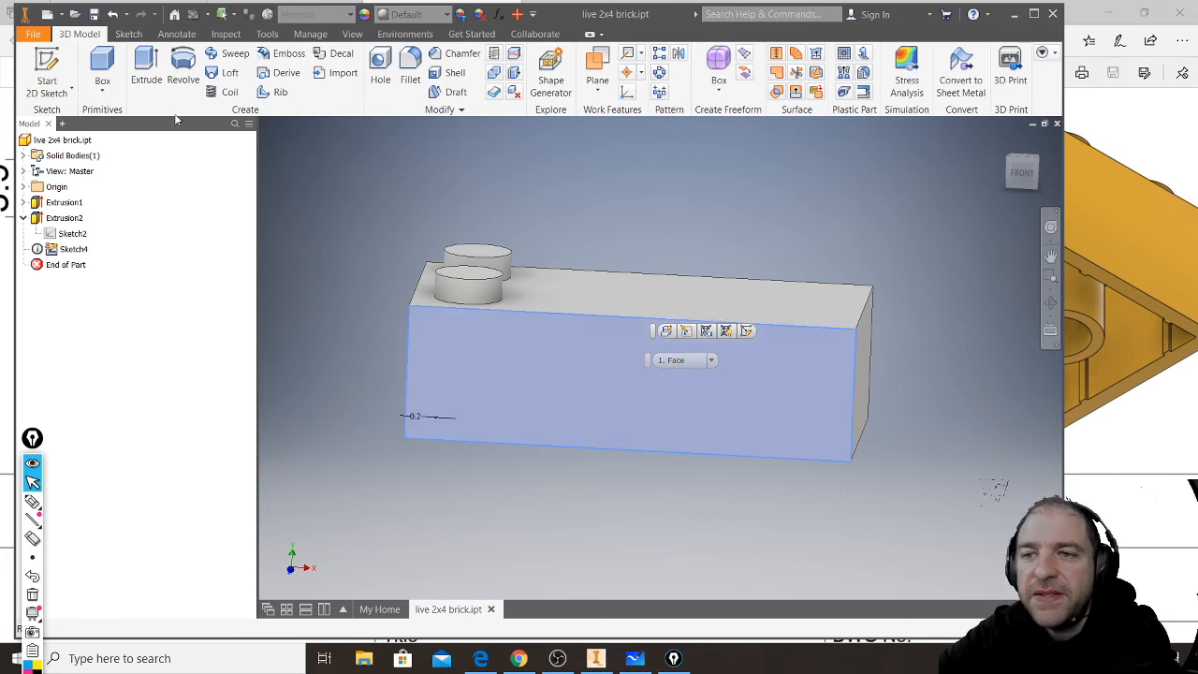
left_click(34, 66)
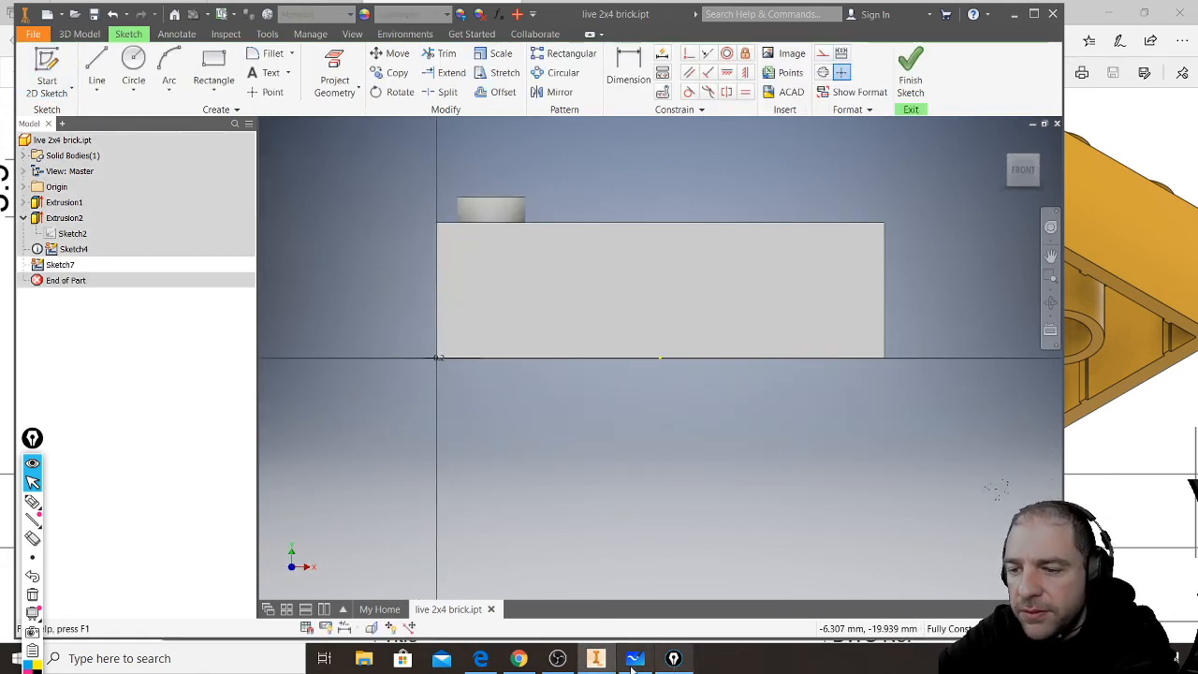
- Open LEGO%20yellow%20slant%20labled.png from the Downloads folder in Photos and read the slanted brick's dimensions
left_click(366, 660)
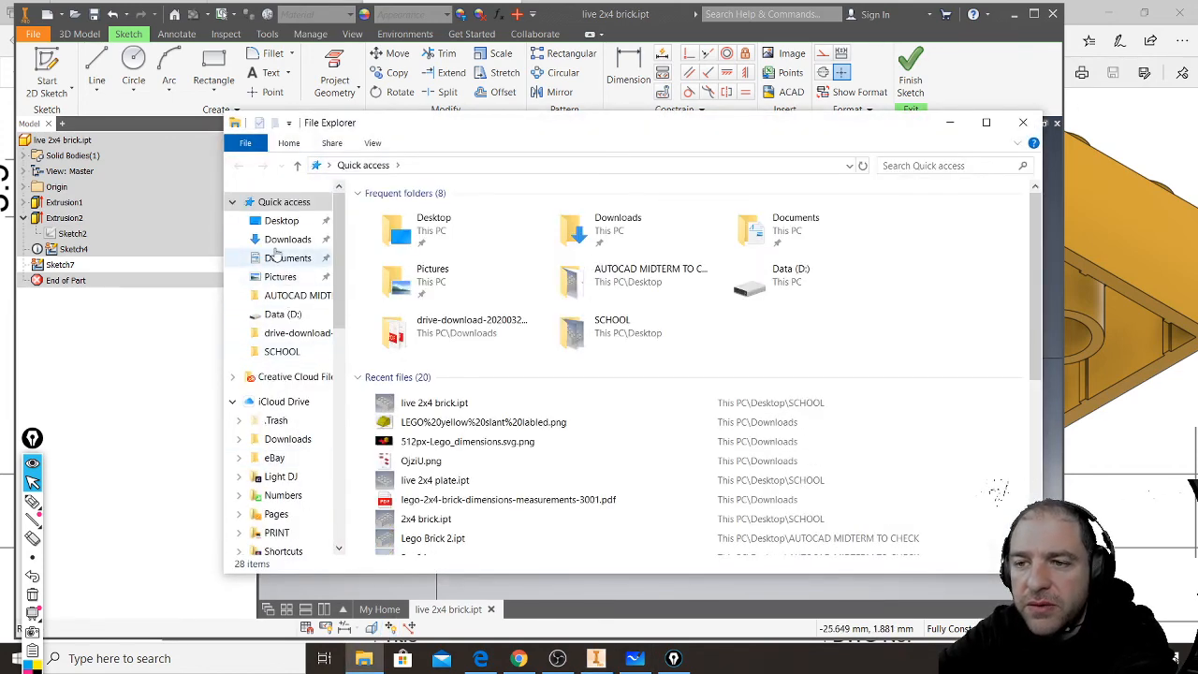
left_click(278, 245)
scroll(706, 437, "down", 10)
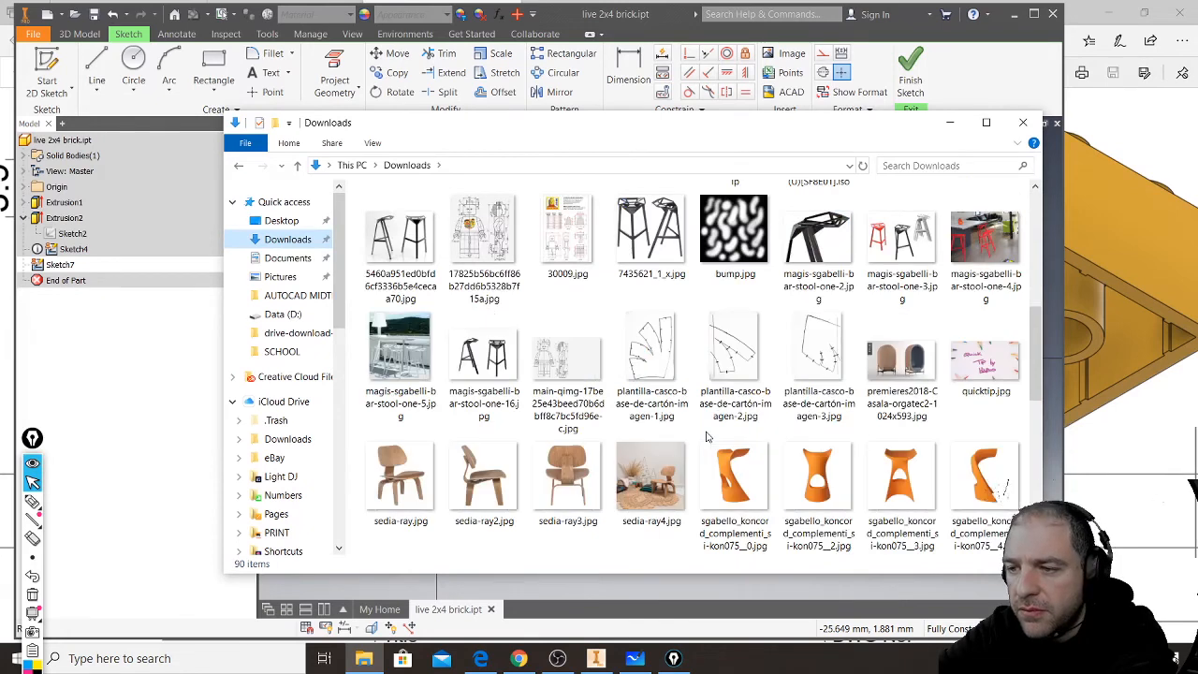
scroll(707, 437, "down", 3)
left_click(650, 363)
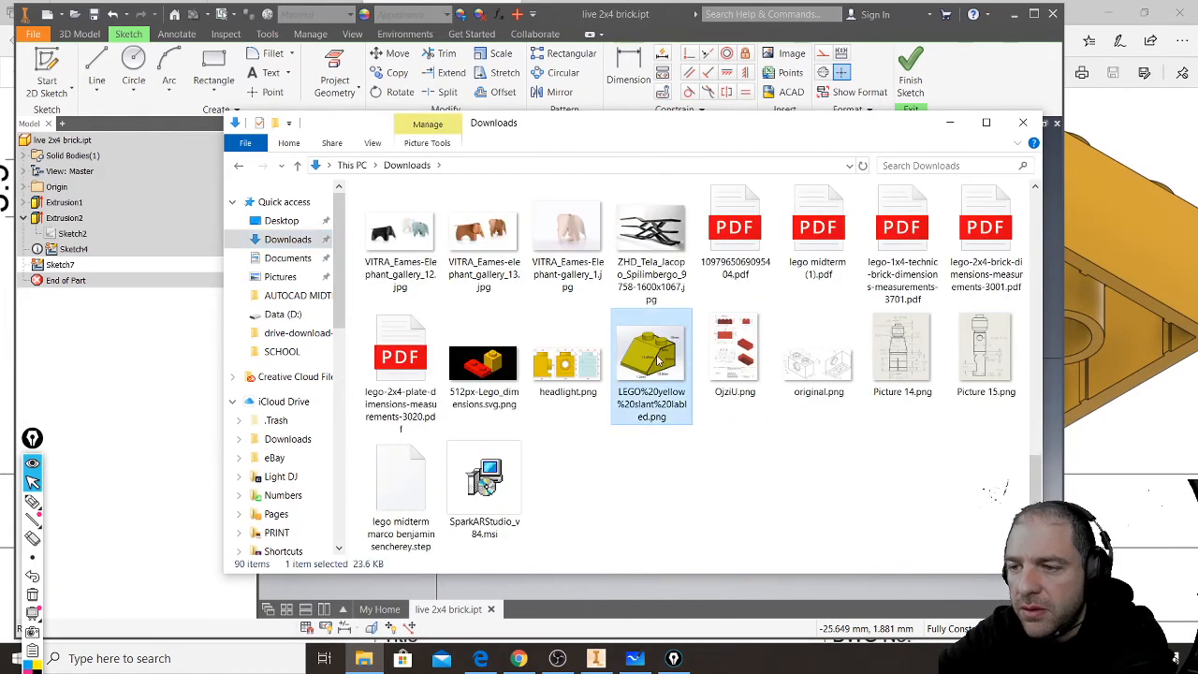
right_click(659, 363)
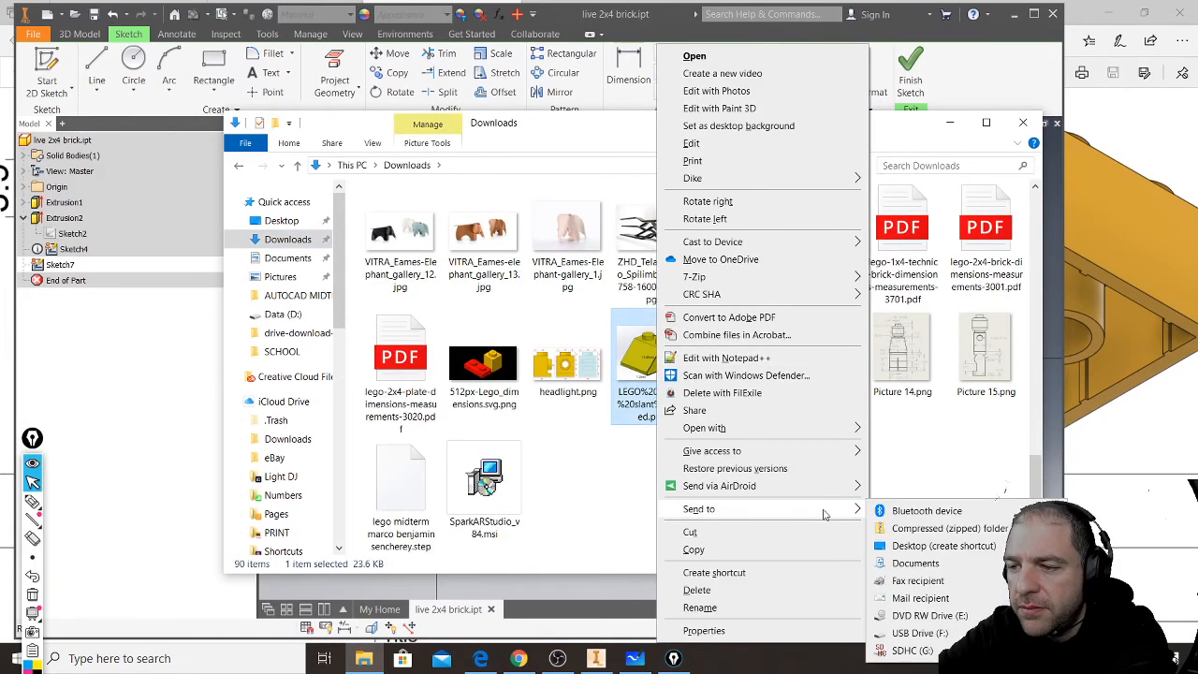
mouse_move(834, 428)
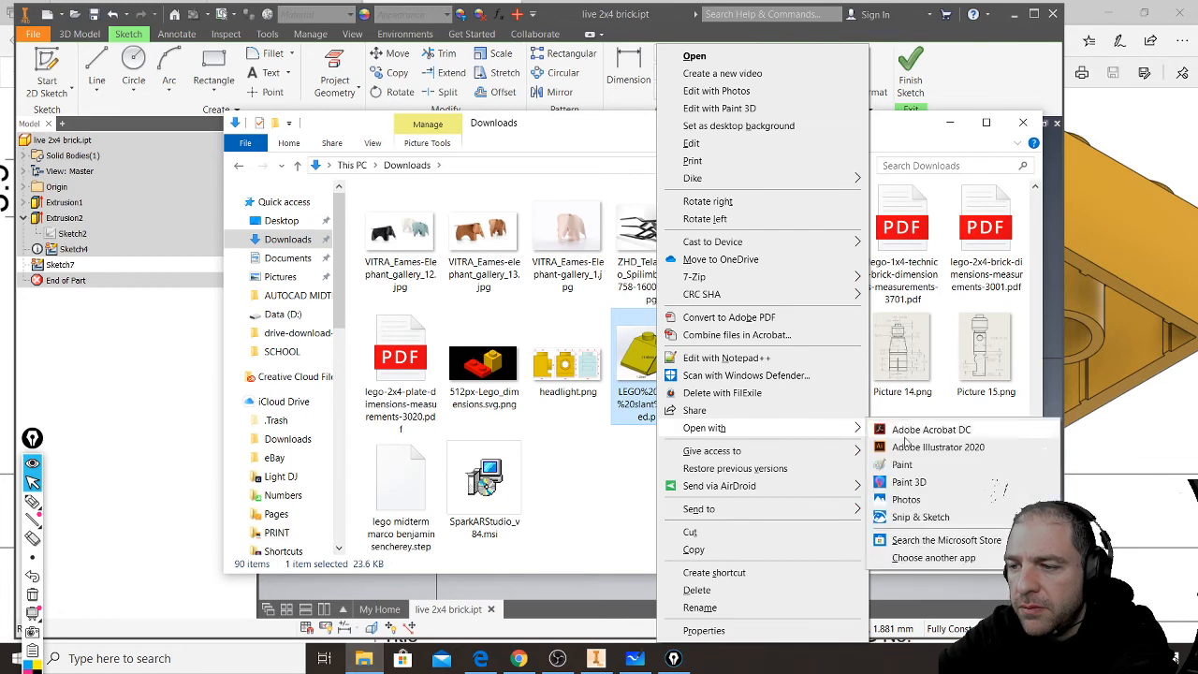
left_click(945, 497)
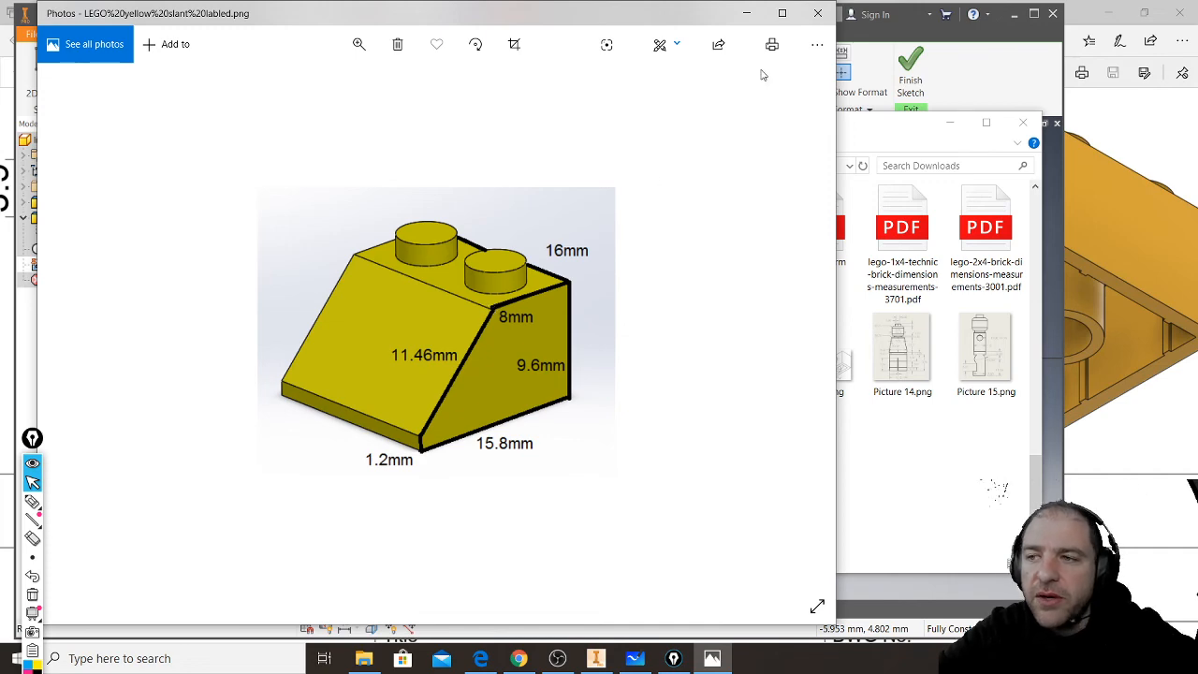
left_click(748, 15)
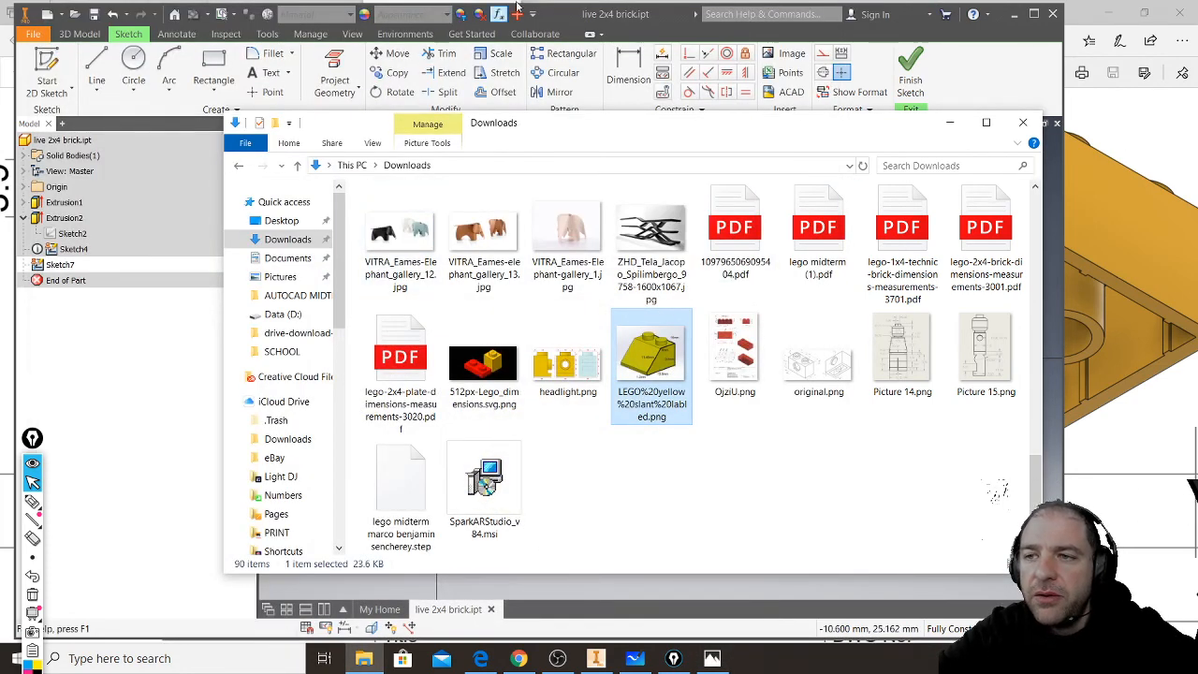
- Return to the brick sketch and draw a 15.8 mm horizontal line along the bottom edge from the brick's lower-left corner
left_click(671, 19)
left_click(97, 67)
scroll(522, 369, "up", 3)
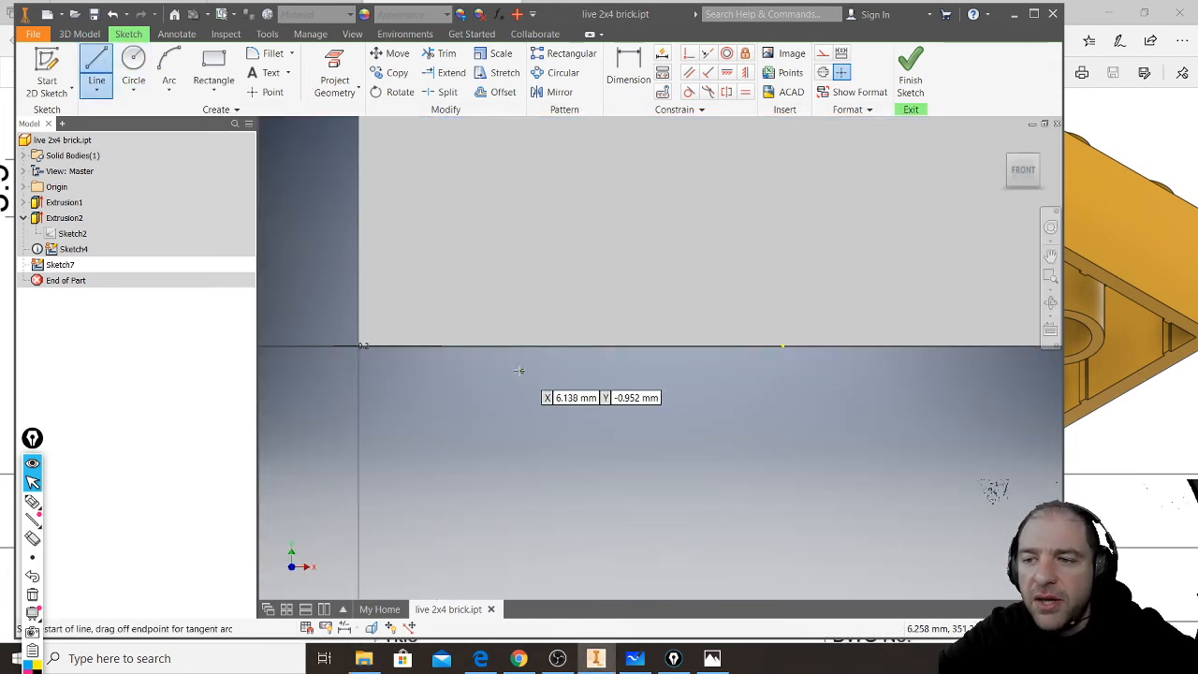
left_click(359, 363)
scroll(361, 382, "up", 3)
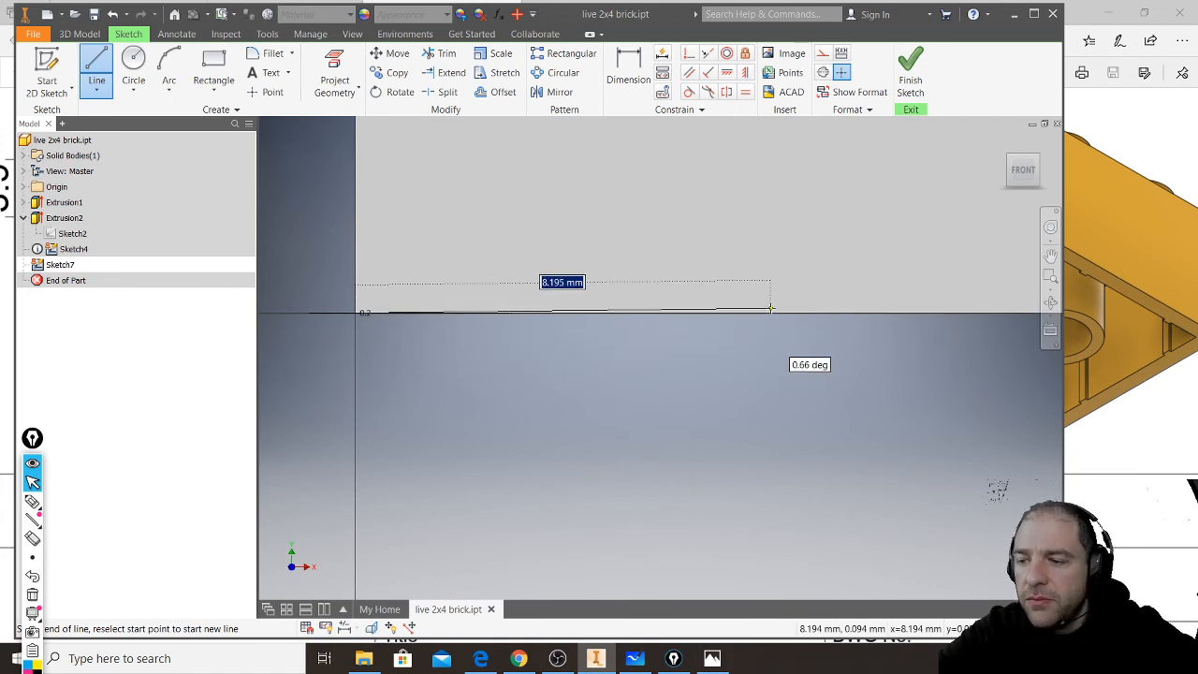
type("15.8")
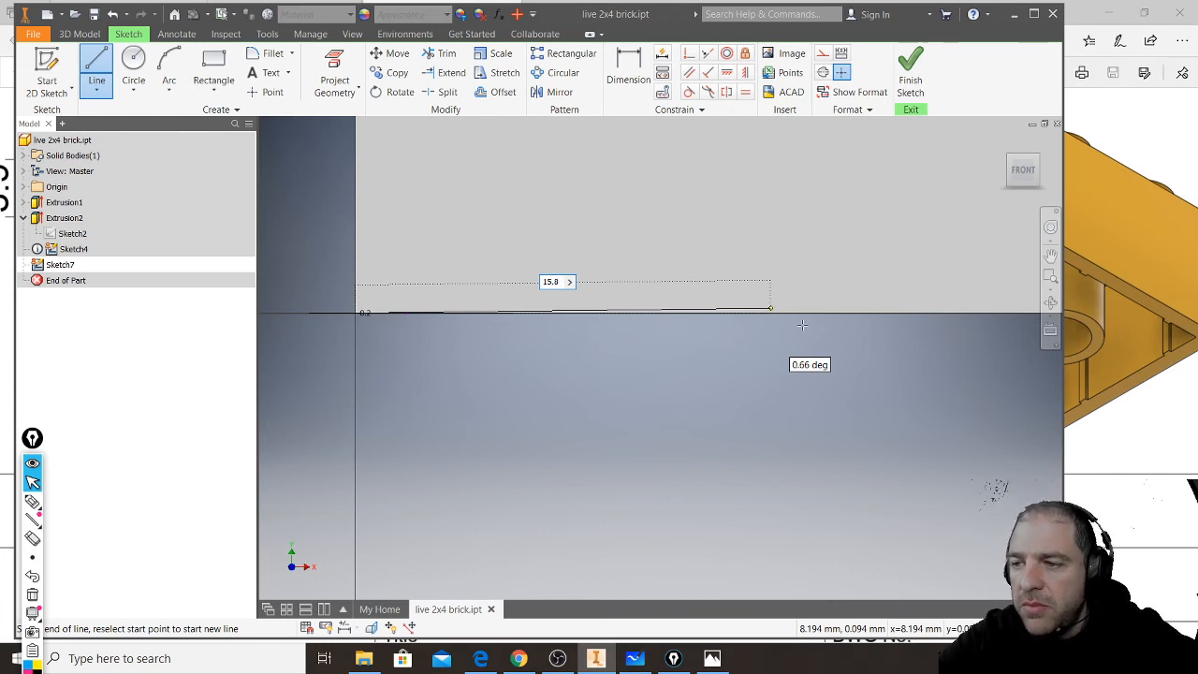
key("Tab")
type("0")
key("Return")
scroll(641, 433, "down", 3)
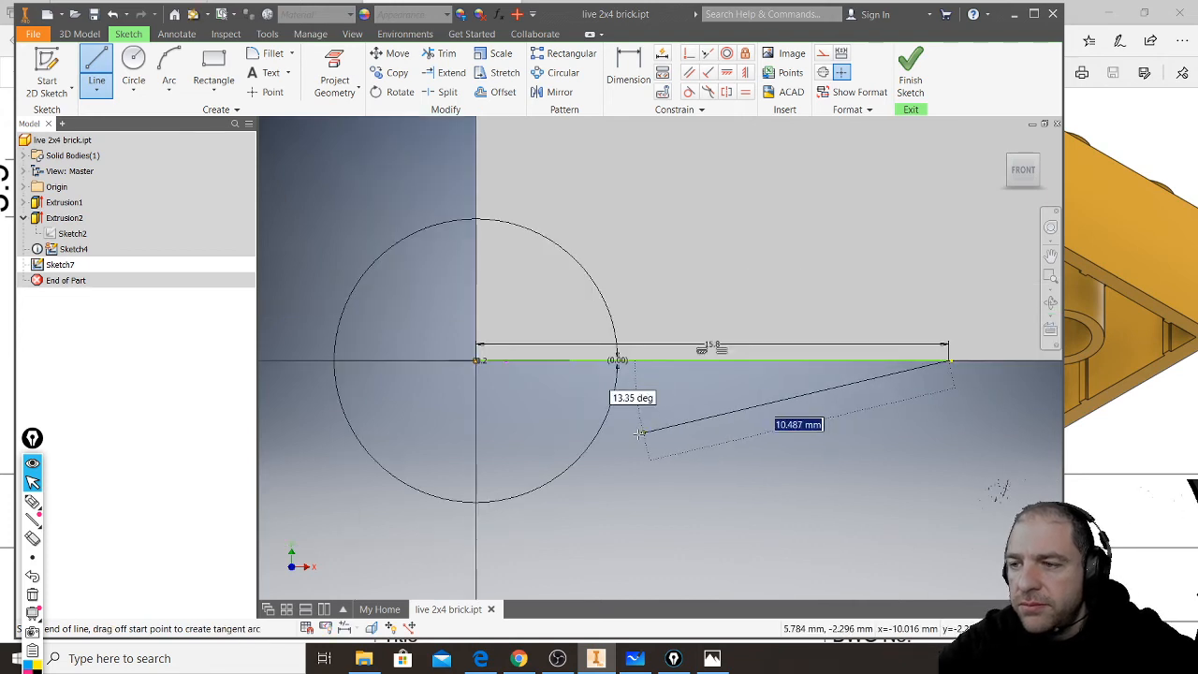
- Draw a 1.2 mm vertical line upward from the right end of the base line
scroll(642, 433, "down", 2)
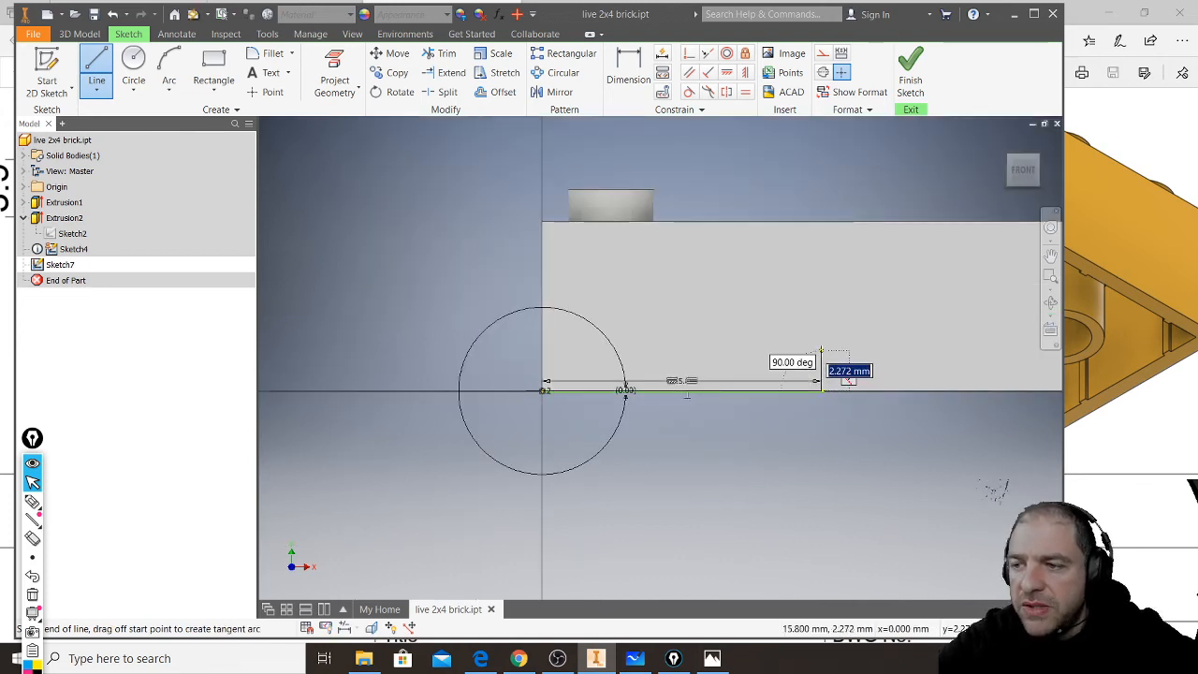
type("1.2")
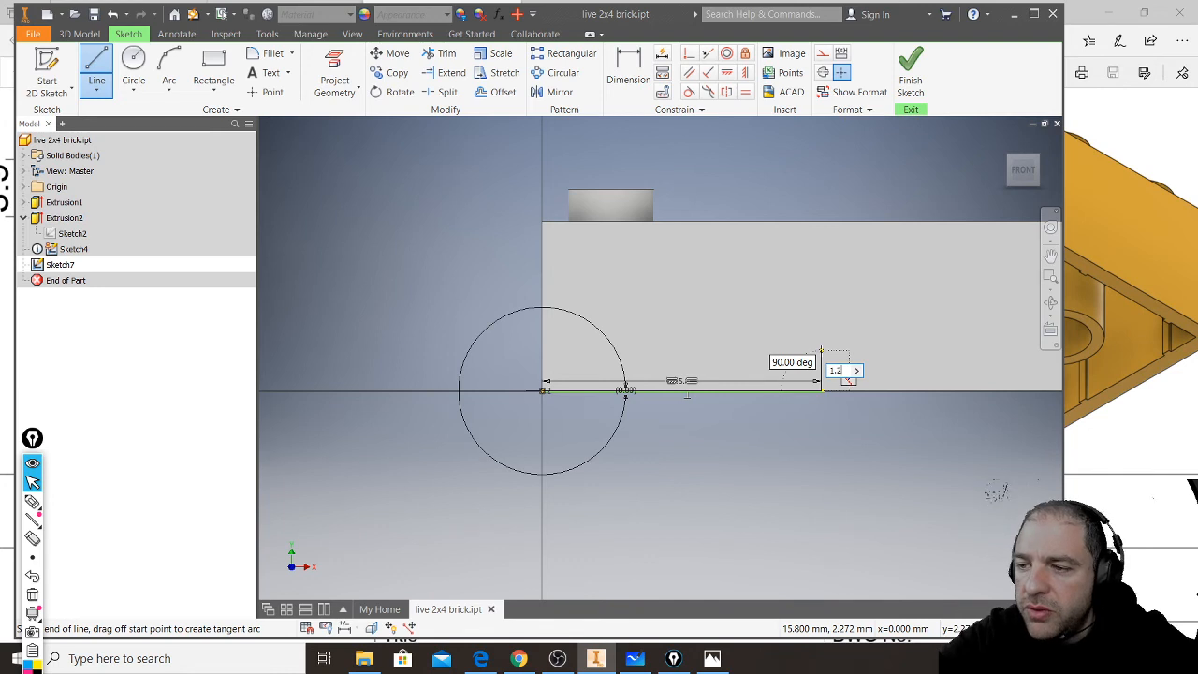
key("Return")
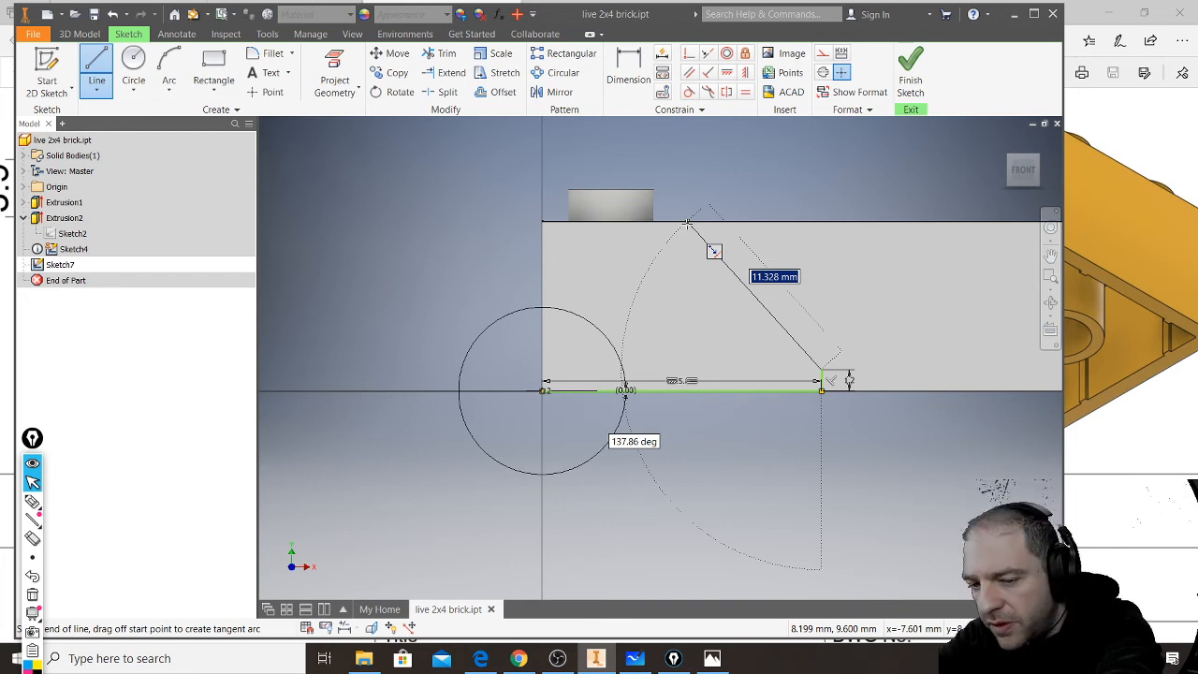
- Draw the slope line at 135 degrees from the top of the short vertical line up to the brick's top edge
key("Tab")
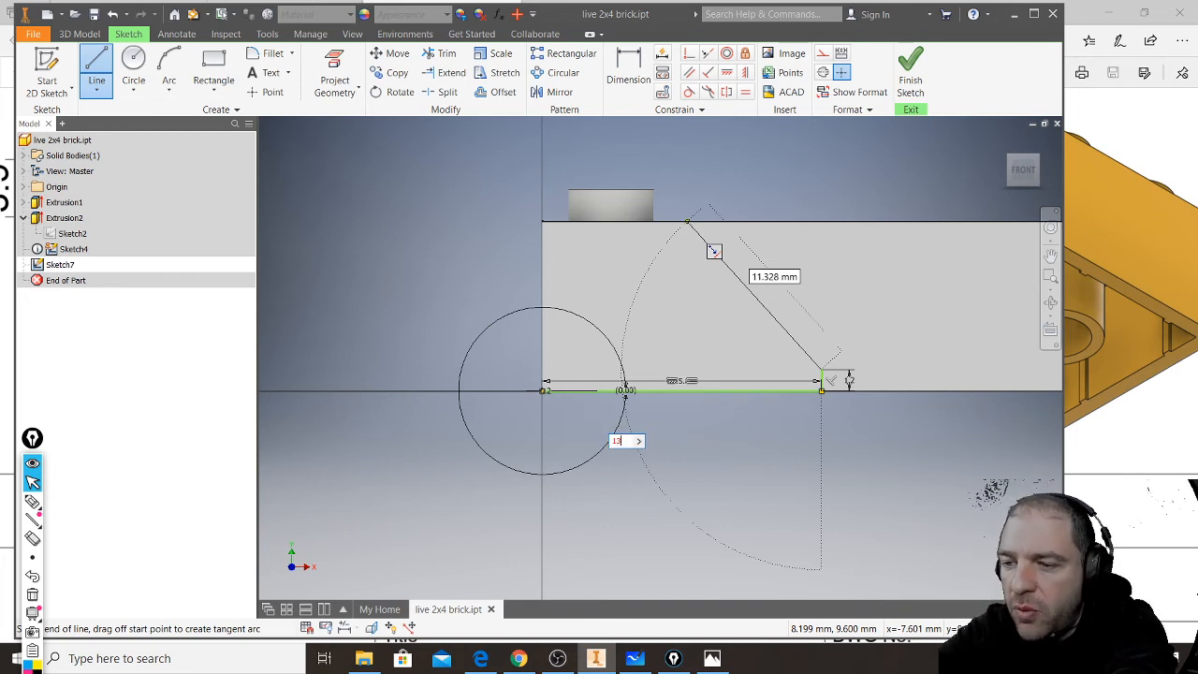
type("135")
key("Return")
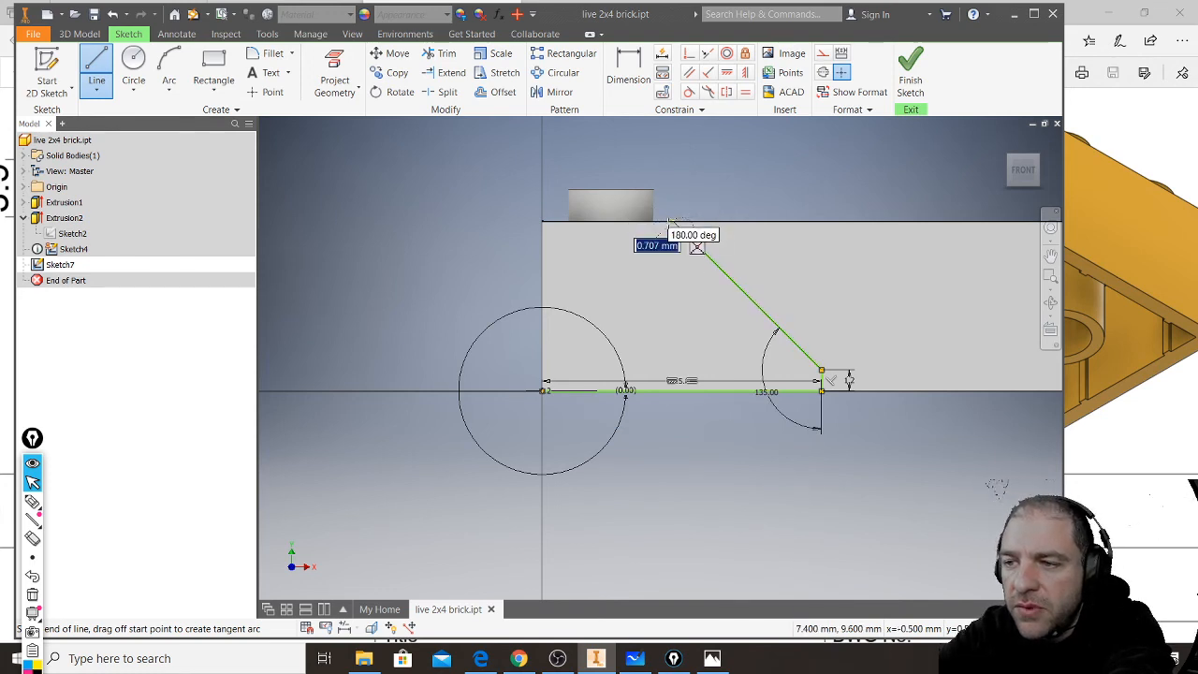
scroll(668, 225, "down", 3)
scroll(666, 225, "up", 5)
scroll(665, 225, "down", 5)
scroll(660, 224, "up", 5)
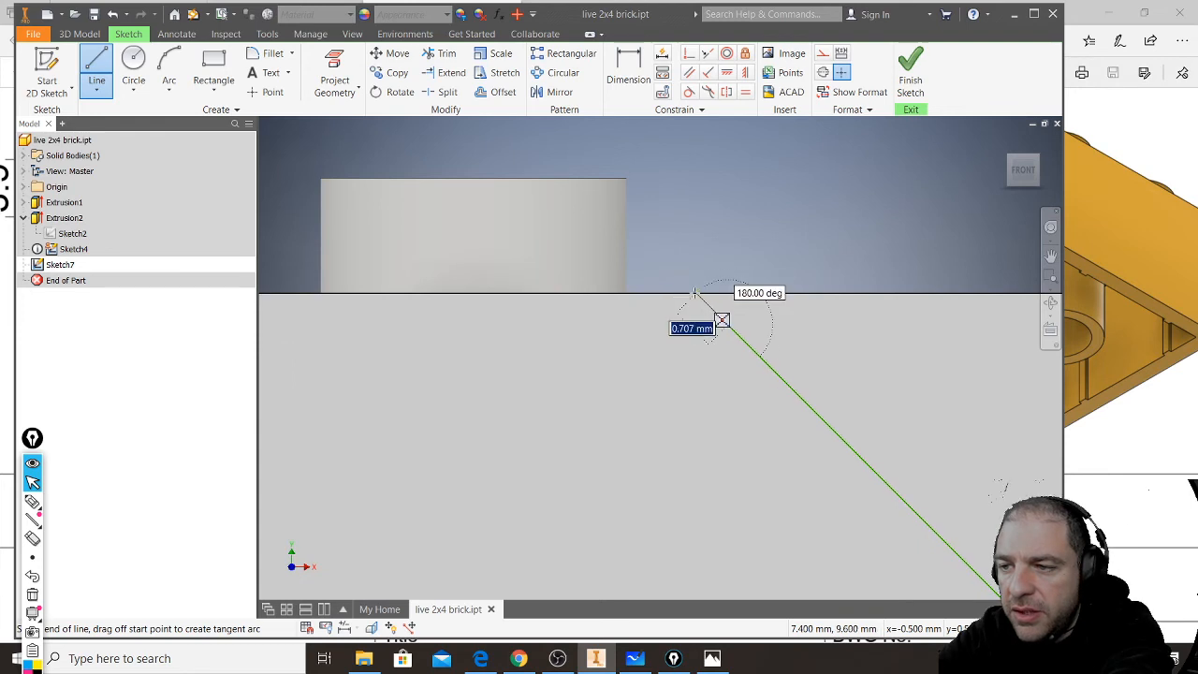
key("Escape")
- Close the cut profile with lines from the slope's top around the brick's far end and beneath it to the lower-left corner, and finish the sketch
scroll(696, 292, "up", 3)
scroll(696, 292, "down", 2)
scroll(696, 285, "up", 3)
scroll(694, 279, "down", 4)
scroll(694, 281, "down", 4)
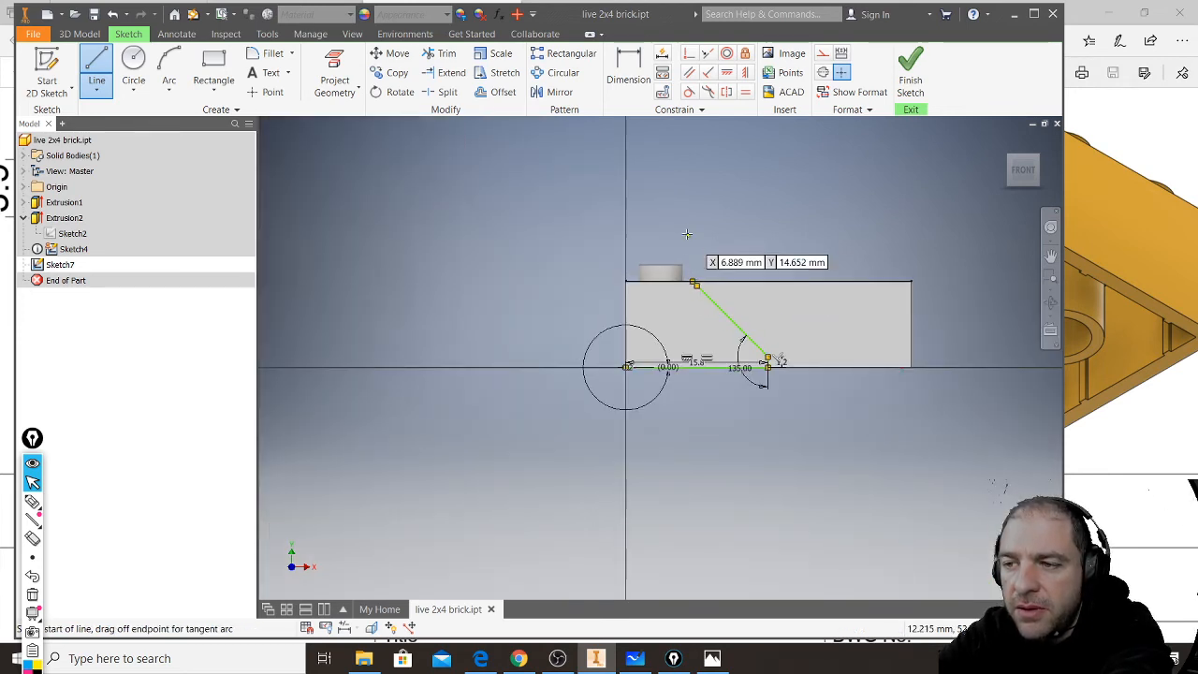
left_click(694, 283)
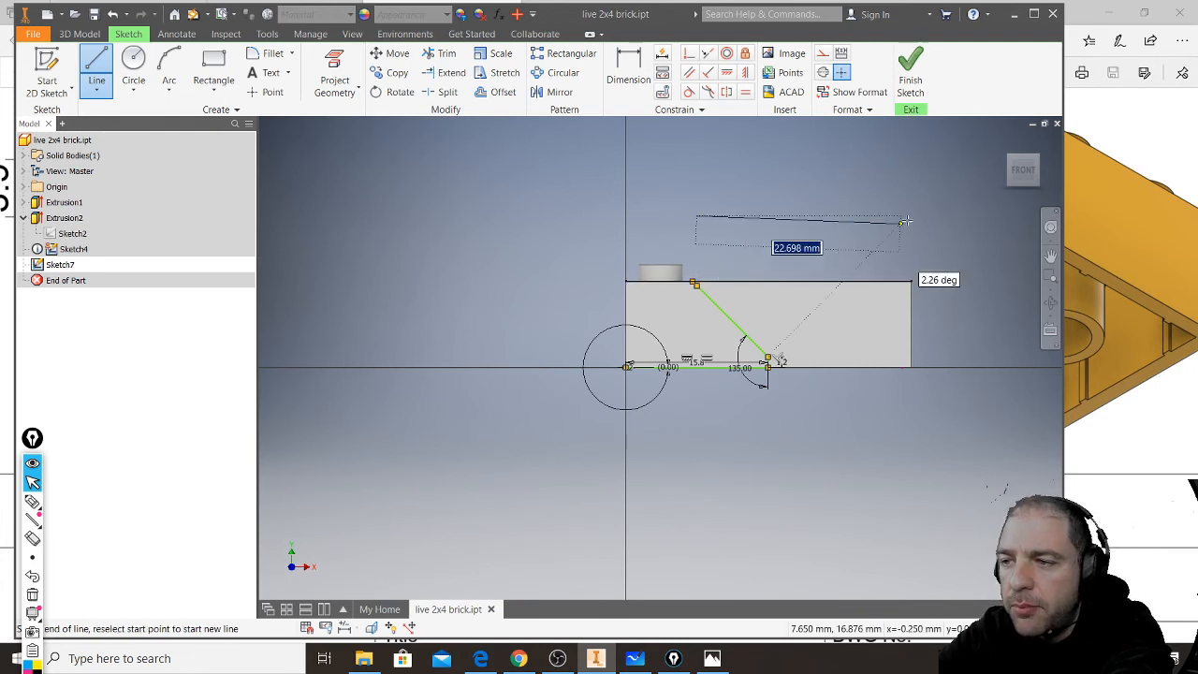
left_click(944, 214)
left_click(945, 408)
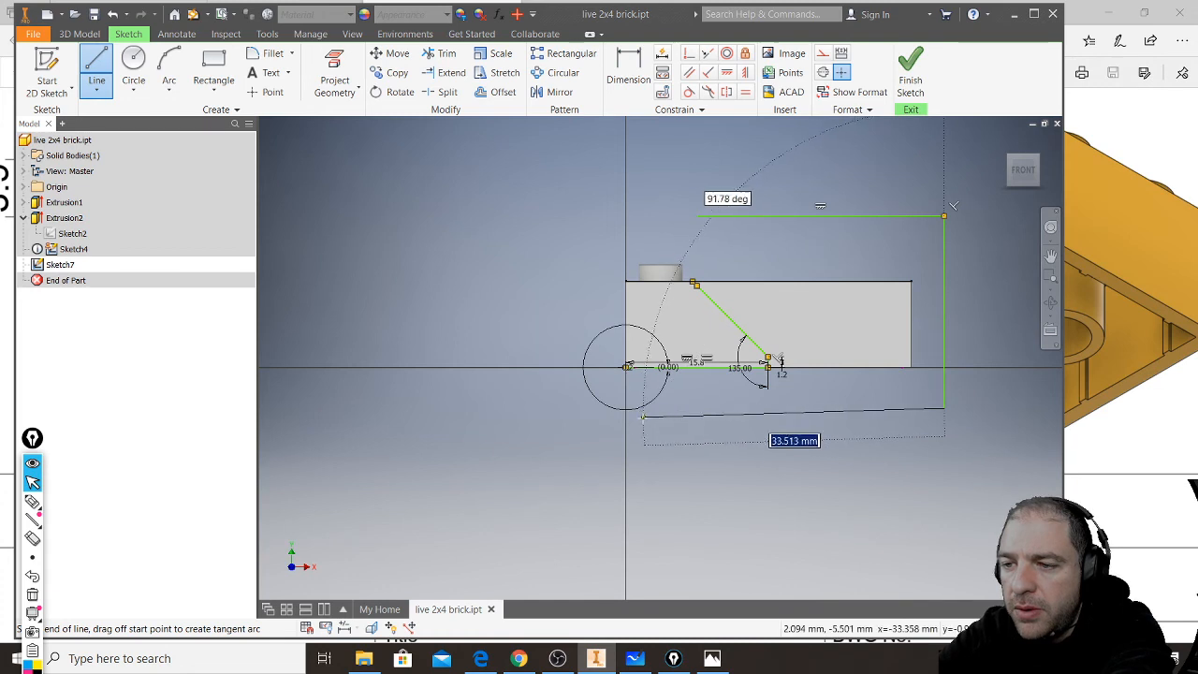
left_click(643, 418)
left_click(628, 367)
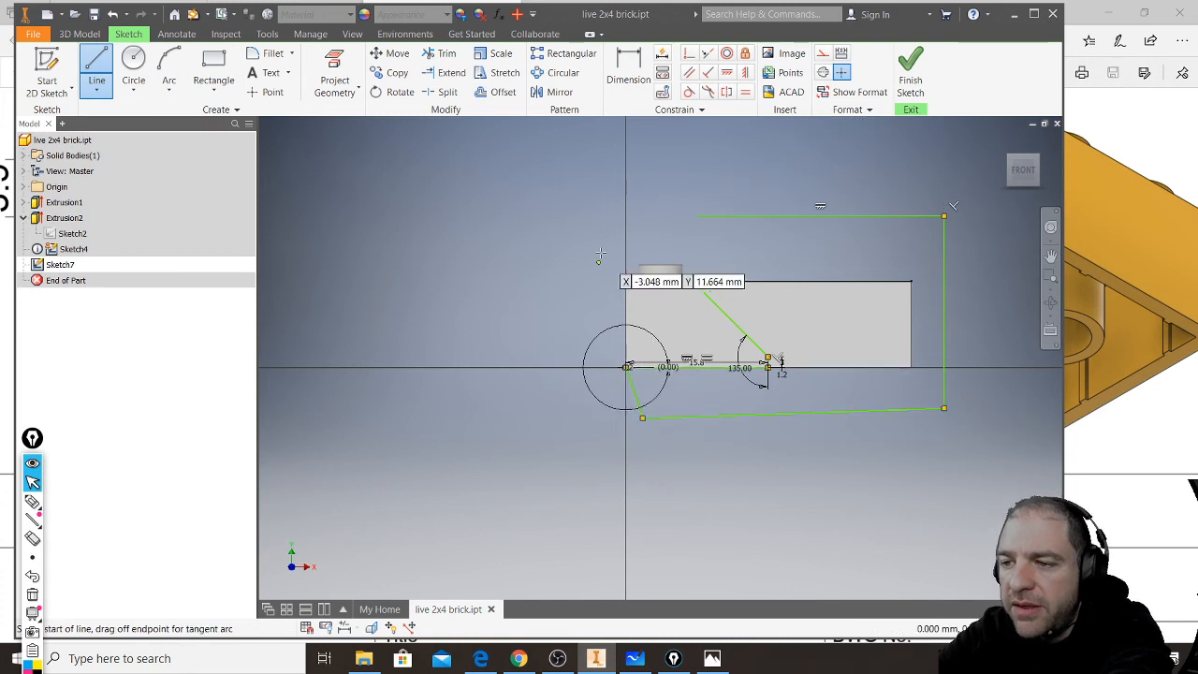
left_click(695, 282)
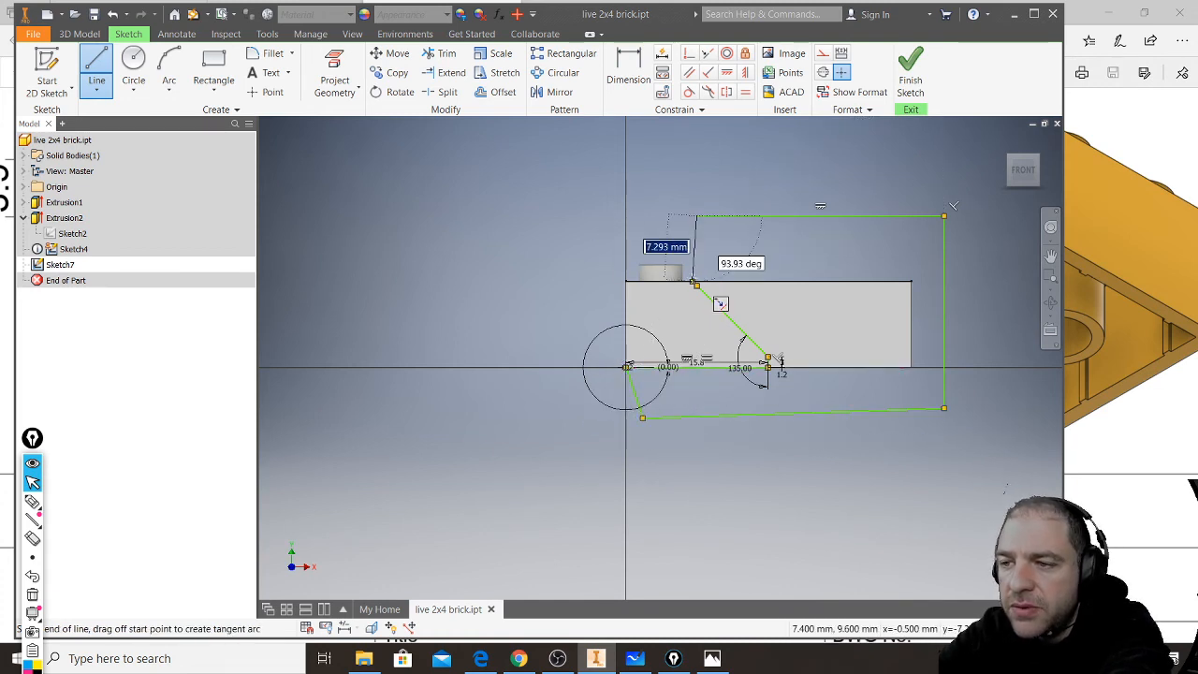
left_click(696, 216)
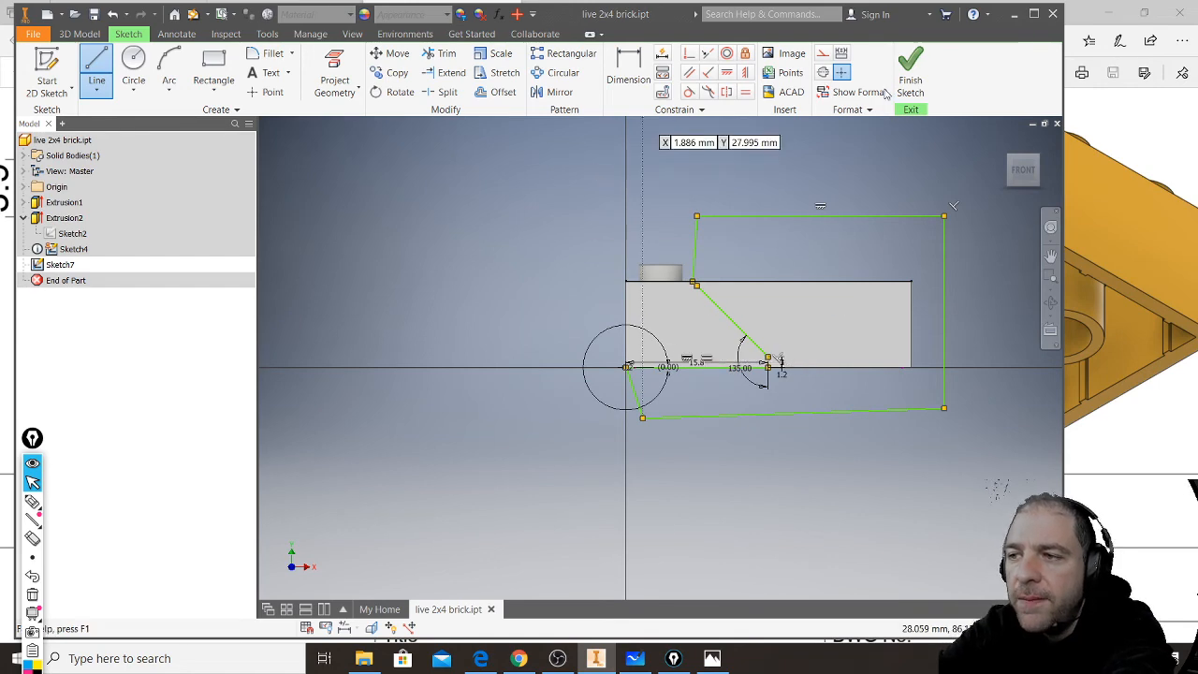
left_click(911, 78)
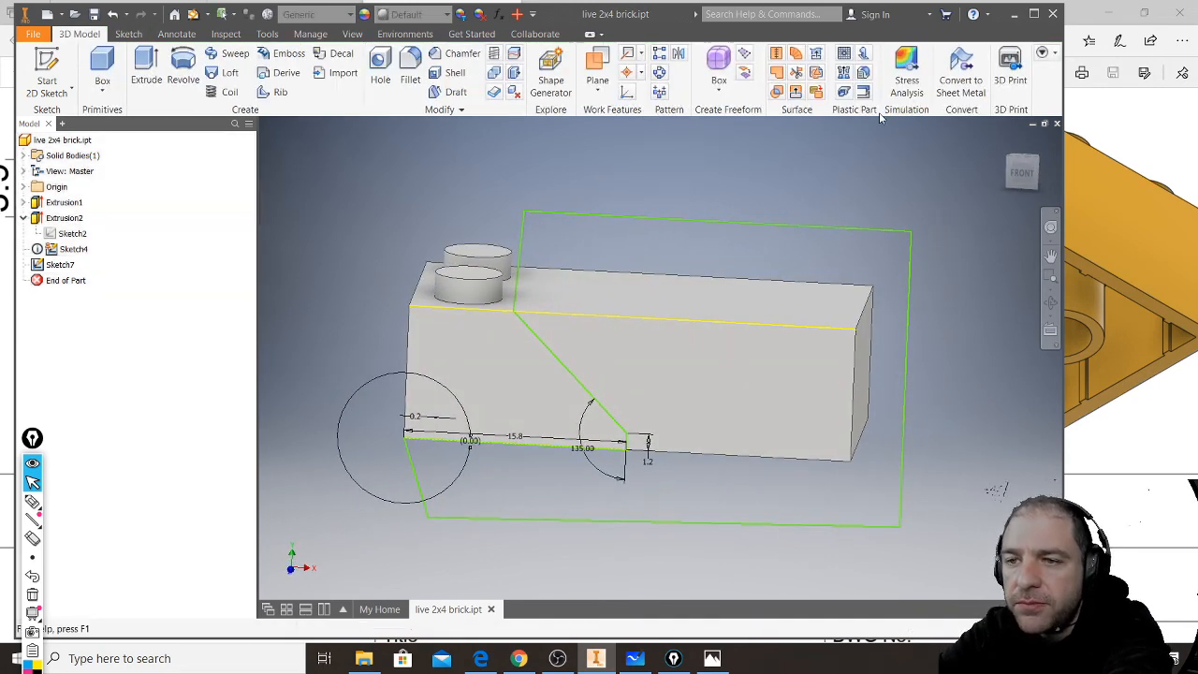
- Extrude the closed profile as a cut through the brick, using the To extent up to the opposite side face
left_click(142, 67)
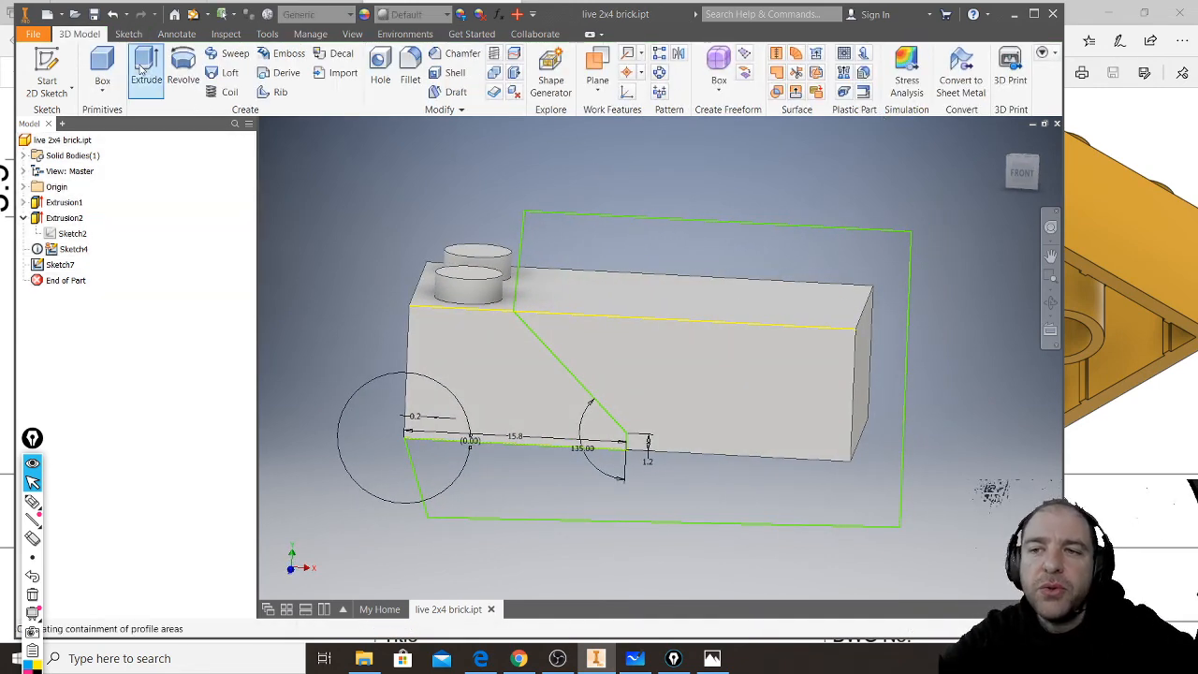
left_click(632, 253)
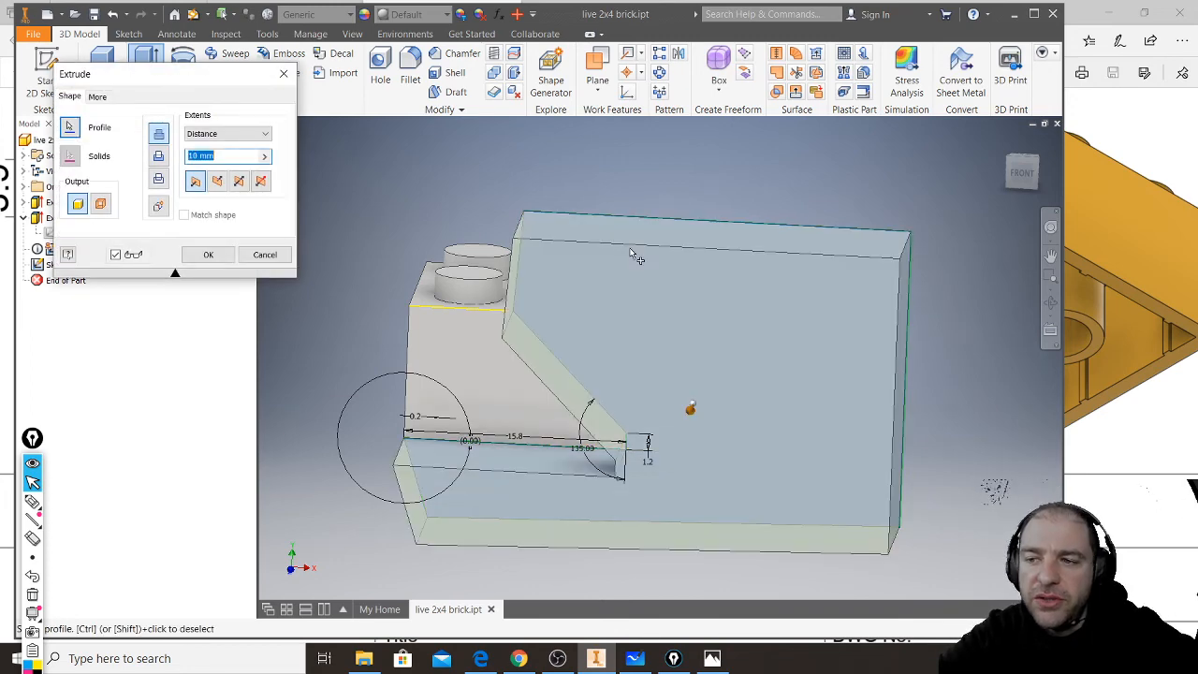
middle_click_drag(484, 336, 570, 359, "shift")
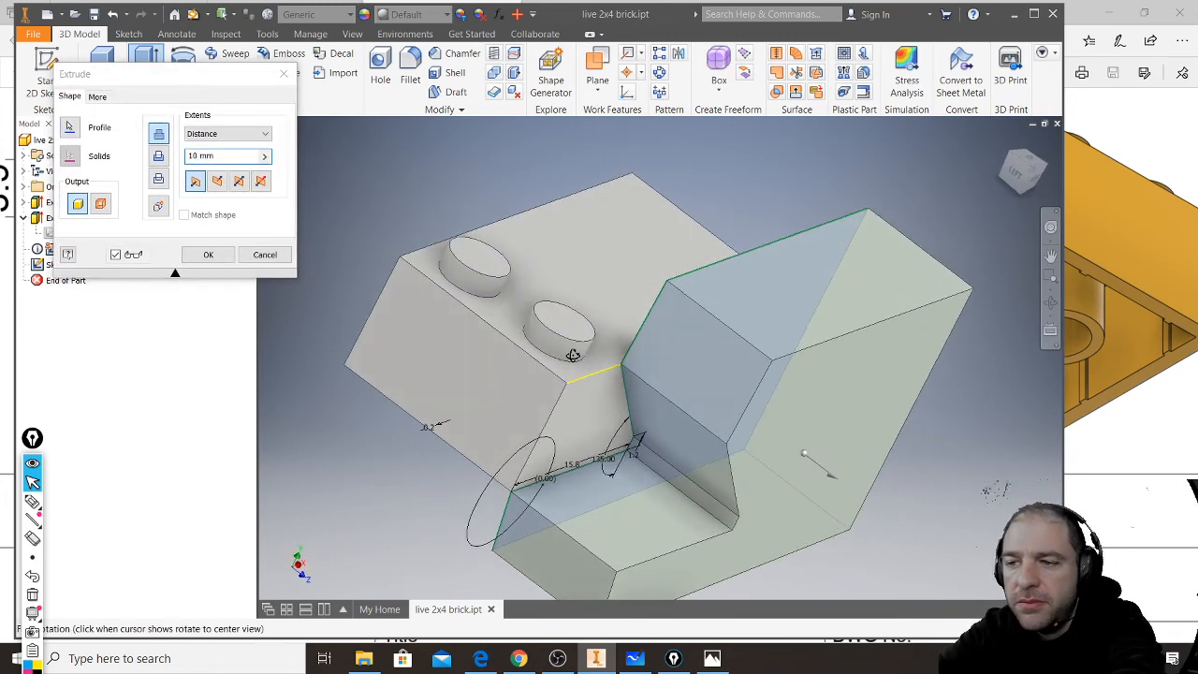
left_click(268, 155)
left_click(252, 134)
left_click(246, 167)
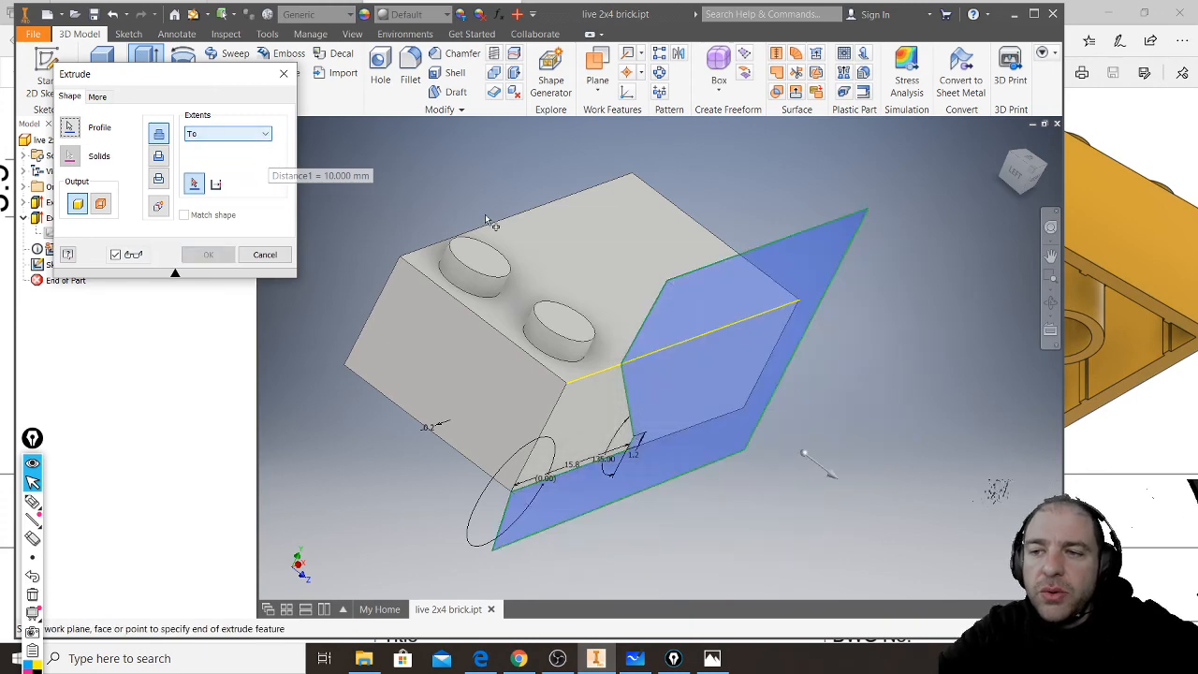
middle_click_drag(492, 225, 537, 247, "shift")
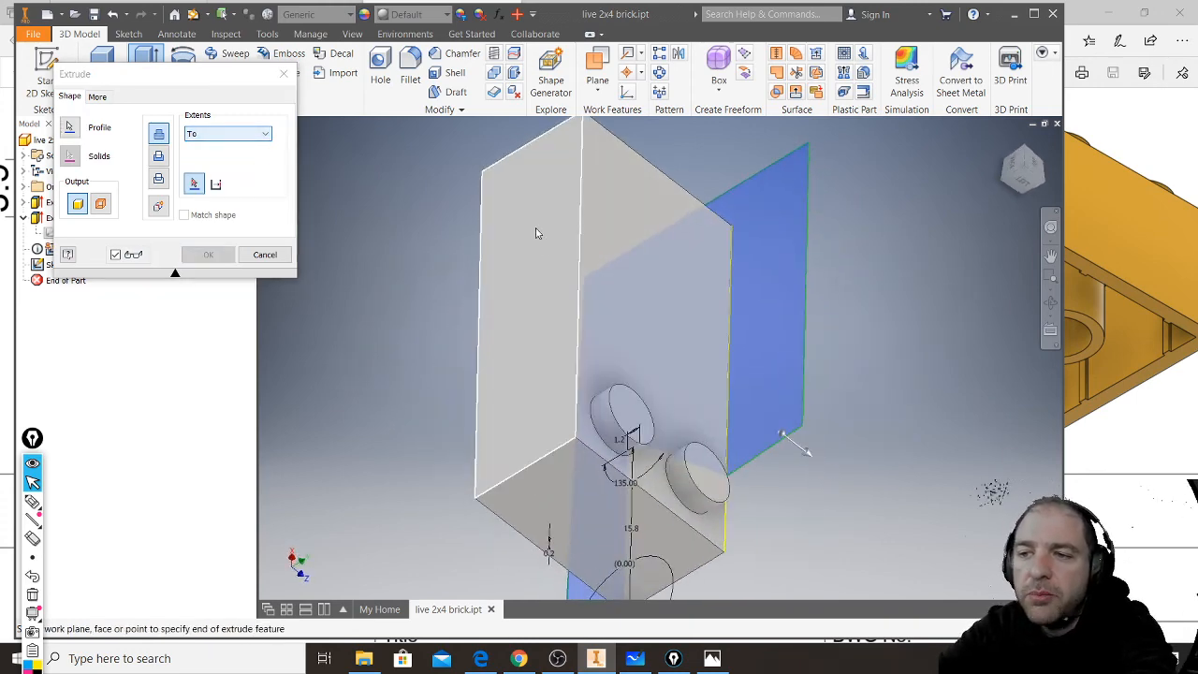
left_click(538, 236)
left_click(210, 254)
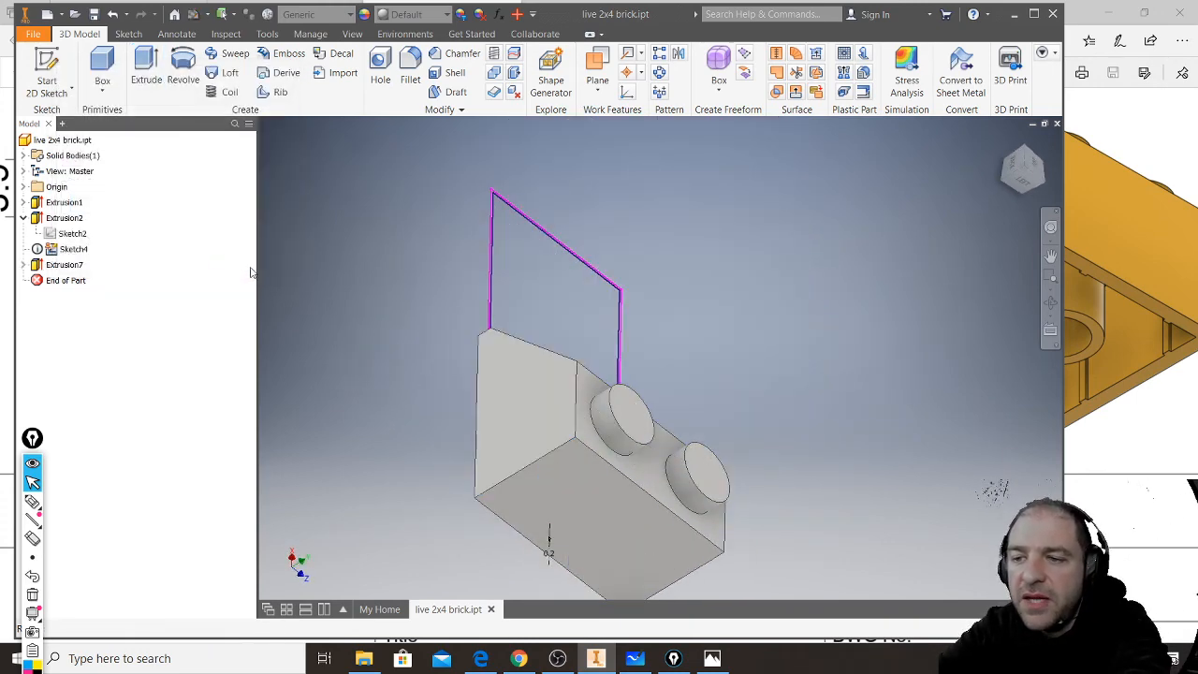
- Shell the slanted brick with a 1 mm wall thickness, removing its bottom face
mouse_move(501, 387)
middle_mouse_down("shift")
mouse_move(481, 342)
mouse_move(342, 316)
mouse_move(354, 301)
mouse_move(388, 313)
mouse_move(393, 286)
mouse_move(389, 300)
middle_mouse_up("shift")
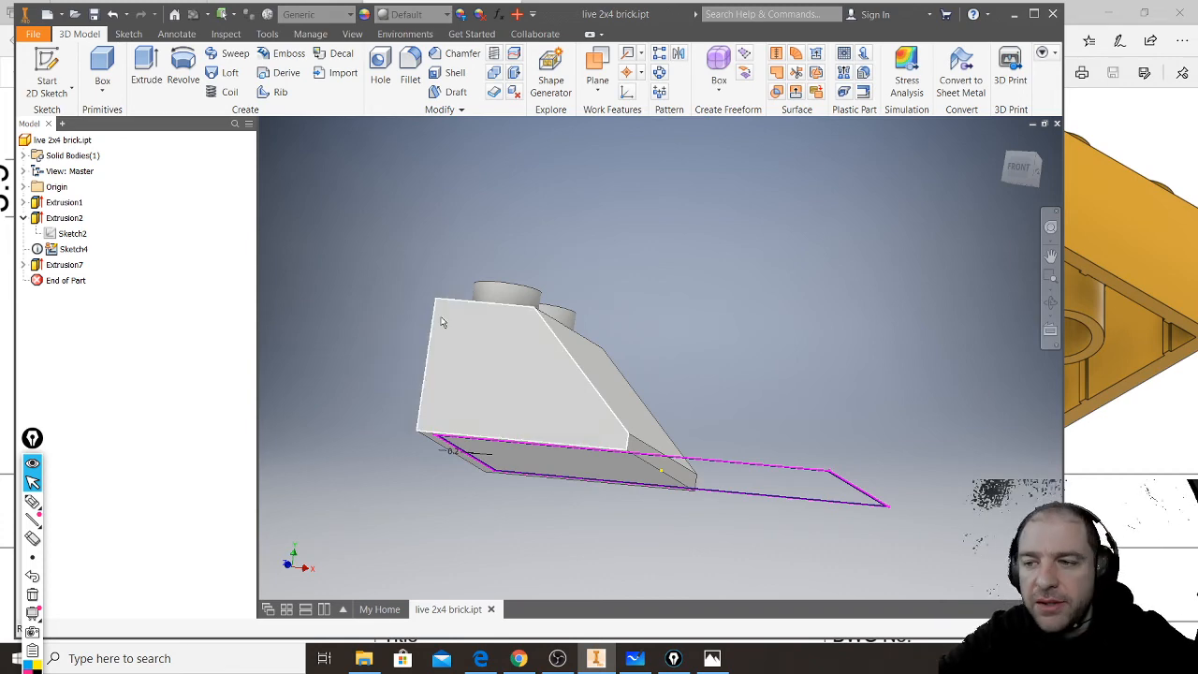
middle_click_drag(702, 396, 735, 330)
middle_click_drag(693, 381, 727, 307, "shift")
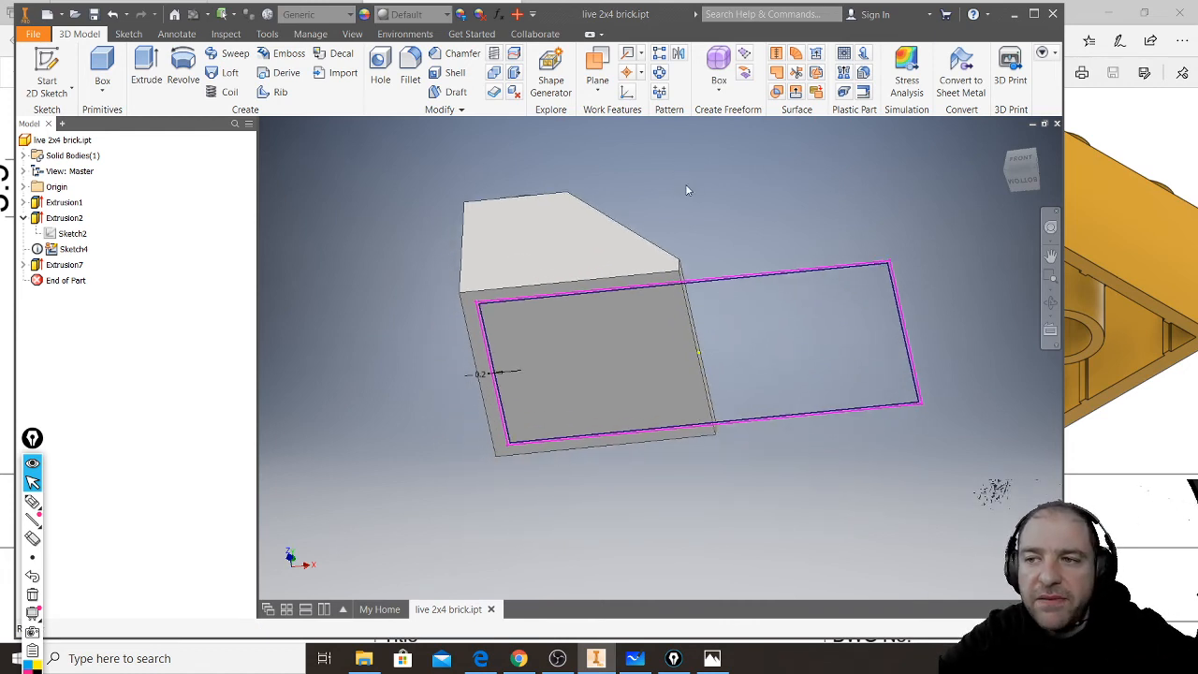
left_click(437, 75)
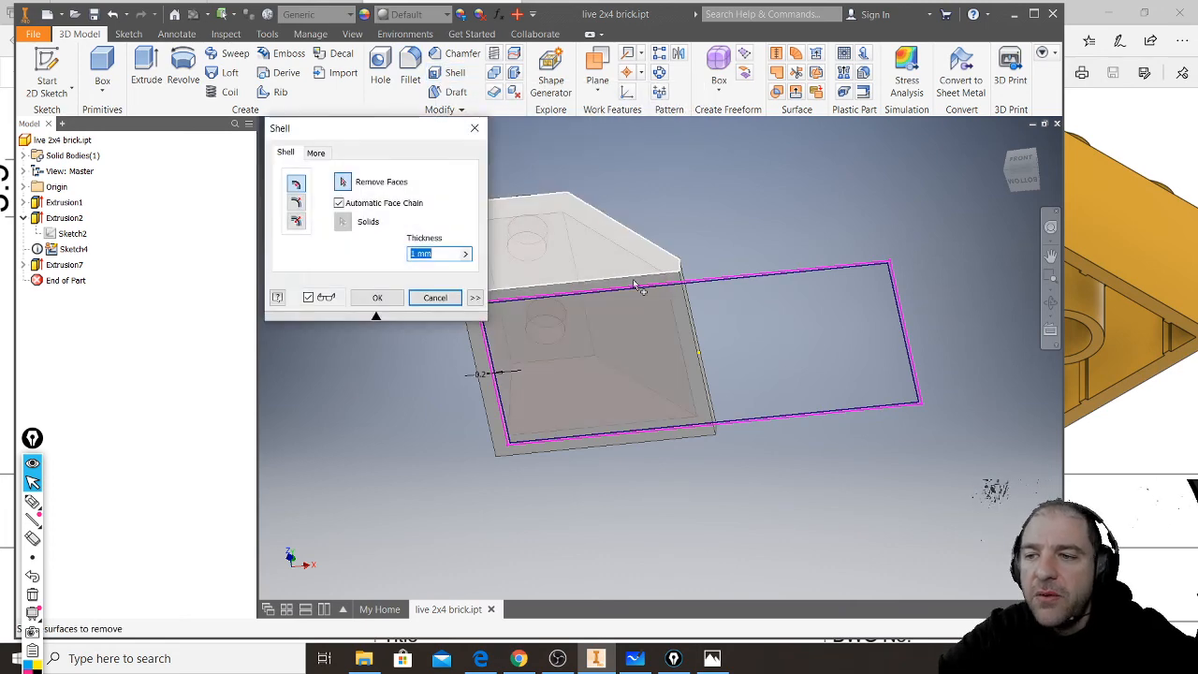
left_click(637, 335)
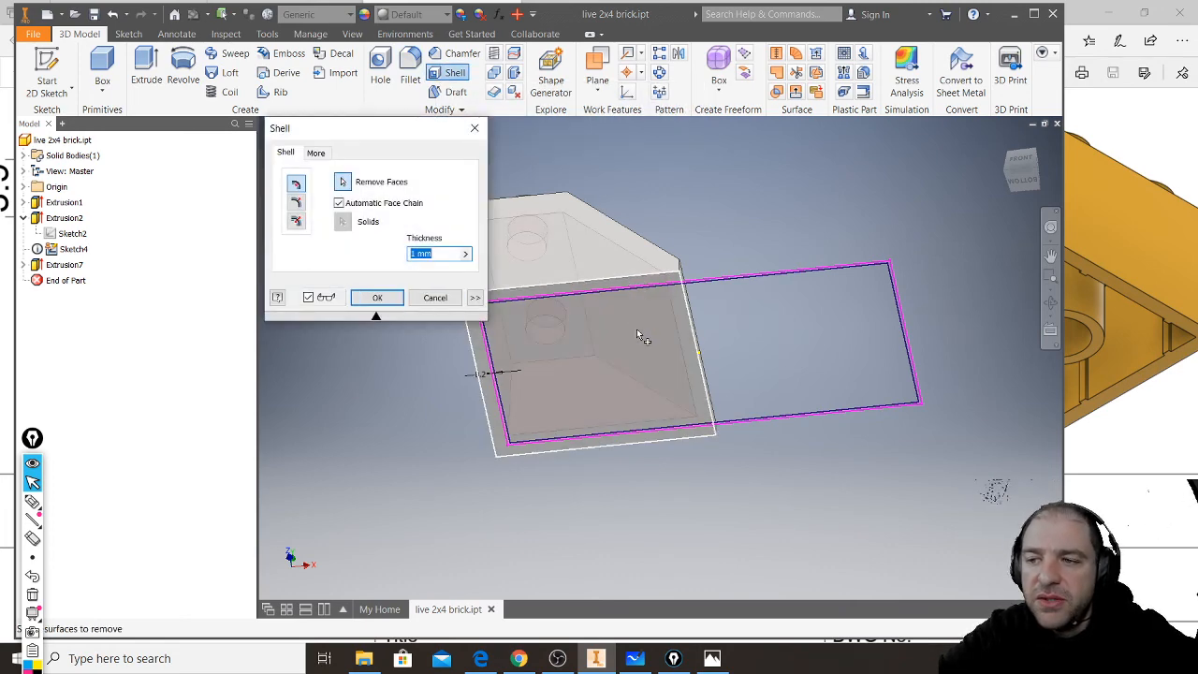
left_click(377, 298)
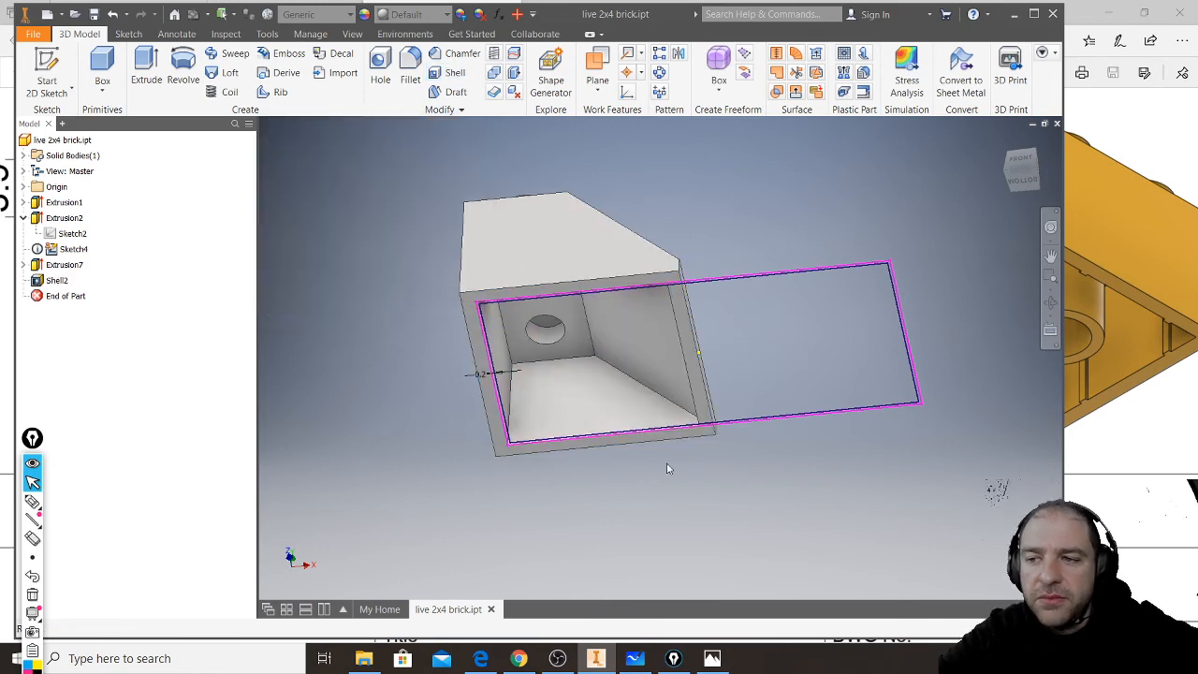
- Edit Sketch4, delete all the leftover rectangle lines and their offset dimension, and finish the sketch
middle_click_drag(721, 466, 716, 434, "shift")
scroll(770, 405, "up", 3)
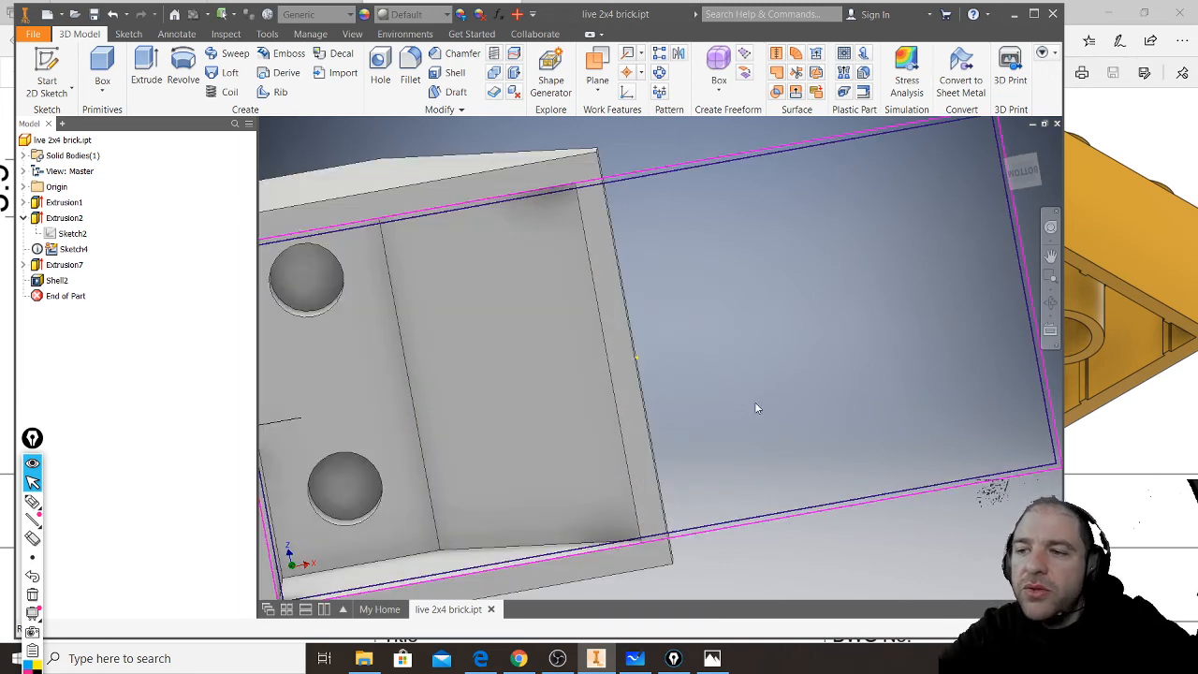
scroll(739, 401, "down", 3)
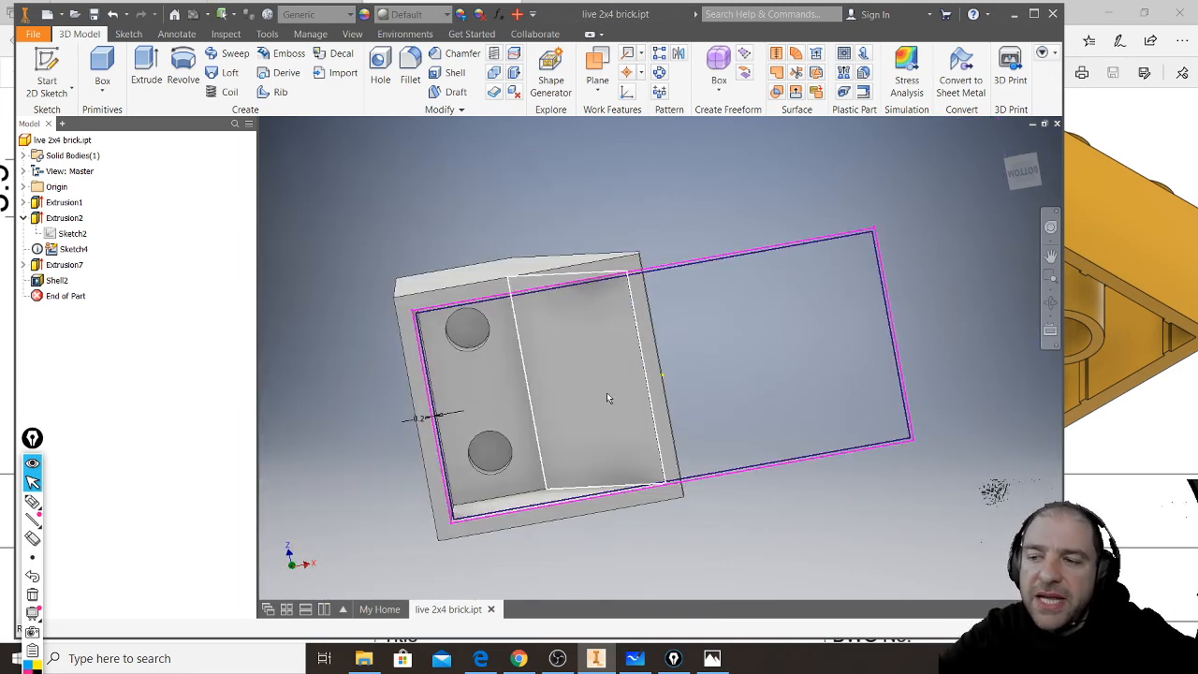
scroll(419, 393, "up", 3)
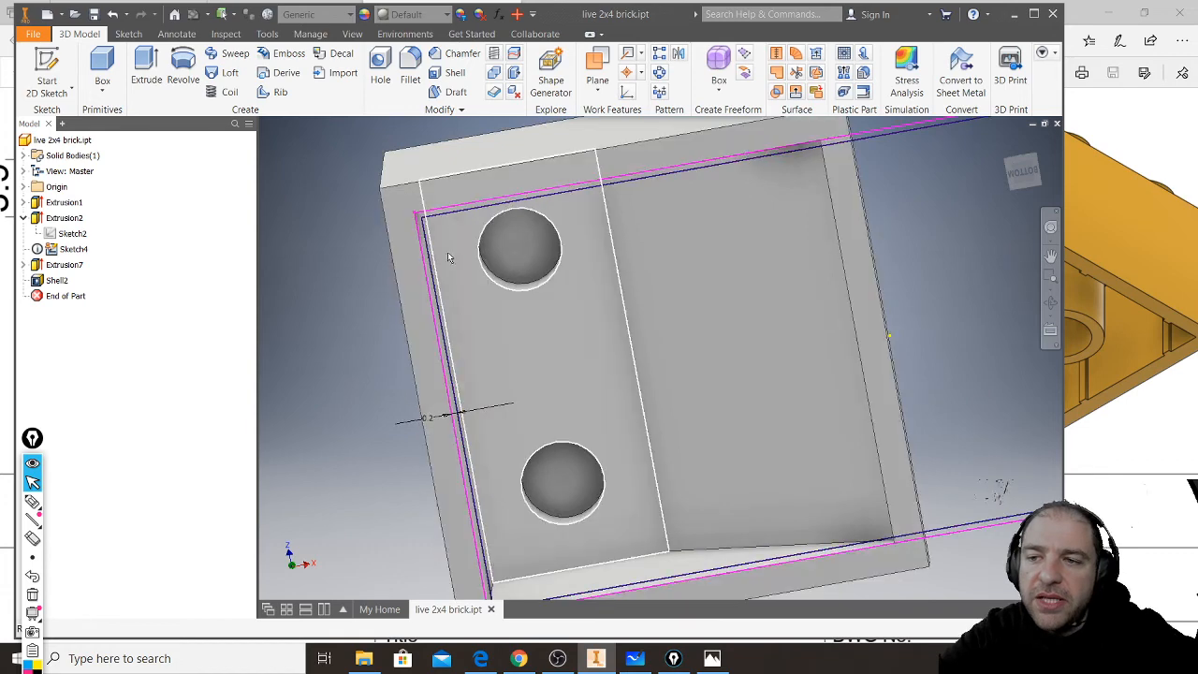
scroll(418, 328, "down", 2)
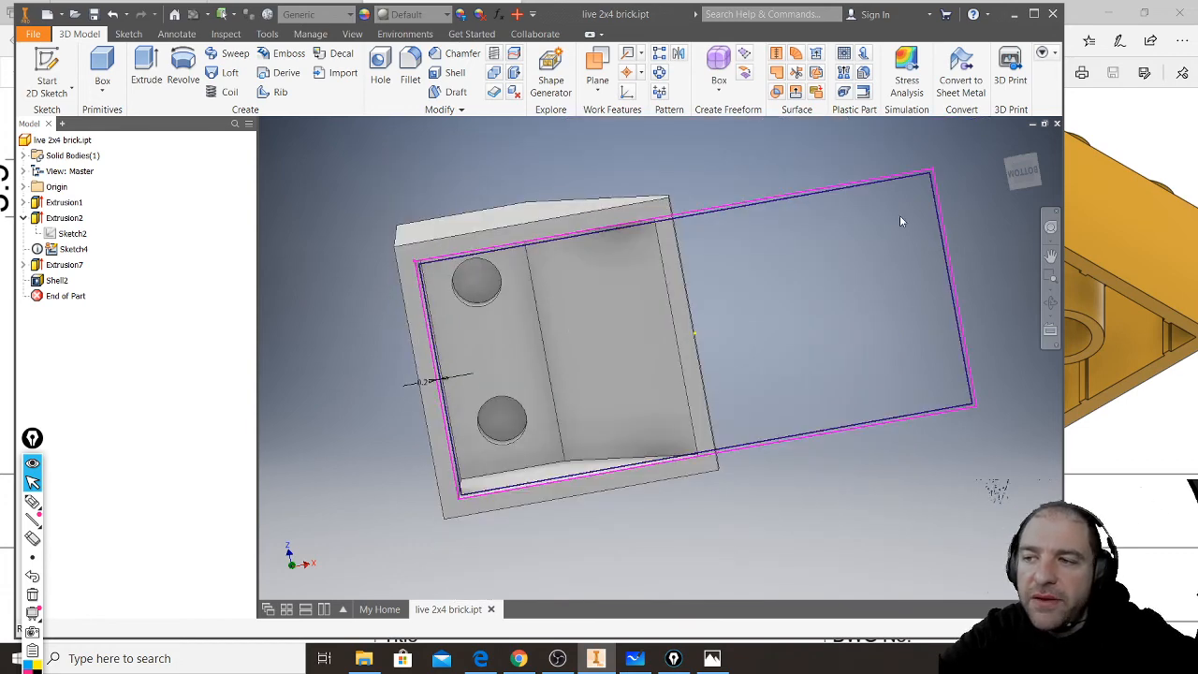
left_click(952, 263)
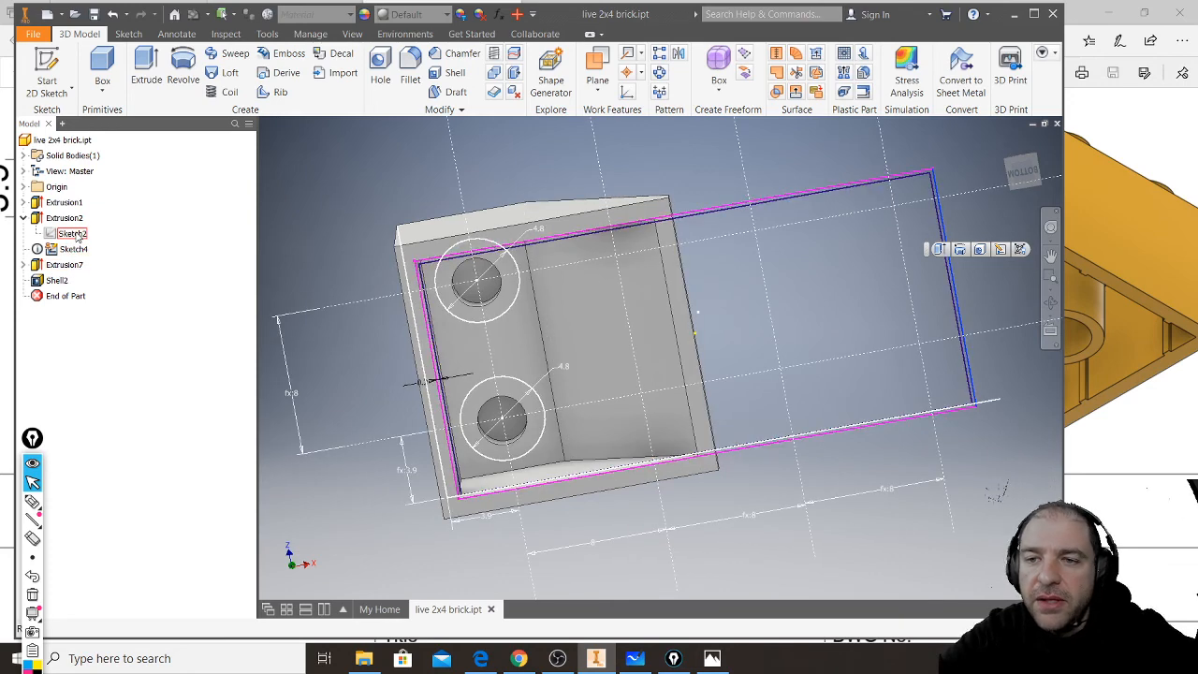
left_click(73, 233)
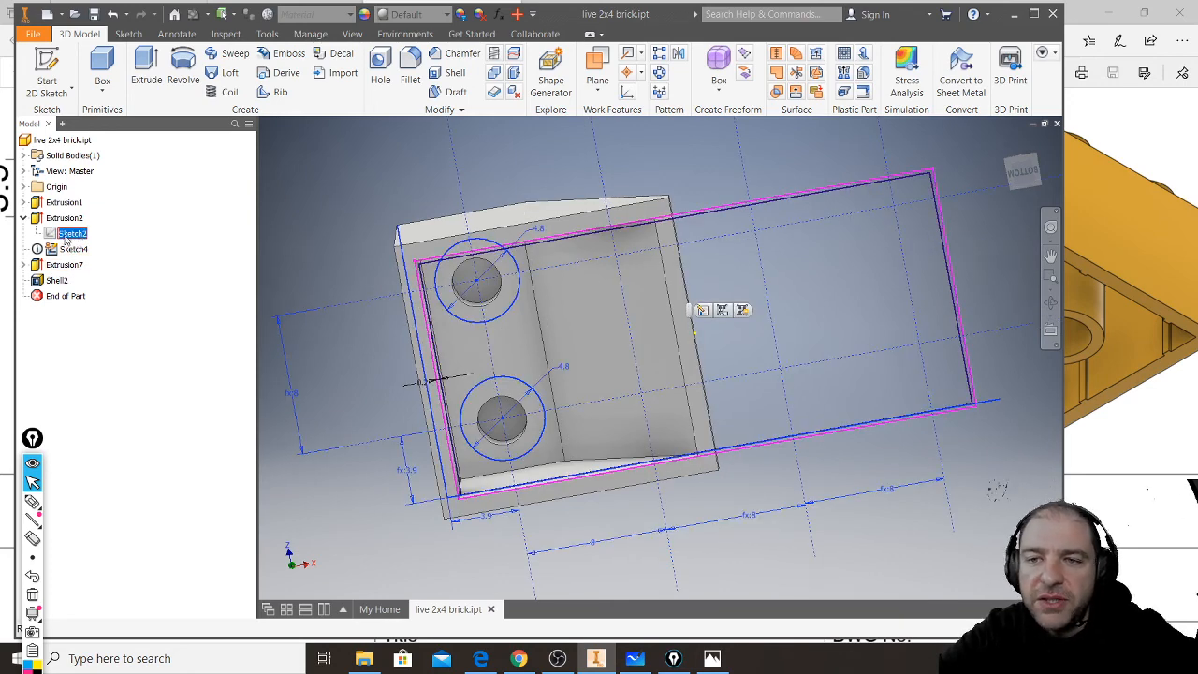
double_click(72, 251)
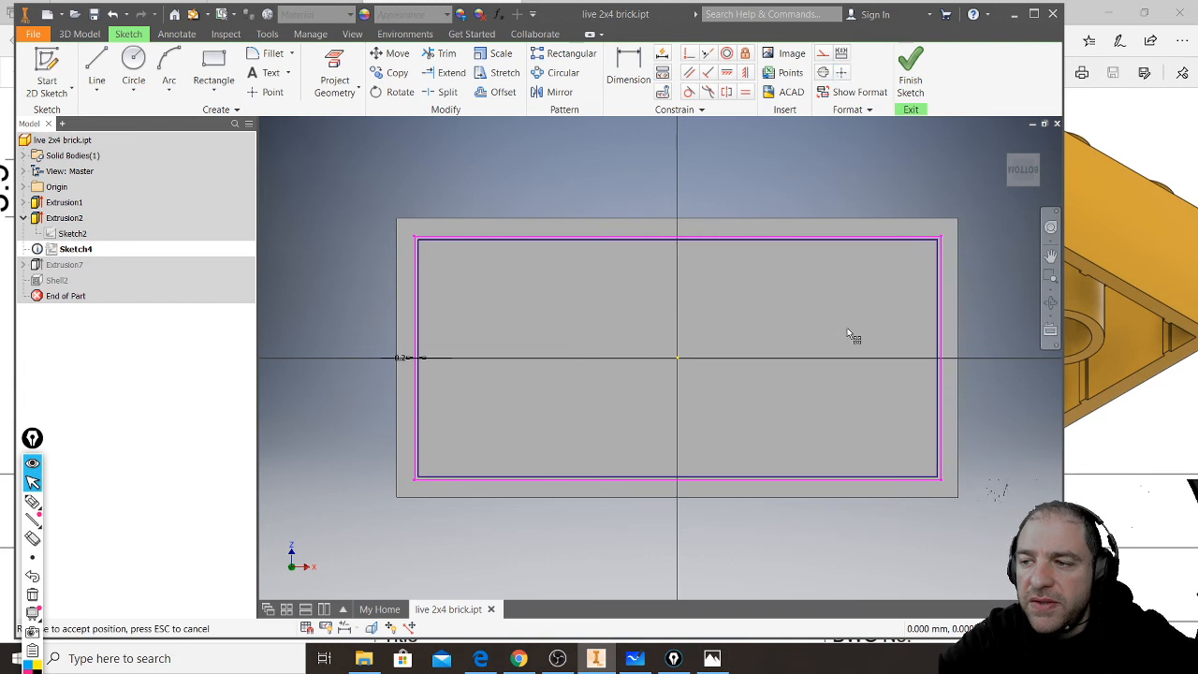
left_click(938, 339)
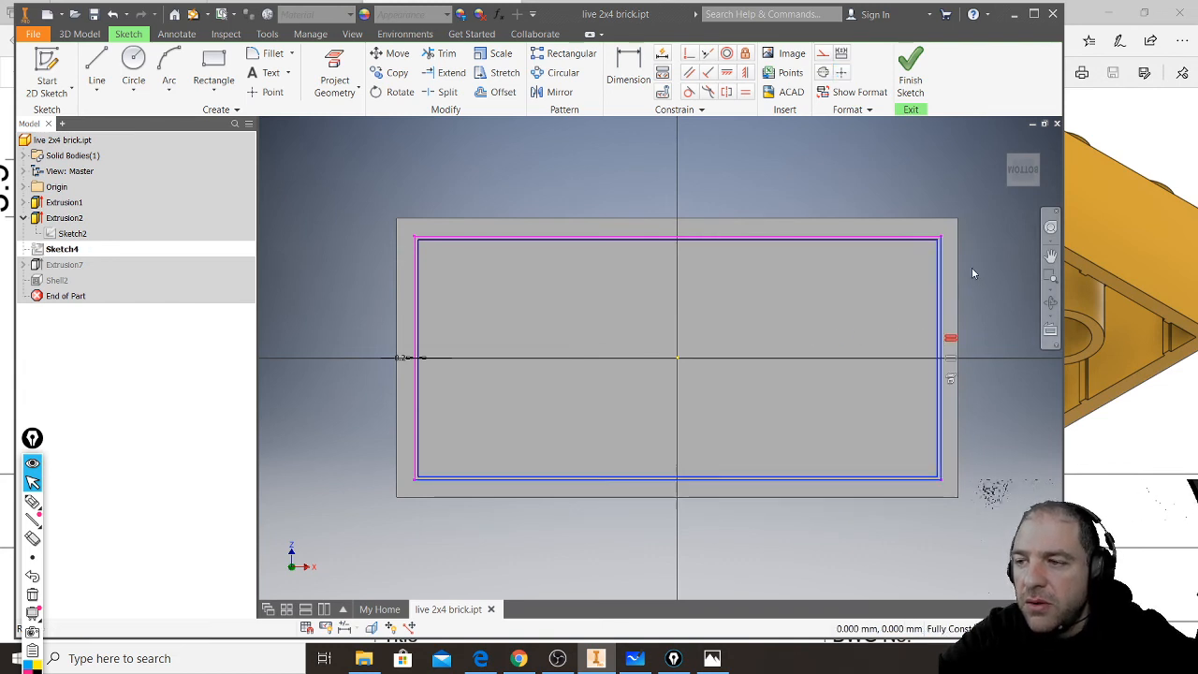
key("Delete")
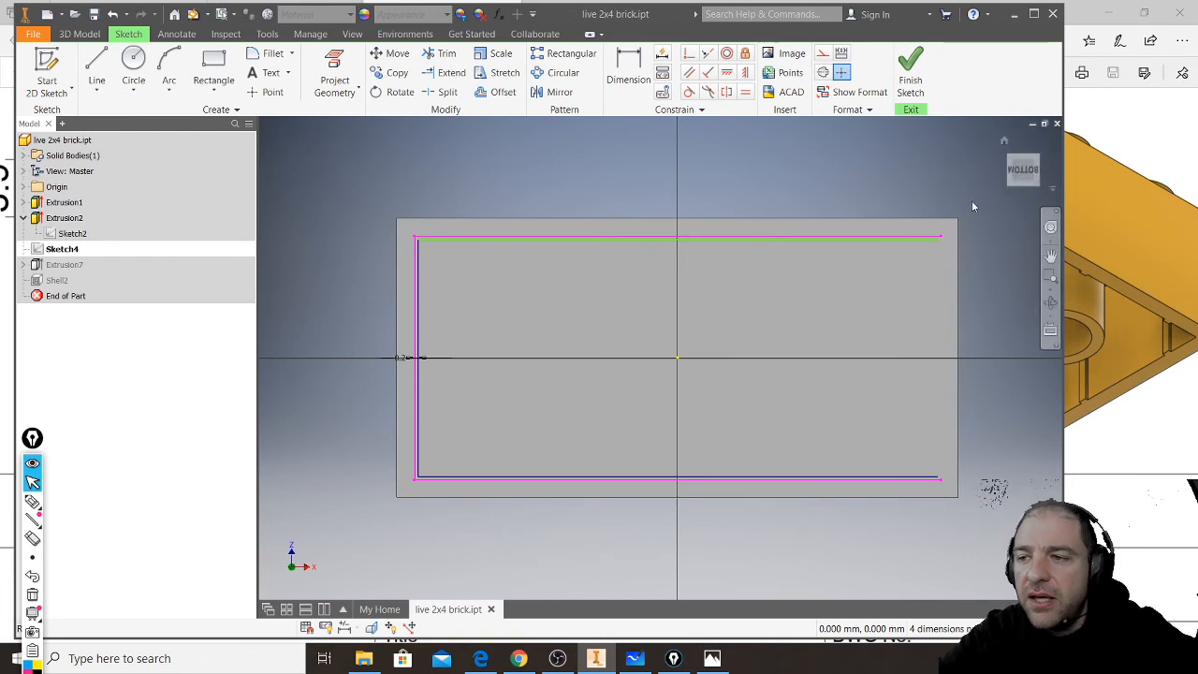
left_click_drag(315, 540, 959, 193)
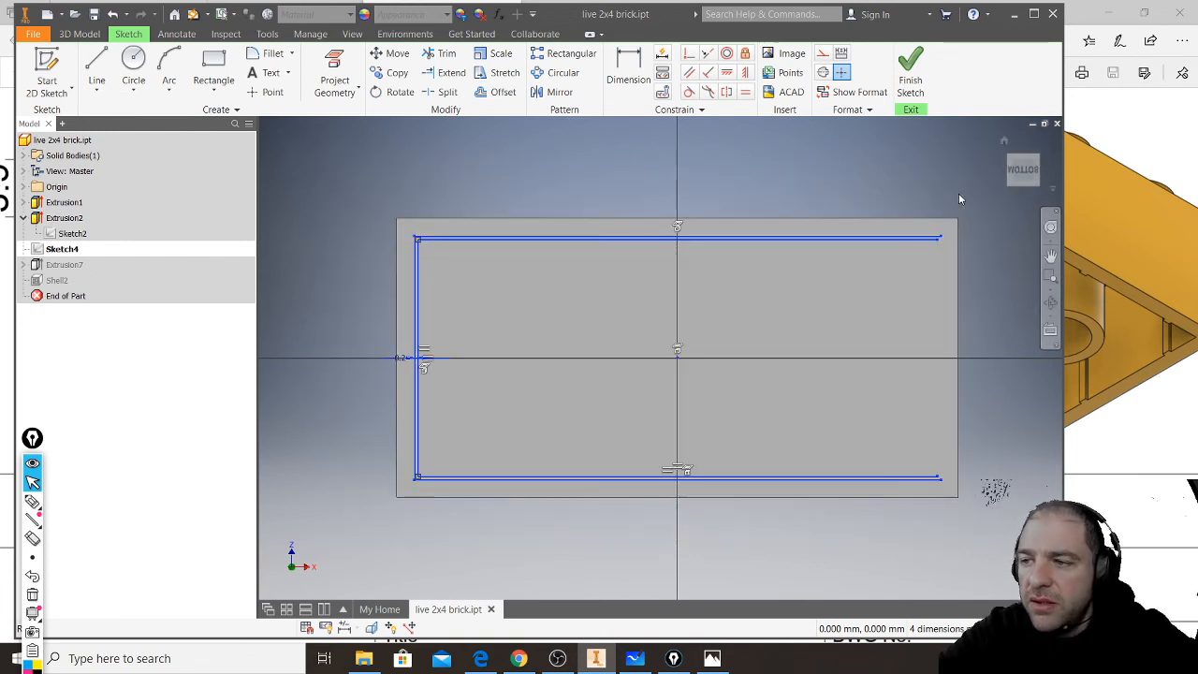
key("Delete")
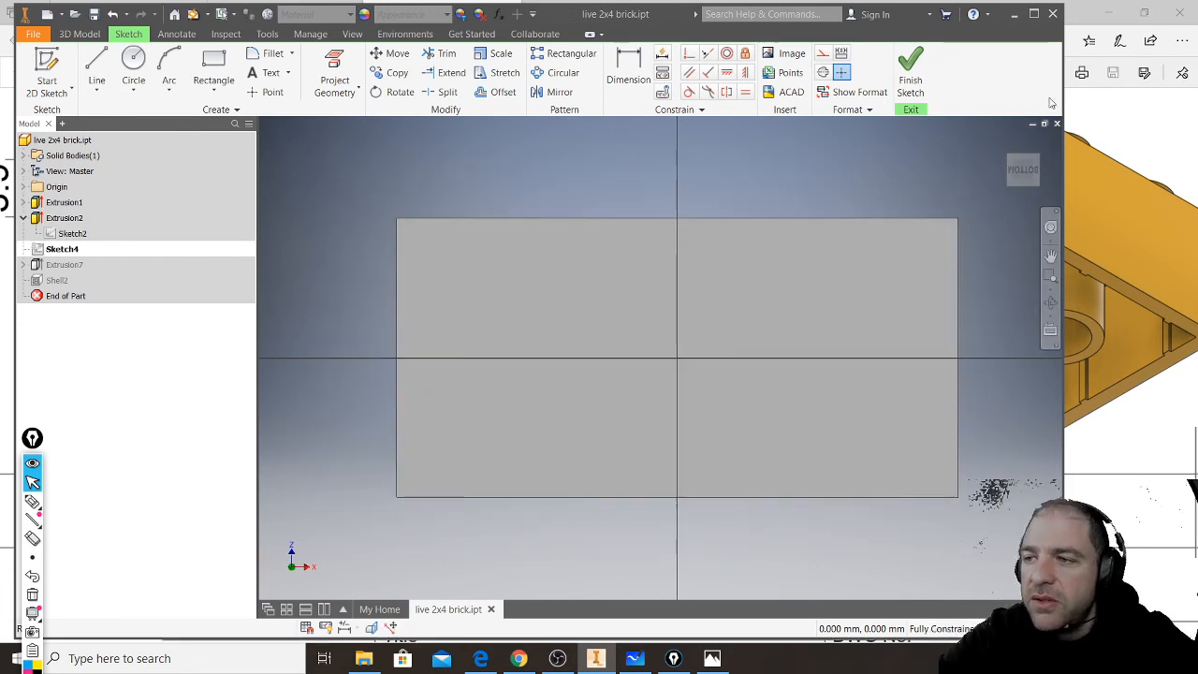
left_click(910, 75)
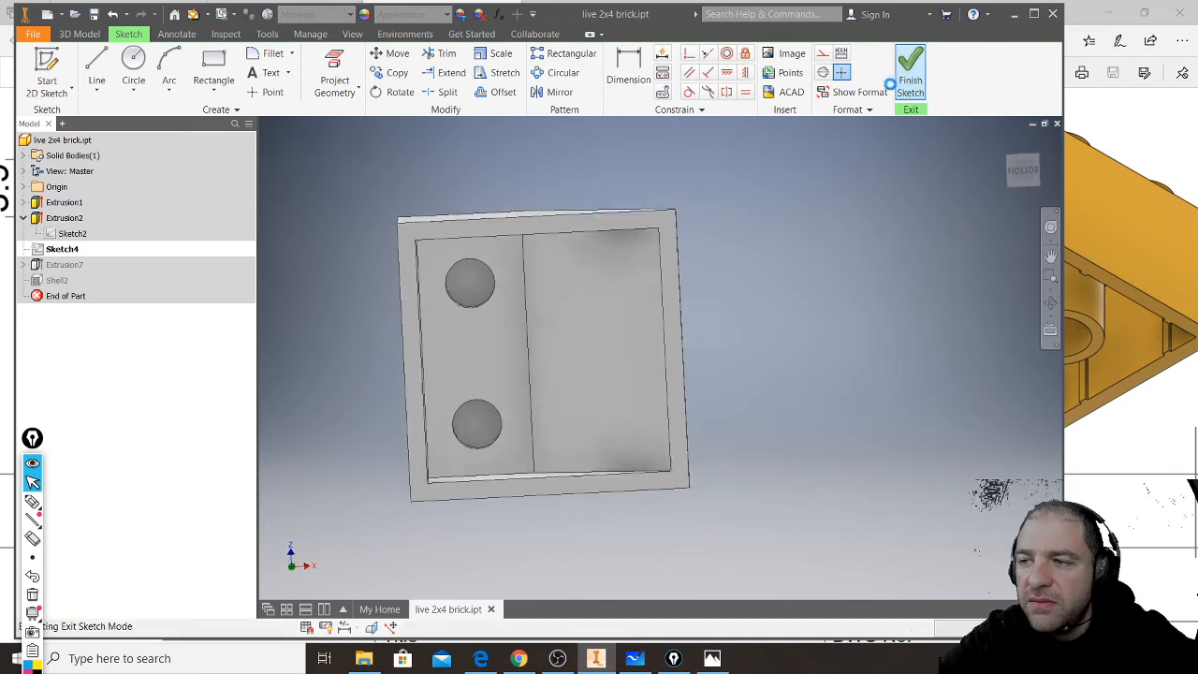
- Try deleting the stud extrusion Extrusion2 together with its sketch, and undo the deletion
left_click(62, 218)
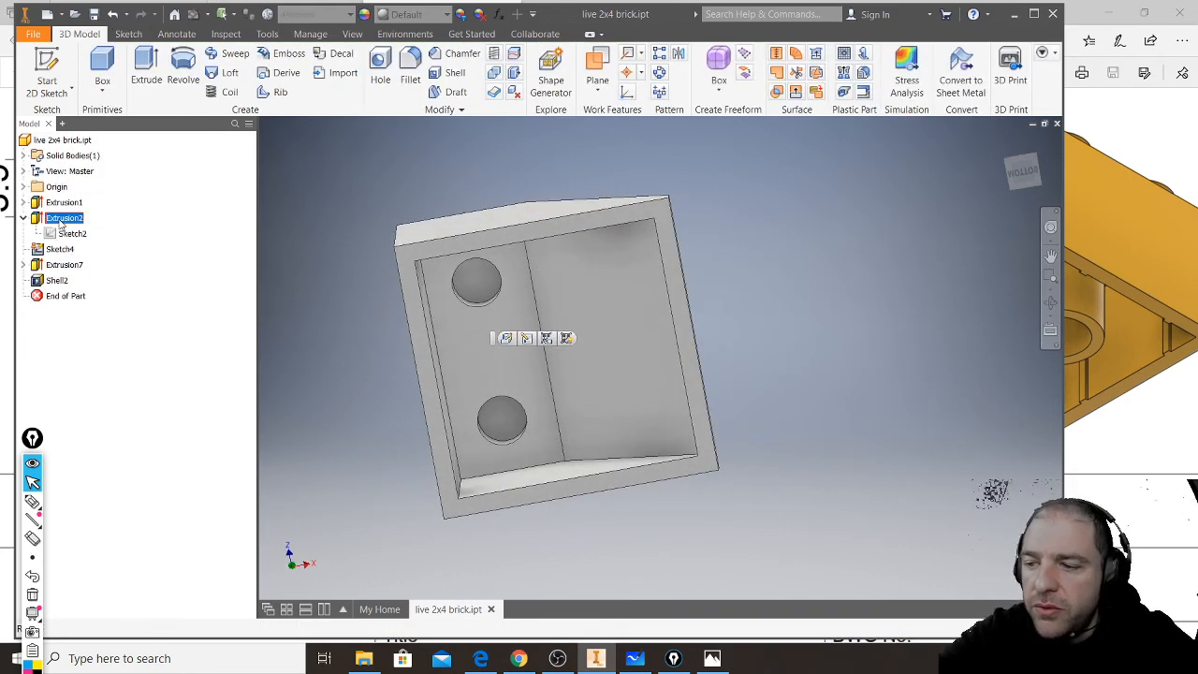
key("Delete")
left_click(189, 200)
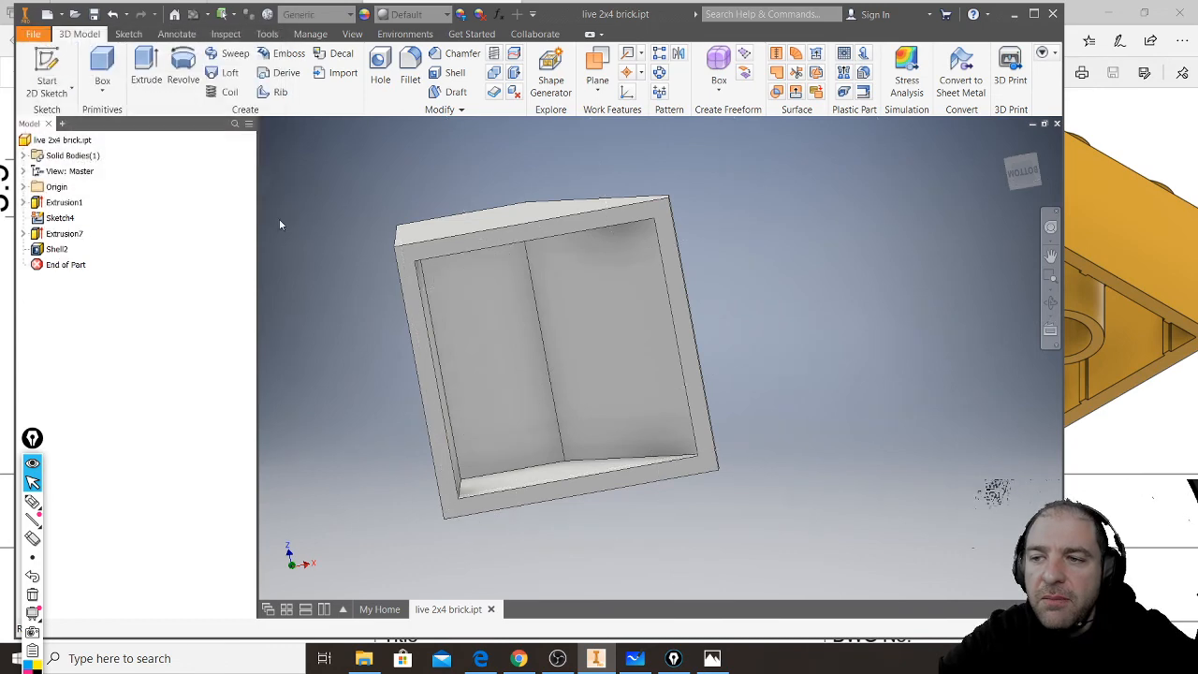
middle_click_drag(629, 300, 647, 379, "shift")
key("ctrl+z")
- Sketch concentric circles of 6.51 mm and 4.8 mm diameter on the brick's bottom rim face, centred on the midpoint of the inner slope edge
middle_click_drag(709, 346, 586, 415, "shift")
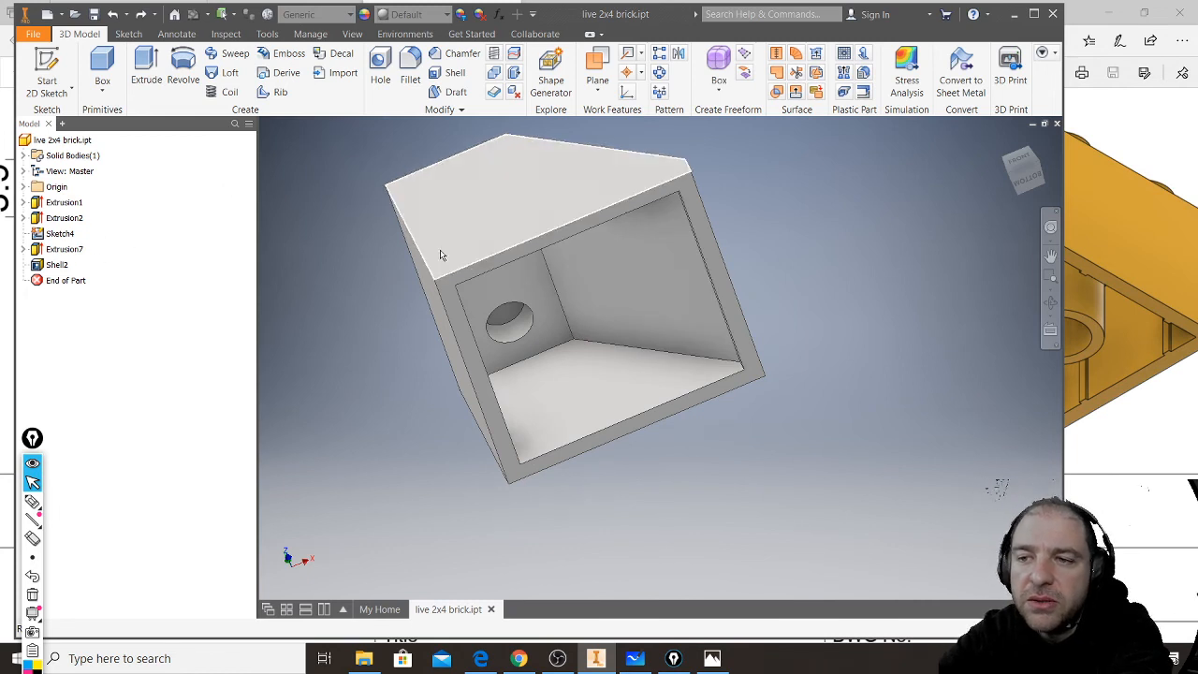
left_click(453, 293)
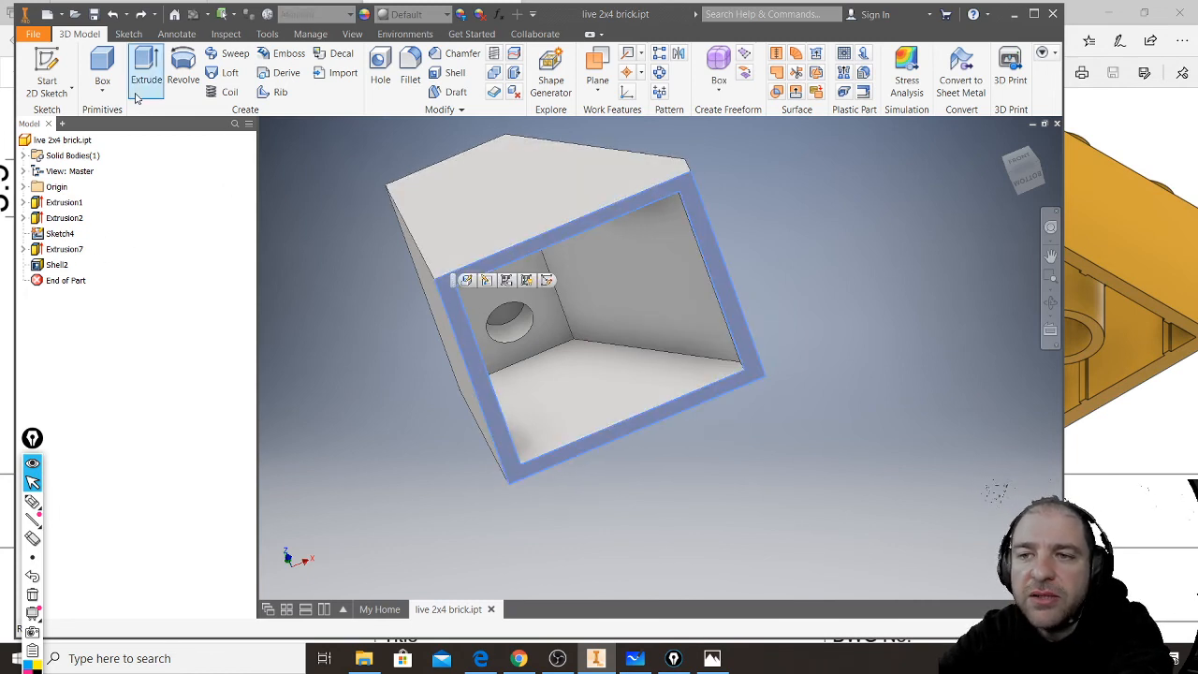
left_click(147, 64)
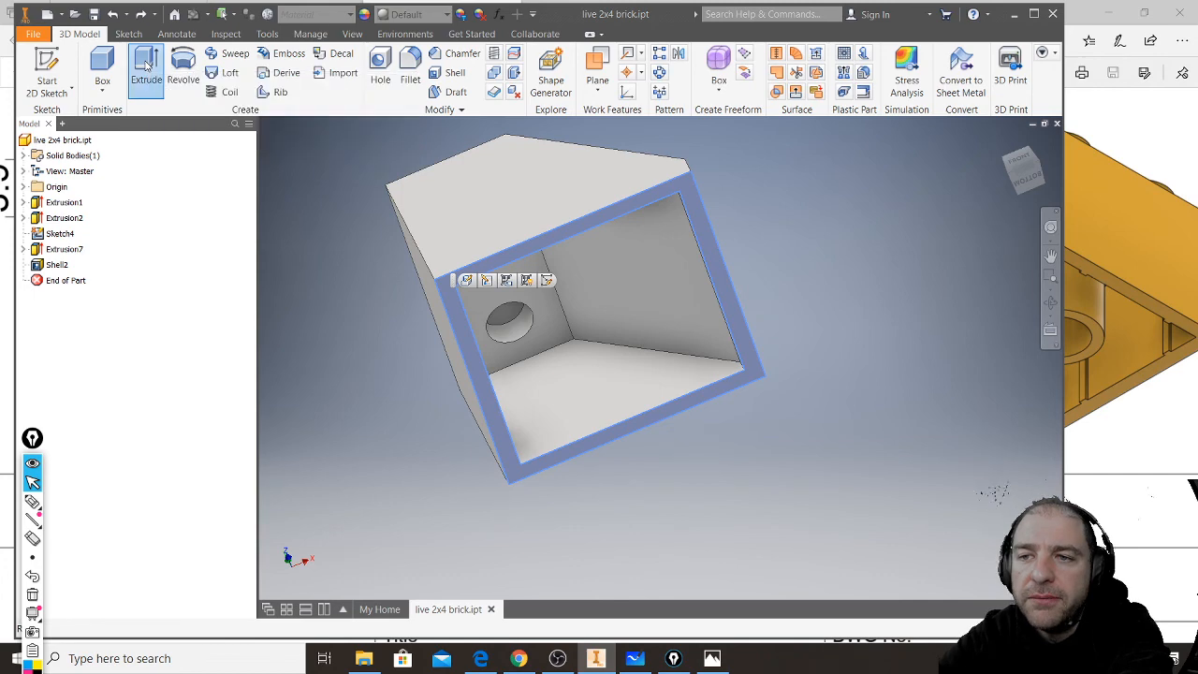
left_click(506, 399)
left_click(133, 64)
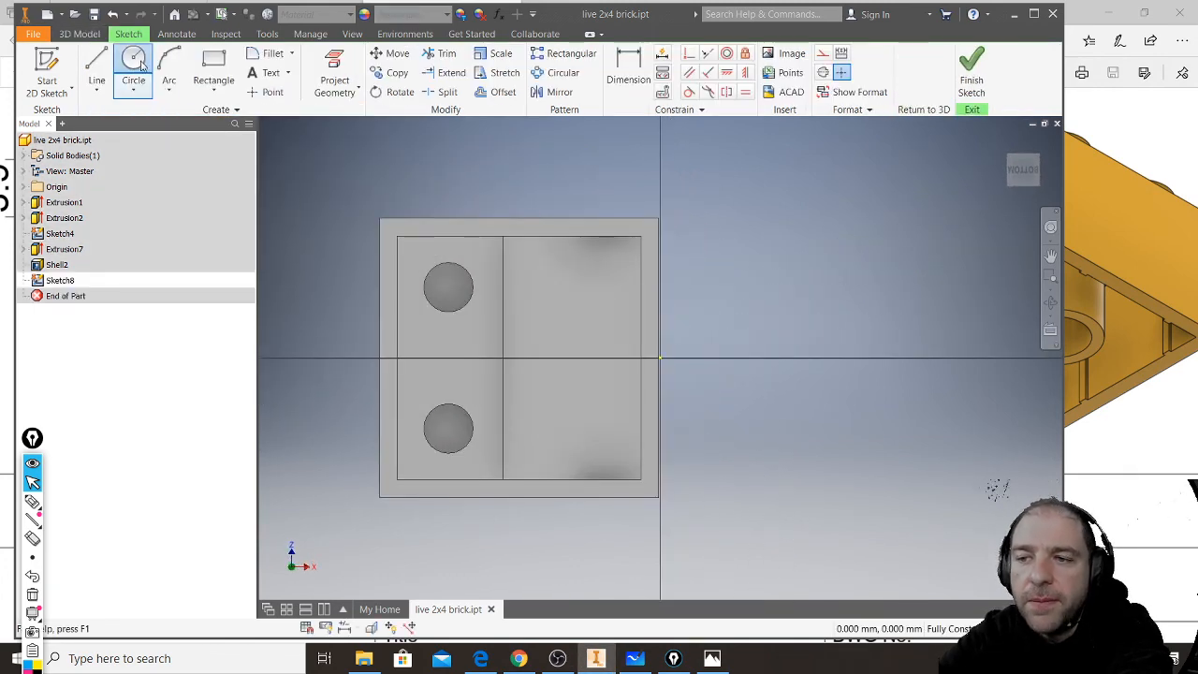
left_click(503, 358)
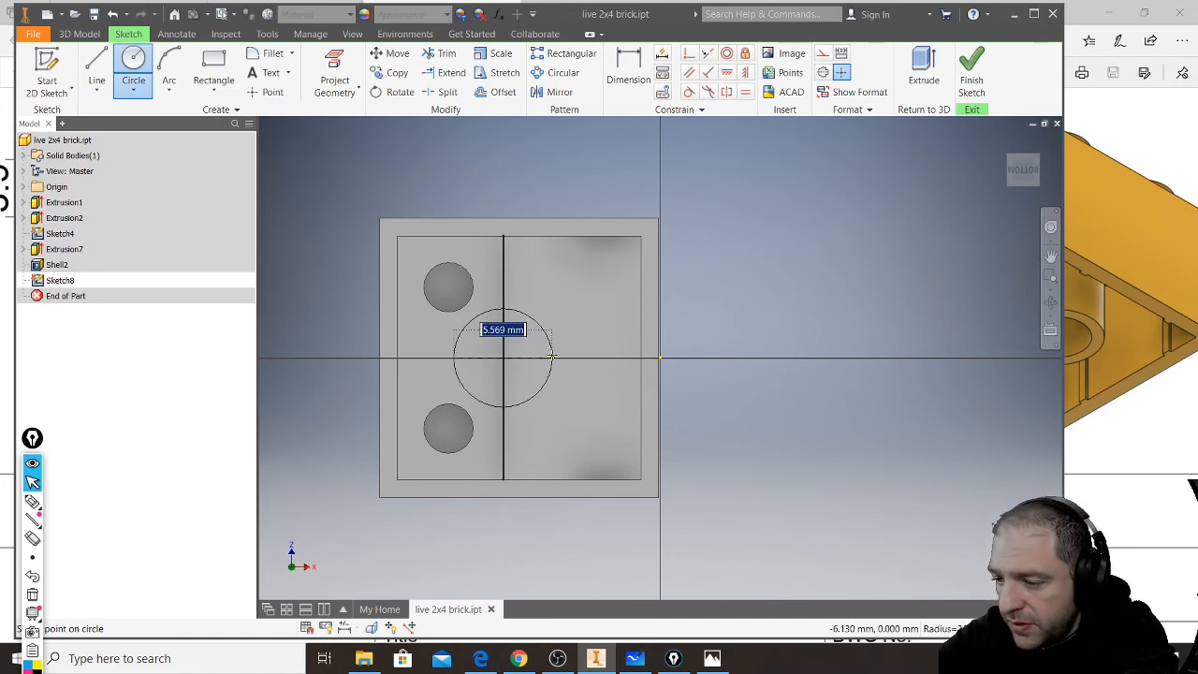
type("6.51")
key("Return")
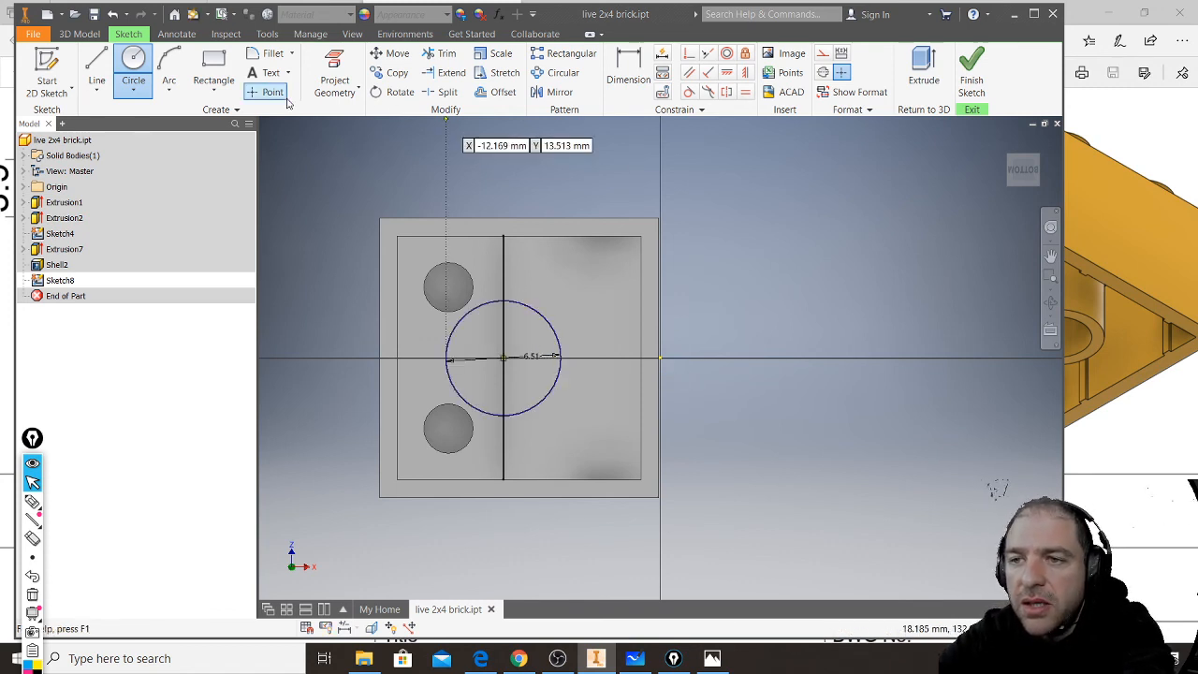
left_click(503, 358)
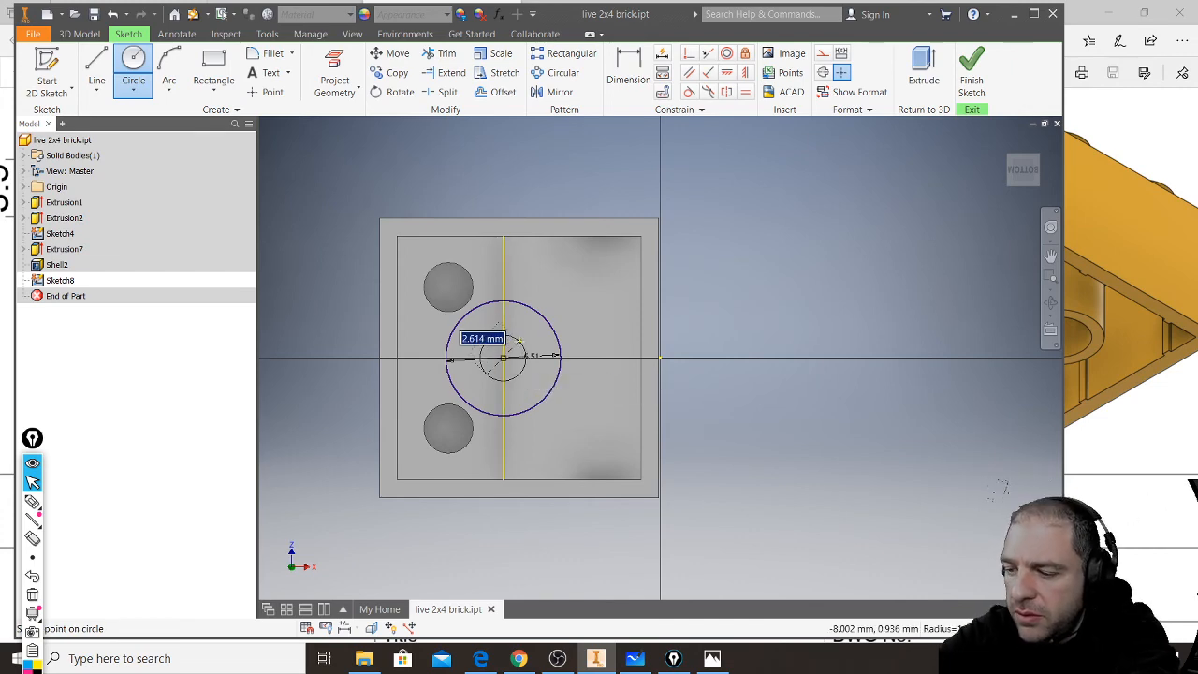
type("4.8")
key("Return")
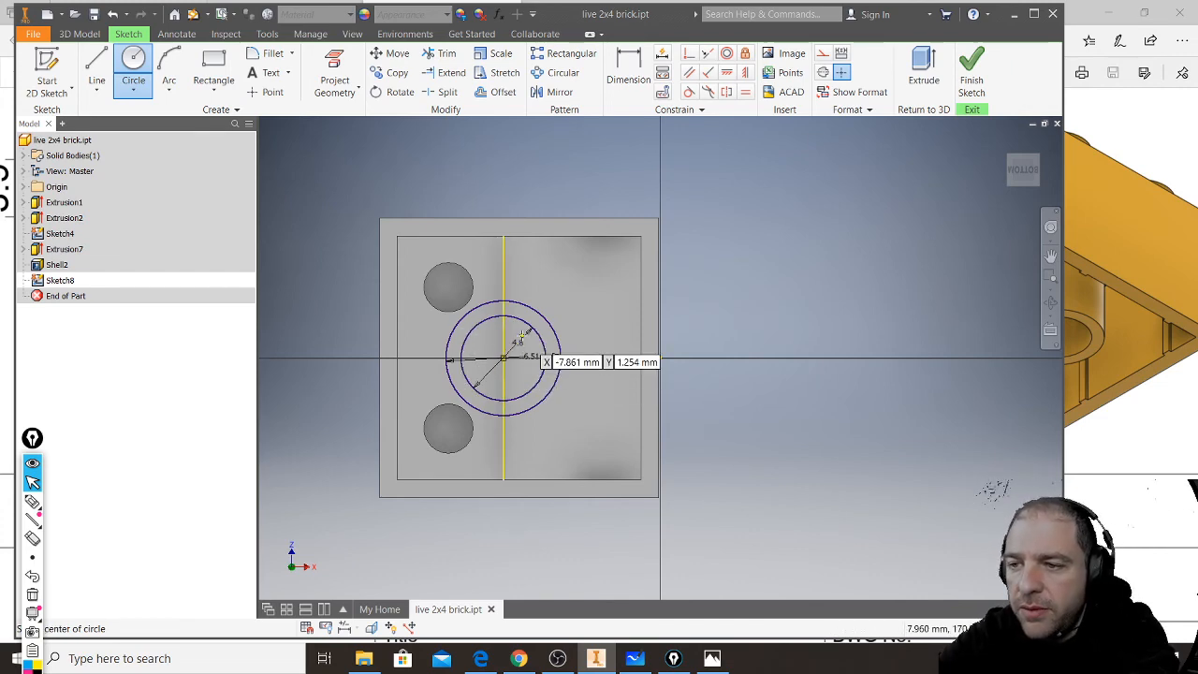
- Begin extruding the ring between the two circles inward into the hollow brick, about 3.5 mm deep
middle_click_drag(549, 343, 565, 384, "shift")
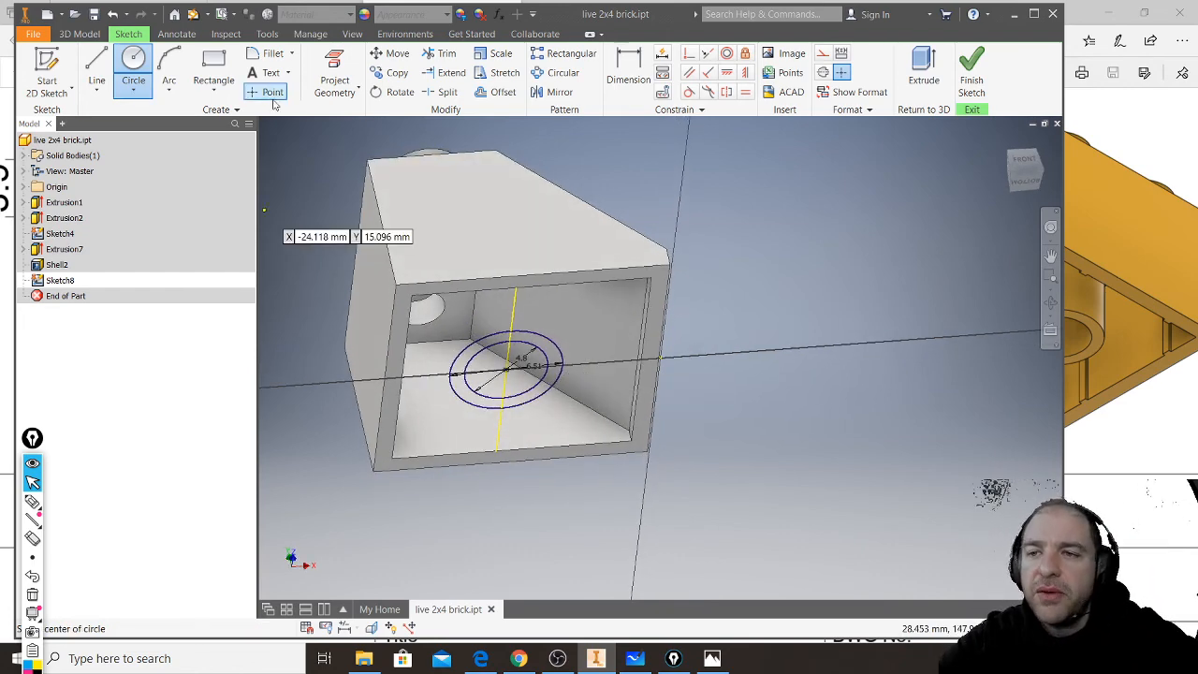
left_click(924, 67)
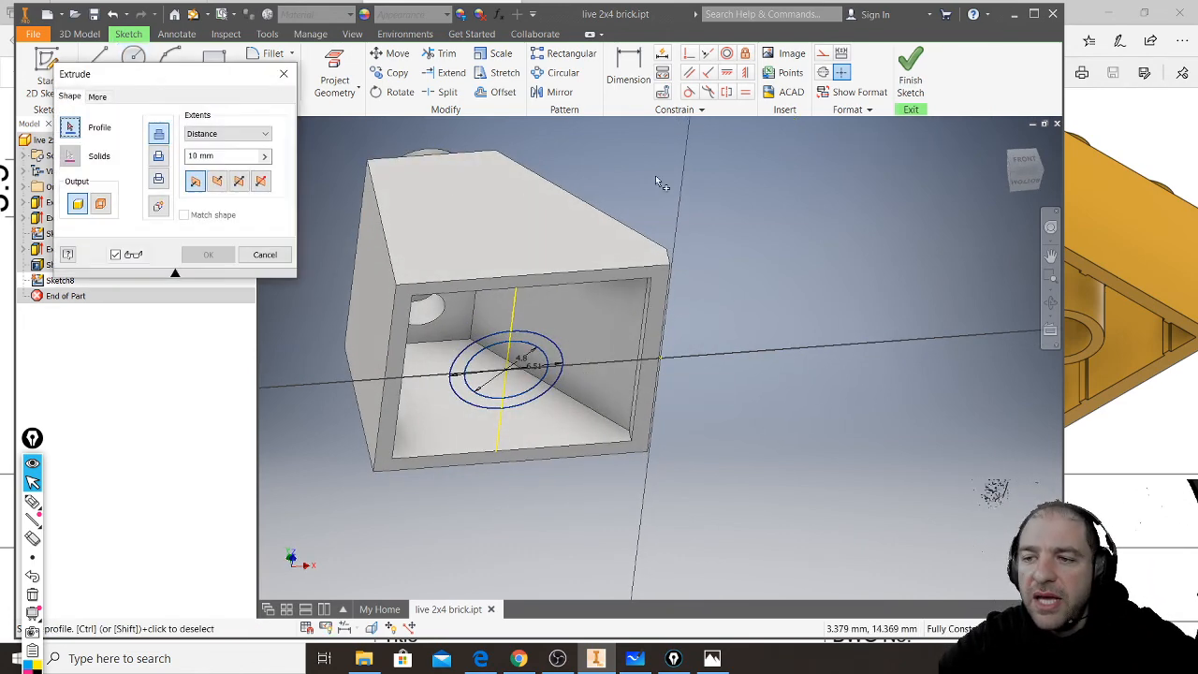
left_click(494, 345)
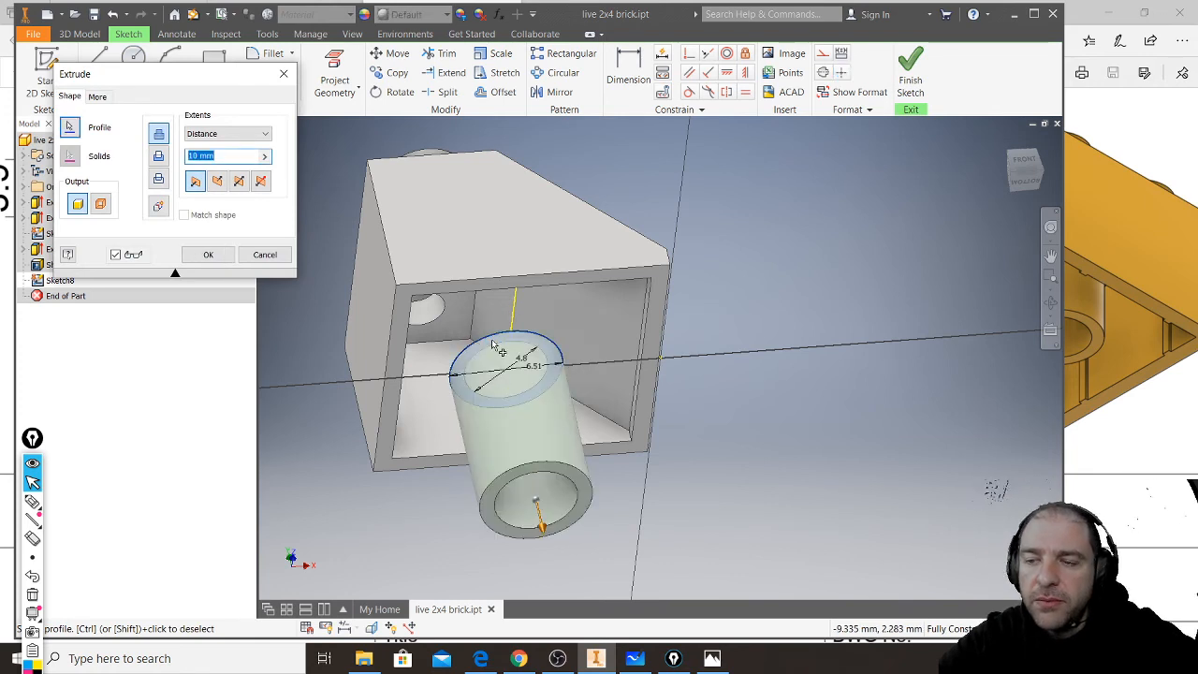
left_click_drag(543, 530, 499, 352)
middle_click_drag(582, 397, 670, 457)
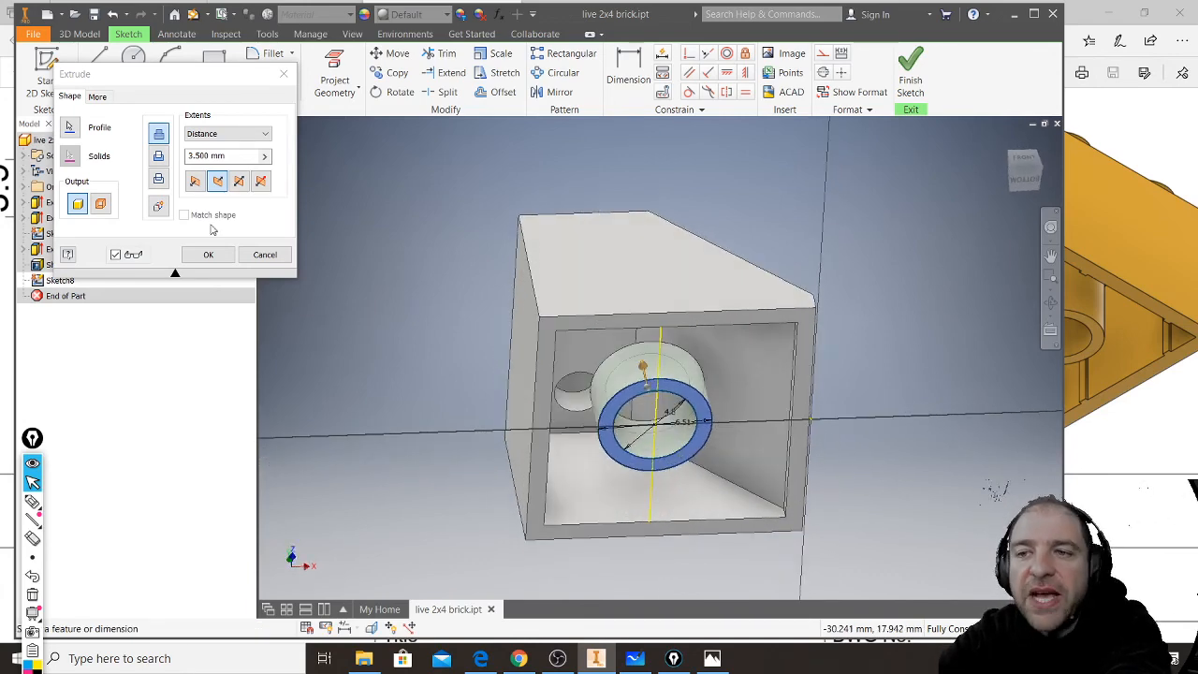
- Try longer distances of 8.5 mm and 9.25 mm for the ring extrusion and check them against the slanted face
left_click(267, 135)
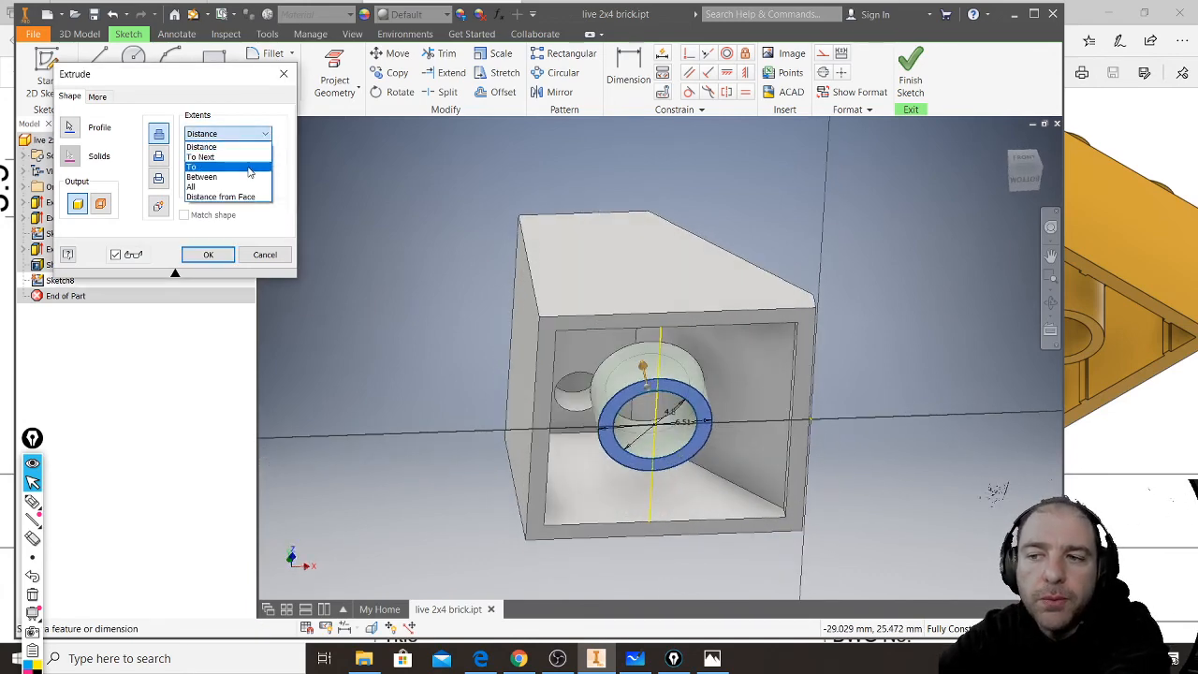
left_click(221, 82)
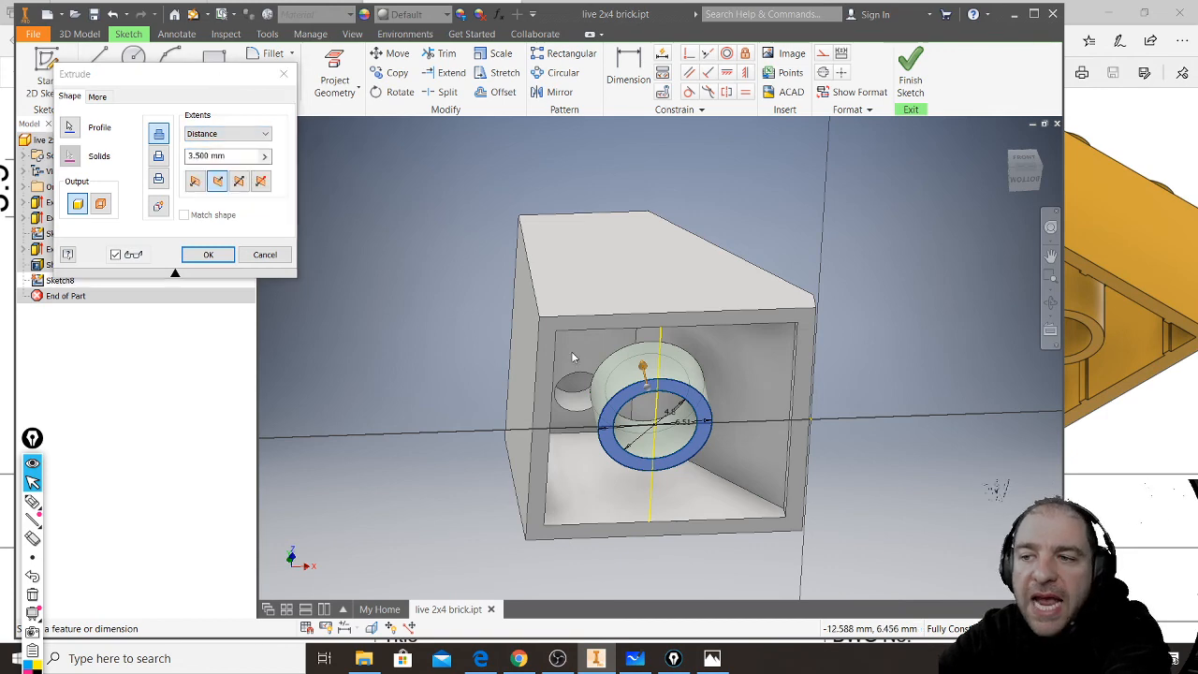
middle_click_drag(577, 363, 572, 336, "shift")
middle_click_drag(647, 361, 654, 381, "shift")
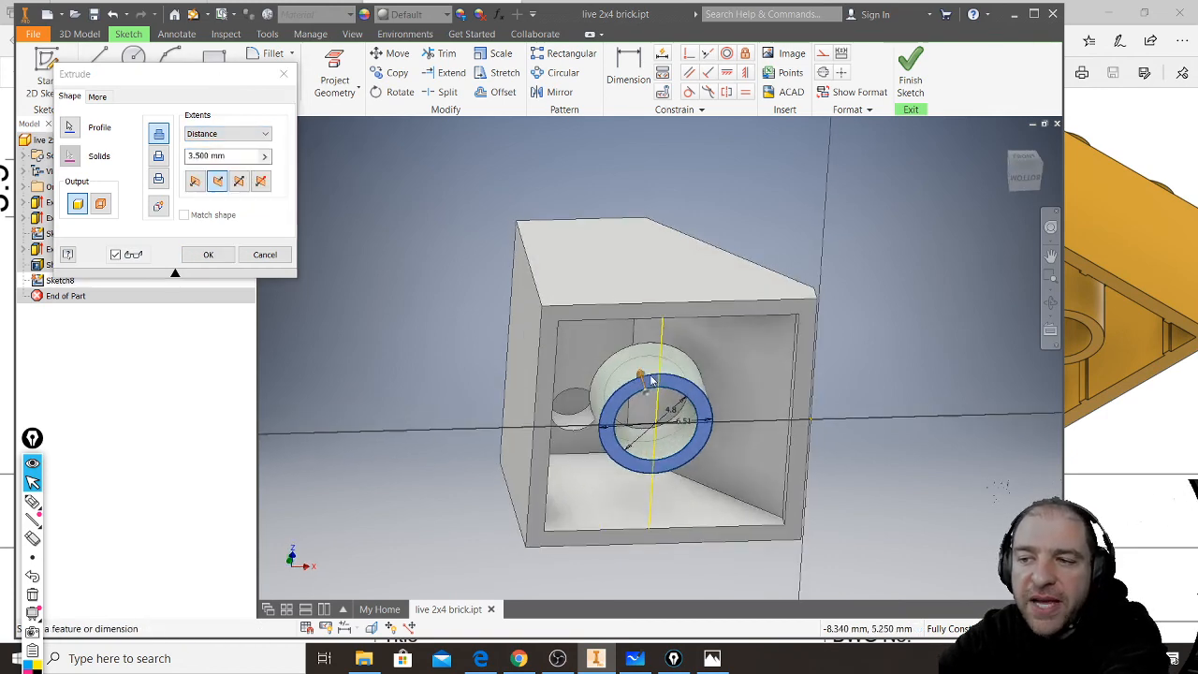
left_click_drag(640, 376, 636, 357)
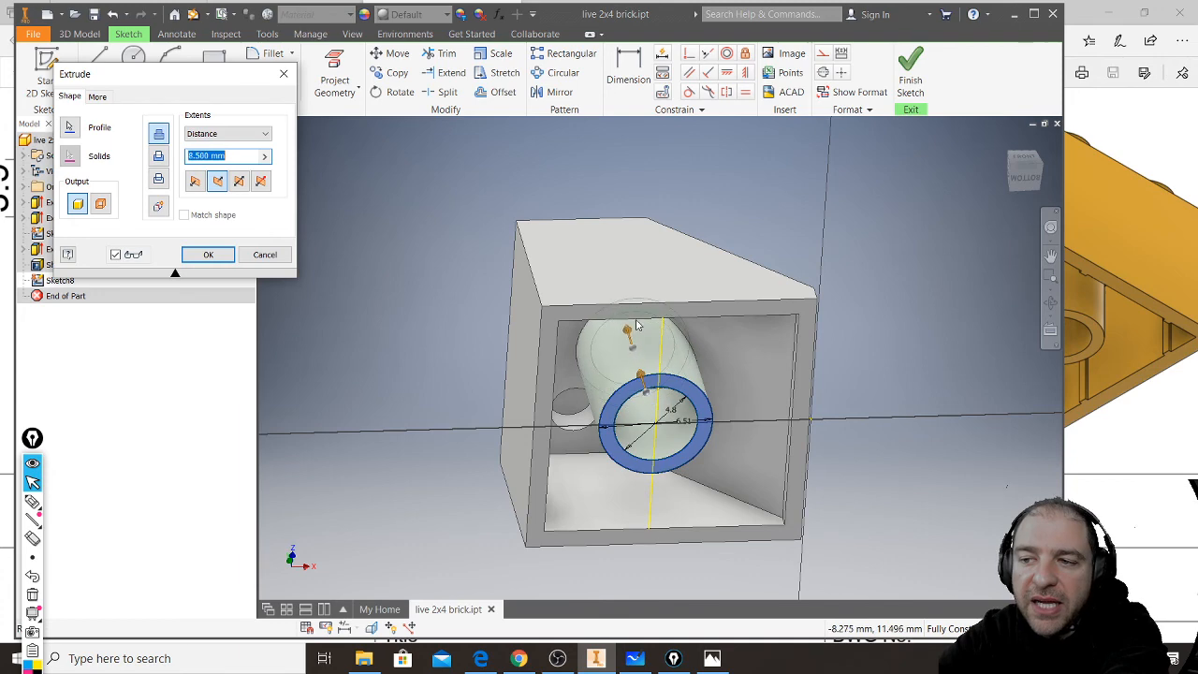
middle_click_drag(670, 281, 652, 347, "shift")
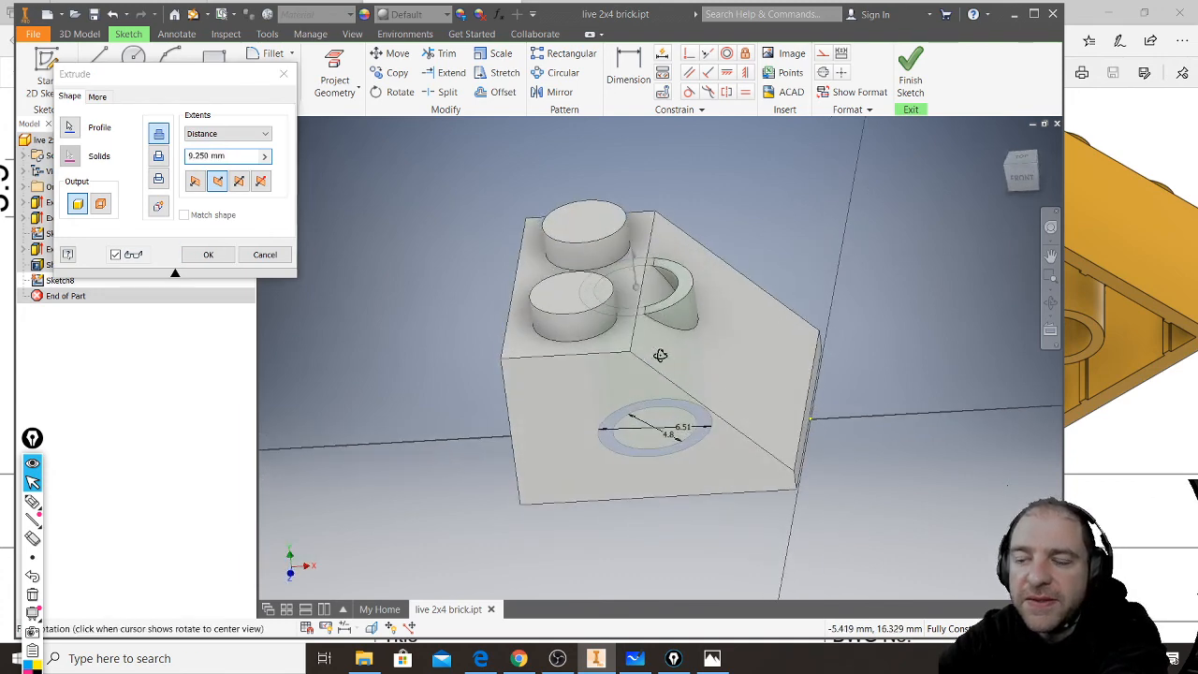
scroll(672, 311, "down", 3)
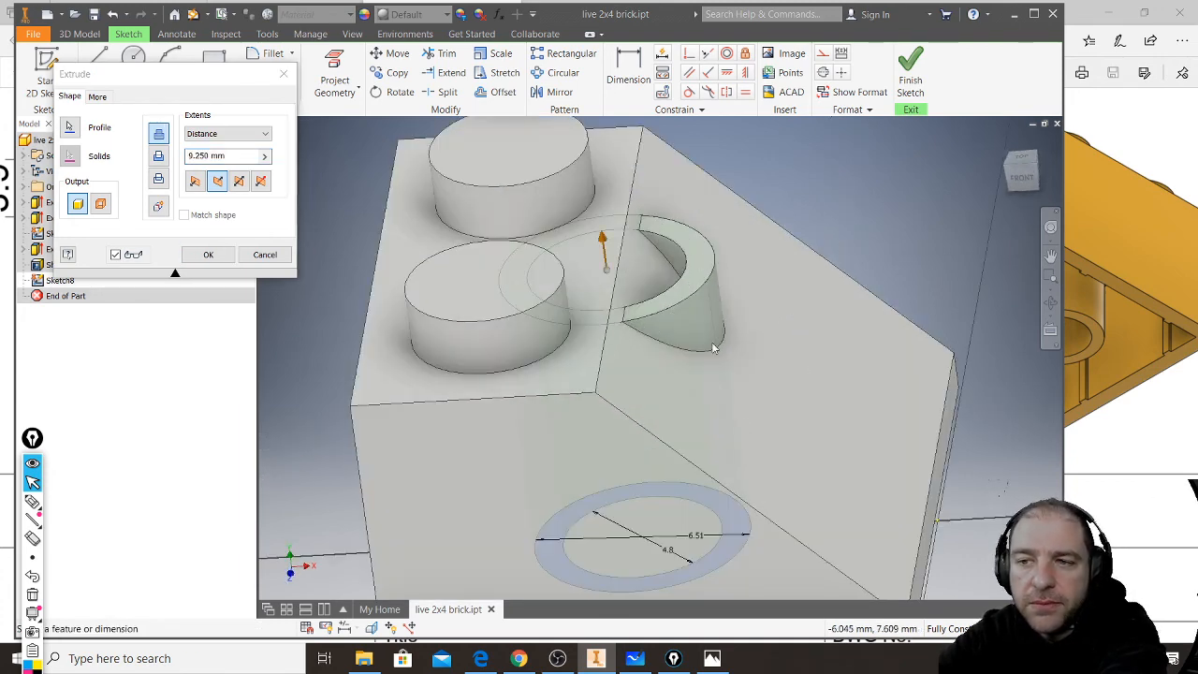
mouse_move(680, 396)
middle_mouse_down("shift")
mouse_move(687, 270)
mouse_move(720, 420)
mouse_move(711, 393)
mouse_move(673, 397)
mouse_move(701, 365)
mouse_move(703, 402)
middle_mouse_up("shift")
left_click_drag(543, 217, 617, 350)
middle_click_drag(589, 402, 563, 344, "shift")
- Set the ring extrusion's extent to To Next and create the tube up to the brick's inner faces
left_click(265, 135)
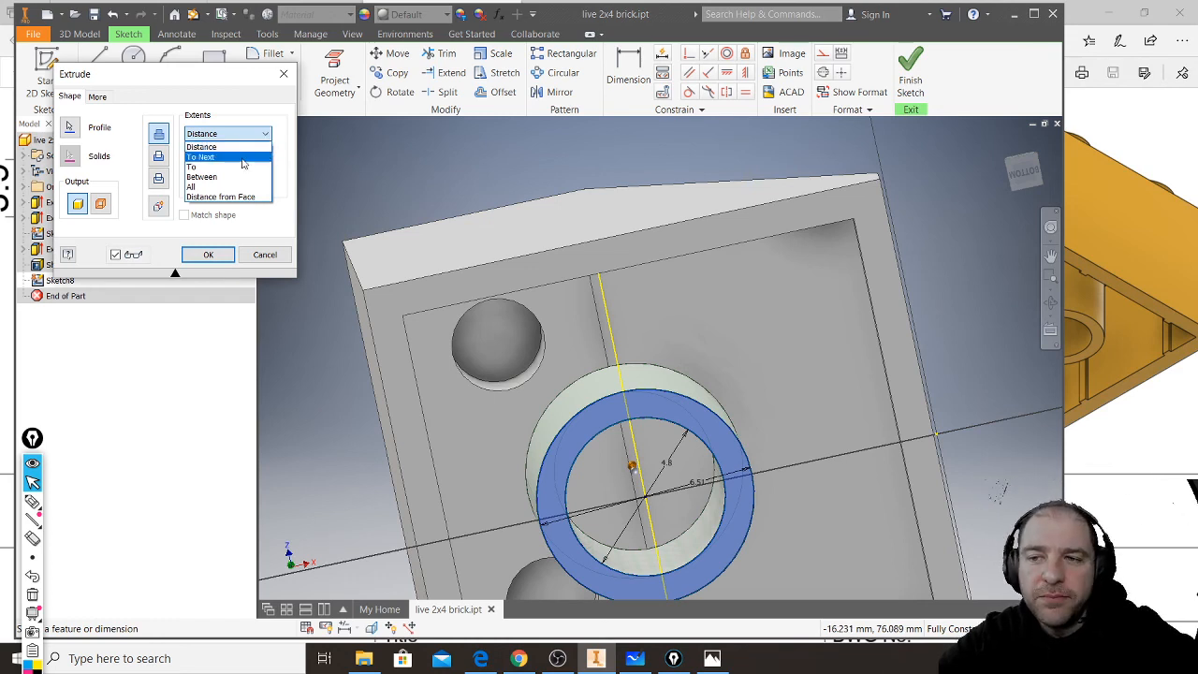
left_click(242, 159)
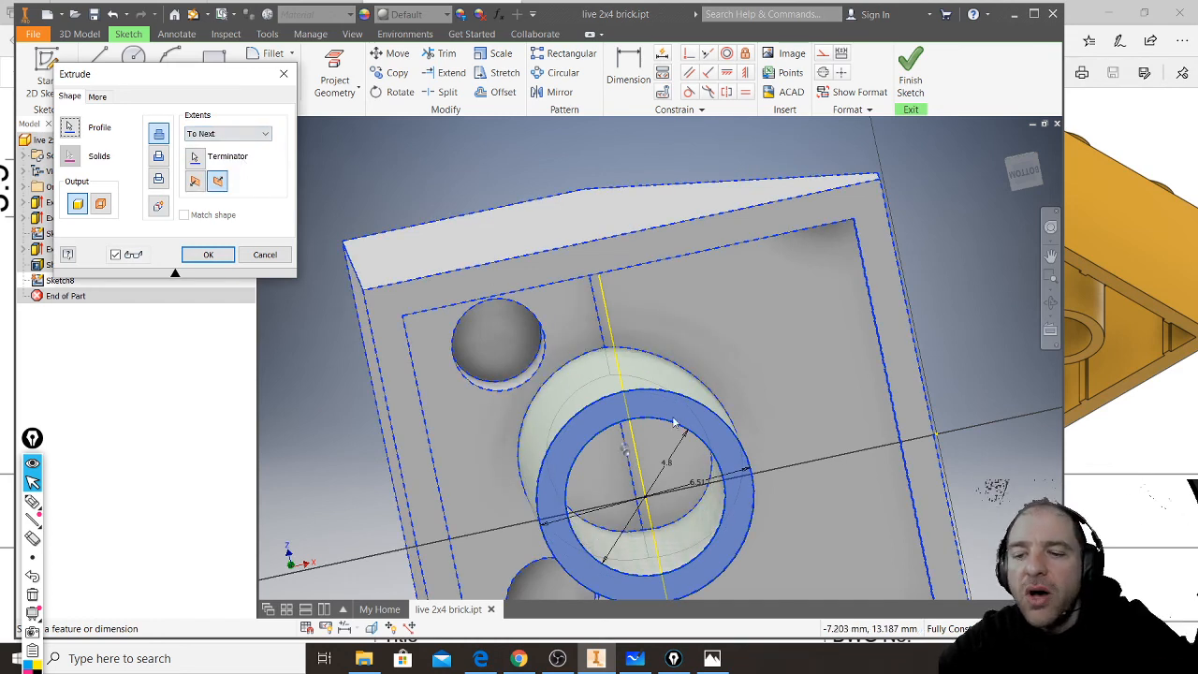
mouse_move(663, 389)
middle_mouse_down("shift")
mouse_move(628, 396)
mouse_move(696, 396)
mouse_move(685, 384)
middle_mouse_up("shift")
scroll(618, 395, "down", 4)
middle_click_drag(630, 438, 685, 447, "shift")
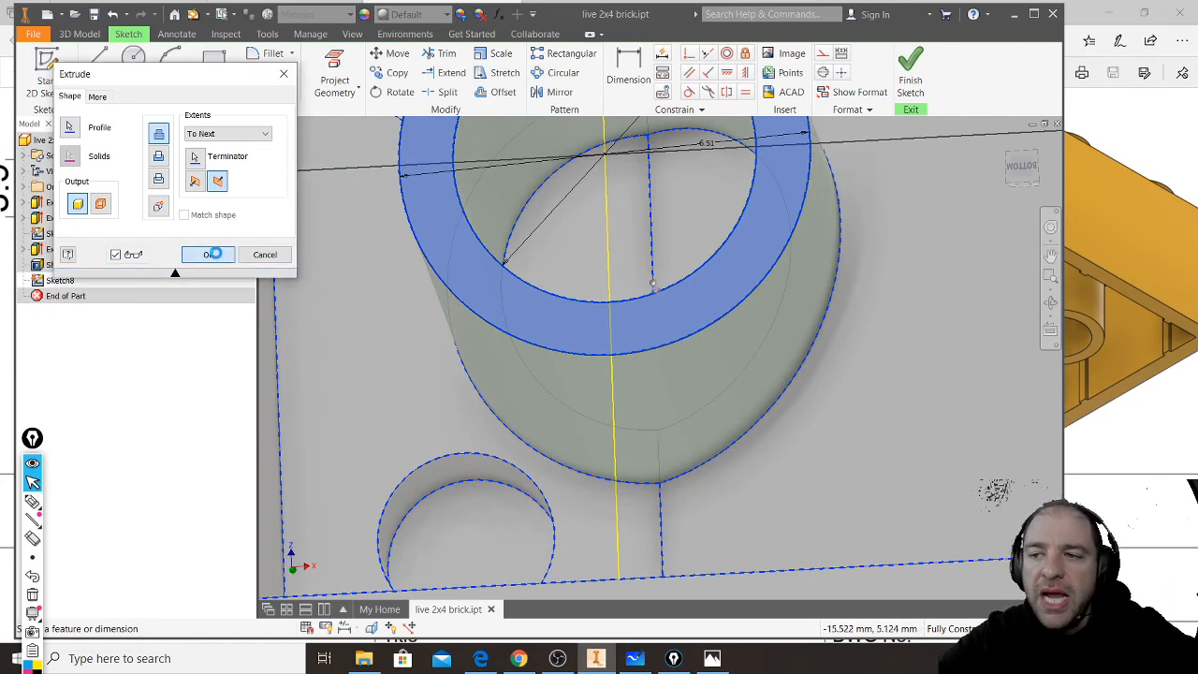
left_click(210, 255)
scroll(647, 452, "down", 5)
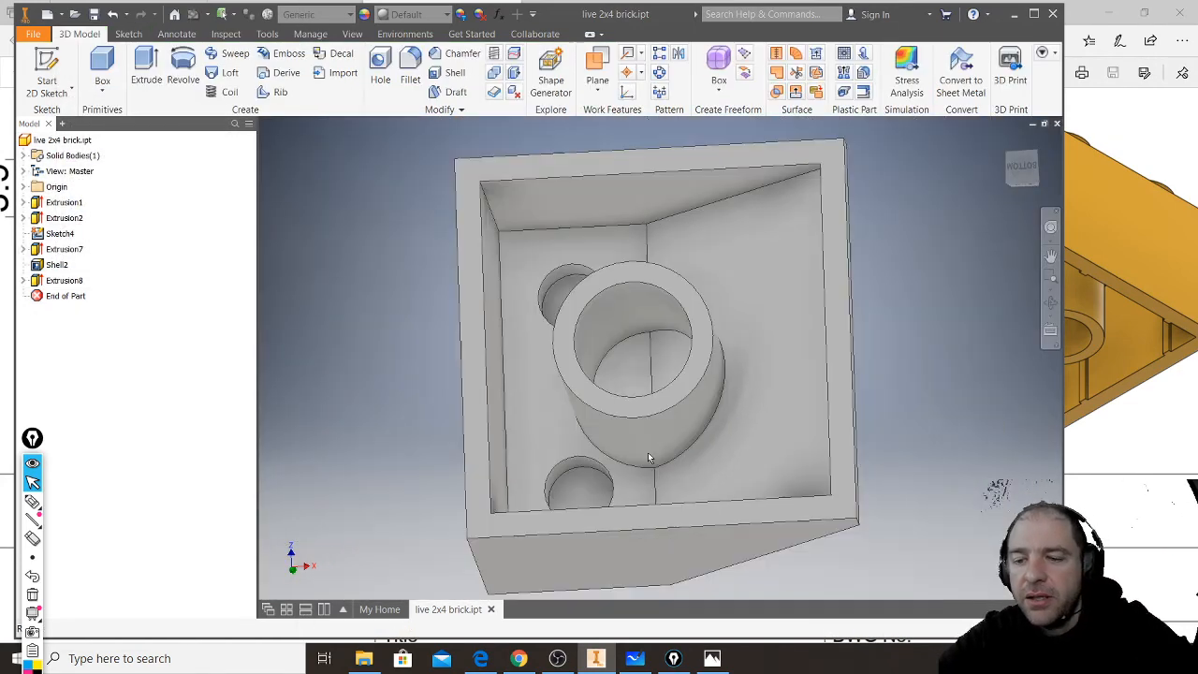
middle_click_drag(675, 388, 678, 419, "shift")
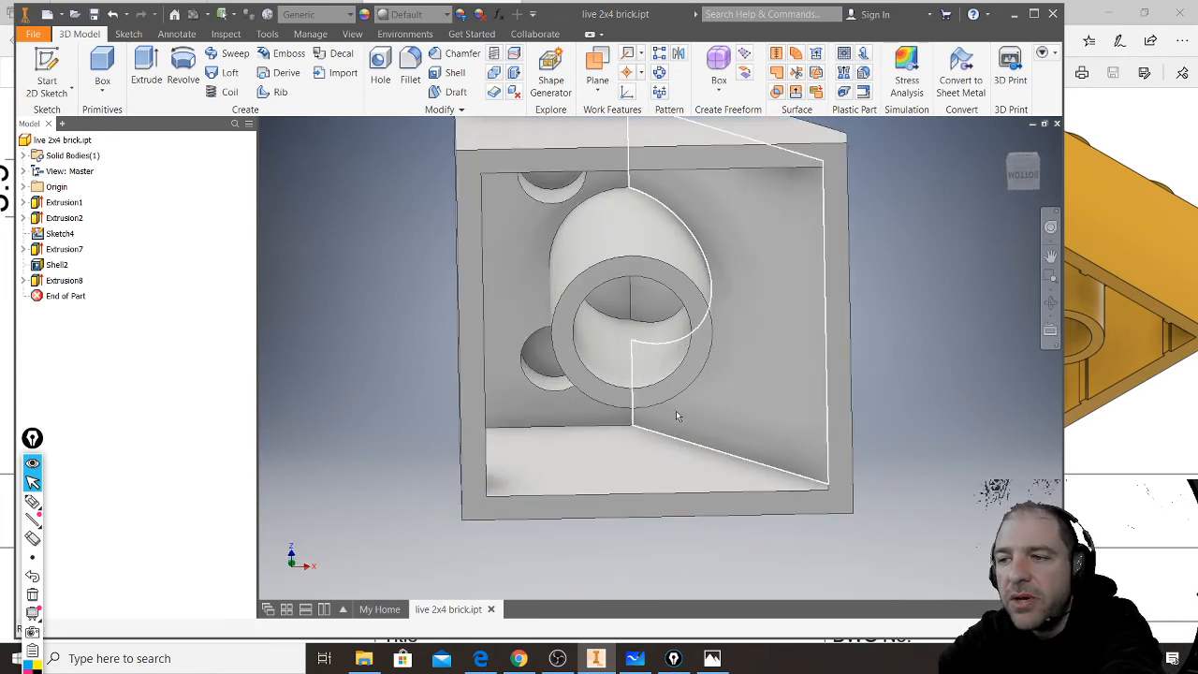
mouse_move(681, 272)
middle_mouse_down("shift")
mouse_move(671, 291)
mouse_move(667, 255)
mouse_move(676, 267)
middle_mouse_up("shift")
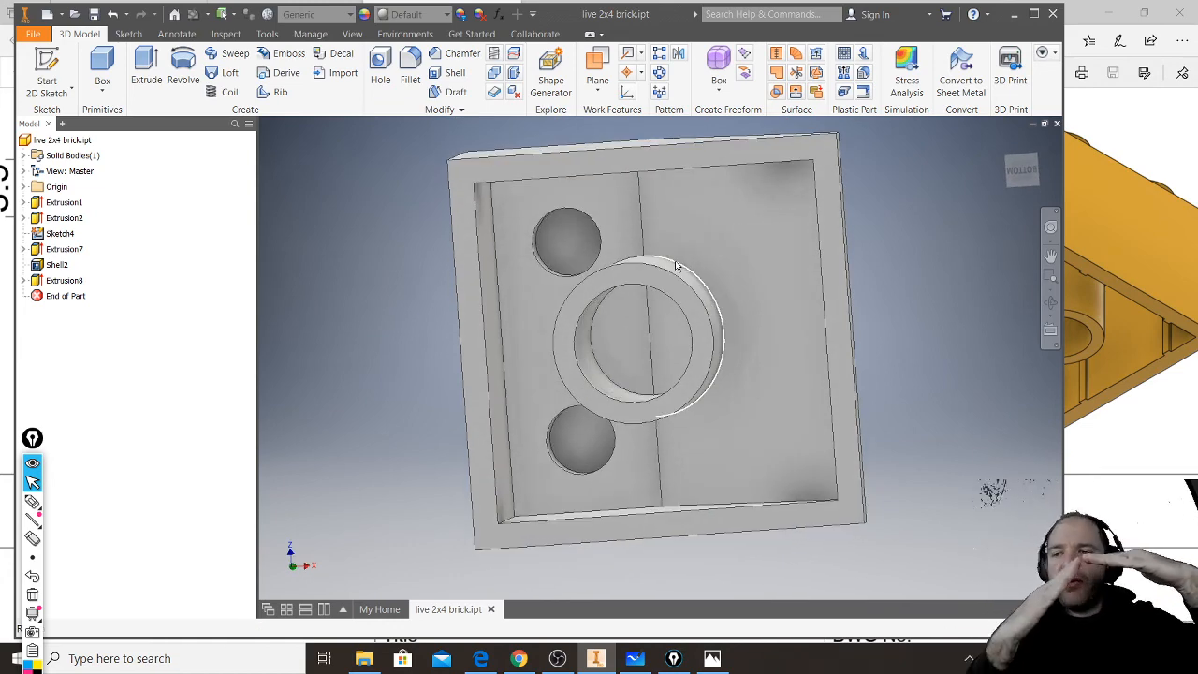
mouse_move(695, 286)
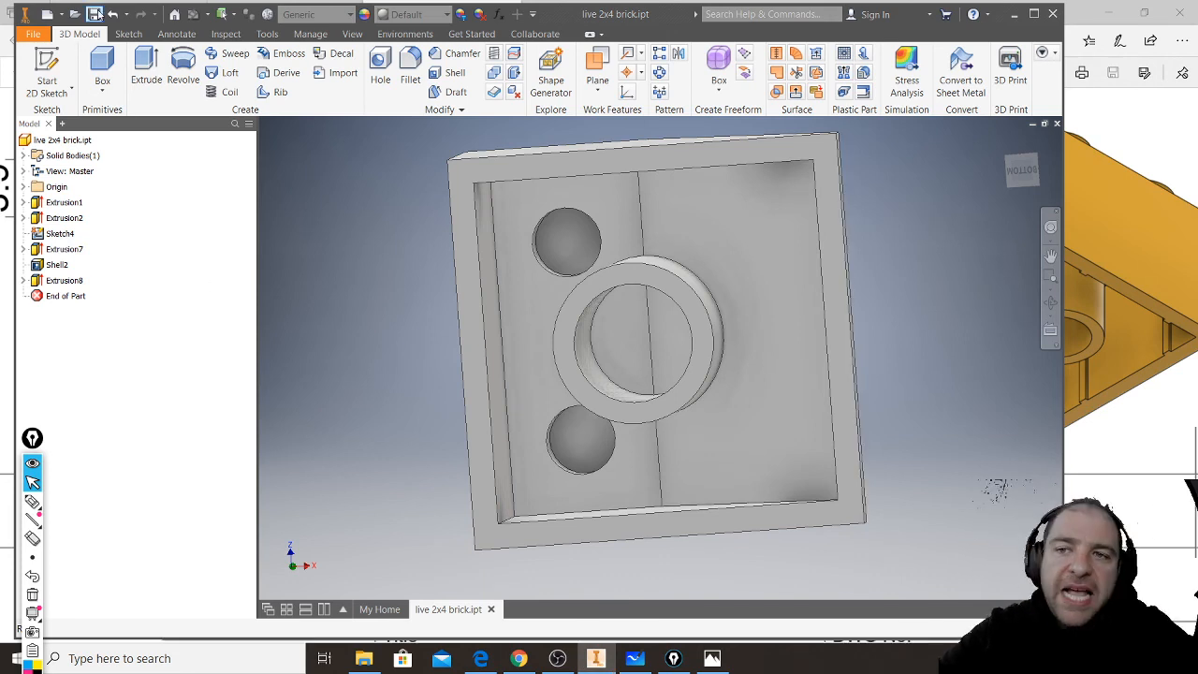
- Save the part under the new name "wedge live" in the SCHOOL folder as an Inventor part
left_click(32, 33)
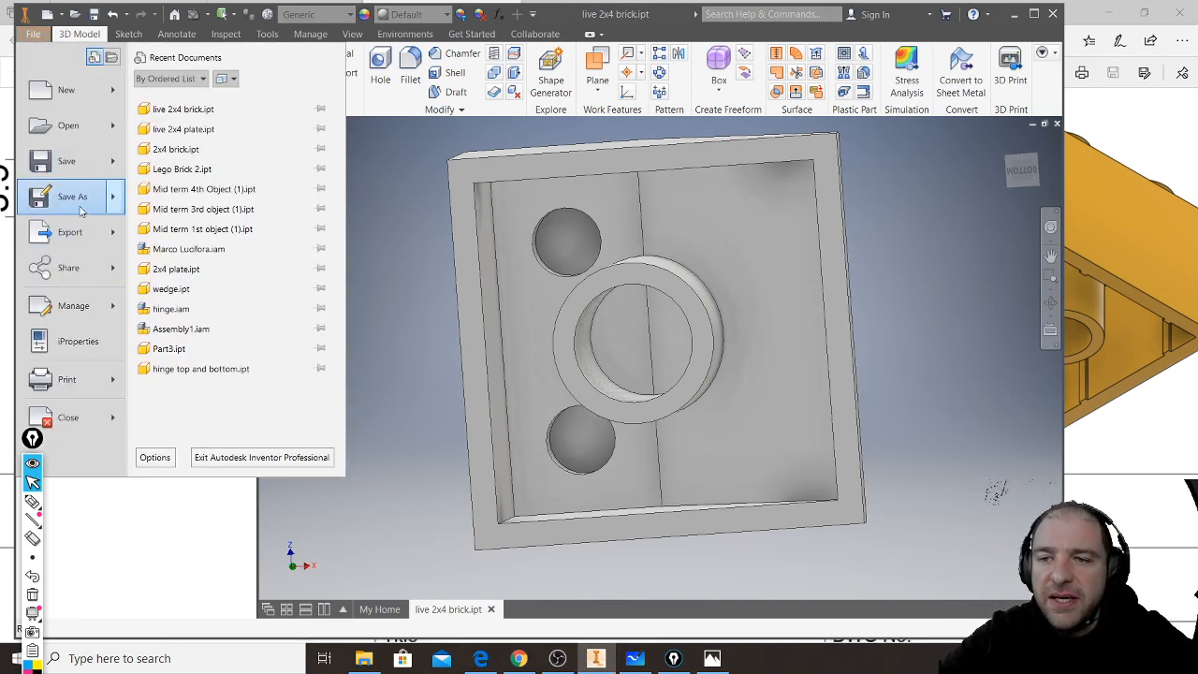
left_click(75, 197)
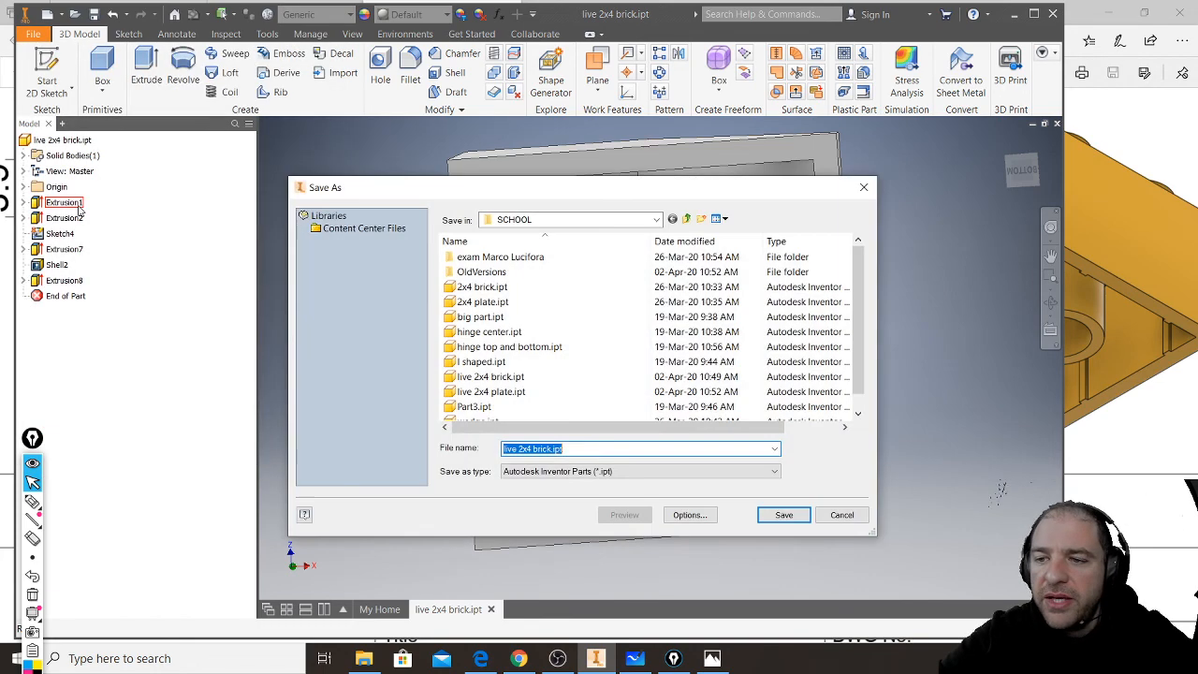
type("wedge")
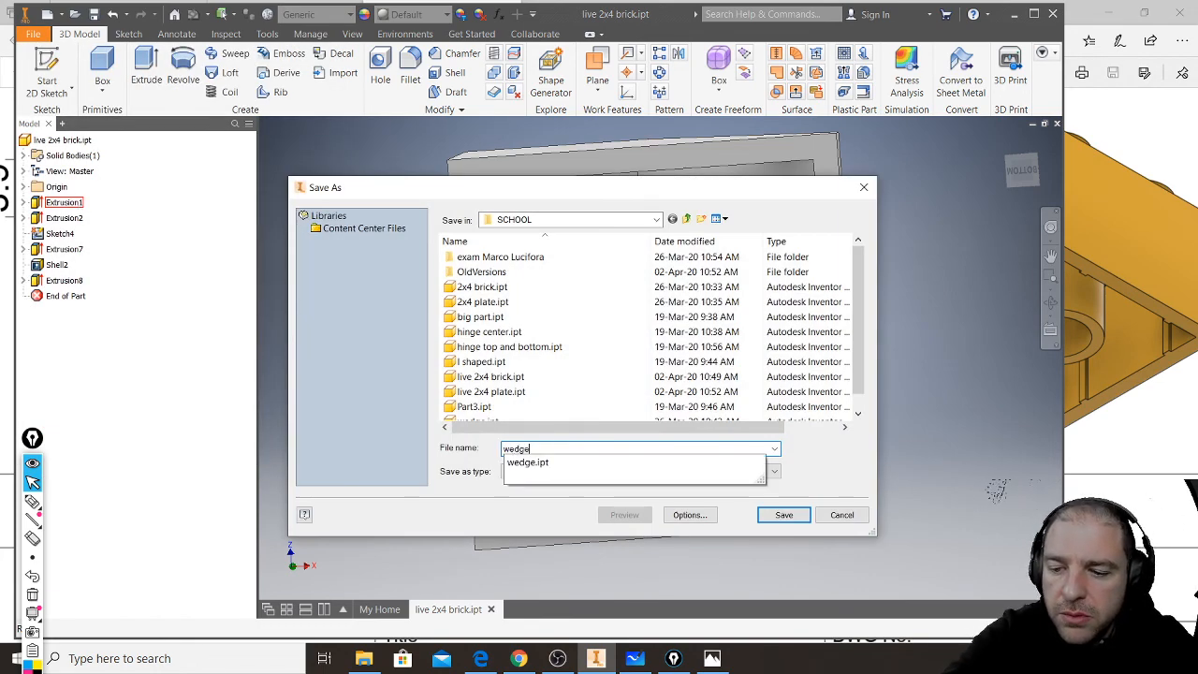
type(" livew")
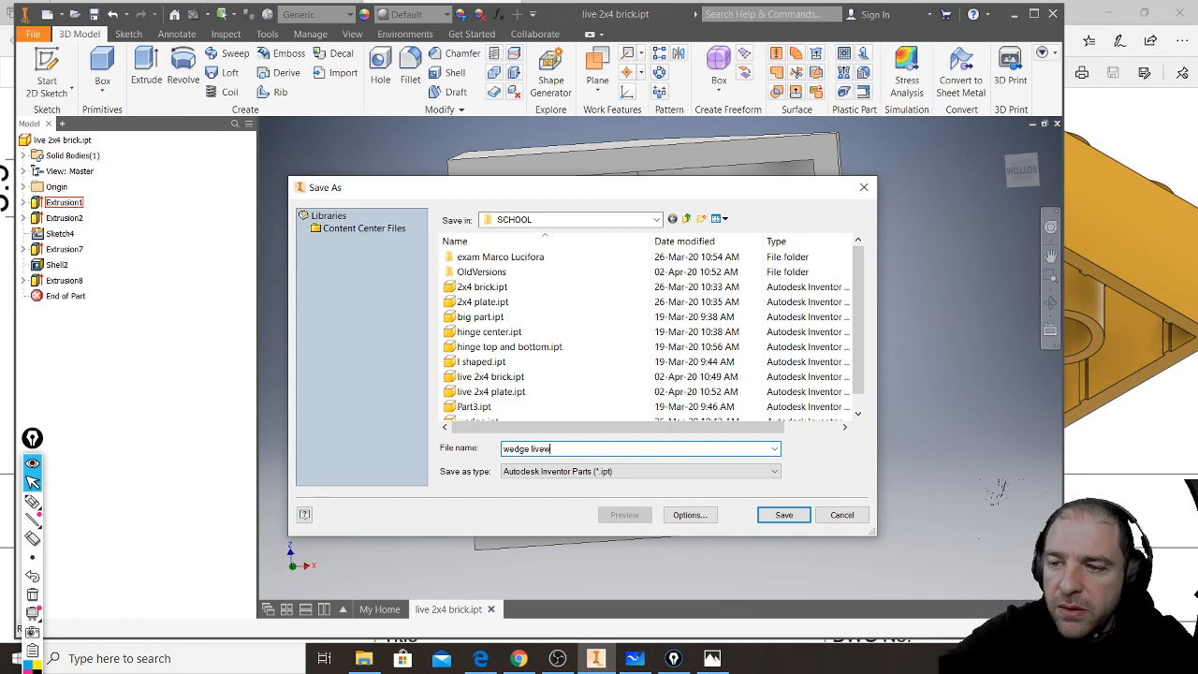
key("BackSpace")
key("Return")
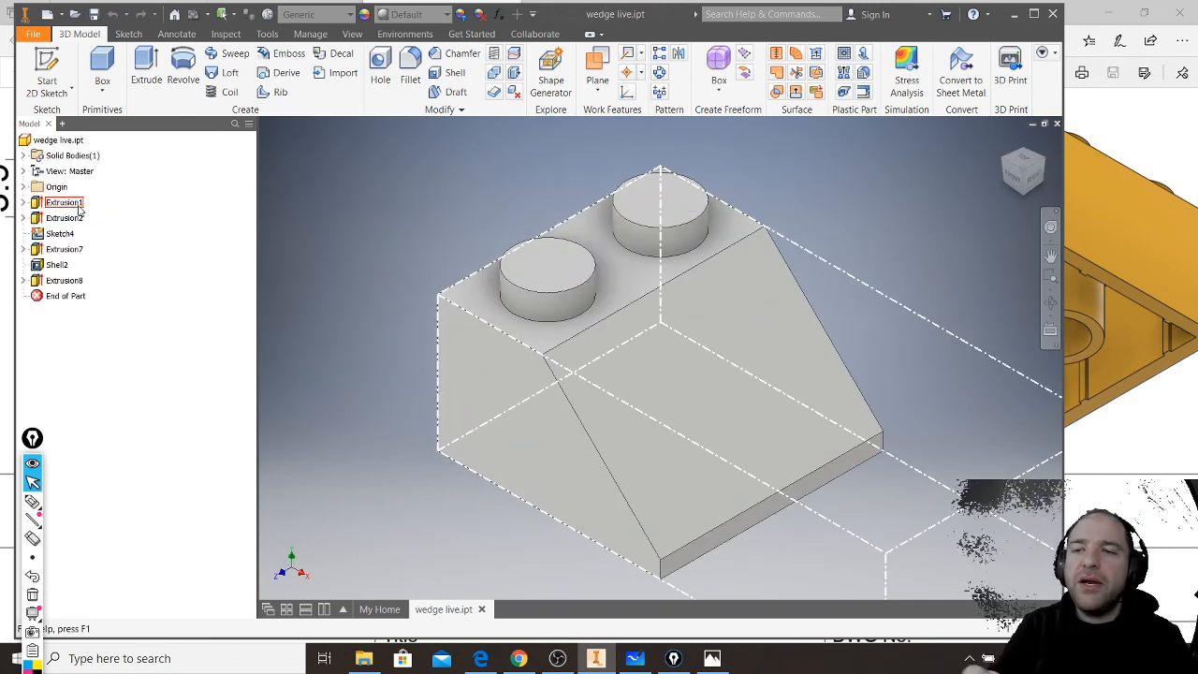
left_click(64, 203)
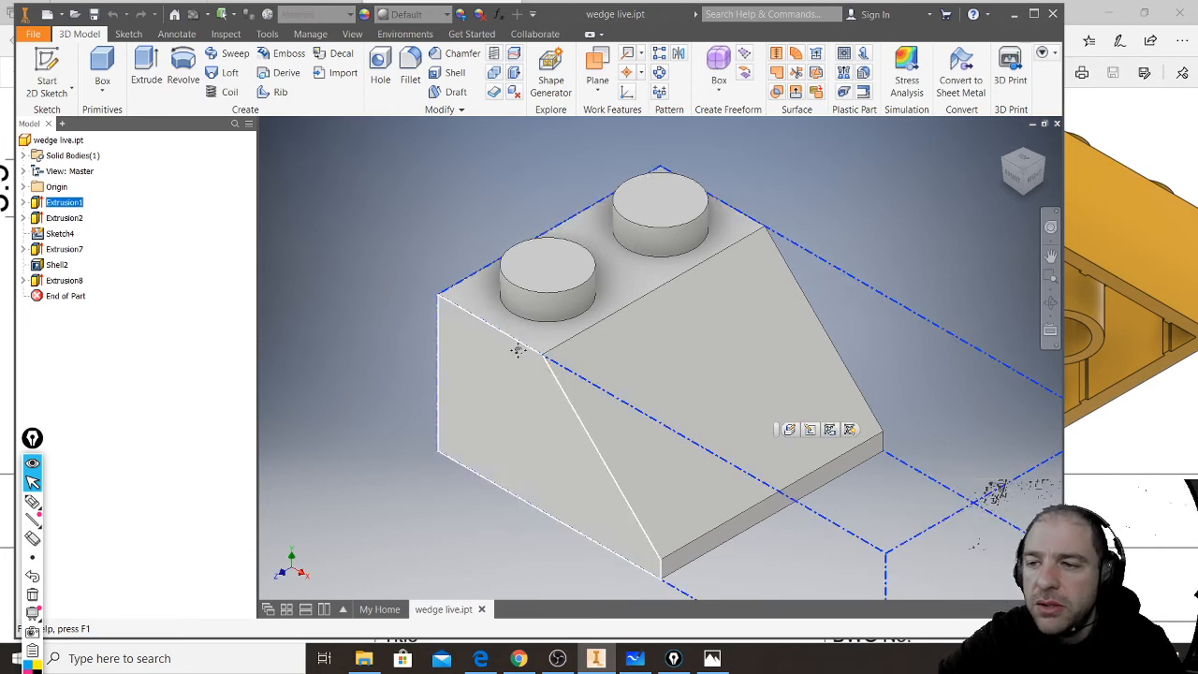
scroll(484, 313, "up", 3)
scroll(484, 313, "down", 4)
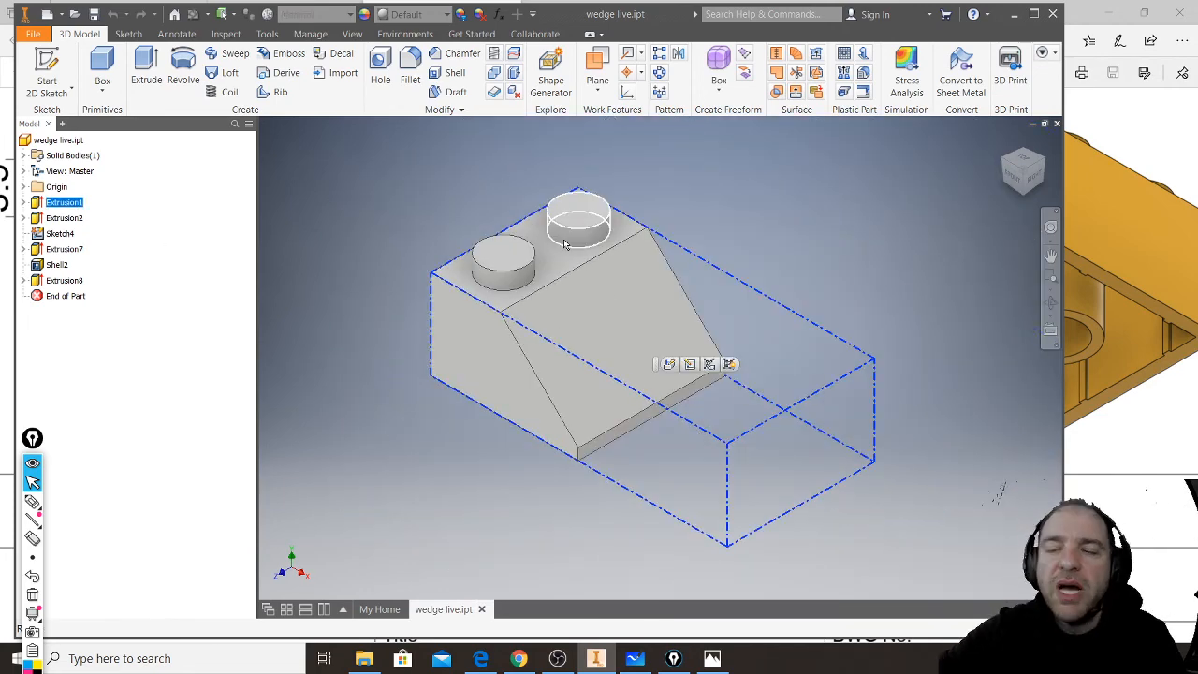
mouse_move(587, 265)
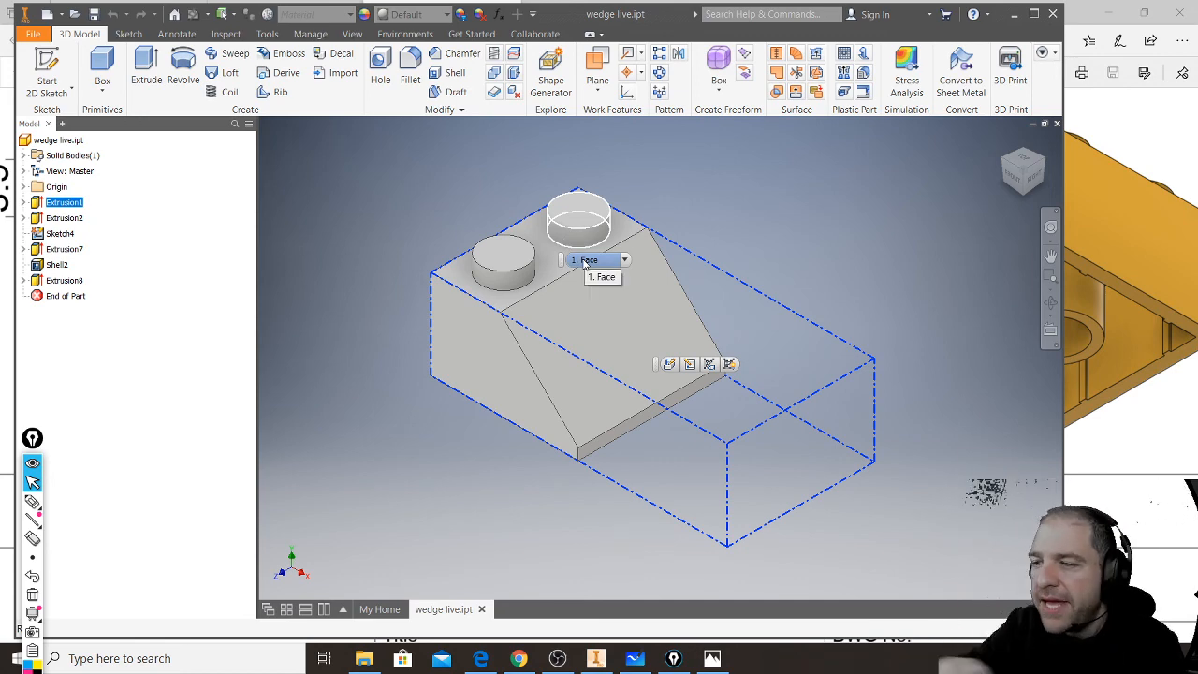
- Switch to the YouTube live chat window in Chrome to read the viewers' messages
mouse_move(521, 662)
left_click(529, 590)
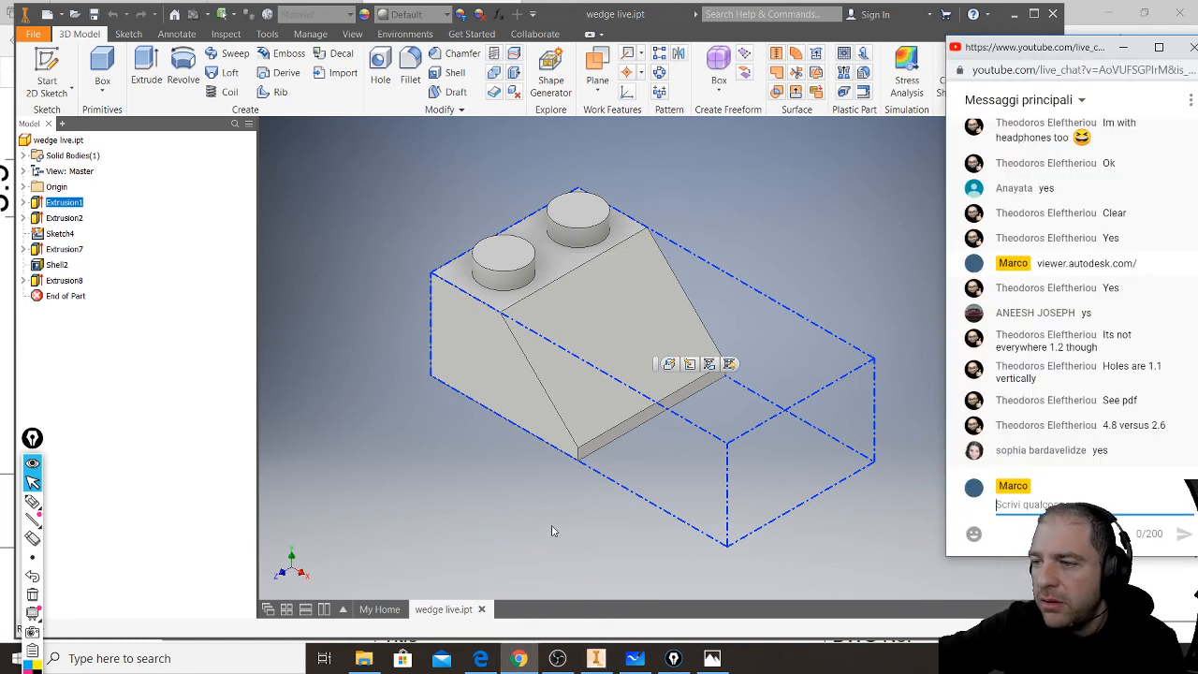